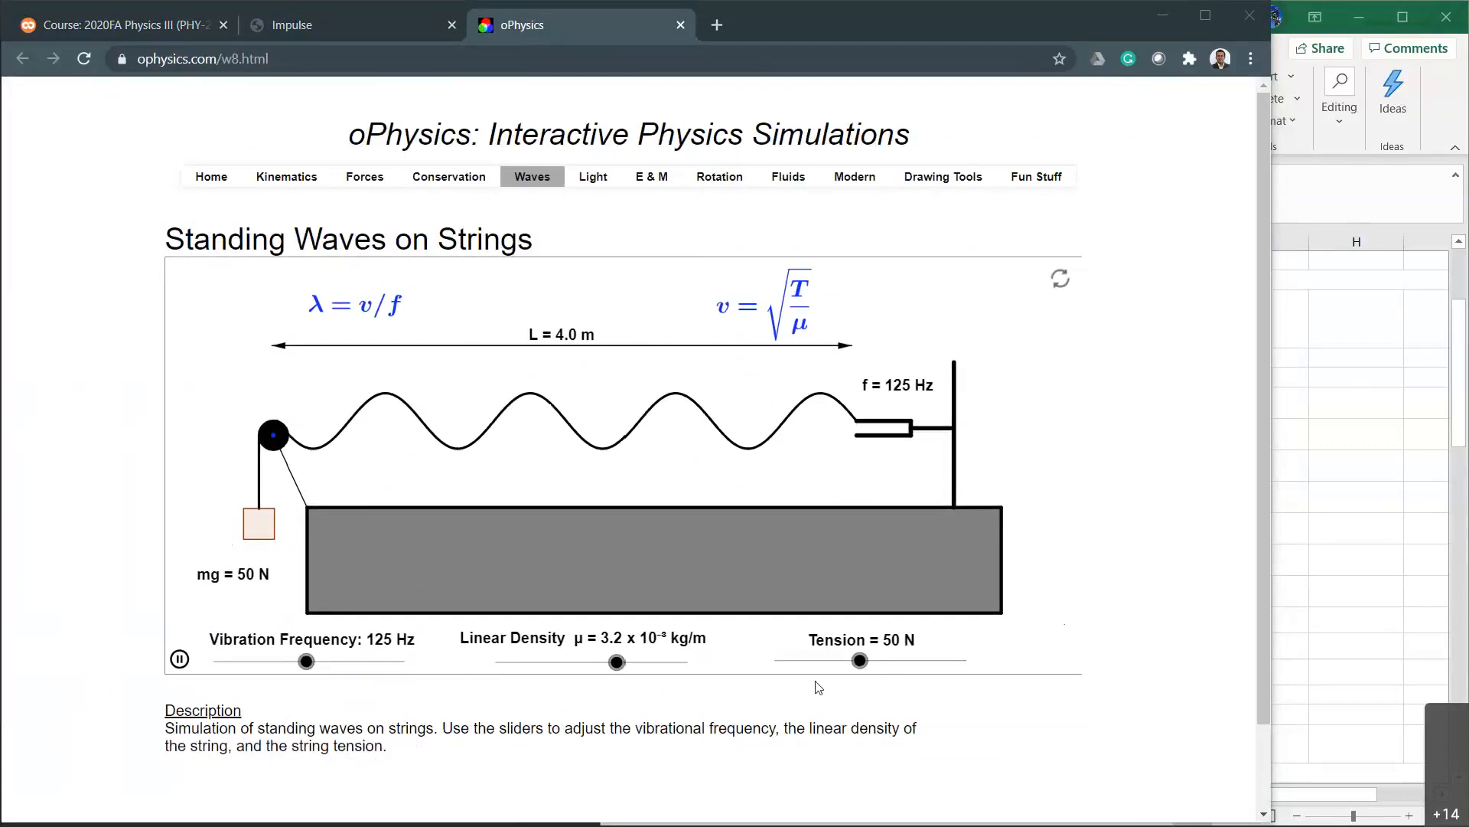
Lower the vibration frequency to the 45 Hz minimum, and nudge it up to 45.34 Hz.
drag(307, 661, 207, 664)
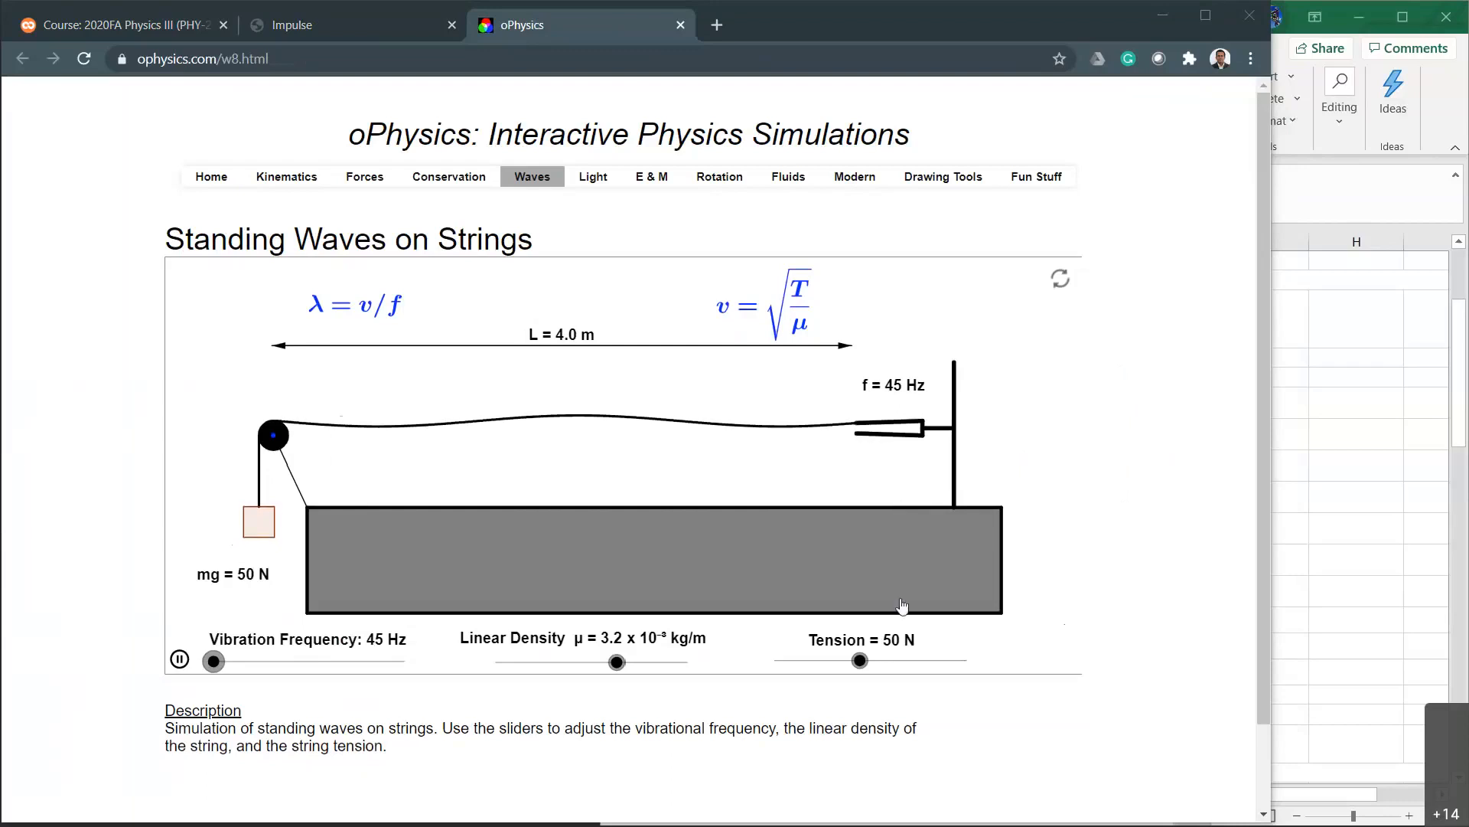
mouse_move(213, 662)
mouse_down()
mouse_move(383, 668)
mouse_move(212, 669)
mouse_up()
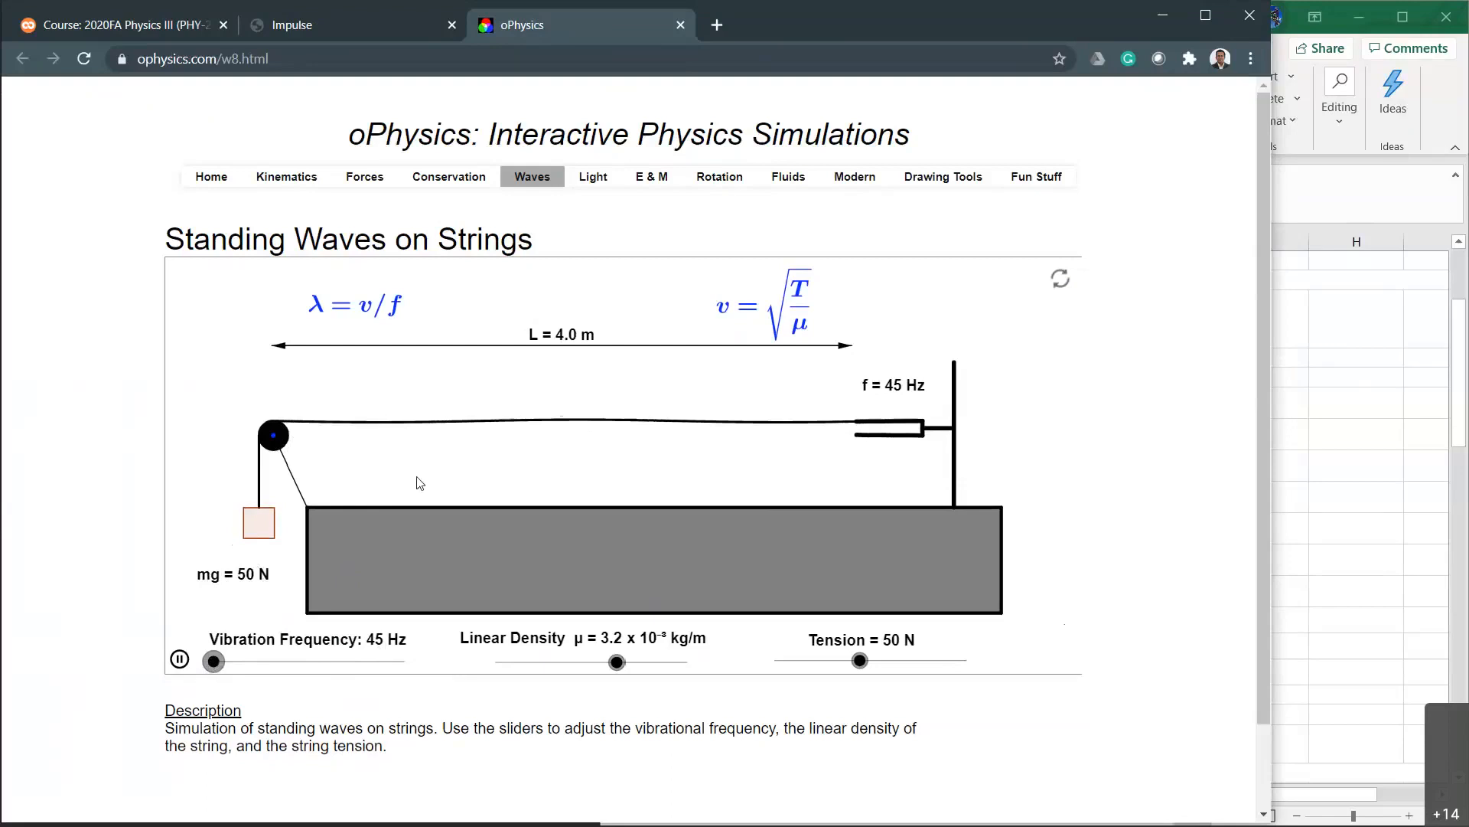
drag(218, 666, 219, 665)
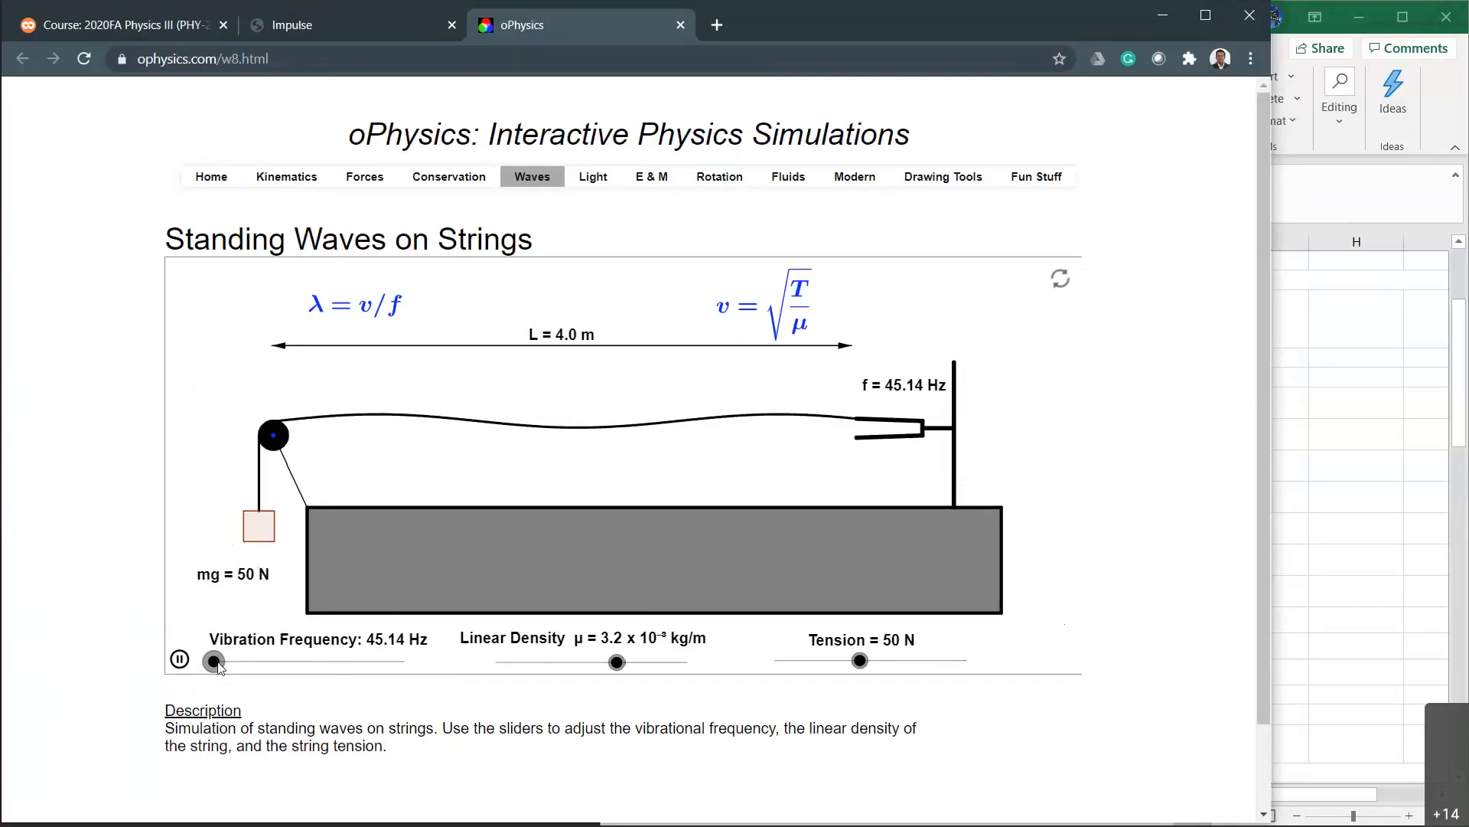
drag(218, 665, 218, 665)
drag(218, 666, 218, 665)
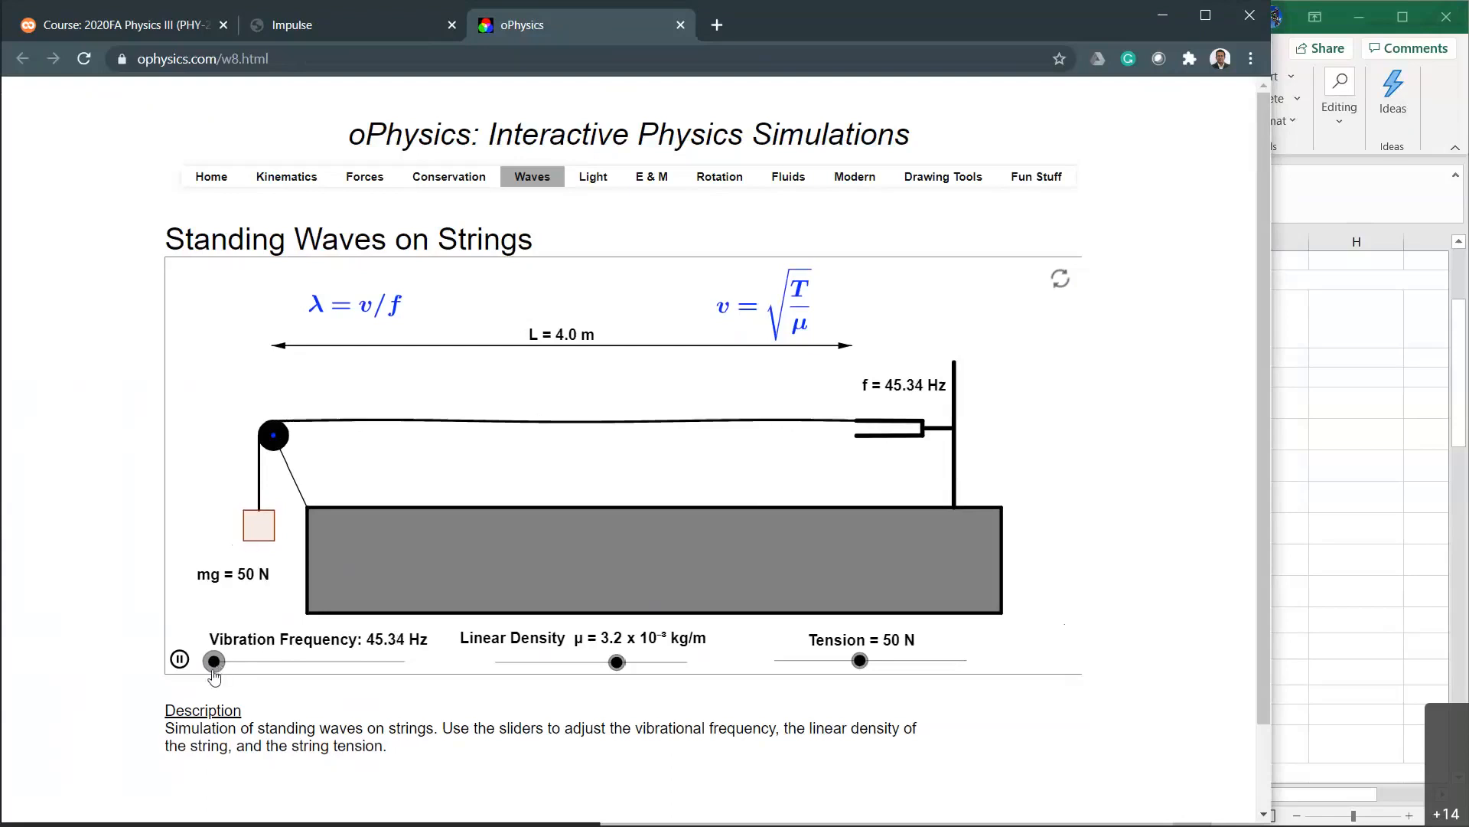
Vary the vibration frequency between about 45.83 and 49.13 Hz to look for the standing wave with the largest amplitude.
drag(214, 677, 217, 677)
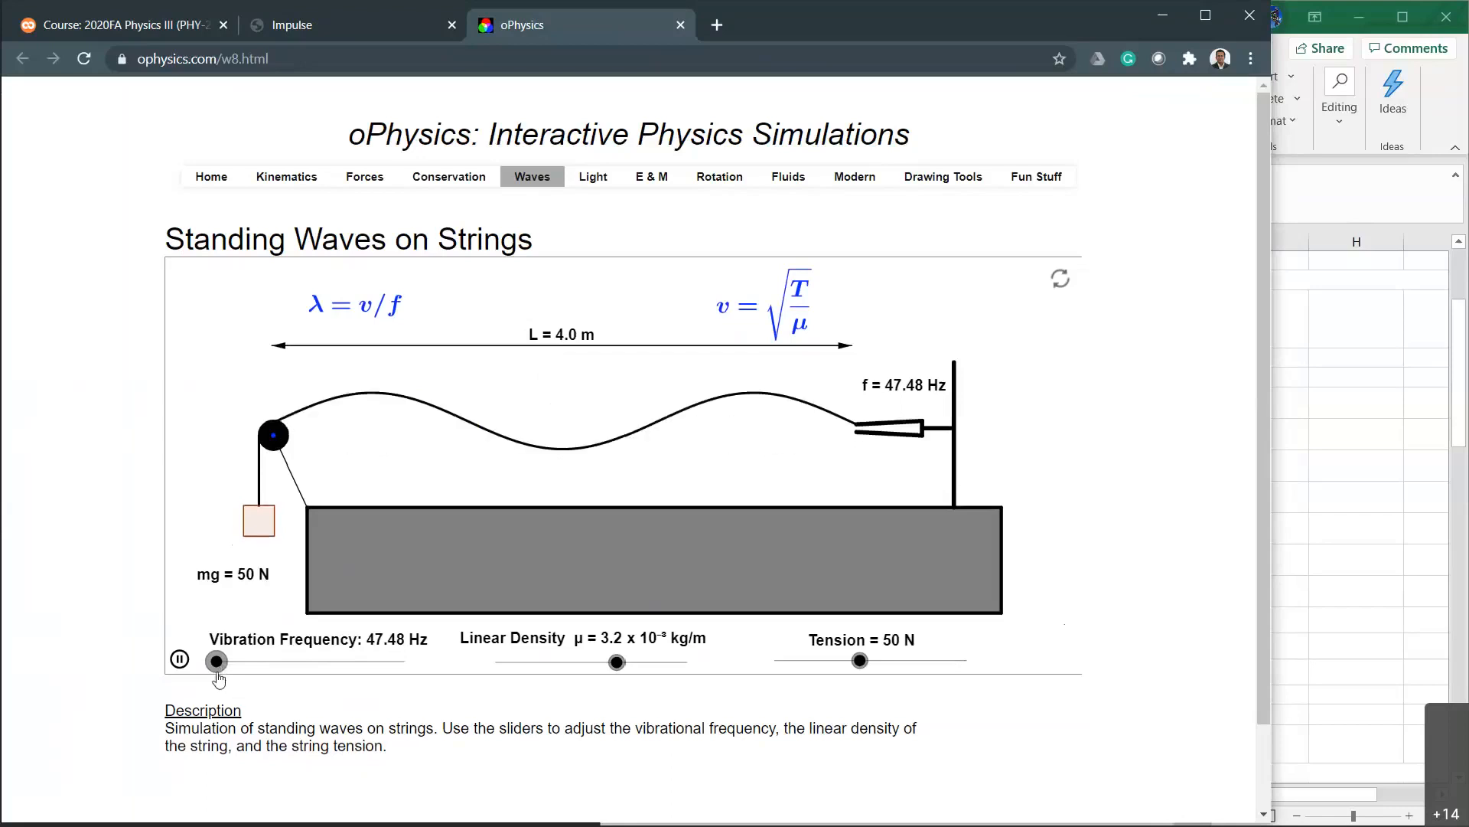
drag(217, 673, 220, 673)
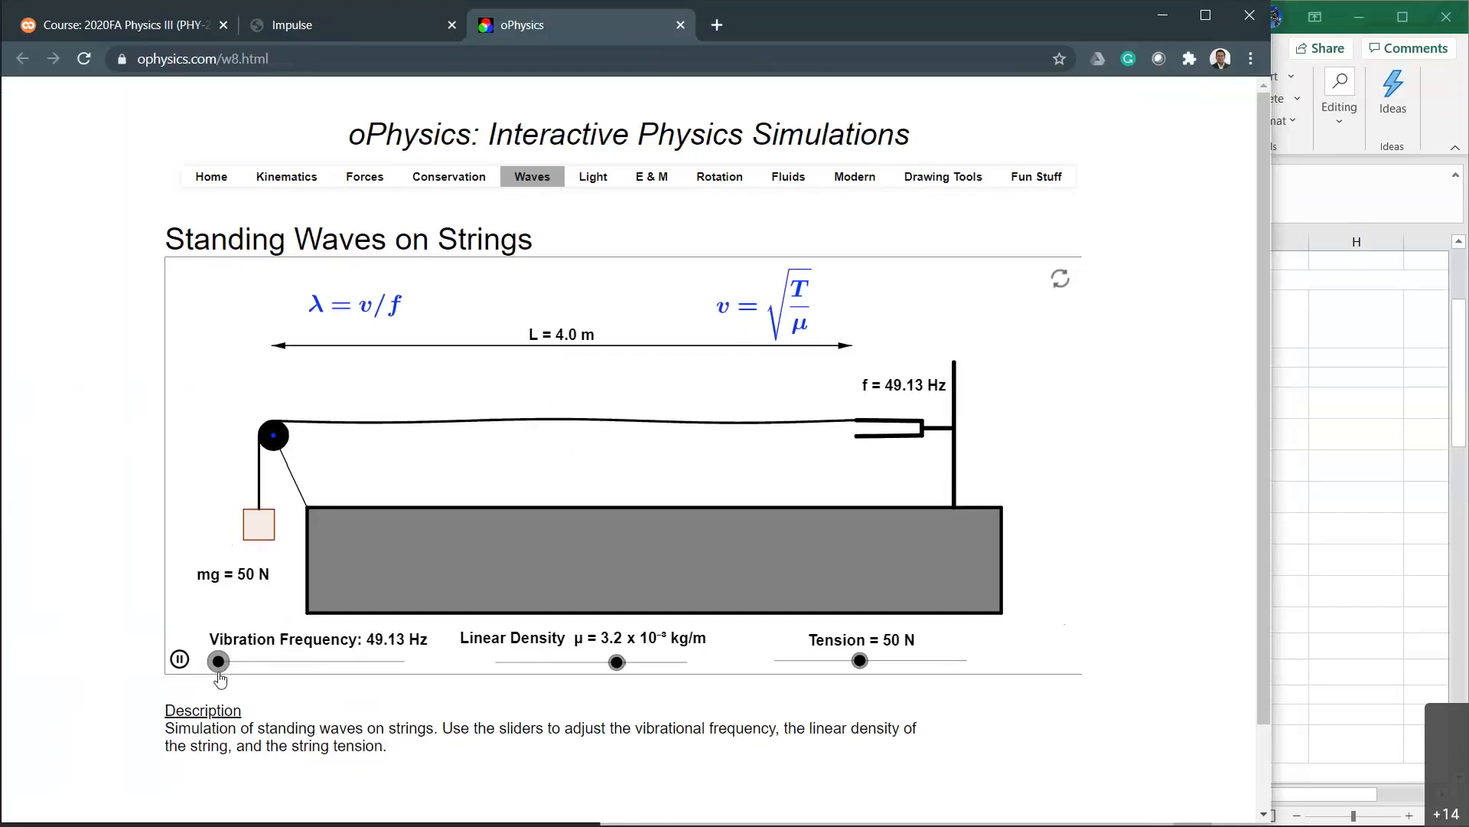
drag(219, 678, 218, 677)
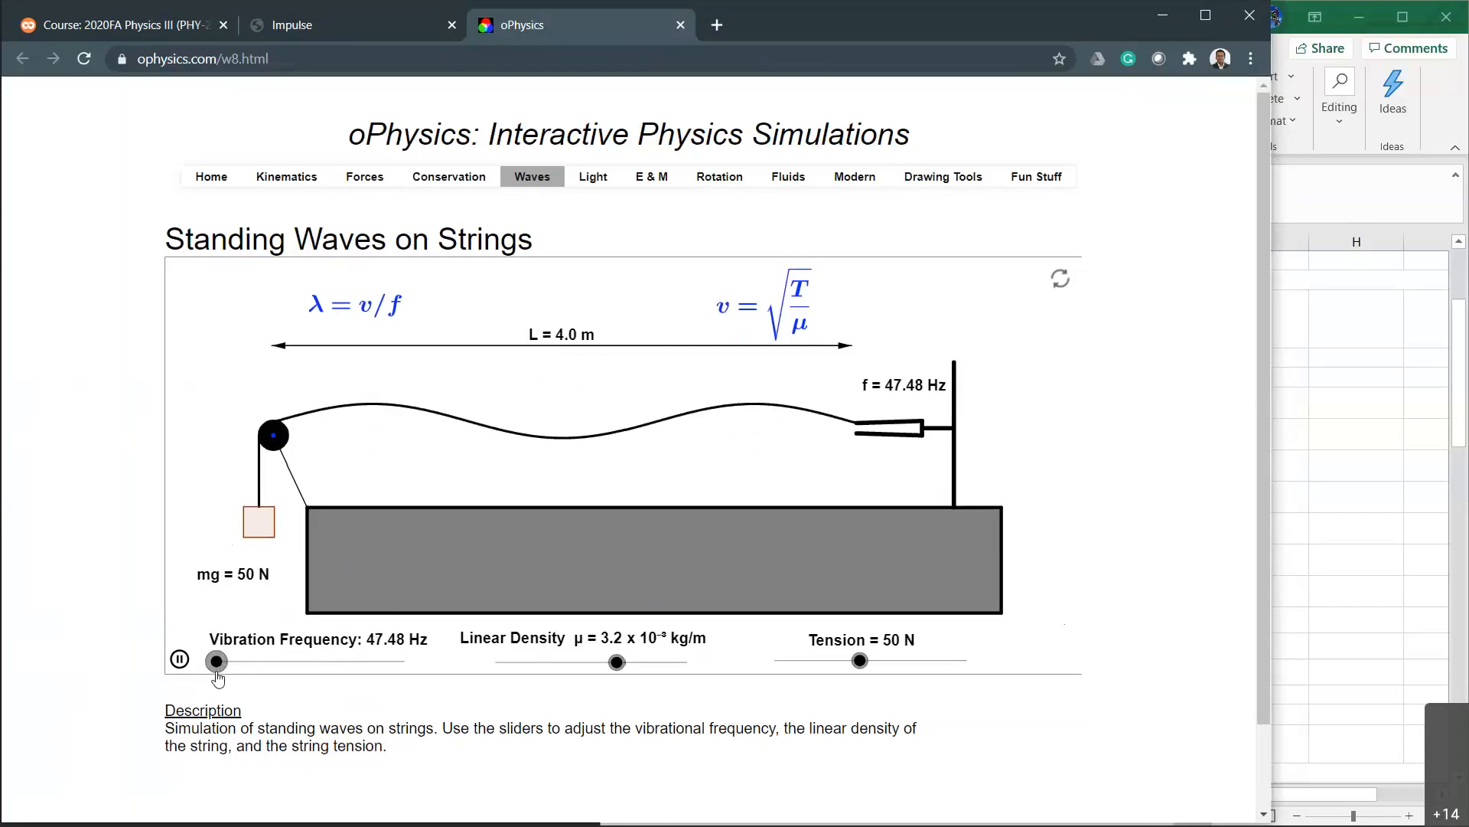
drag(218, 677, 216, 678)
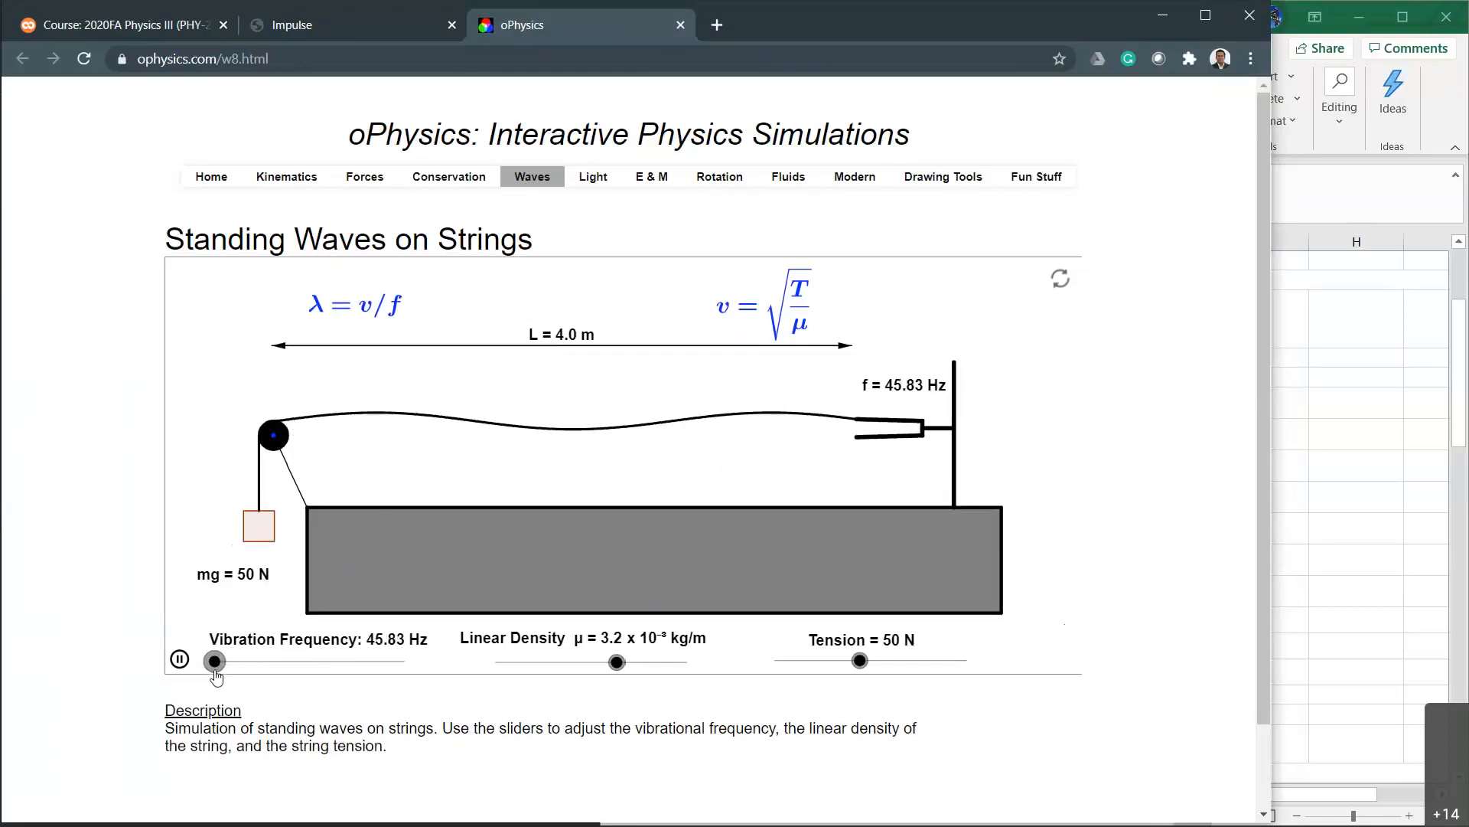
drag(217, 677, 214, 675)
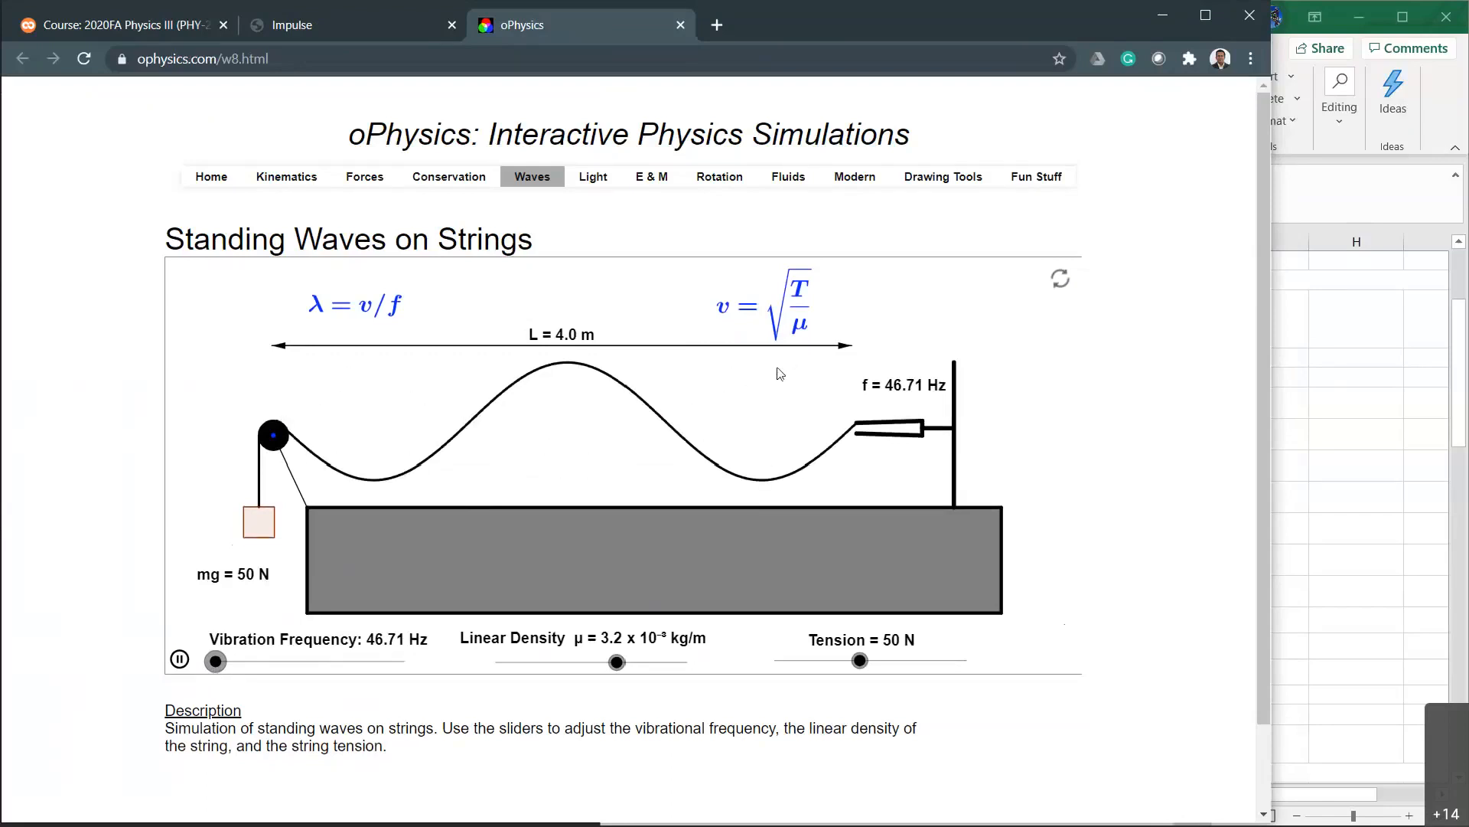
Raise the vibration frequency from 46.71 to 47.46 Hz in 0.01 Hz increments to track the standing wave's amplitude.
key(Right)
key(Right)
key(Right)
key(Right)
key(Right)
key(Right)
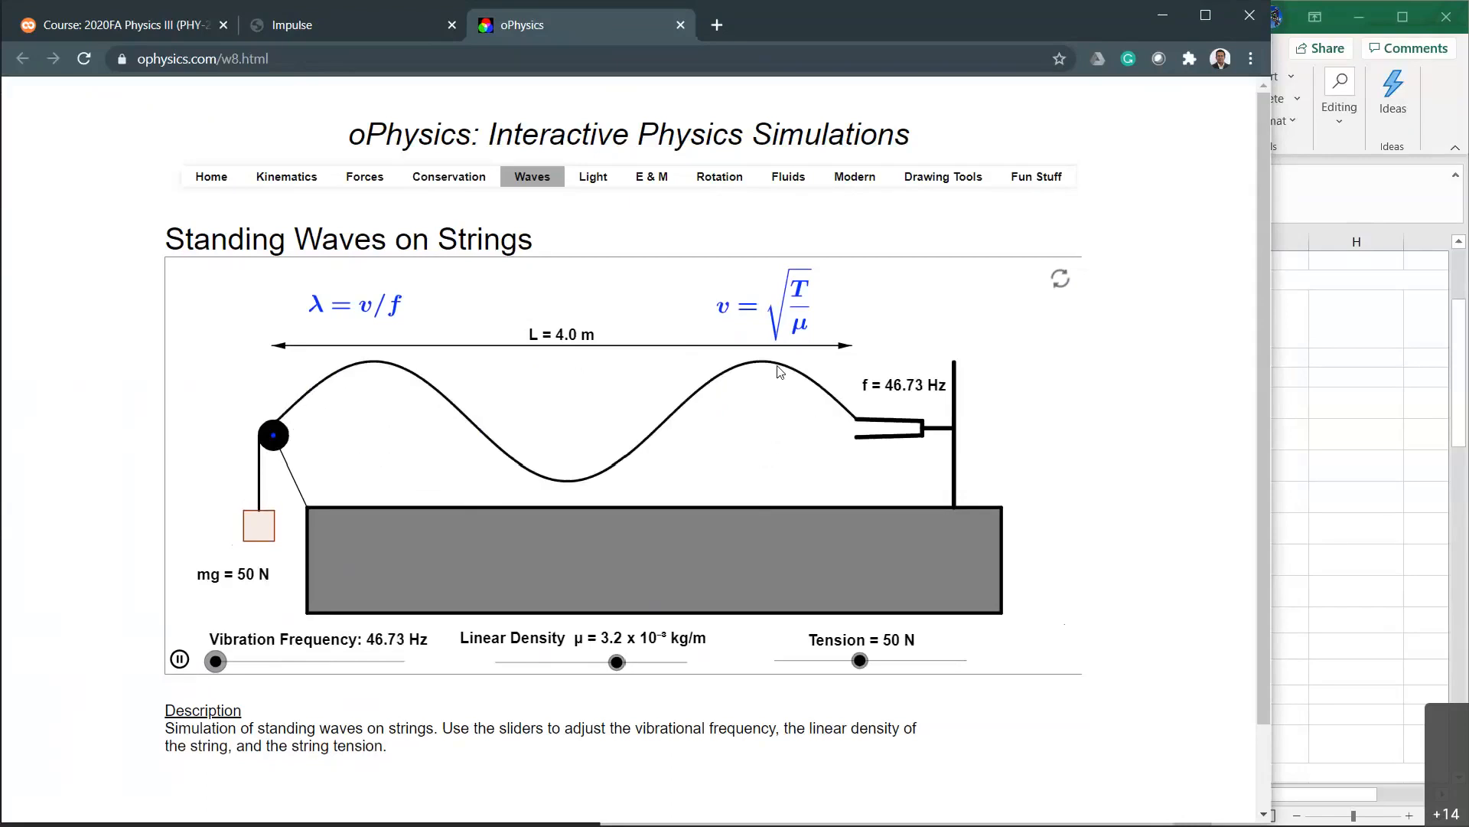
key(Right)
key(Right)
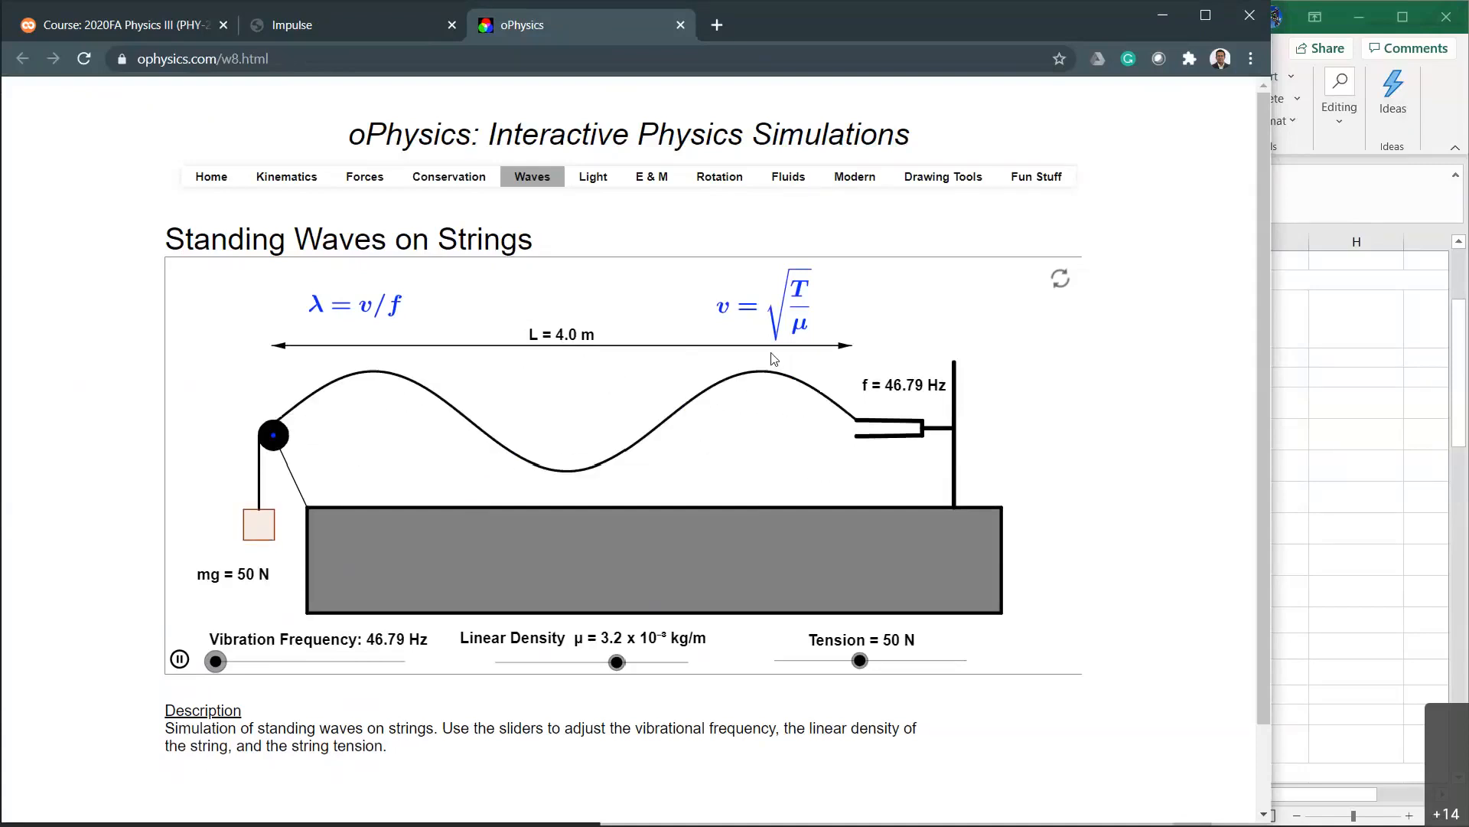
key(Right)
key(Right)
key(Right)
key(Right)
key(Right)
key(Right)
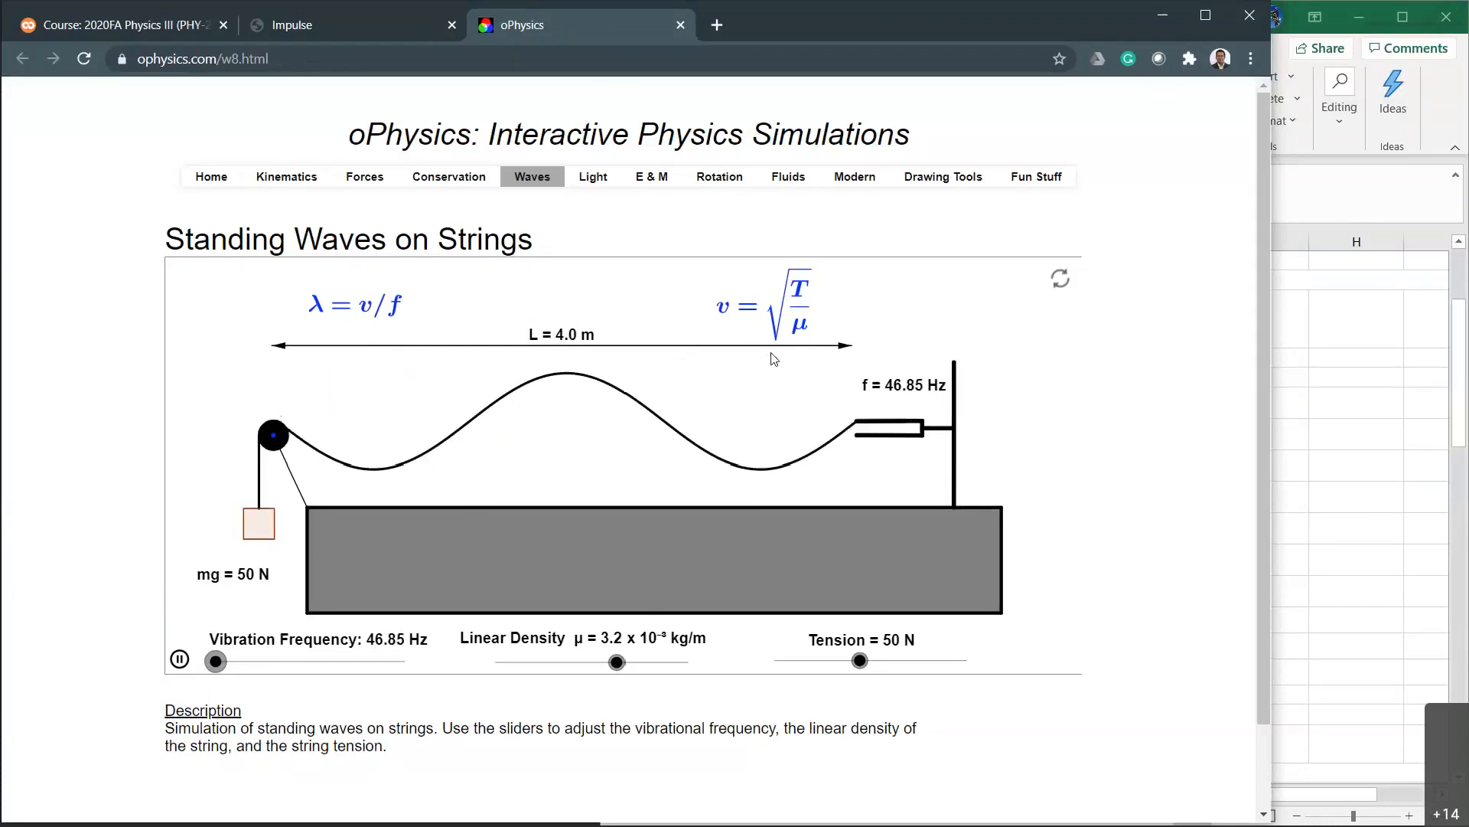
key(Right)
key(Right)
key(Right)
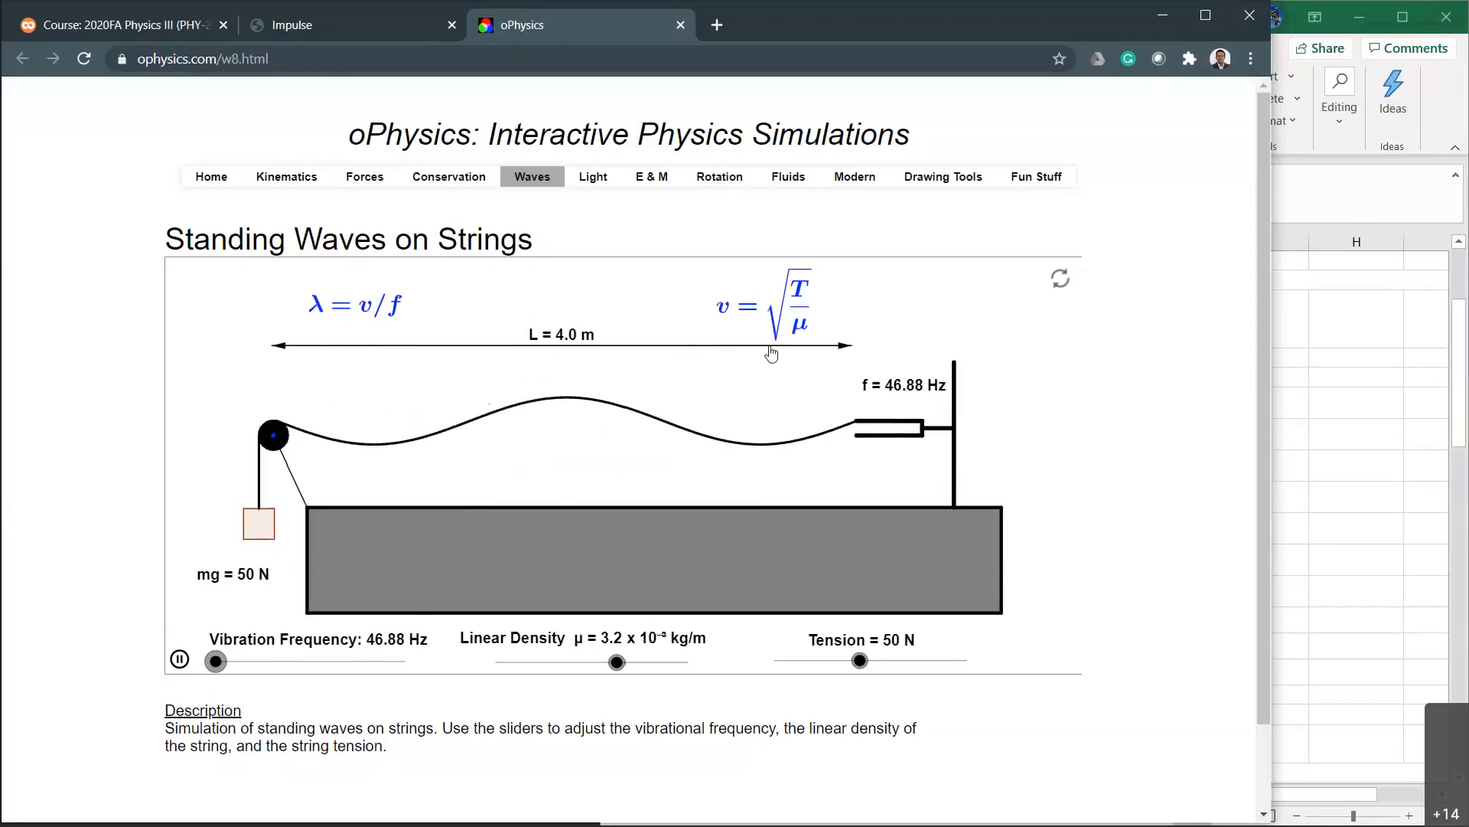
key(Right)
key(Right)
key(Right)
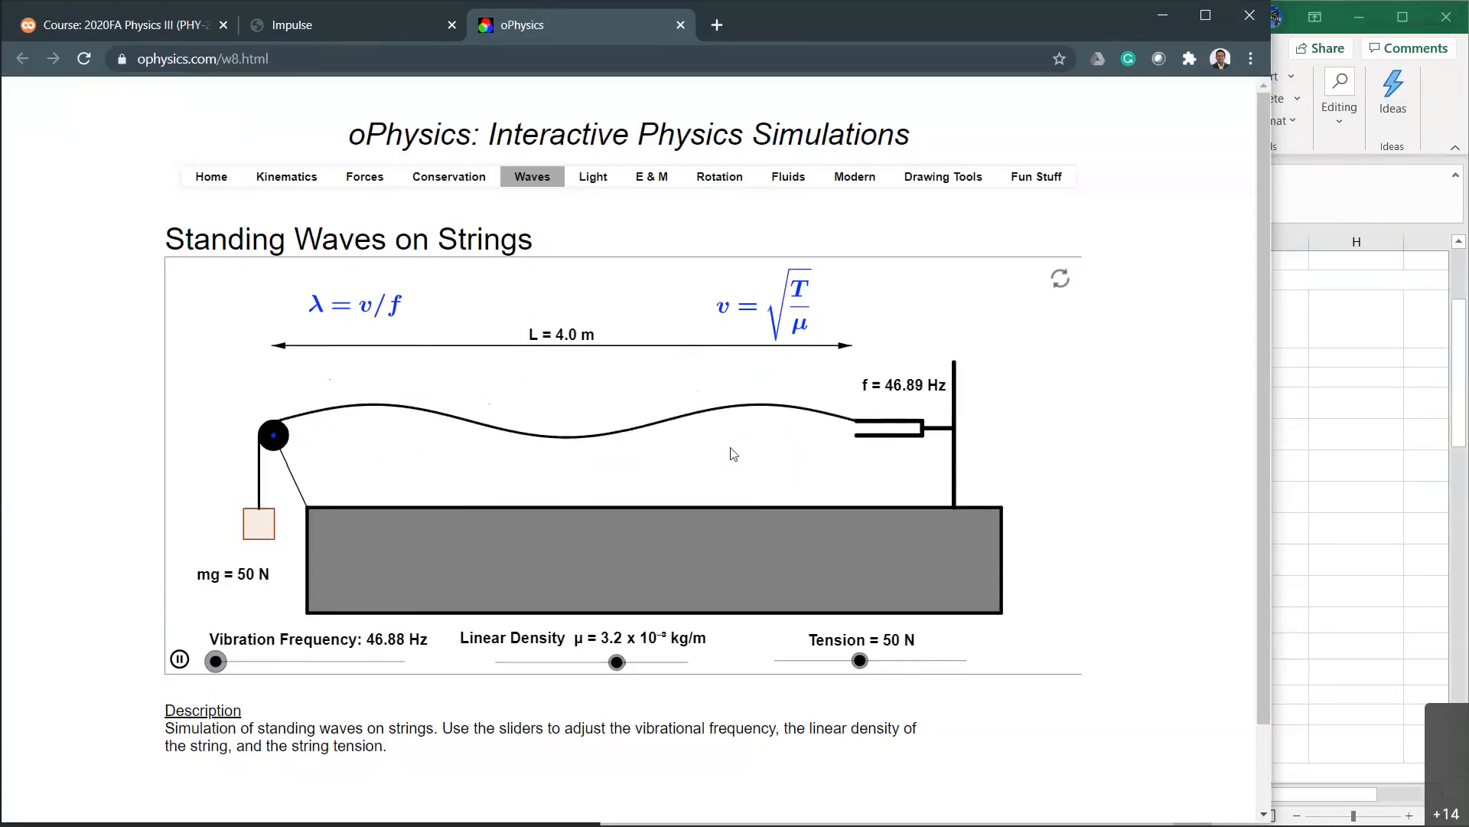
key(Right)
key(Right)
key(Right)
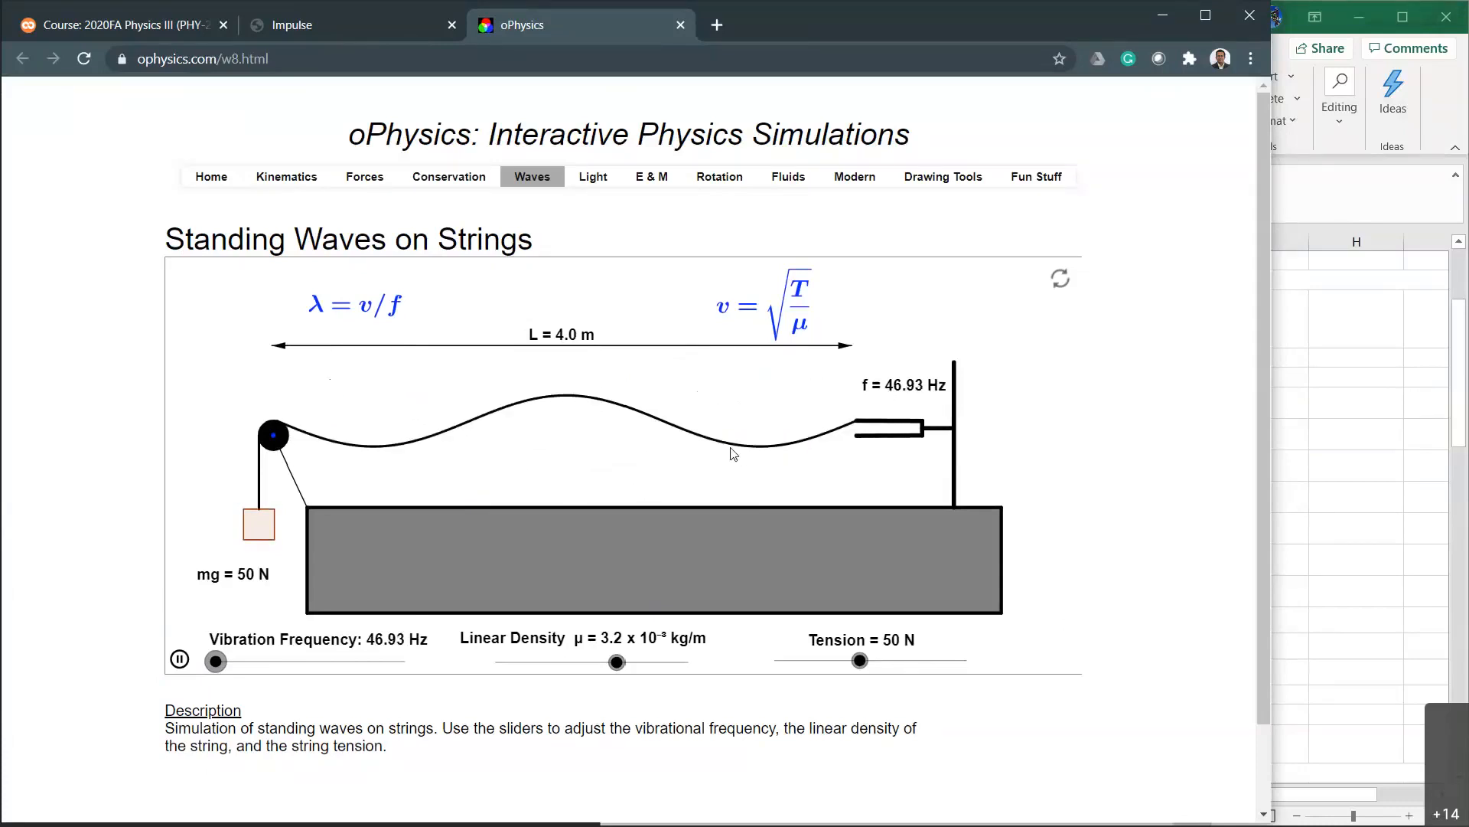
key(Right)
key(Right)
key(Right)
key(Right)
key(Right)
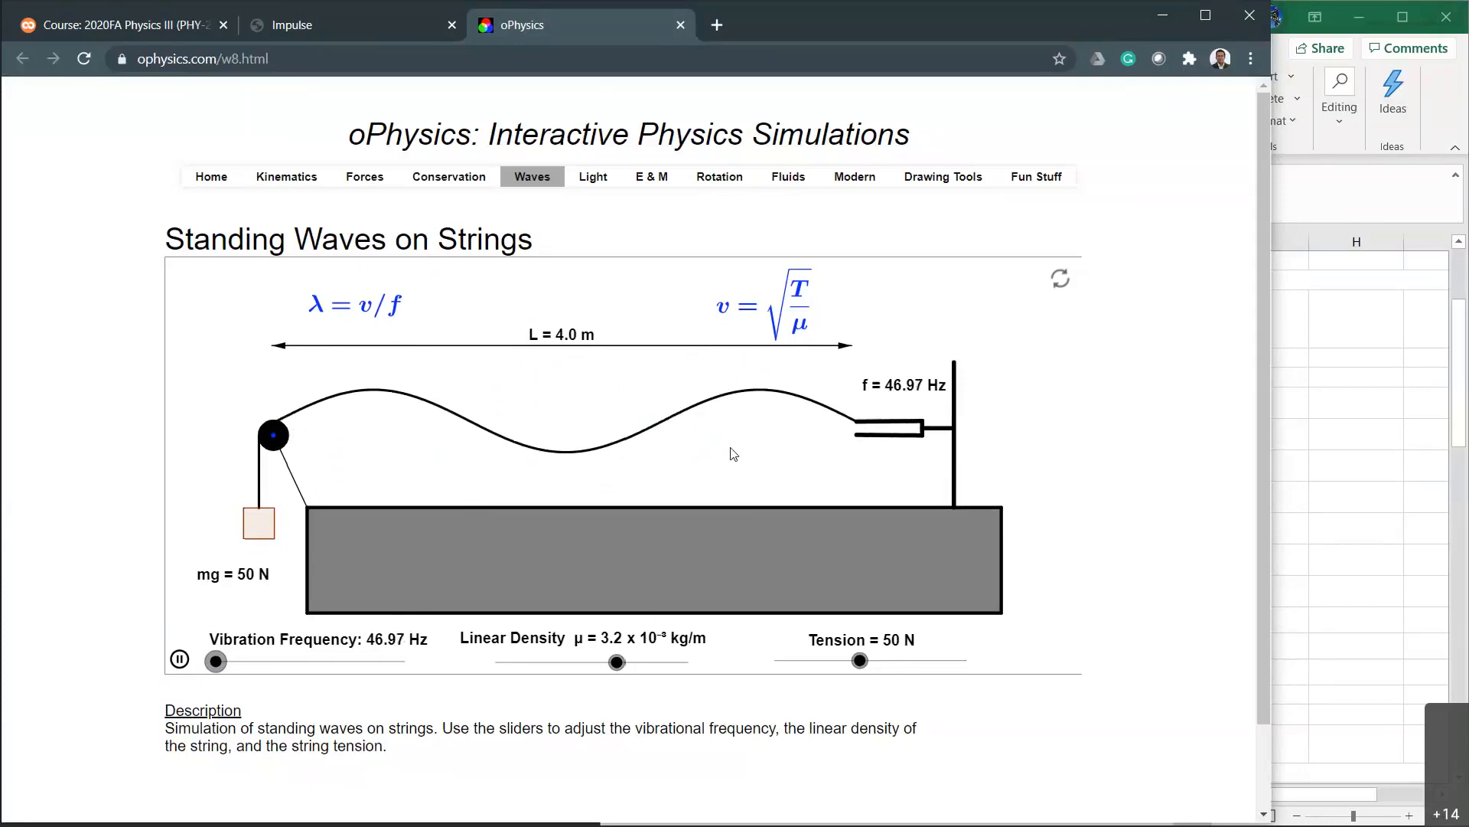
key(Right)
key(Right)
key(Right)
key(Right)
key(Right)
key(Right)
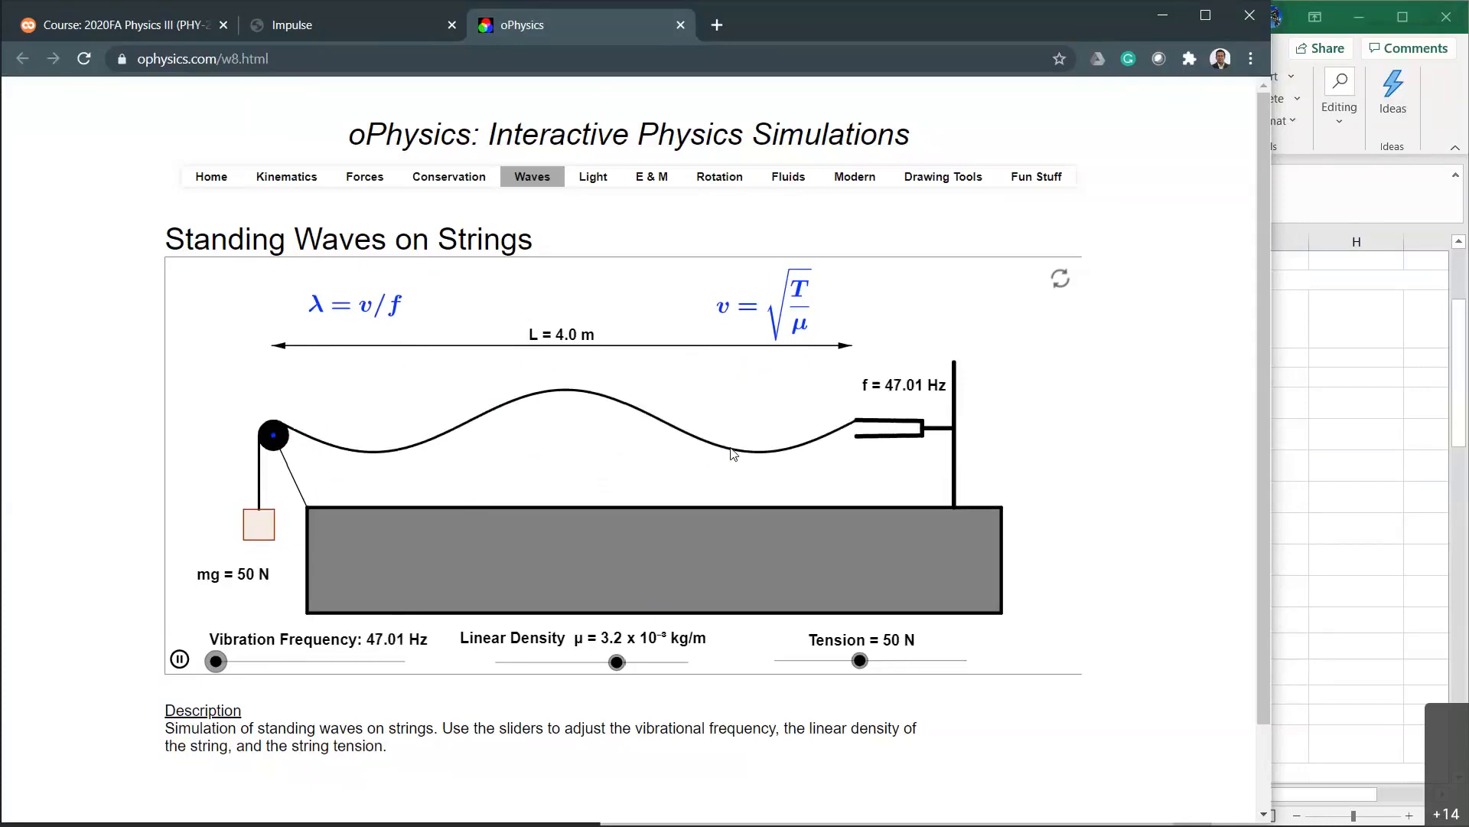
key(Right)
key(Right)
key(Right)
key(Right)
key(Right)
key(Right)
key(Right)
key(Right)
key(Right)
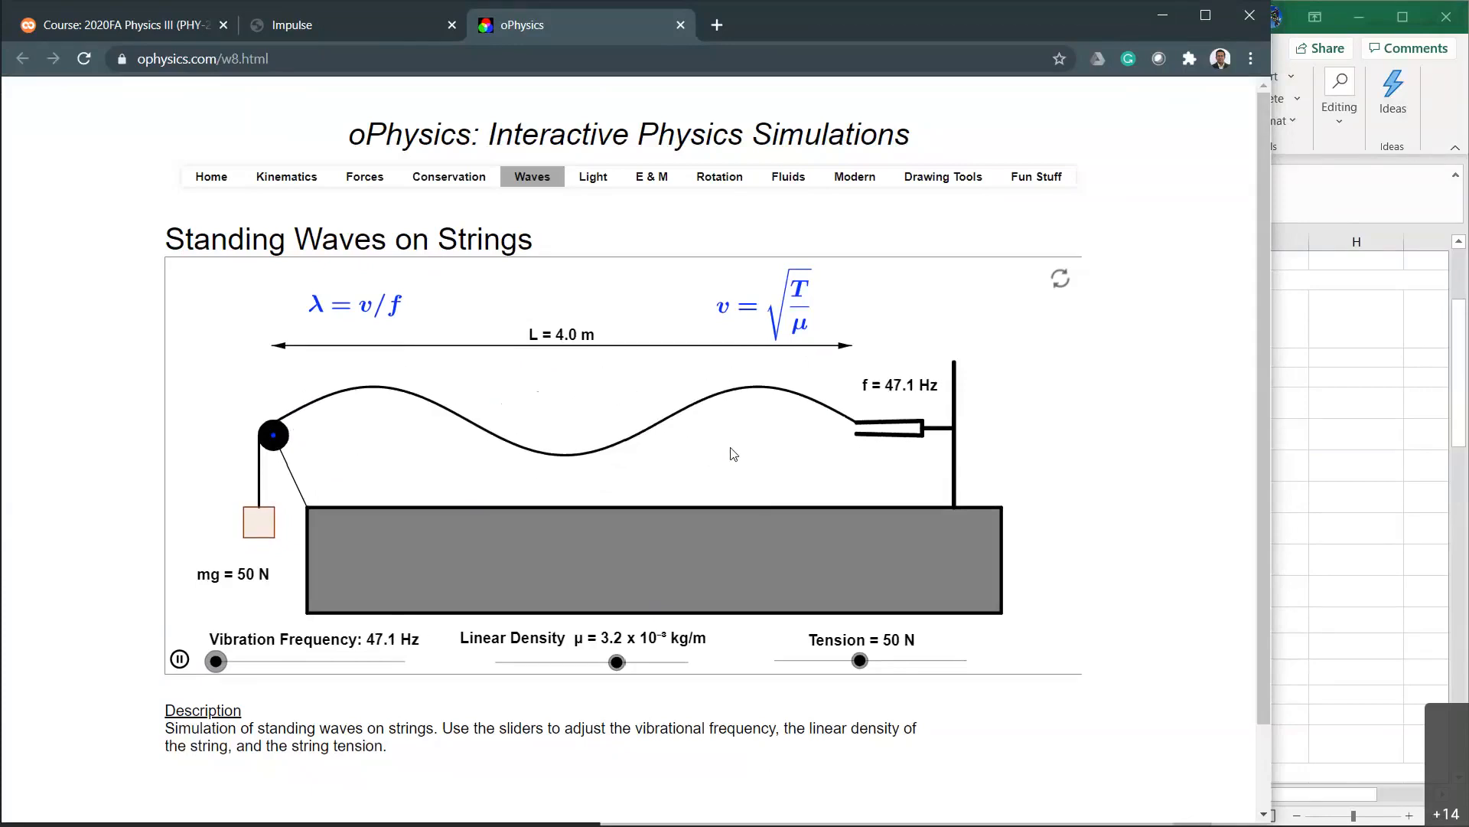
key(Right)
key(Right)
key(Right)
key(Right)
key(Right)
key(Right)
key(Right)
key(Right)
key(Right)
key(Right)
key(Right)
key(Right)
key(Right)
key(Right)
key(Right)
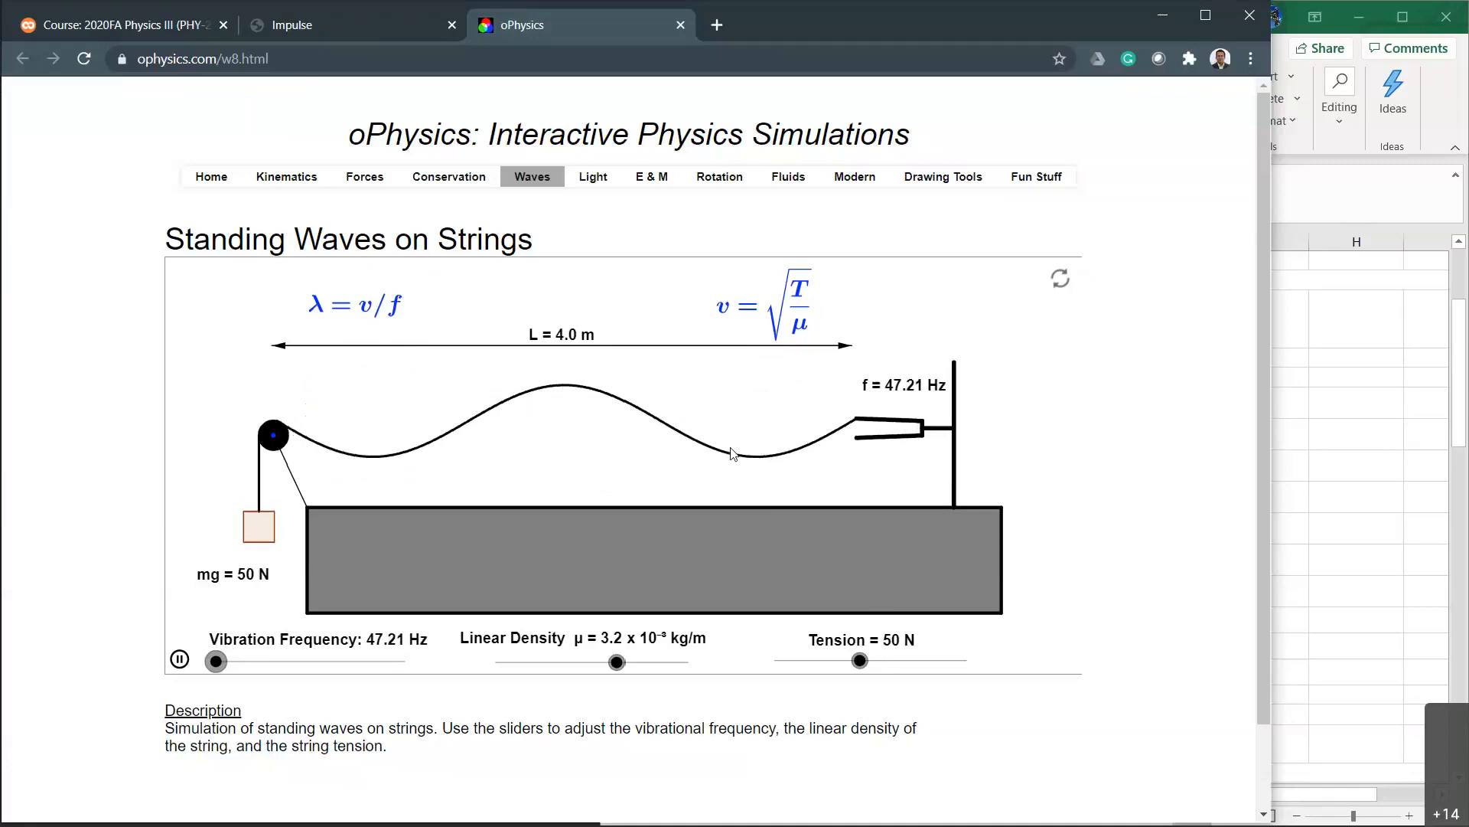
key(Right)
key(Right)
key(Right)
key(Right)
key(Right)
key(Right)
key(Right)
key(Right)
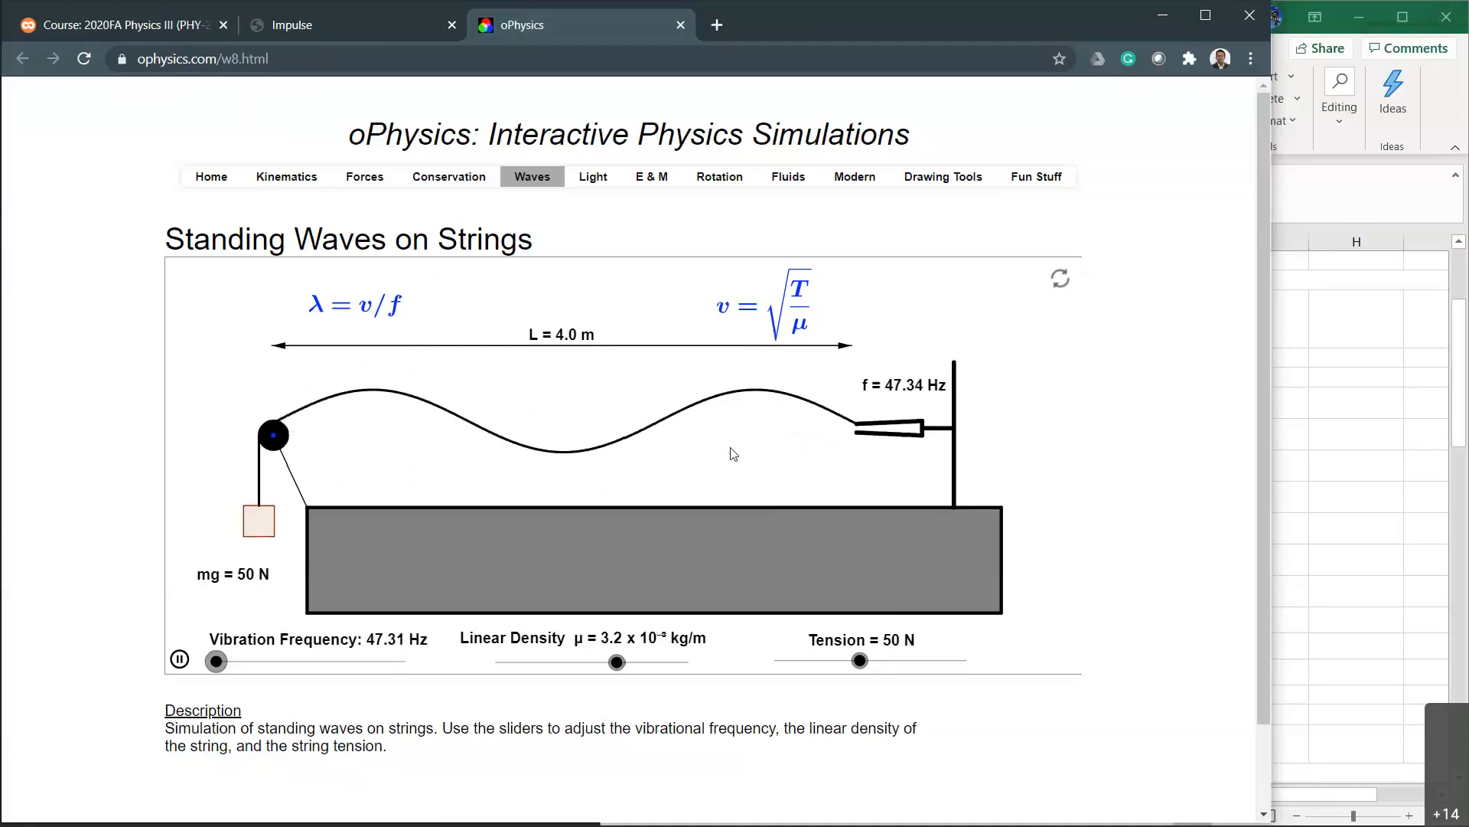
key(Right)
key(Right)
key(Right)
key(Right)
key(Right)
key(Right)
key(Right)
key(Right)
key(Right)
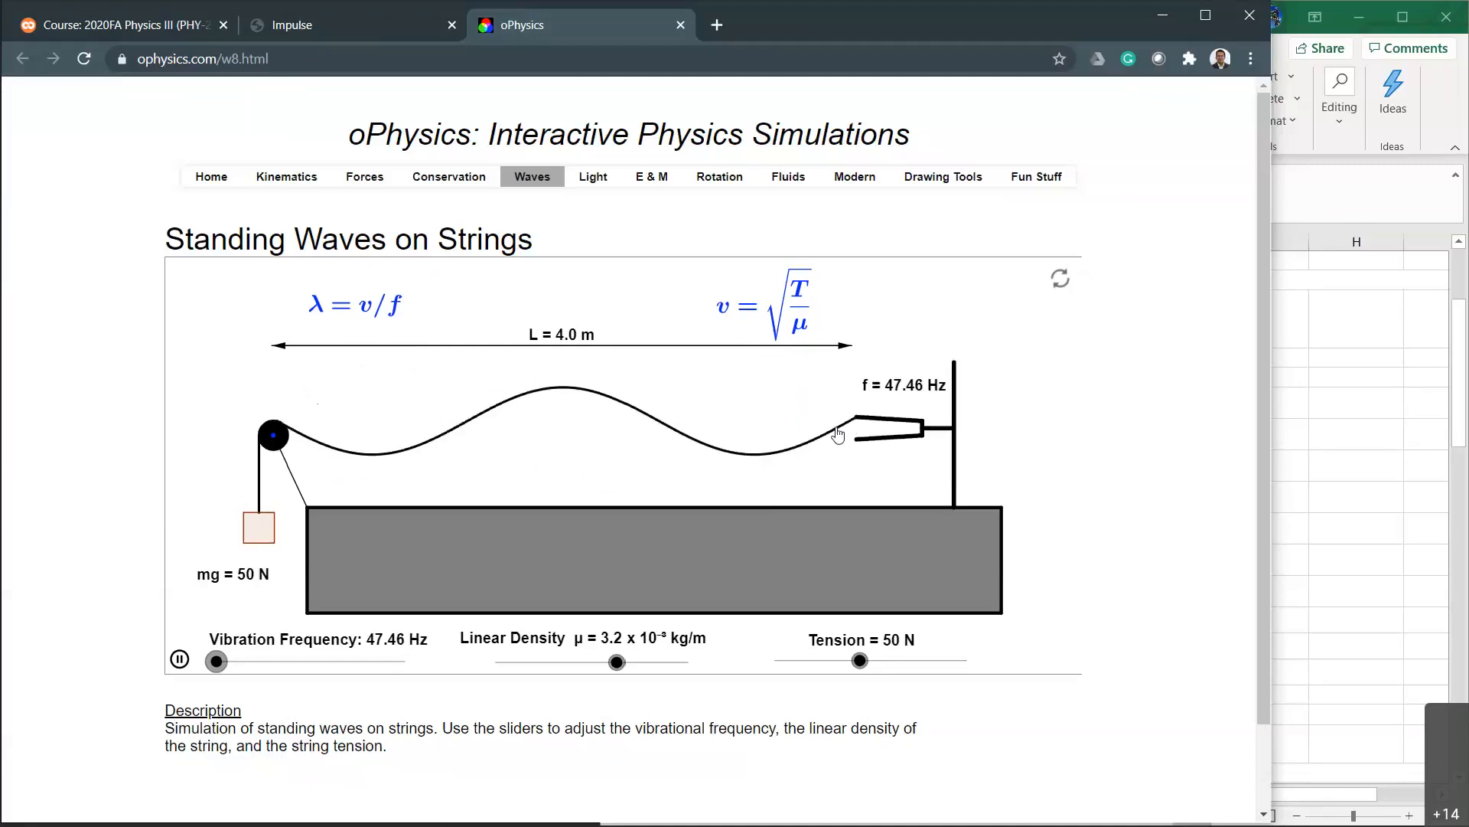
Continue raising the vibration frequency in 0.01 Hz increments up to 47.91 Hz.
key(Right)
key(Right)
key(Right)
key(Right)
key(Right)
key(Right)
key(Right)
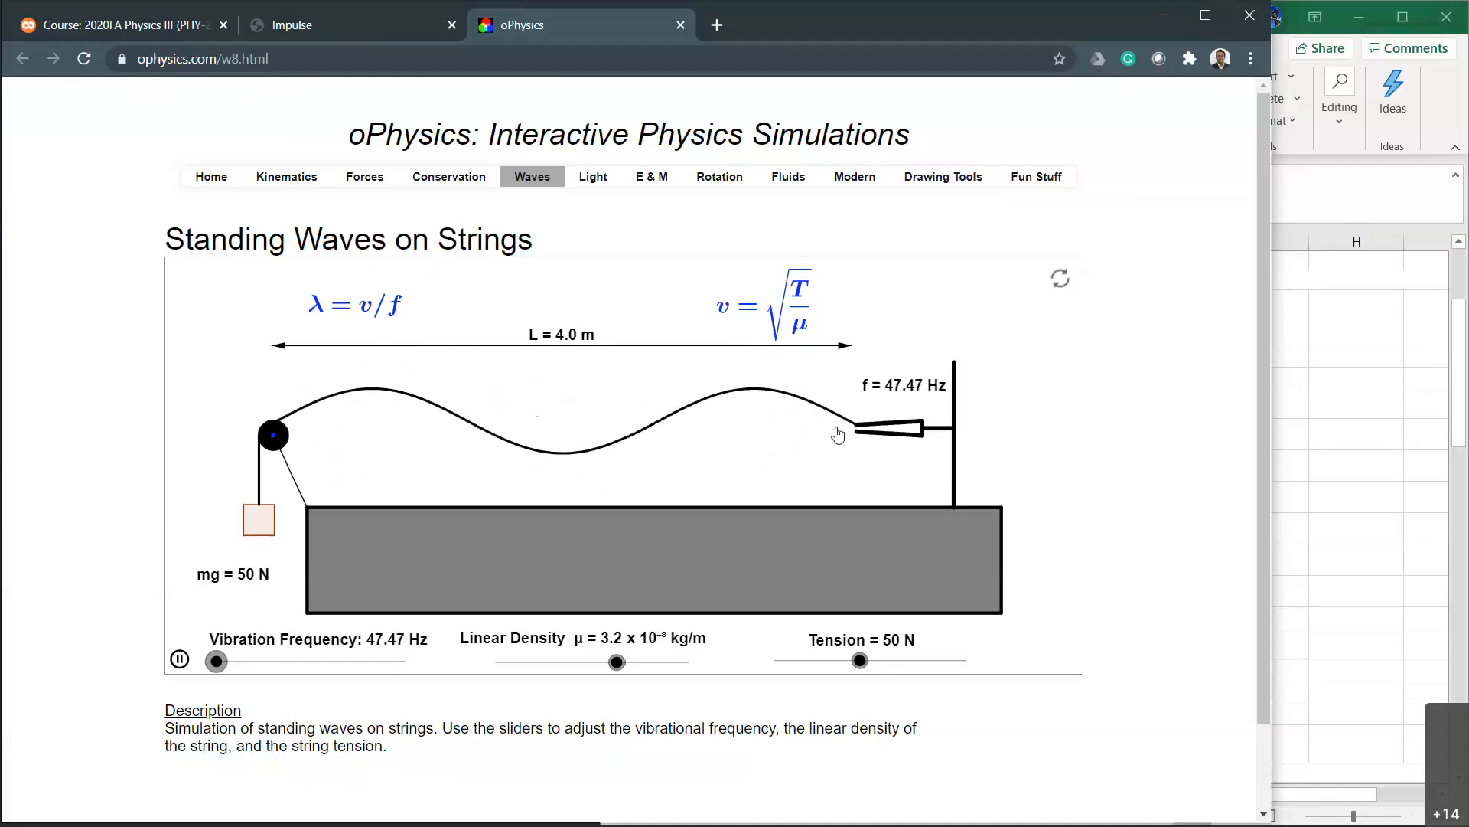
key(Right)
key(Right)
key(Right)
key(Right)
key(Right)
key(Right)
key(Right)
key(Right)
key(Right)
key(Right)
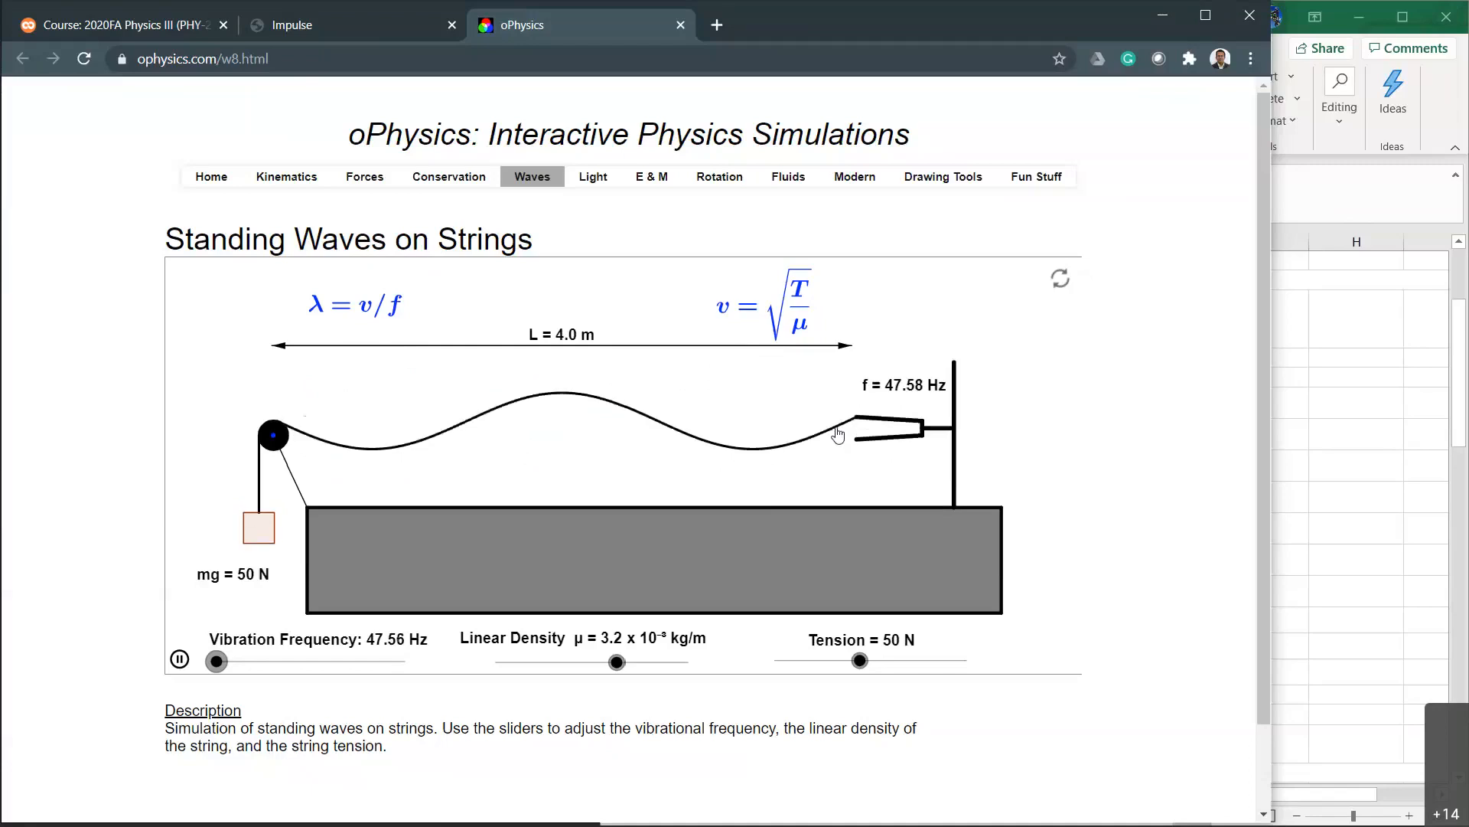
key(Right)
key(Right)
key(Right)
key(Right)
key(Right)
key(Right)
key(Right)
key(Right)
key(Right)
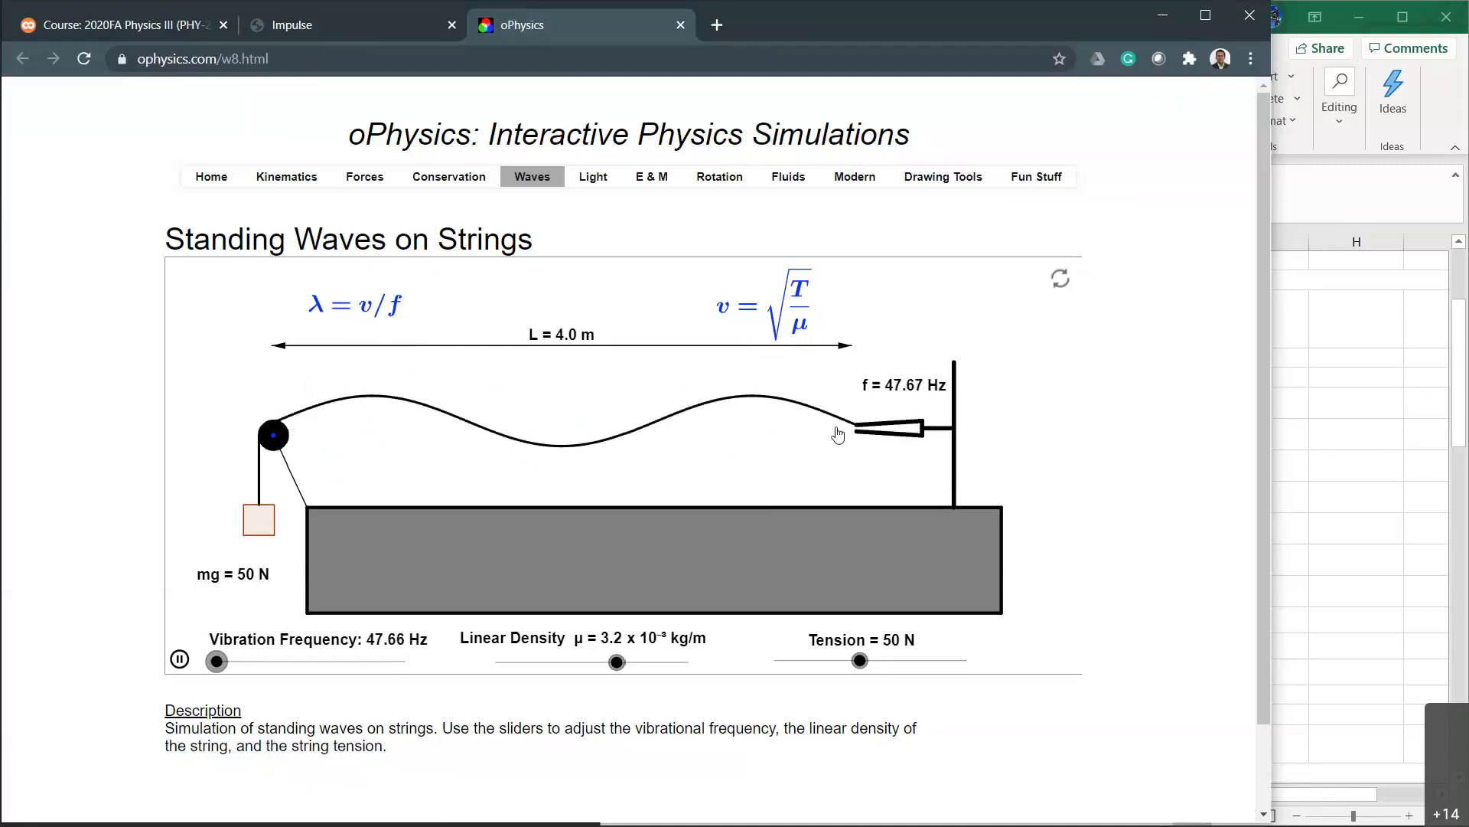
key(Right)
key(Right)
key(Right)
key(Right)
key(Right)
key(Right)
key(Right)
key(Right)
key(Right)
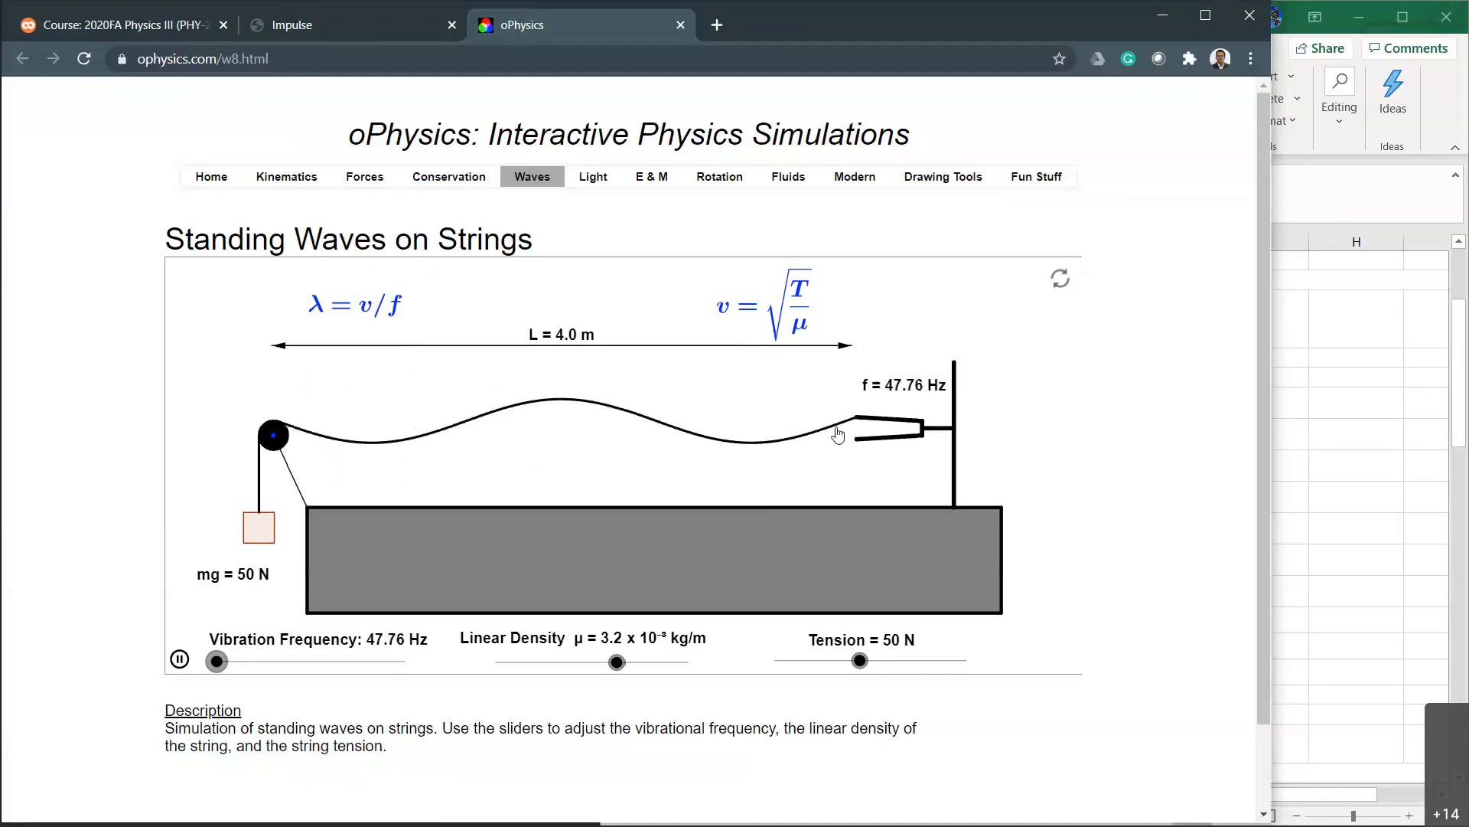
key(Right)
key(Right)
key(Right)
key(Right)
key(Right)
key(Right)
key(Right)
key(Right)
key(Right)
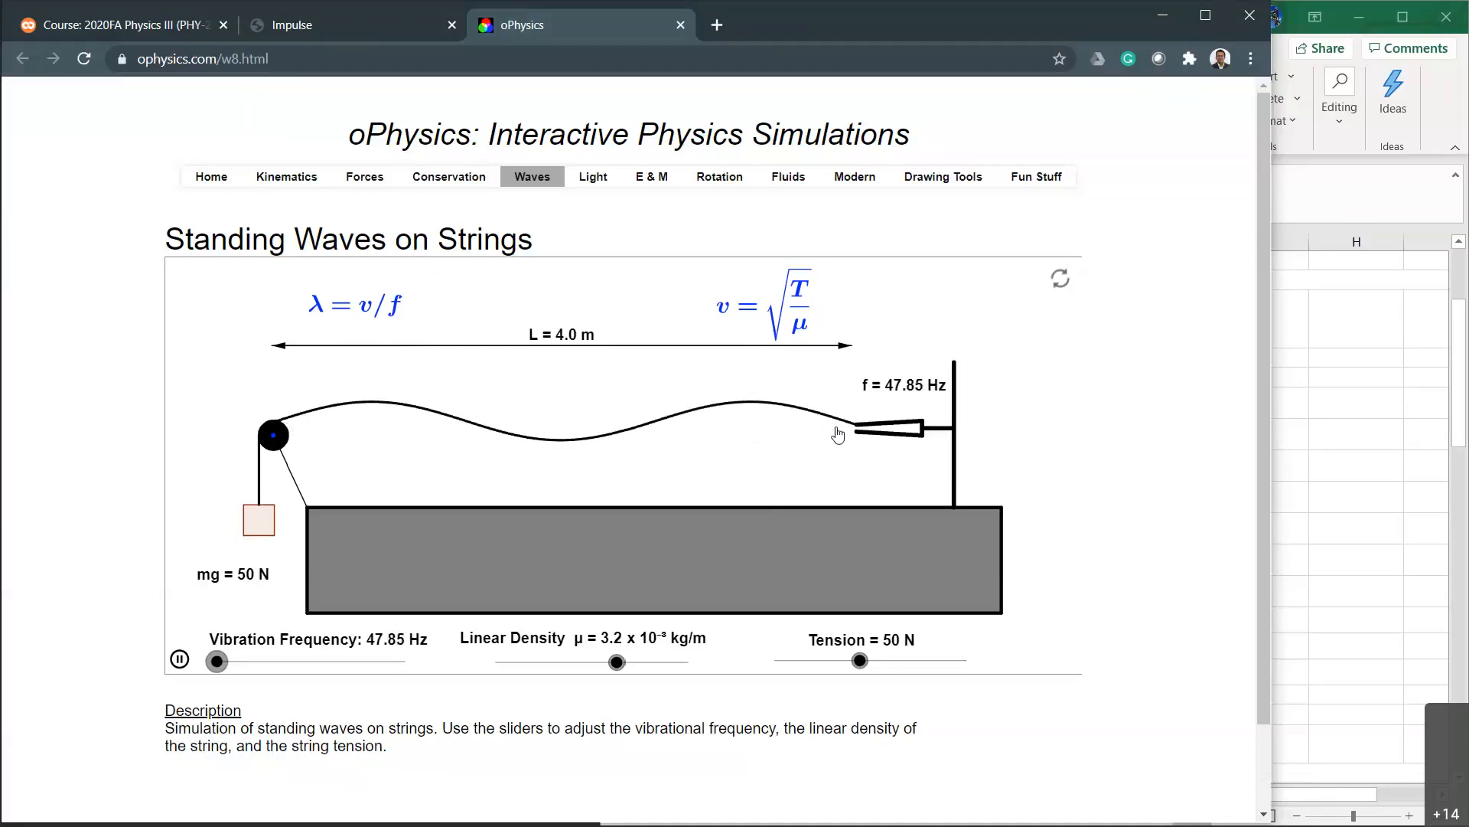
key(Right)
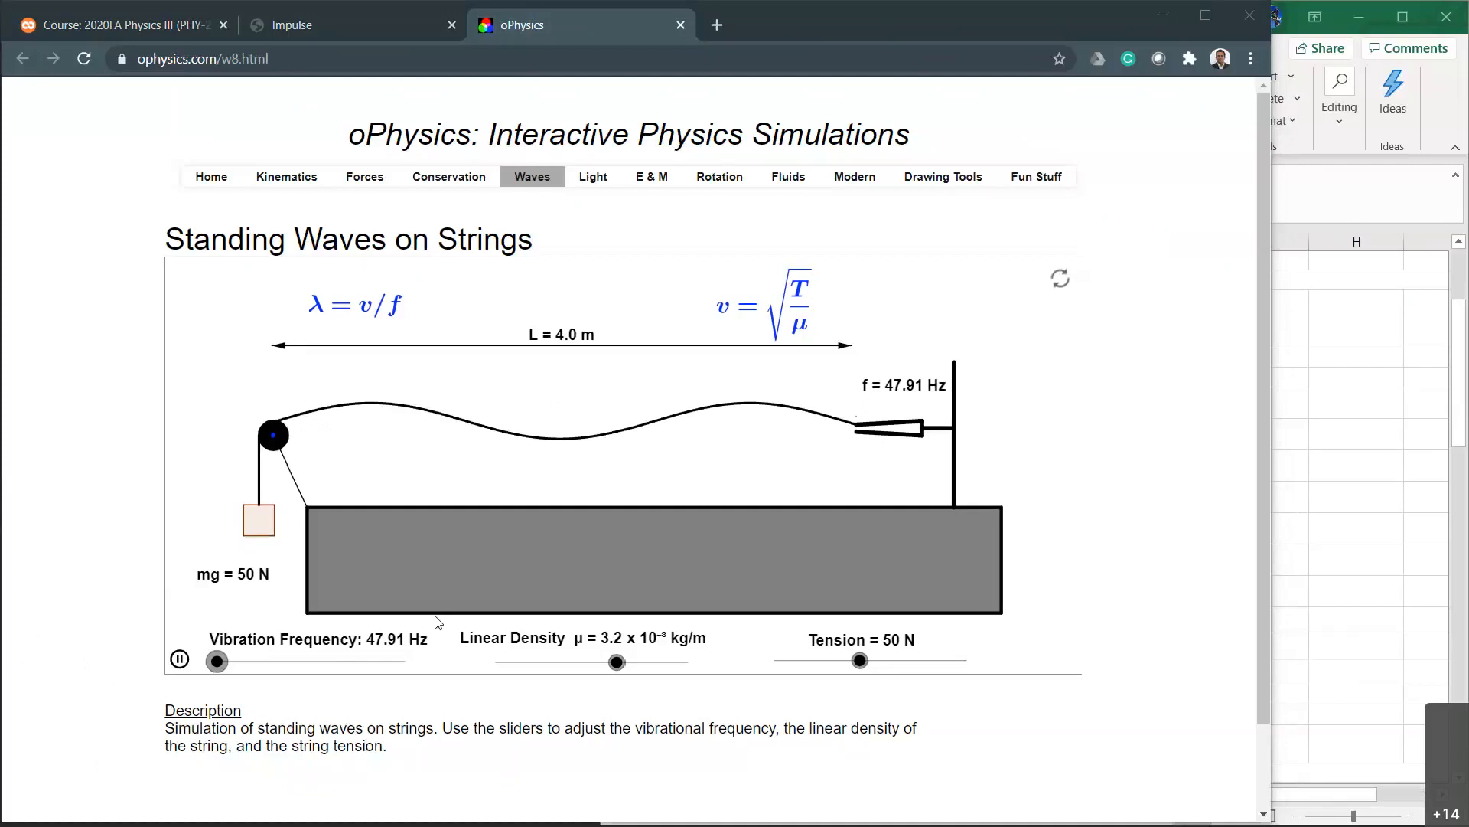
Raise the vibration frequency to 61.78 Hz, and fine-tune it in 0.01 Hz increments to 61.99 Hz.
click(217, 663)
drag(217, 663, 234, 680)
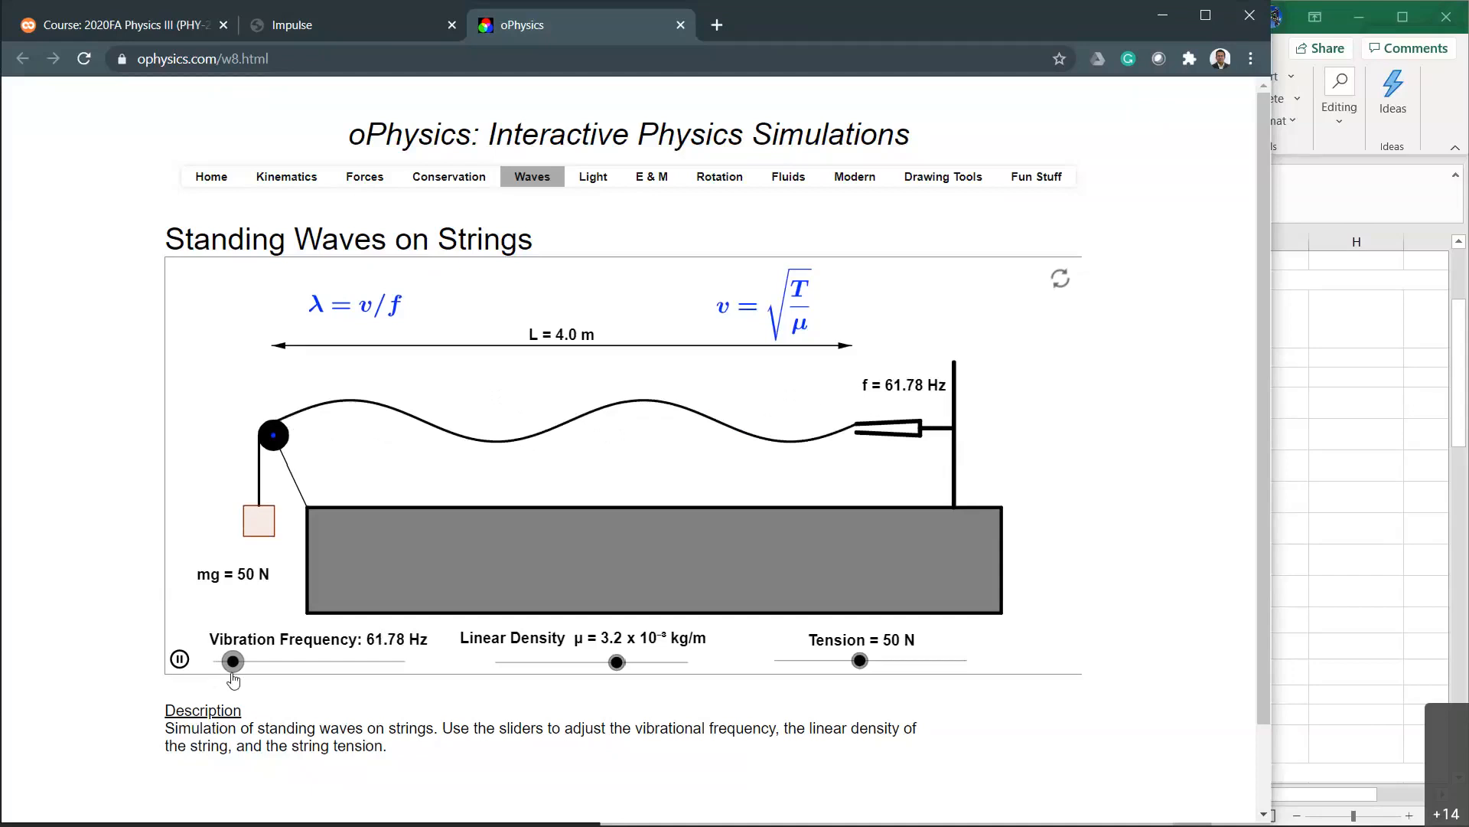
key(Right)
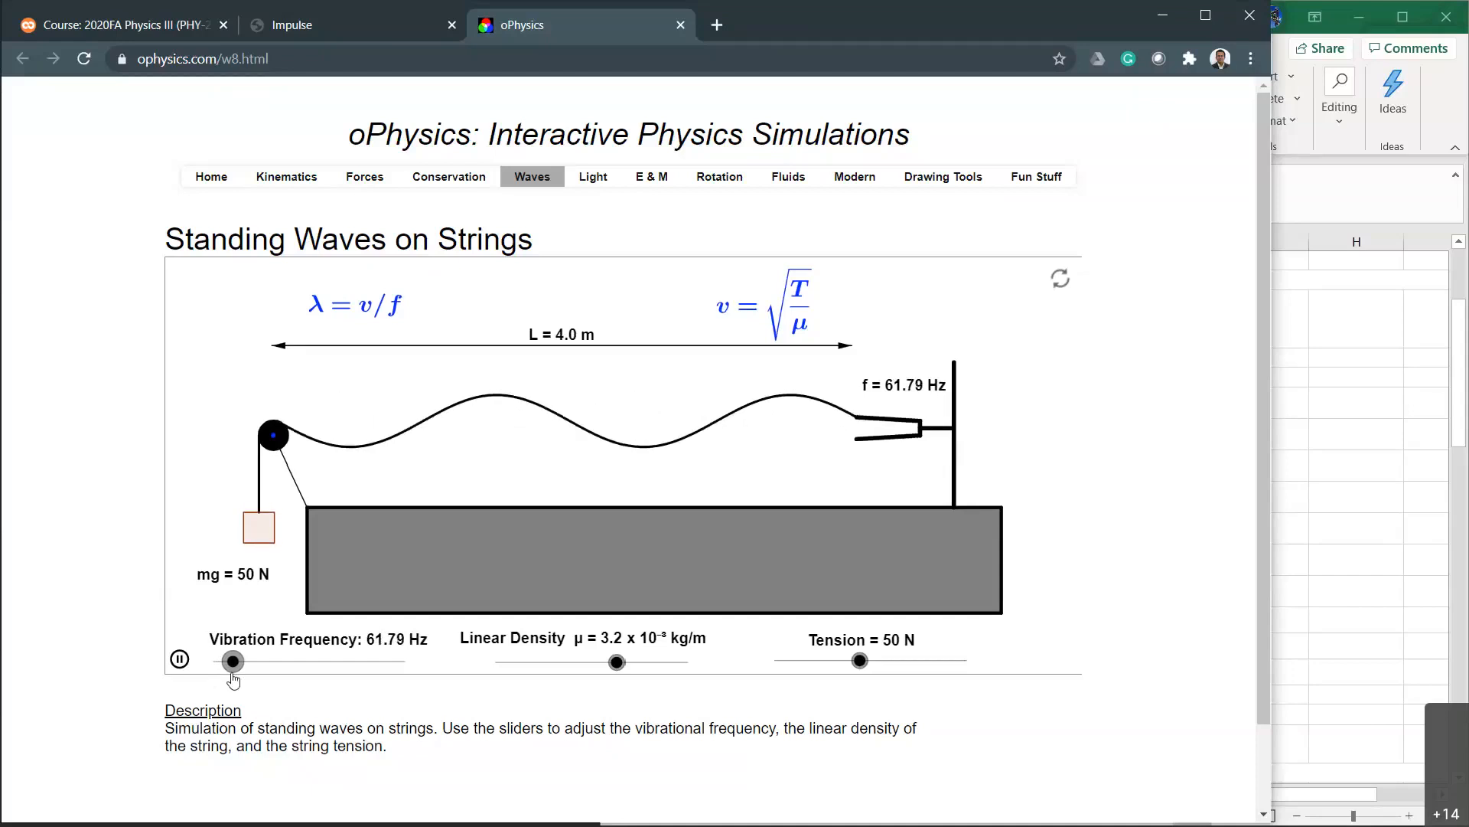
key(Right)
key(Right)
key(Right)
key(Right)
key(Right)
key(Right)
key(Right)
key(Right)
key(Right)
key(Right)
key(Right)
key(Right)
key(Right)
key(Right)
key(Right)
key(Right)
key(Right)
key(Right)
key(Right)
key(Right)
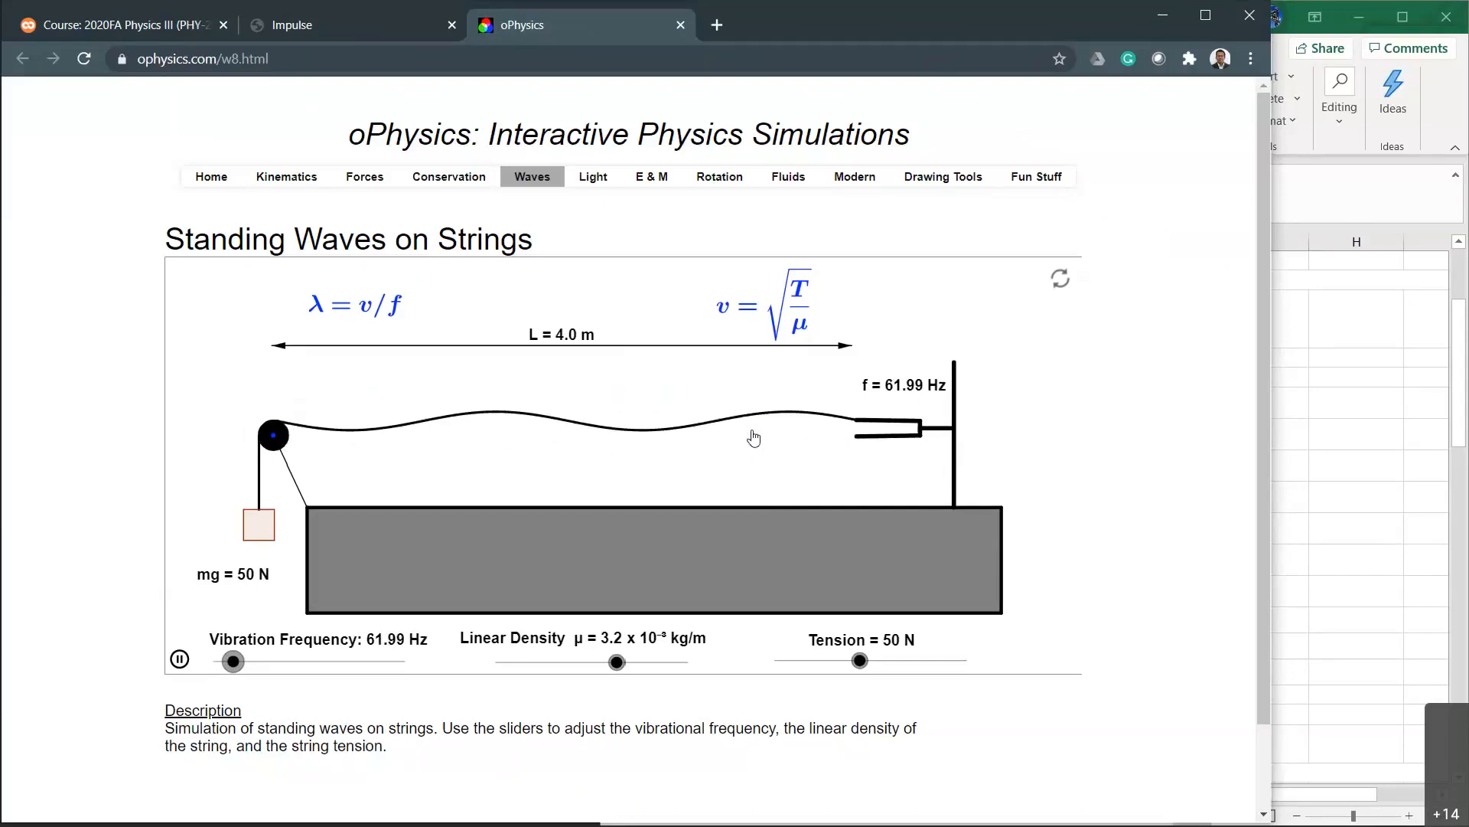
Raise the vibration frequency to 62.29 Hz in 0.01 Hz increments to track the standing wave's amplitude.
key(Right)
key(Right)
key(Right)
key(Right)
key(Right)
key(Right)
key(Right)
key(Right)
key(Right)
key(Right)
key(Right)
key(Right)
key(Right)
key(Right)
key(Right)
key(Right)
key(Right)
key(Right)
key(Right)
key(Right)
key(Right)
key(Right)
key(Right)
key(Right)
key(Right)
key(Right)
key(Right)
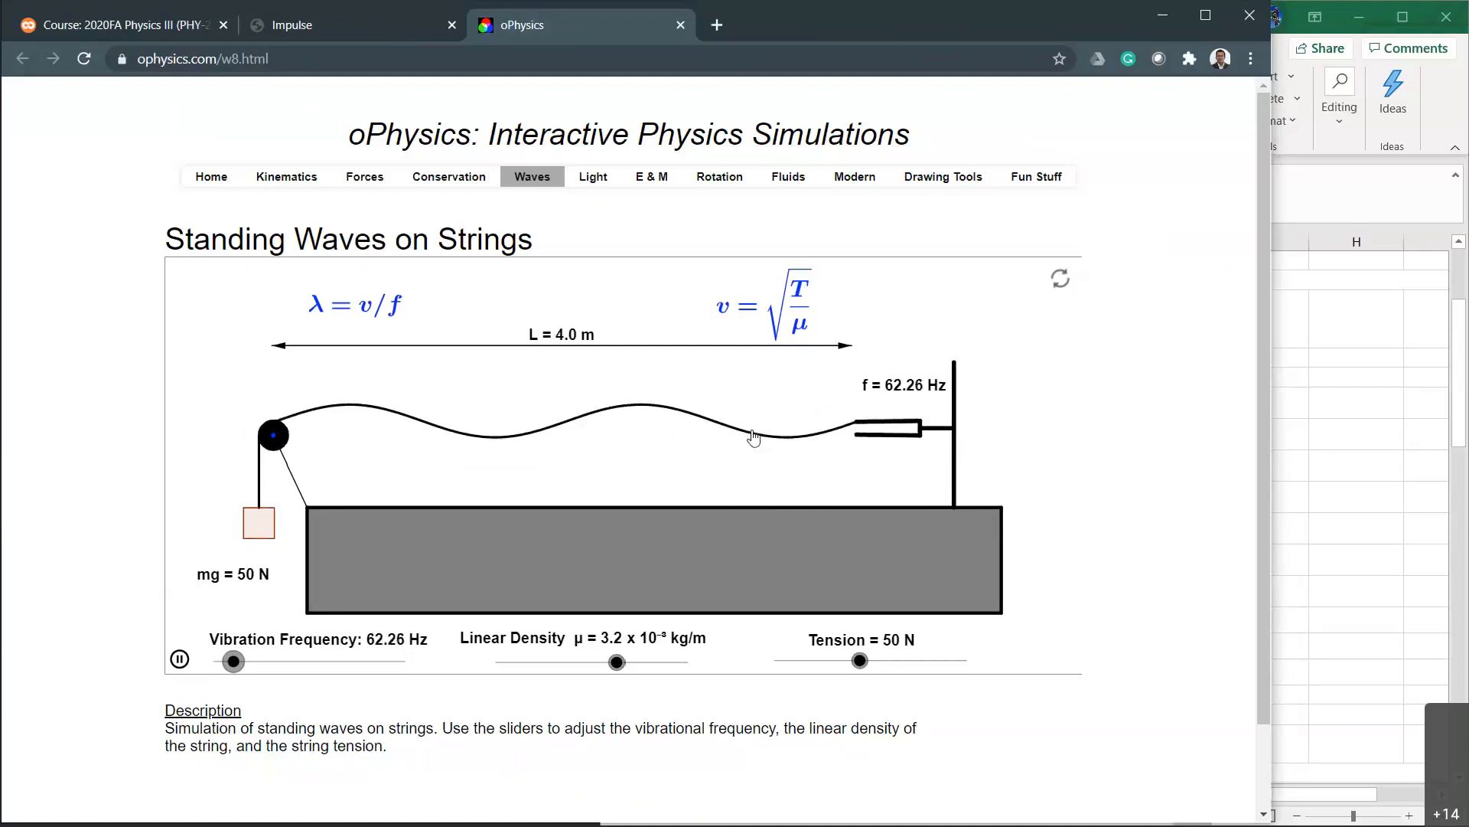
key(Right)
key(Right)
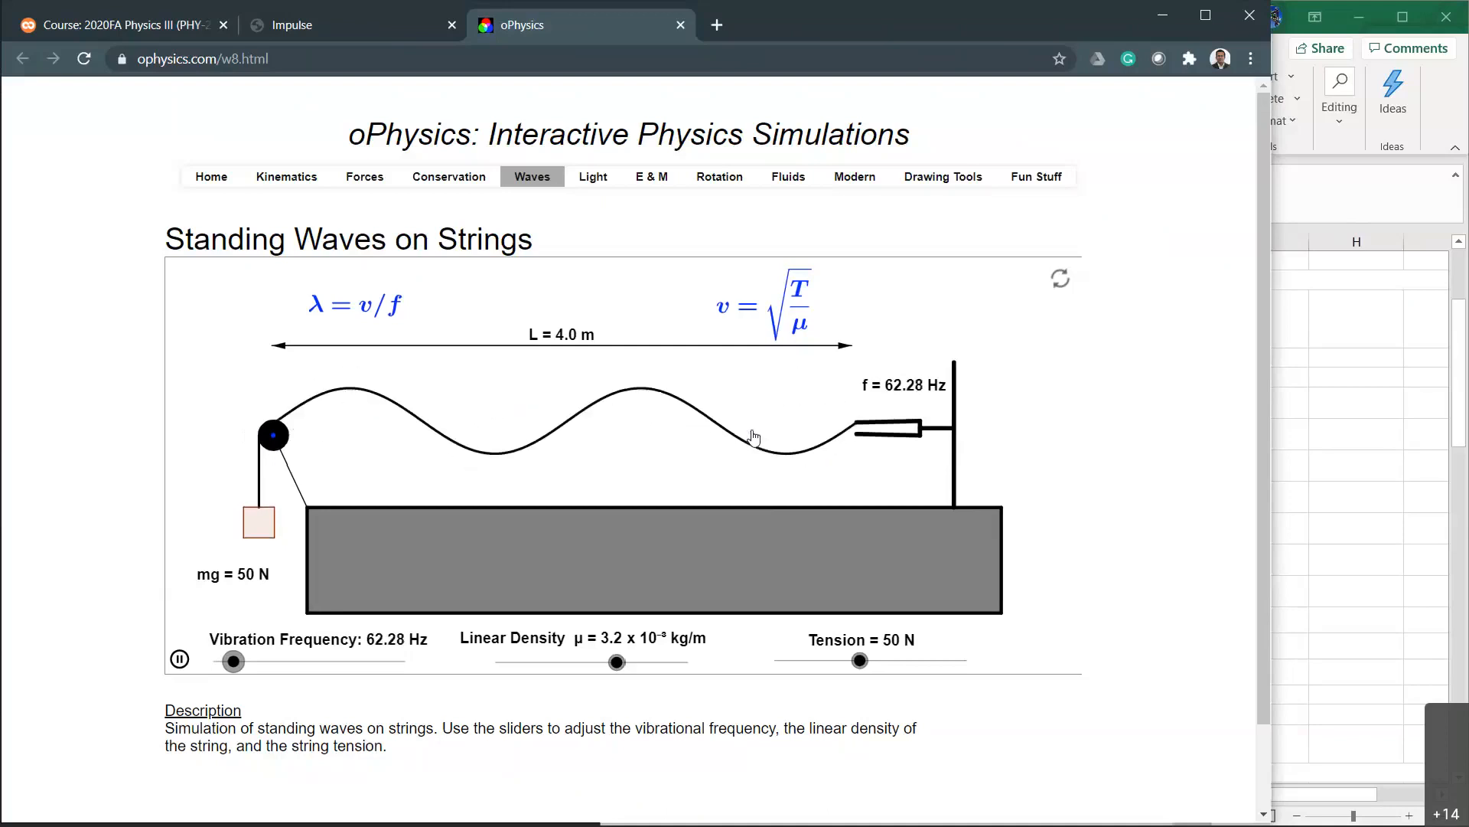
key(Right)
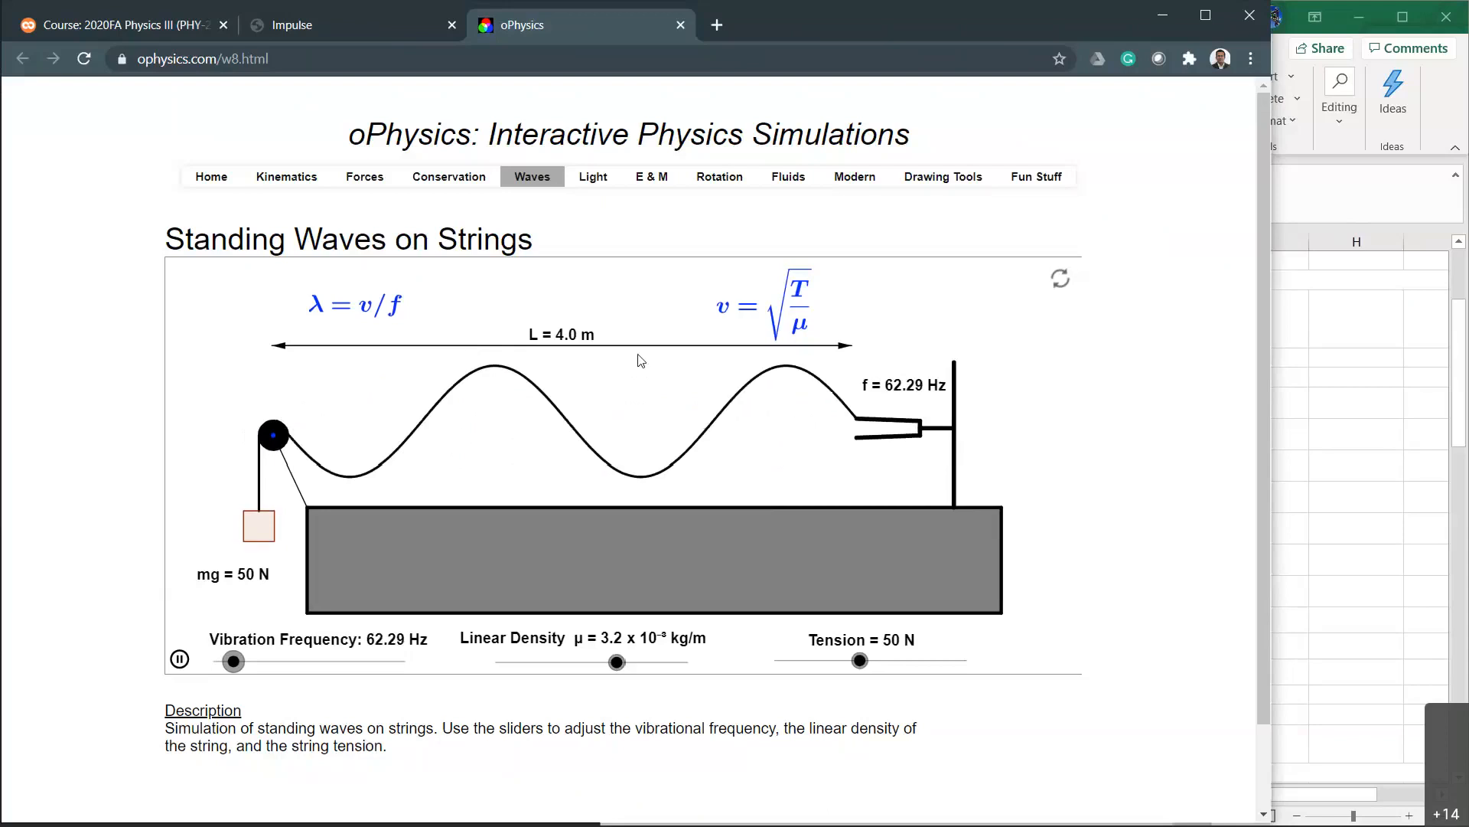
Raise the vibration frequency in 0.01 Hz increments up to 63.61 Hz, and set it to 77.74 Hz.
key(Right)
key(Right)
key(Right)
key(Right)
key(Right)
key(Right)
key(Right)
key(Right)
key(Right)
key(Right)
key(Right)
key(Right)
key(Right)
key(Right)
key(Right)
key(Right)
key(Right)
key(Right)
key(Right)
key(Right)
key(Right)
key(Right)
key(Right)
key(Right)
key(Right)
key(Right)
key(Right)
key(Right)
key(Right)
key(Right)
key(Right)
key(Right)
key(Right)
key(Right)
key(Right)
key(Right)
key(Right)
key(Right)
key(Right)
key(Right)
key(Right)
key(Right)
key(Right)
key(Right)
key(Right)
key(Right)
key(Right)
key(Right)
key(Right)
key(Right)
key(Right)
key(Right)
key(Right)
key(Right)
key(Right)
key(Right)
key(Right)
key(Right)
key(Right)
key(Right)
key(Right)
key(Right)
key(Right)
key(Right)
key(Right)
key(Right)
key(Right)
key(Right)
key(Right)
key(Right)
key(Right)
key(Right)
key(Right)
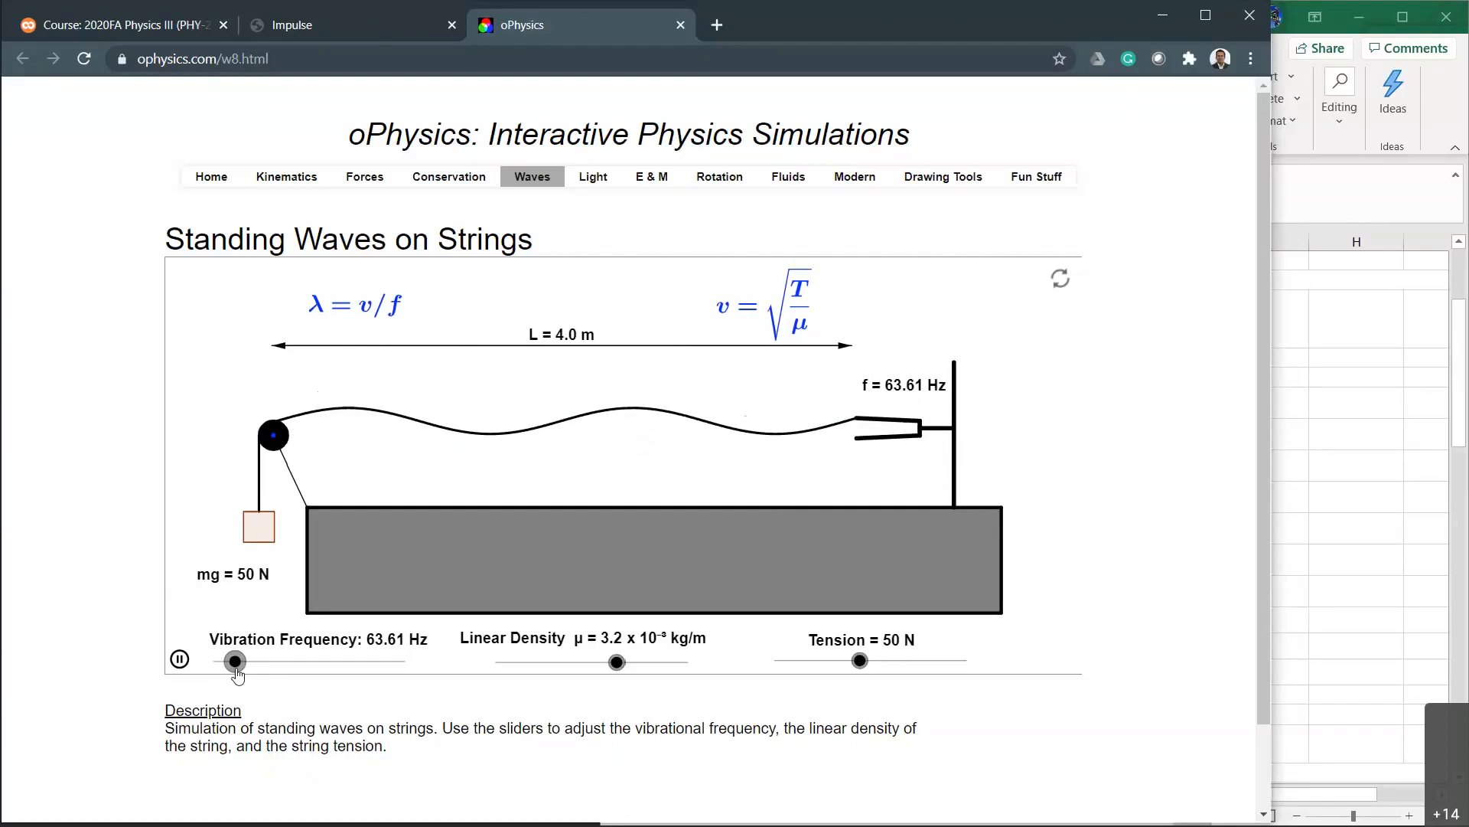
drag(237, 673, 252, 675)
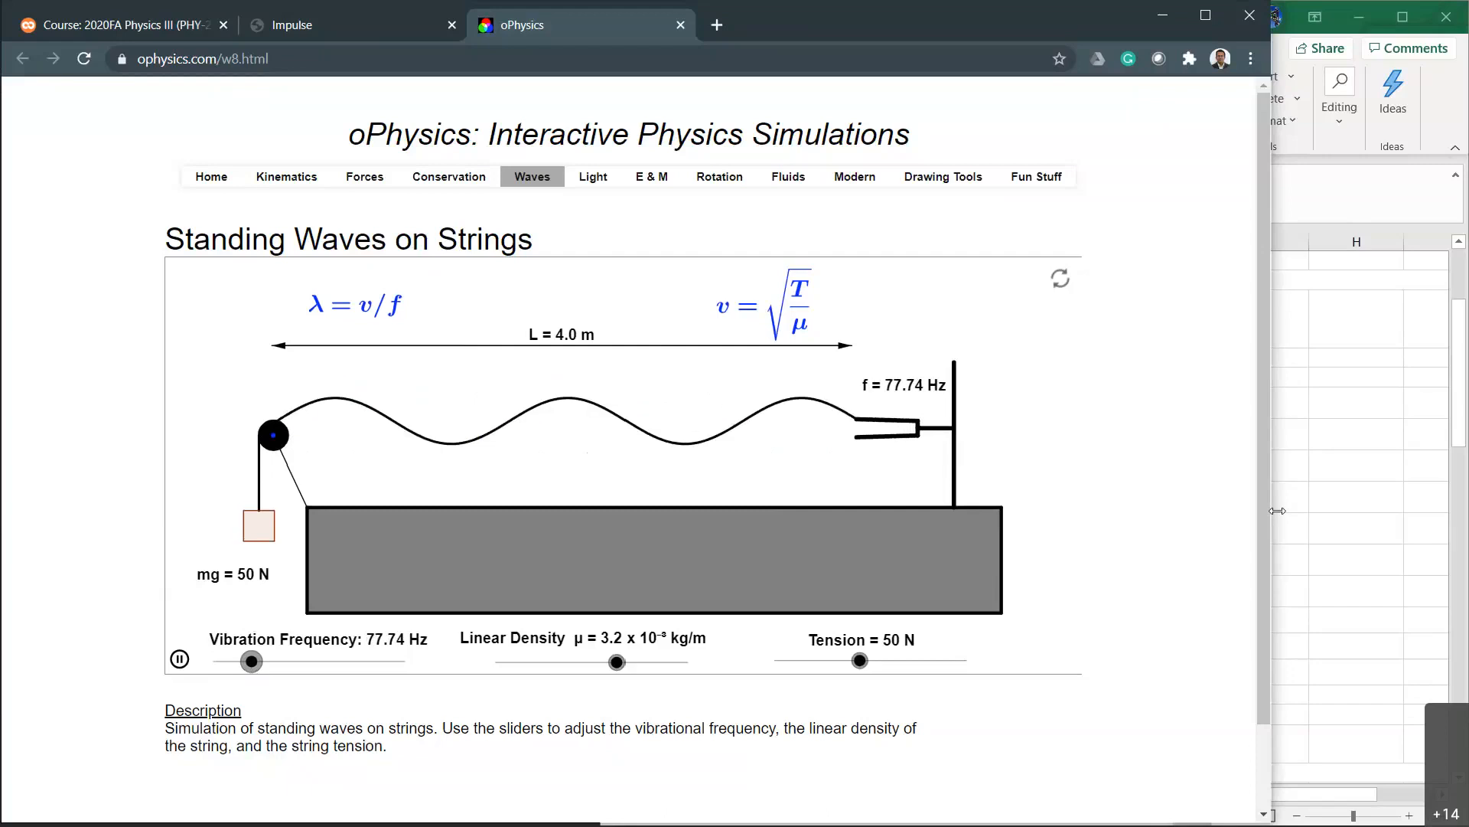
Open the Experiment-01 lab manual and review equations (1) to (6) for loops, wave speed and calculated frequency.
click(290, 25)
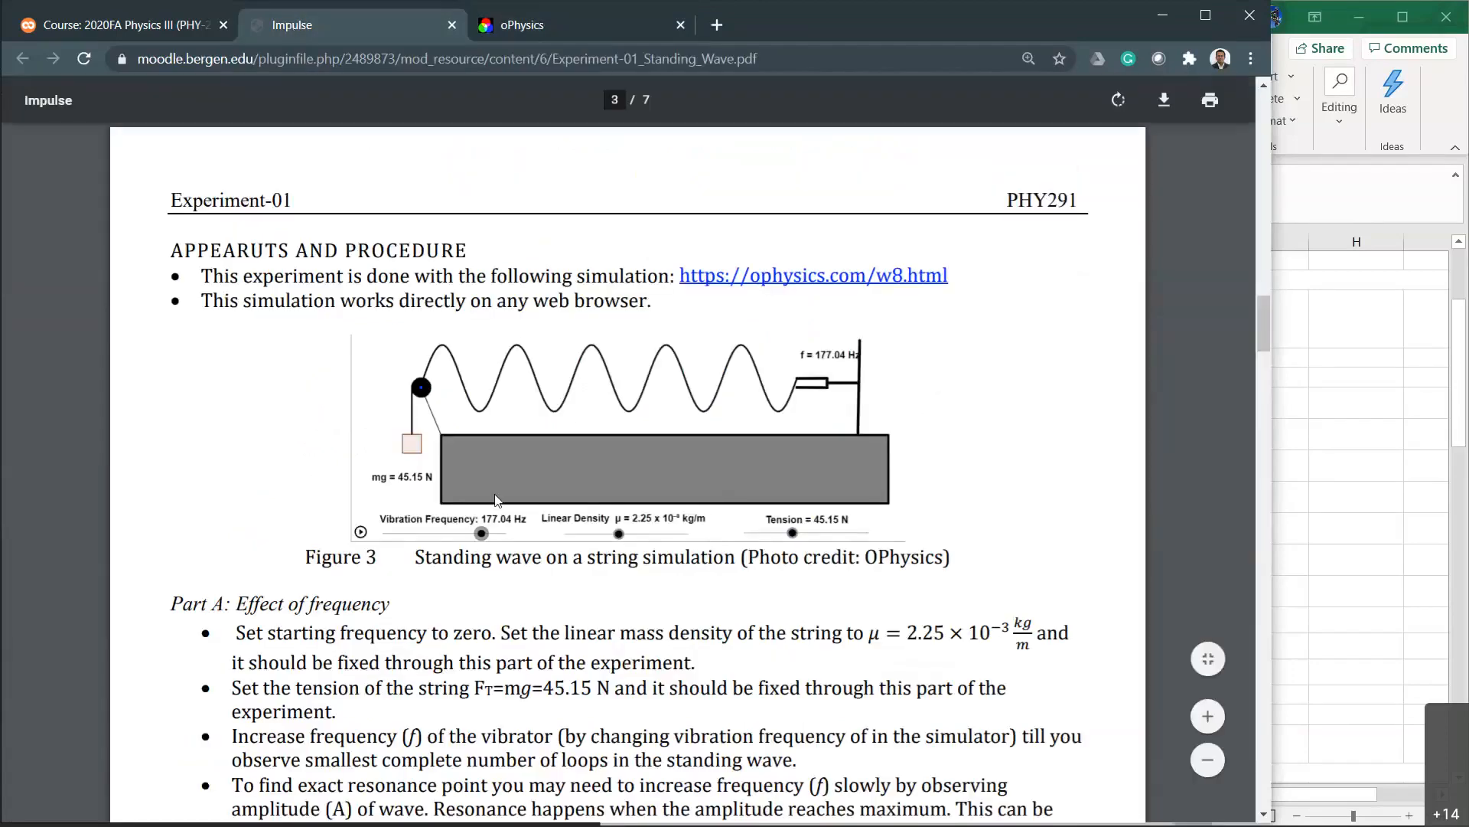
scroll(508, 521, up, 10)
scroll(510, 523, up, 7)
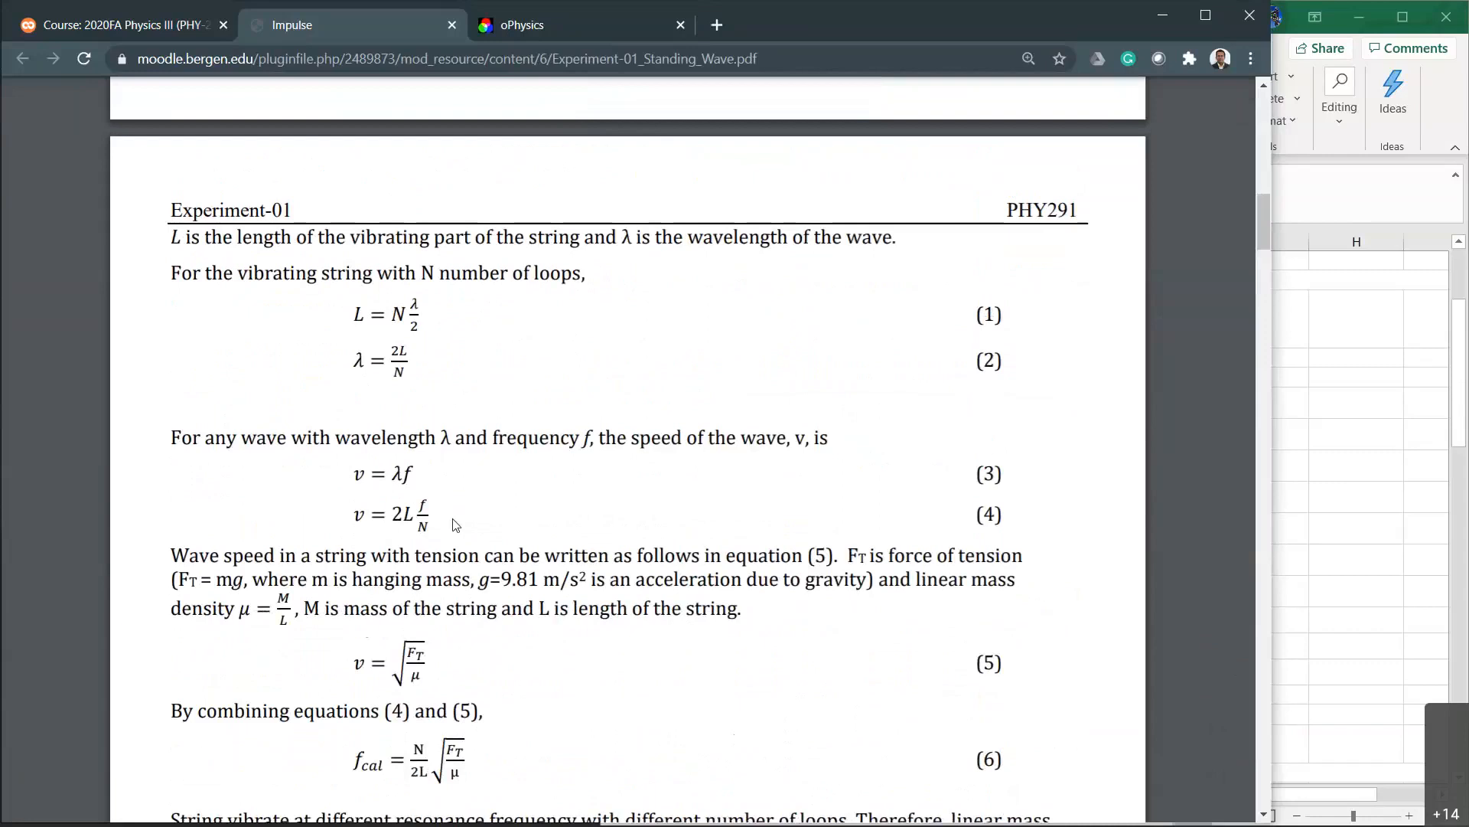
scroll(456, 523, down, 1)
scroll(456, 524, down, 2)
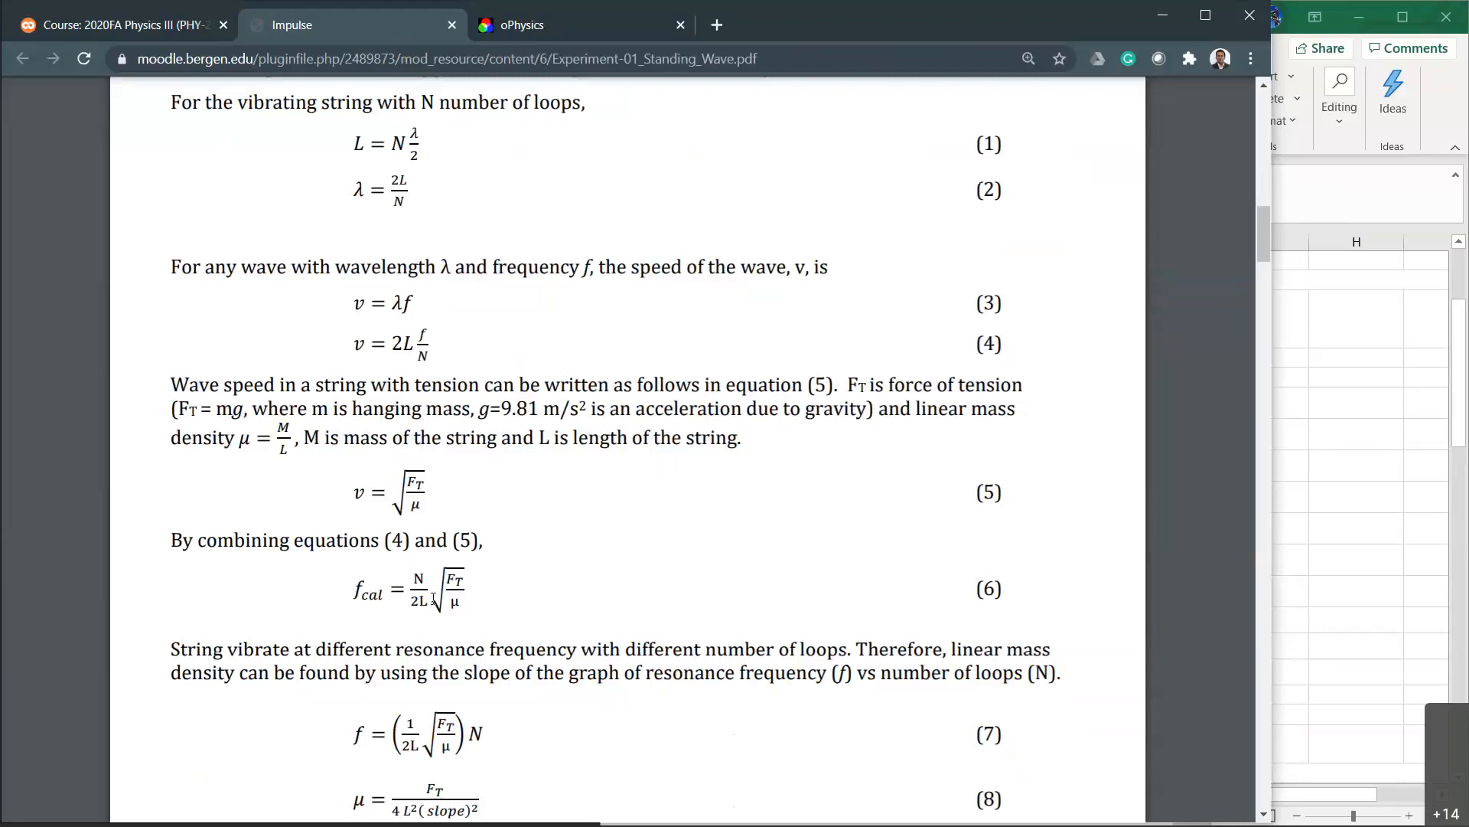
scroll(365, 589, down, 2)
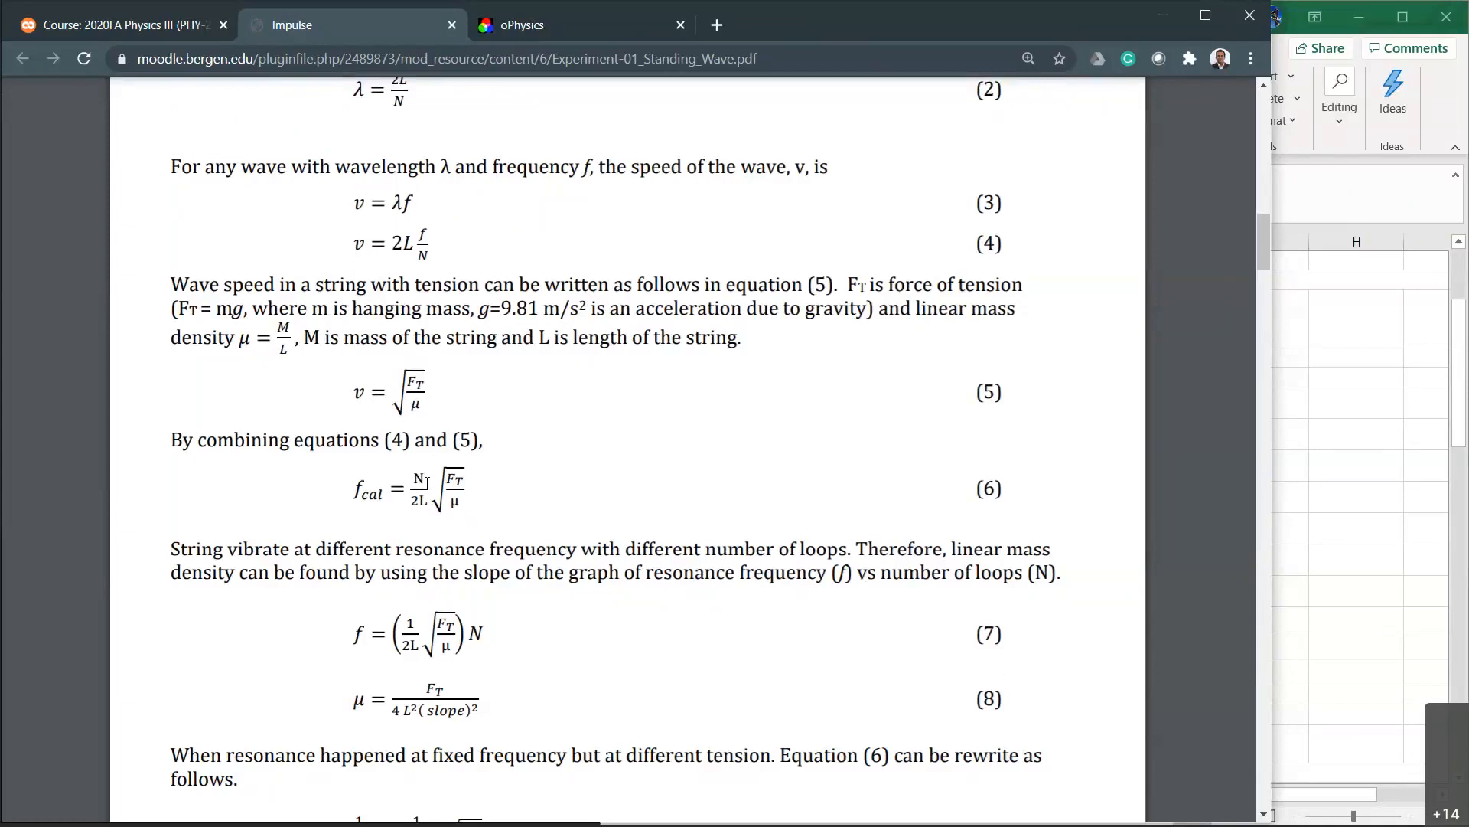
scroll(427, 482, up, 1)
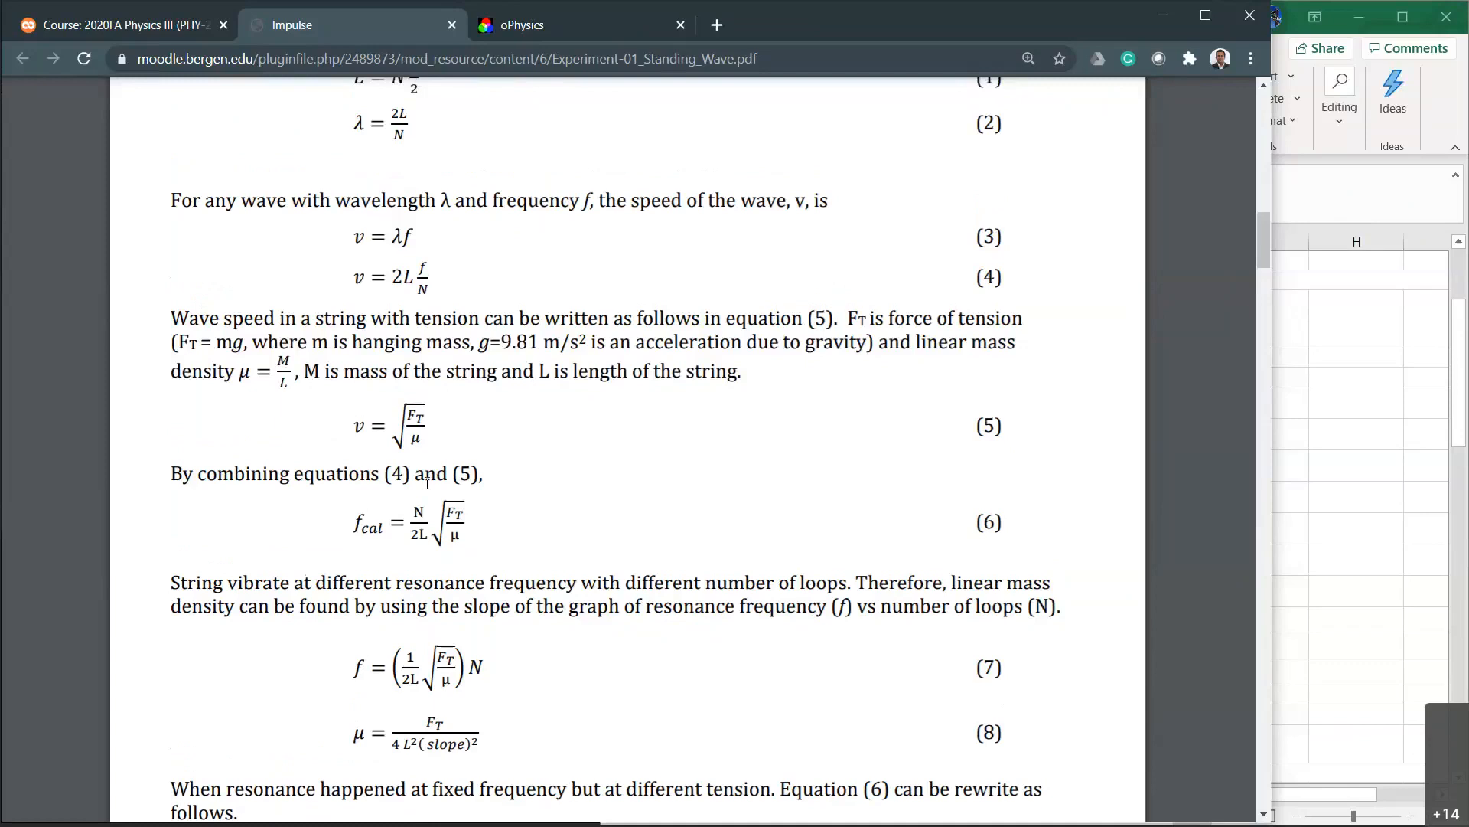
scroll(427, 482, up, 2)
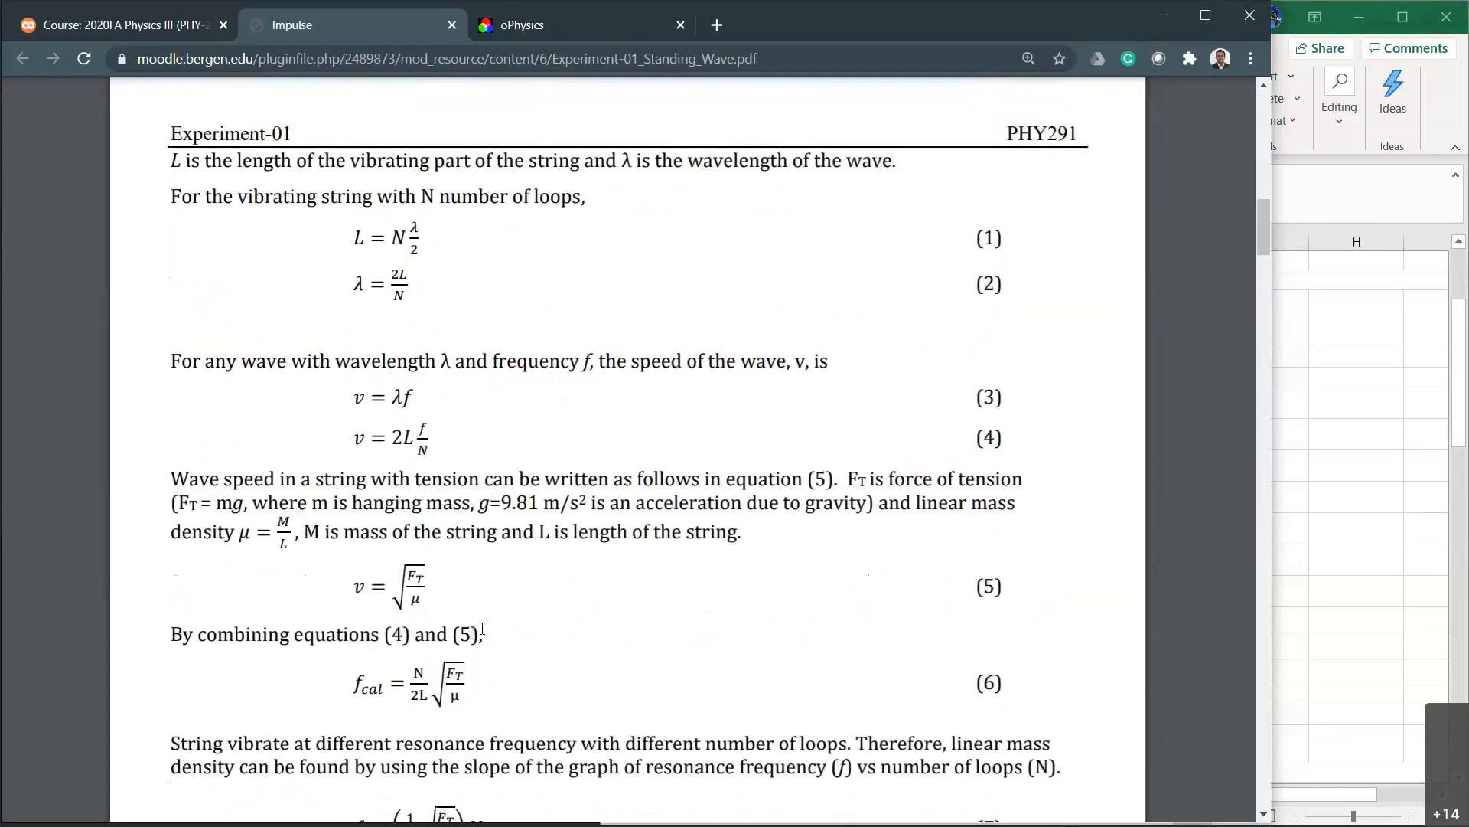
Review equations (7) to (11) in the lab manual for finding linear density from the graph slopes.
scroll(482, 629, down, 3)
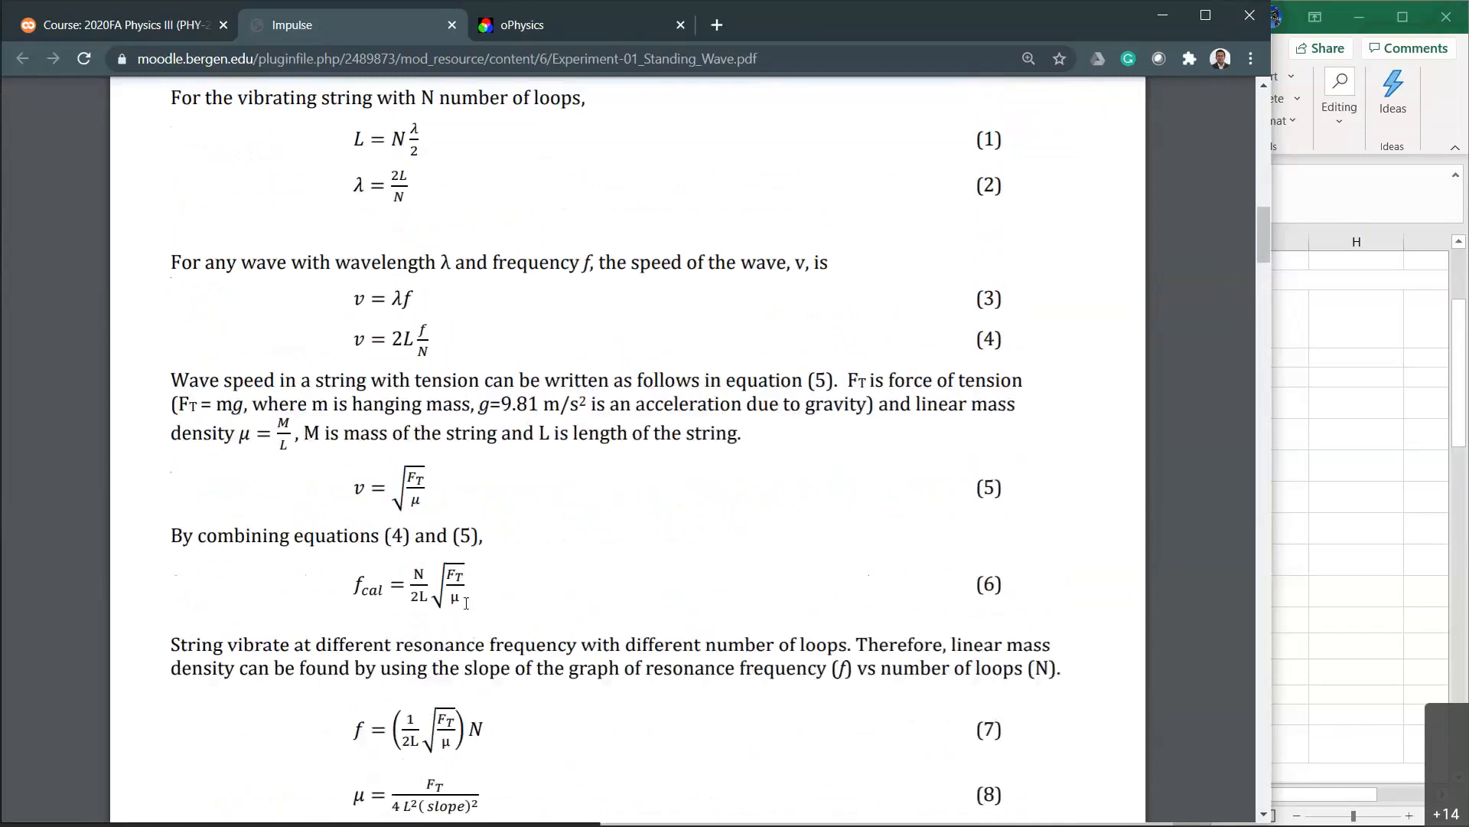
scroll(466, 603, down, 4)
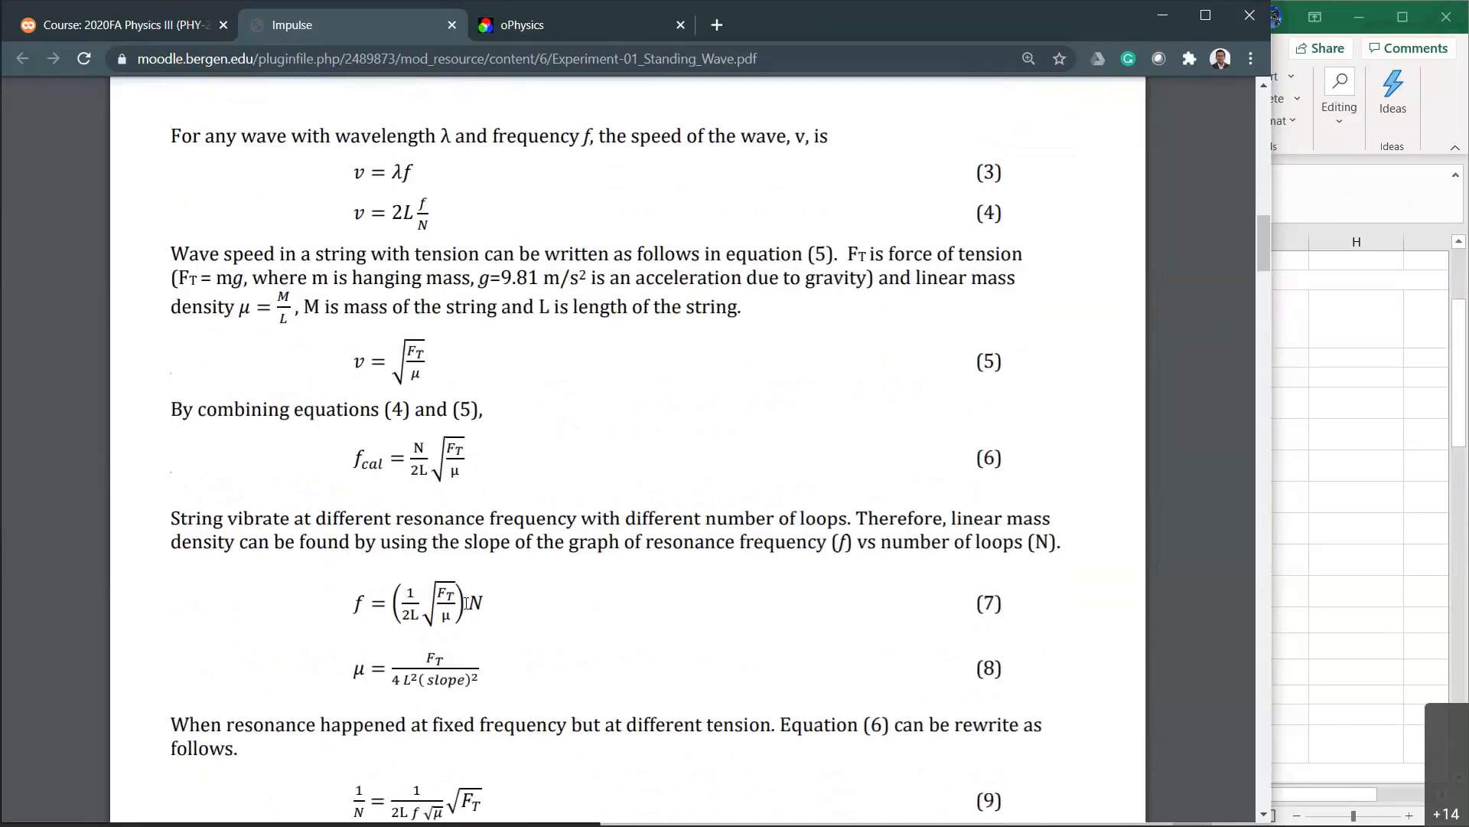
right_click(465, 603)
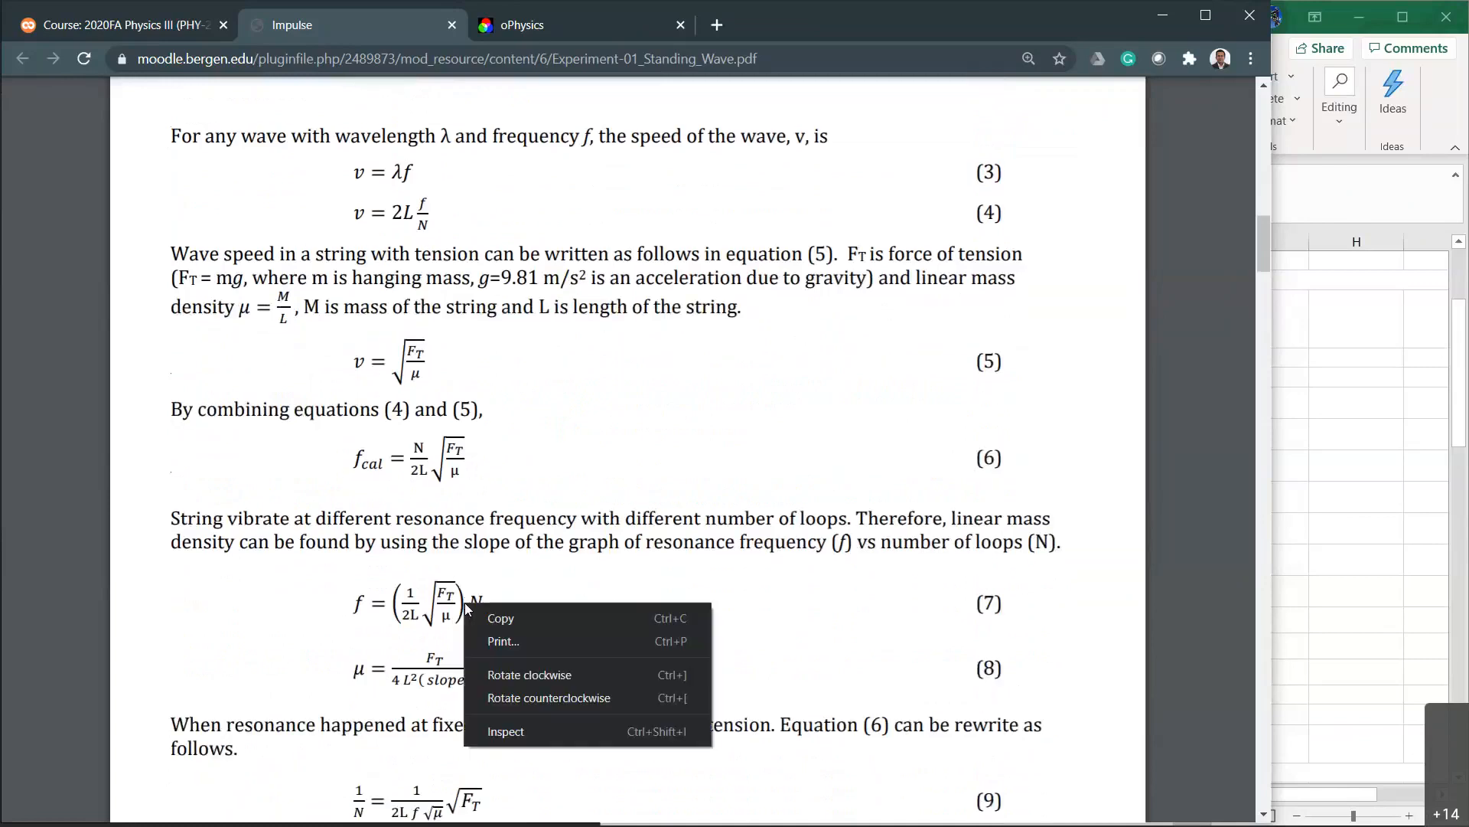
click(502, 567)
drag(490, 545, 502, 542)
click(606, 523)
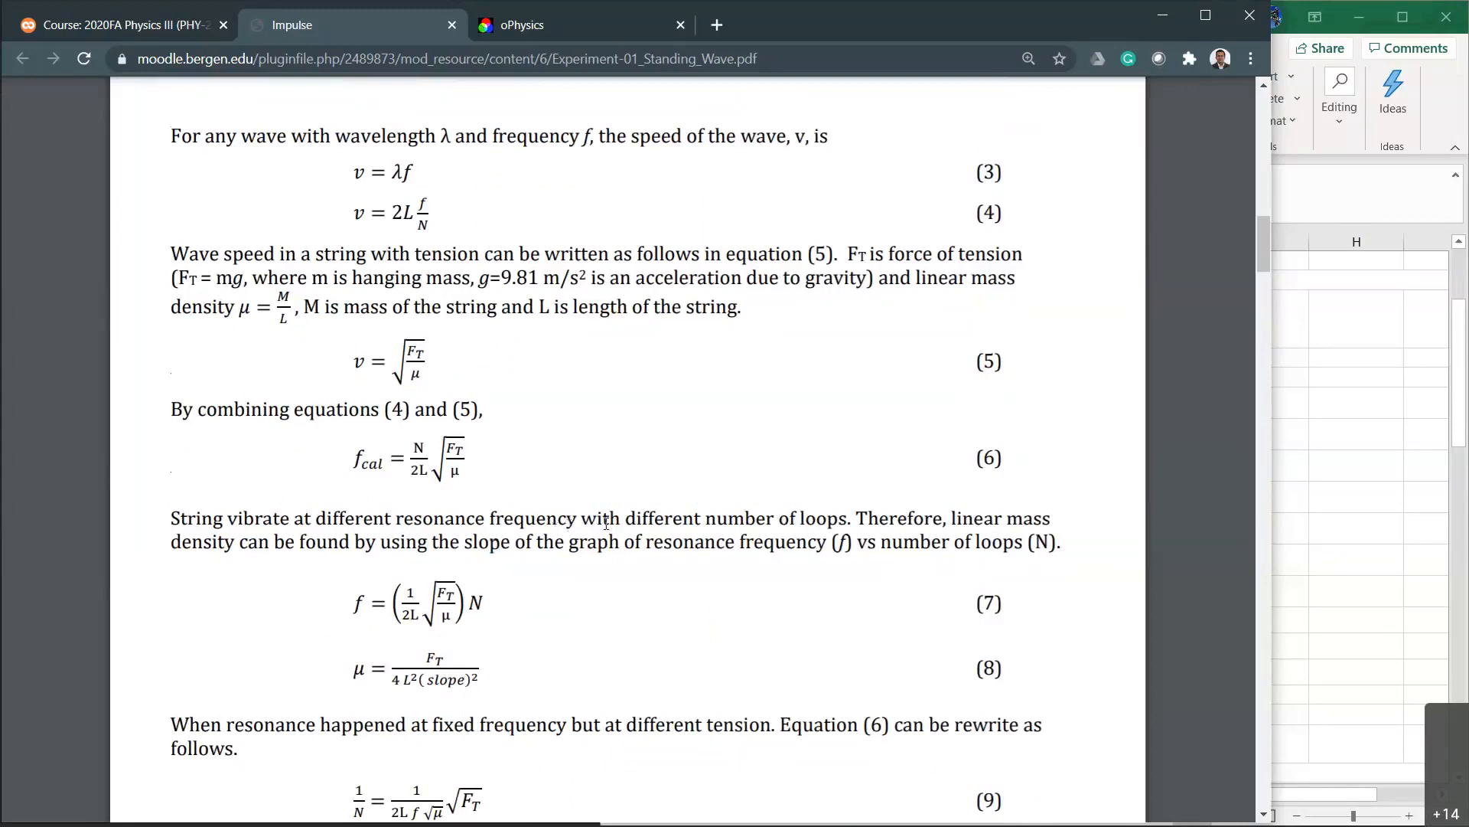
scroll(606, 524, down, 2)
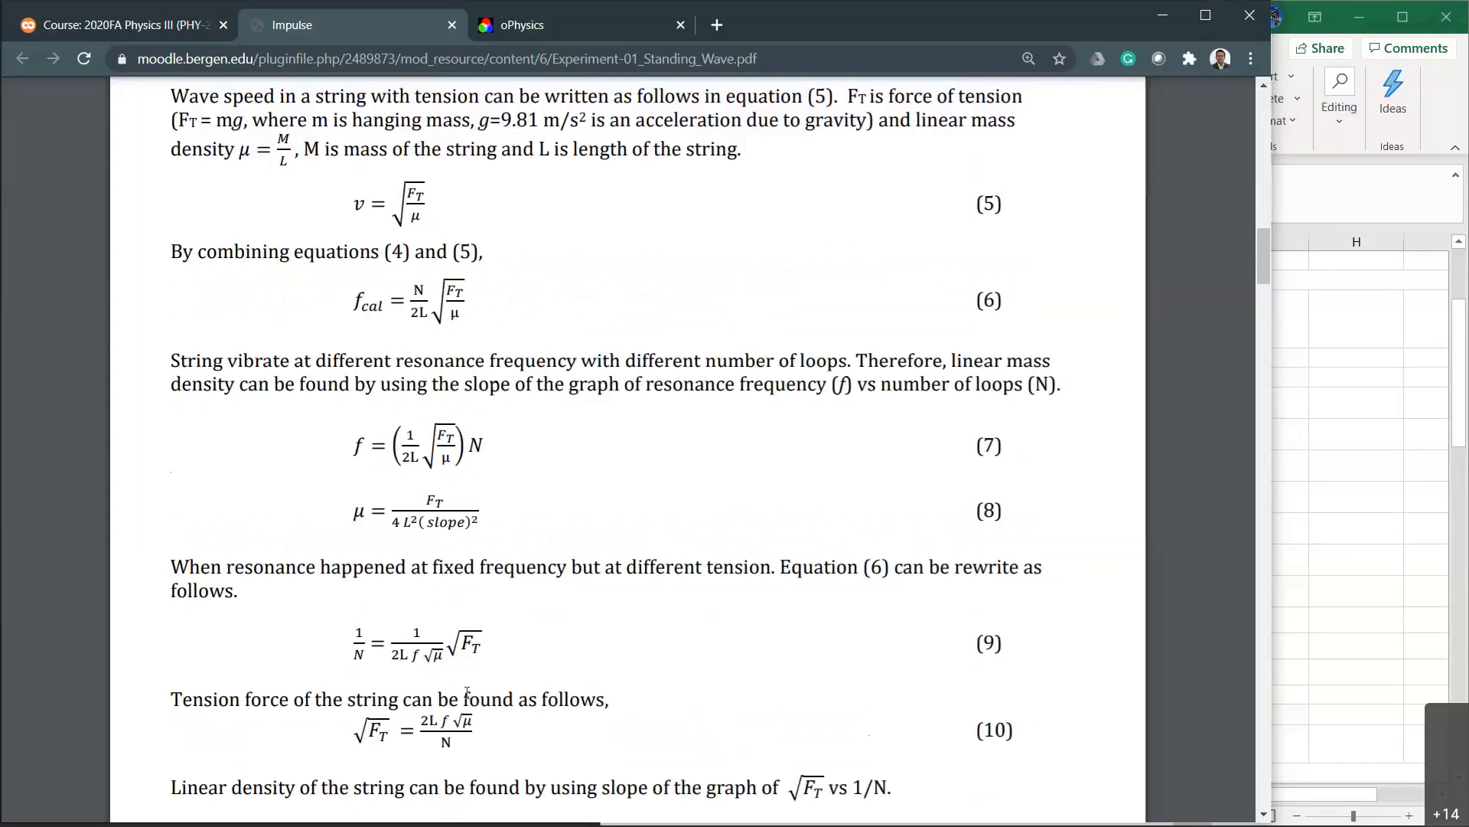
scroll(468, 692, down, 2)
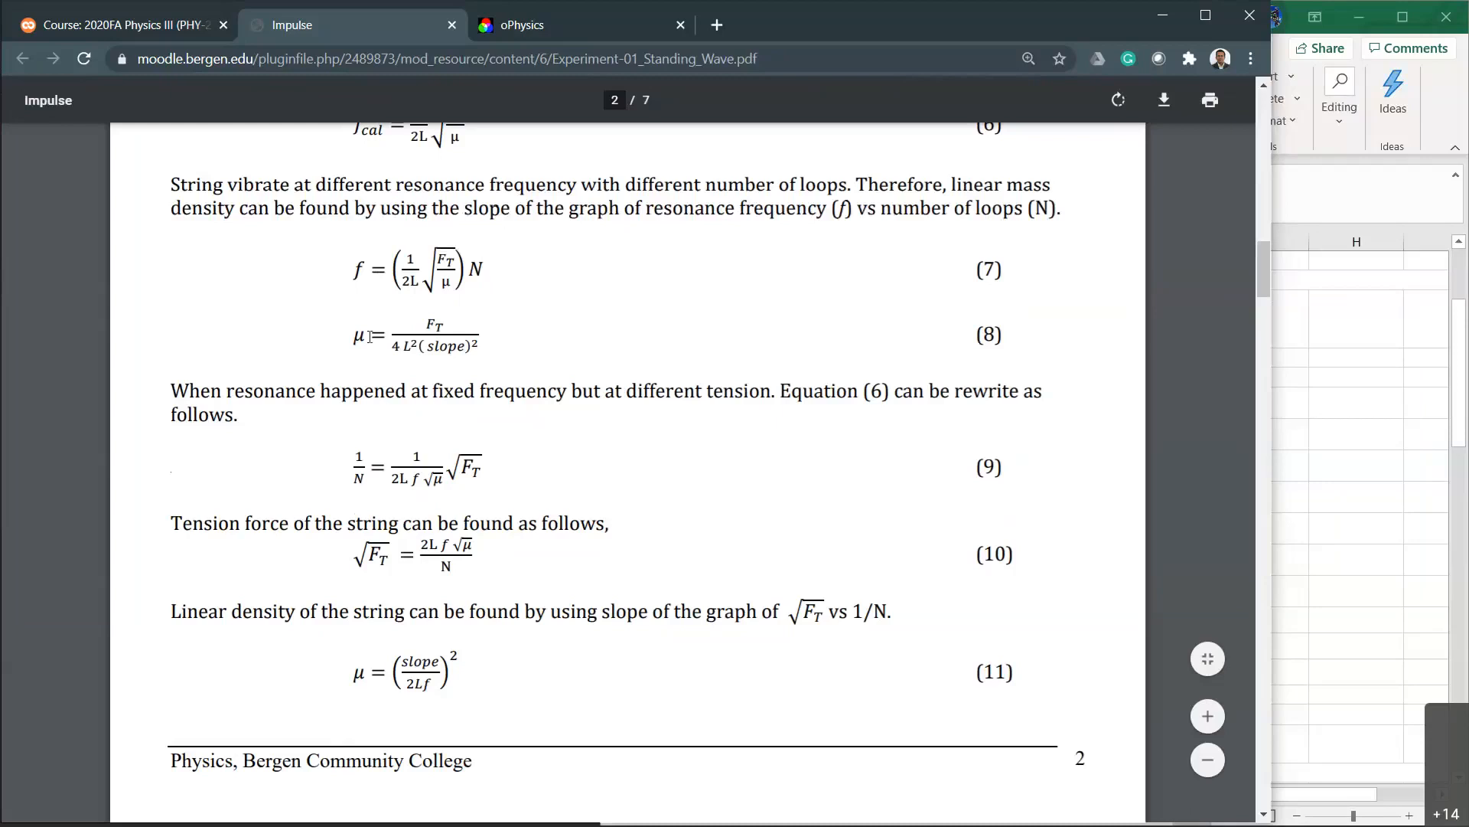
Return to the simulation, switch to the Datatables_Experiment-01 workbook in Excel, and add the student's name after the Name label in A1.
click(519, 30)
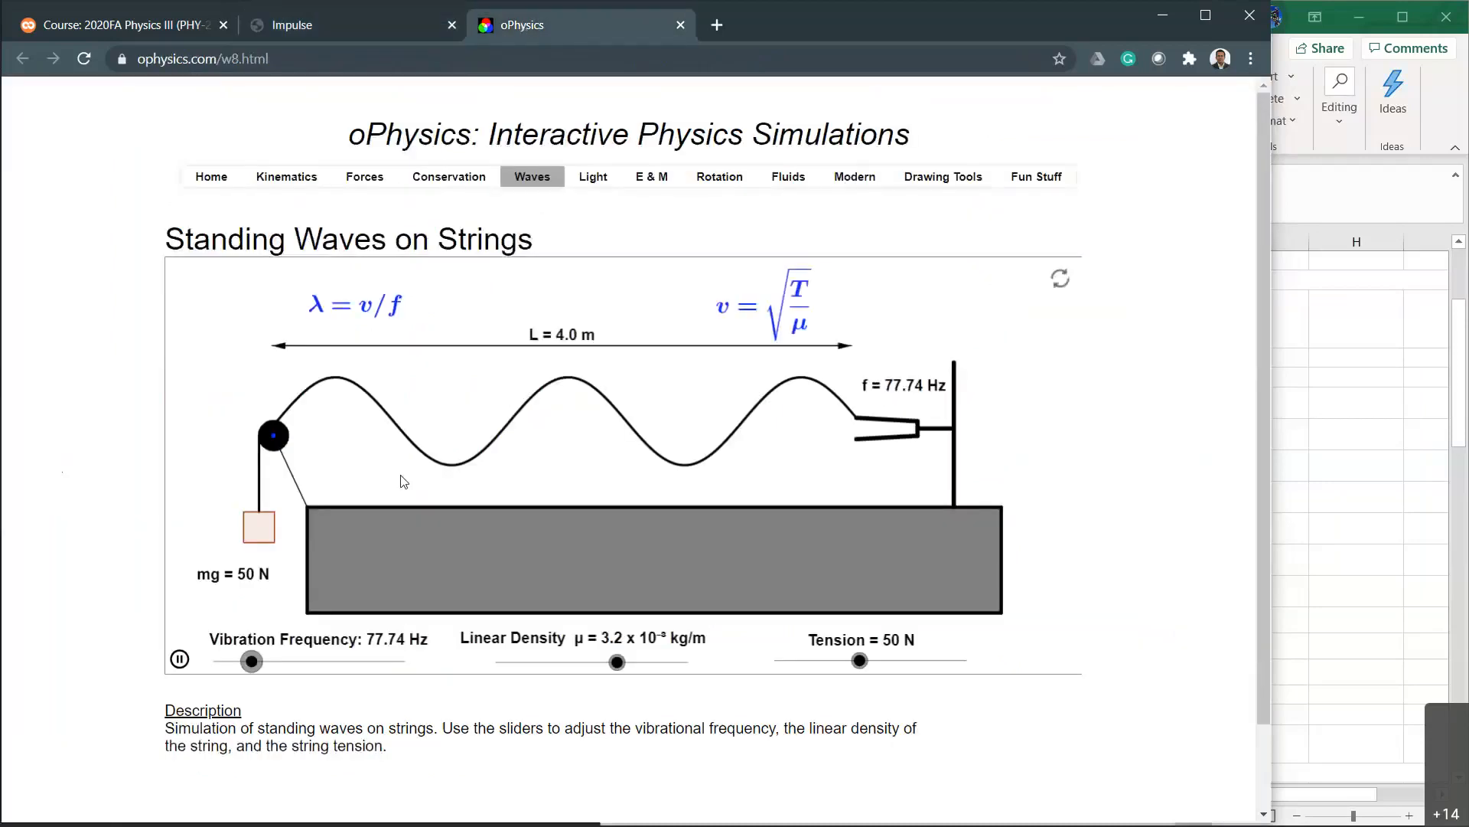
scroll(428, 651, down, 1)
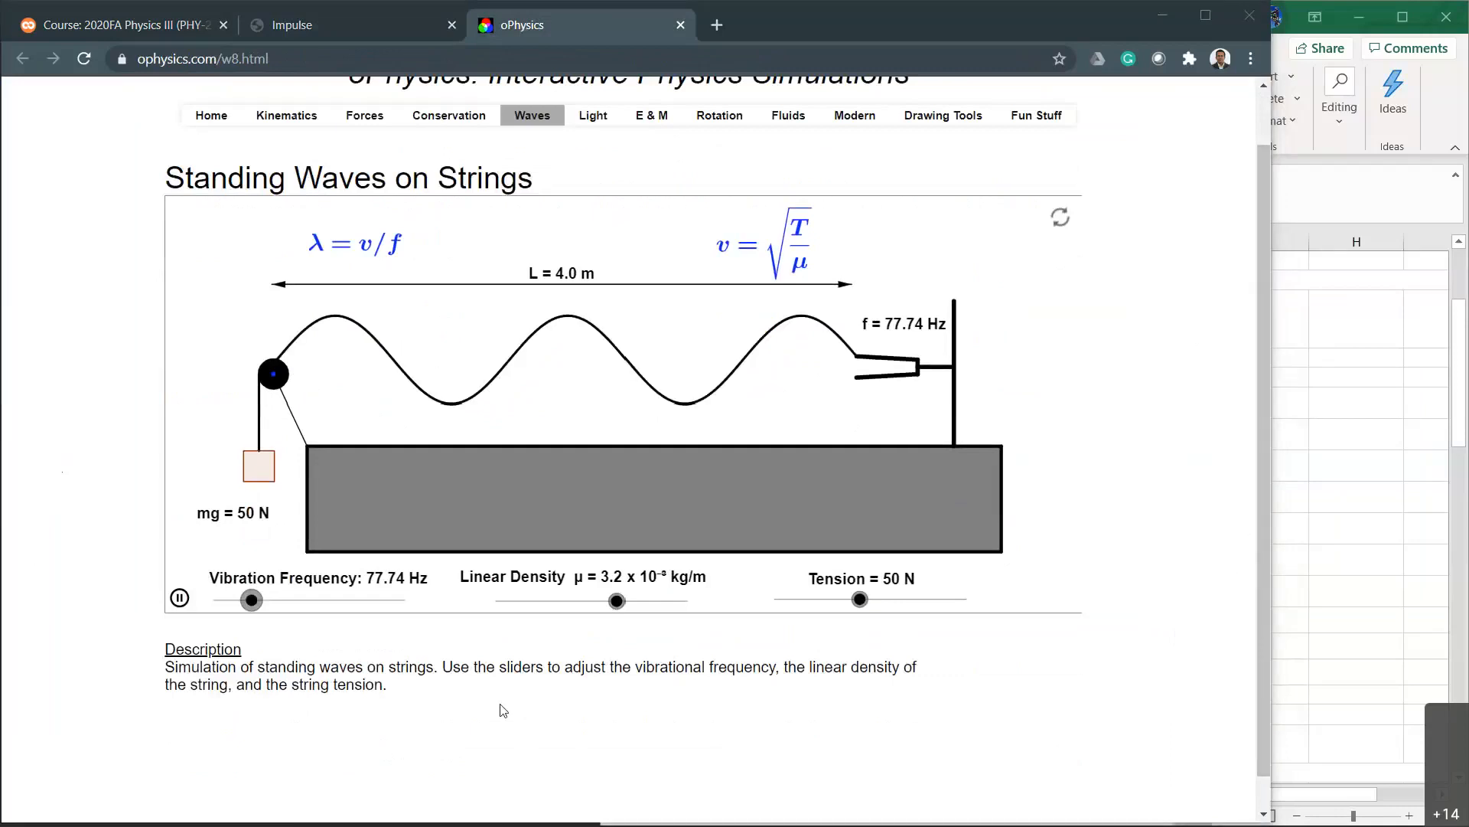
click(1332, 473)
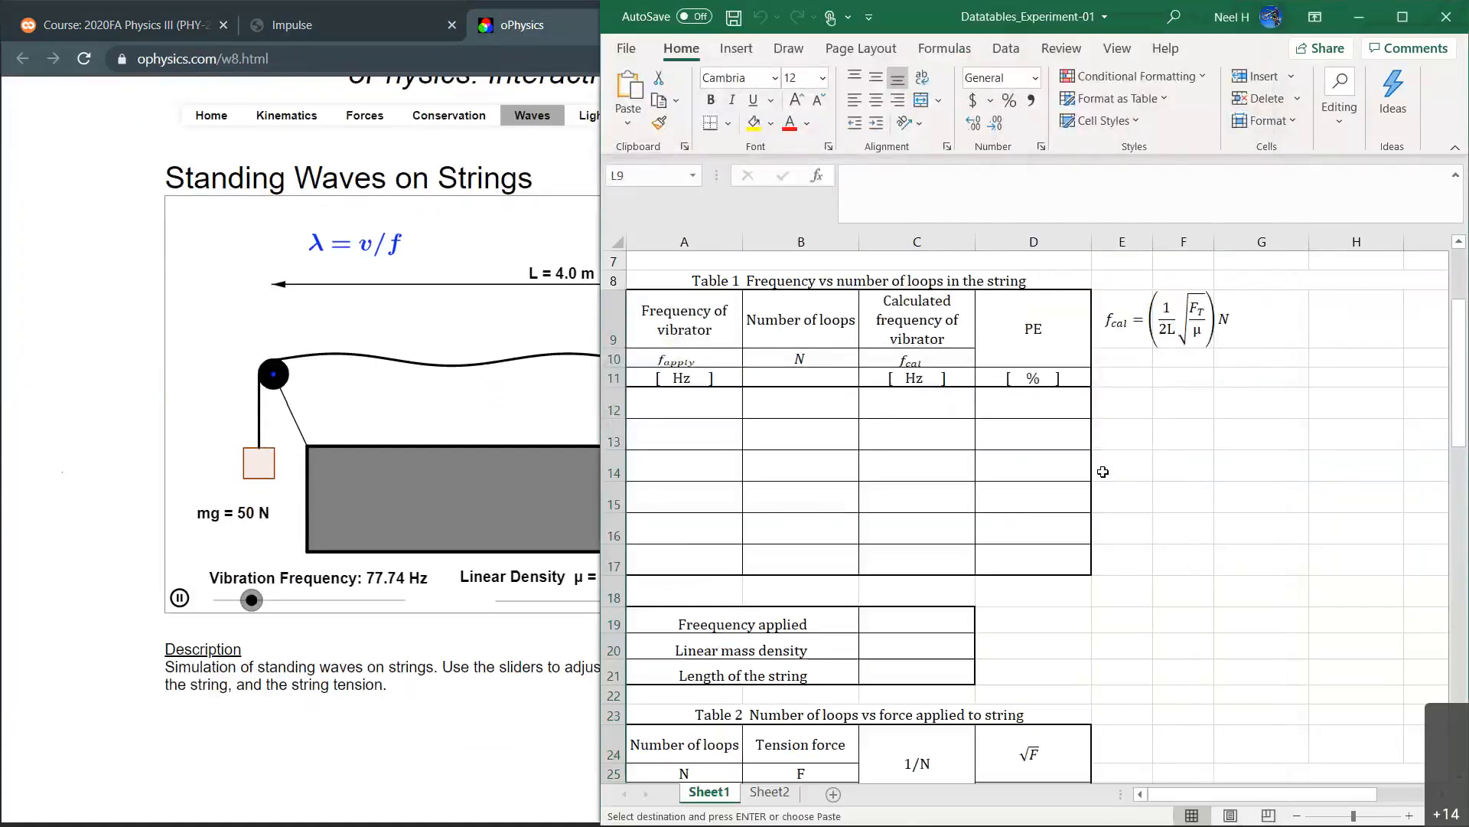
scroll(1103, 472, up, 2)
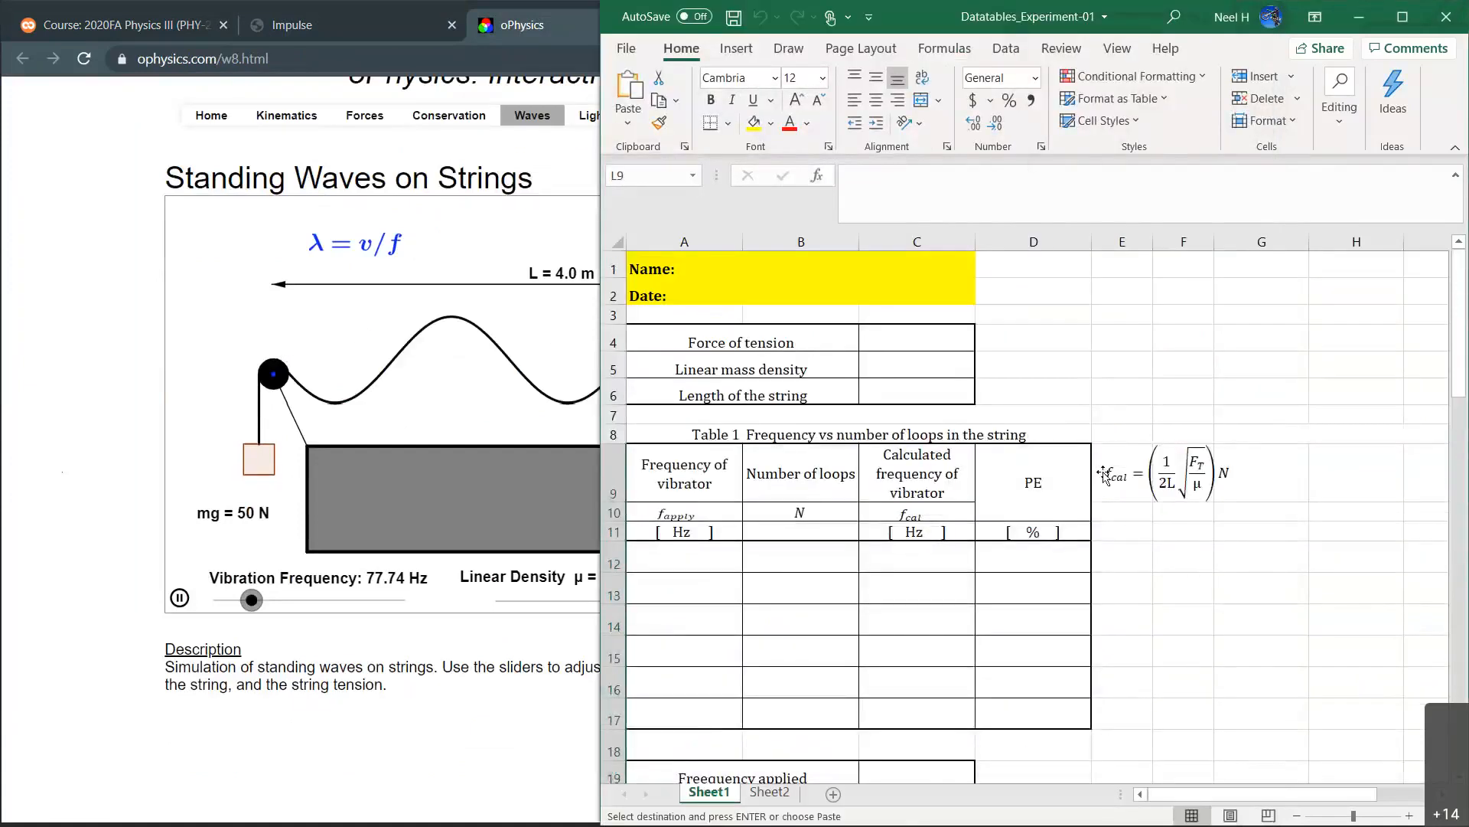
click(679, 268)
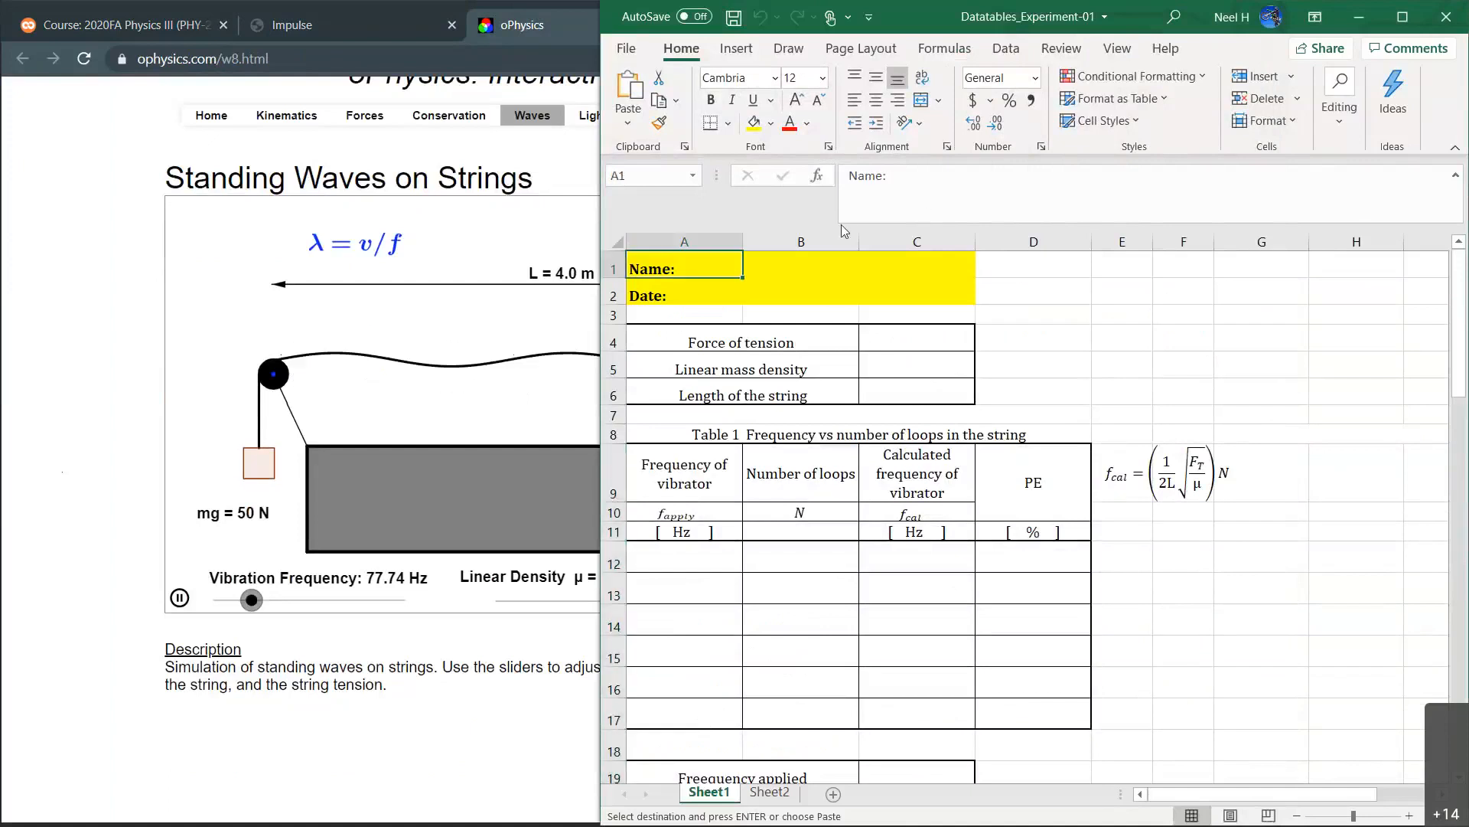
click(899, 179)
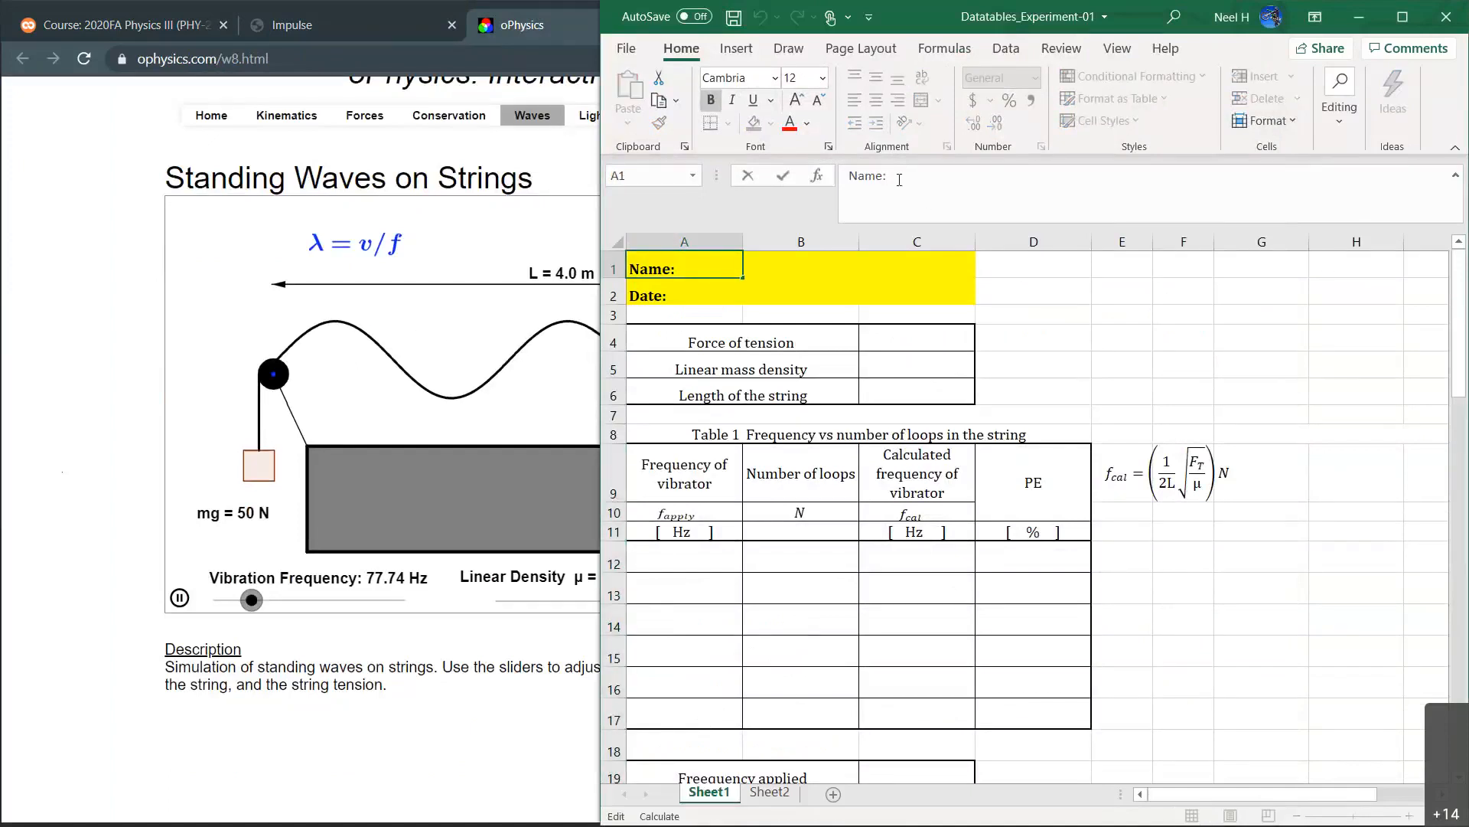
text(Hald)
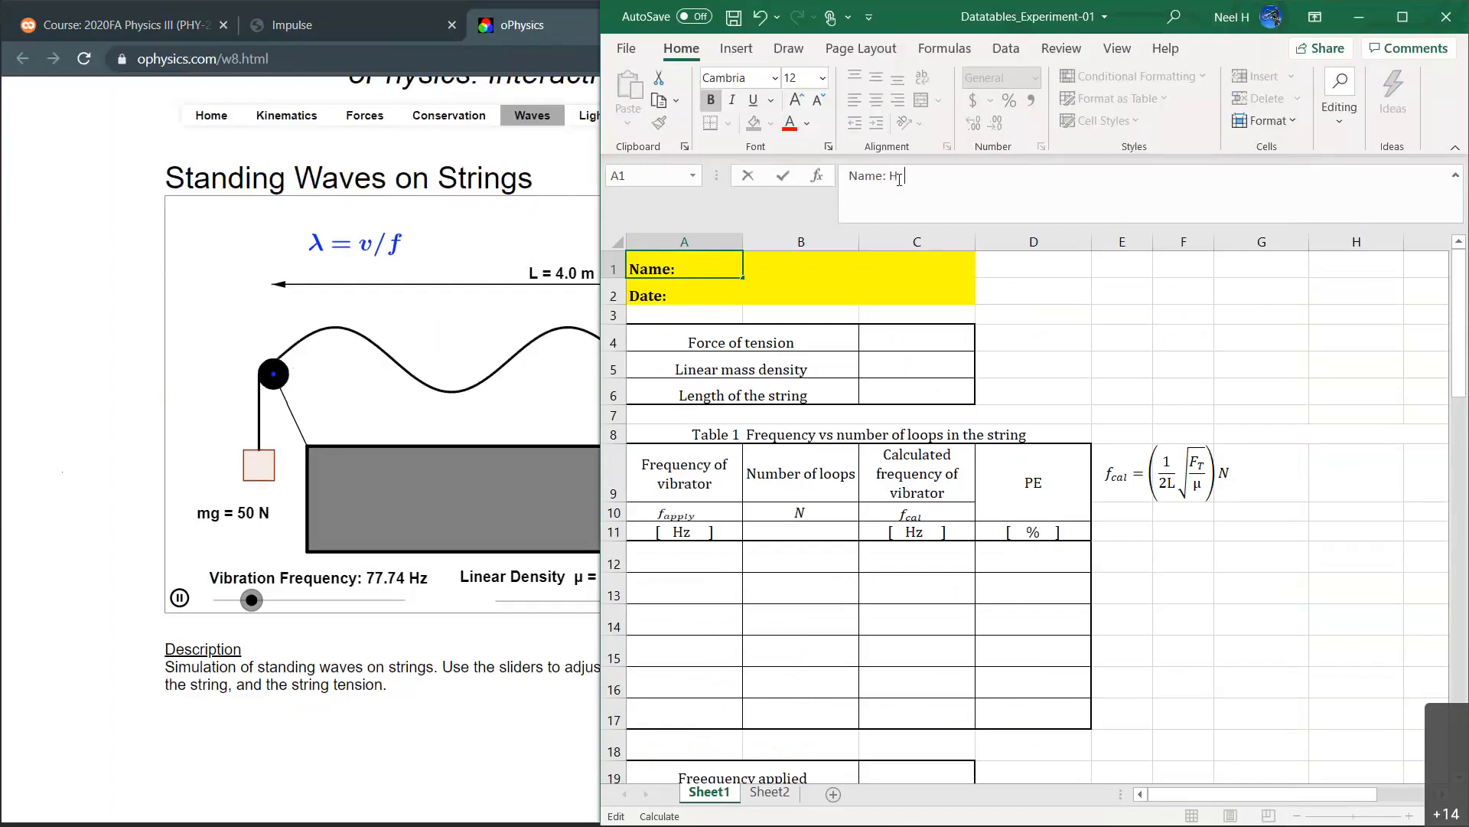
text(o)
key(Return)
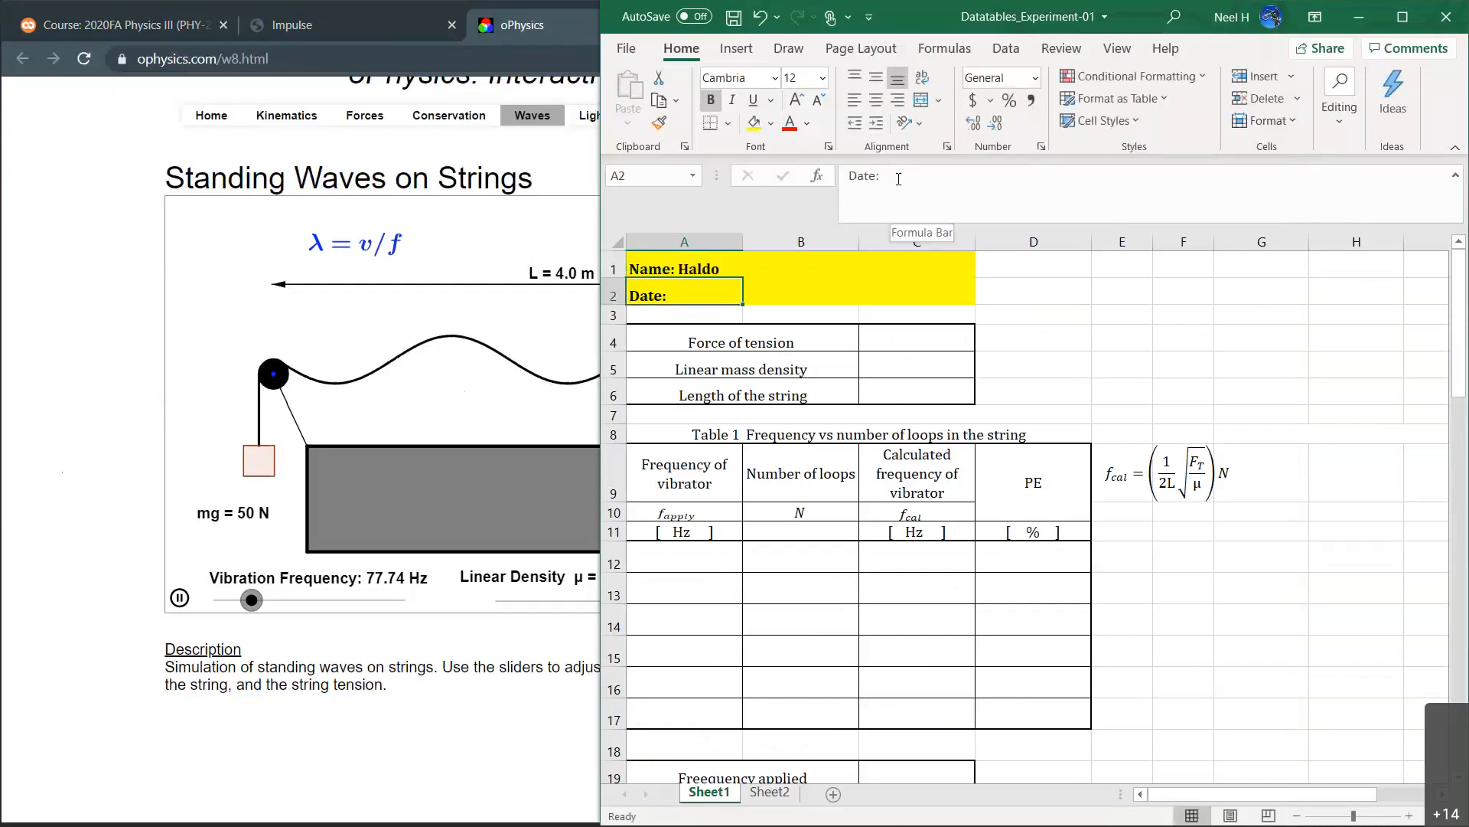
Add the date 09/16/2020 after the Date label in cell A2.
click(900, 177)
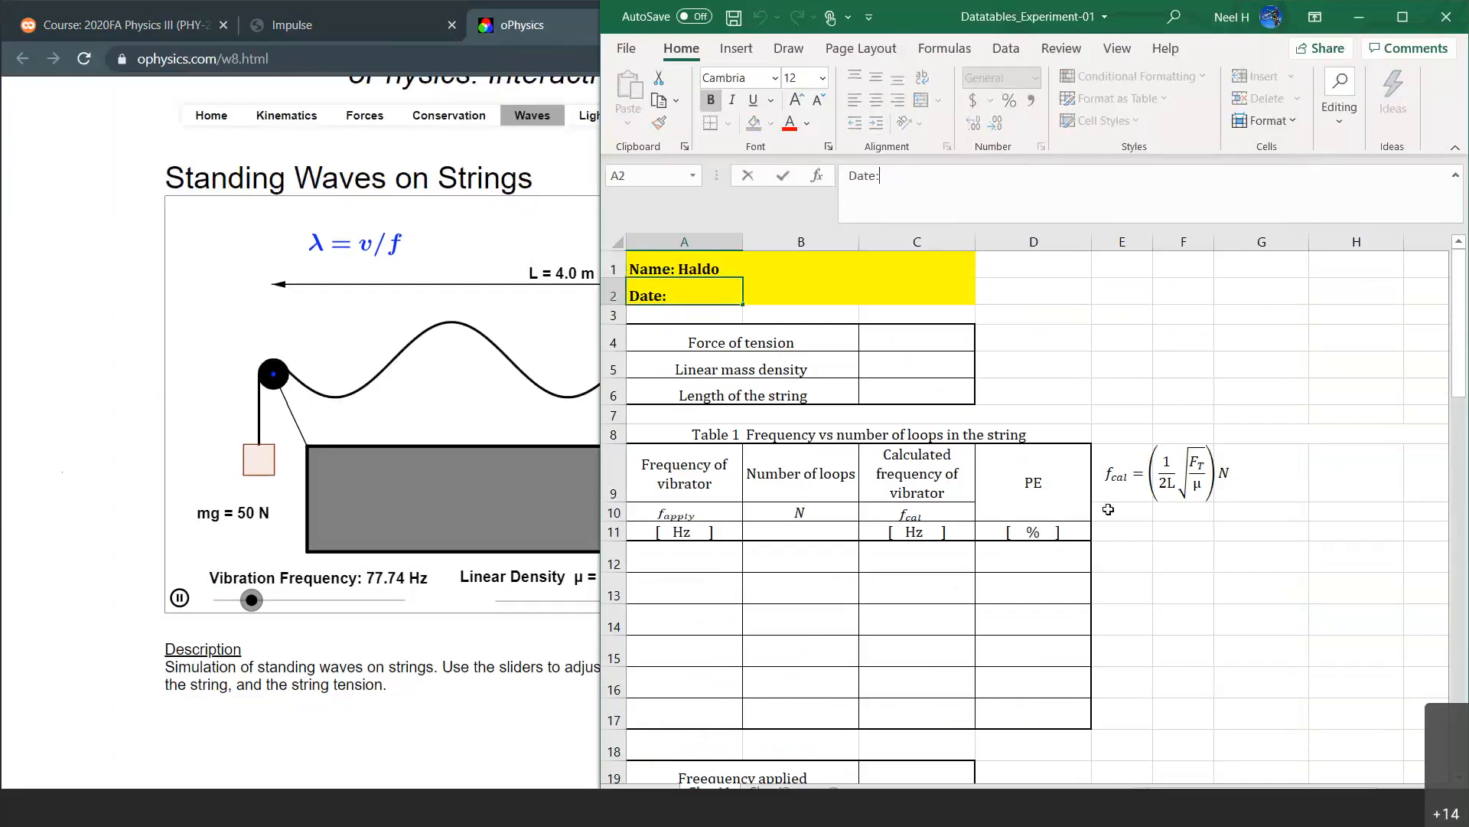
text(09/16)
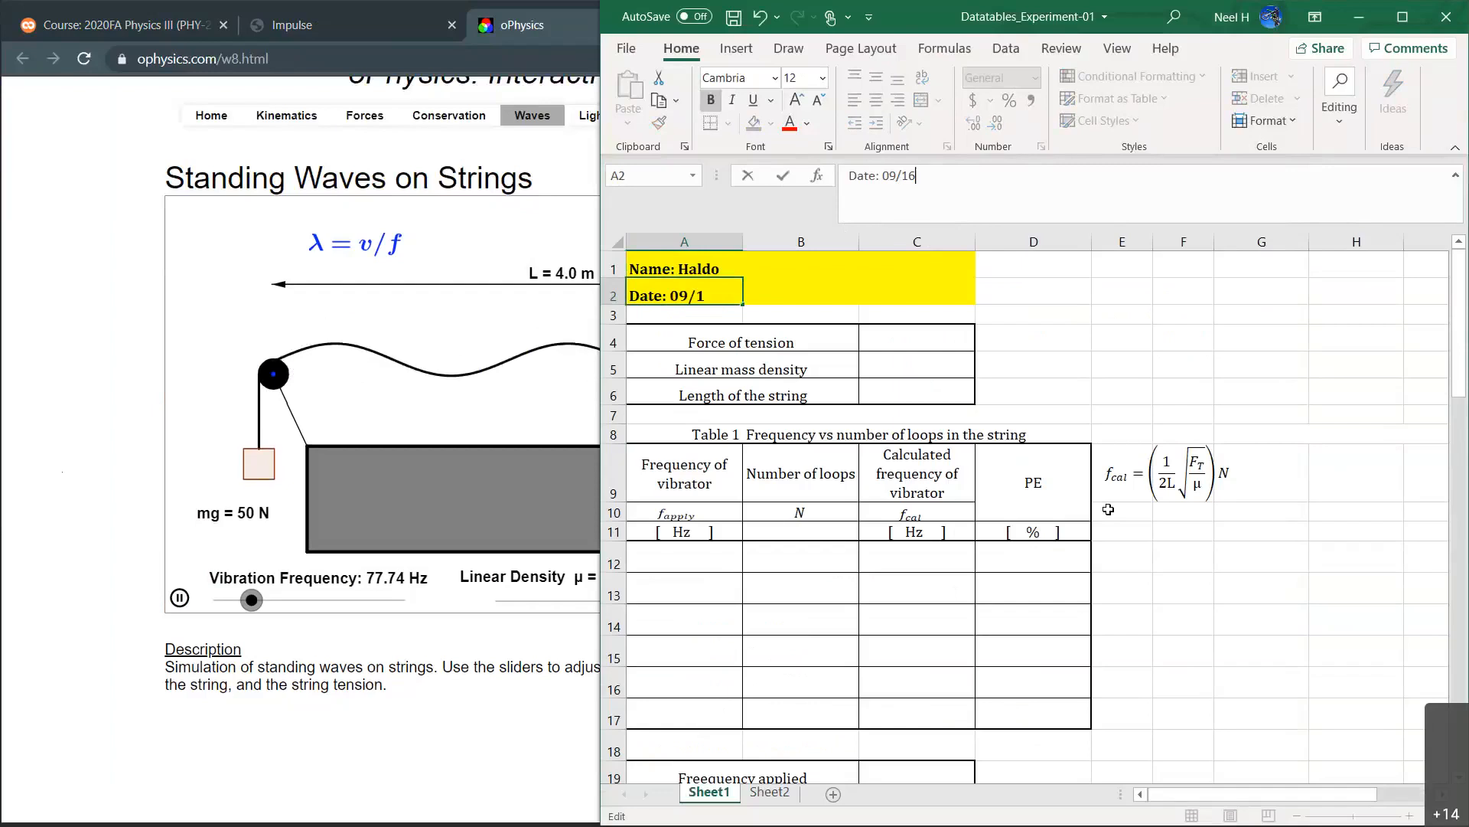
text(/2020)
key(Return)
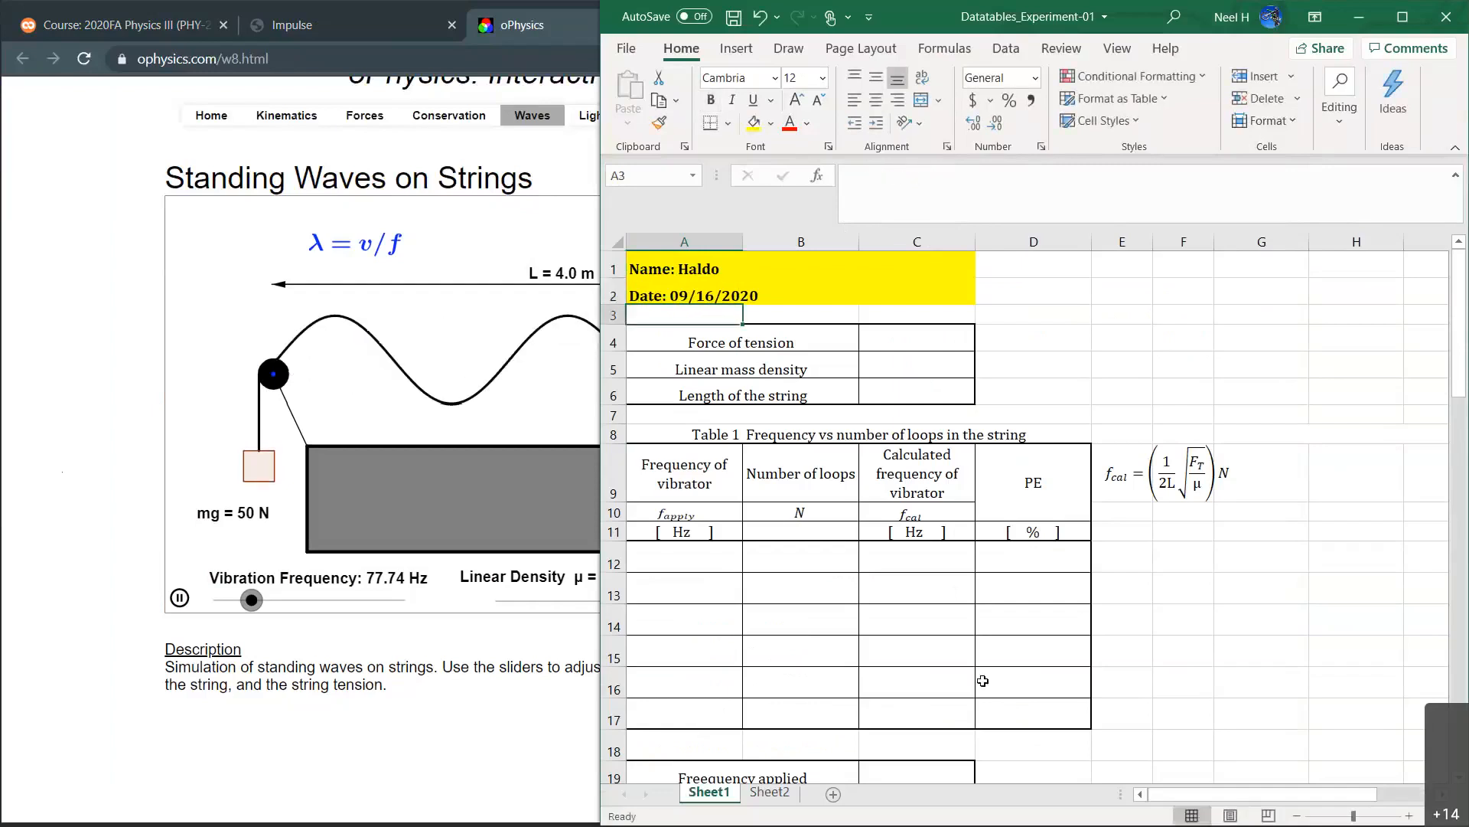
Check the force of tension, linear mass density and string length rows against the lab manual's Part A procedure.
click(810, 344)
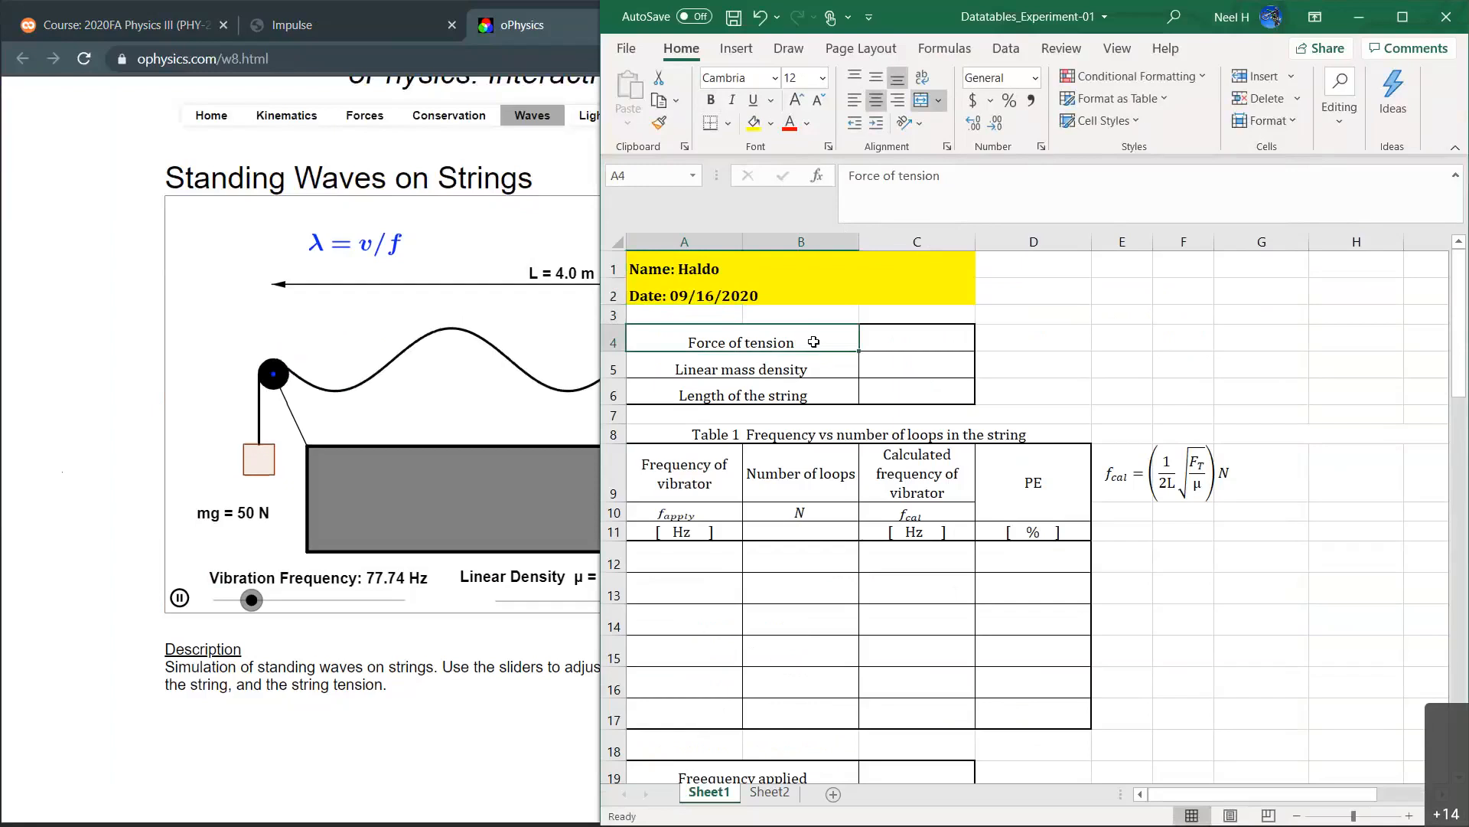
click(812, 370)
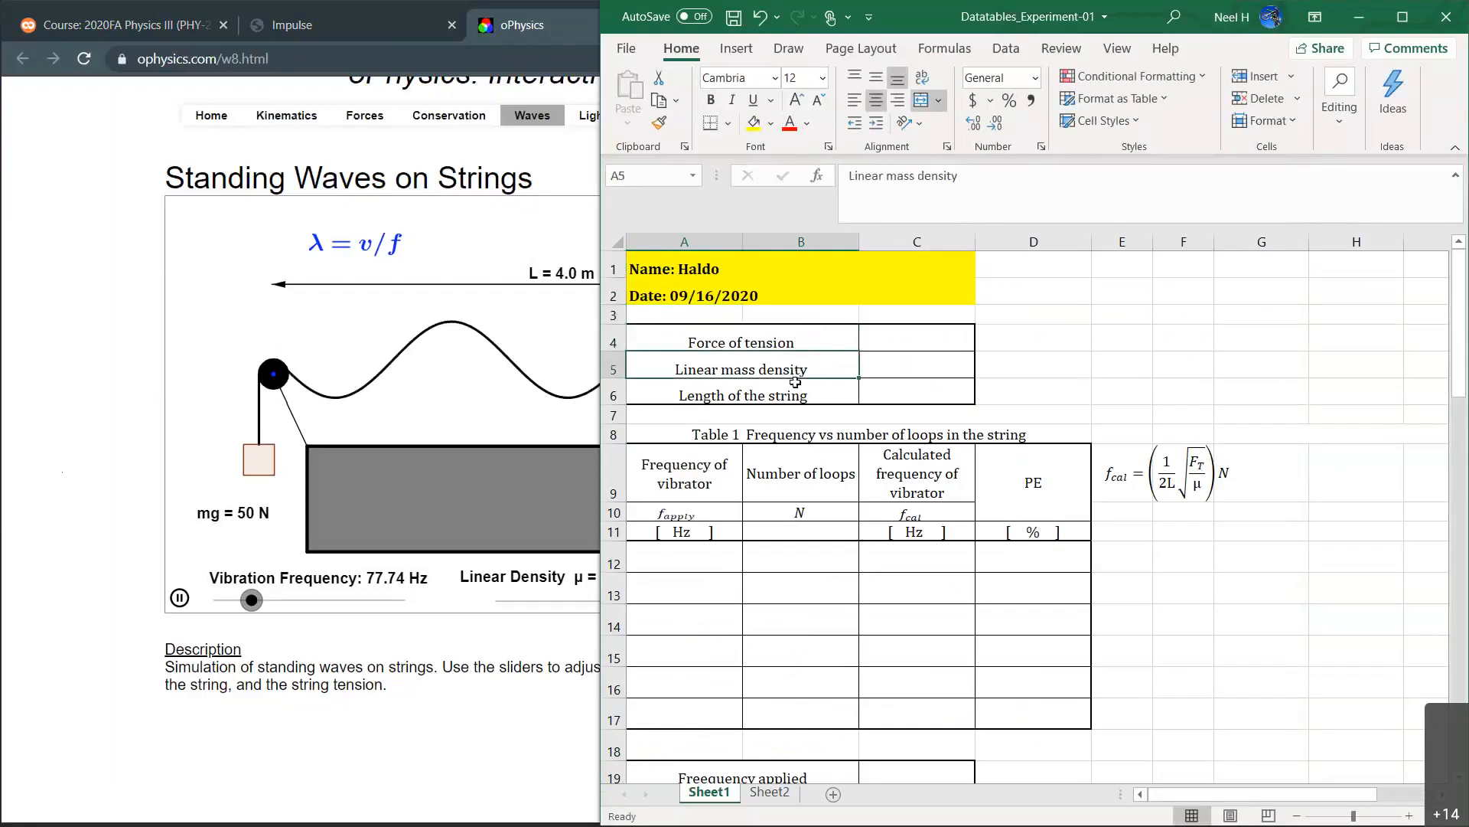
click(790, 395)
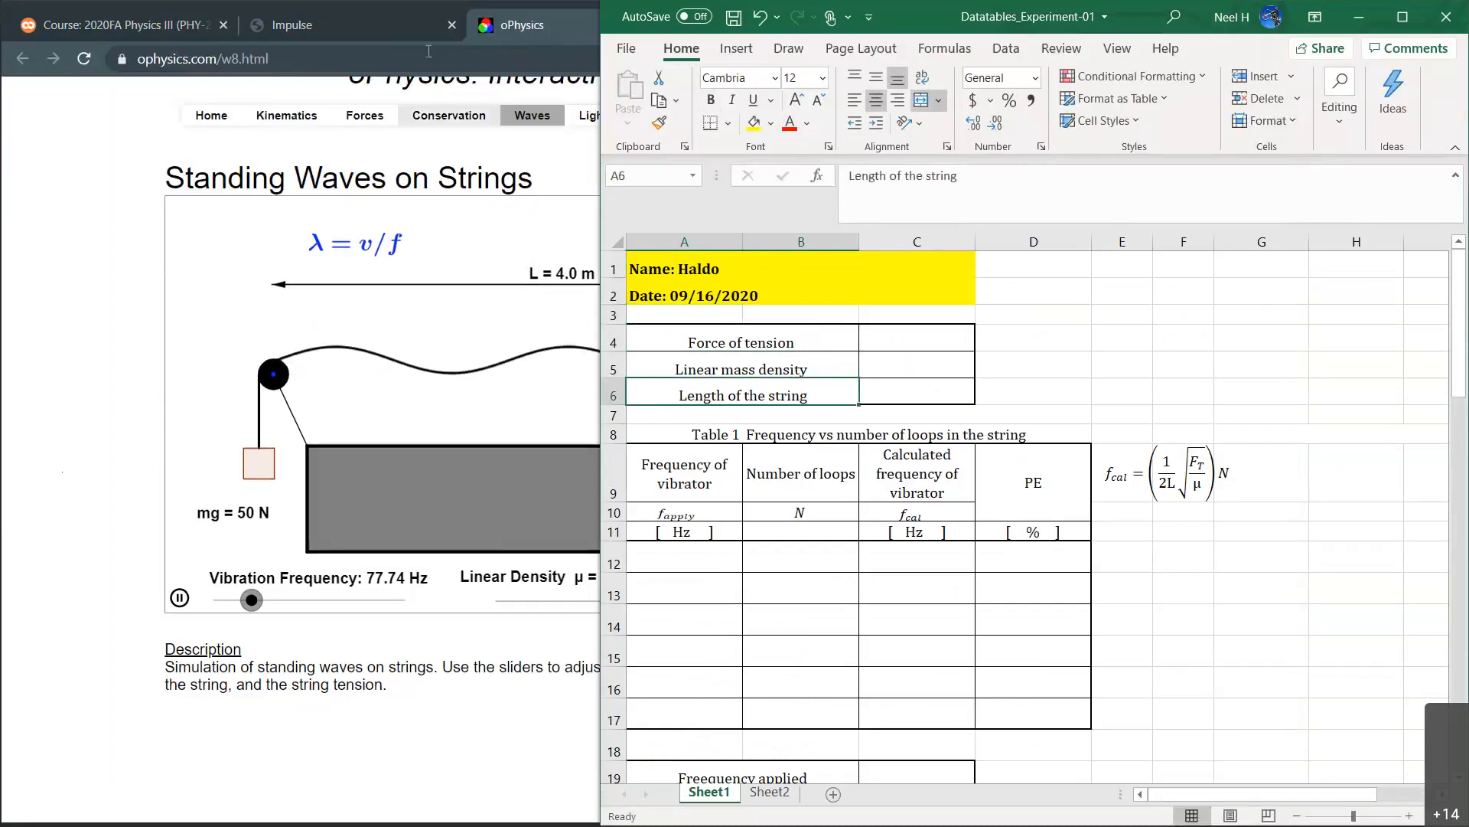
click(358, 17)
scroll(452, 523, down, 7)
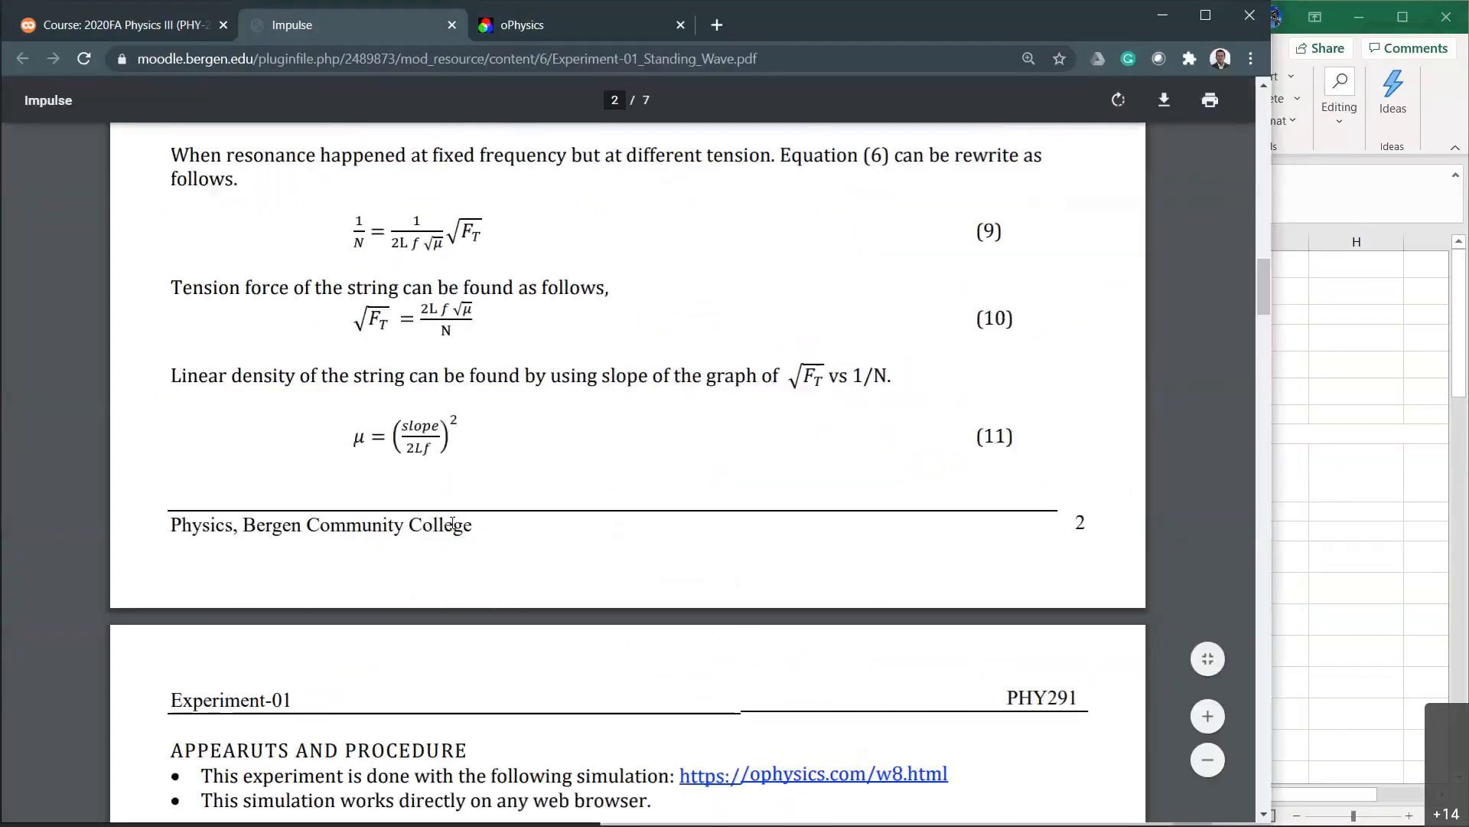
scroll(452, 522, down, 7)
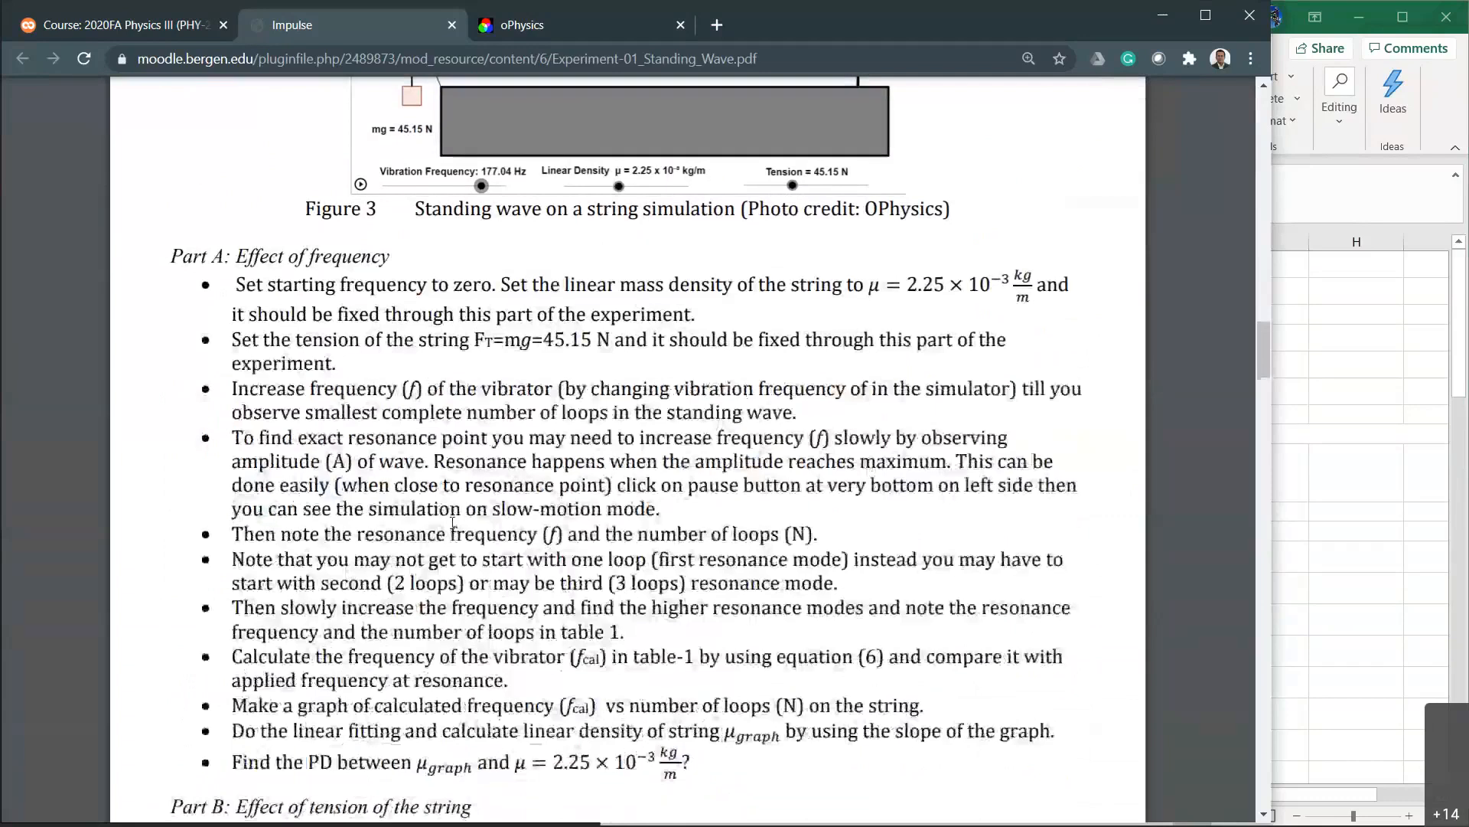
scroll(453, 523, down, 1)
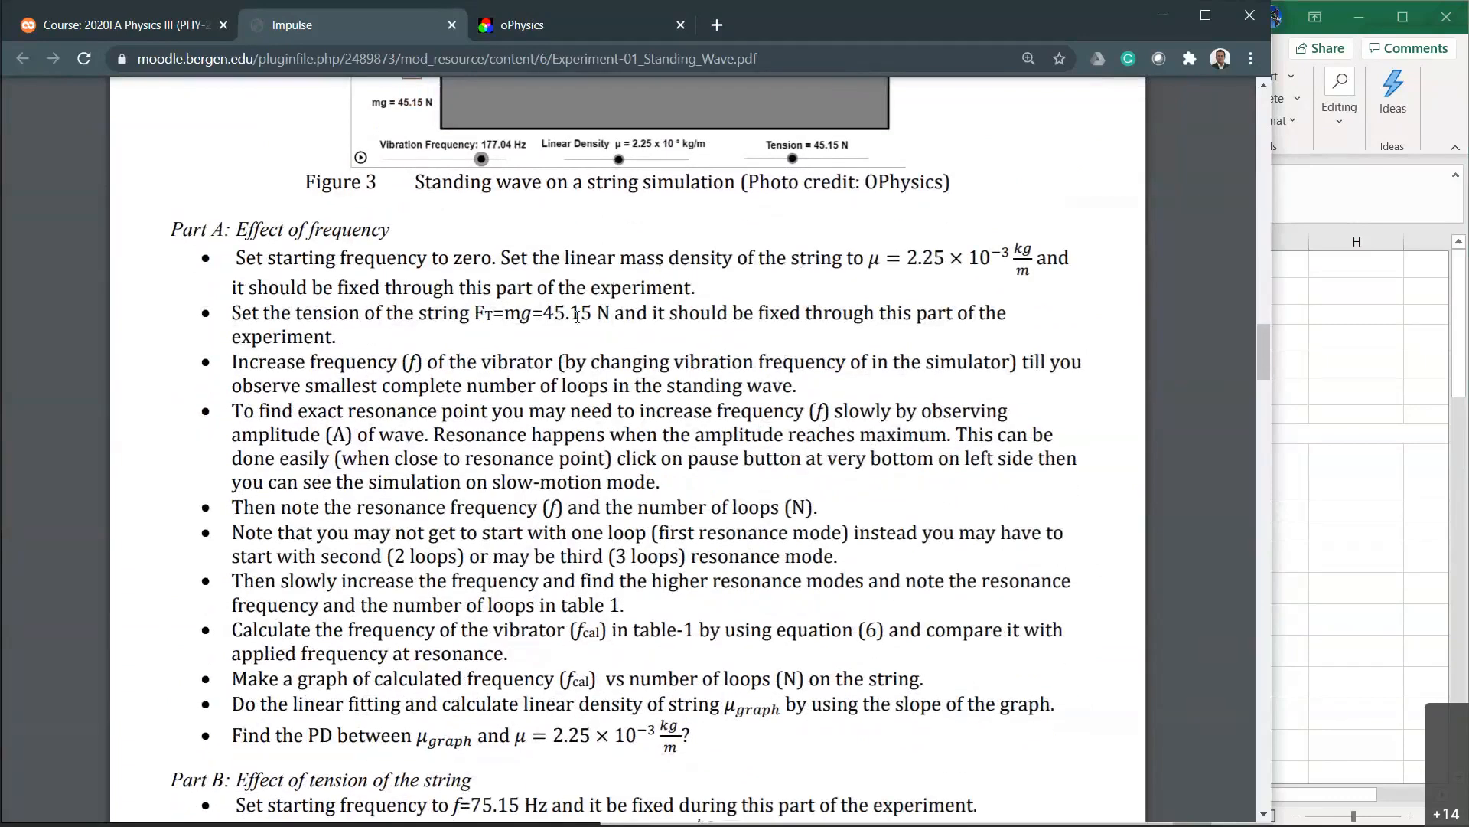
scroll(454, 337, down, 1)
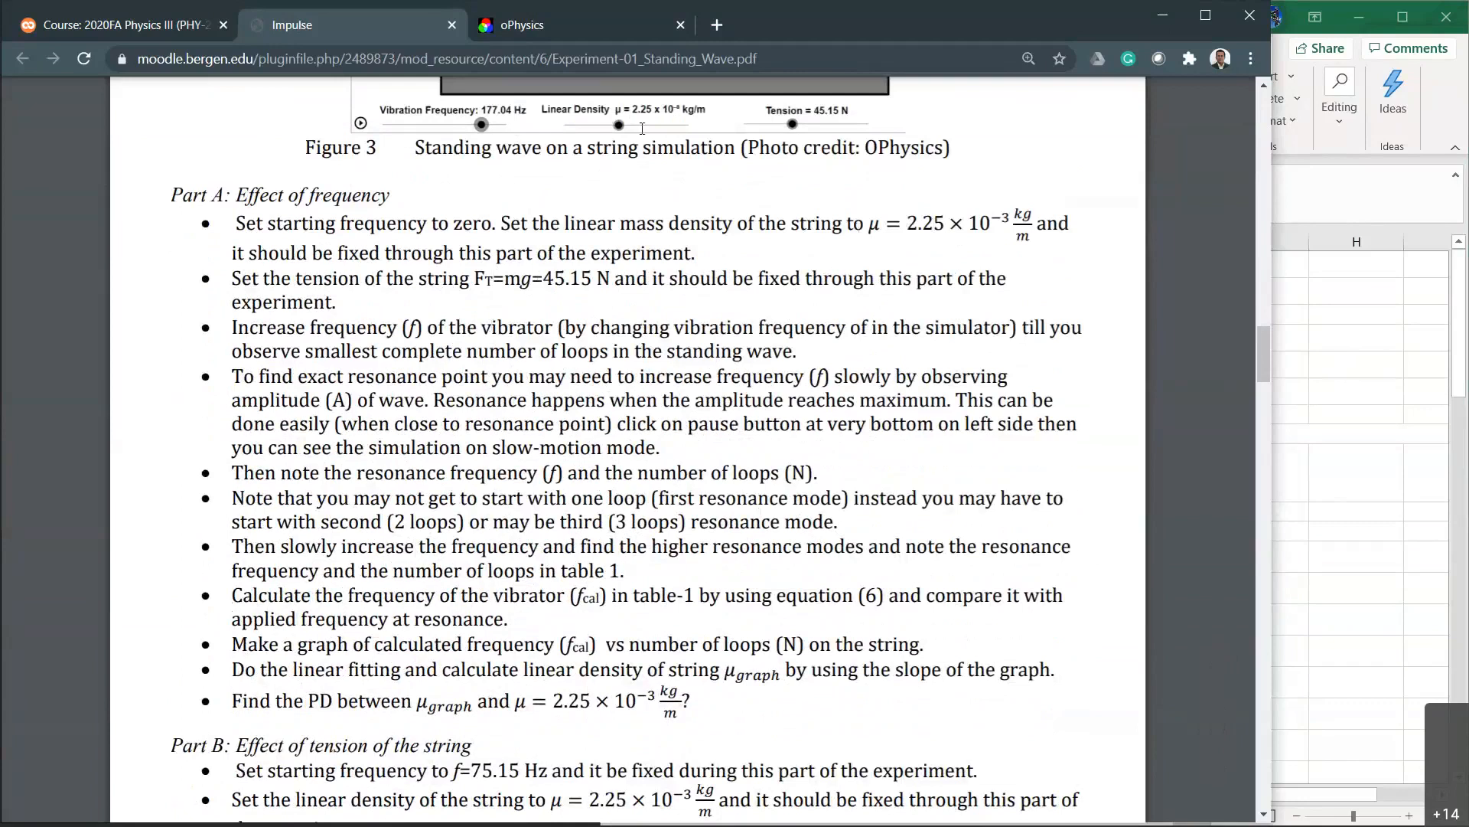
Return to the oPhysics simulation and set the linear density to 2.25 x 10^-3 kg/m and the tension to 45.15 N.
click(548, 29)
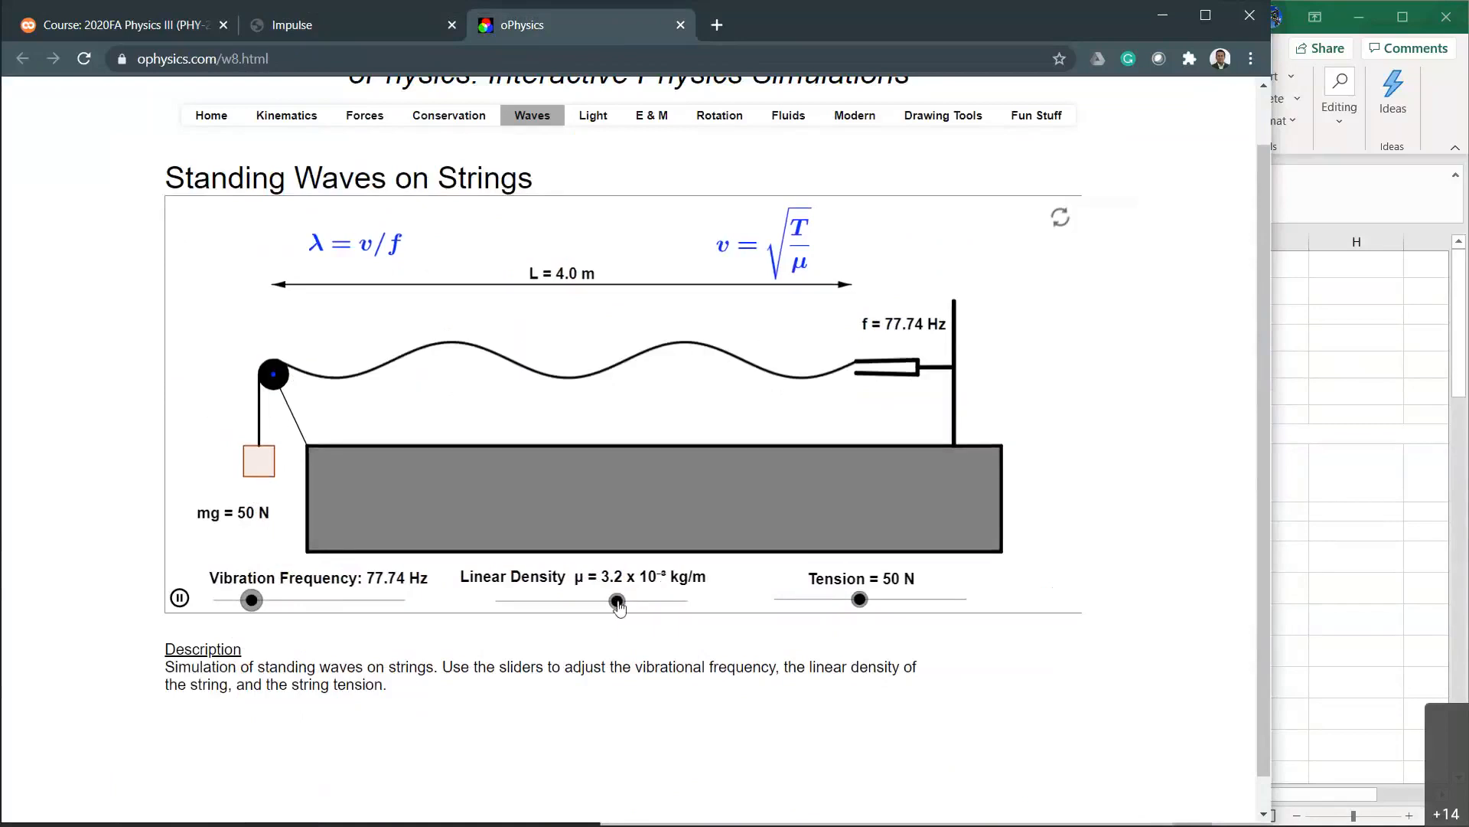
click(618, 603)
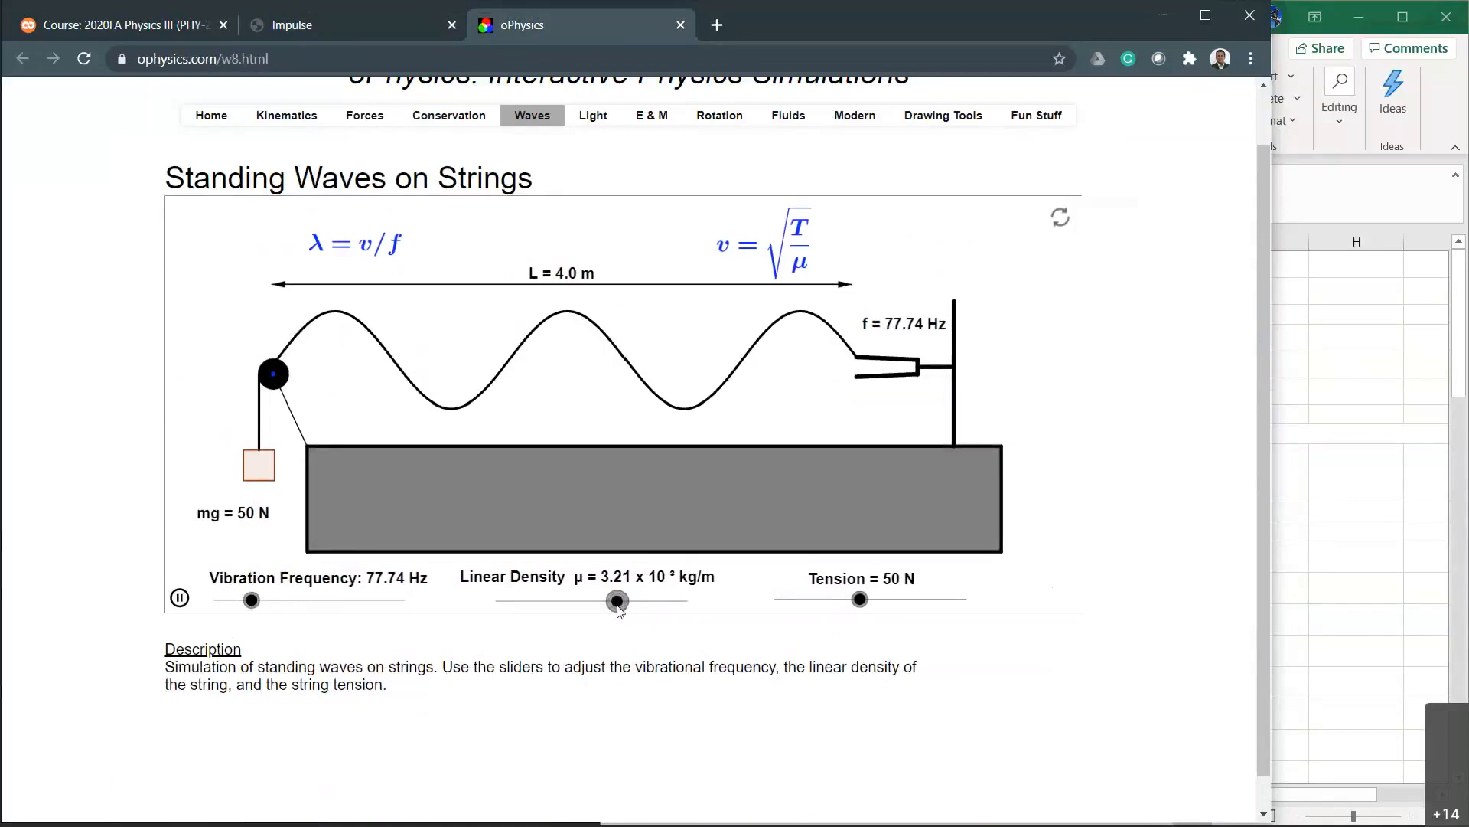
drag(618, 604, 581, 620)
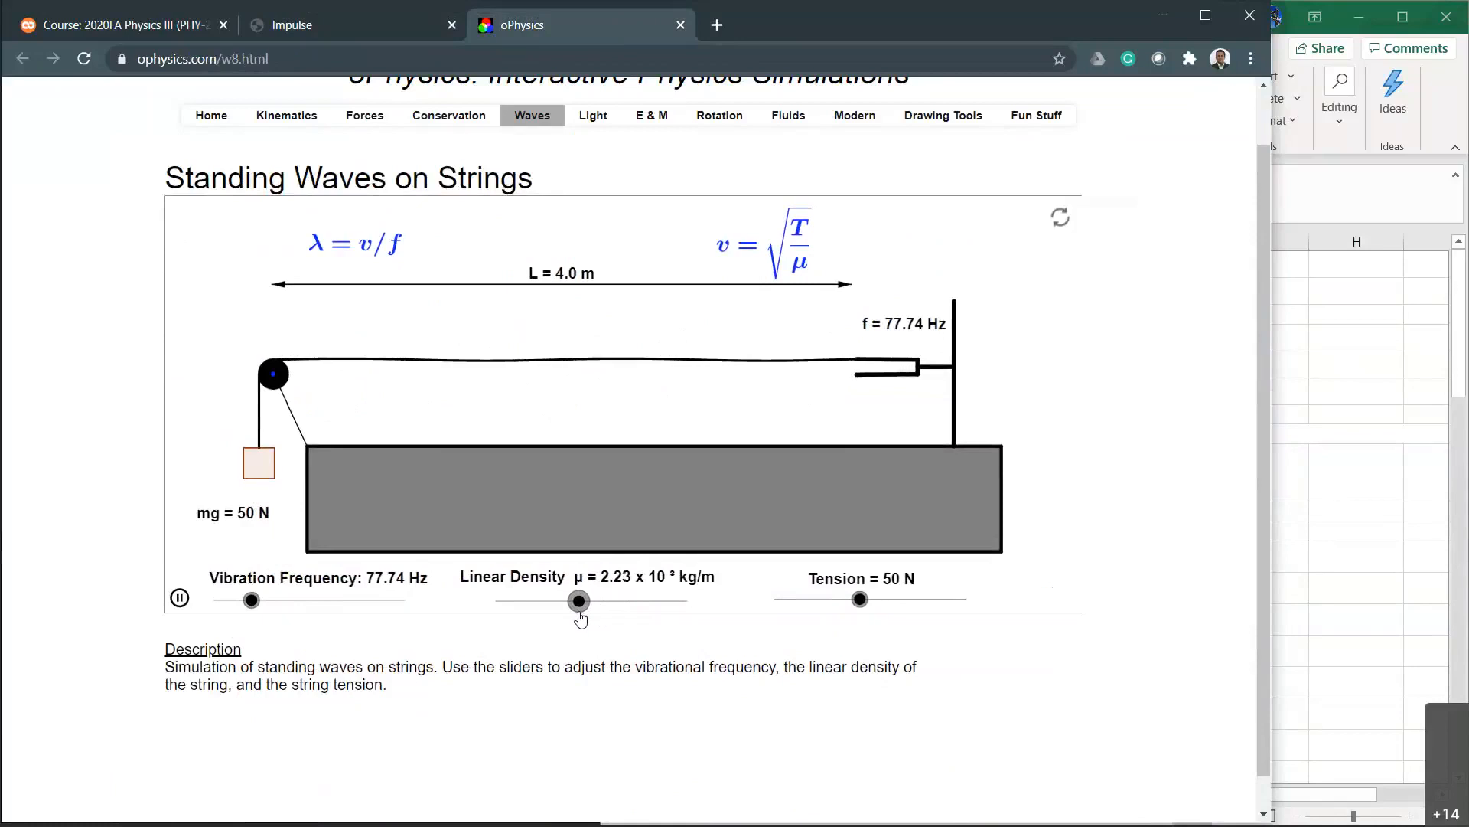
key(Right)
key(Right)
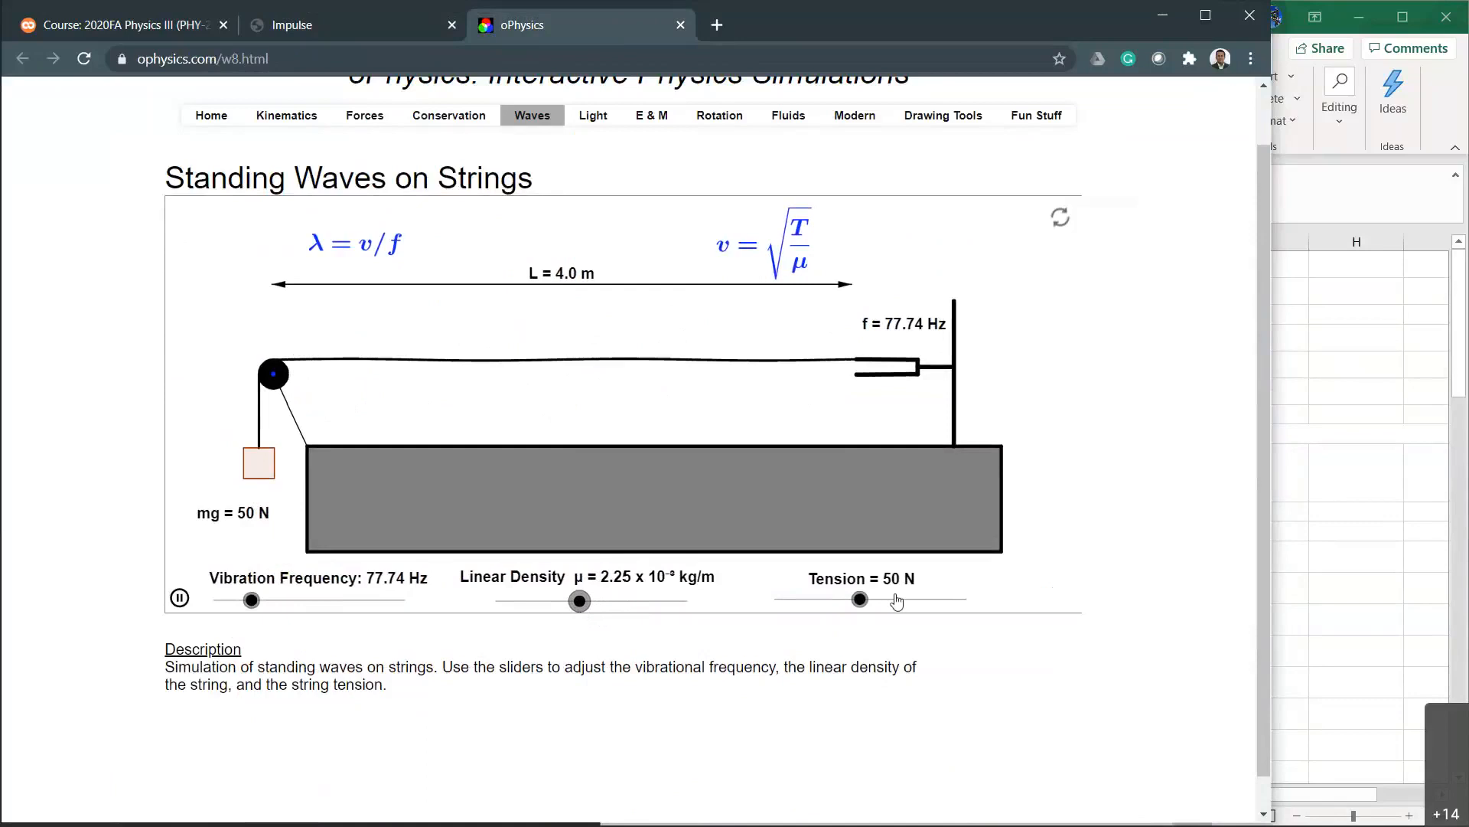
drag(861, 601, 852, 617)
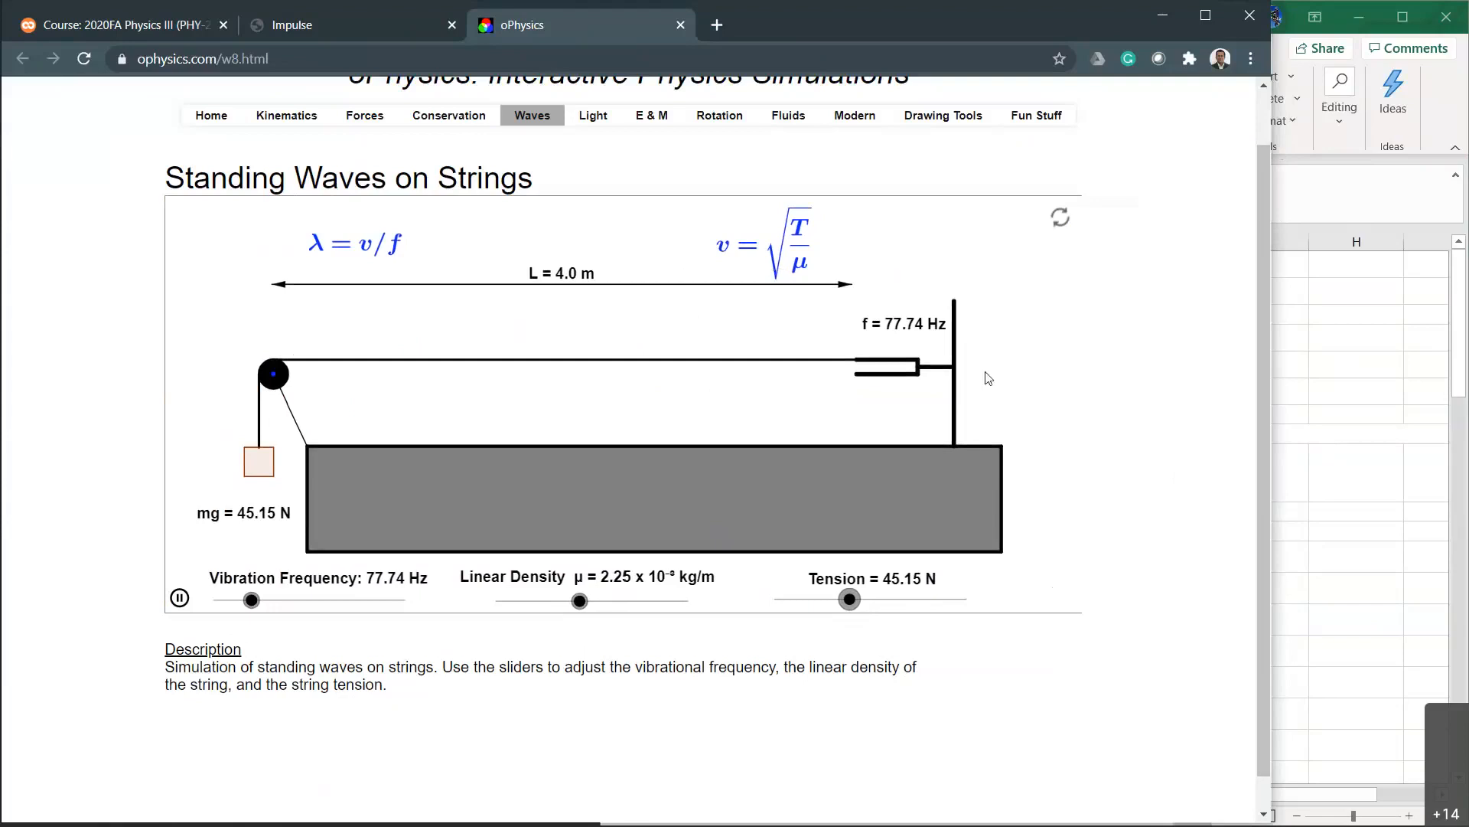
Place the simulation window beside the Excel workbook and enter 45.15 as the force of tension in C4.
key(super+Left)
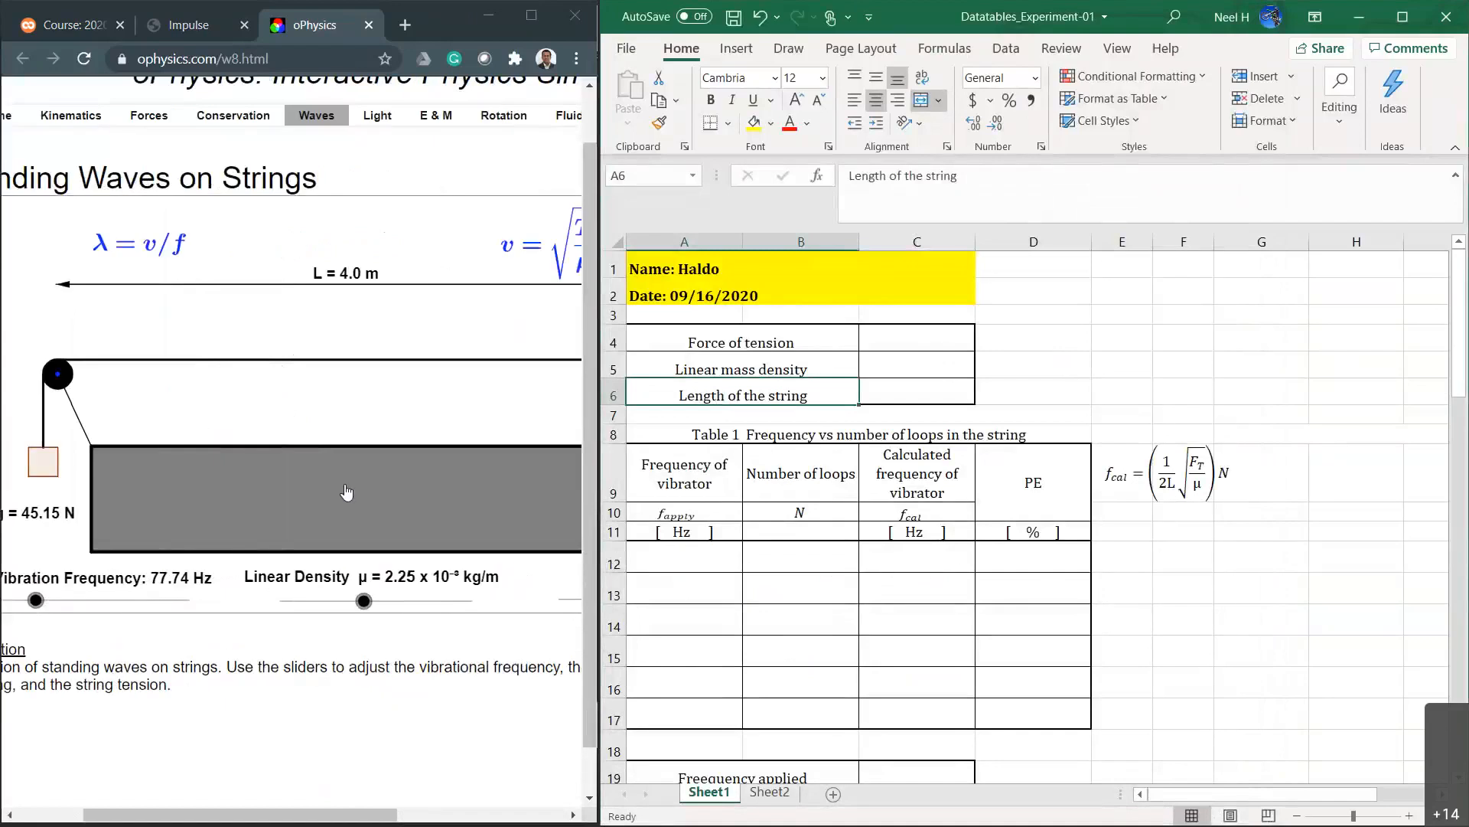
scroll(347, 492, right, 3)
click(946, 337)
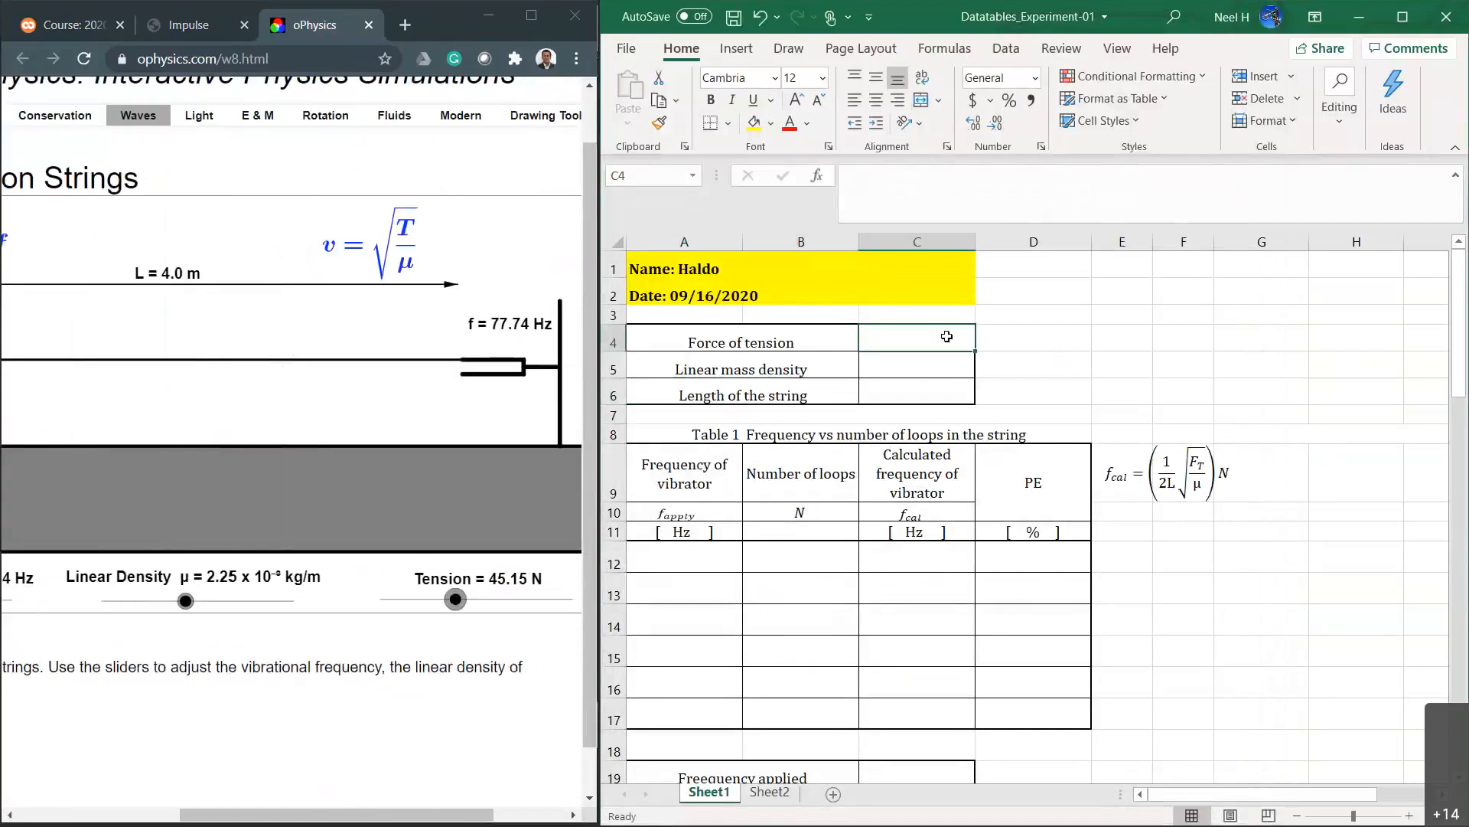
text(45.15)
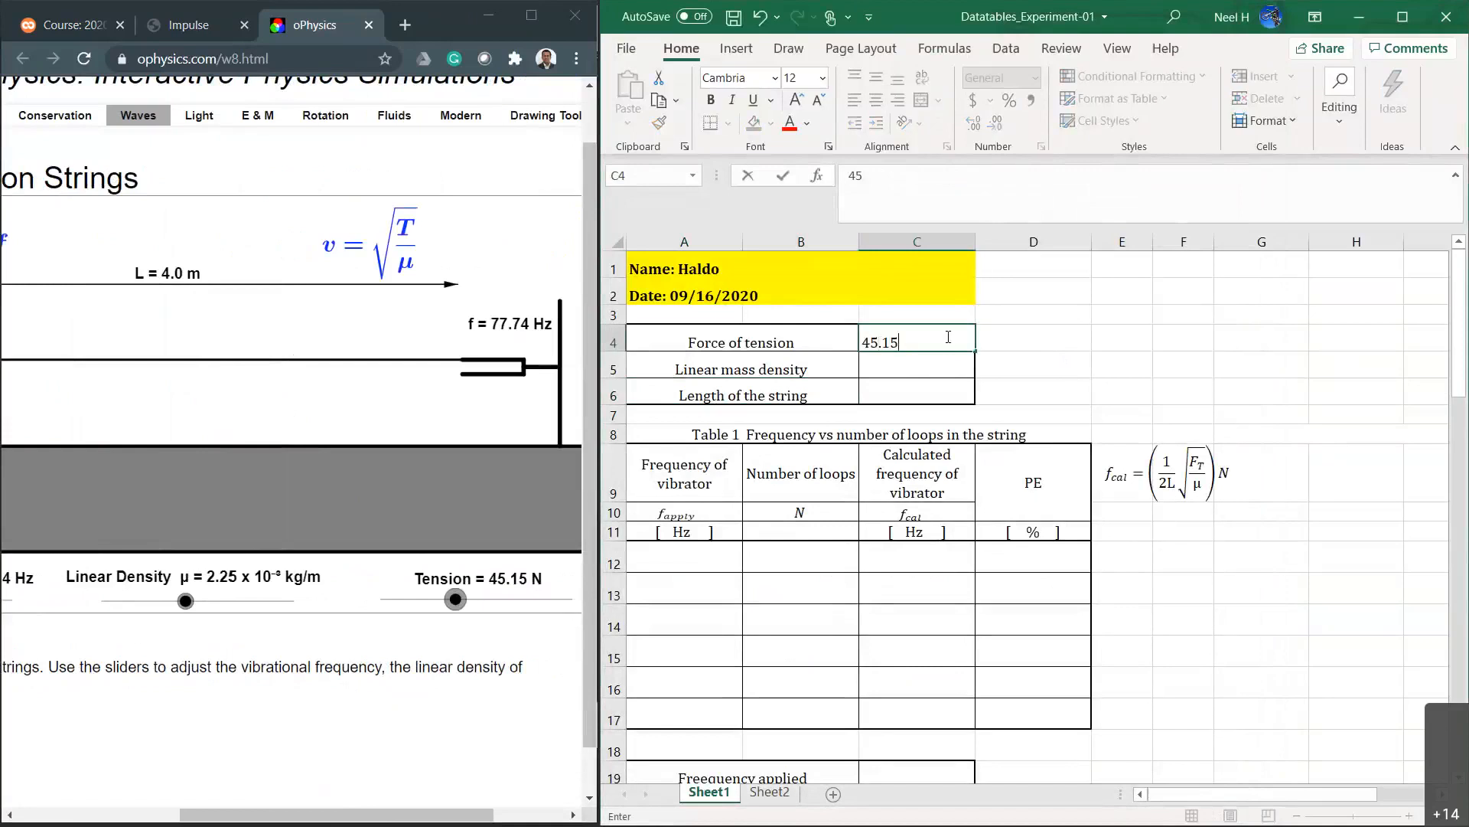
Add the unit [ N ] to the Force of tension label in A4.
key(Left)
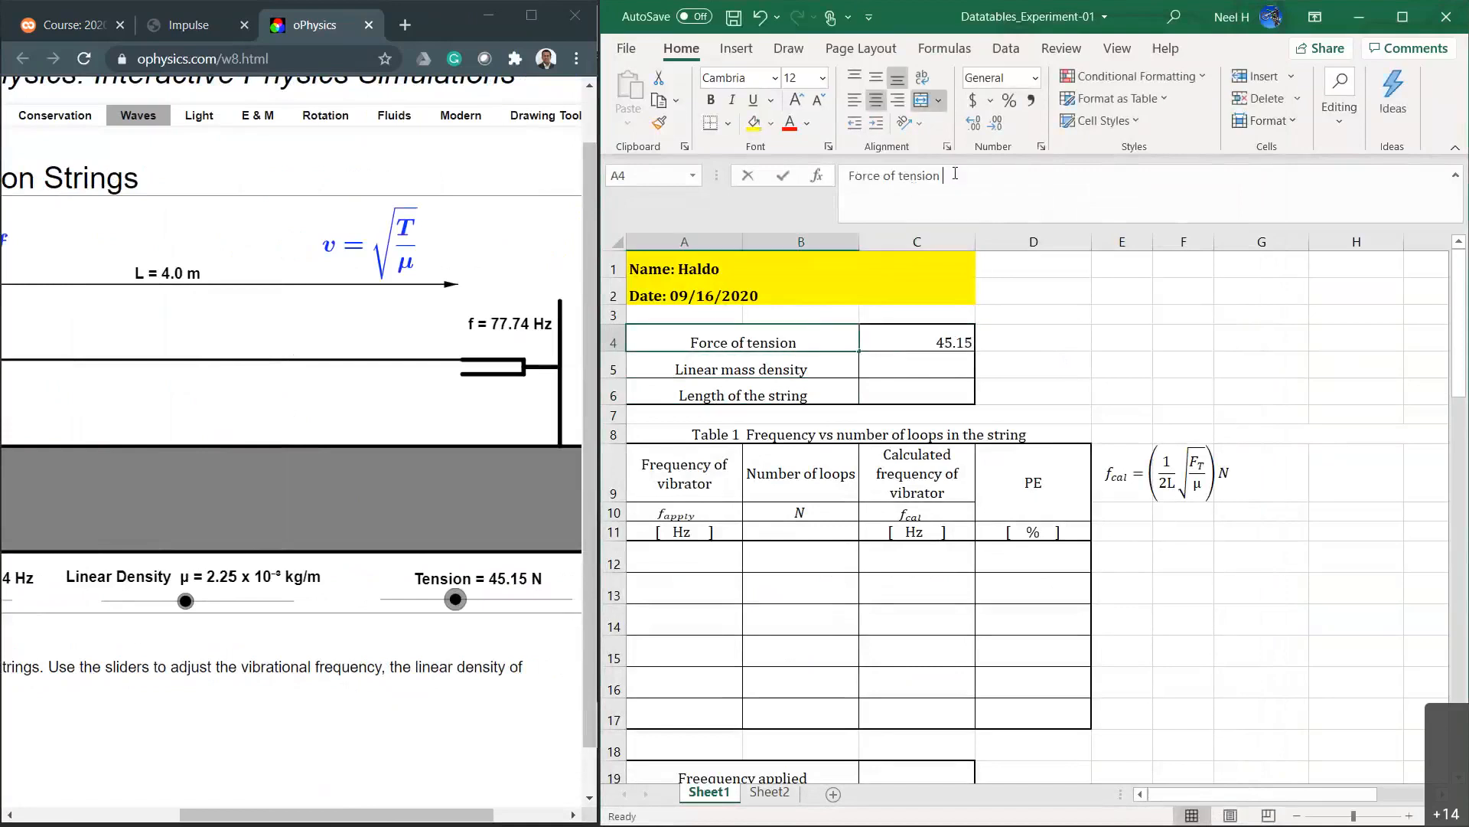
click(955, 174)
text([ N)
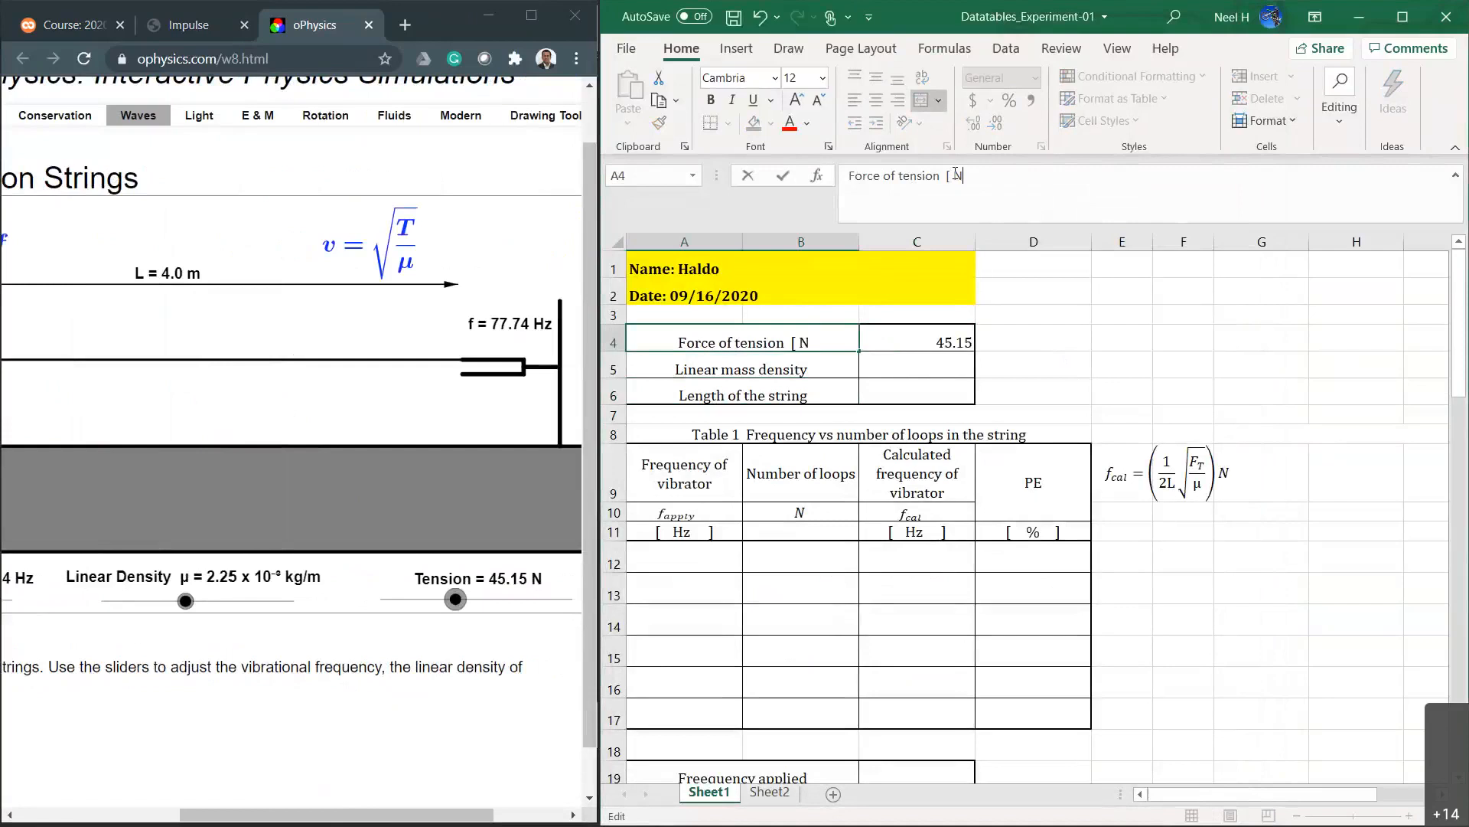
text( ])
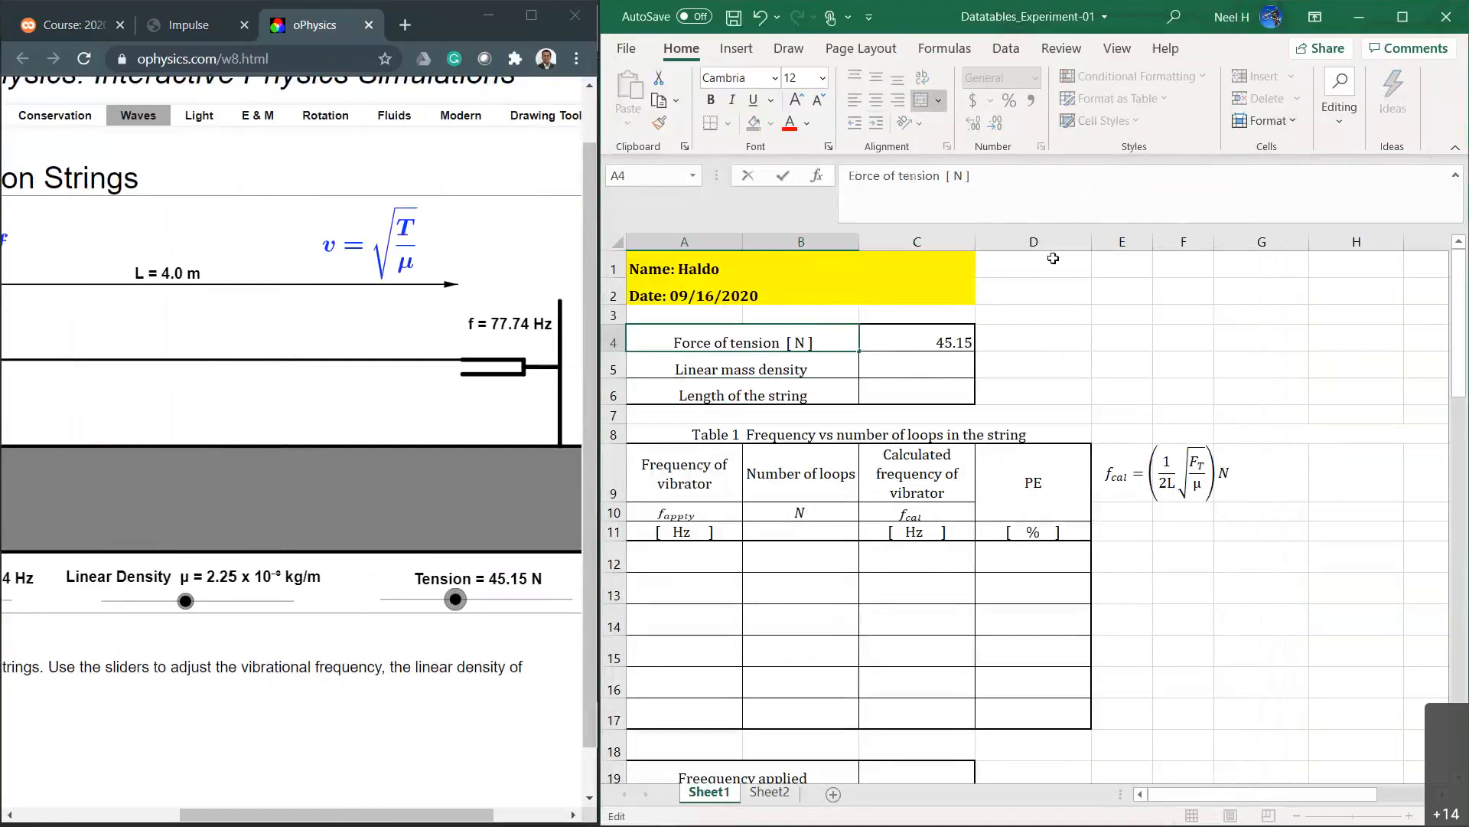
key(Return)
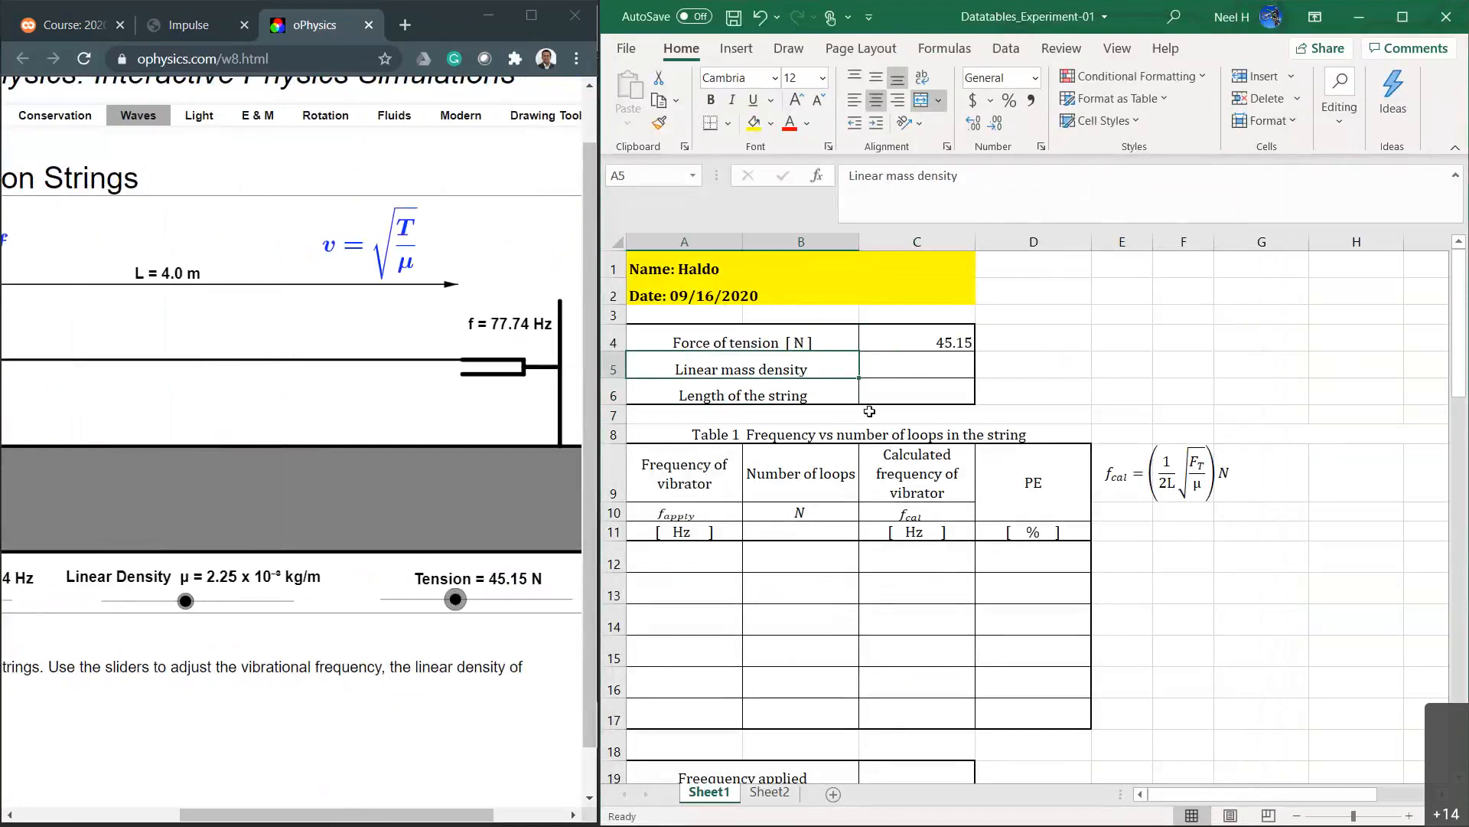
Enter 2.25*10^-3 as the linear mass density in C5 and add the unit [ kg/m ] to its label.
click(941, 370)
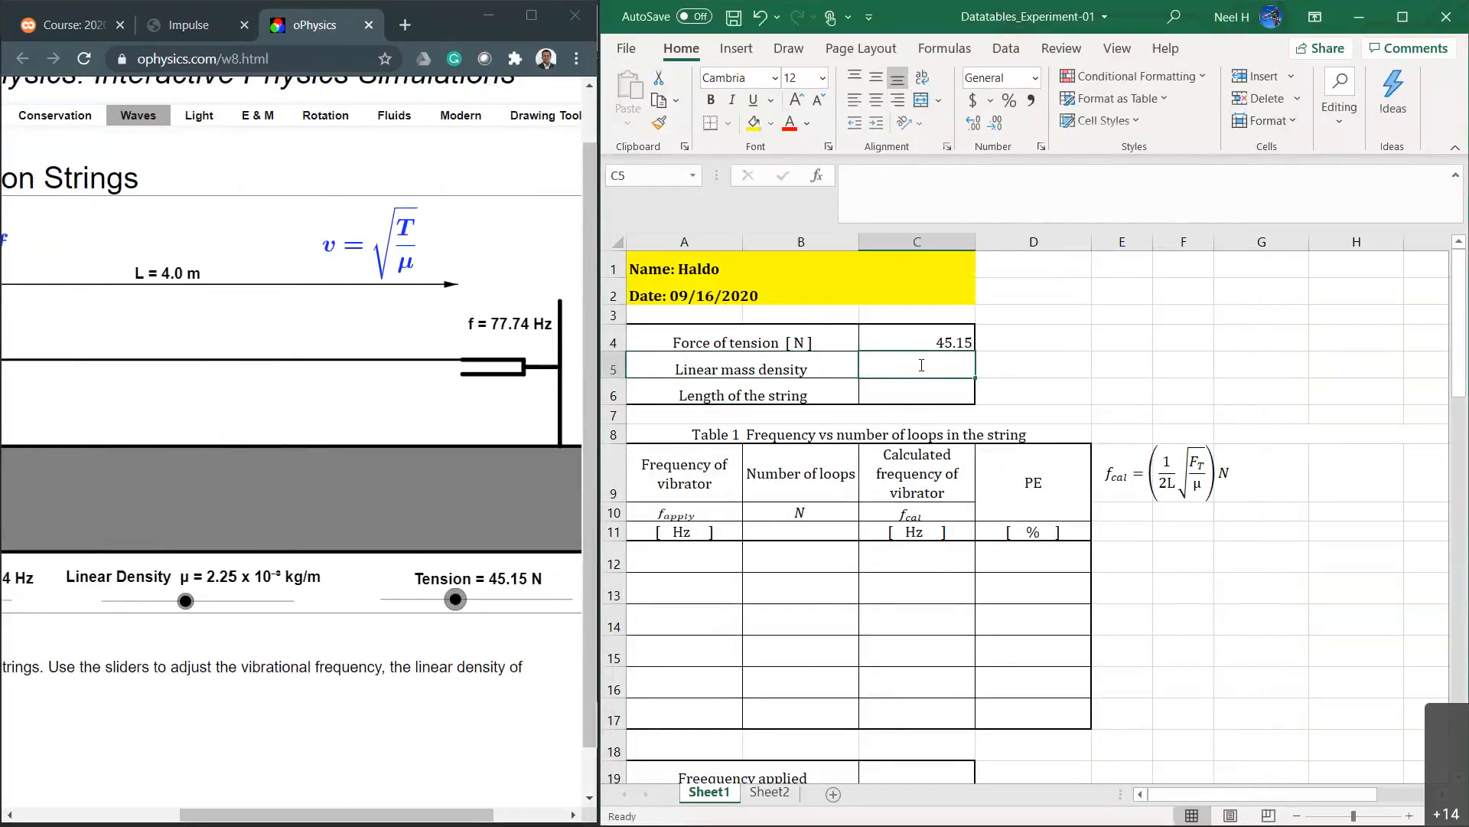
text(2.25*10)
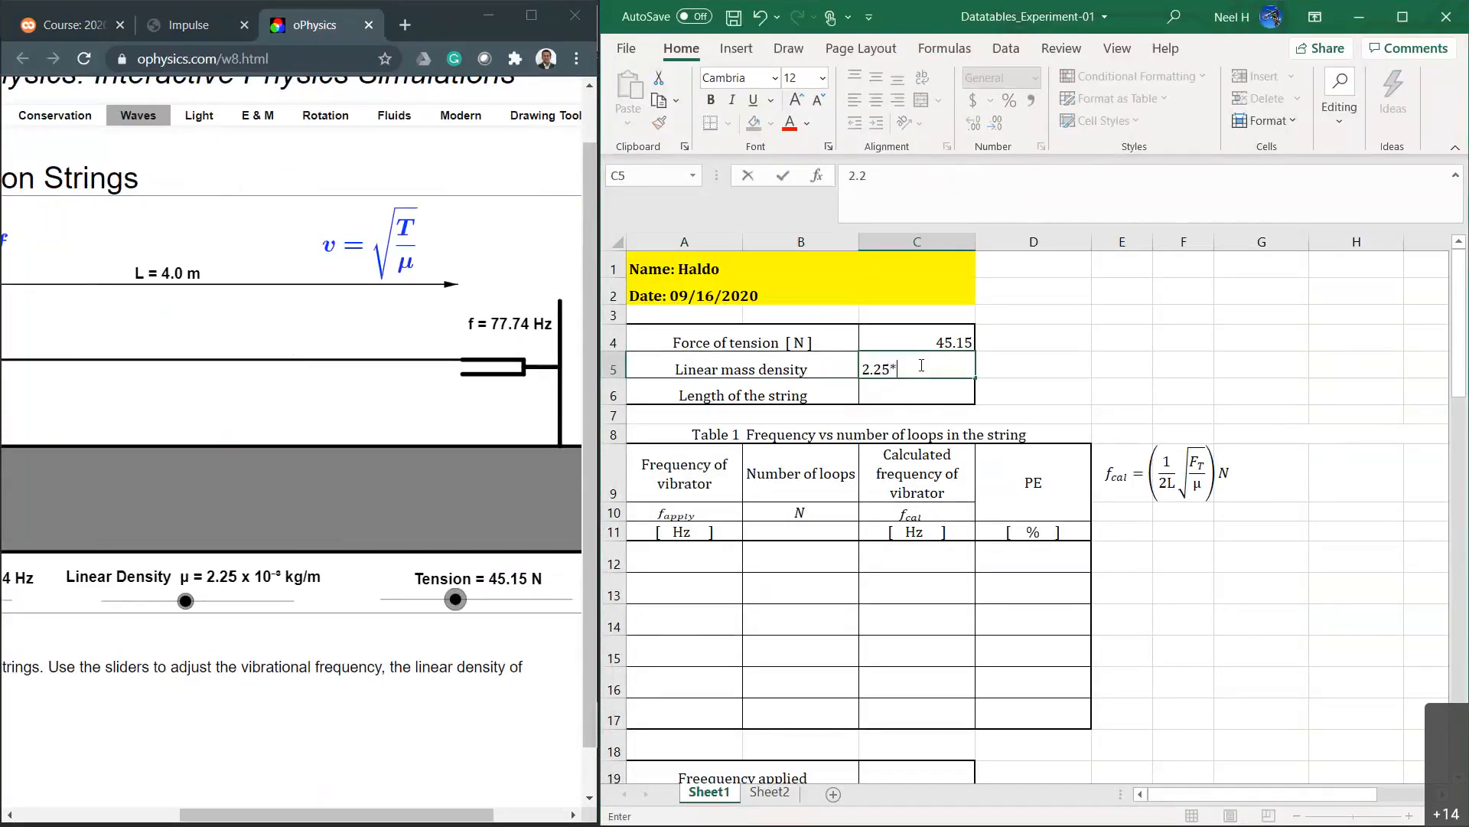
text(^-3)
click(824, 373)
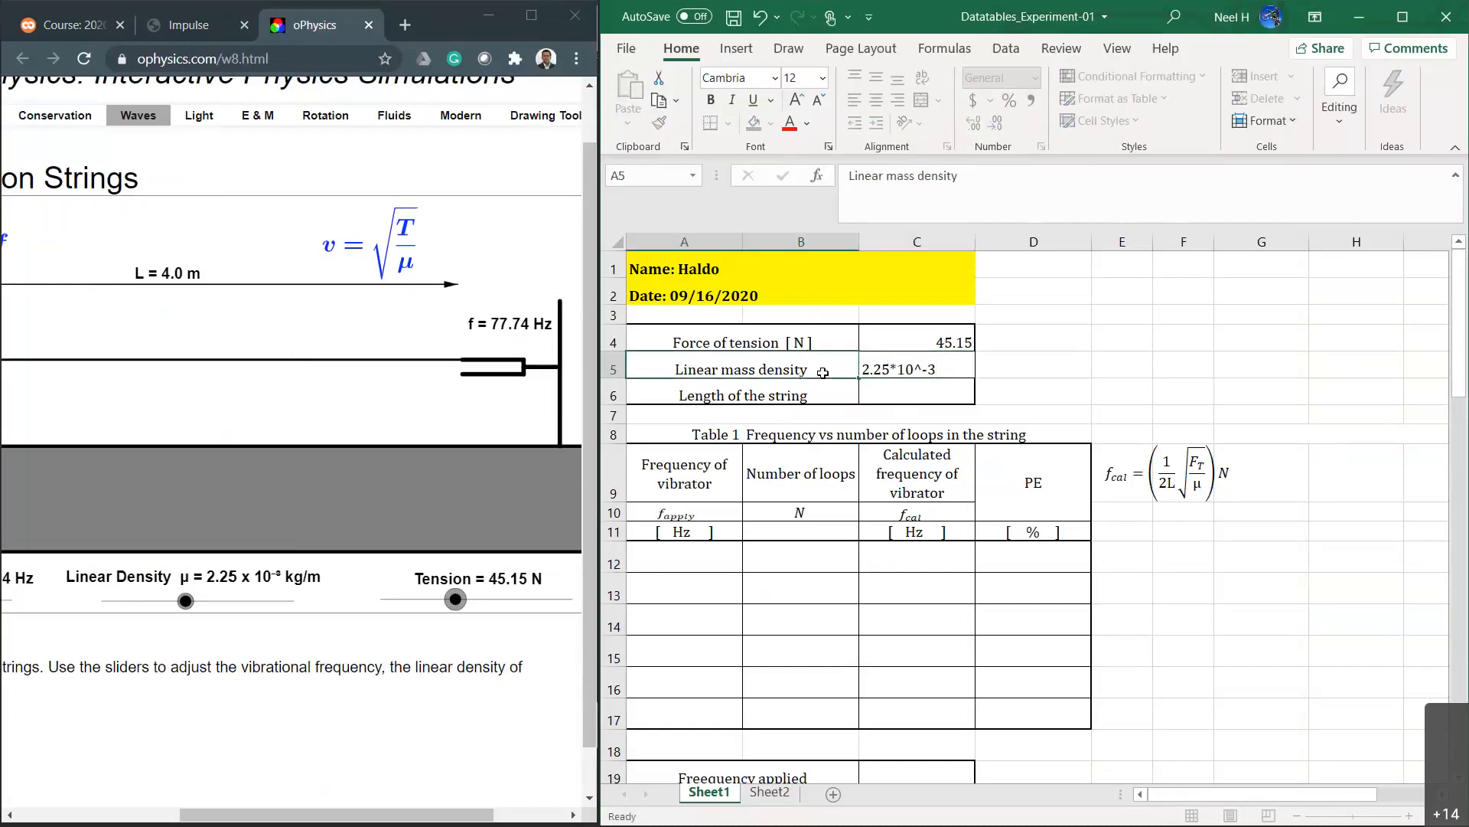
click(985, 175)
text([)
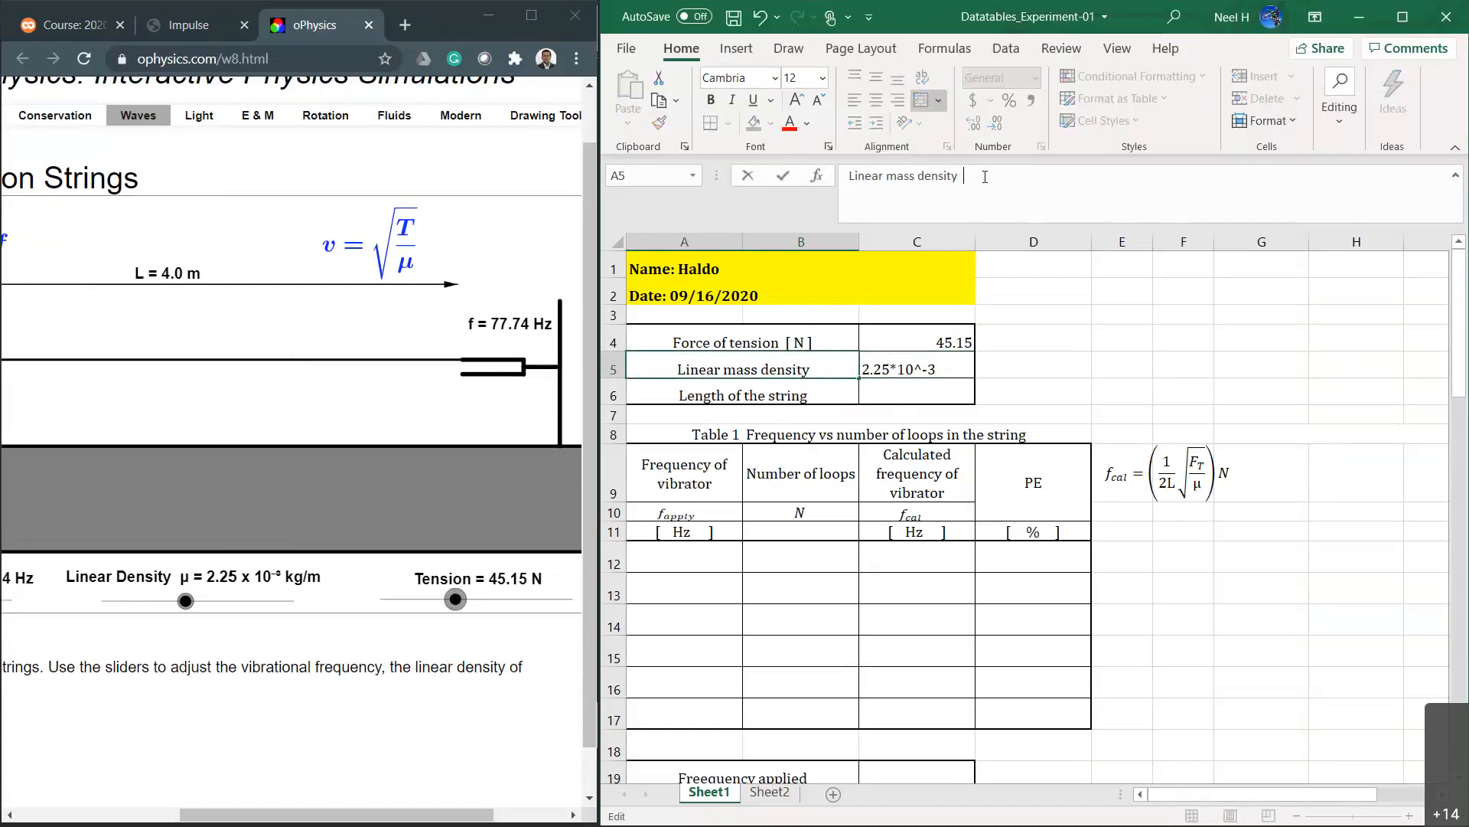
text( kg/m ])
key(Return)
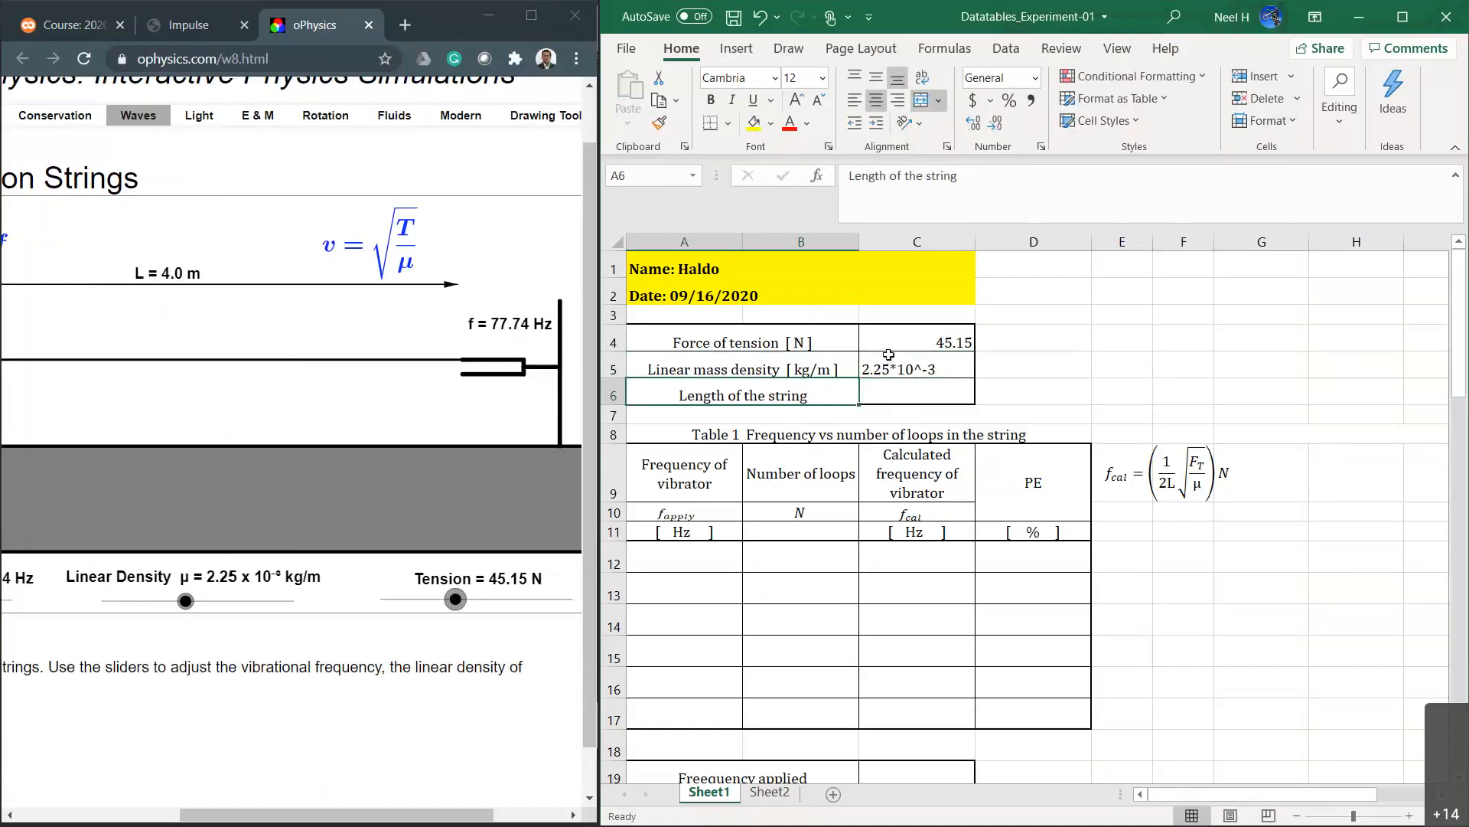
Add the unit [ m ] to the Length of the string label in A6 and enter 4.0 in C6.
click(980, 175)
text([ m ])
key(Return)
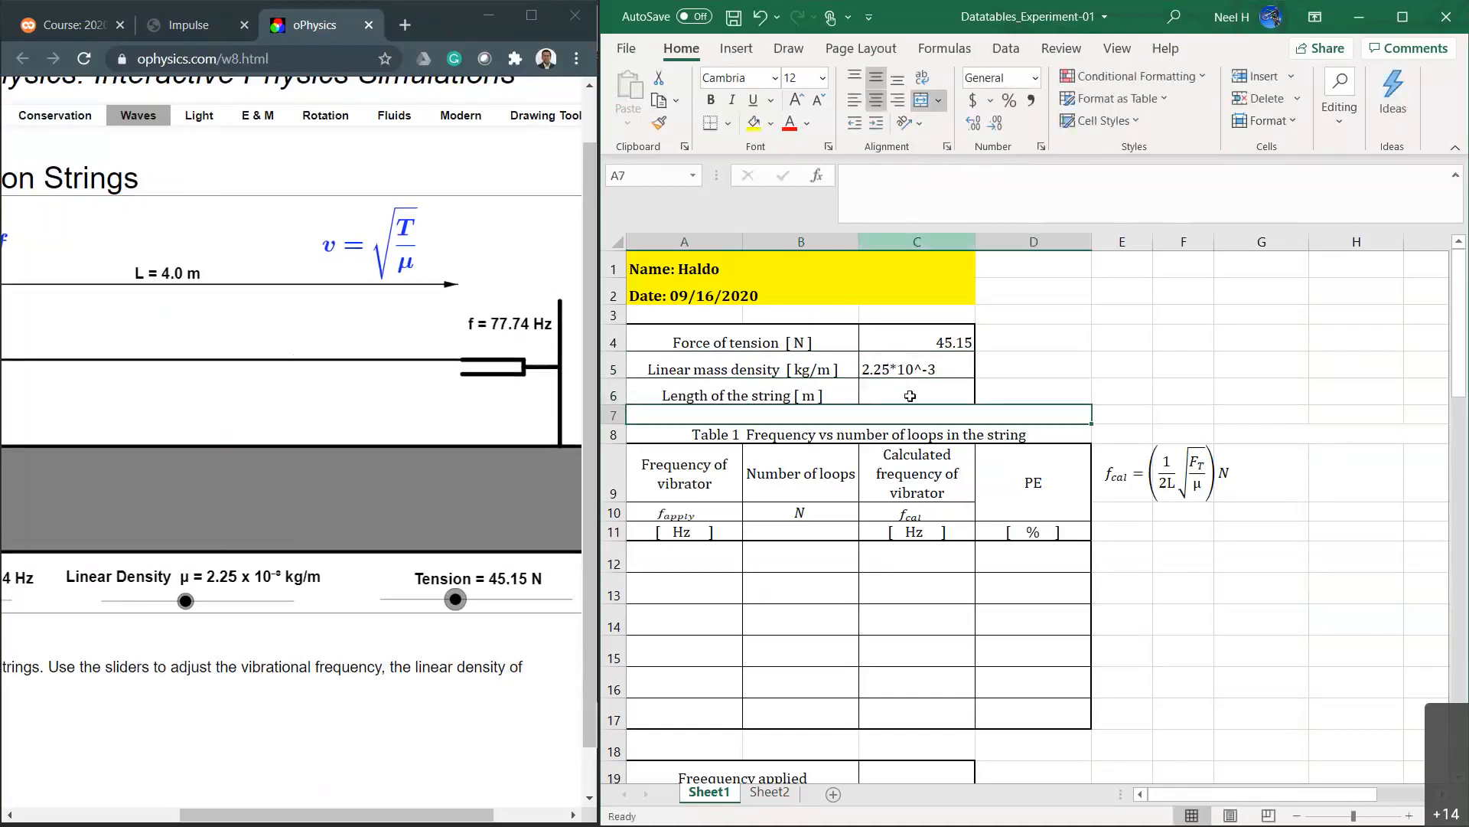
key(Up)
key(Right)
click(946, 193)
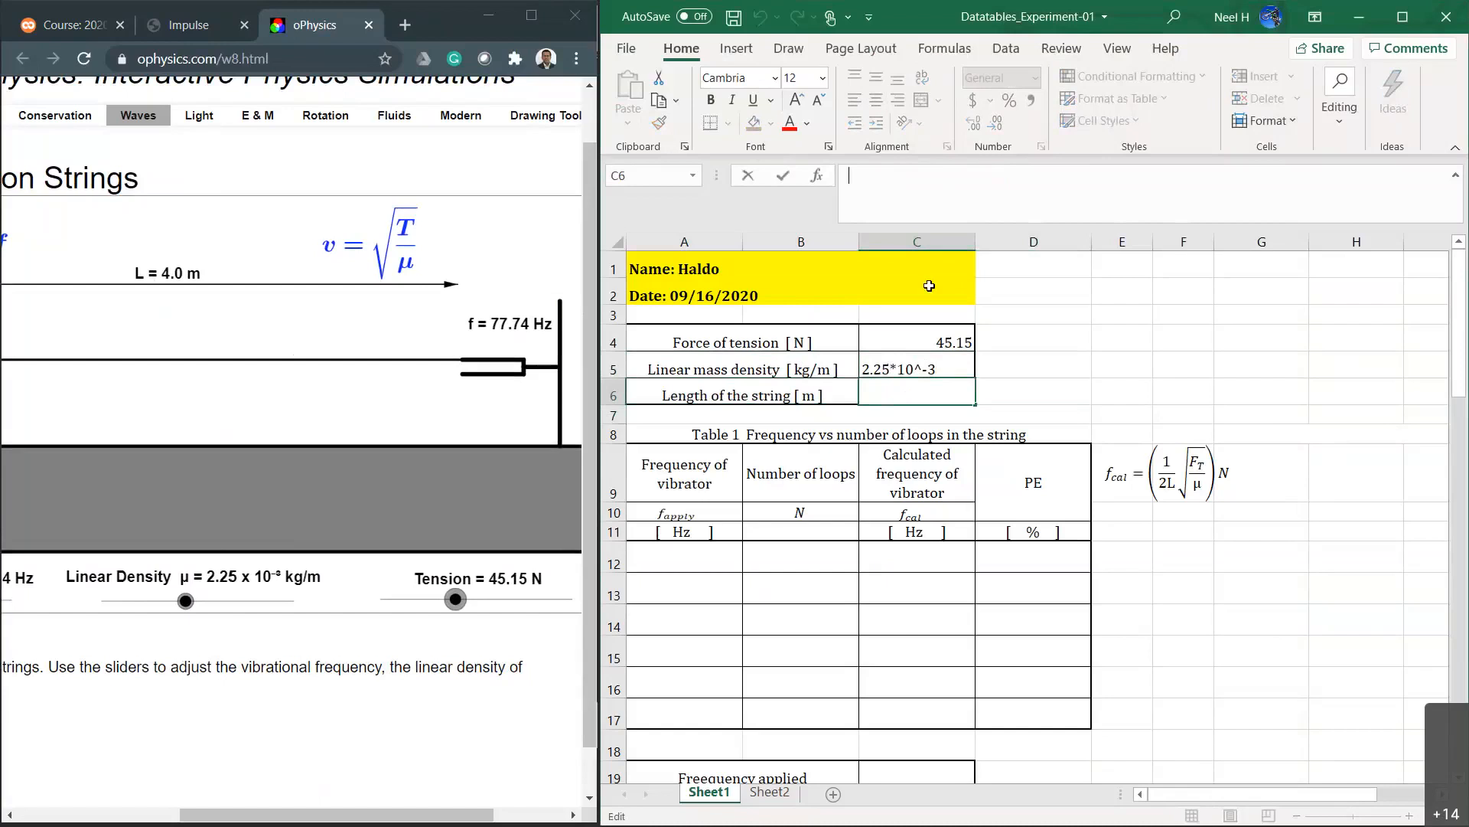
text(4.0)
key(Return)
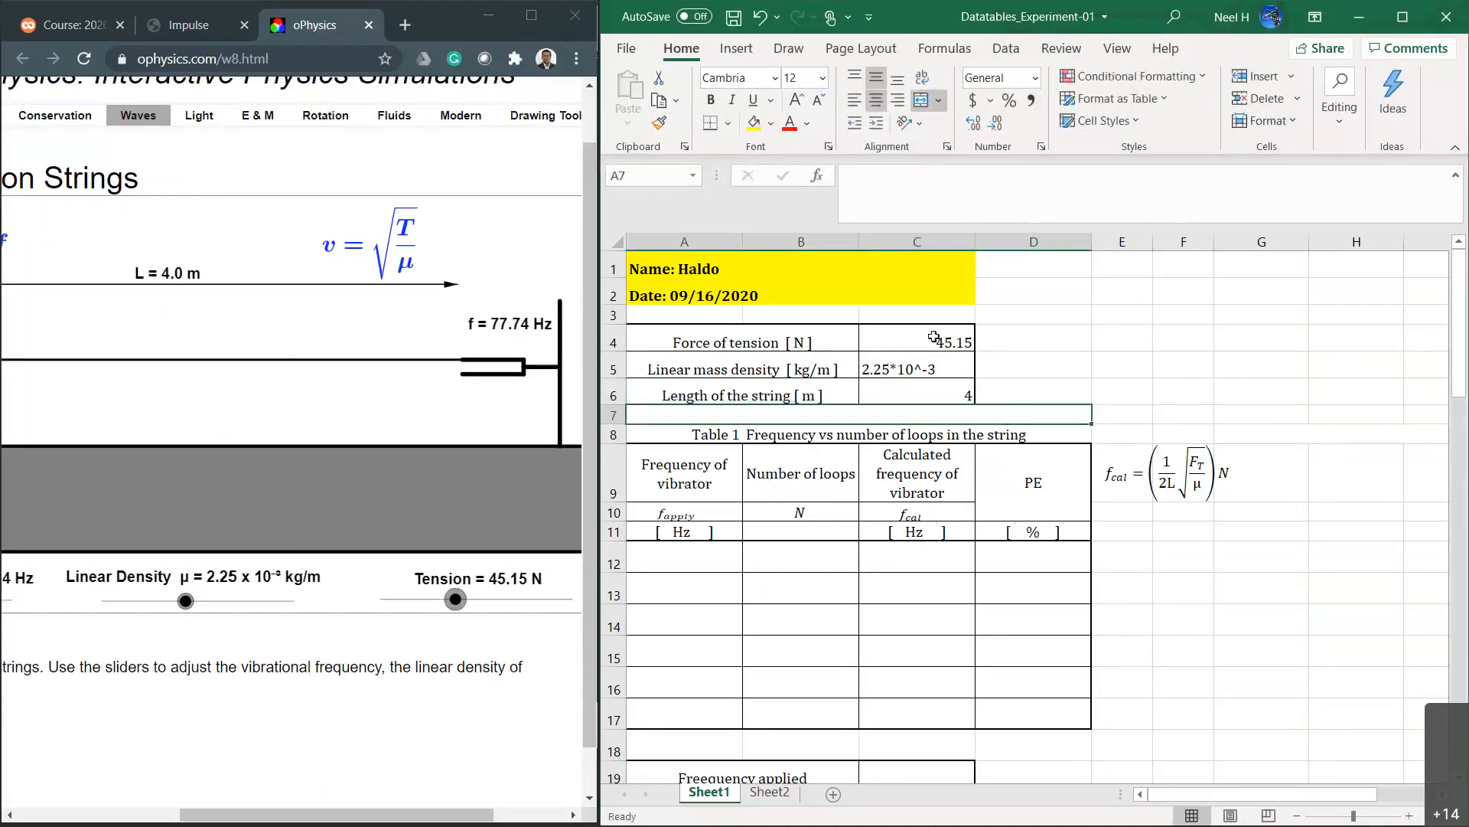
Format the string length in C6 as a Number with one decimal place.
click(925, 392)
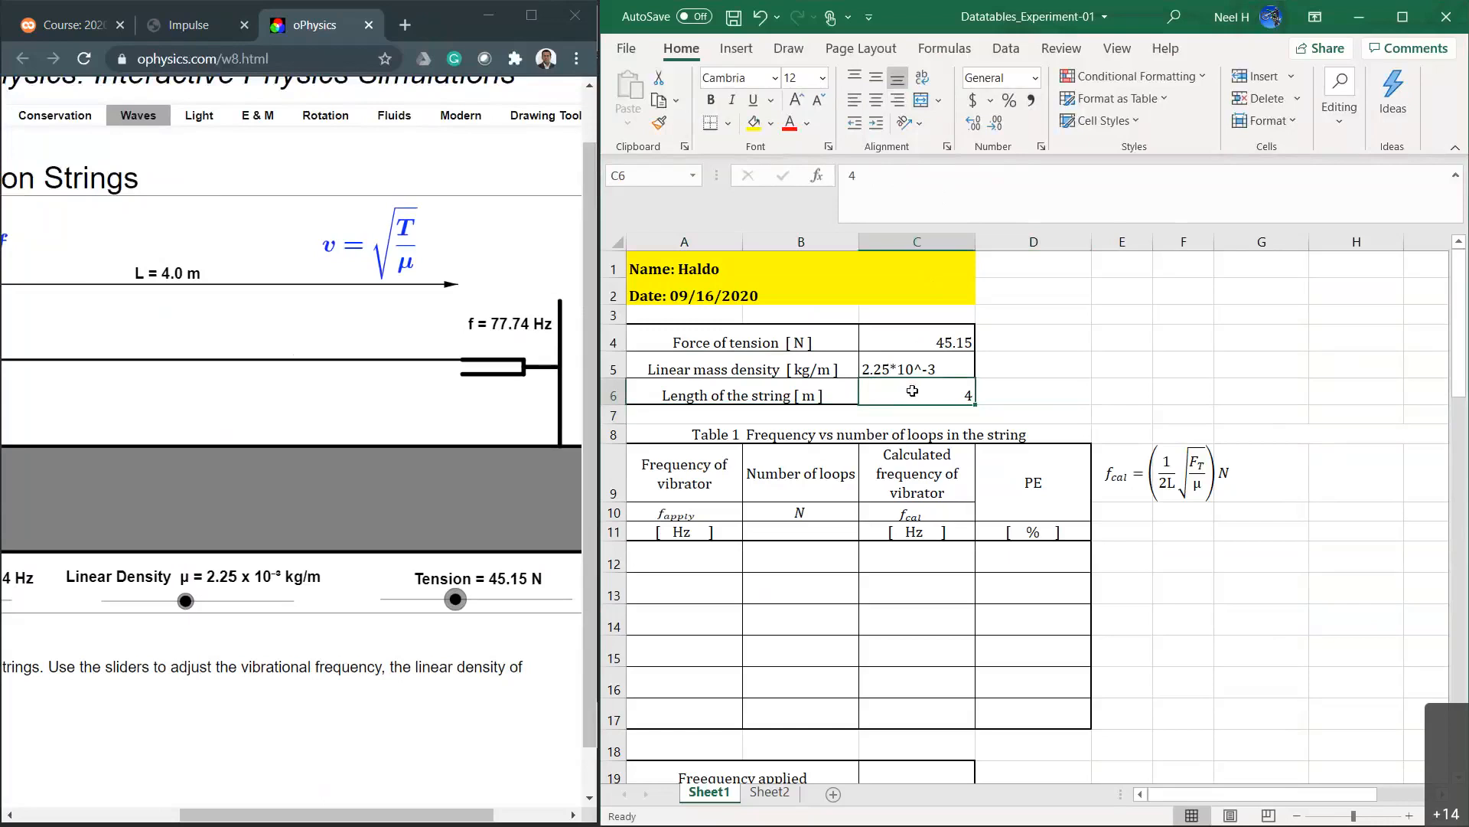
right_click(912, 391)
click(890, 402)
right_click(890, 401)
click(958, 725)
drag(891, 362, 1040, 171)
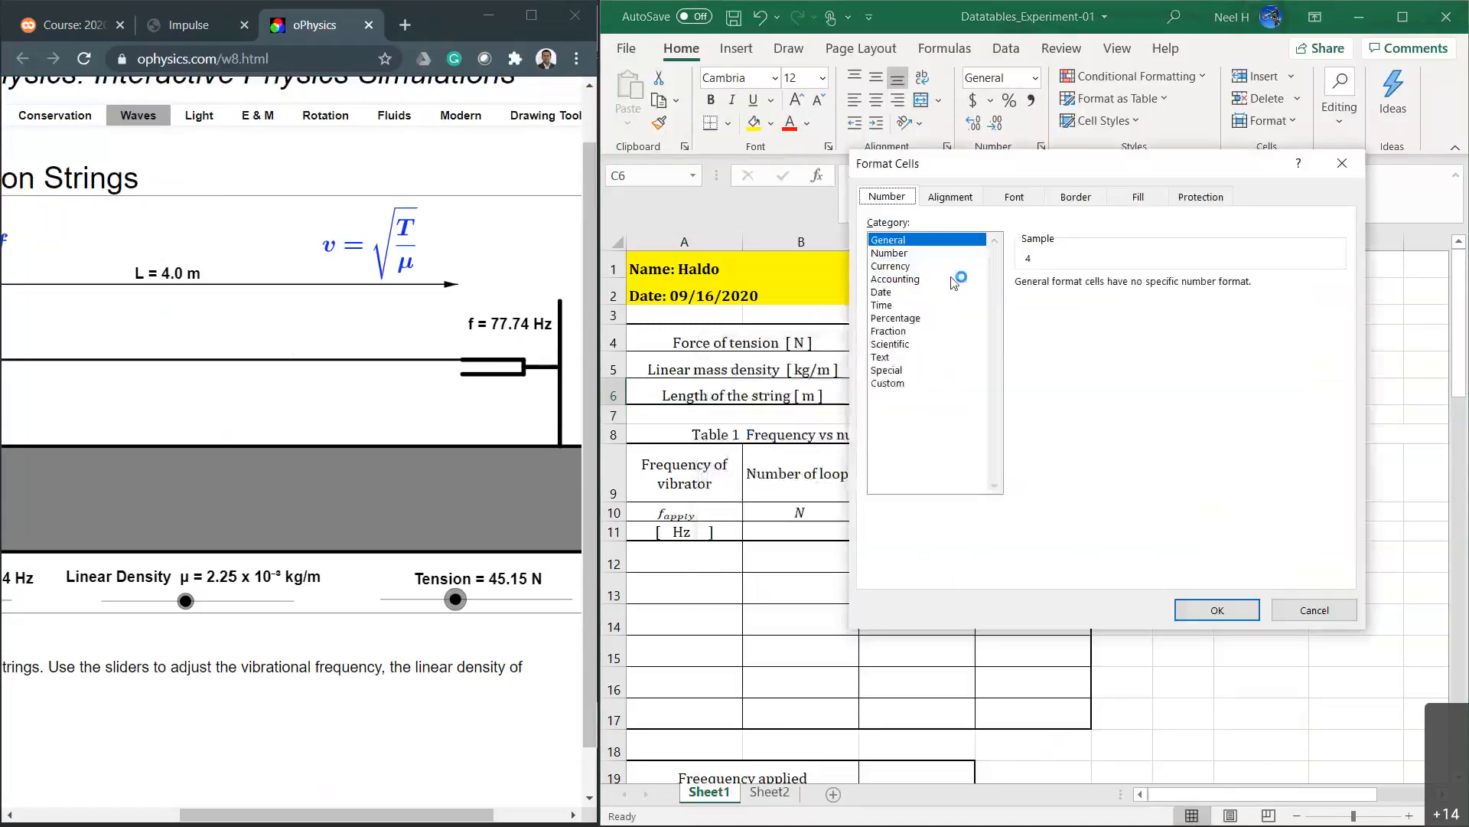
click(921, 261)
click(1150, 289)
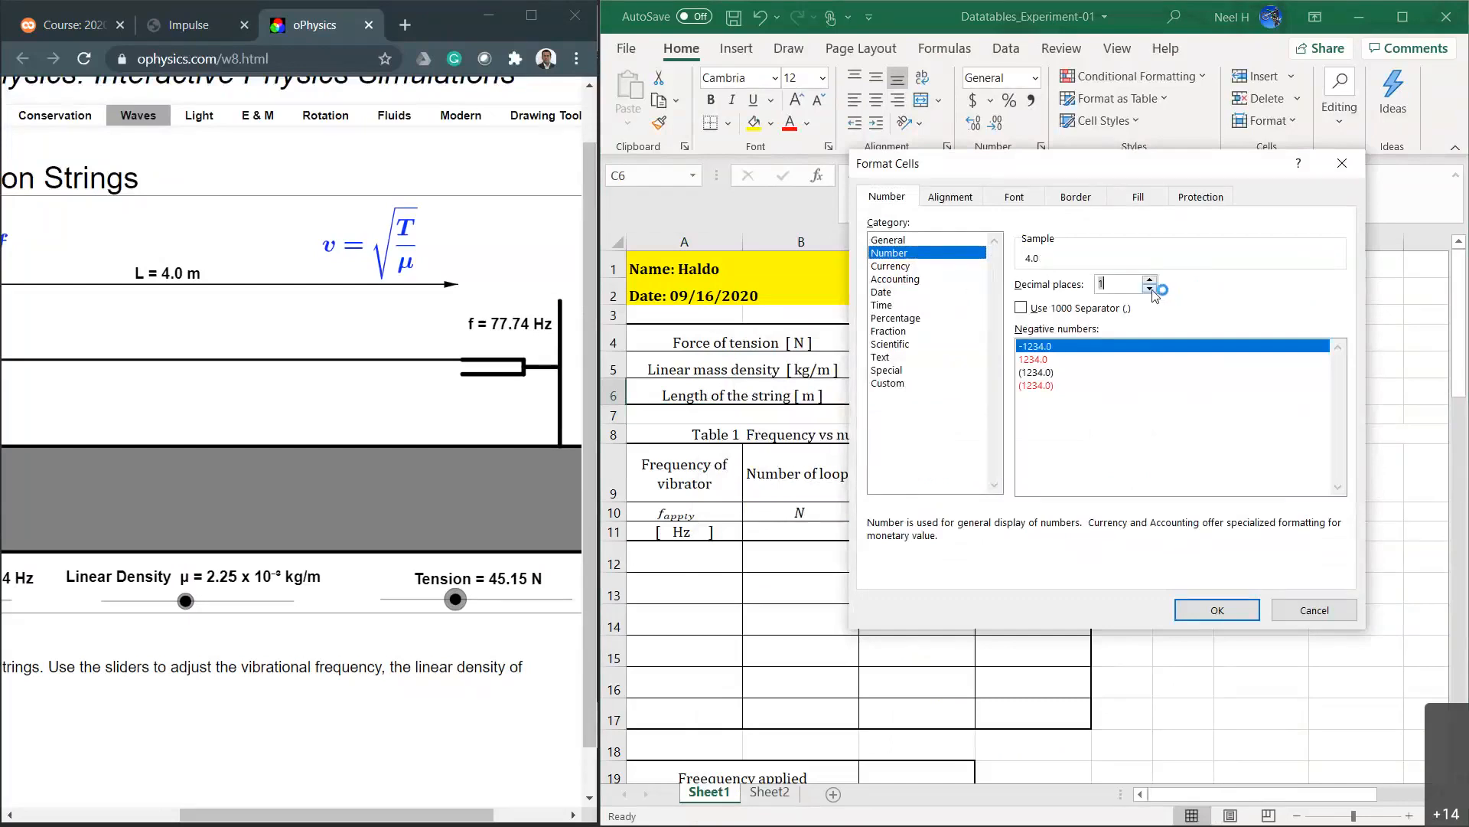
click(1217, 610)
click(1071, 373)
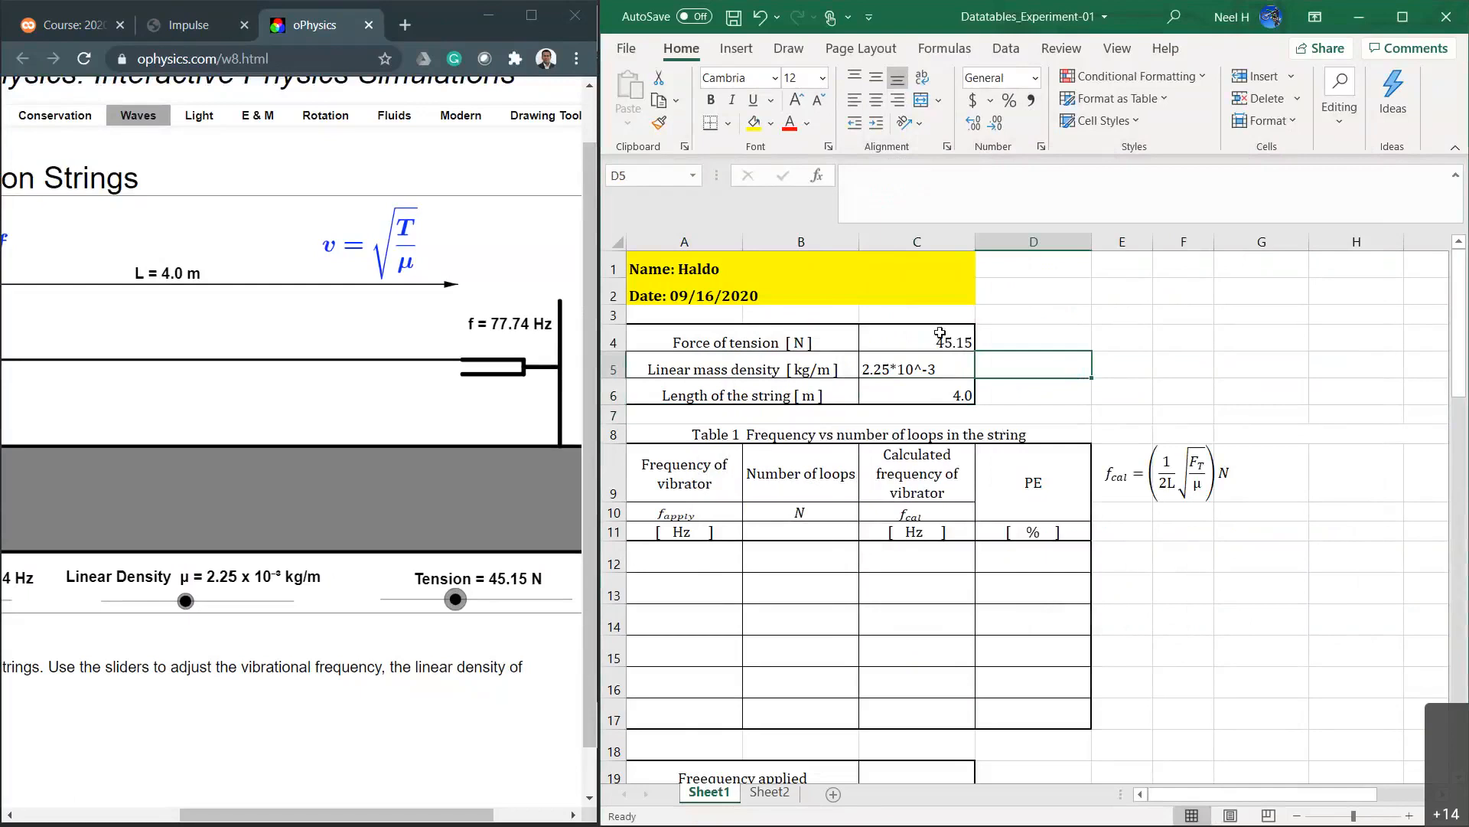
Center the values in C4:C6 horizontally and vertically, and middle-align their labels in rows 4 to 6.
drag(907, 334, 907, 389)
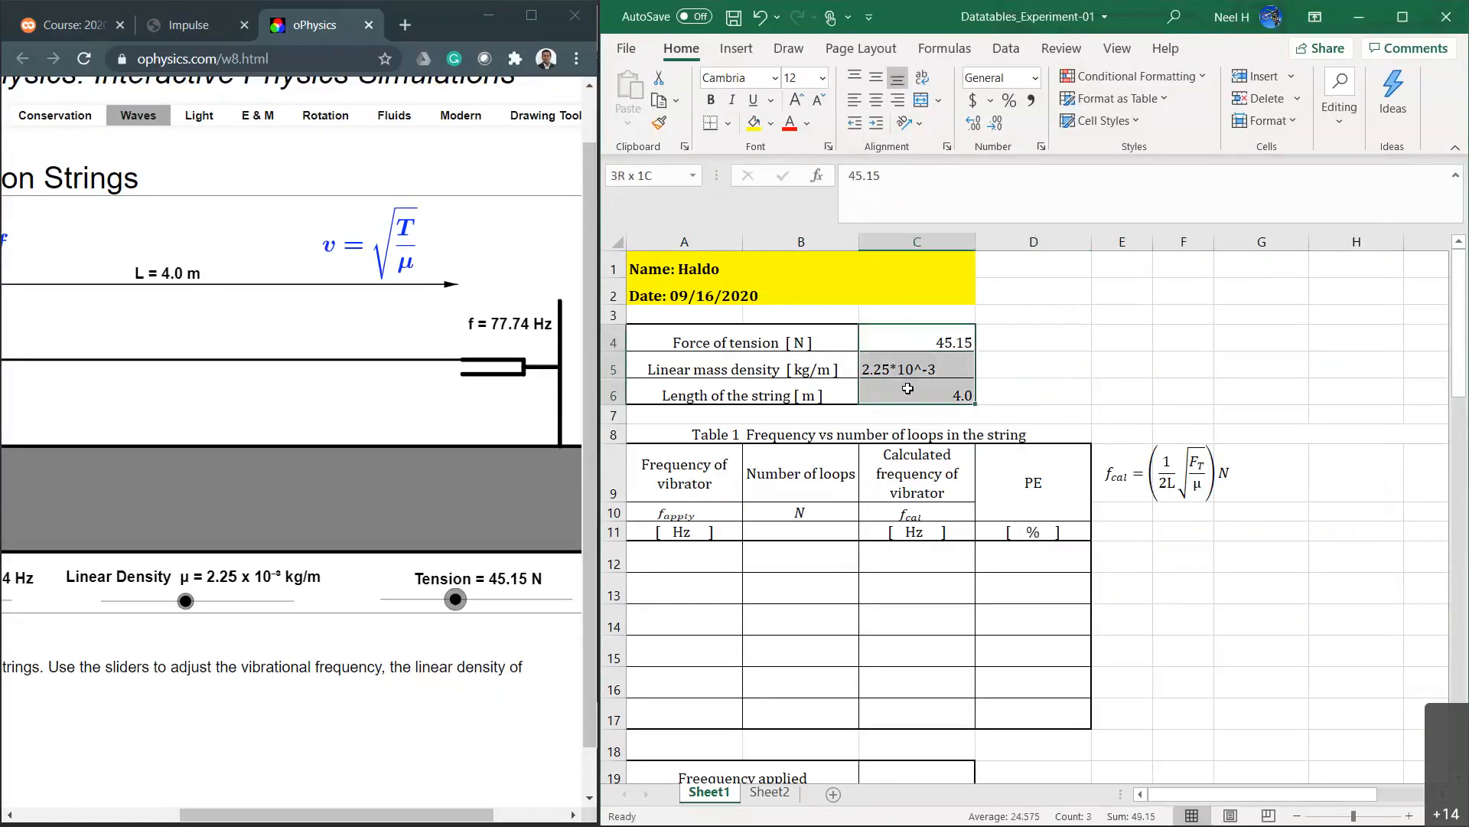
click(877, 99)
click(877, 76)
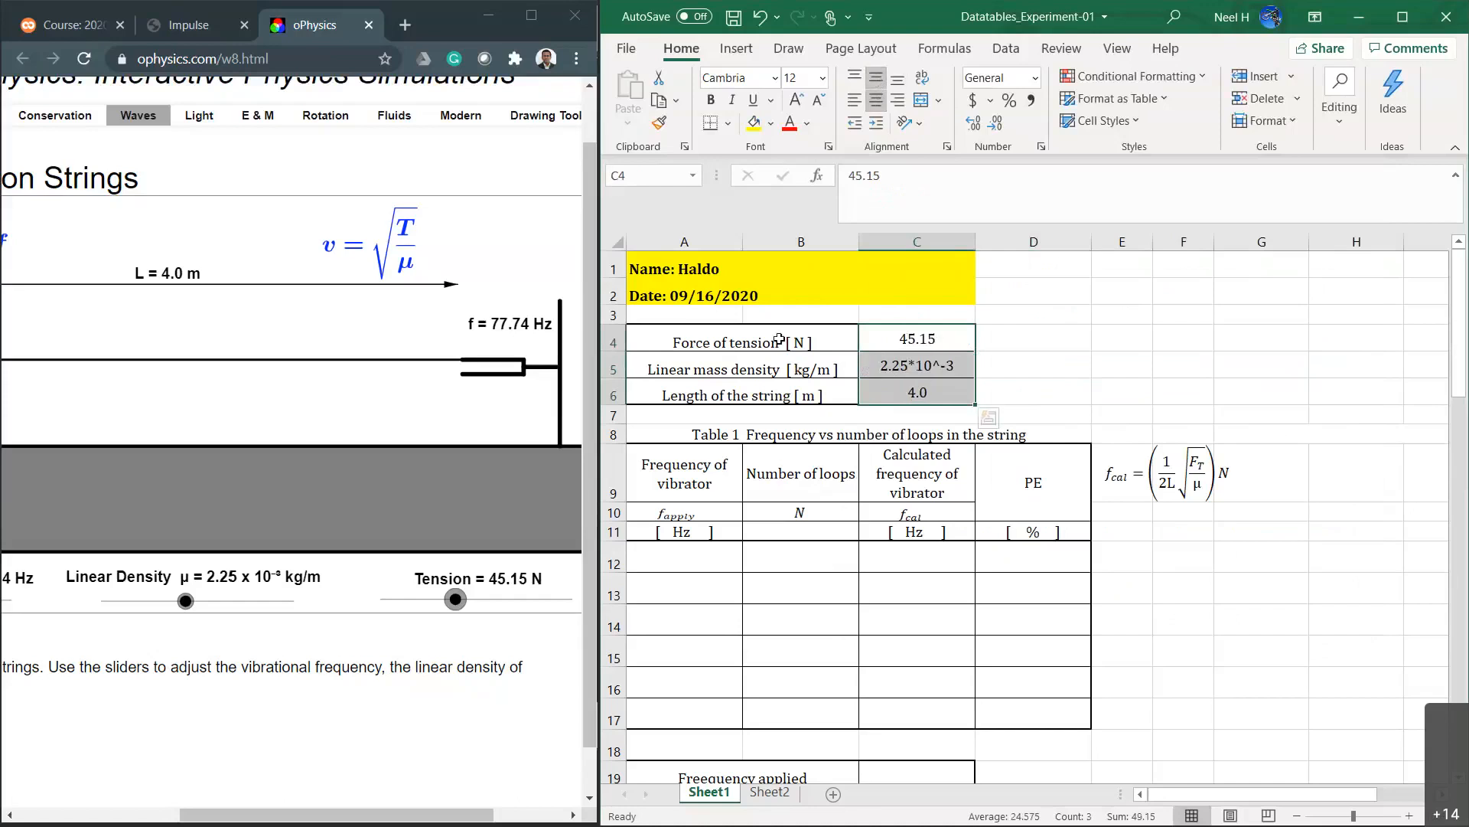
drag(689, 342, 785, 394)
click(876, 76)
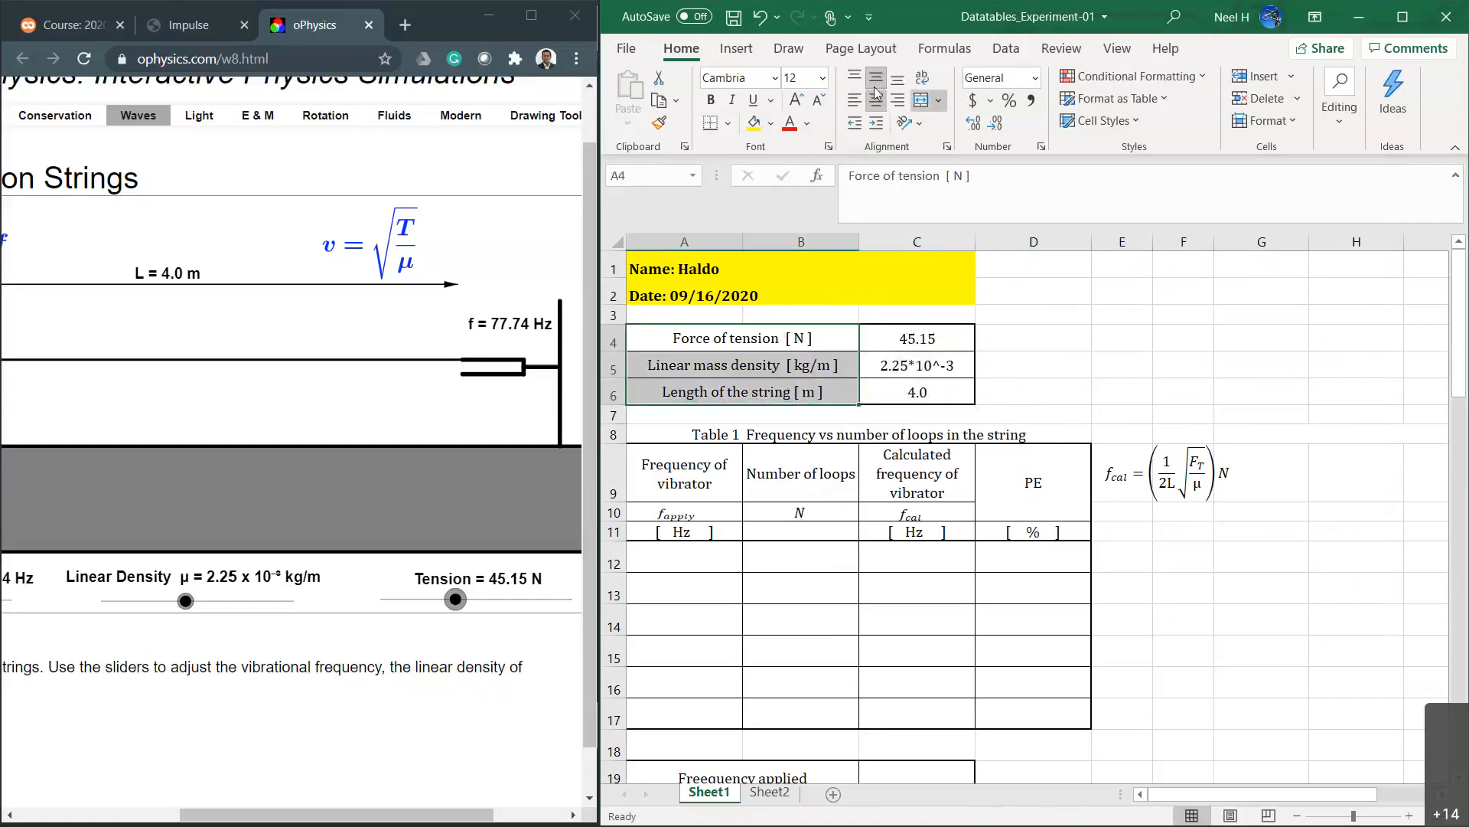
click(1039, 382)
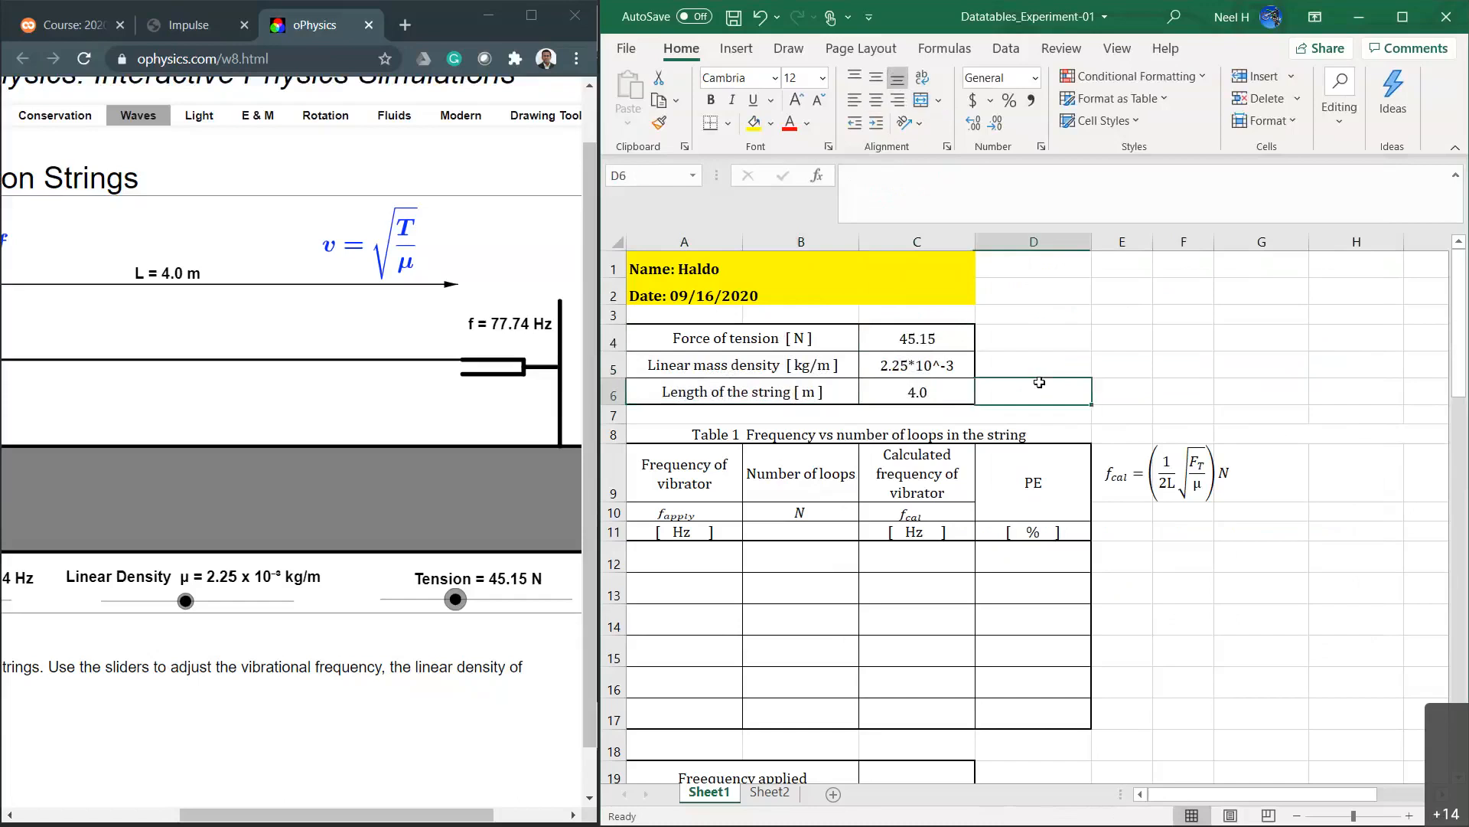
click(1133, 370)
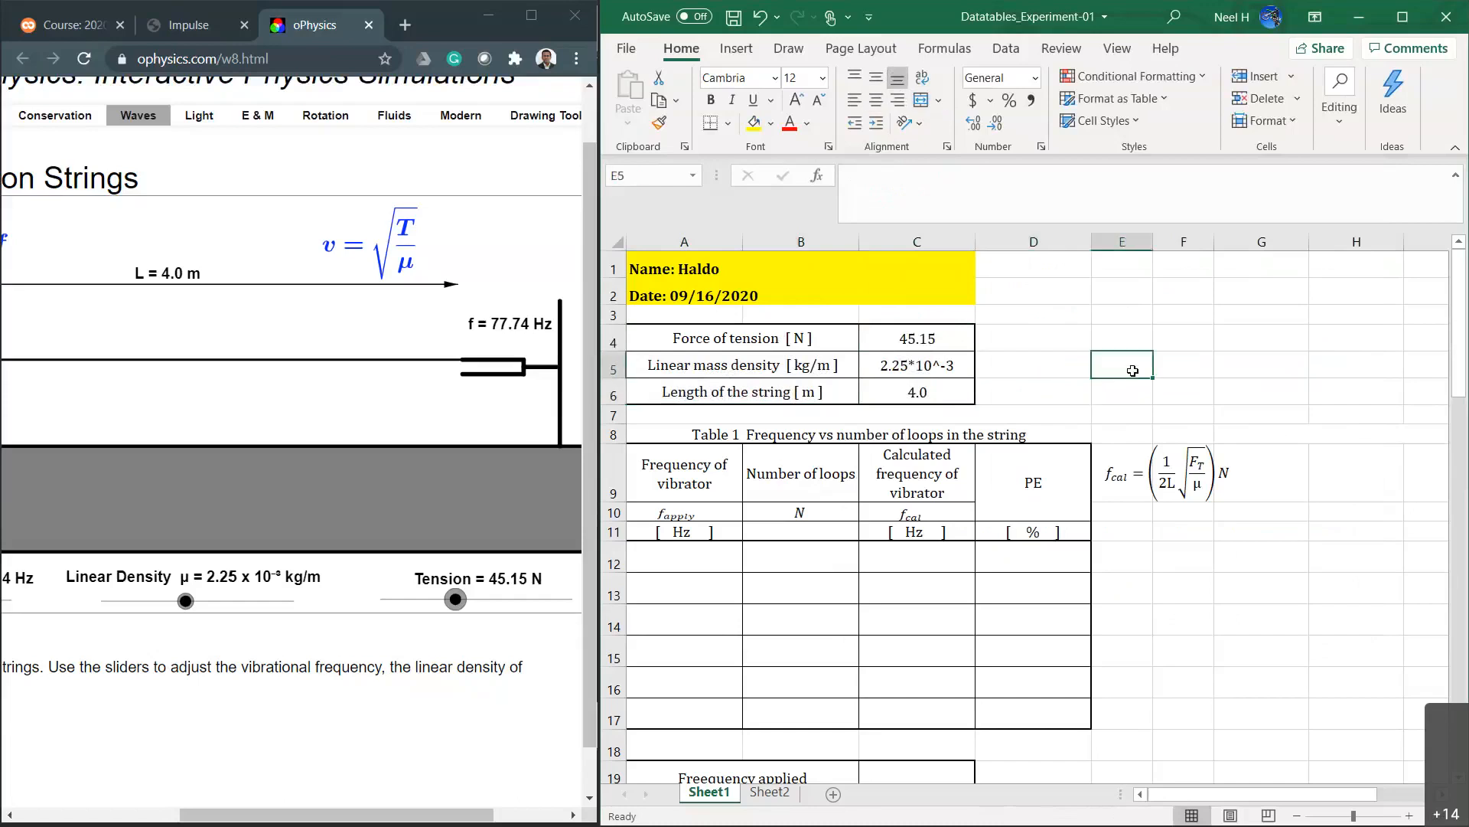
Examine Table 1's frequency of vibrator and number of loops columns in rows 9 to 17.
scroll(1125, 505, down, 1)
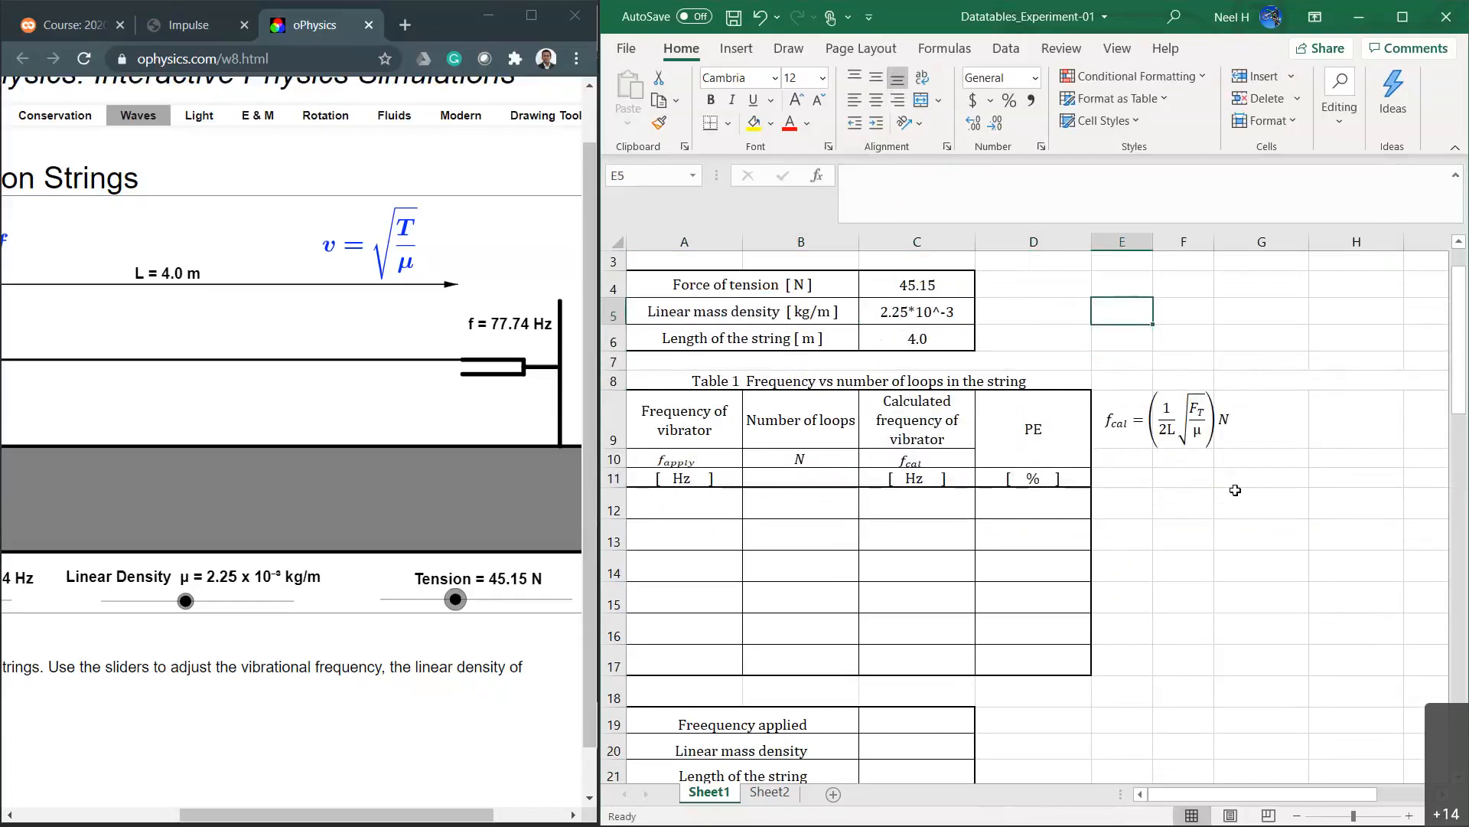
click(692, 510)
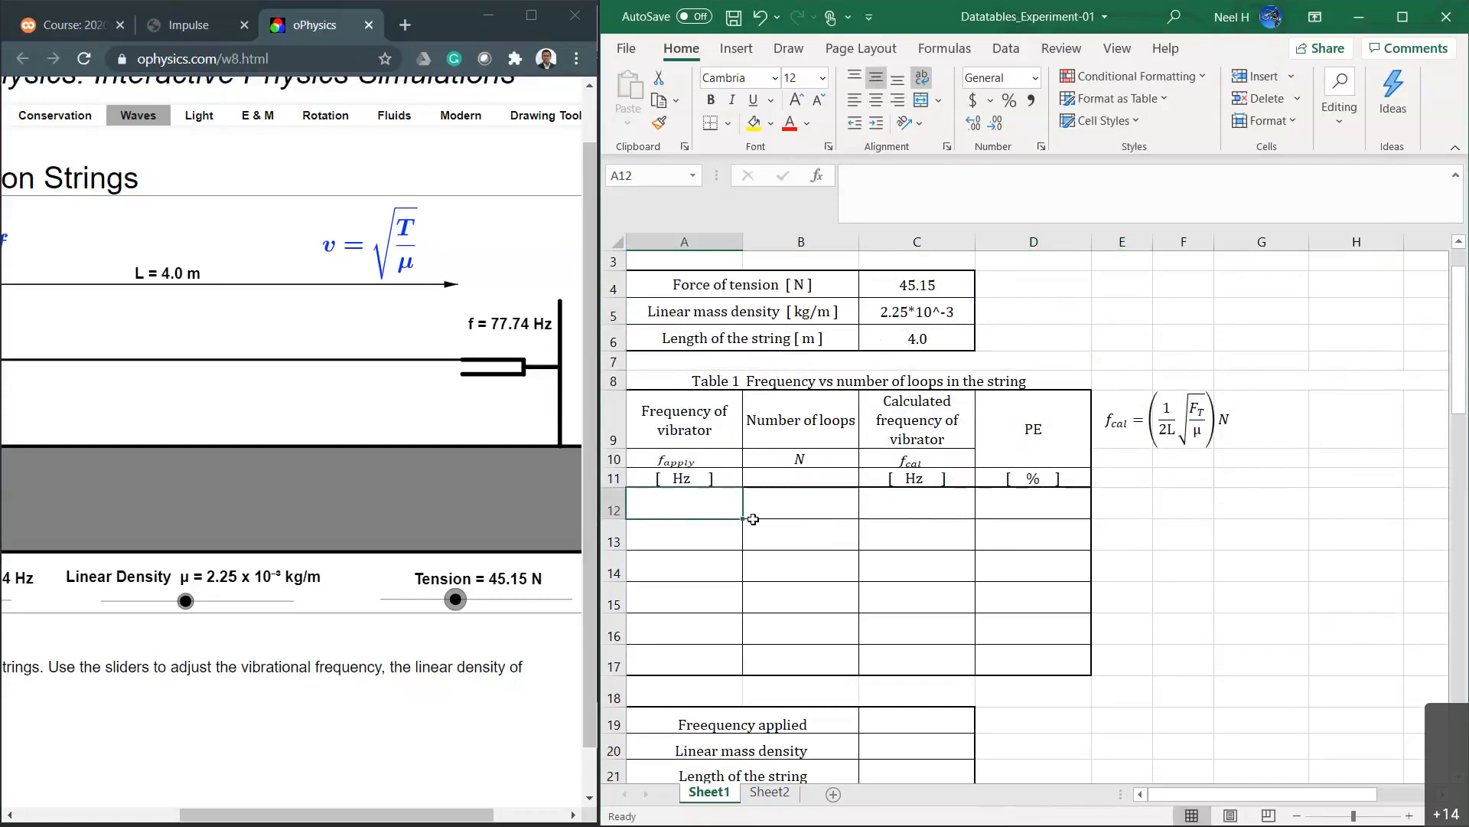
scroll(753, 519, down, 1)
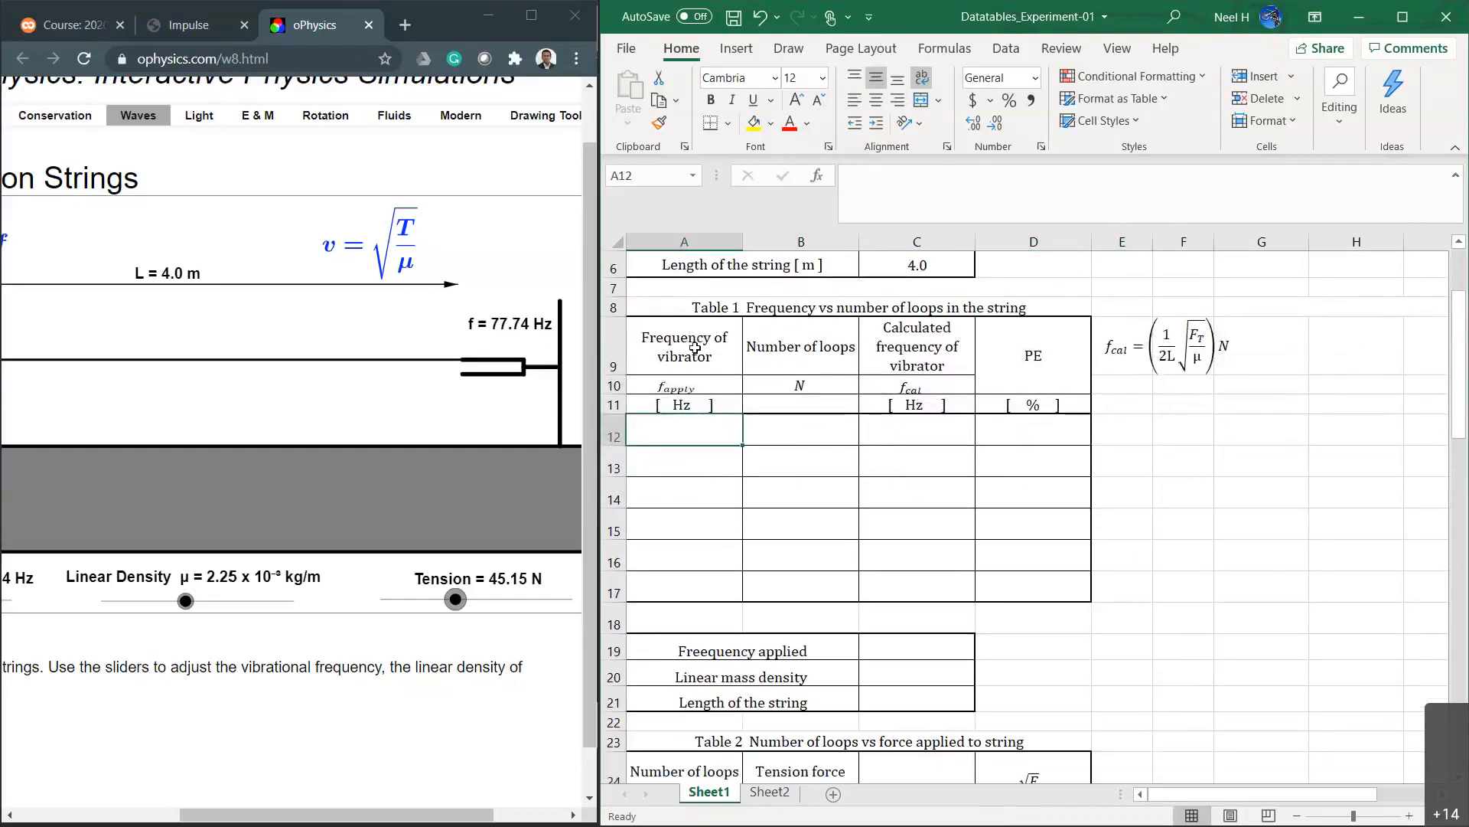
click(694, 342)
drag(694, 342, 705, 594)
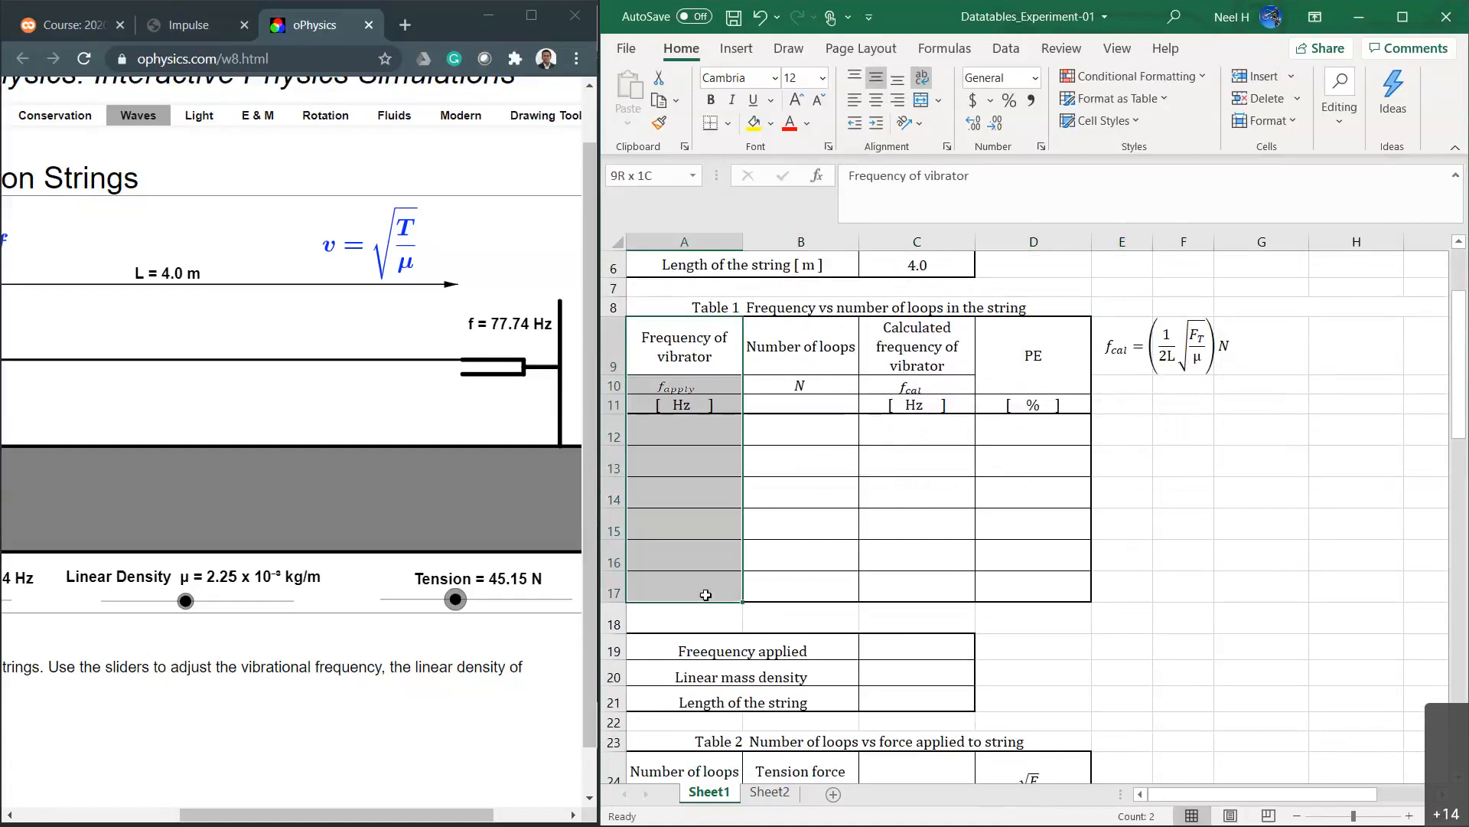
click(808, 335)
drag(808, 335, 804, 624)
Widen the browser window over the workbook and lower the simulation's vibration frequency to 45 Hz.
click(521, 175)
mouse_move(599, 67)
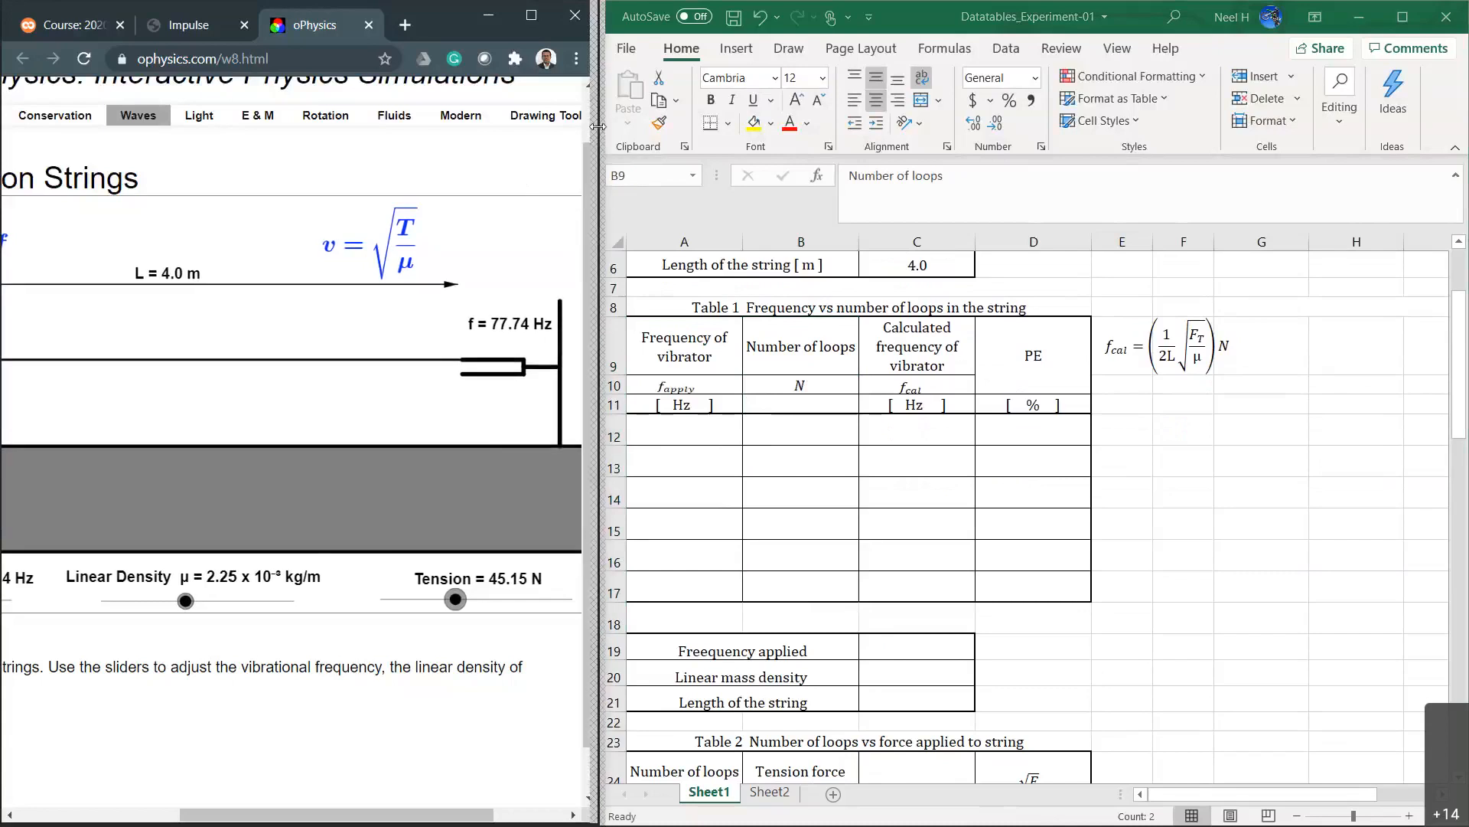
drag(598, 126, 1219, 156)
drag(226, 609, 182, 615)
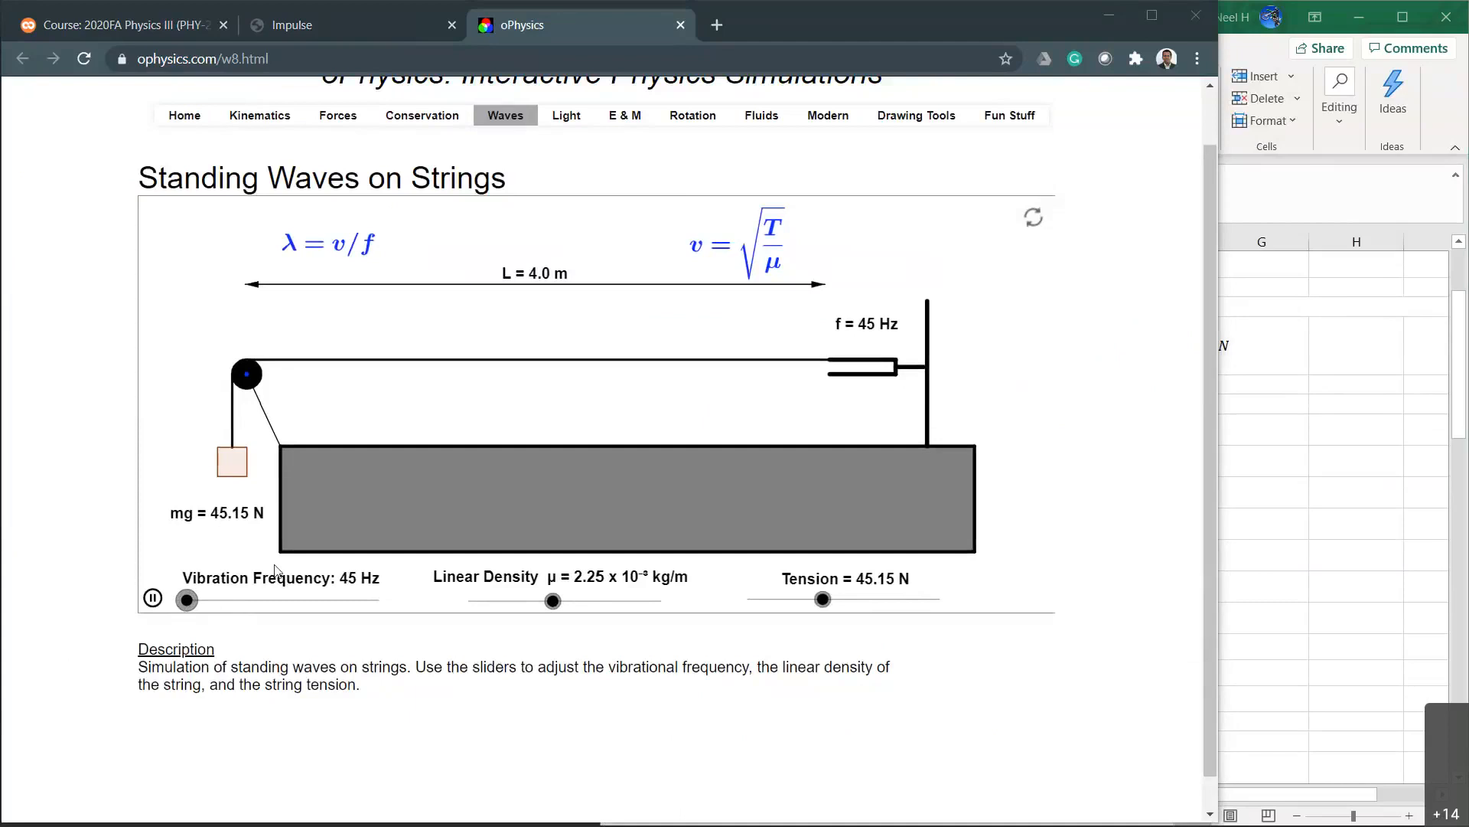
Raise the simulation's vibration frequency from its minimum to about 52.43 Hz.
click(191, 618)
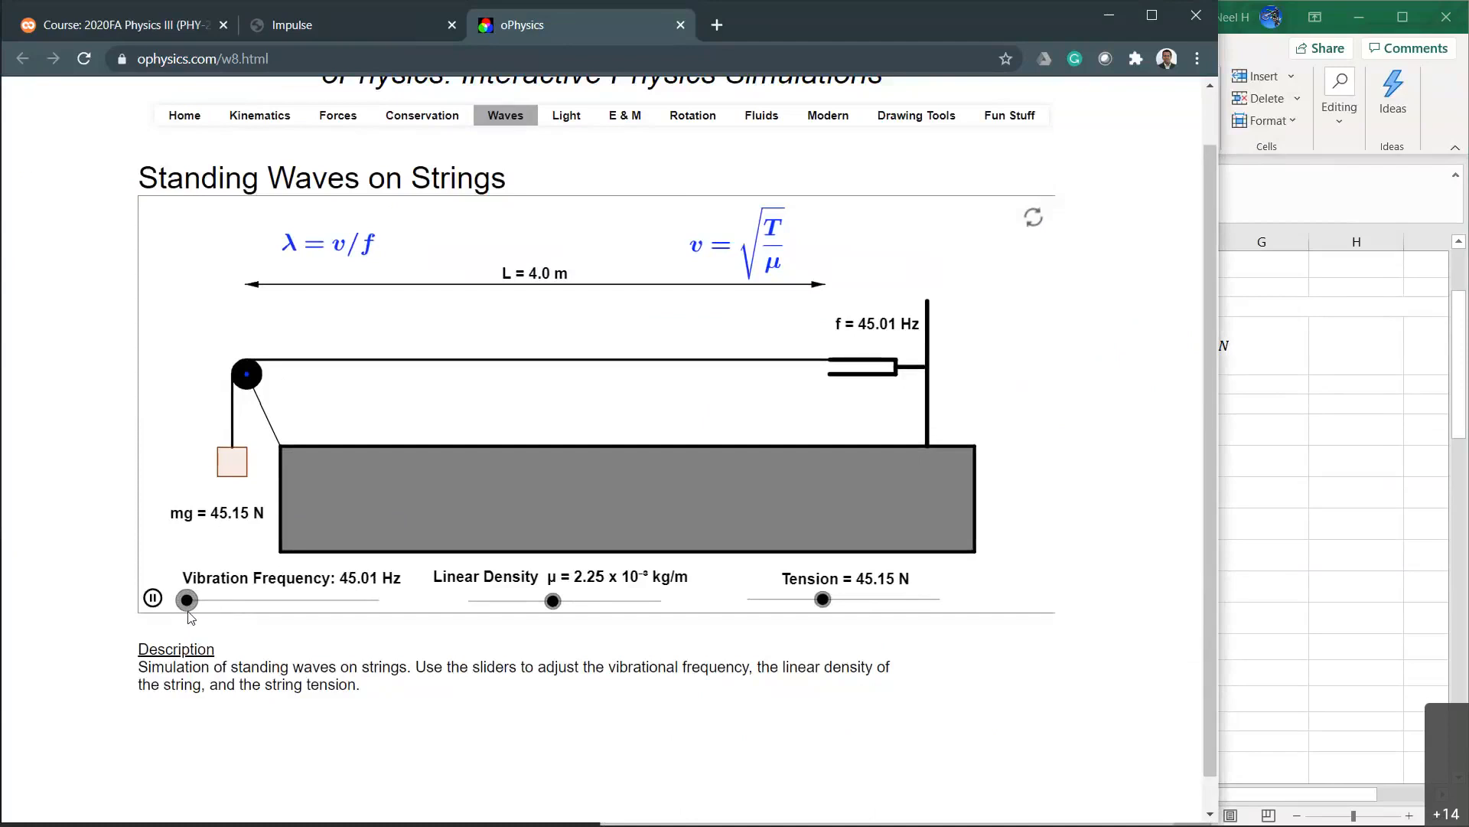
click(187, 616)
click(188, 612)
drag(188, 612, 196, 612)
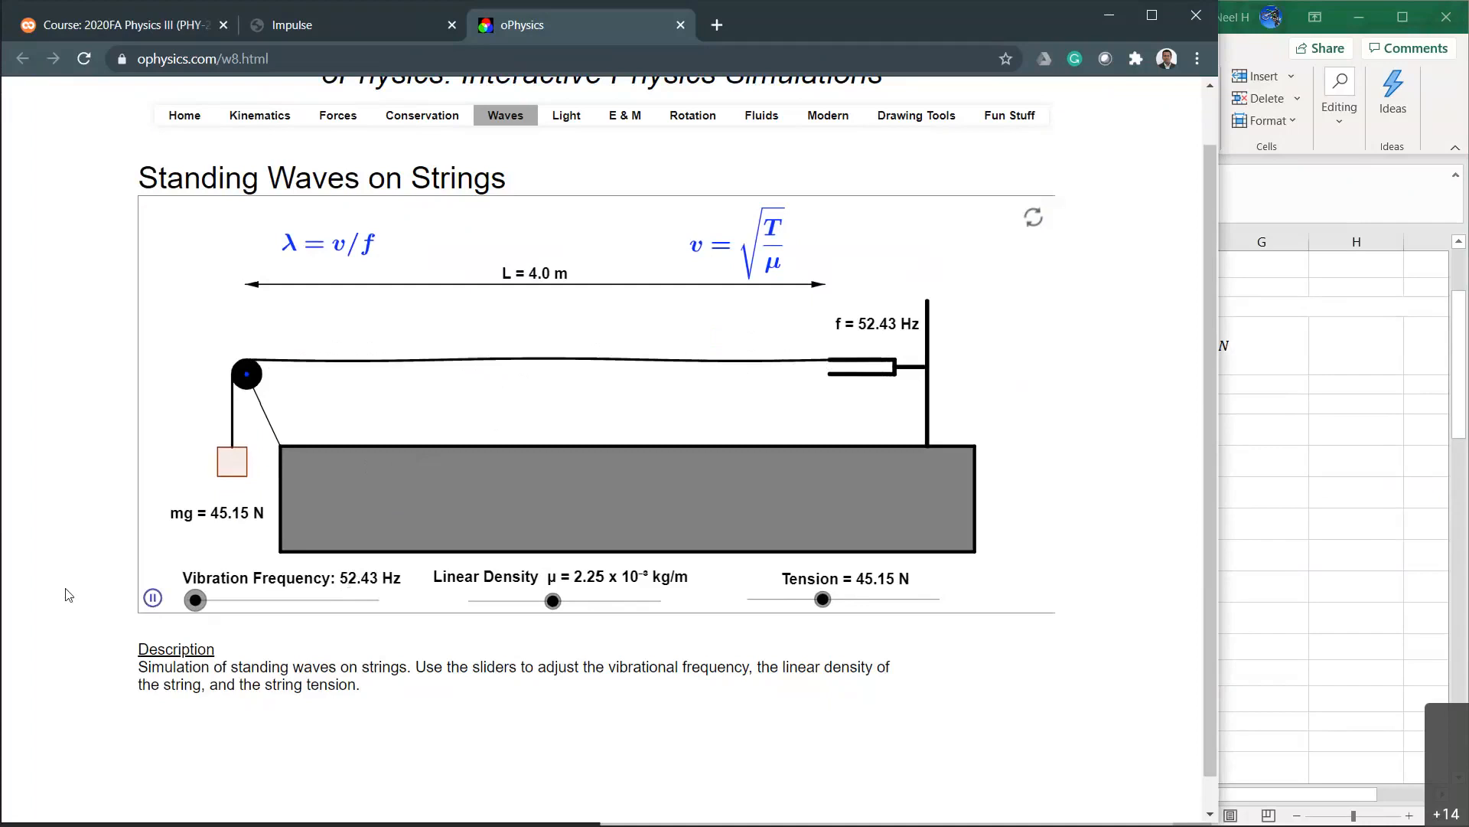
Fine-tune the vibration frequency upward in 0.01 Hz increments to 52.59 Hz, approaching the three-loop resonance.
key(Right)
key(Right)
key(Right)
key(Right)
key(Right)
key(Right)
key(Right)
key(Right)
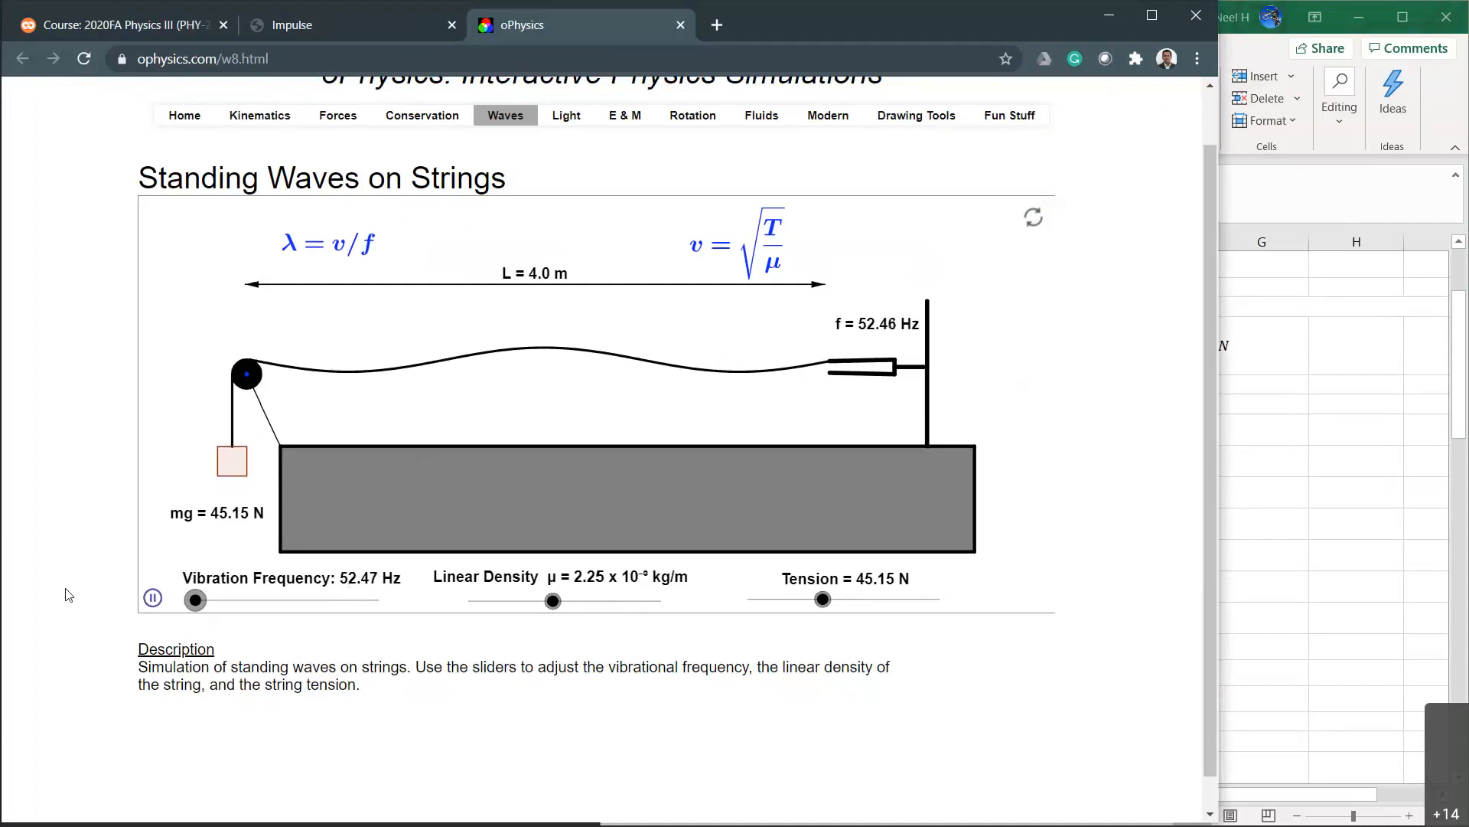
key(Right)
key(Right)
key(Right)
key(Right)
key(Right)
key(Right)
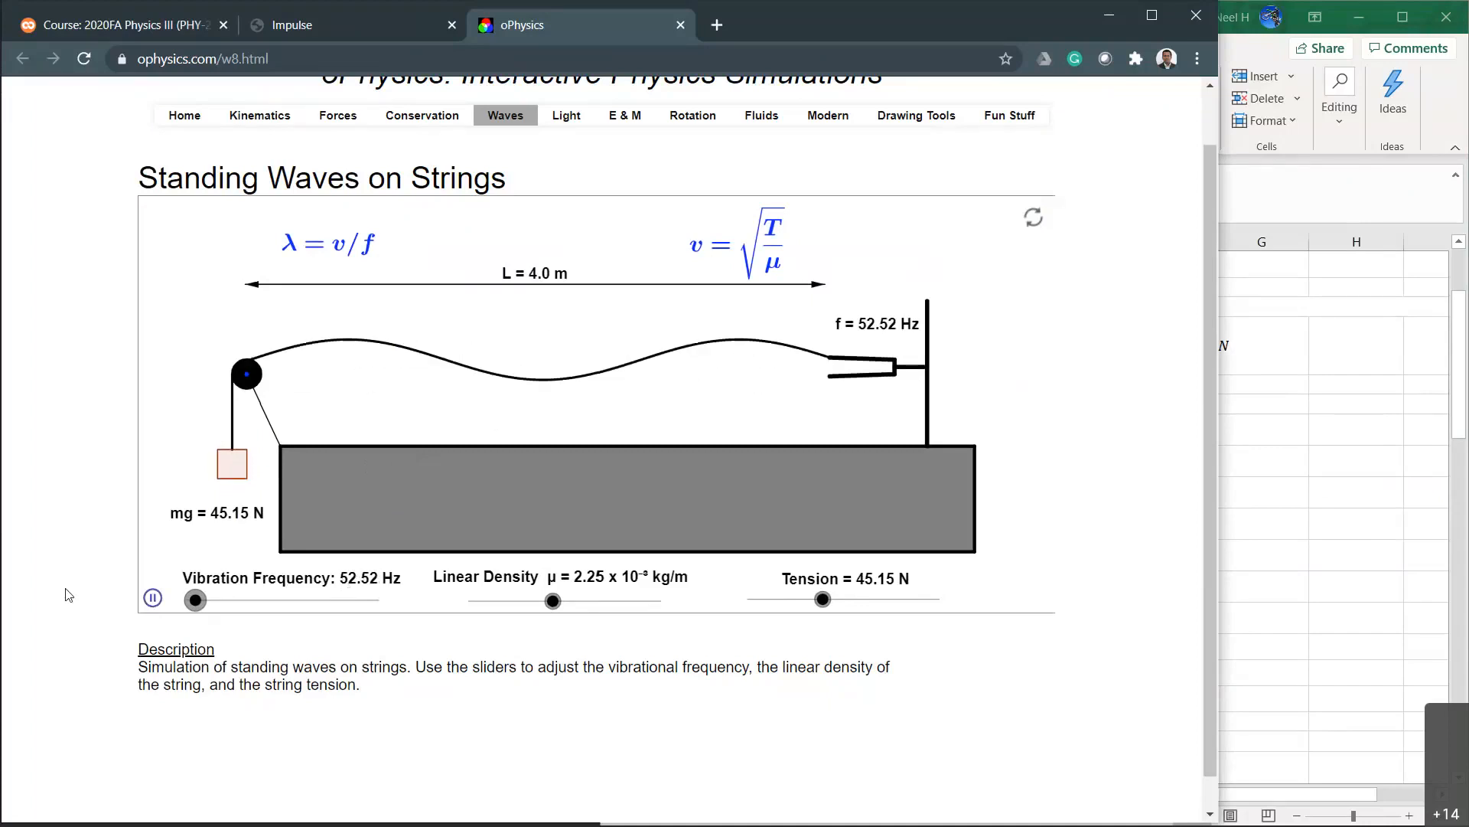
key(Right)
key(Right)
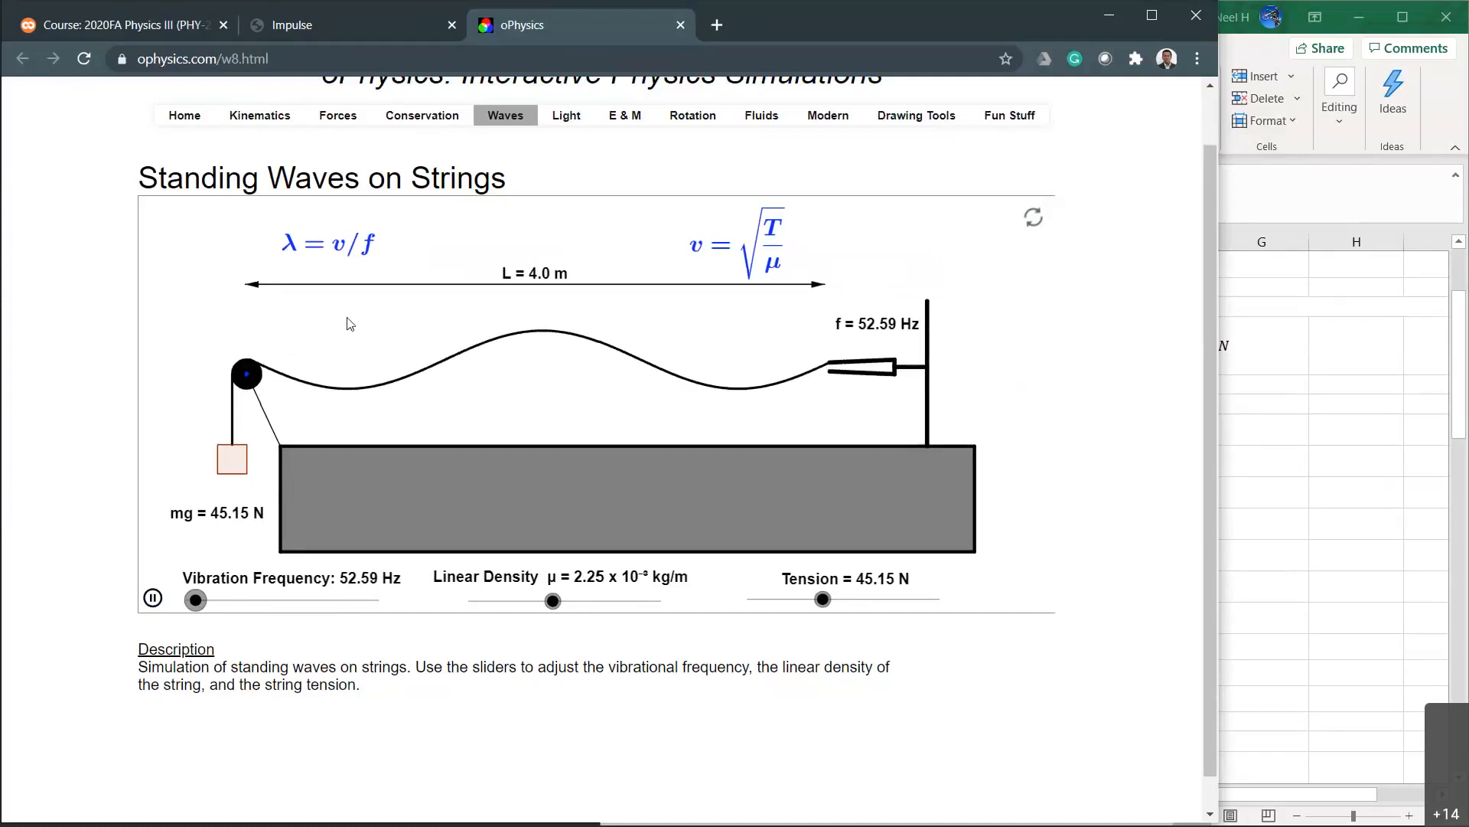
Keep raising the vibration frequency in small increments to 52.88 Hz while watching the three-loop wave's amplitude.
key(Right)
key(Right)
key(Right)
key(Right)
key(Right)
key(Right)
key(Right)
key(Right)
key(Right)
key(Right)
key(Right)
key(Right)
key(Right)
key(Right)
key(Right)
key(Right)
key(Right)
key(Right)
key(Right)
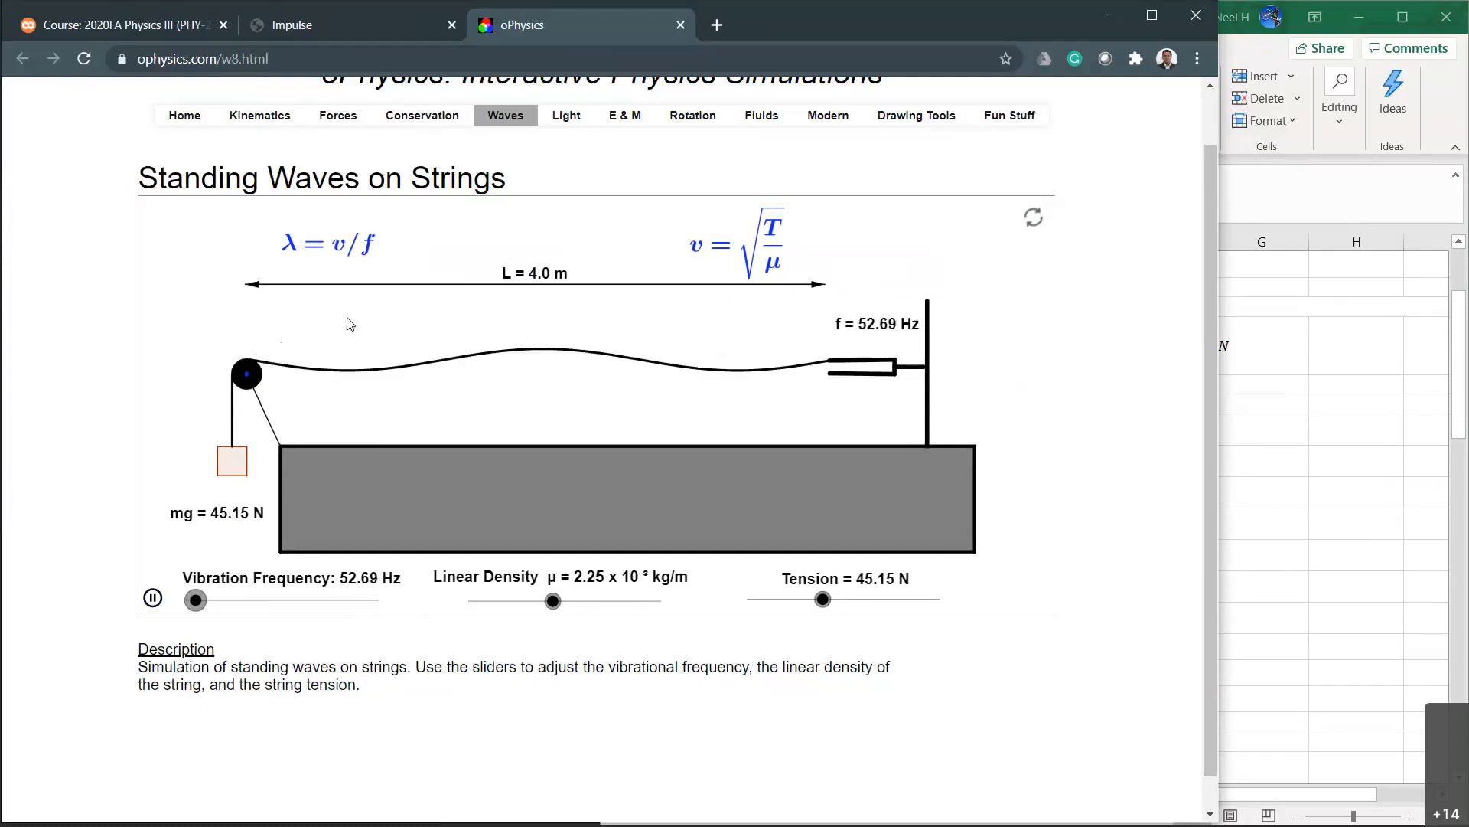
key(Right)
key(Right)
key(Right)
key(Right)
key(Right)
key(Right)
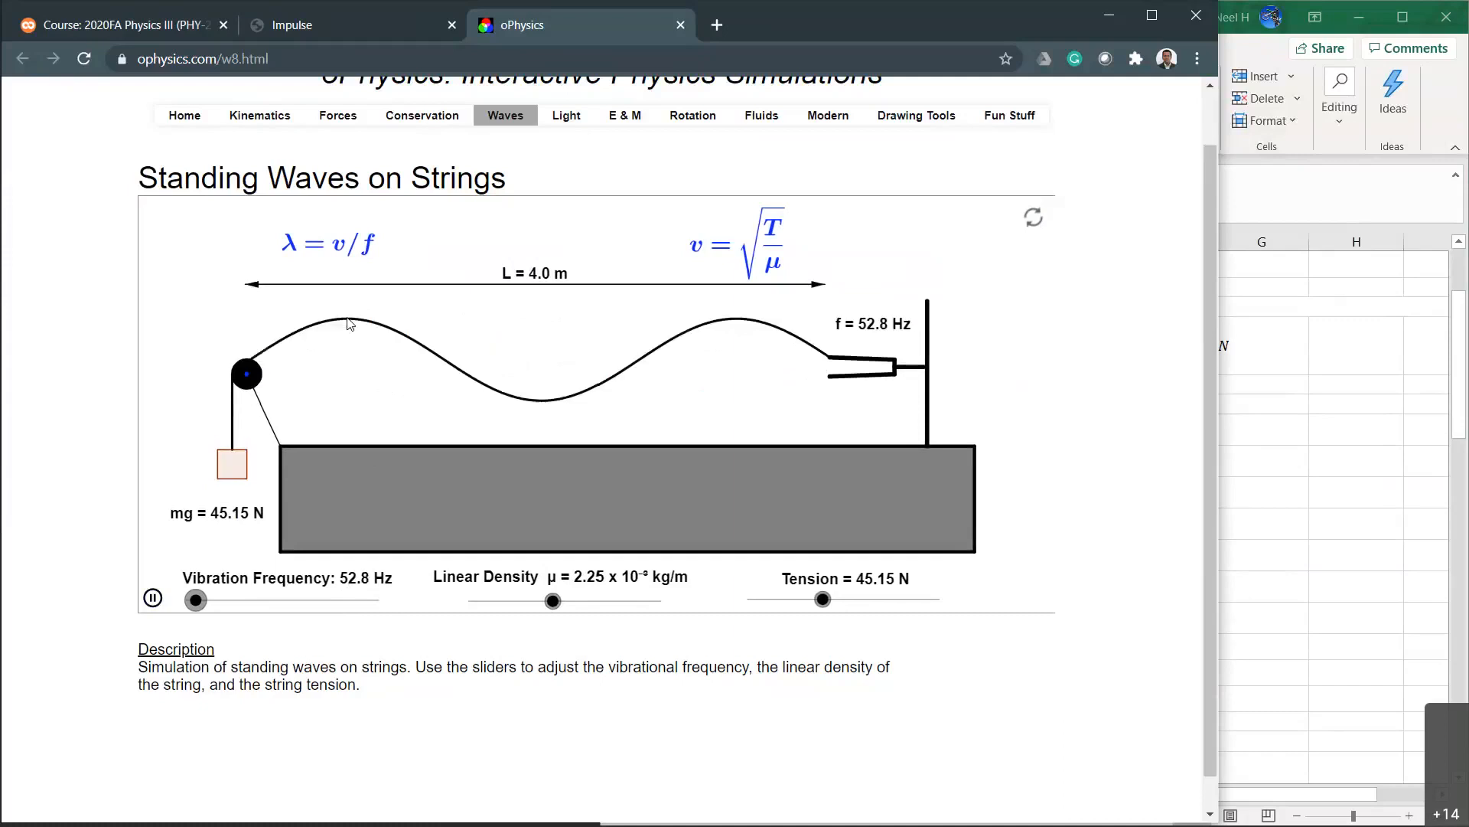
key(Right)
key(Right)
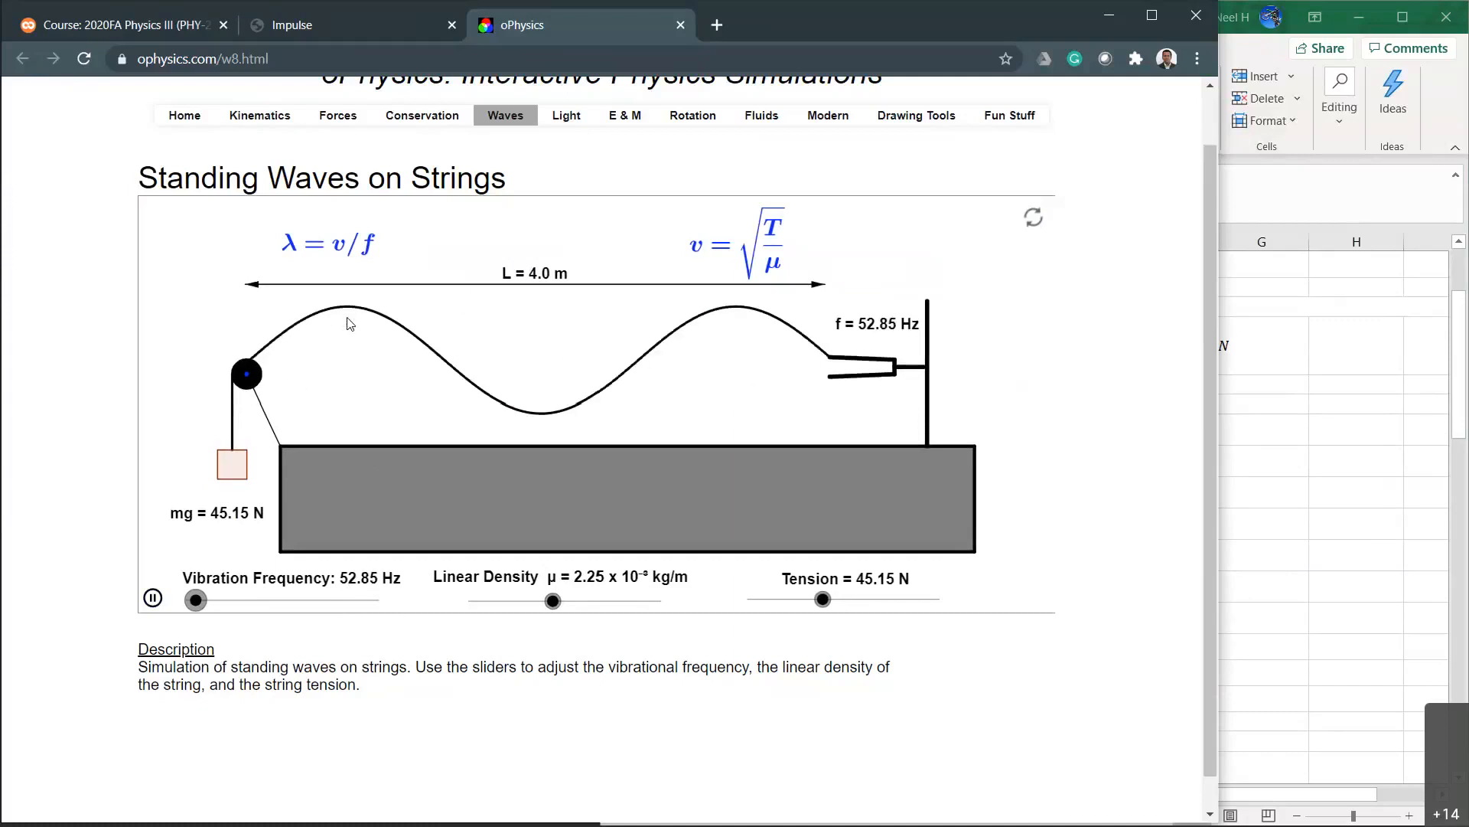
key(Right)
key(Right)
key(Right)
key(Right)
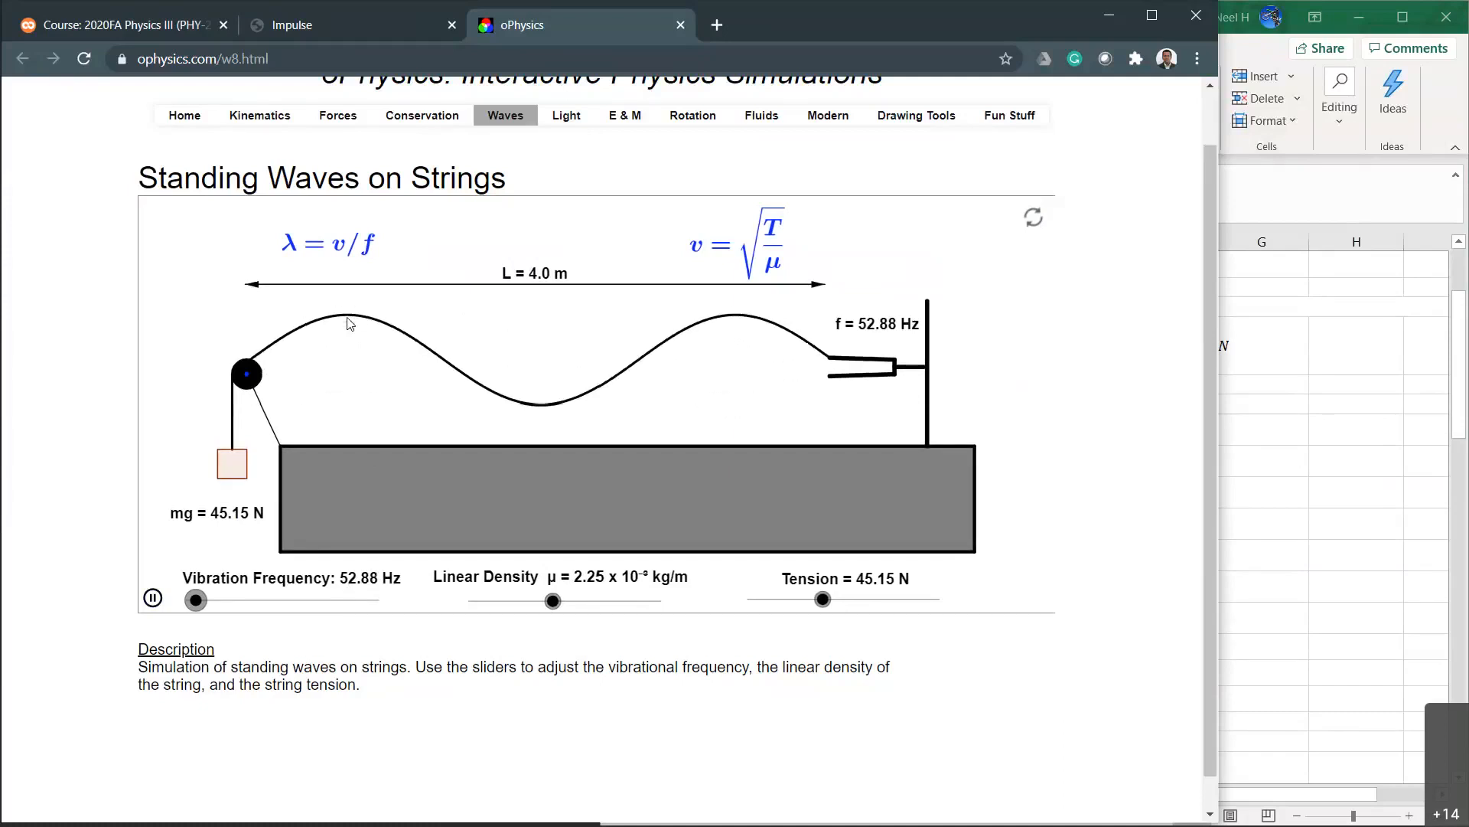
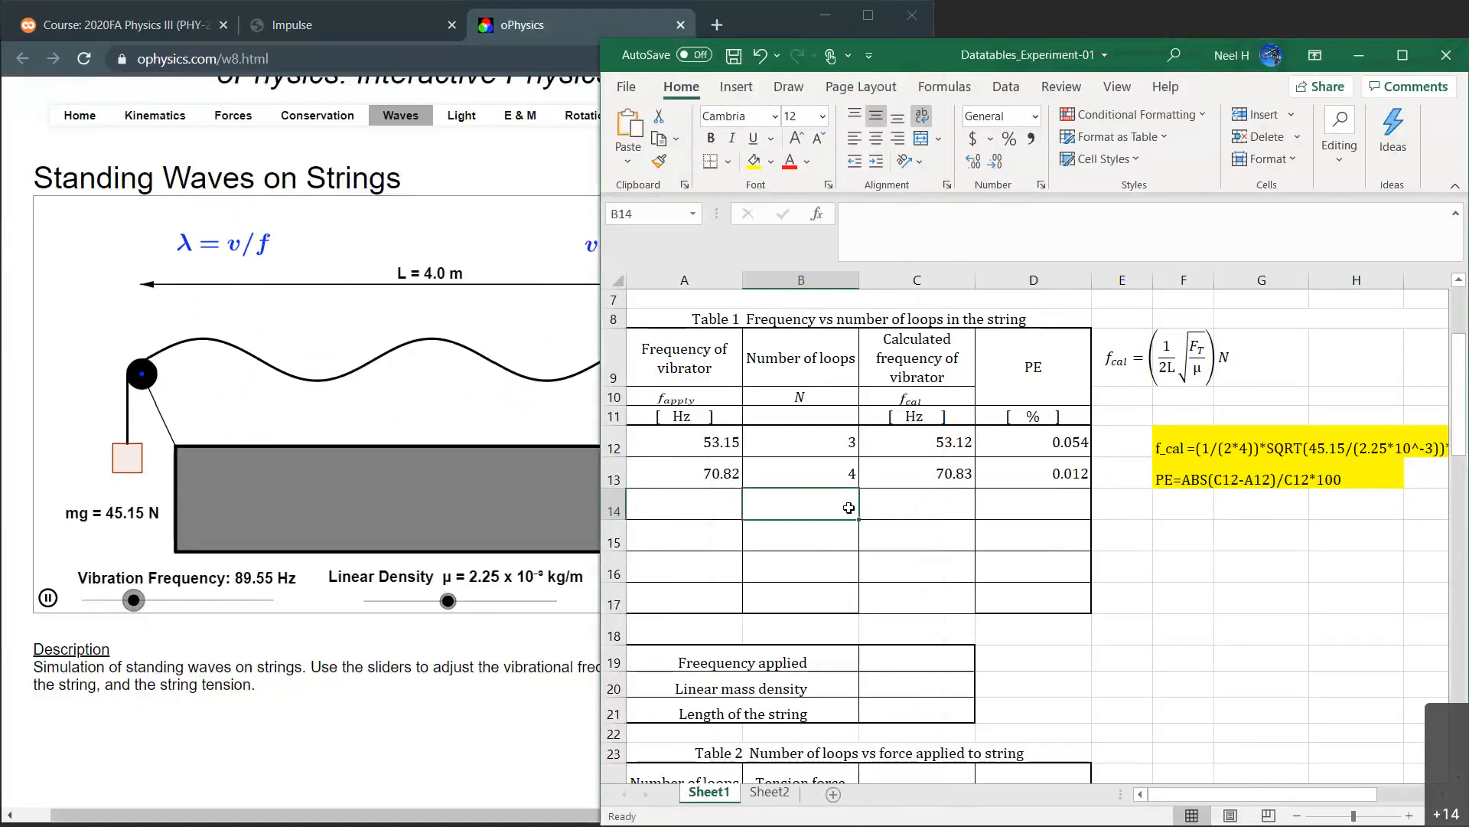
Enter 5 as the number of loops in B14 of Table 1 and select the applied-frequency cell A14.
key(Return)
key(Left)
key(Up)
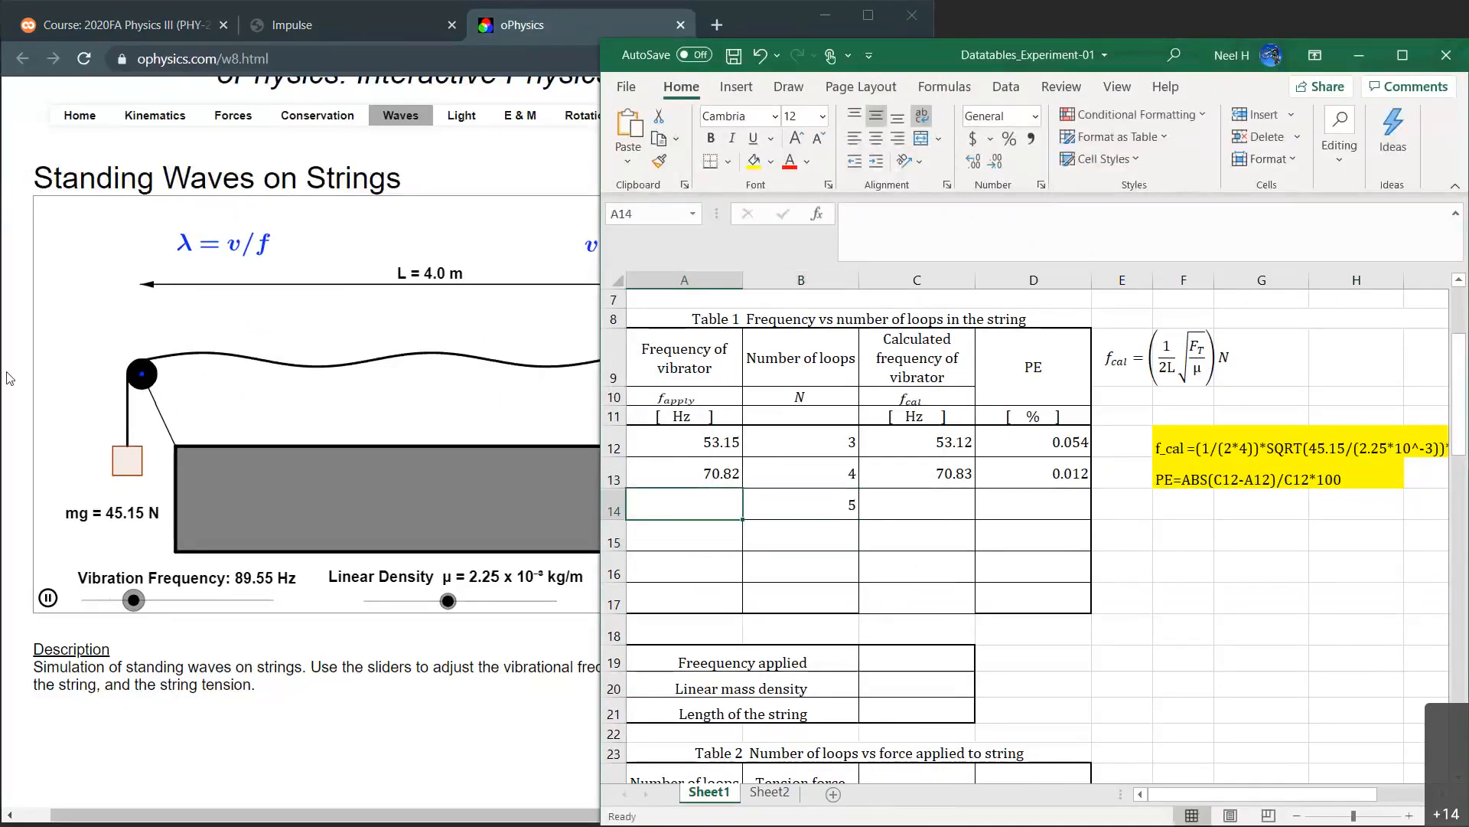
Switch to the simulation in the browser and raise the vibration frequency to 90.04 Hz in small increments.
click(105, 403)
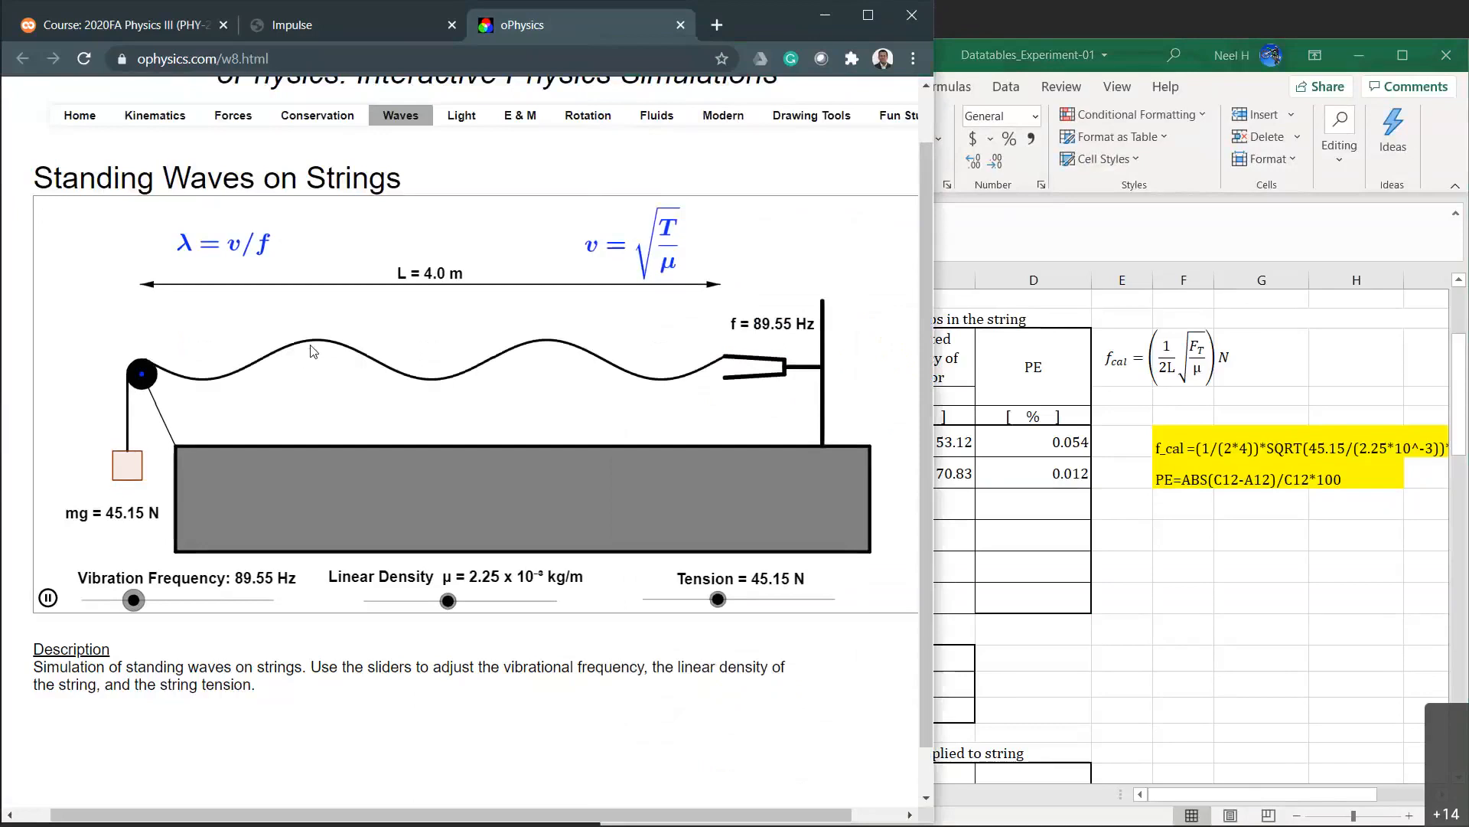
key(Left)
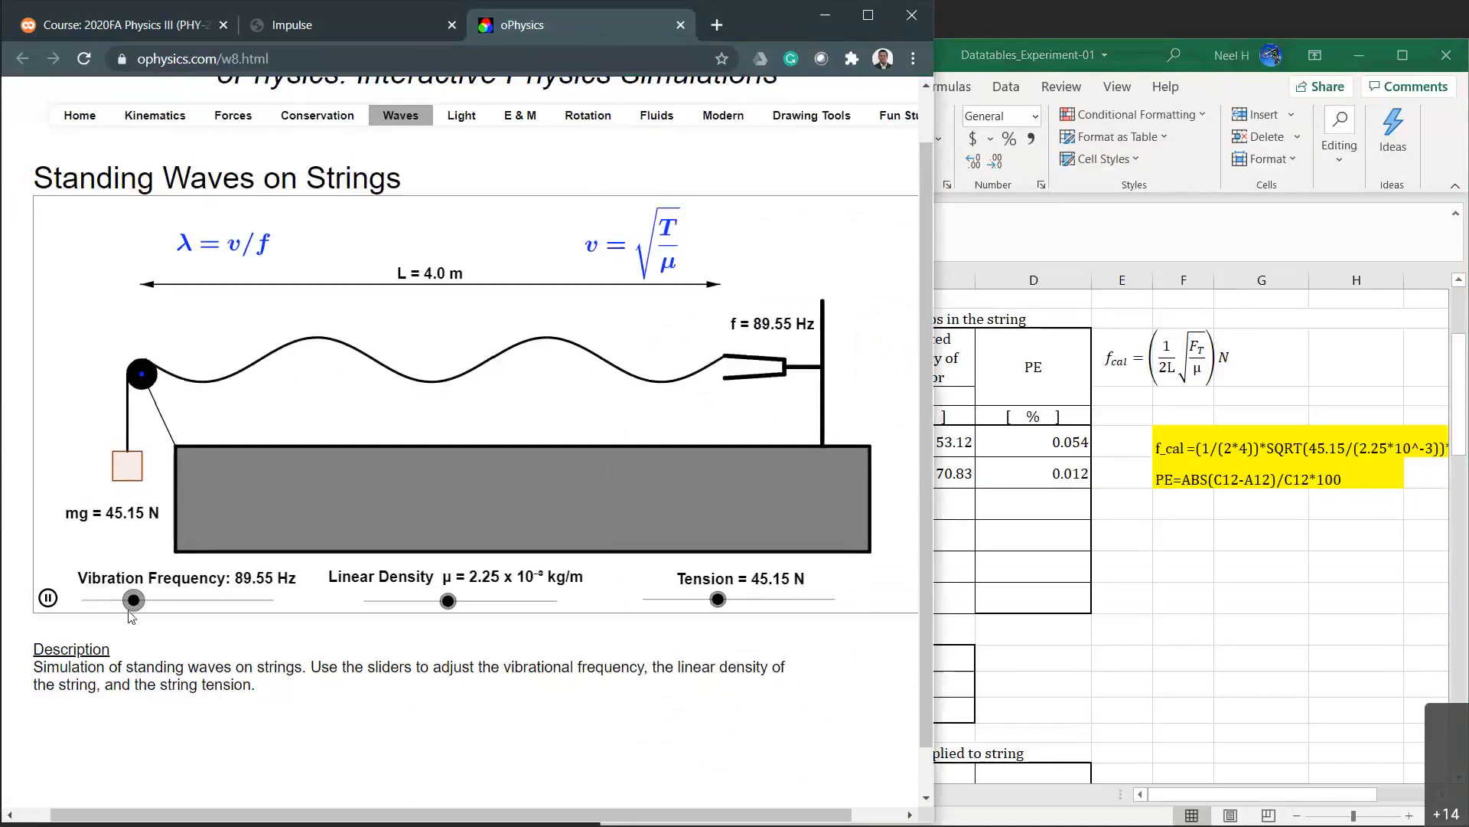
key(Right)
key(Right)
key(Right)
key(Right)
key(Right)
key(Right)
key(Right)
key(Right)
key(Right)
key(Right)
key(Right)
key(Right)
key(Right)
key(Right)
key(Right)
key(Right)
key(Right)
key(Right)
key(Right)
key(Right)
key(Right)
key(Right)
key(Right)
key(Right)
key(Right)
key(Right)
key(Right)
key(Right)
key(Right)
key(Right)
key(Right)
key(Right)
key(Right)
key(Right)
key(Right)
key(Right)
key(Right)
key(Right)
key(Right)
key(Right)
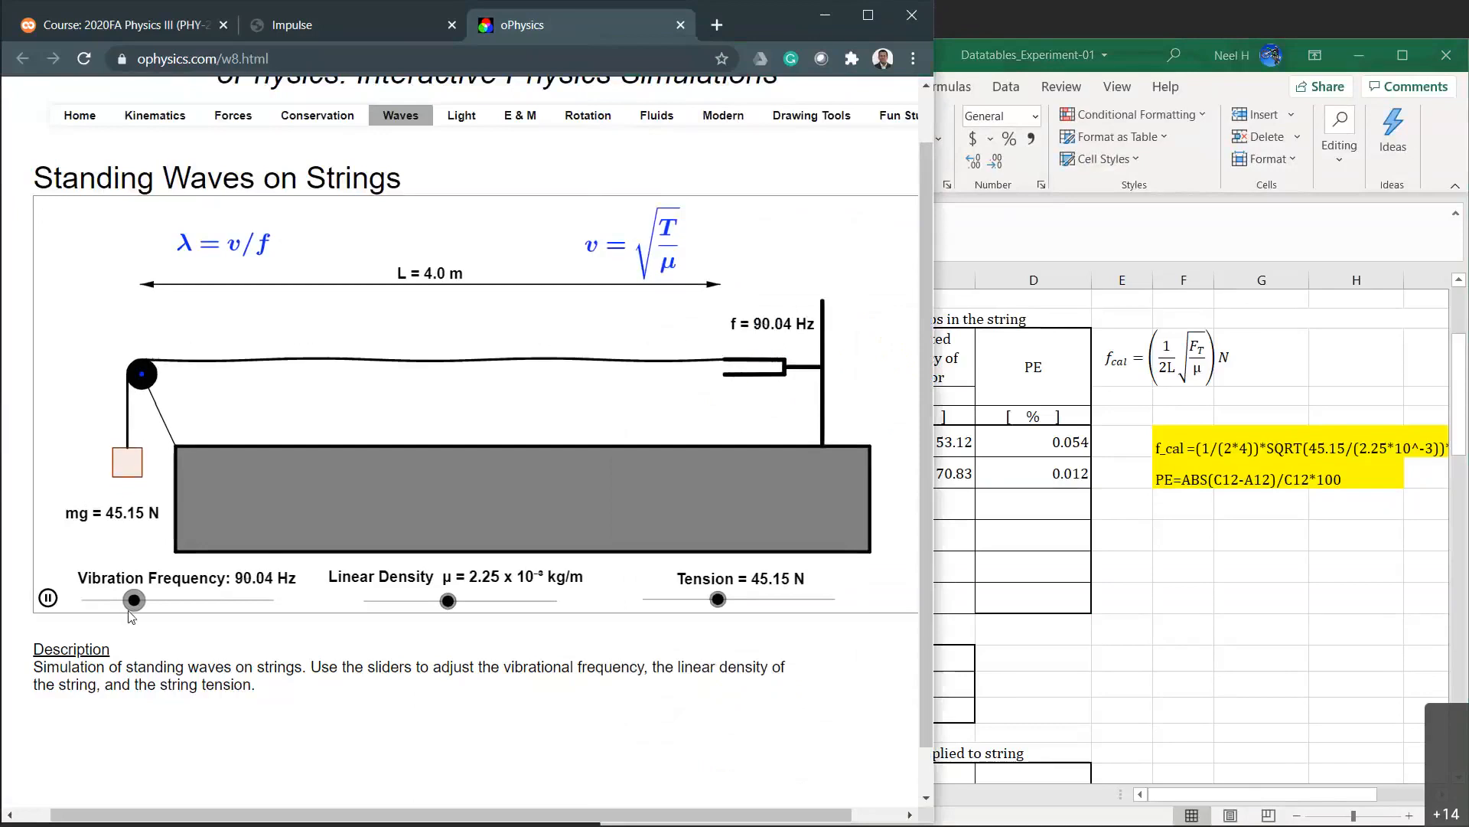
Lower the vibration frequency in small increments to 88.6 Hz to reach the five-loop resonance.
key(Left)
key(Left)
key(Left)
key(Left)
key(Left)
key(Left)
key(Left)
key(Left)
key(Left)
key(Left)
key(Left)
key(Left)
key(Left)
key(Left)
key(Left)
key(Left)
key(Left)
key(Left)
key(Left)
key(Left)
key(Left)
key(Left)
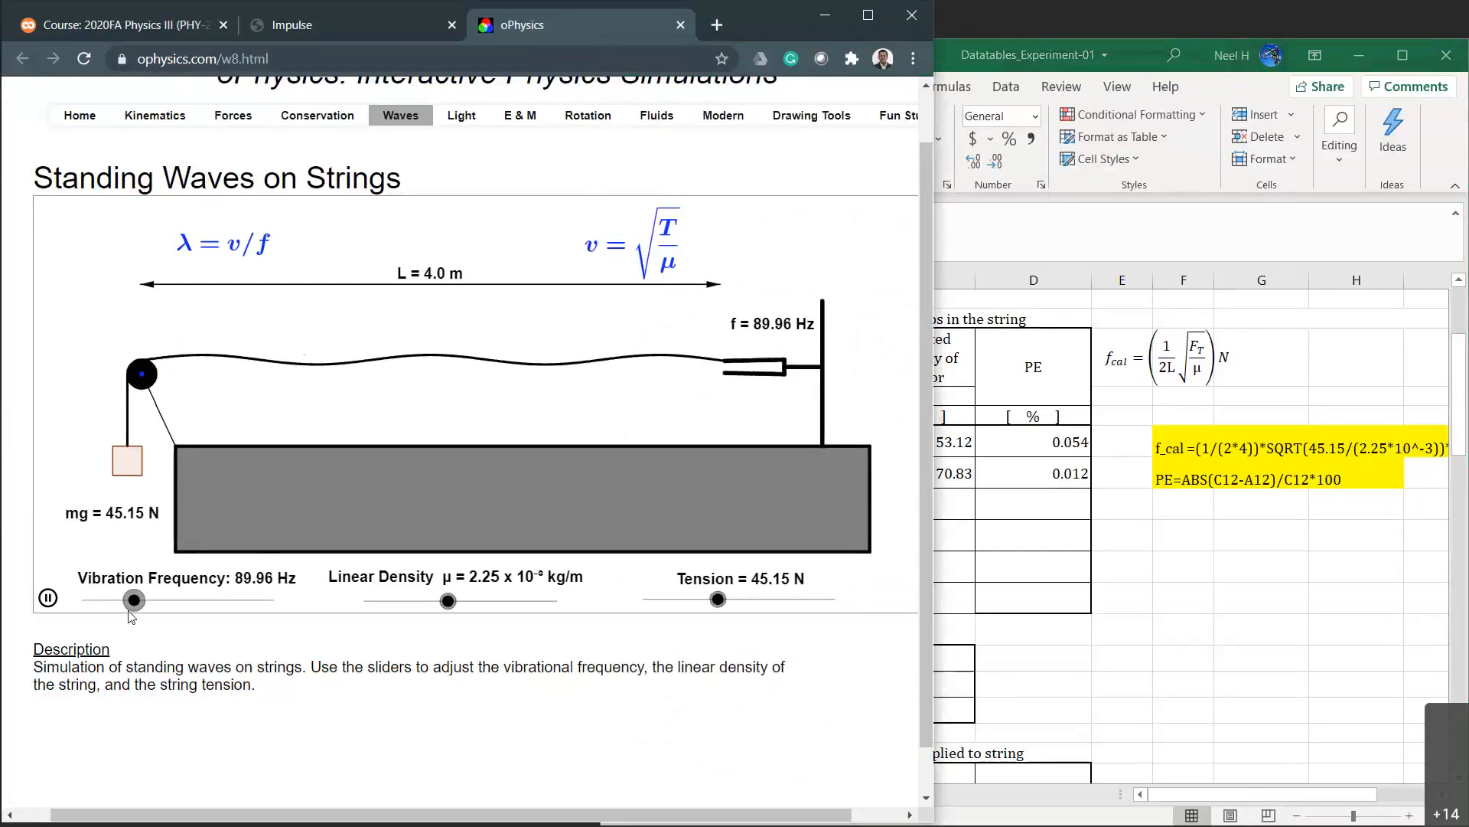
key(Left)
key(Left)
key(Left)
key(Left)
key(Left)
key(Left)
key(Left)
key(Left)
key(Left)
key(Left)
key(Left)
key(Left)
key(Left)
key(Left)
key(Left)
key(Left)
key(Left)
key(Left)
key(Left)
key(Left)
key(Left)
key(Left)
key(Left)
key(Left)
key(Left)
key(Left)
key(Left)
key(Left)
key(Left)
key(Left)
key(Left)
key(Left)
key(Left)
key(Left)
key(Left)
key(Left)
key(Left)
key(Left)
key(Left)
key(Left)
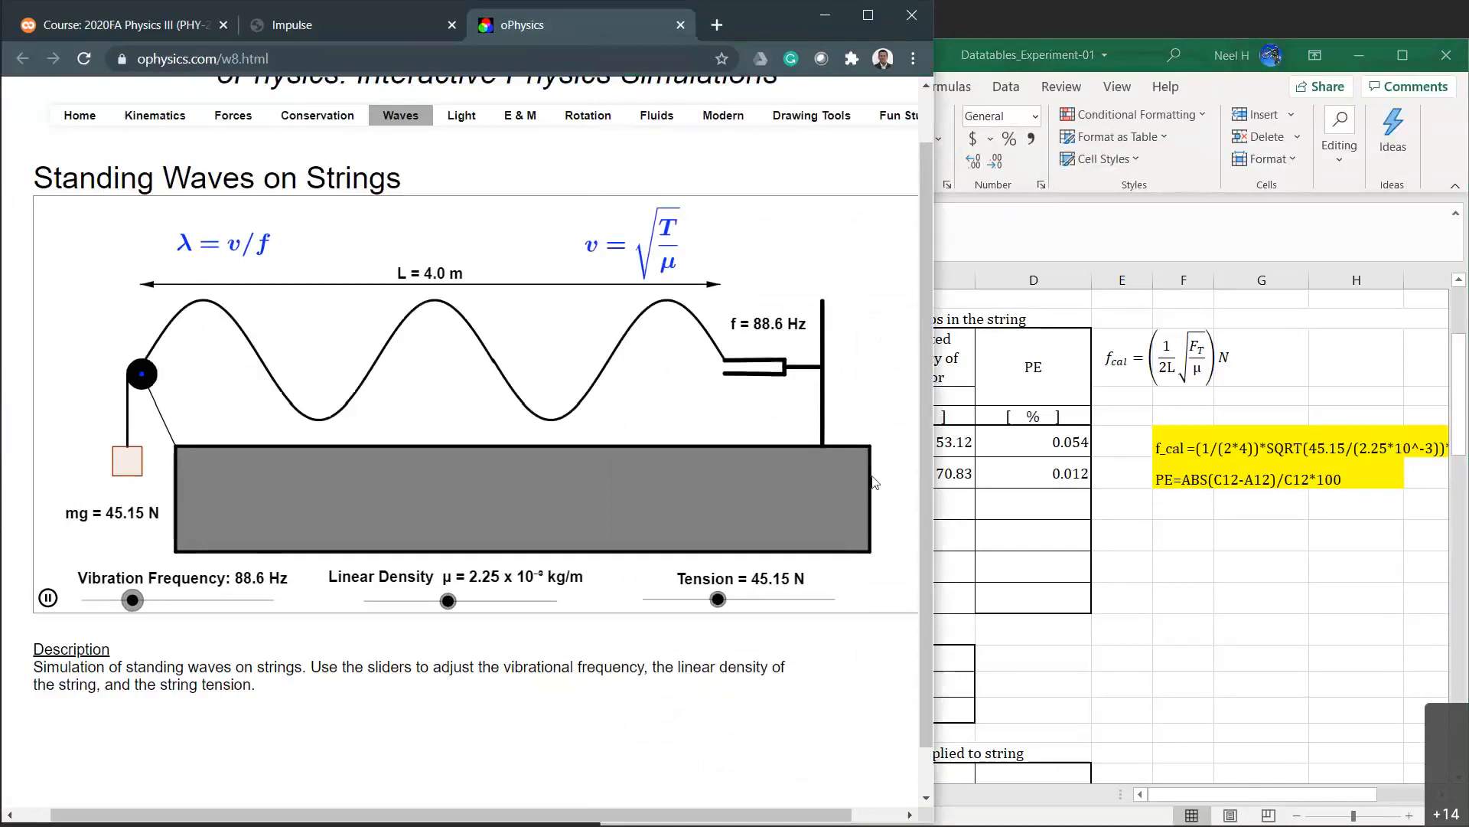
Switch to the Excel workbook and enter 88.6 Hz as the applied frequency in A14 of Table 1.
click(1039, 535)
click(954, 506)
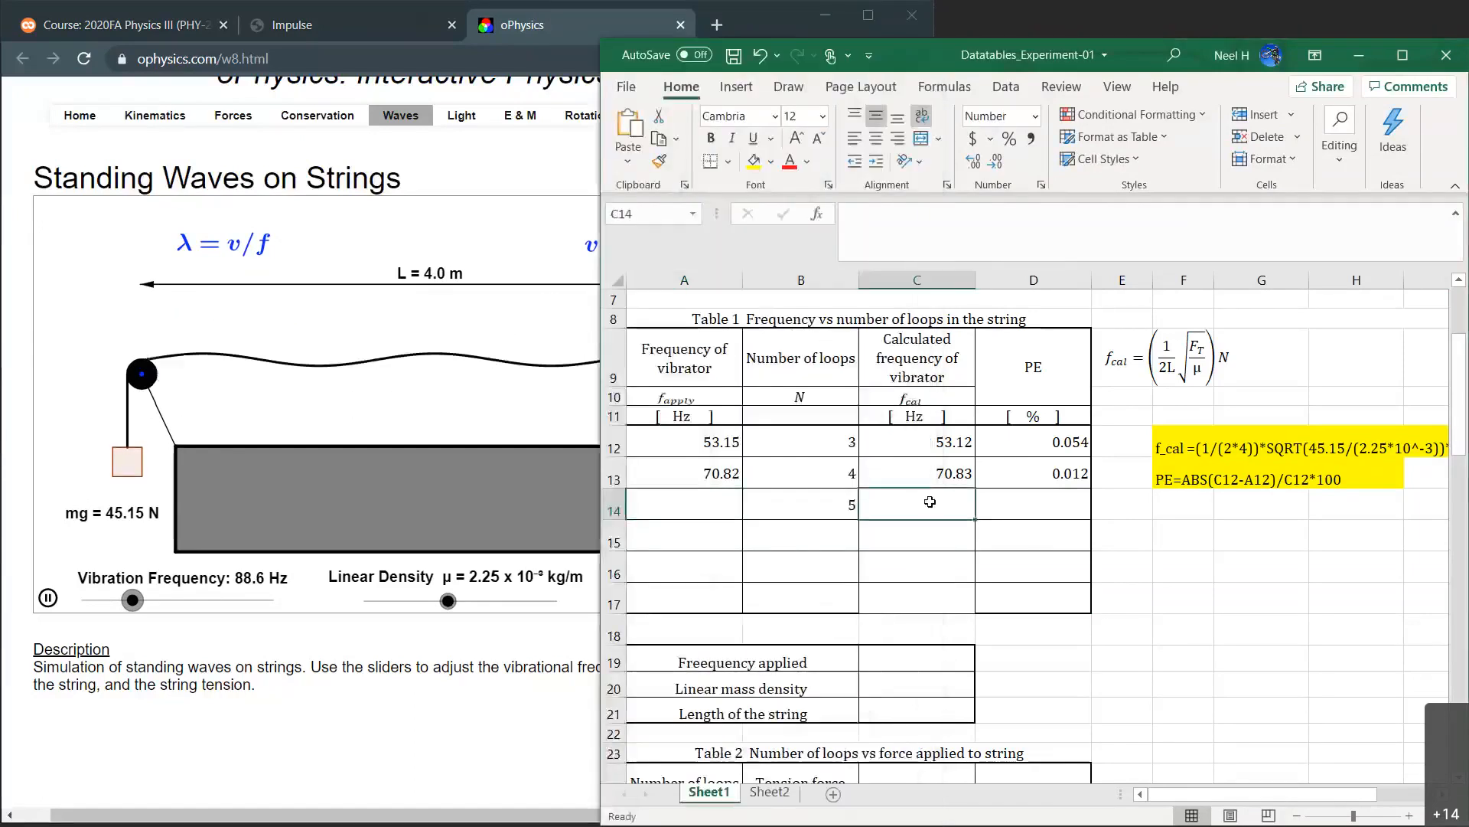
click(716, 510)
text(88.6)
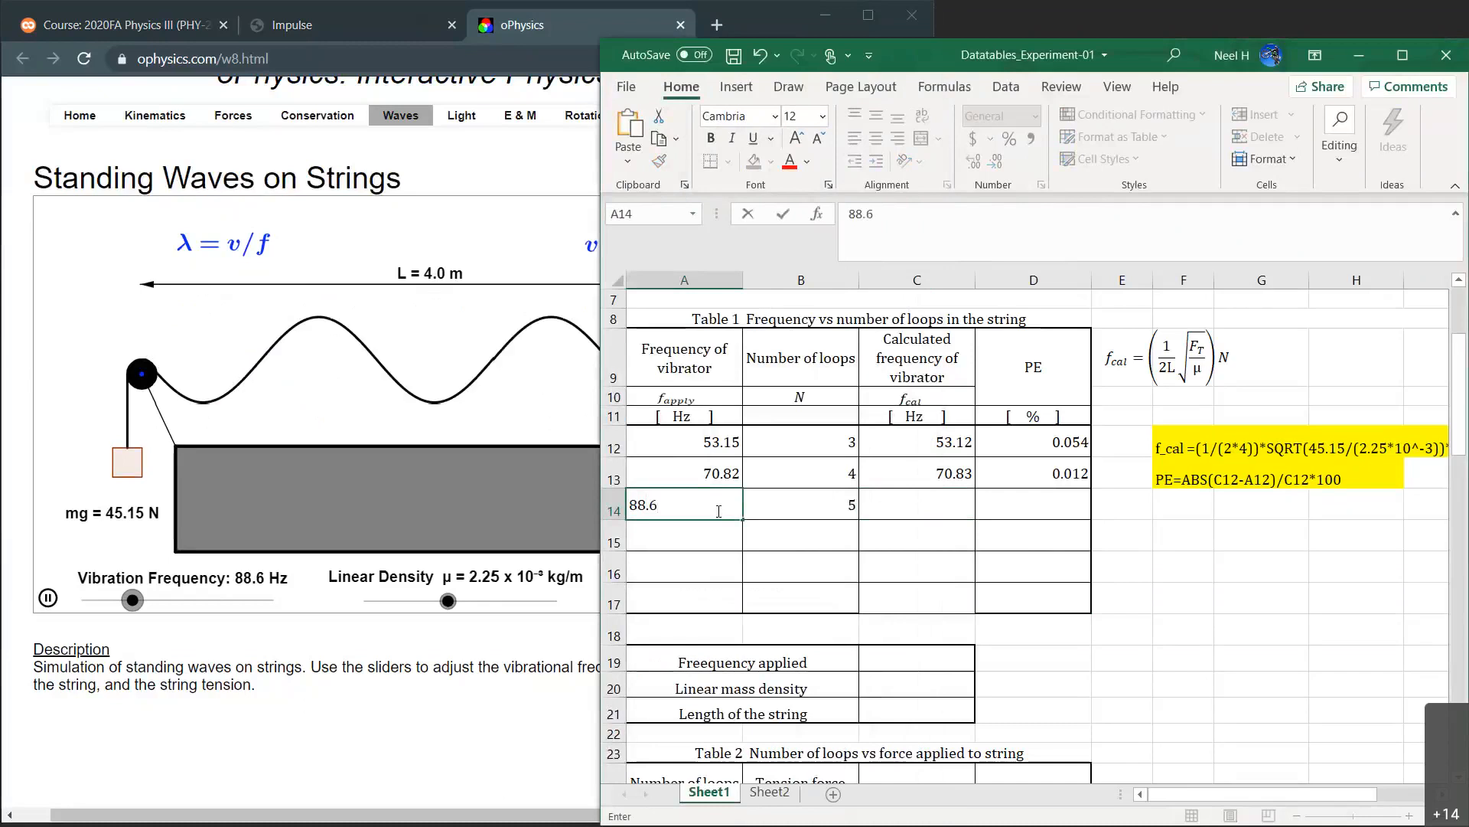
Fill the calculated-frequency and PE formulas from C13 and D13 down into row 14 of Table 1.
click(941, 474)
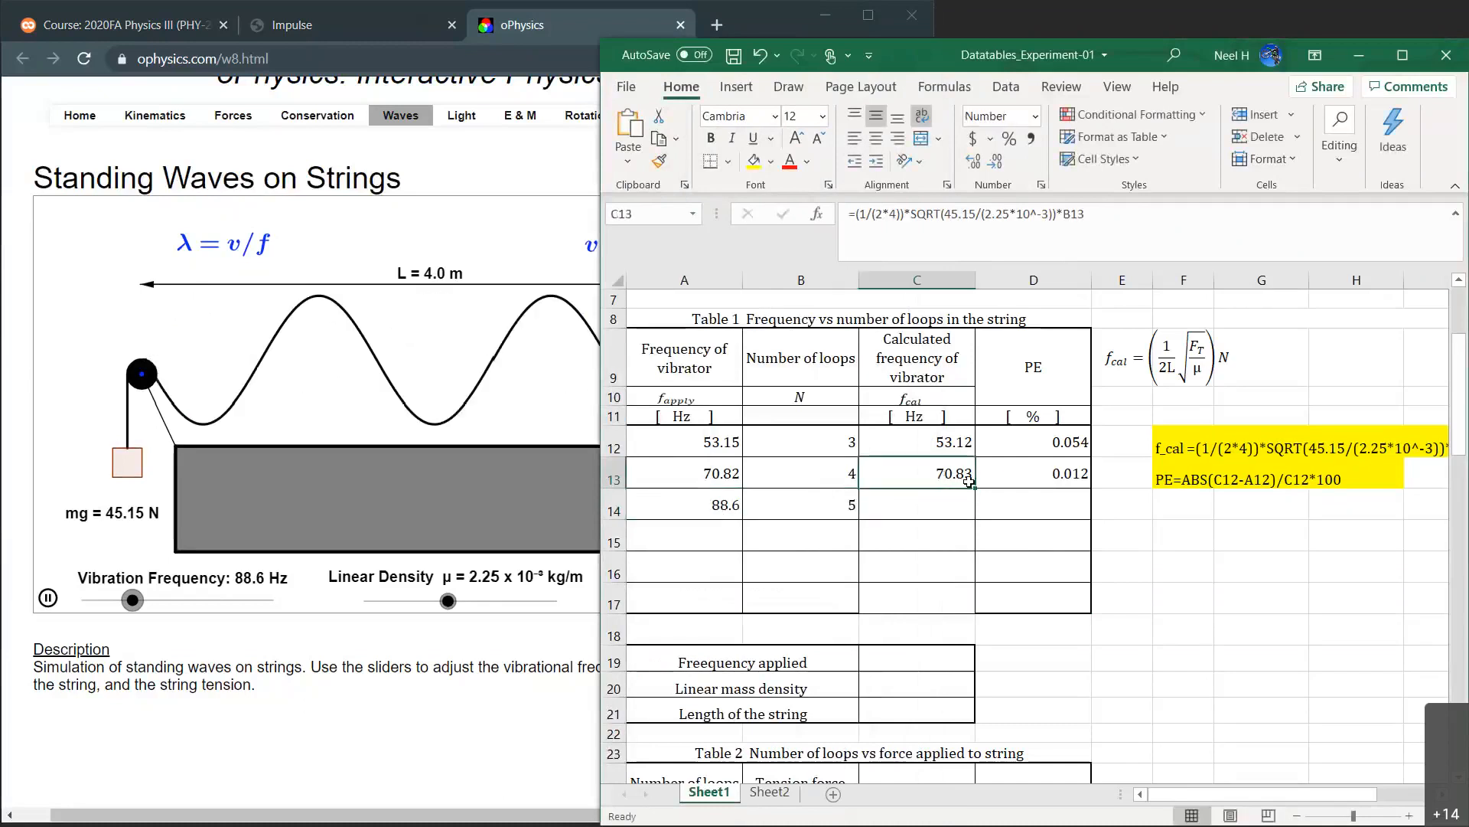
drag(975, 491, 972, 521)
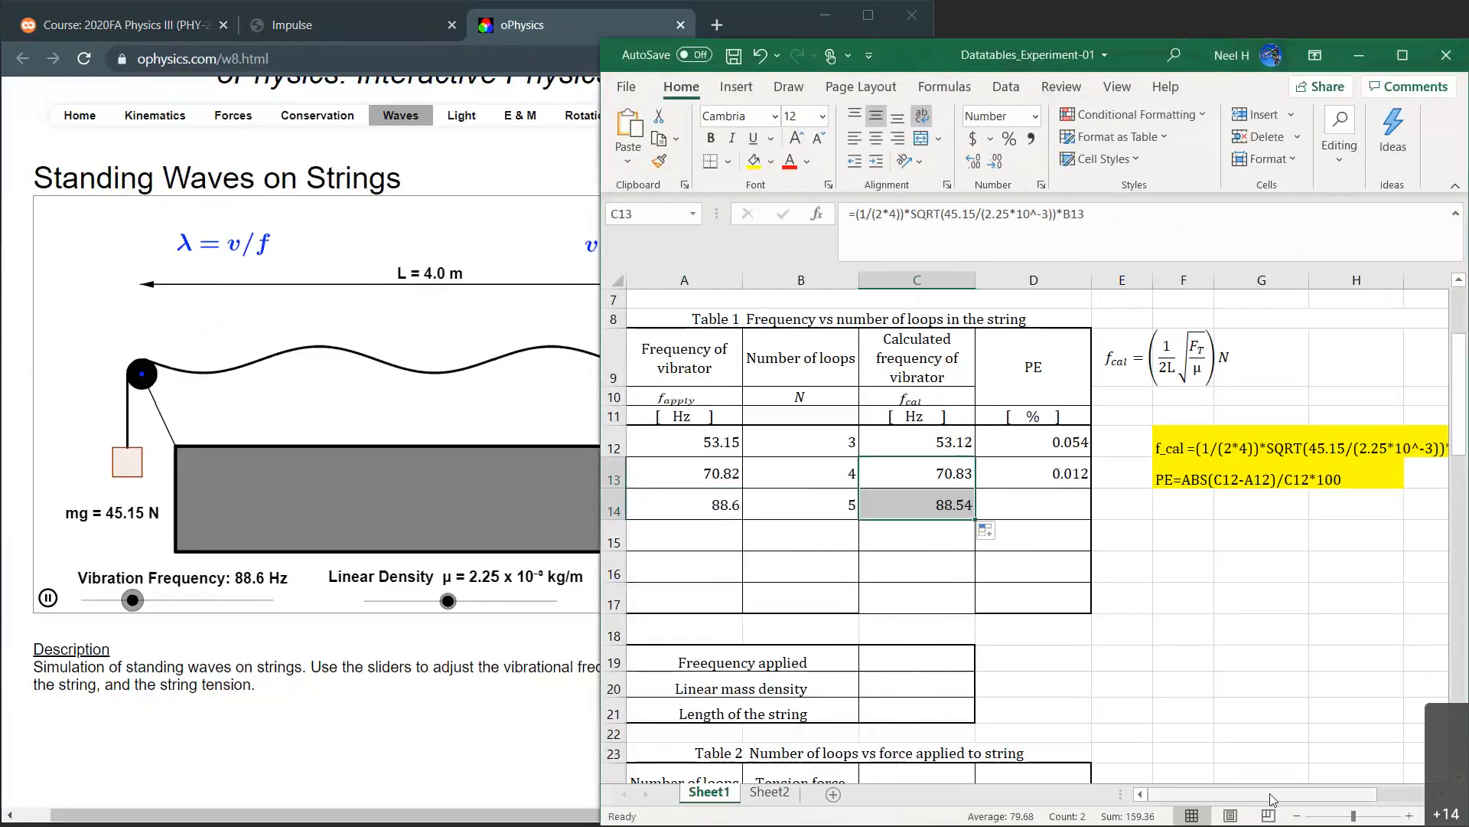
click(1297, 815)
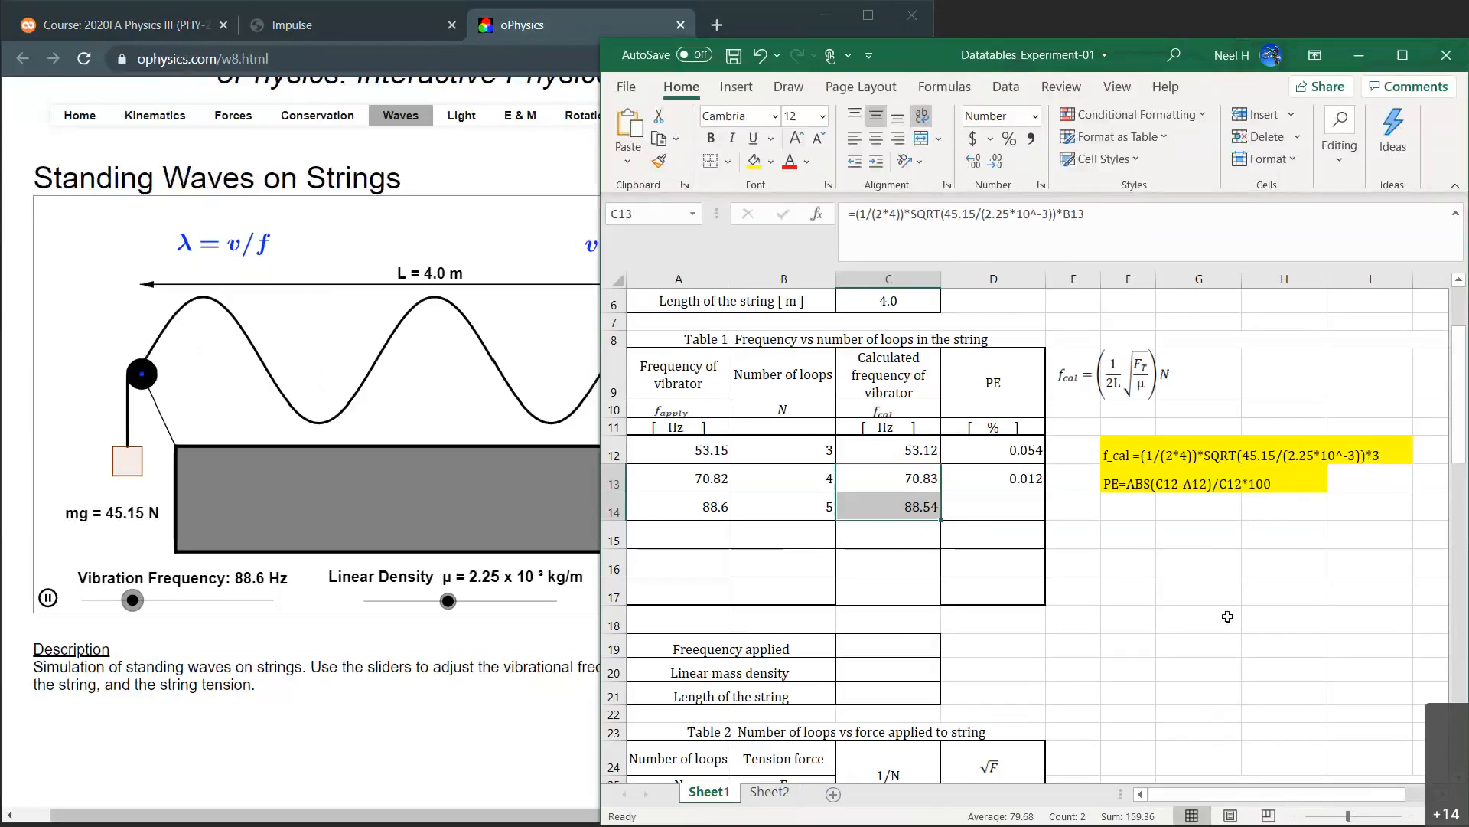
click(1019, 479)
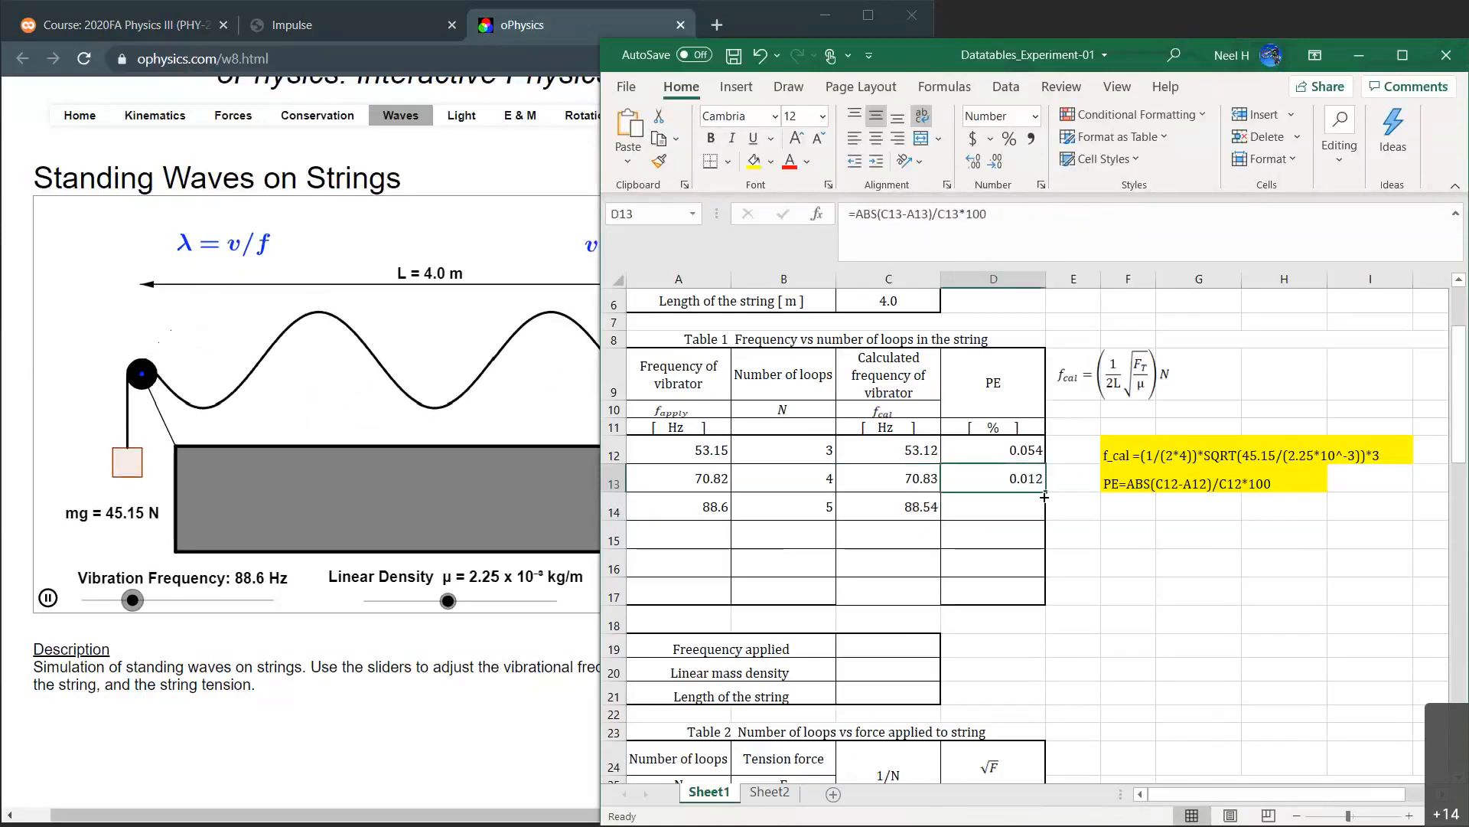
drag(1045, 497, 1045, 514)
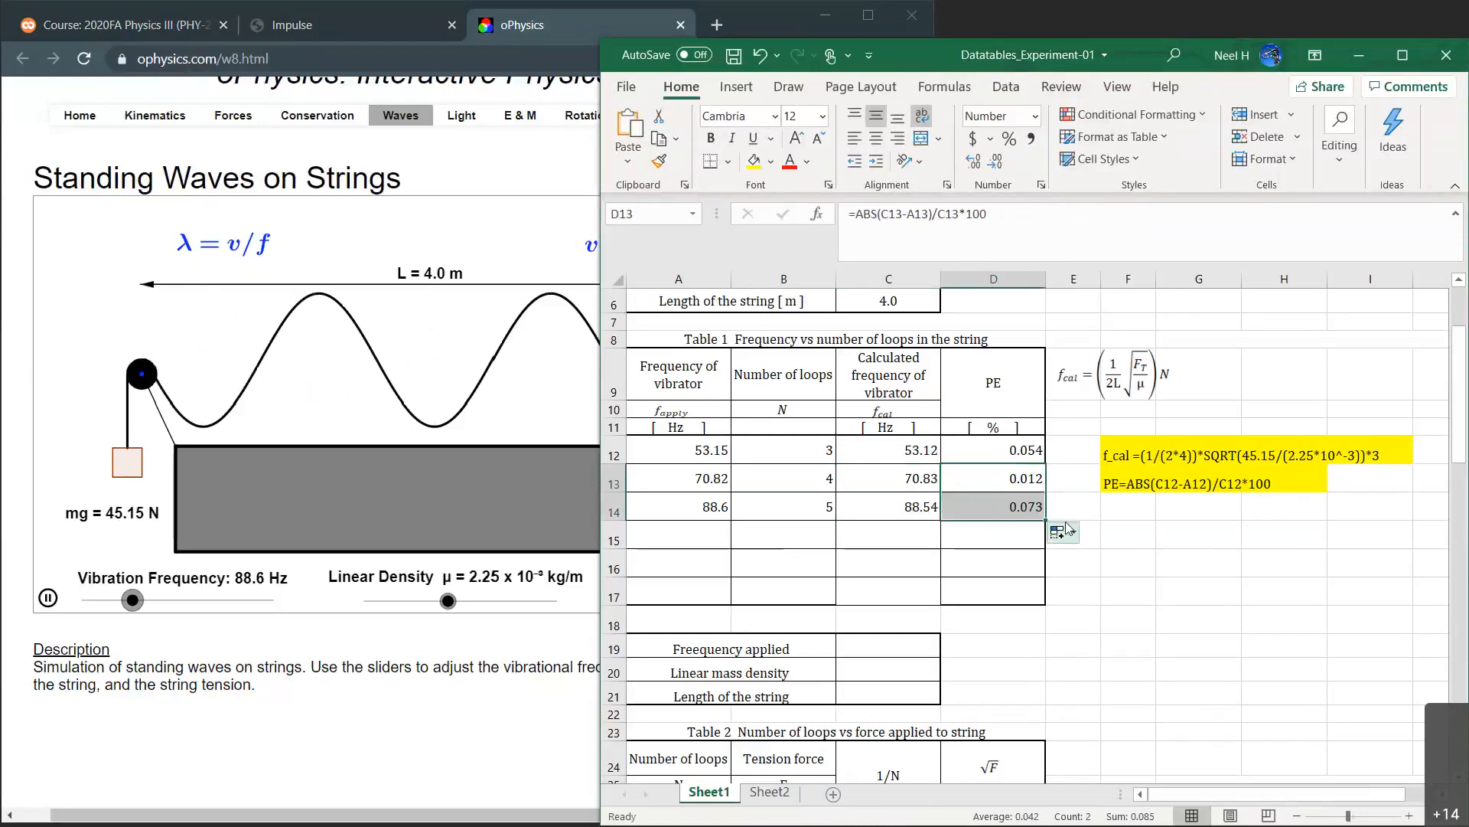
click(1091, 500)
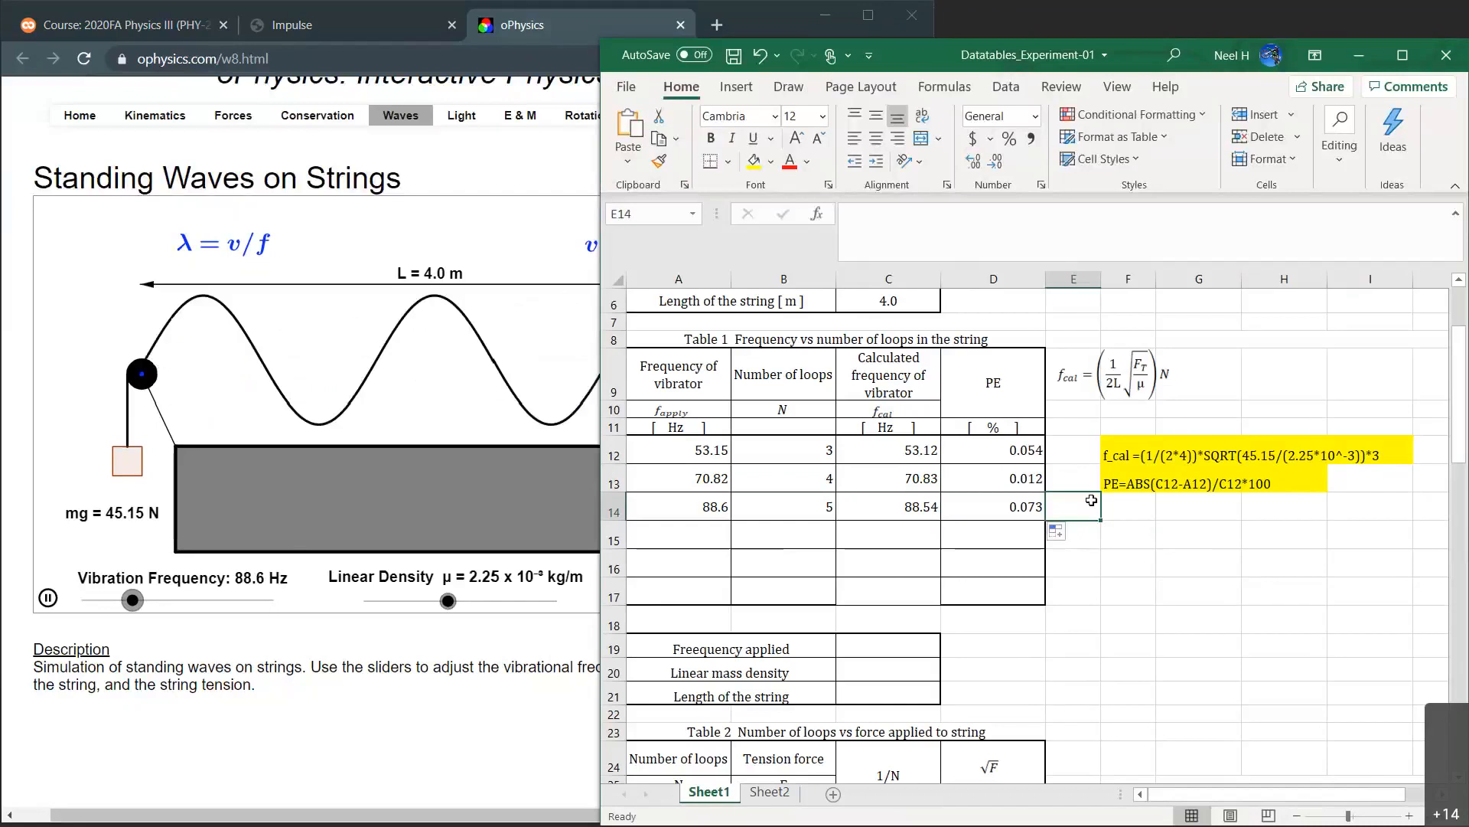
click(695, 504)
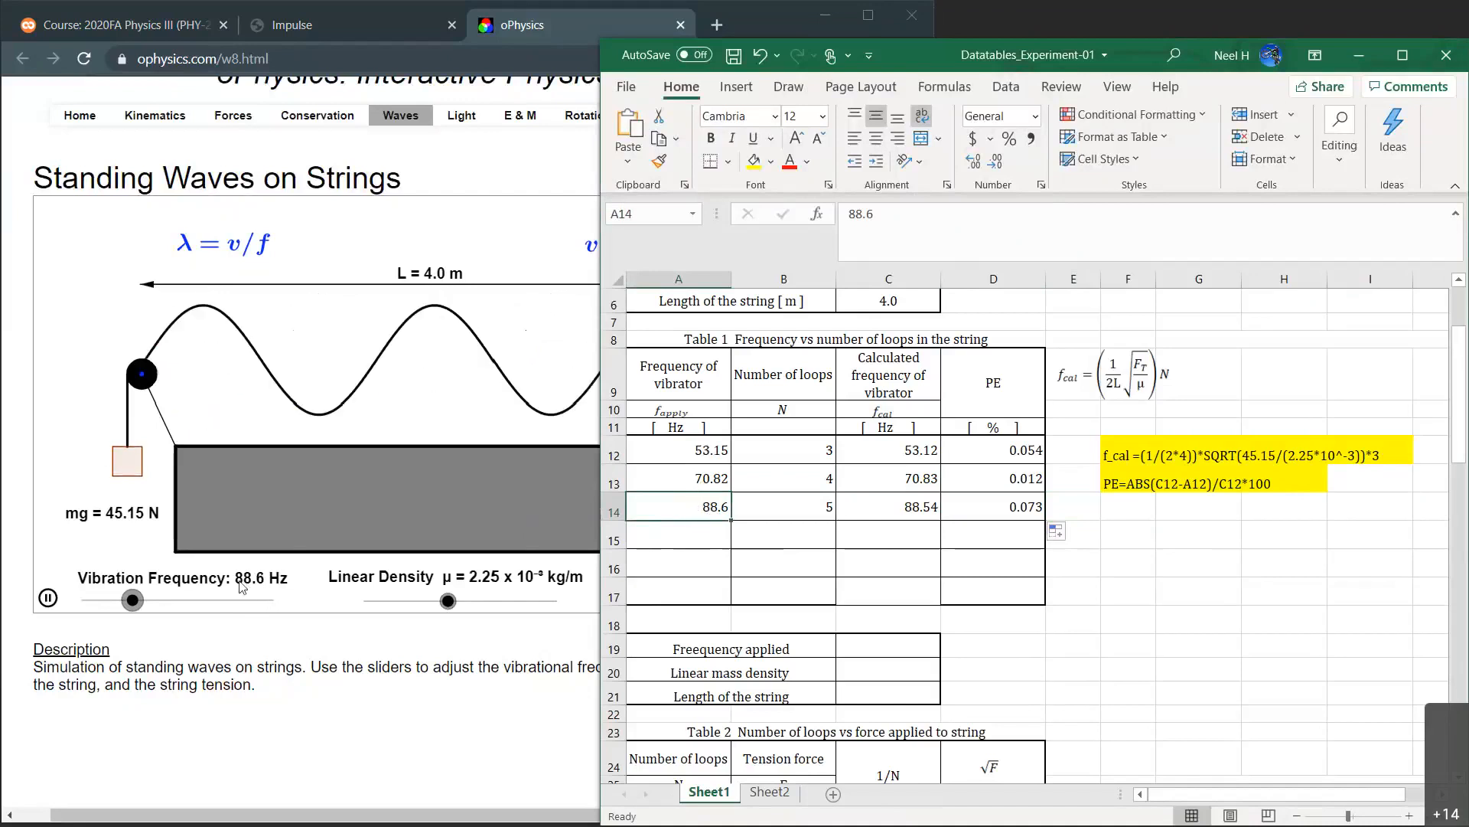
right_click(694, 505)
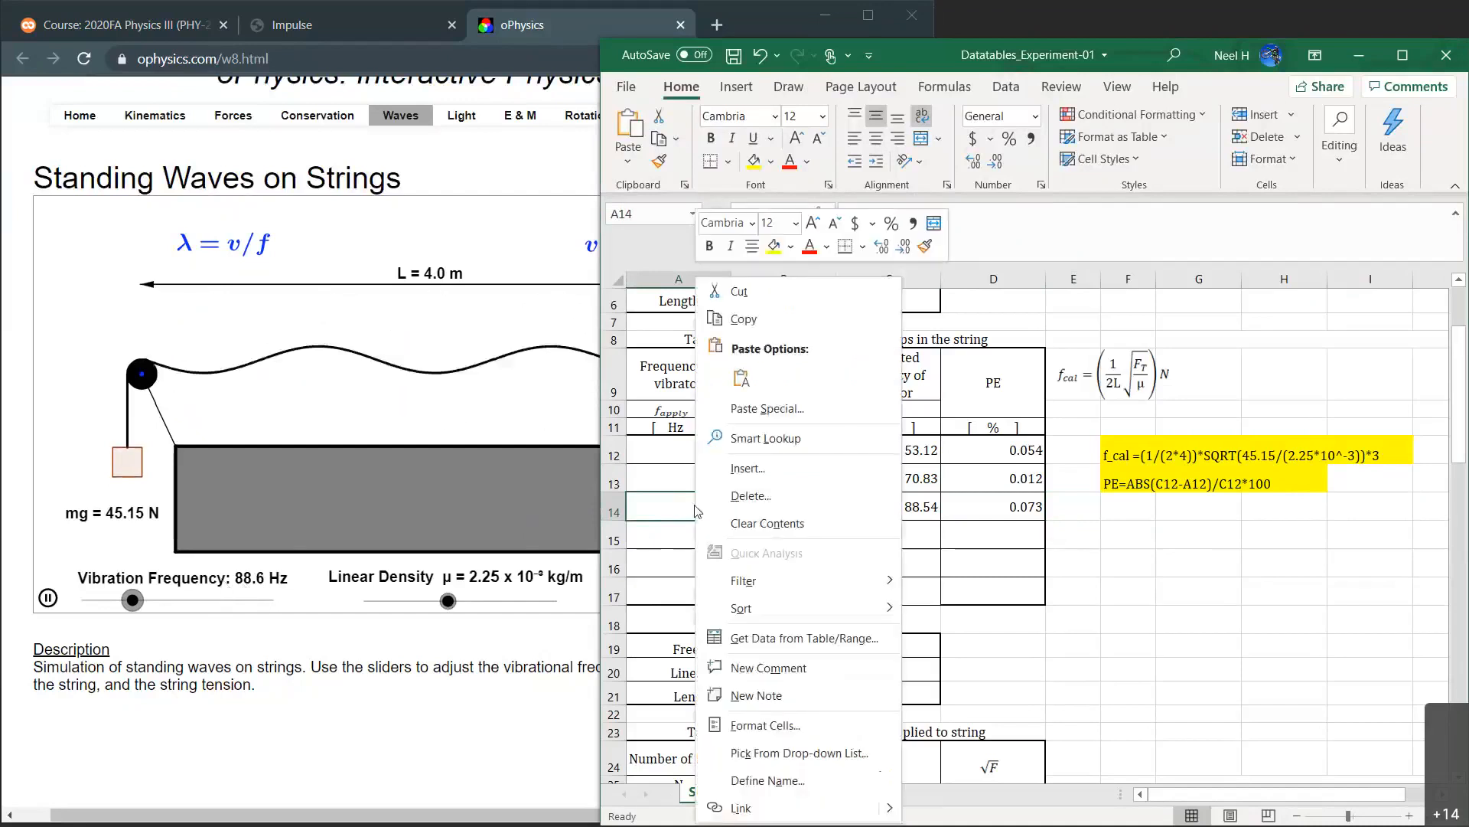
click(805, 728)
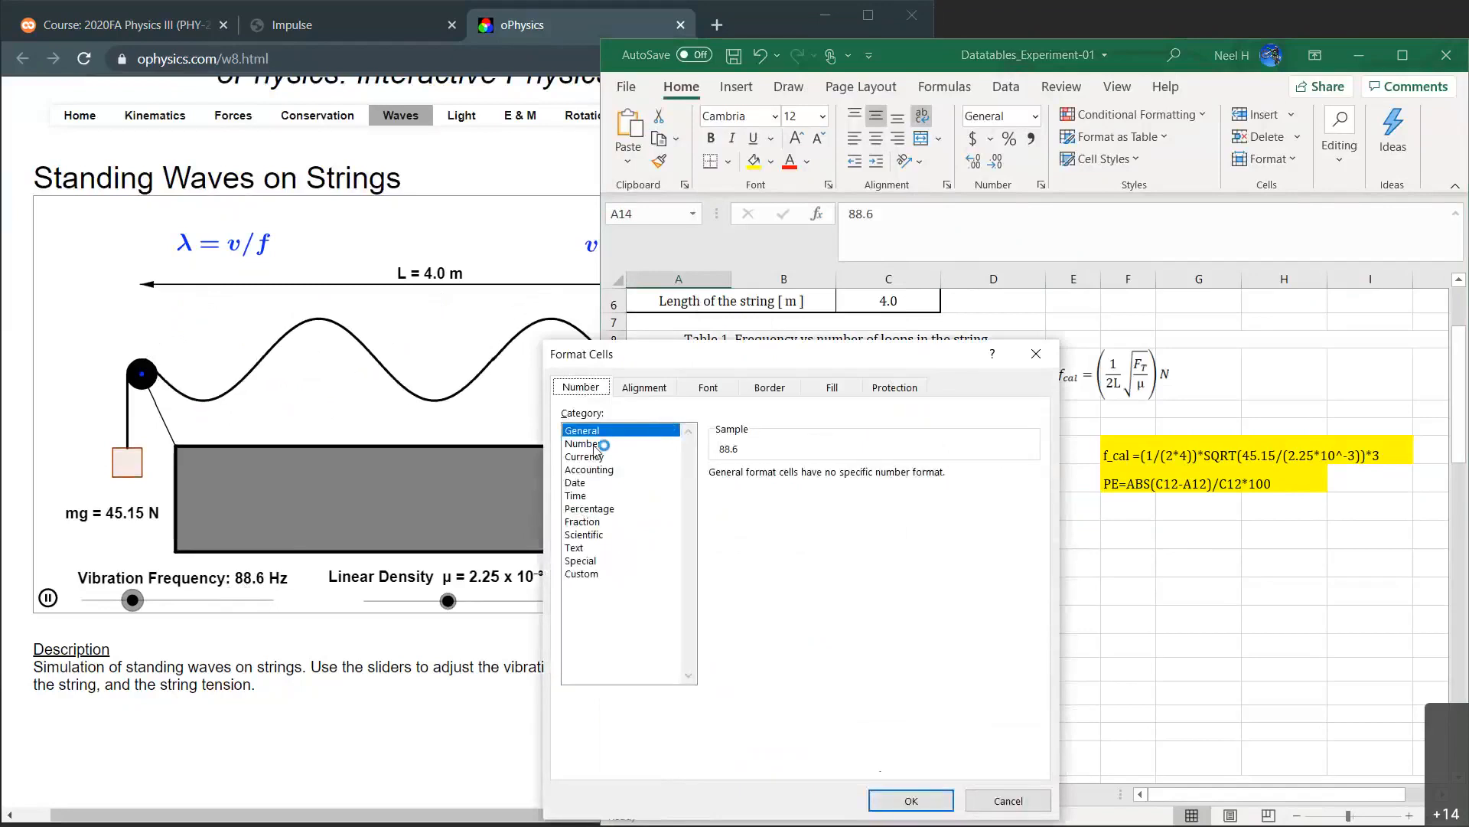
click(1036, 354)
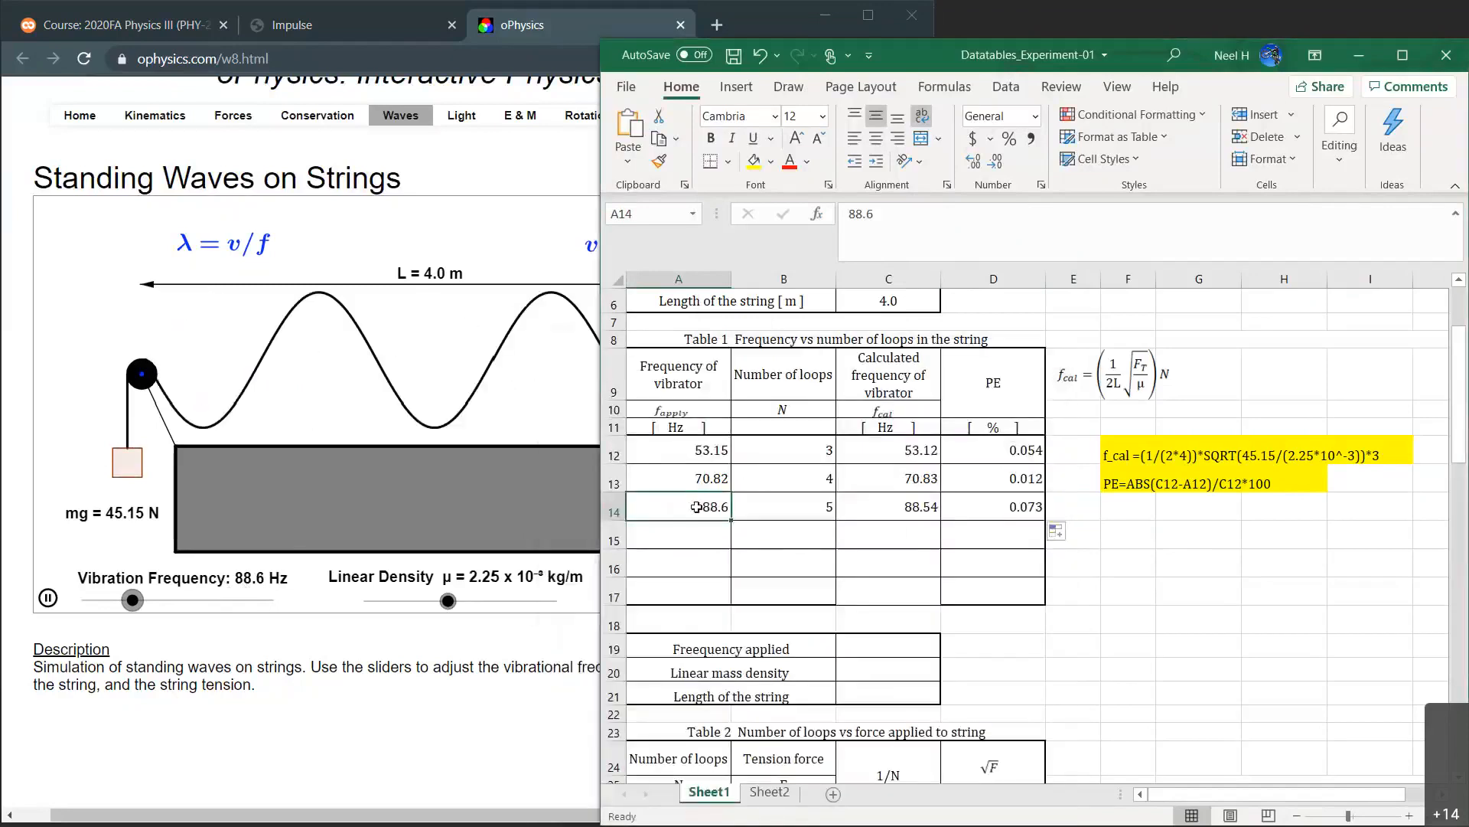
Format the applied-frequency cell A14 as Number with 2 decimal places.
right_click(695, 507)
click(664, 725)
drag(688, 362, 1037, 113)
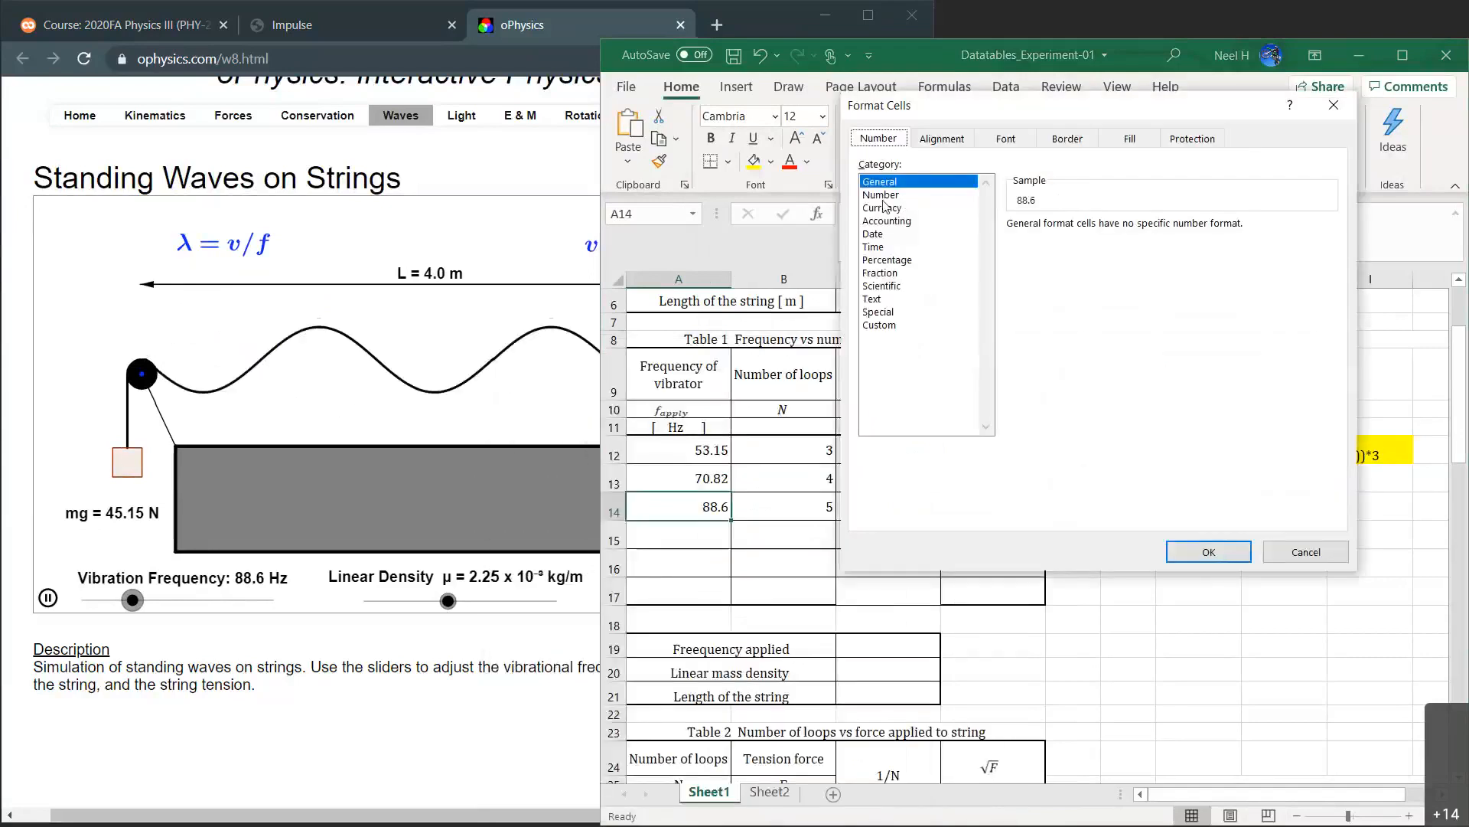
click(882, 194)
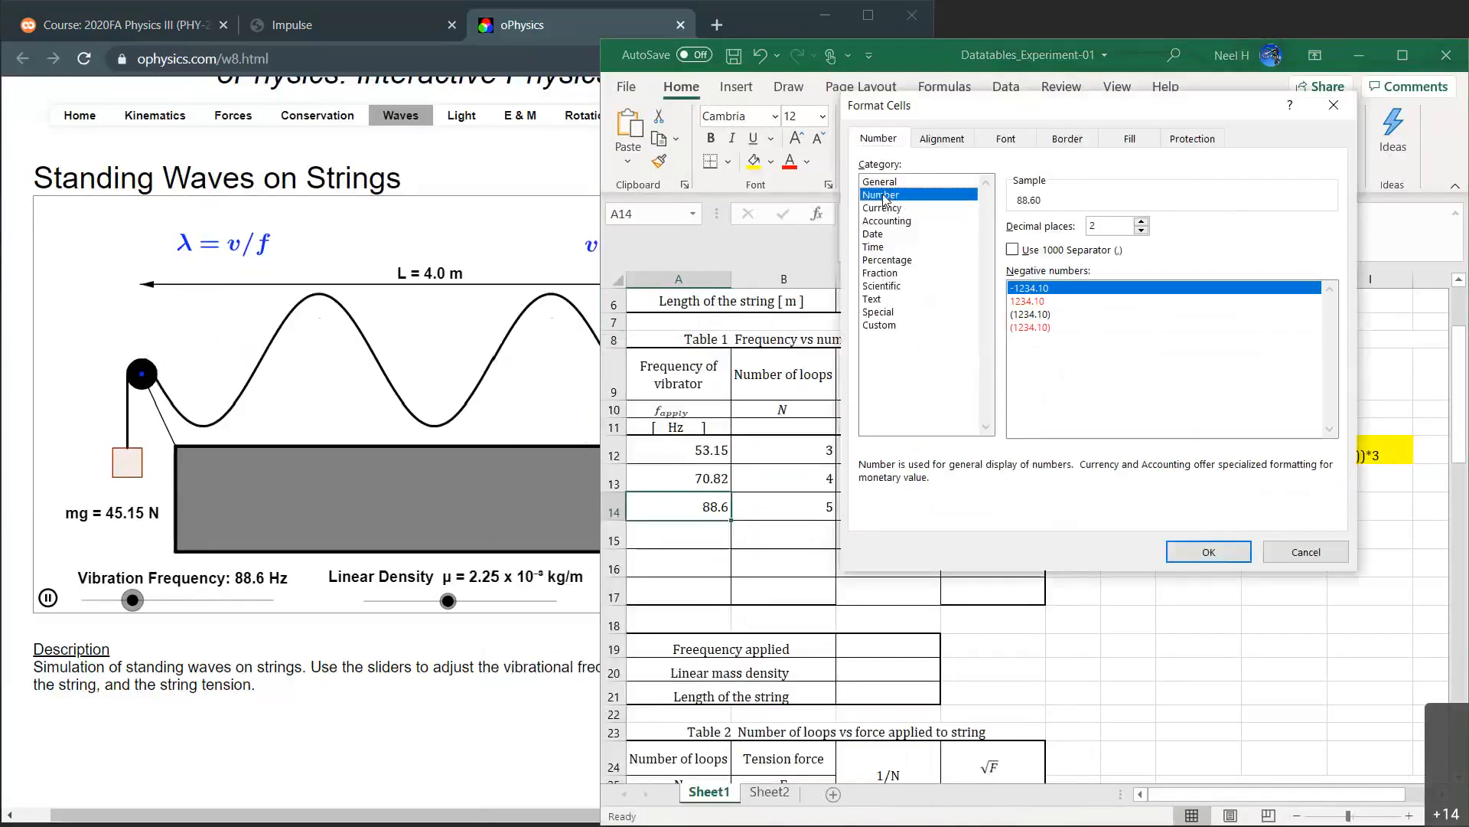
click(1229, 551)
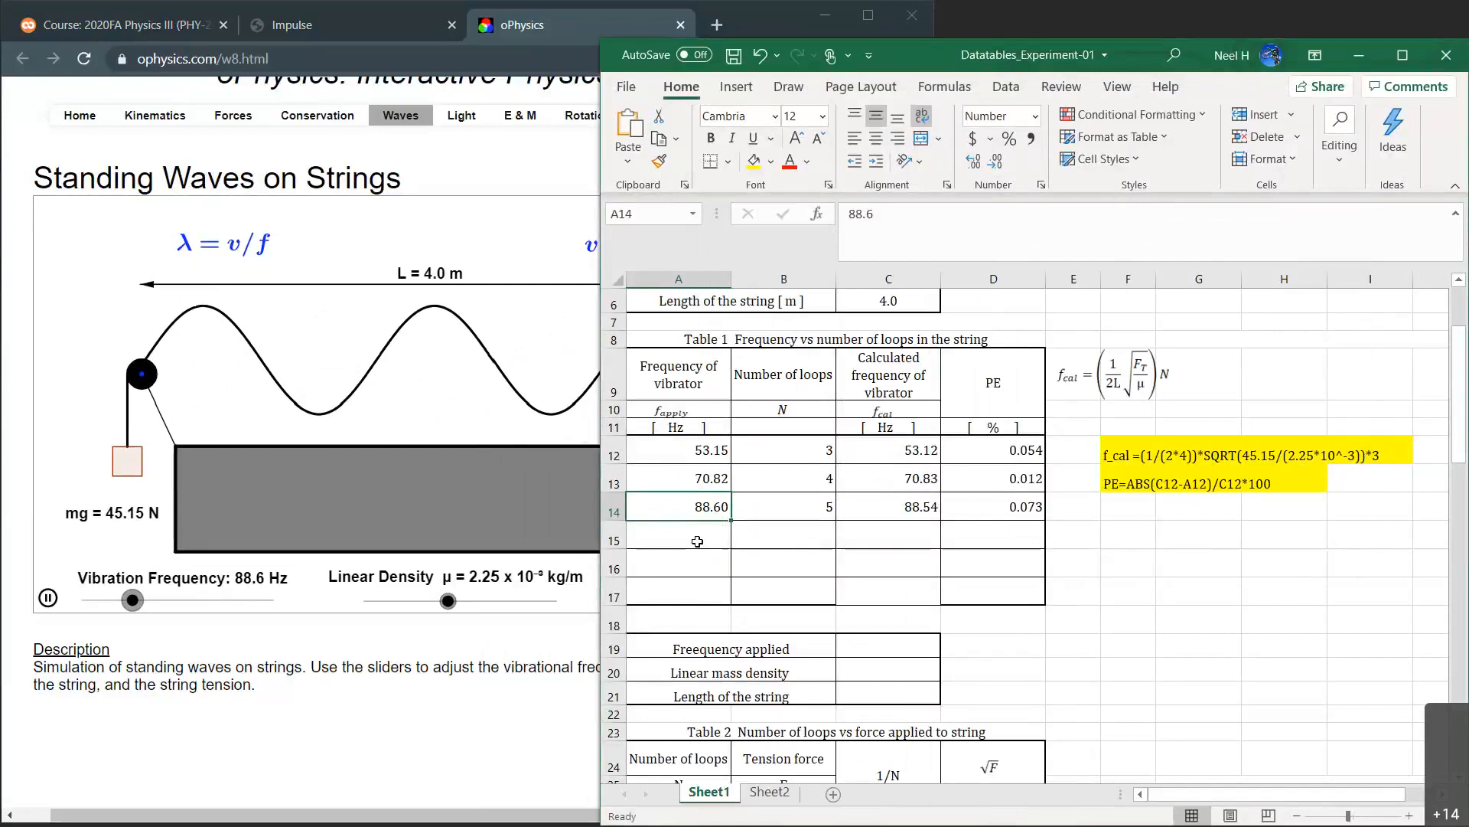
Review the simulation's string settings and the applied frequencies, loop numbers and calculated frequencies in rows 12 to 14 of Table 1.
click(933, 557)
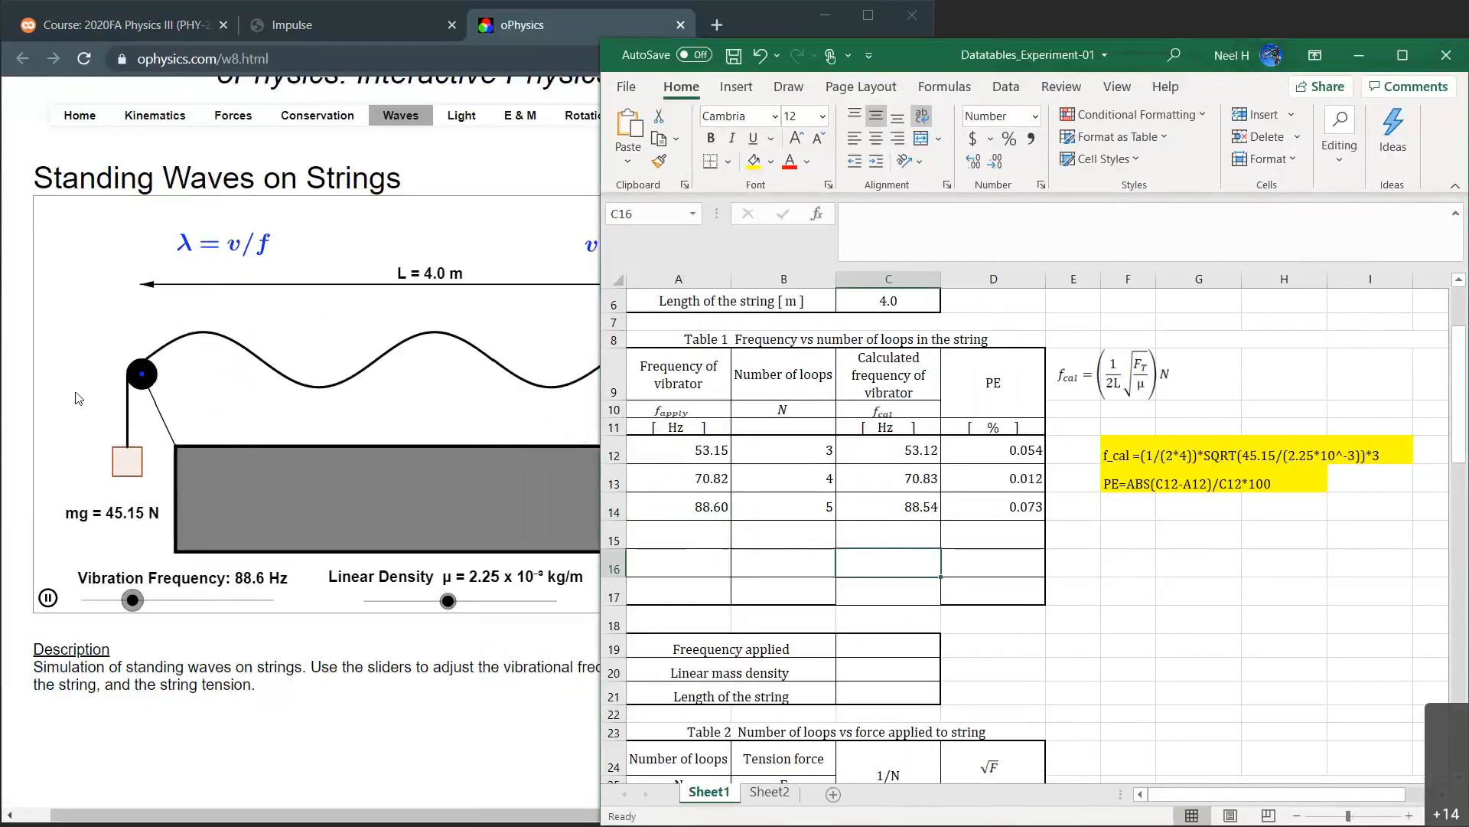
click(23, 388)
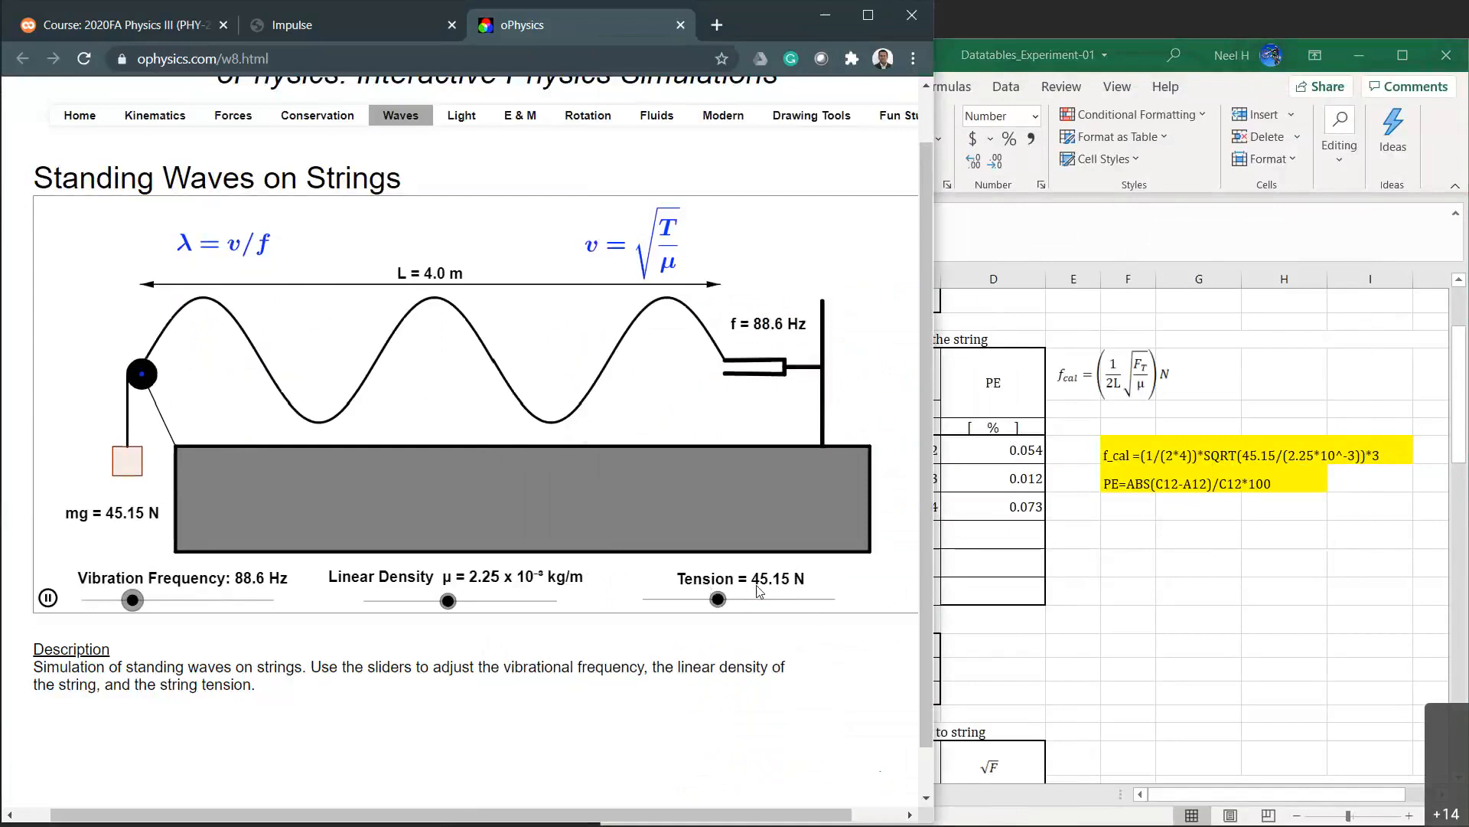
click(1194, 555)
click(895, 450)
drag(896, 450, 896, 505)
click(673, 448)
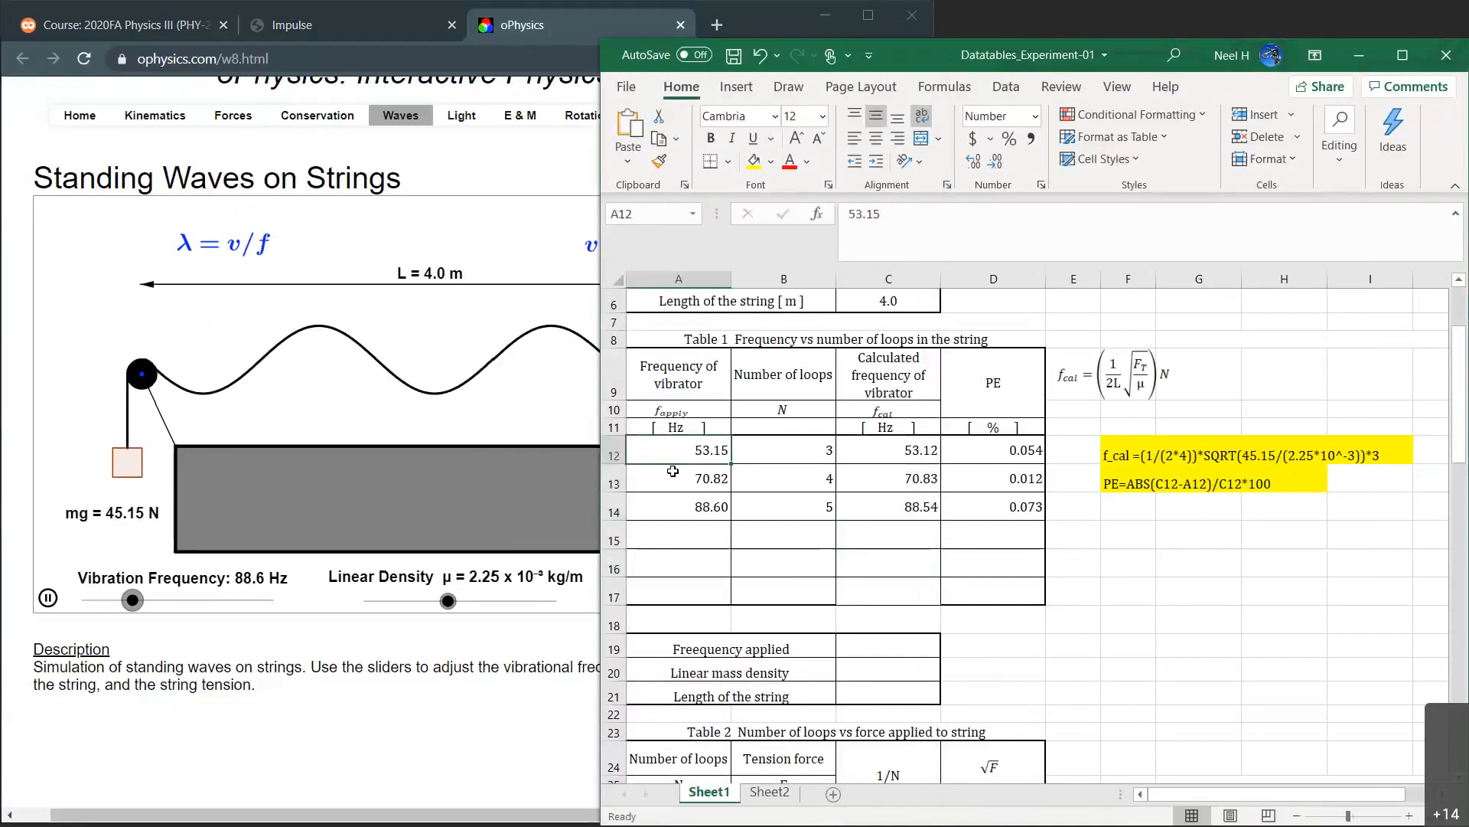
drag(673, 470, 685, 507)
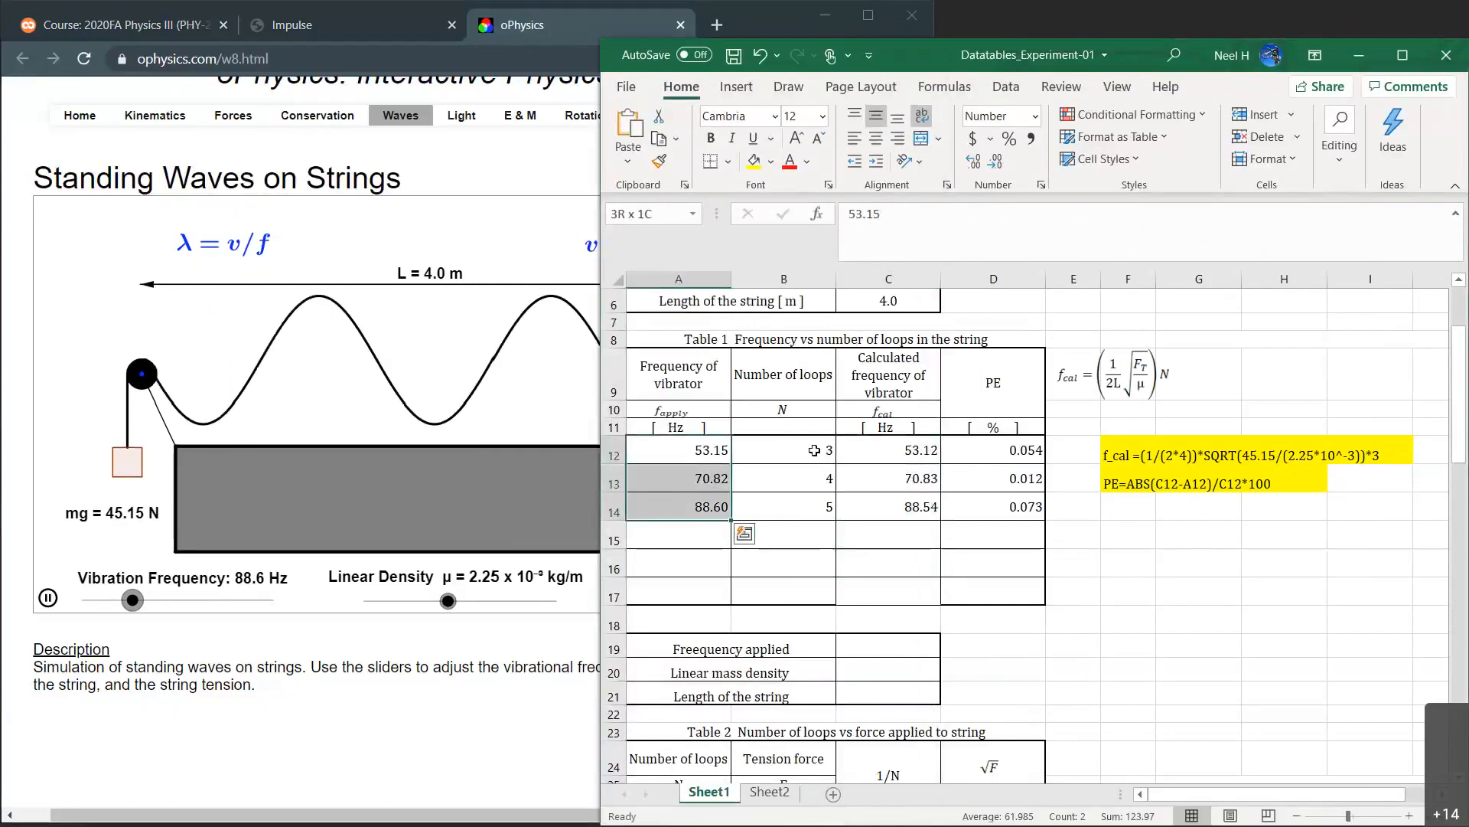
drag(814, 450, 822, 507)
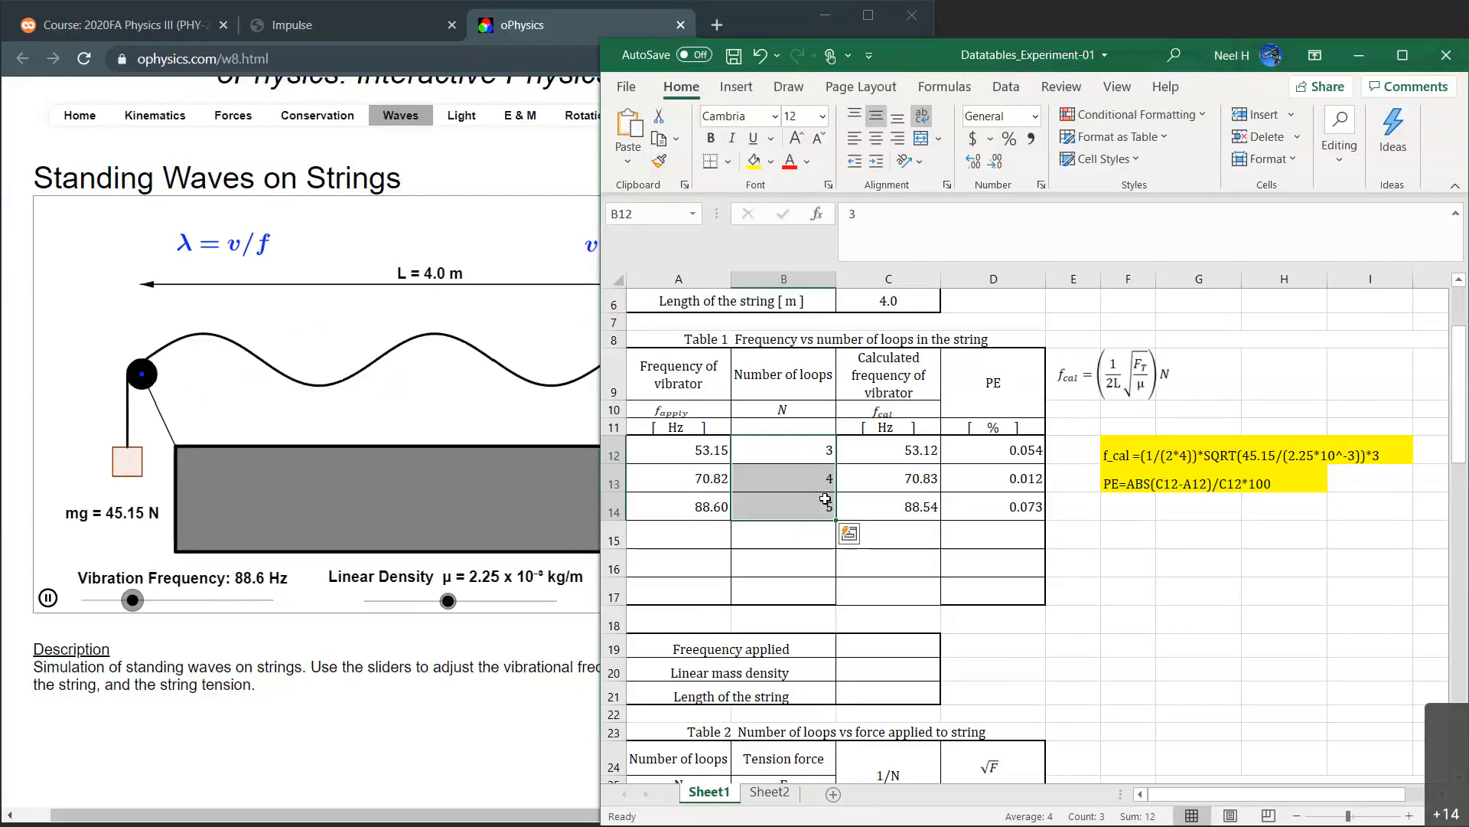
mouse_move(919, 476)
mouse_down()
mouse_move(902, 516)
mouse_move(910, 503)
mouse_up()
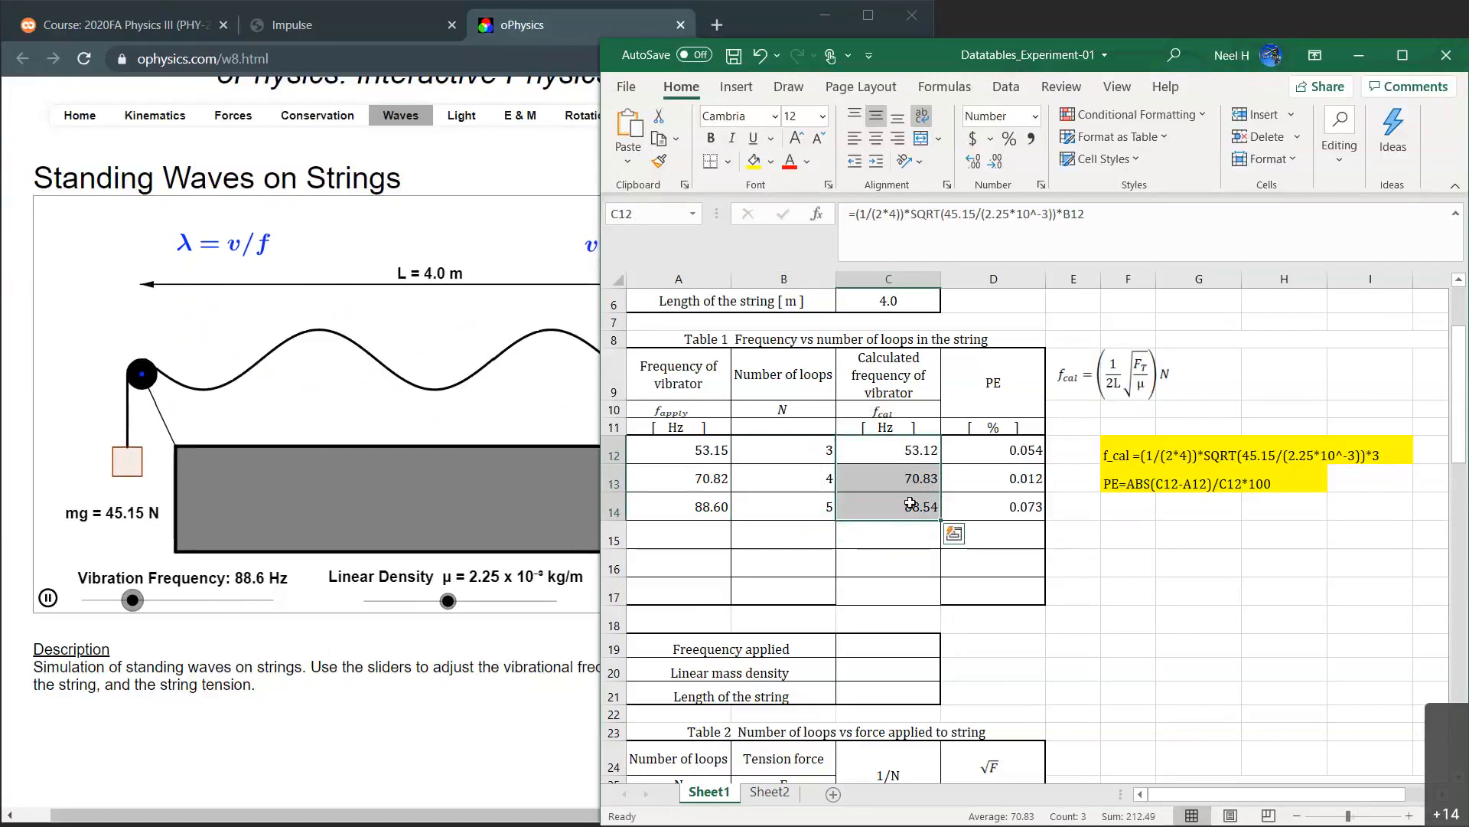
Compare the applied frequencies in A12:A14 with the calculated ones in C12:C14, checking the string length in the simulation.
click(698, 450)
drag(699, 450, 695, 508)
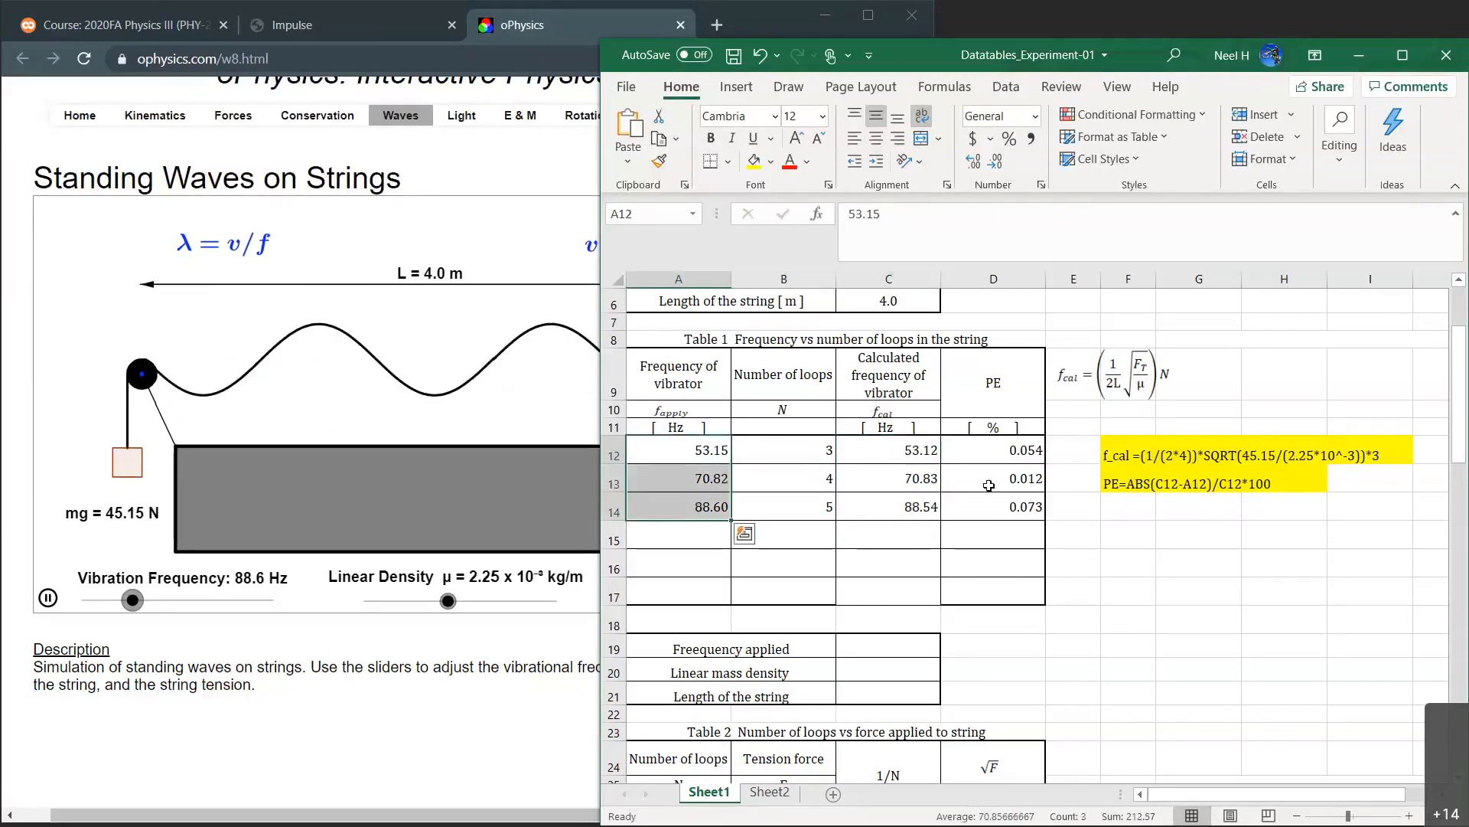
drag(880, 454, 897, 511)
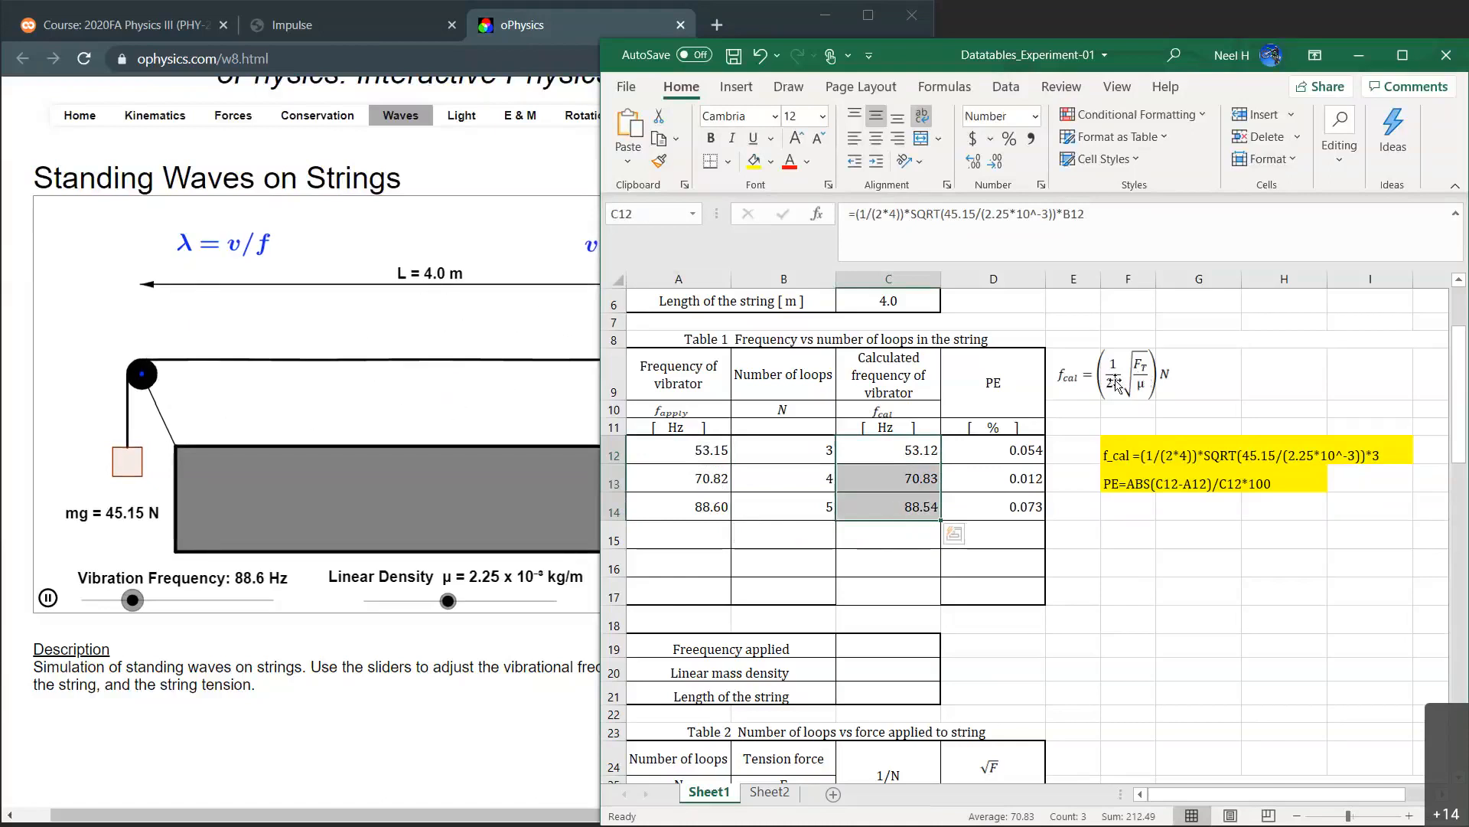
click(21, 438)
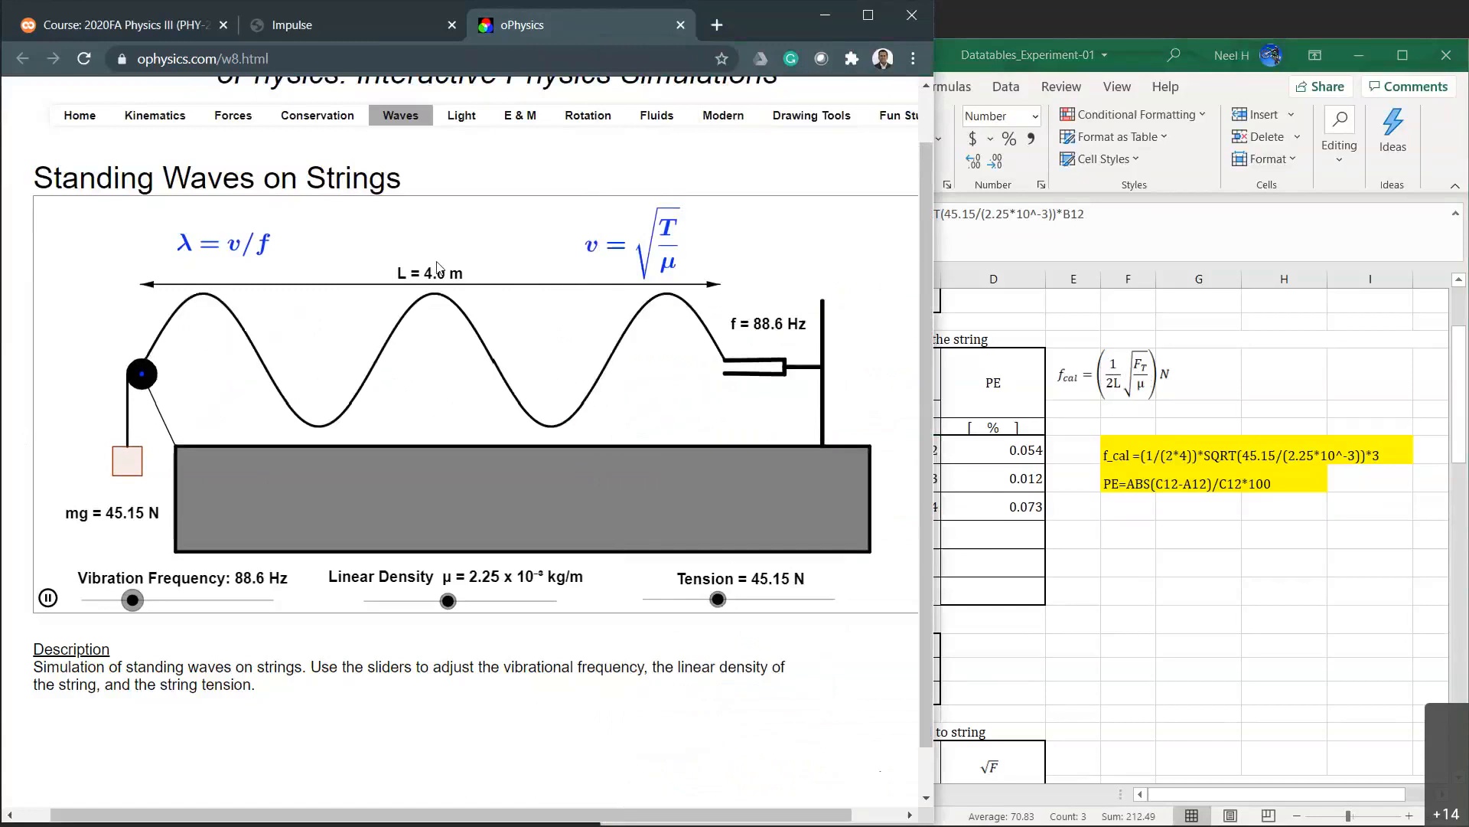
click(1020, 558)
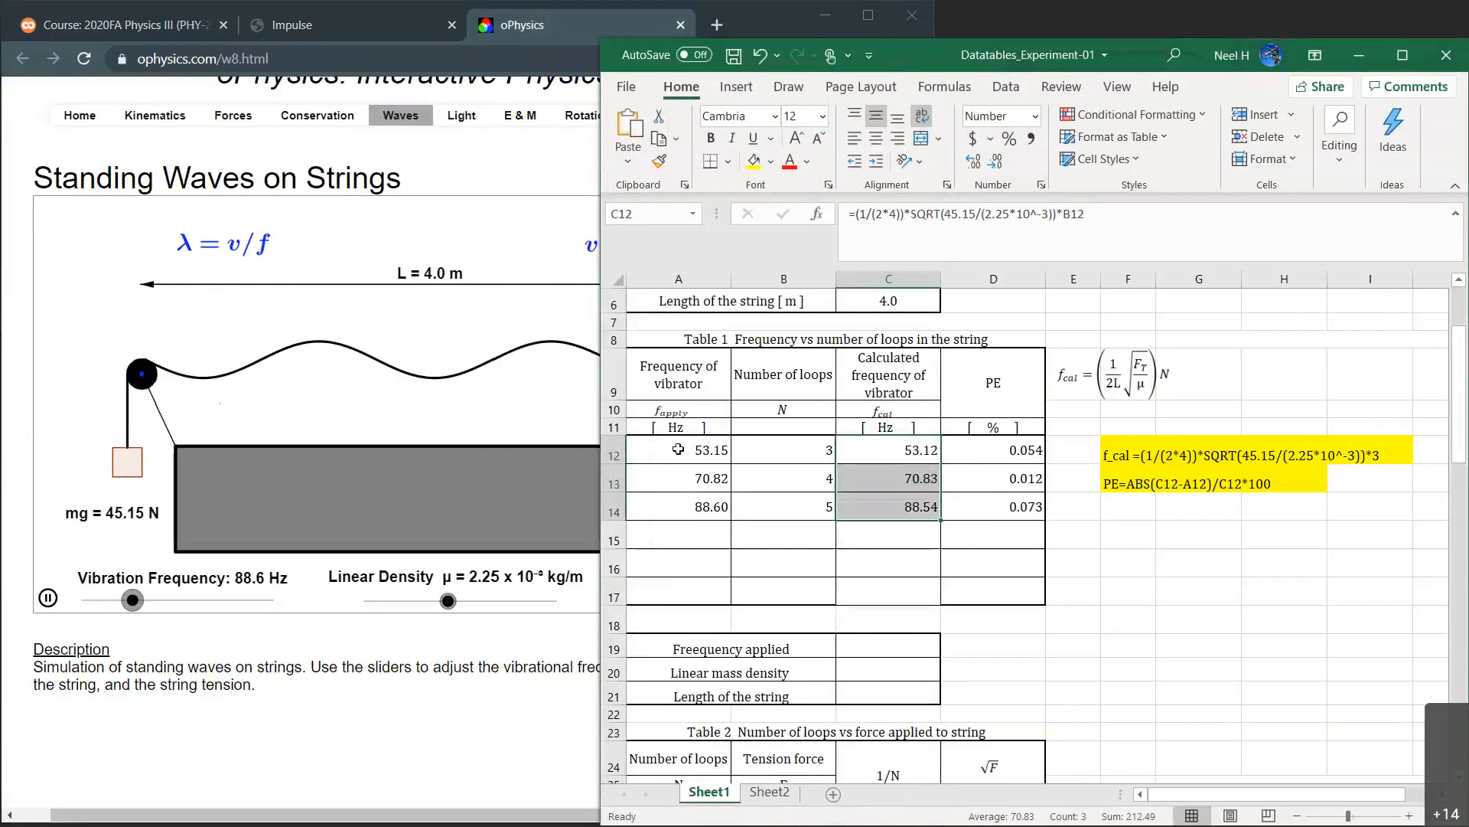
drag(711, 440, 677, 494)
key(ctrl+v)
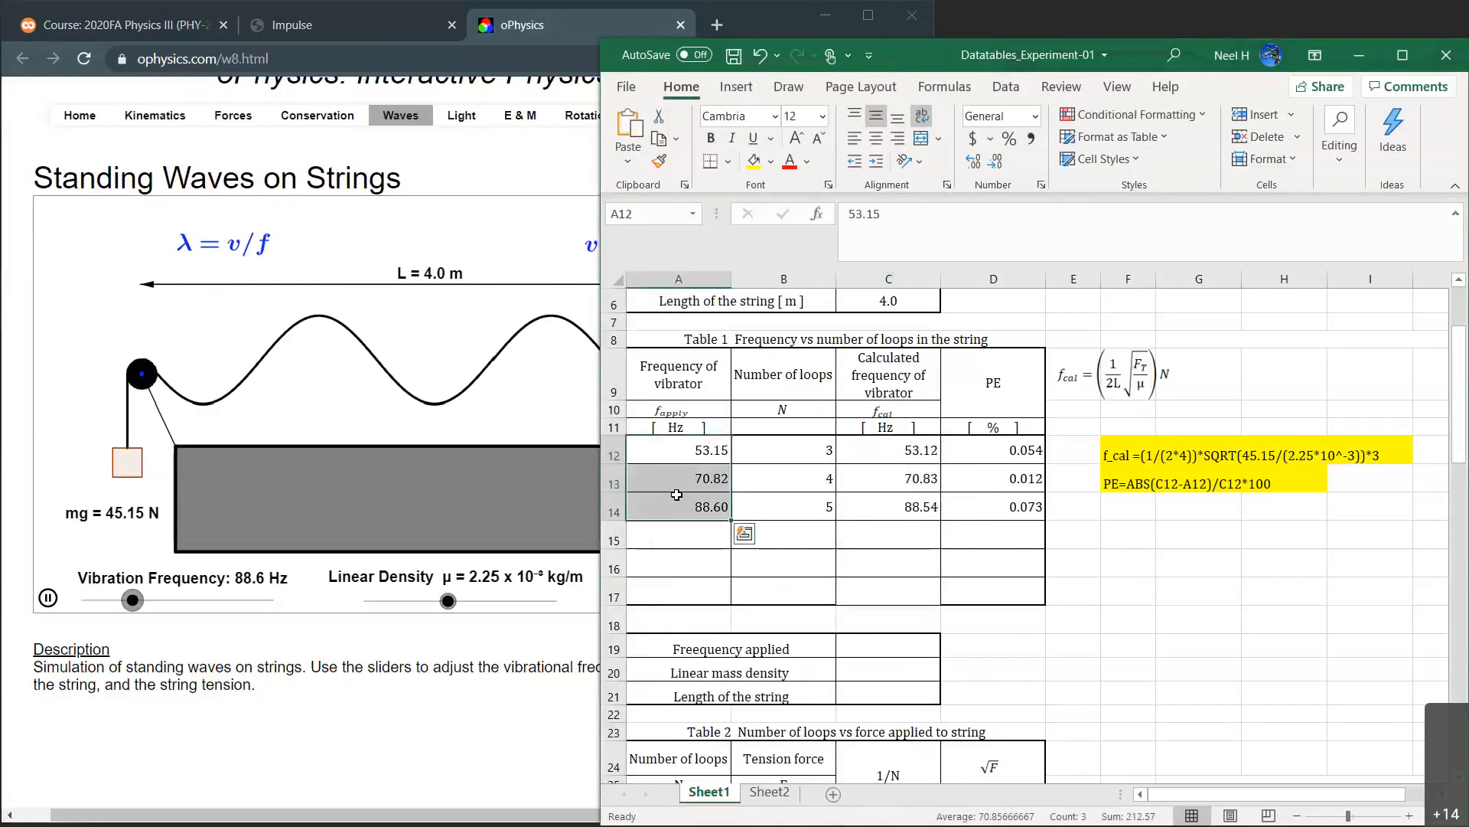
click(914, 447)
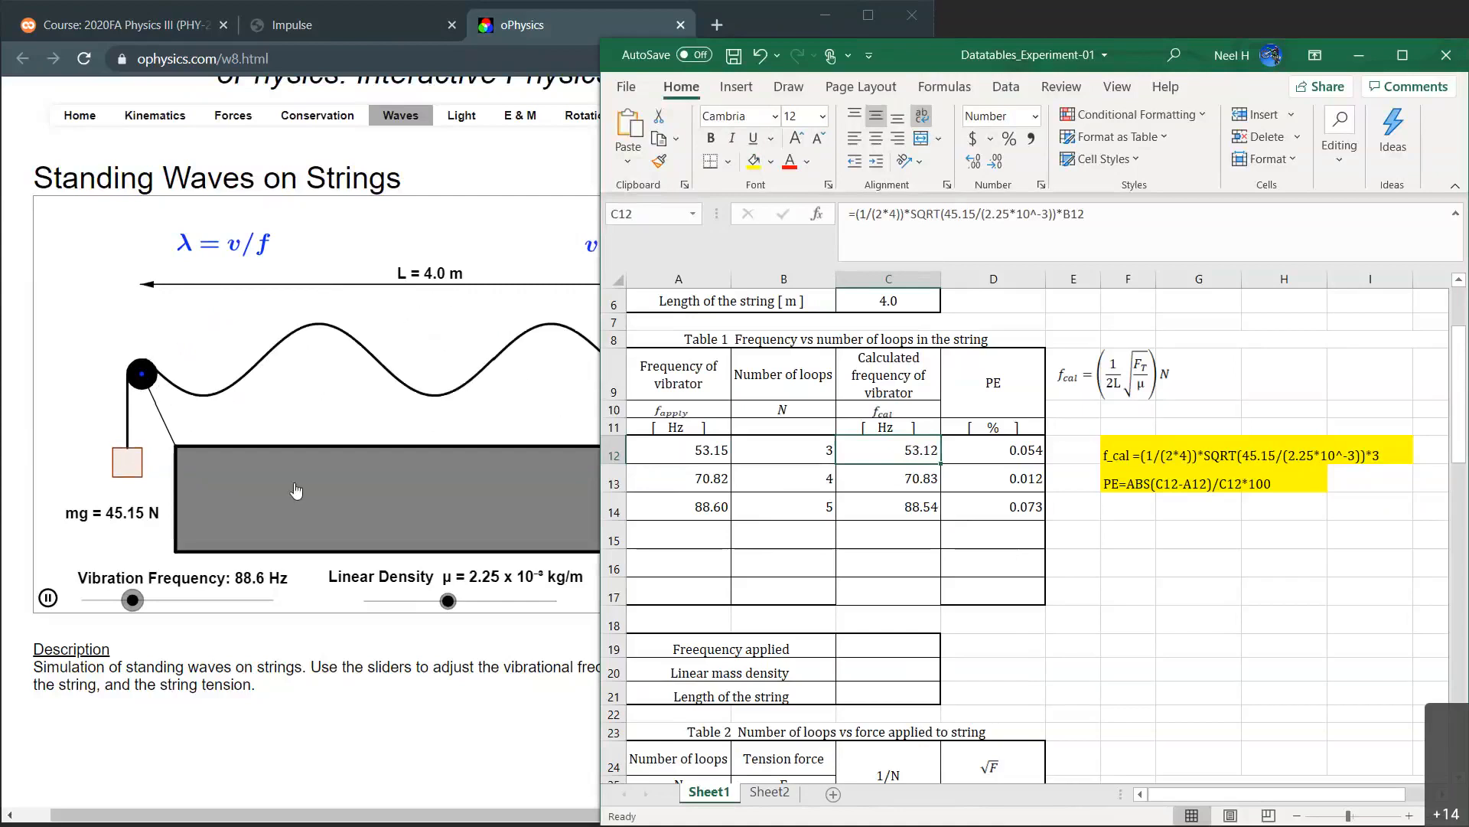
Switch to the simulation in the browser and raise the vibration frequency to 106.18 Hz to reach the six-loop resonance.
click(139, 618)
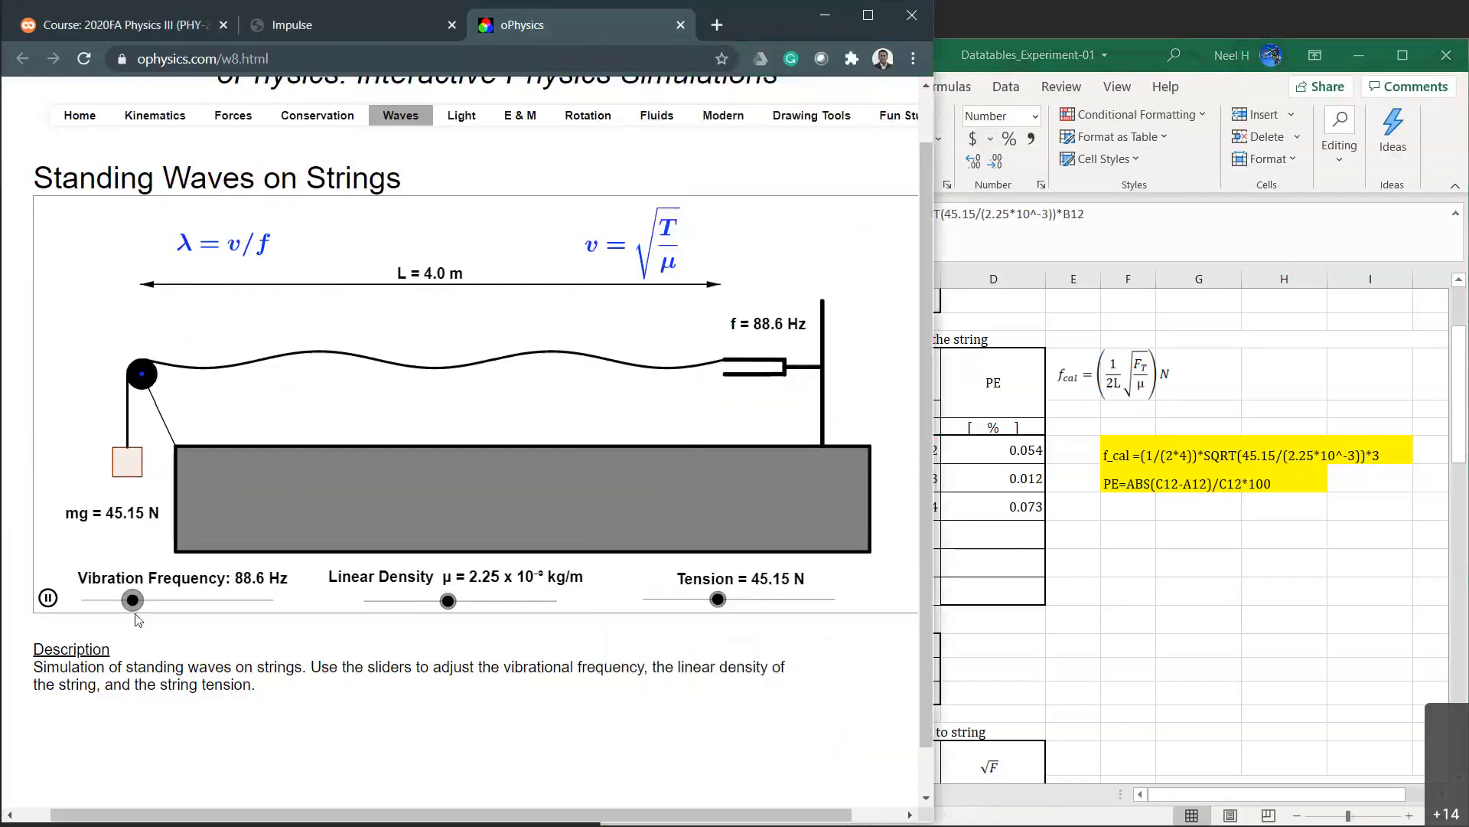
drag(138, 618, 155, 618)
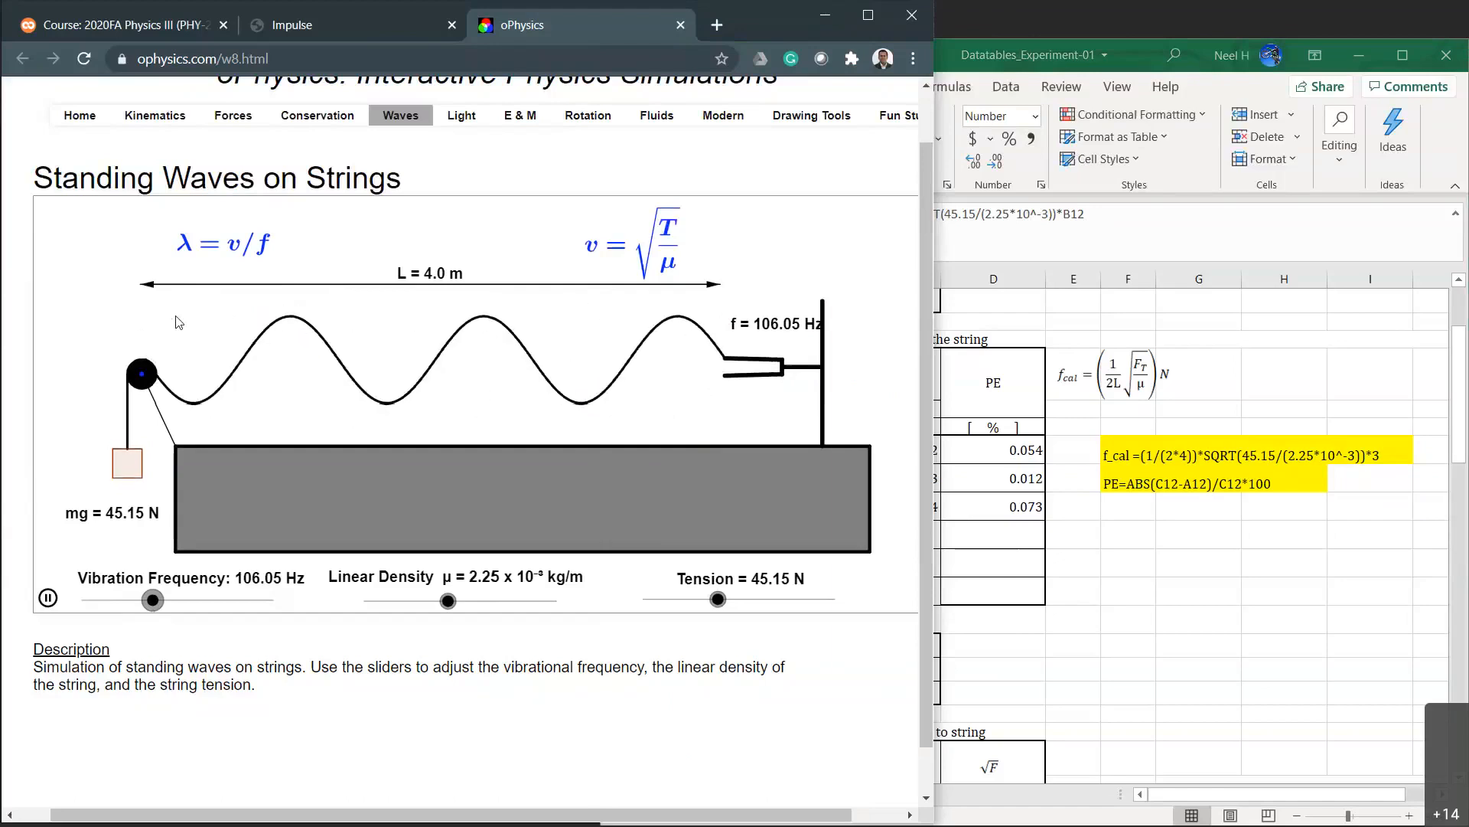
key(Right)
key(Right)
key(Right)
key(Right)
key(Right)
key(Right)
key(Right)
key(Right)
key(Right)
key(Right)
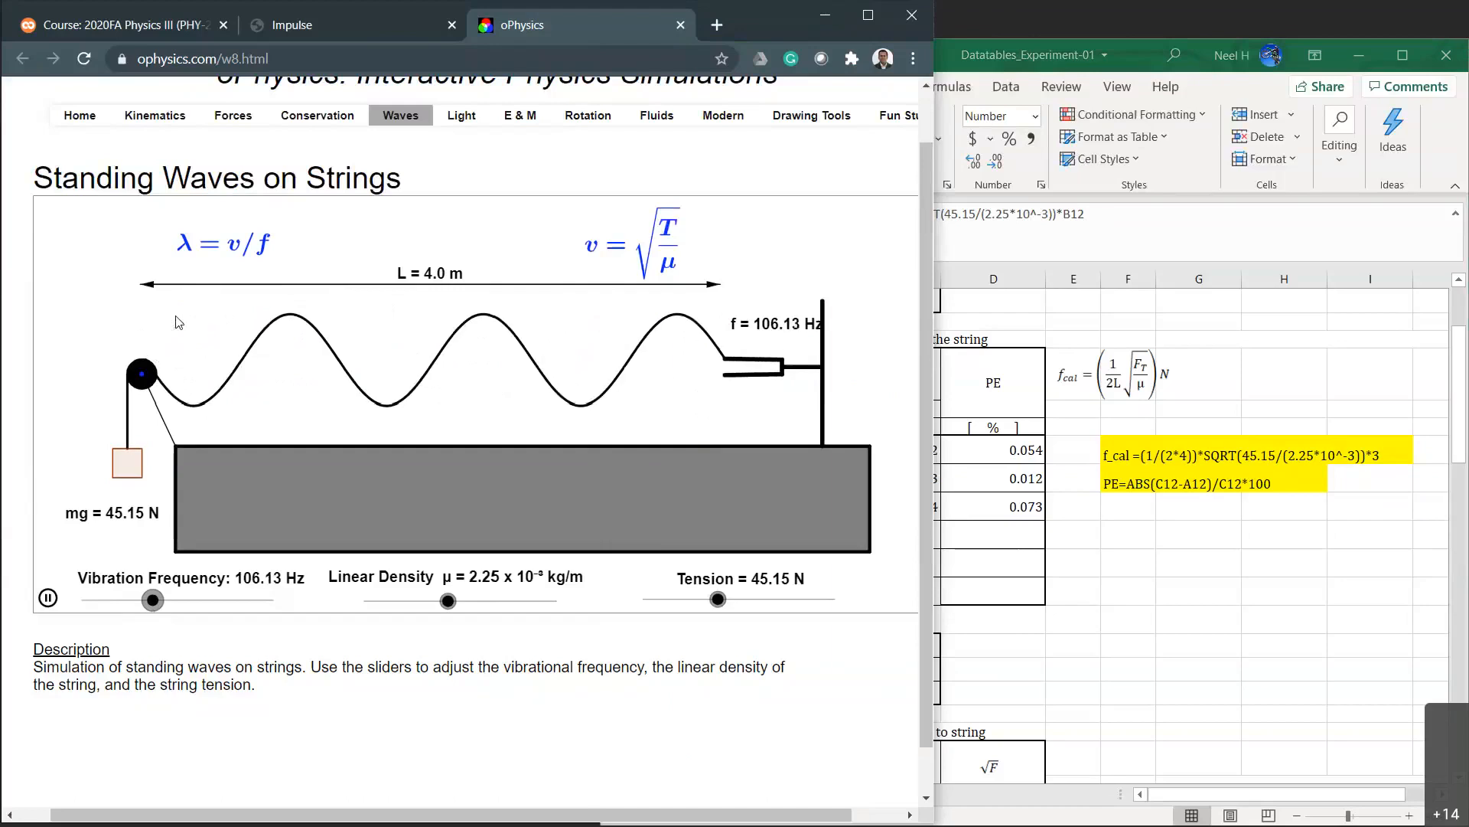
key(Right)
key(Right)
key(Right)
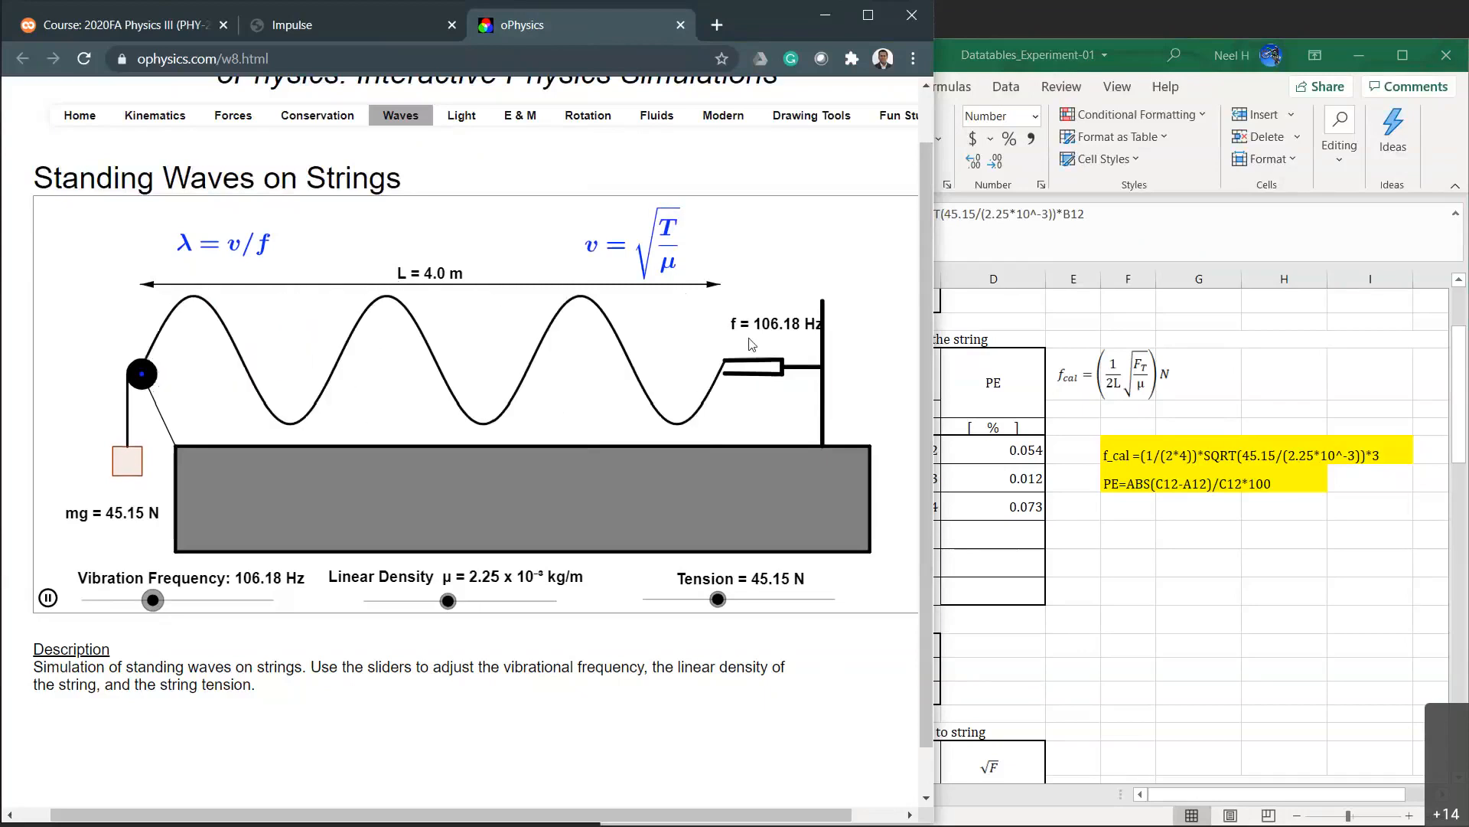
Switch to the Excel workbook, enter 106.18 Hz as the applied frequency in A15 of Table 1 and reselect that cell.
click(1085, 559)
click(693, 535)
text(10)
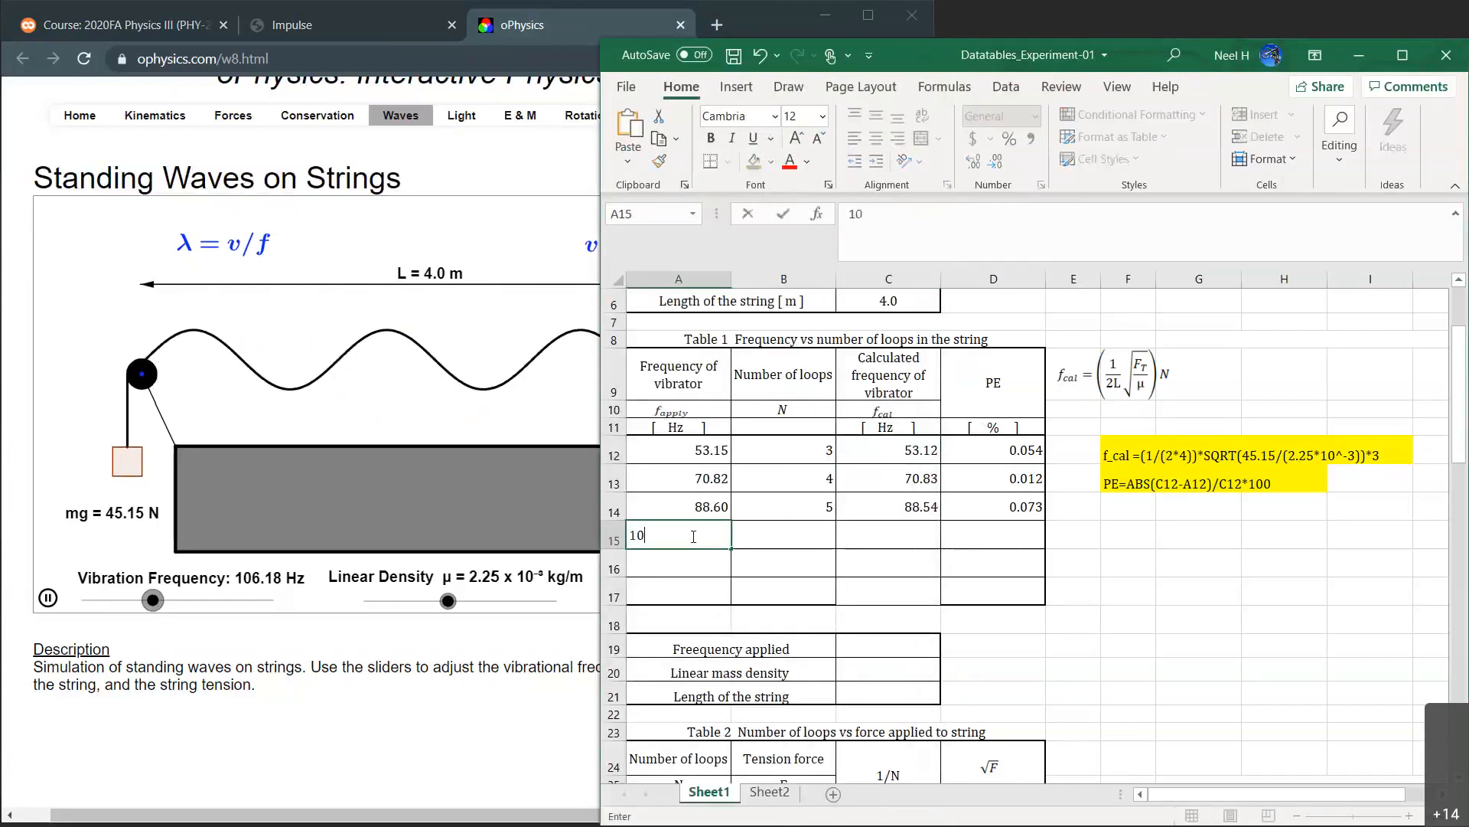
text(6.18)
key(Tab)
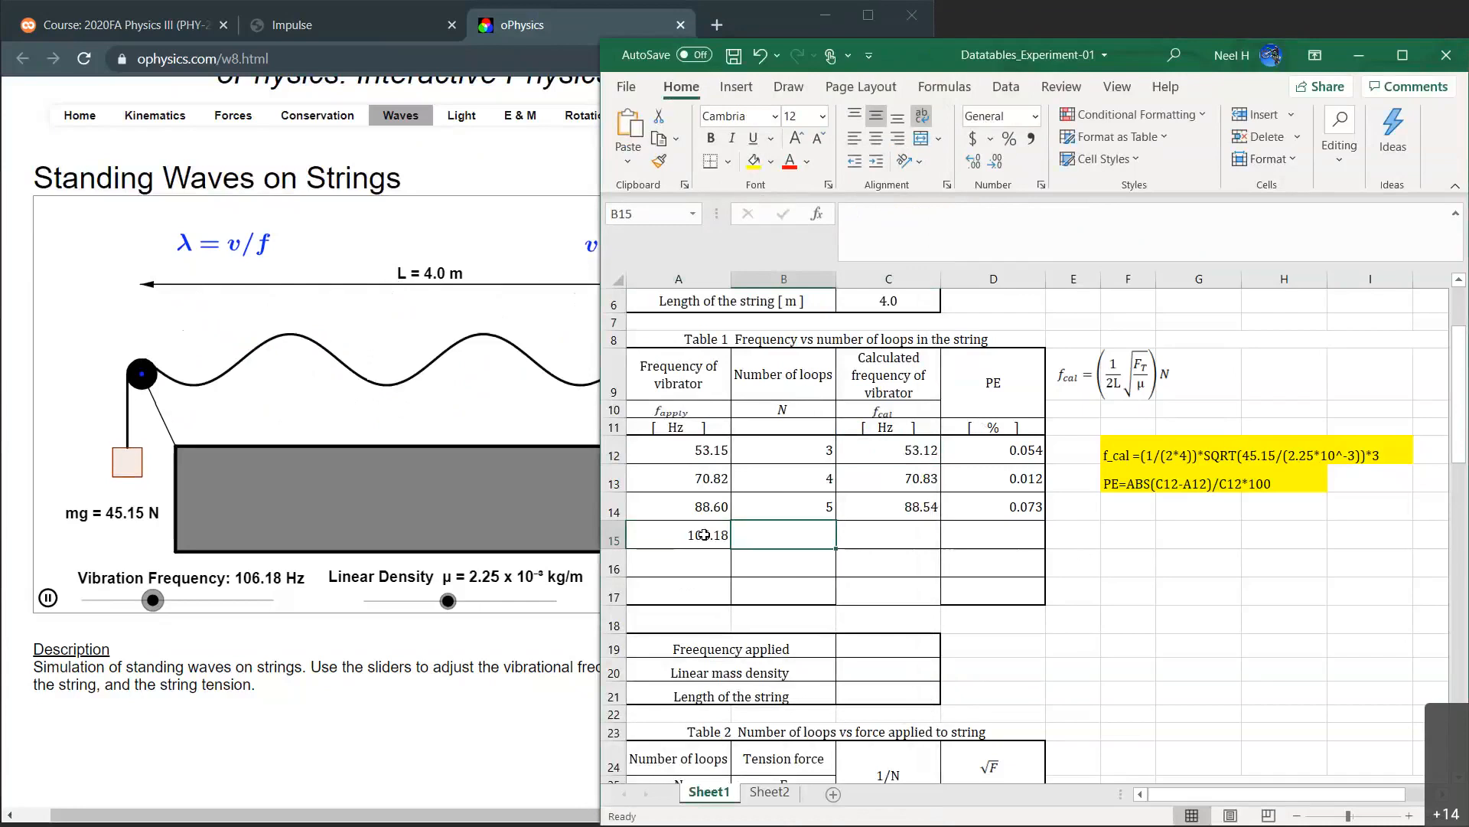
click(704, 535)
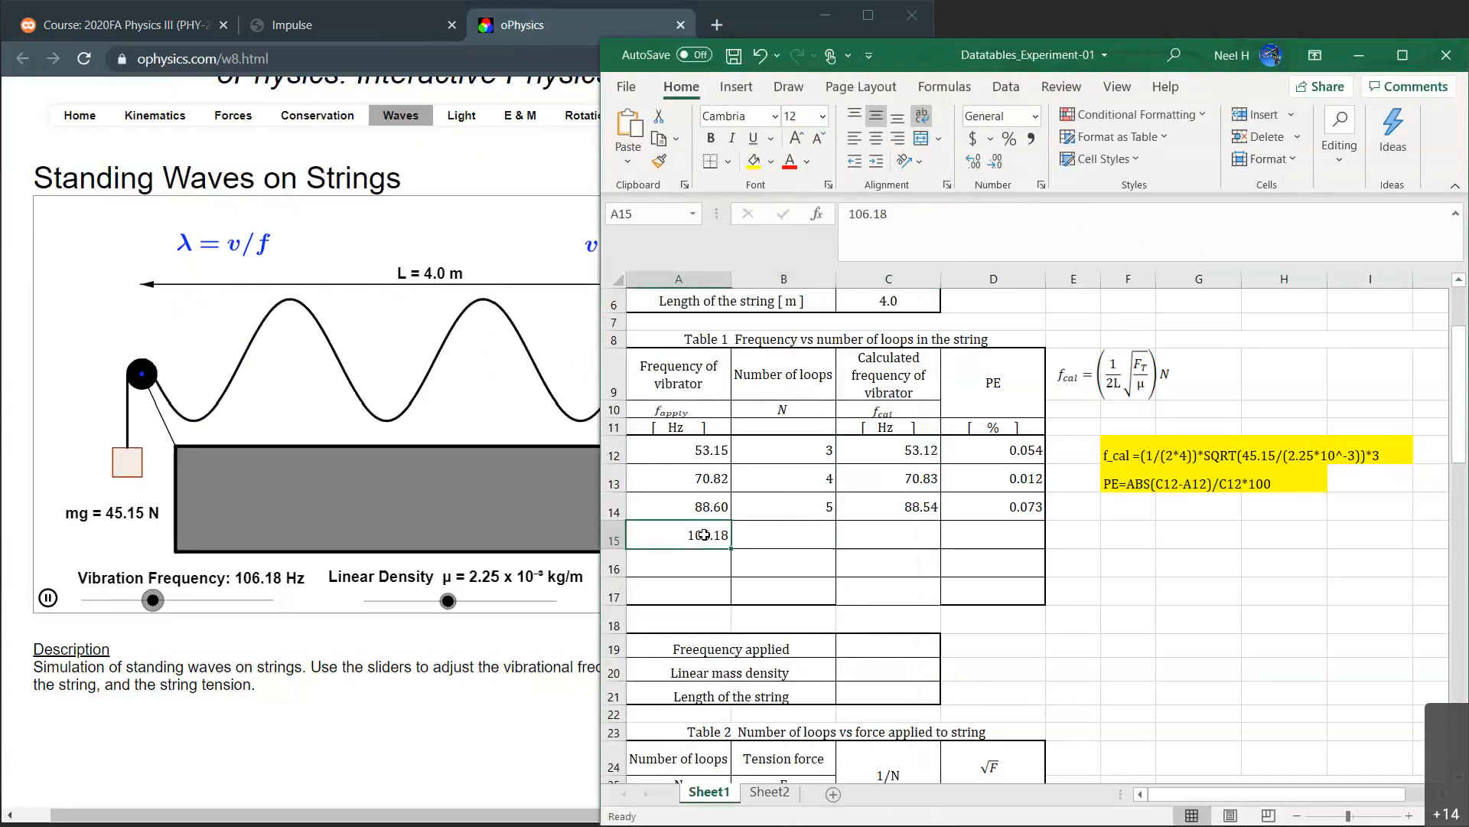
mouse_move(704, 535)
mouse_down()
mouse_move(695, 588)
mouse_move(702, 536)
mouse_move(720, 533)
mouse_up()
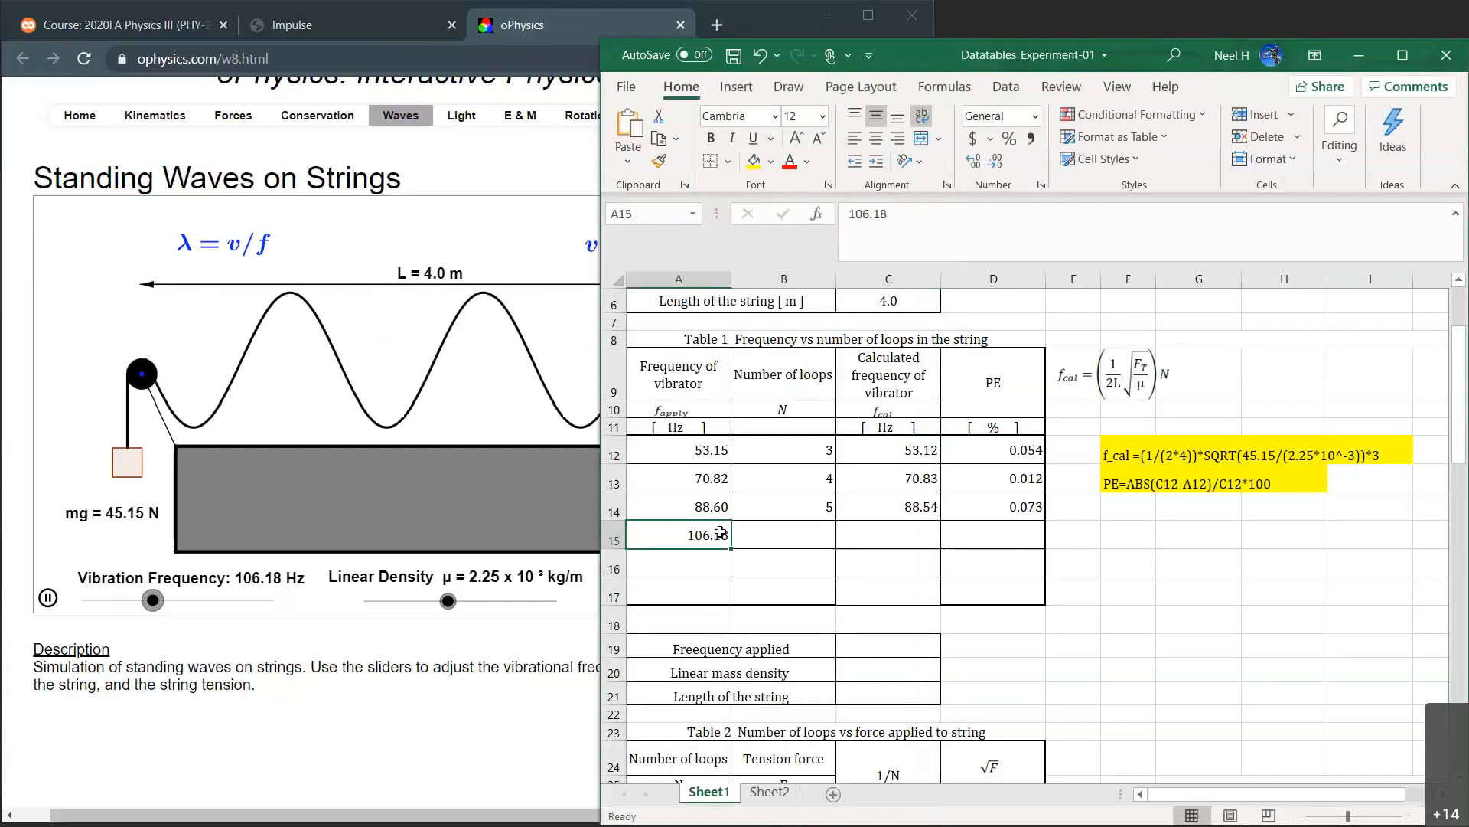
Enter 6 loops in B15 and fill the calculated frequency and PE formulas down into row 15 of Table 1.
click(819, 528)
text(6)
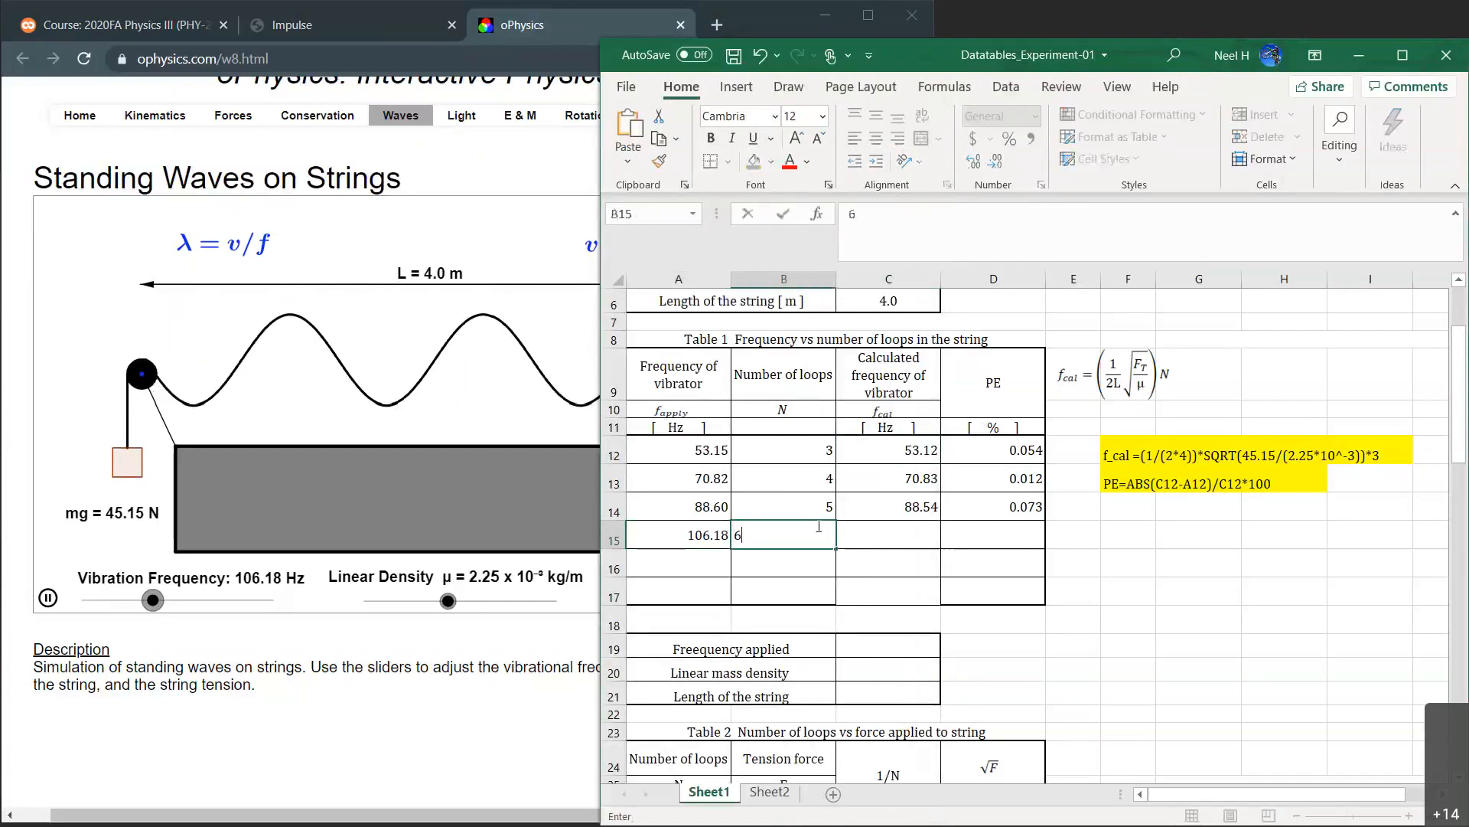
click(876, 523)
click(882, 511)
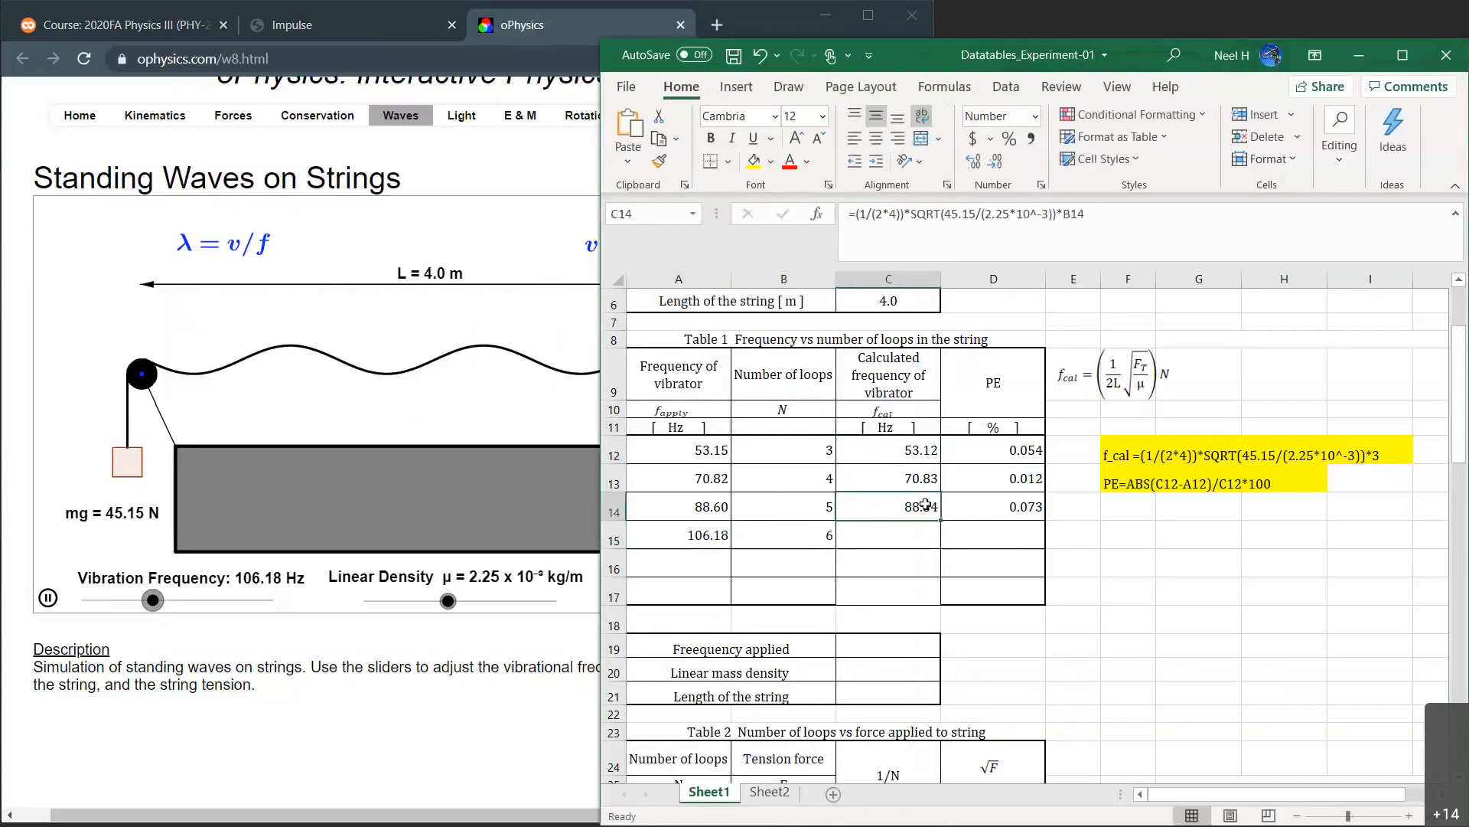
drag(940, 521, 937, 547)
key(Down)
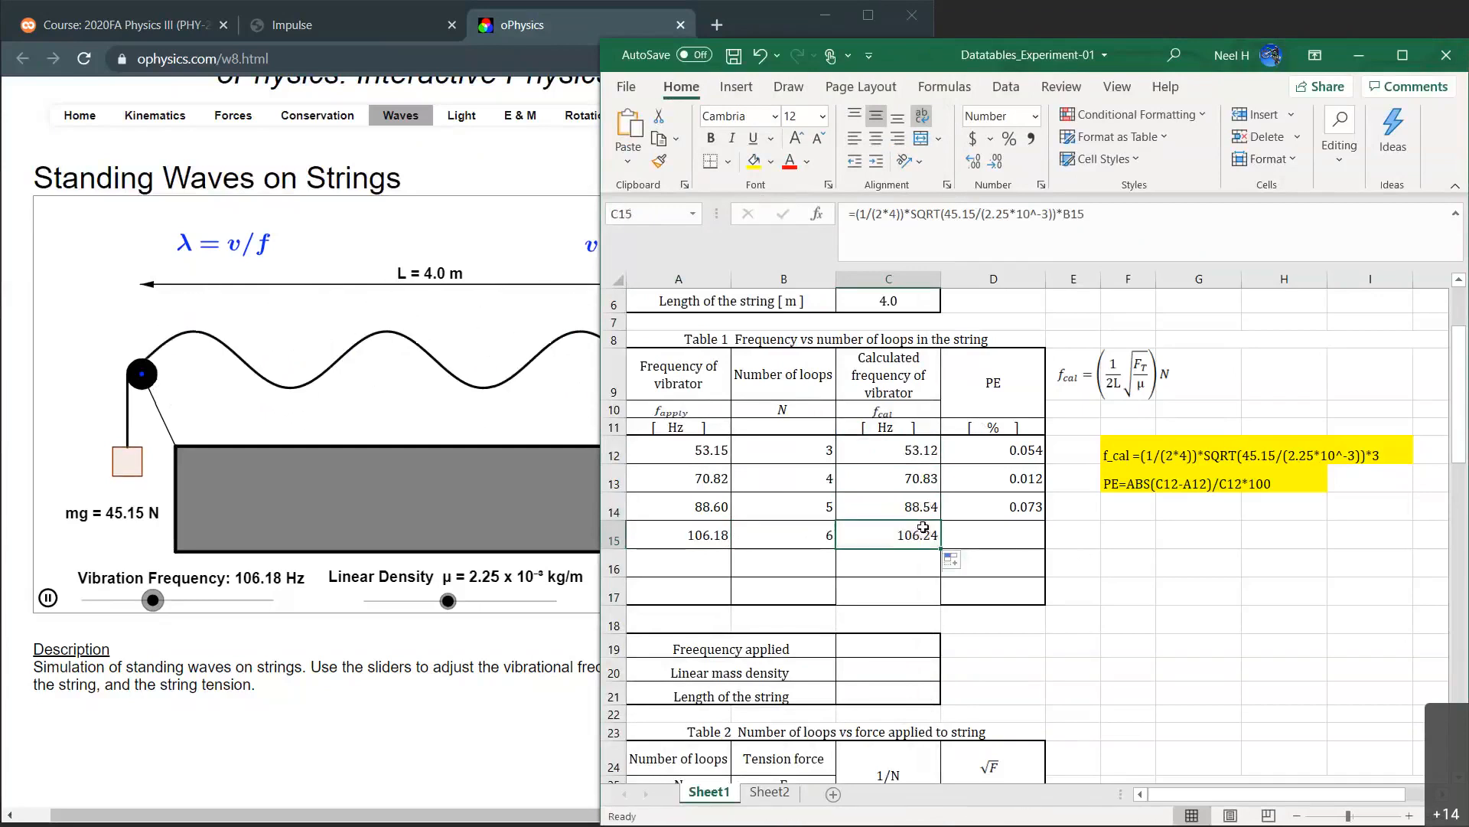
click(1030, 511)
drag(1046, 520, 1046, 548)
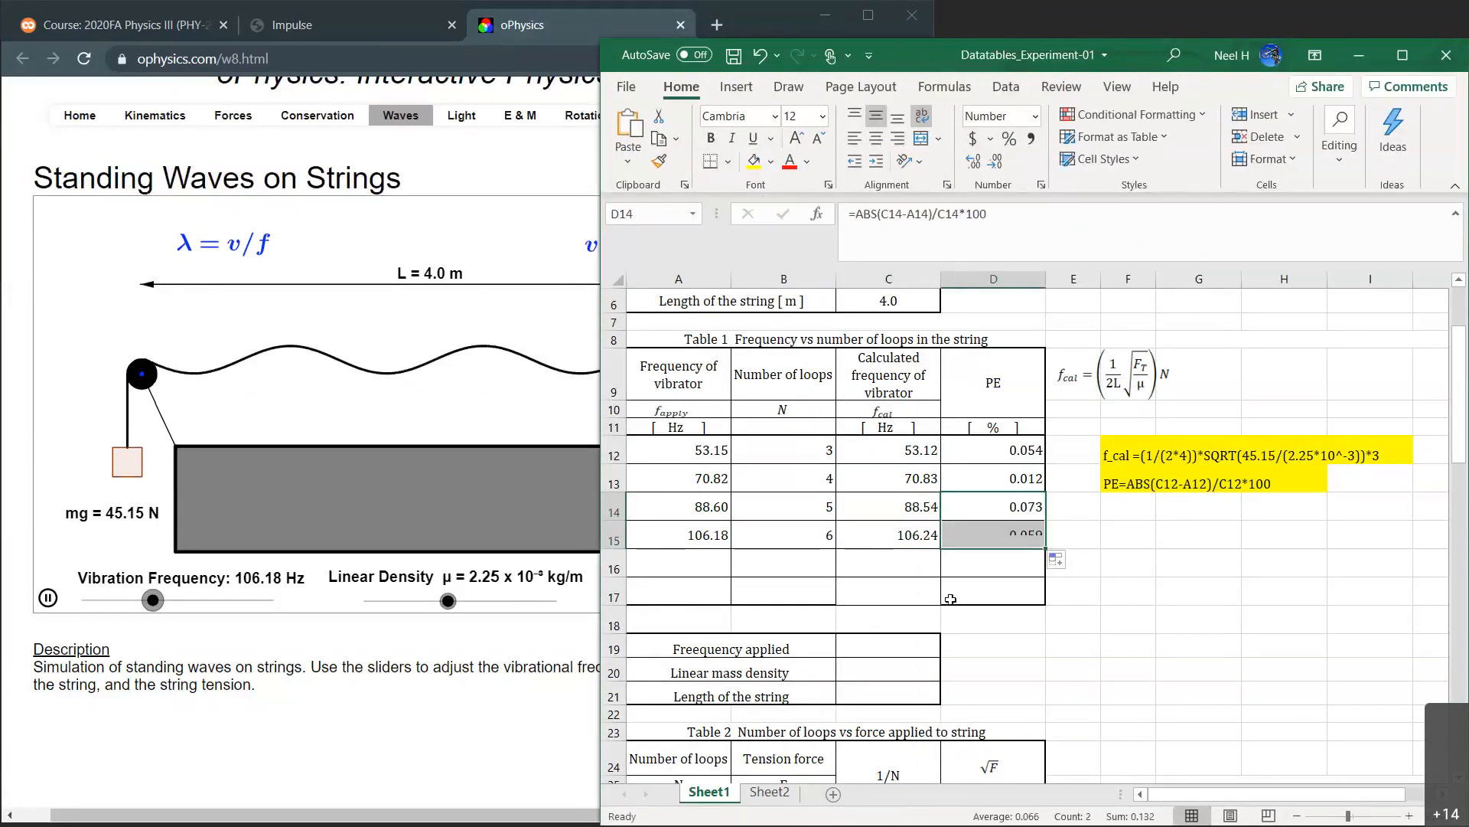
Switch to the simulation in the browser and raise the vibration frequency roughly to about 123.38 Hz.
click(672, 562)
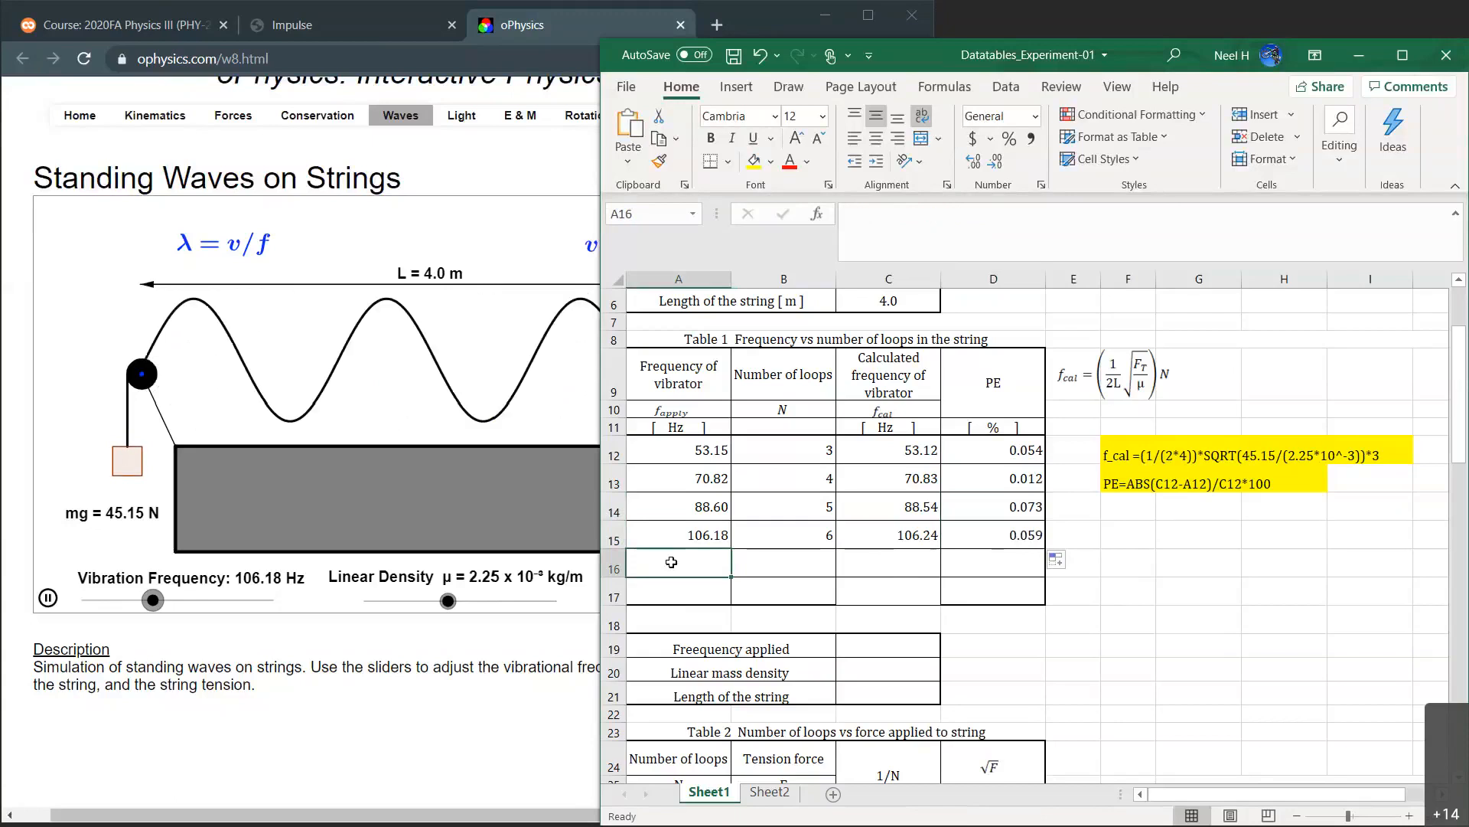
click(156, 616)
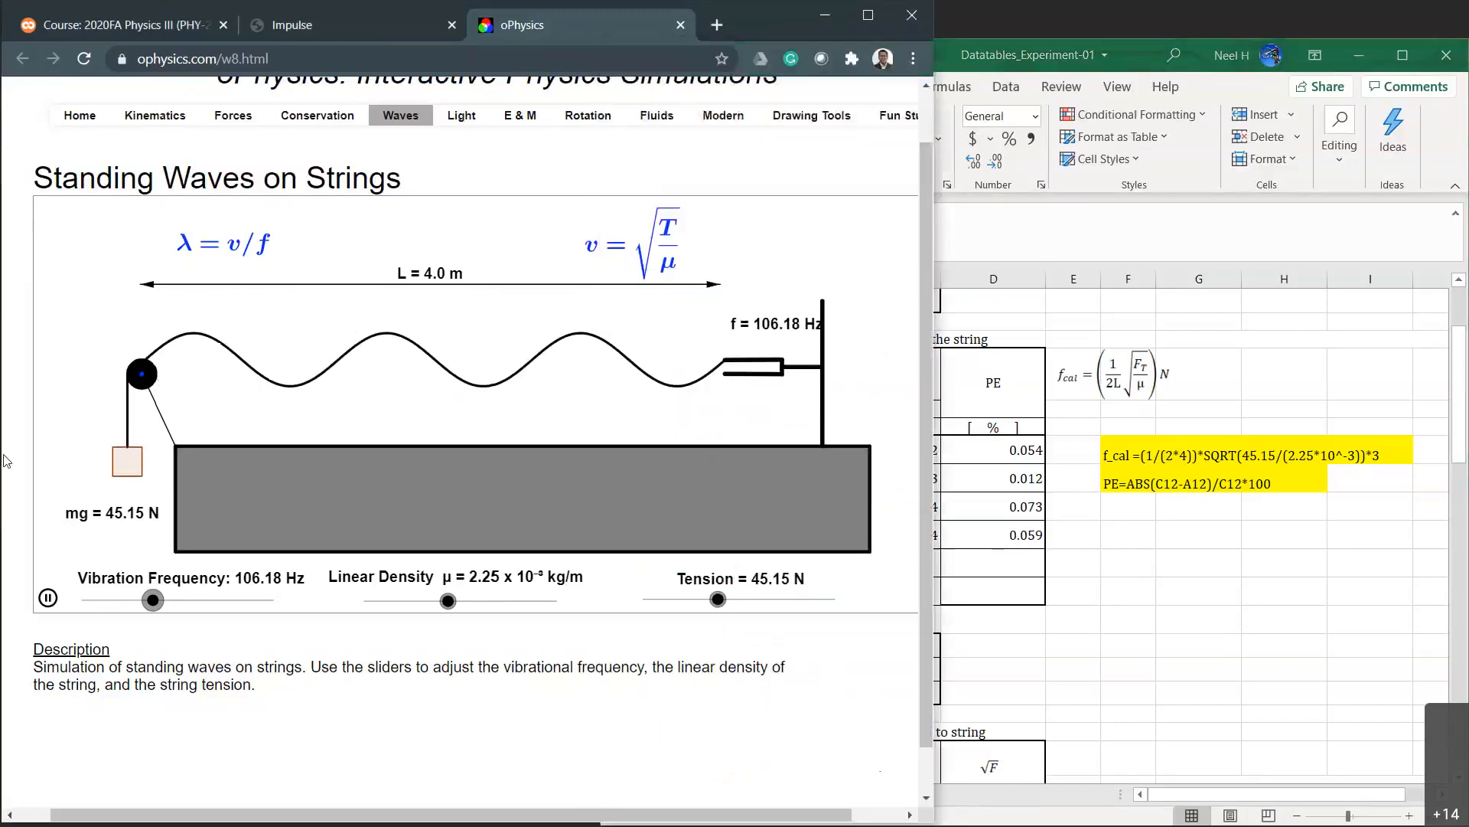
key(Right)
drag(155, 611, 158, 611)
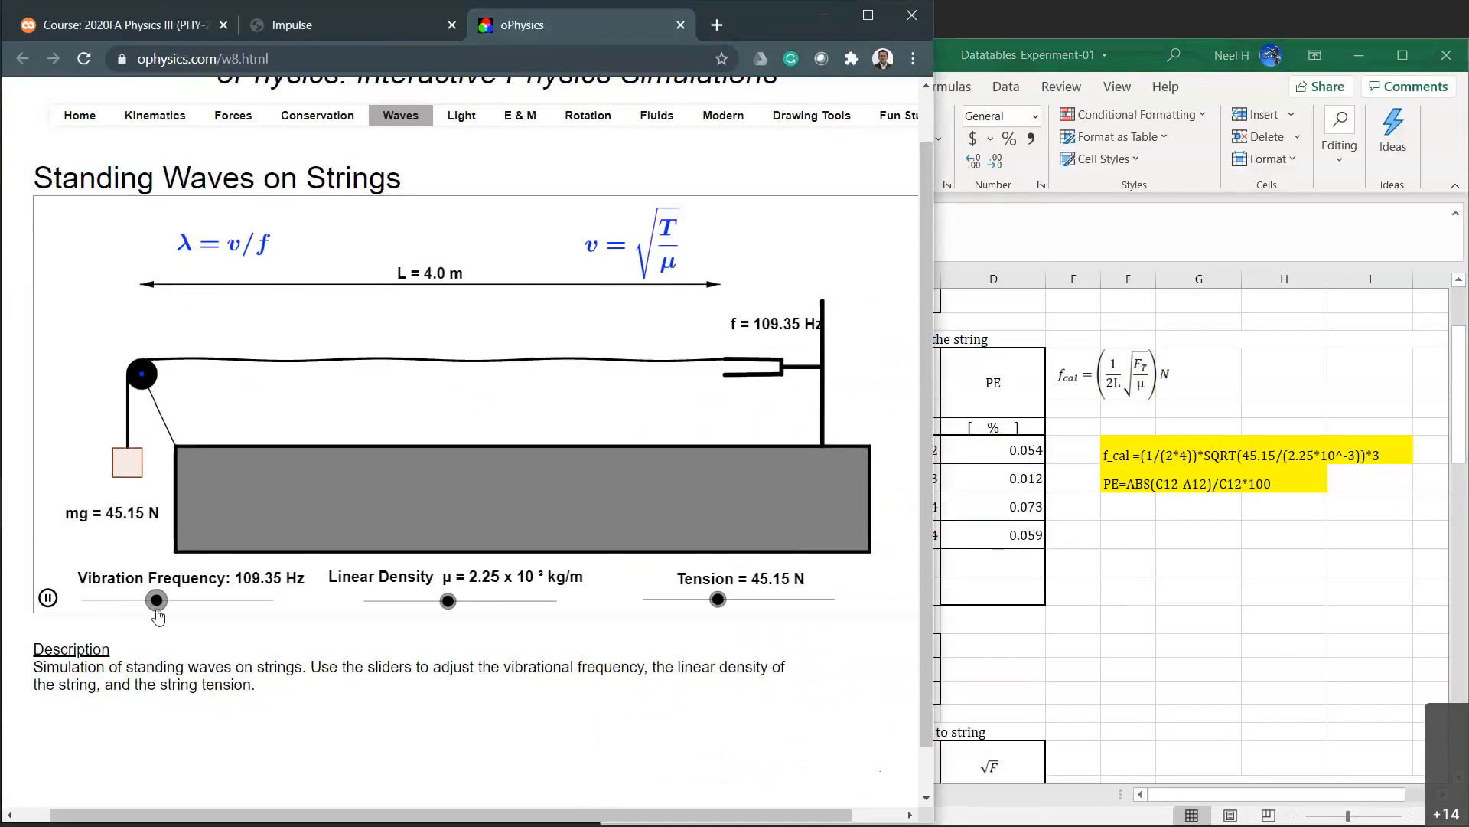
drag(157, 610, 175, 615)
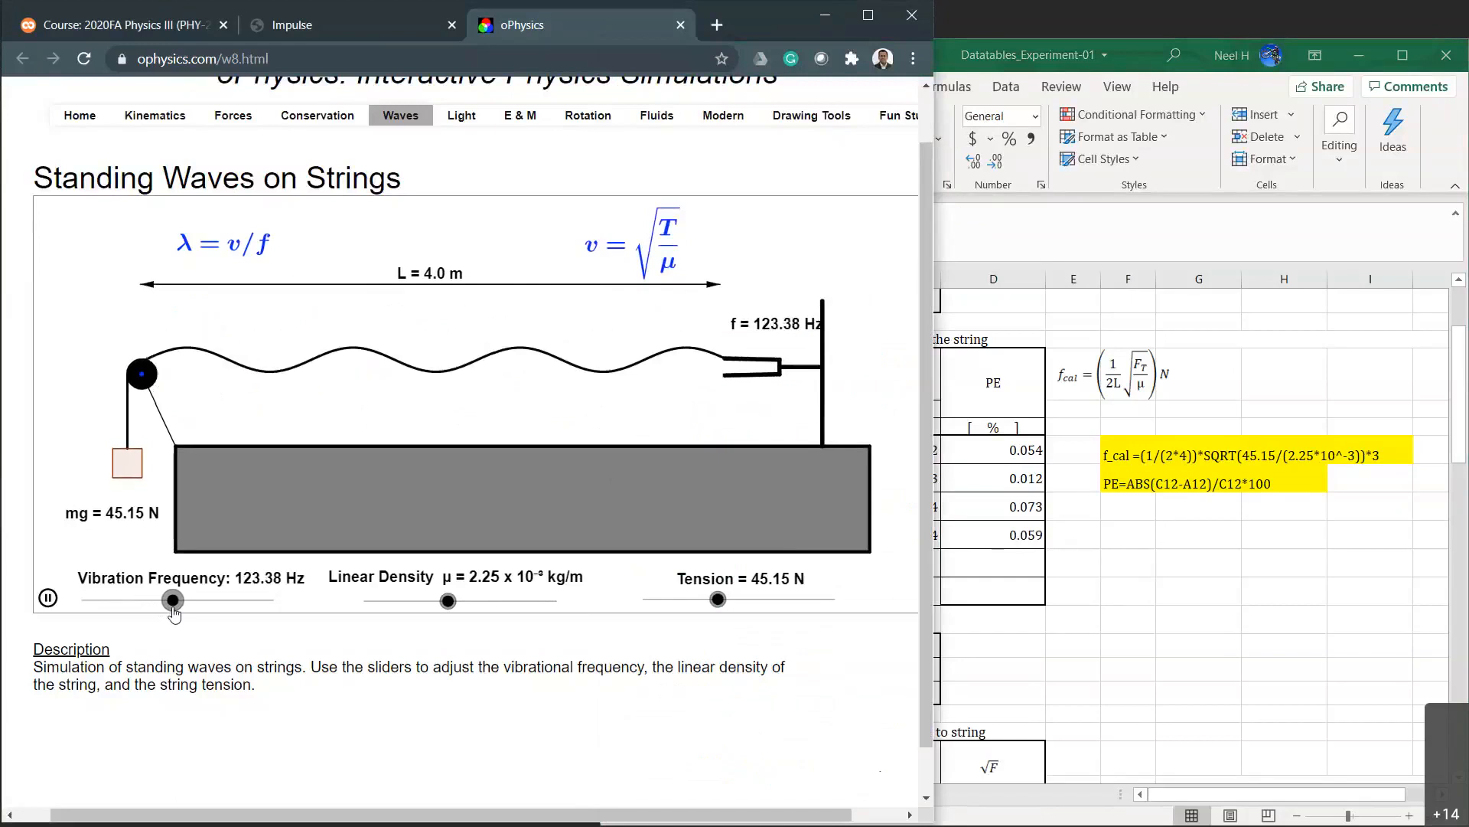
Fine-tune the vibration frequency up to 123.9 Hz to reach the seven-loop resonance.
key(Right)
key(Right)
key(Right)
key(Right)
key(Right)
key(Right)
key(Right)
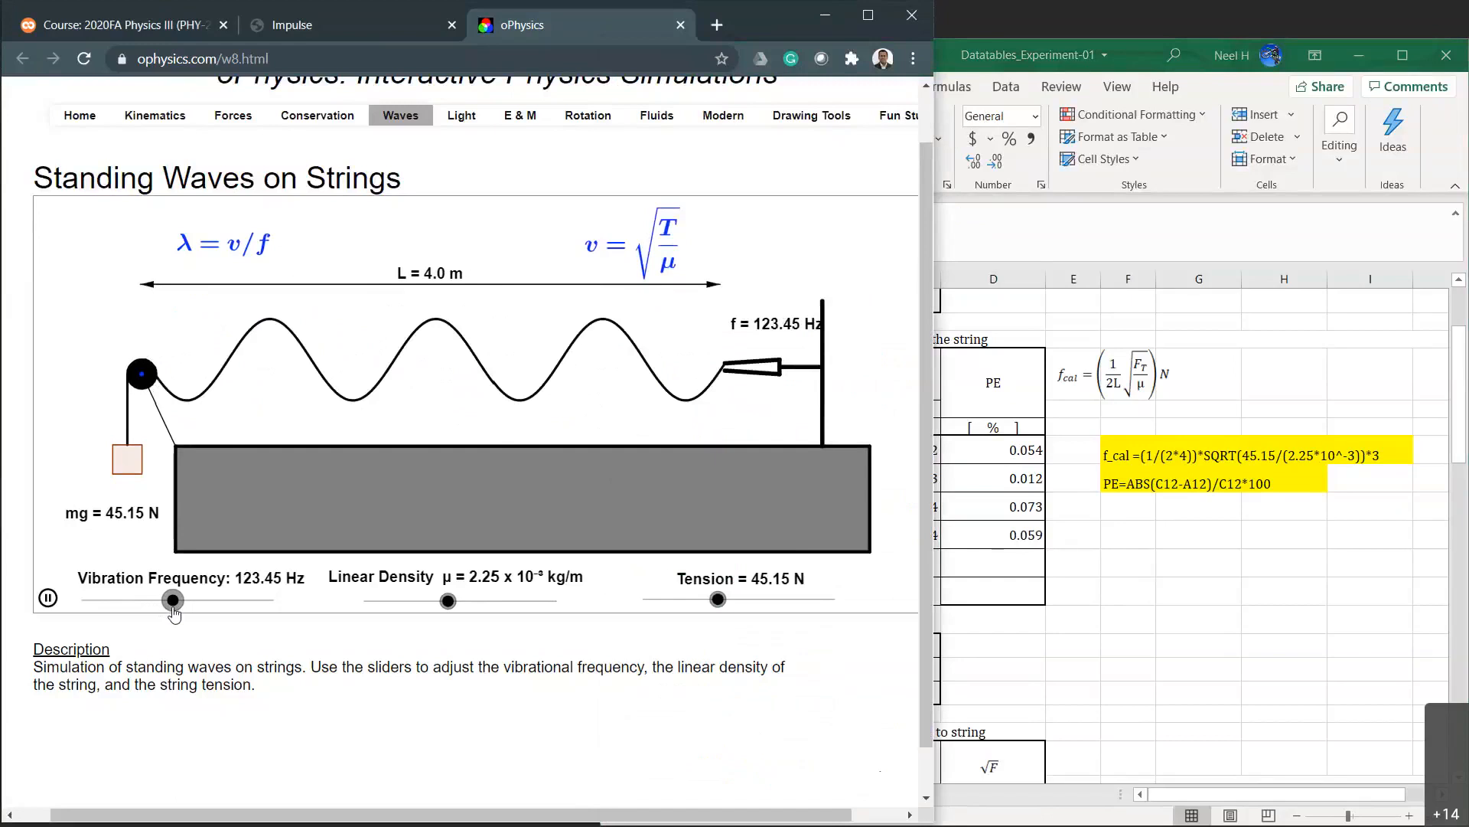
key(Right)
key(Right)
key(Right)
key(Right)
key(Right)
key(Right)
key(Right)
key(Right)
key(Right)
key(Right)
key(Right)
key(Right)
key(Right)
key(Right)
key(Right)
key(Right)
key(Right)
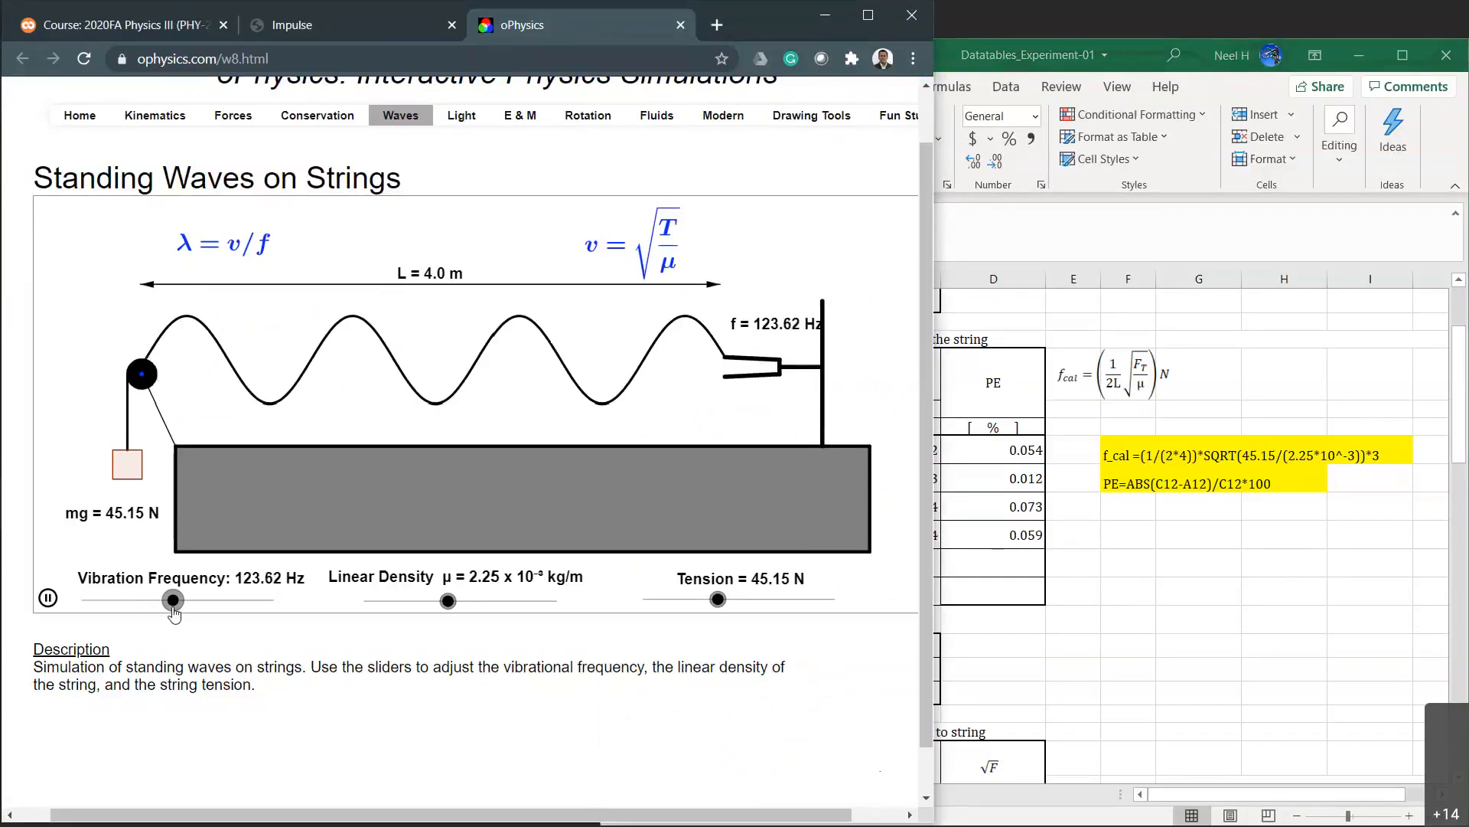
key(Right)
key(Right)
key(Right)
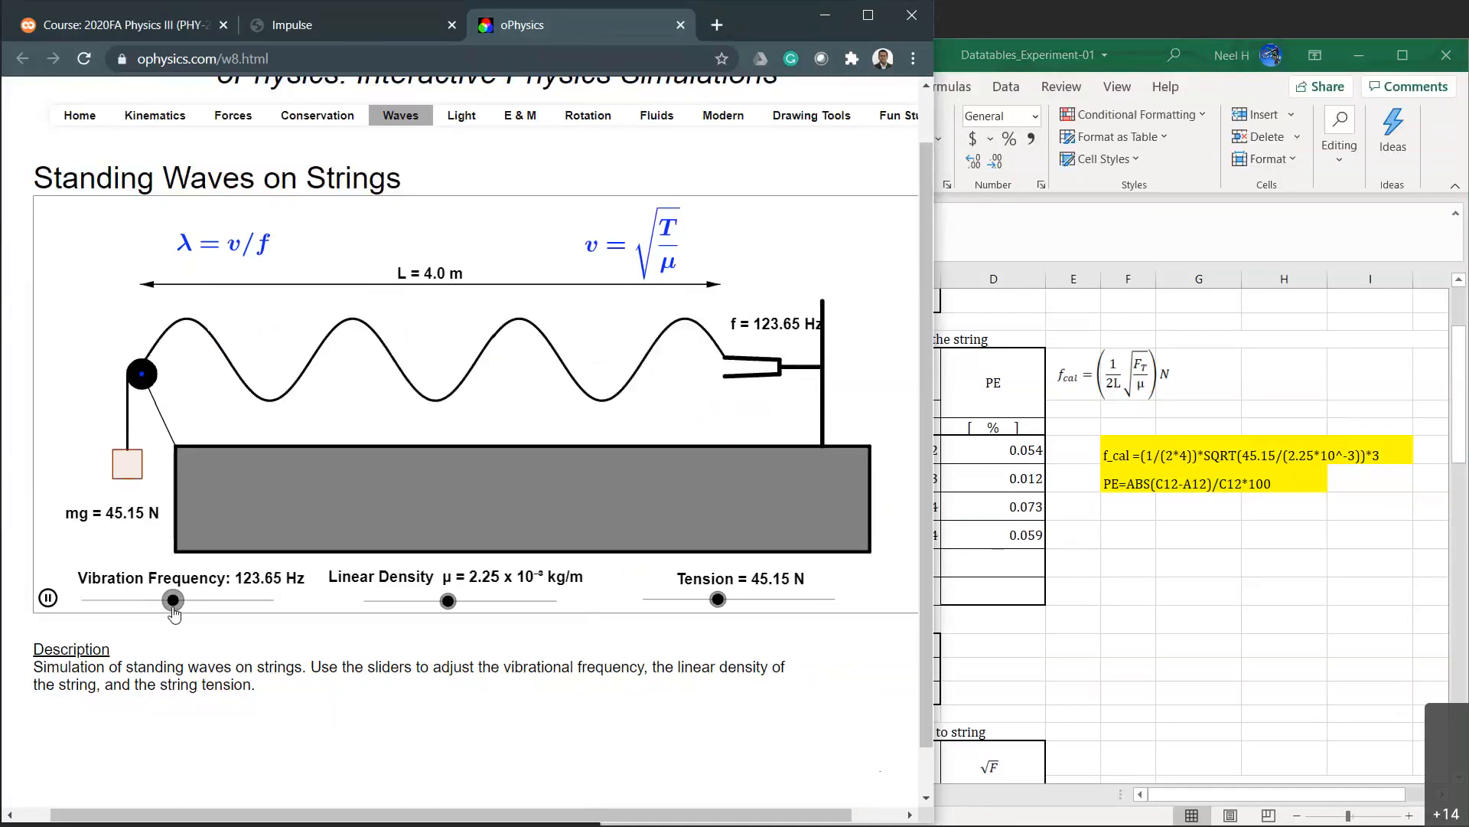
key(Right)
key(Right)
key(Right)
key(Right)
key(Right)
key(Right)
key(Right)
key(Right)
key(Right)
key(Right)
key(Right)
key(Right)
key(Right)
key(Right)
key(Right)
key(Right)
key(Right)
key(Right)
key(Right)
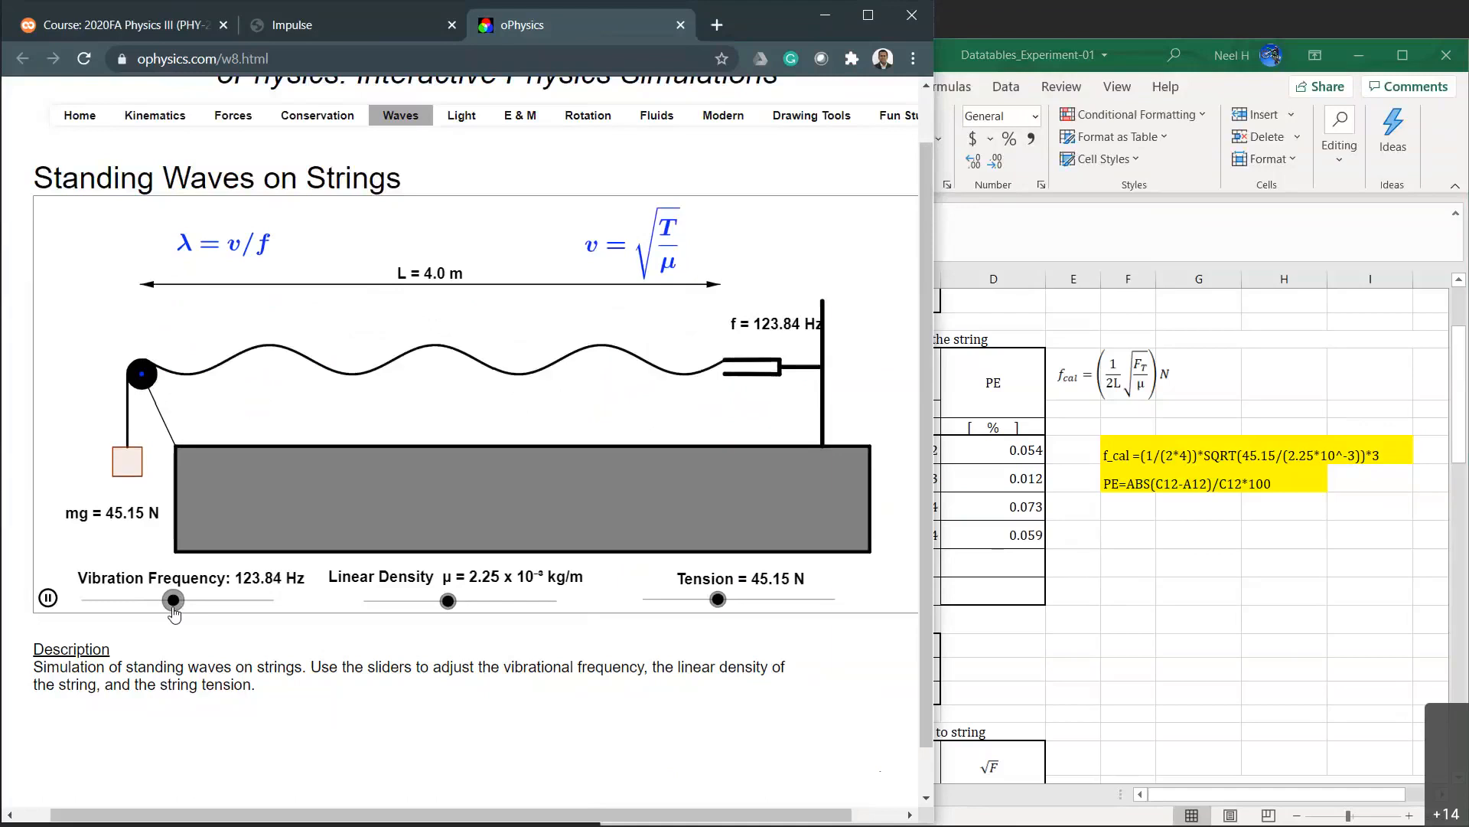
key(Right)
key(Right)
key(Right)
key(Right)
key(Right)
key(Right)
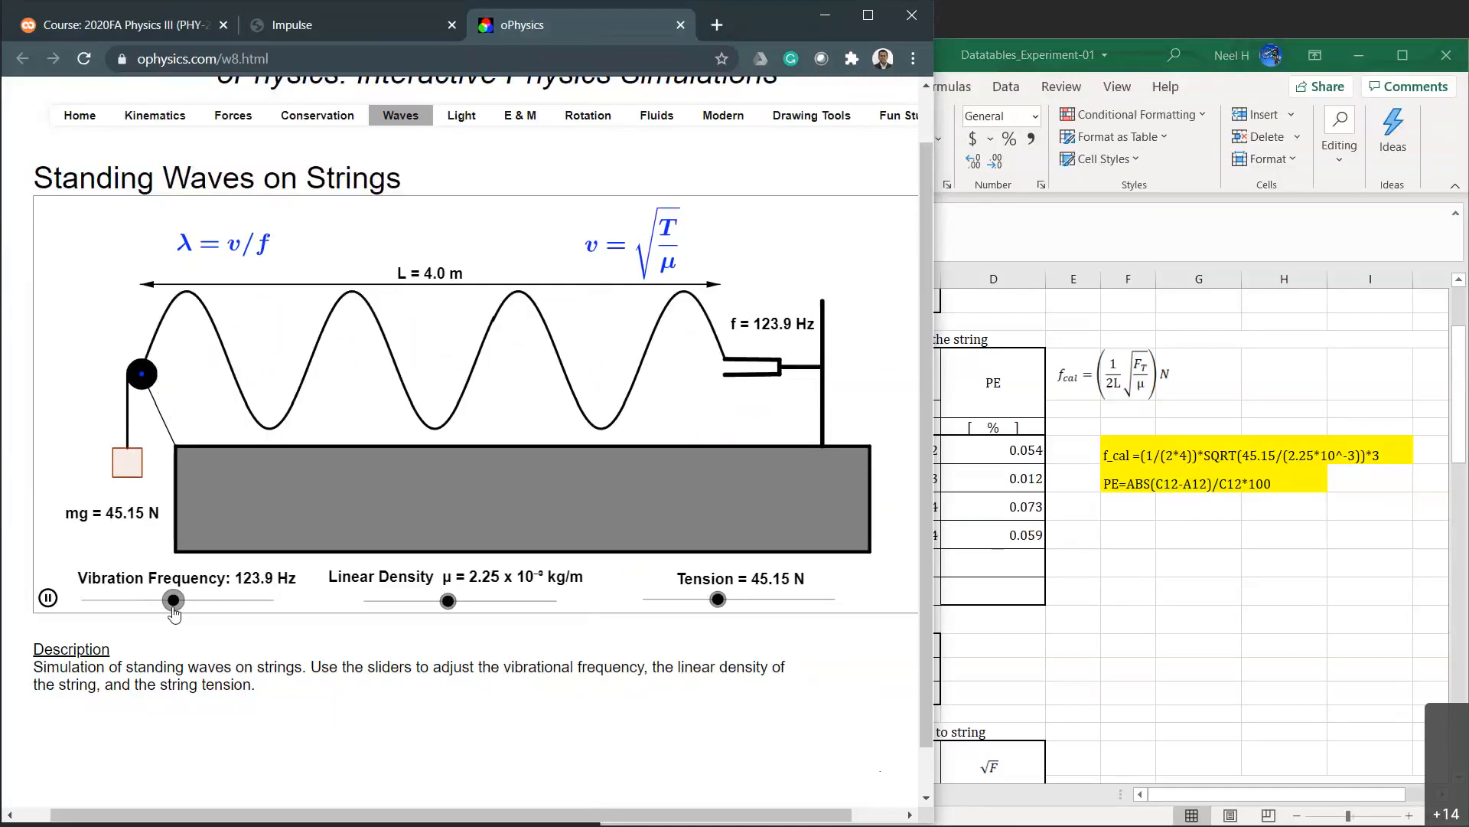
Switch to the Excel workbook and enter 123.9 Hz in A16 and 7 loops in B16 of Table 1.
click(1028, 555)
click(698, 567)
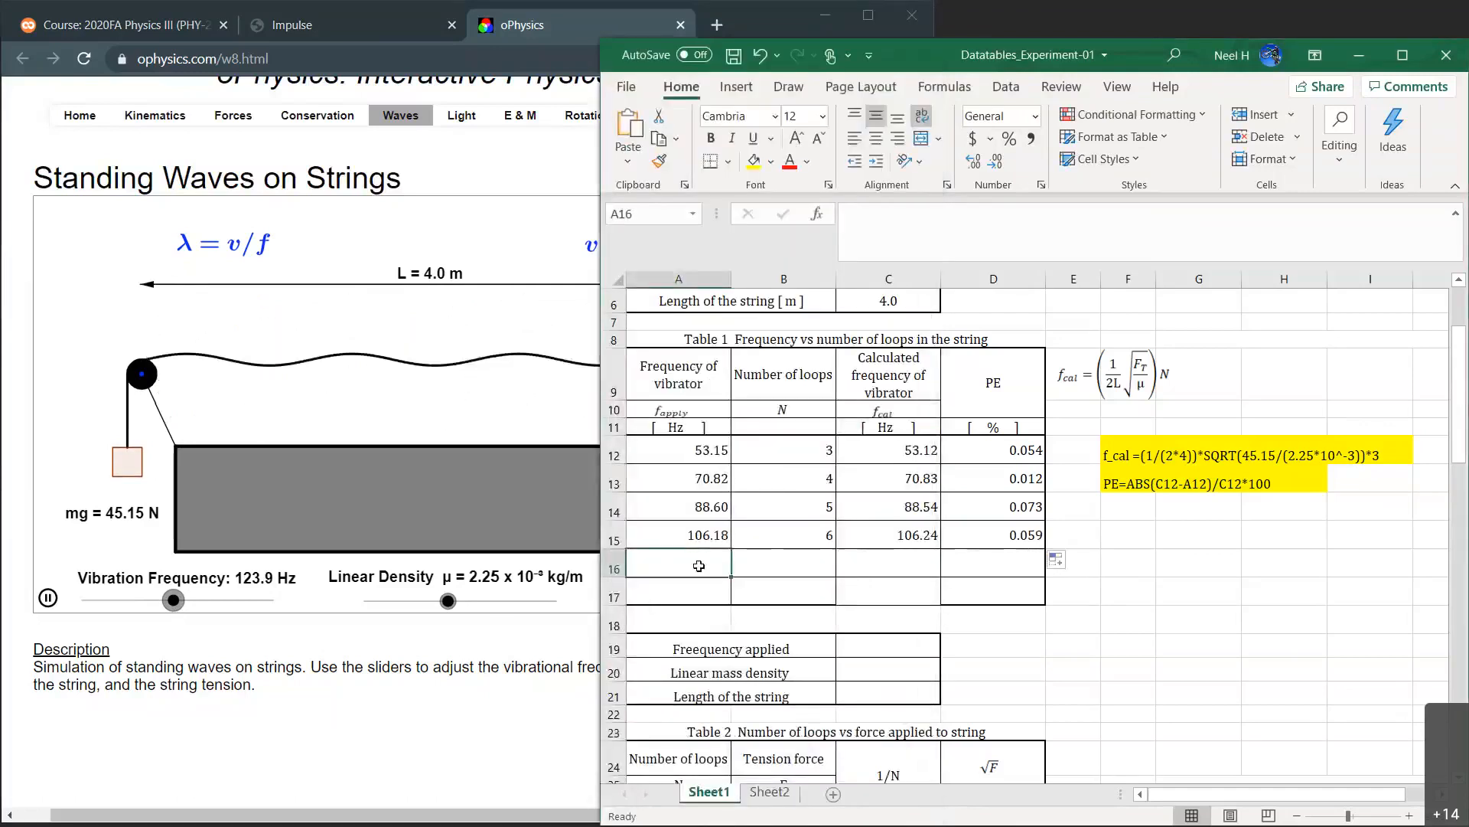
text(123.9)
click(829, 558)
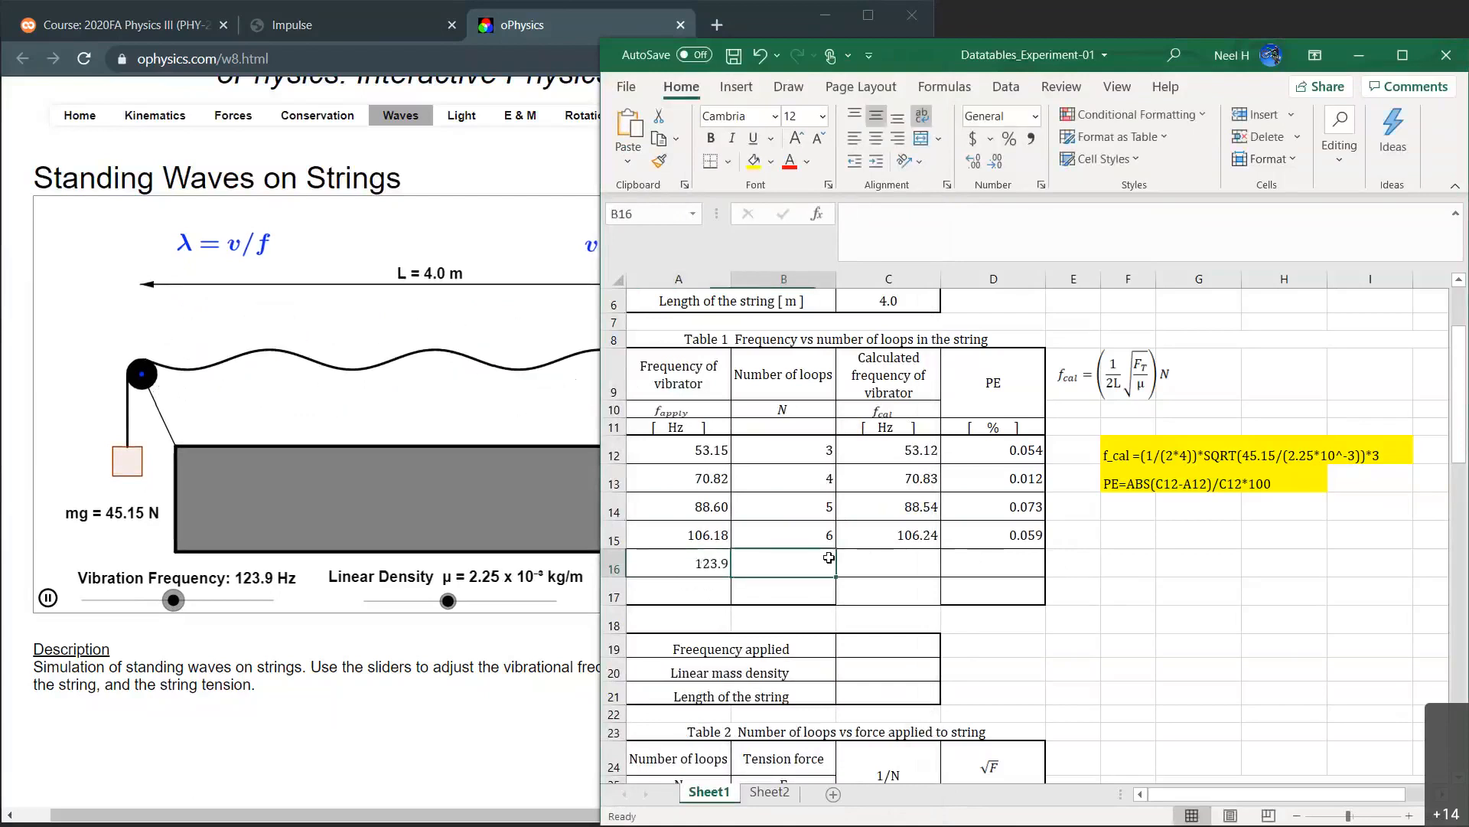
text(7)
key(Tab)
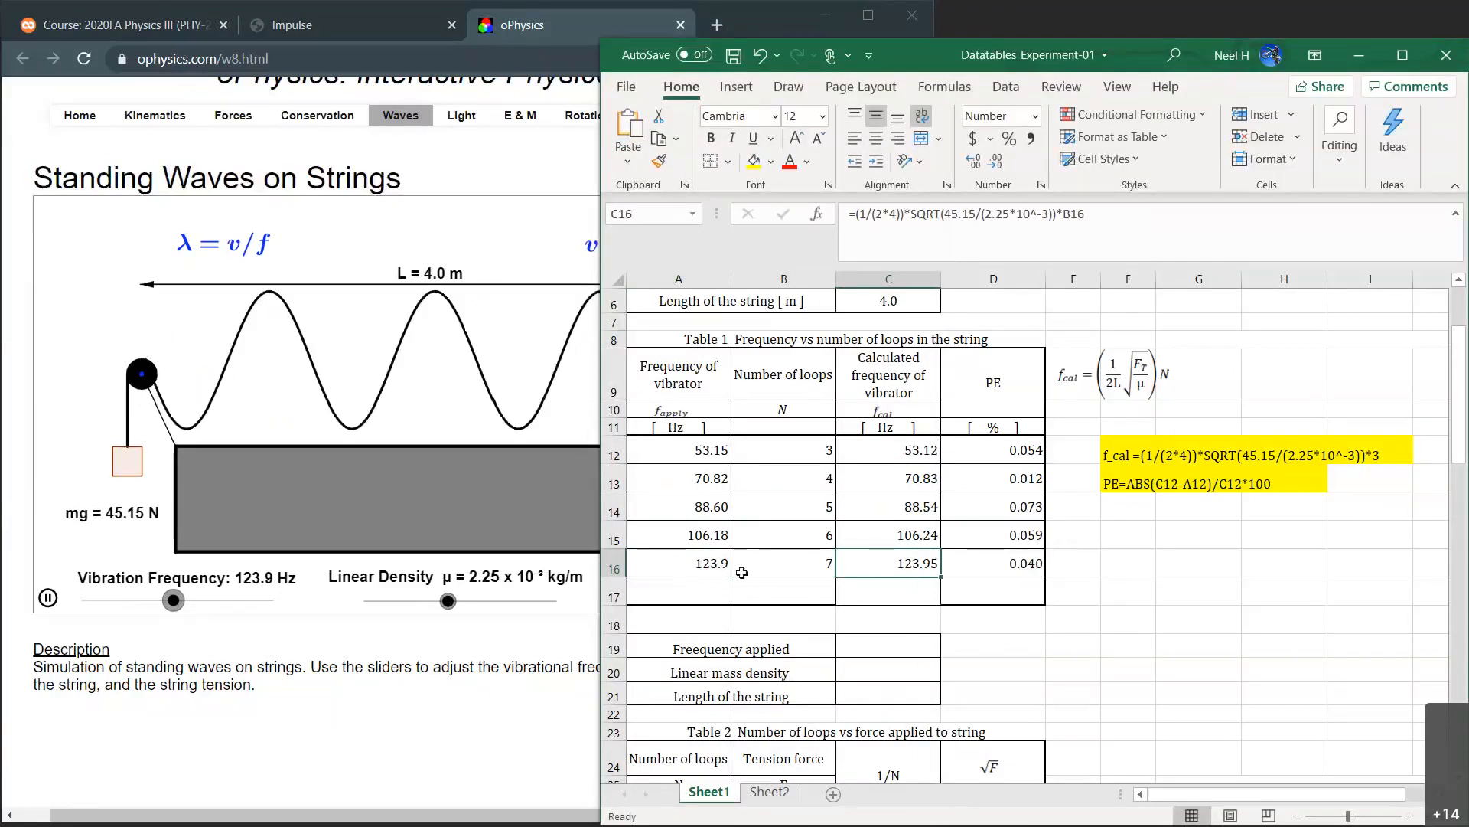
Format the applied frequency in A16 as a Number with two decimal places.
right_click(686, 570)
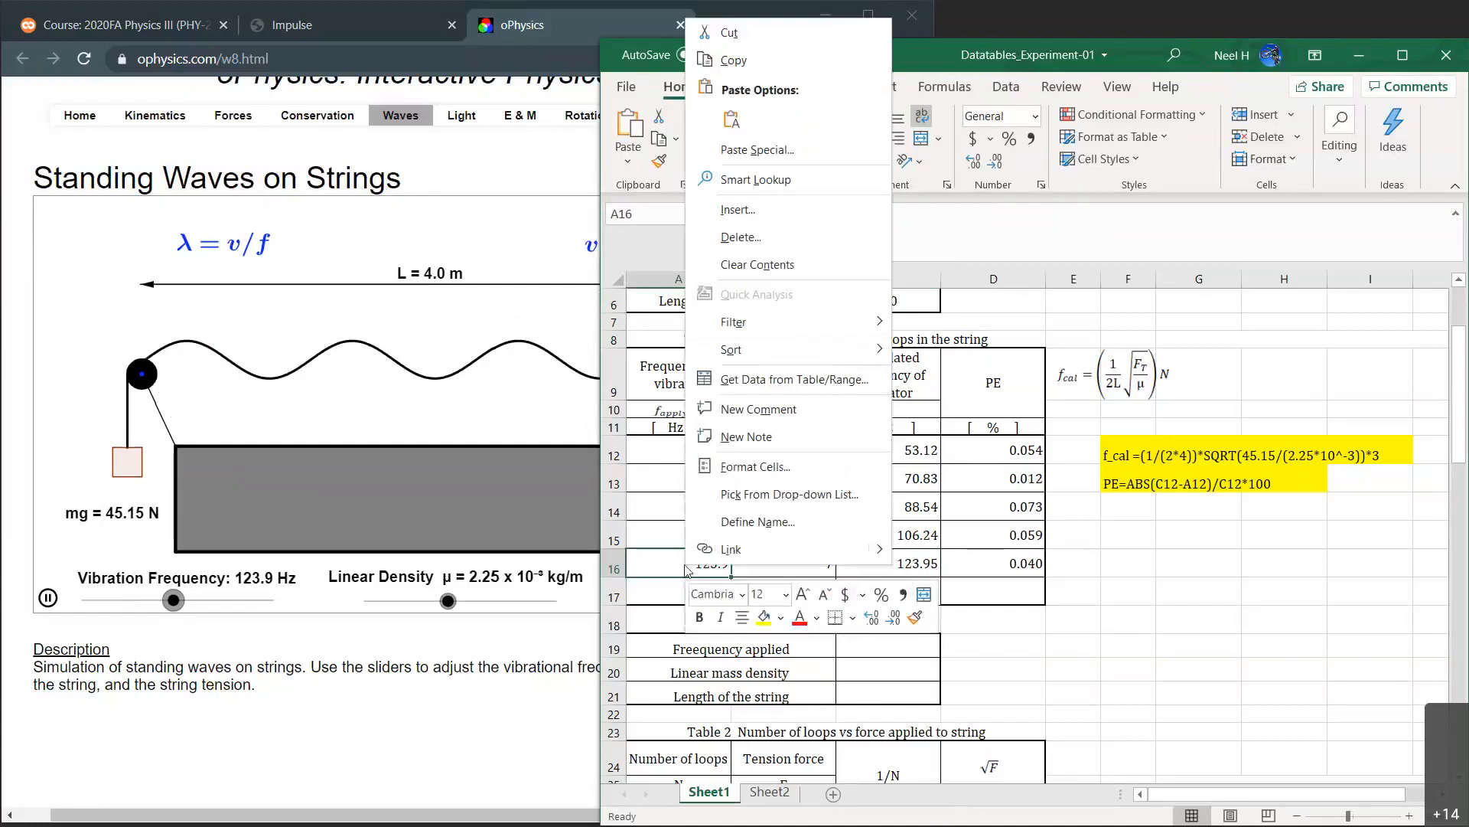
click(746, 466)
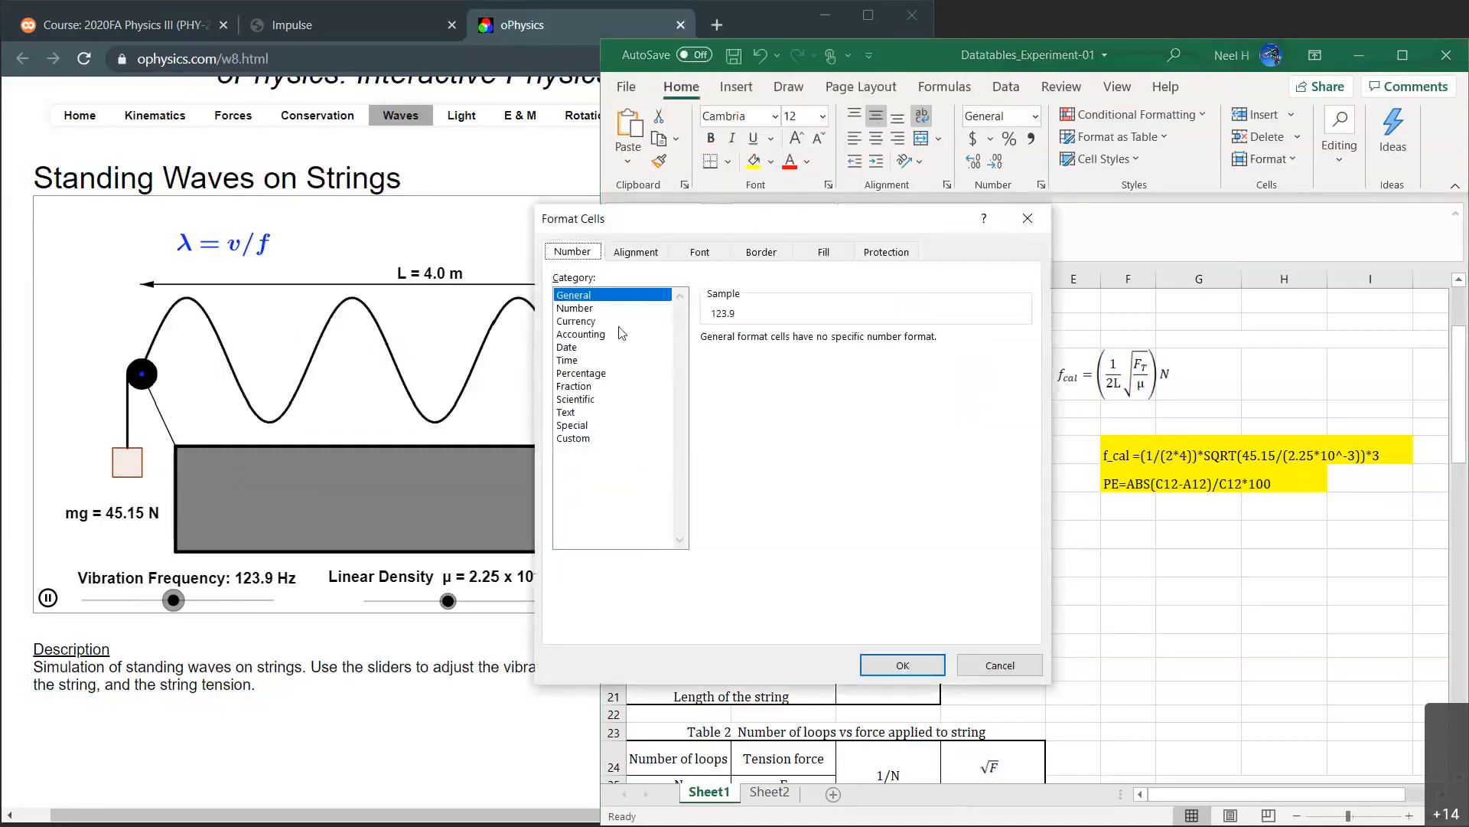
click(582, 308)
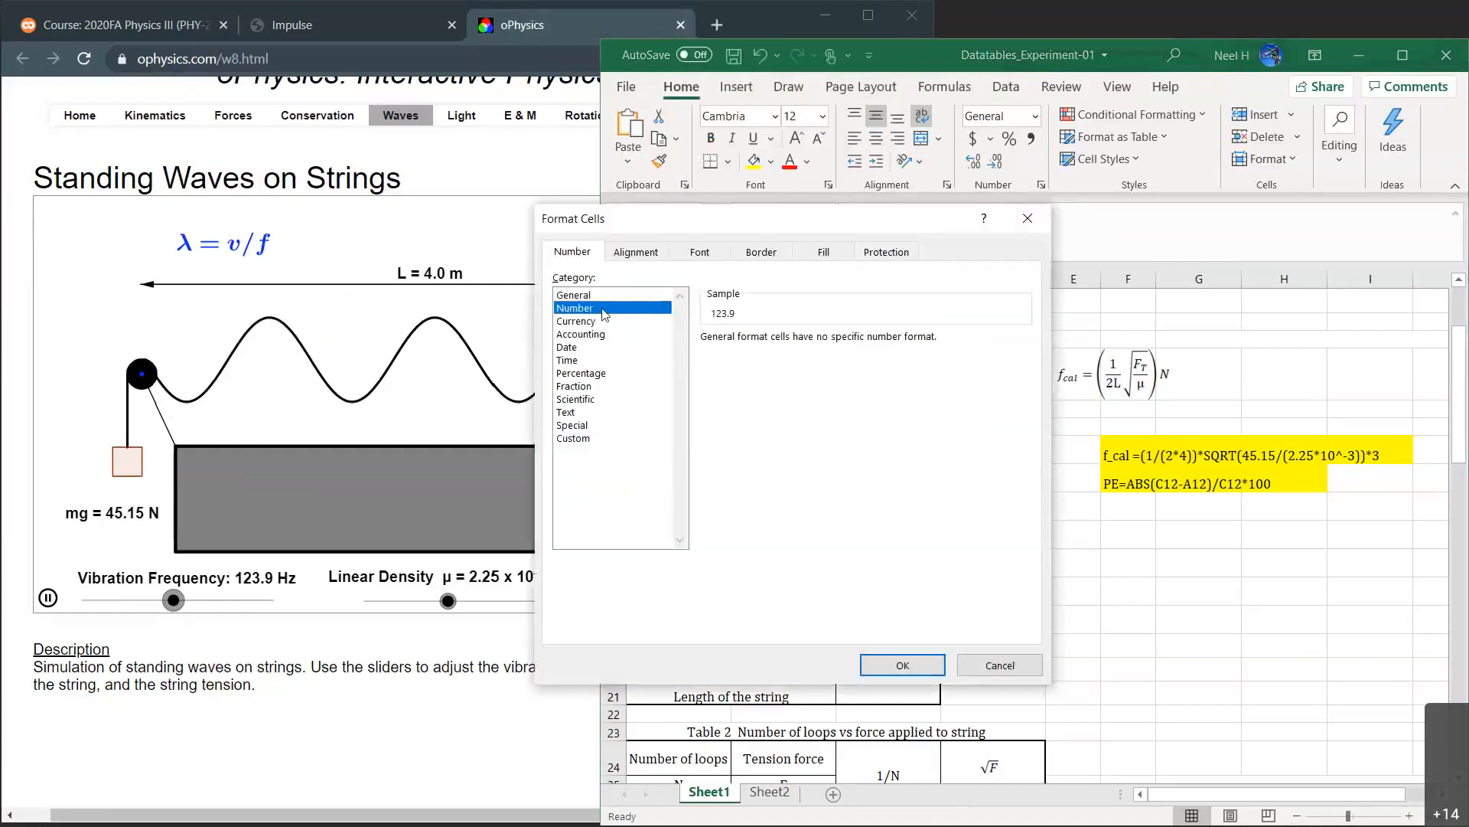
click(901, 665)
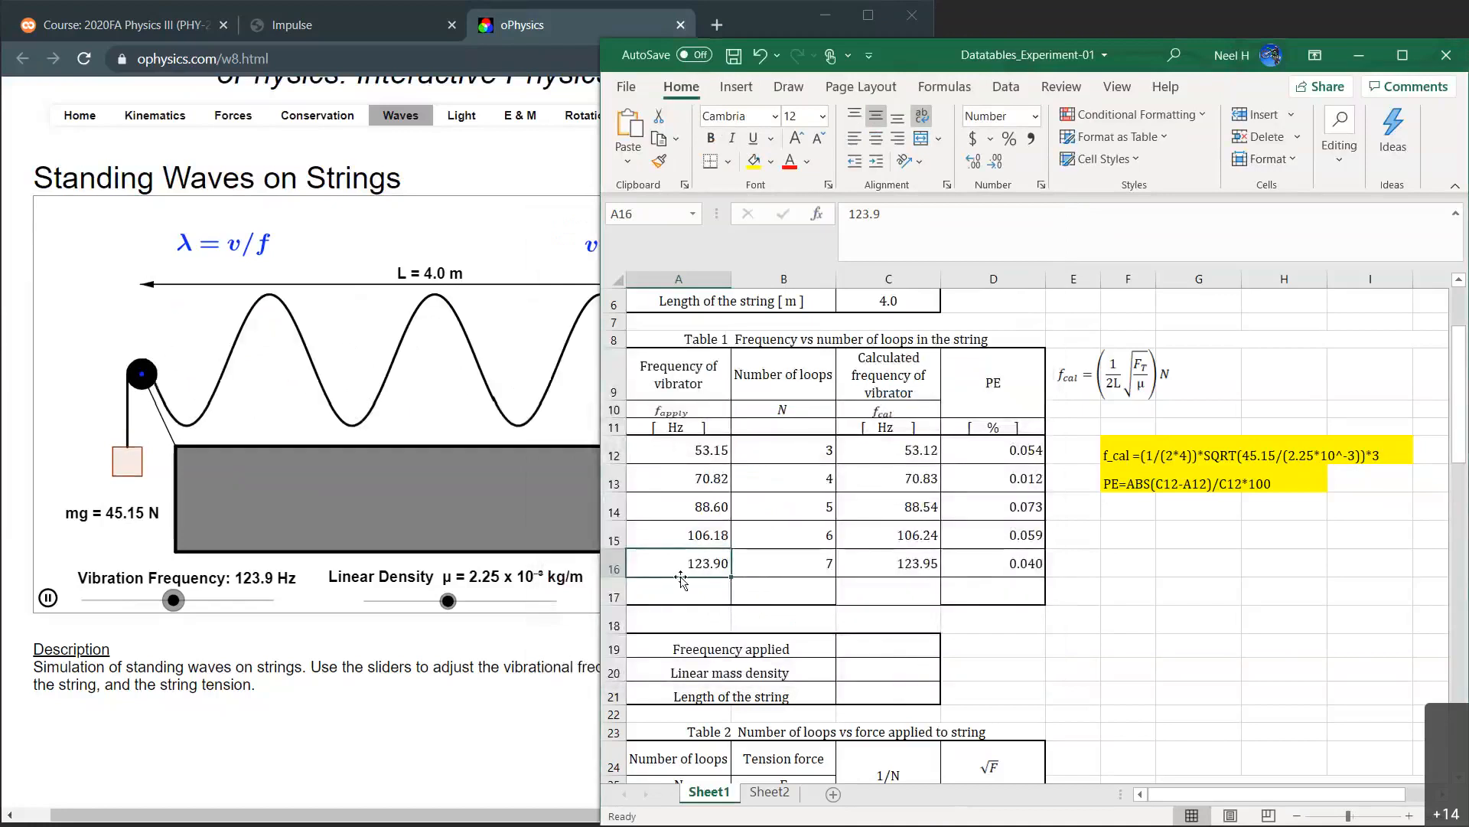
key(Return)
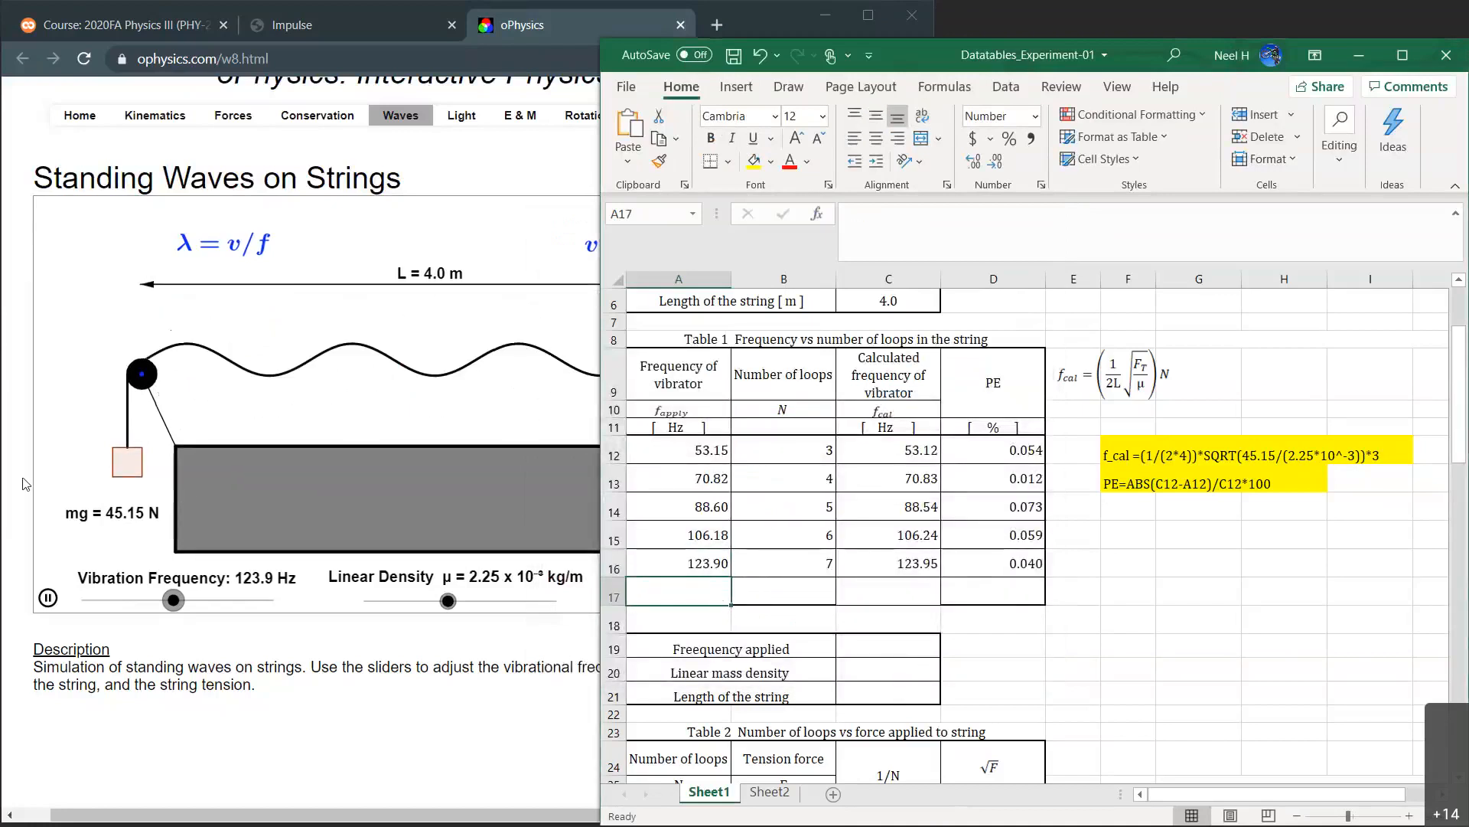
Switch to the simulation in the browser and raise the vibration frequency to 141.63 Hz for the eight-loop resonance.
click(186, 498)
drag(176, 612, 194, 611)
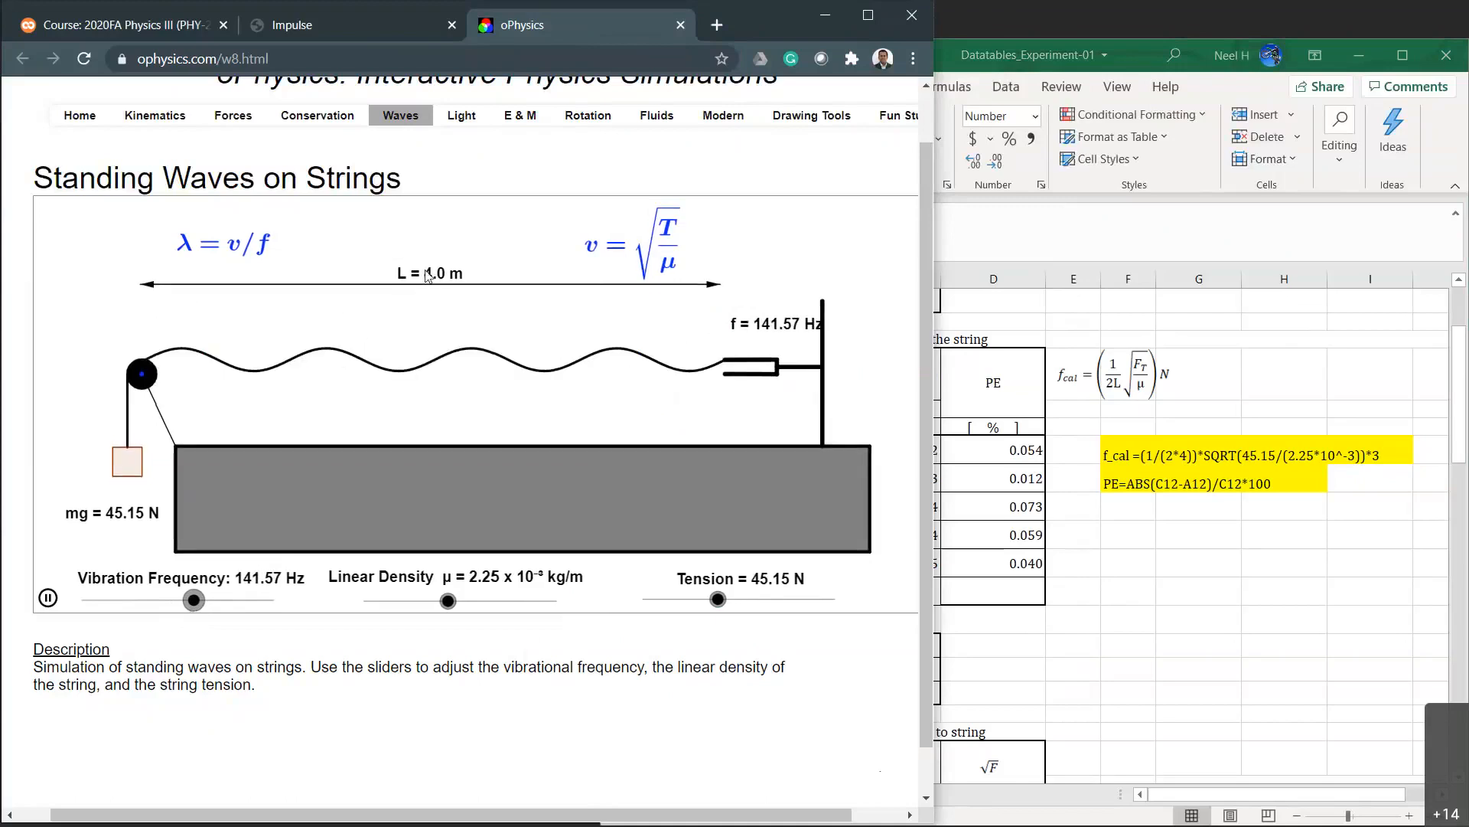
key(Right)
key(Right)
key(Right)
key(Right)
key(Right)
key(Right)
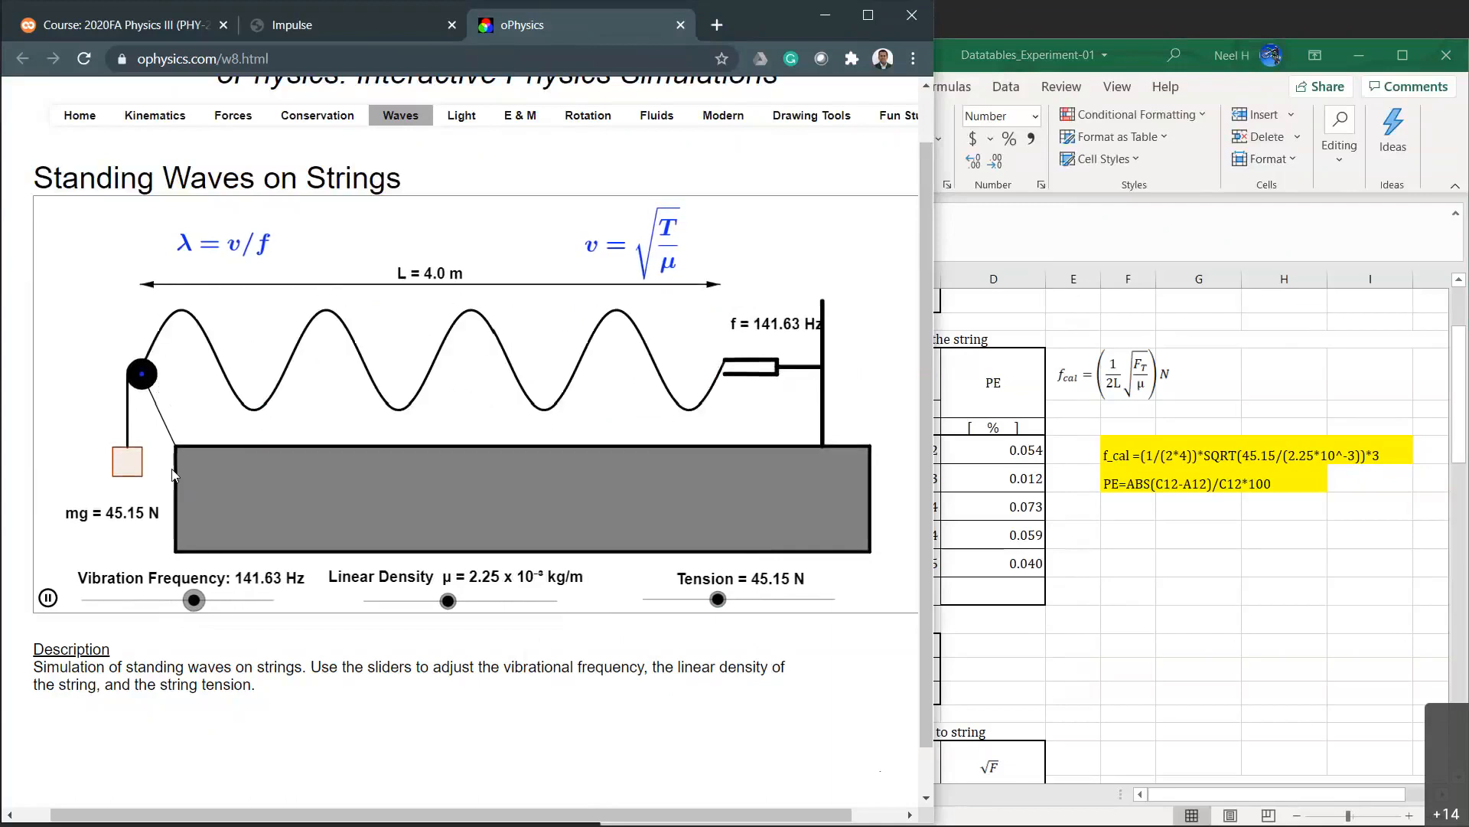
Switch to the Excel workbook and enter 141.63 Hz in A17 and 8 loops in B17 of Table 1.
key(alt+Tab)
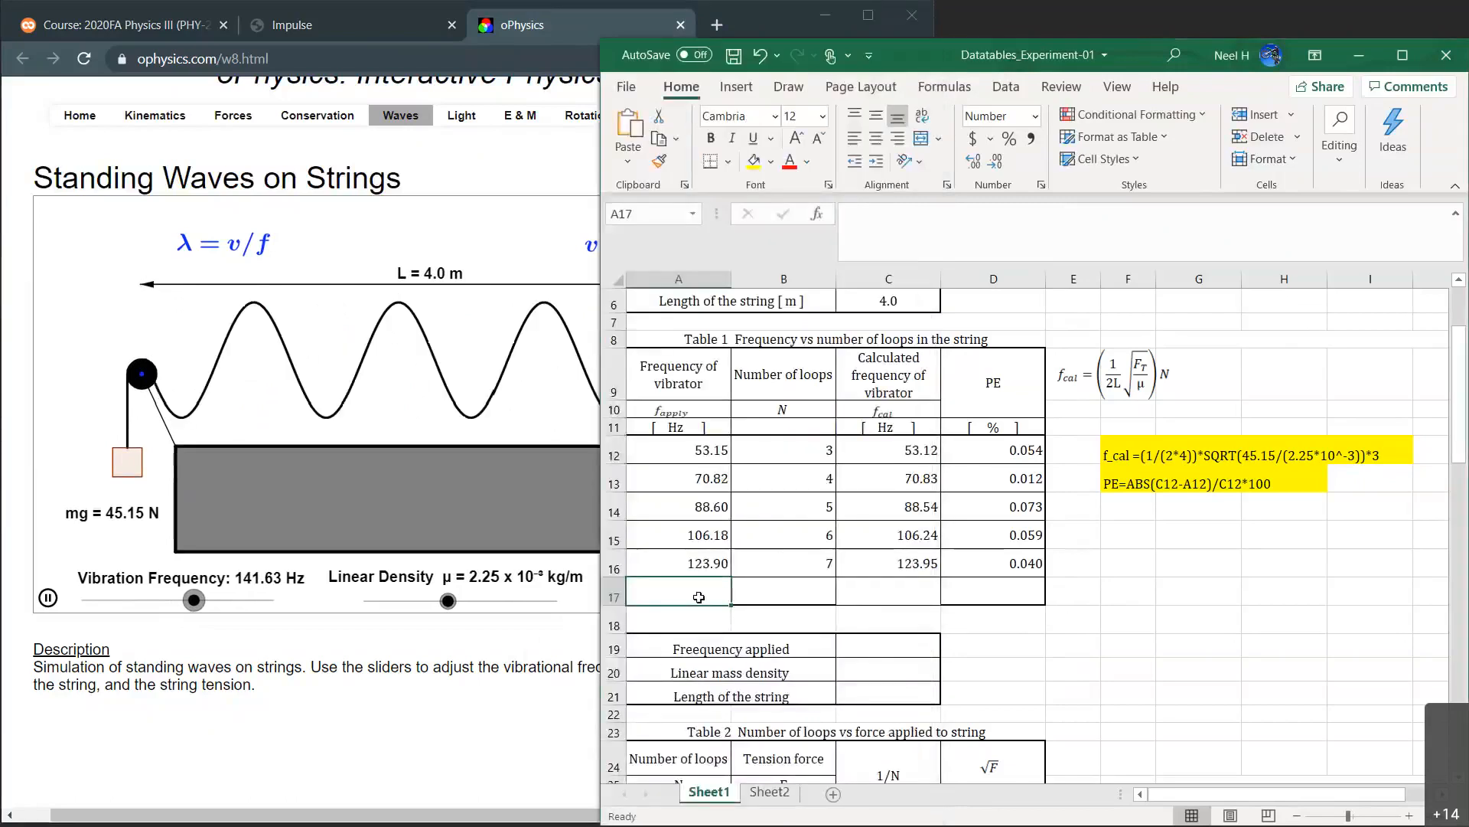
text(141.63)
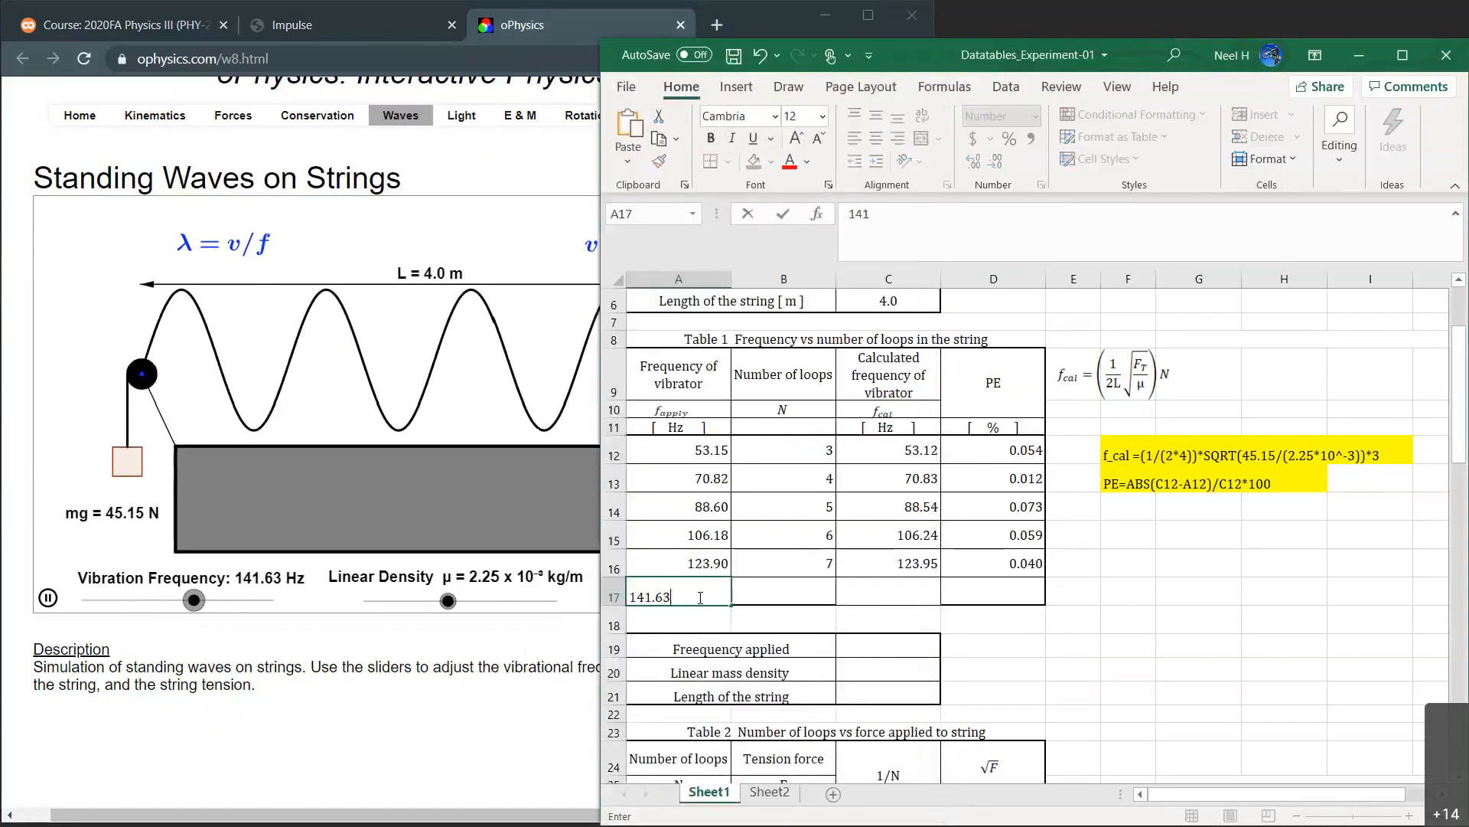
click(754, 597)
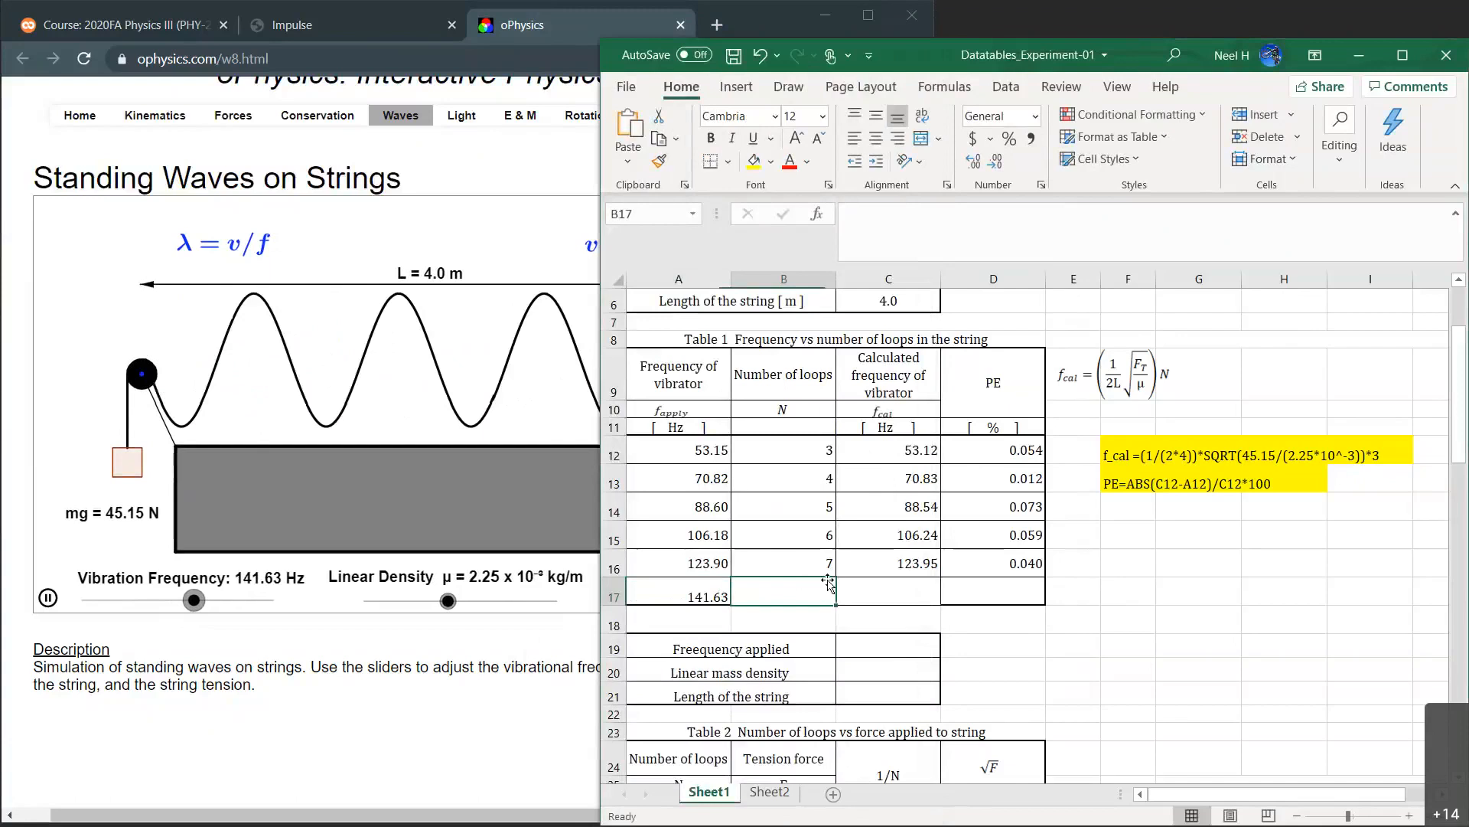
text(8)
key(Tab)
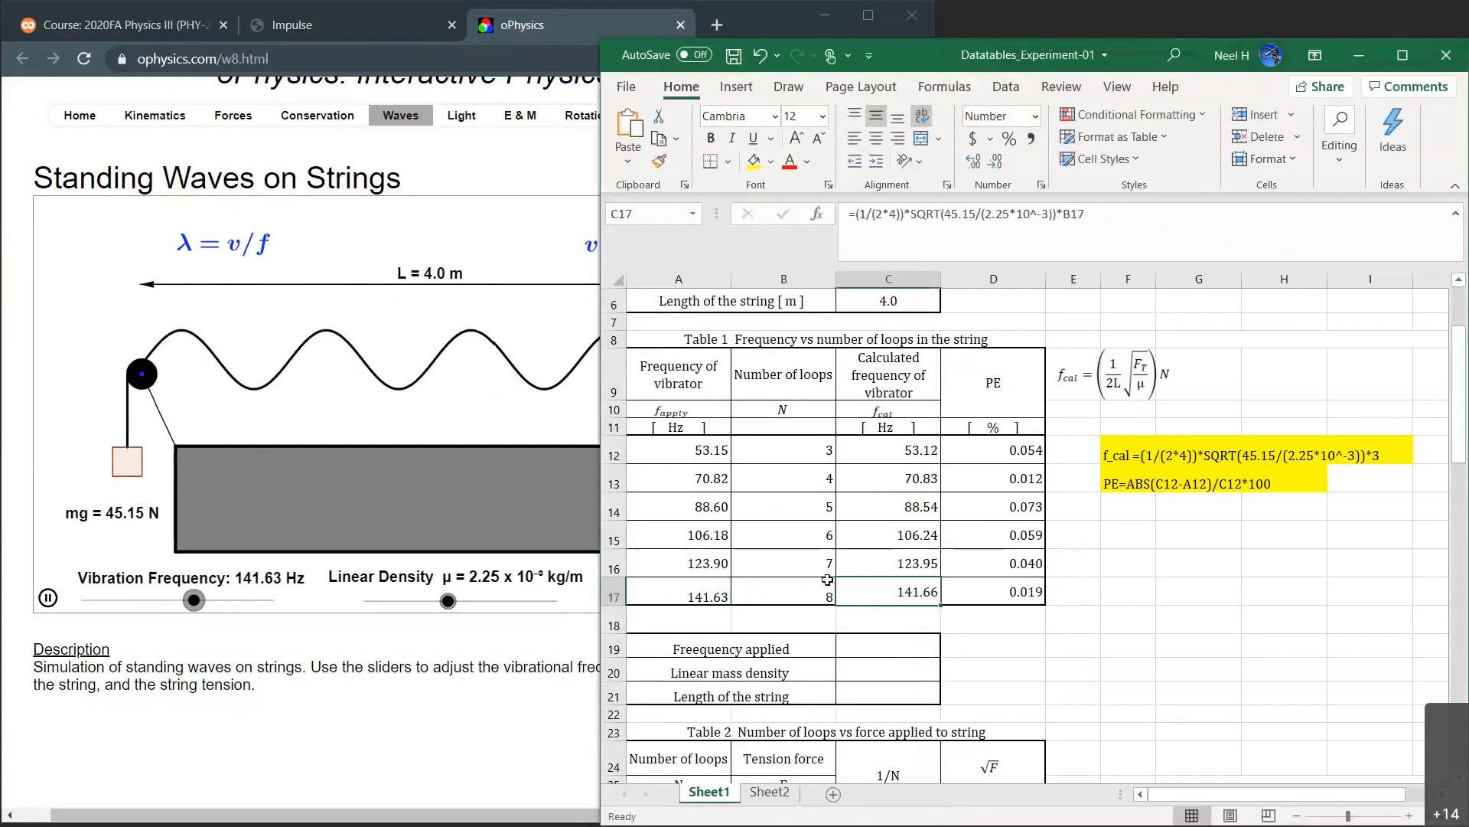
click(1134, 632)
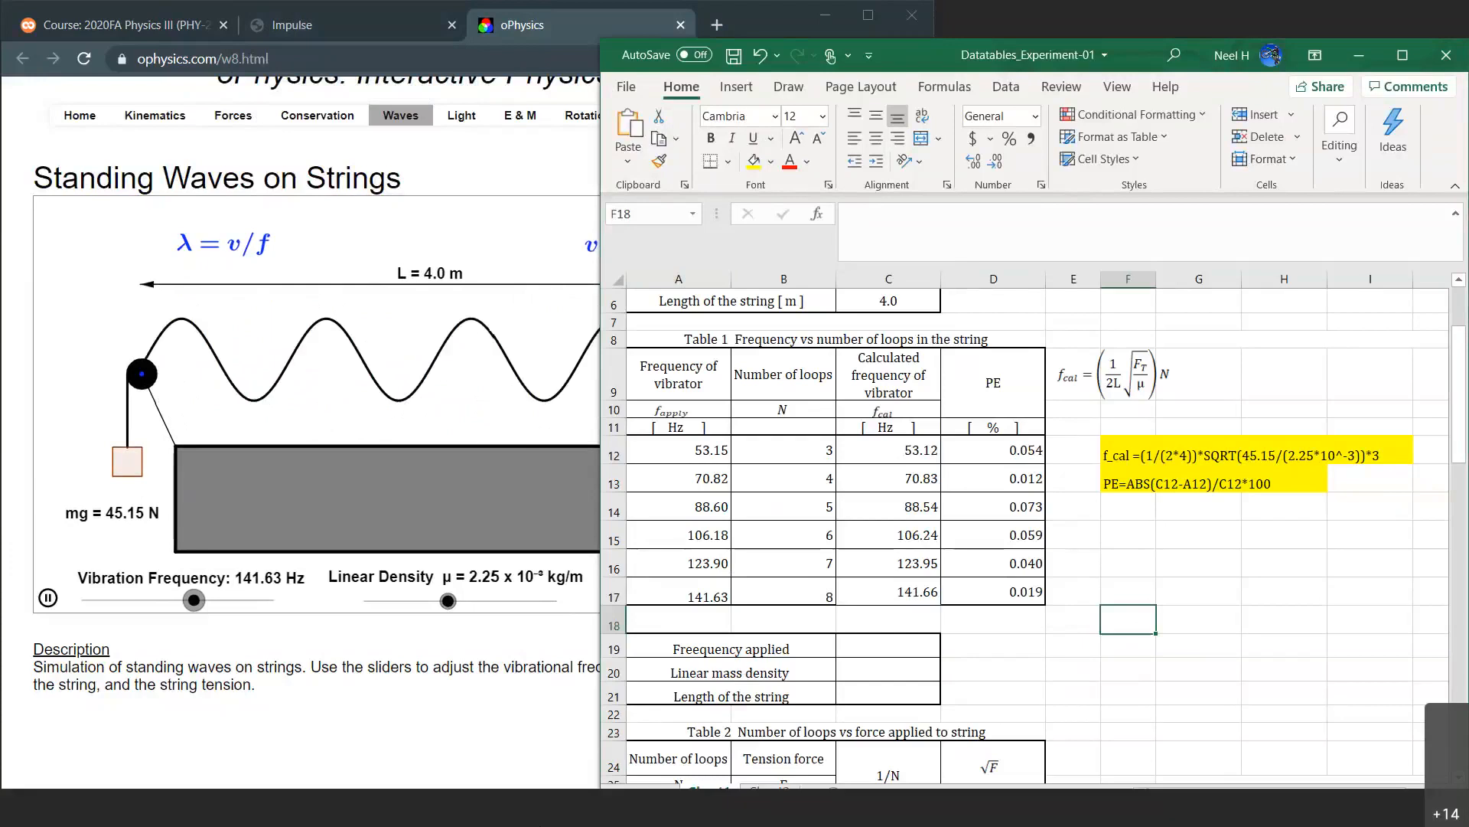
Switch to the experiment handout in the browser, review the resonance frequency and linear density equations, and return to the Excel workbook.
click(306, 23)
scroll(321, 365, up, 10)
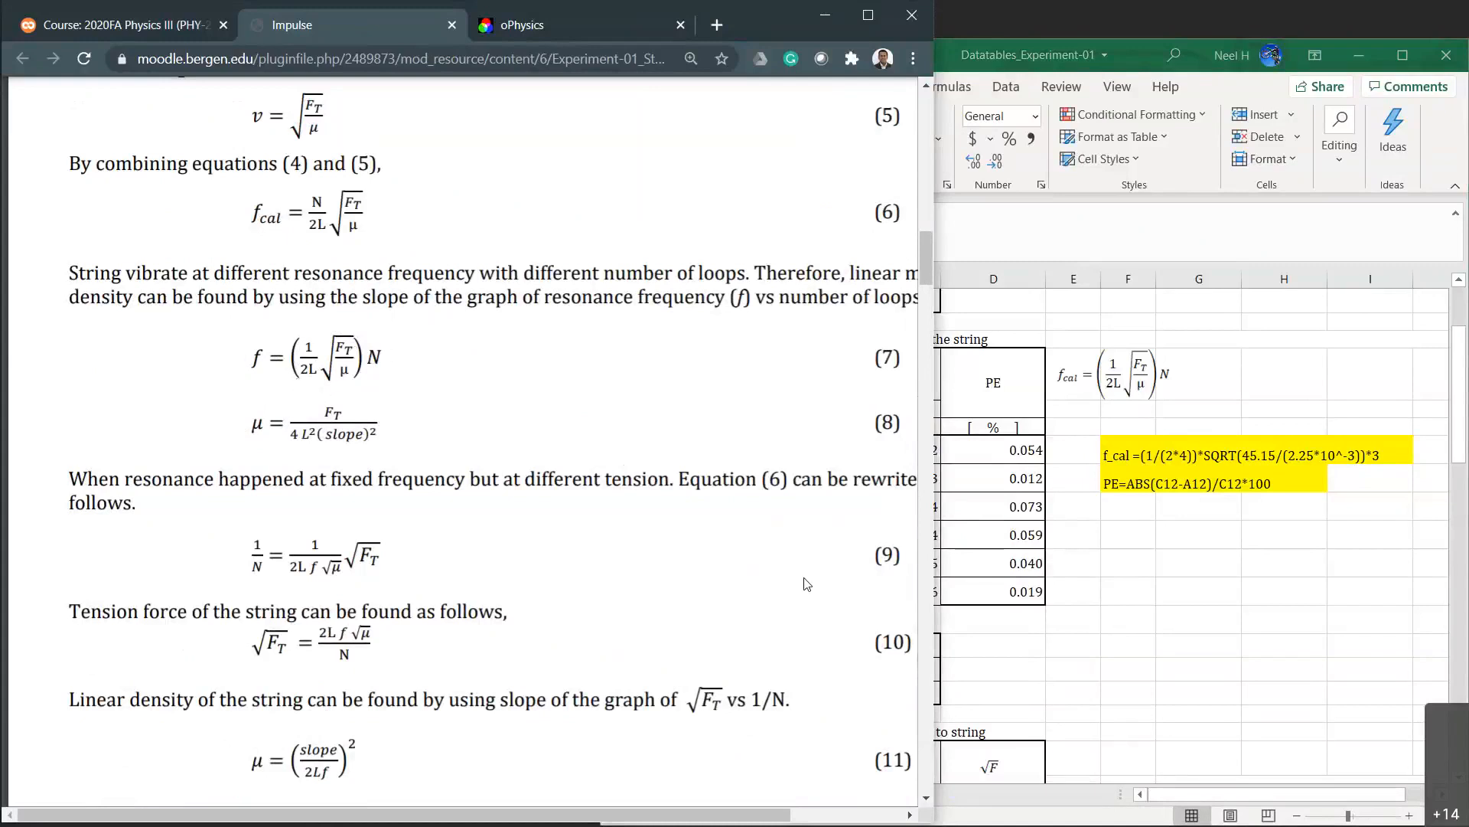
click(1182, 593)
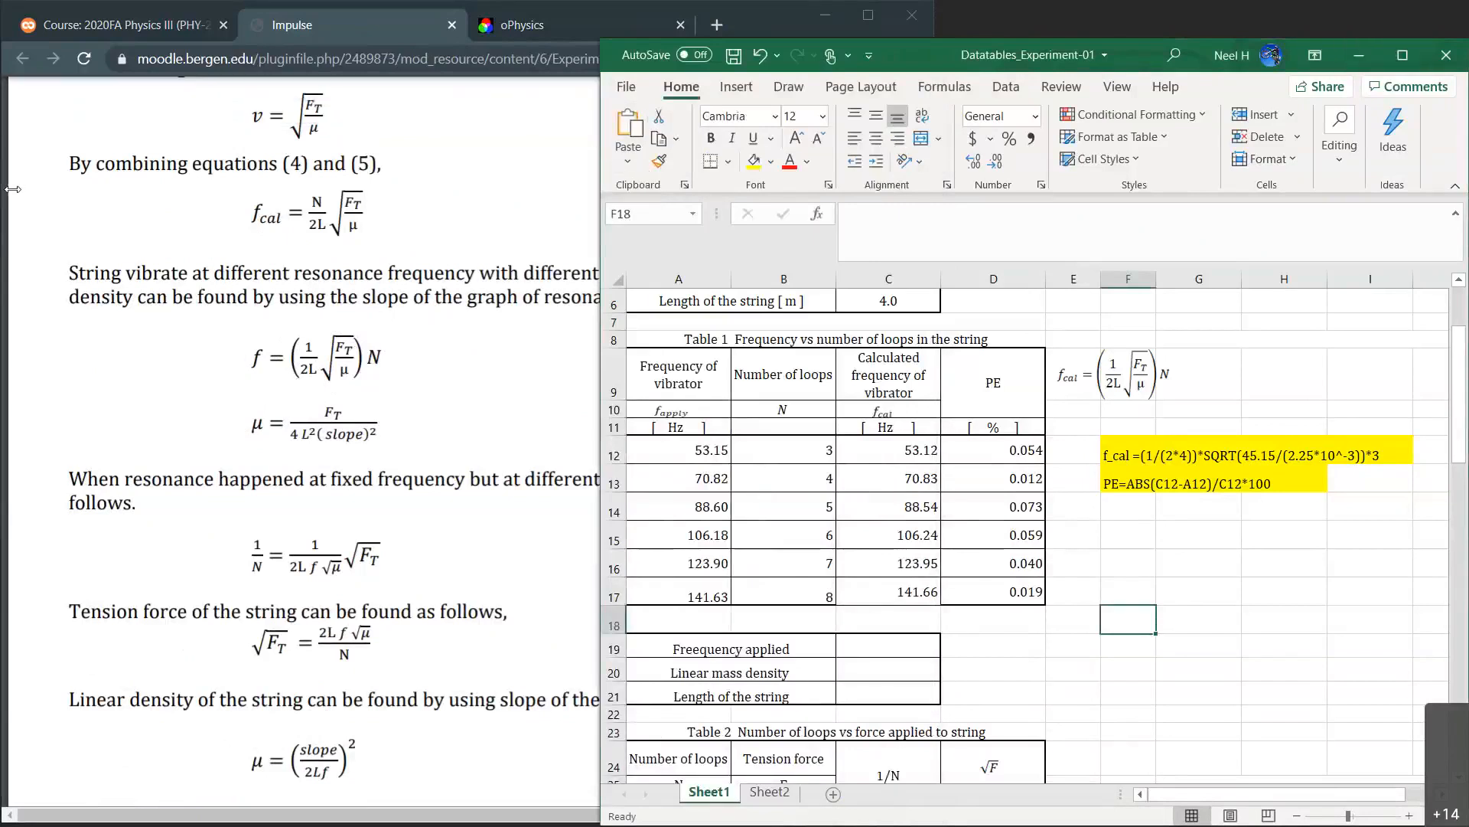
Maximize the workbook window, insert an empty scatter chart with markers only, and place it in the blank area beyond the yellow formula notes.
double_click(999, 43)
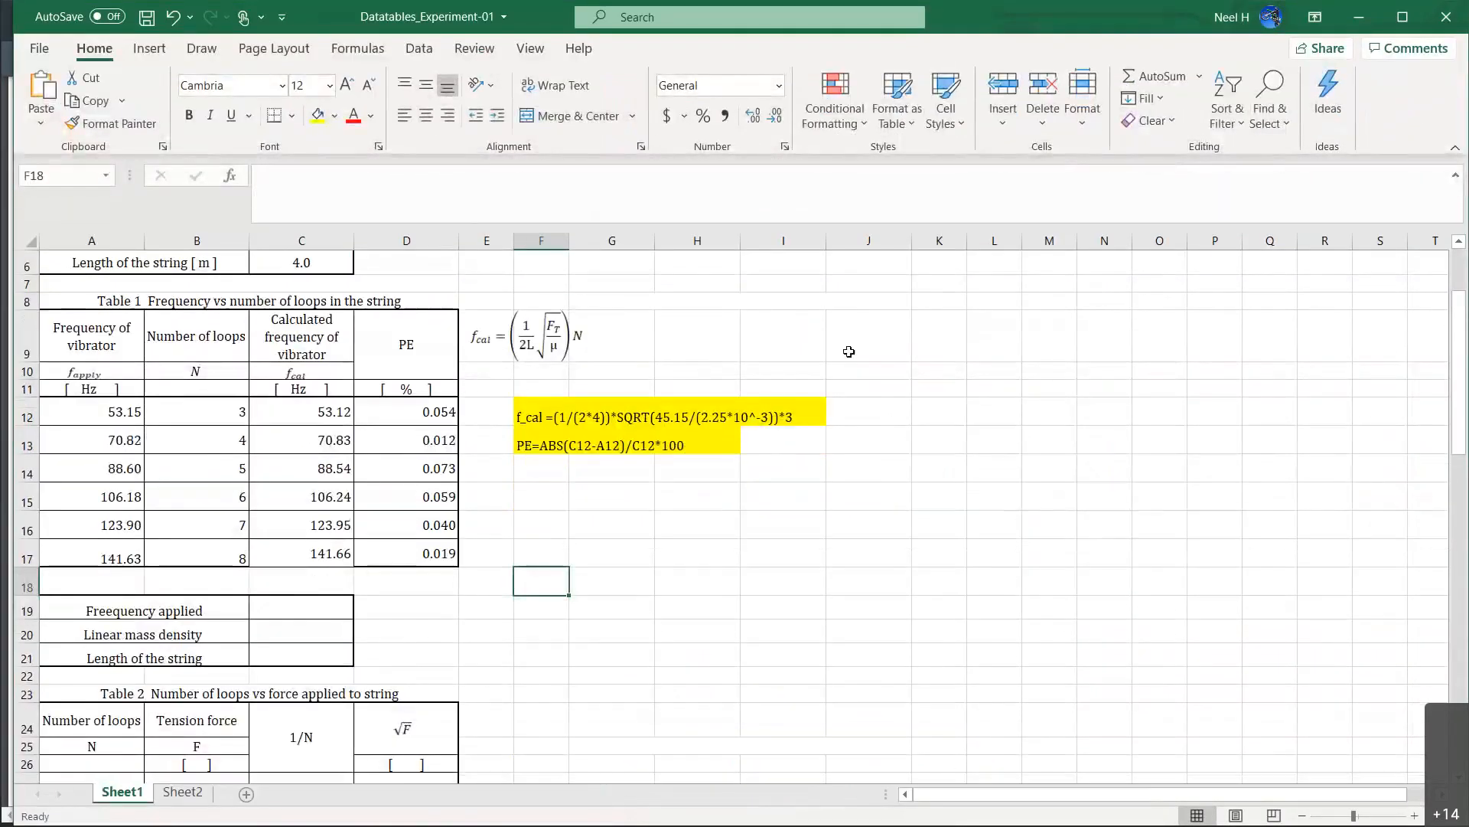
click(948, 372)
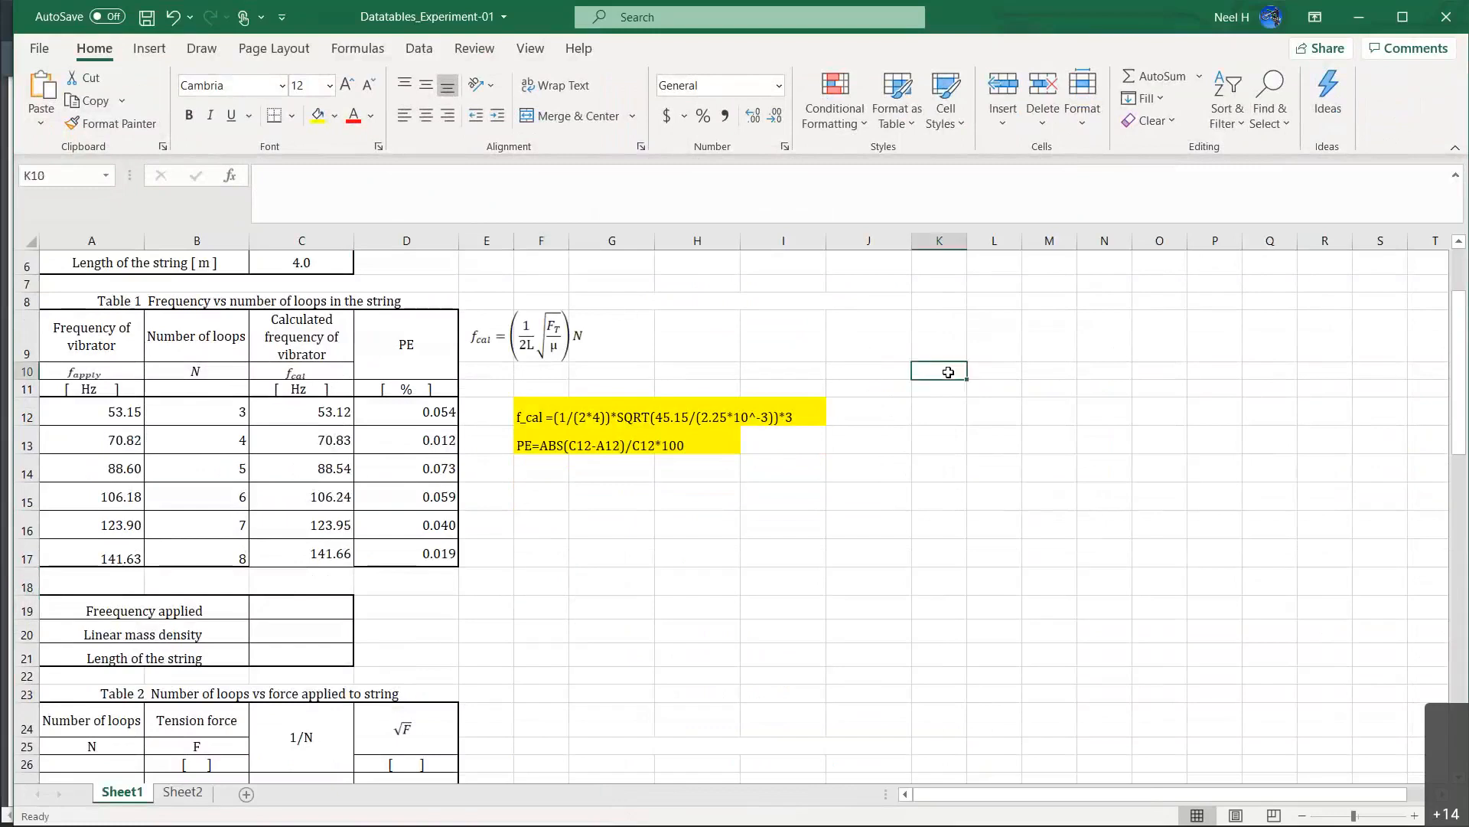
click(1039, 419)
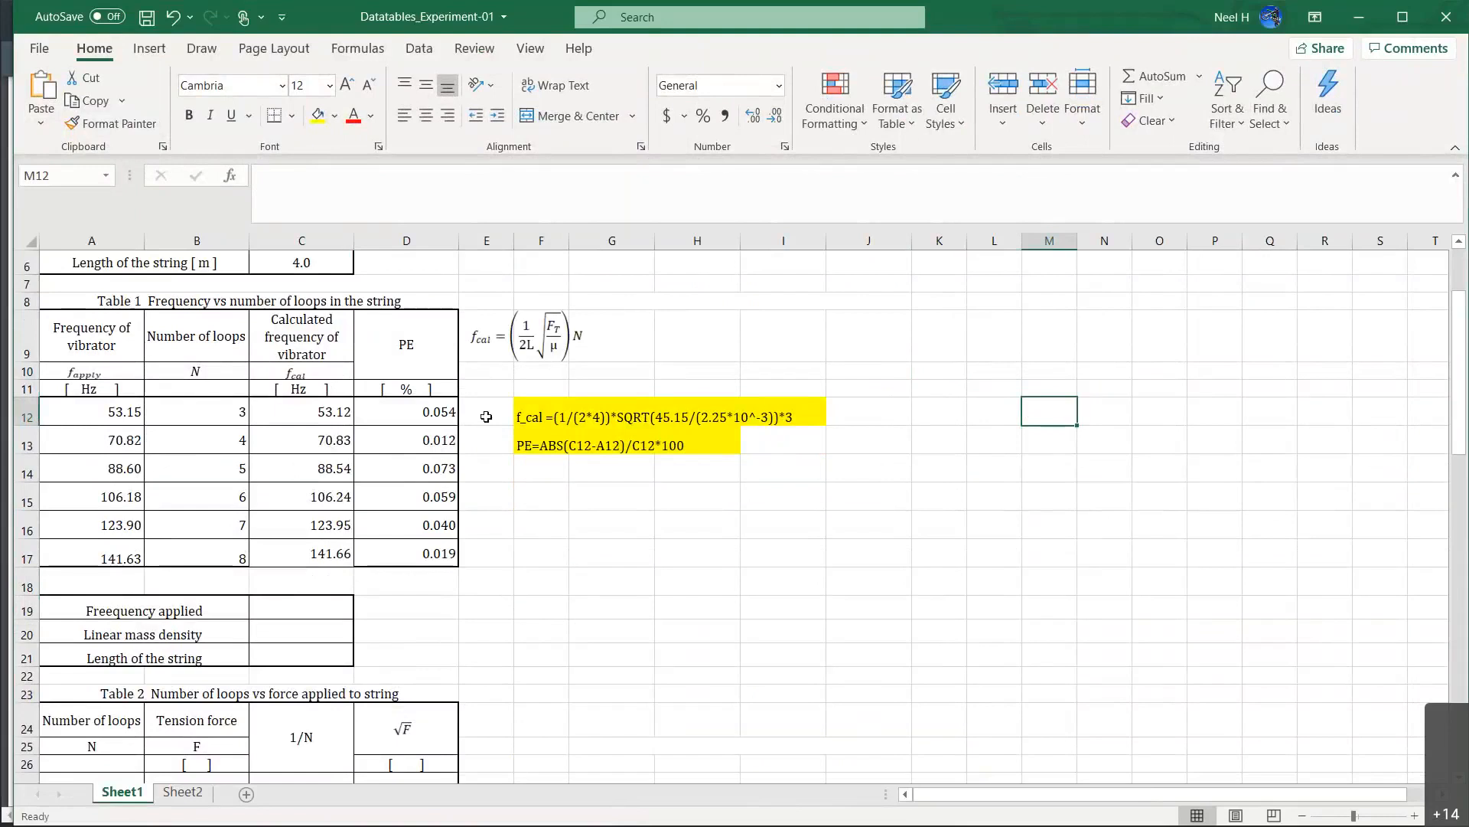
click(978, 405)
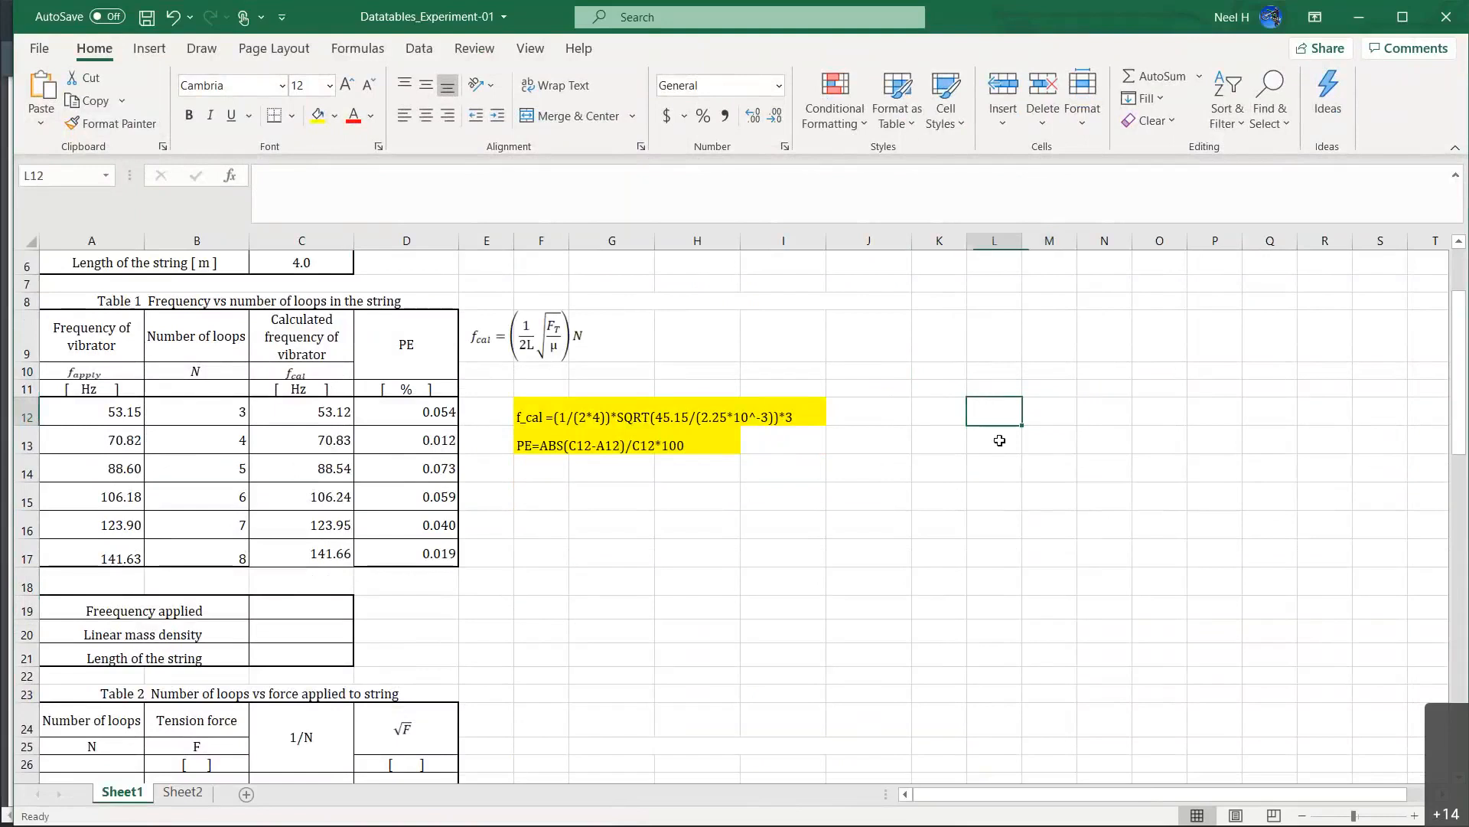
click(151, 48)
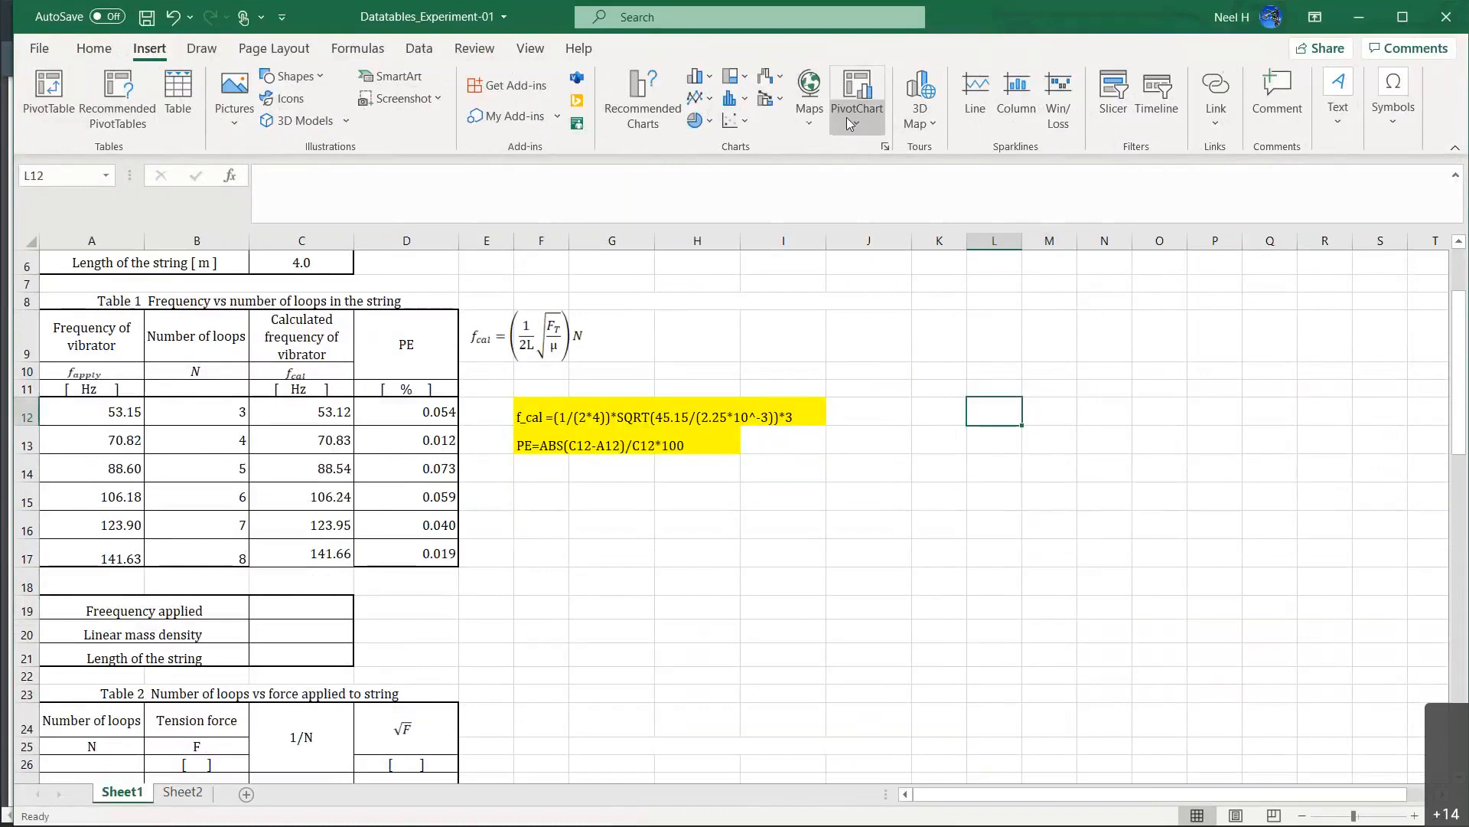
click(735, 122)
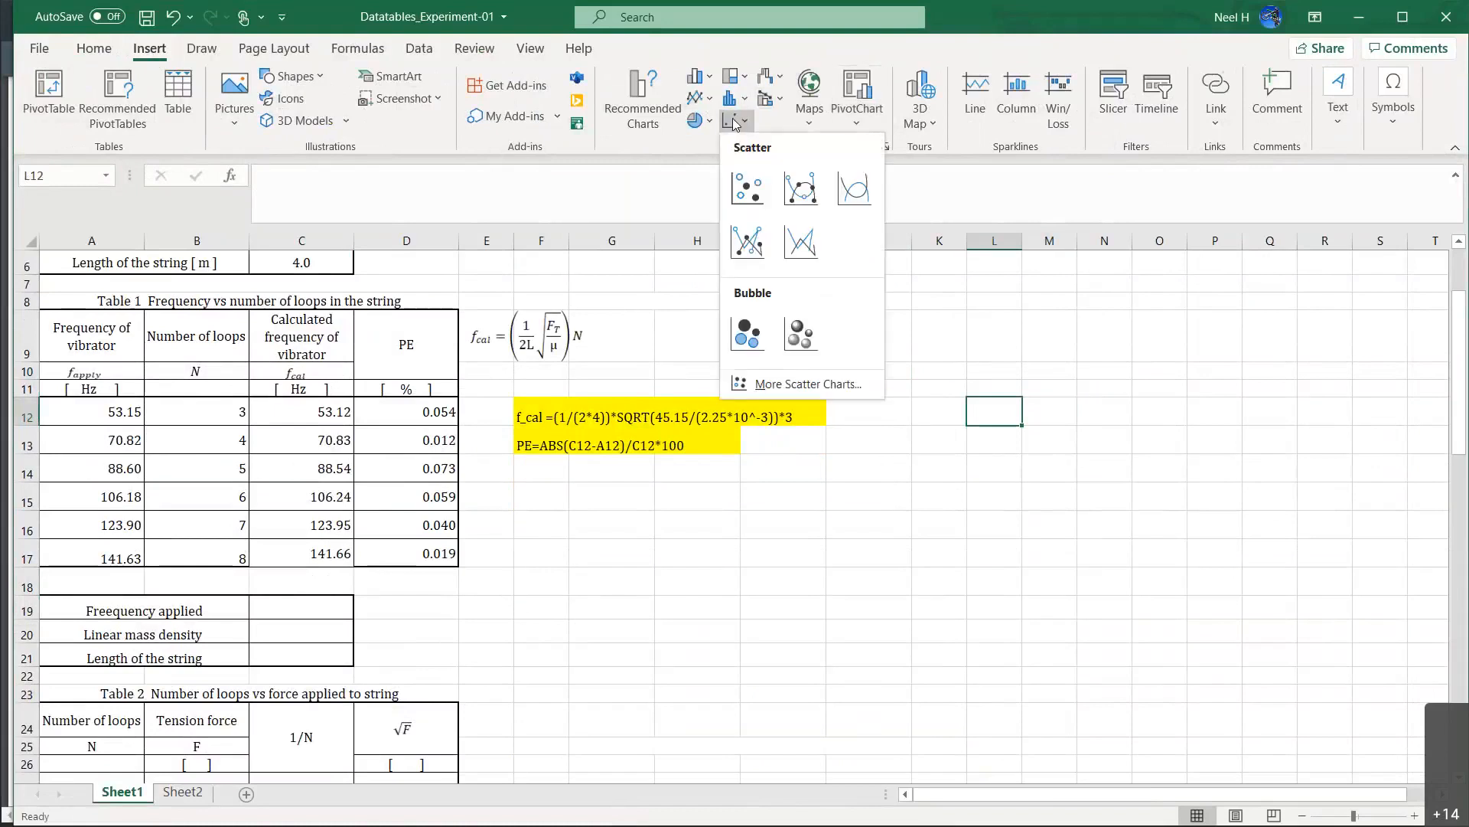
click(748, 187)
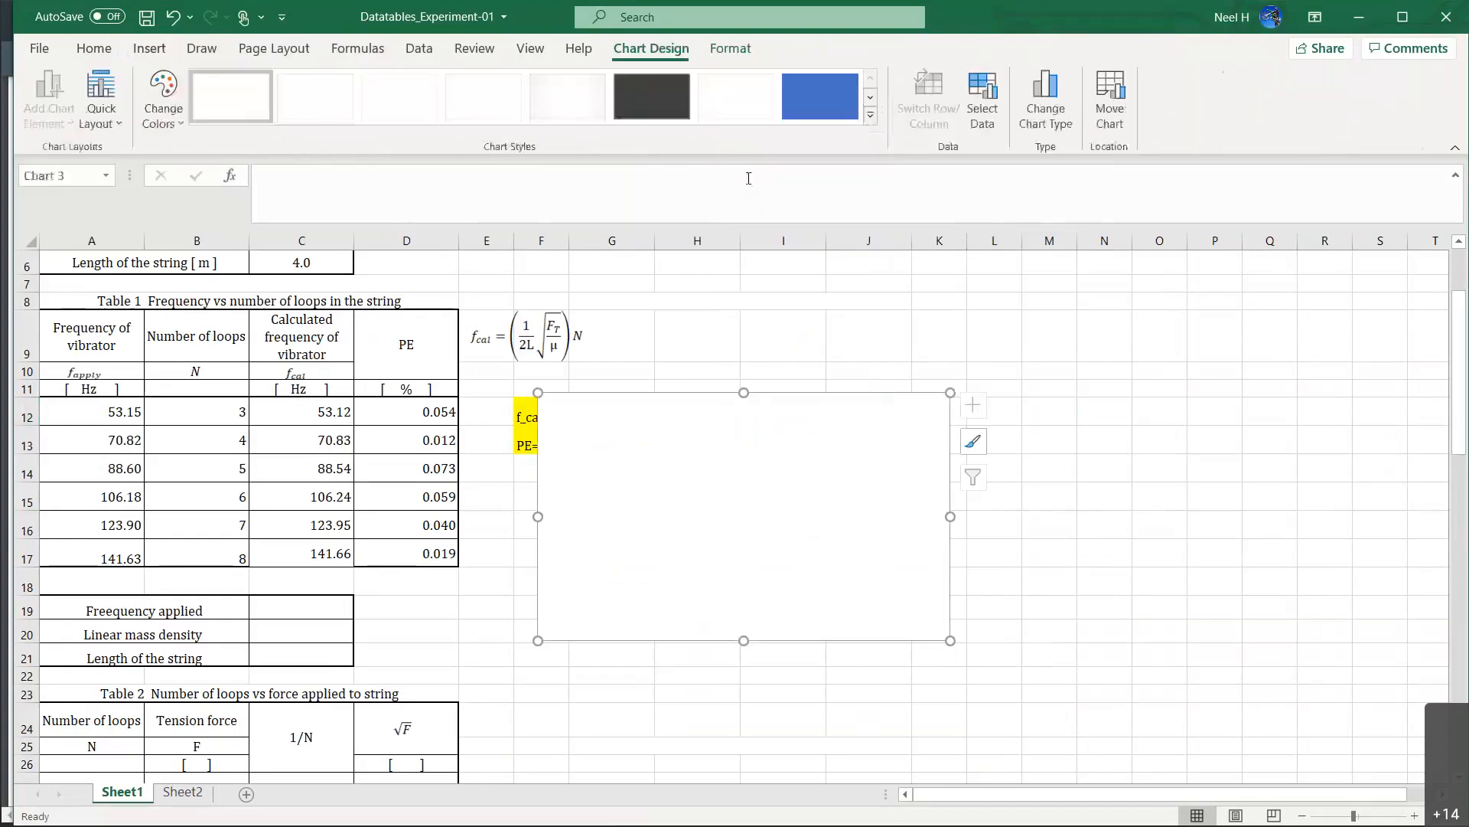
drag(703, 487, 1031, 396)
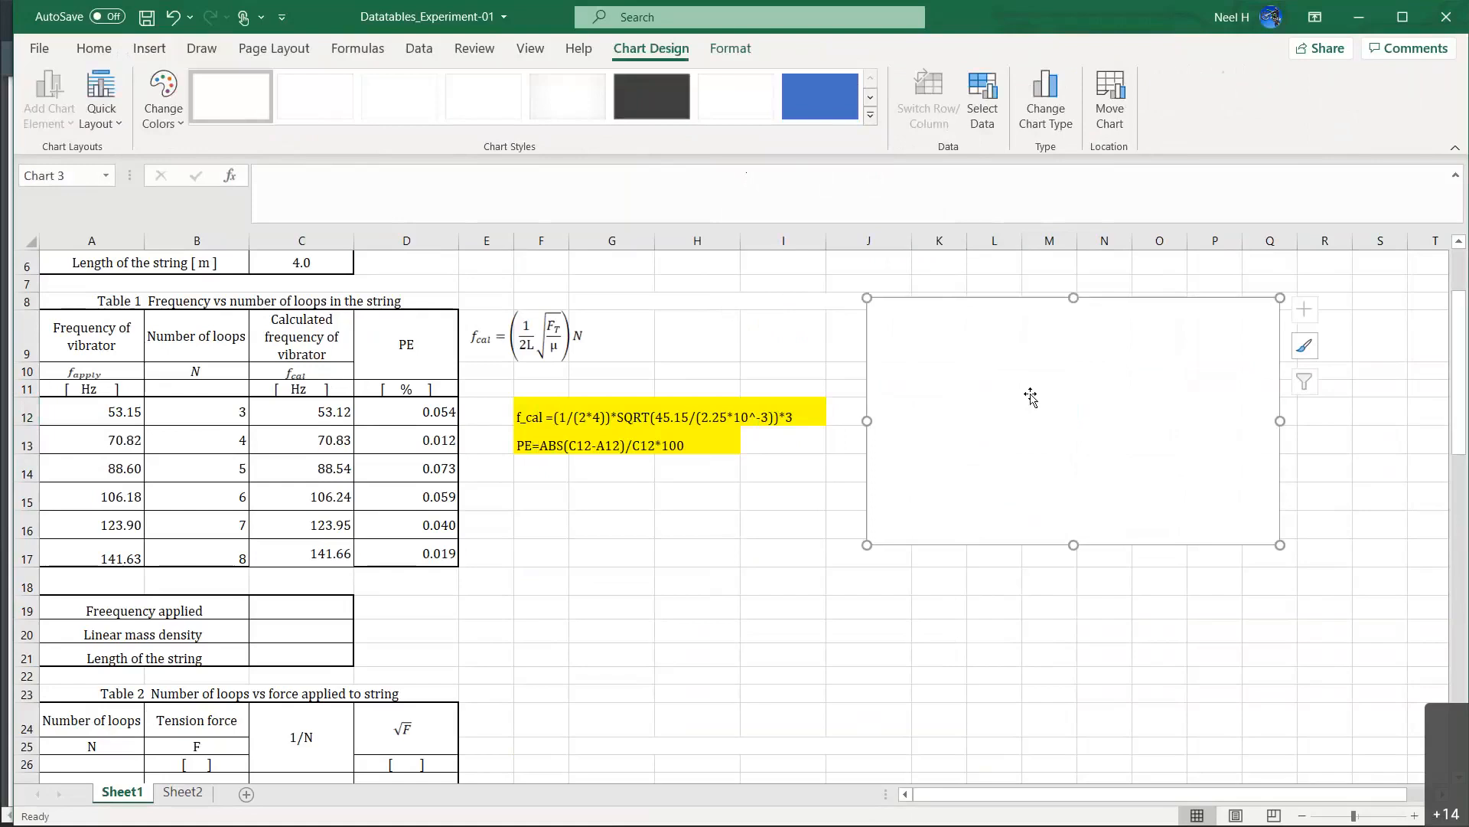
Add a data series to the empty chart with the number of loops in B12:B17 as its X values.
double_click(971, 384)
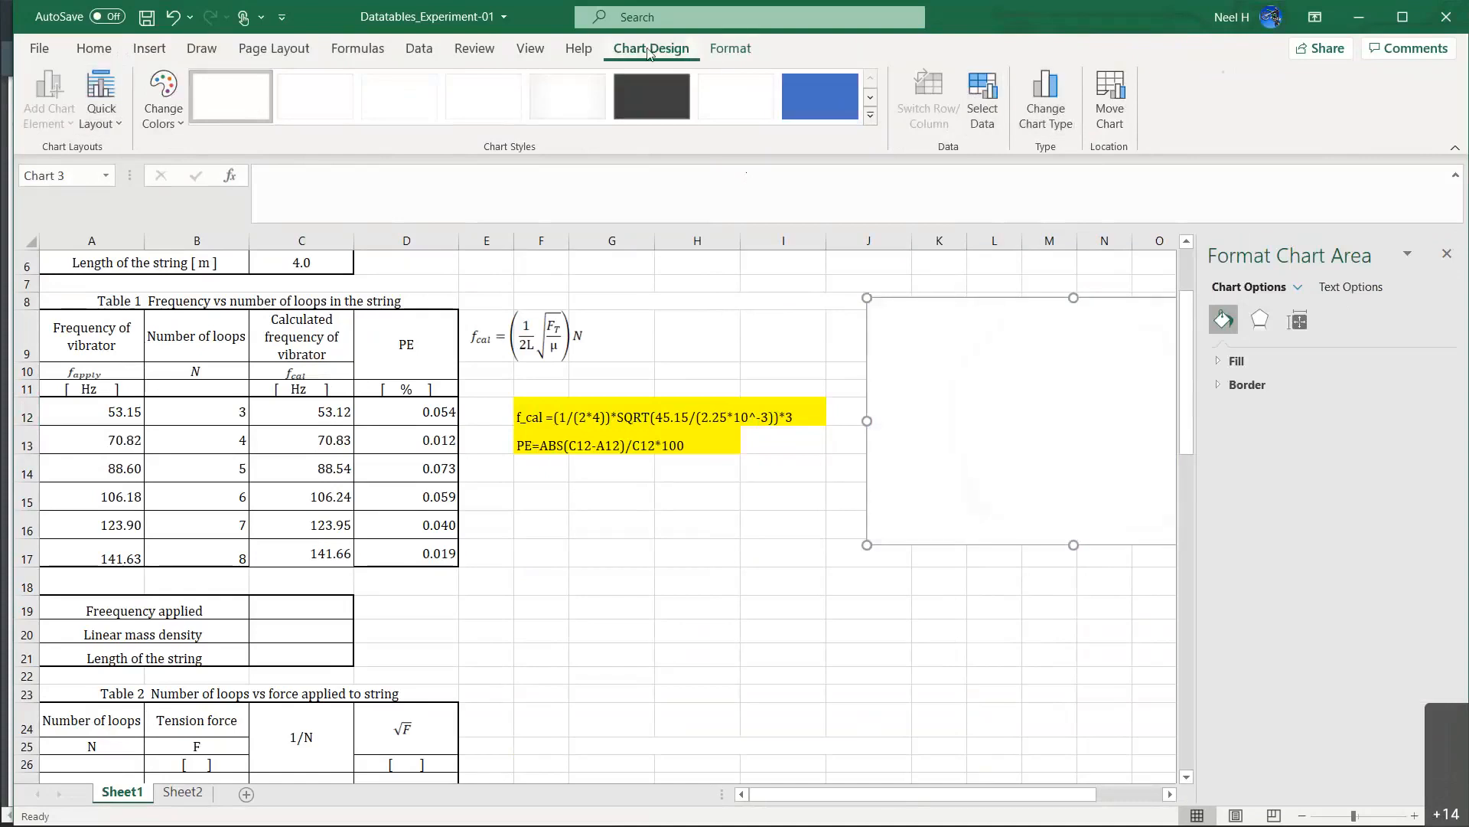
click(984, 105)
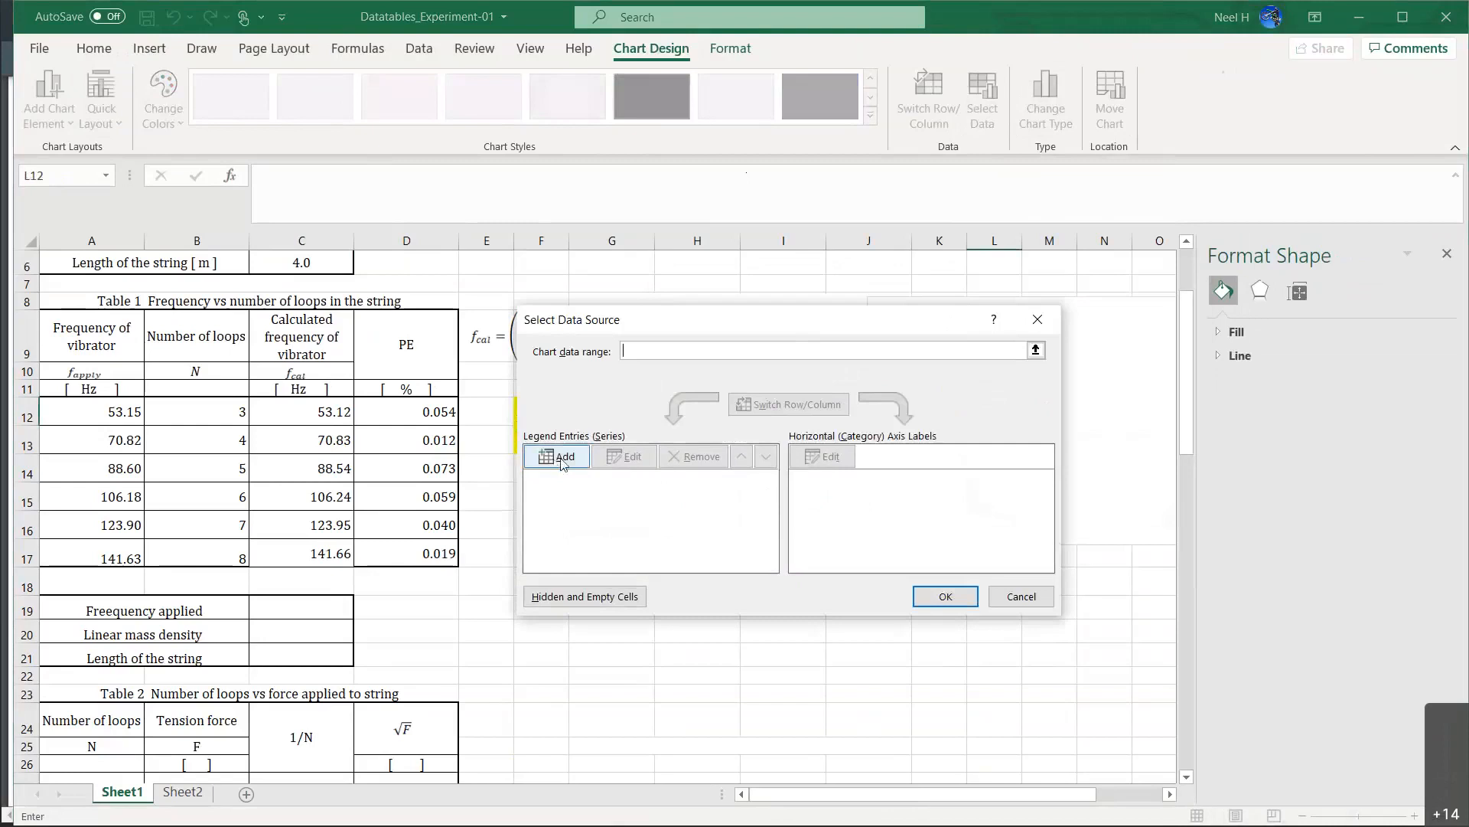
click(562, 462)
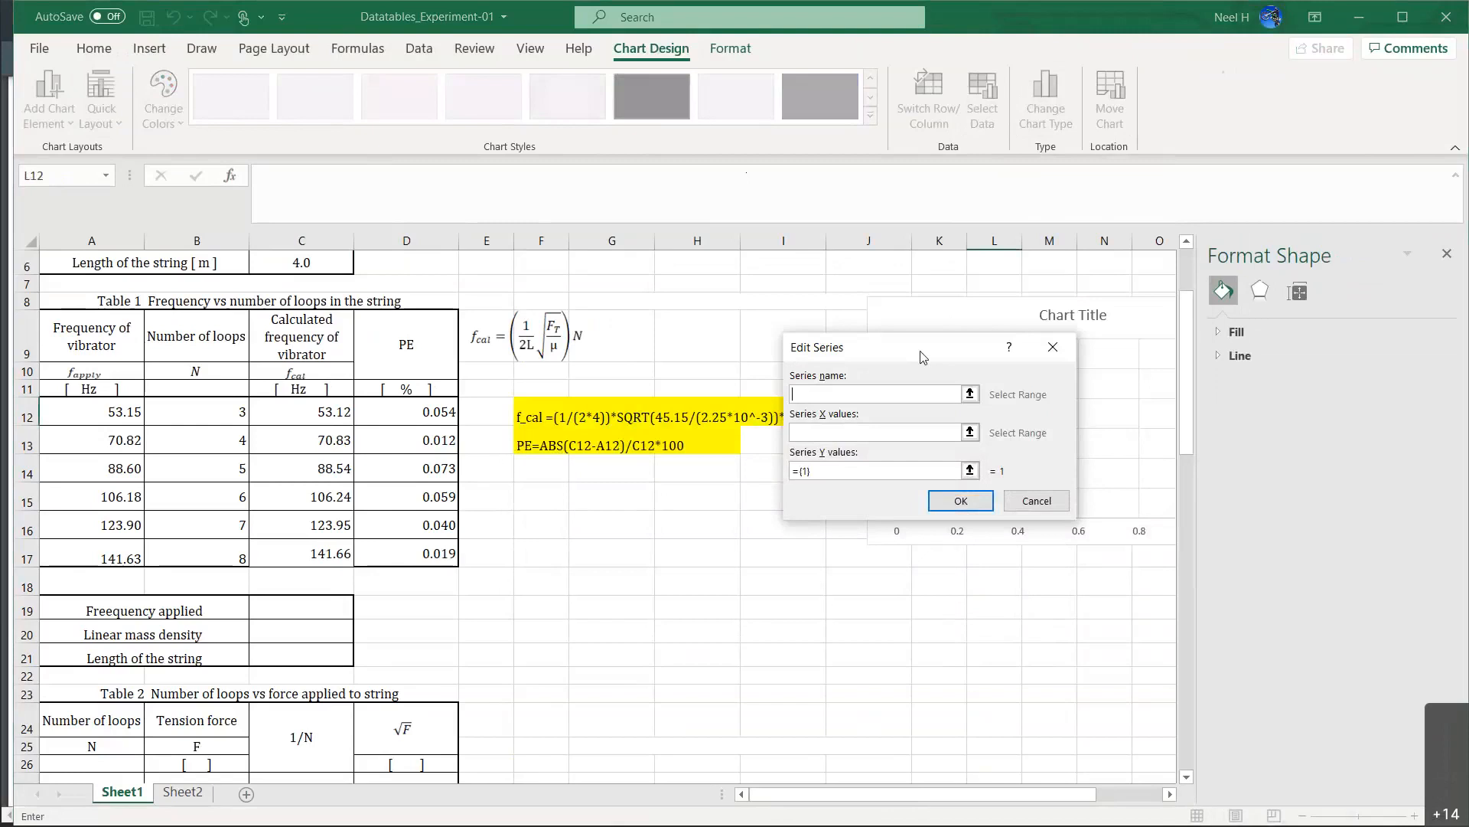
drag(923, 357, 671, 377)
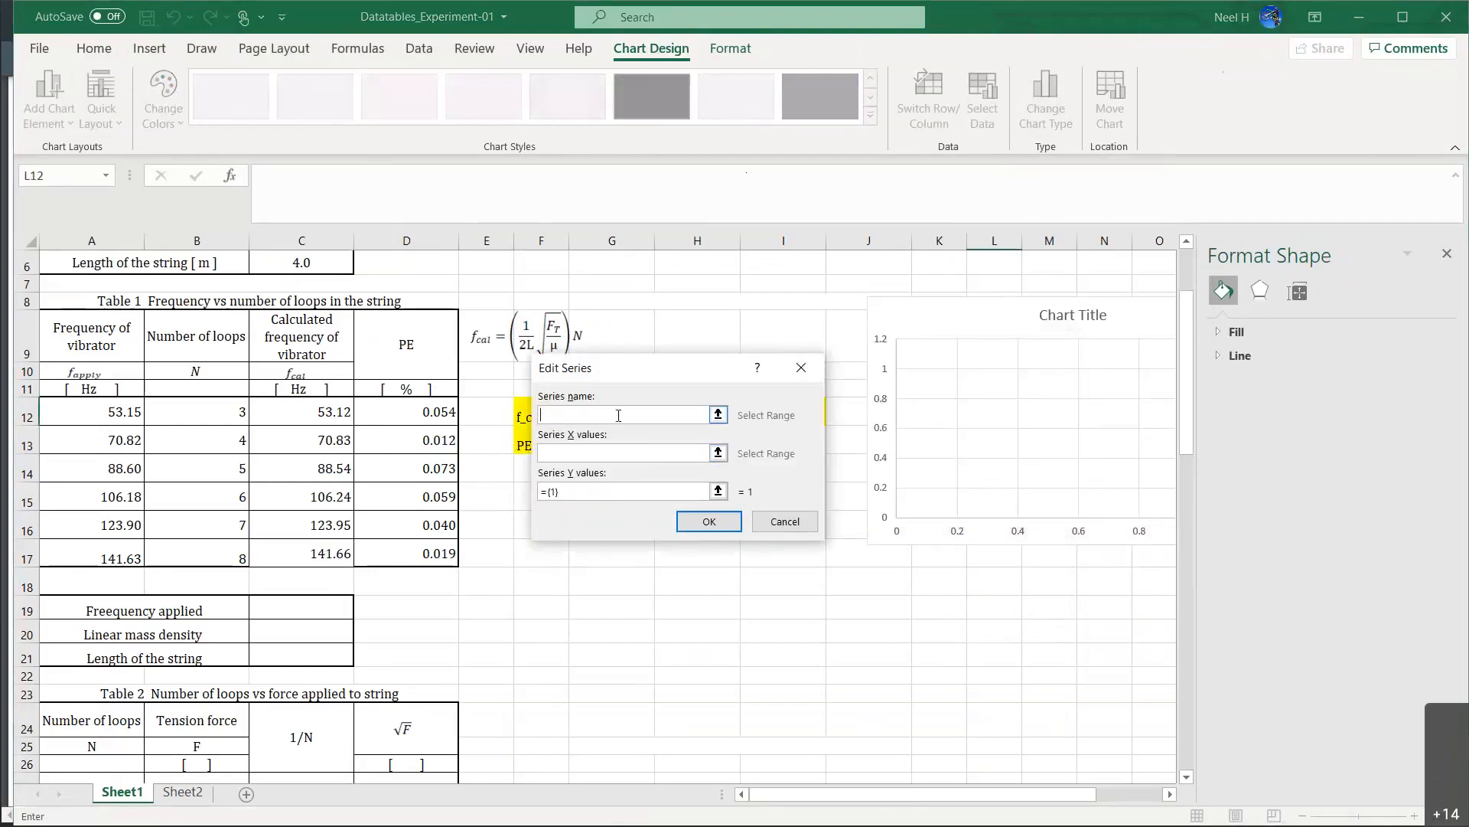
click(600, 490)
click(577, 452)
drag(200, 413, 200, 550)
key(BackSpace)
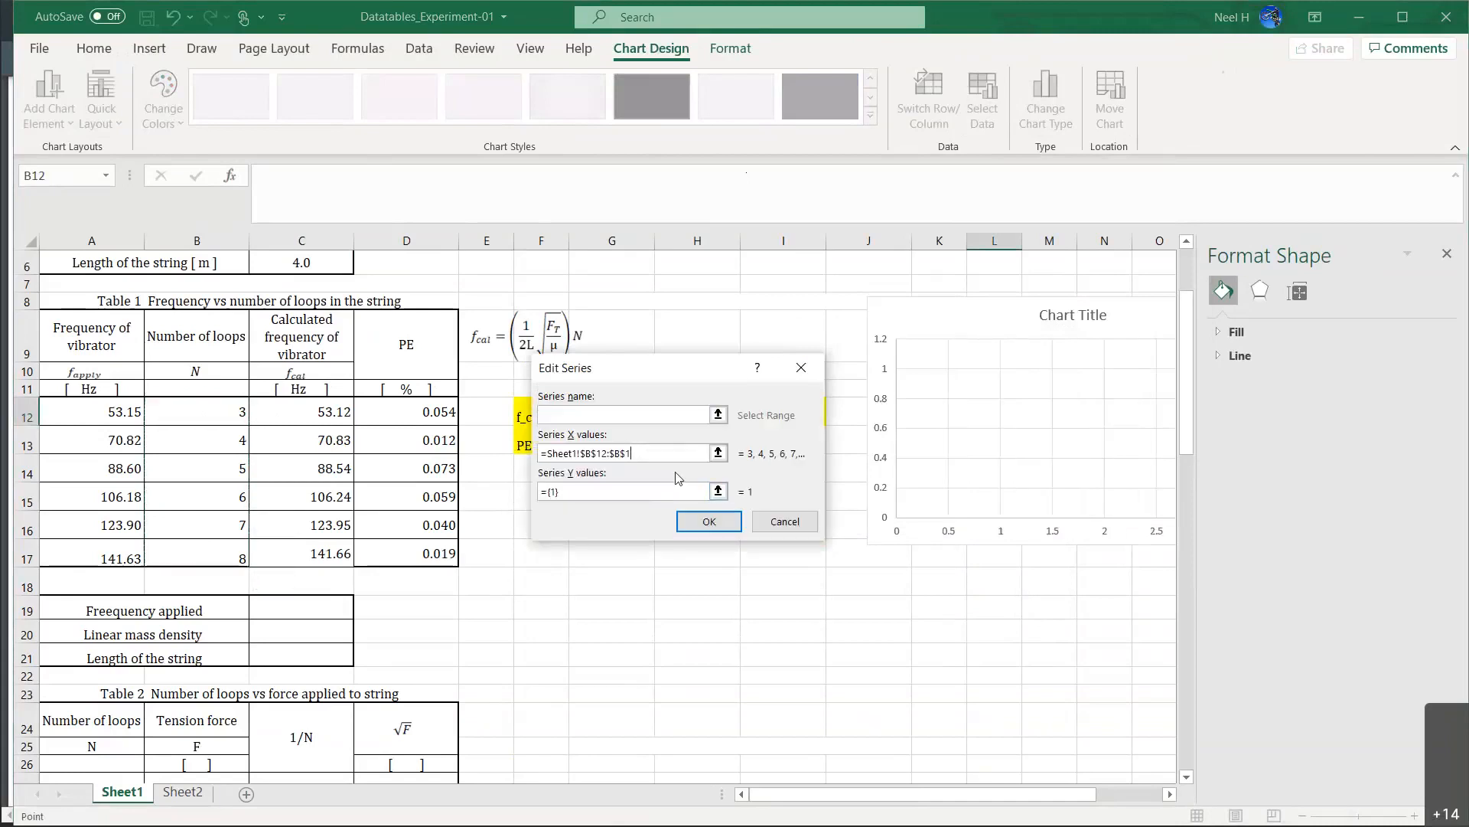
key(BackSpace)
key(BackSpace)
key(BackSpace)
key(BackSpace)
key(BackSpace)
key(BackSpace)
key(BackSpace)
key(BackSpace)
key(BackSpace)
key(BackSpace)
key(BackSpace)
key(BackSpace)
key(BackSpace)
key(BackSpace)
key(BackSpace)
key(BackSpace)
key(BackSpace)
key(BackSpace)
click(201, 420)
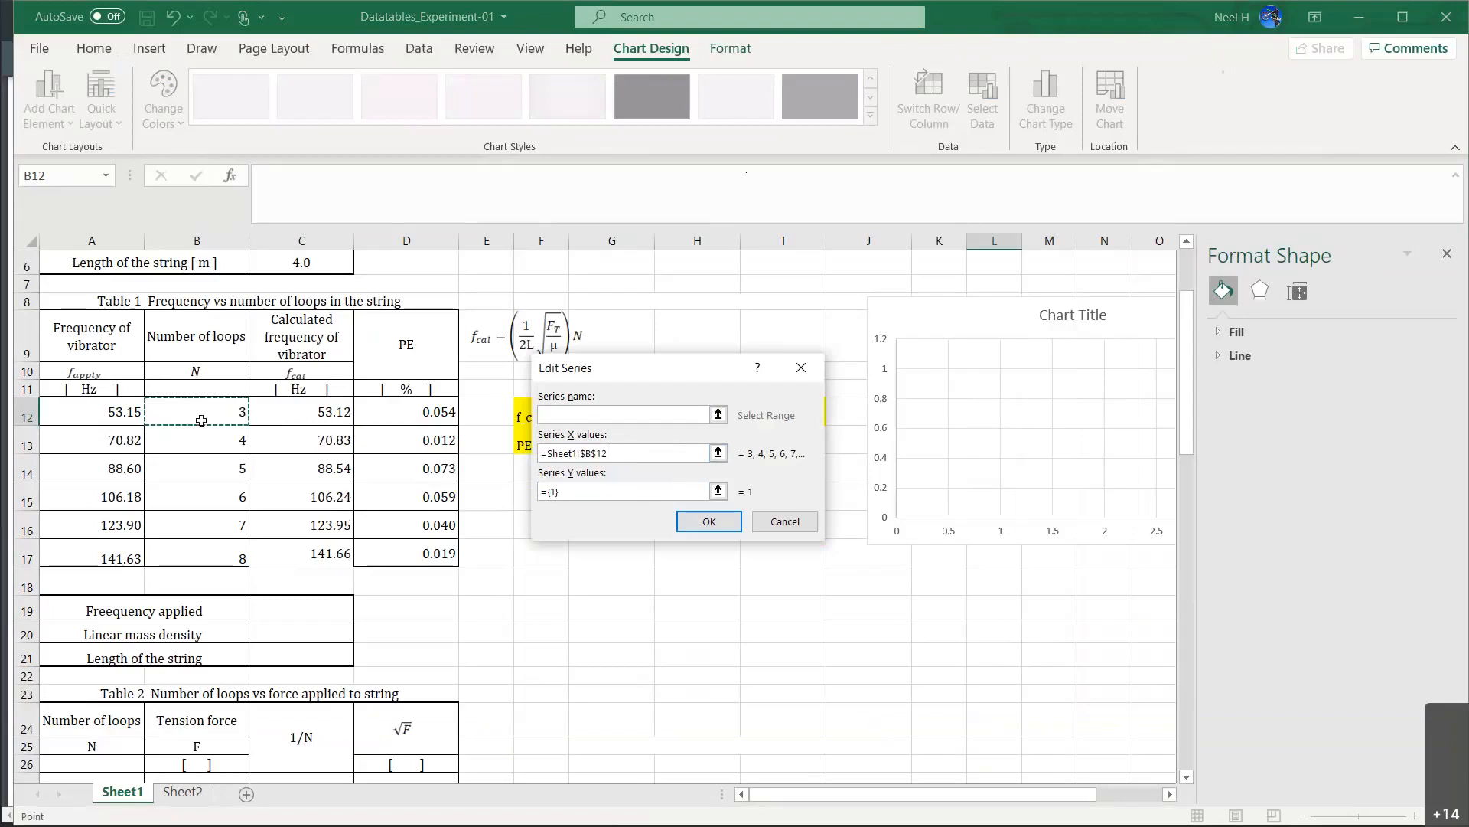
drag(202, 420, 211, 560)
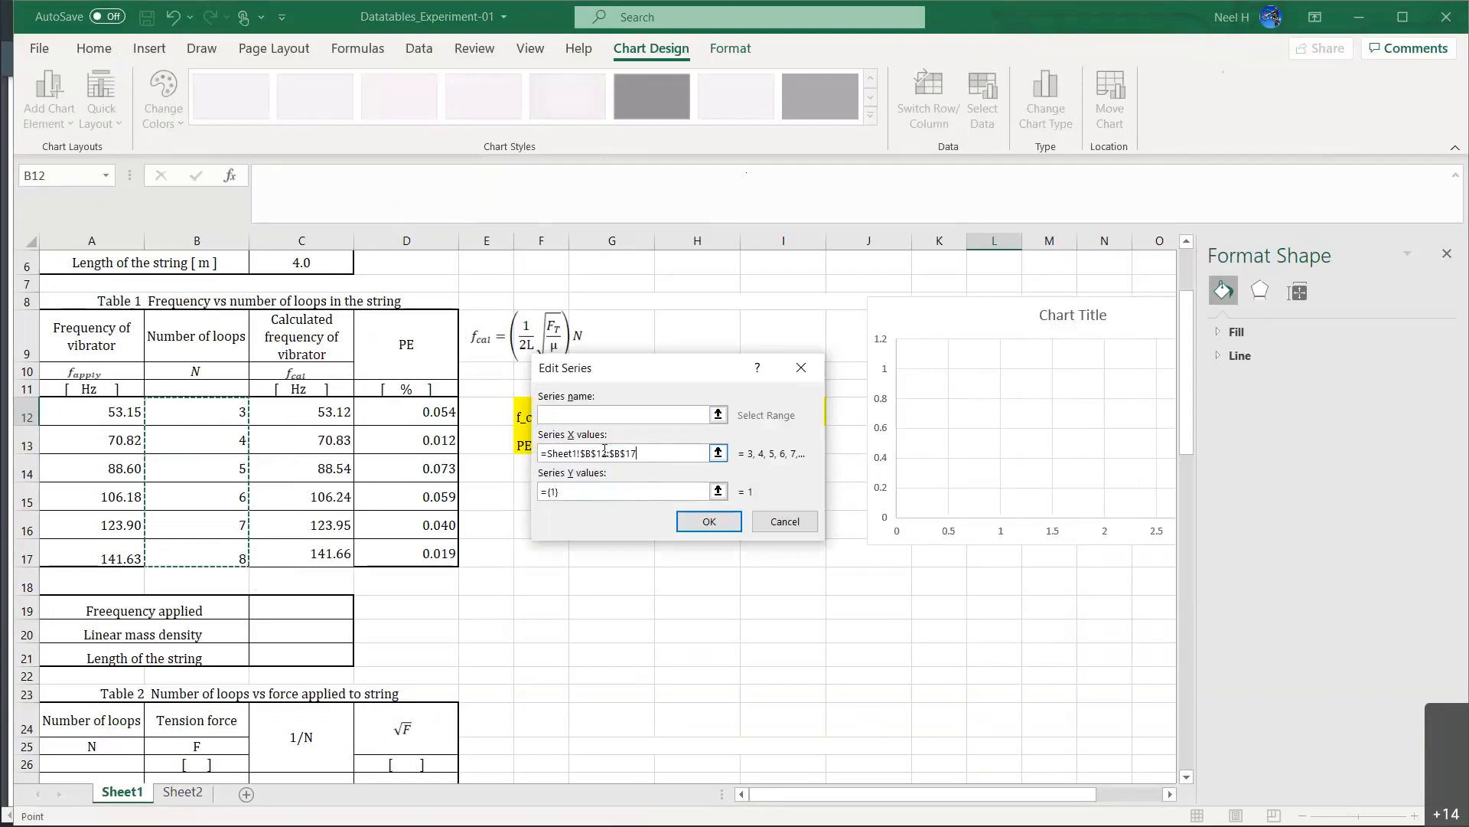
Set the series Y values to the calculated frequencies in C12:C17 and apply the chart's data source.
click(609, 487)
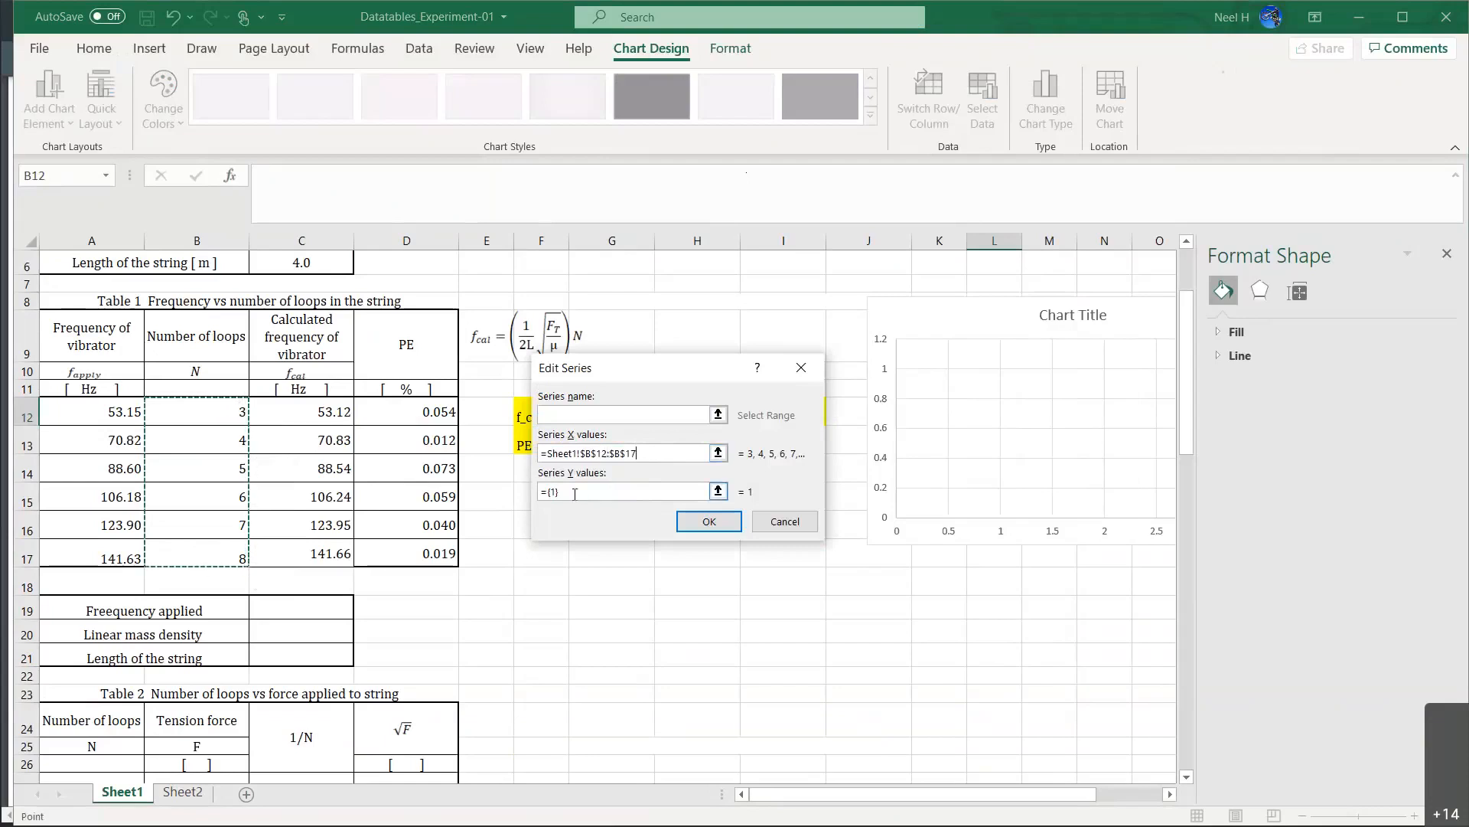
click(575, 495)
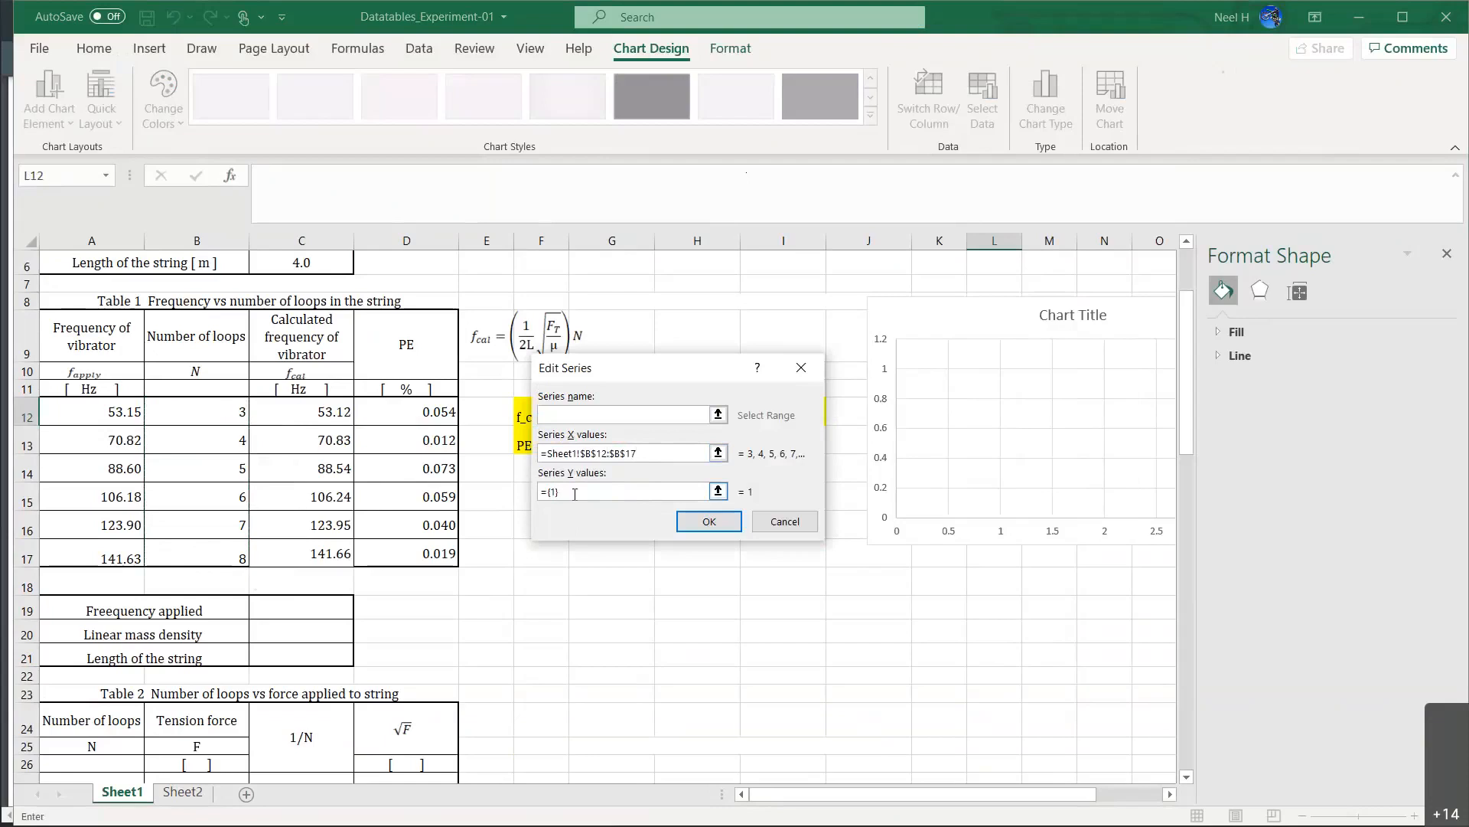
key(ctrl+a)
key(BackSpace)
drag(329, 412, 327, 554)
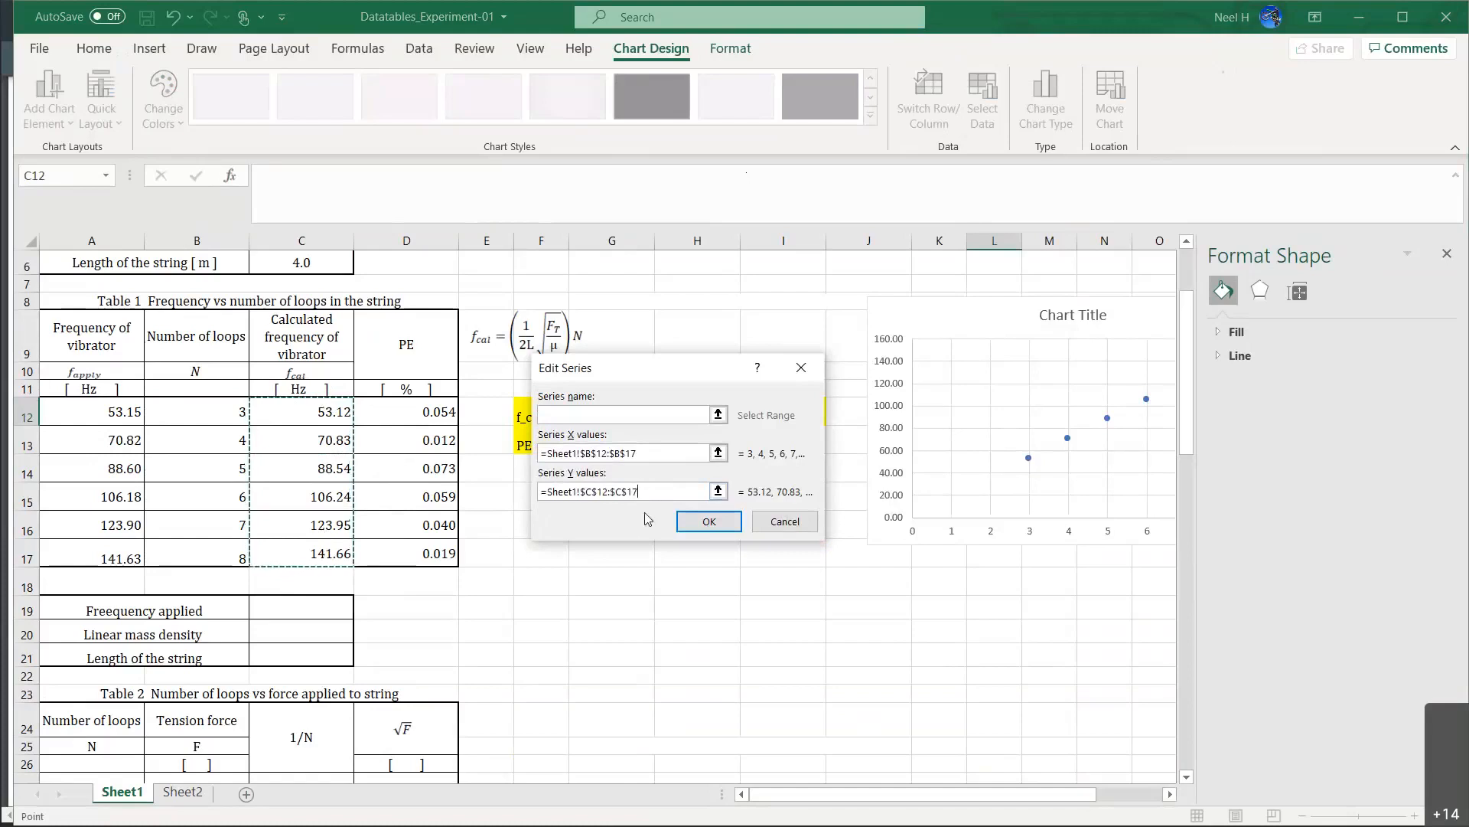
click(713, 528)
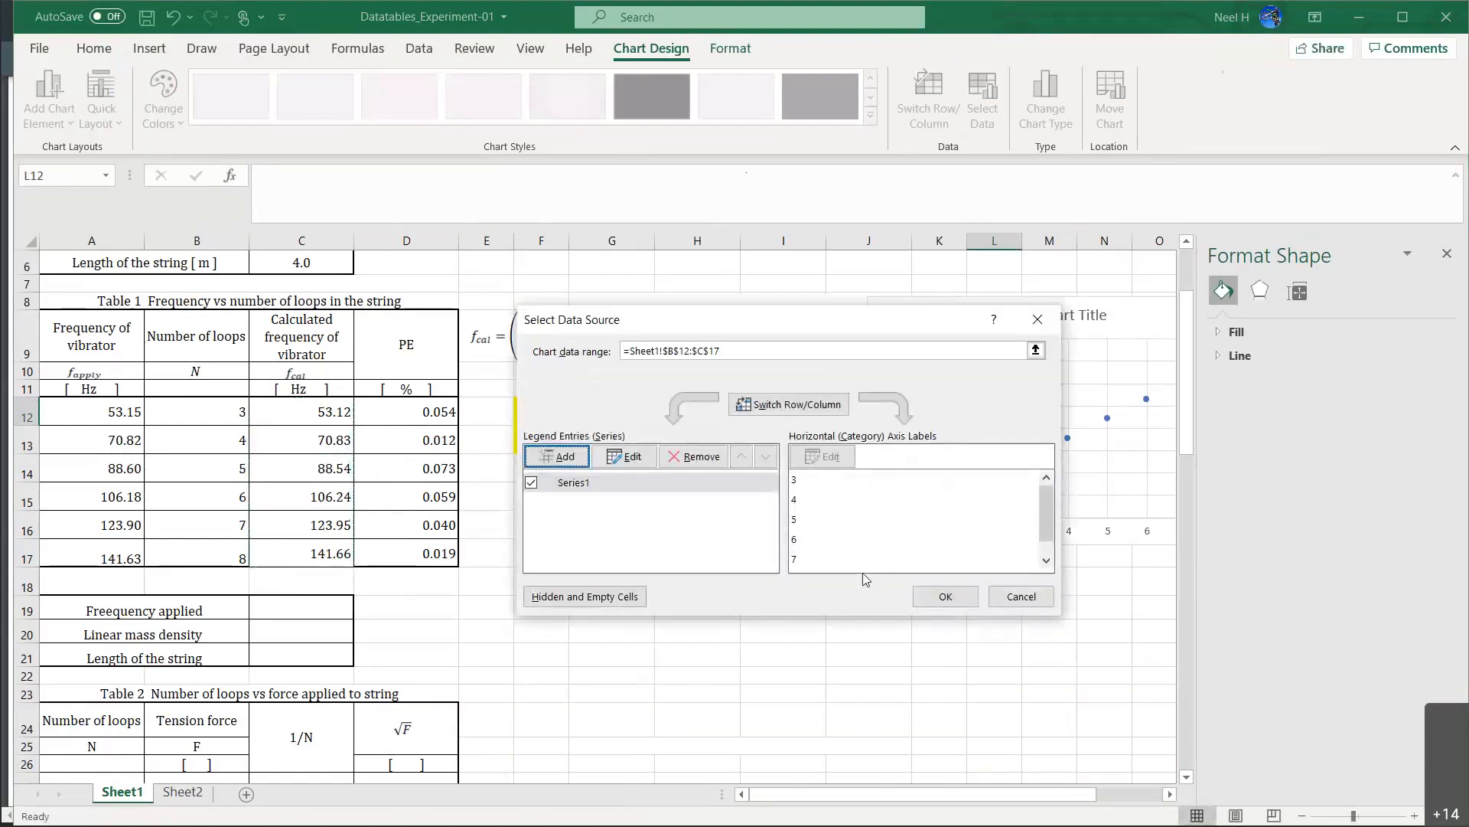
click(946, 596)
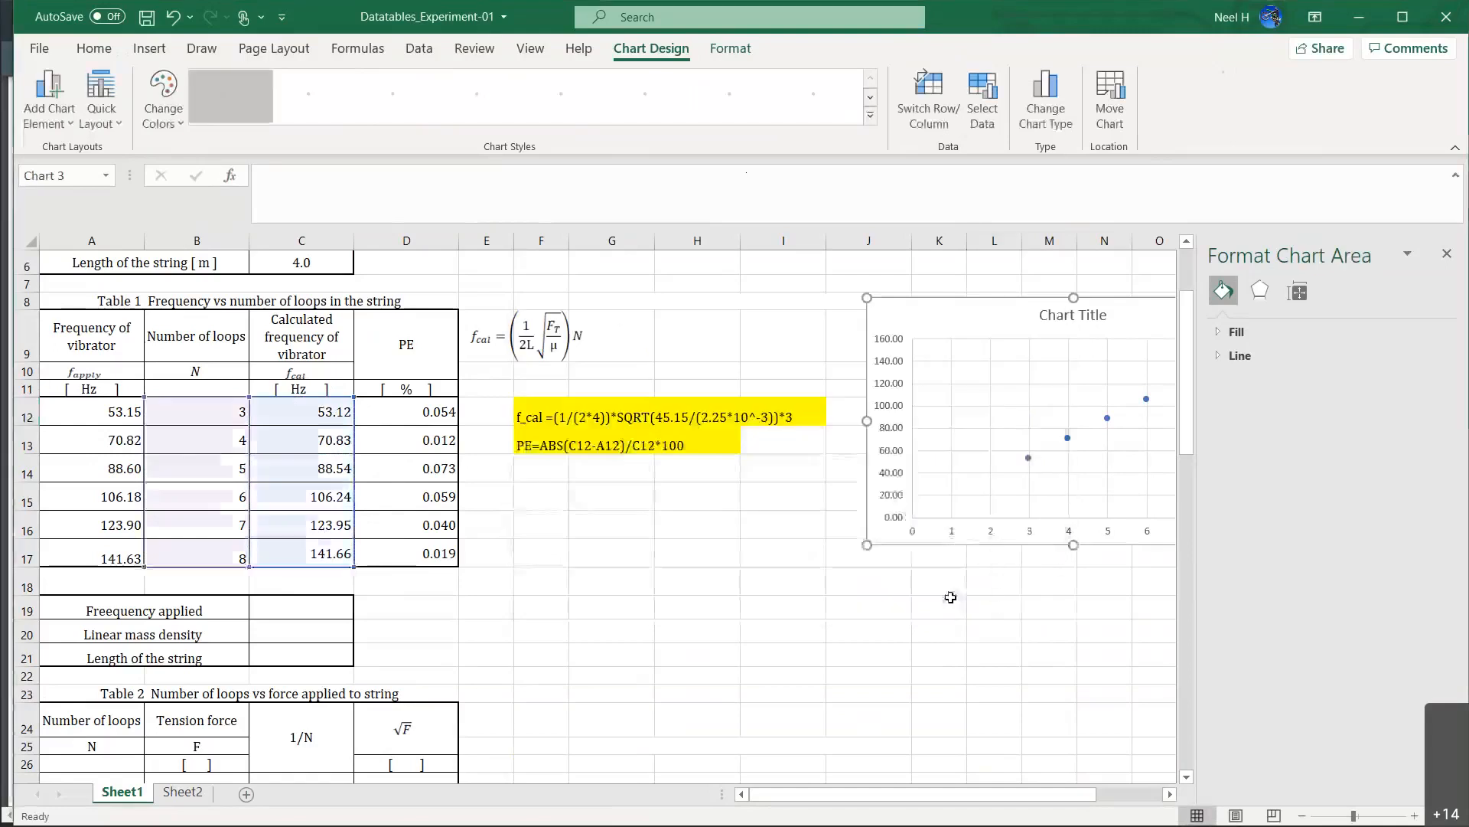
Move the chart closer to Table 1 so that the whole plot fits in the visible part of the sheet.
drag(1013, 329, 797, 328)
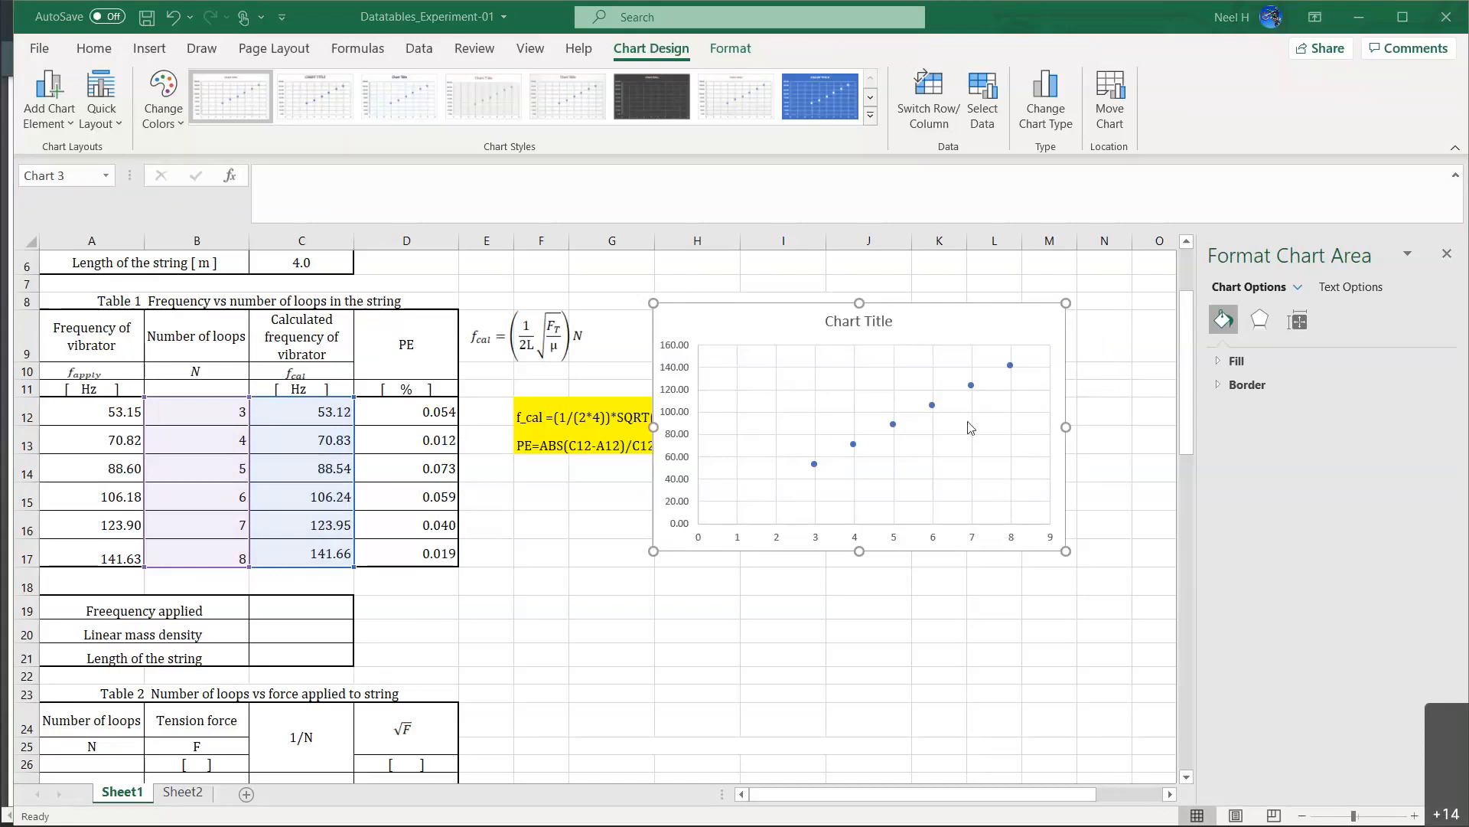
click(943, 320)
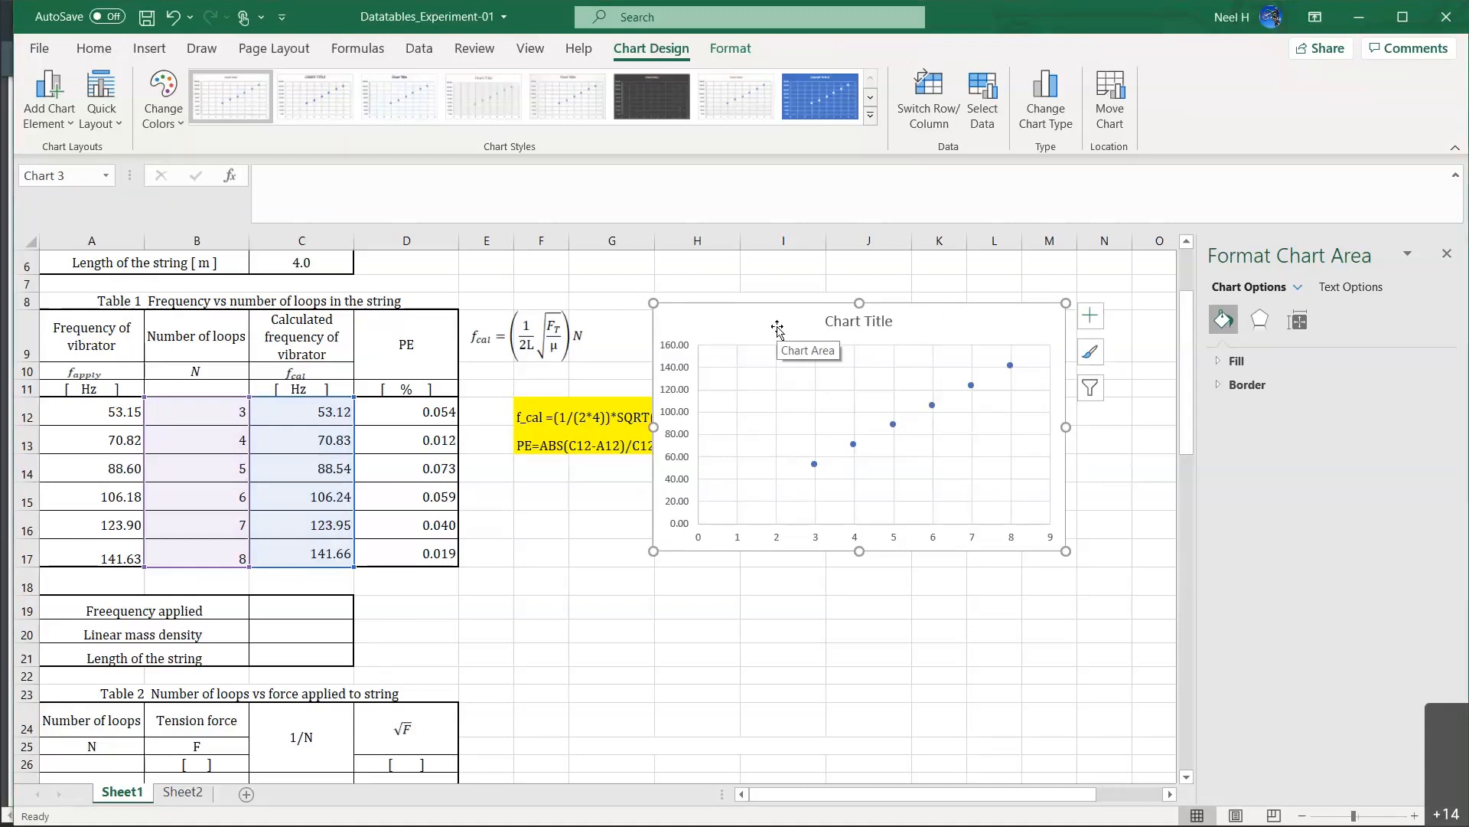
drag(780, 328, 852, 327)
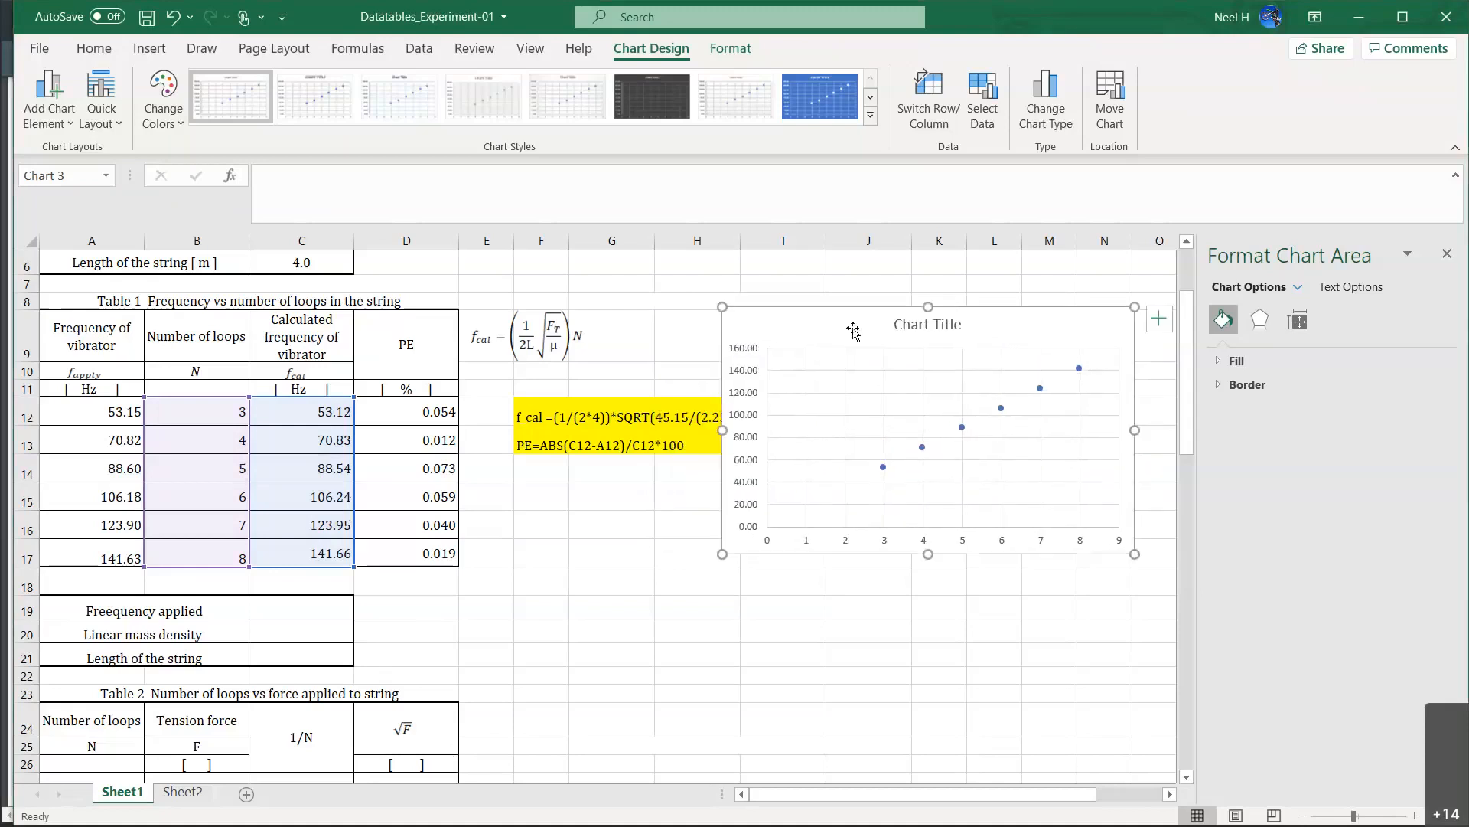
Title the chart "Freequency vs number of loops" and shift it closer to Table 1, over the yellow notes.
click(935, 328)
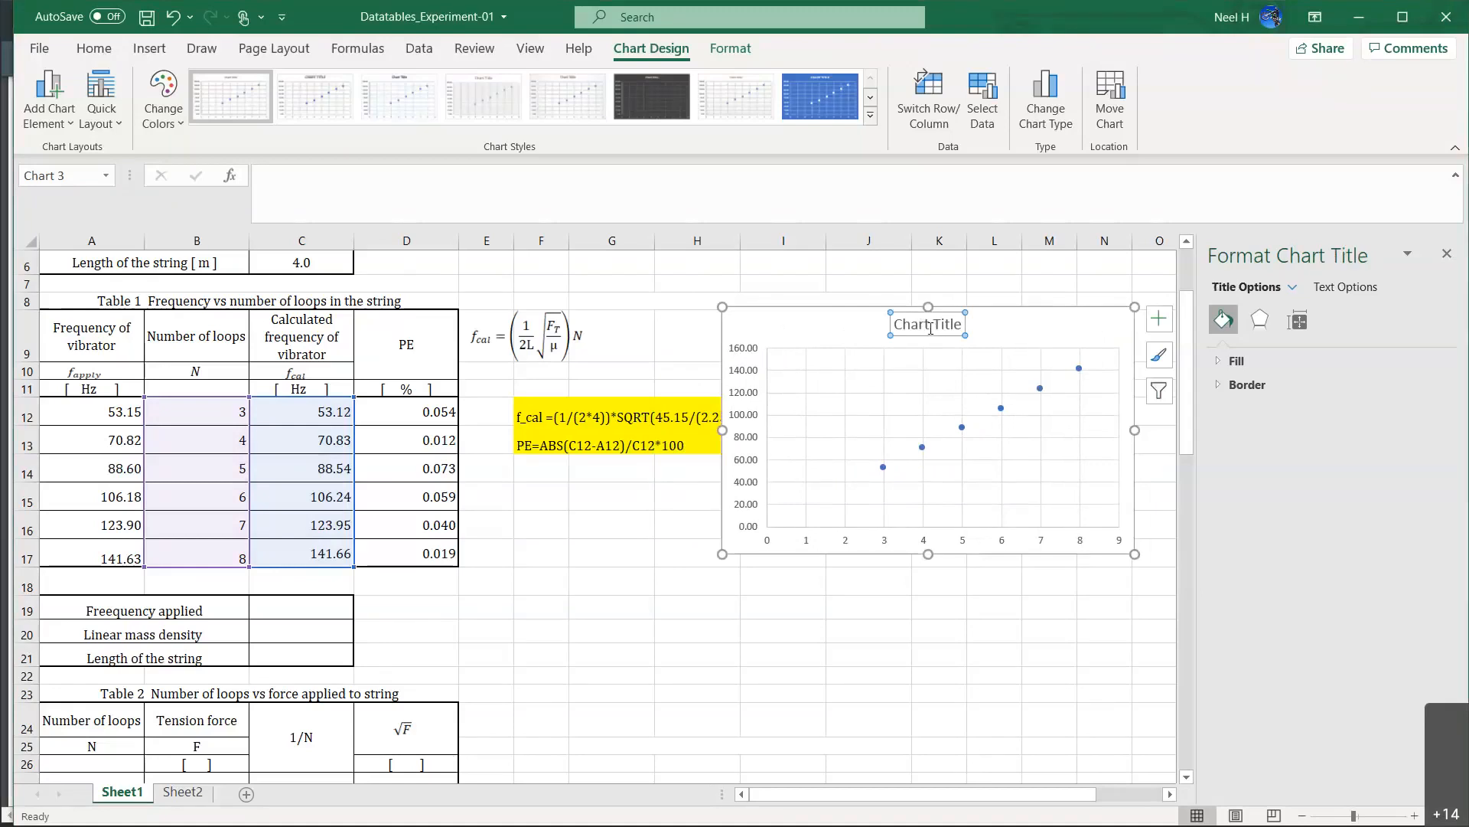
triple_click(930, 327)
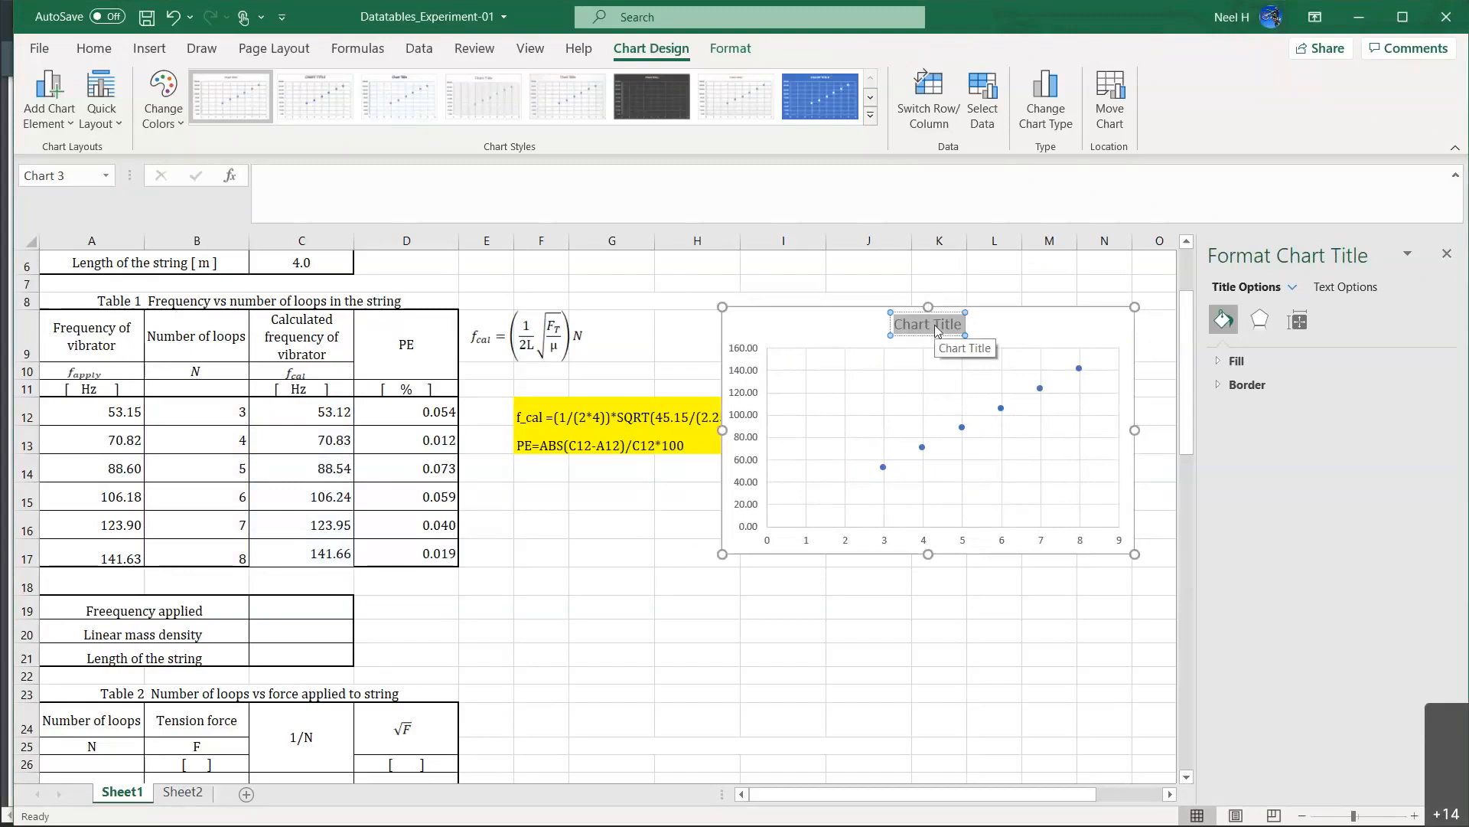
text(Nu)
key(BackSpace)
key(BackSpace)
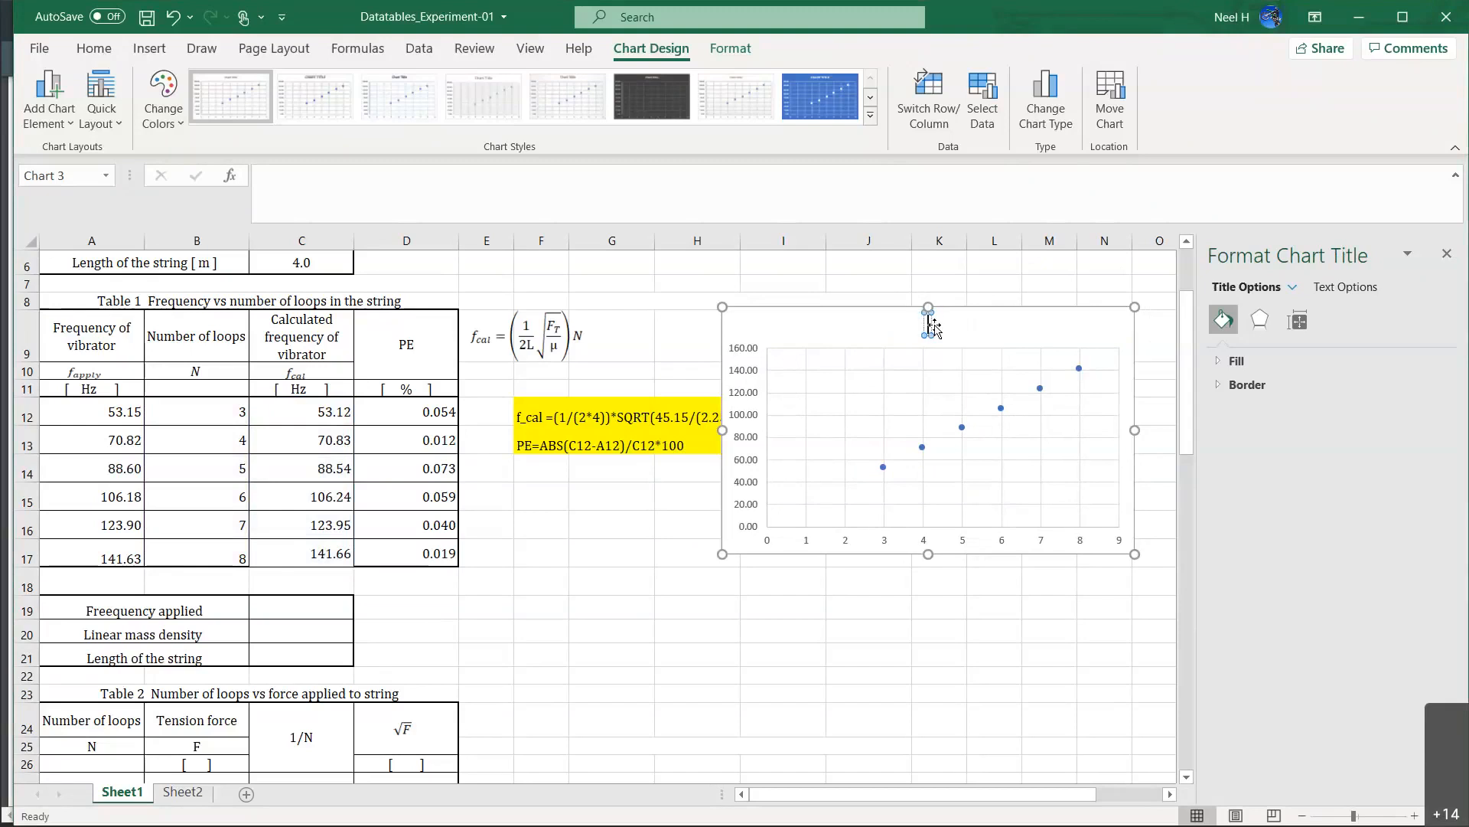
text(Free)
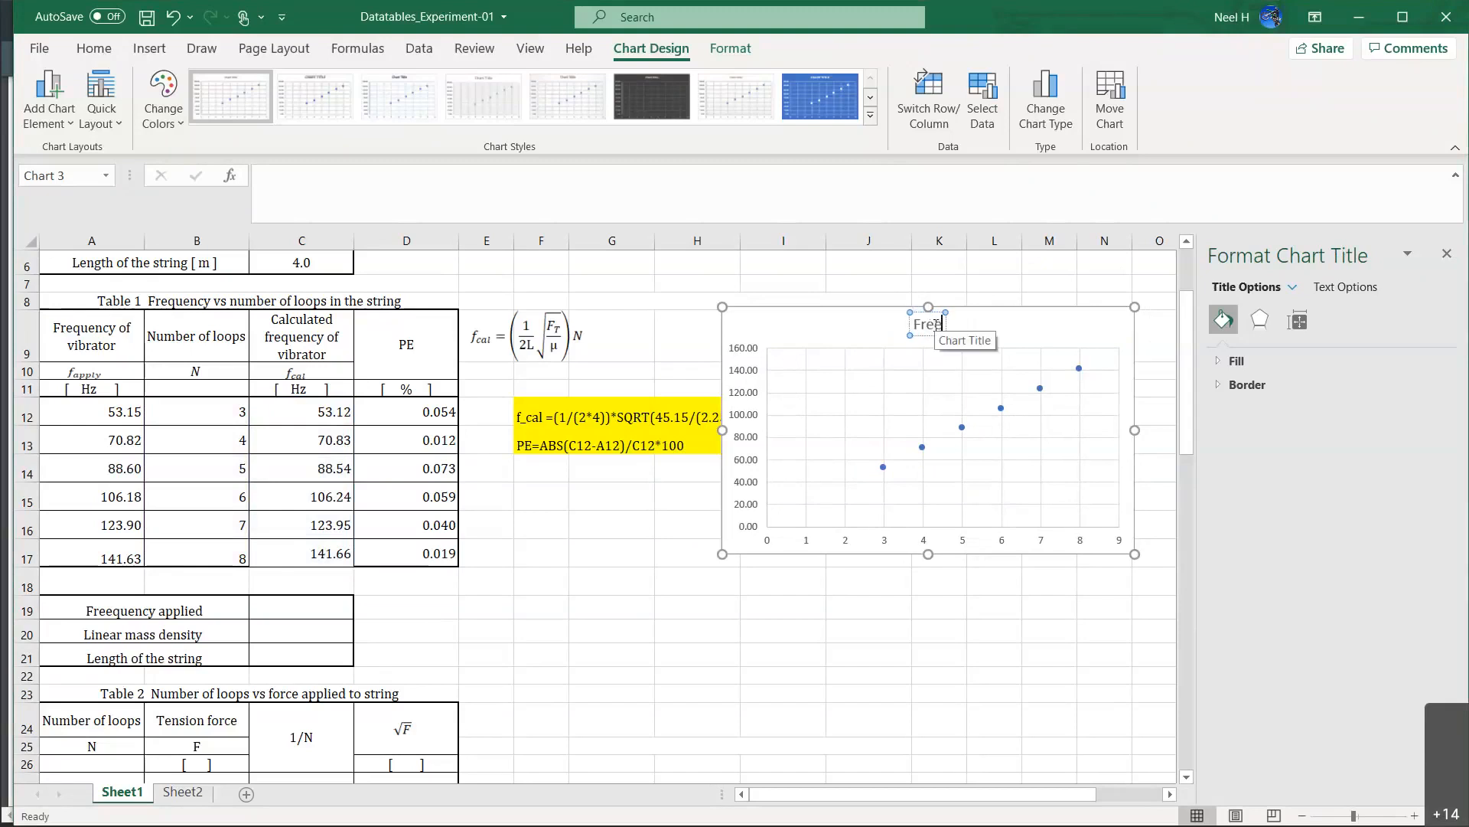
text(quency vs number of loops)
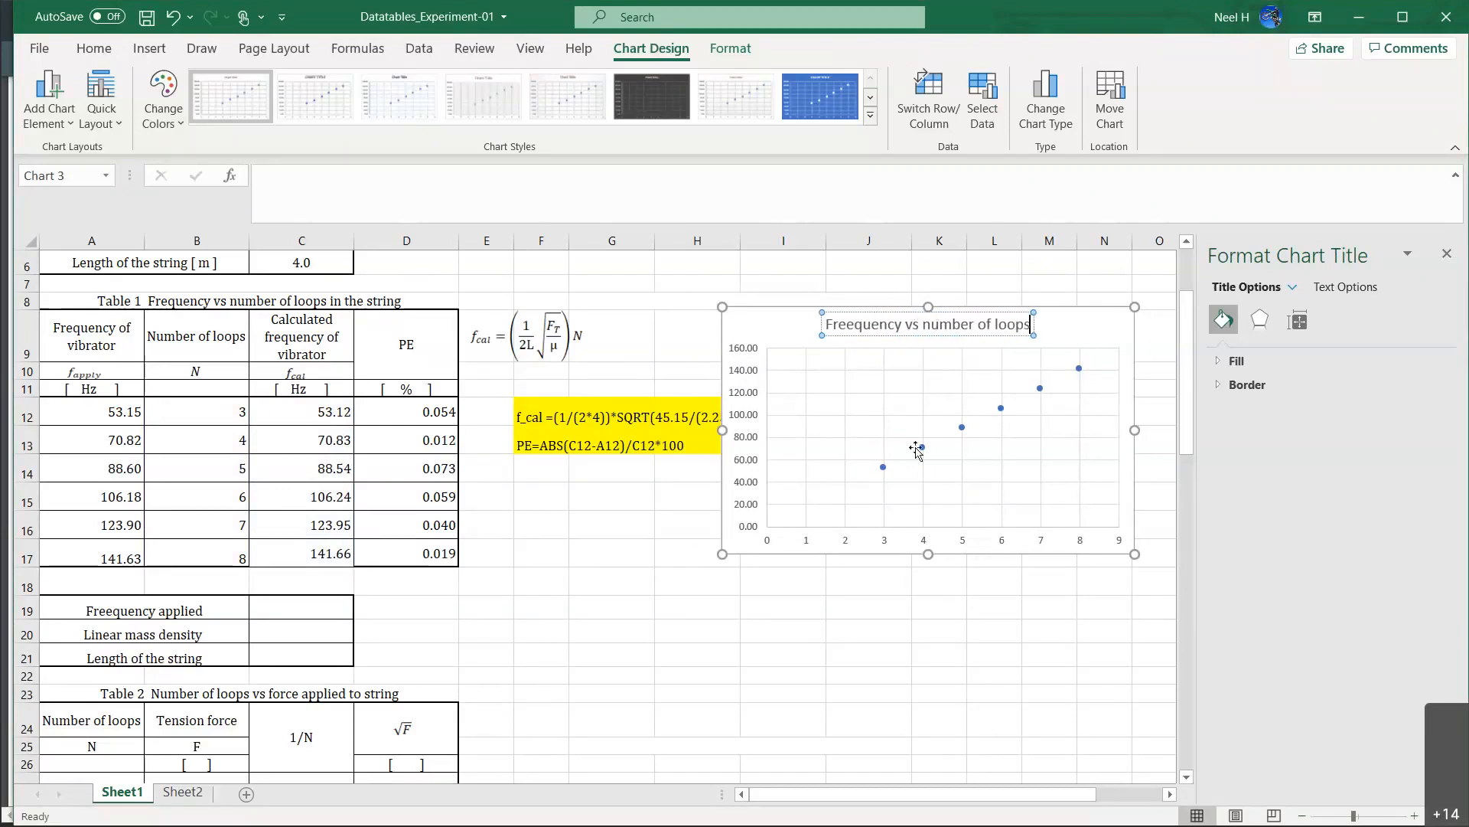
click(781, 337)
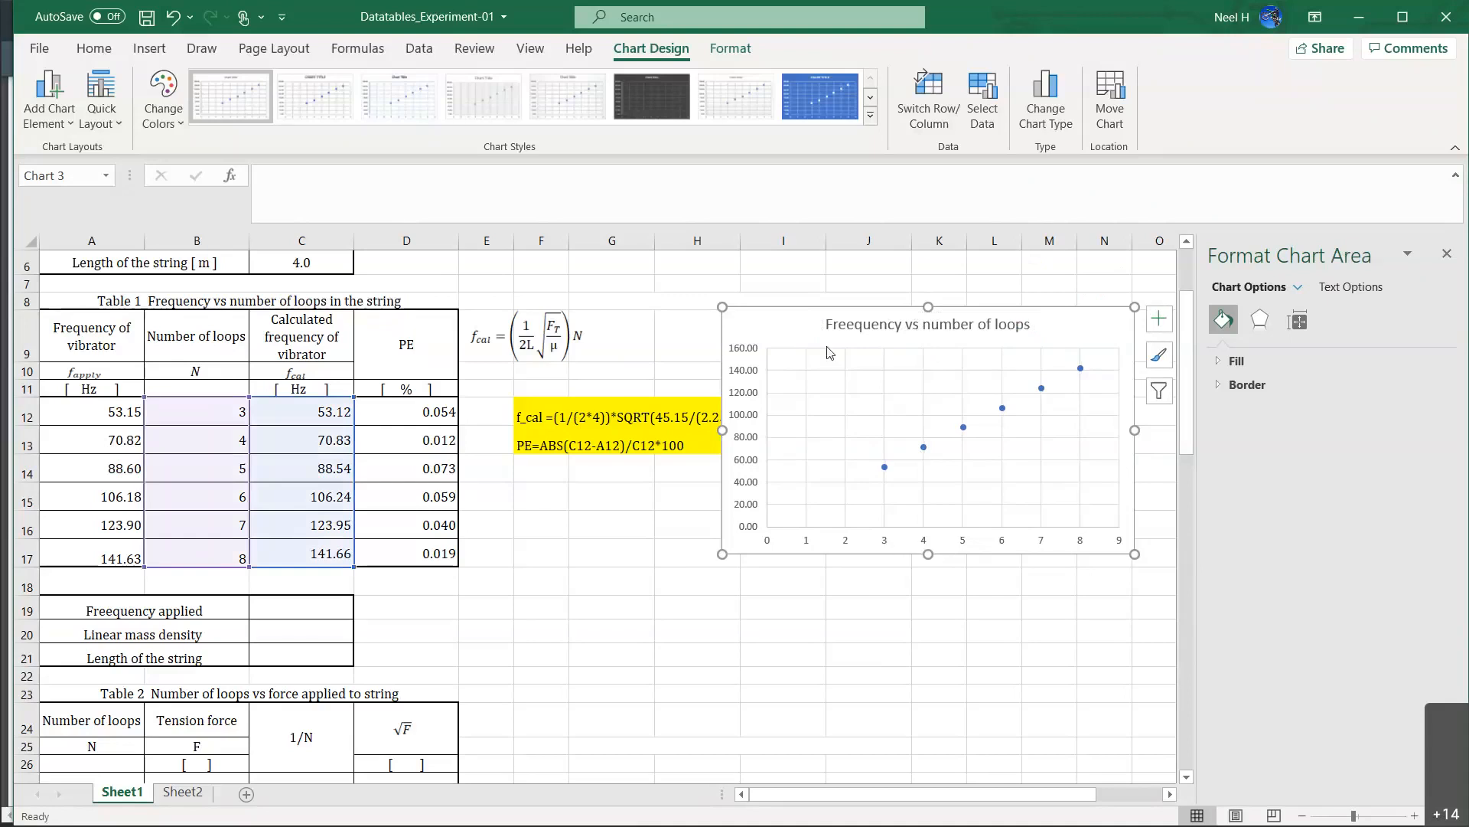
drag(800, 336, 666, 352)
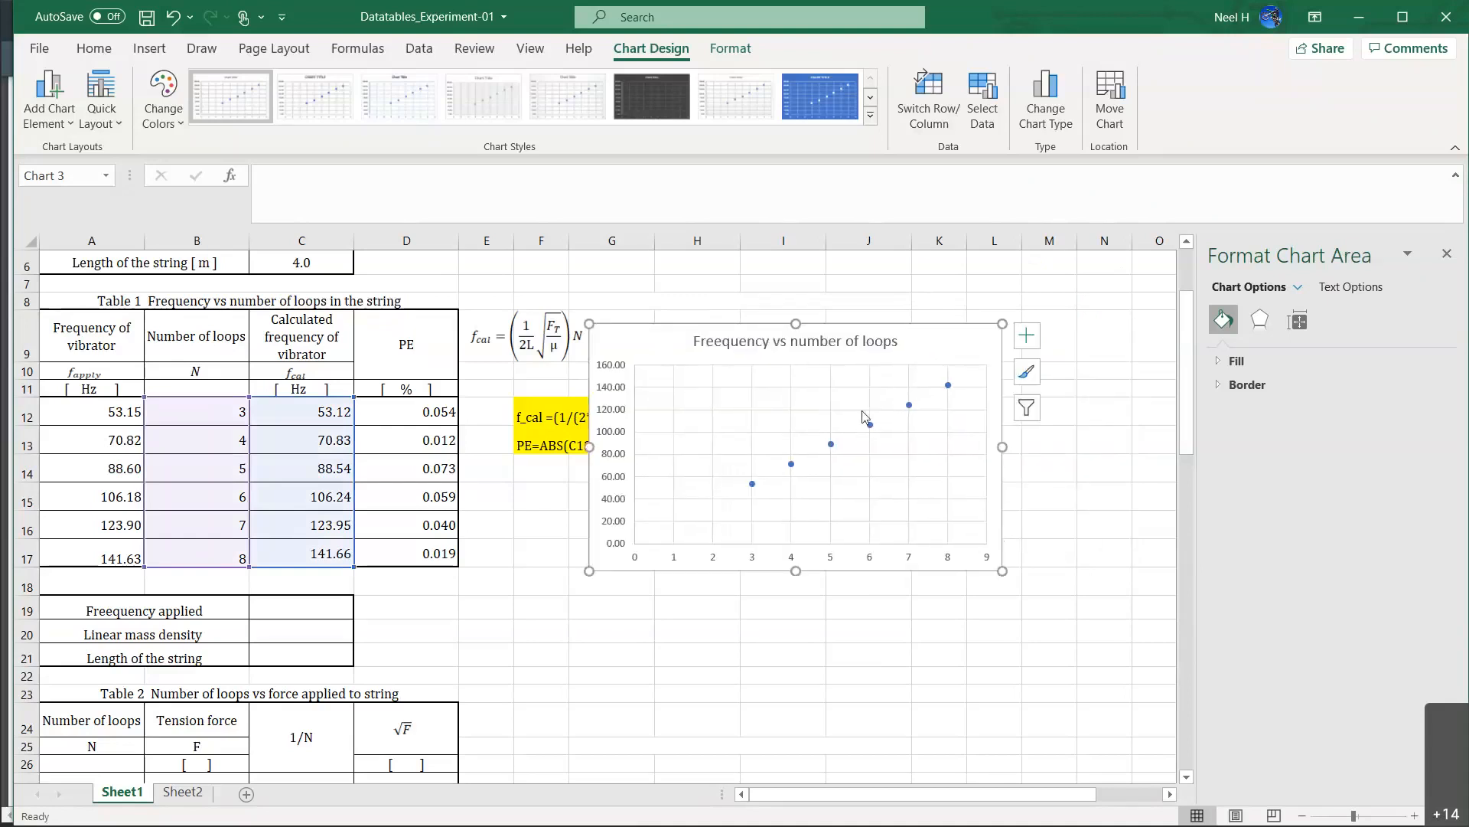
Add primary horizontal and primary vertical axis titles to the frequency scatter chart.
click(1033, 343)
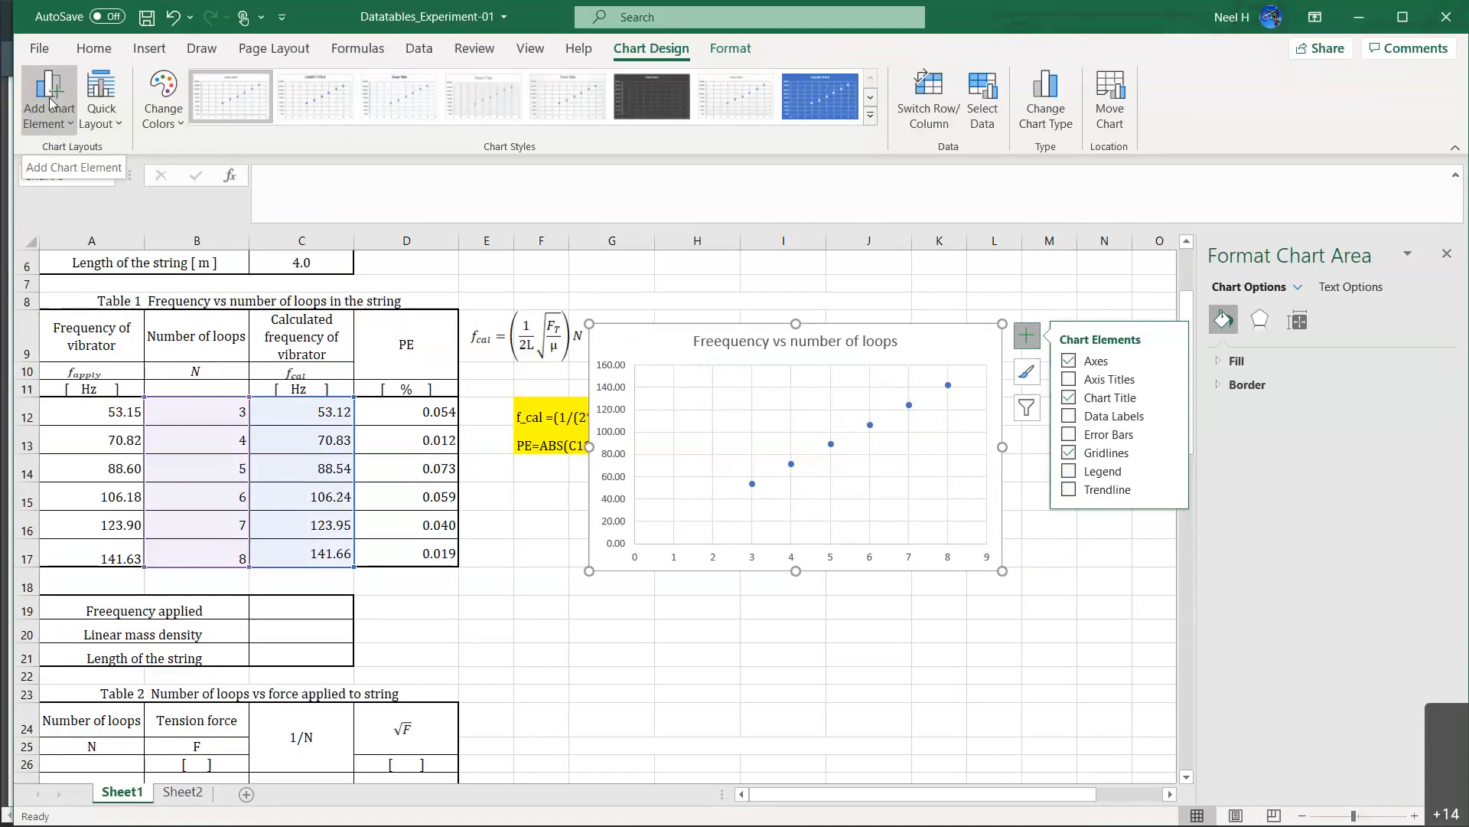
click(71, 127)
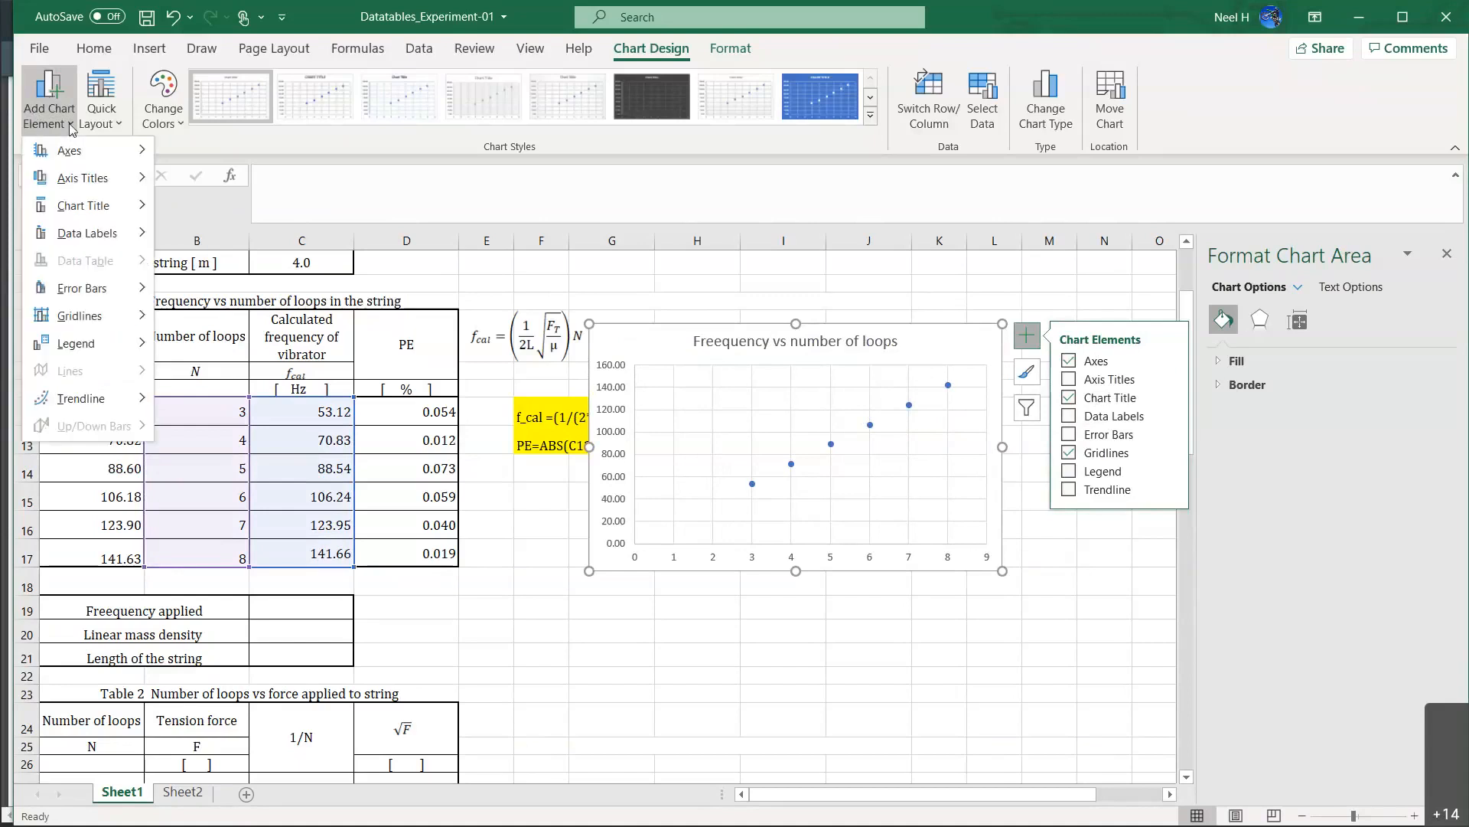
mouse_move(77, 173)
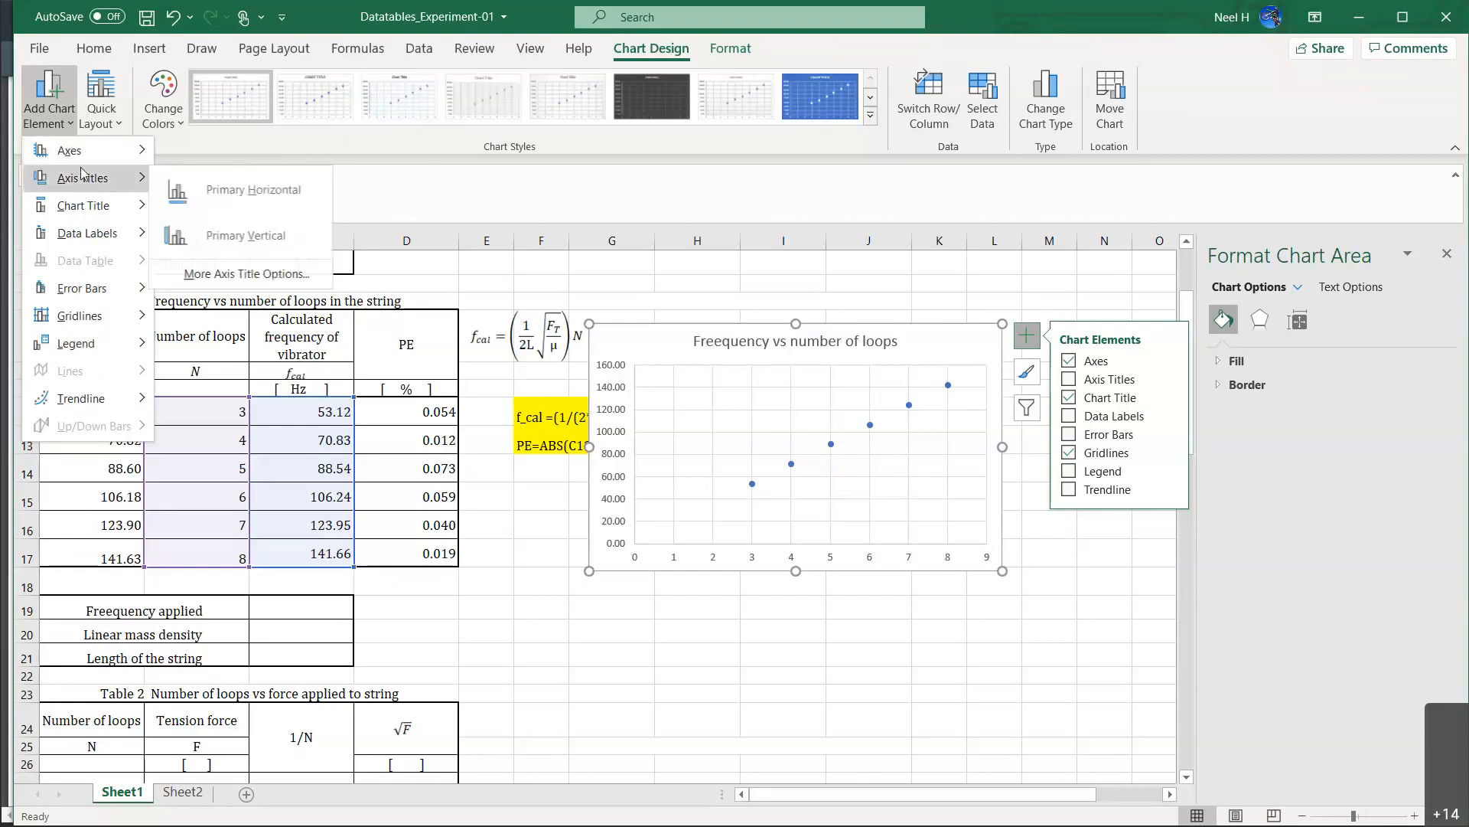
click(225, 191)
click(63, 126)
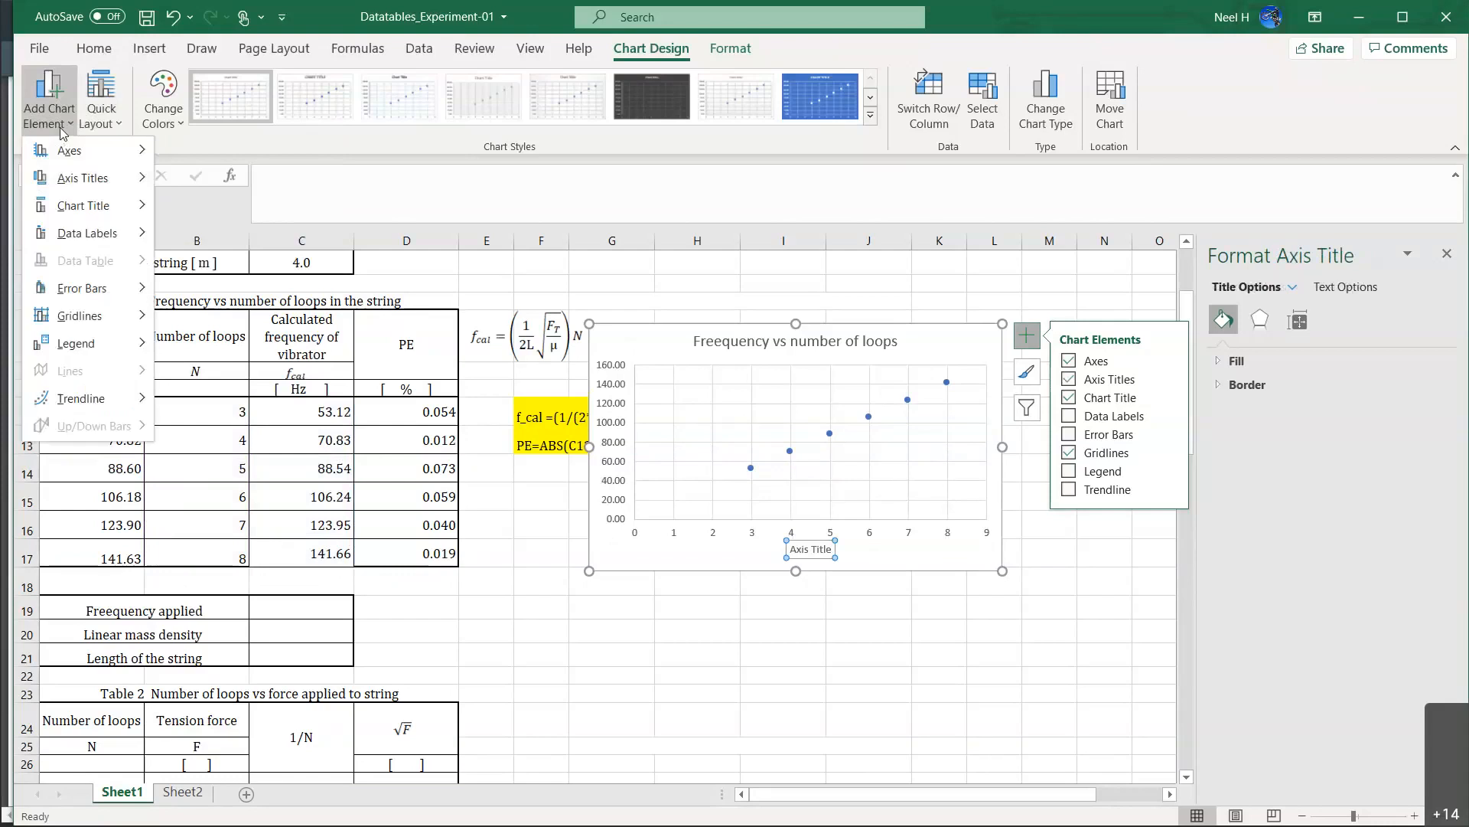
mouse_move(77, 177)
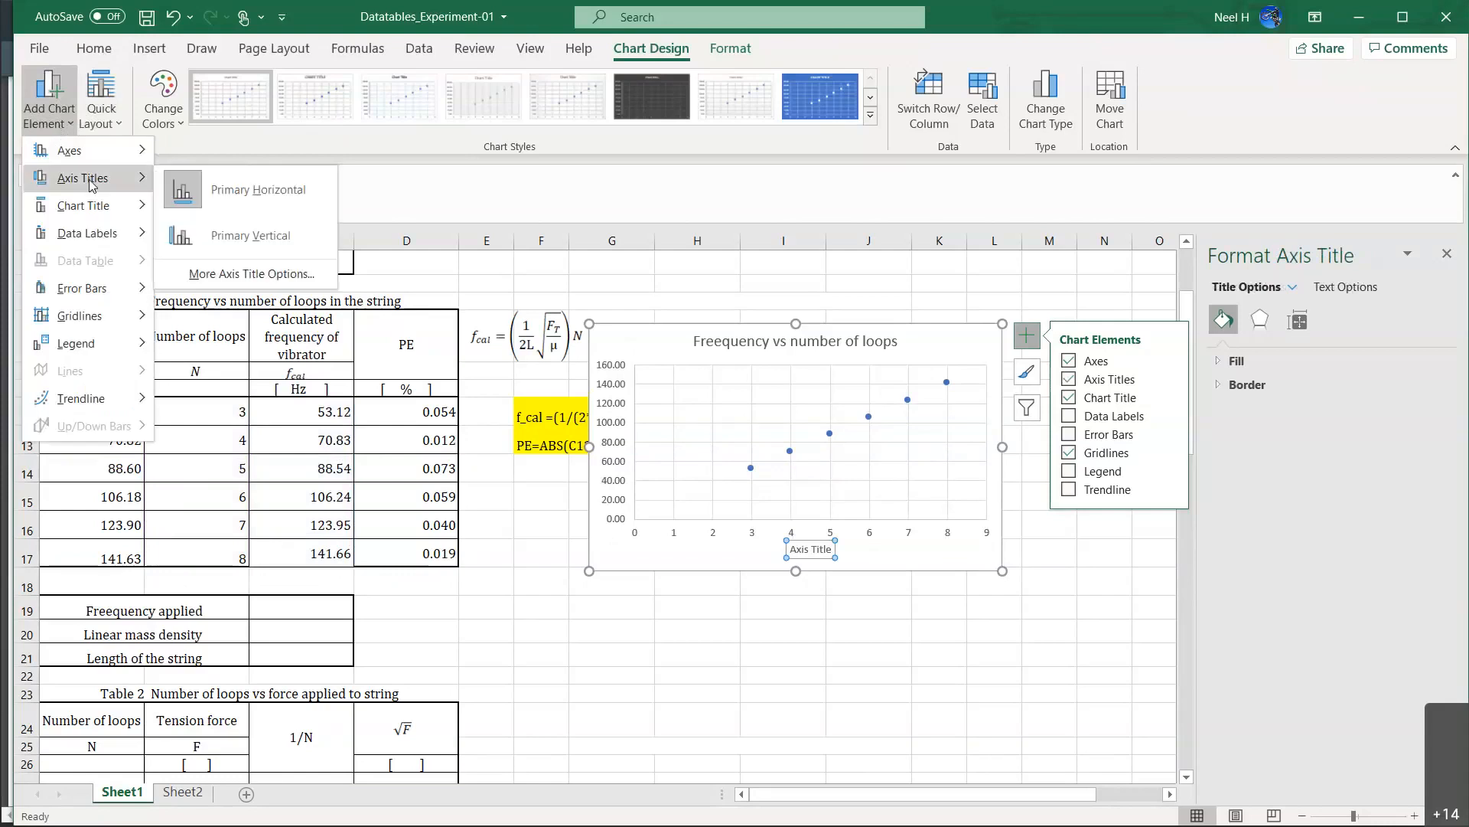
click(231, 237)
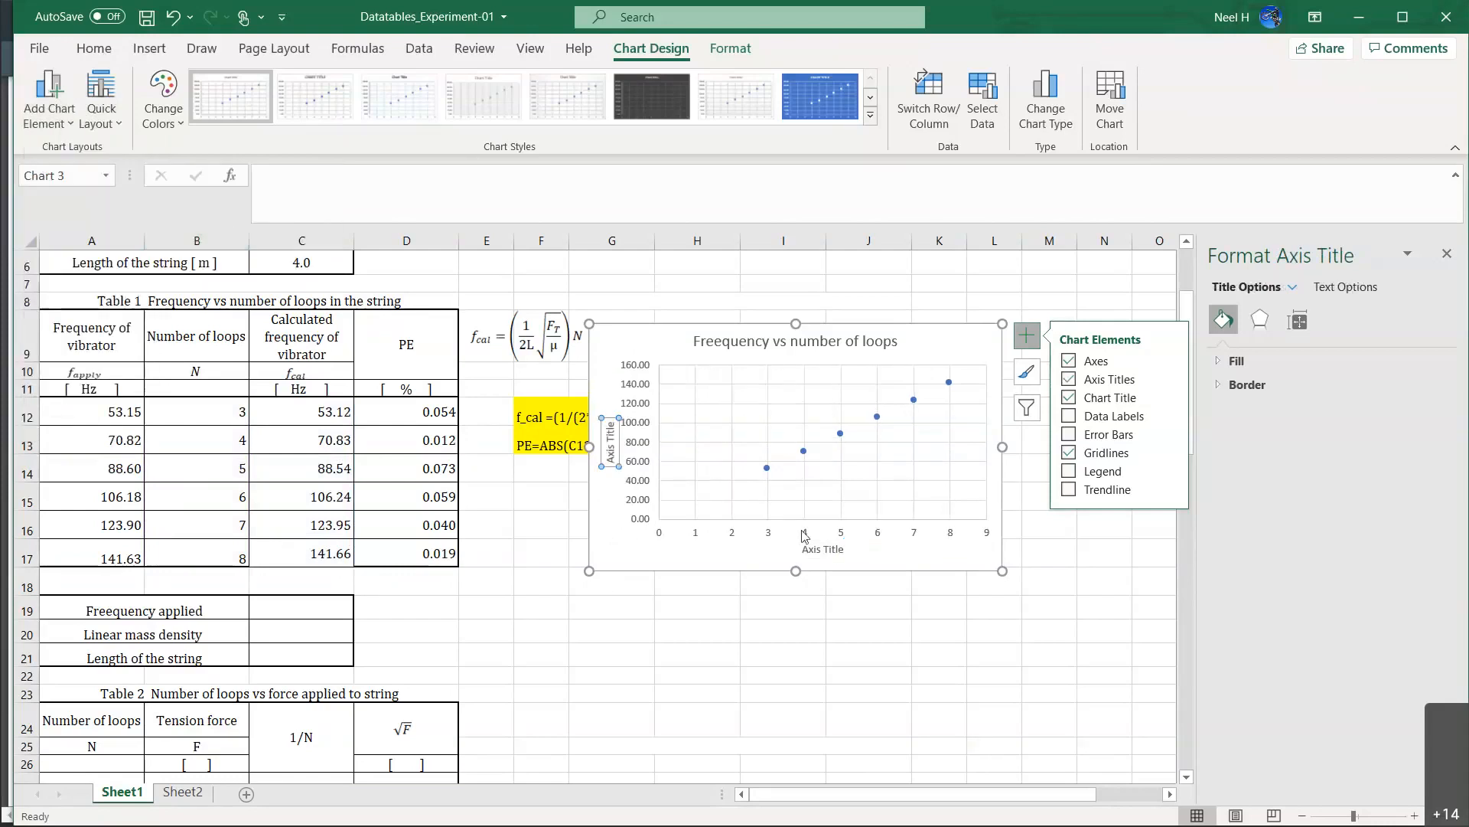
Replace the placeholder text of the chart's horizontal axis title with "Number of loops".
click(833, 551)
click(841, 550)
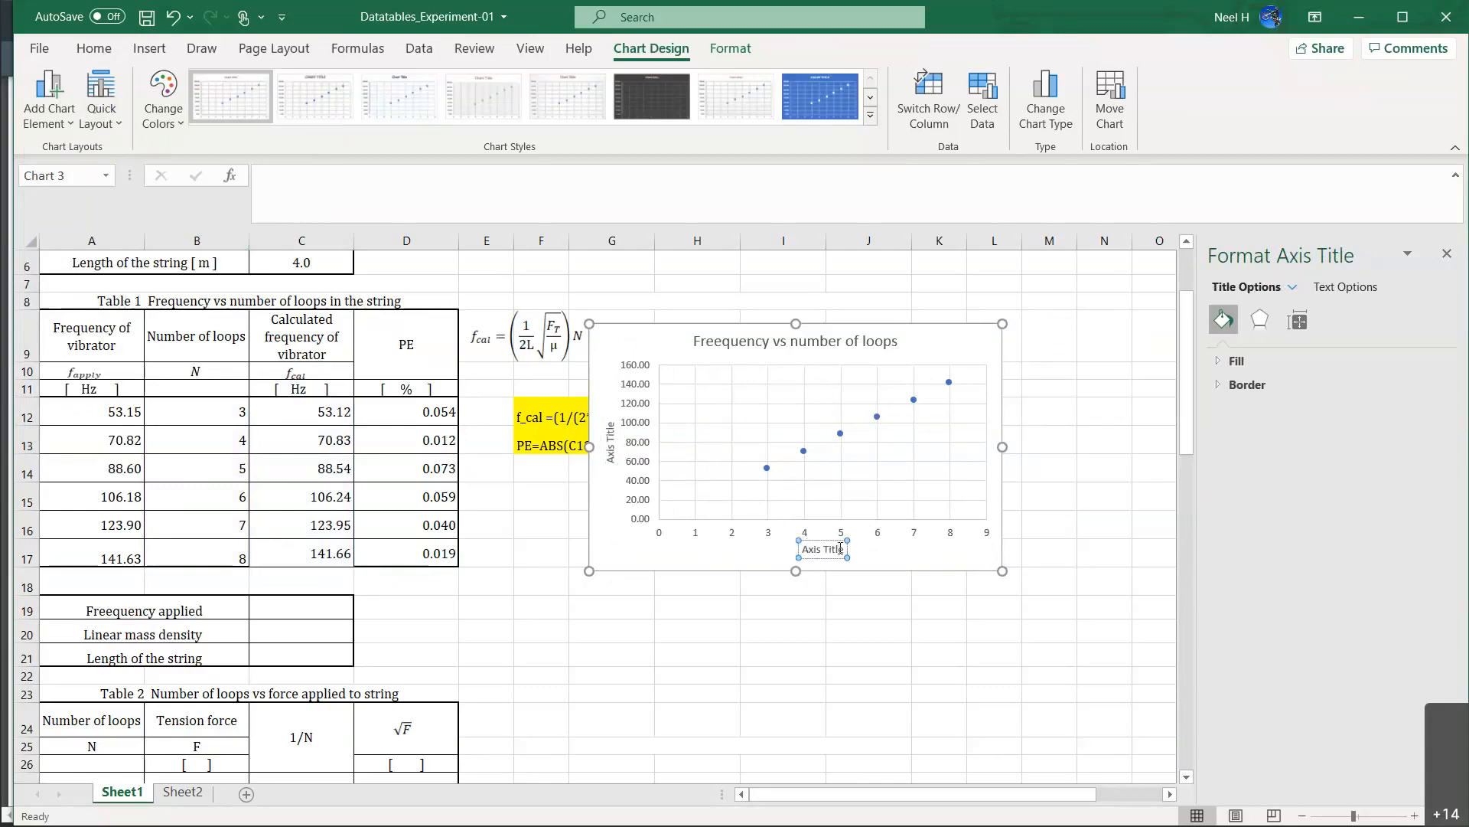
key(BackSpace)
key(BackSpace)
key(BackSpace)
key(BackSpace)
key(BackSpace)
key(BackSpace)
key(BackSpace)
key(BackSpace)
key(BackSpace)
key(BackSpace)
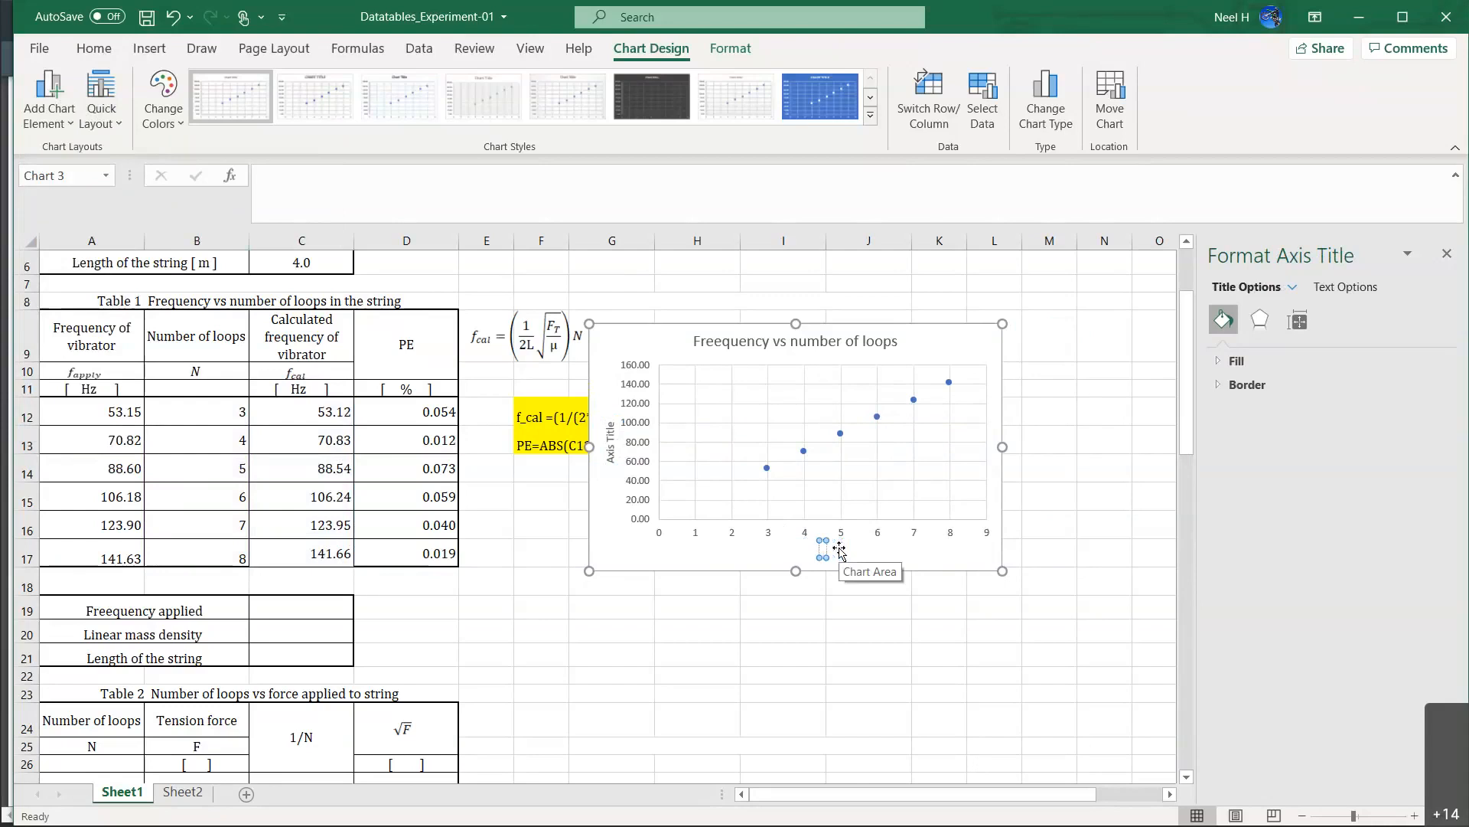
text(Number)
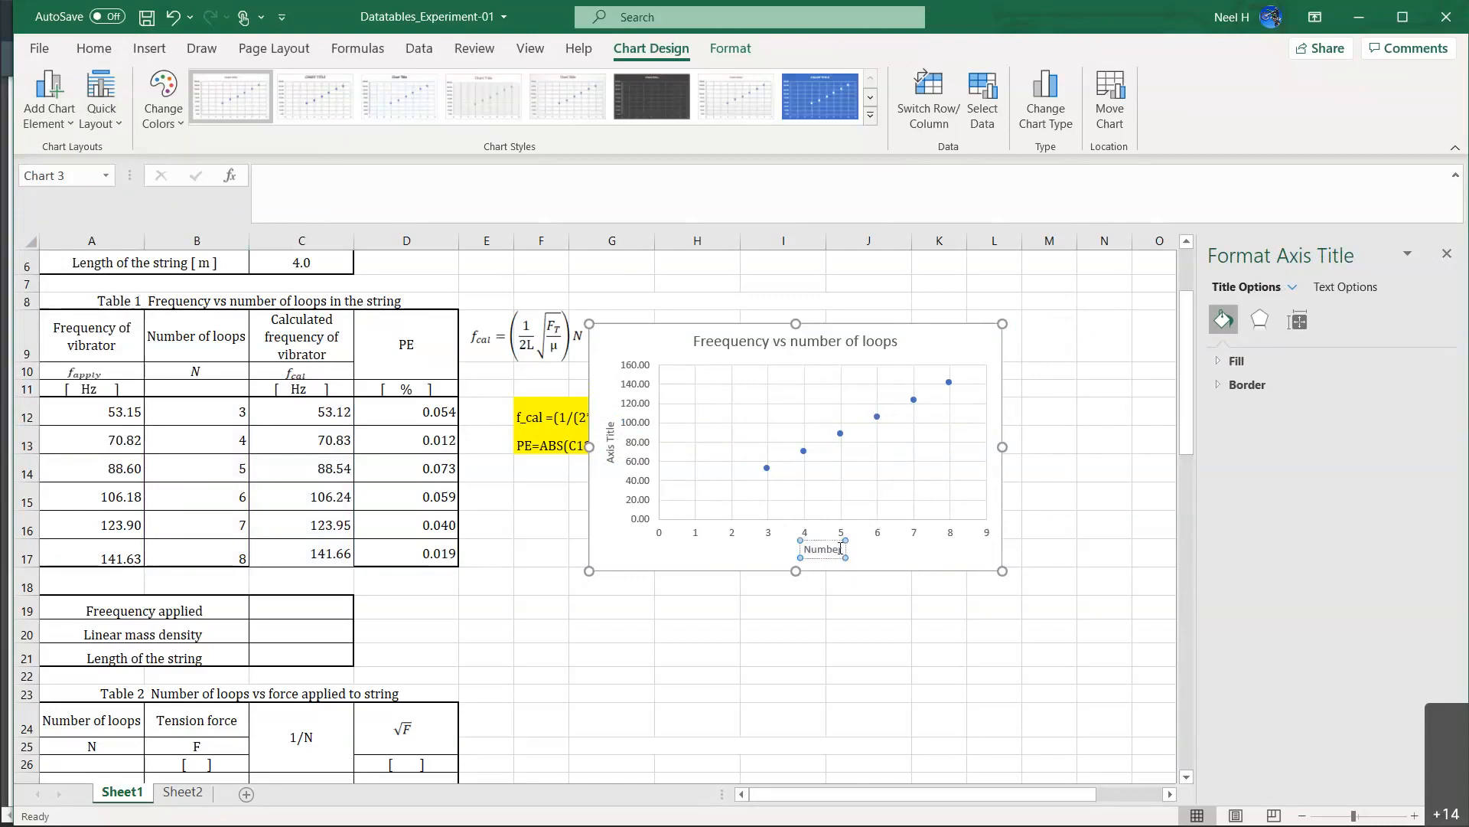
text( of loops)
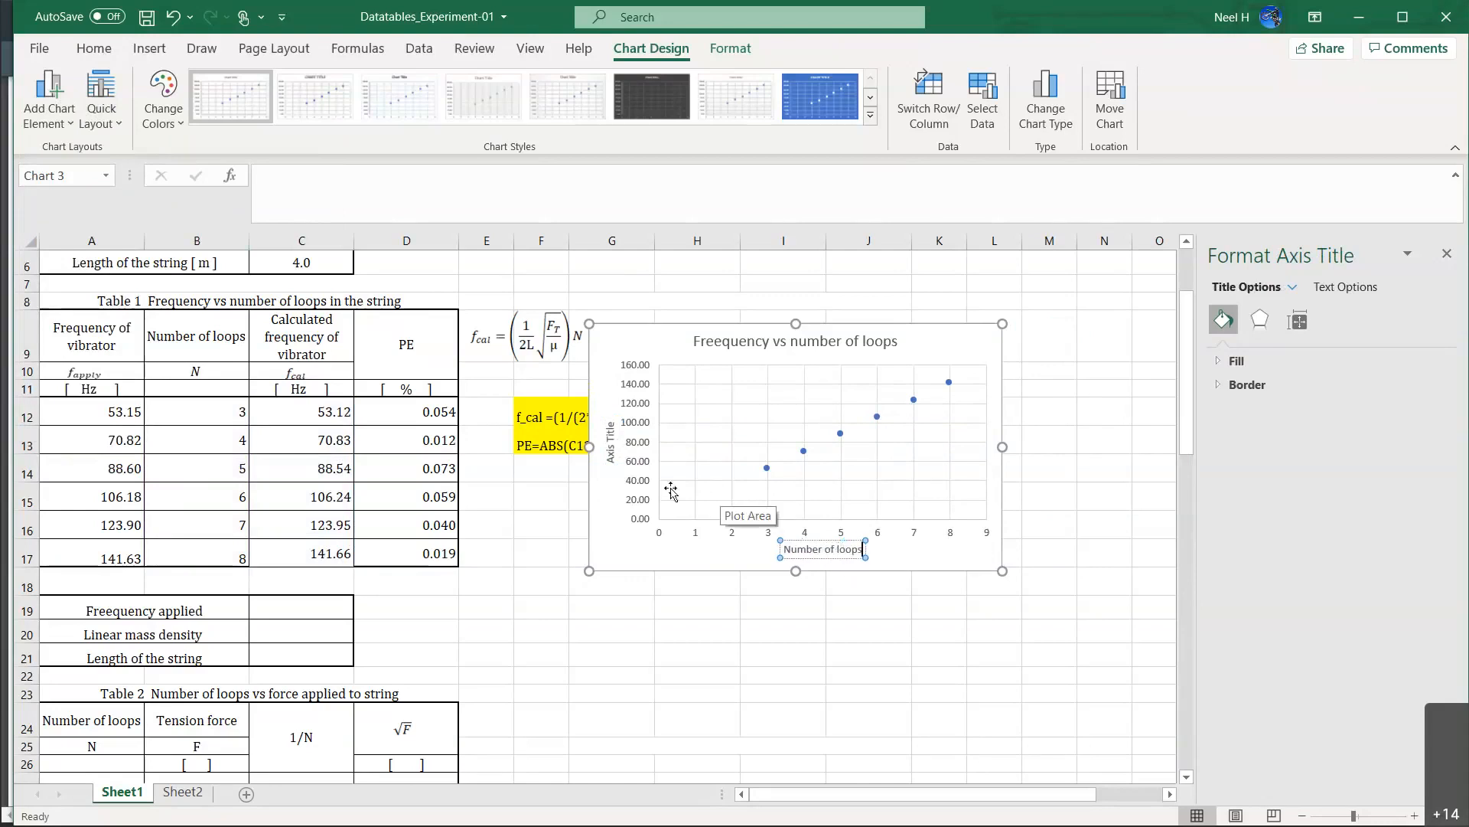
Replace the placeholder text of the chart's vertical axis title with "Freequncy [Hz]" and deselect the chart.
click(605, 436)
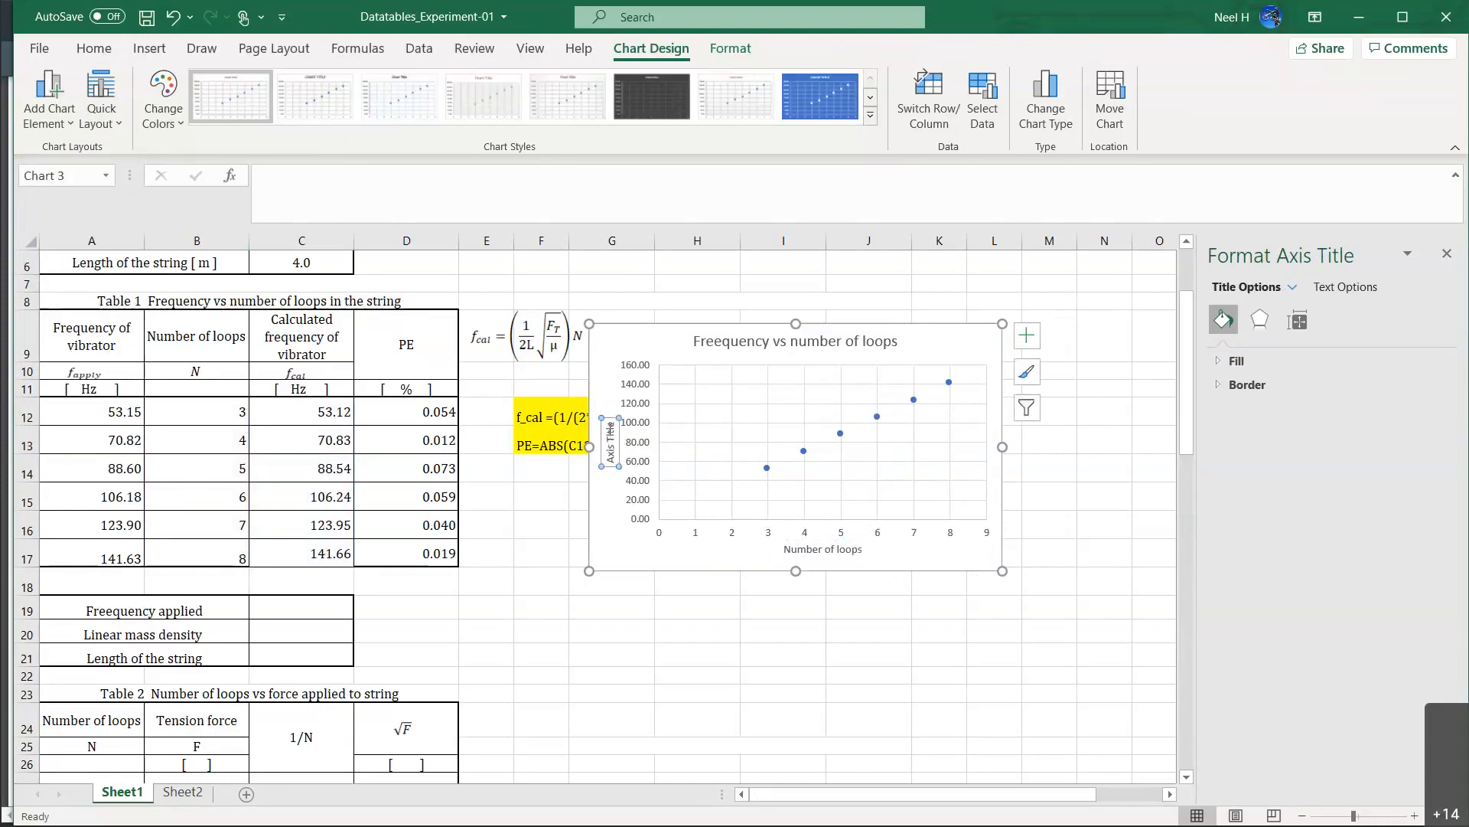
click(610, 425)
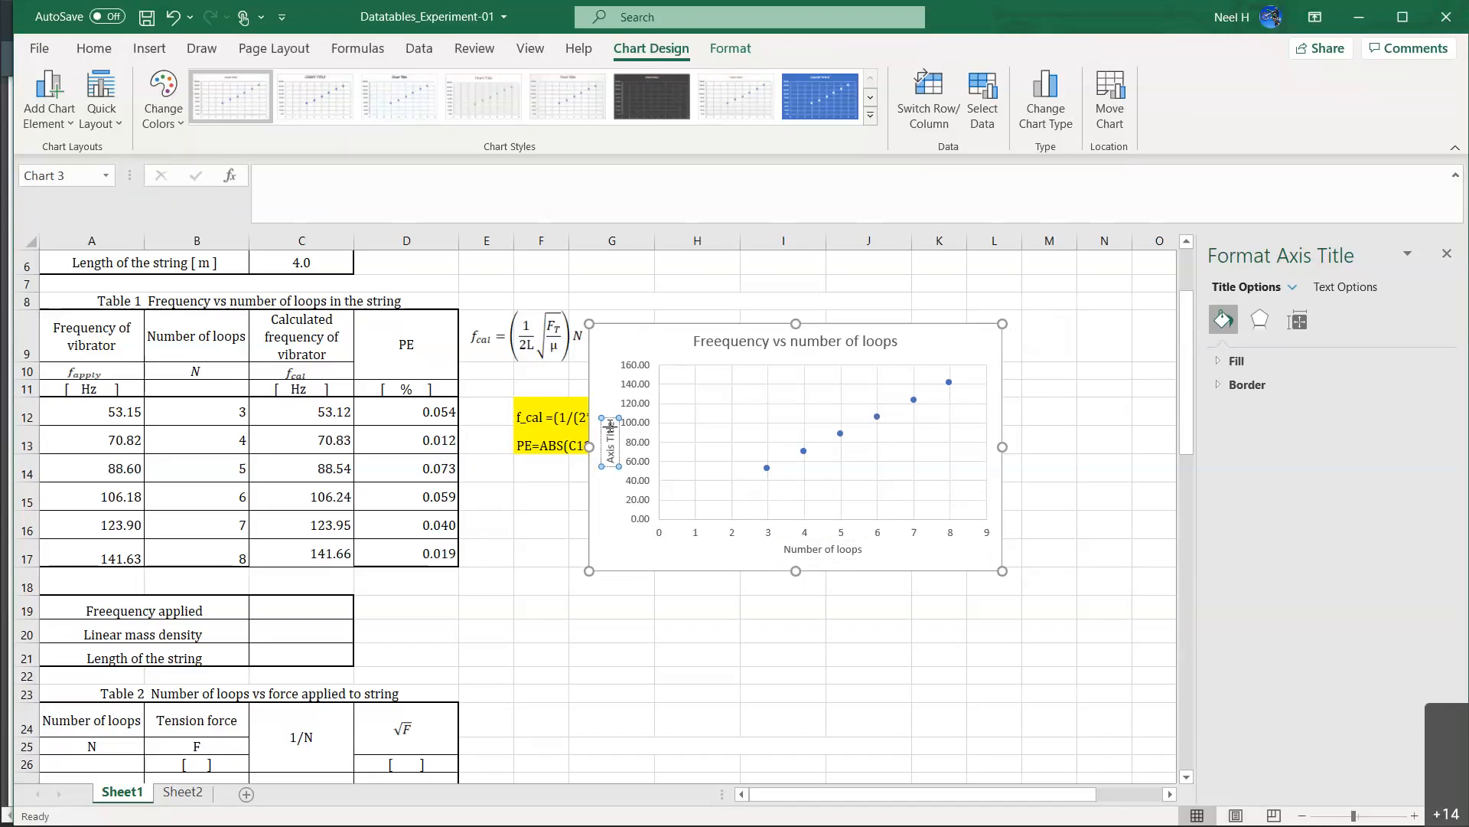
key(Delete)
key(BackSpace)
key(BackSpace)
key(BackSpace)
key(BackSpace)
key(BackSpace)
key(BackSpace)
key(BackSpace)
key(BackSpace)
key(BackSpace)
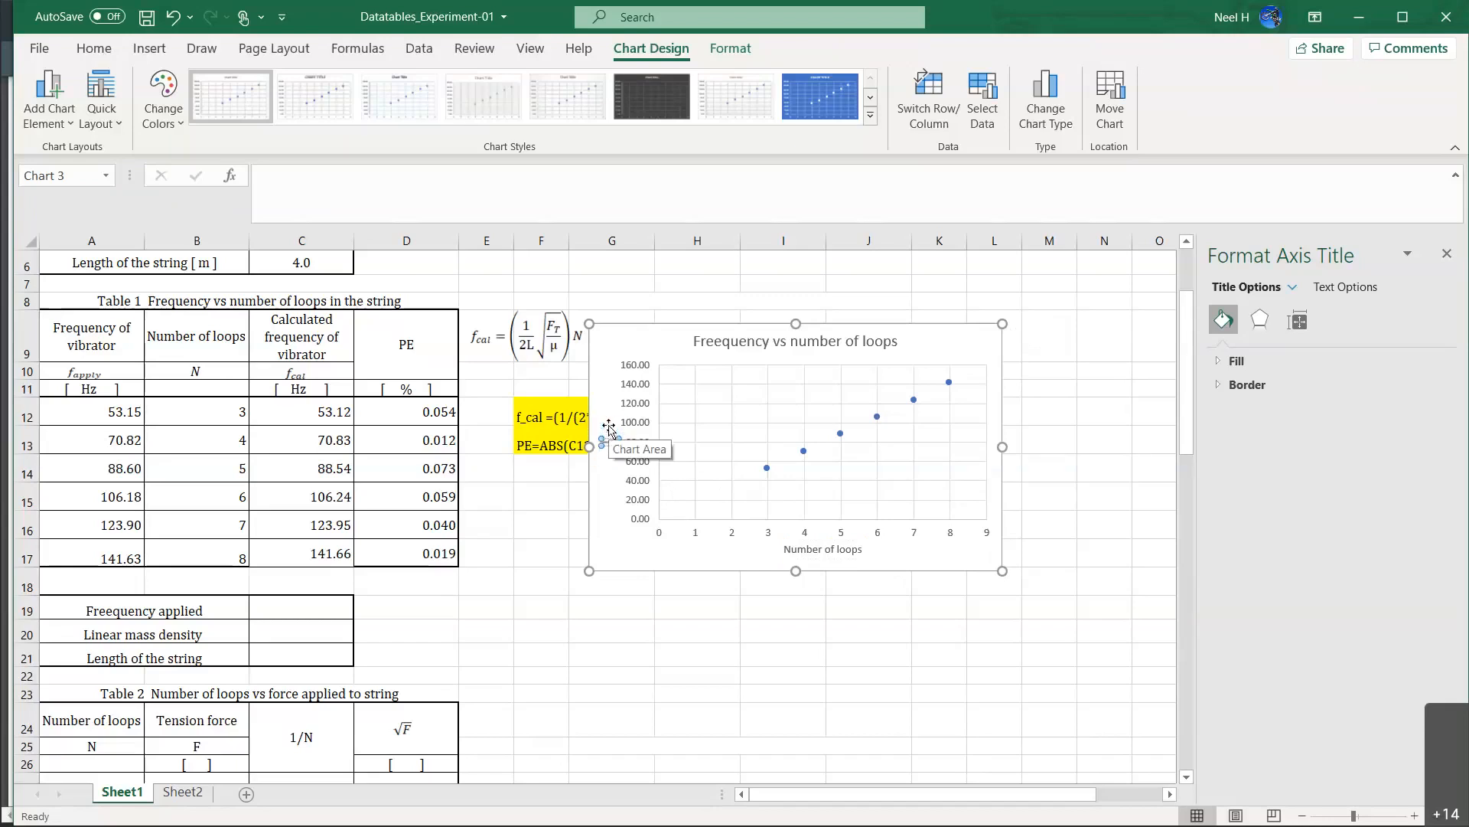
text(Freeq)
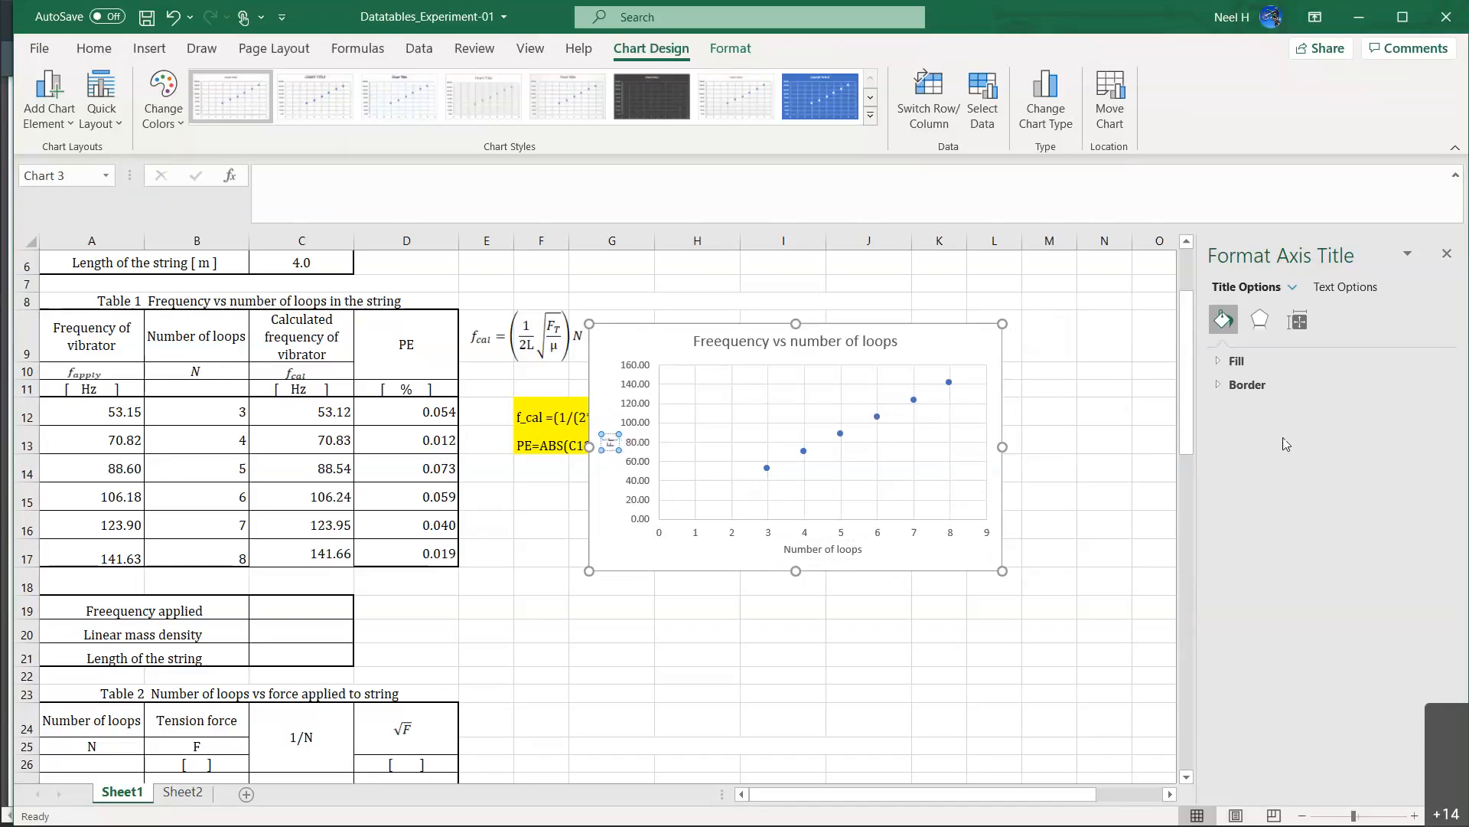
text(uncy)
text( [)
text(Hz])
text(])
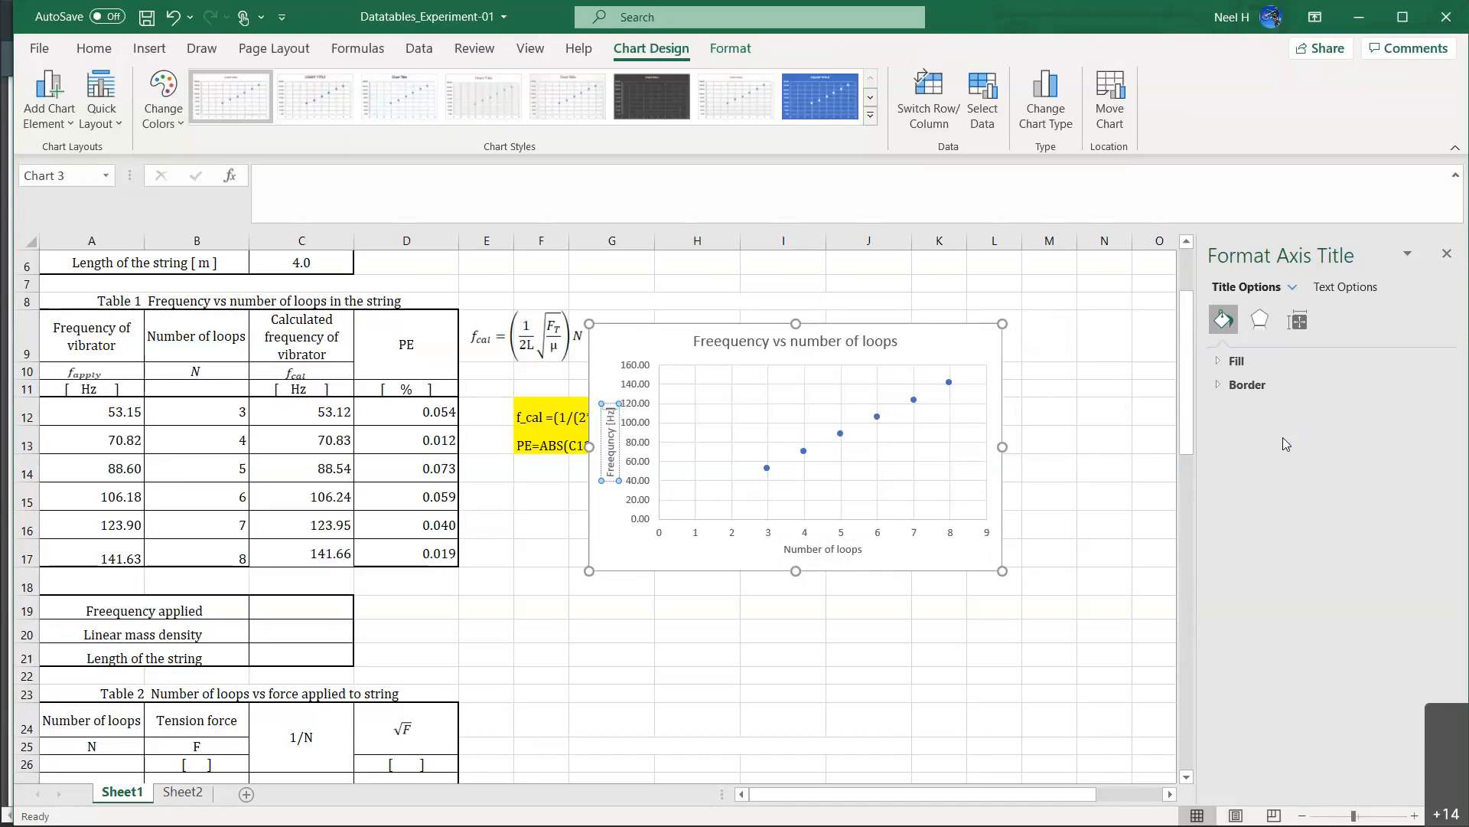
click(651, 655)
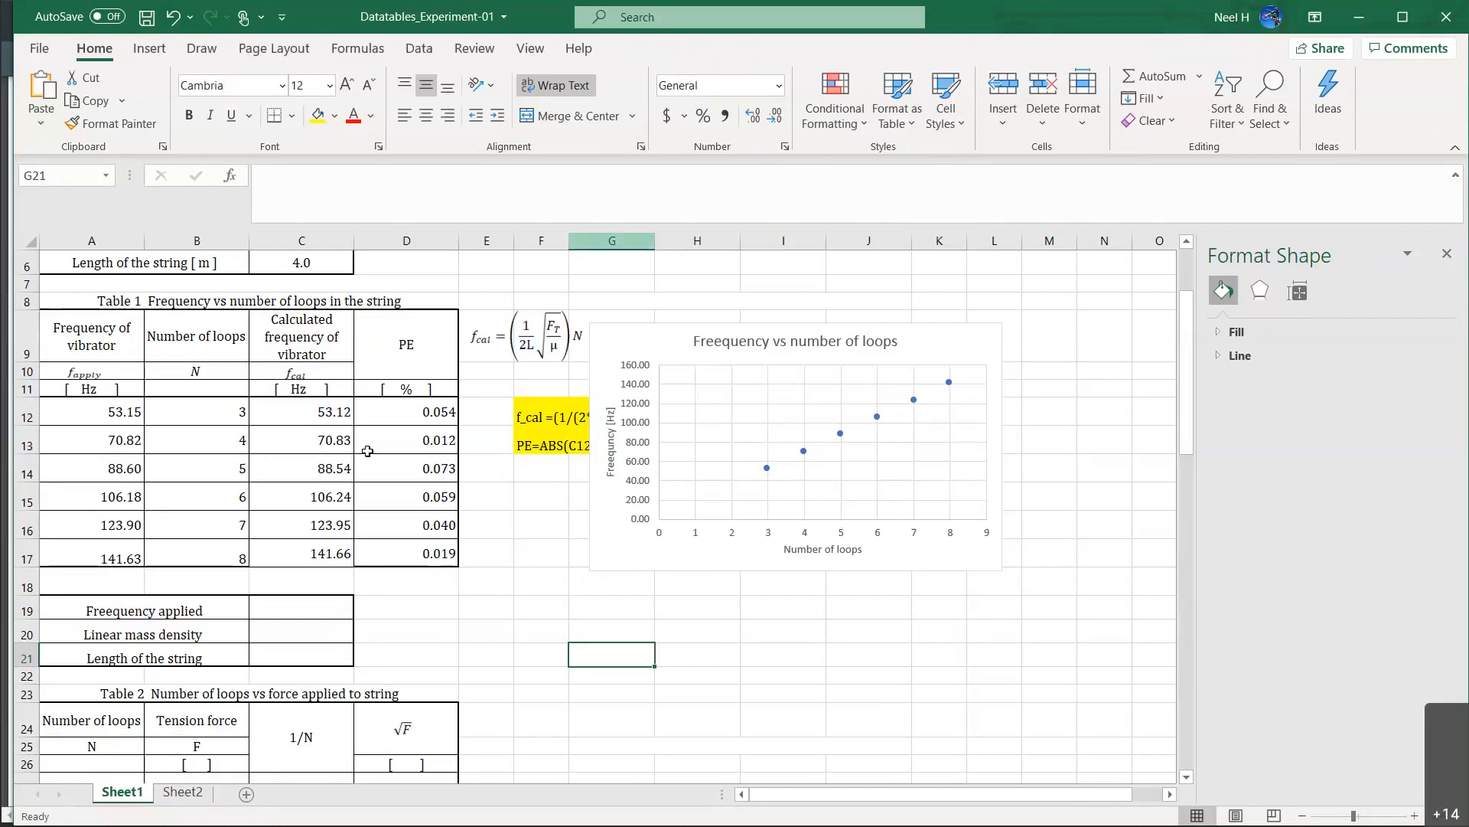
scroll(368, 451, down, 2)
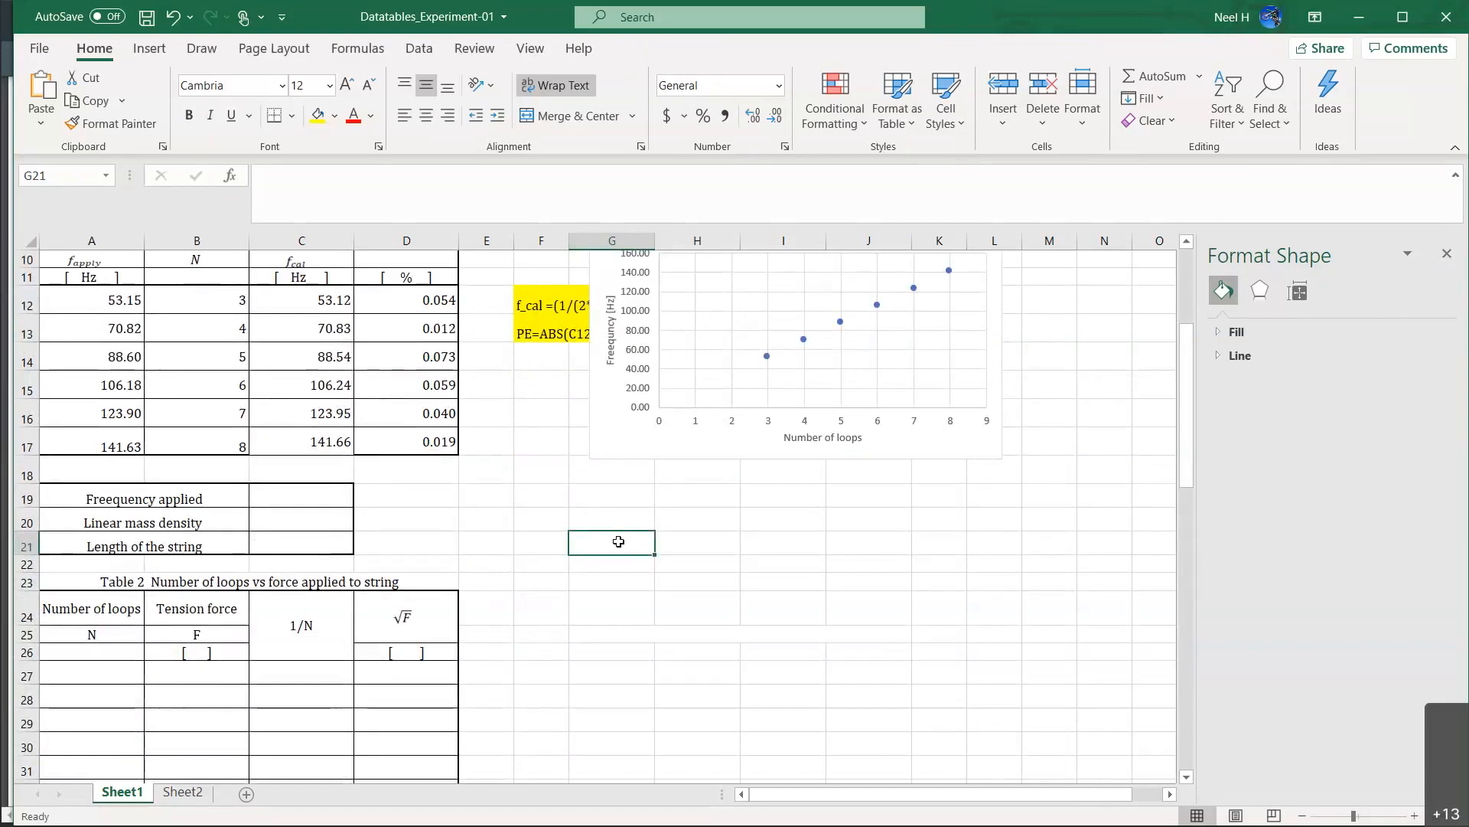
scroll(618, 541, down, 5)
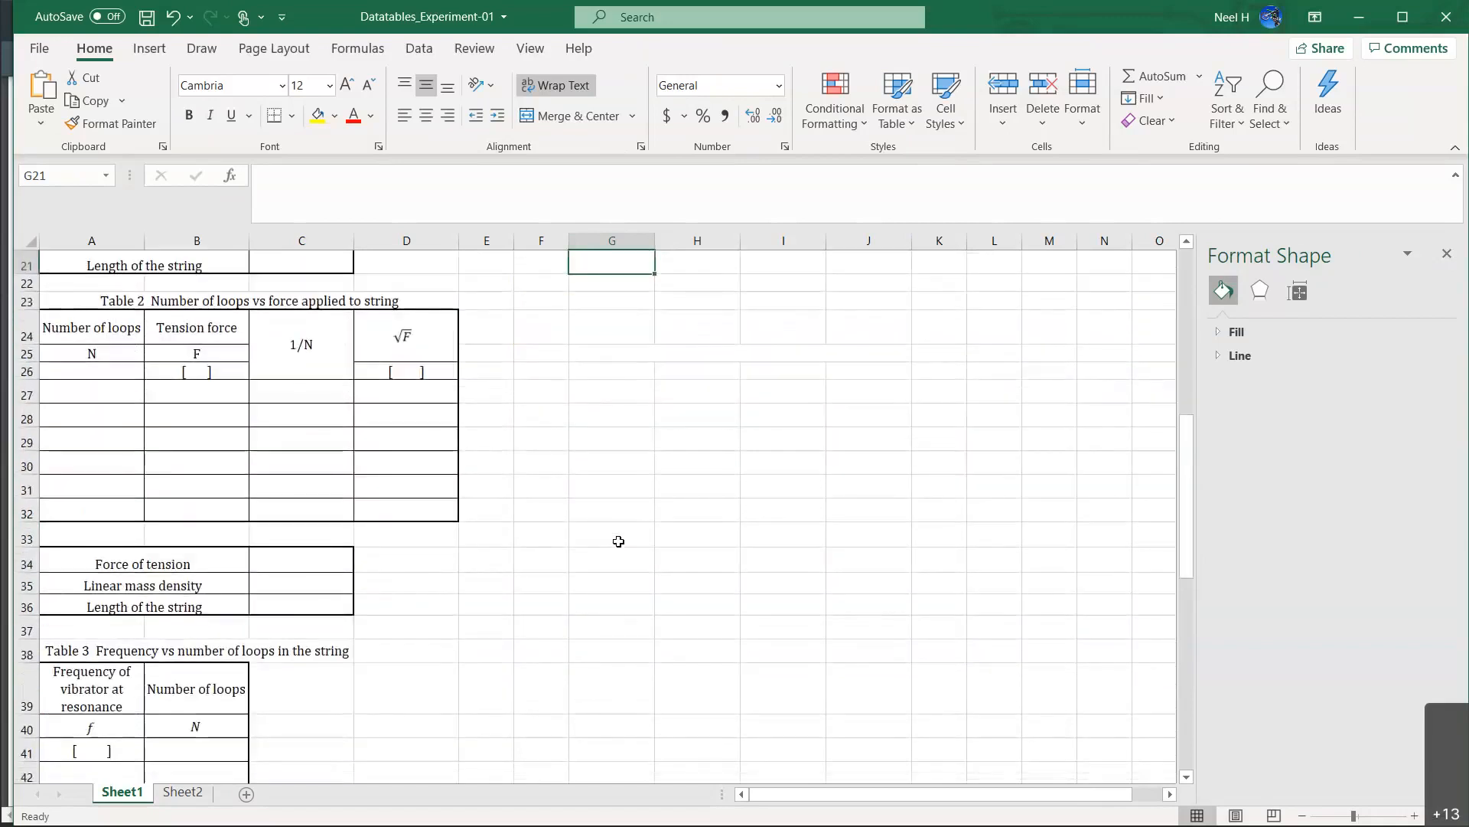
scroll(618, 541, down, 2)
scroll(618, 541, down, 3)
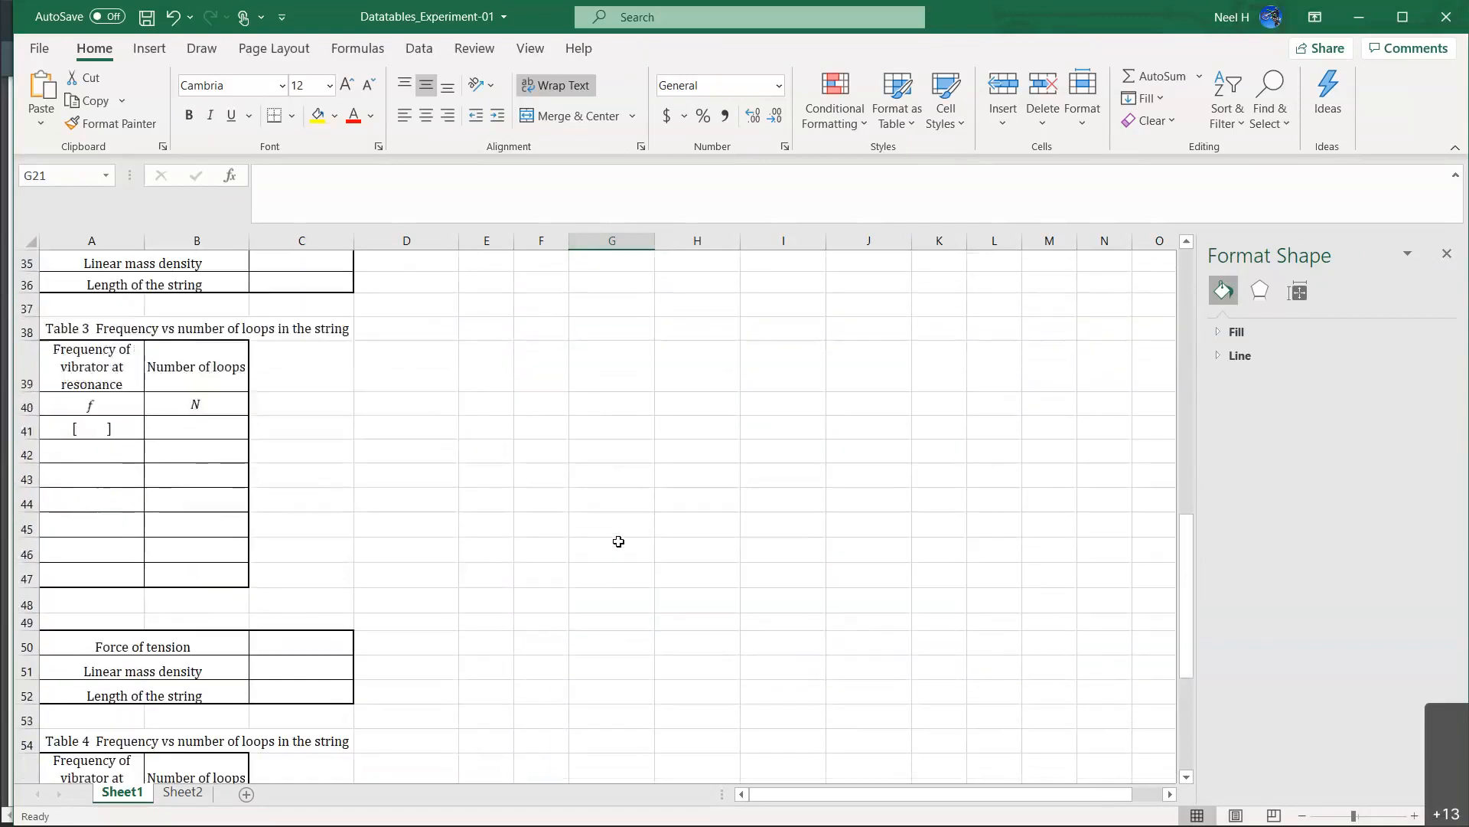
scroll(619, 541, up, 7)
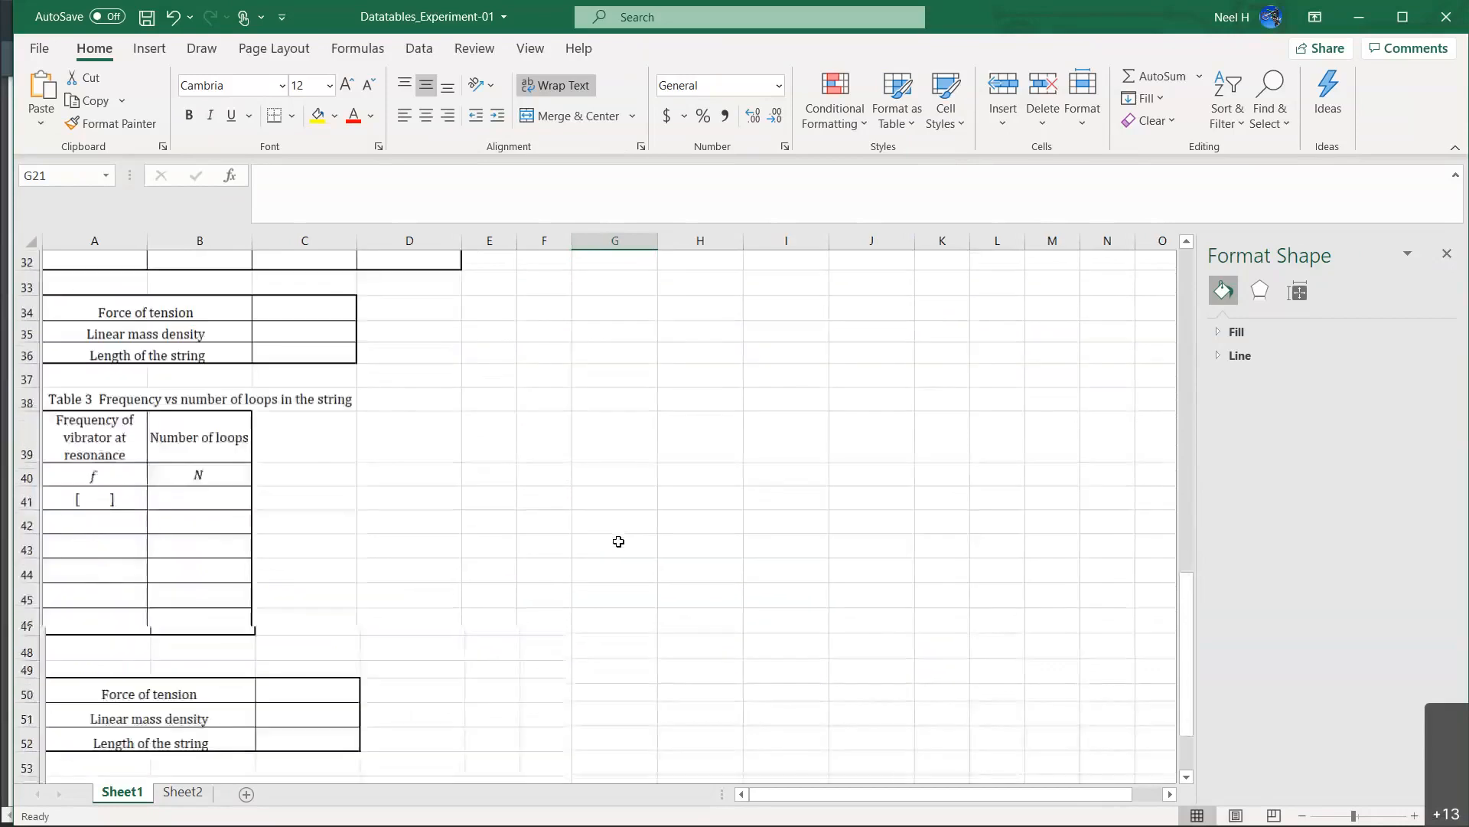
scroll(619, 542, up, 4)
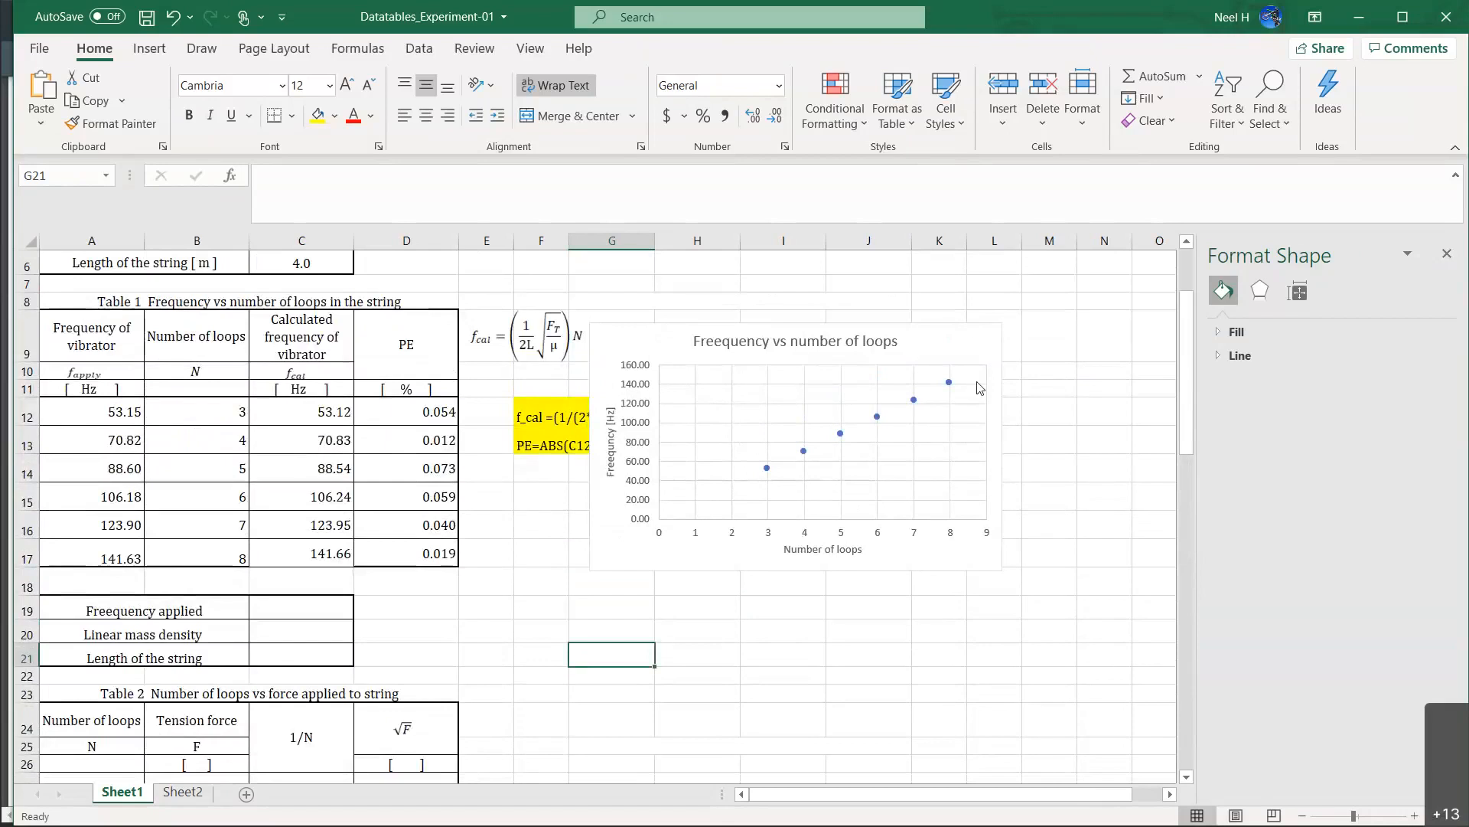
Add a linear trendline to the data points of the frequency chart.
click(968, 343)
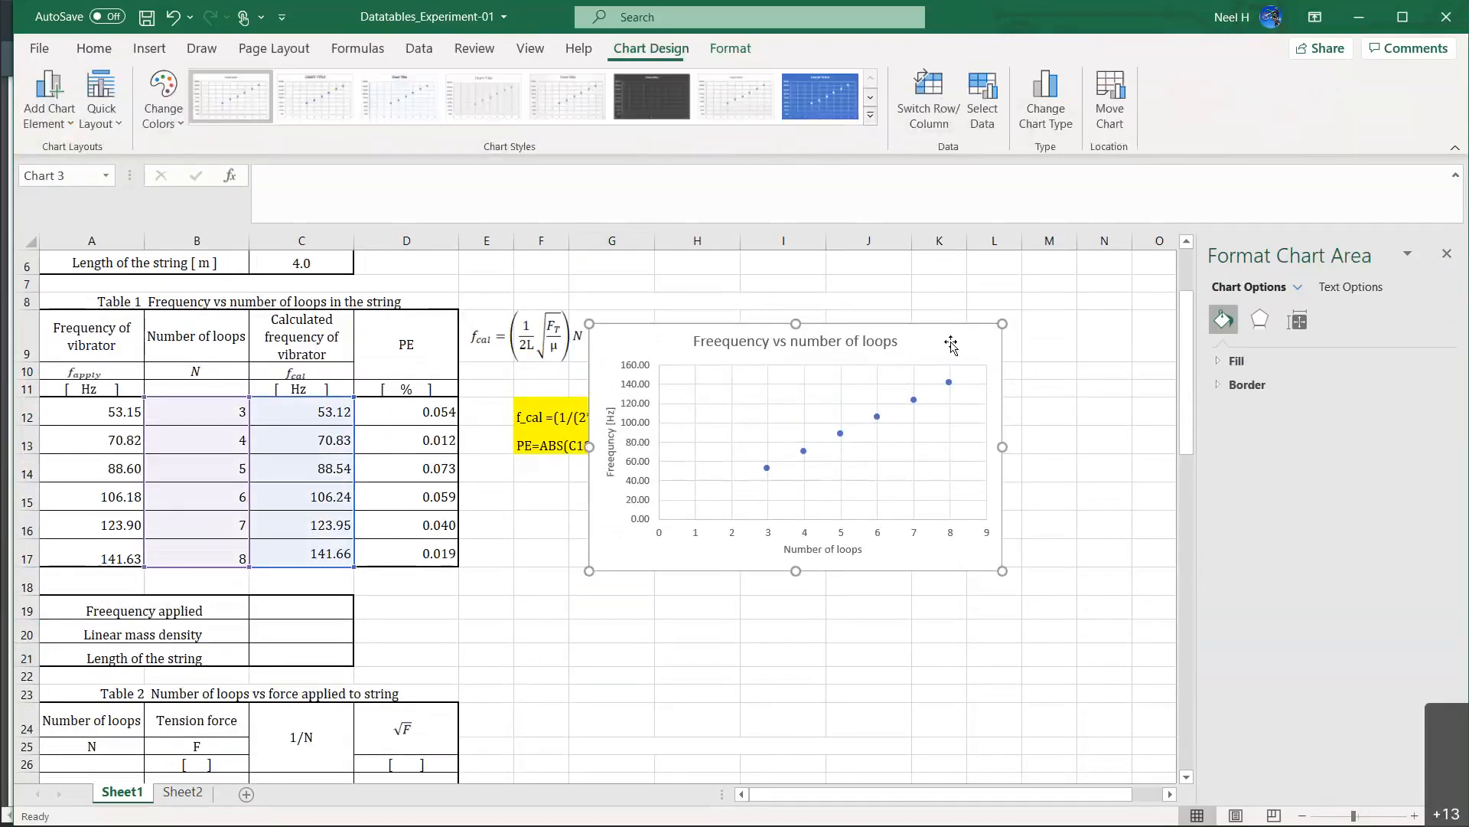
click(72, 131)
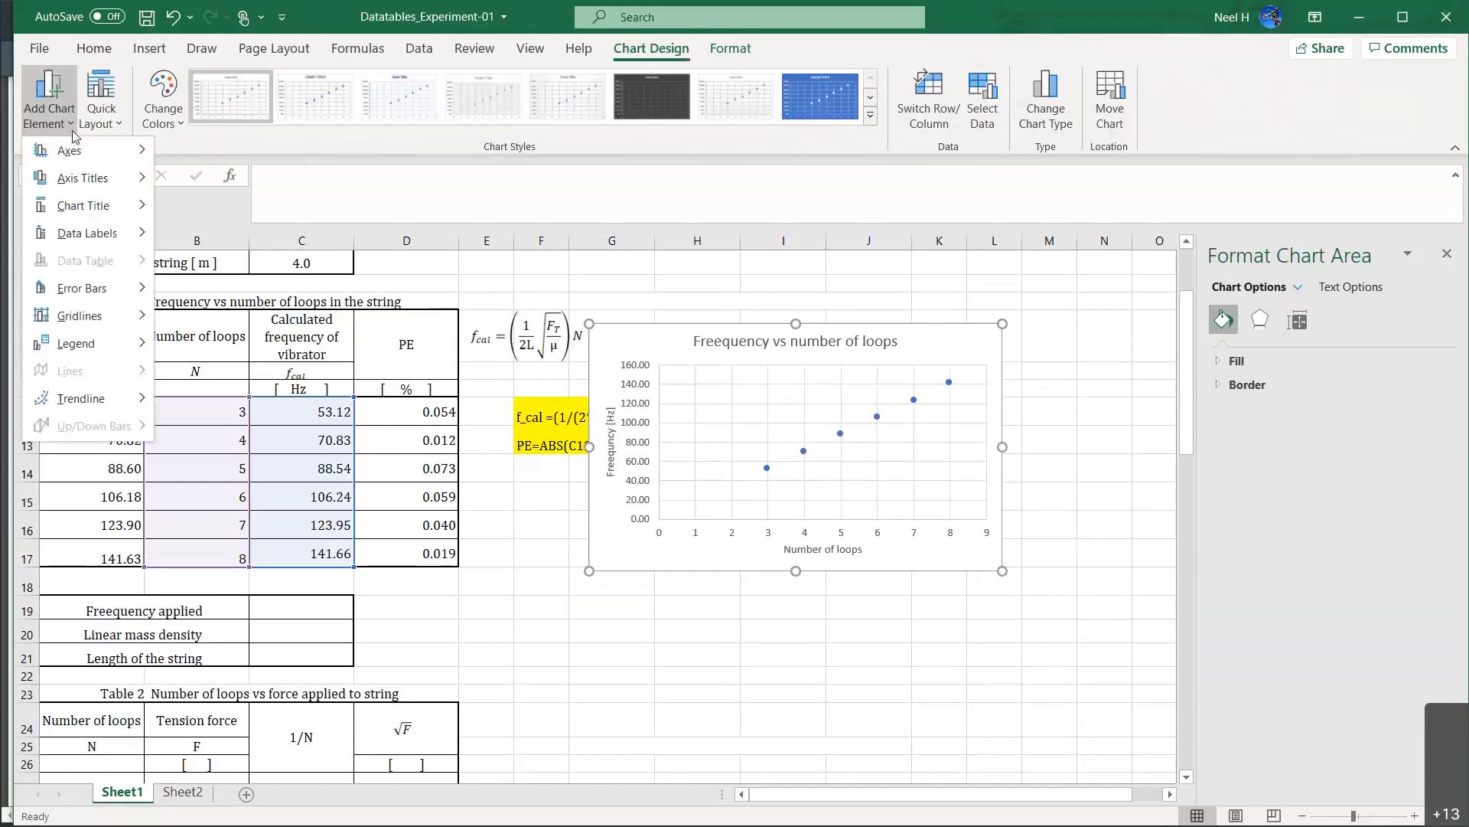
mouse_move(50, 403)
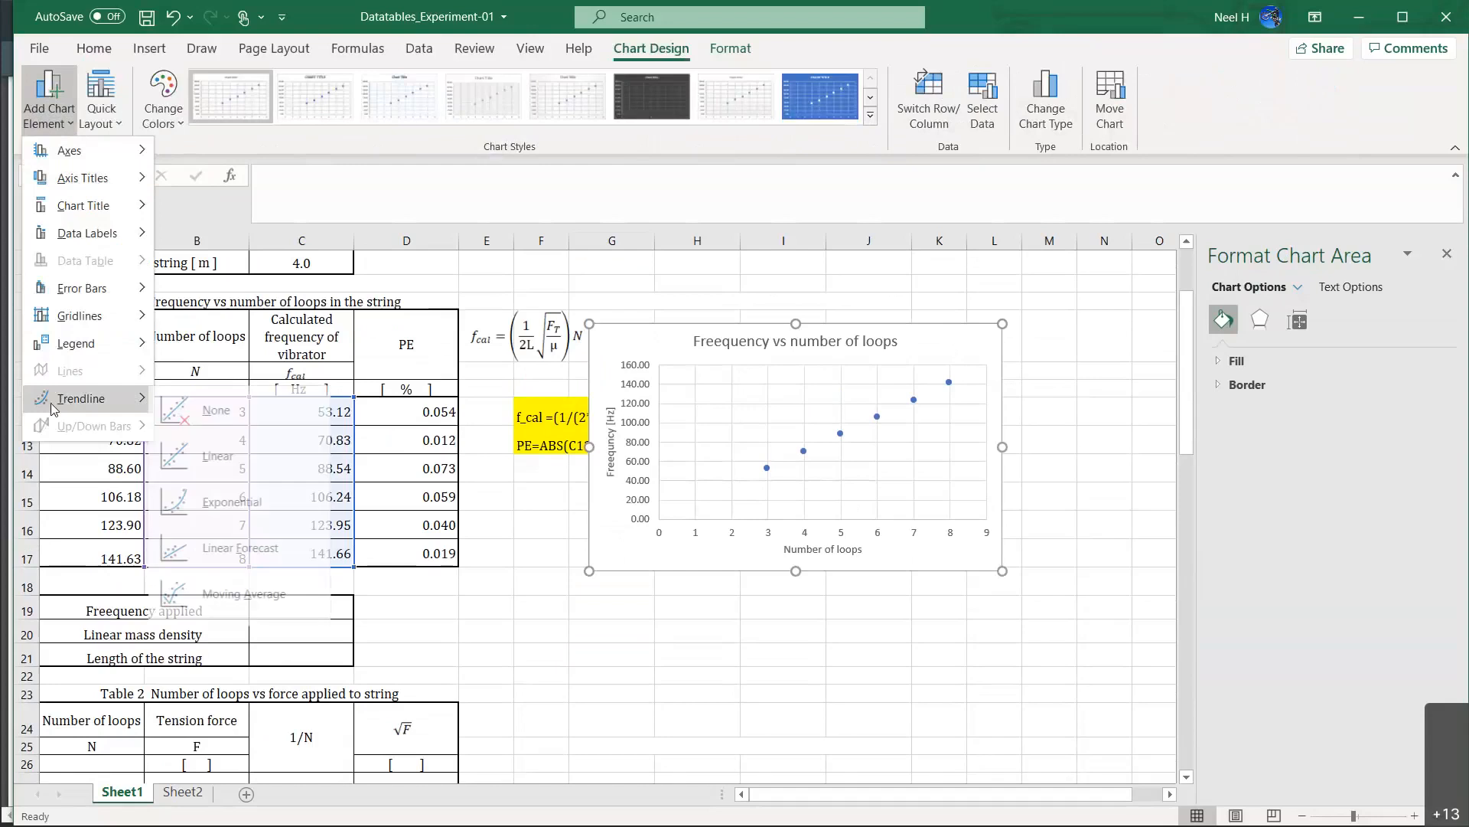
click(244, 467)
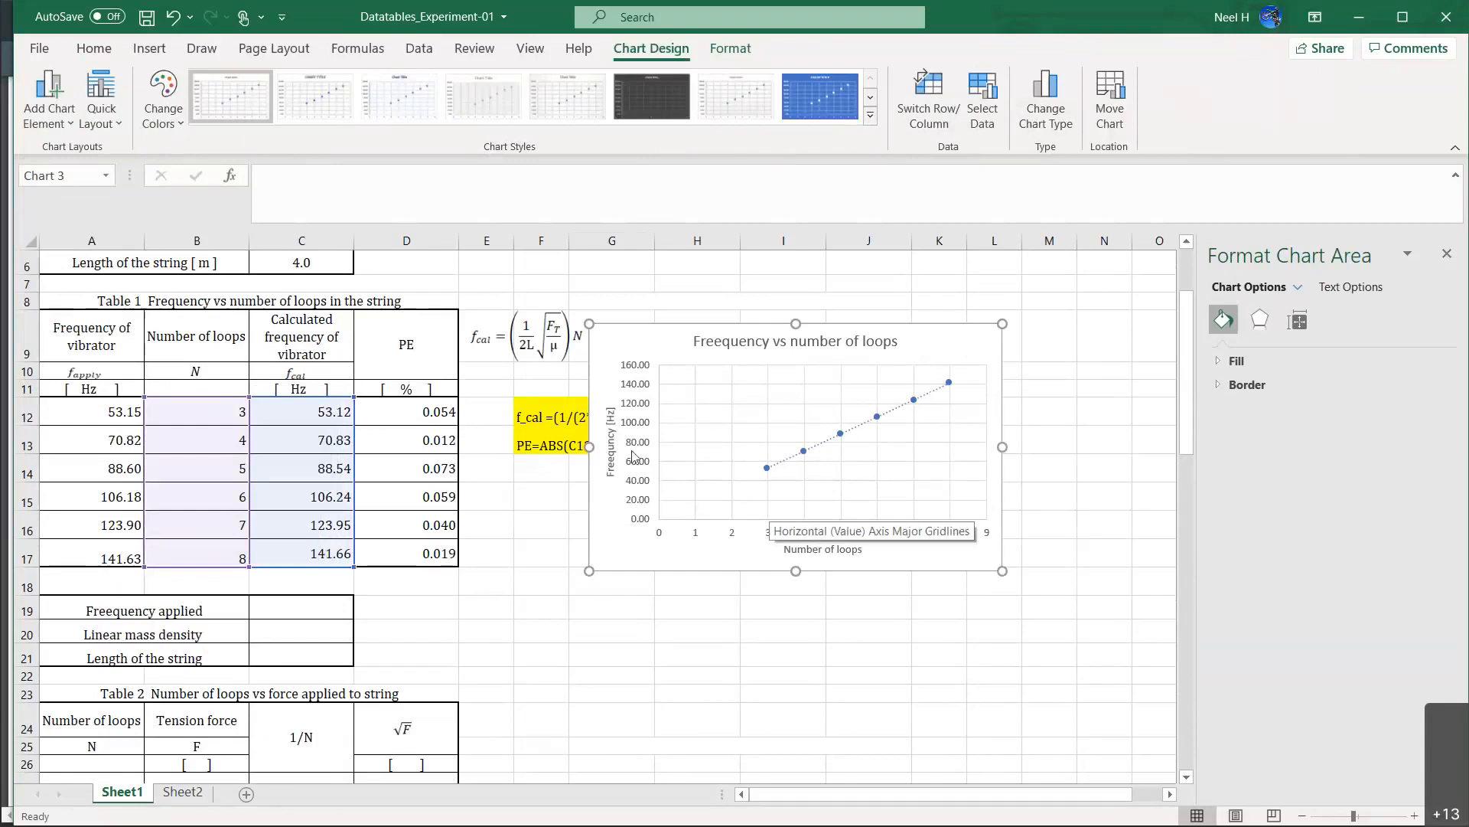
Fix the linear trendline's intercept at 0.0 and display its equation and R-squared value on the chart.
right_click(827, 450)
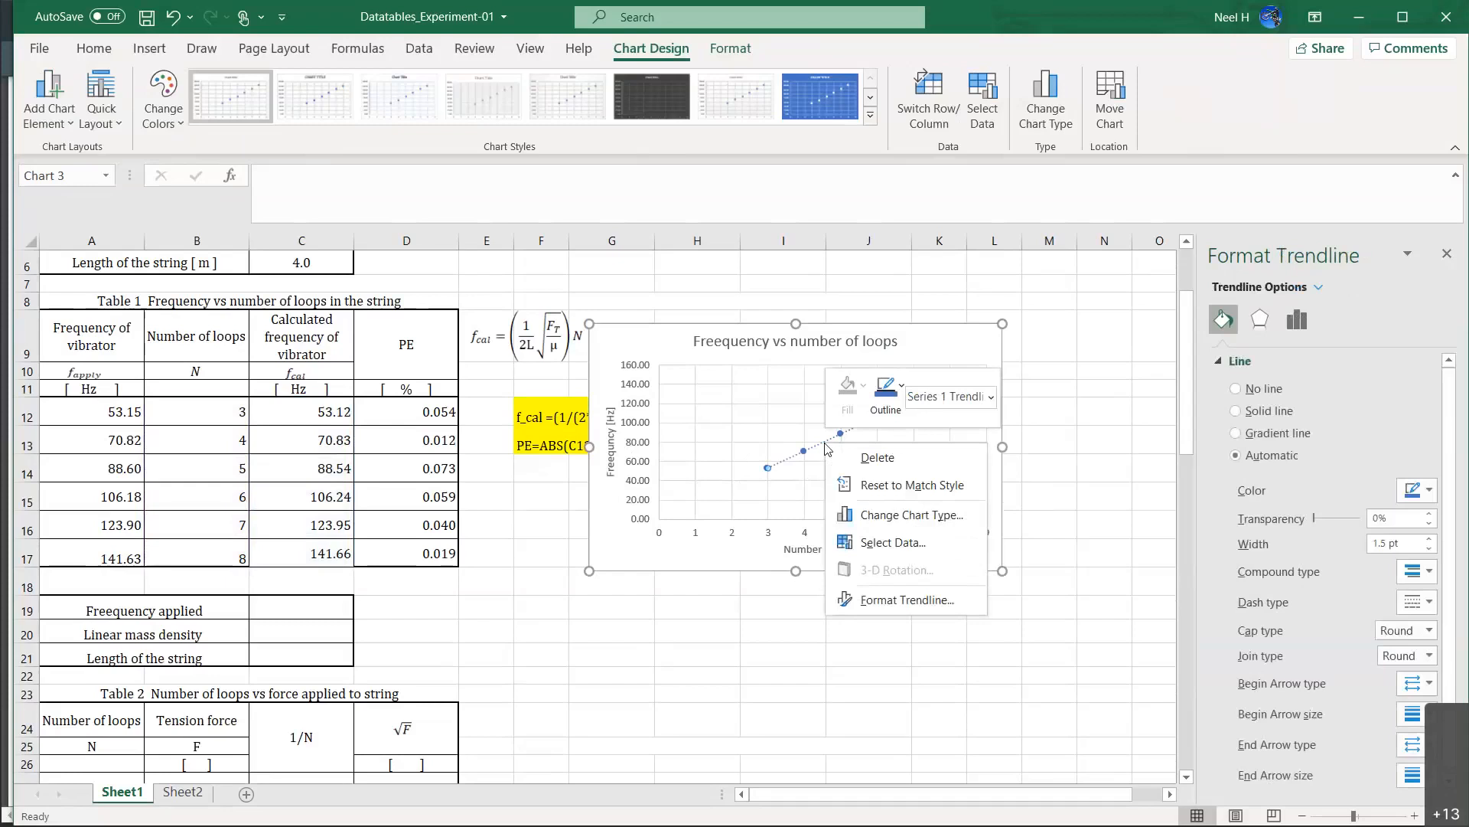
click(877, 601)
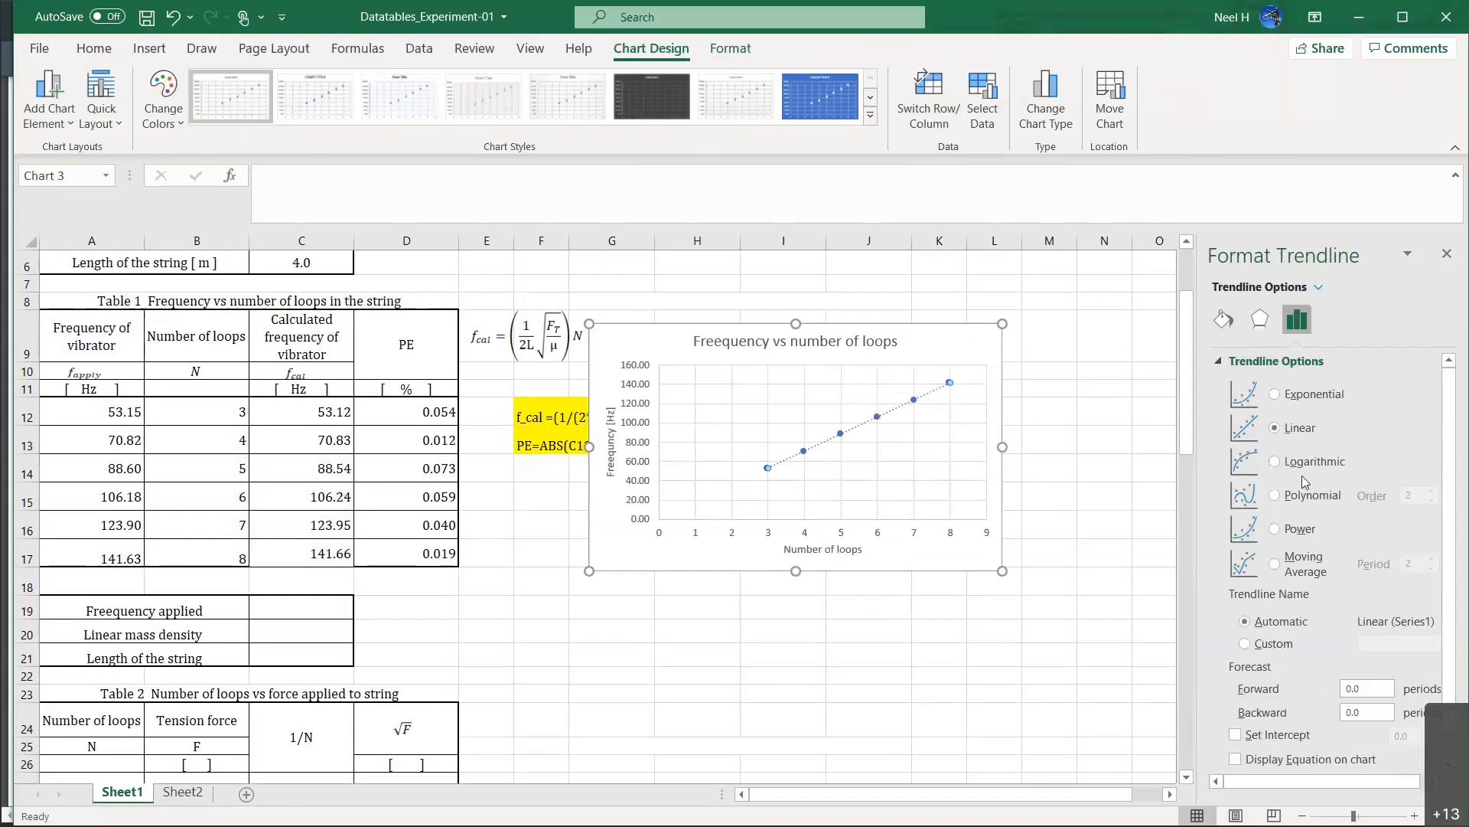
scroll(1311, 470, down, 1)
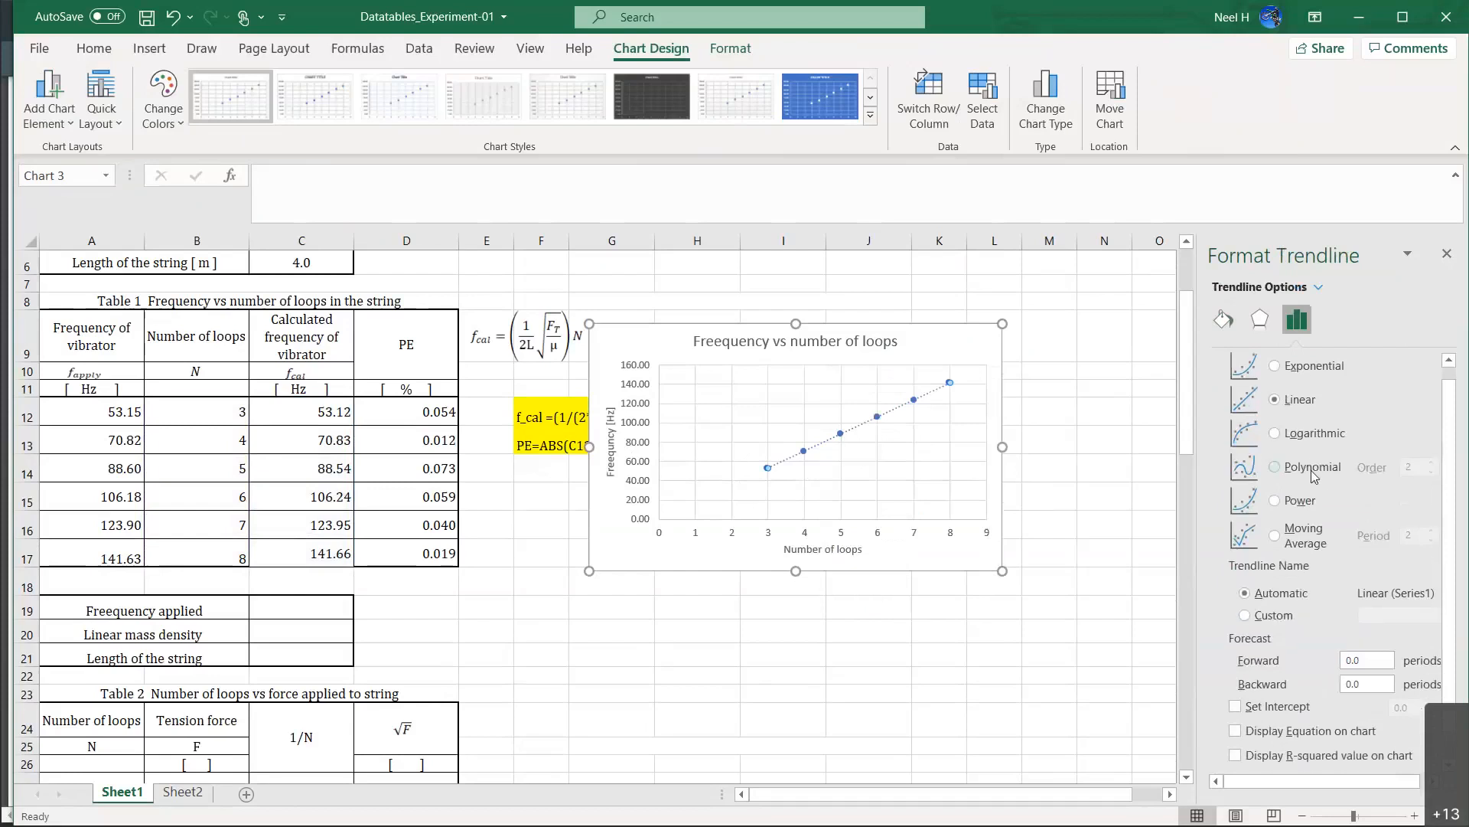
scroll(1311, 470, up, 1)
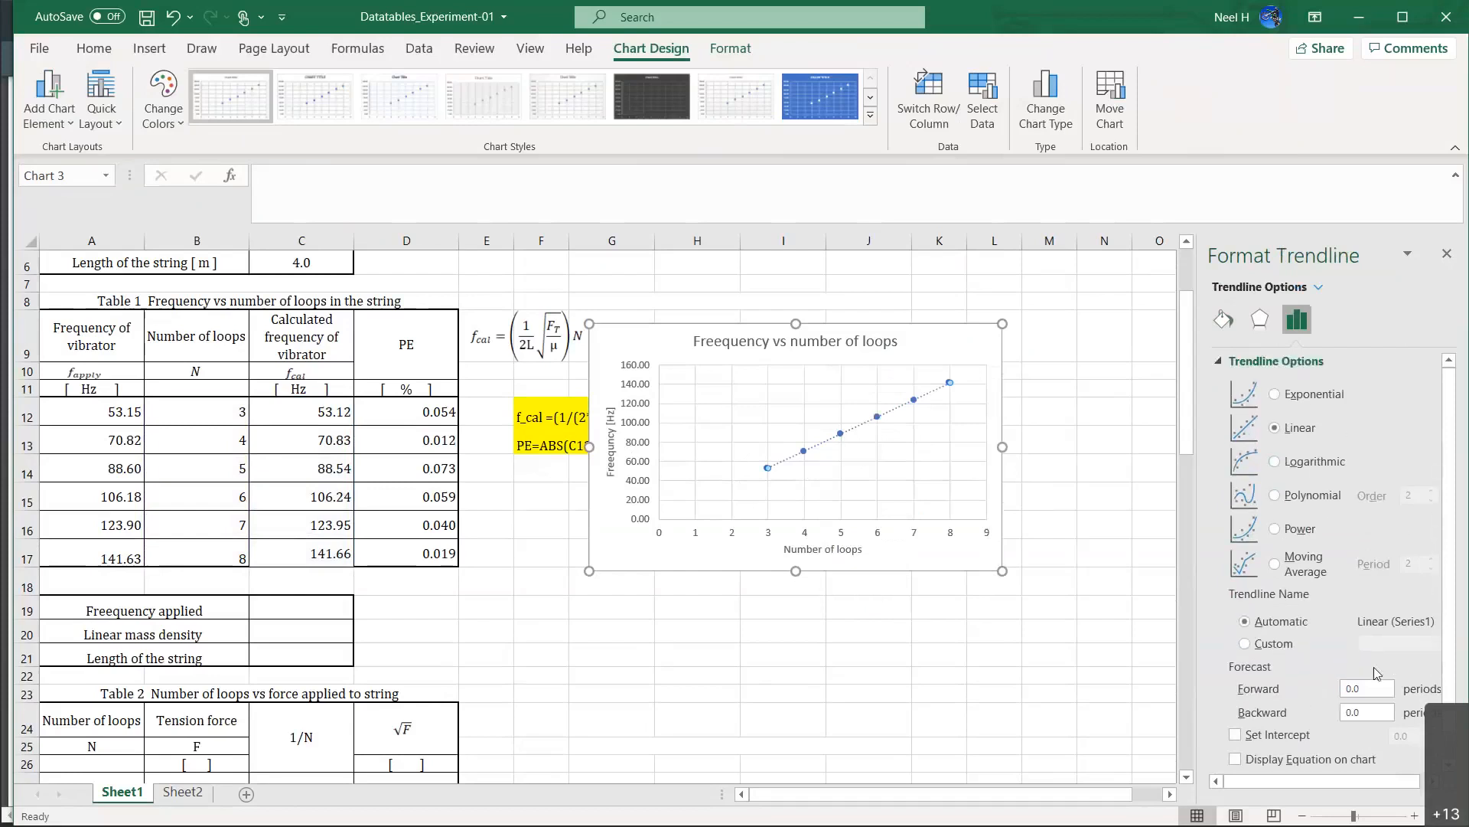
click(1222, 320)
click(1259, 318)
click(1293, 322)
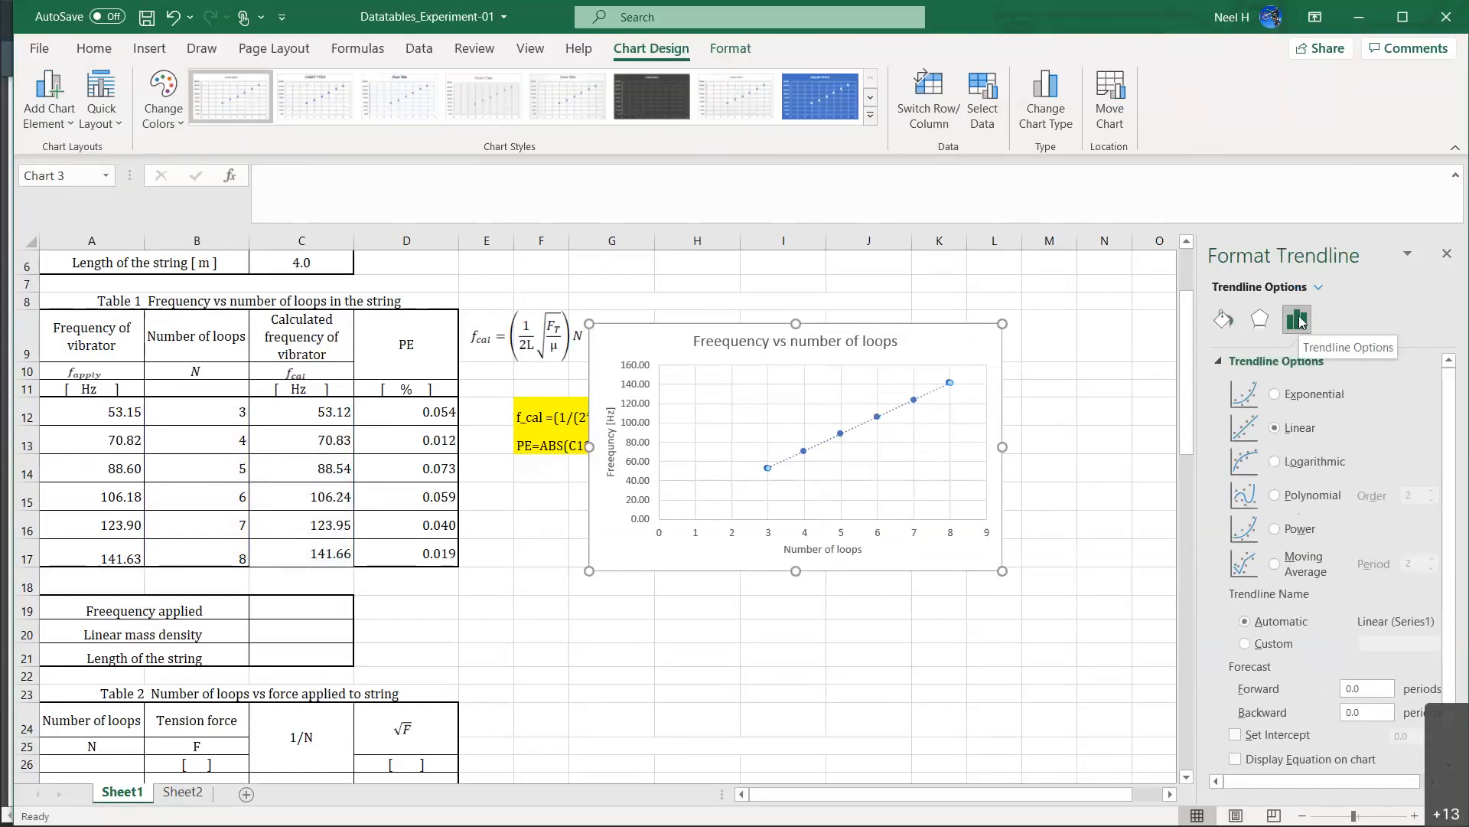
scroll(1308, 579, down, 1)
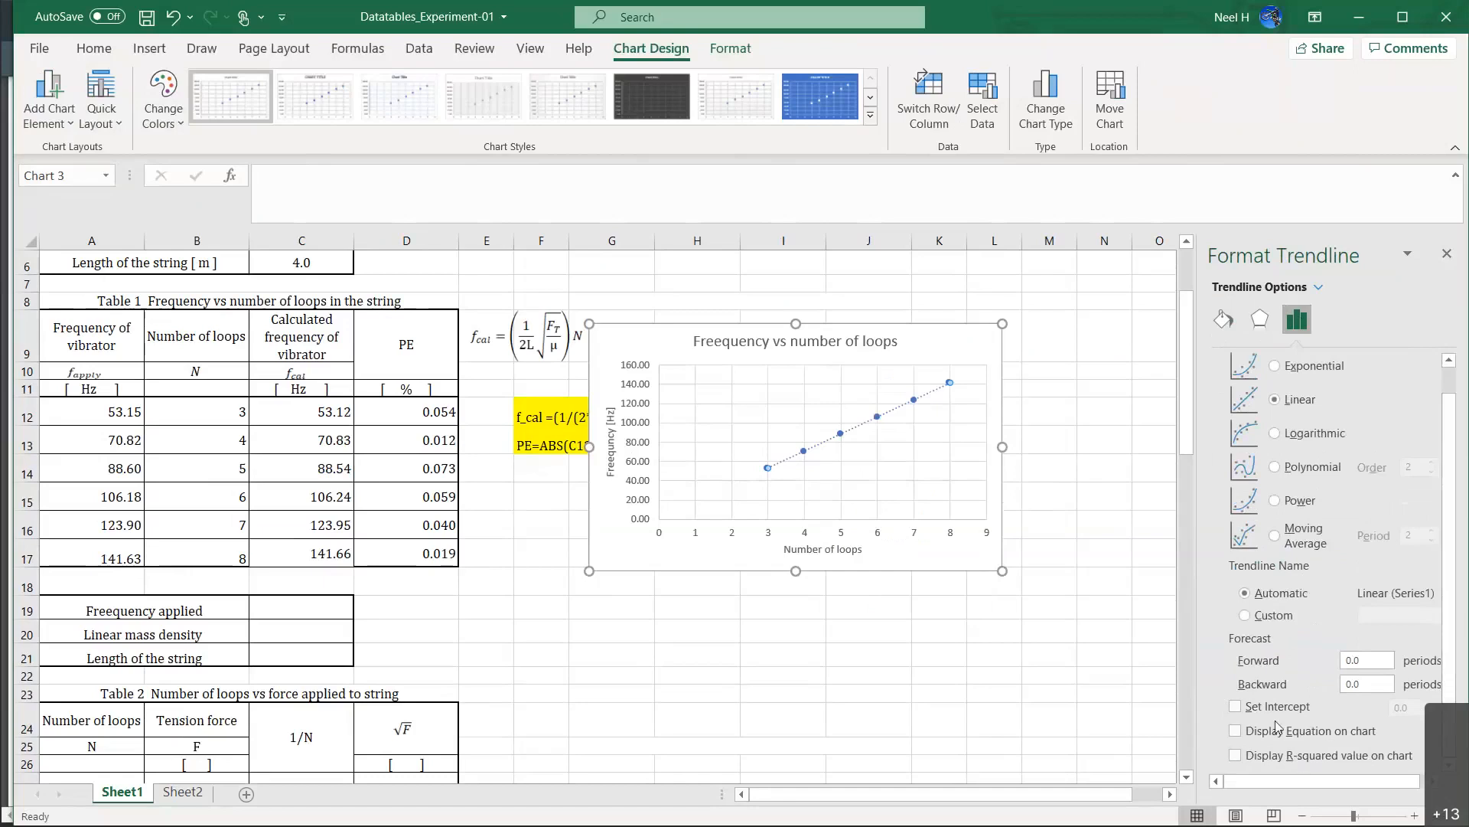
click(1235, 730)
click(1235, 705)
click(1237, 757)
Extend the trendline backward by 3 periods and deselect the chart.
click(1371, 687)
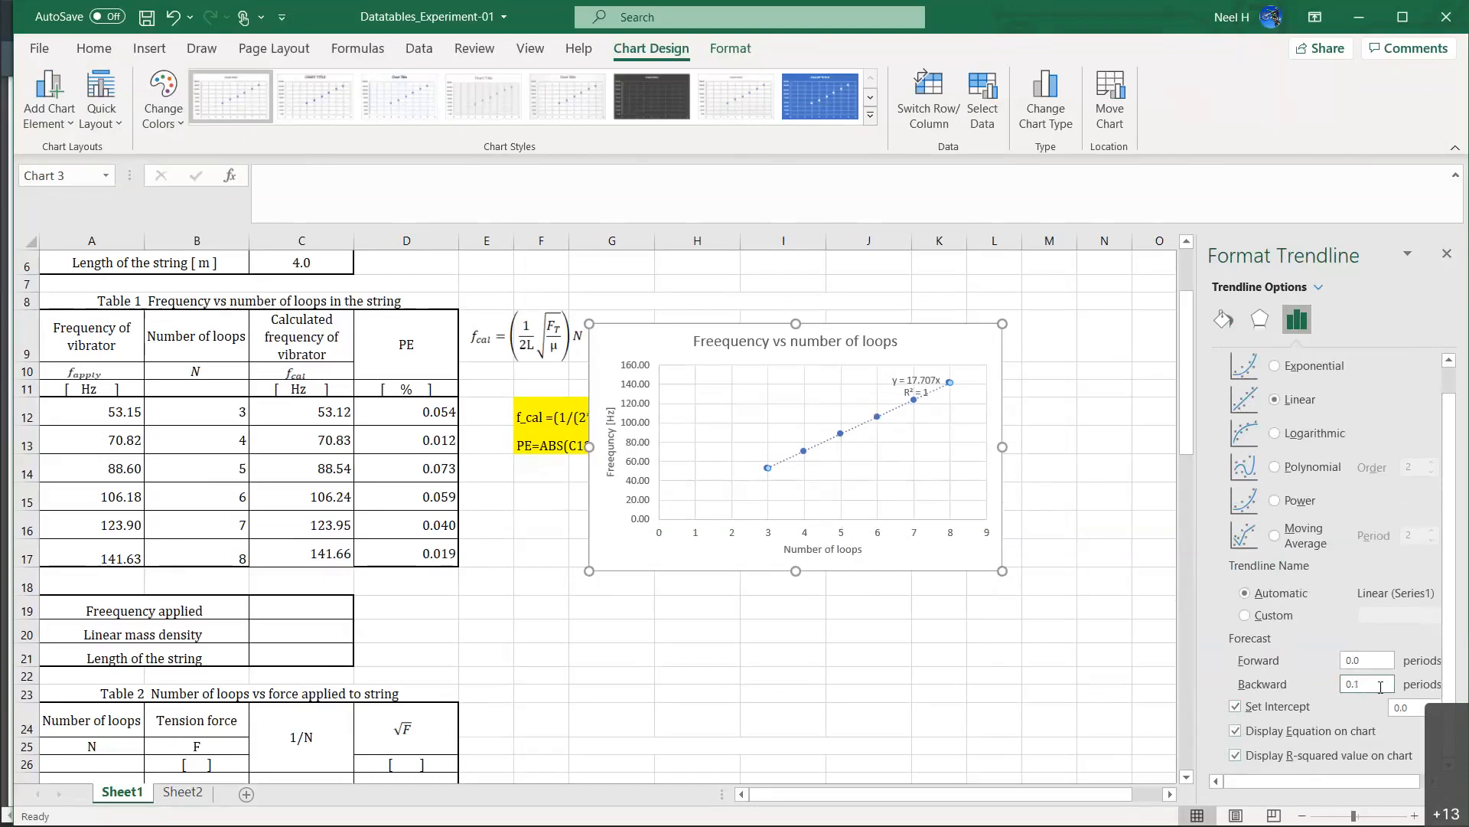
click(1376, 661)
triple_click(1372, 685)
text(1)
key(BackSpace)
text(2)
key(BackSpace)
text(3)
click(834, 494)
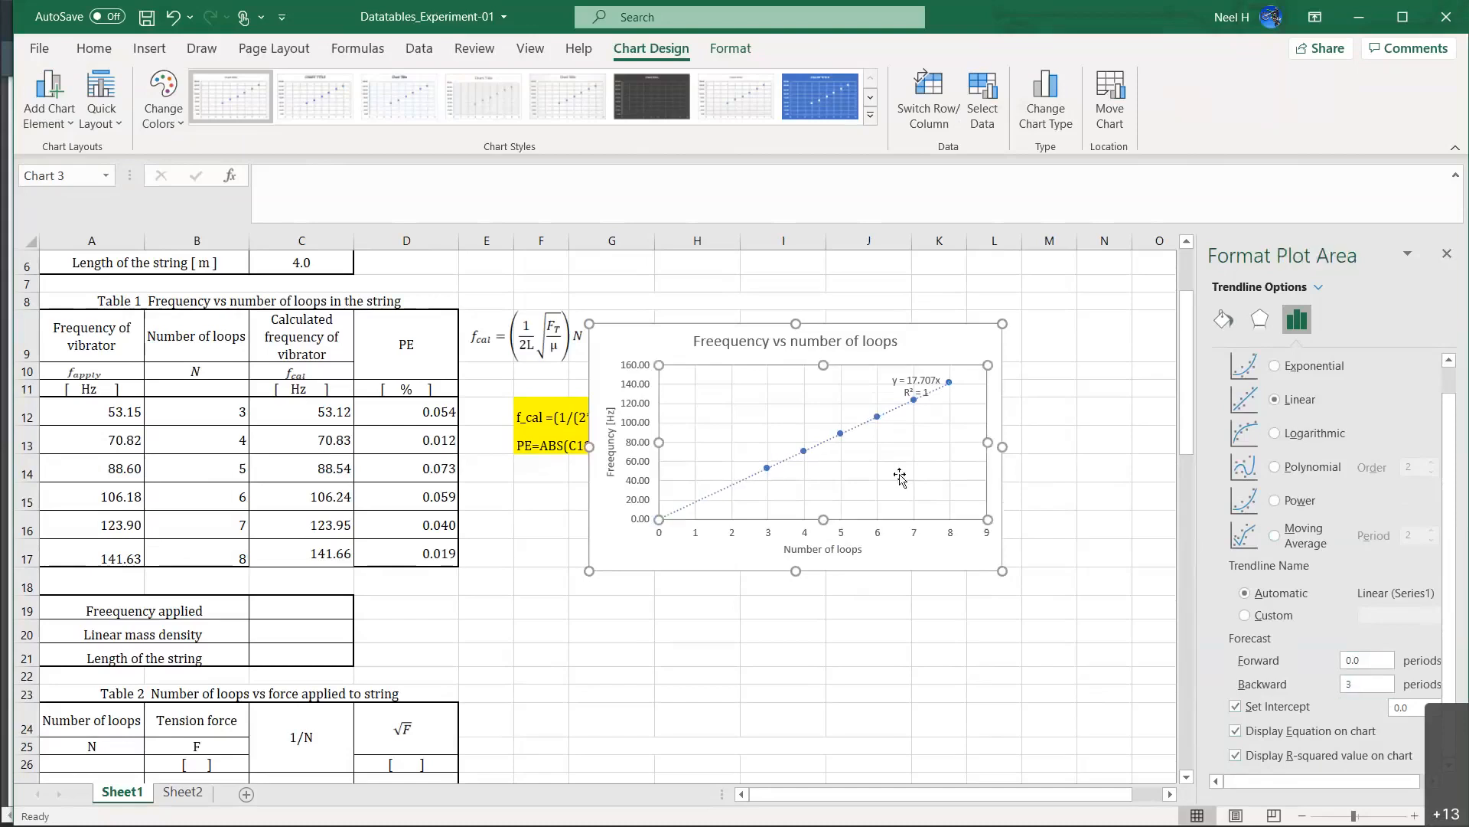
click(709, 653)
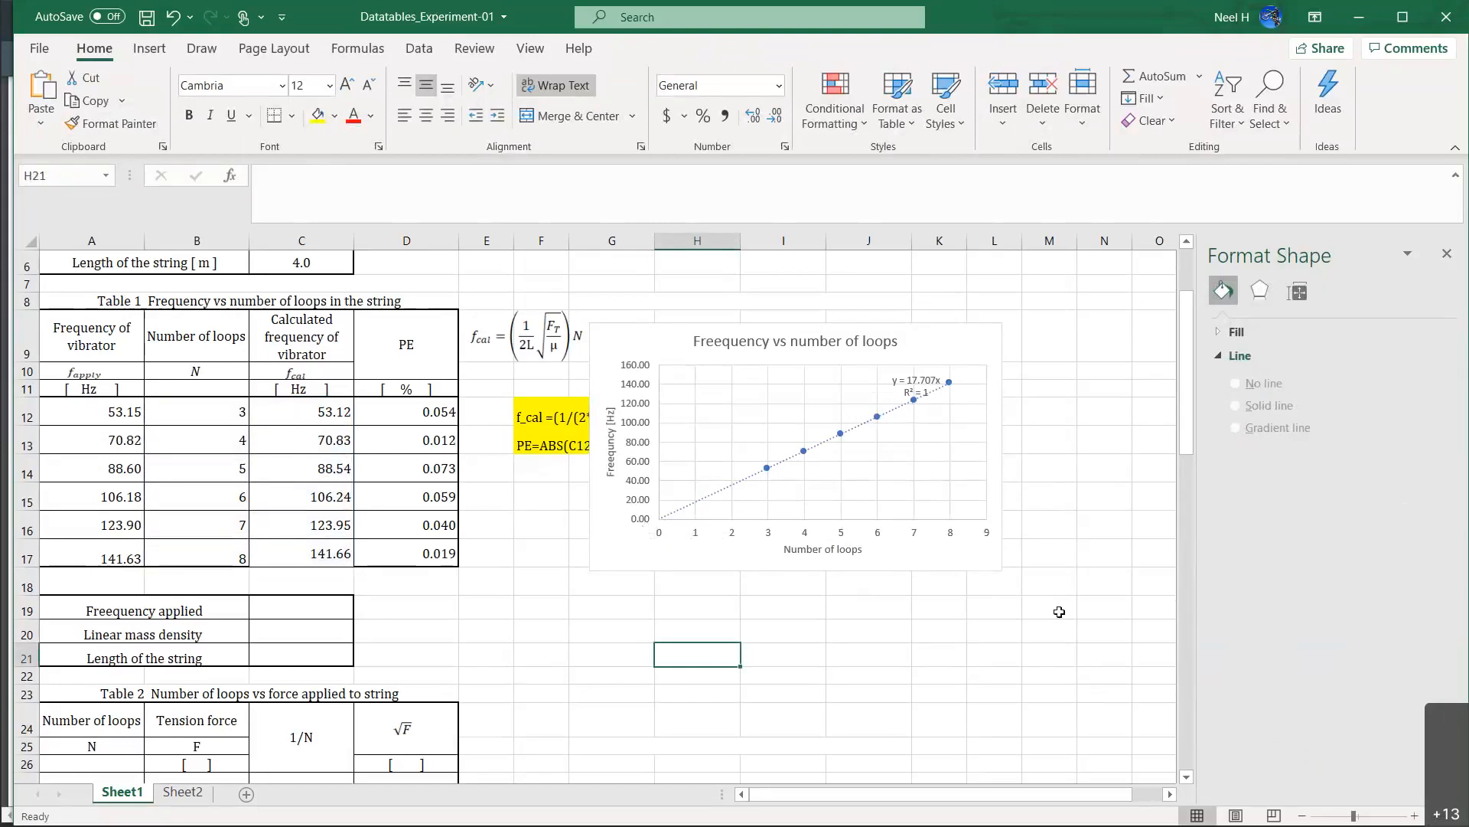
Move the trendline's equation and R-squared label away from the data points into the empty area above the line, and deselect the chart.
double_click(733, 490)
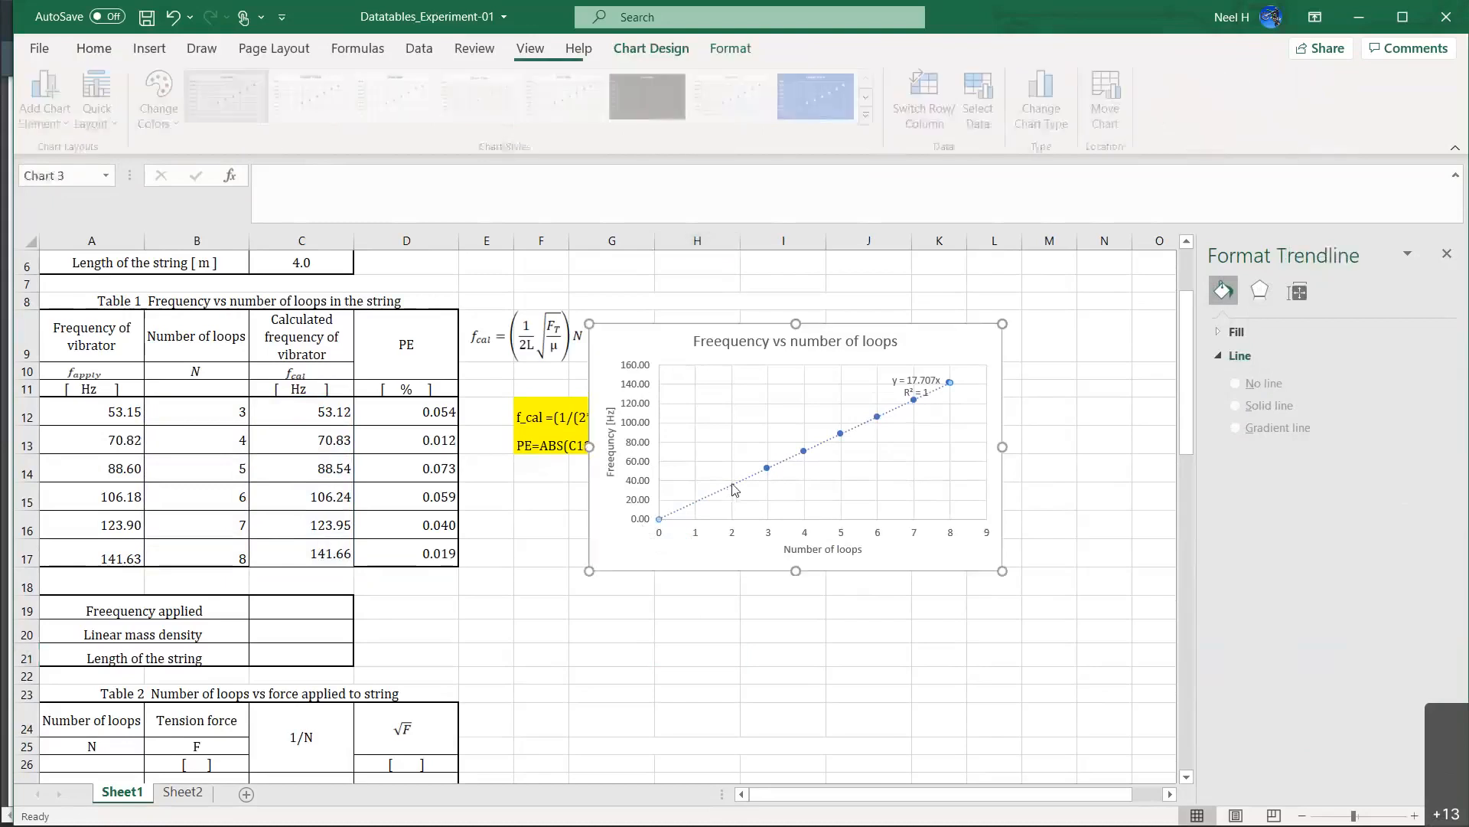
scroll(1304, 713, down, 2)
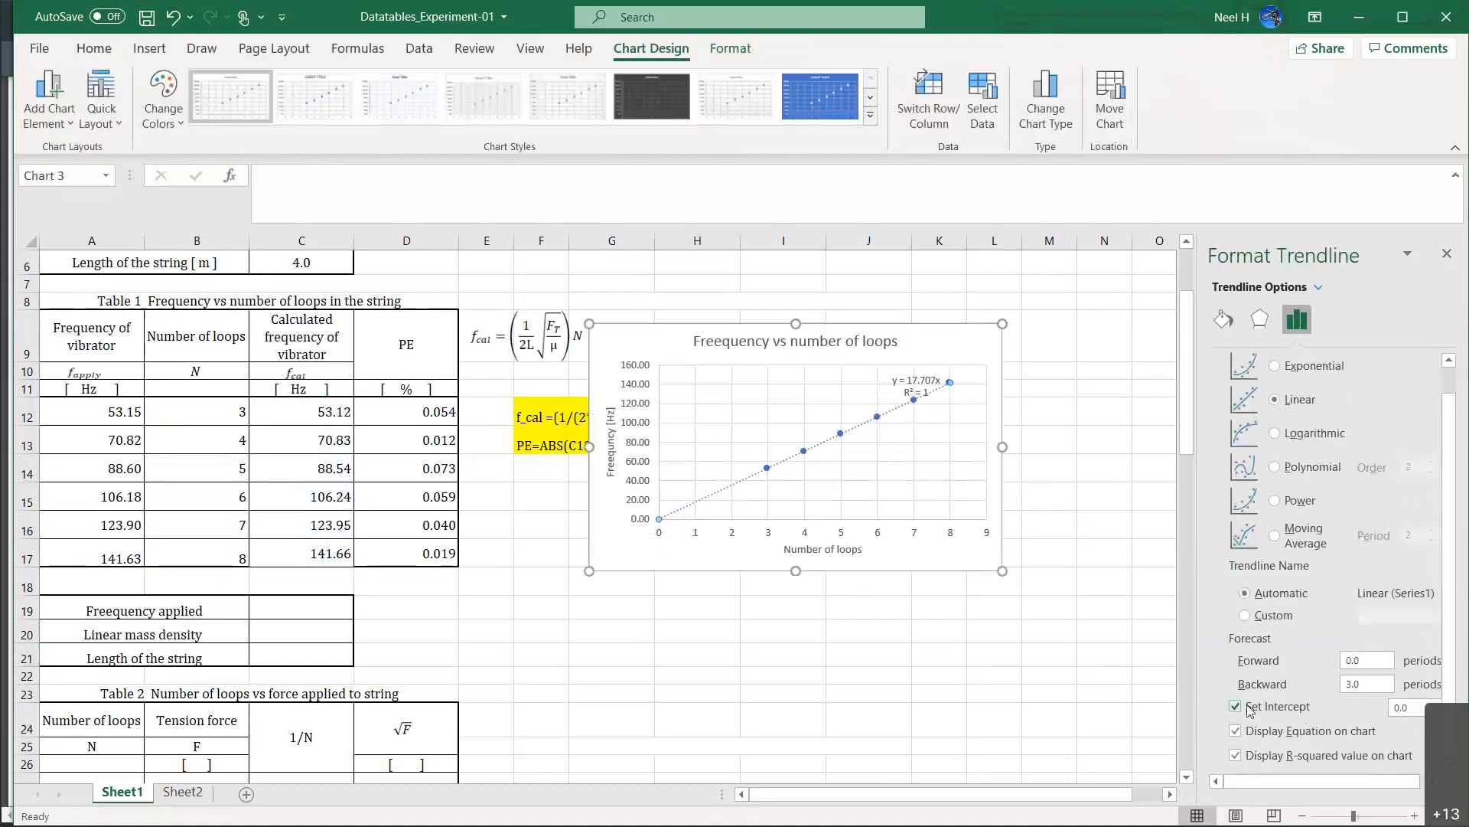
click(1414, 707)
click(917, 378)
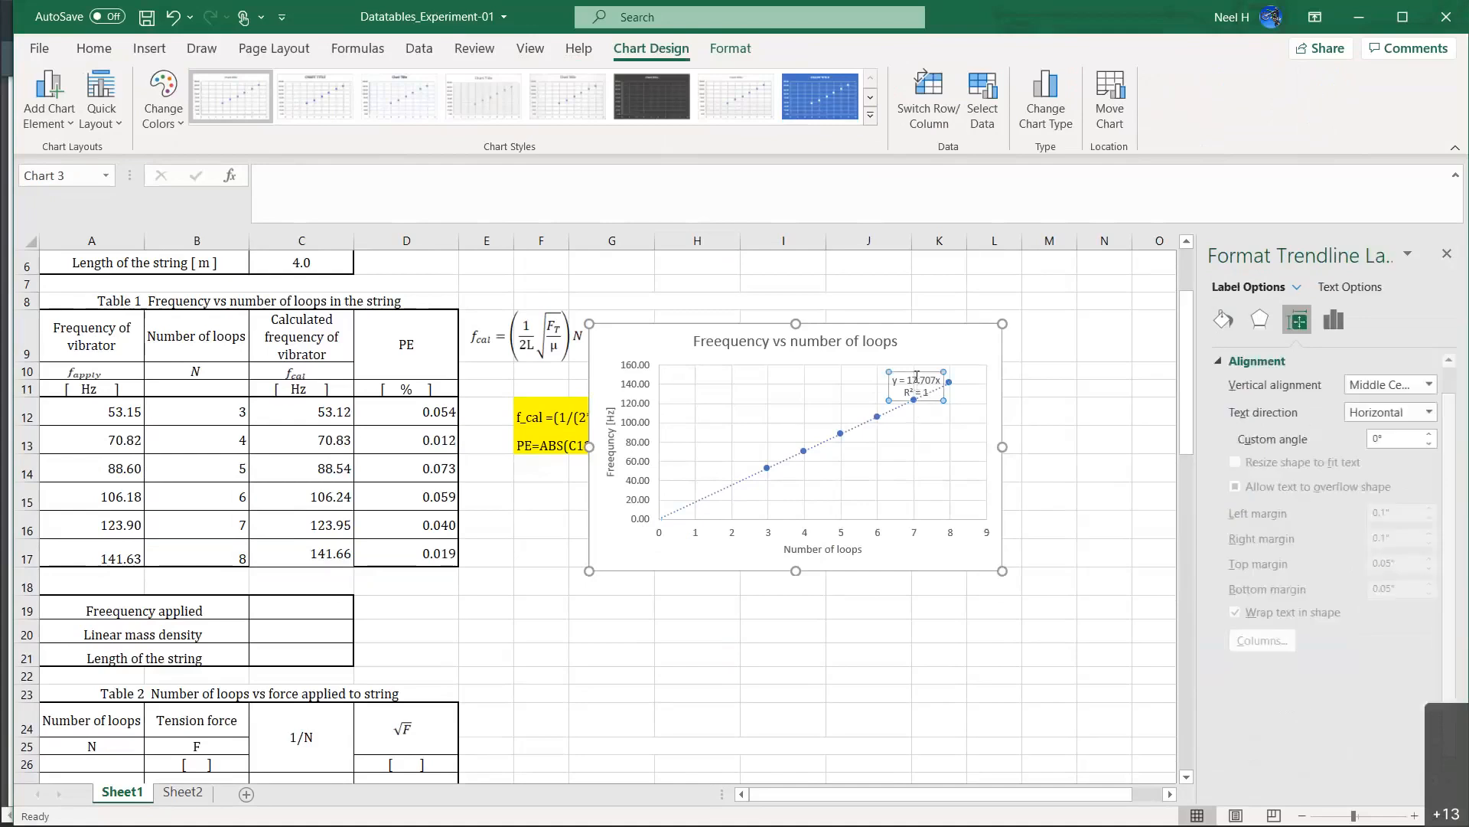
drag(917, 375, 777, 399)
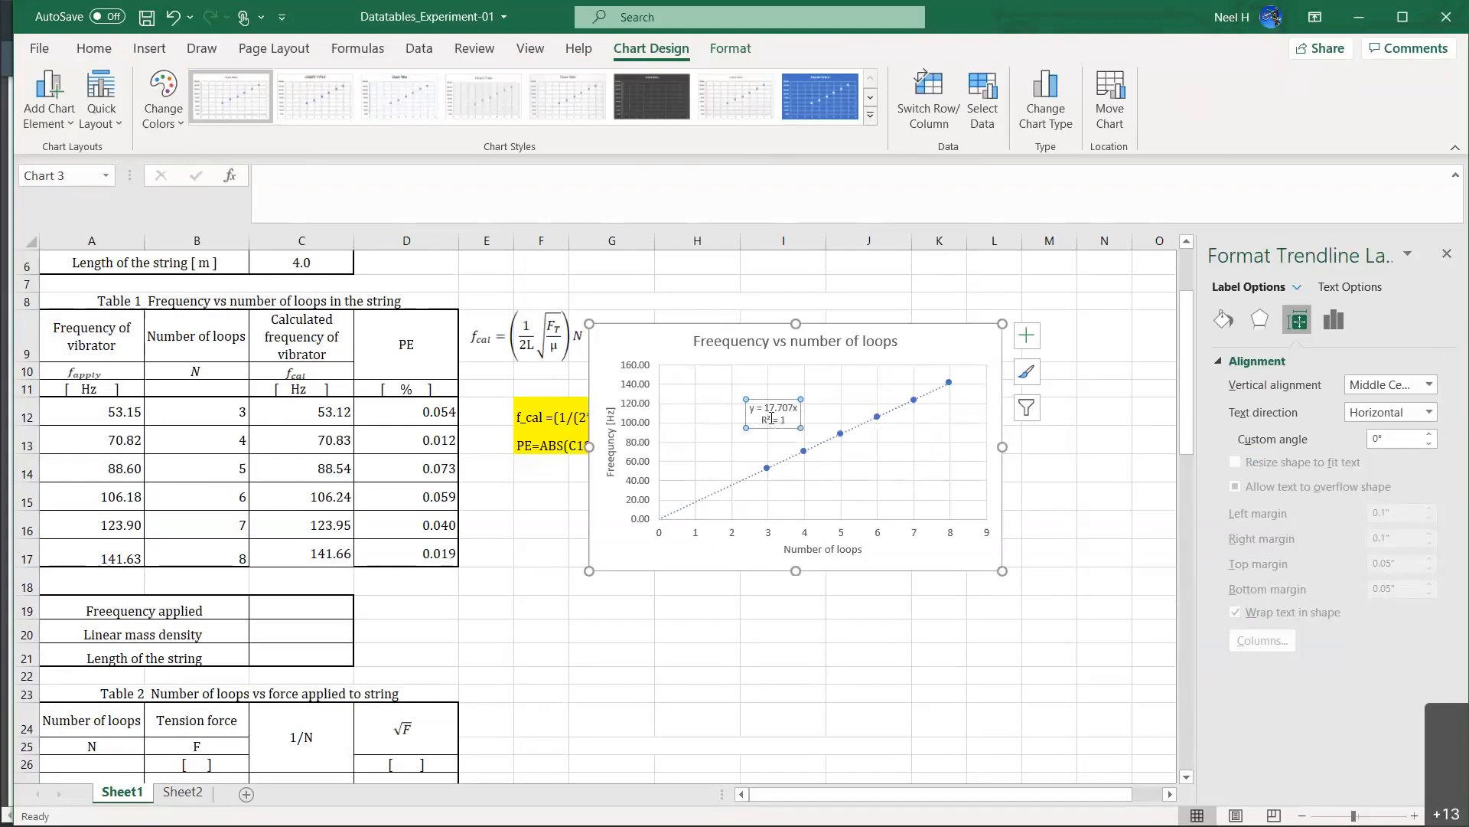
click(763, 688)
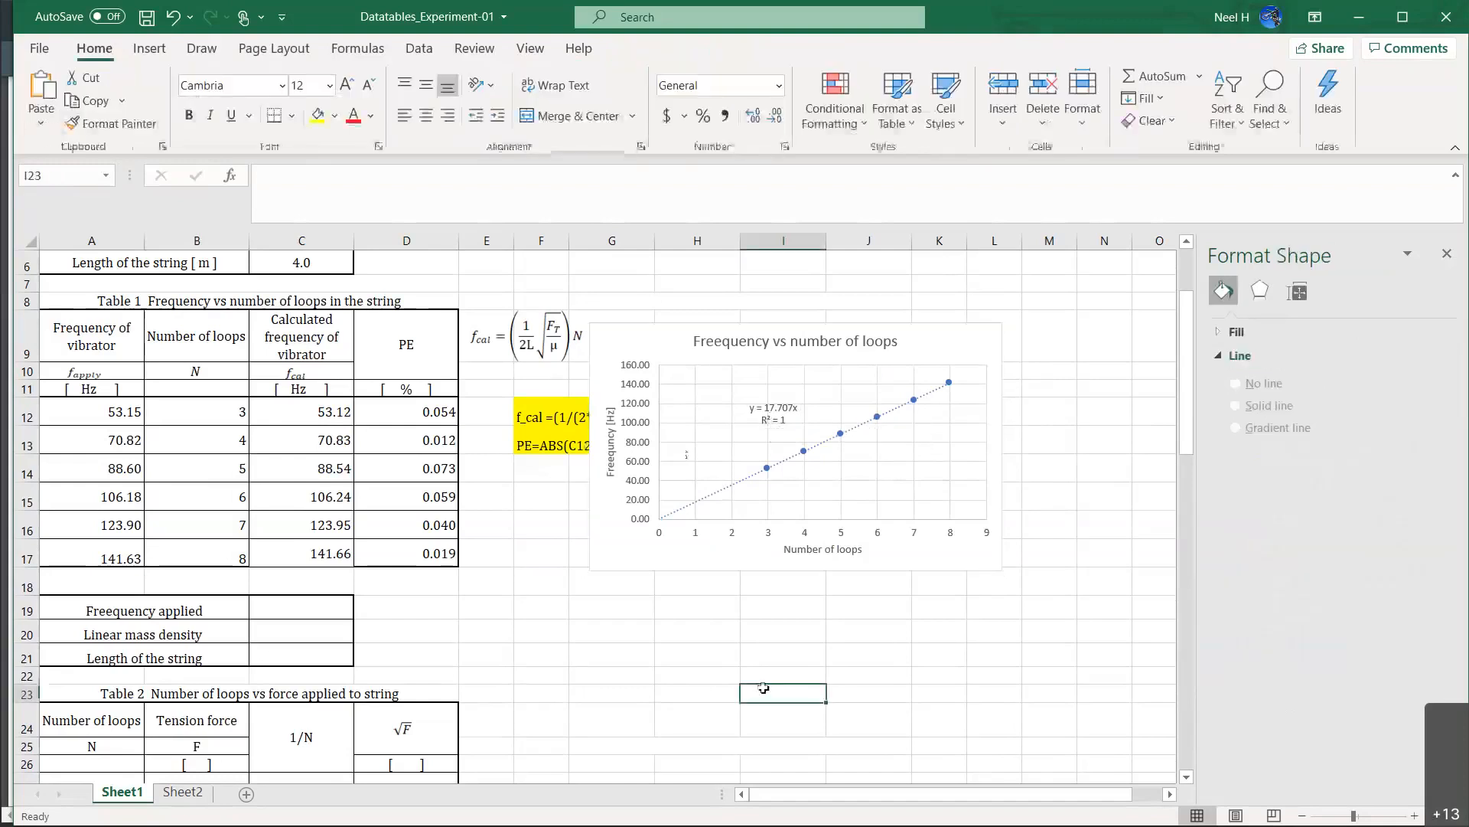
Move the frequency chart clear of the yellow formula notes, over columns J to Q, and close the formatting pane.
drag(667, 357, 767, 332)
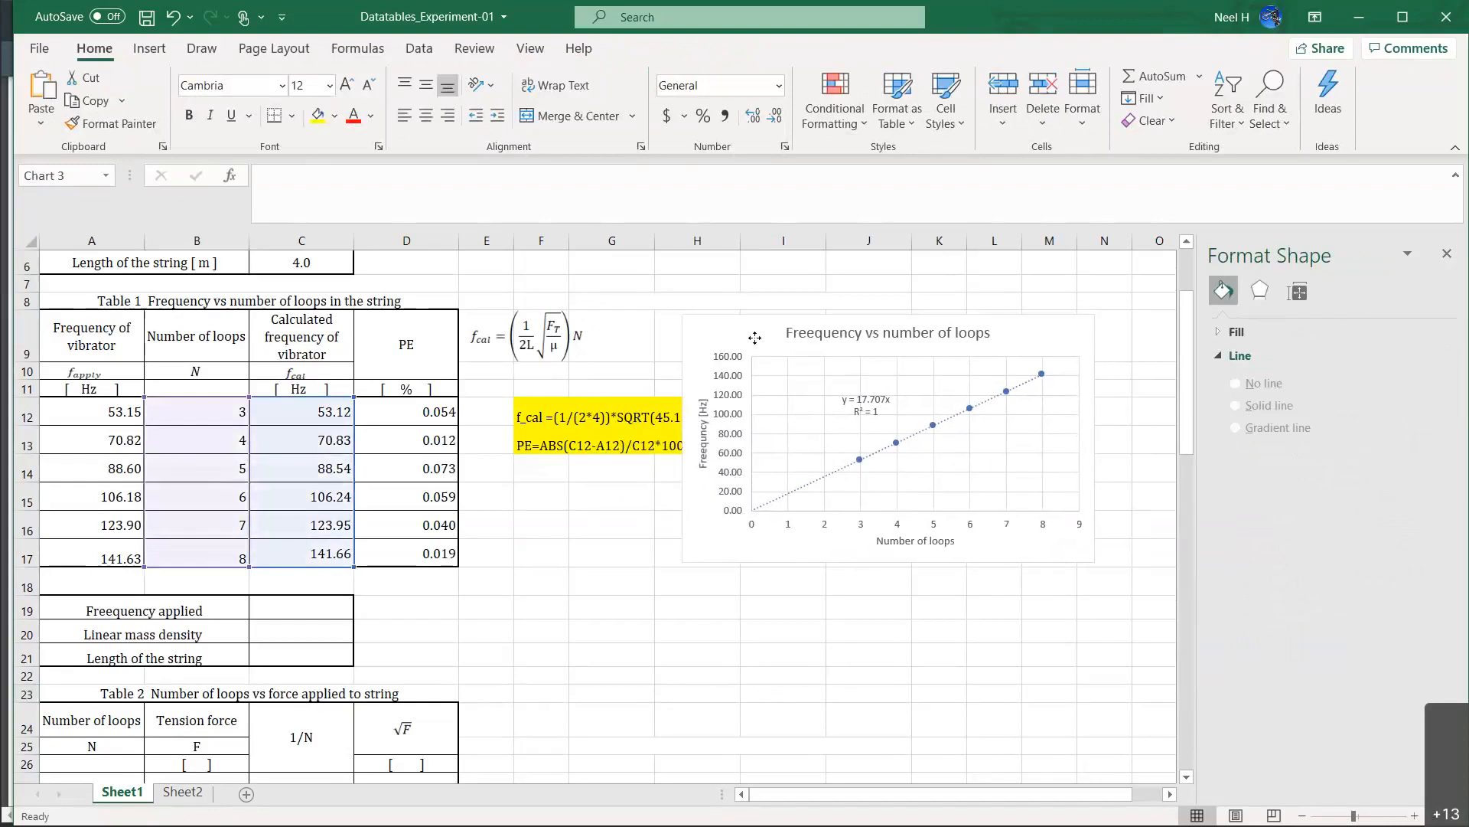
click(755, 340)
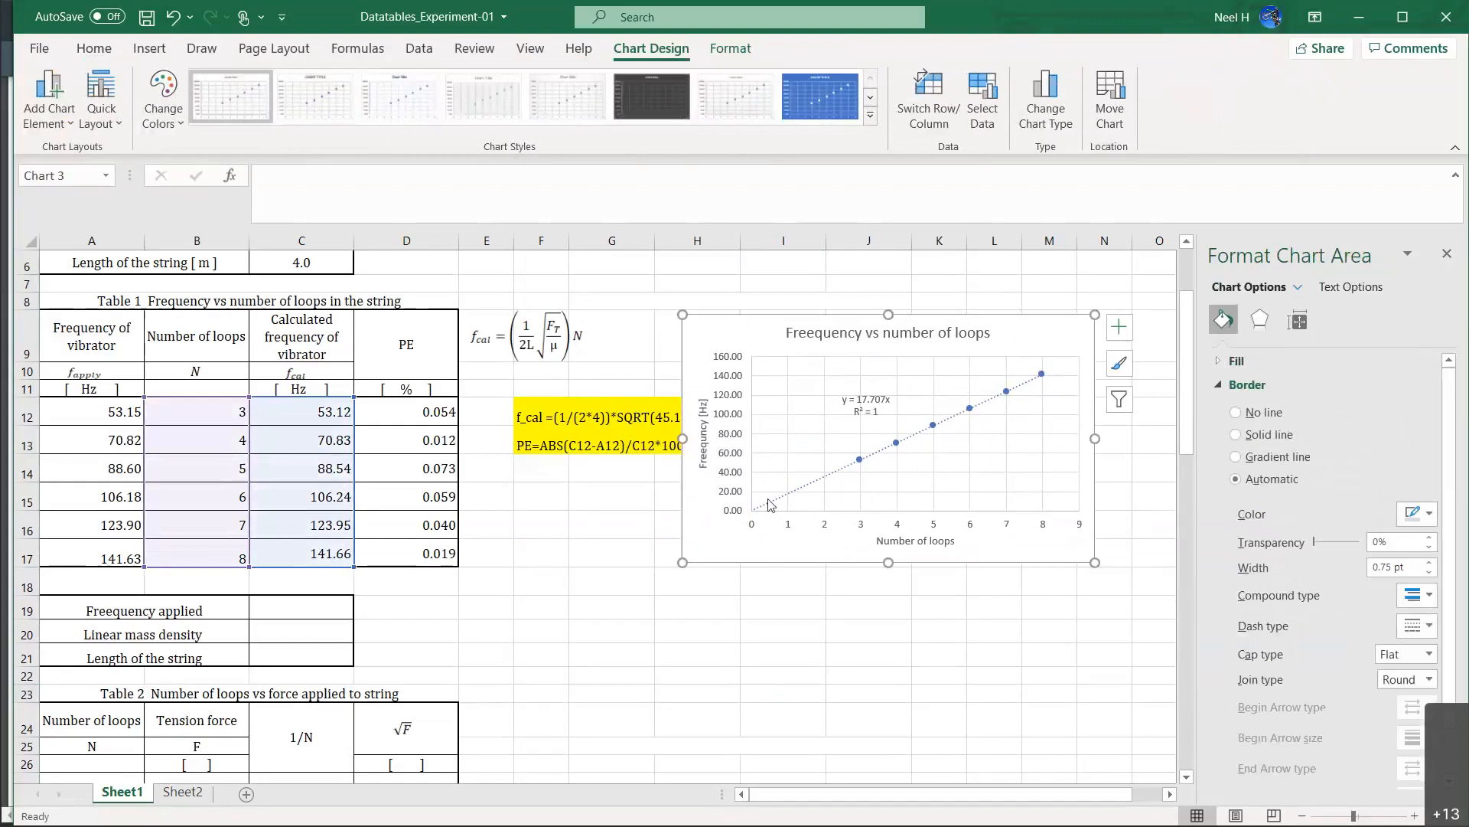
click(765, 576)
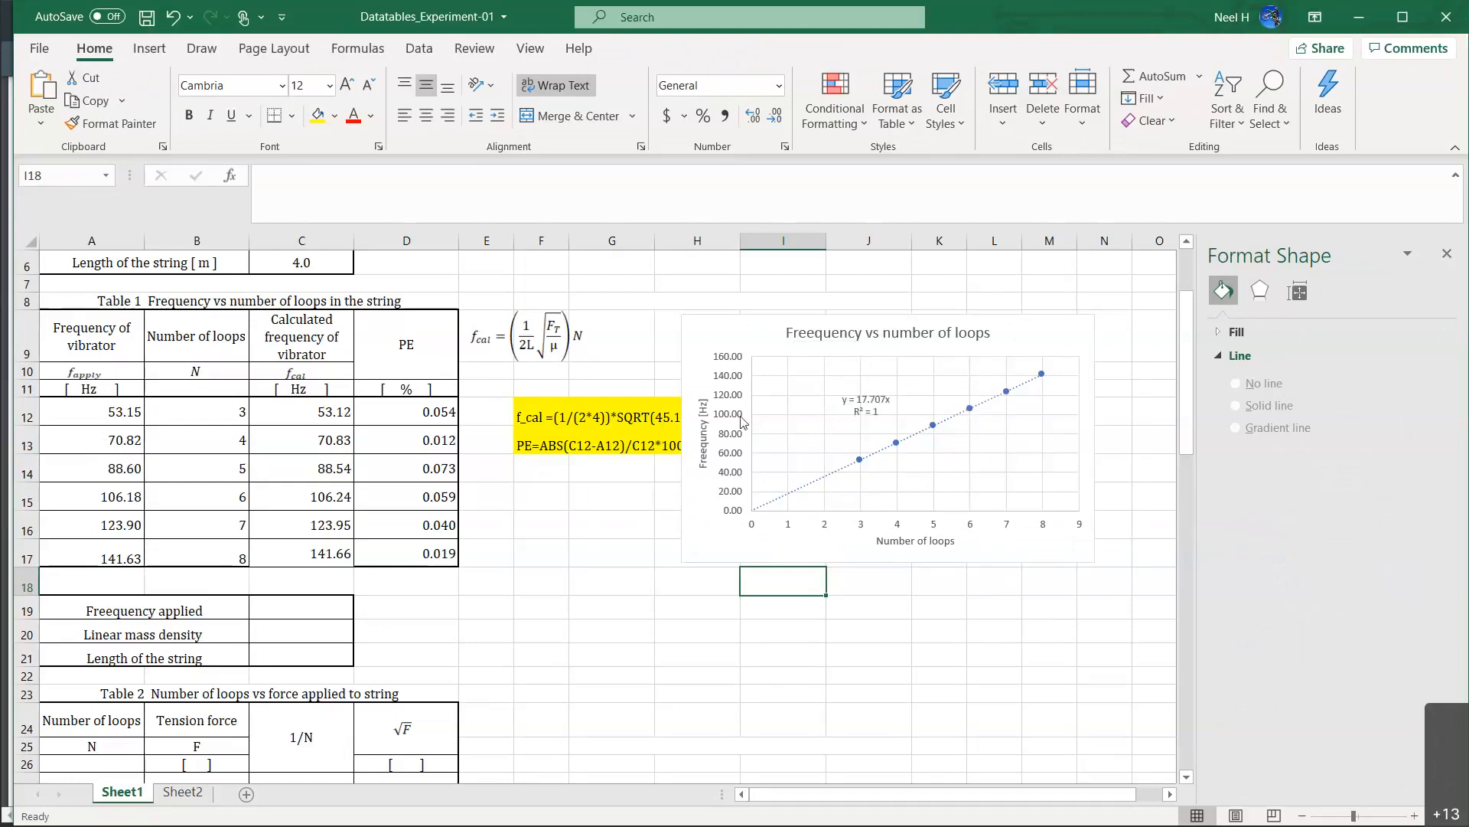
click(1447, 255)
click(1040, 338)
drag(1040, 338, 1210, 338)
click(923, 582)
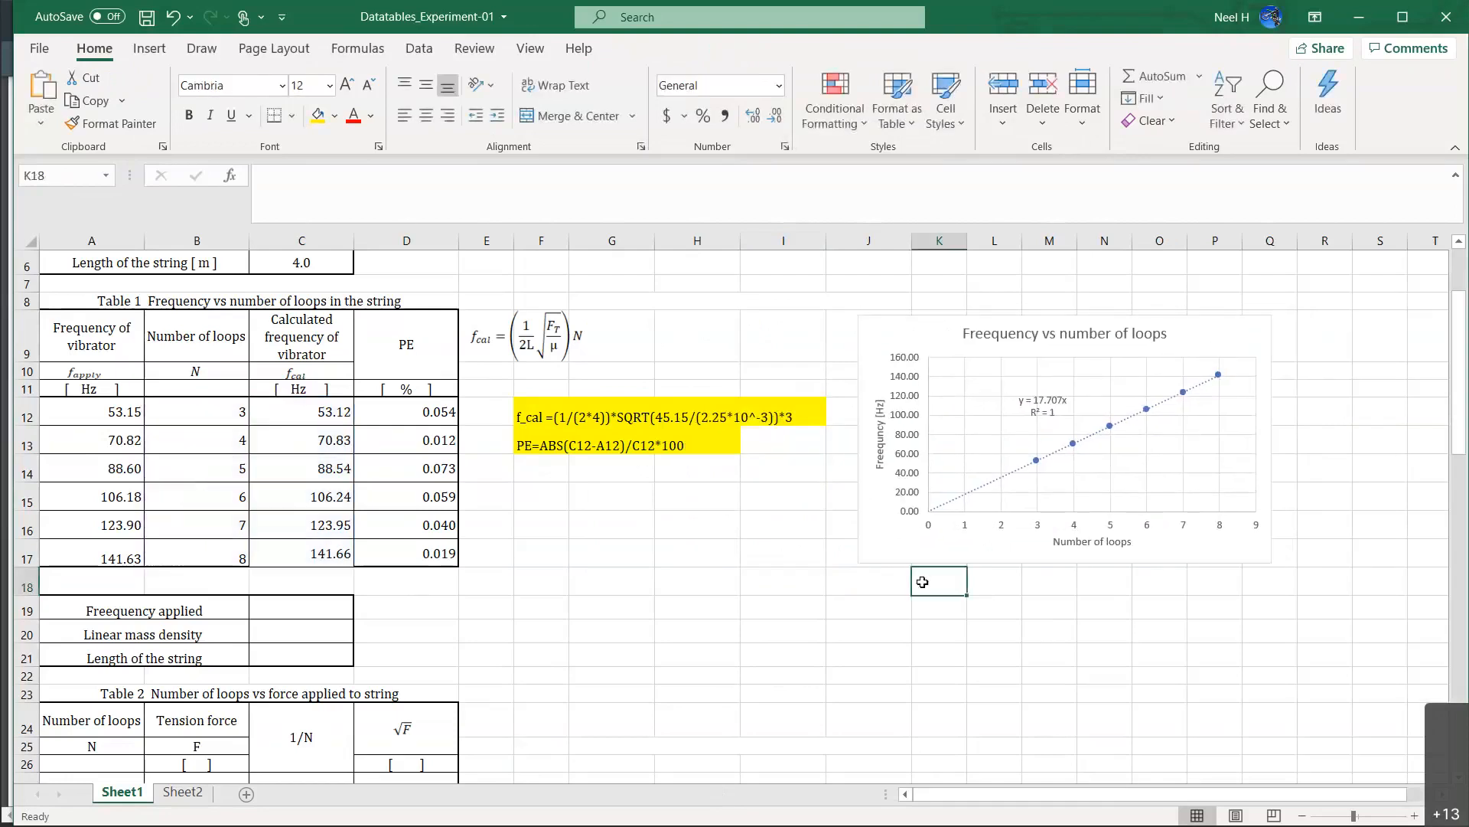
Merge and center cells K18 to P18 below the chart and enter the caption "Figure 1 Freequency vs number of loops".
drag(922, 582, 1217, 582)
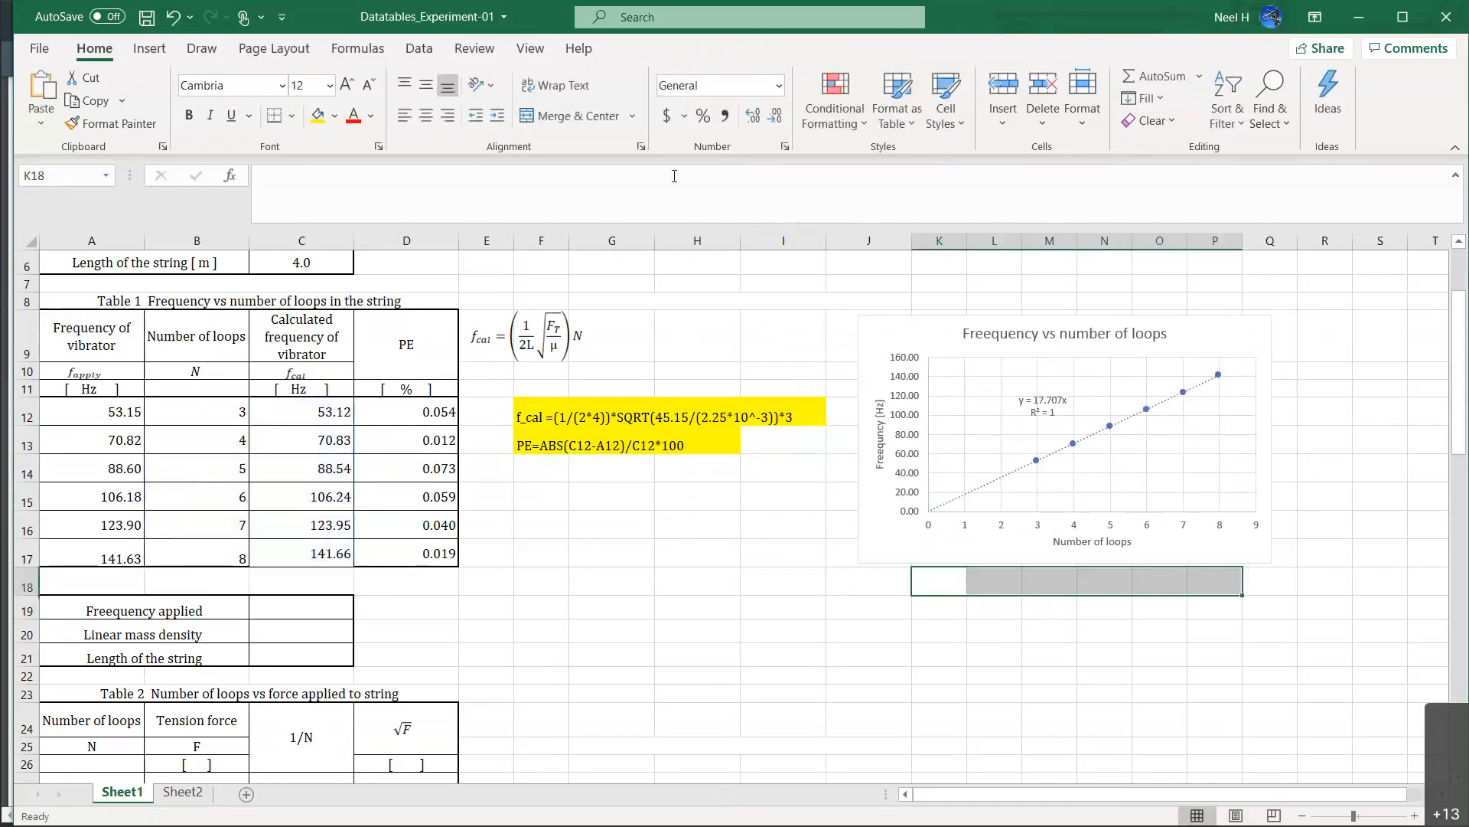
click(570, 116)
text(F)
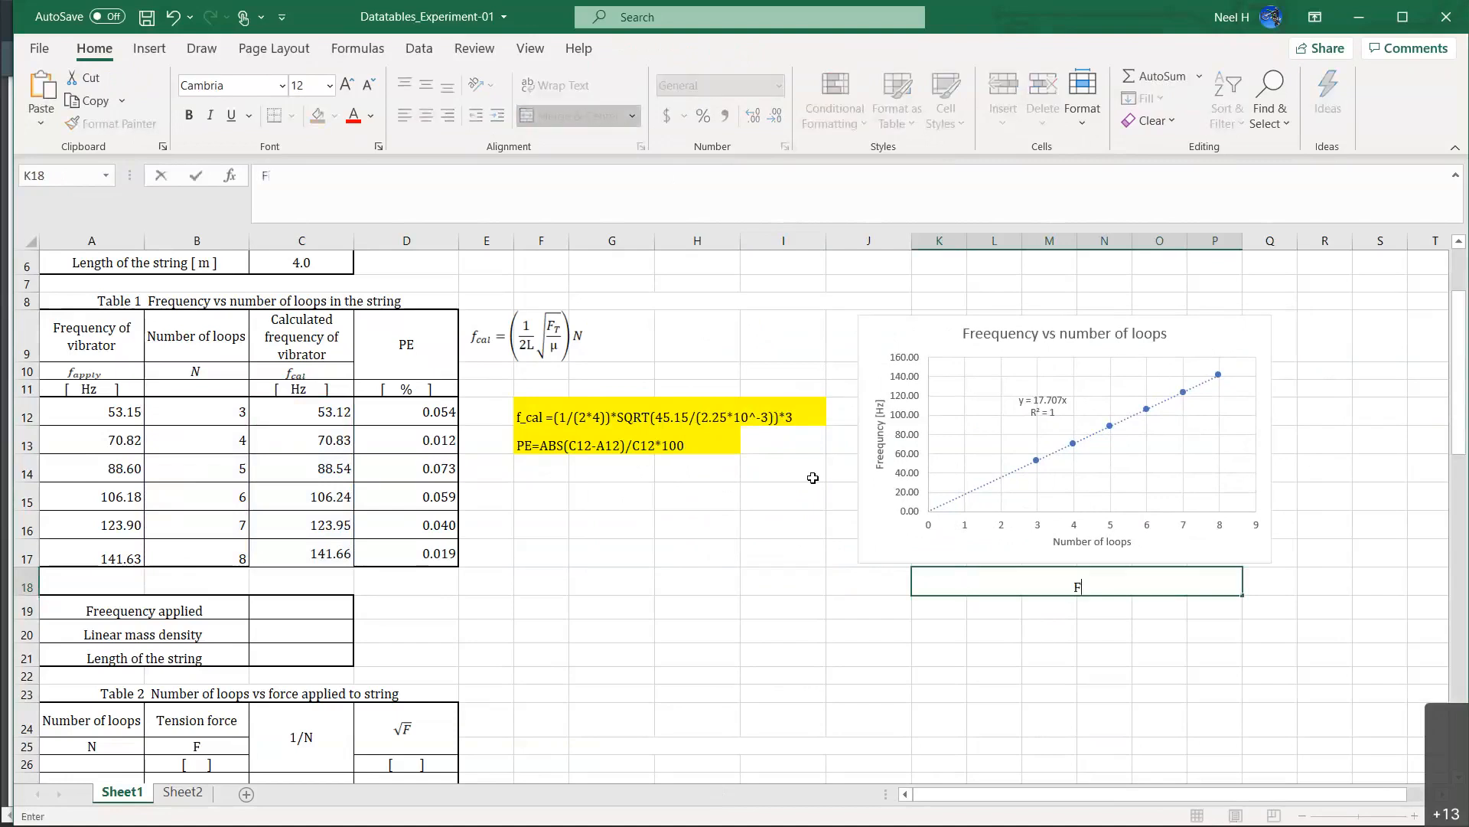
text(igure 1  Freequency vs )
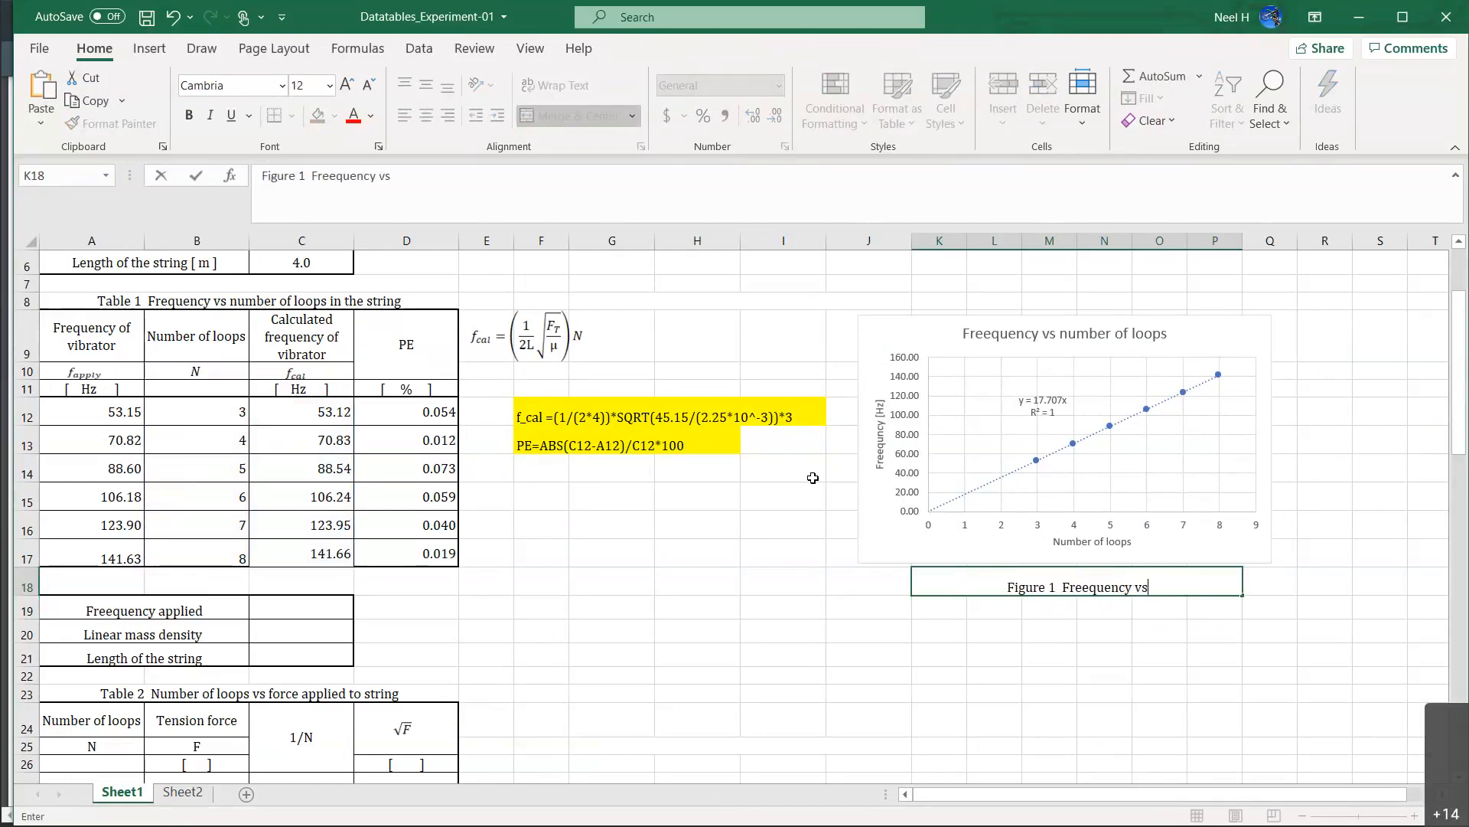
text(number o)
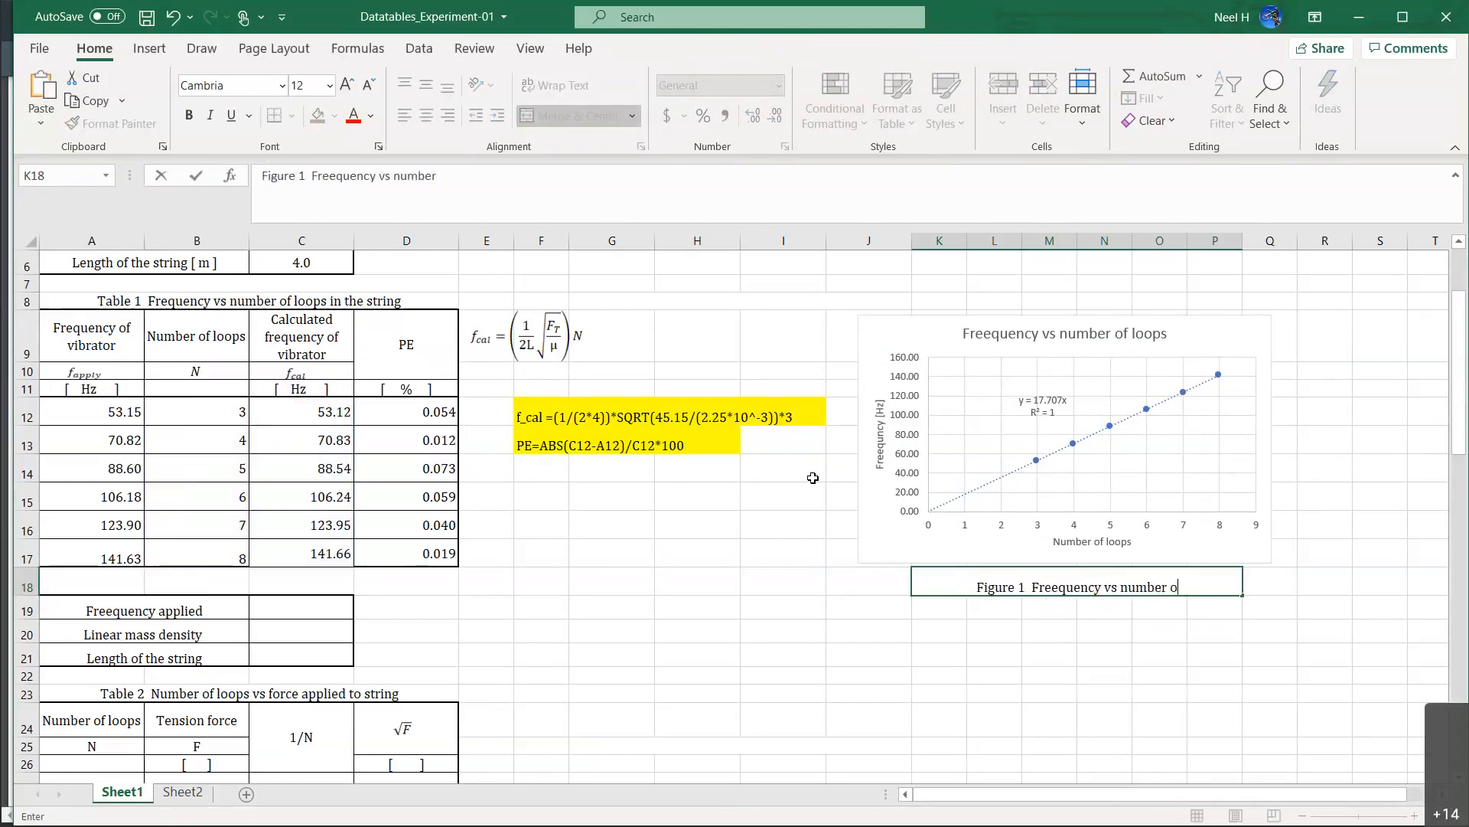
text(f loops)
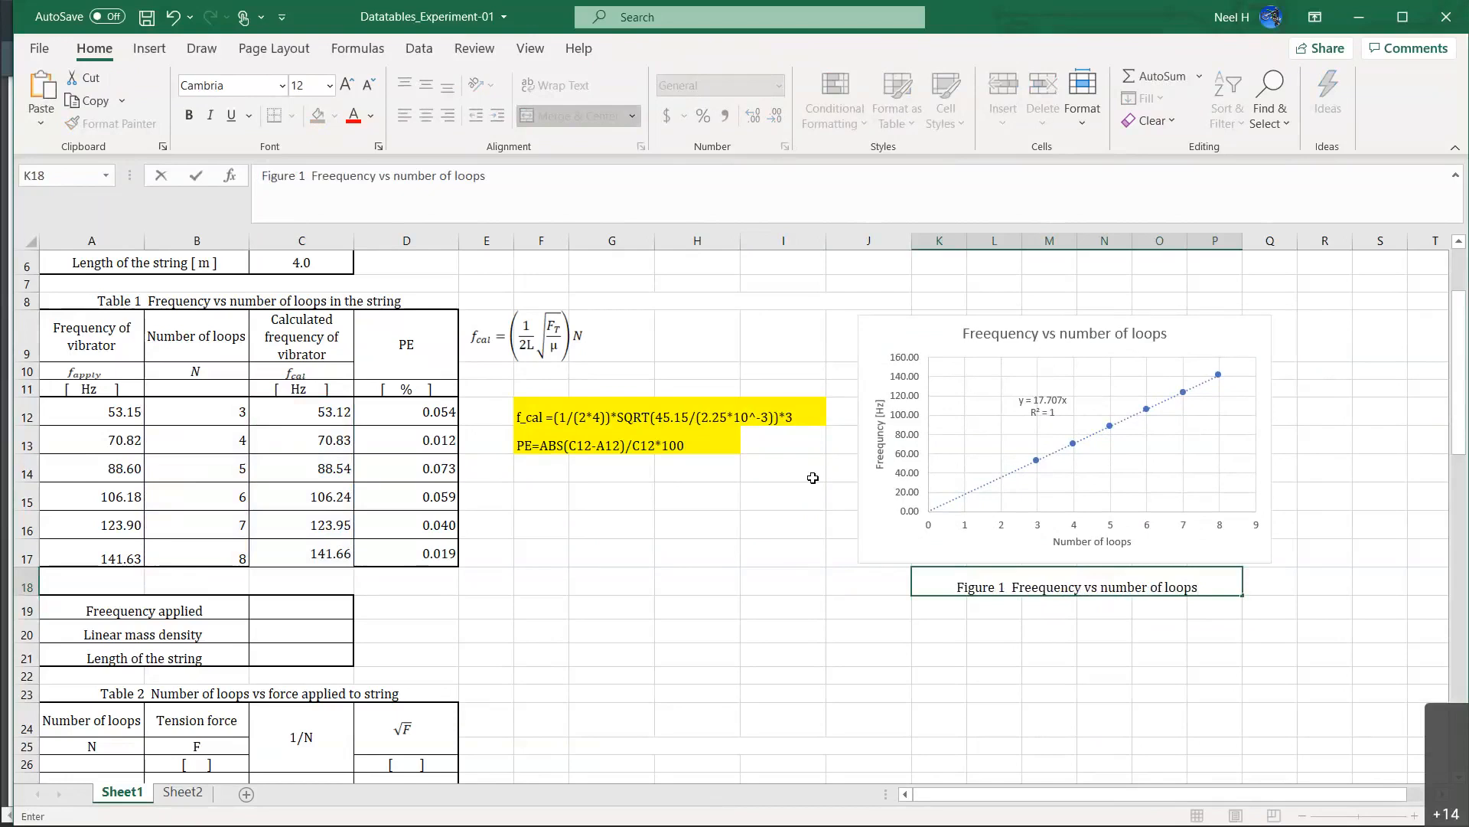
click(926, 651)
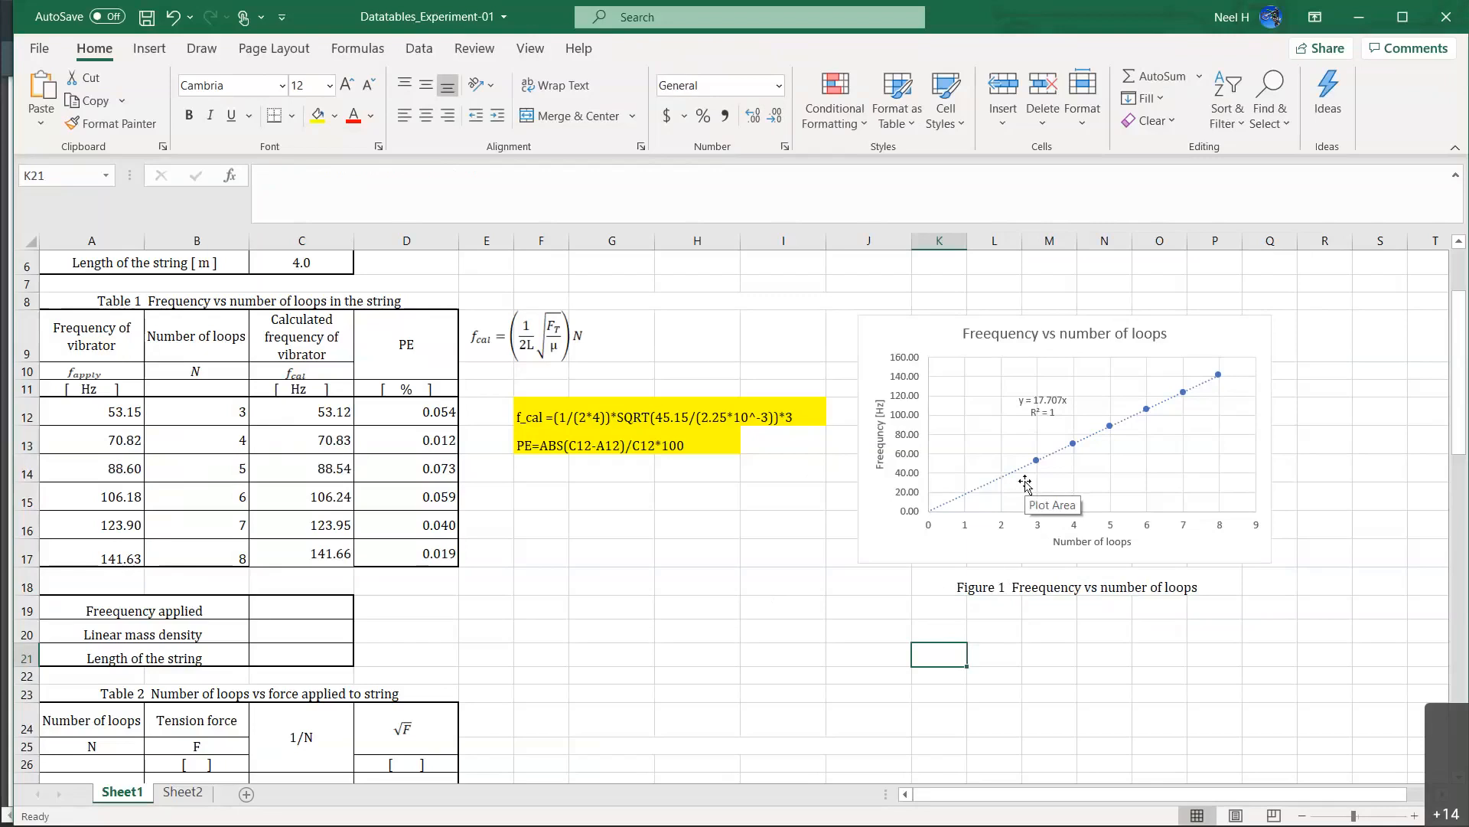
Switch to the oPhysics standing-waves simulation in the browser and capture a screenshot of it.
scroll(1025, 483, down, 2)
scroll(1025, 484, up, 4)
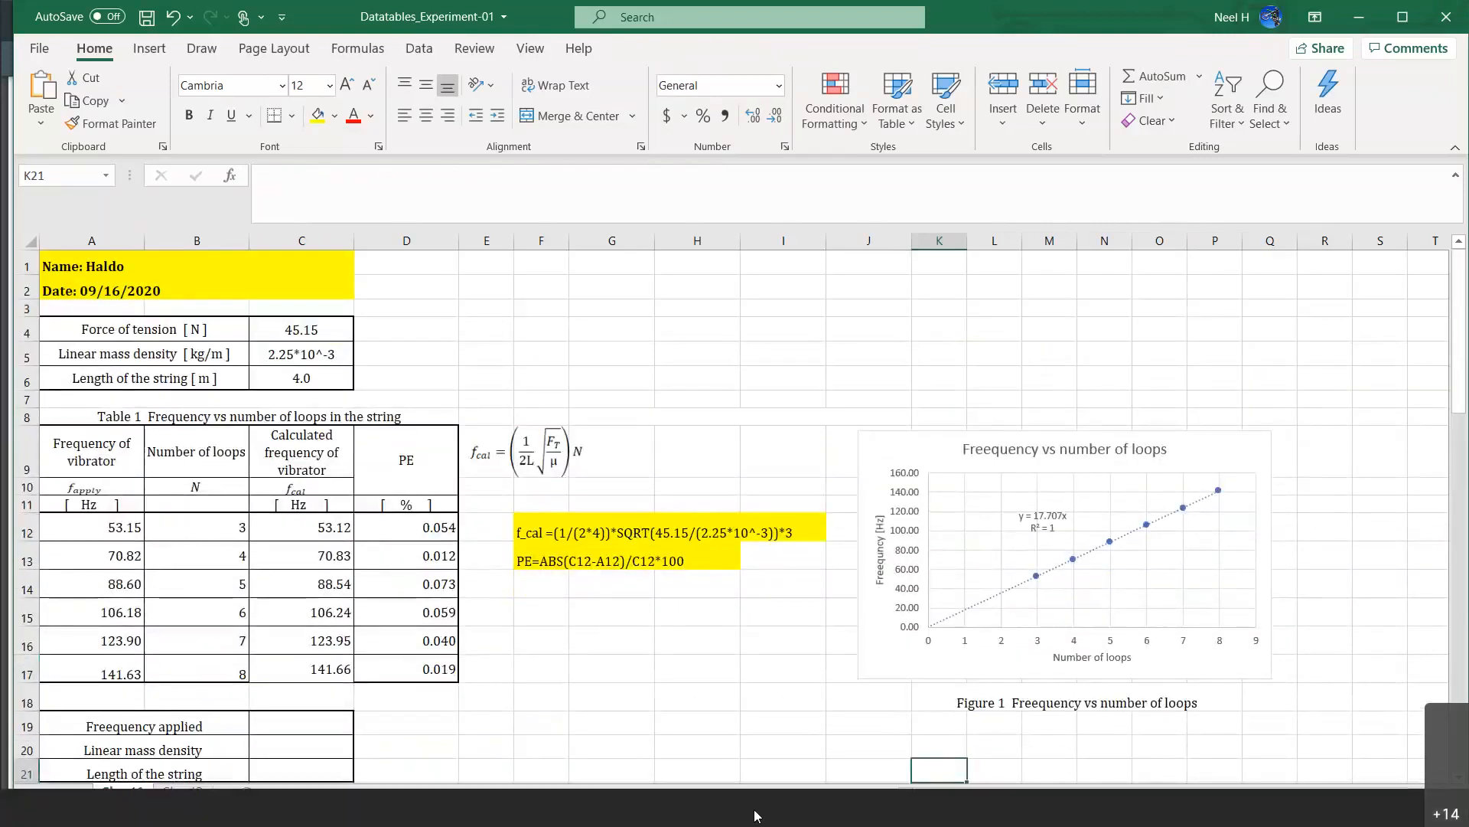
click(781, 815)
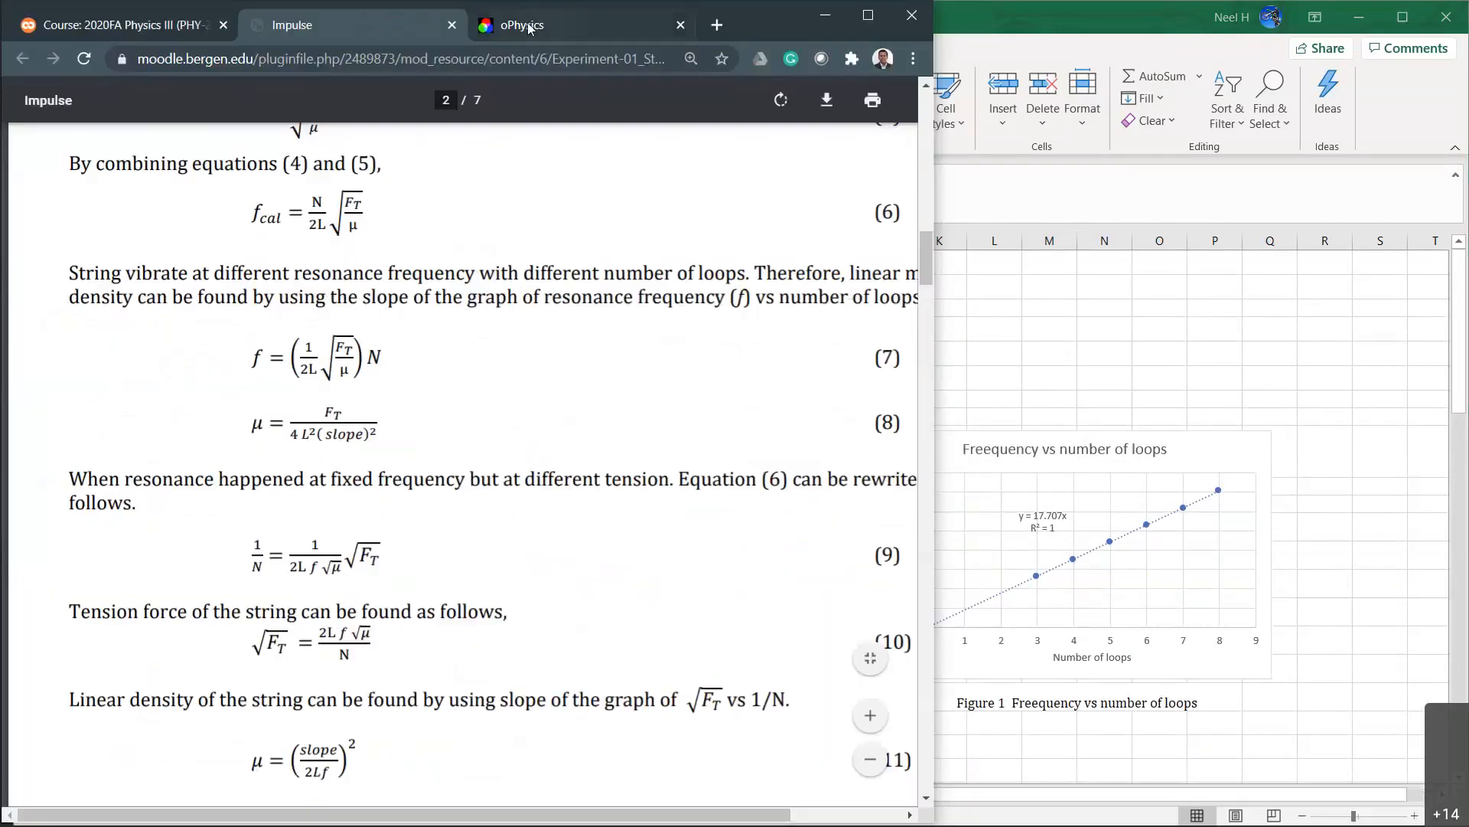
click(535, 25)
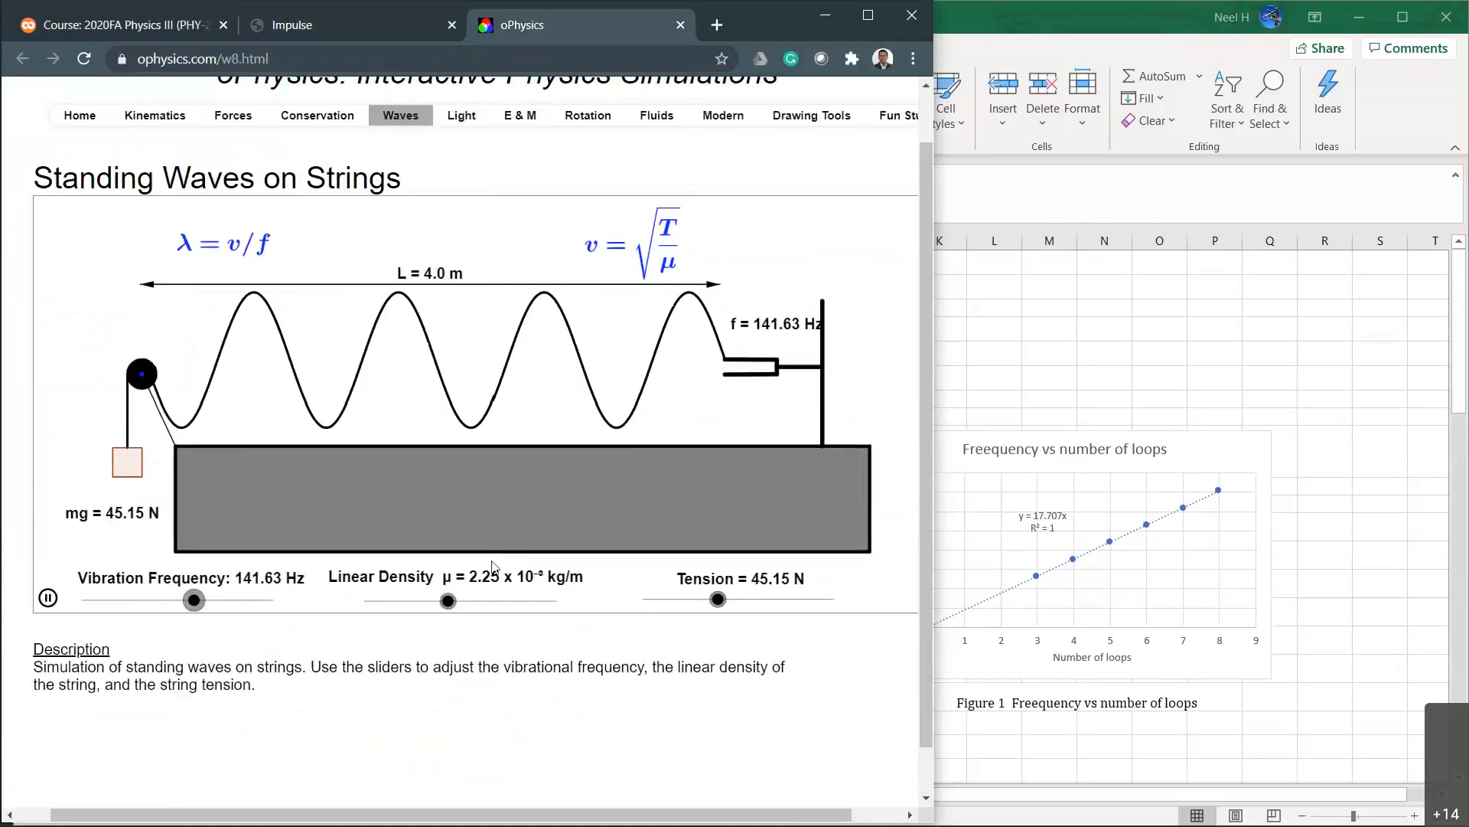
key(super)
click(796, 154)
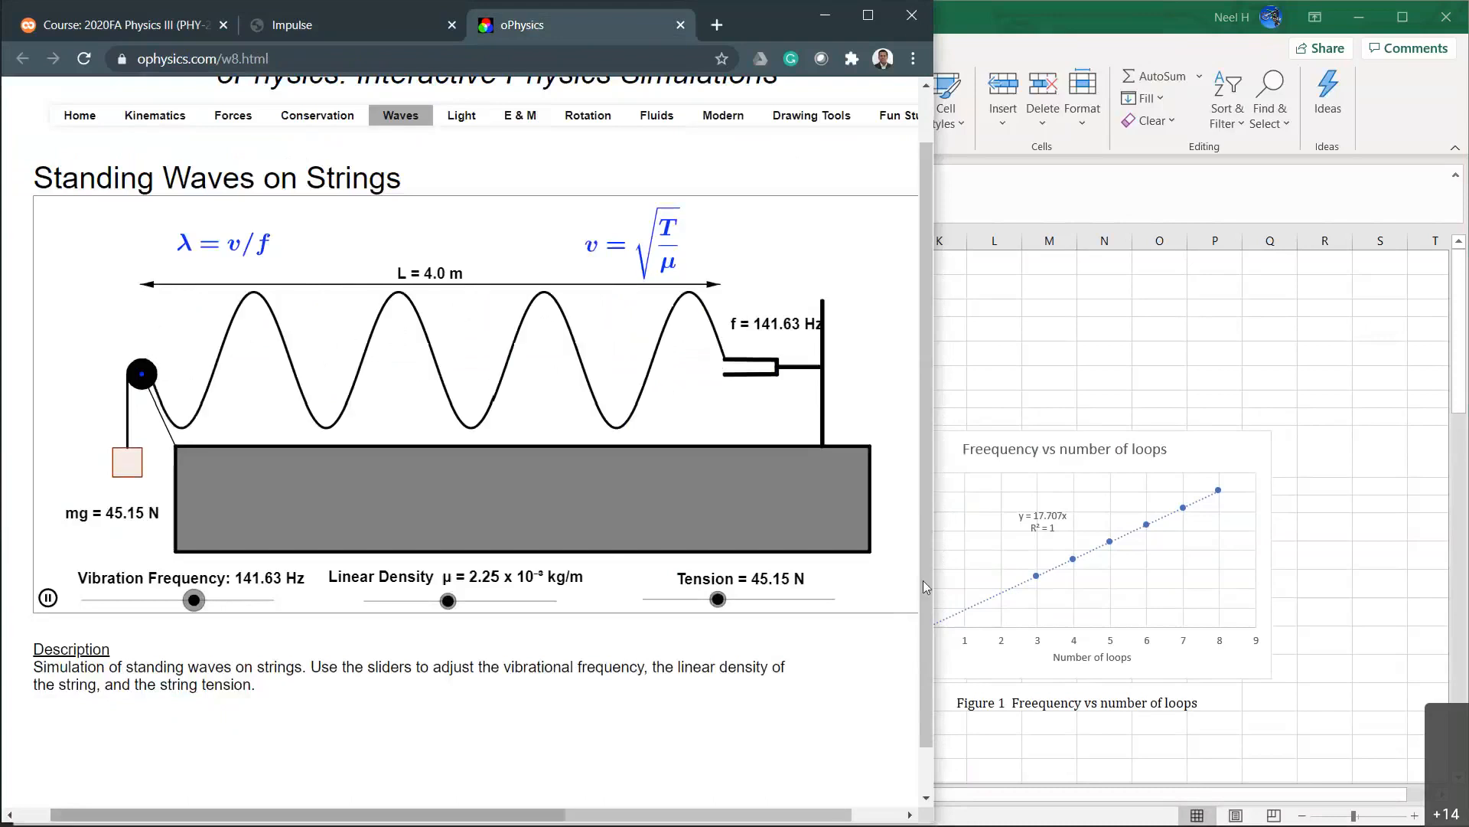
Return to the Excel workbook and select cell S9 beside the frequency chart.
click(1085, 373)
scroll(1085, 375, down, 2)
scroll(1085, 373, down, 3)
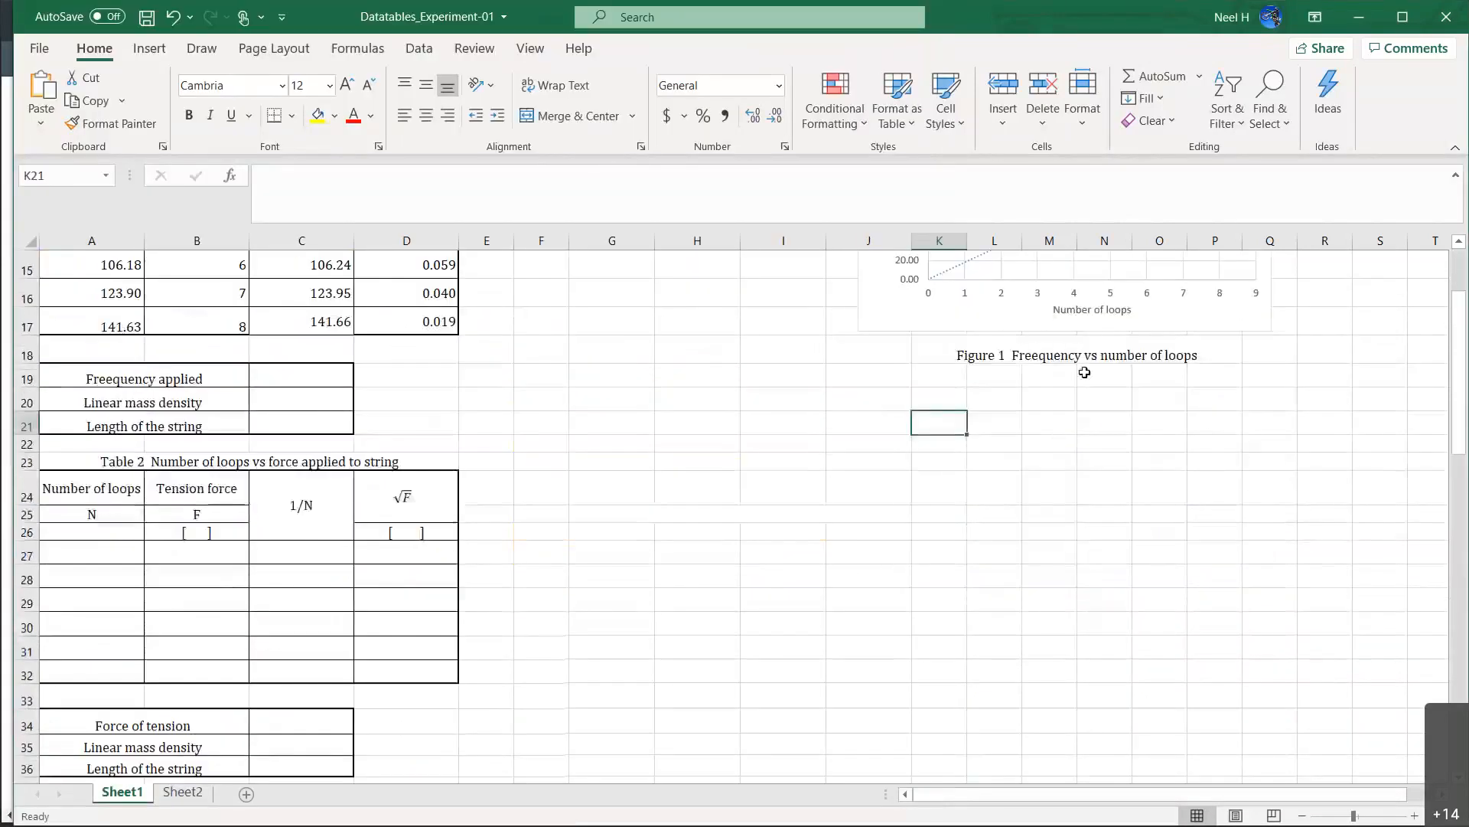
scroll(949, 467, up, 2)
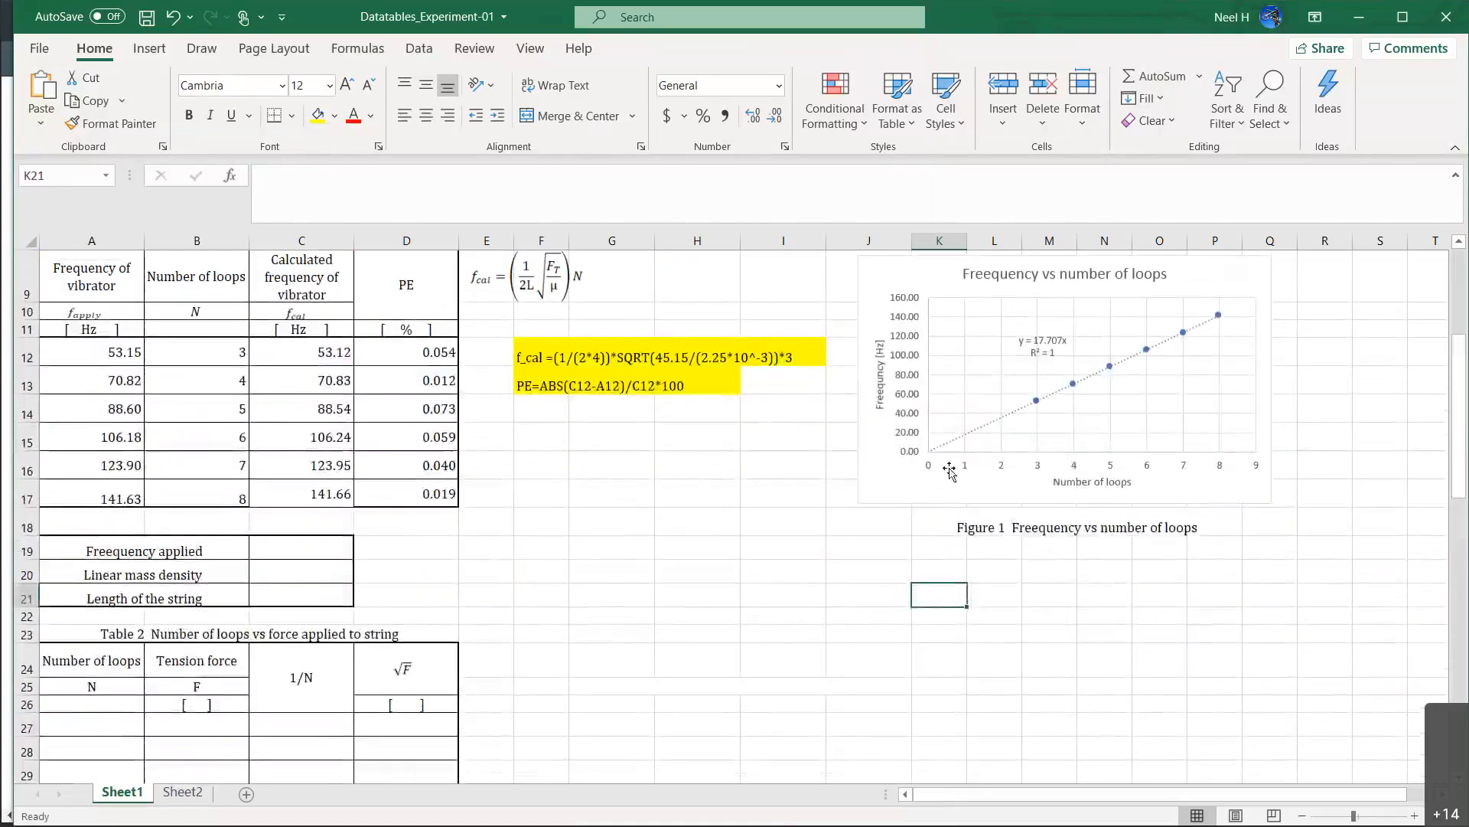
scroll(949, 467, right, 5)
scroll(818, 478, left, 3)
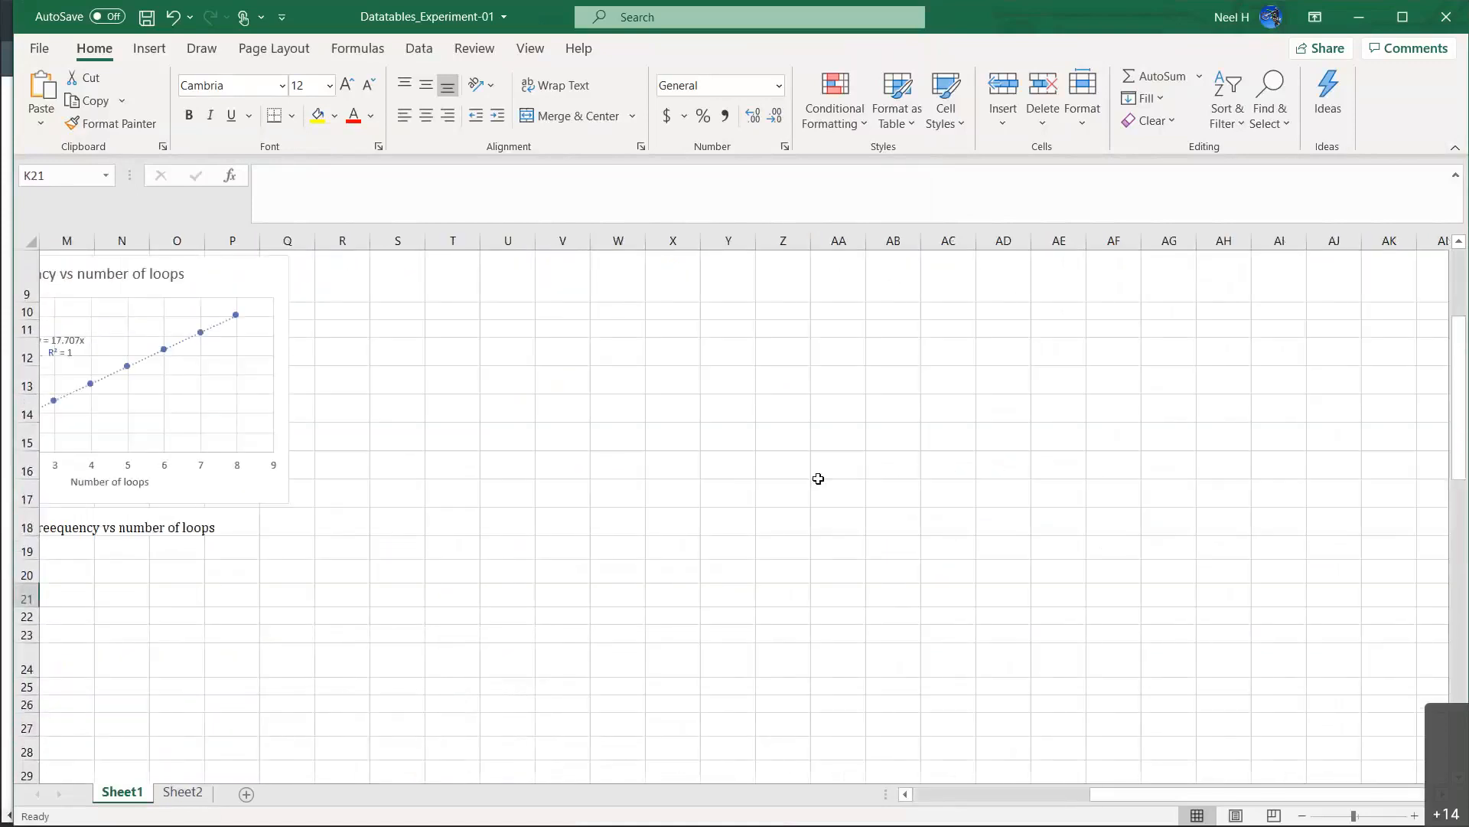
scroll(725, 393, up, 1)
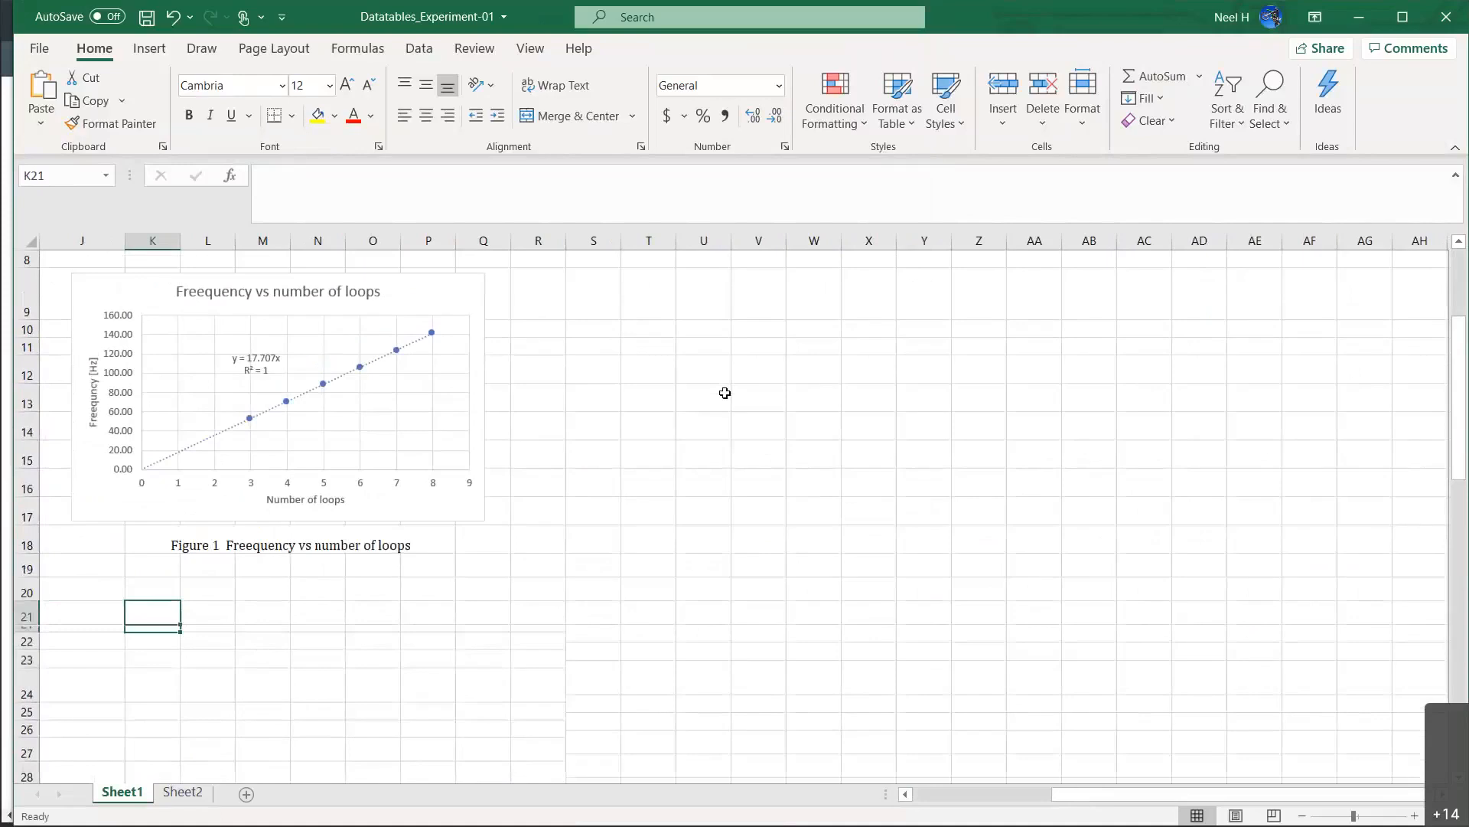
click(591, 291)
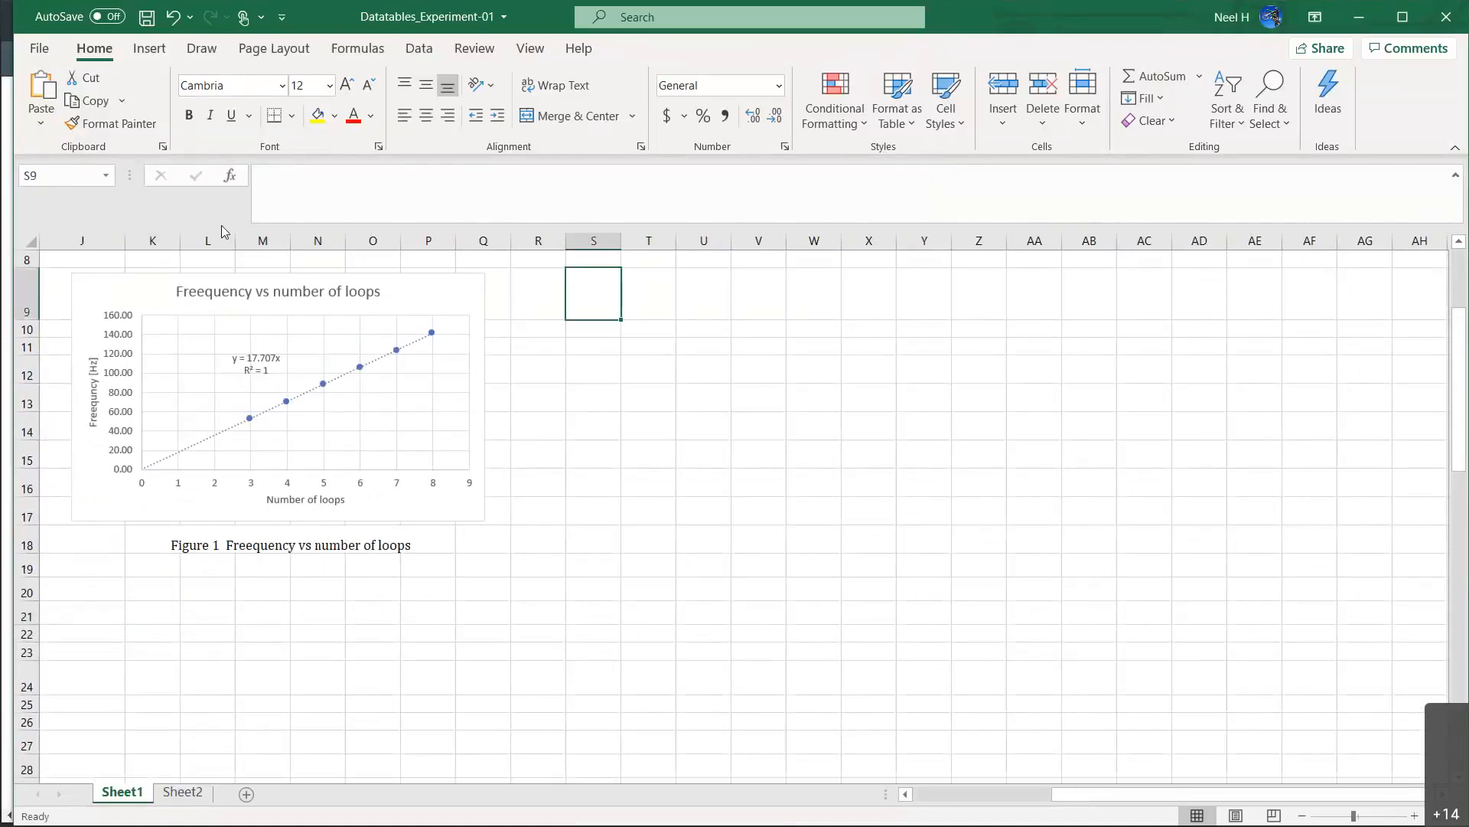
Insert the picture Screenshot (173) from the Screenshots folder inside Pictures at the selected cell.
click(150, 49)
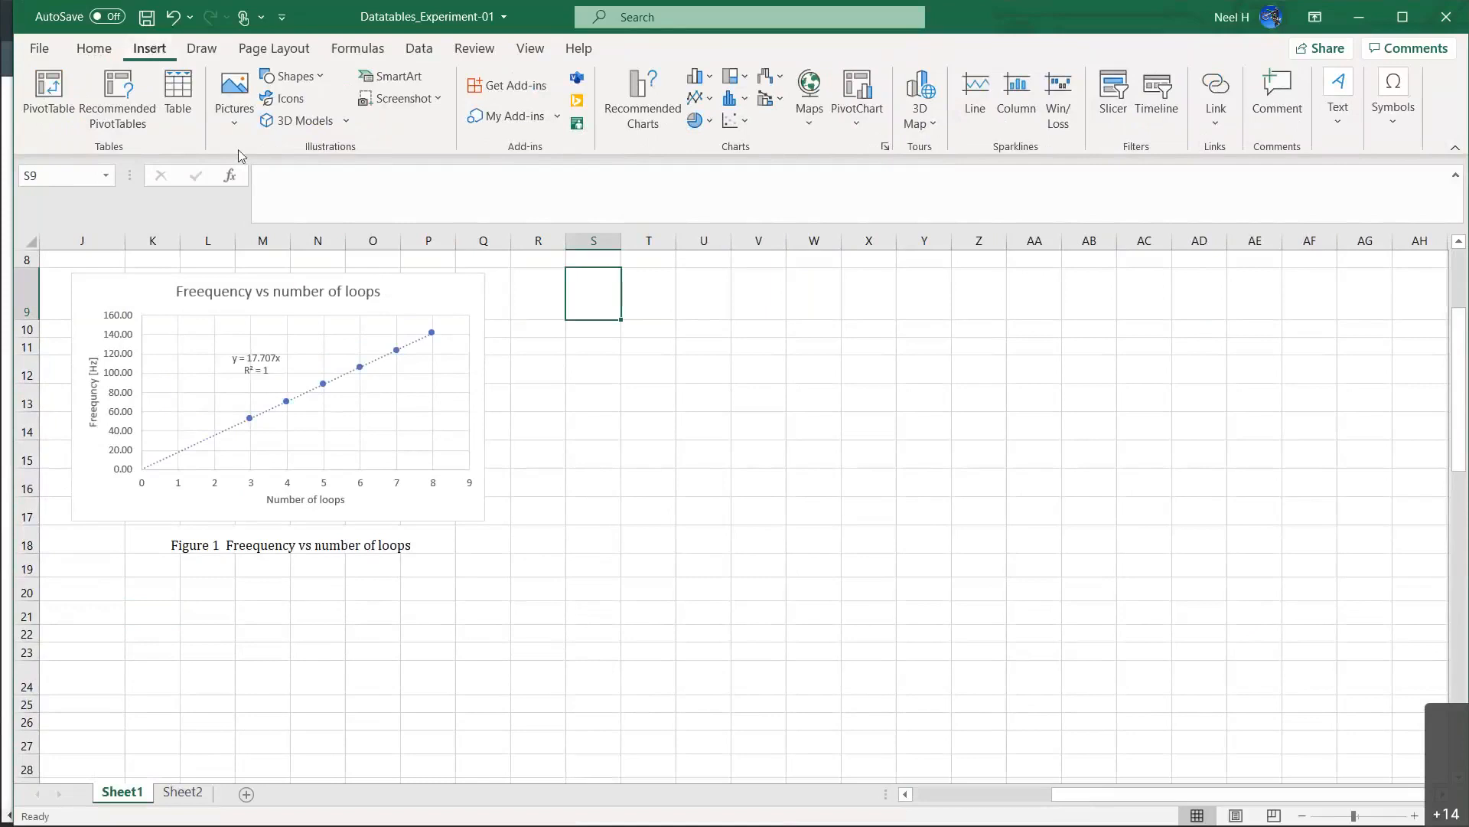
click(237, 126)
click(280, 182)
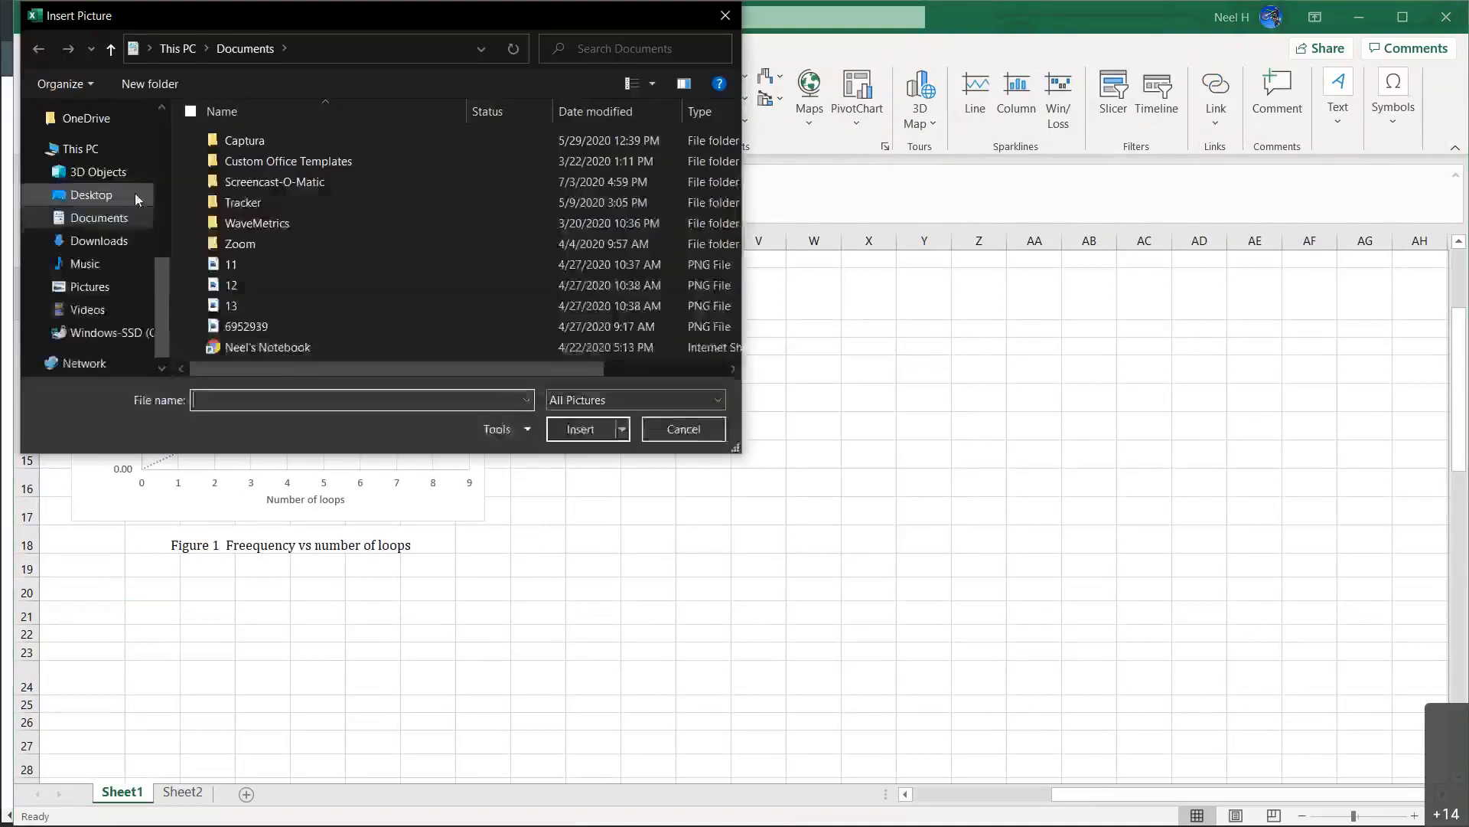
scroll(115, 199, up, 5)
click(86, 218)
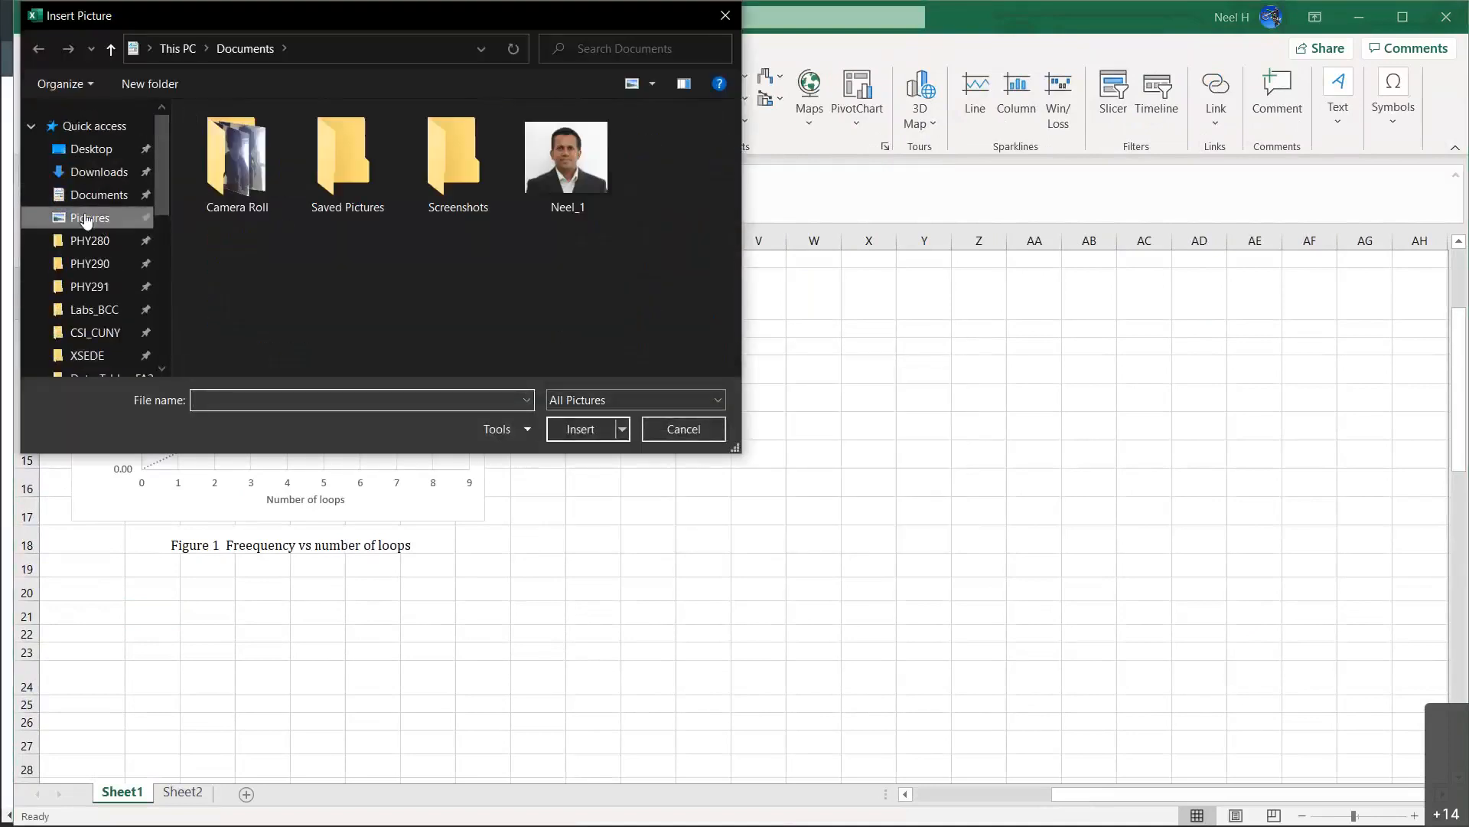
double_click(454, 164)
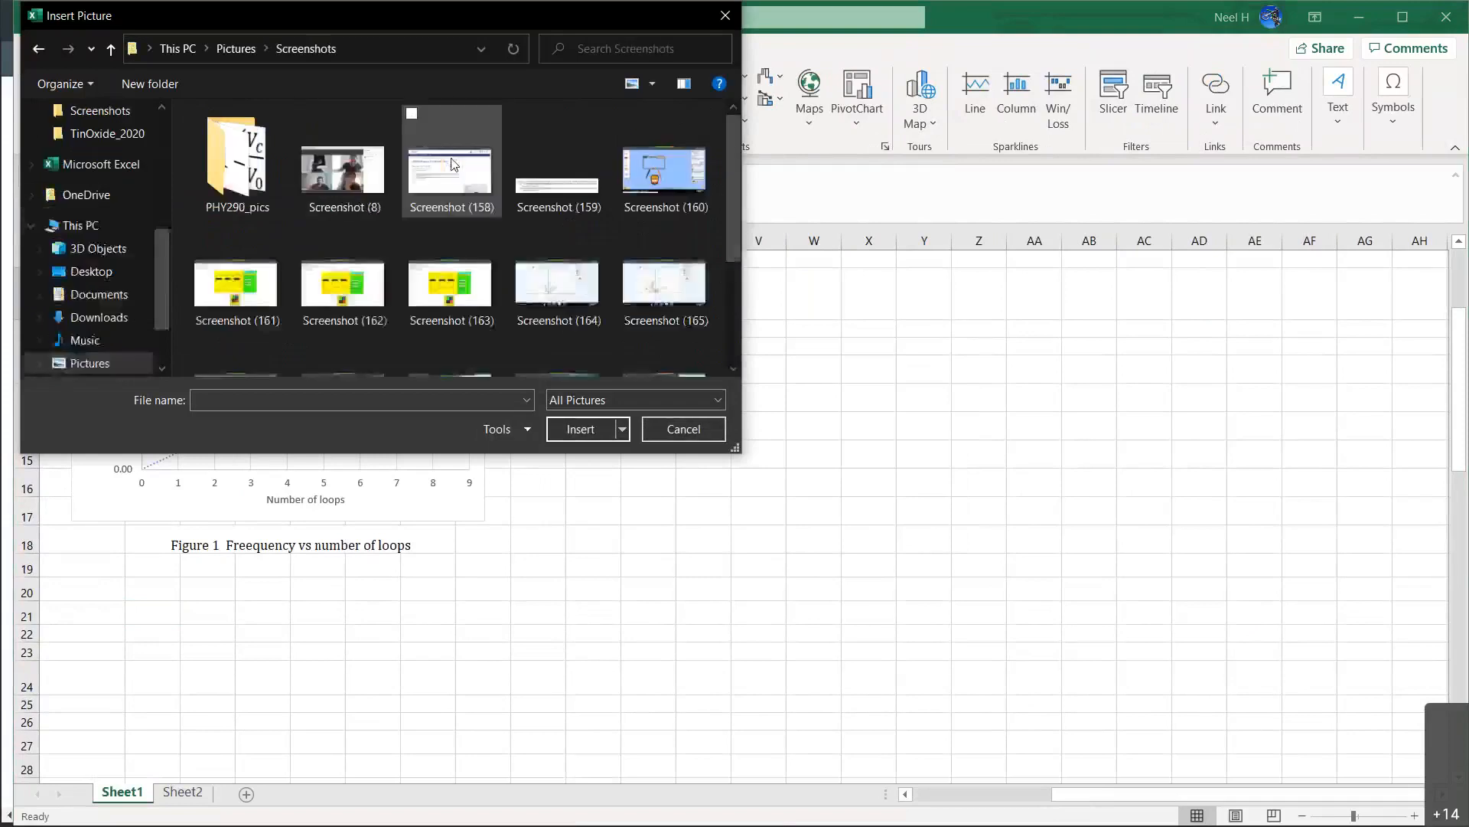
scroll(463, 322, down, 2)
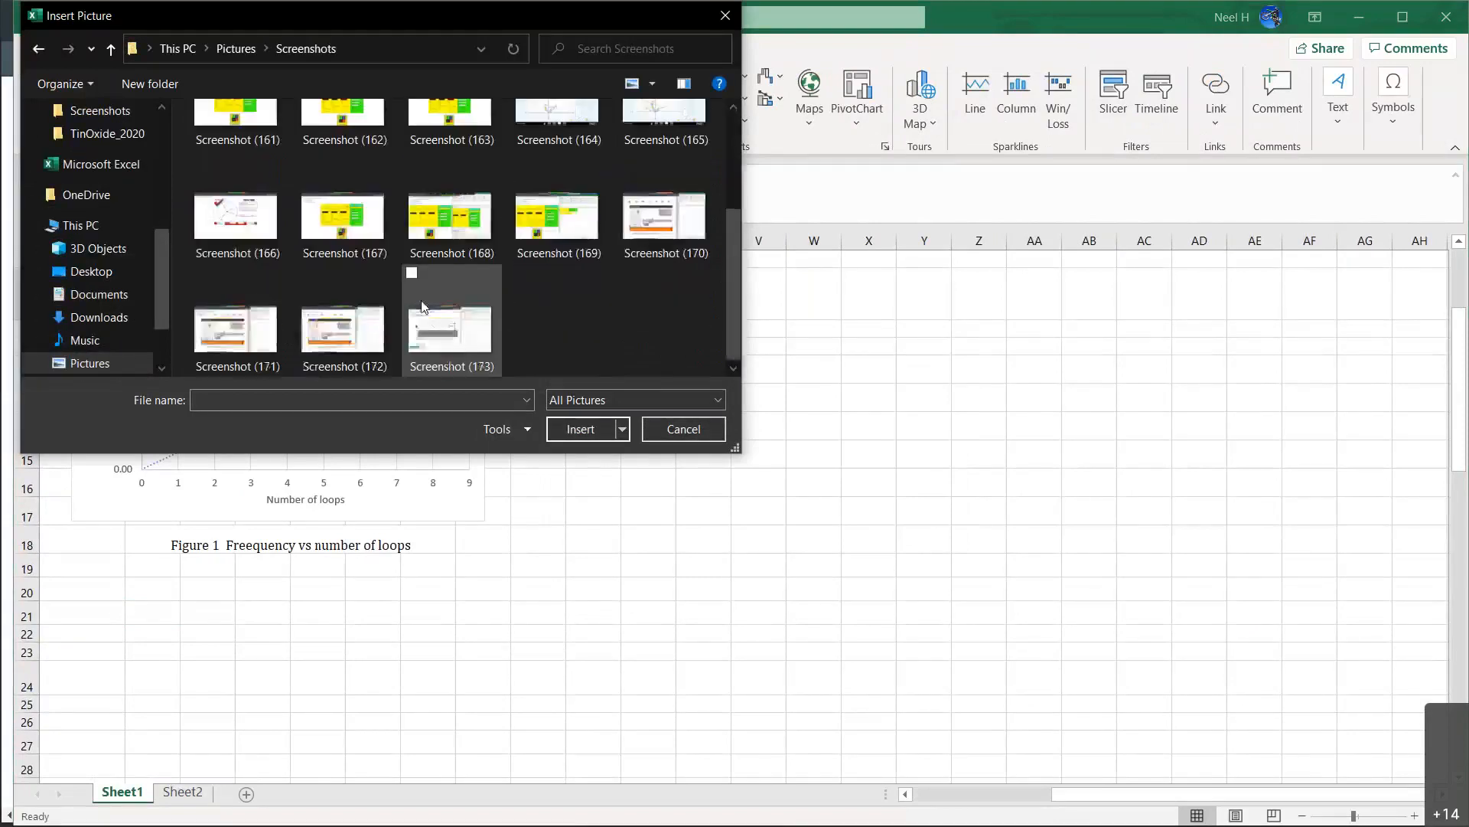
double_click(458, 337)
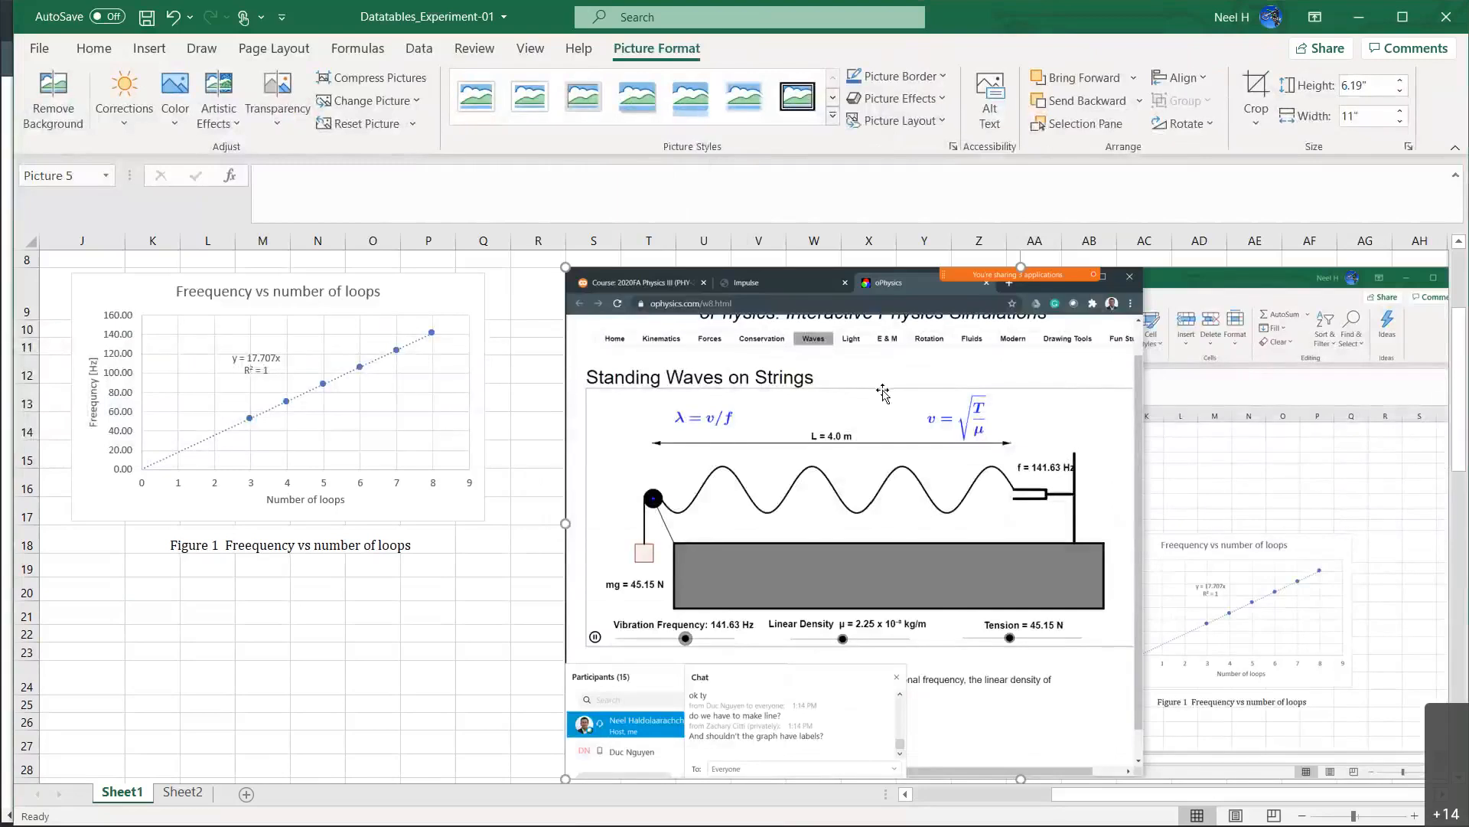
Shrink the inserted screenshot to about 6.57" wide by 3.7" high and move it slightly closer to the frequency chart.
scroll(883, 393, down, 1)
scroll(883, 393, right, 3)
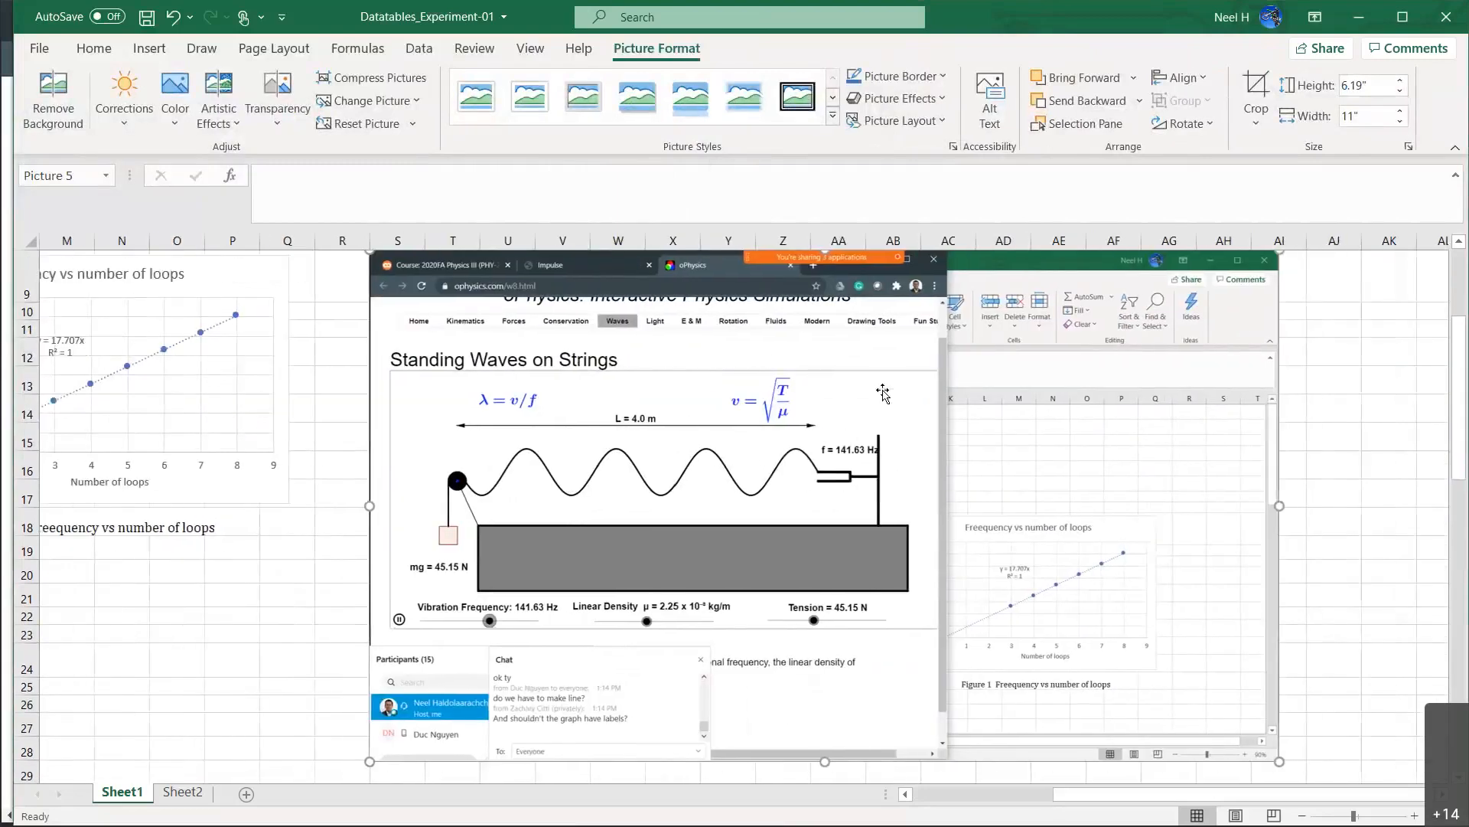
drag(1279, 760, 918, 528)
drag(833, 429, 814, 431)
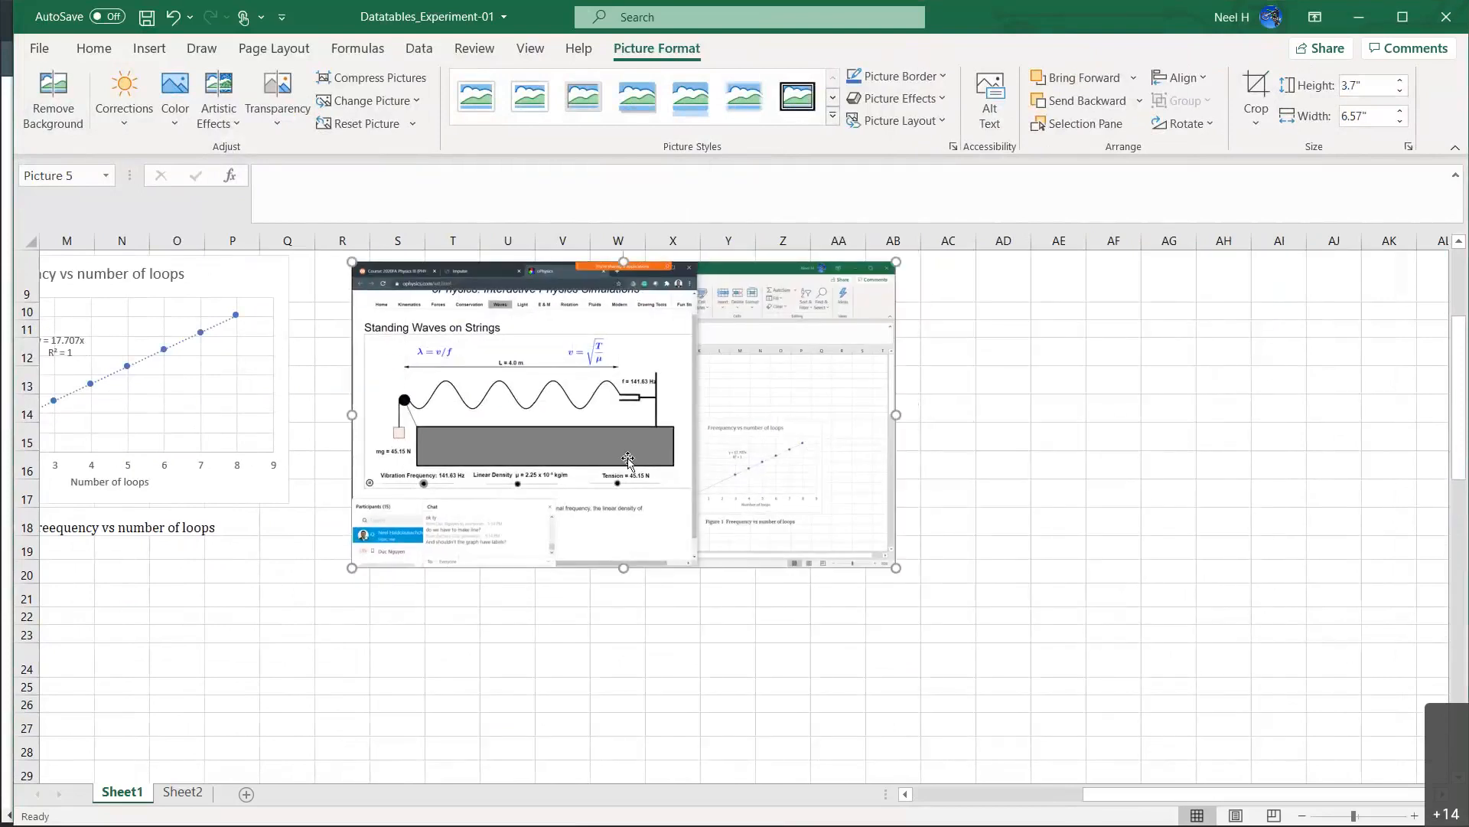
scroll(534, 454, up, 1)
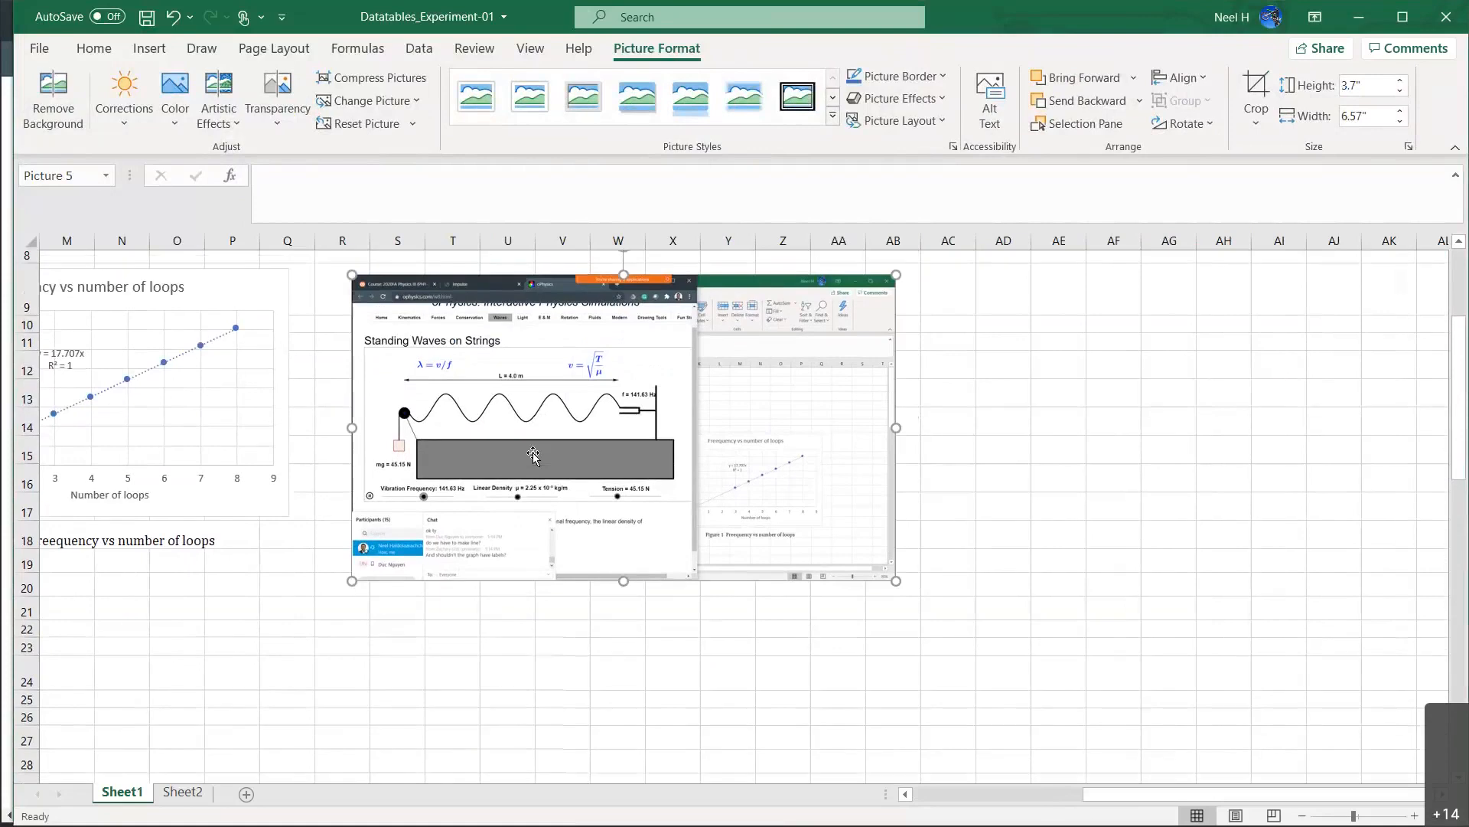
Crop the inserted screenshot to the Standing Waves on Strings diagram and enlarge it to about 5.22" wide by 2.89" high.
click(1256, 84)
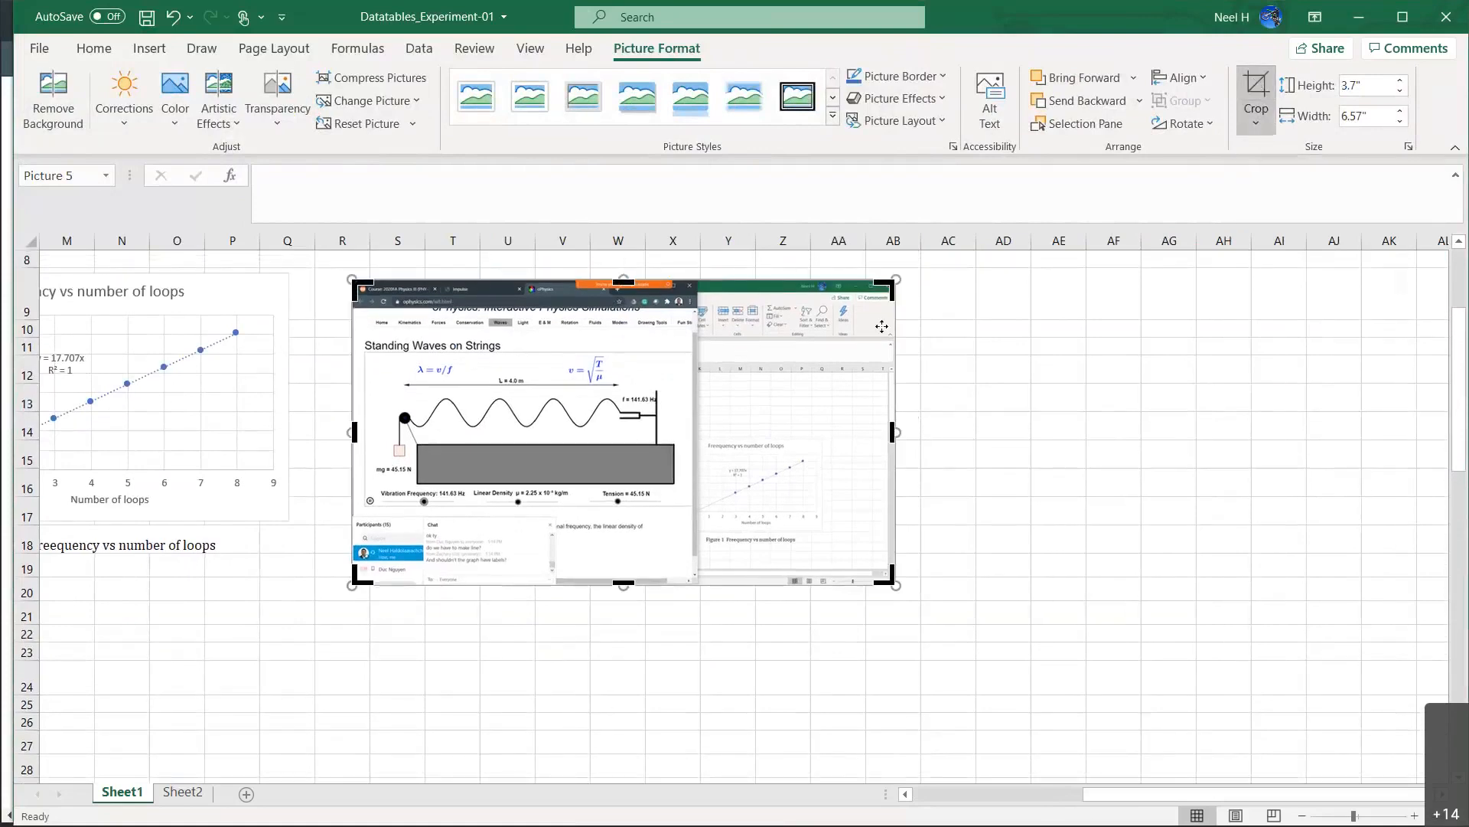
drag(817, 318, 679, 337)
drag(358, 576, 363, 511)
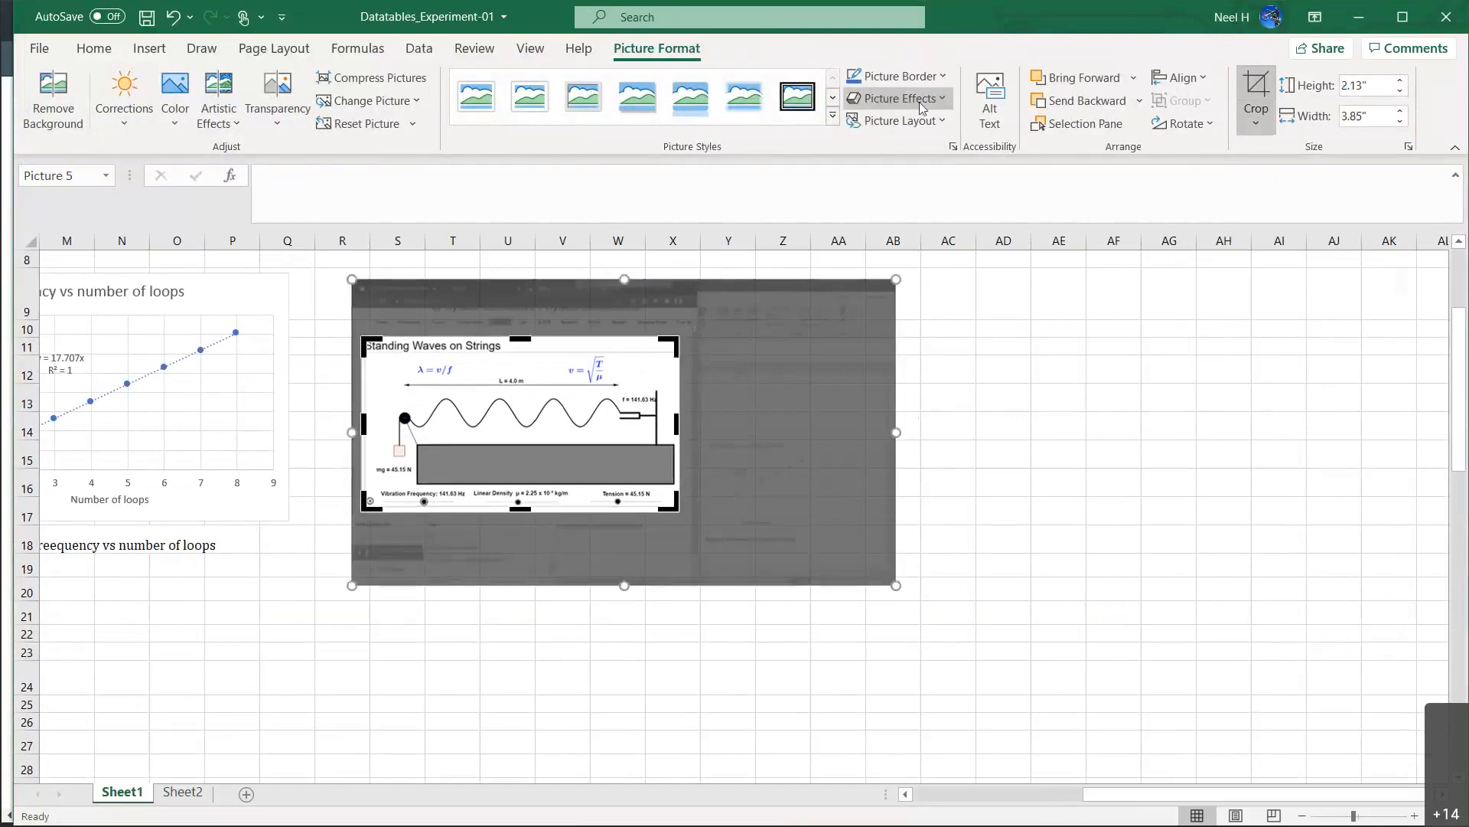
click(1254, 90)
drag(626, 402, 620, 317)
drag(691, 434, 808, 498)
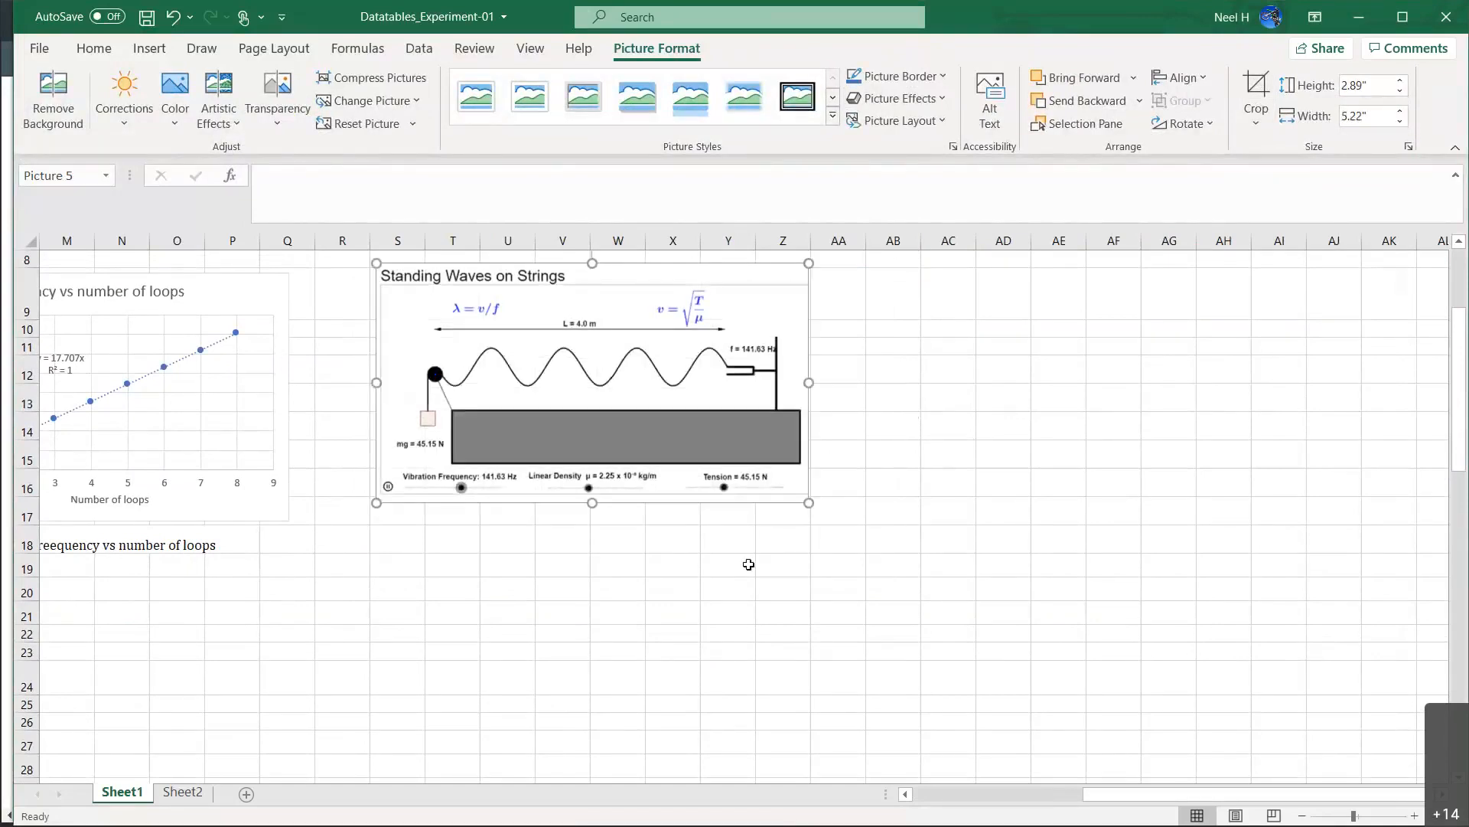
Merge and center T17:Y17 under the simulation picture and enter the caption "Figure 1 Schematic diagram of simulator for exp-01".
scroll(748, 564, up, 1)
click(465, 536)
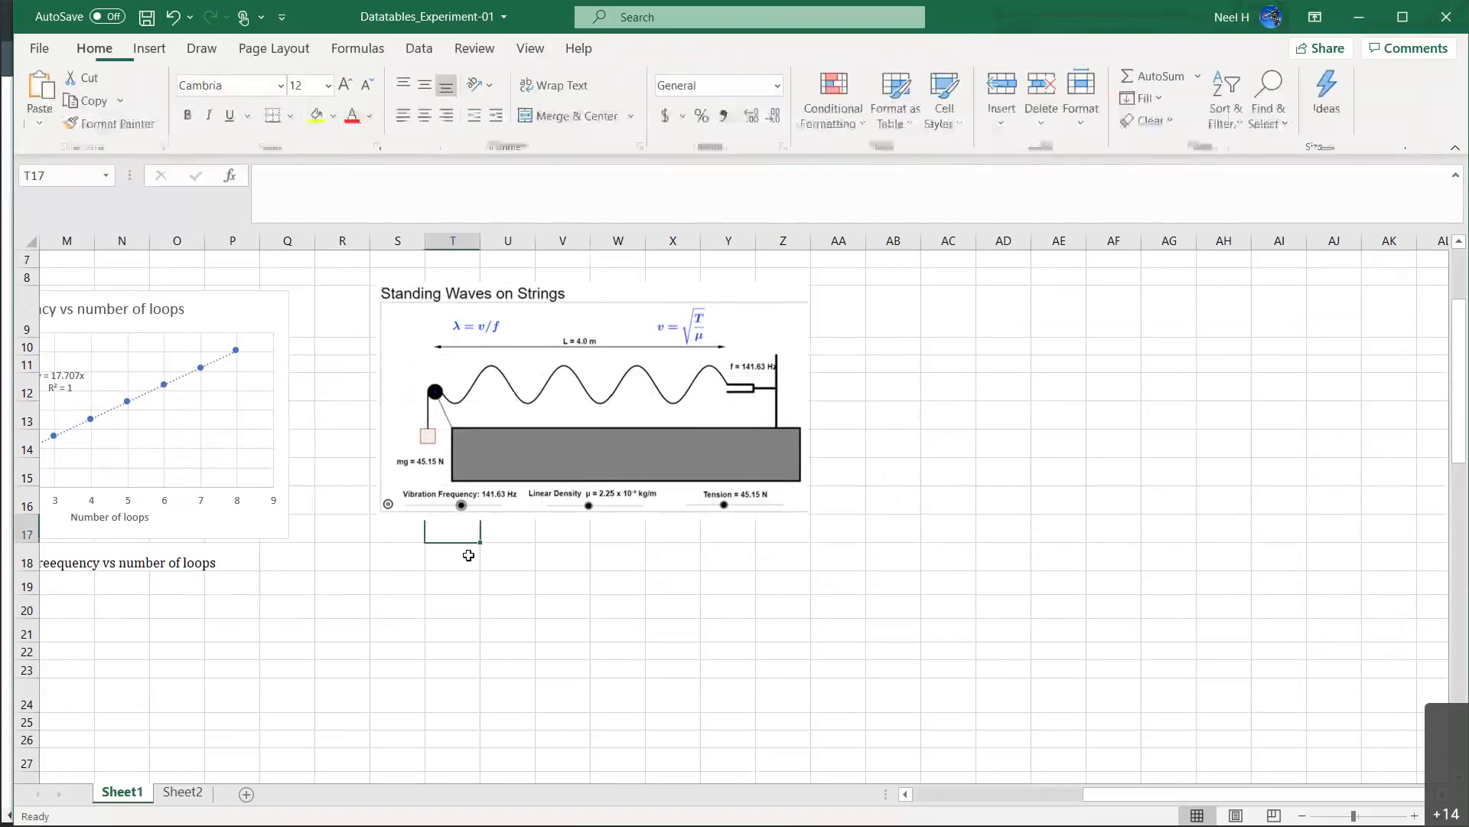
drag(472, 531, 728, 531)
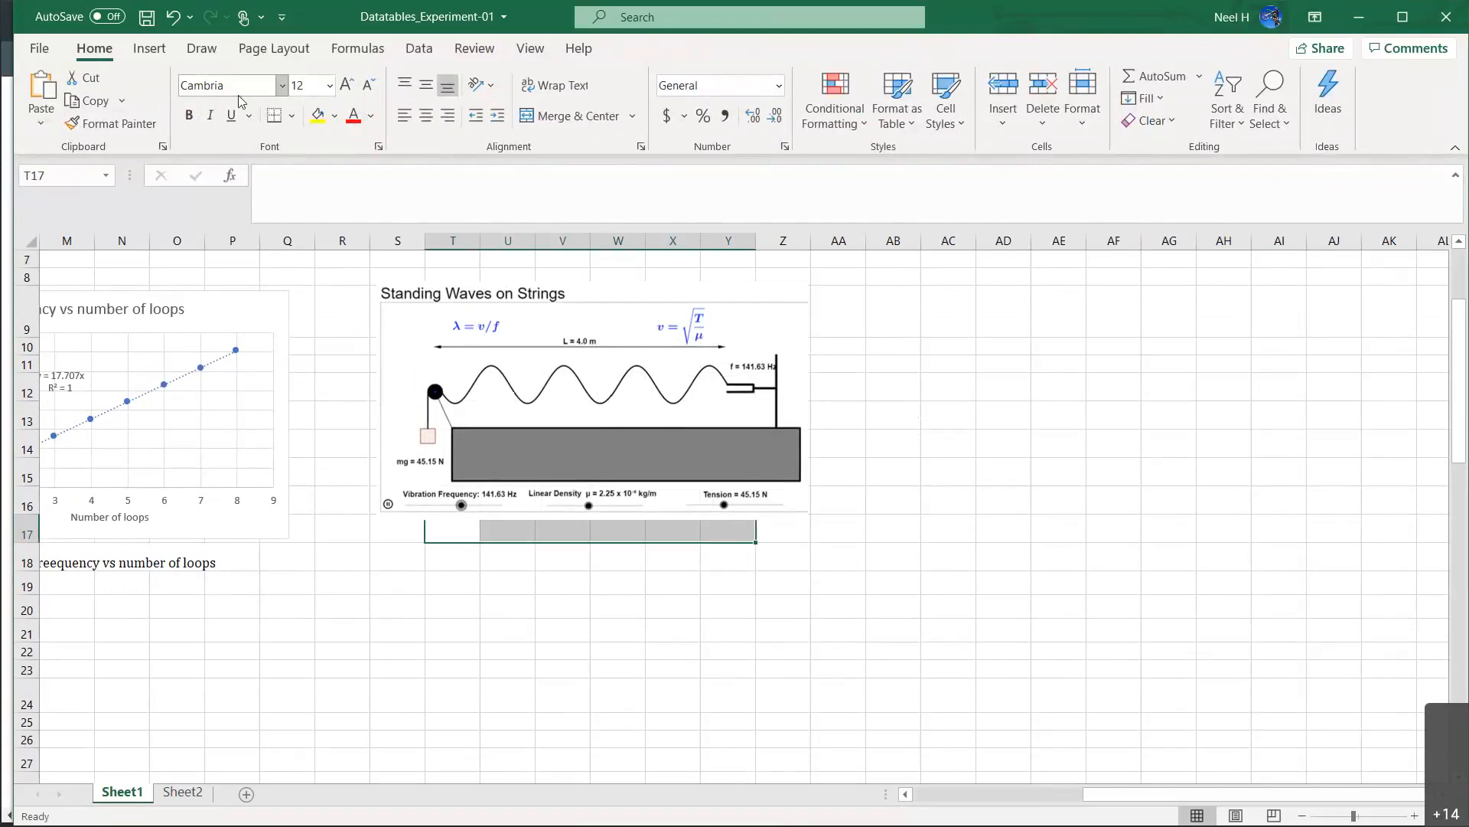
click(592, 113)
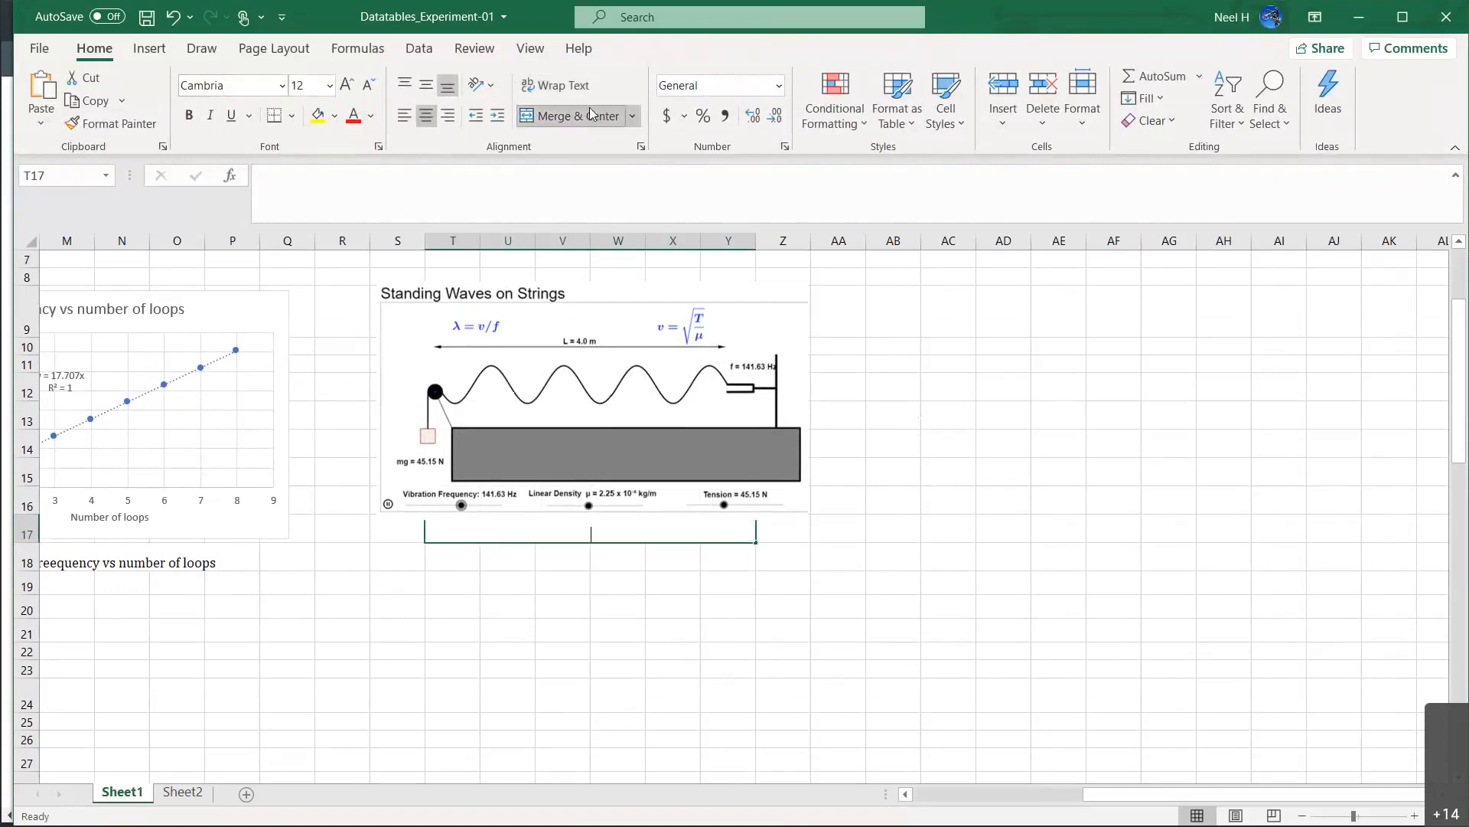
text(Figure 1)
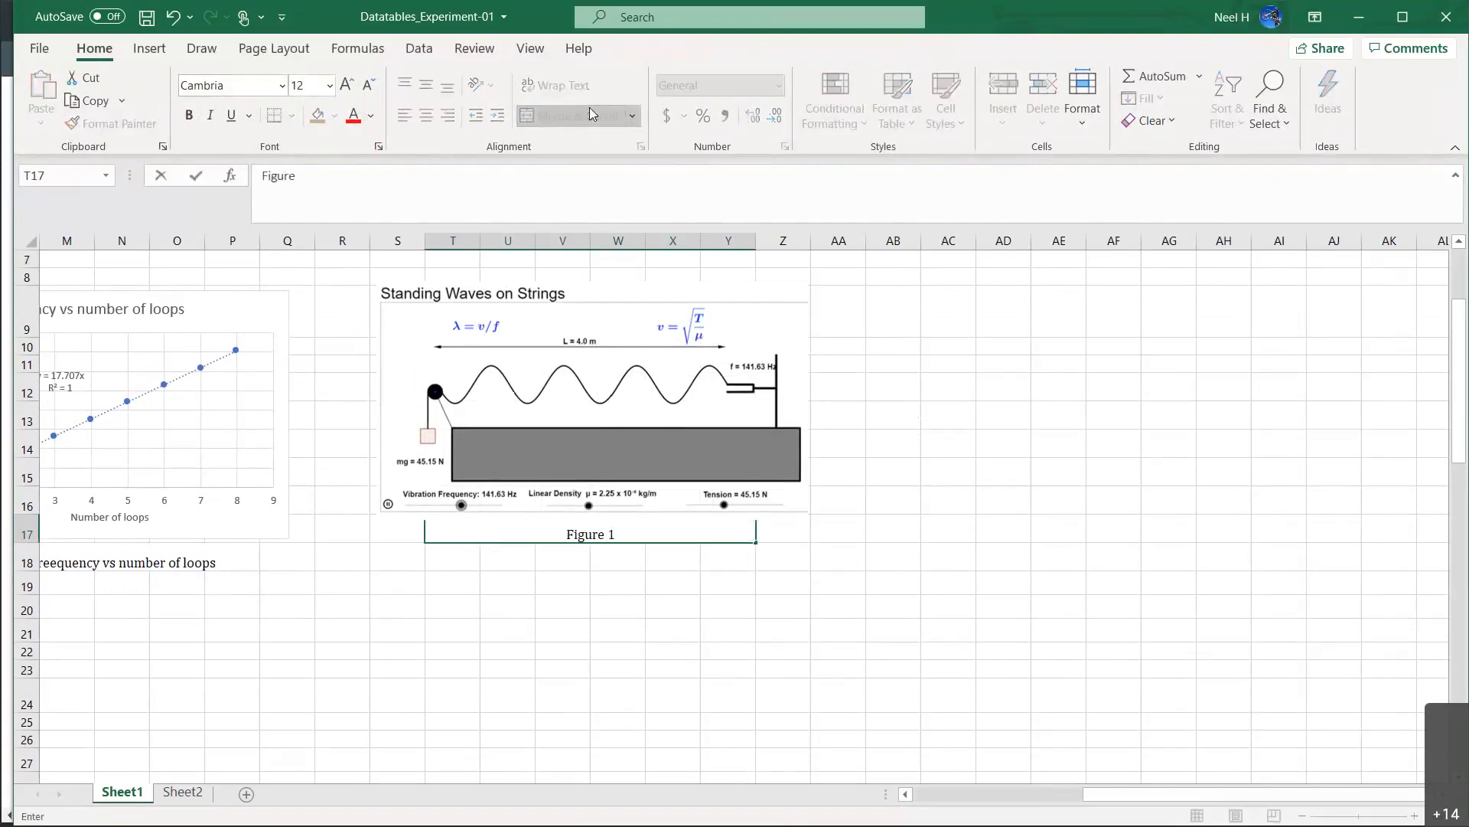
text(  Schematic di)
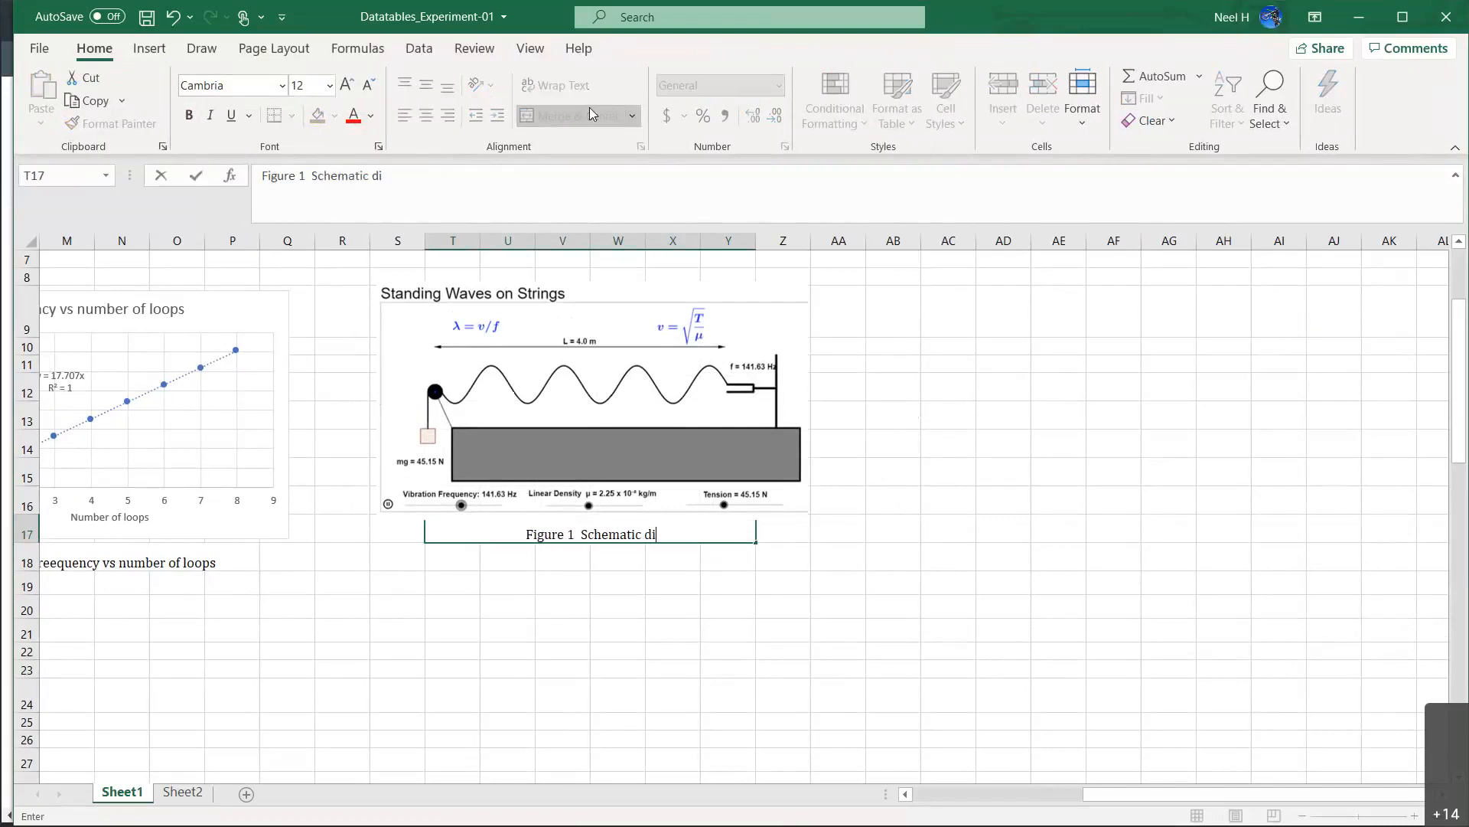
text(sagram )
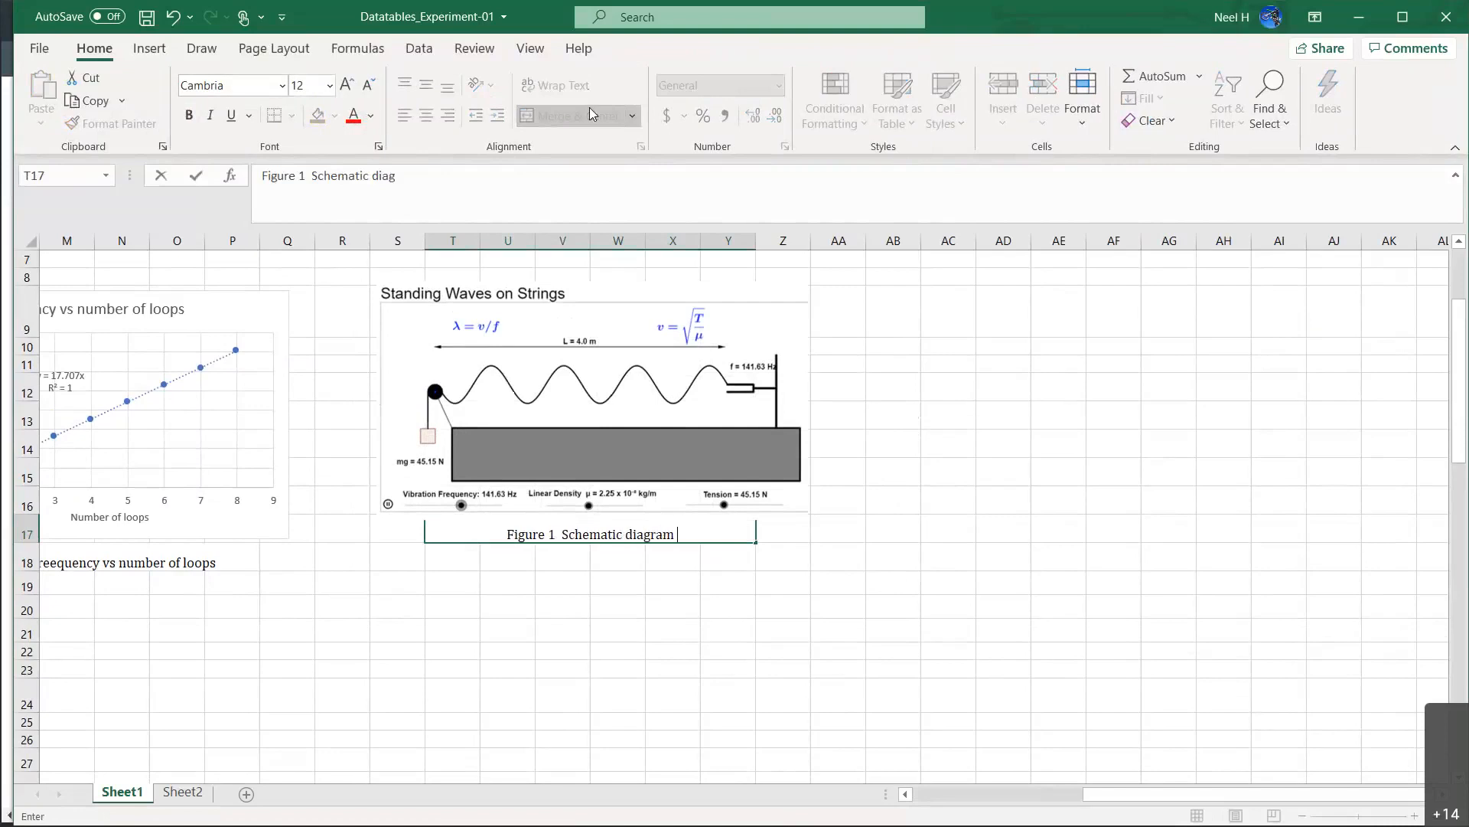
text(of simulator for exp-01)
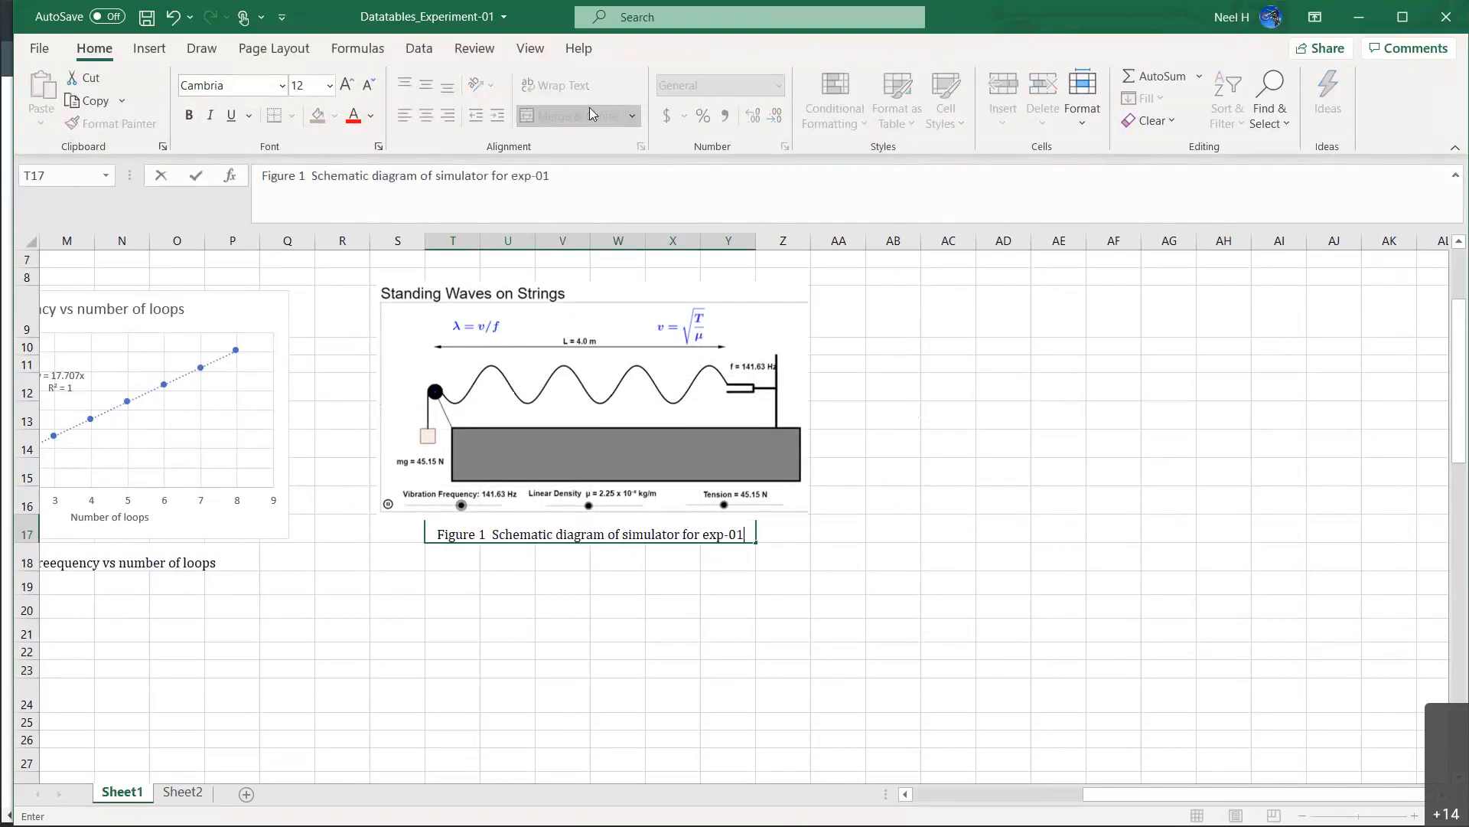
key(Return)
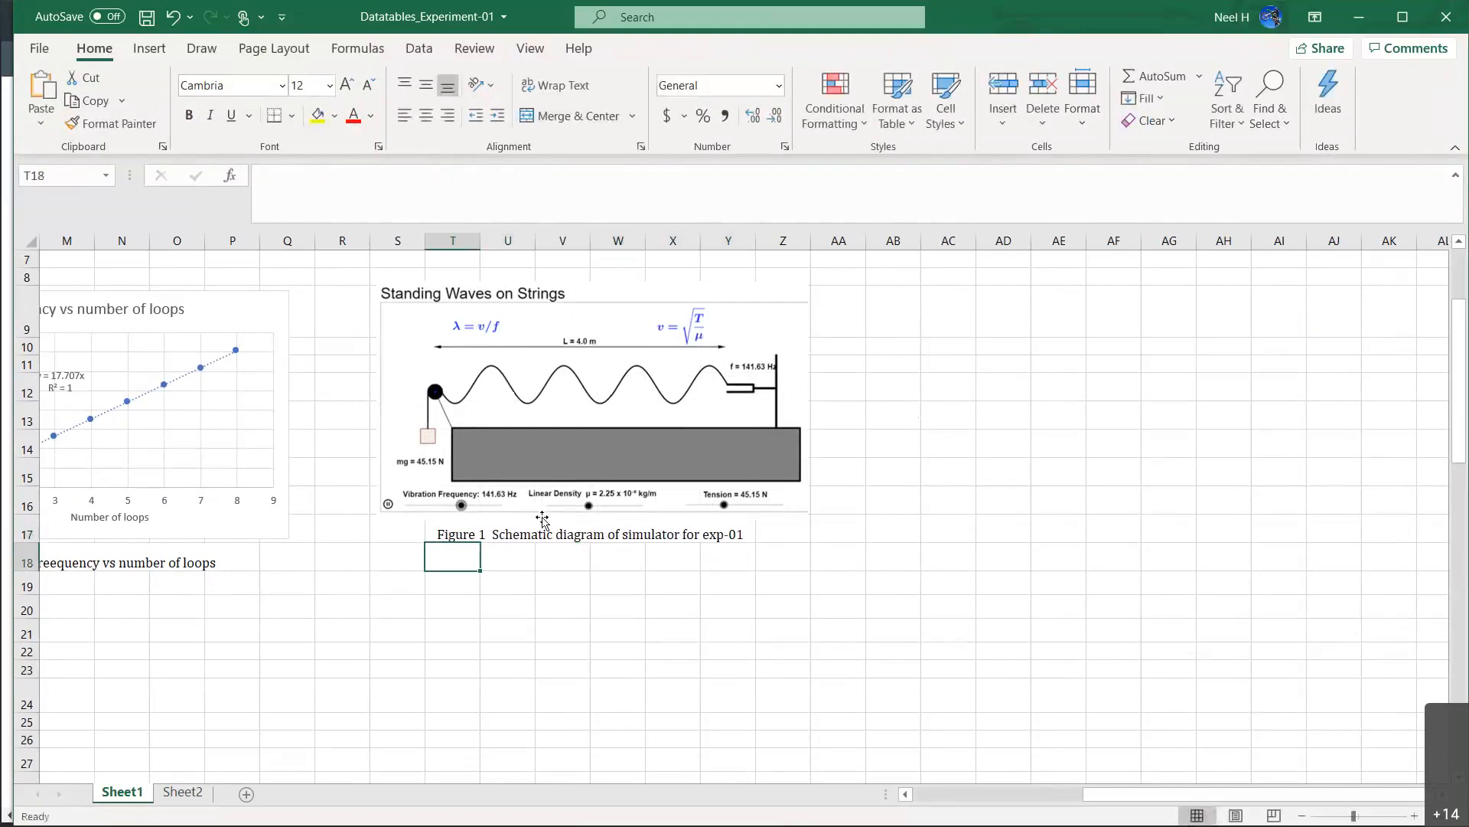
Replace "exp-01" at the end of the simulation picture's caption with "standing wave".
click(542, 534)
click(567, 178)
key(BackSpace)
key(BackSpace)
key(BackSpace)
key(BackSpace)
key(BackSpace)
key(BackSpace)
text(standing waves)
key(Return)
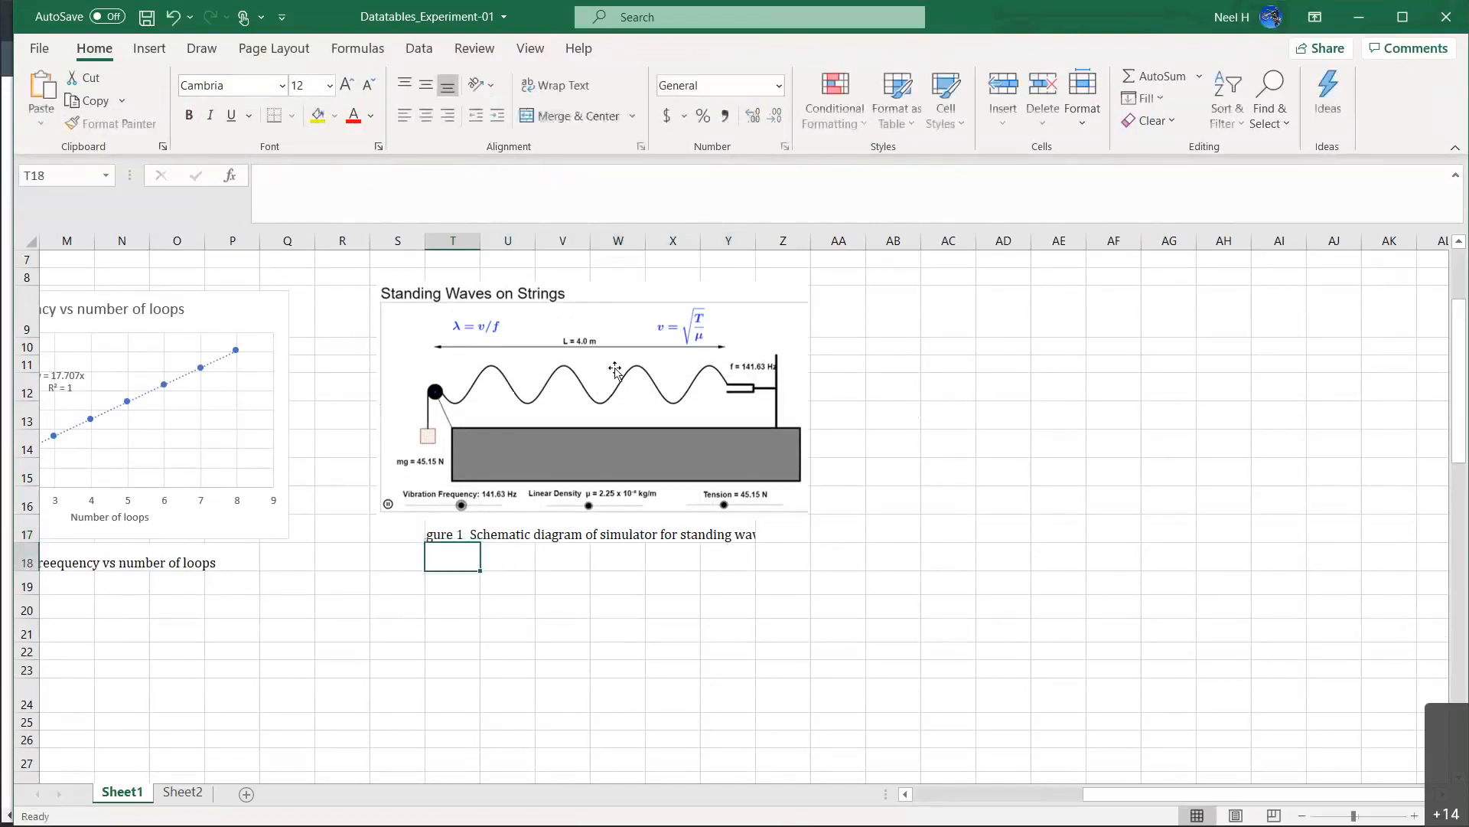
Unmerge the simulation picture's caption cells within S17:Z17.
drag(410, 534, 773, 534)
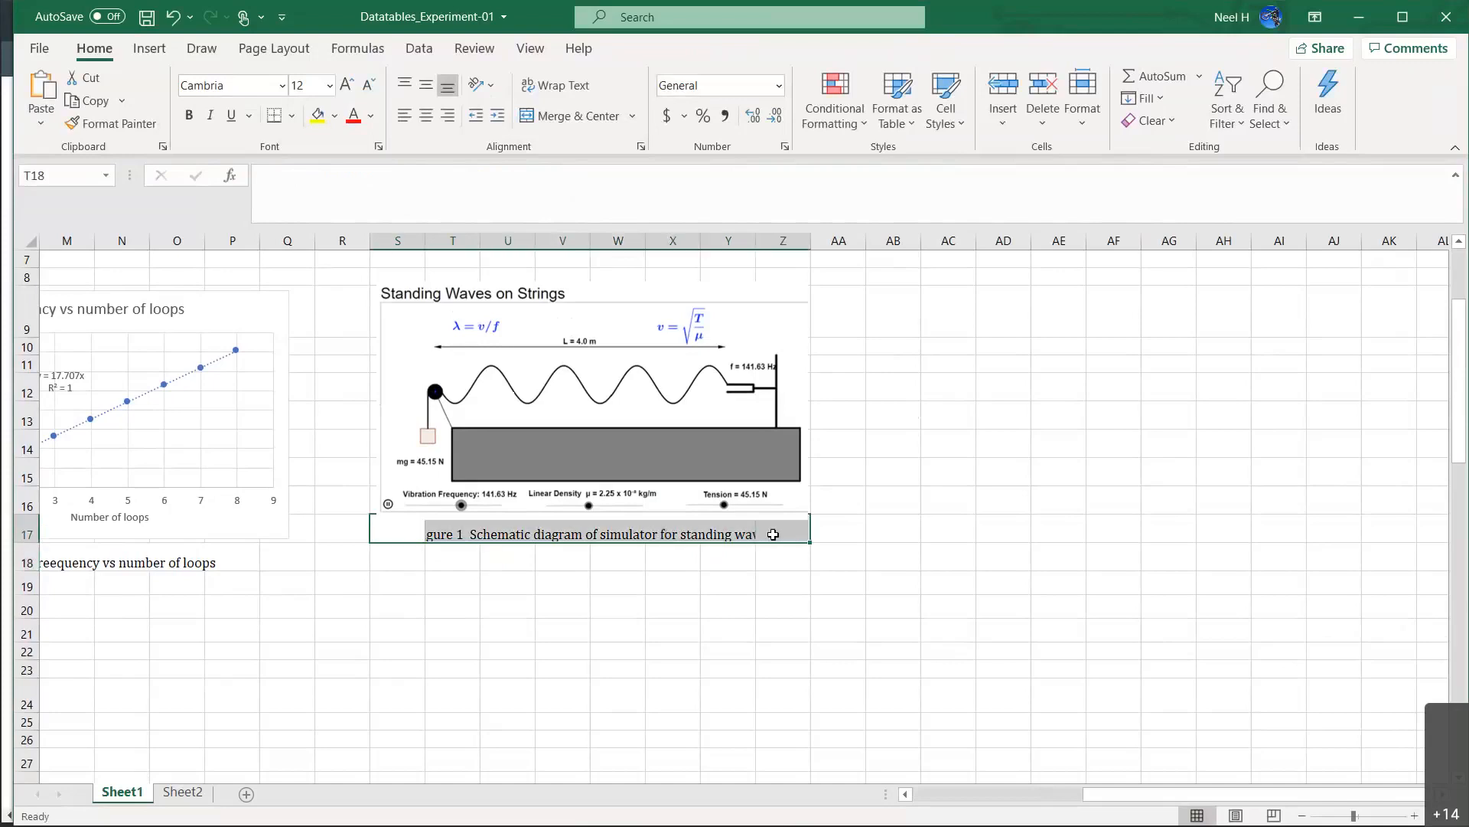
click(582, 117)
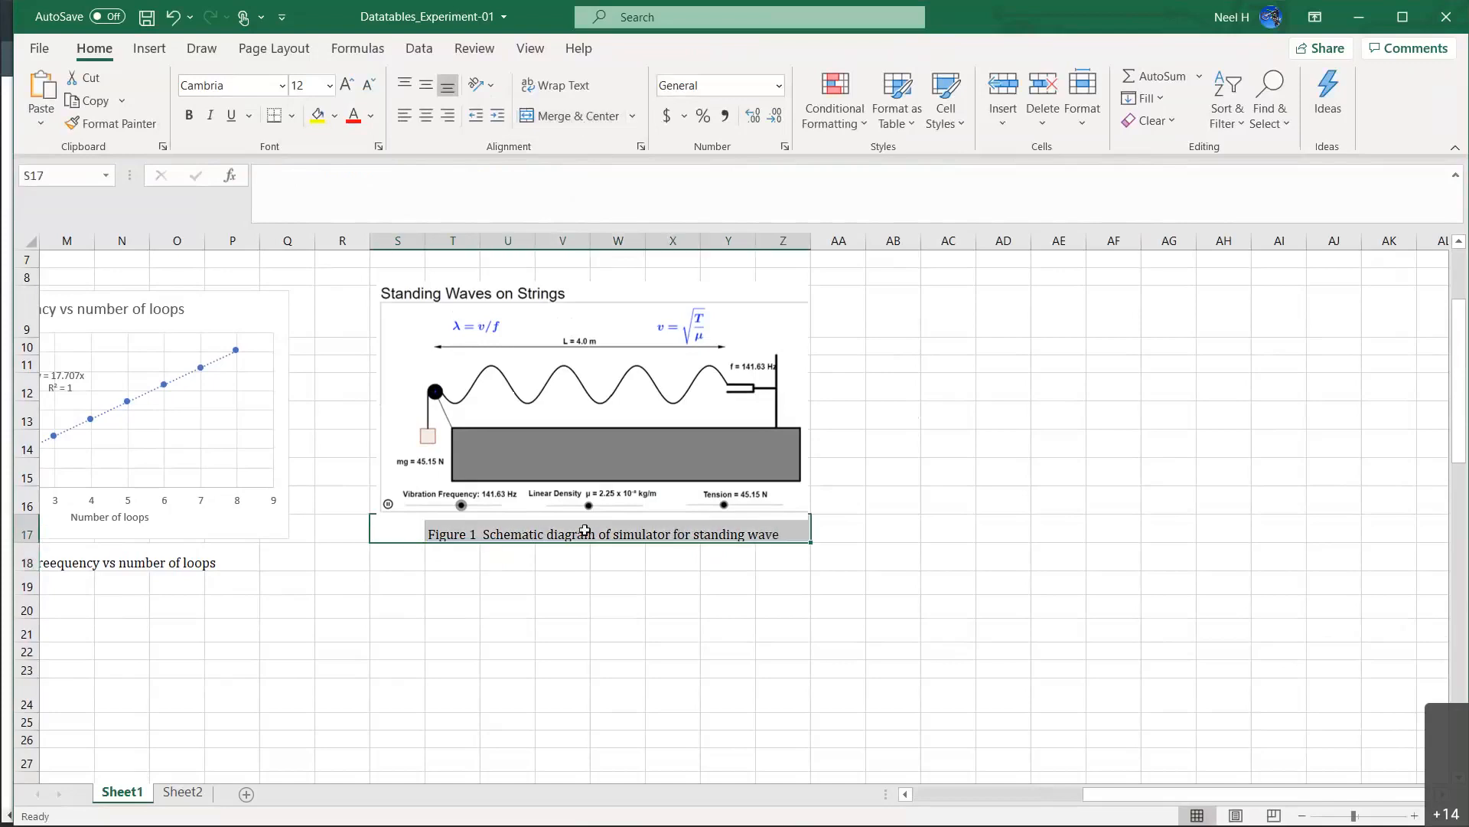
click(612, 581)
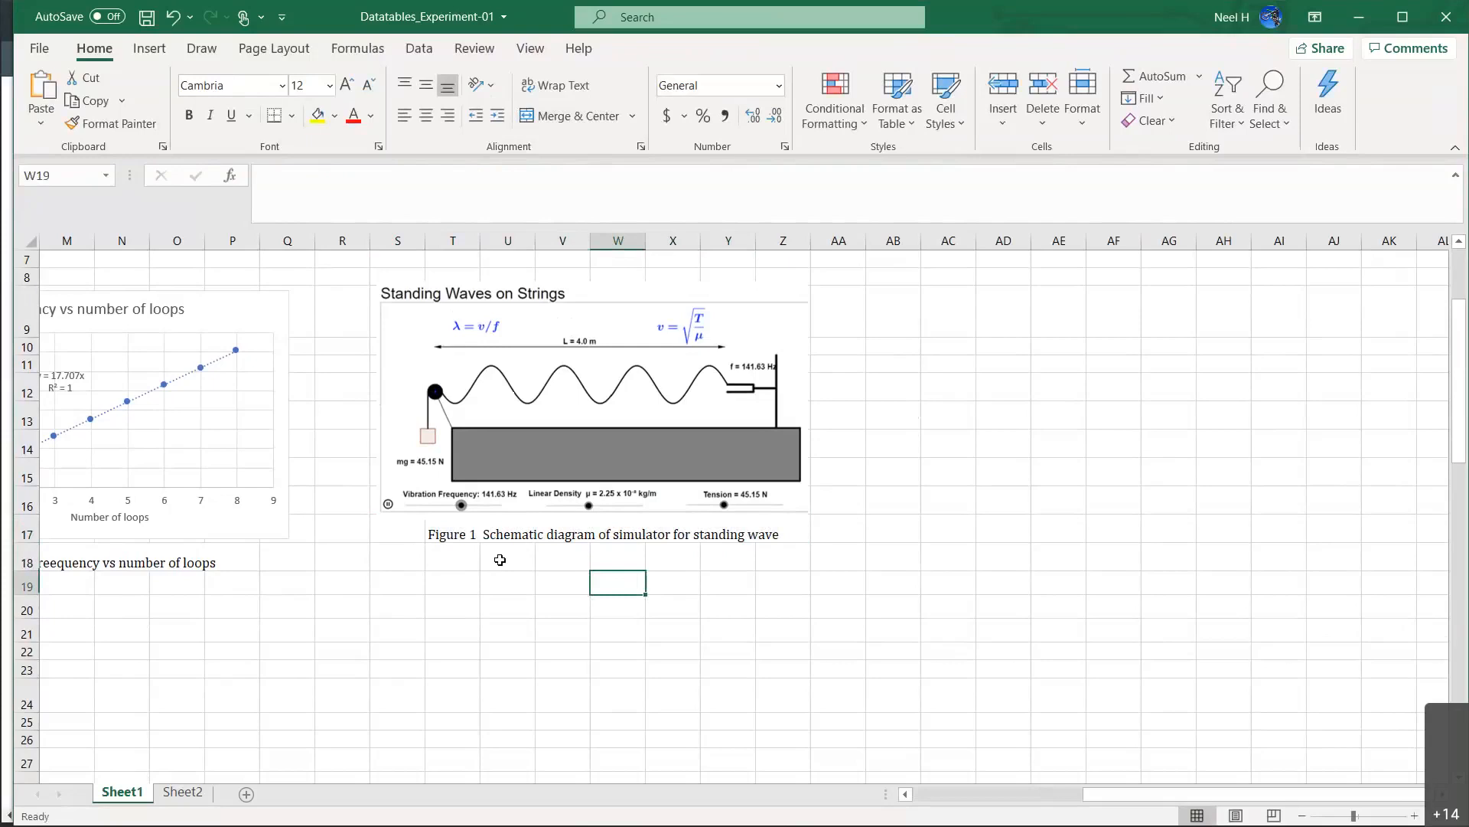
Renumber the frequency chart's caption in K18 as Figure 2.
scroll(459, 536, left, 5)
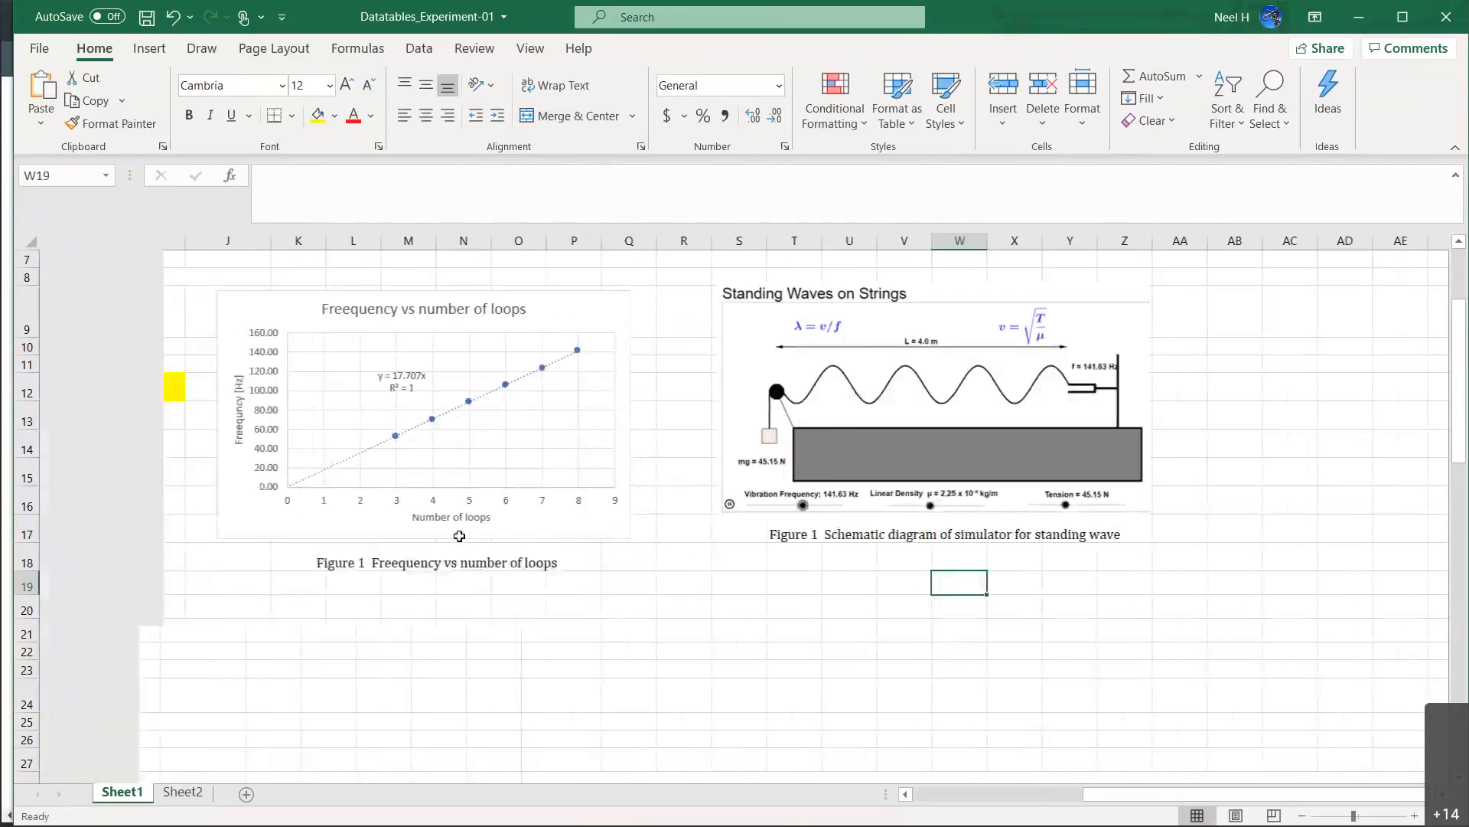
click(459, 559)
click(310, 178)
click(310, 177)
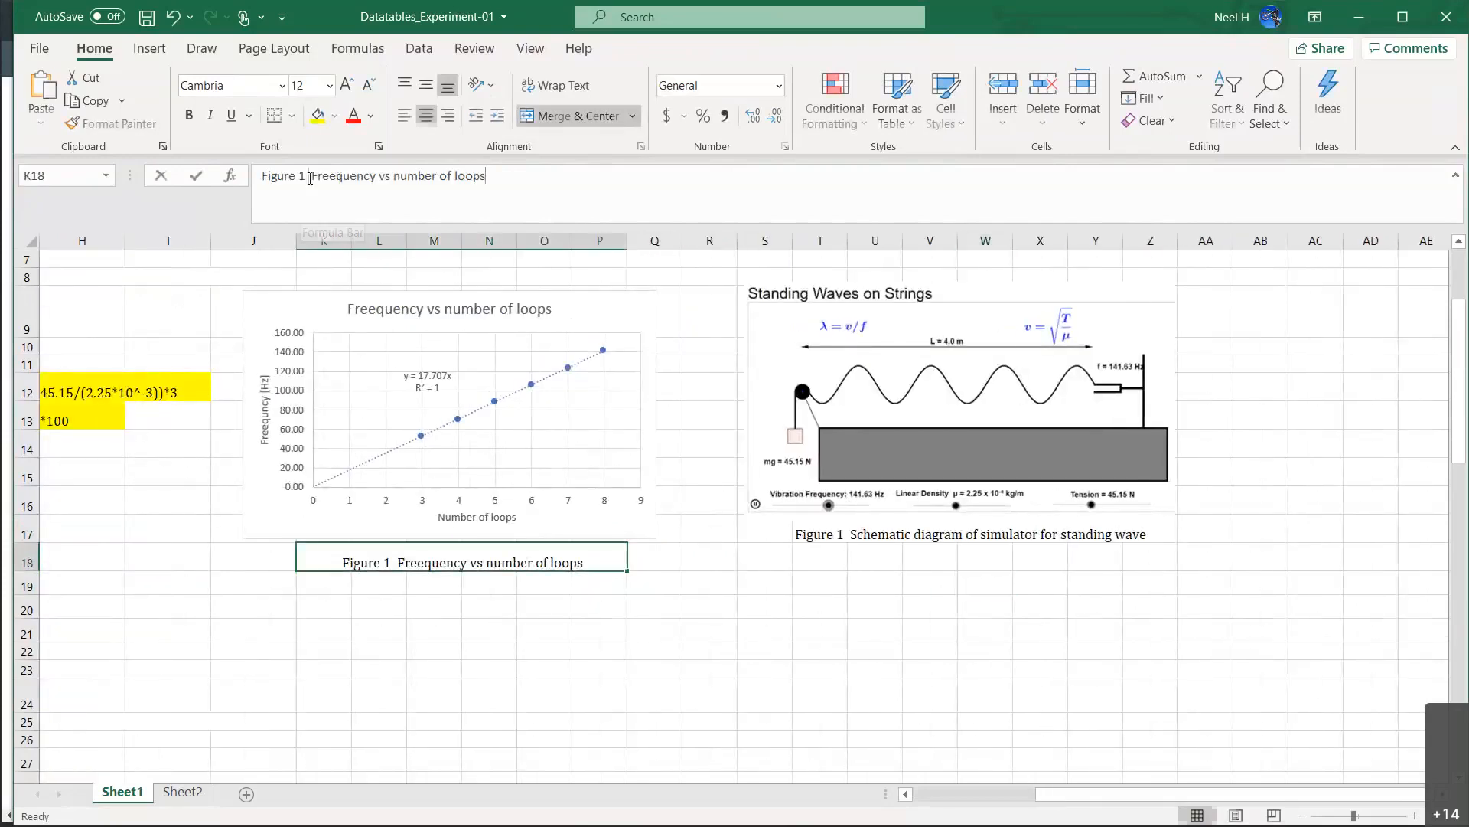
key(BackSpace)
text(2)
key(Return)
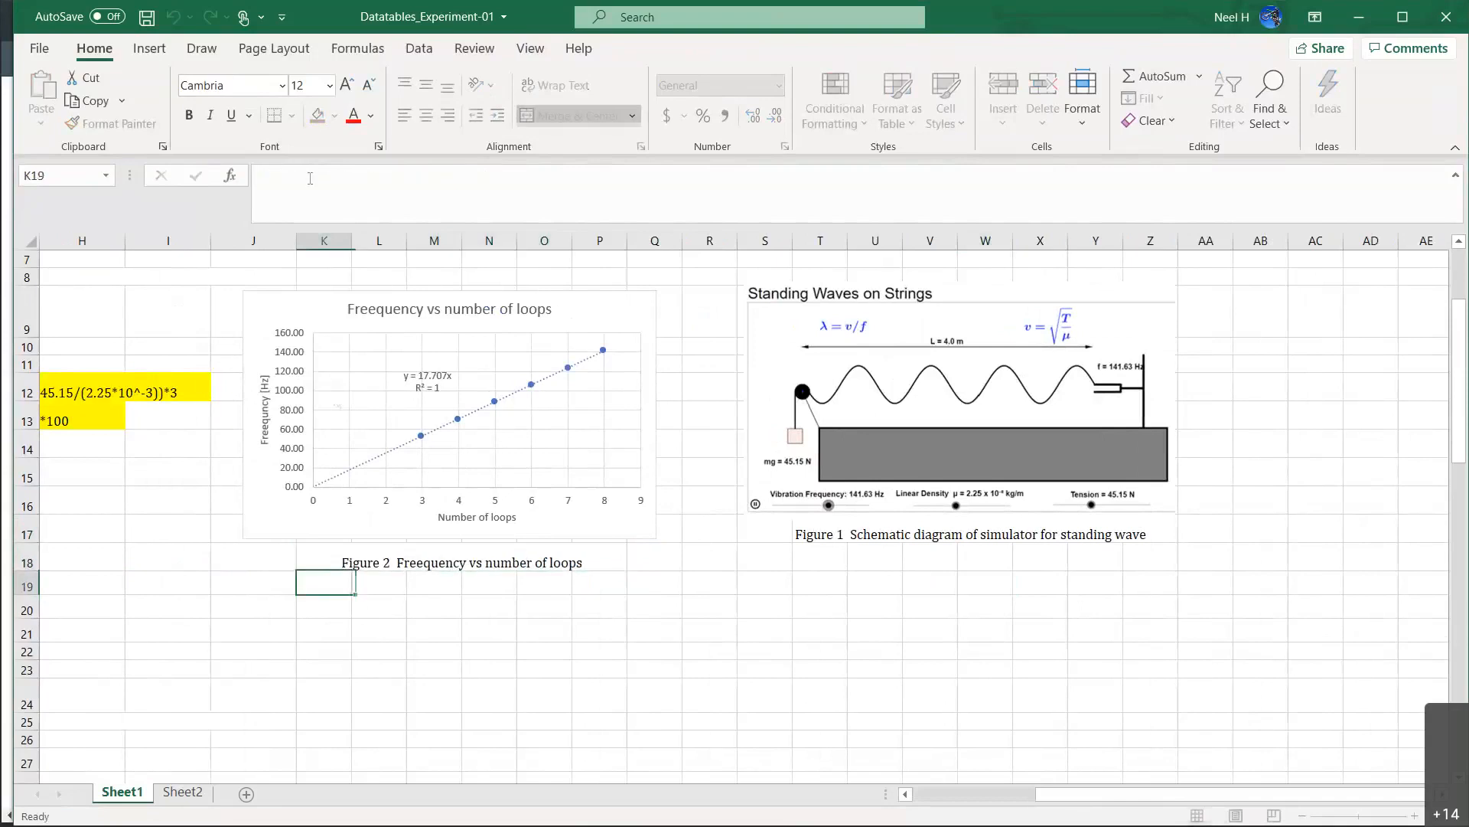
click(372, 560)
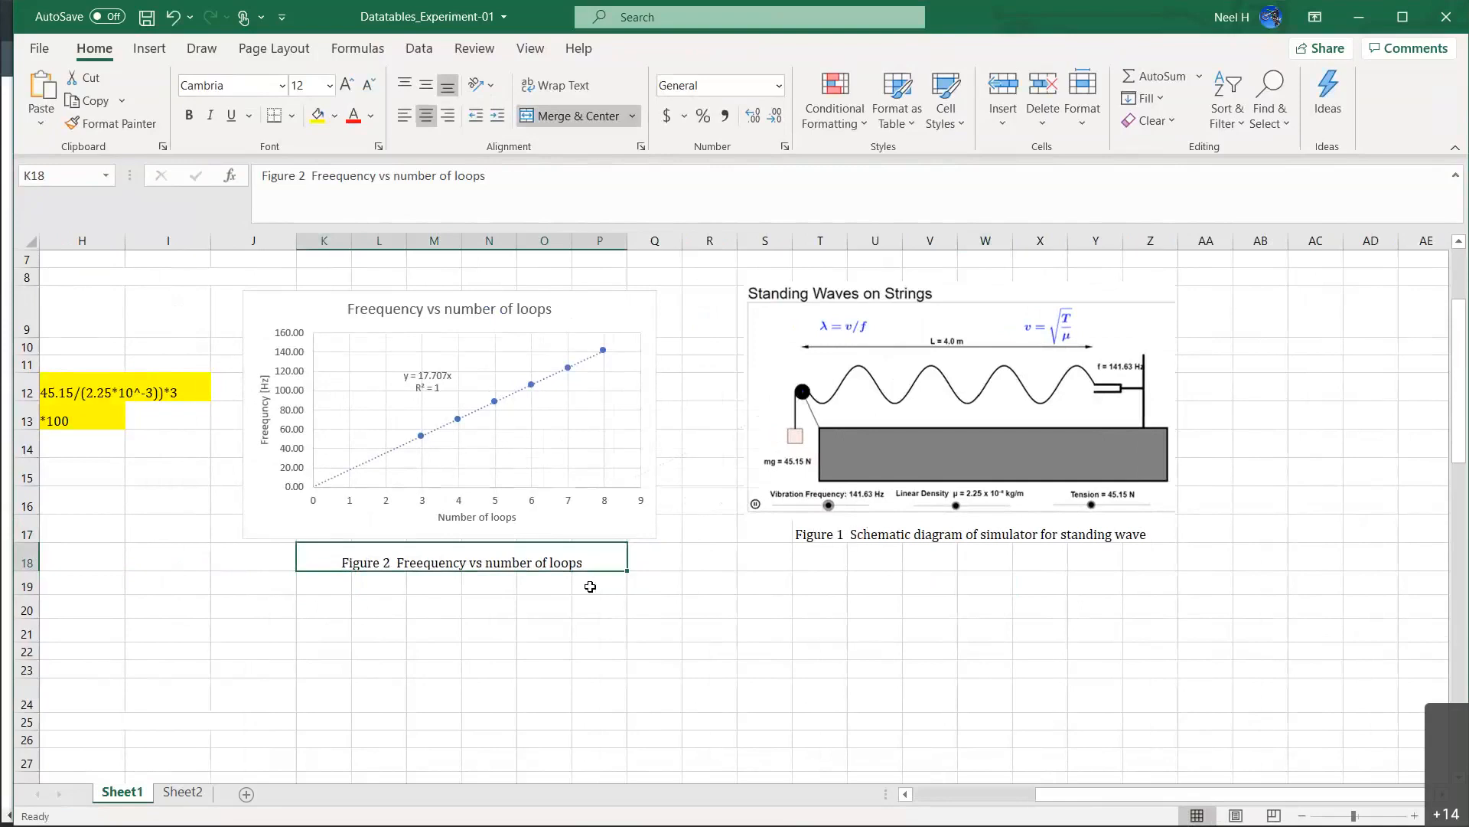
scroll(590, 587, left, 2)
scroll(590, 586, left, 2)
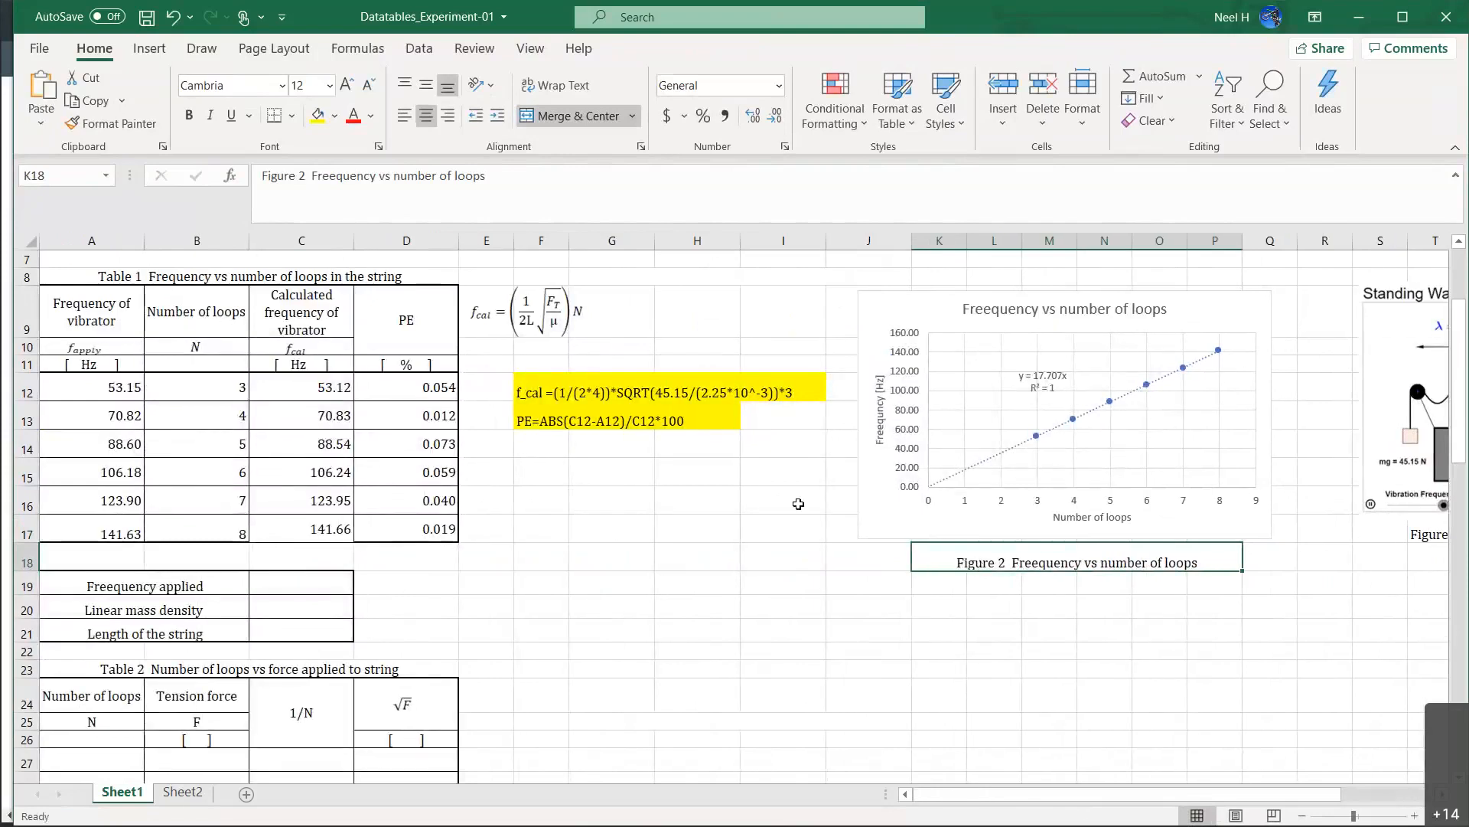
Review Table 1, the frequency vs number of loops chart with its trendline equation, the empty Table 2 and the simulator diagram.
scroll(688, 512, down, 2)
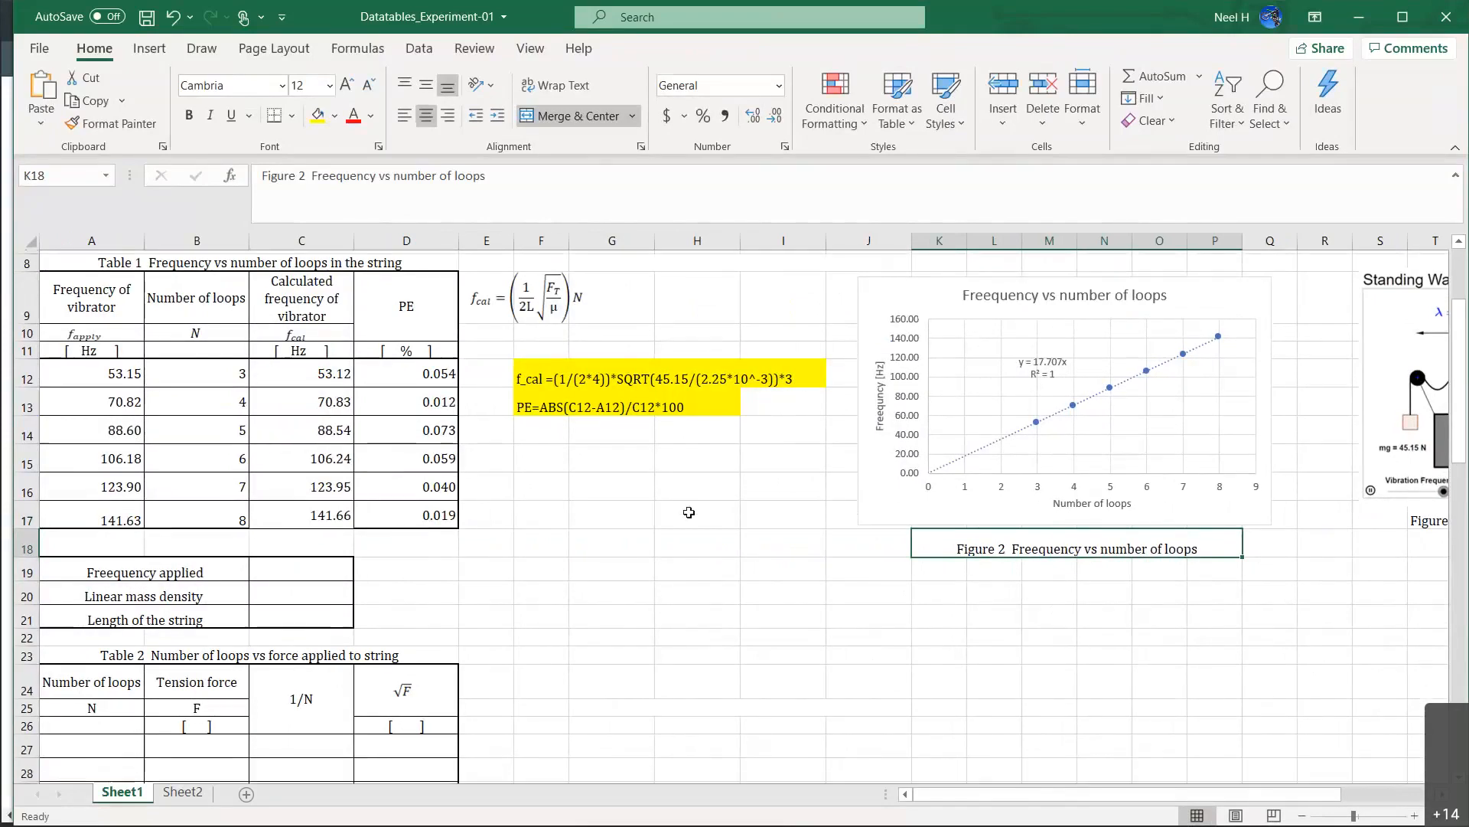
scroll(688, 512, right, 1)
scroll(689, 512, right, 3)
scroll(689, 512, up, 1)
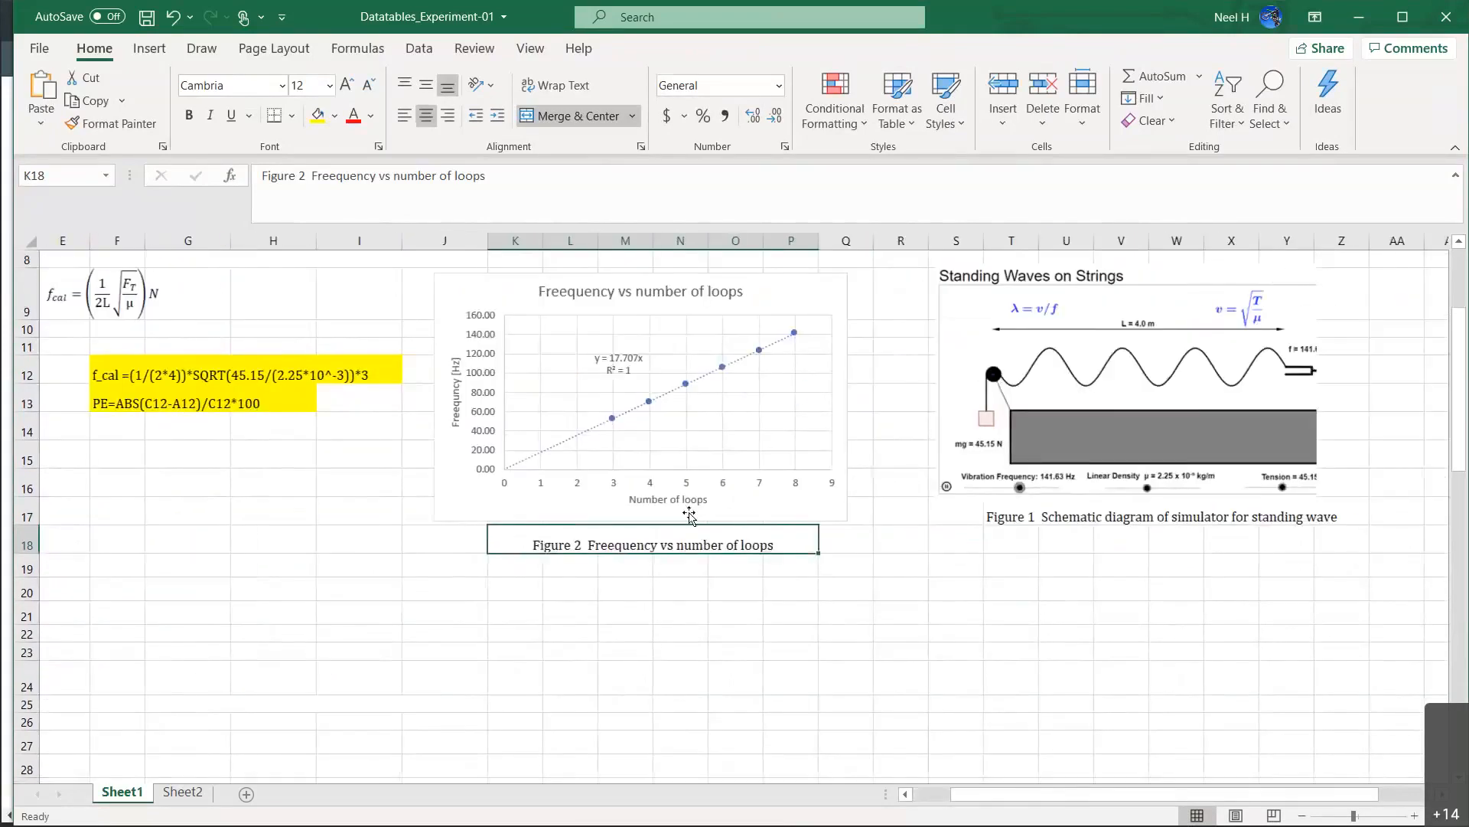
scroll(689, 513, left, 4)
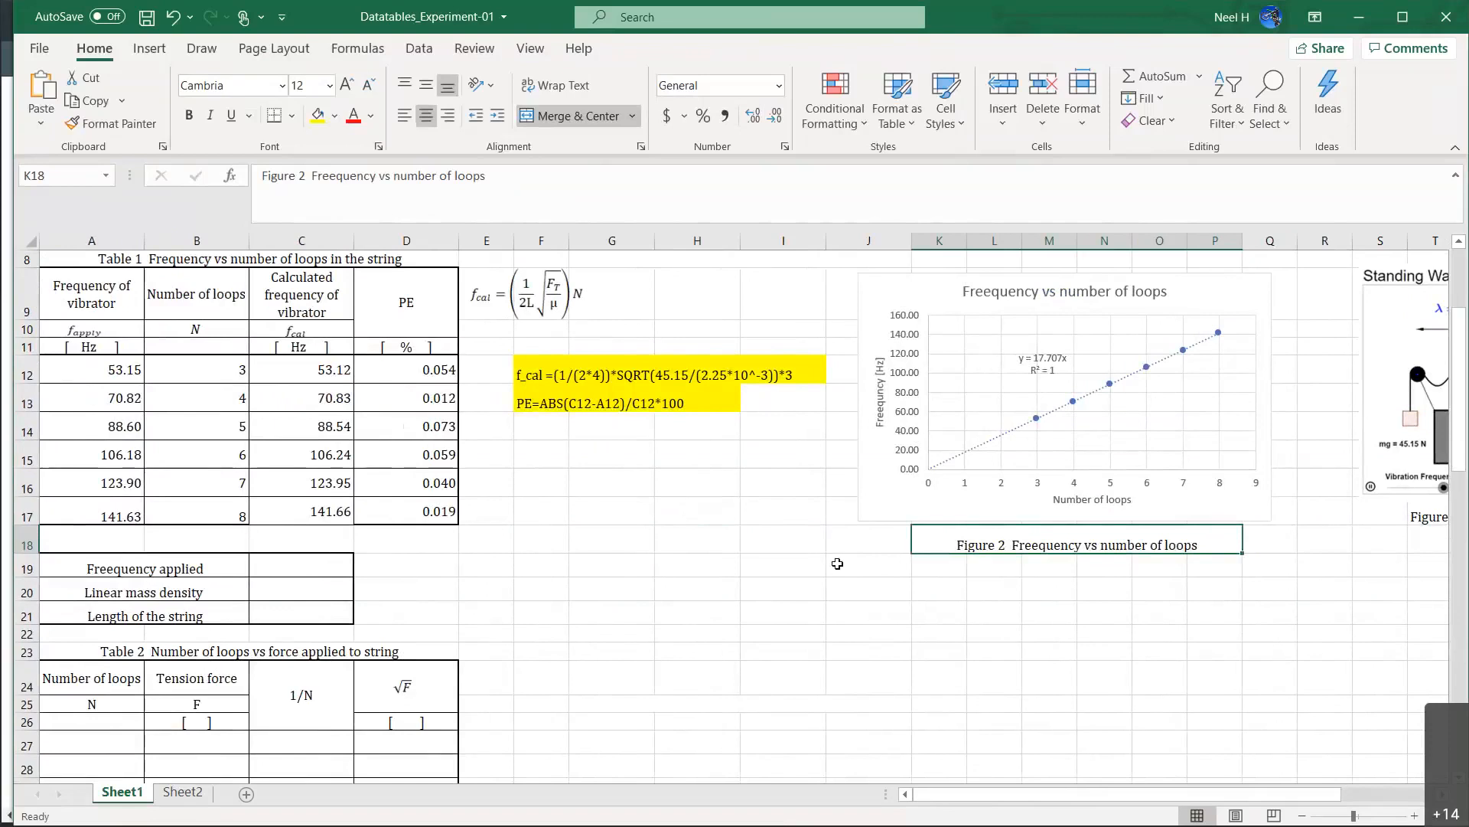
scroll(837, 563, down, 1)
scroll(837, 563, down, 3)
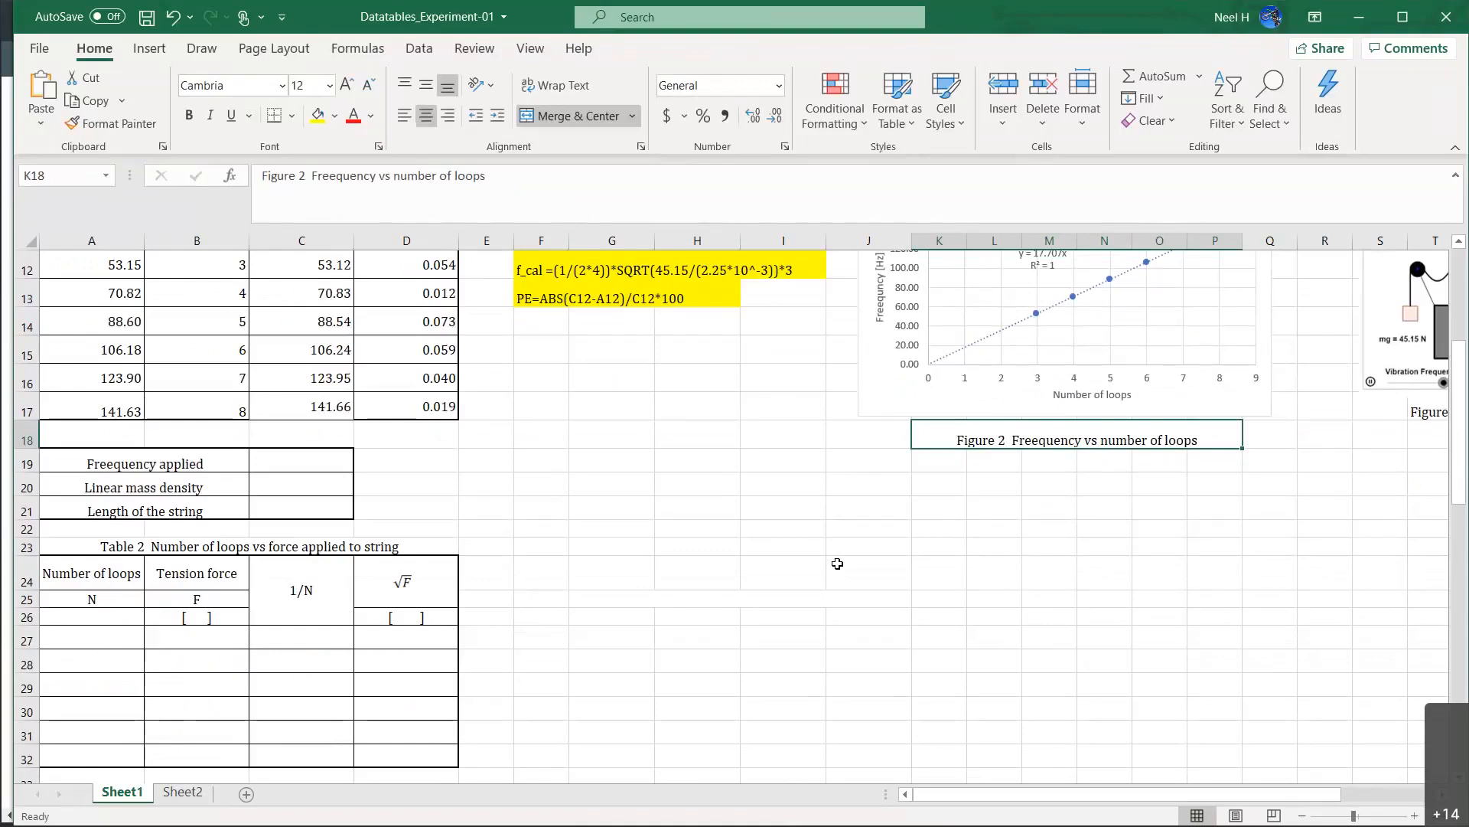
scroll(838, 563, up, 3)
scroll(839, 564, right, 2)
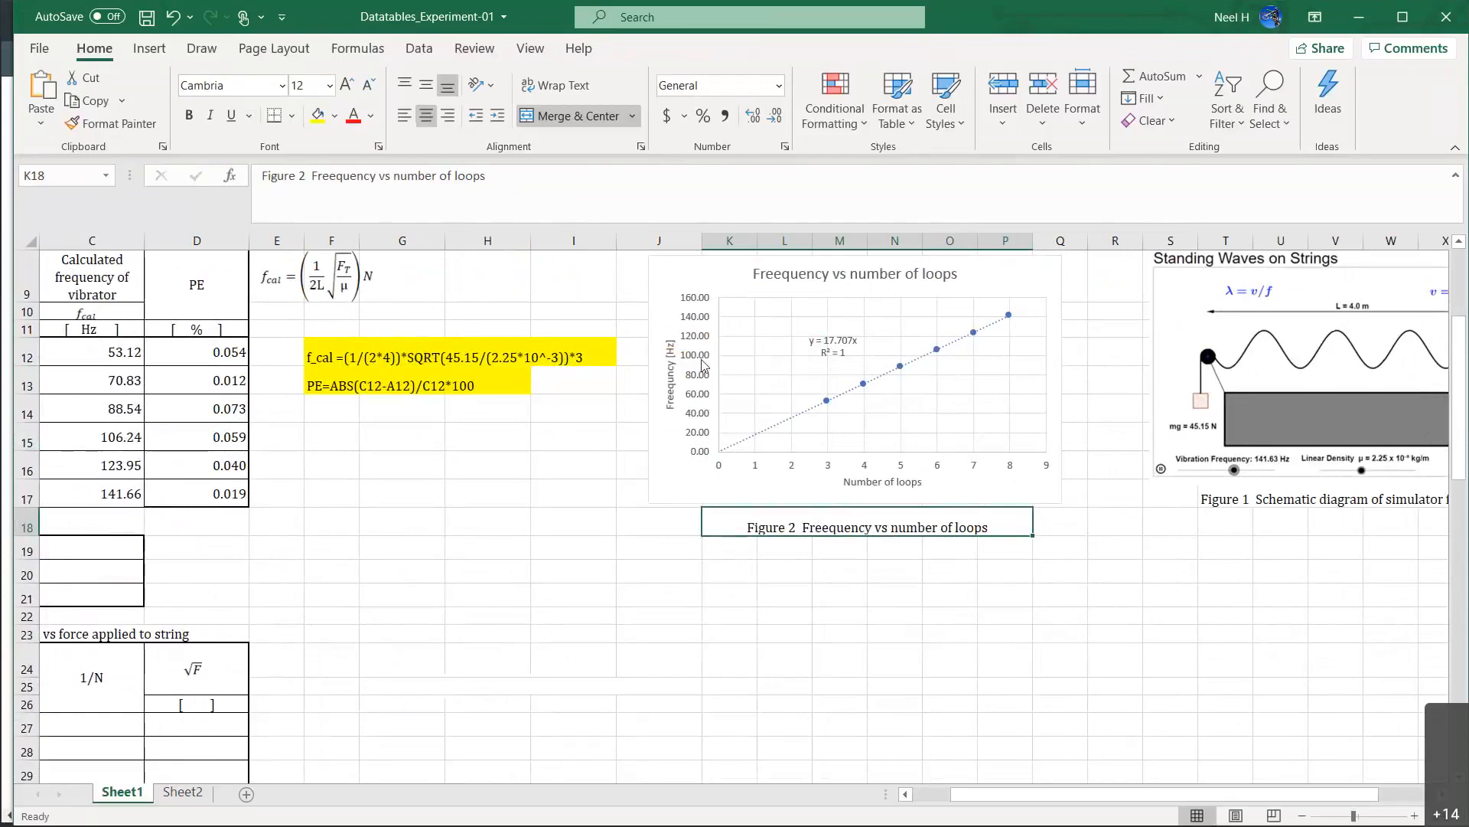
scroll(702, 364, up, 3)
scroll(703, 364, right, 2)
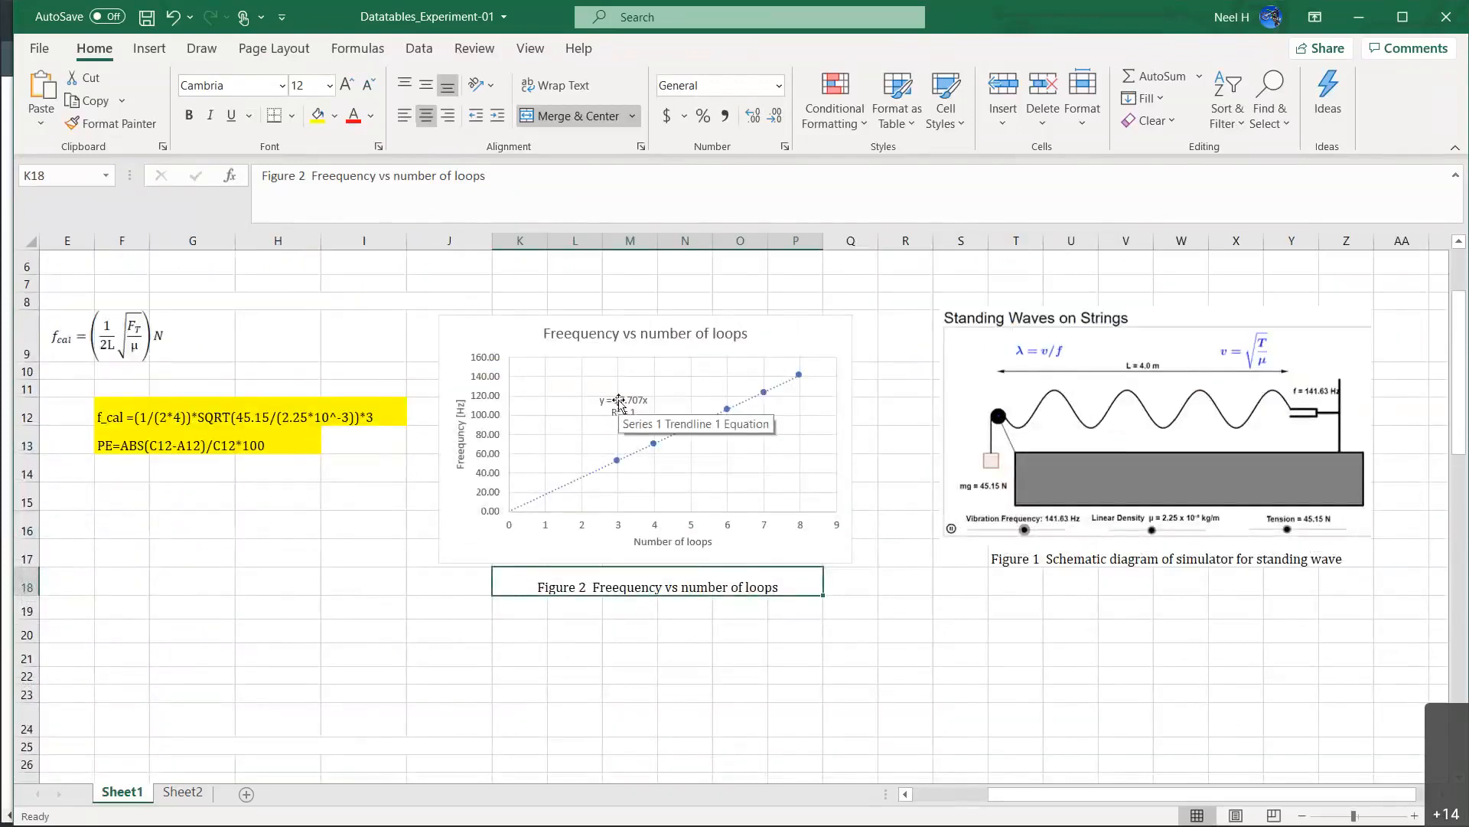
scroll(619, 401, down, 1)
scroll(620, 401, left, 1)
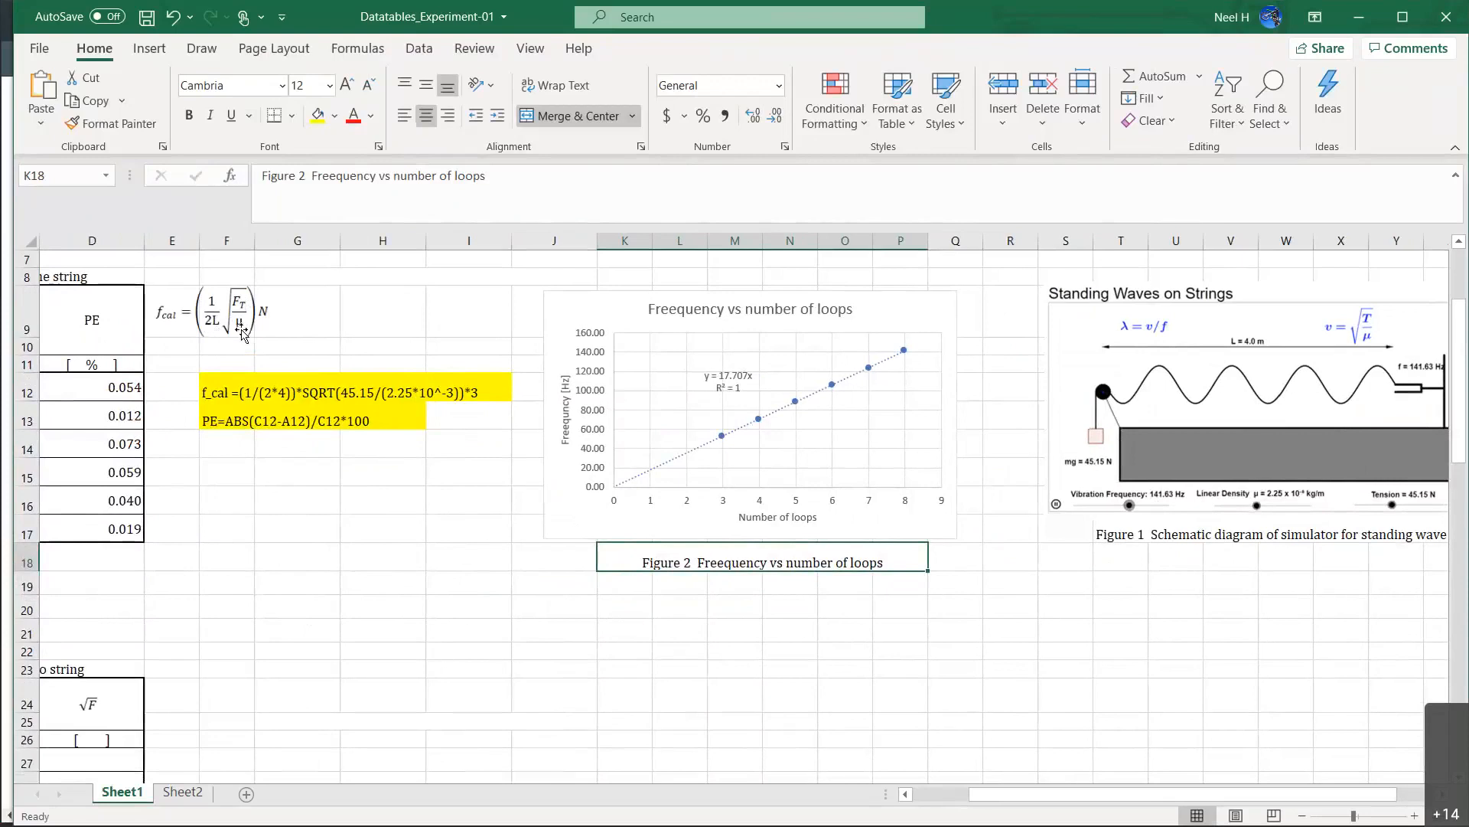
Switch to the lab manual PDF in the browser and read the equations relating linear mass density to the graph's slope.
click(9, 170)
click(374, 34)
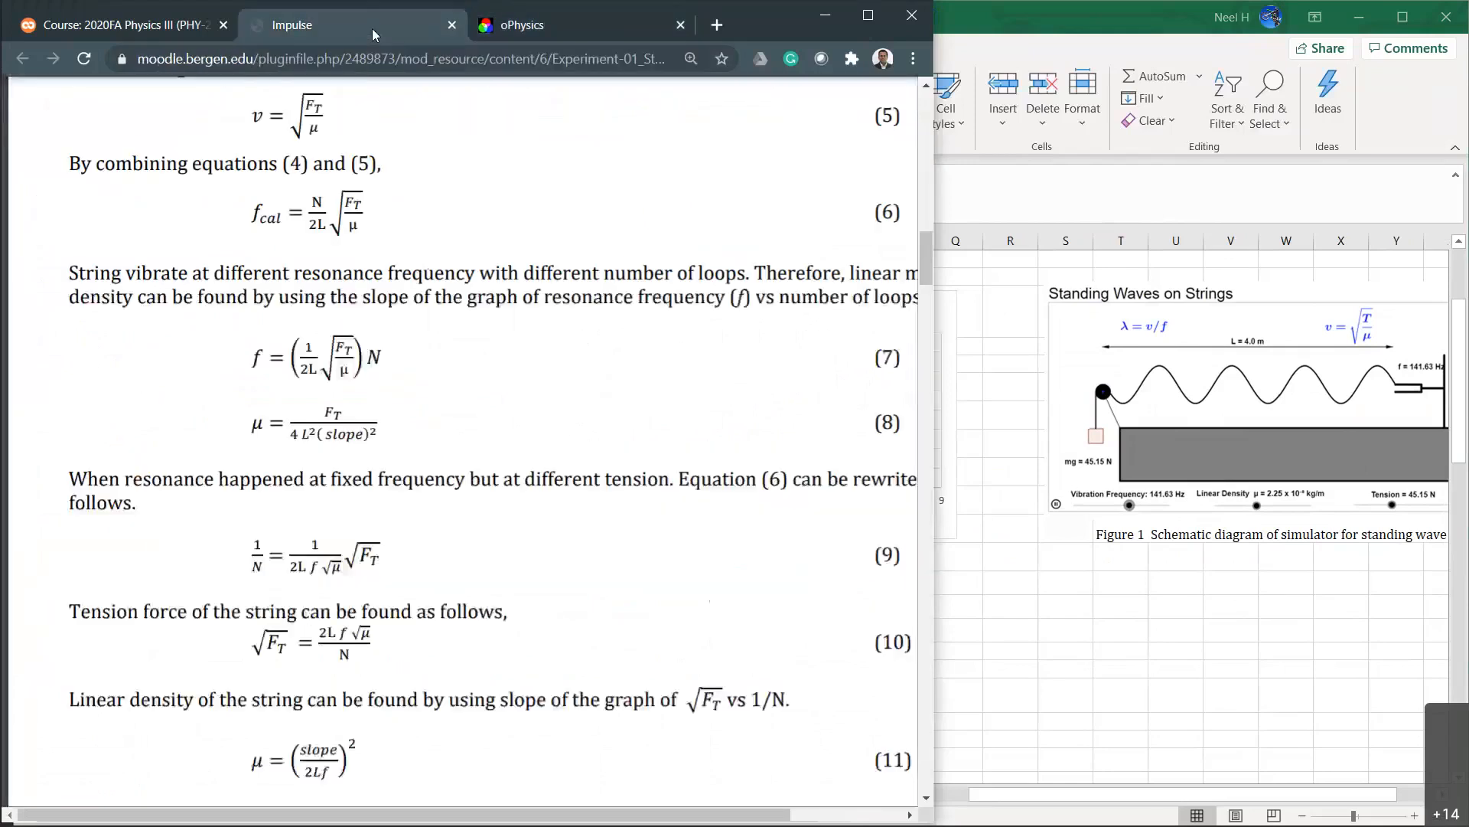
scroll(381, 417, down, 2)
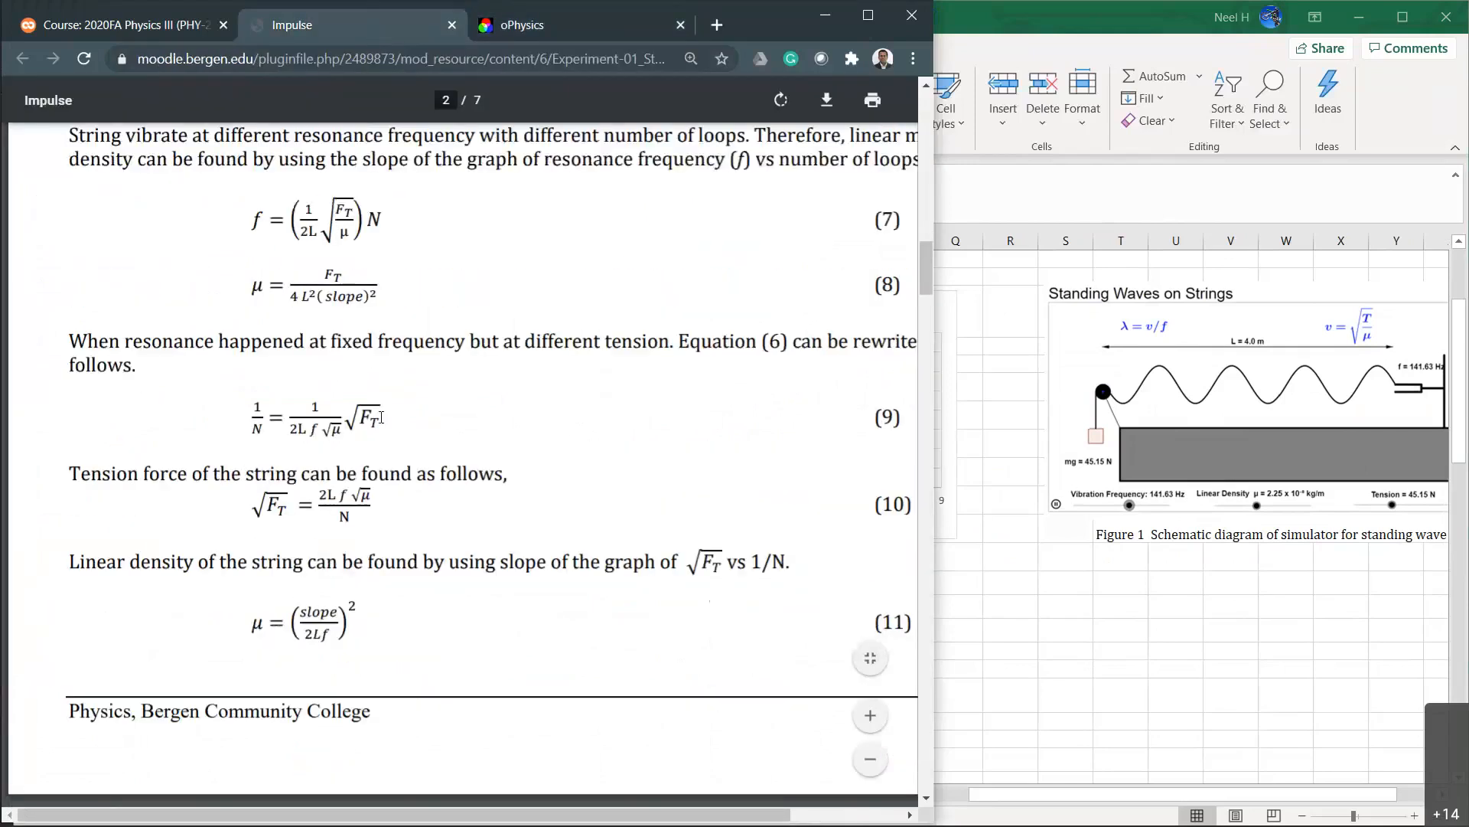
scroll(381, 417, up, 2)
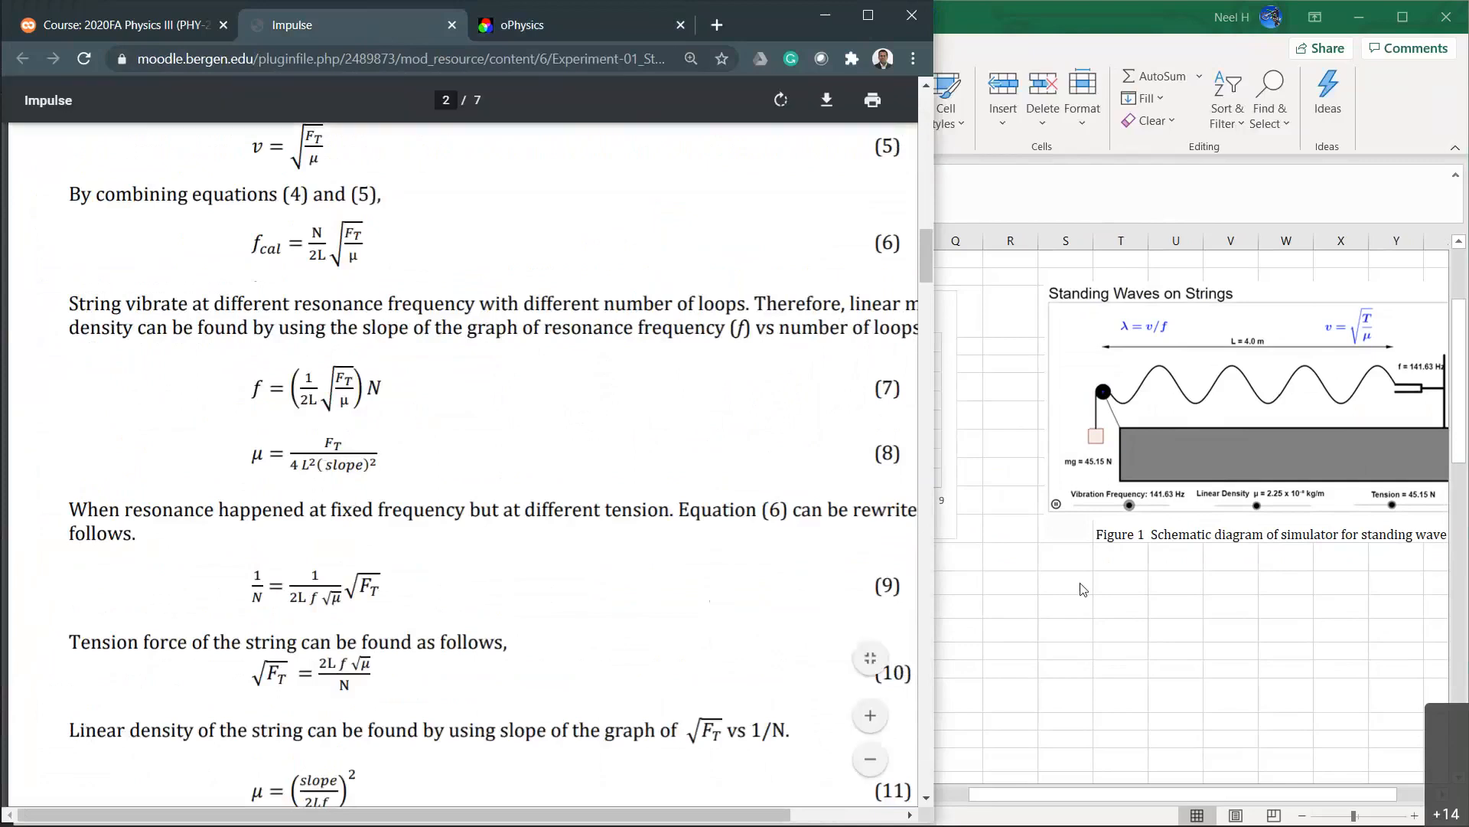
Back in the Excel workbook, enter "slope = 17.707" in L20 and "mass density =" in L21, under the Figure 2 caption.
key(alt+Tab)
click(665, 610)
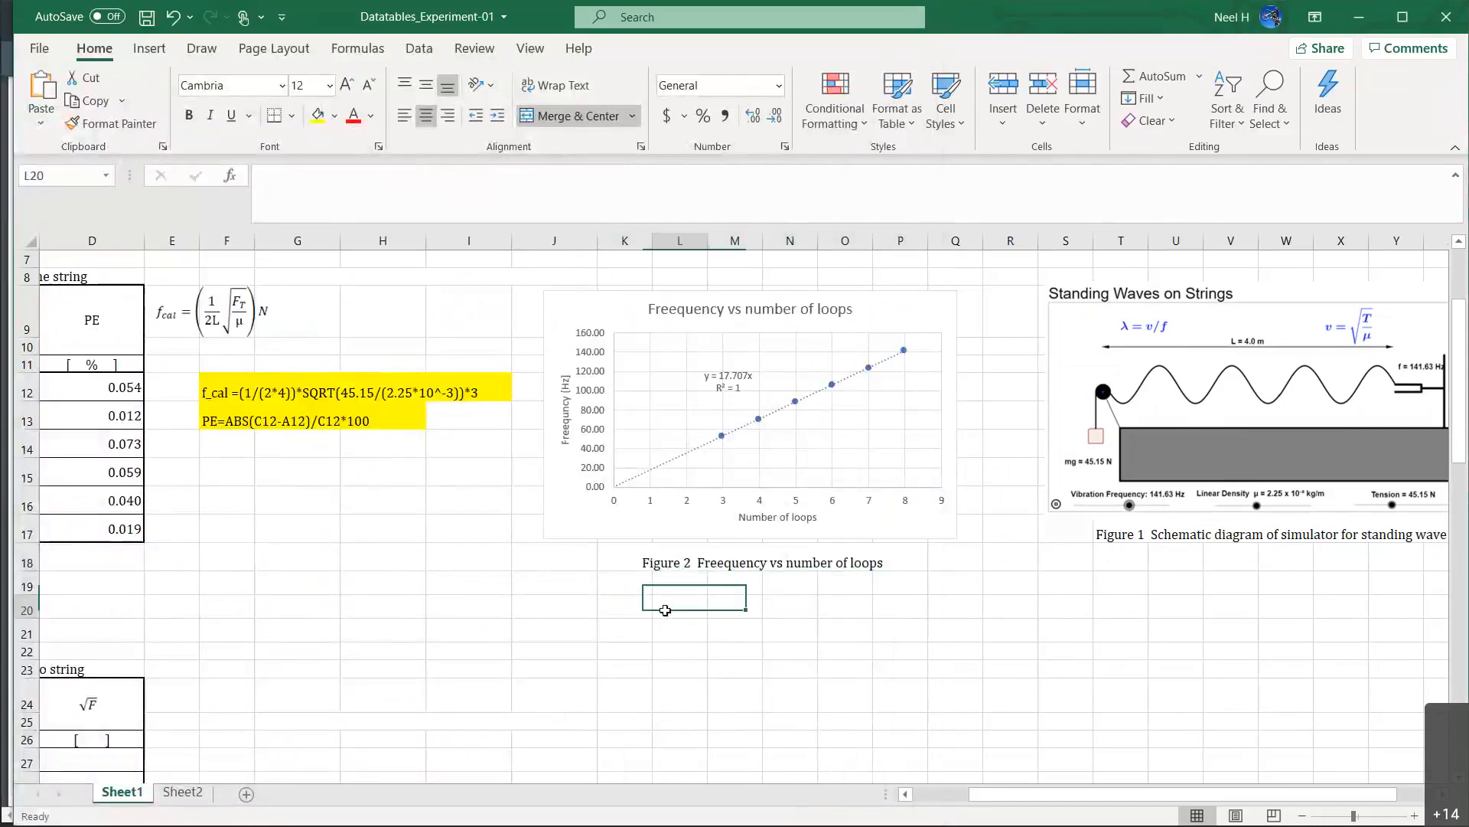
text(slope)
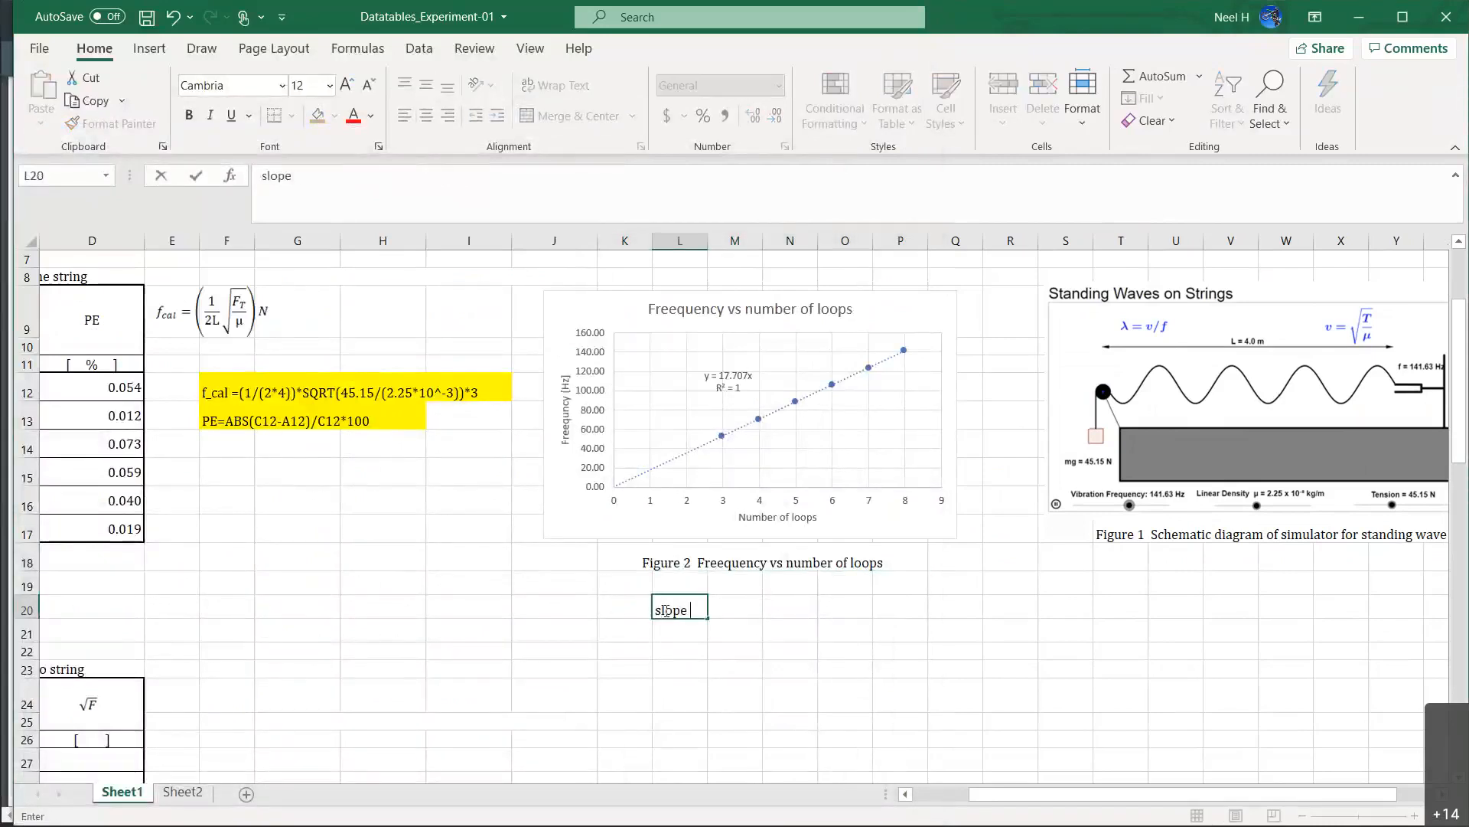
text( = 17.707)
key(Return)
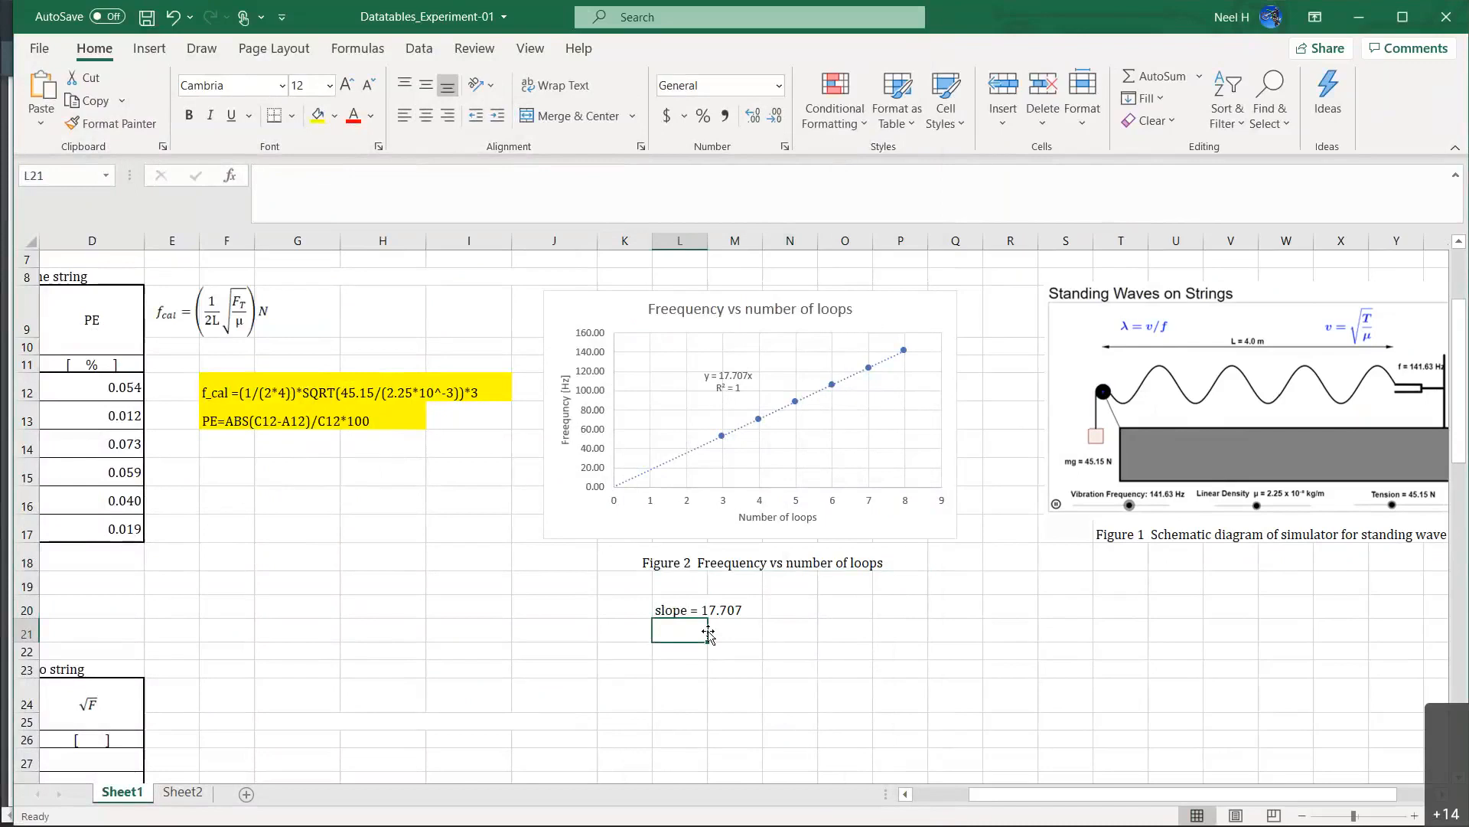
text(mass density )
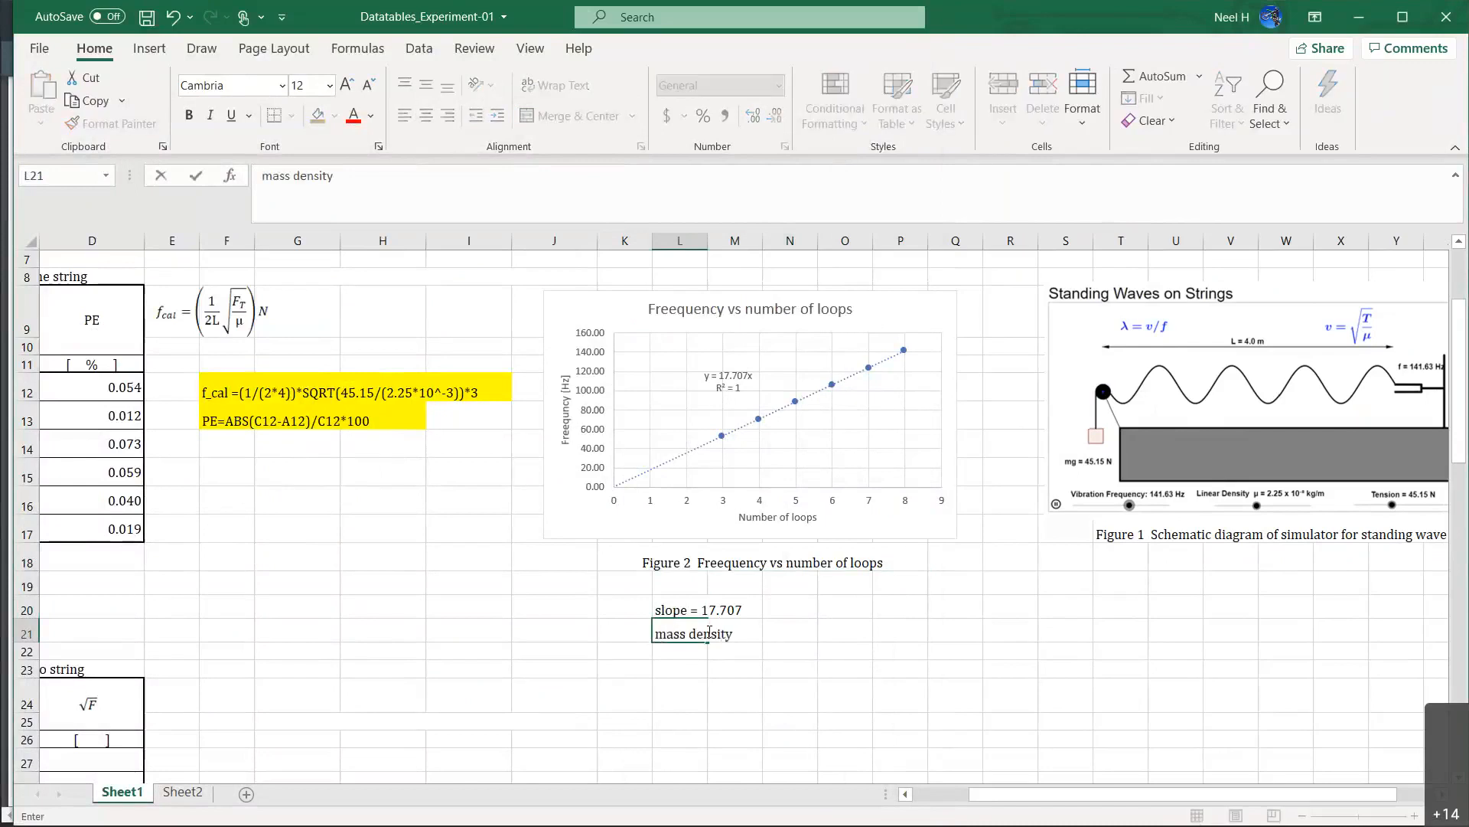
text(=)
key(Tab)
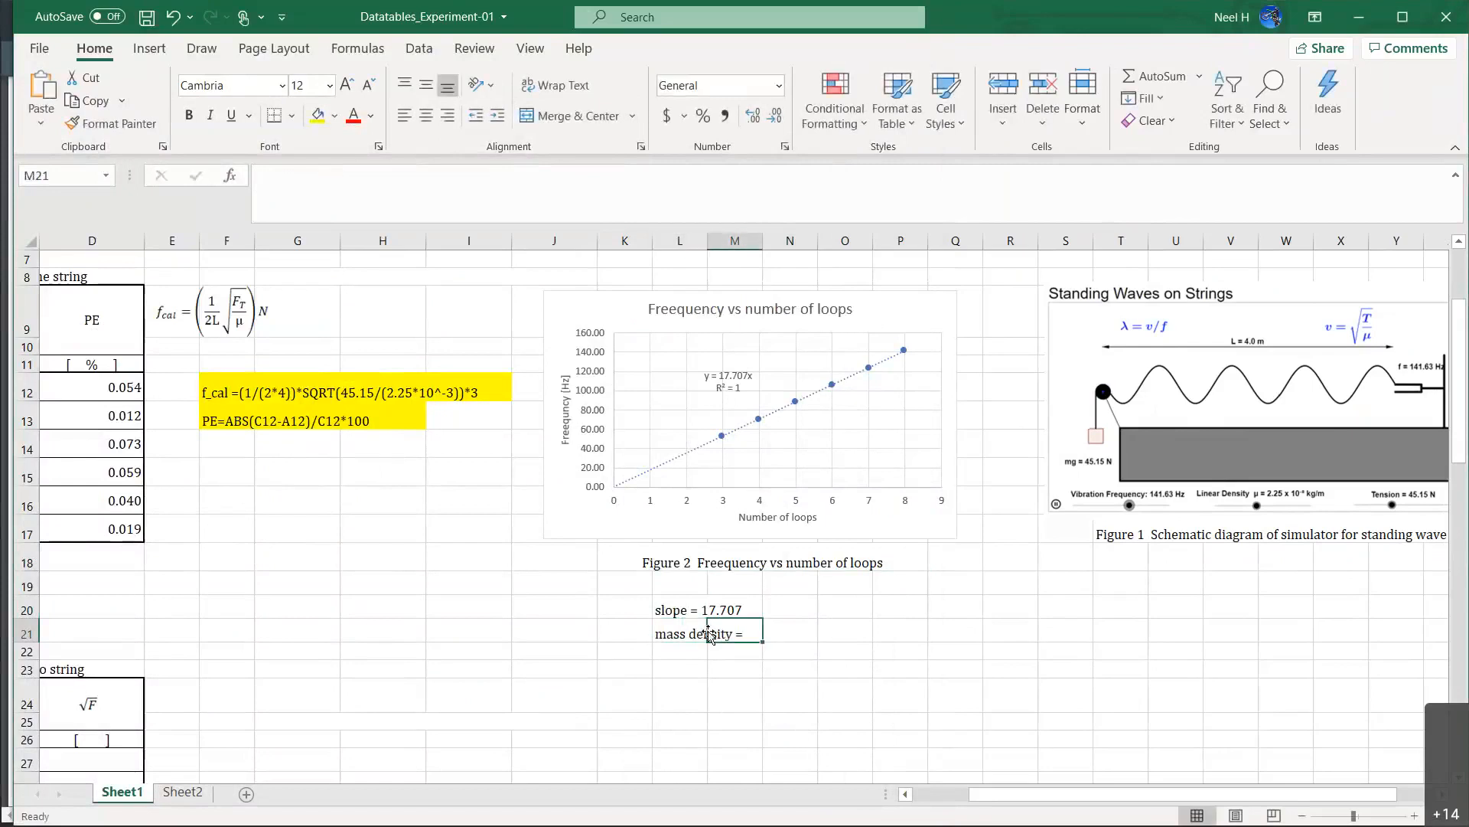
Reduce the text in L20 to the label "slope =" and enter 17.707 as a separate value in M20.
click(681, 610)
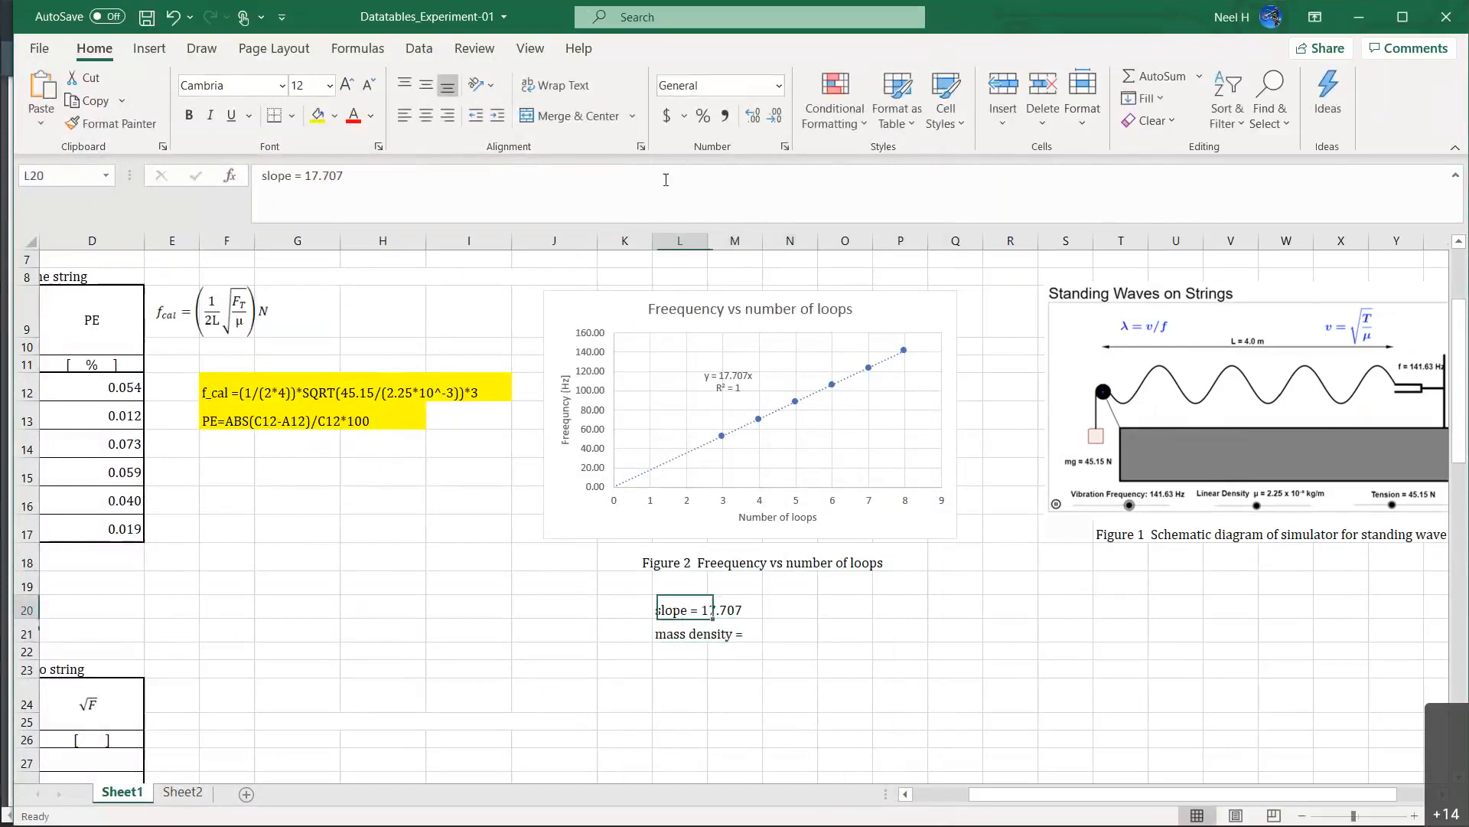
click(349, 175)
key(BackSpace)
key(BackSpace)
key(BackSpace)
key(BackSpace)
key(BackSpace)
key(BackSpace)
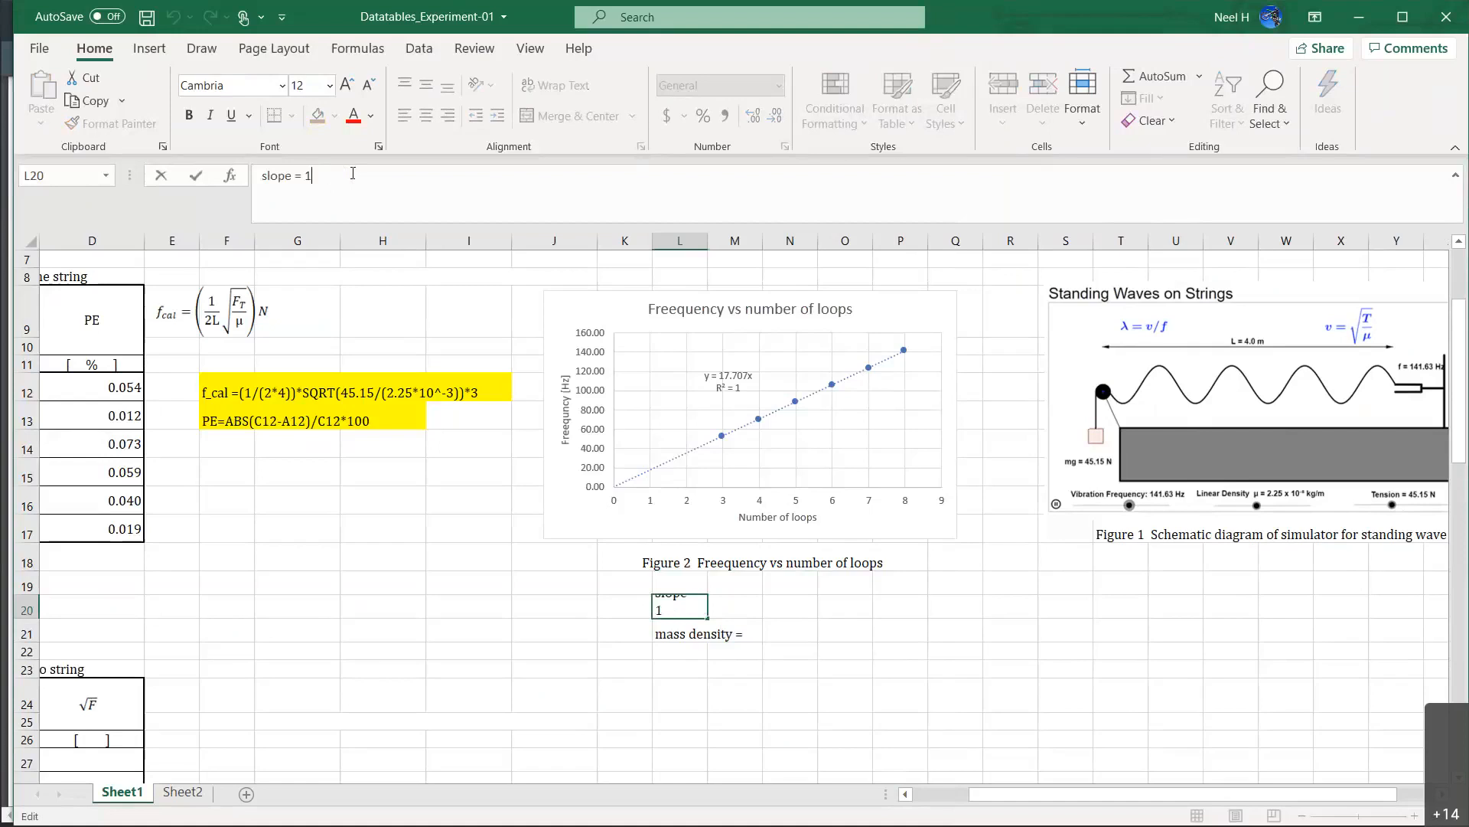
key(Return)
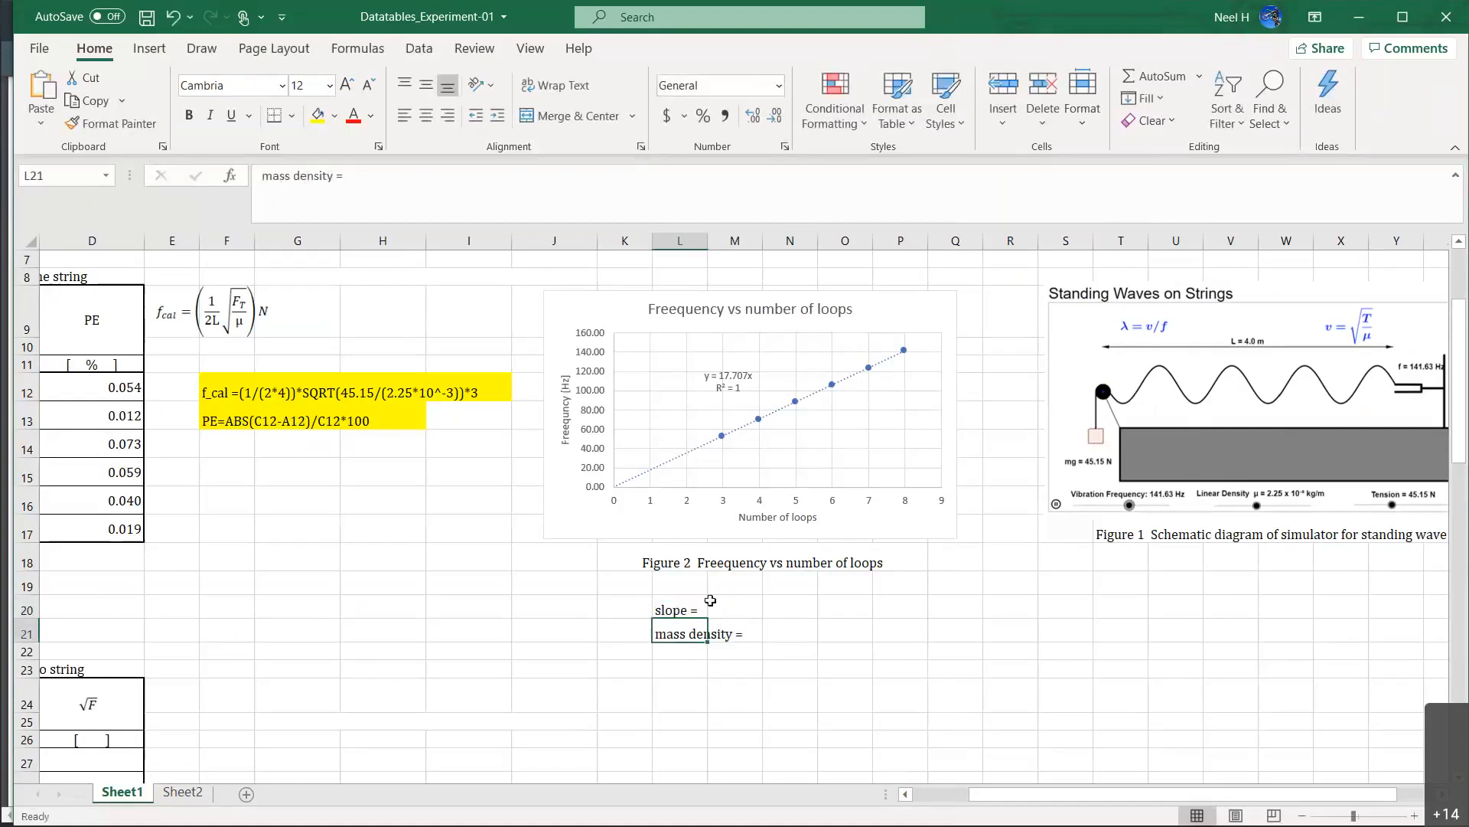
click(726, 612)
text(17.707)
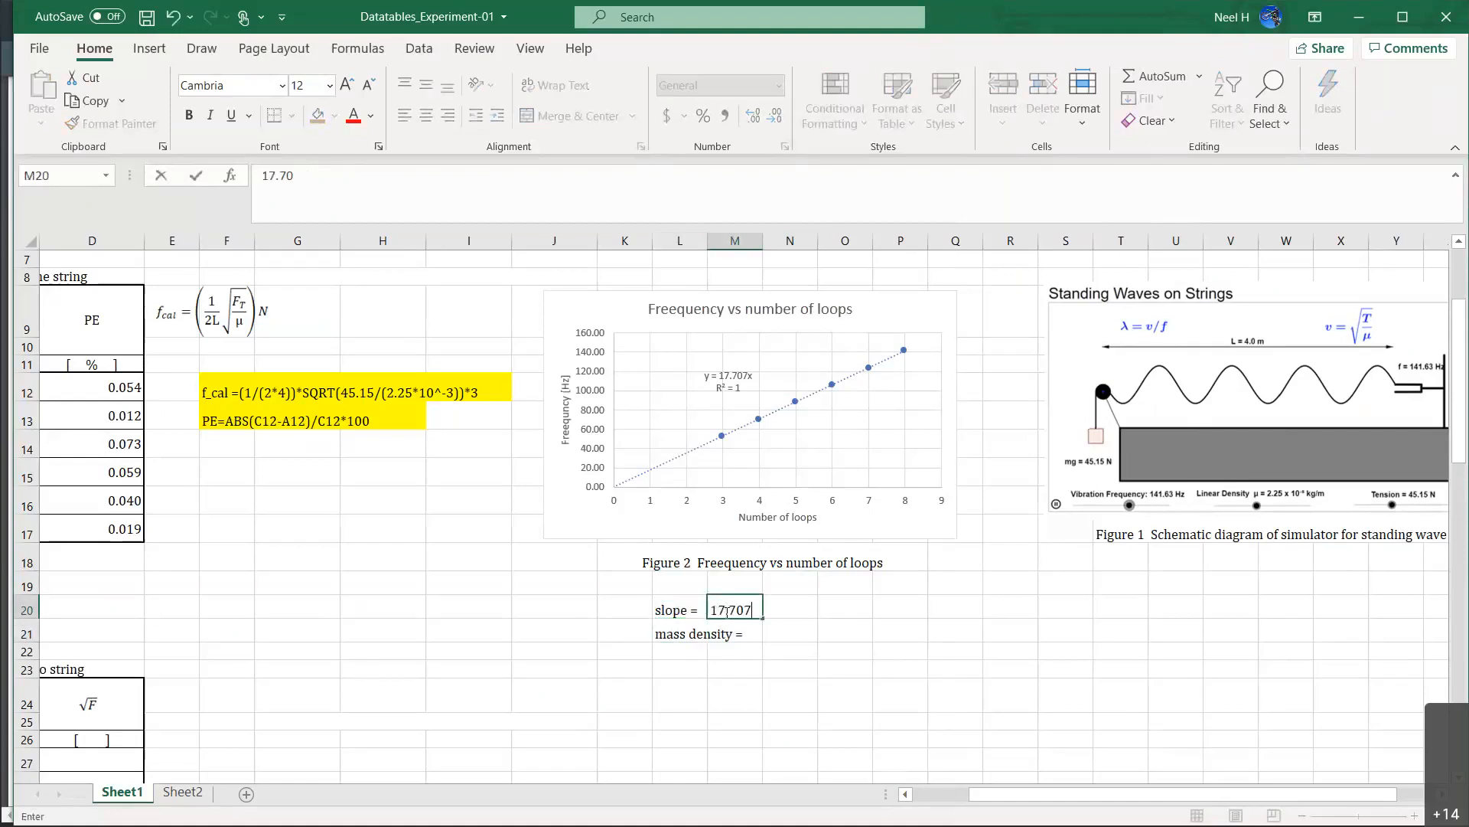
key(Return)
Calculate the mass density in N21 with the formula =45.15/(2*4*M20^2).
key(Right)
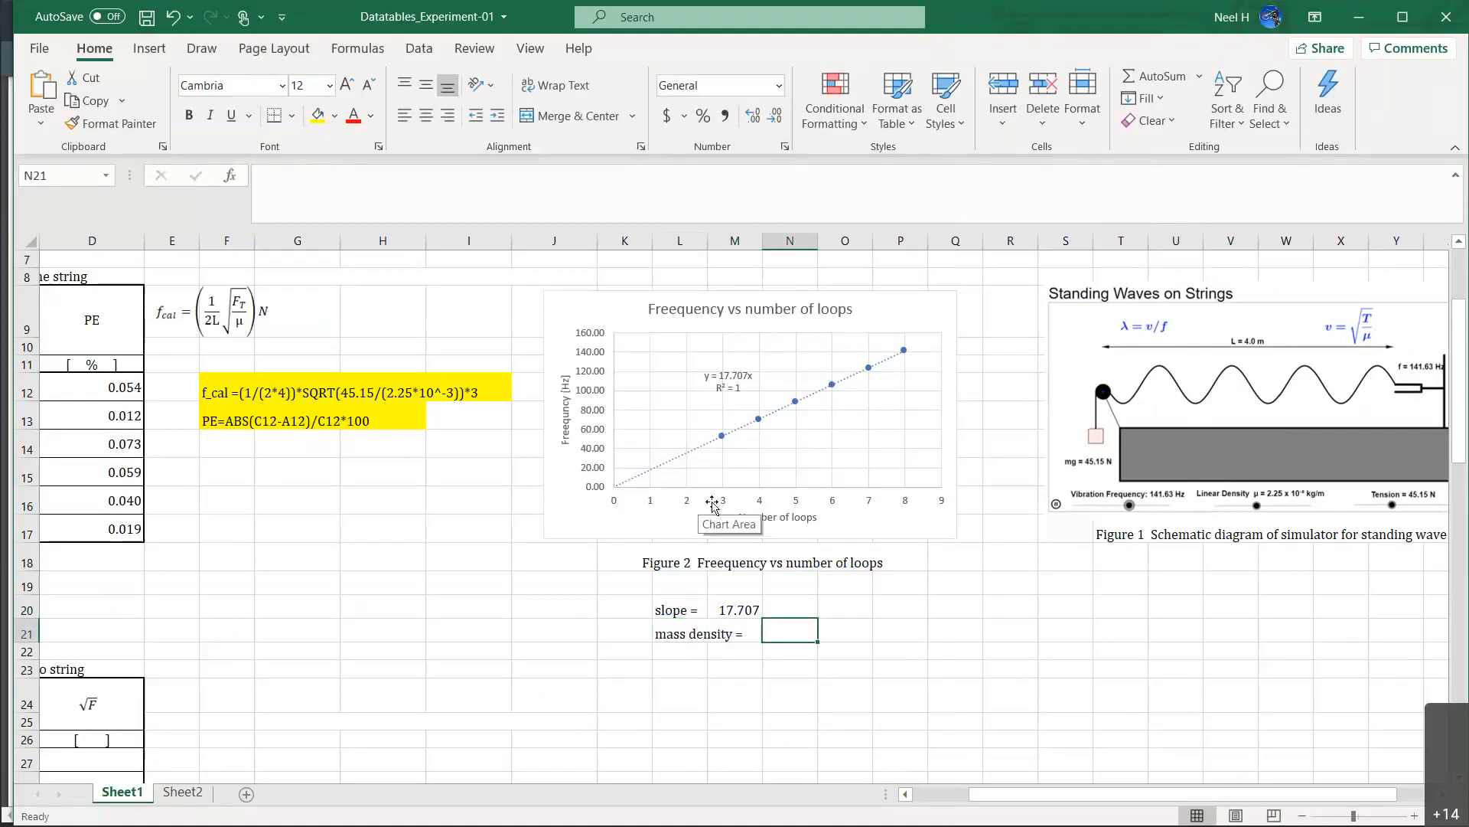
scroll(711, 505, left, 2)
scroll(909, 684, up, 2)
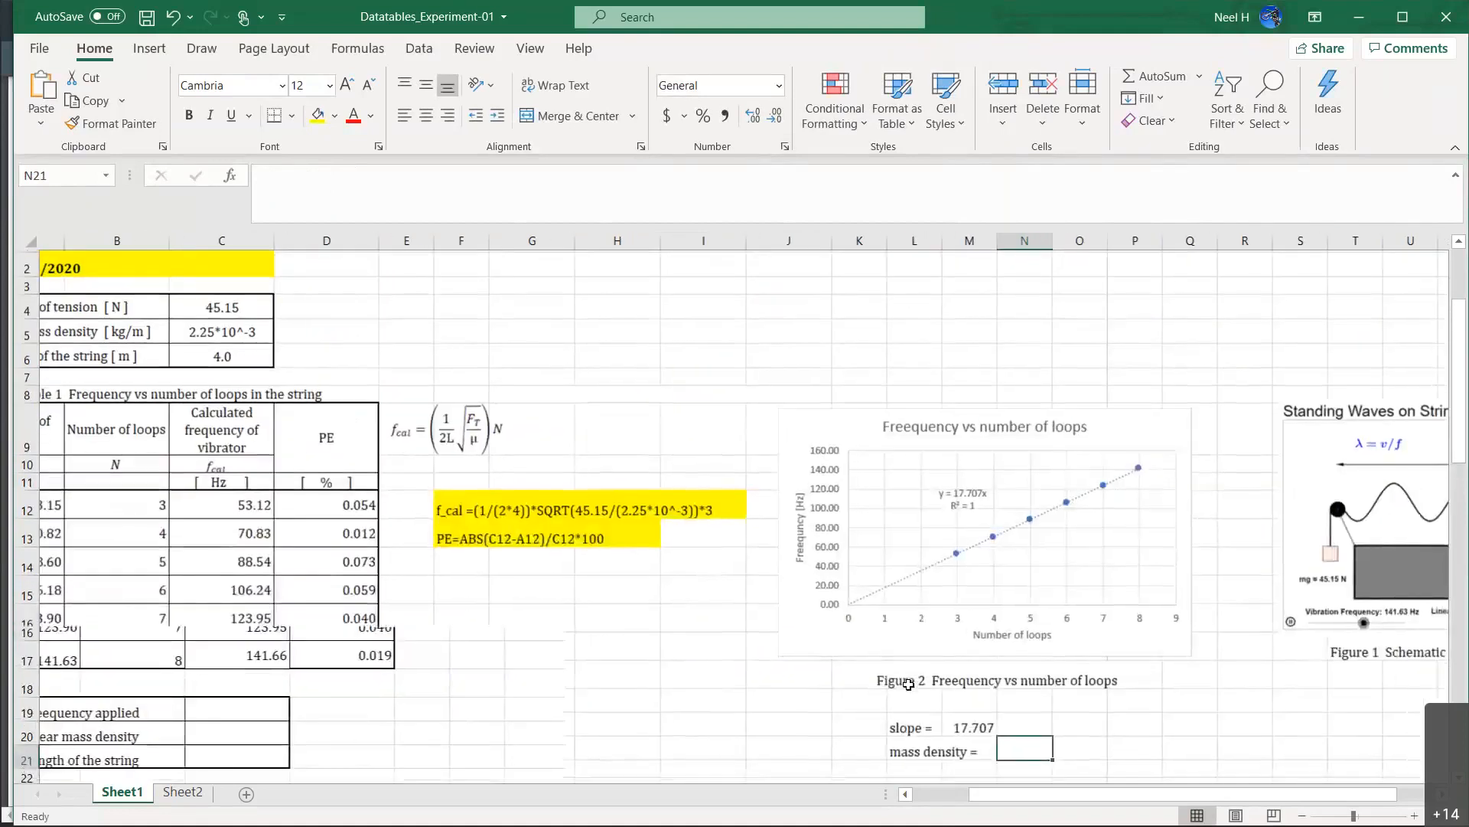
scroll(908, 683, right, 1)
scroll(578, 469, down, 4)
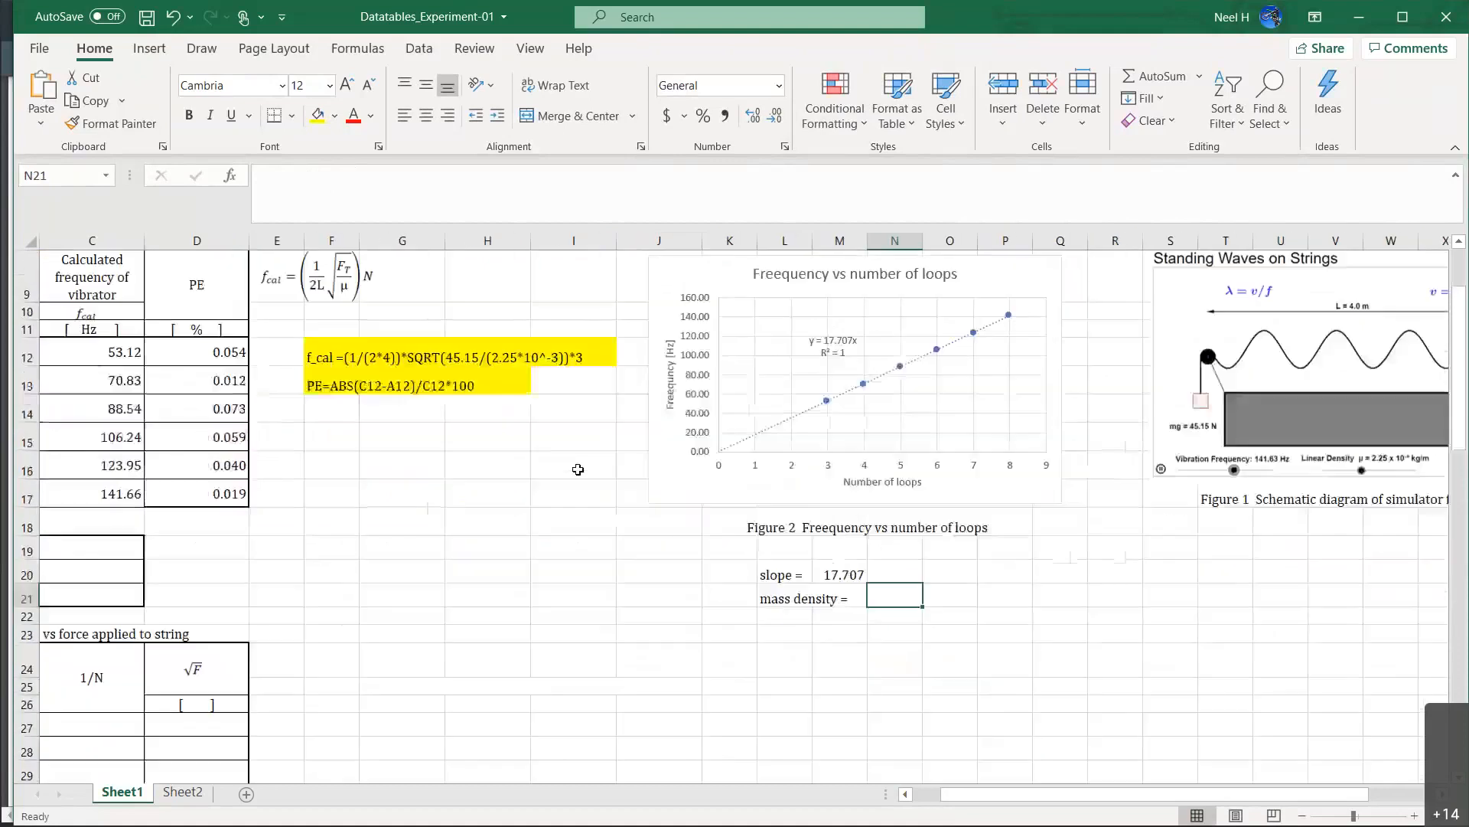
text(=)
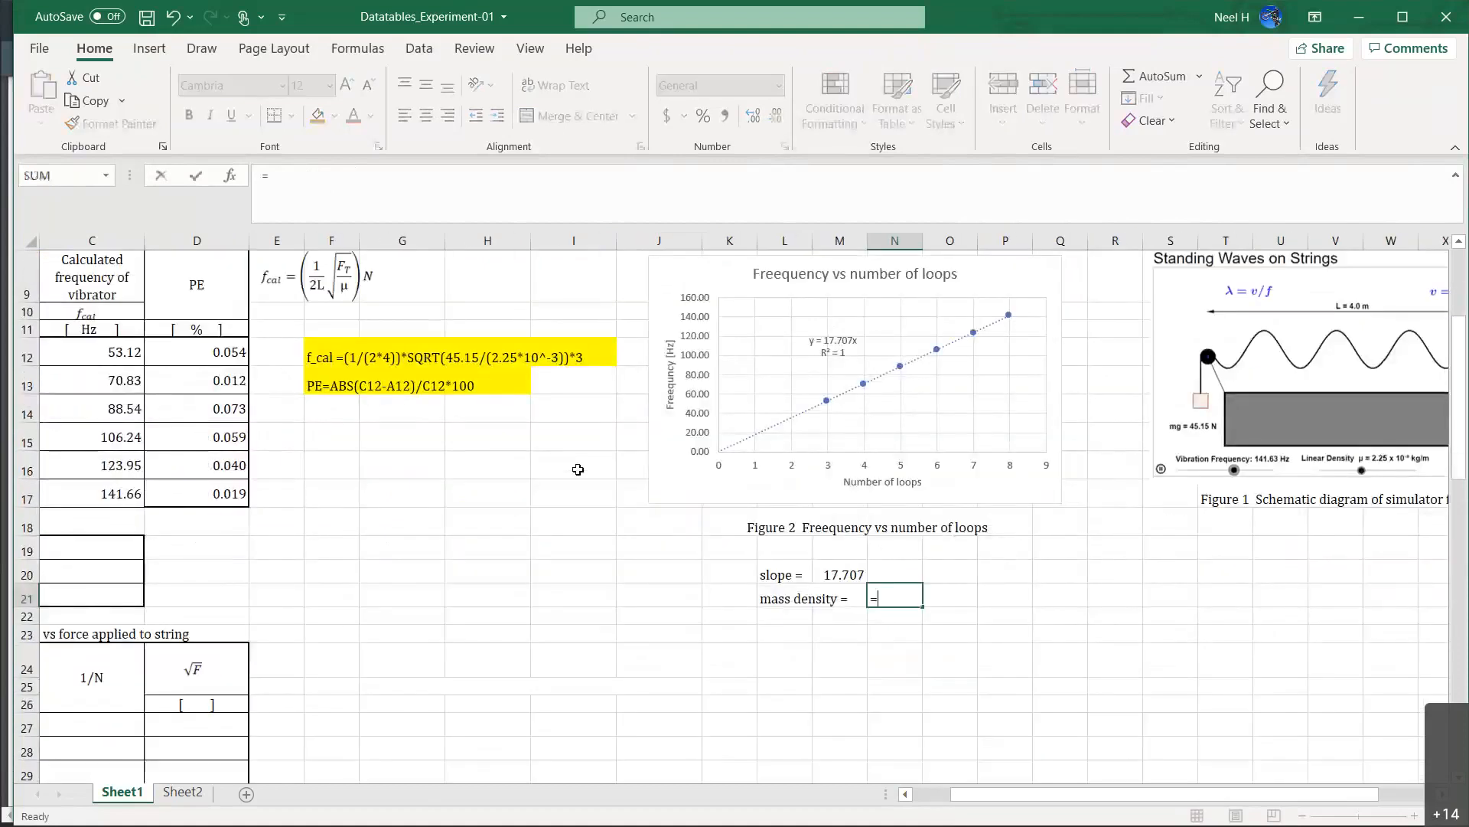
text(45.15/(2*4*)
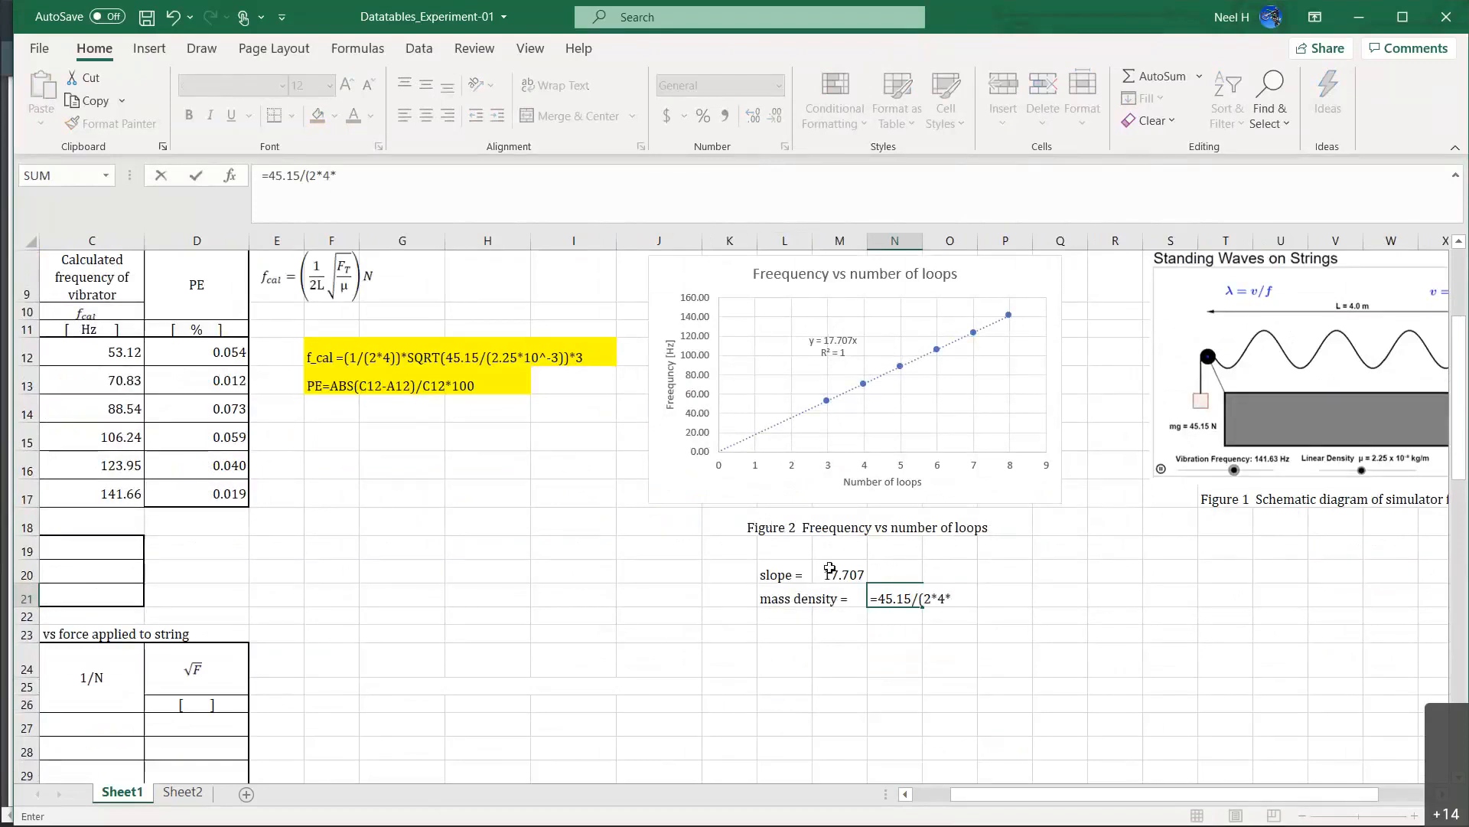
click(832, 573)
text(^)
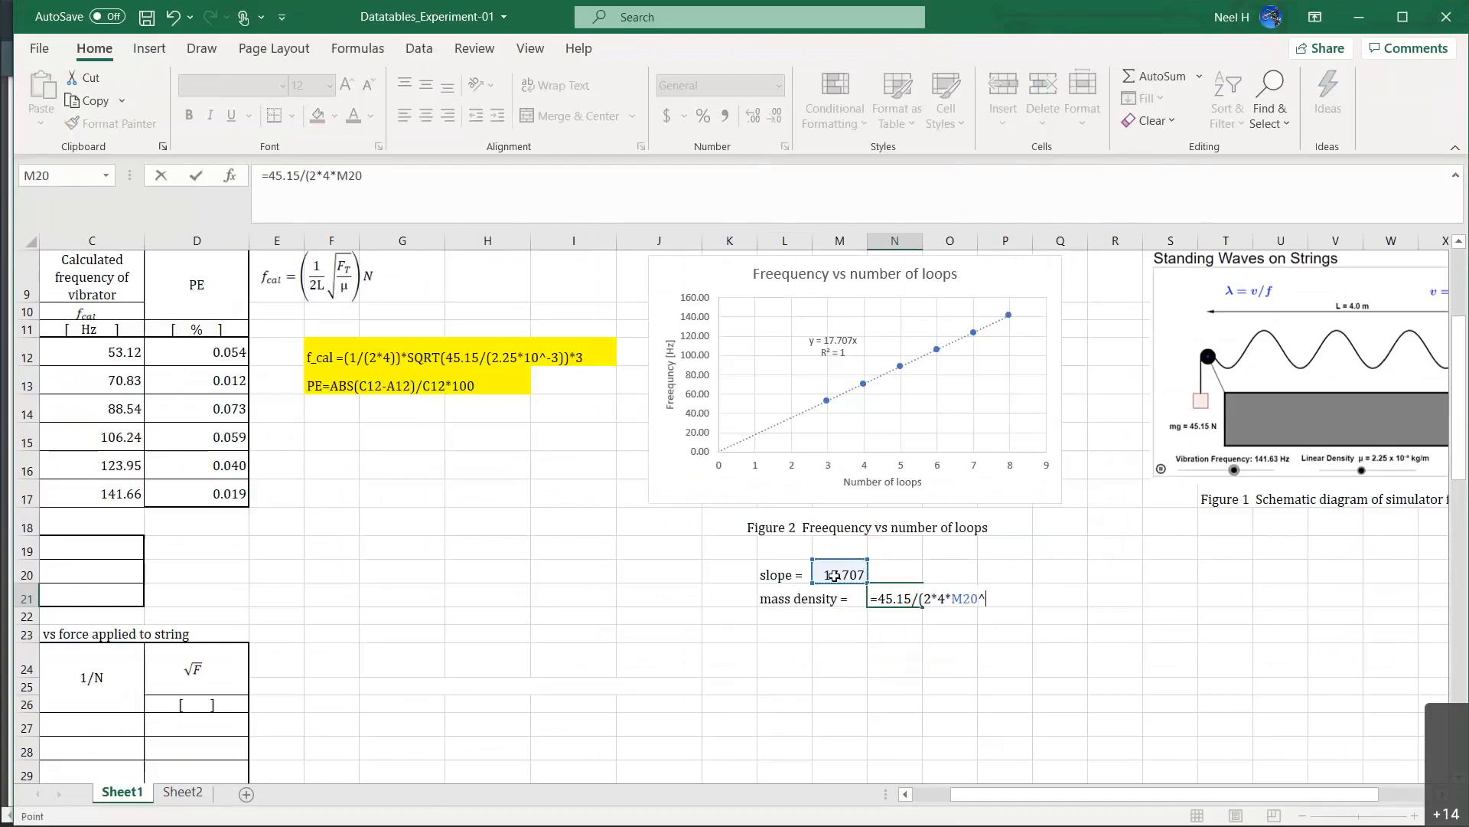
text(2))
key(Return)
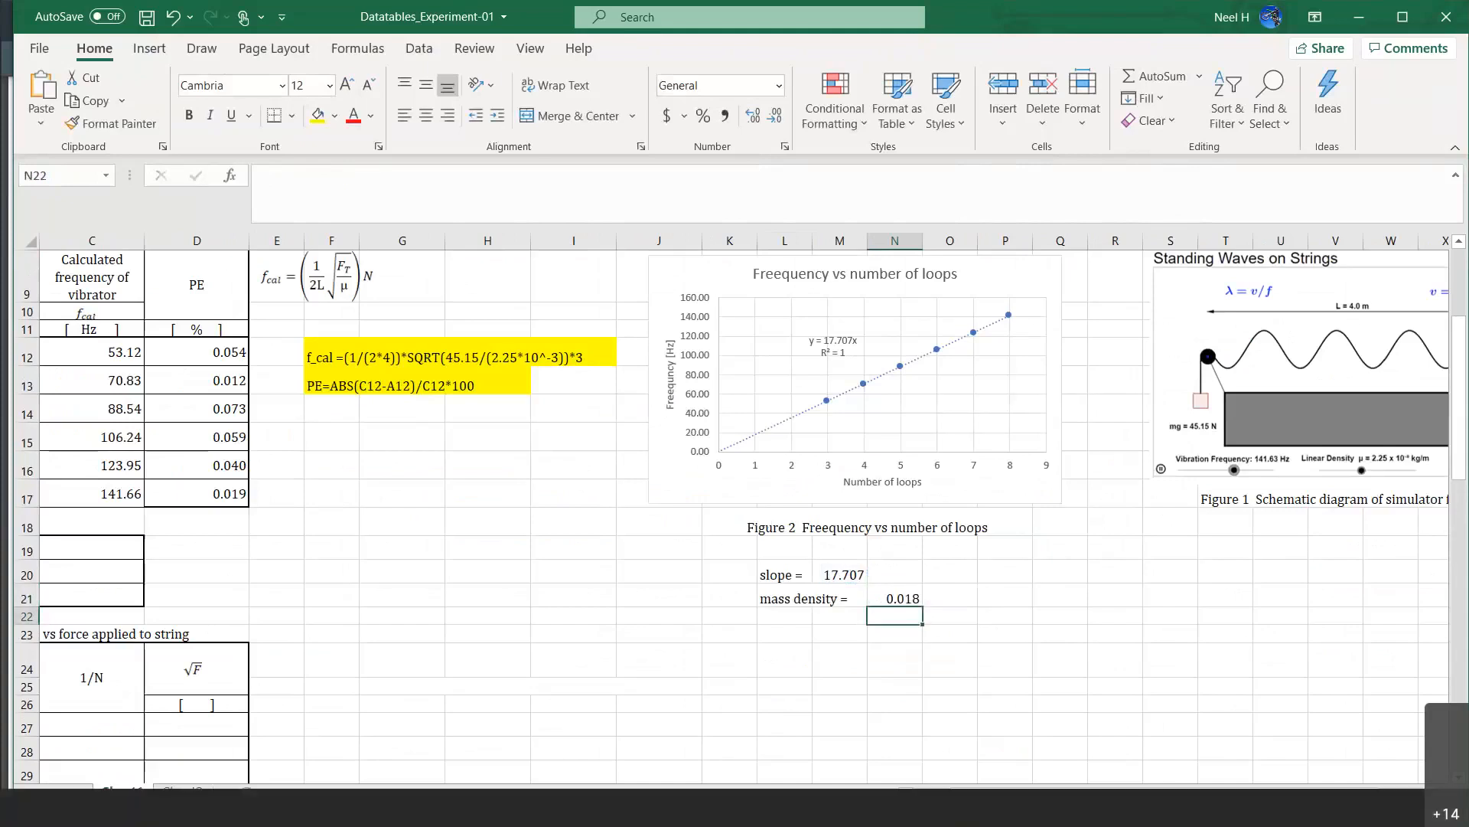
Check equation (8) in the browser's lab manual, and correct the mass density formula in N21 to =45.15/(2*4*M20)^2.
click(895, 597)
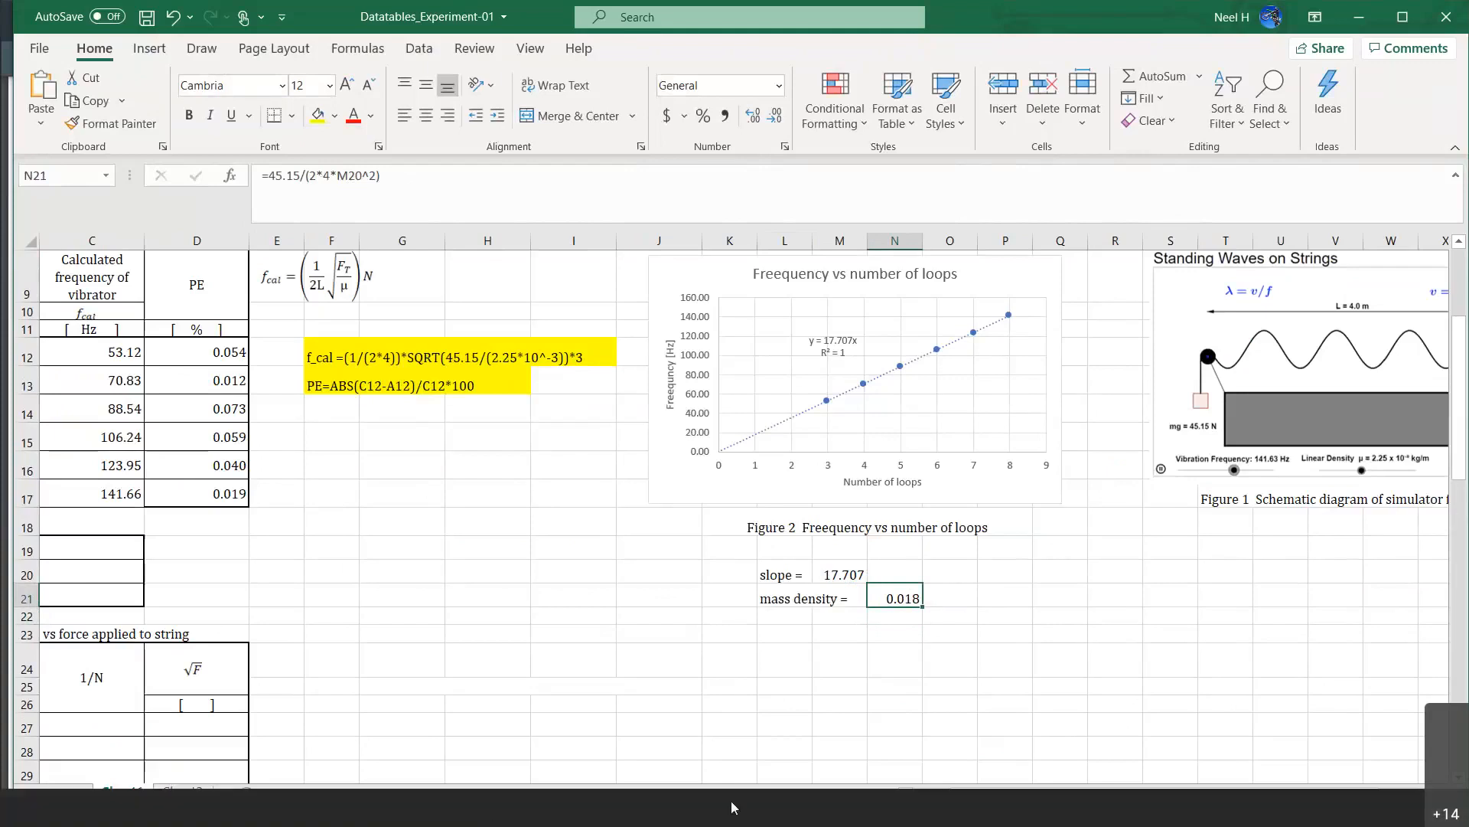
click(785, 809)
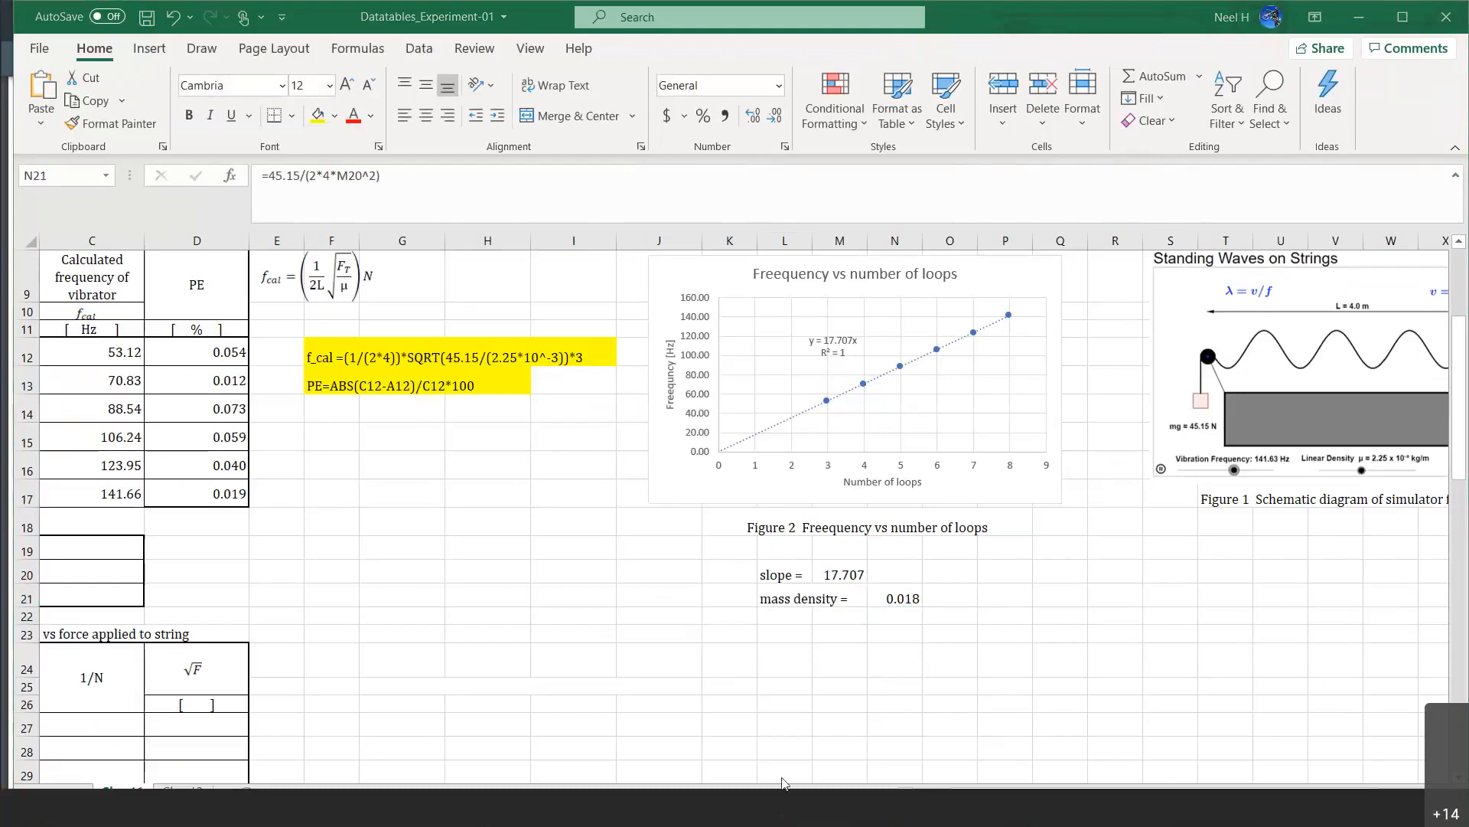
click(907, 719)
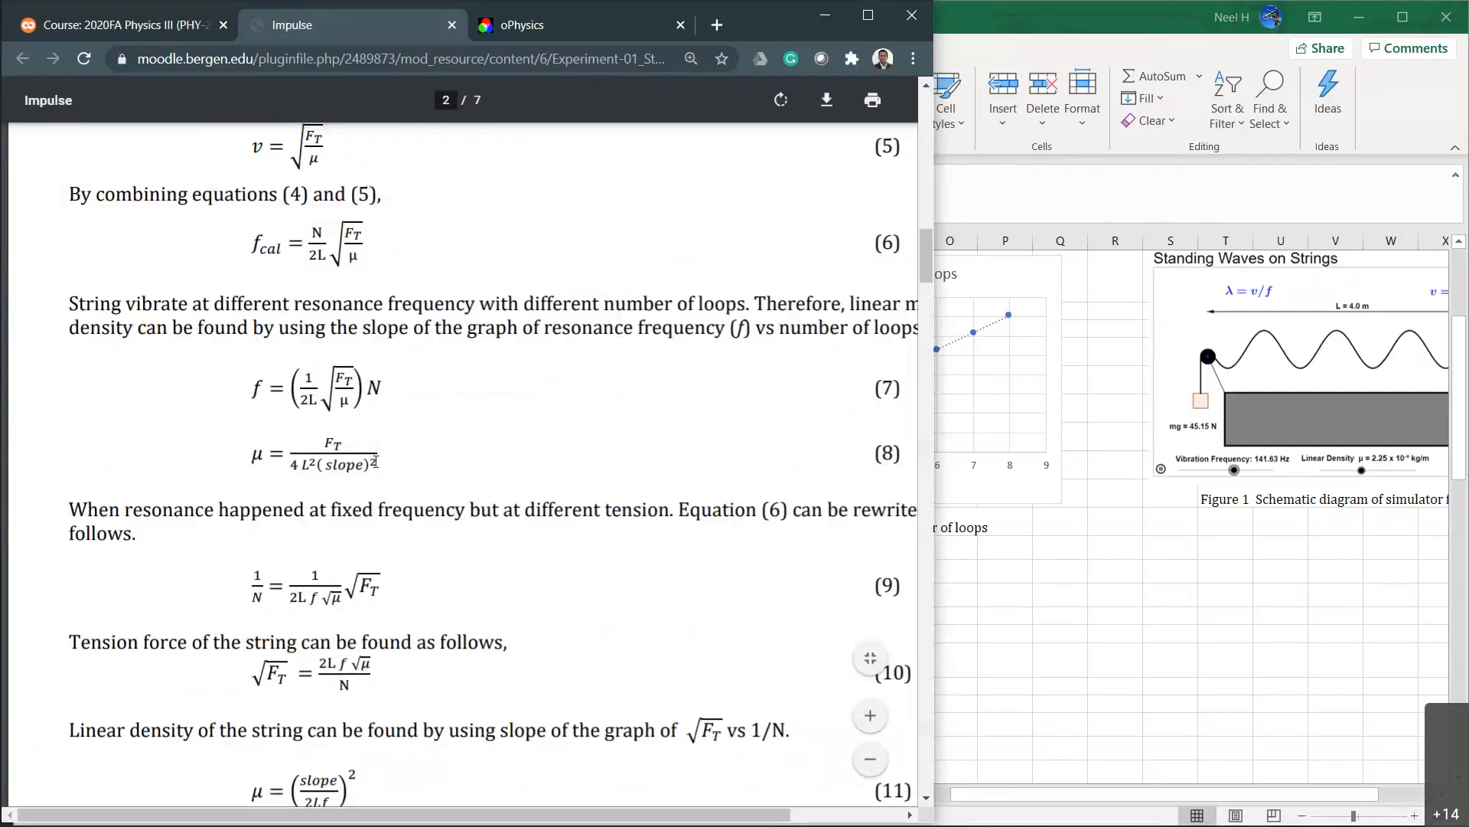
click(1080, 619)
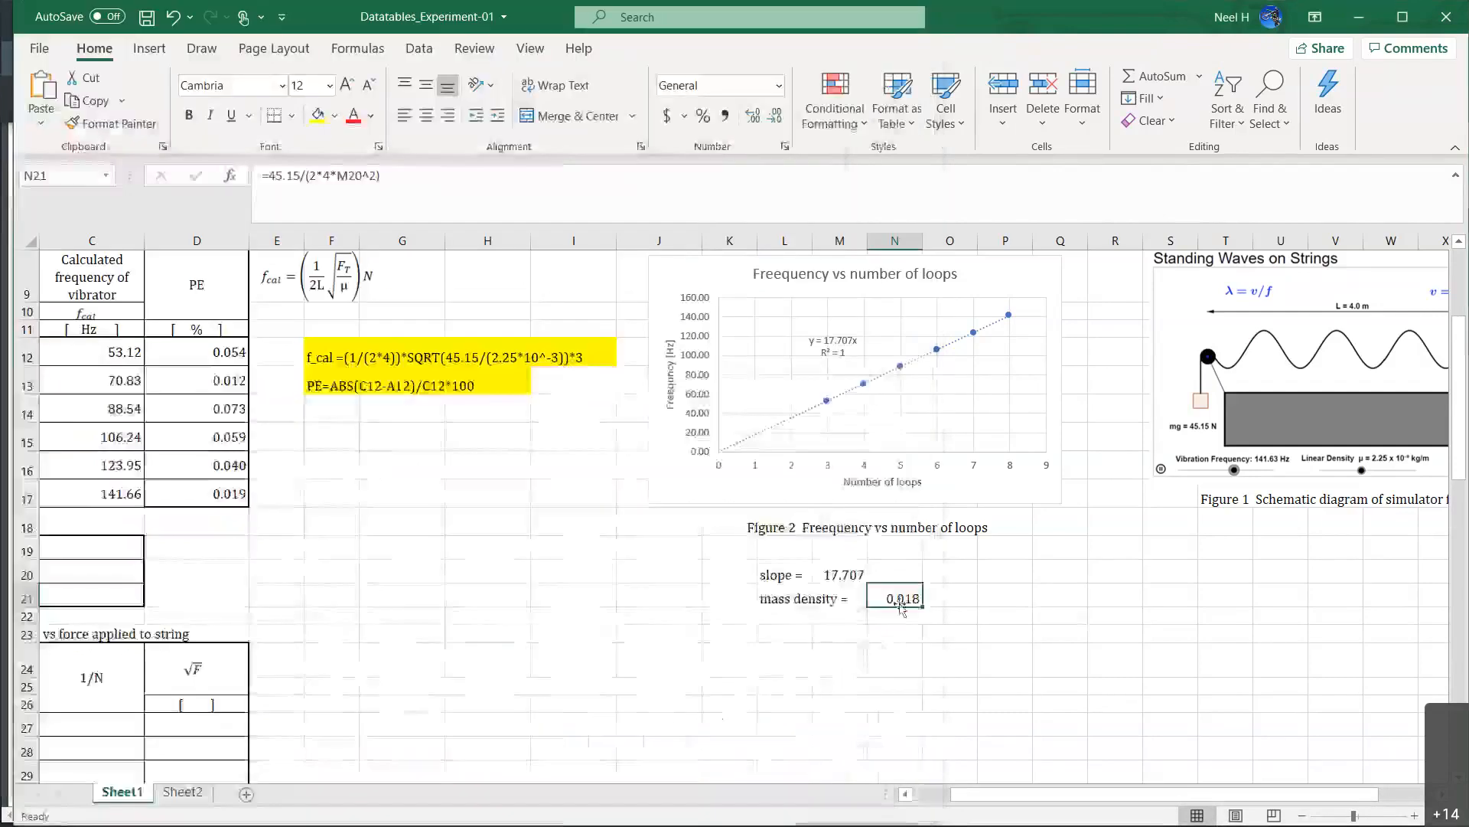
click(376, 175)
key(BackSpace)
key(BackSpace)
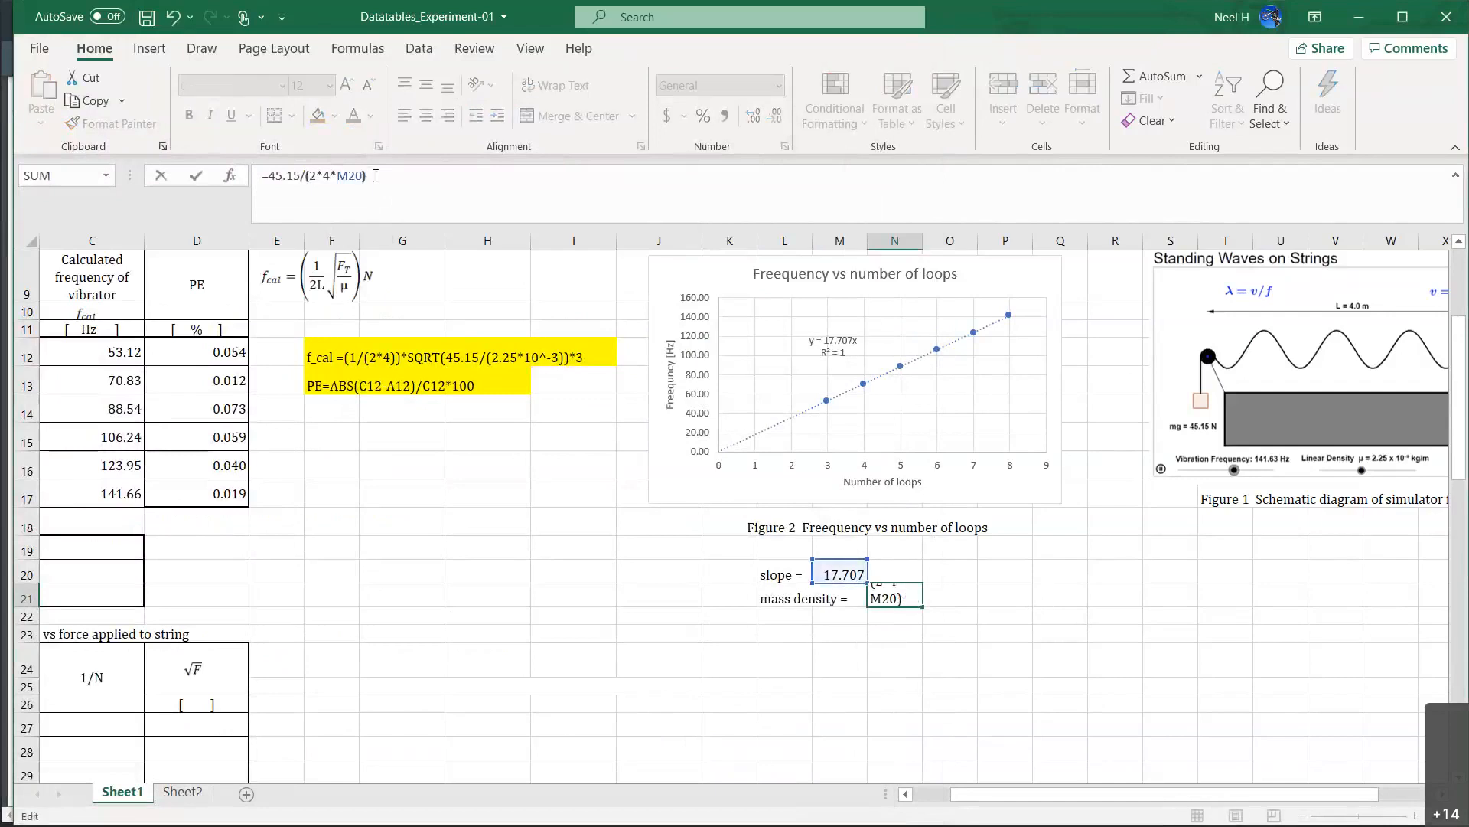
text(^2)
key(Return)
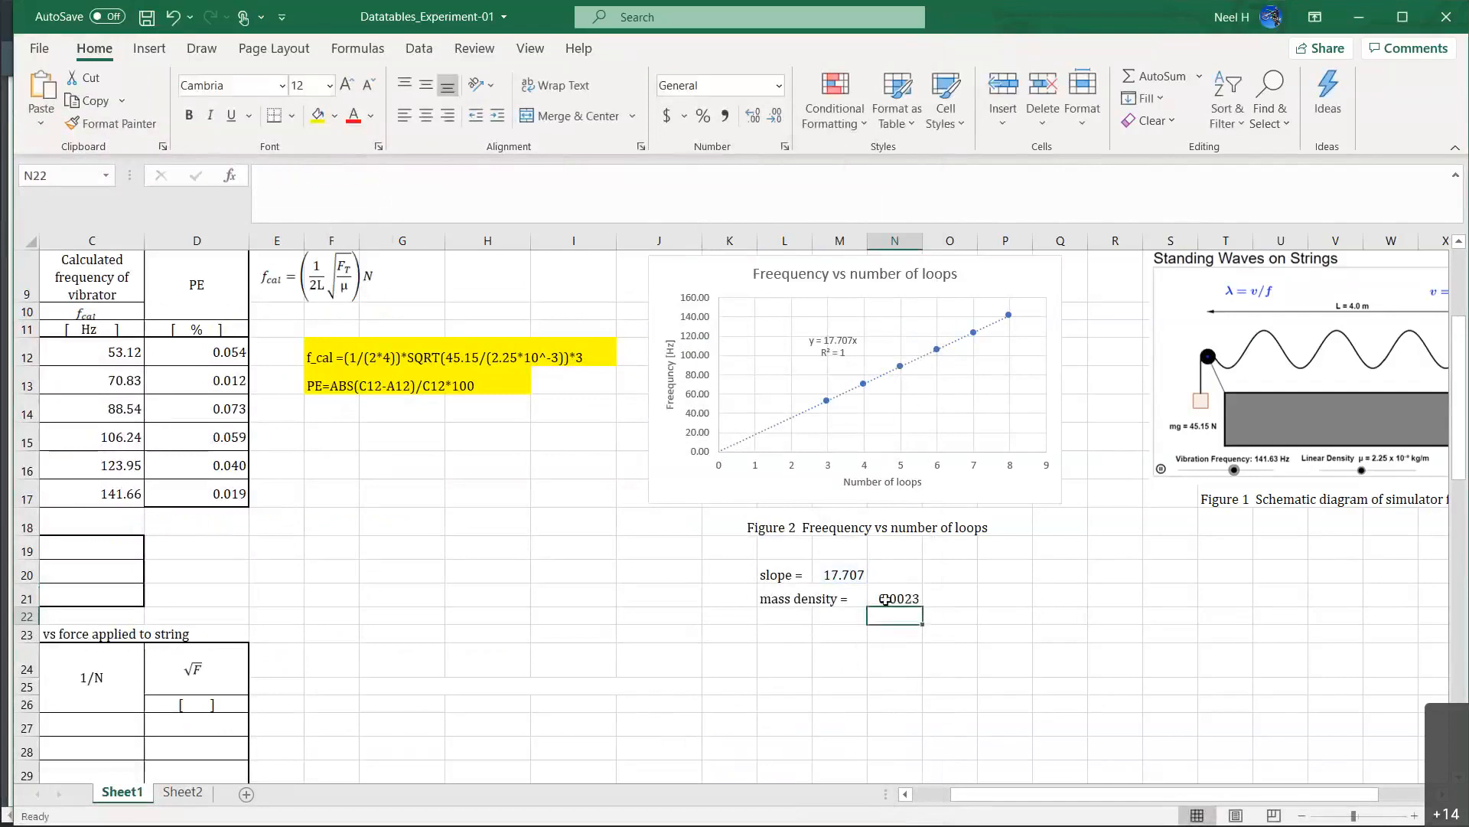
Compare the calculated mass density in N21 with the given linear mass density in C5.
click(903, 600)
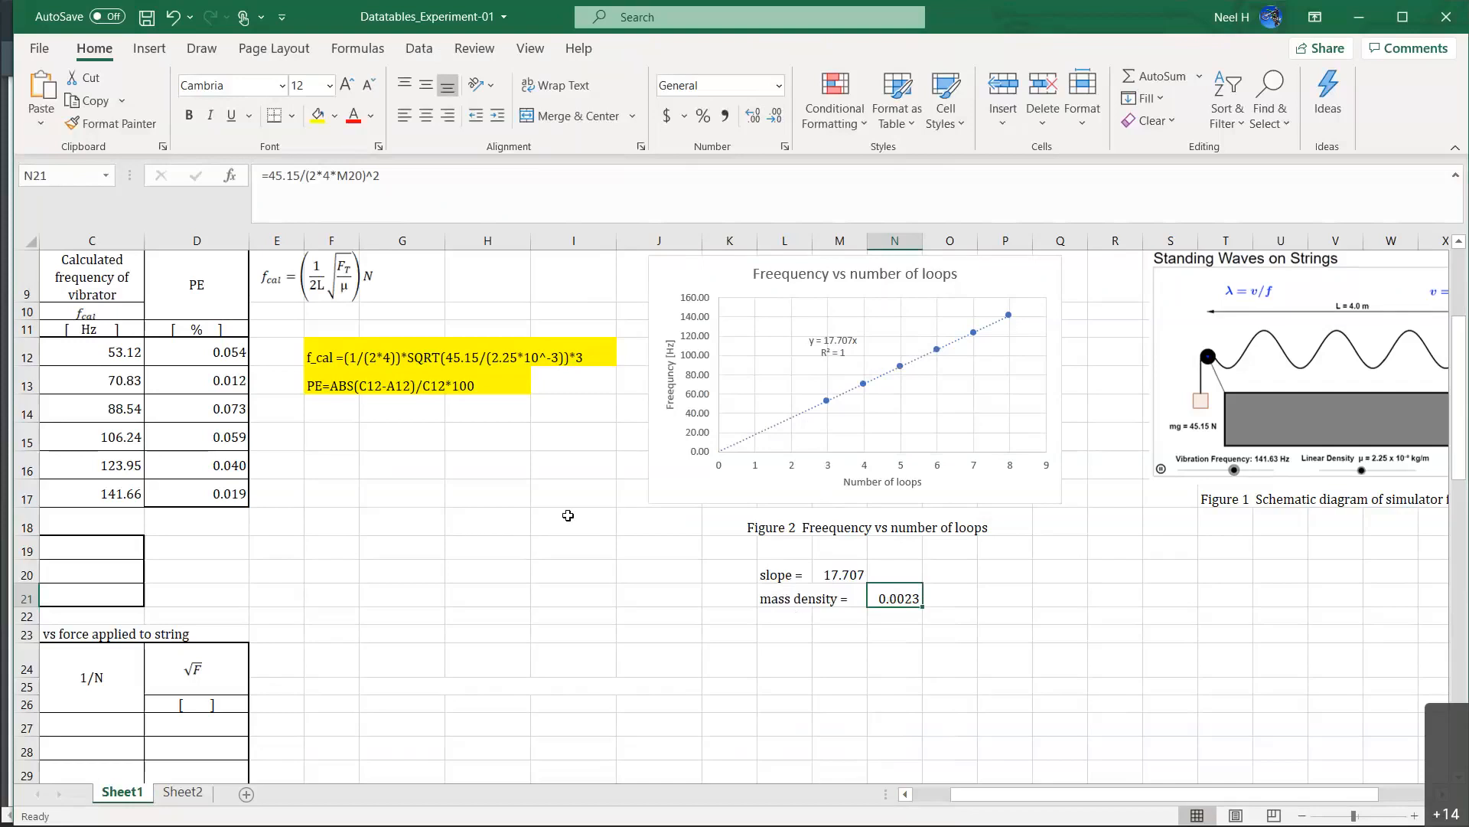
scroll(568, 515, up, 3)
scroll(568, 515, left, 2)
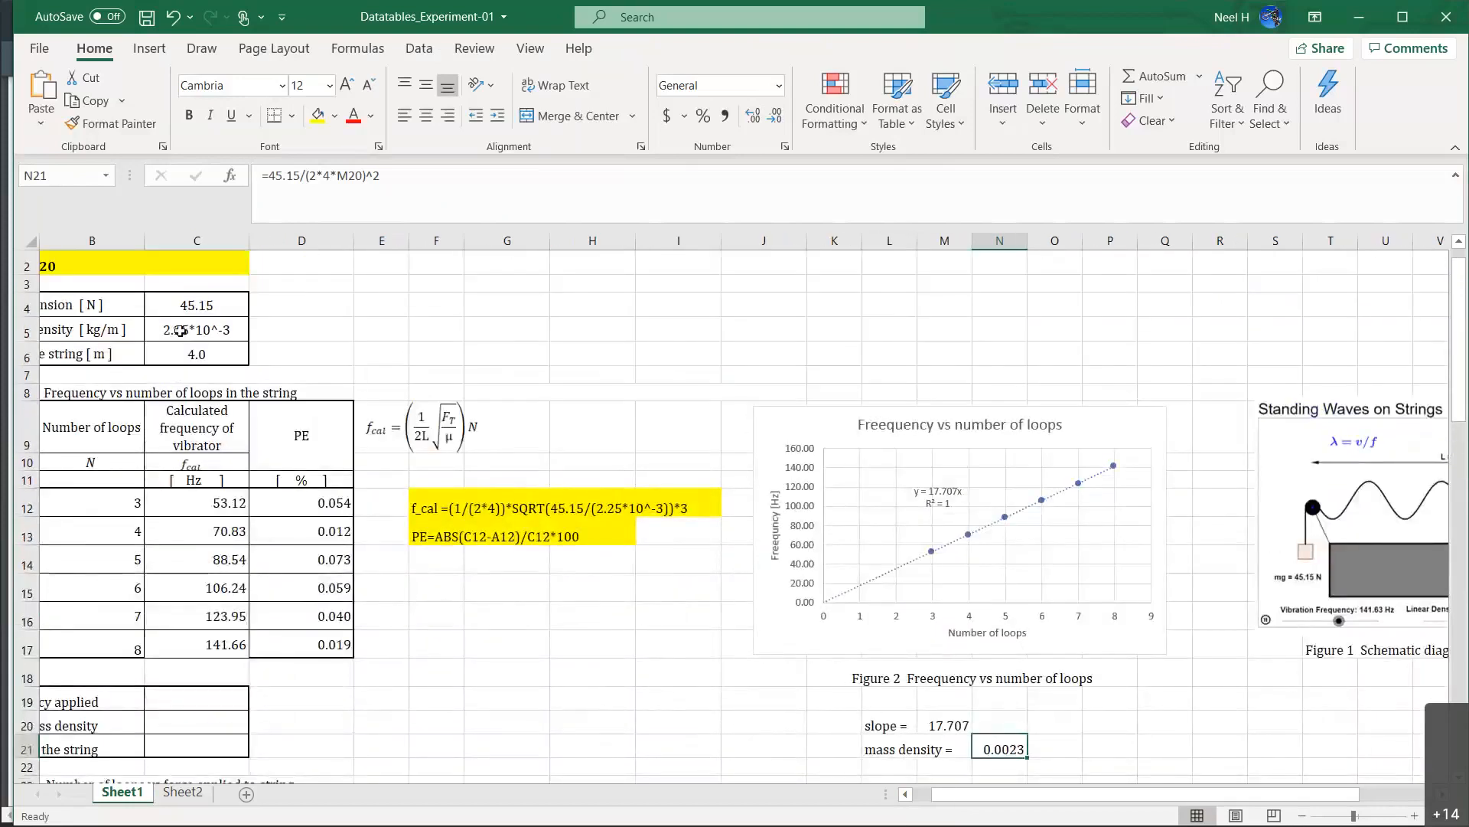
click(180, 330)
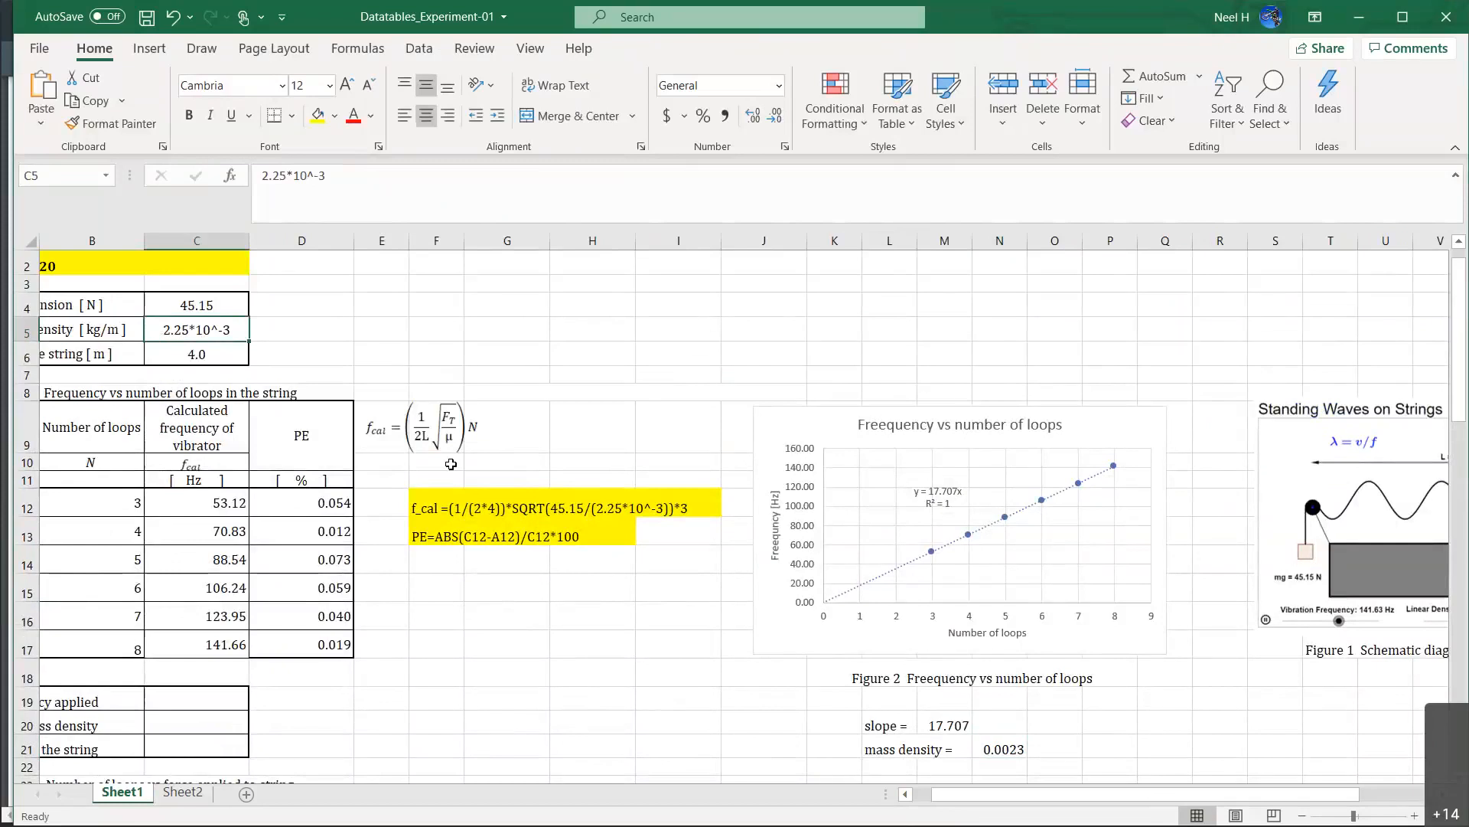
Format the mass density result in N21 as a Number with five decimal places.
scroll(450, 465, down, 2)
scroll(451, 465, right, 1)
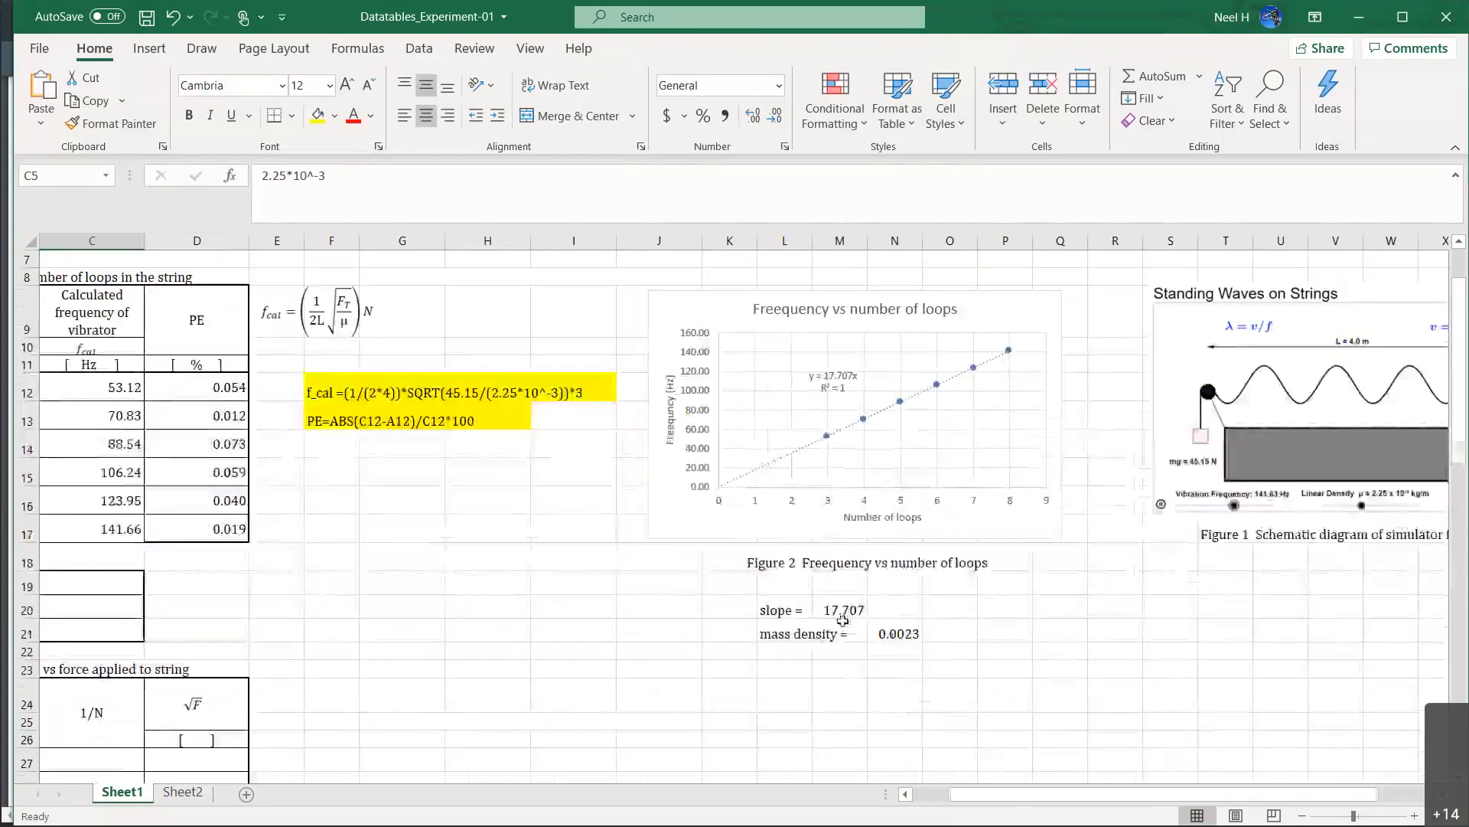
click(898, 634)
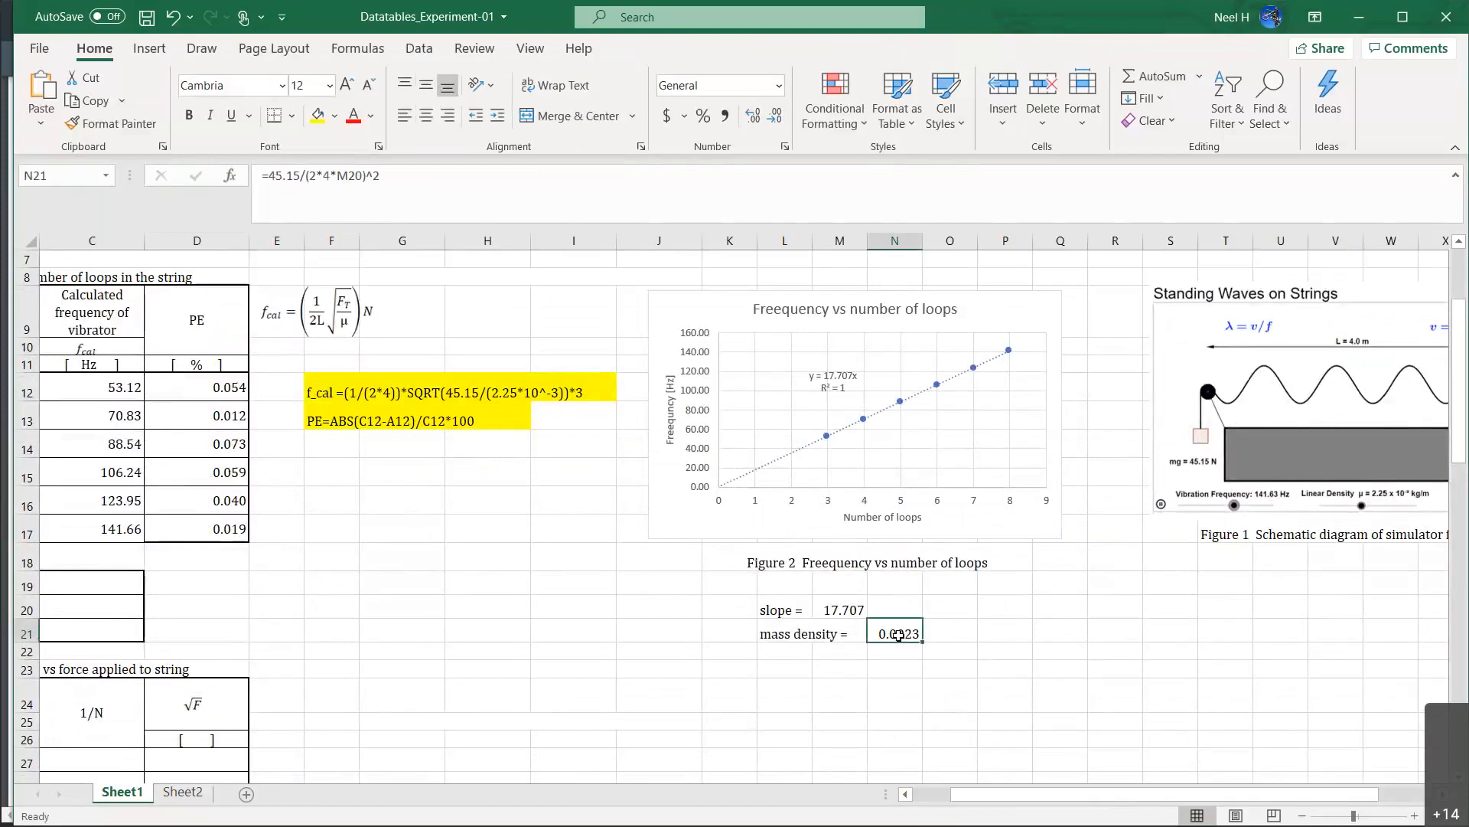
right_click(898, 635)
click(987, 626)
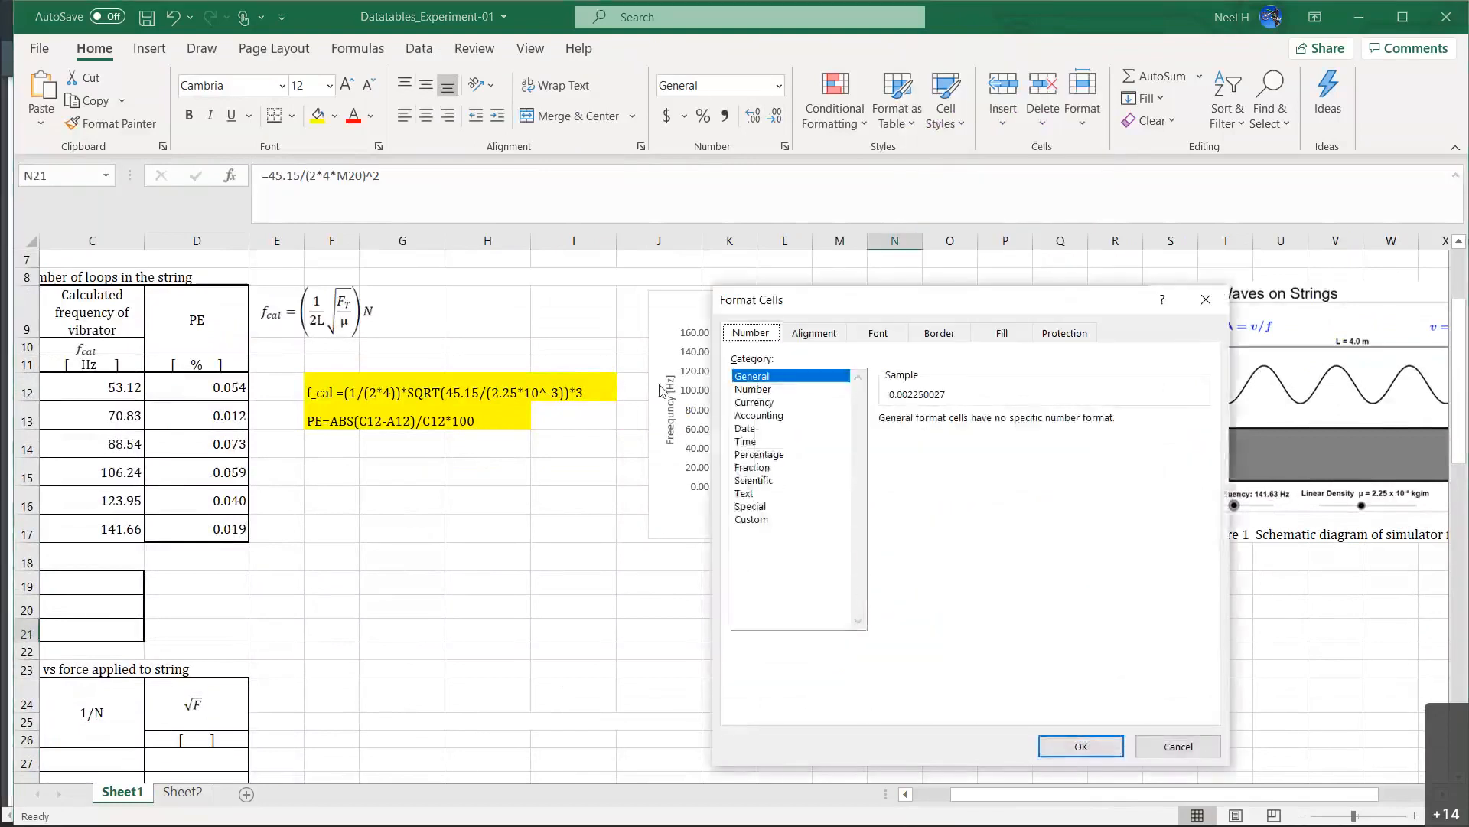
click(774, 390)
click(1016, 416)
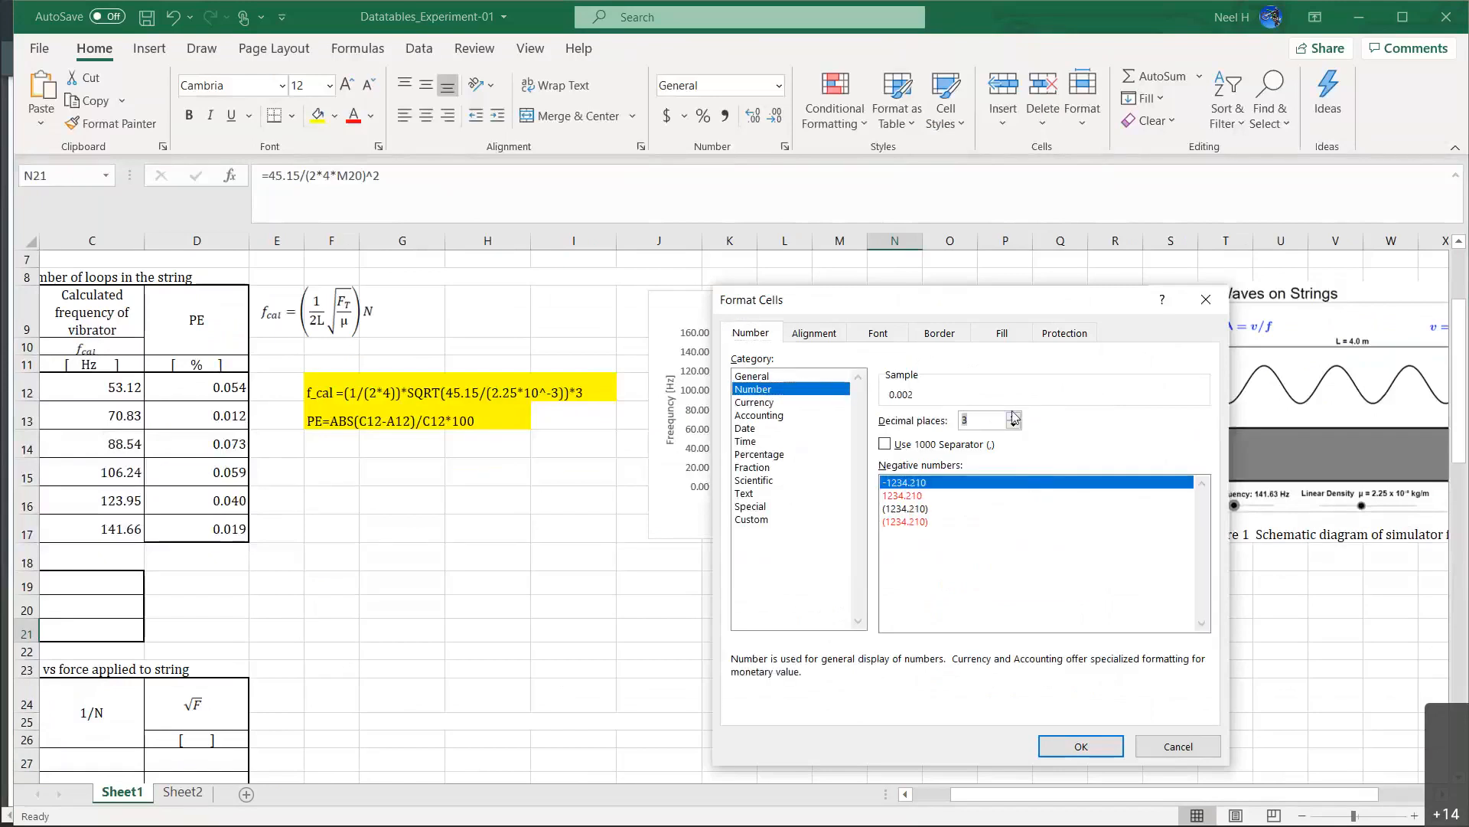
click(1014, 417)
click(1060, 752)
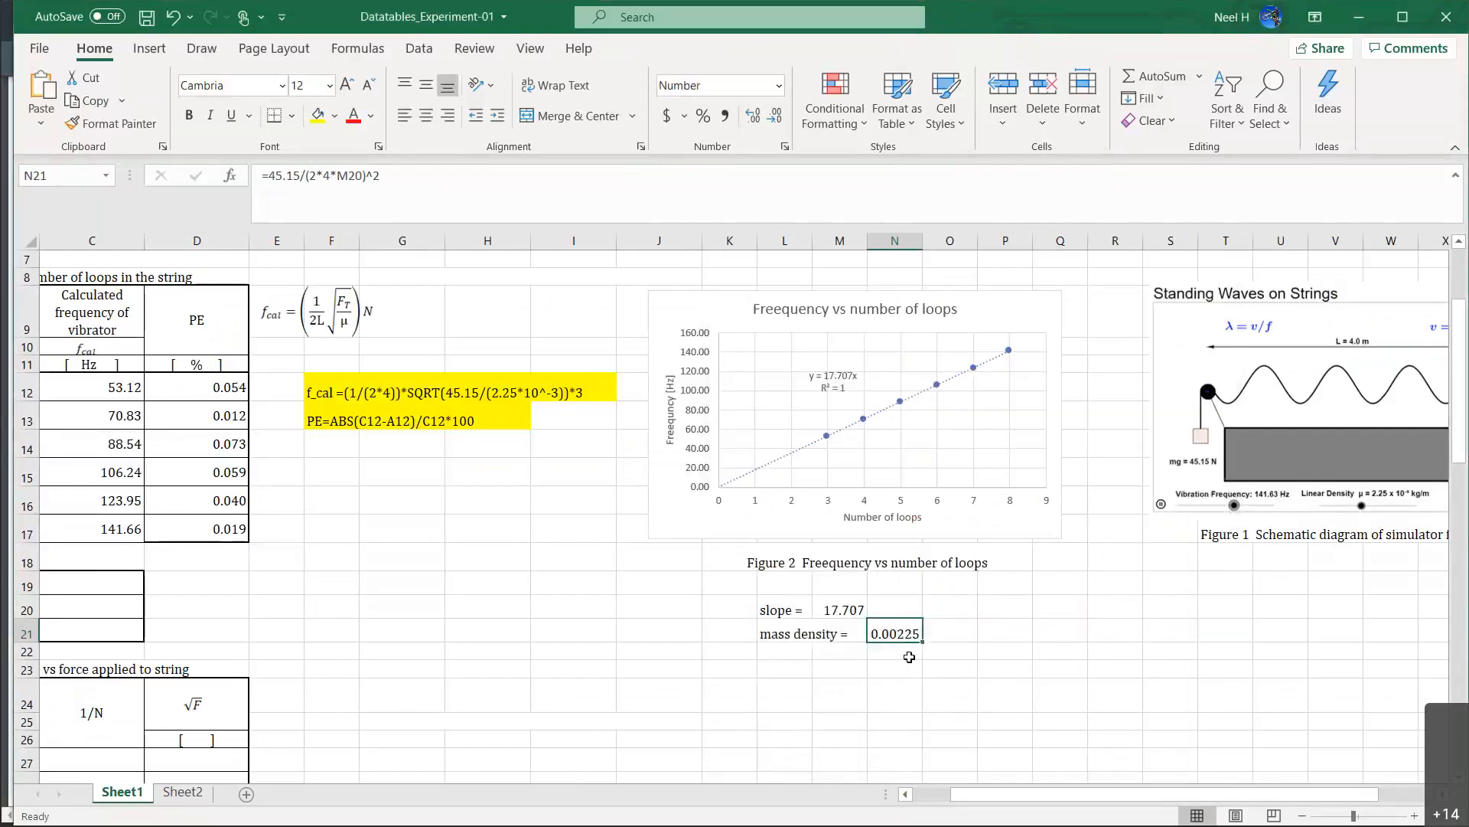
Compare N21 with the given linear mass density in C5, and set N21 to seven decimal places.
scroll(384, 390, left, 2)
scroll(384, 390, up, 1)
scroll(383, 390, up, 2)
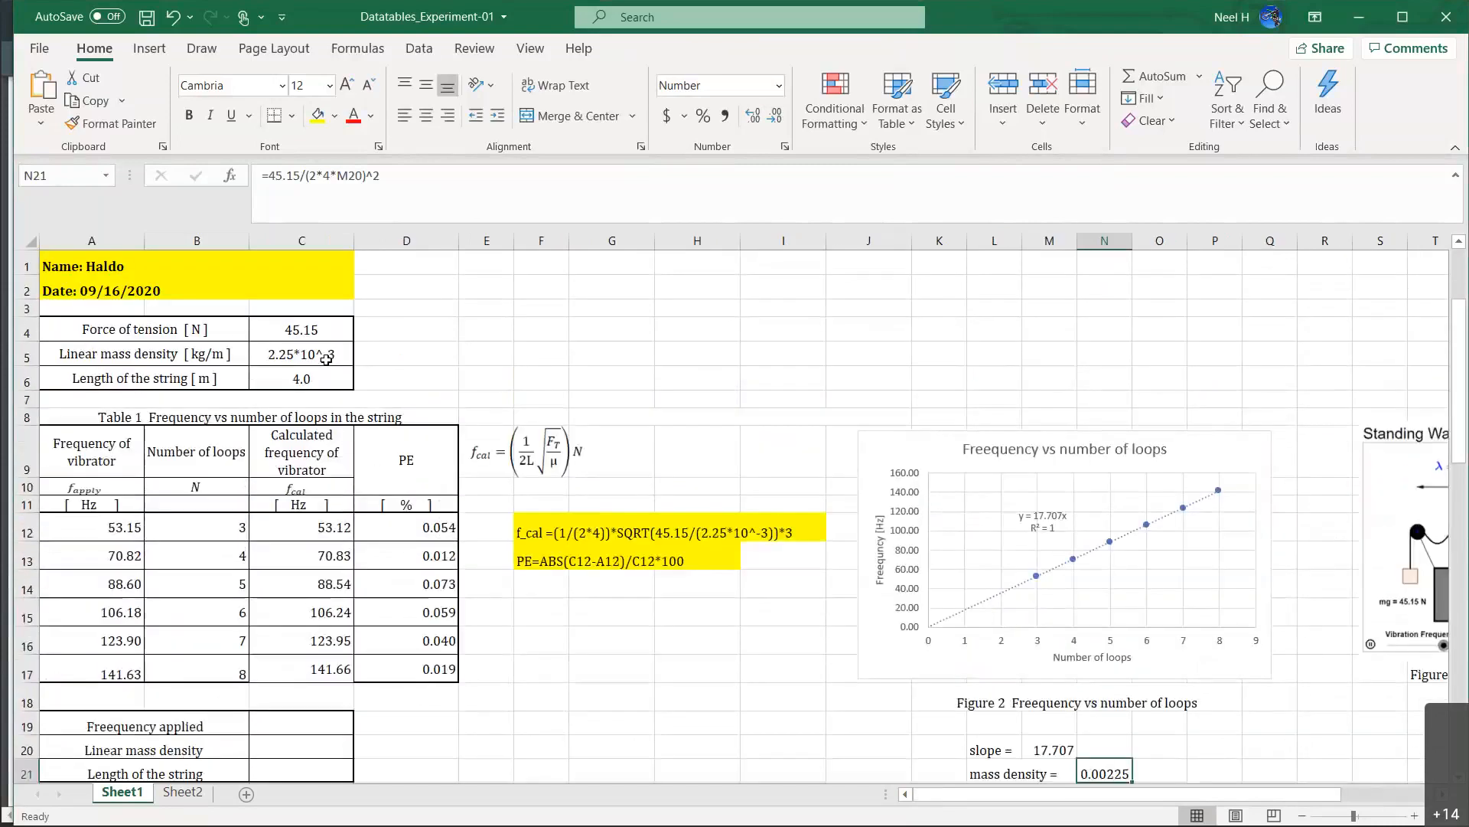
click(301, 353)
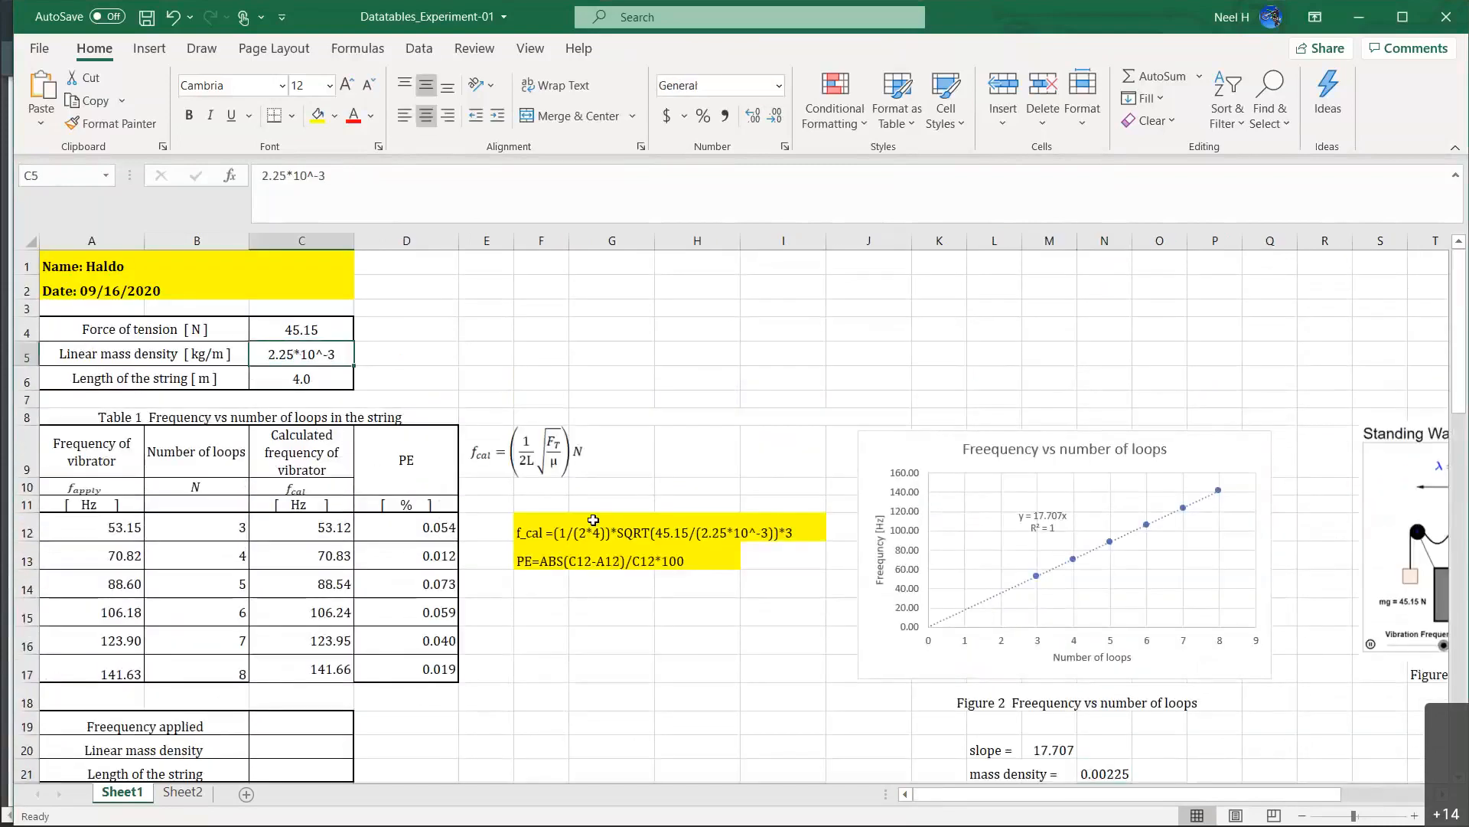
scroll(593, 520, down, 2)
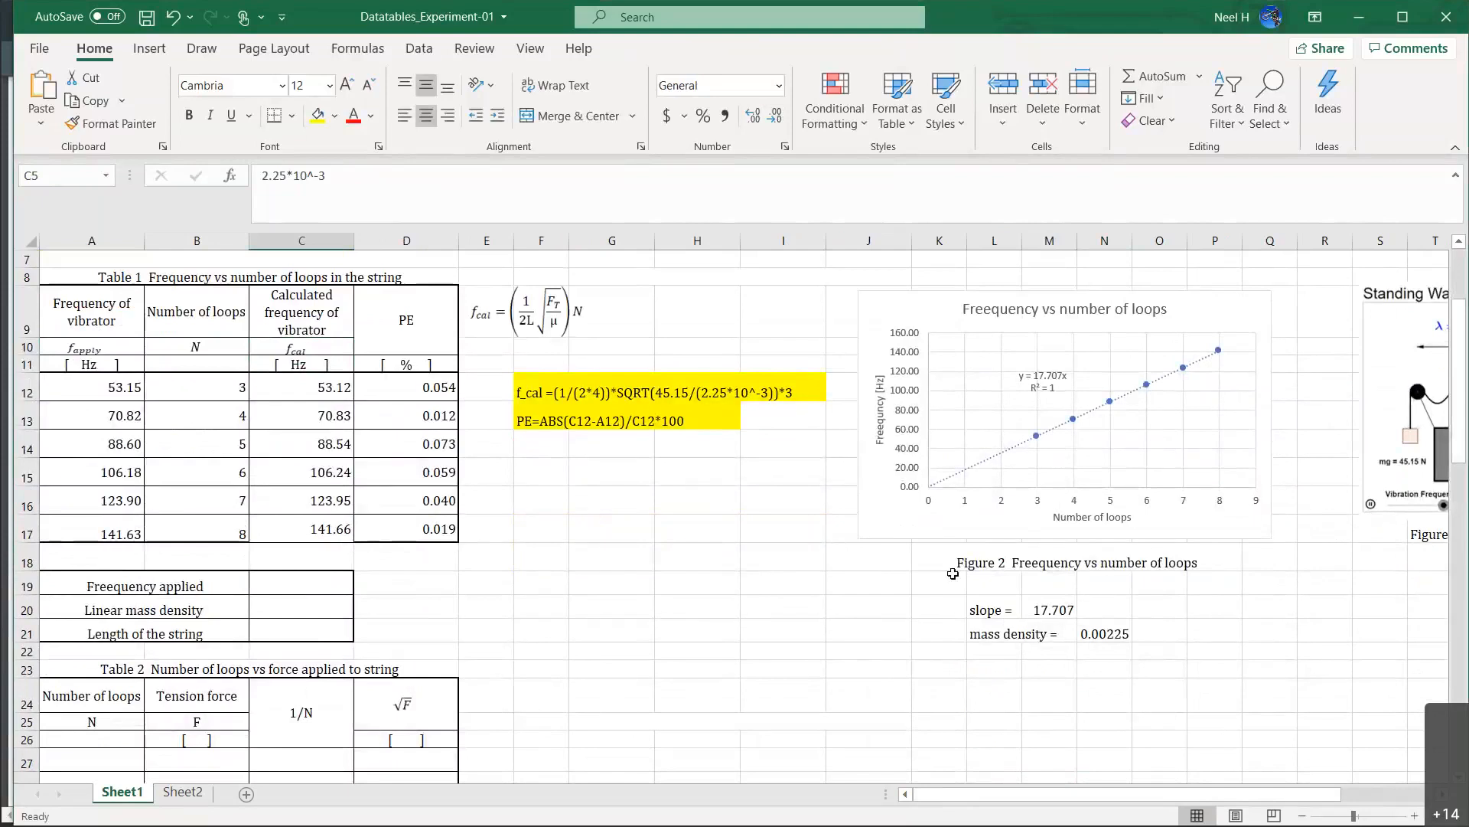
right_click(1117, 634)
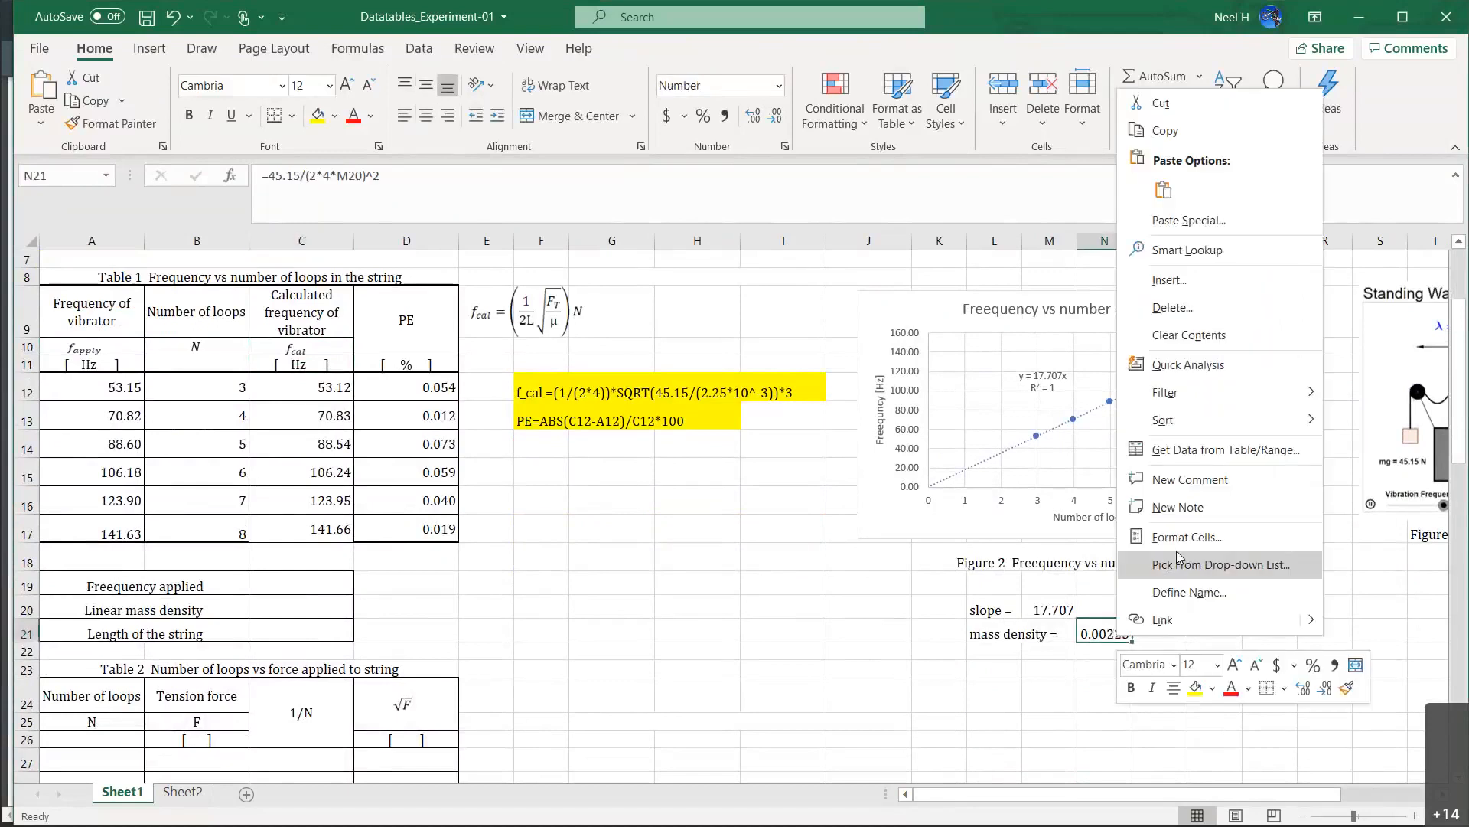
click(1194, 613)
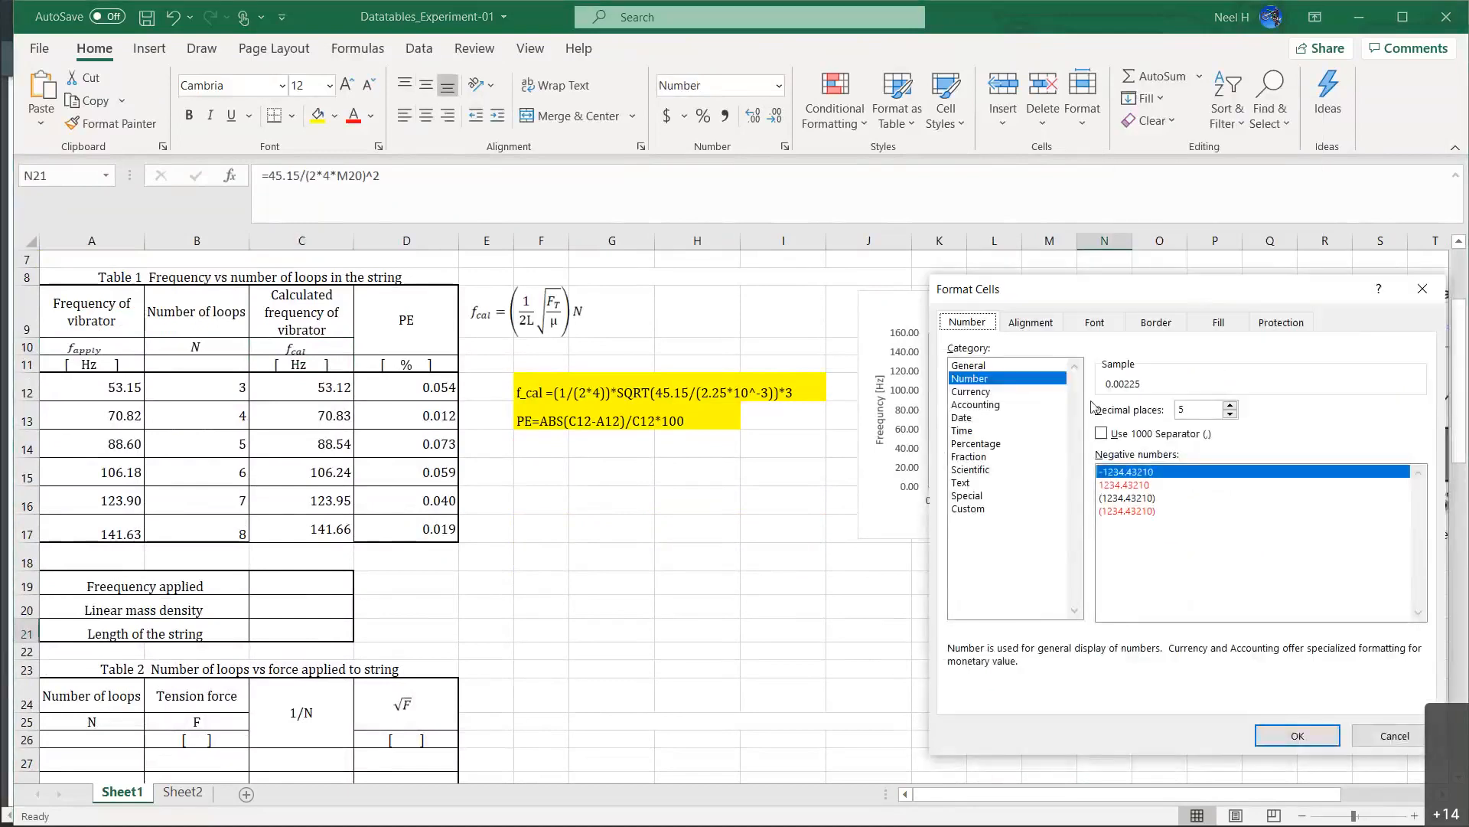
click(1230, 405)
click(1231, 405)
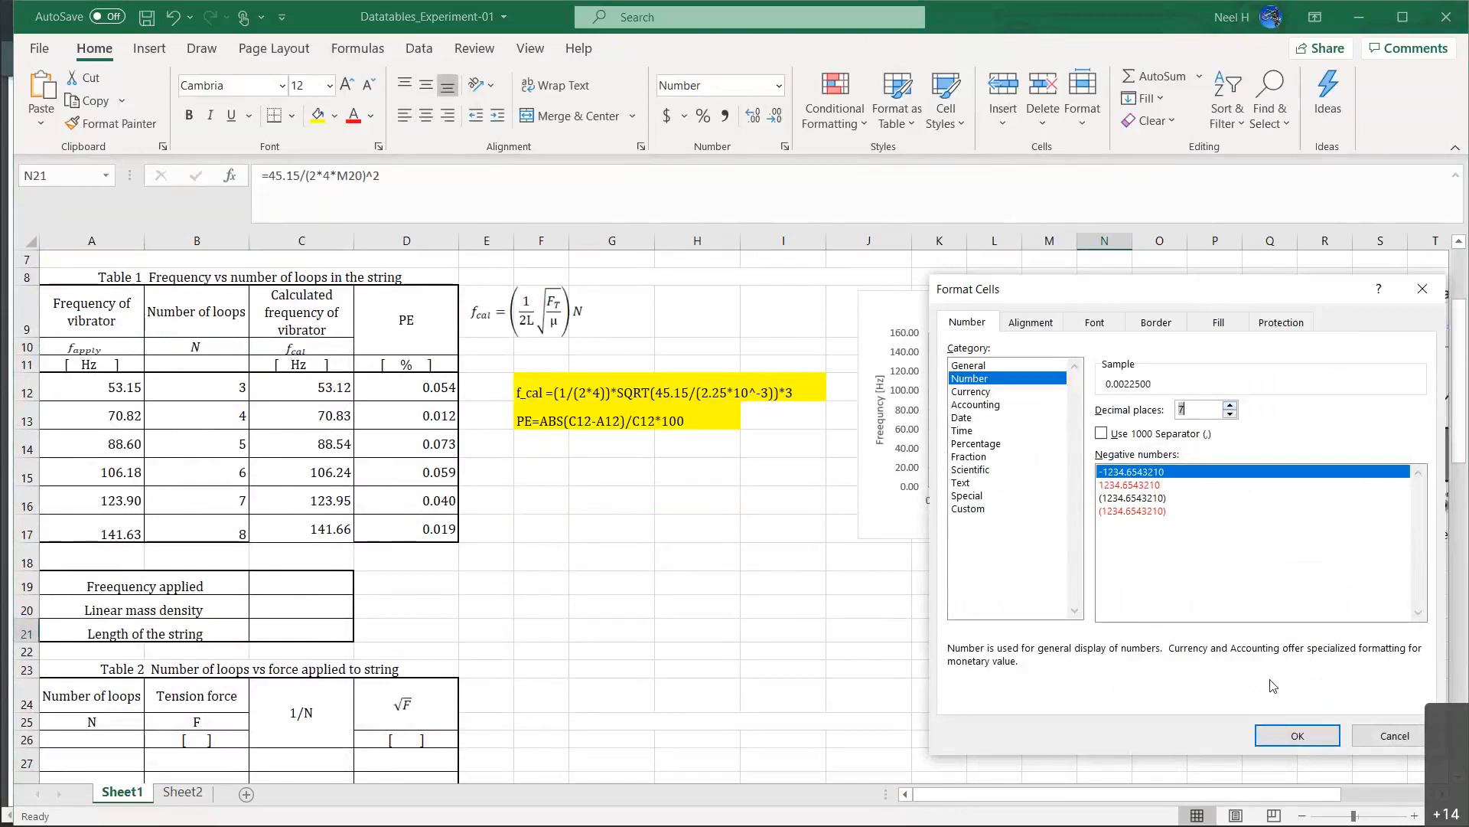
click(1280, 735)
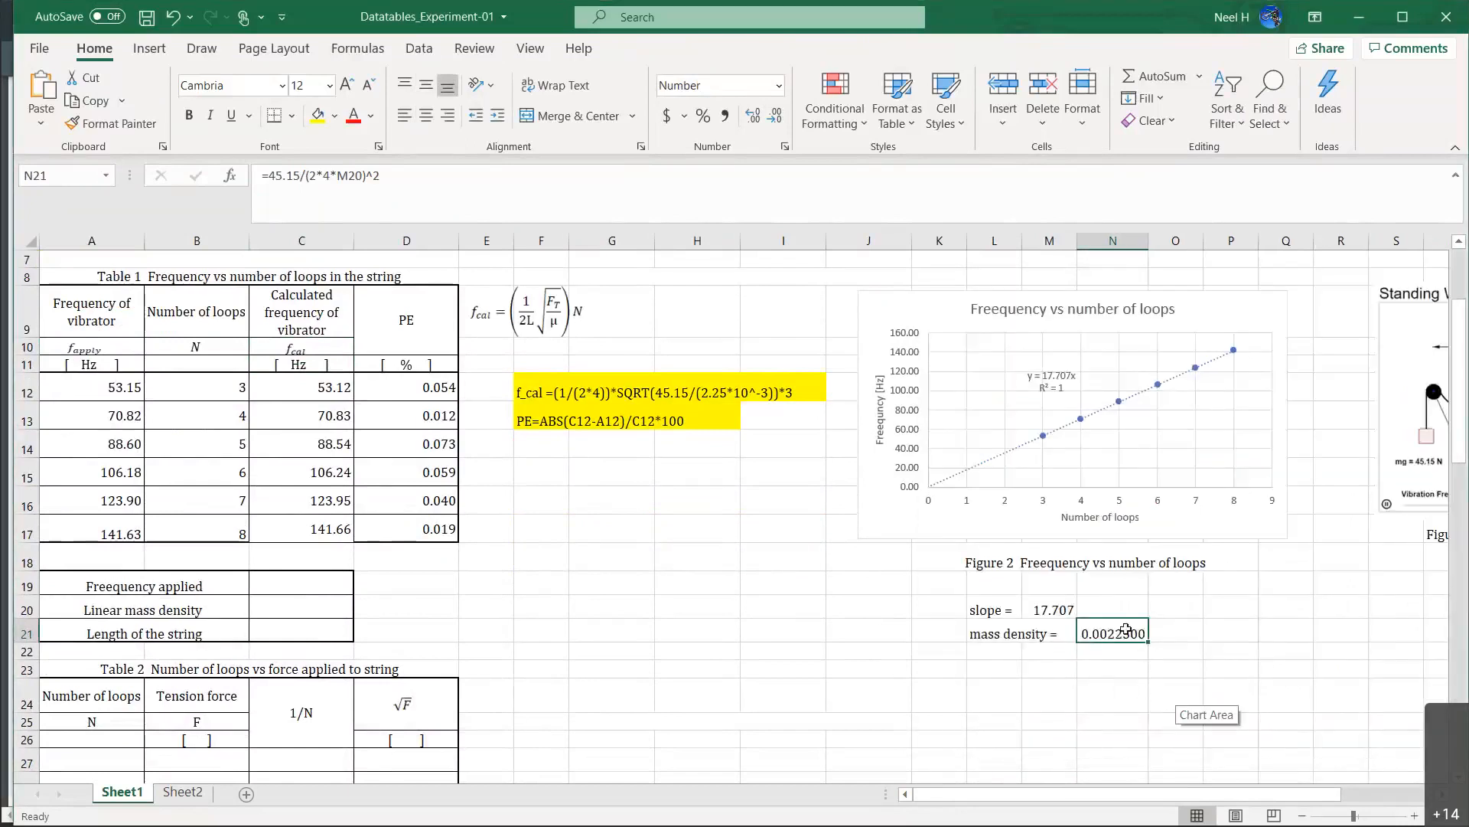
Format the chart's trendline equation label as Number with four decimal places.
click(1054, 610)
click(1063, 374)
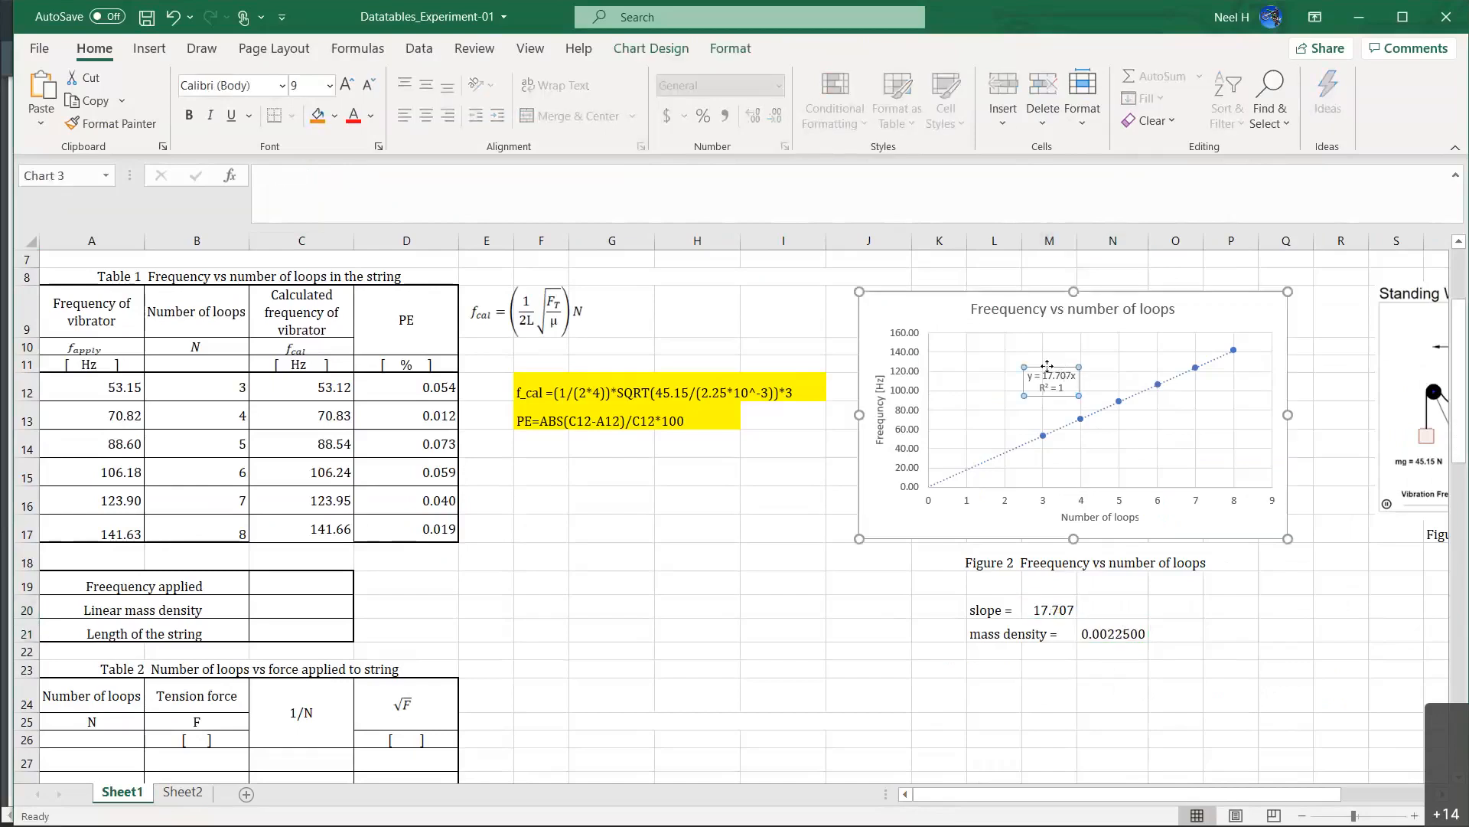
right_click(1047, 366)
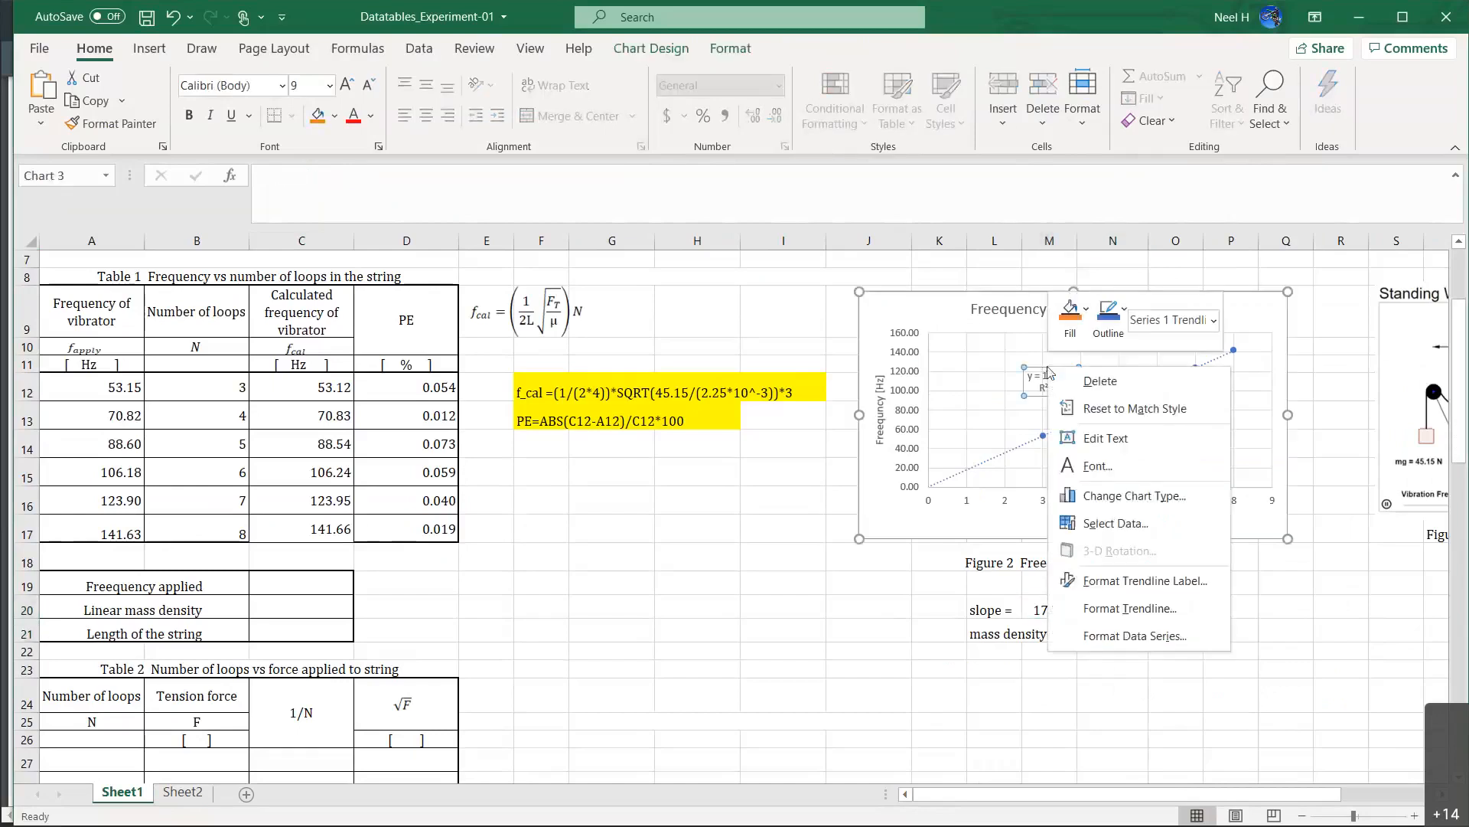
click(1405, 22)
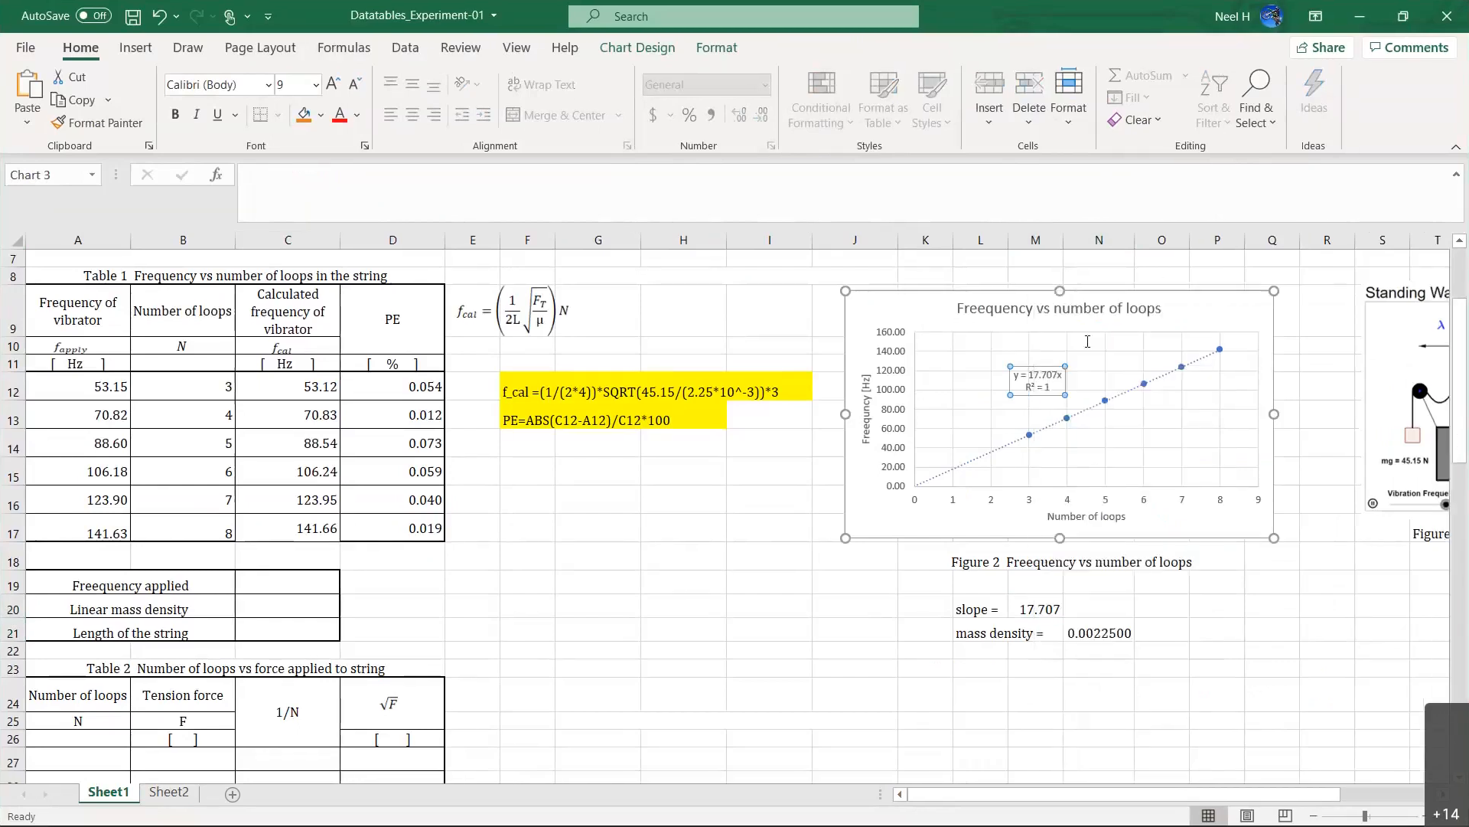
double_click(1041, 379)
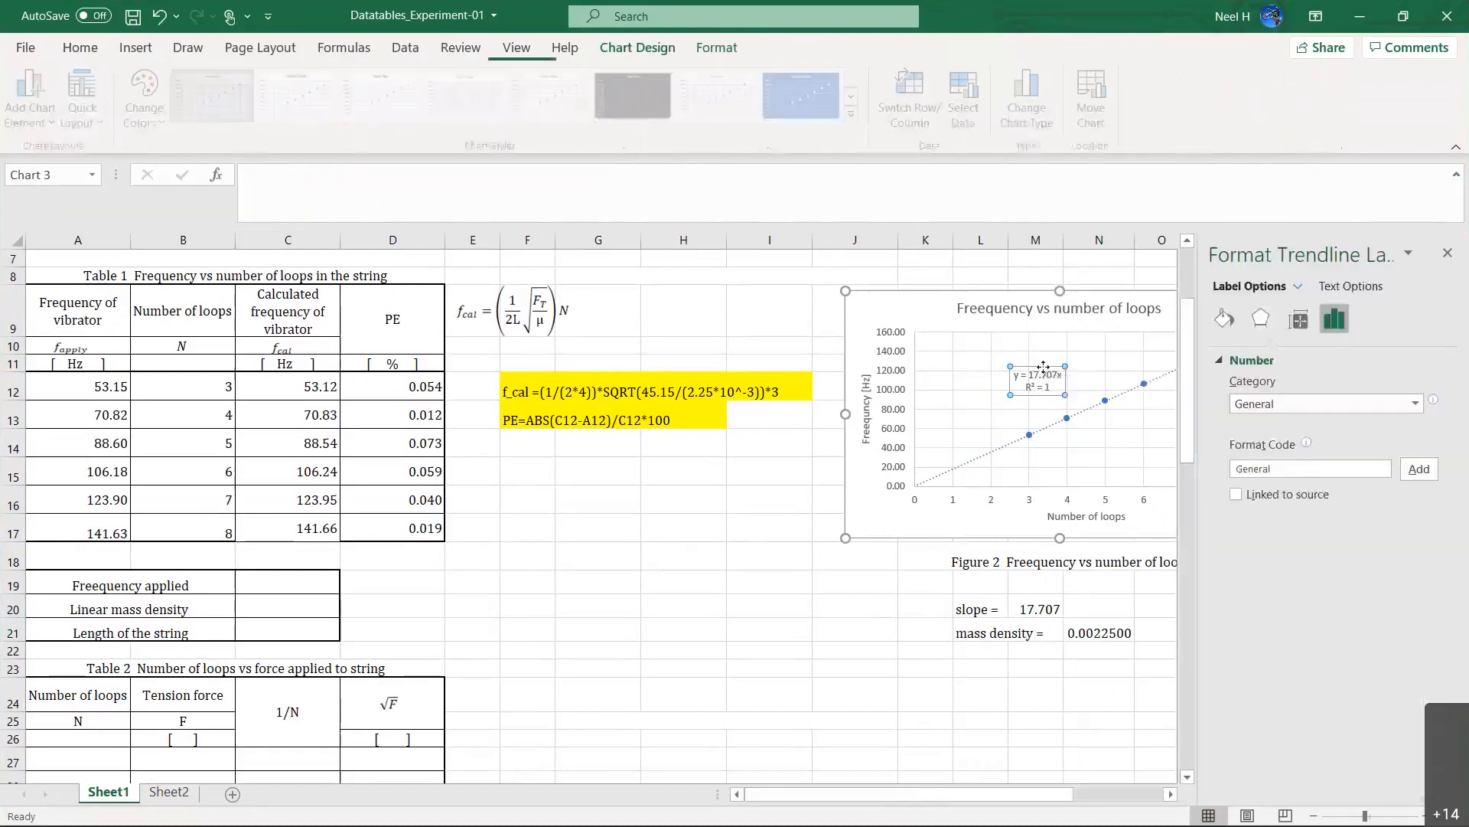
click(1282, 404)
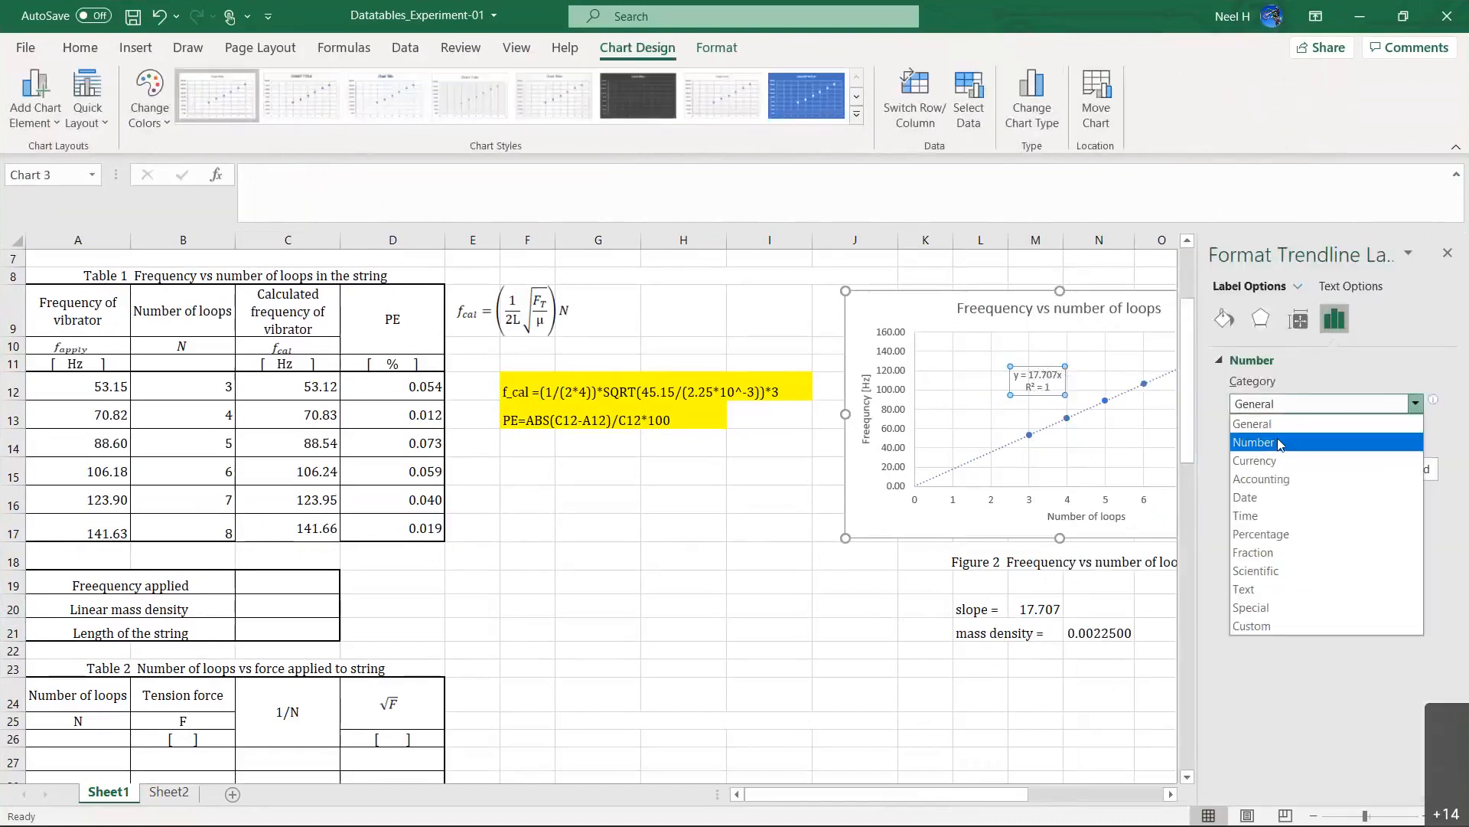
click(1266, 441)
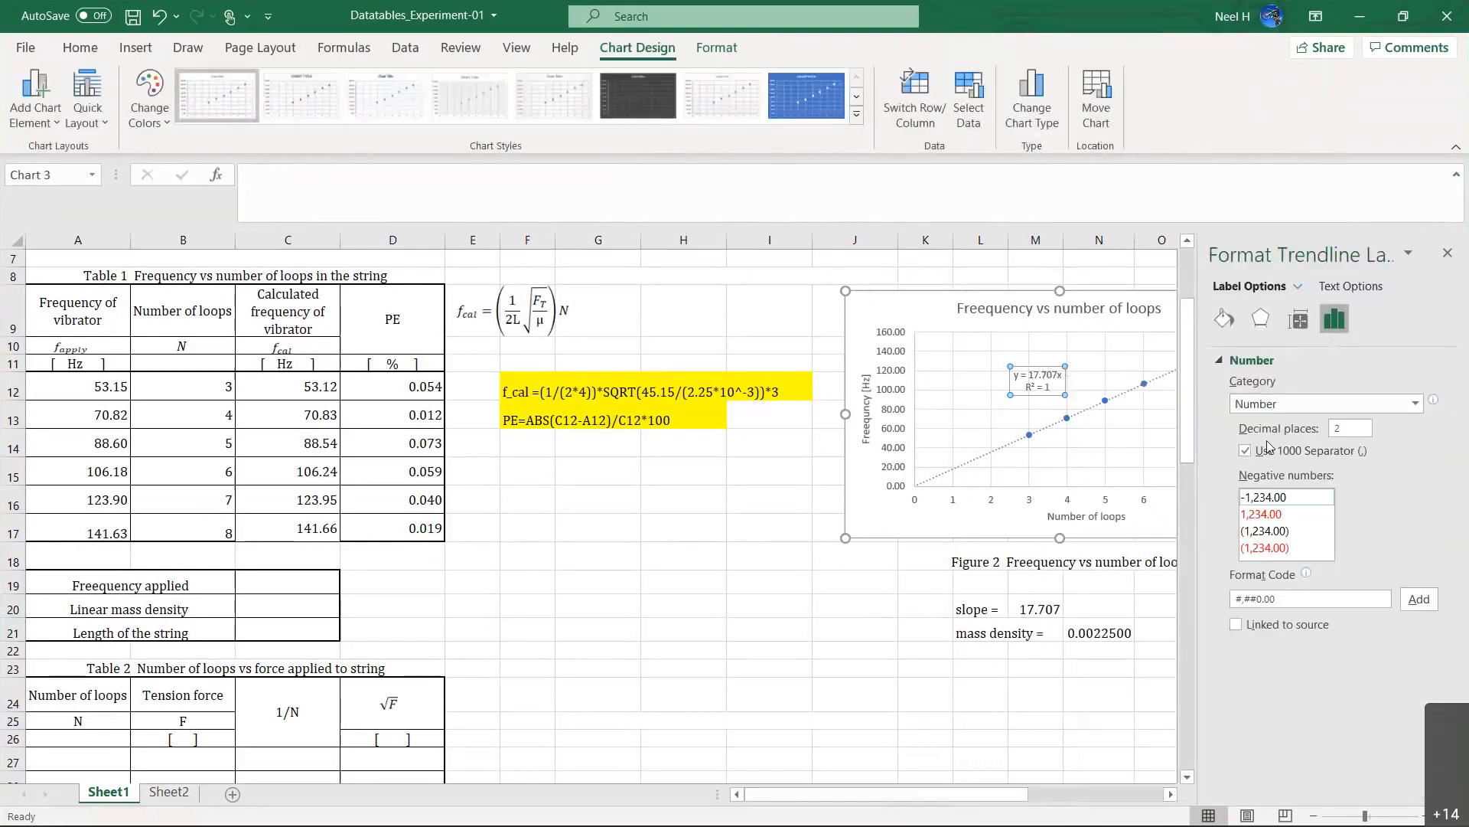
click(1350, 427)
text(4)
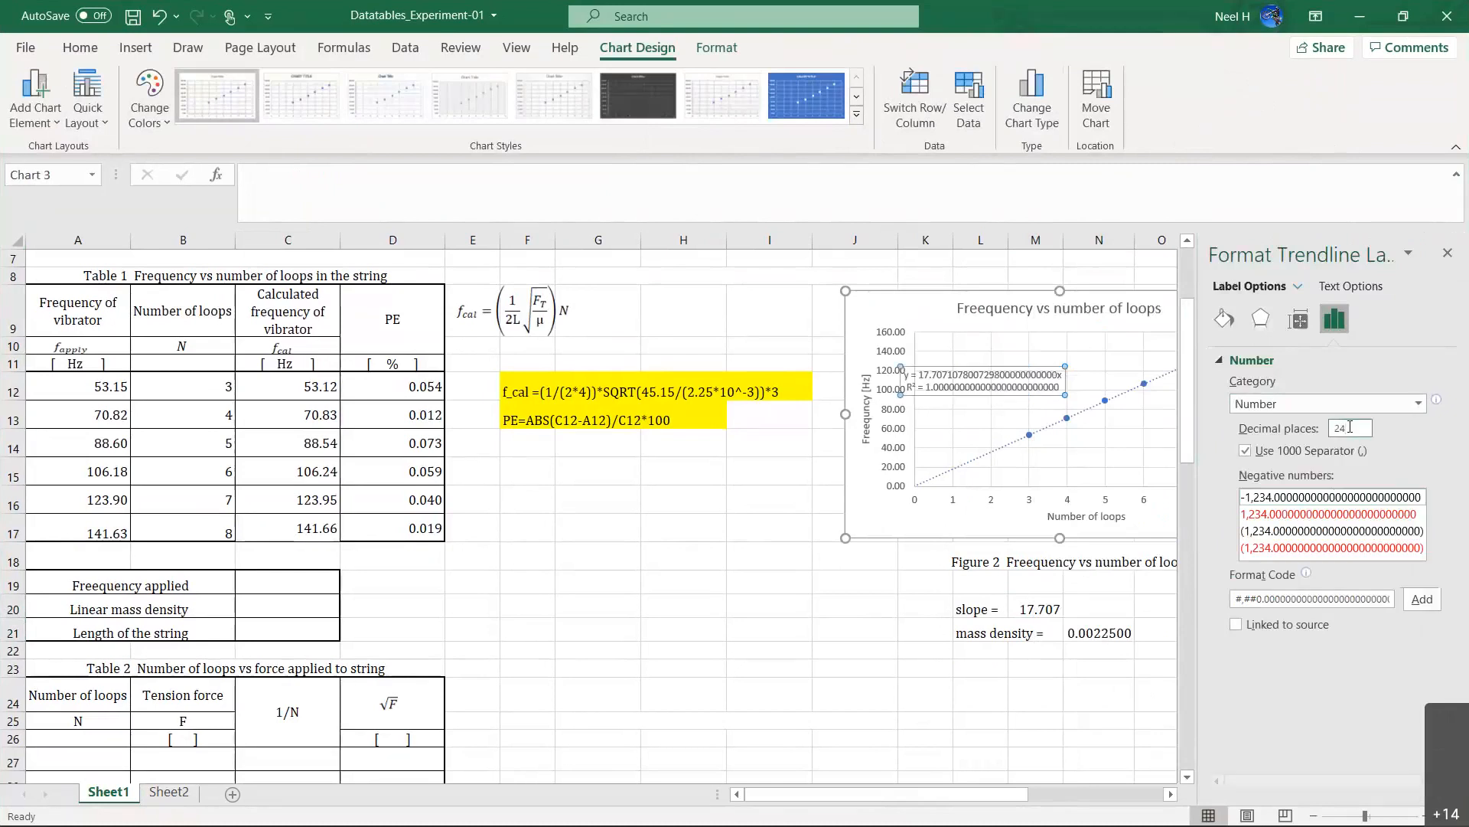
key(BackSpace)
key(BackSpace)
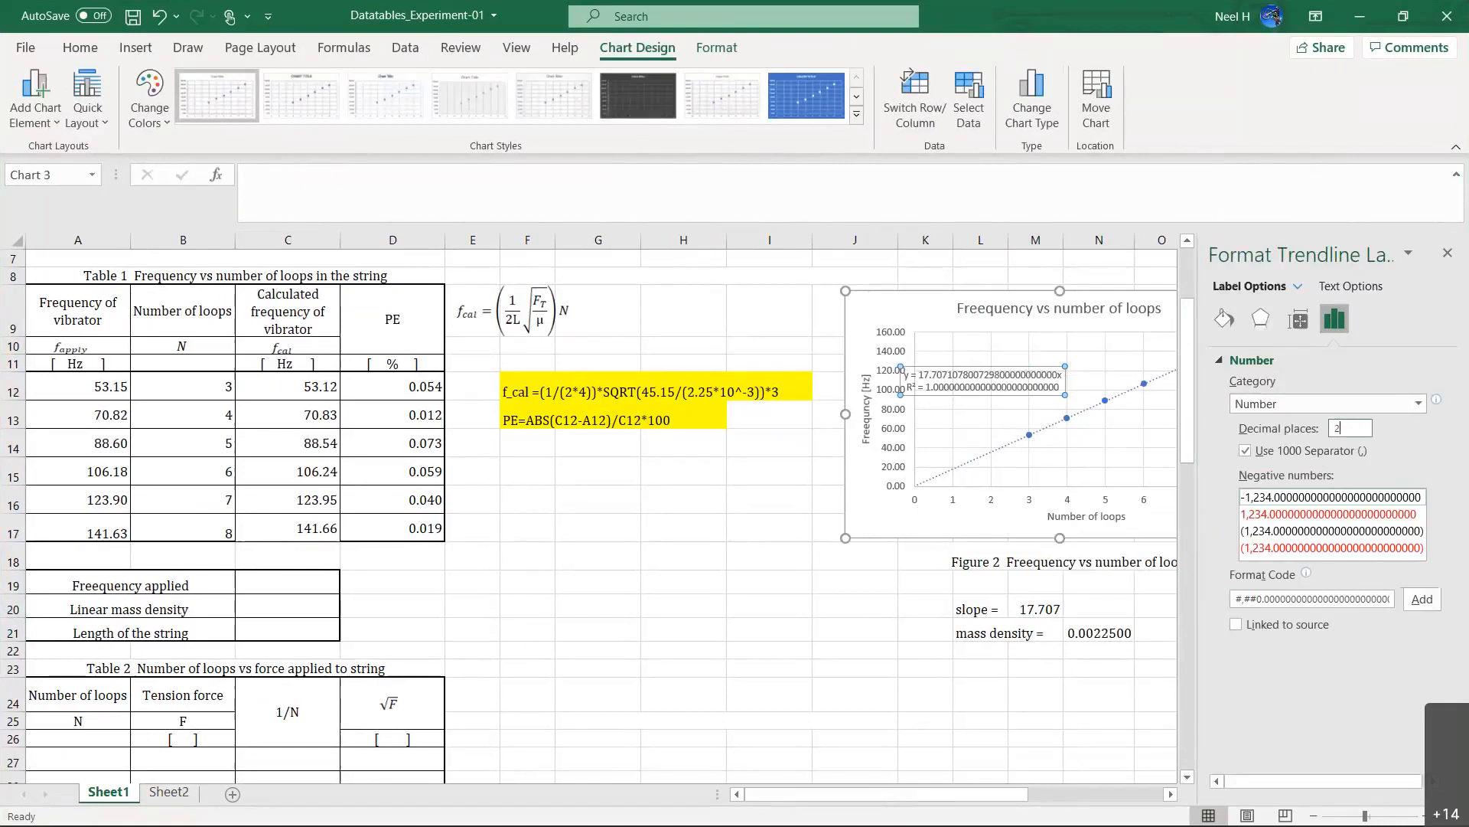
text(4)
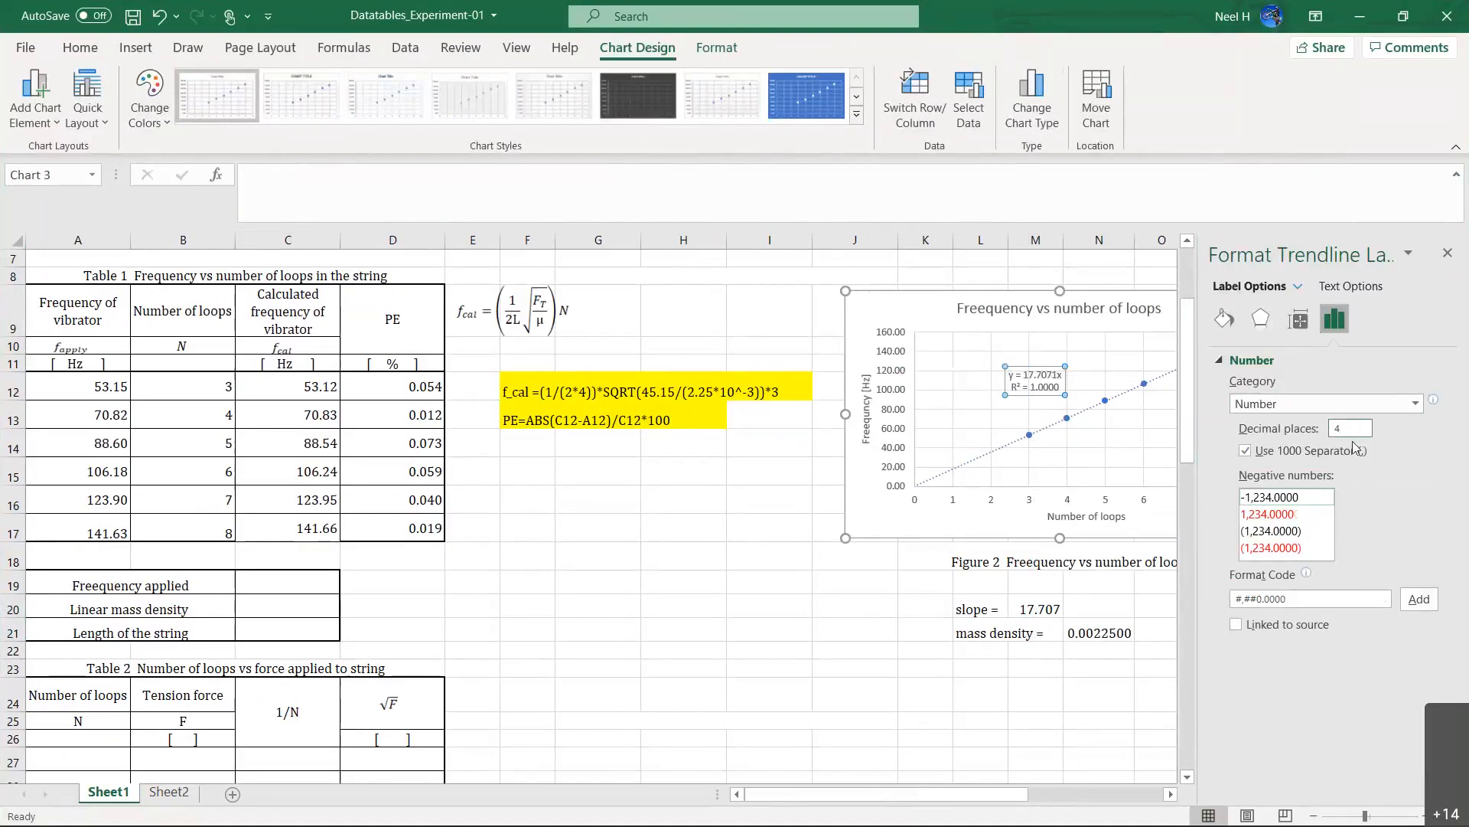
click(868, 629)
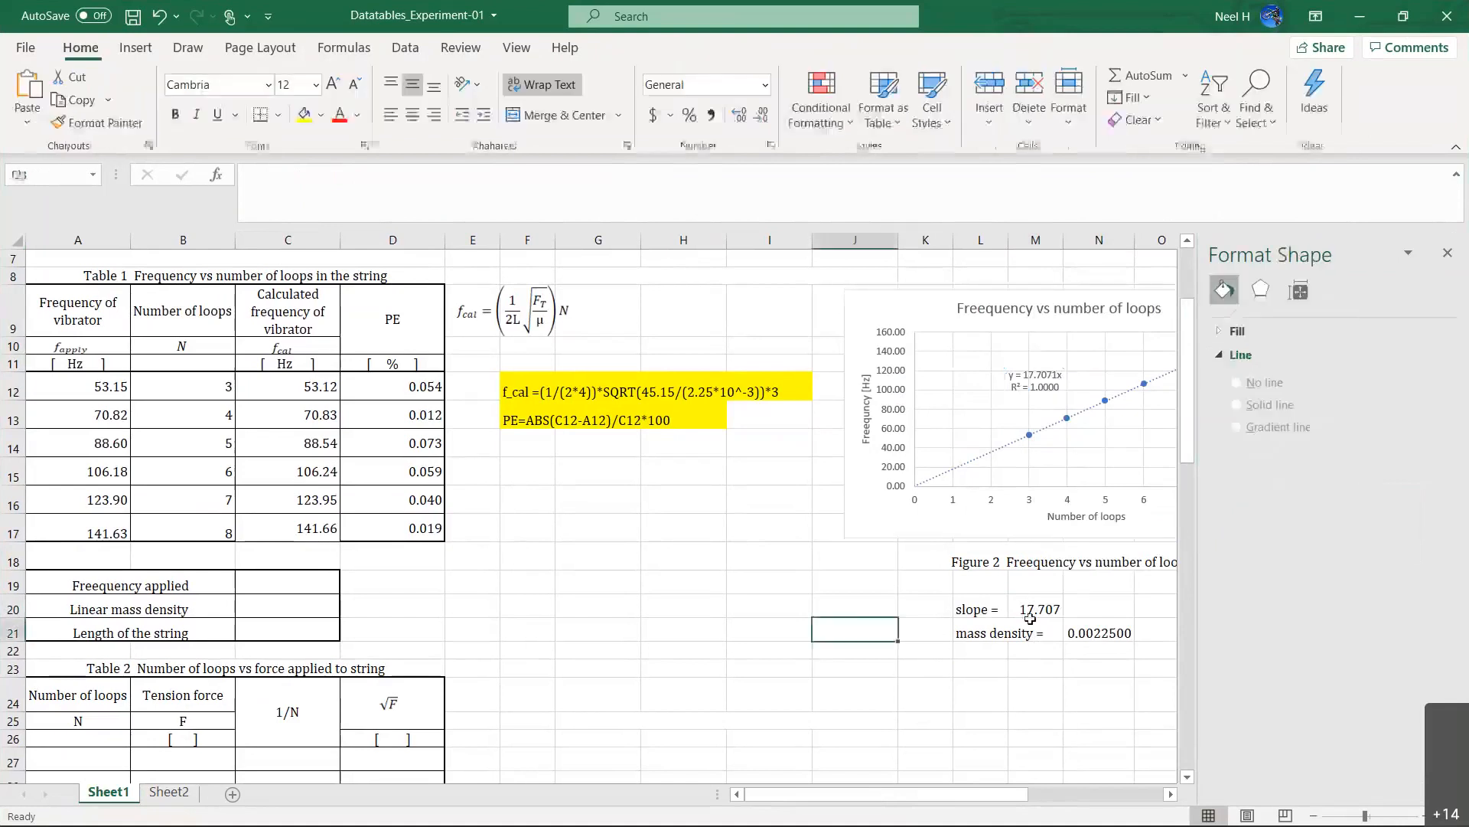
Set the slope value in M20 to 17.7071 to match the trendline equation.
click(1034, 615)
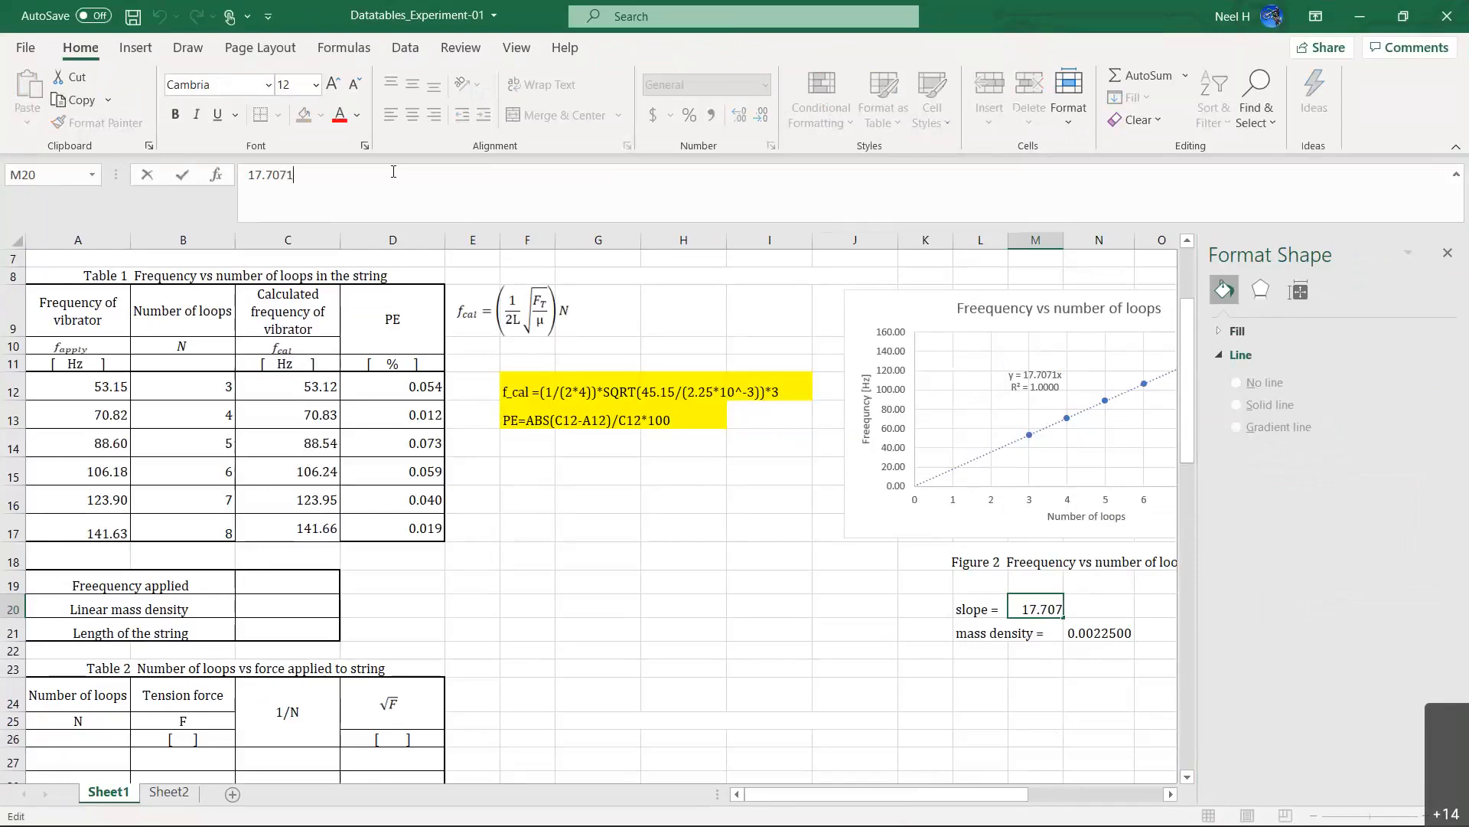
key(Down)
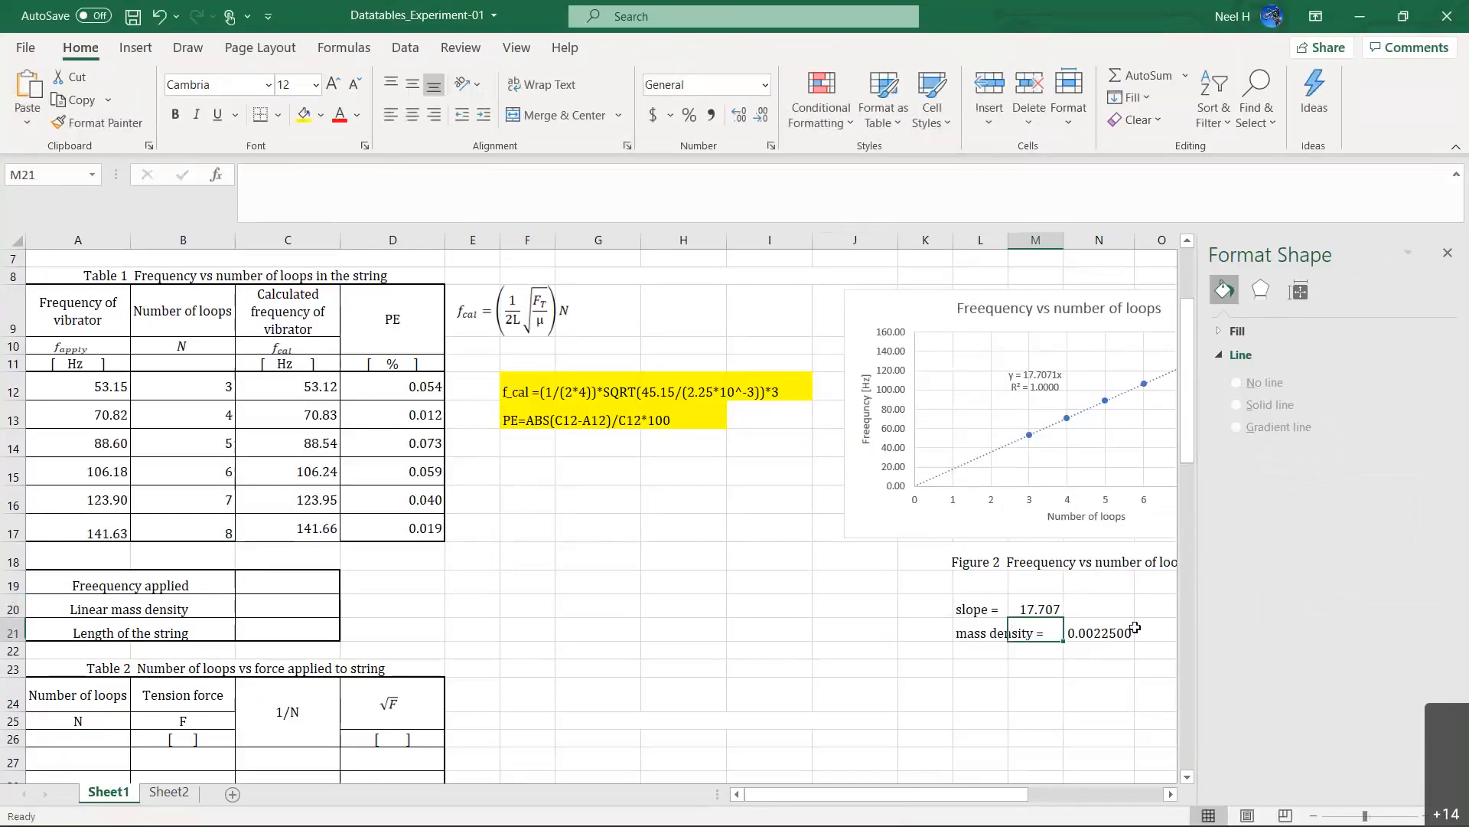
click(1046, 608)
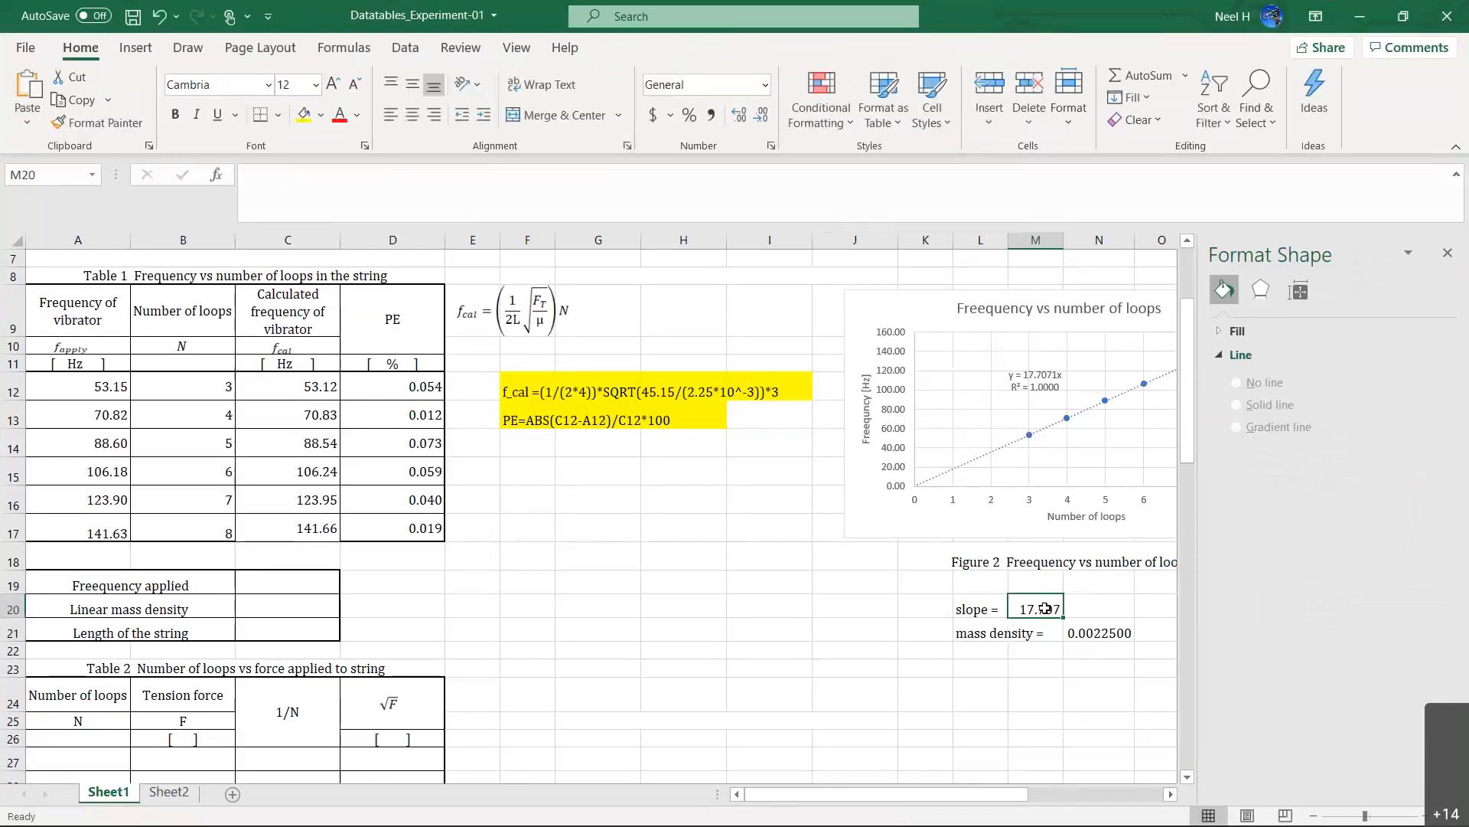
Compare the applied frequencies in A12:A17 with the calculated frequencies in C12:C17 of Table 1.
scroll(707, 703, down, 2)
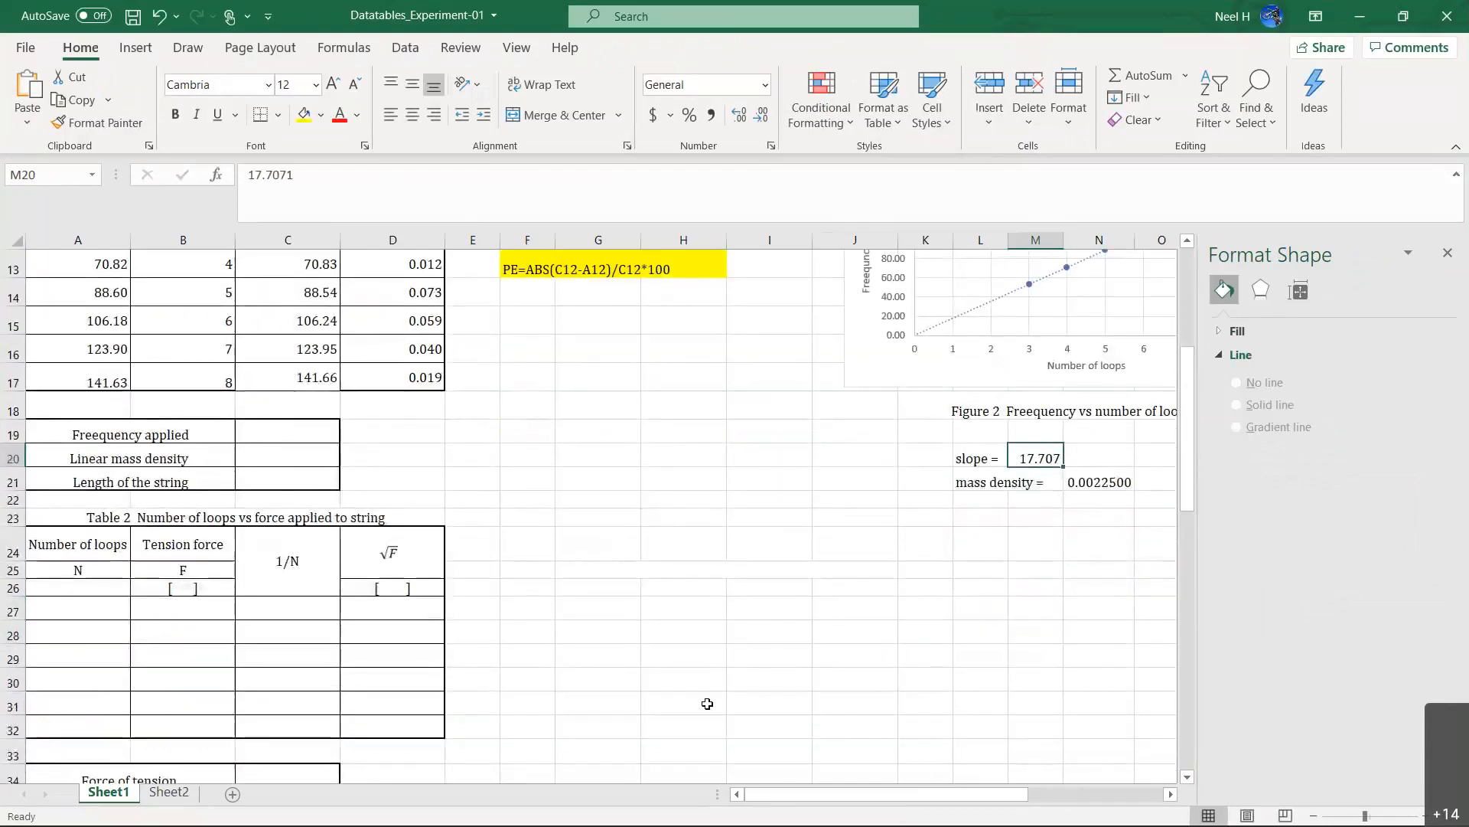
scroll(705, 699, right, 1)
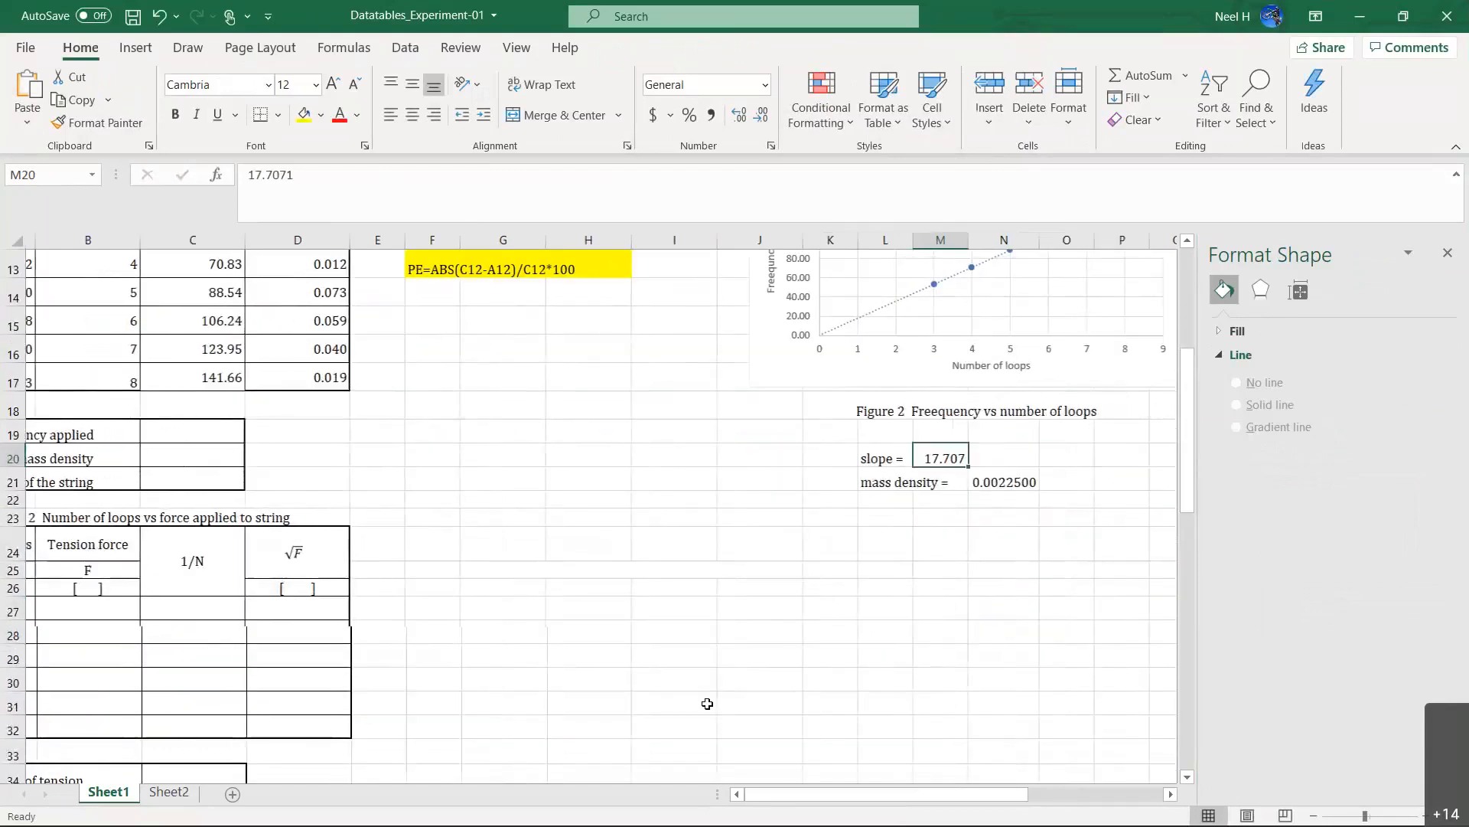
click(893, 500)
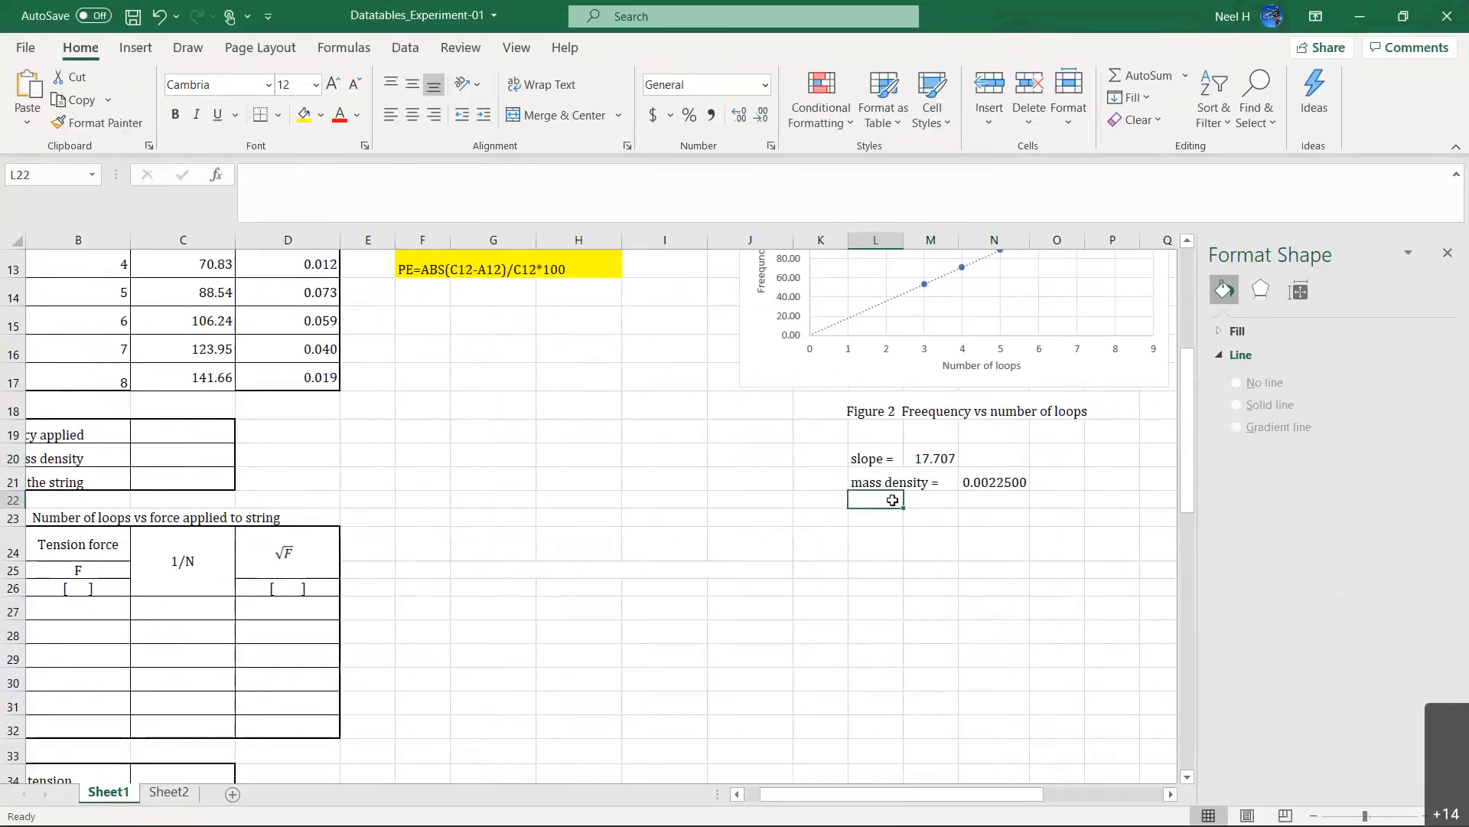
scroll(893, 499, up, 2)
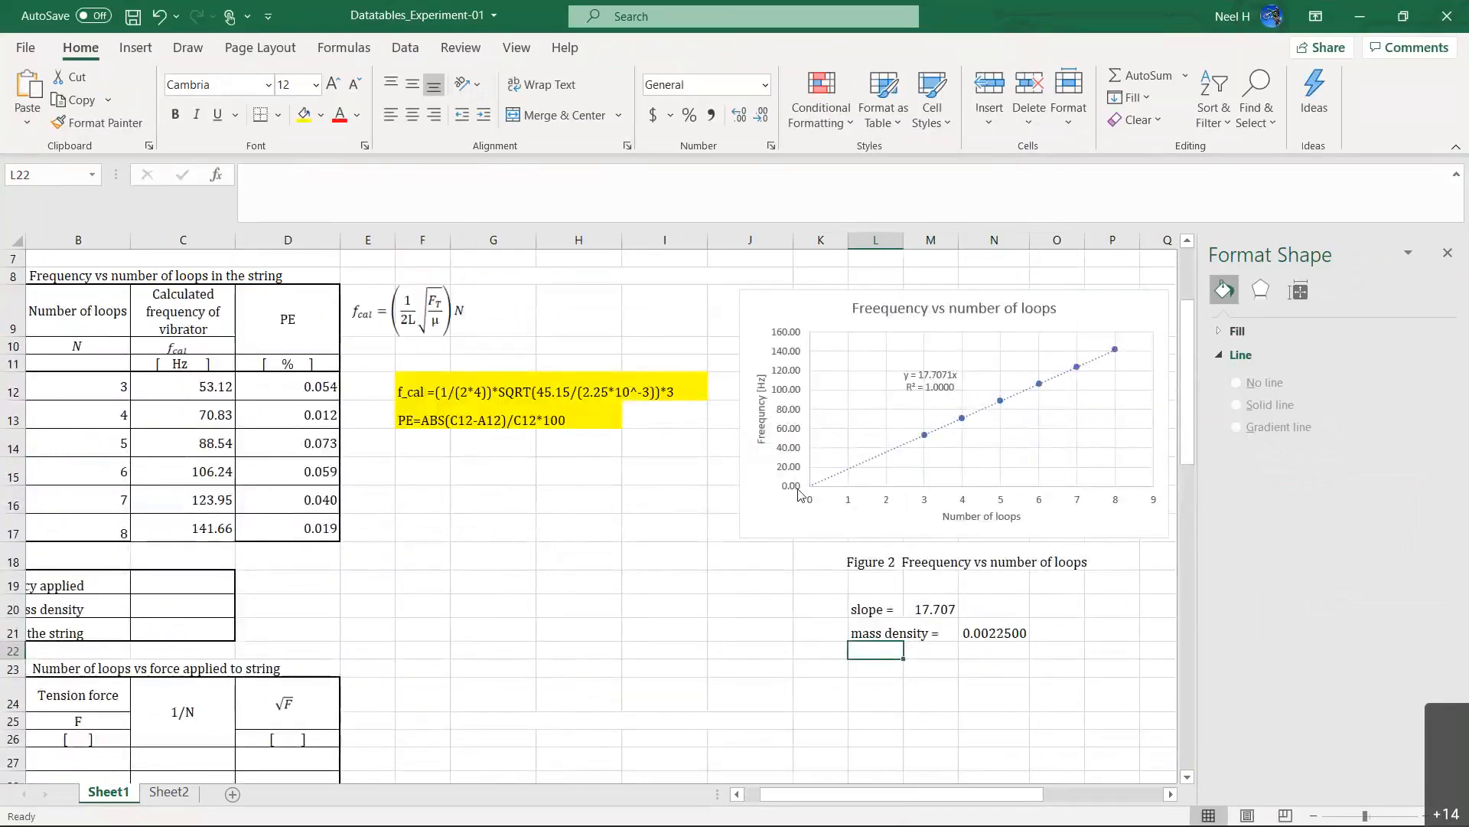
scroll(799, 494, left, 1)
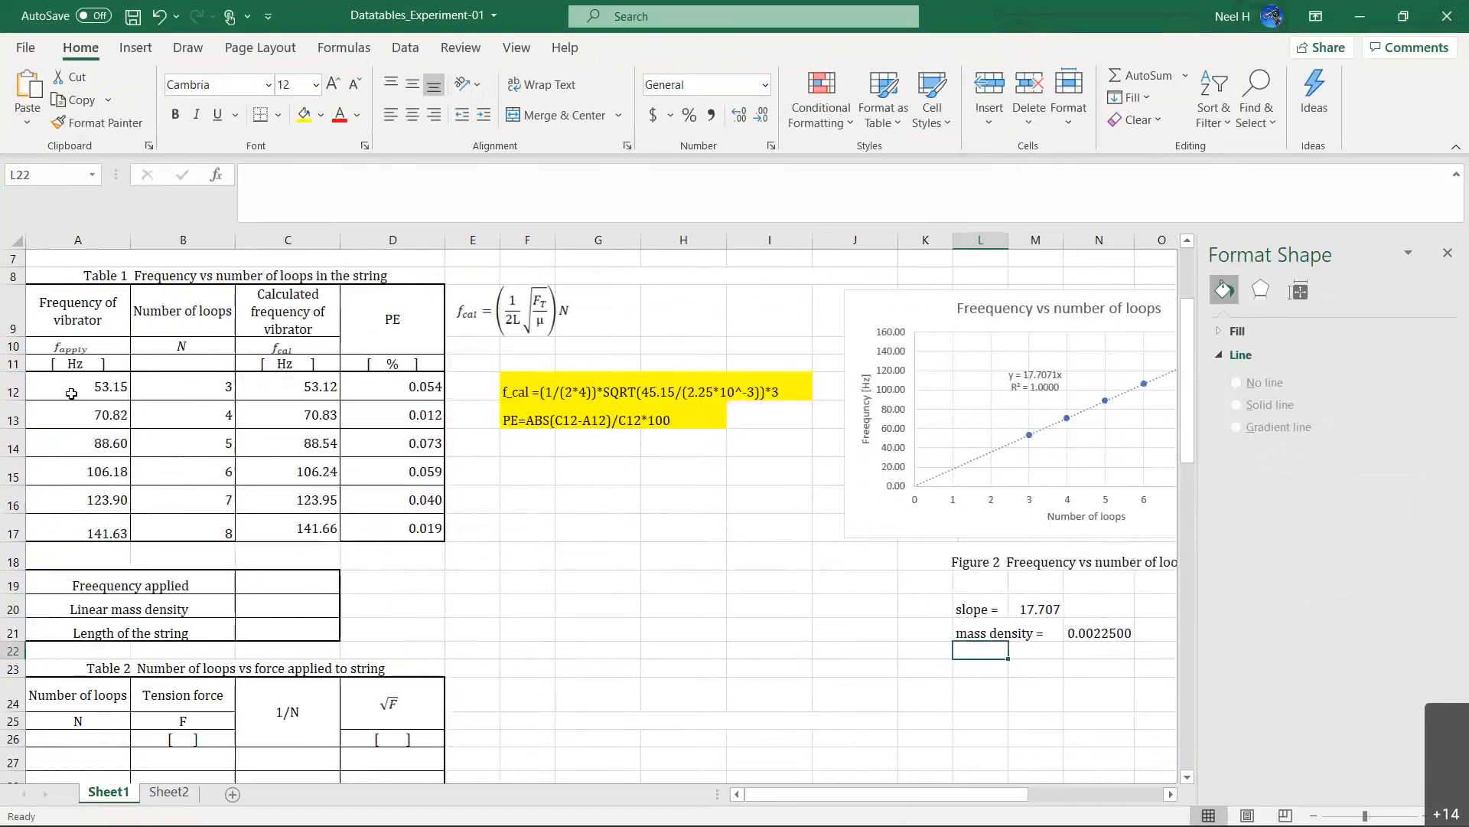
drag(71, 394, 84, 535)
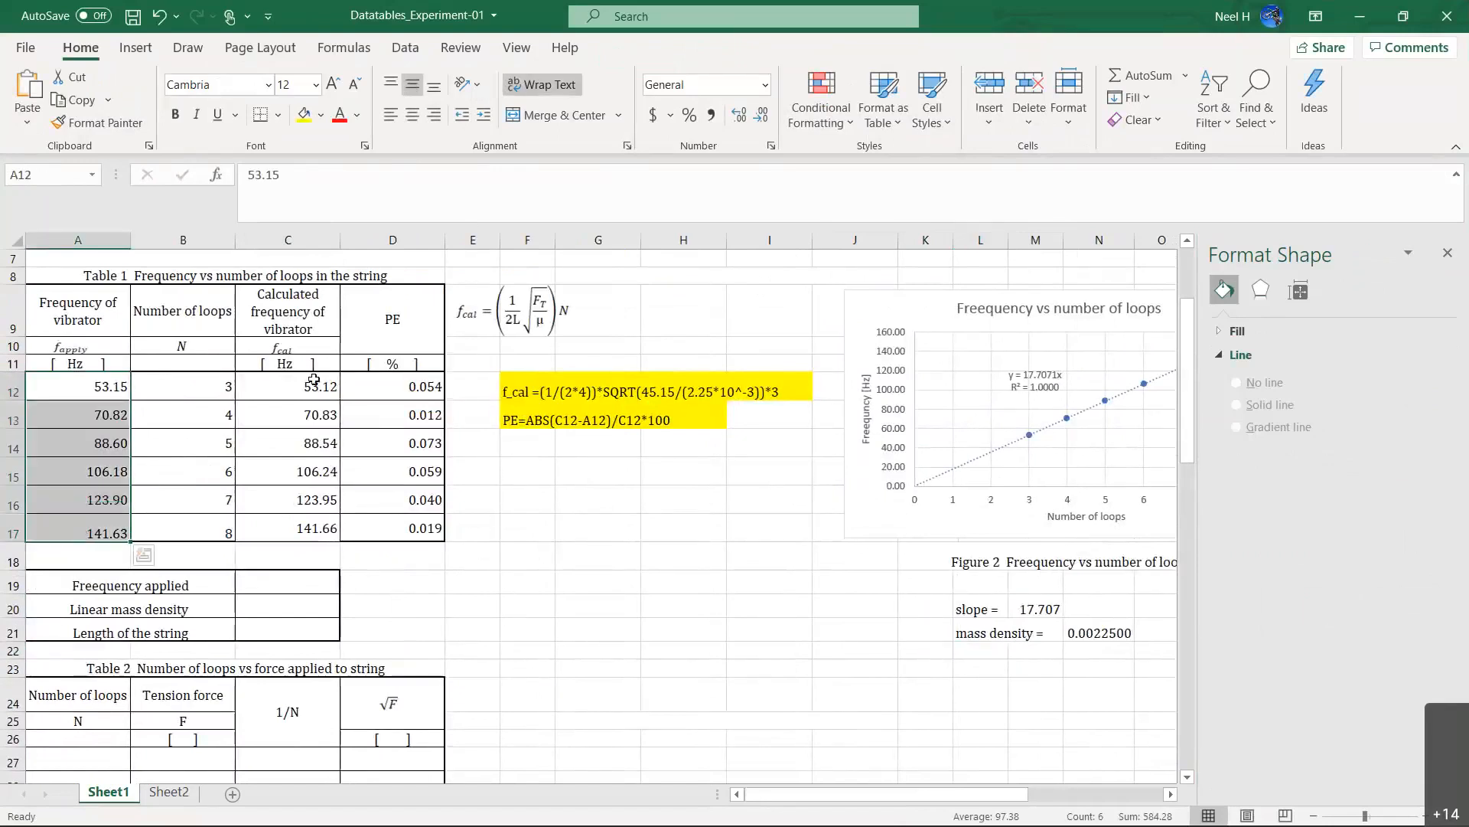
drag(303, 389, 306, 530)
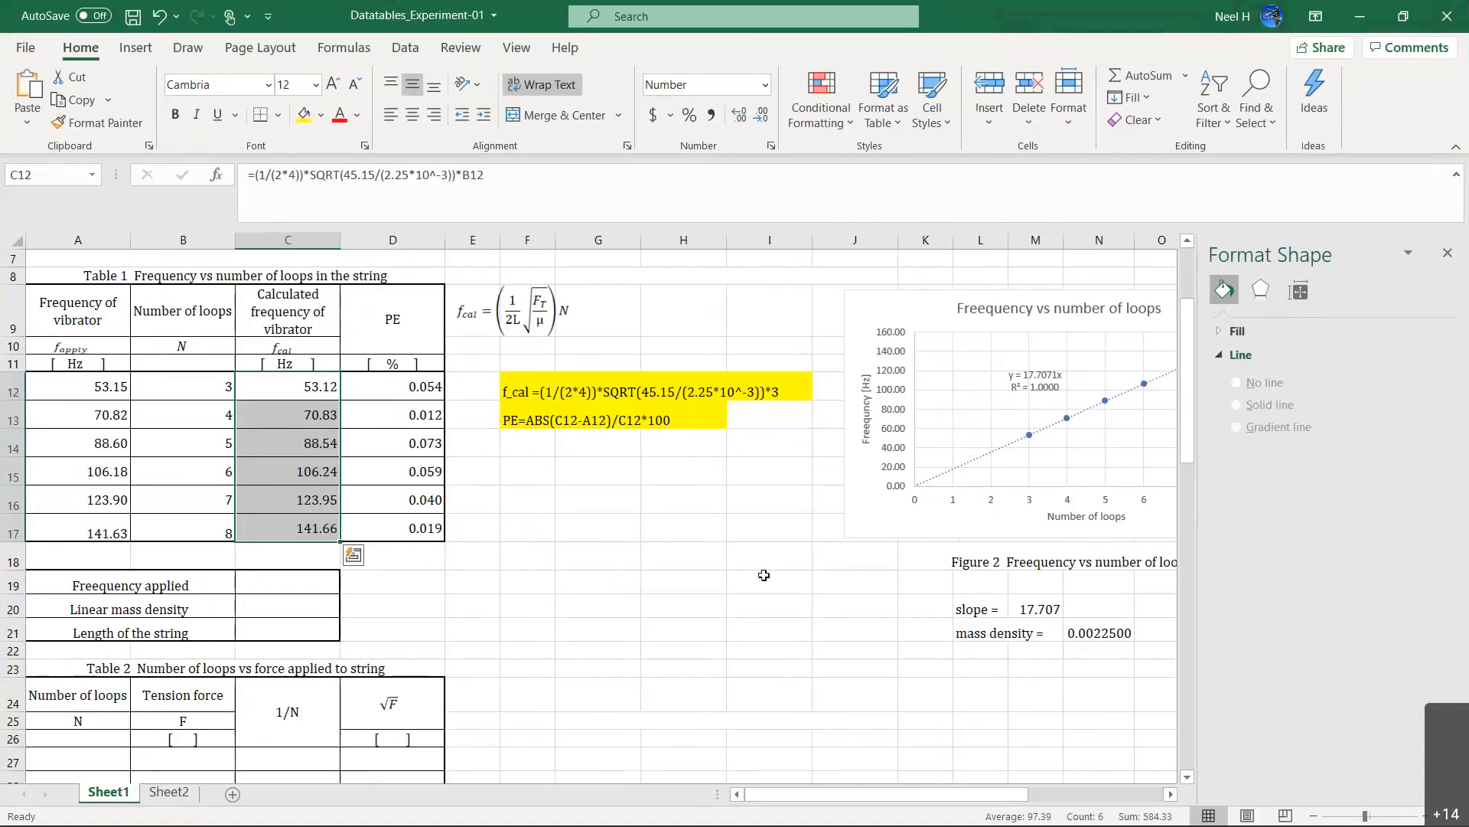
Add the label "PE =" in L22 below the mass density and enter "zero" beside it in M22.
scroll(817, 611, down, 2)
click(1031, 528)
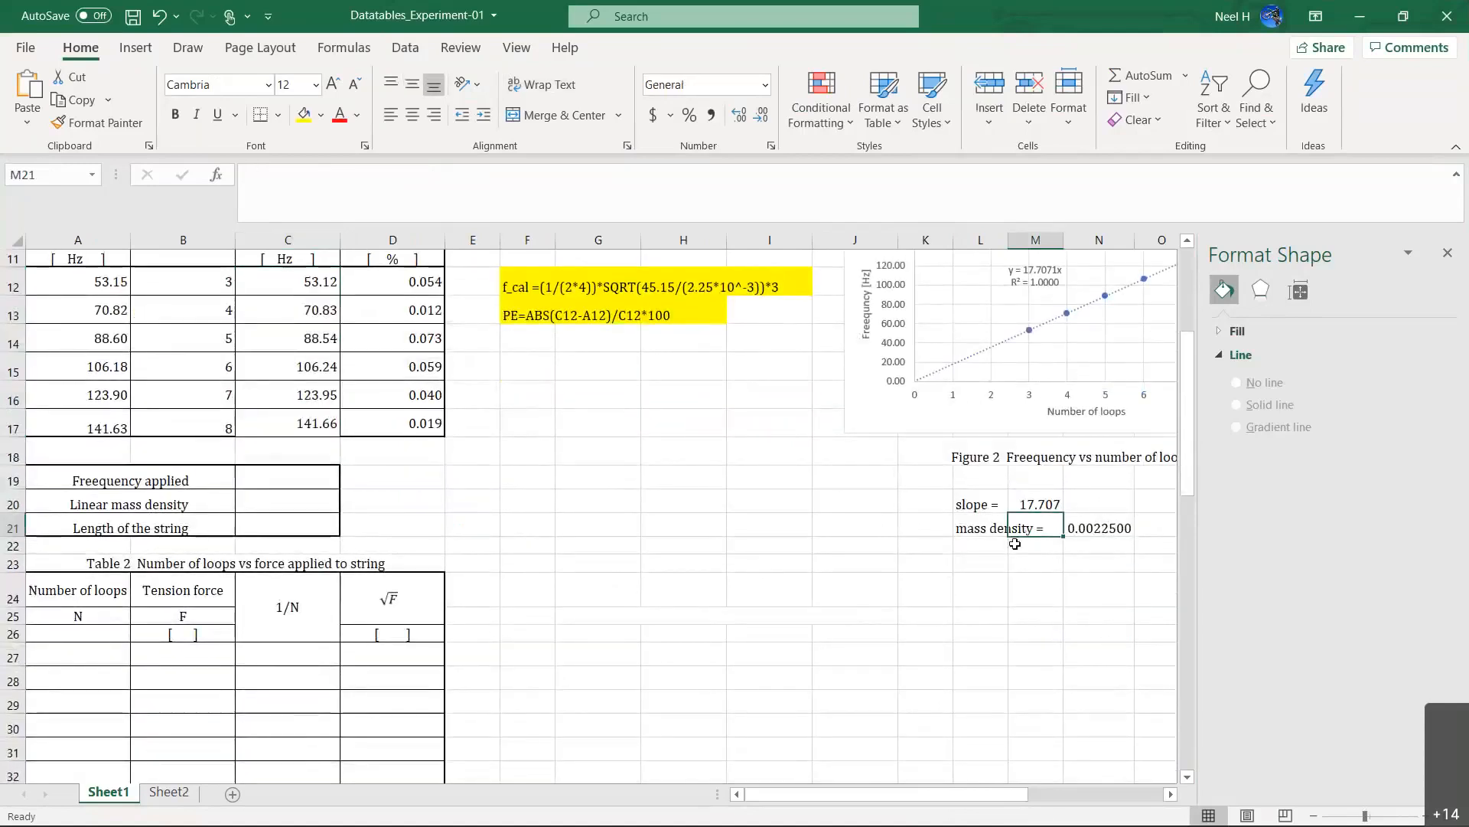
click(976, 538)
click(976, 541)
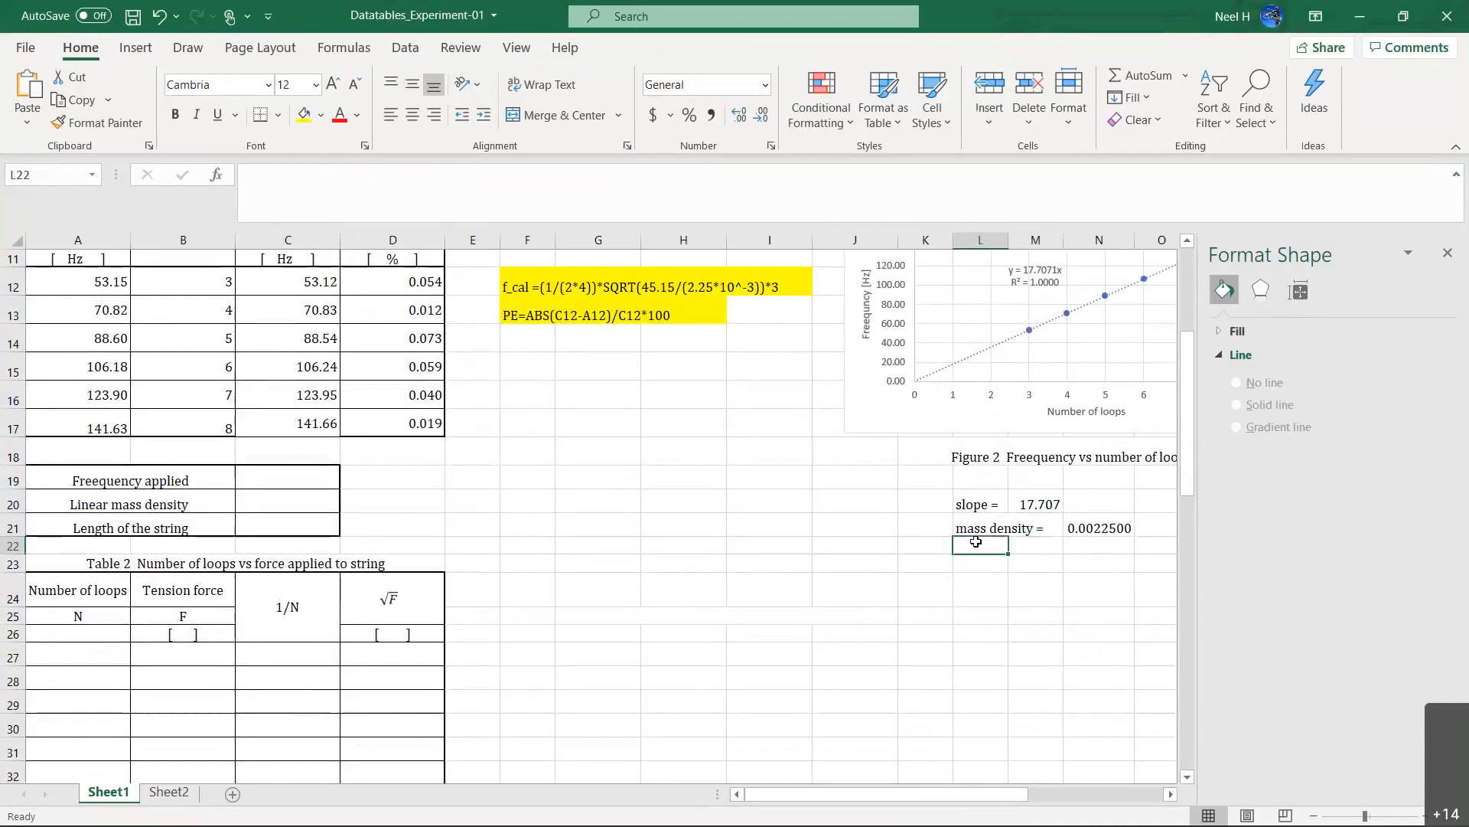
text(PE)
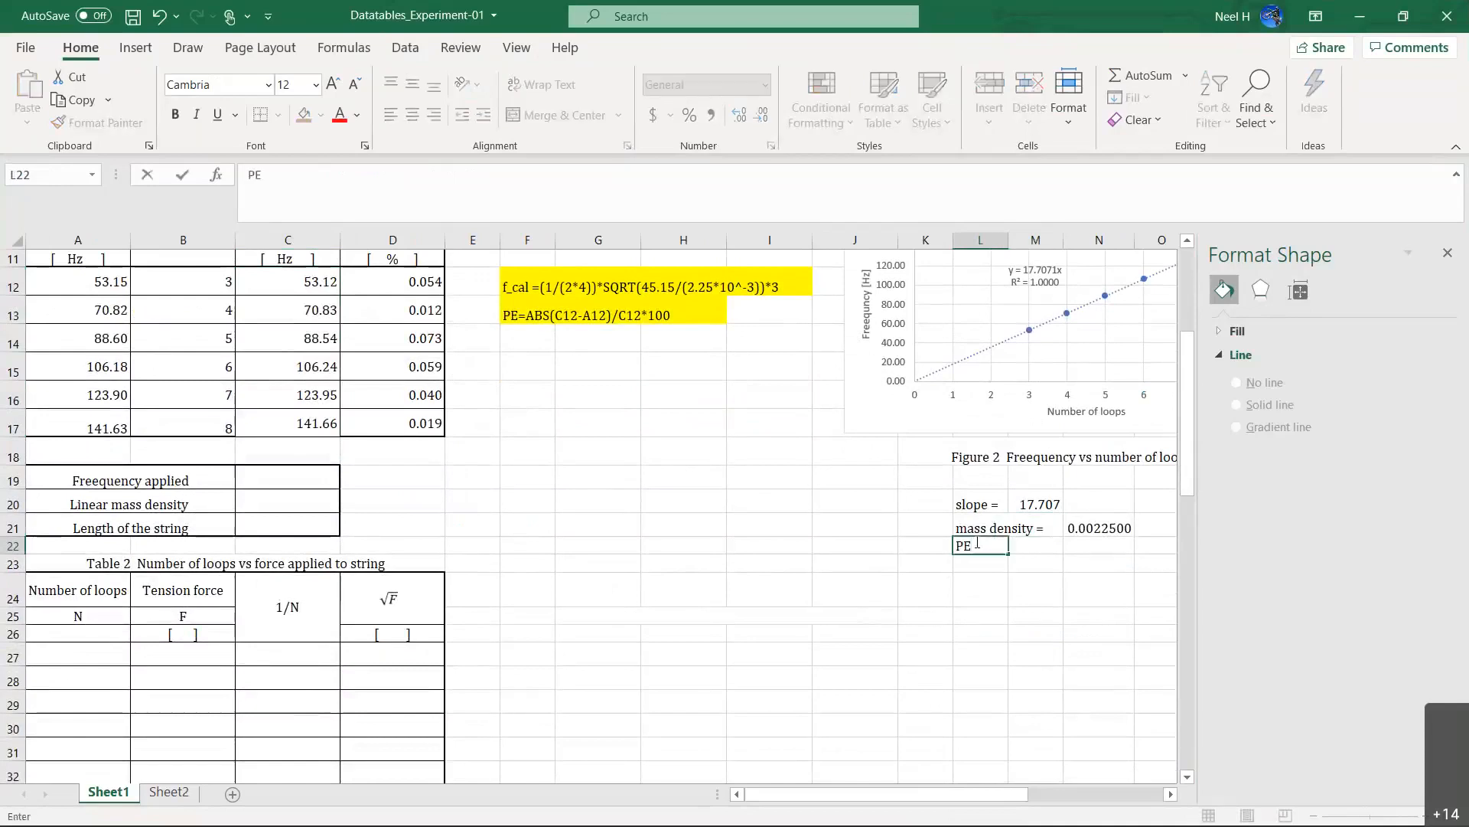
key(Tab)
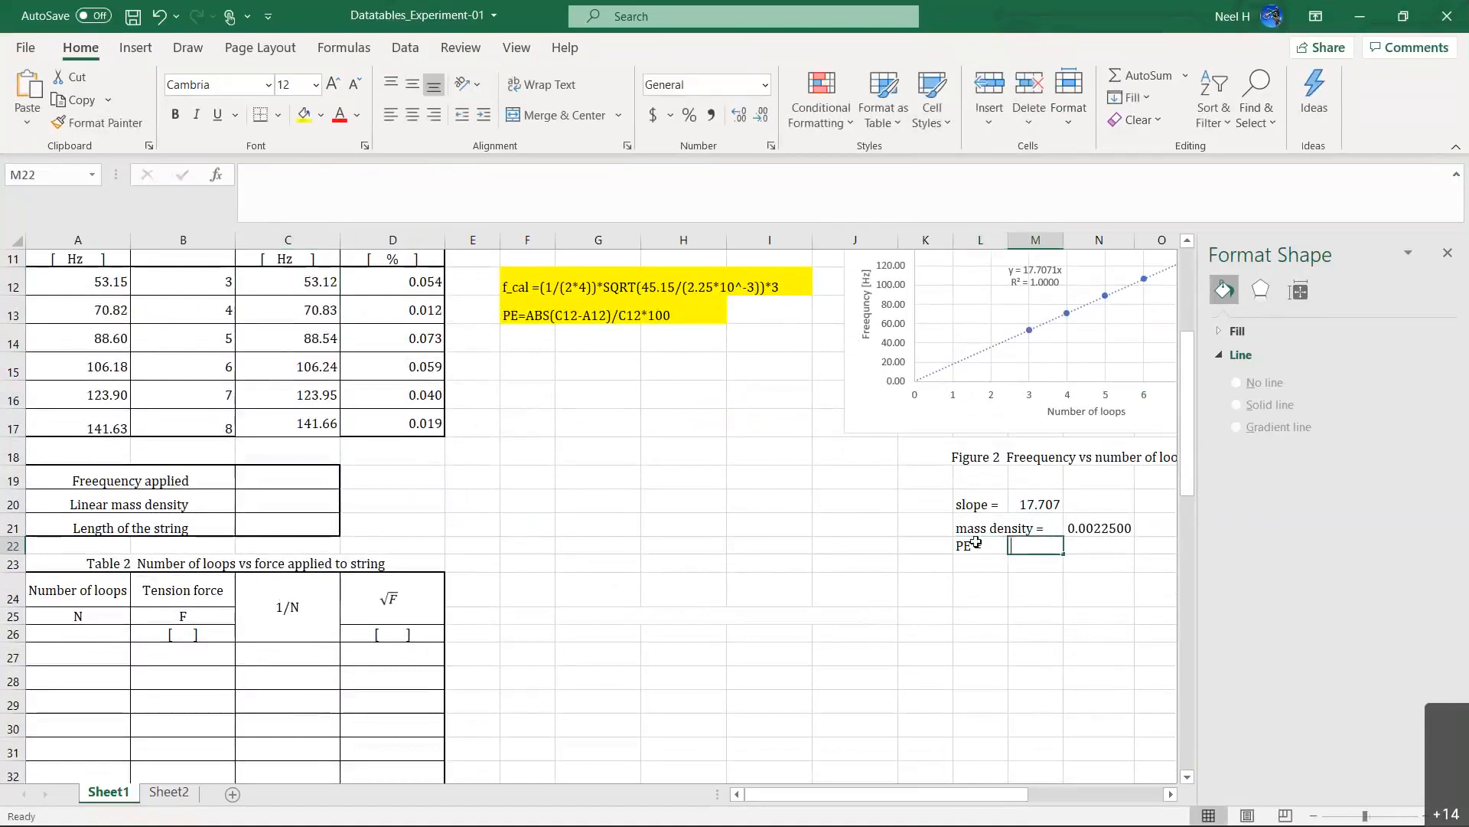
text(zero)
key(Return)
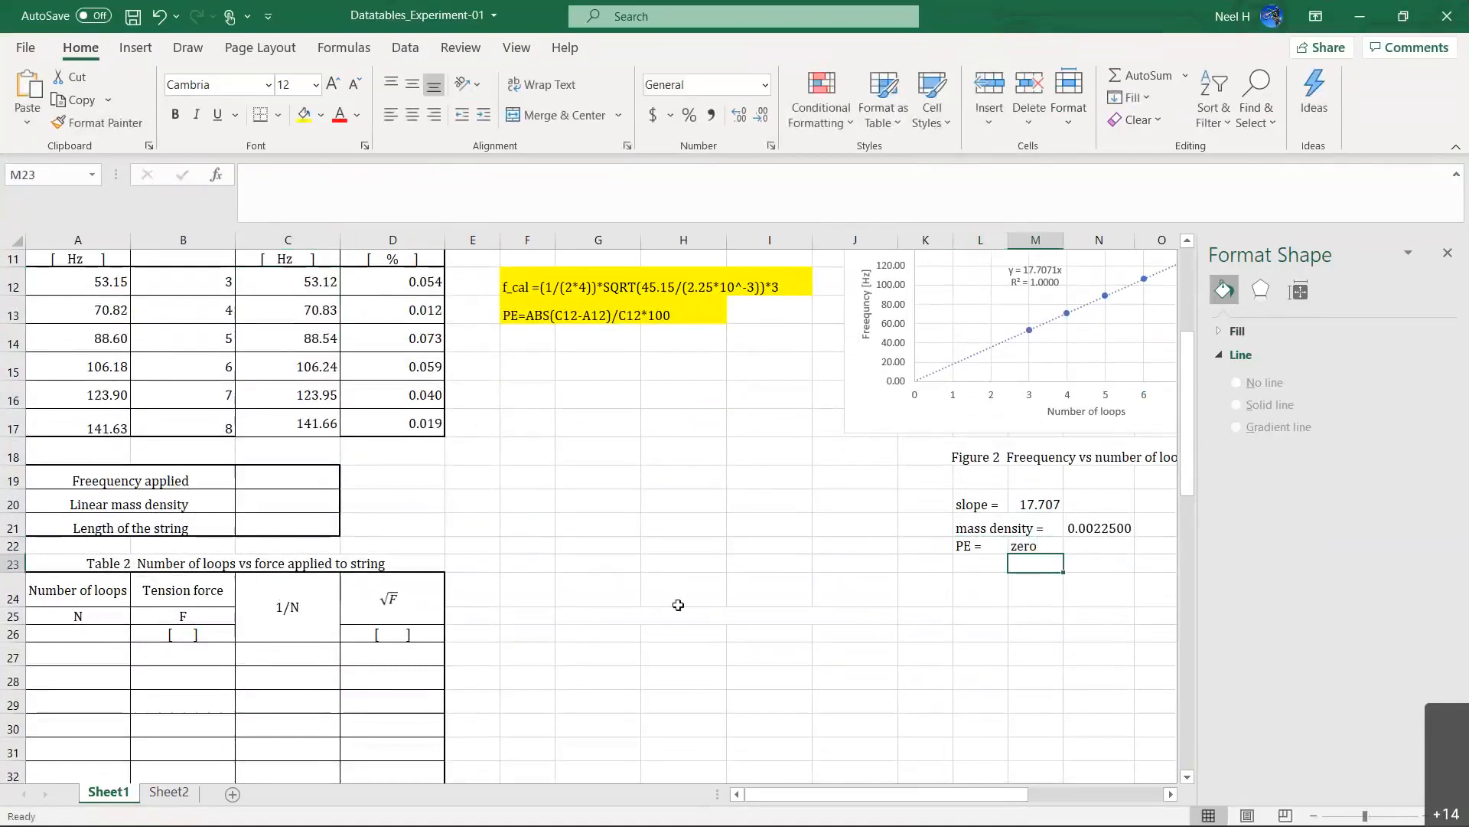
Highlight the slope, mass density and PE results in L20:N22 with yellow fill.
click(604, 561)
scroll(798, 518, right, 3)
drag(765, 503, 903, 545)
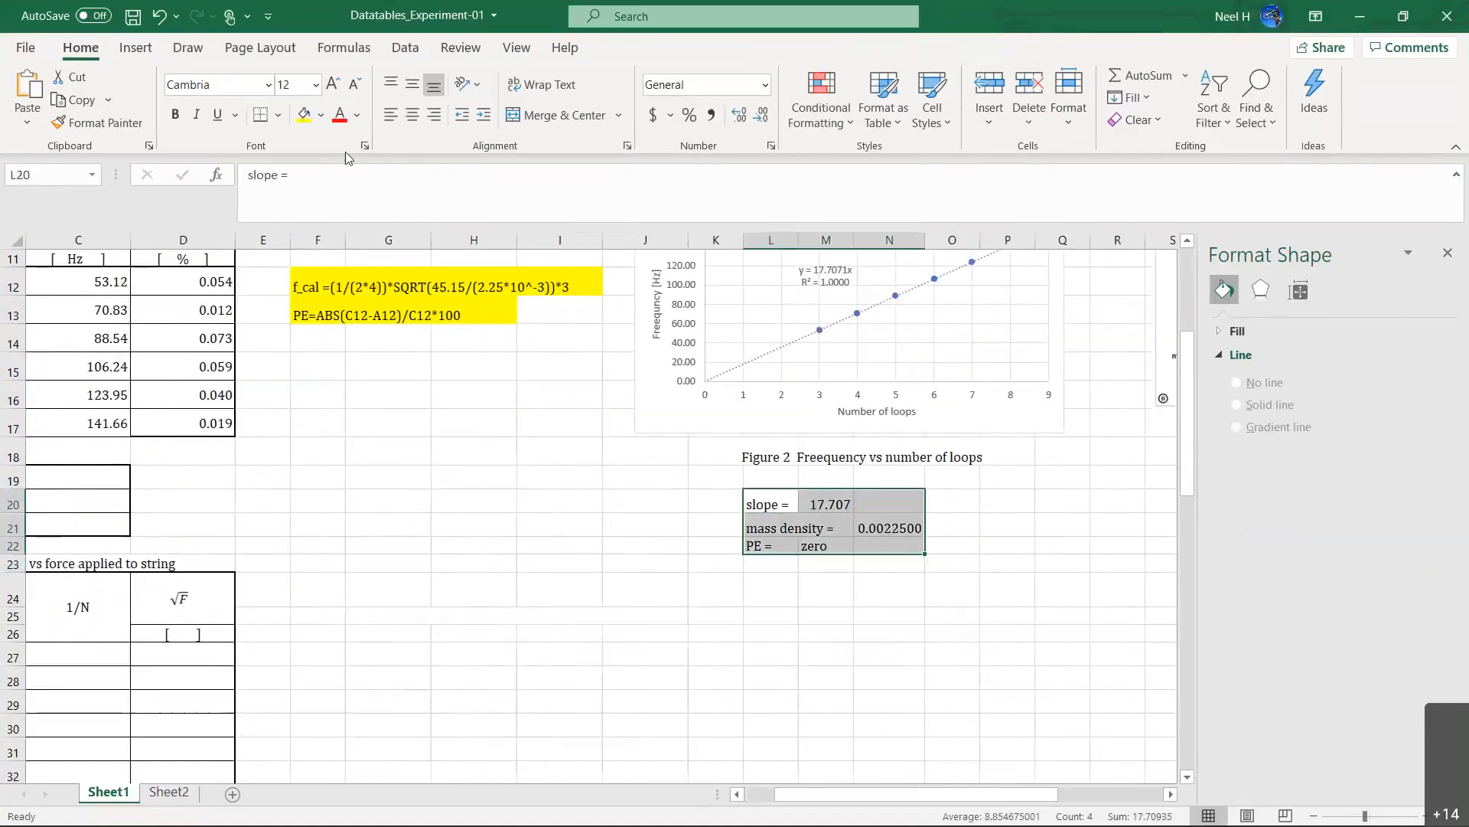
click(304, 114)
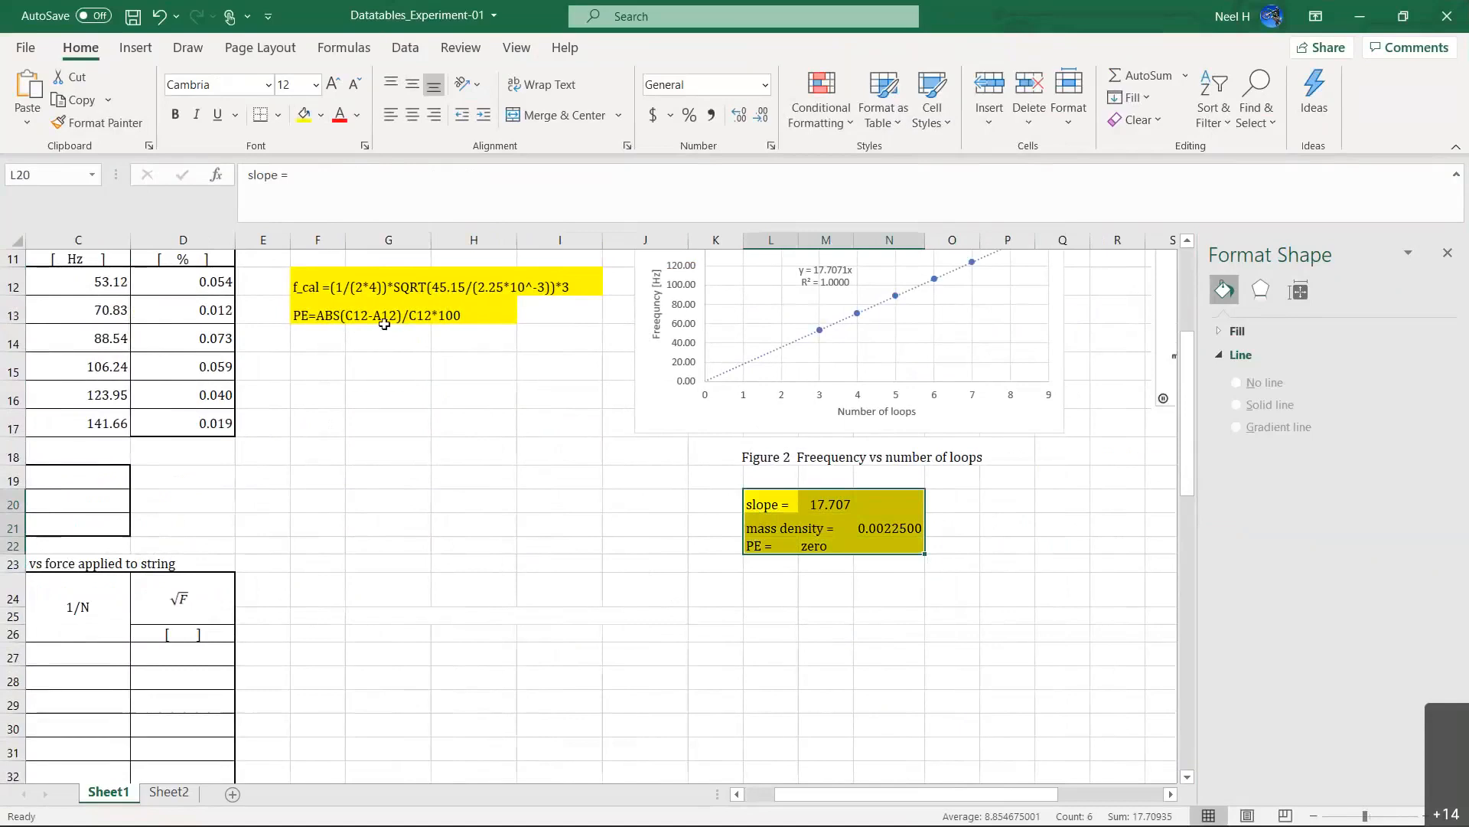
click(628, 622)
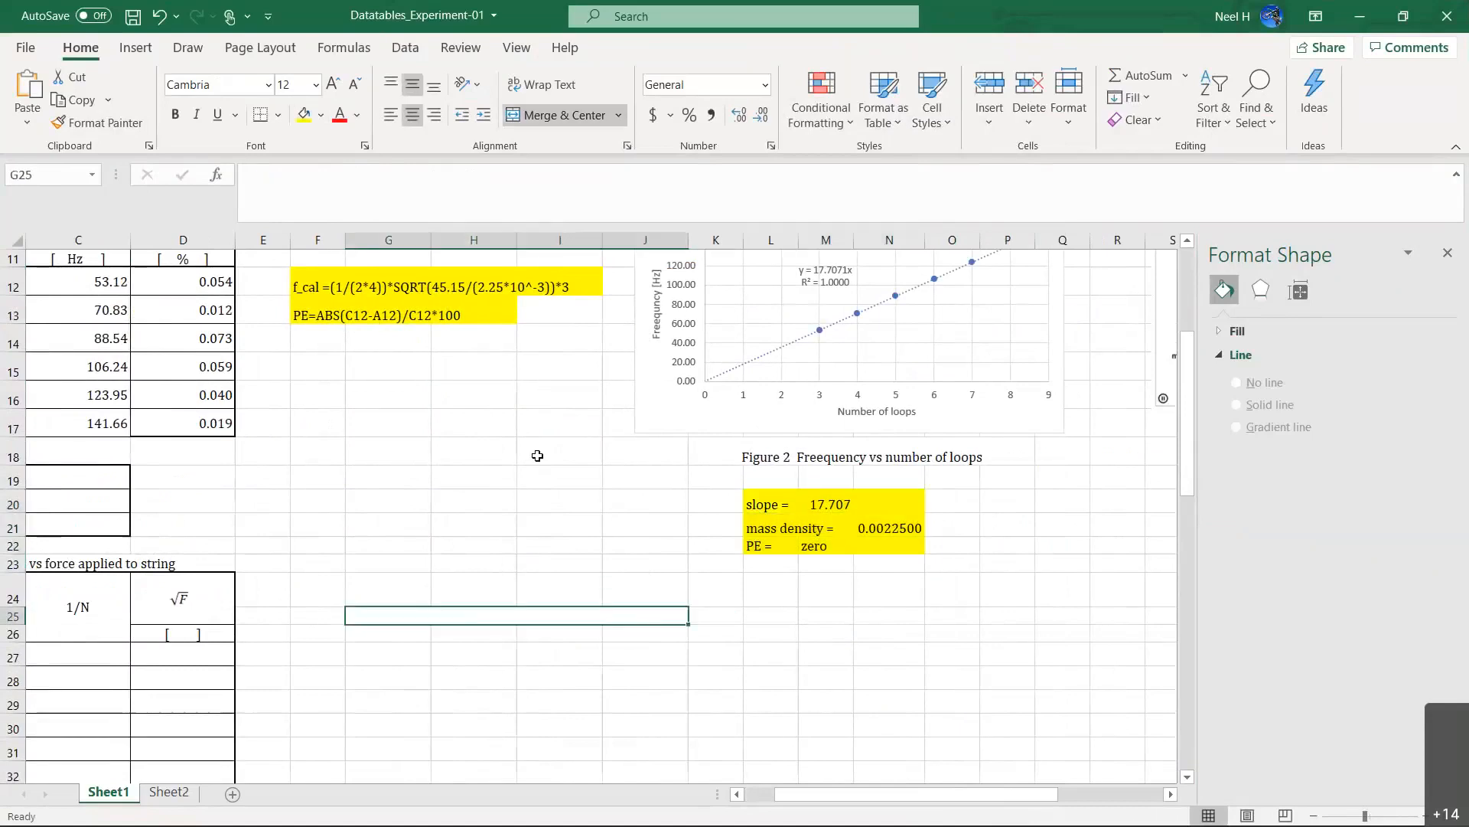
Review Table 1, the frequency graph and the highlighted results, and look over the empty Table 2.
scroll(537, 456, down, 1)
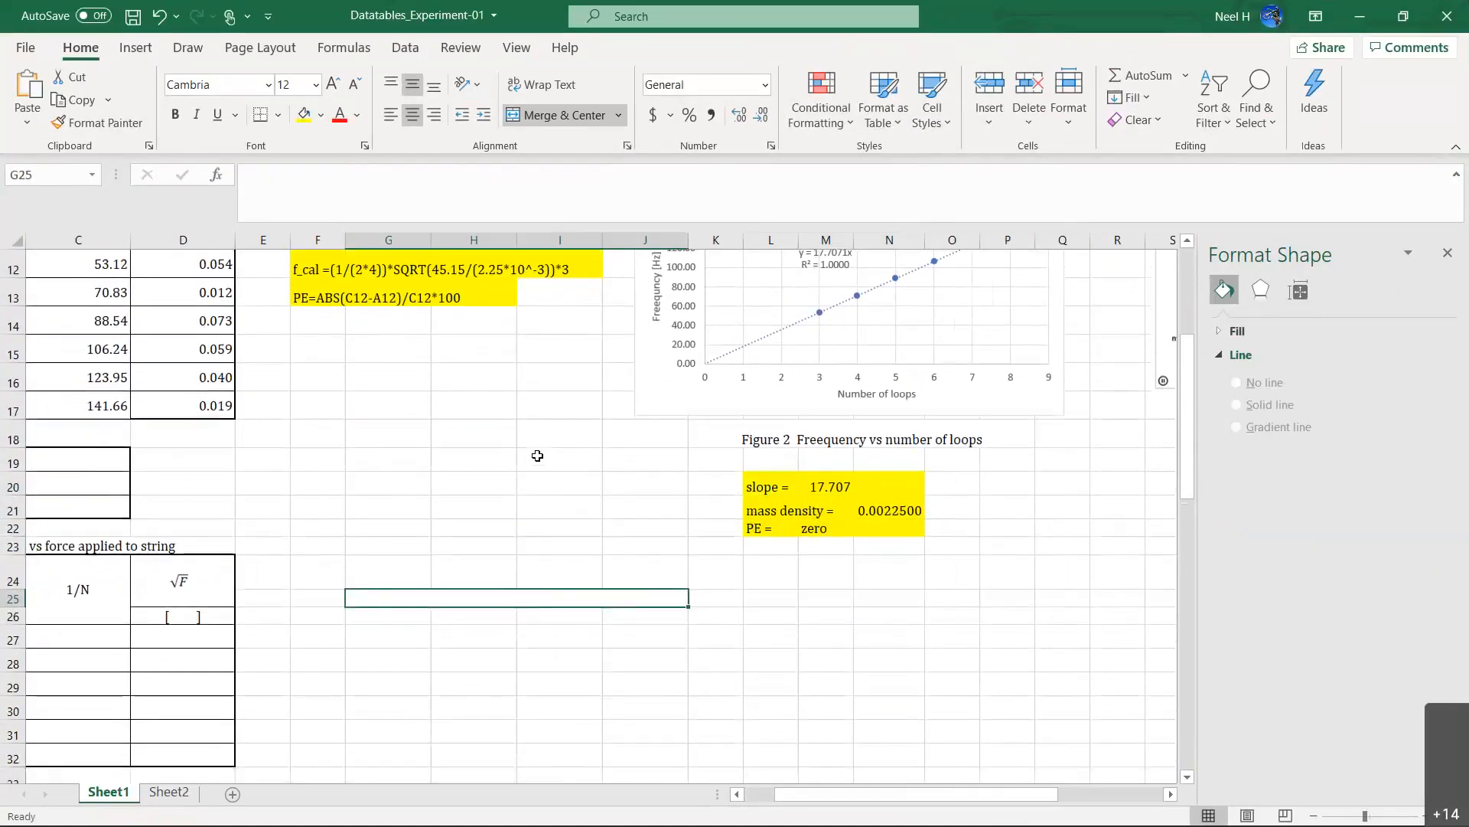
scroll(537, 455, left, 2)
click(879, 362)
click(303, 343)
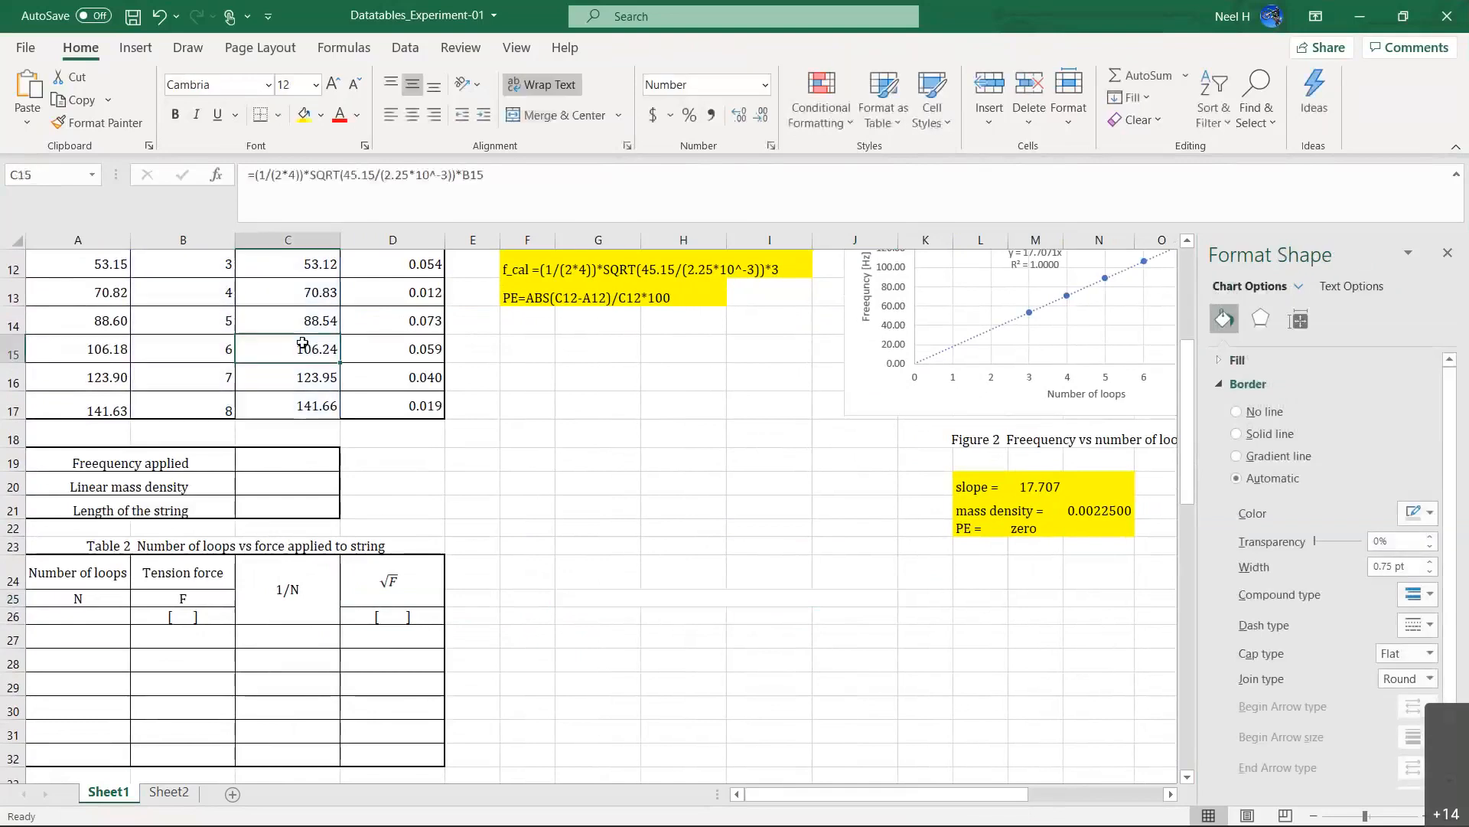
scroll(567, 502, up, 1)
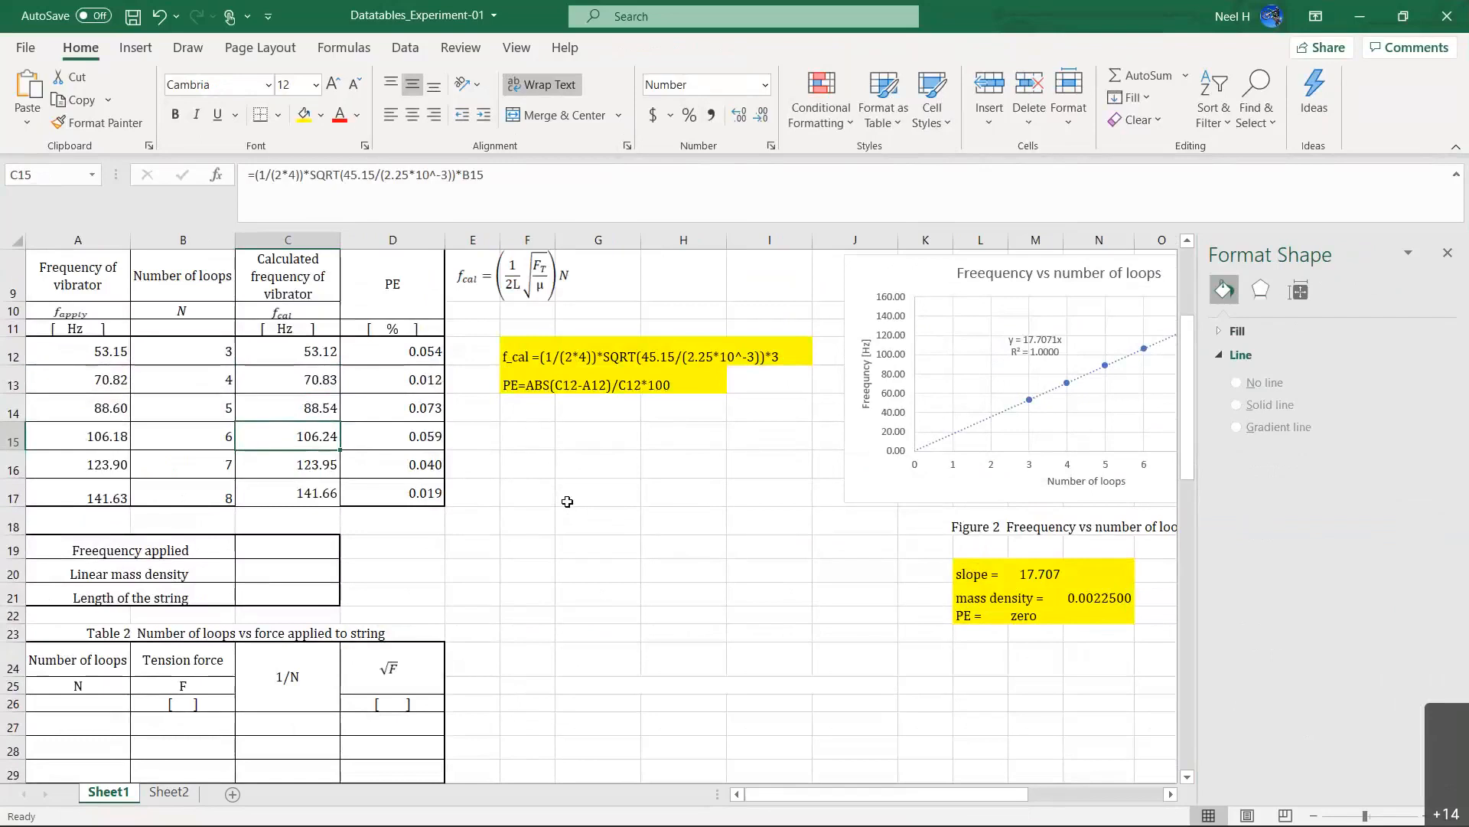
scroll(567, 410, up, 3)
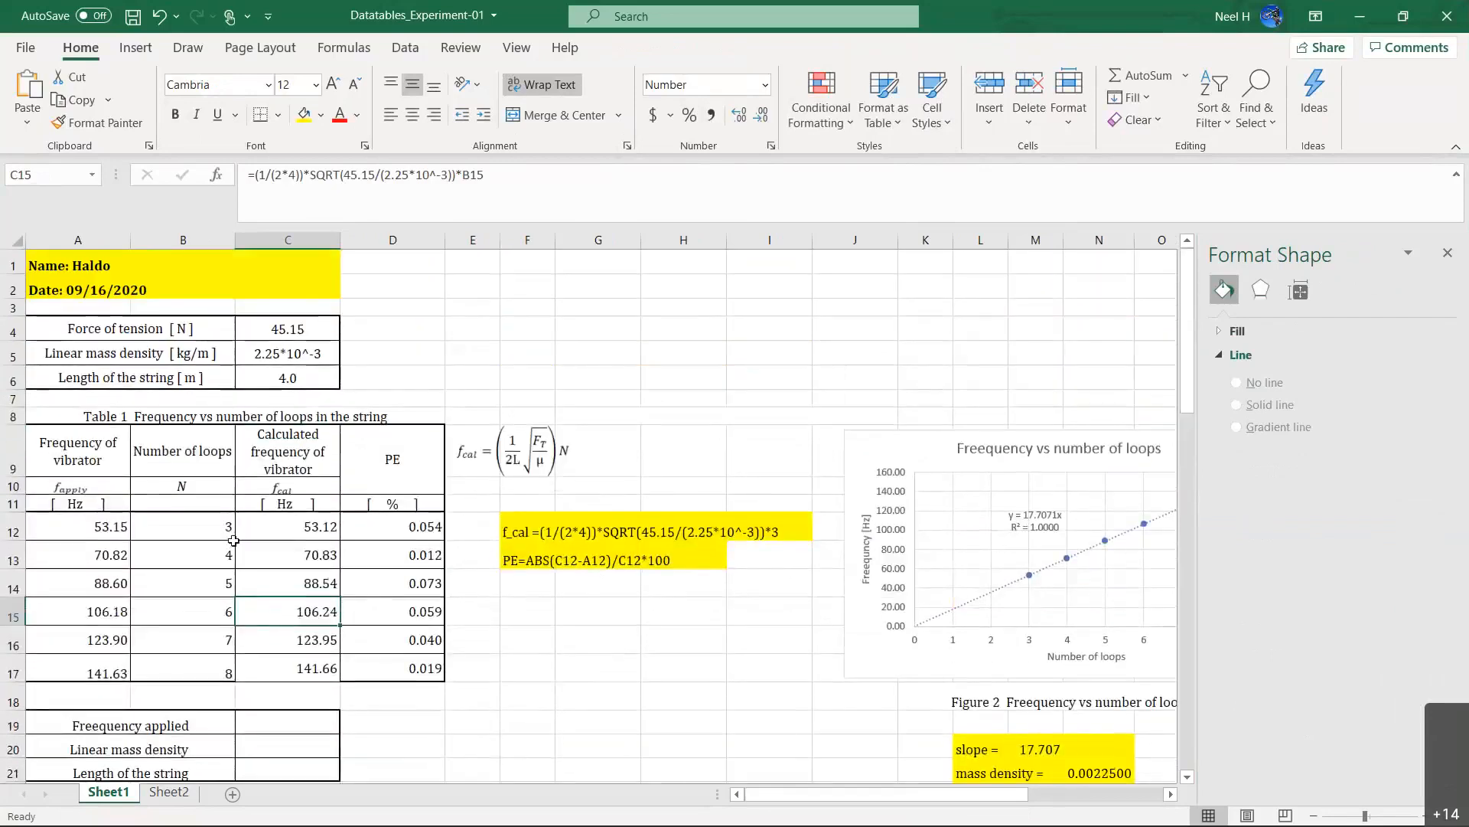
scroll(439, 459, down, 1)
scroll(435, 517, right, 1)
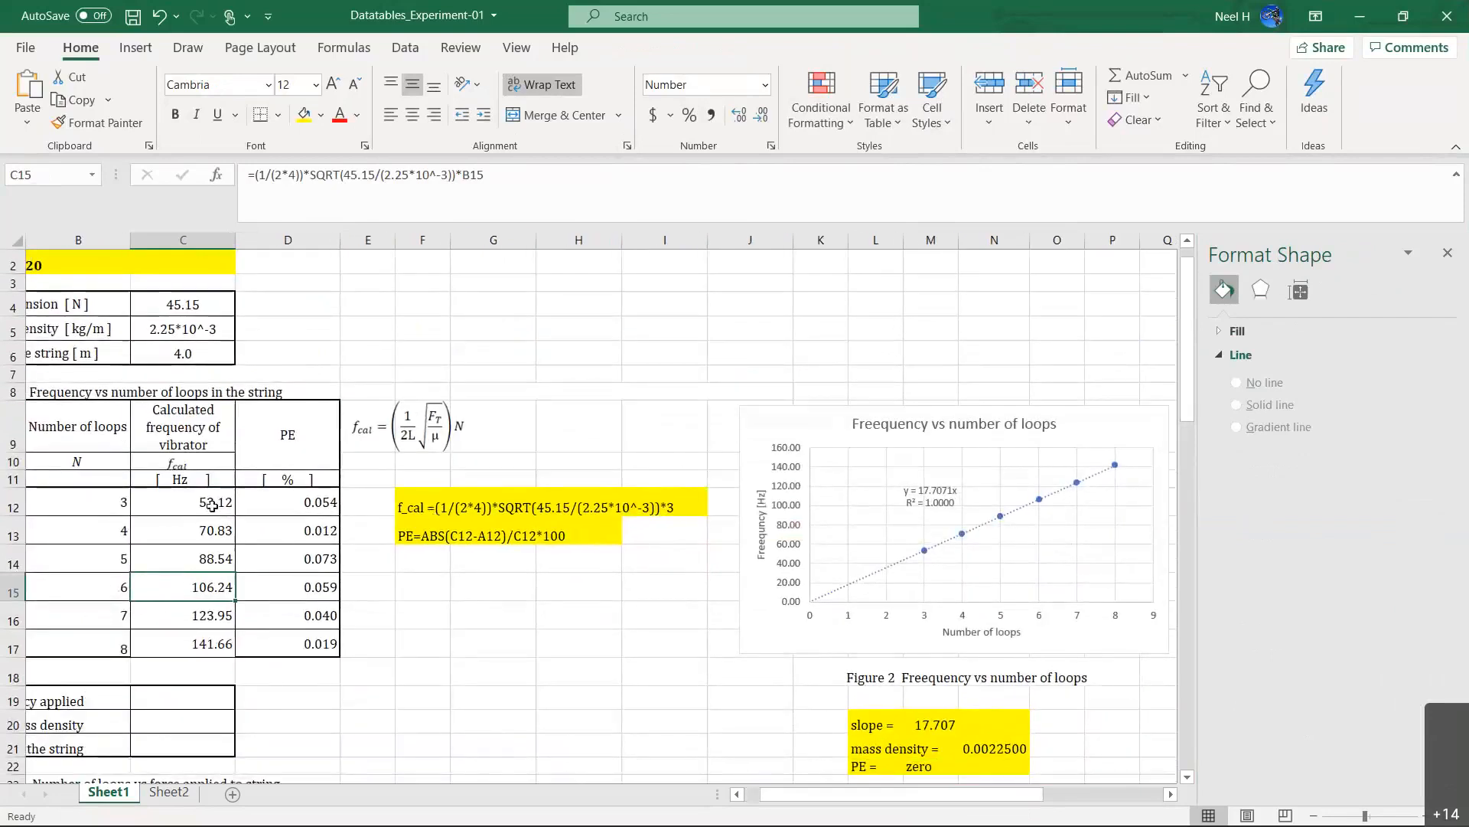
scroll(808, 521, right, 2)
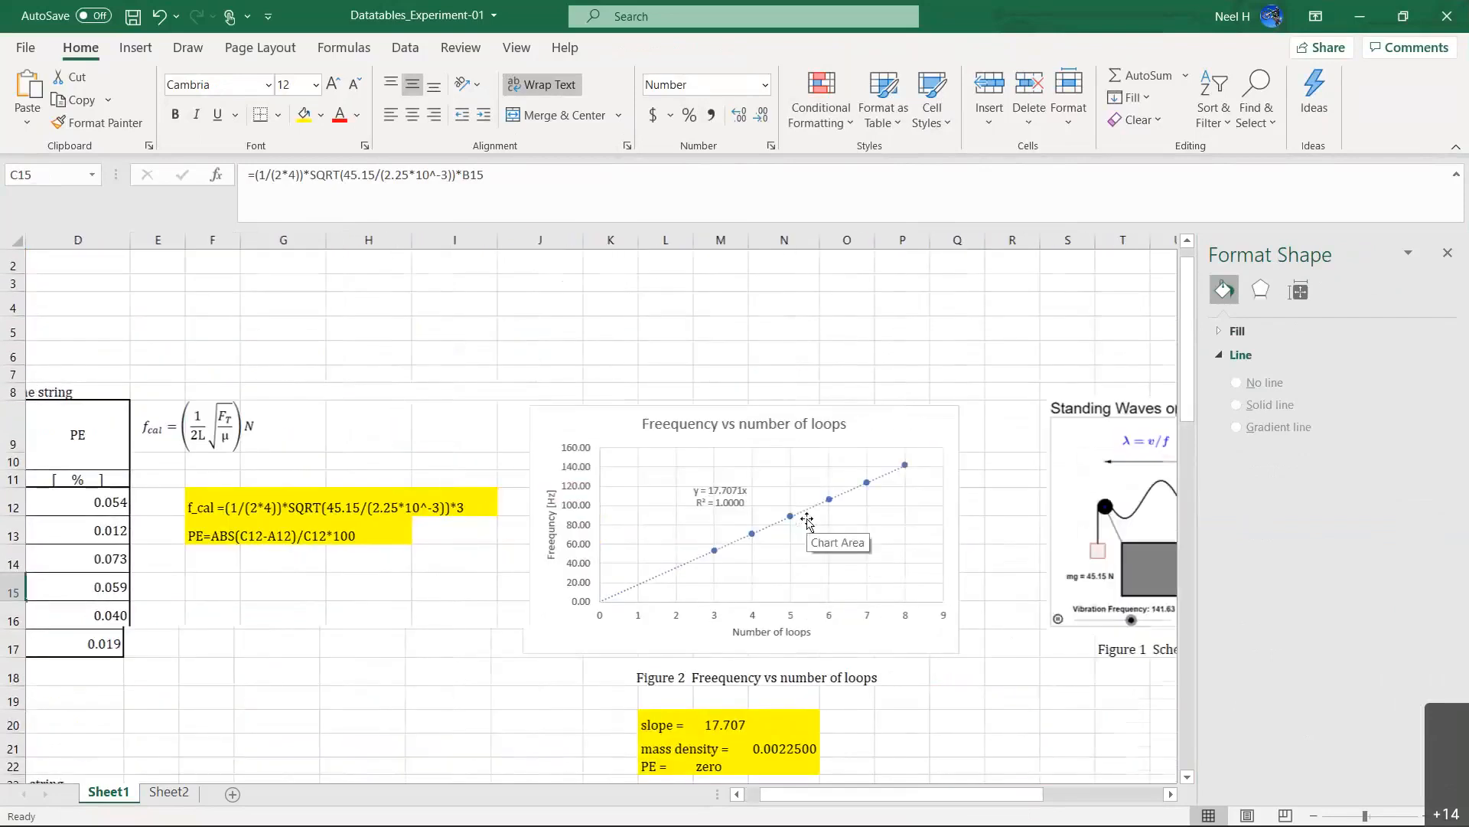
scroll(808, 520, down, 2)
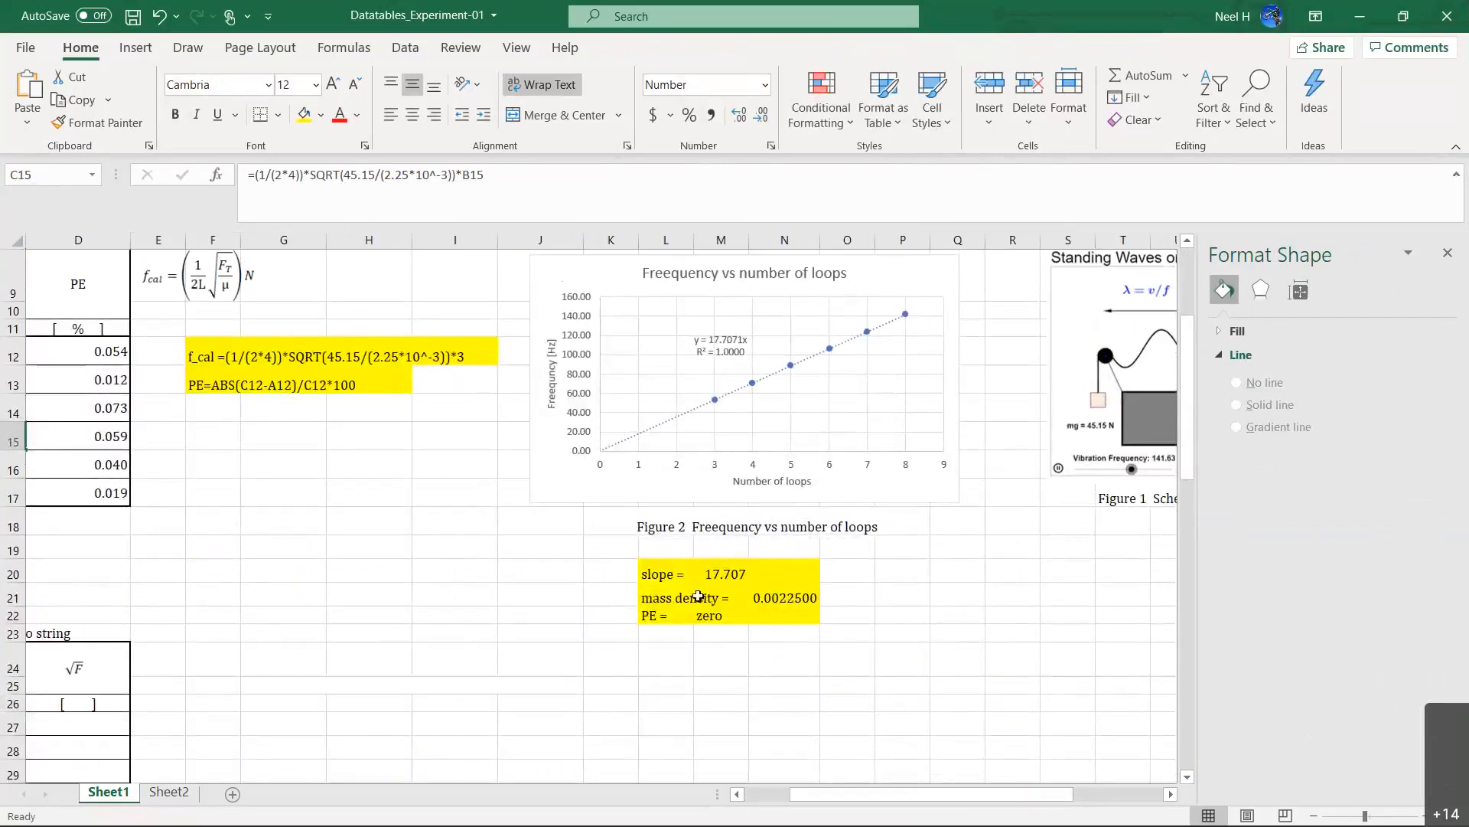
scroll(698, 596, left, 3)
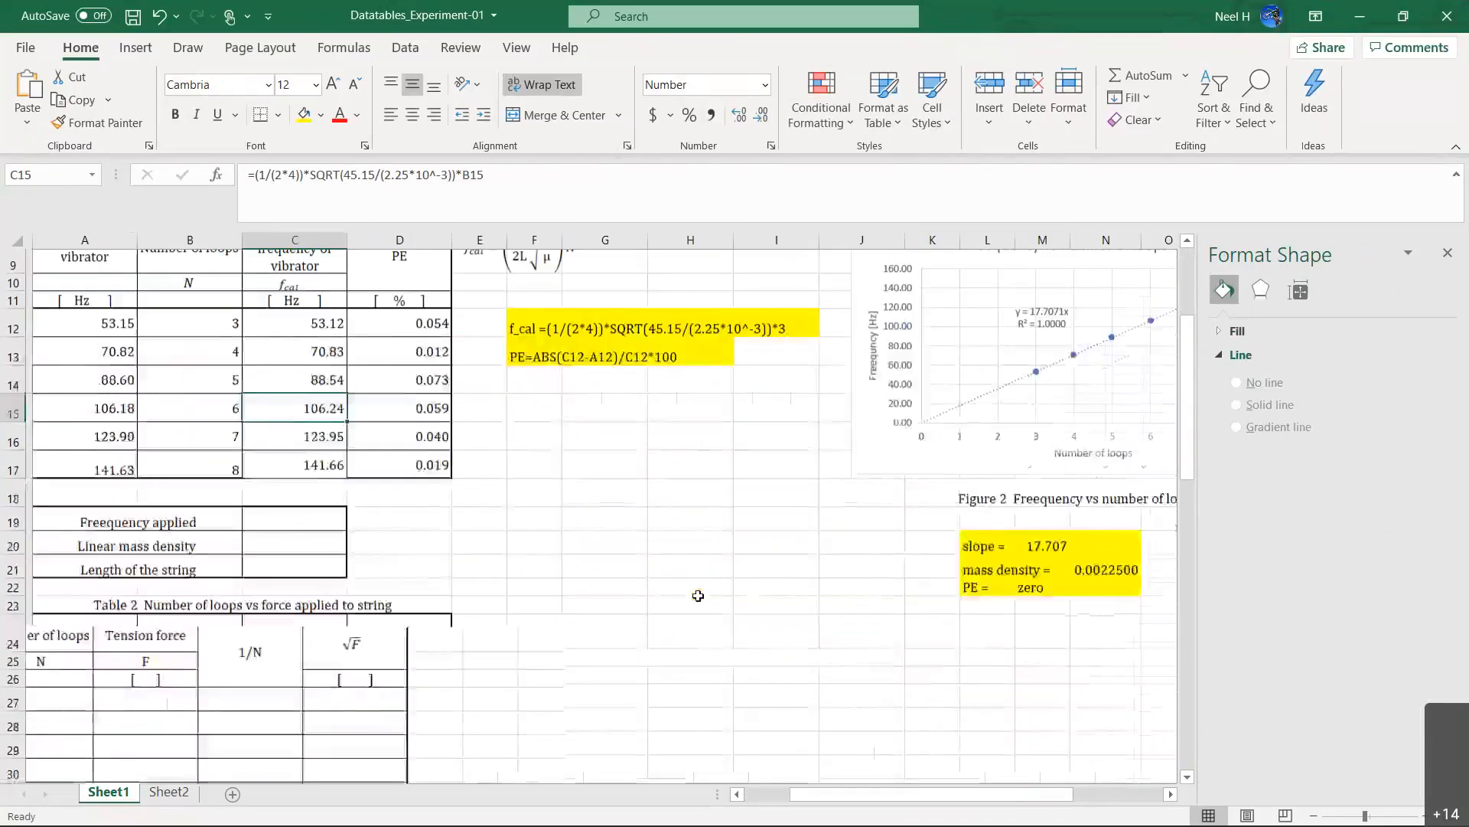
scroll(698, 596, down, 3)
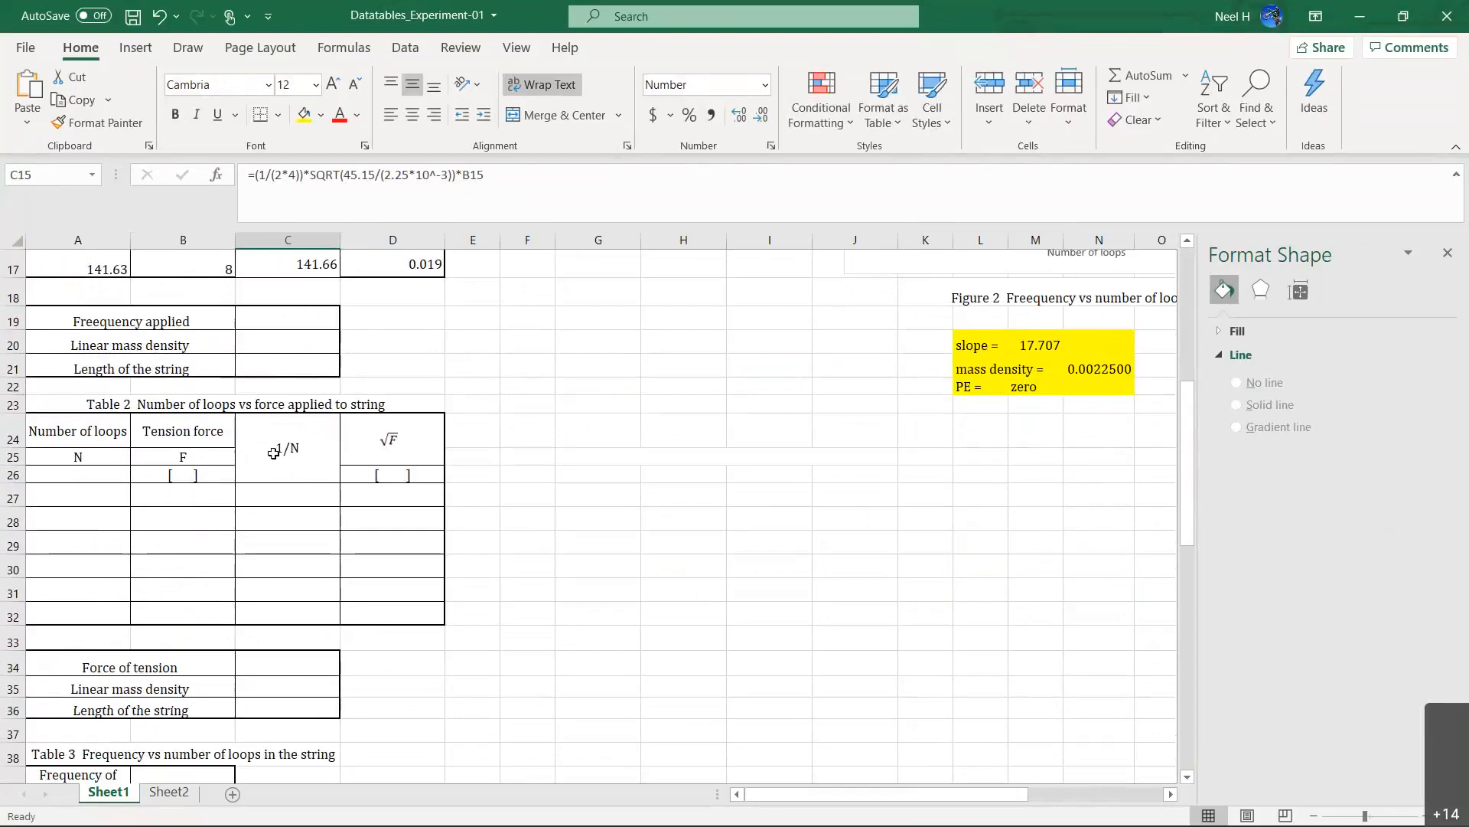
scroll(268, 444, up, 3)
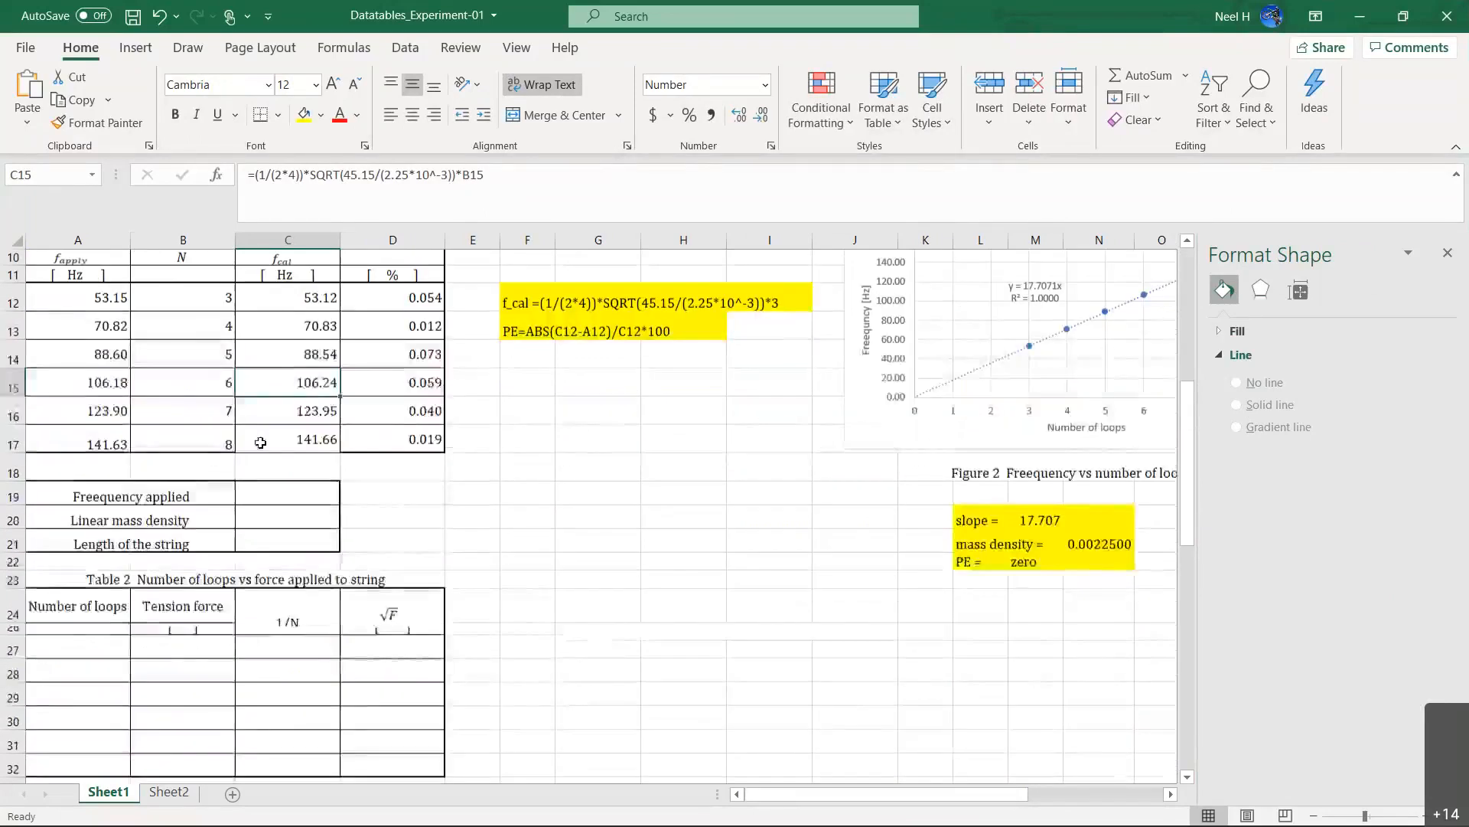
Close the Format Shape pane and bring the empty Table 2 and its parameter cells into view.
click(1447, 252)
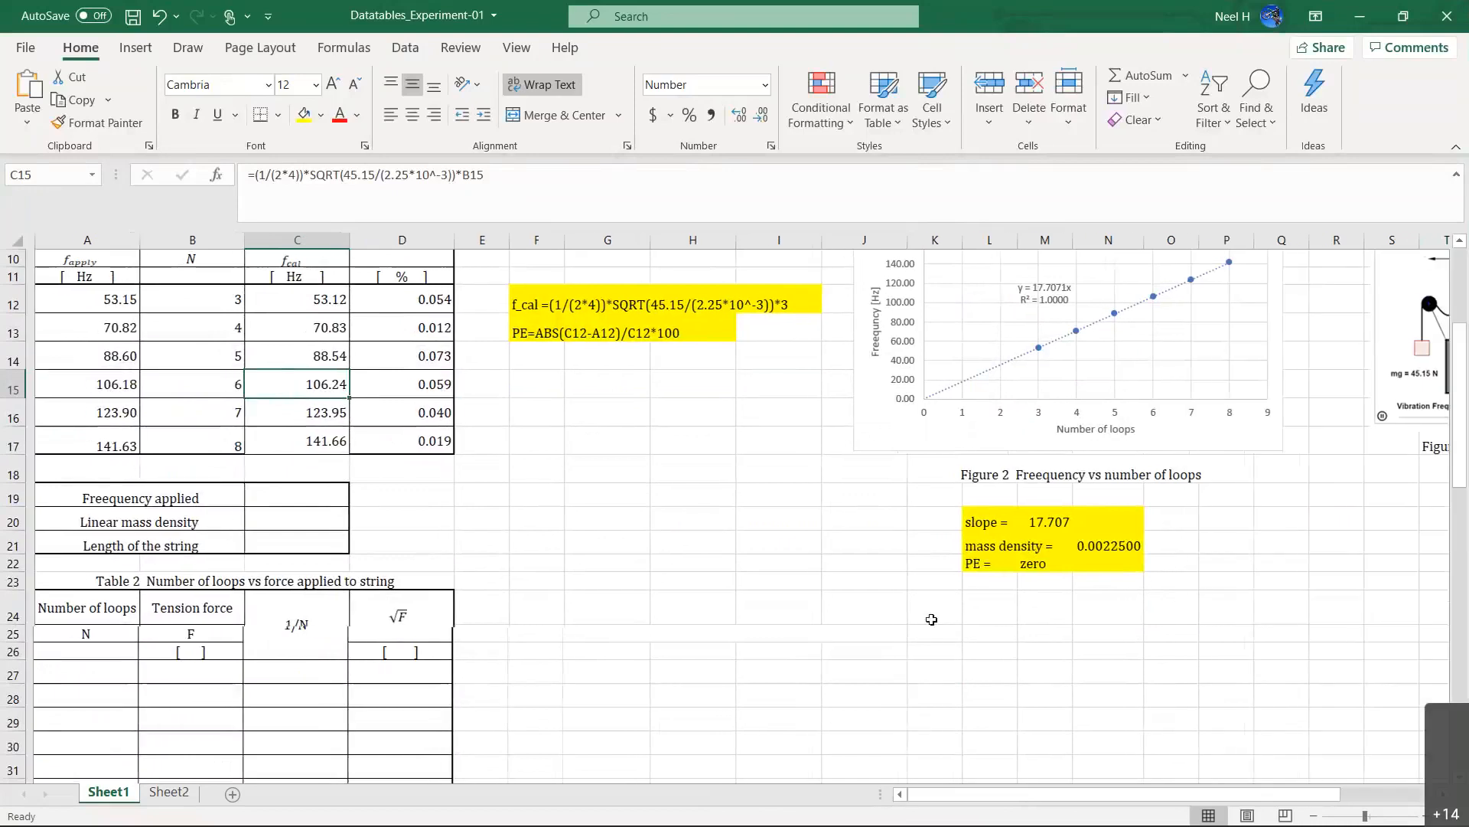
scroll(932, 619, down, 2)
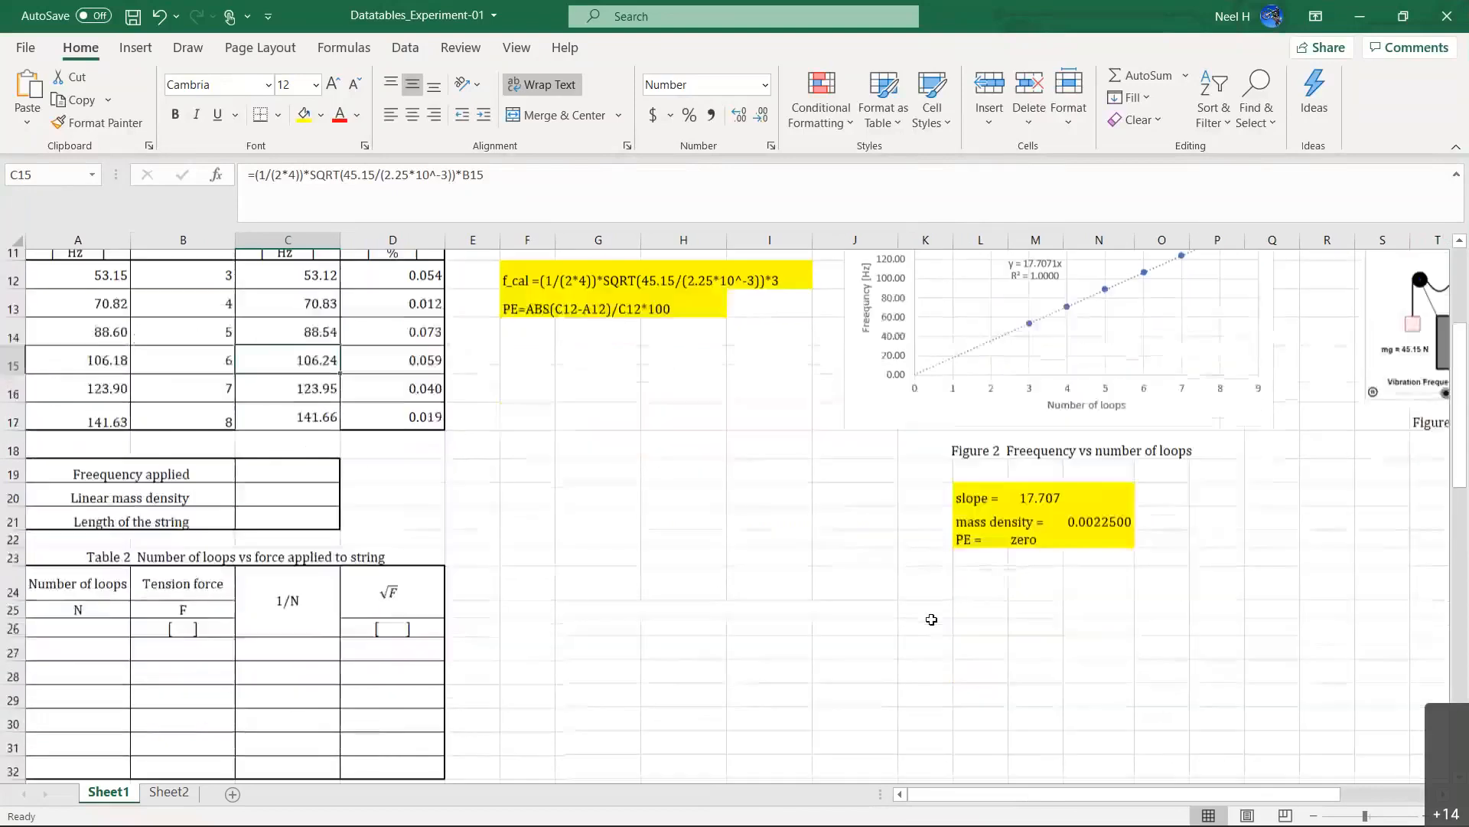
scroll(931, 619, down, 1)
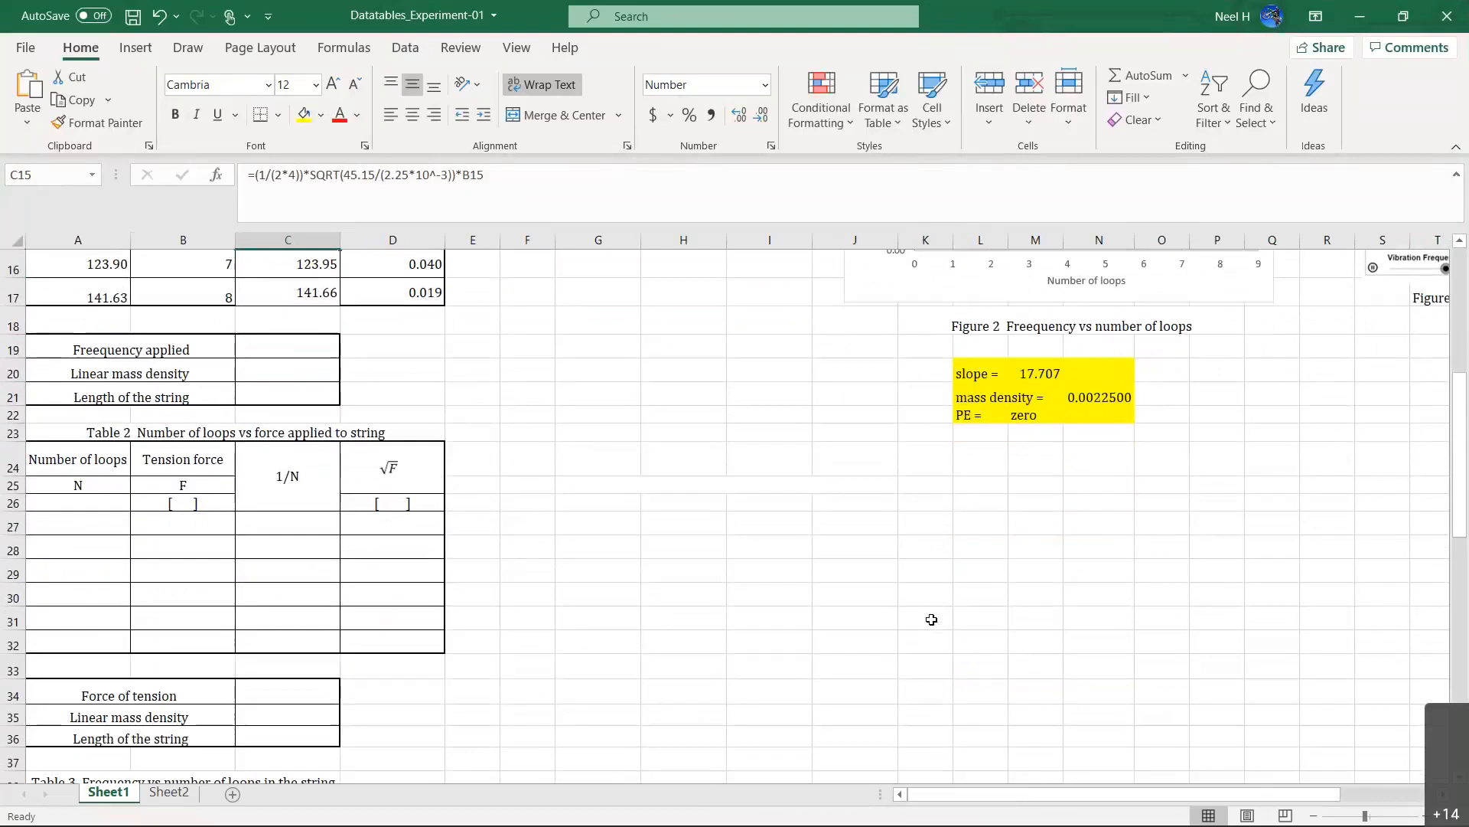
scroll(931, 619, down, 1)
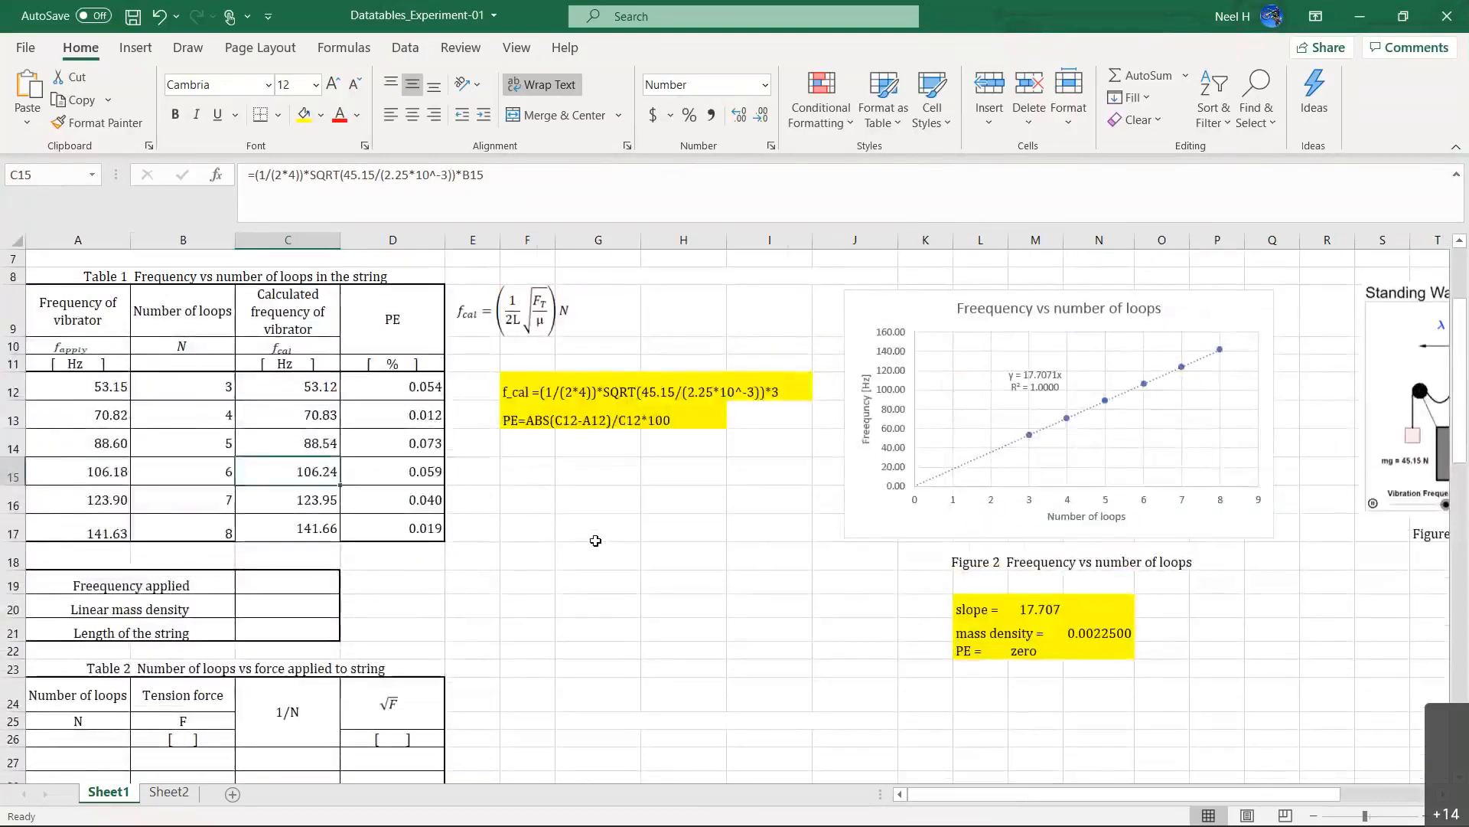
scroll(596, 541, right, 3)
scroll(596, 541, left, 3)
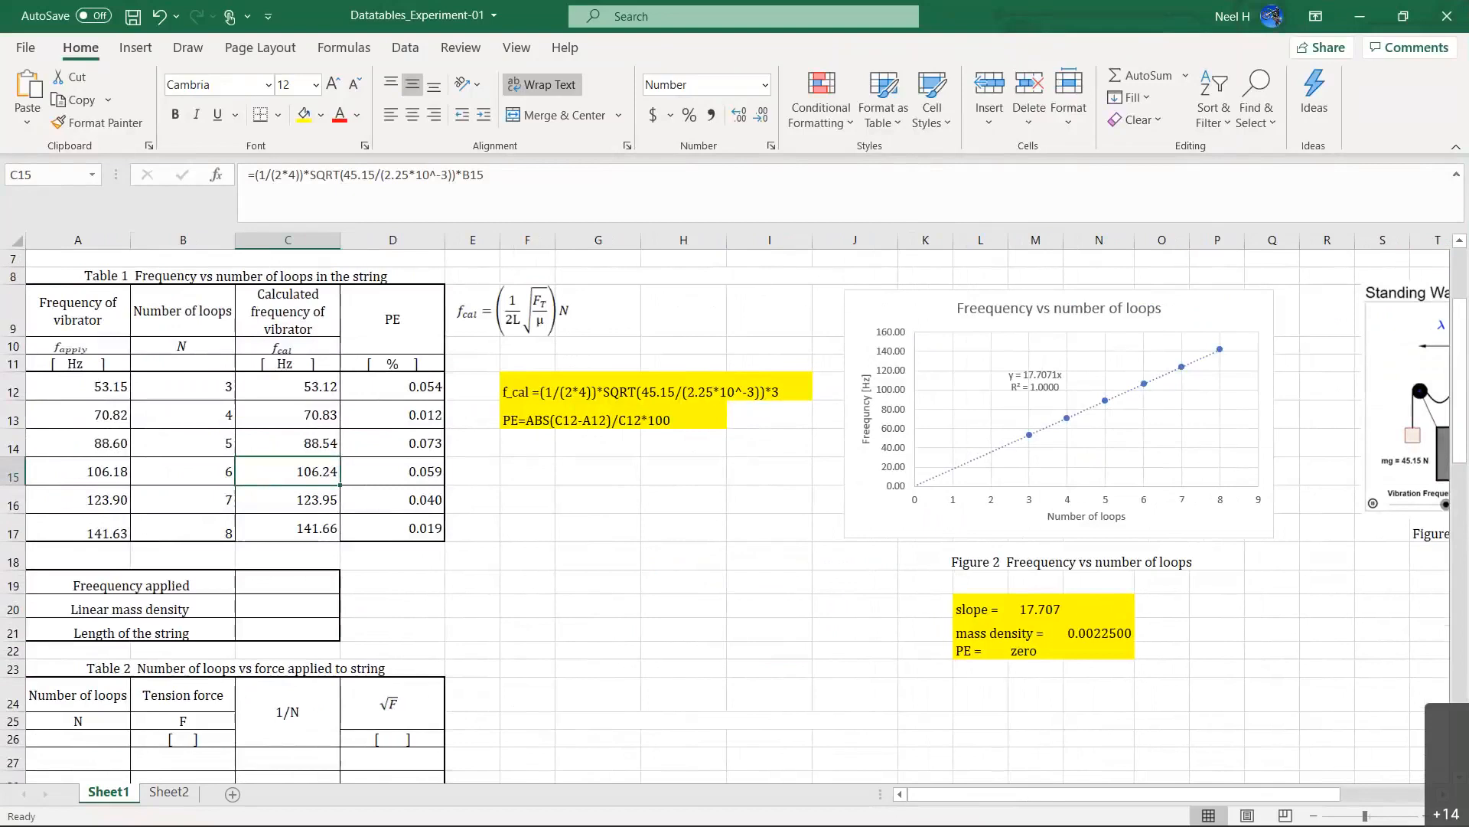
click(708, 20)
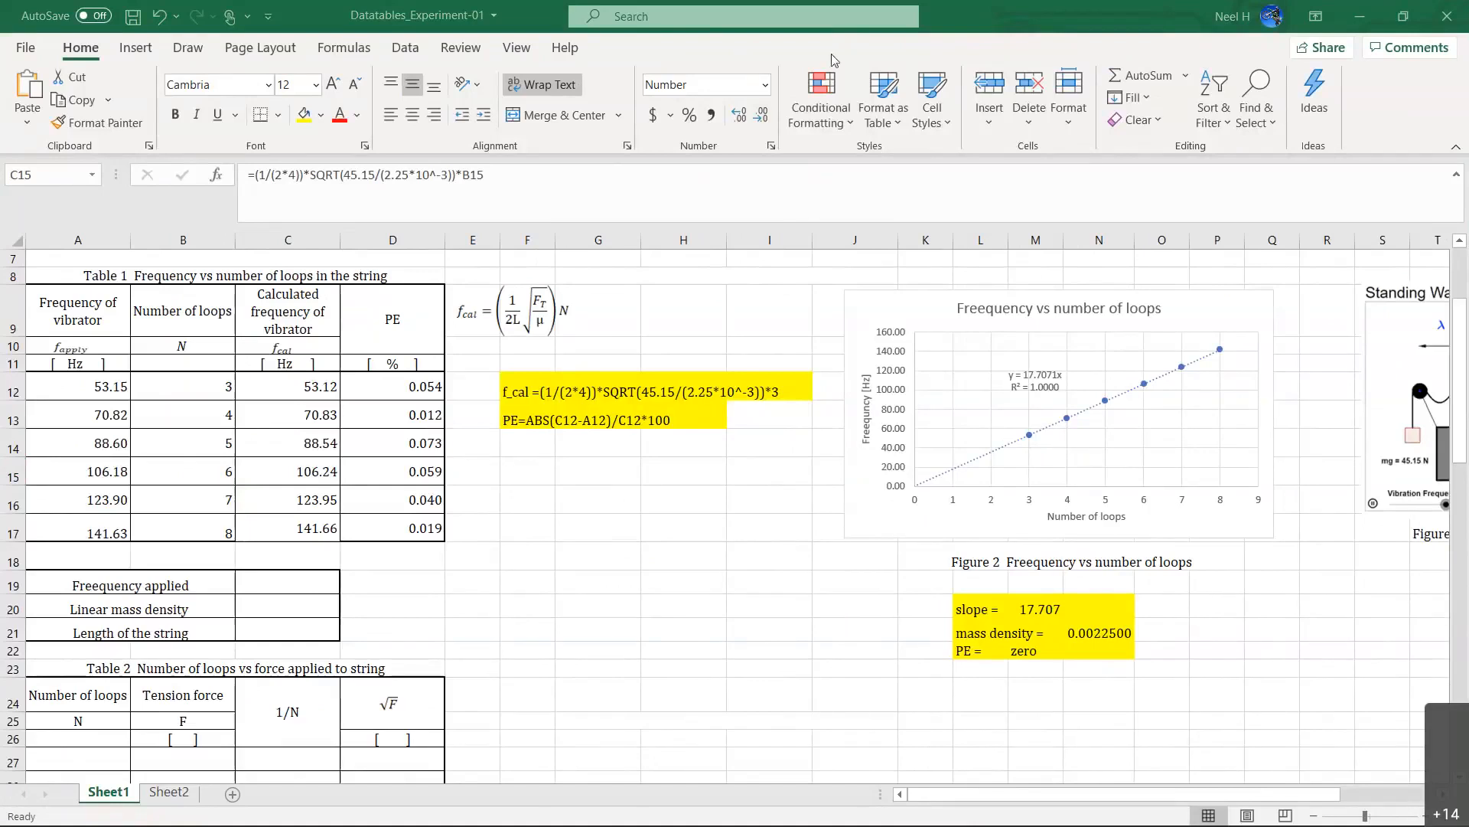
click(709, 550)
scroll(711, 548, down, 3)
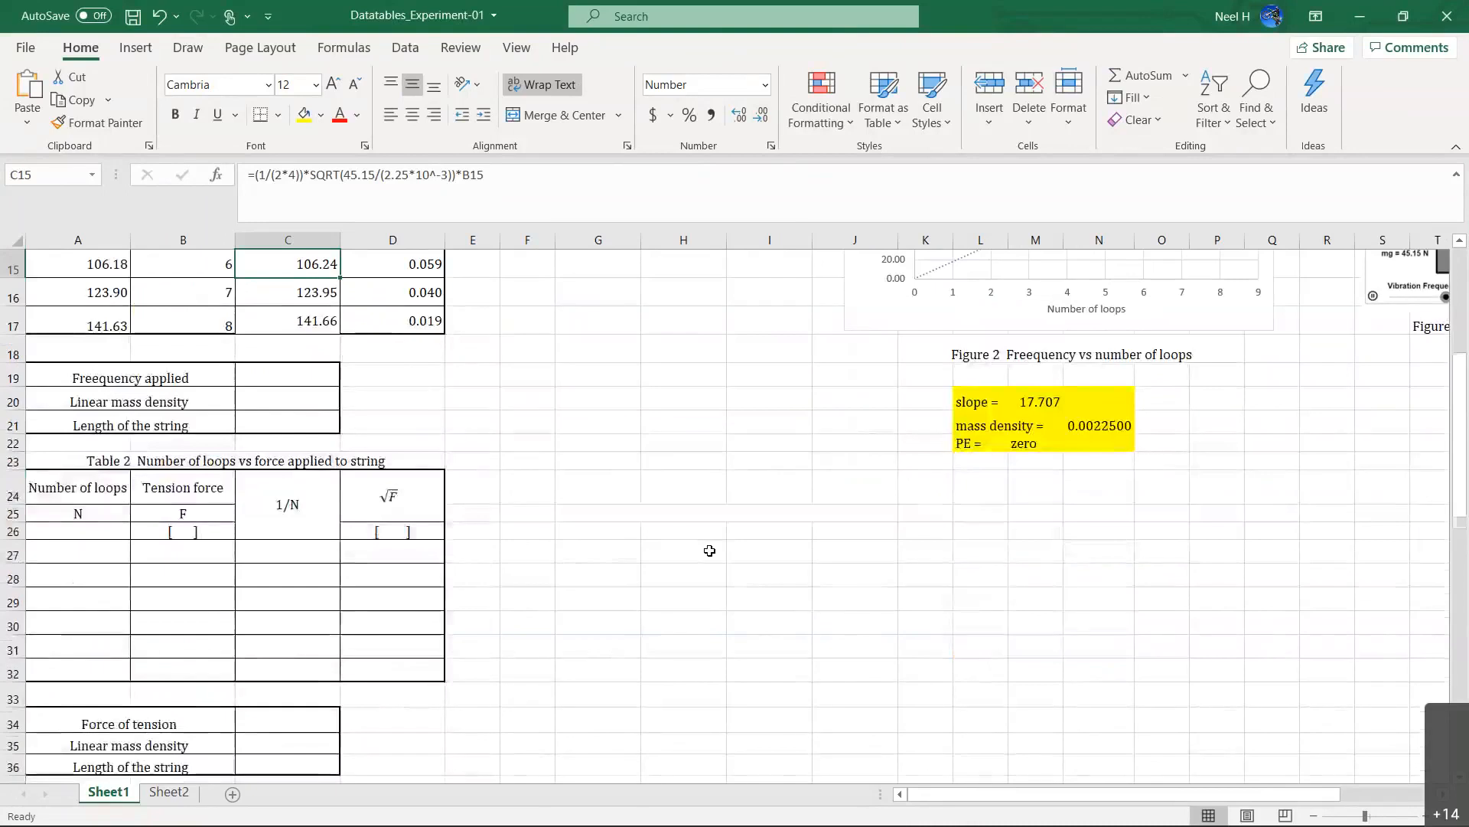
scroll(502, 594, down, 1)
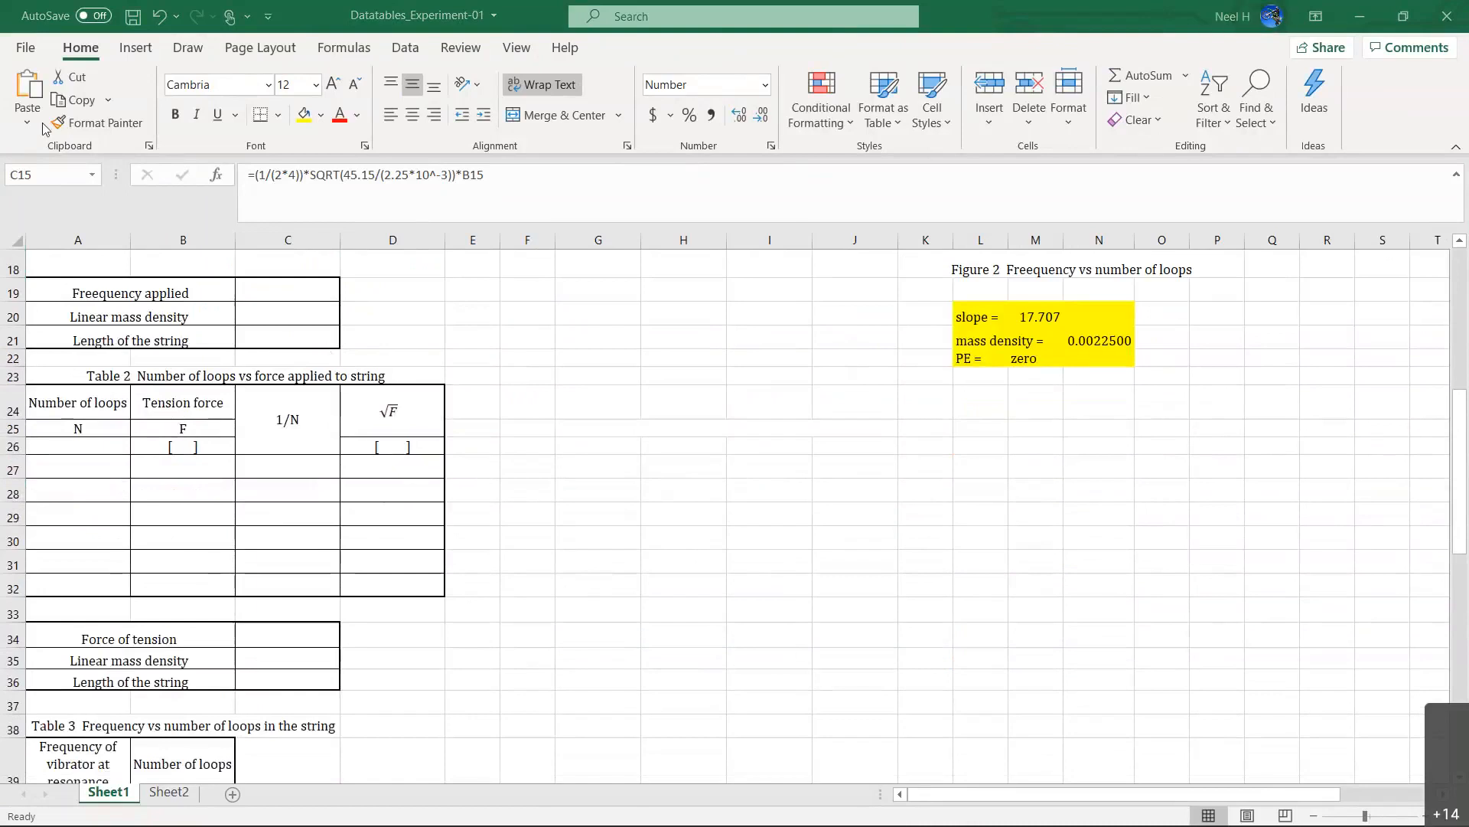
Restore the workbook window from full screen and narrow it to sit beside the lab handout in the browser.
click(10, 142)
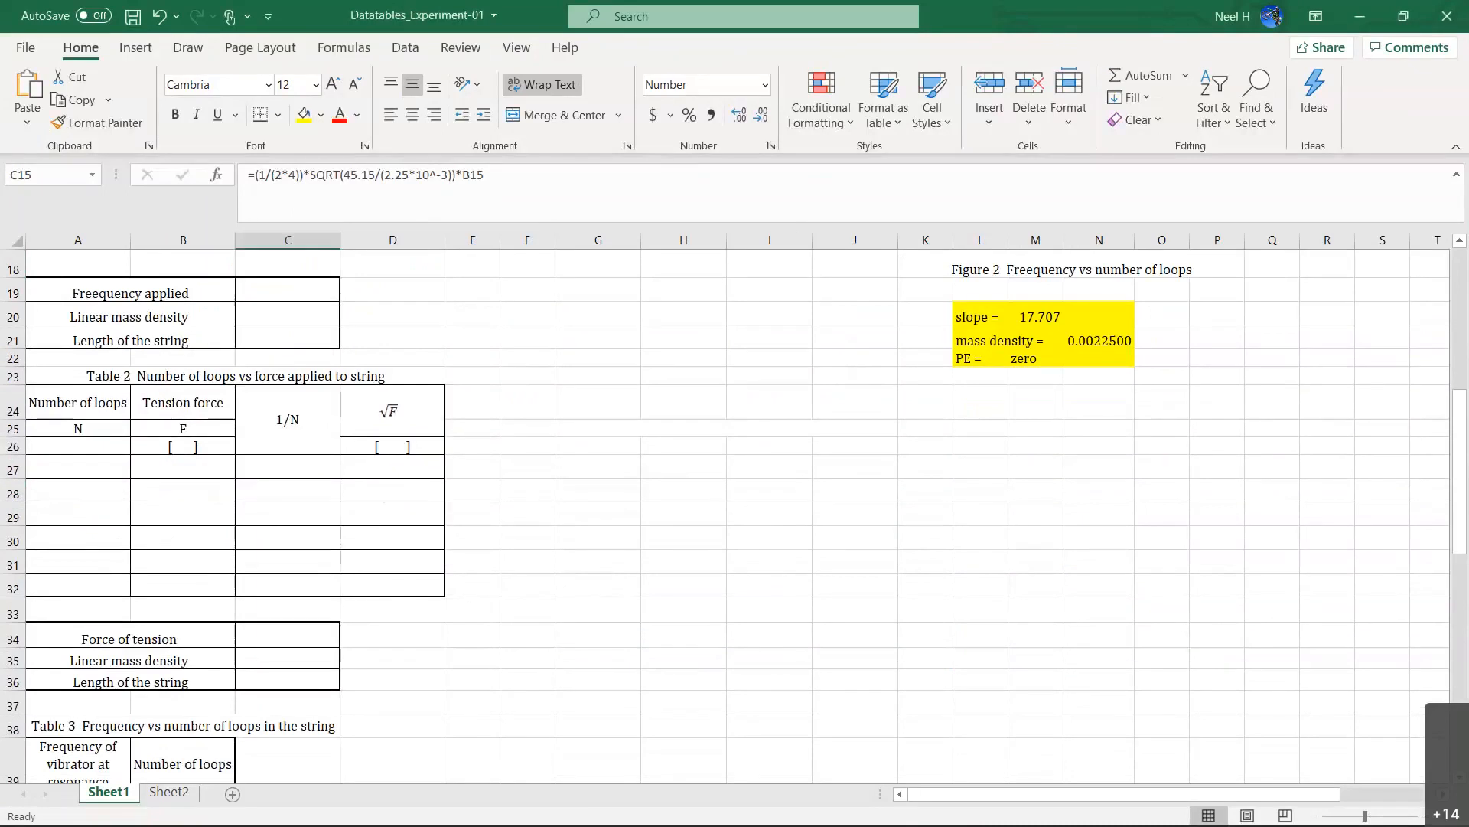
click(1403, 16)
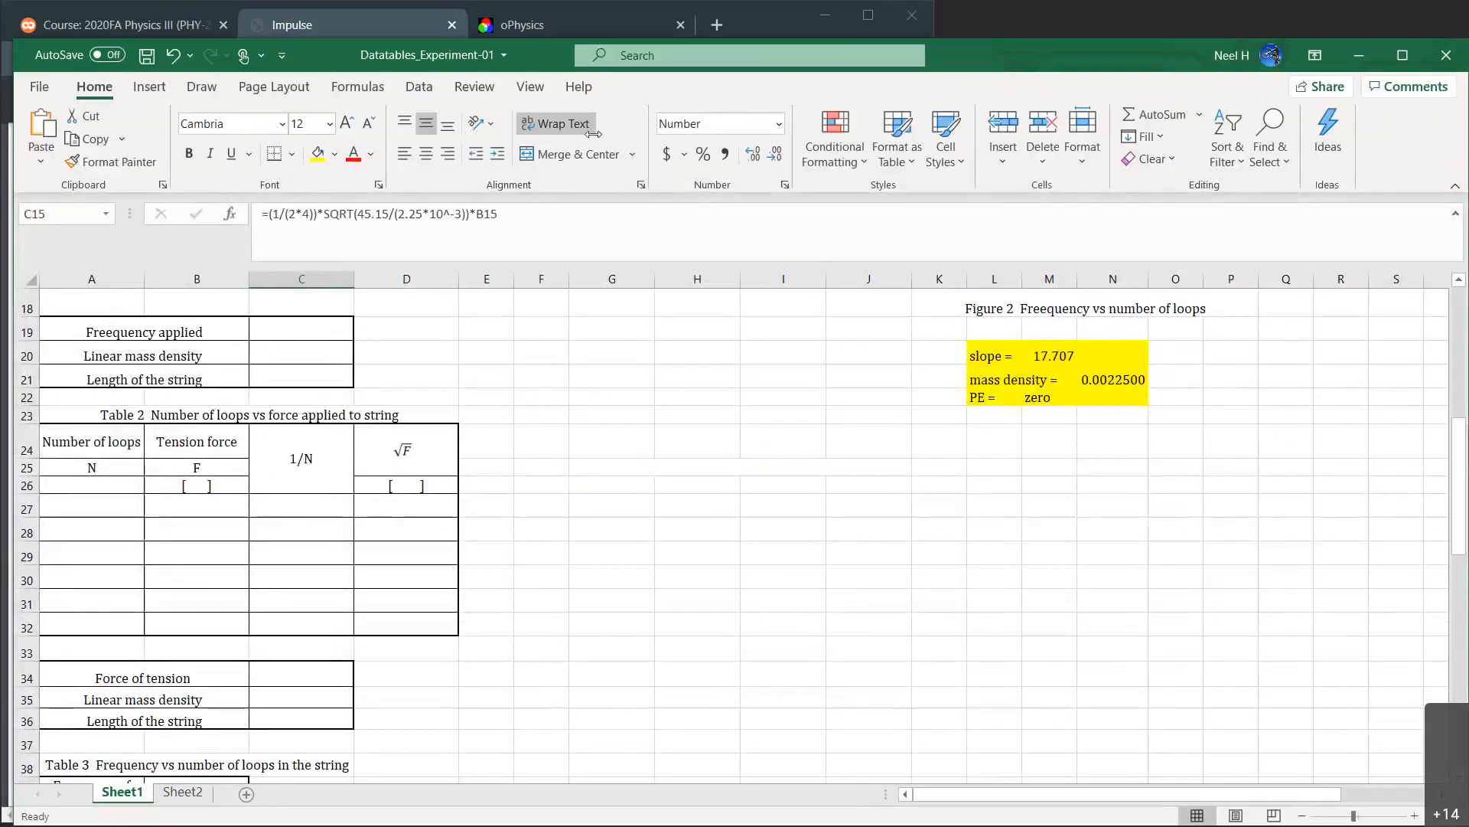
drag(673, 125, 751, 118)
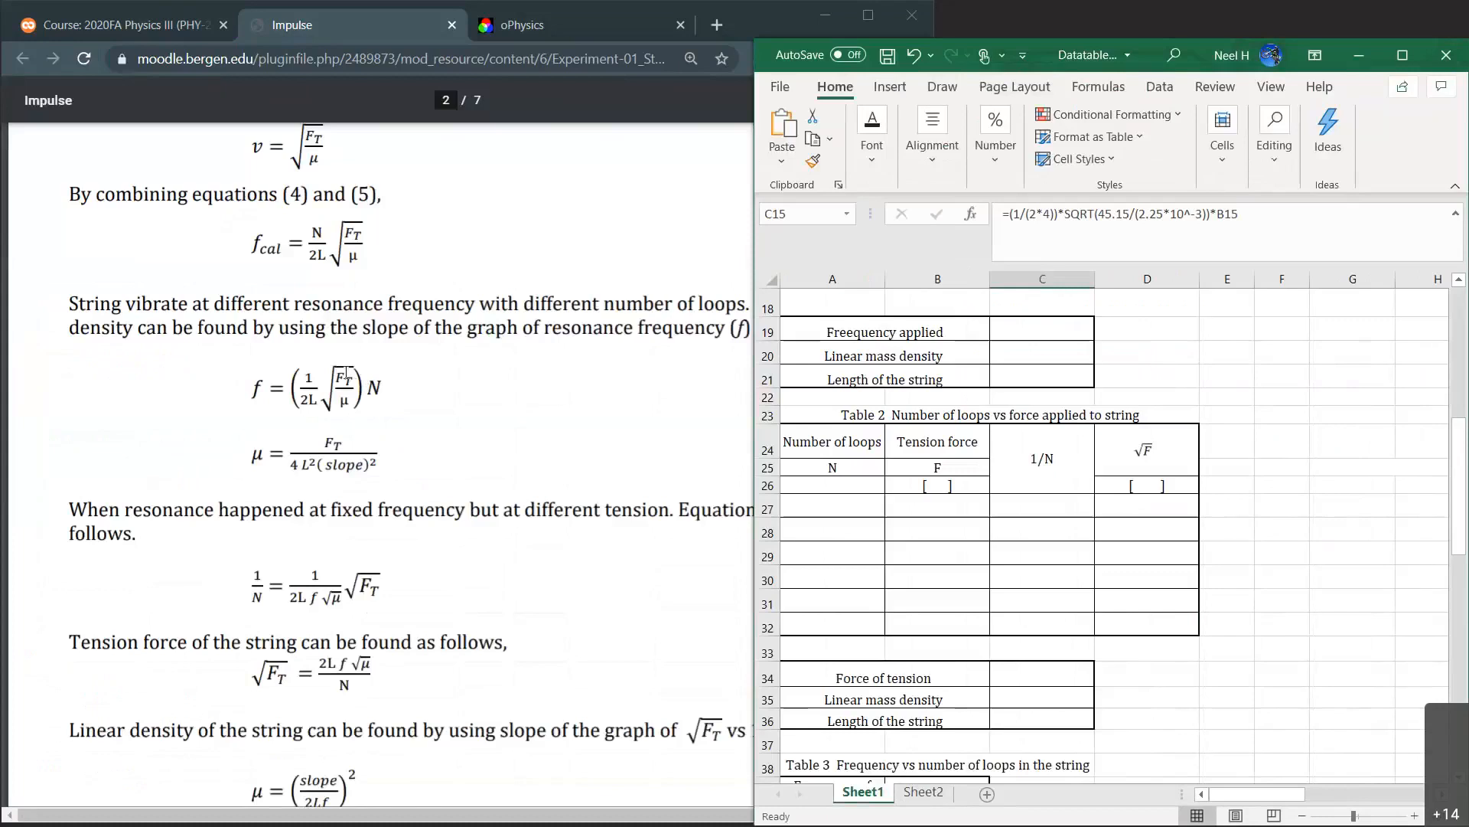
Examine equations (7) to (11) and the Part B procedure on the effect of string tension in the lab handout.
scroll(404, 378, down, 2)
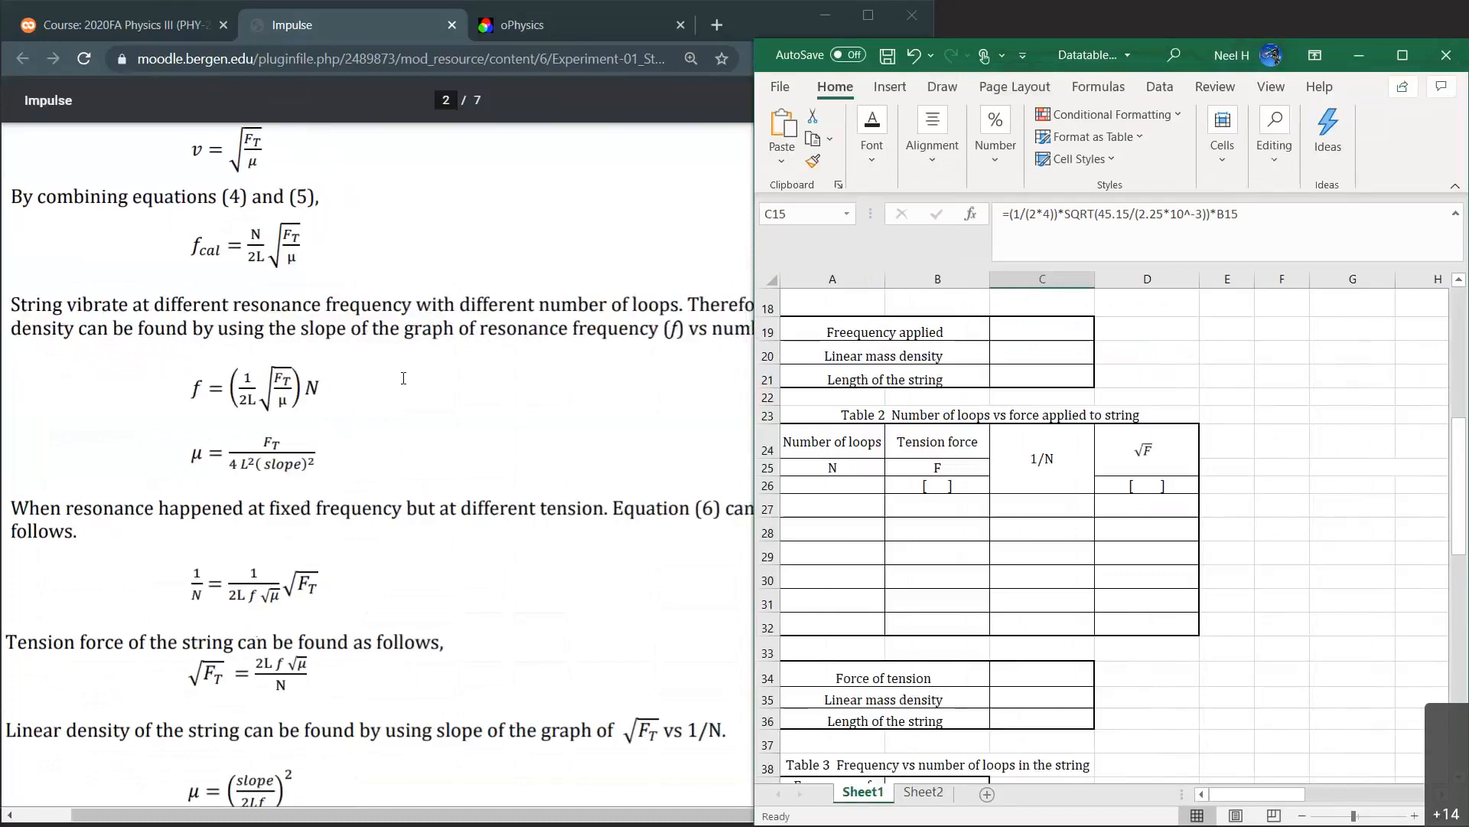
scroll(403, 378, down, 1)
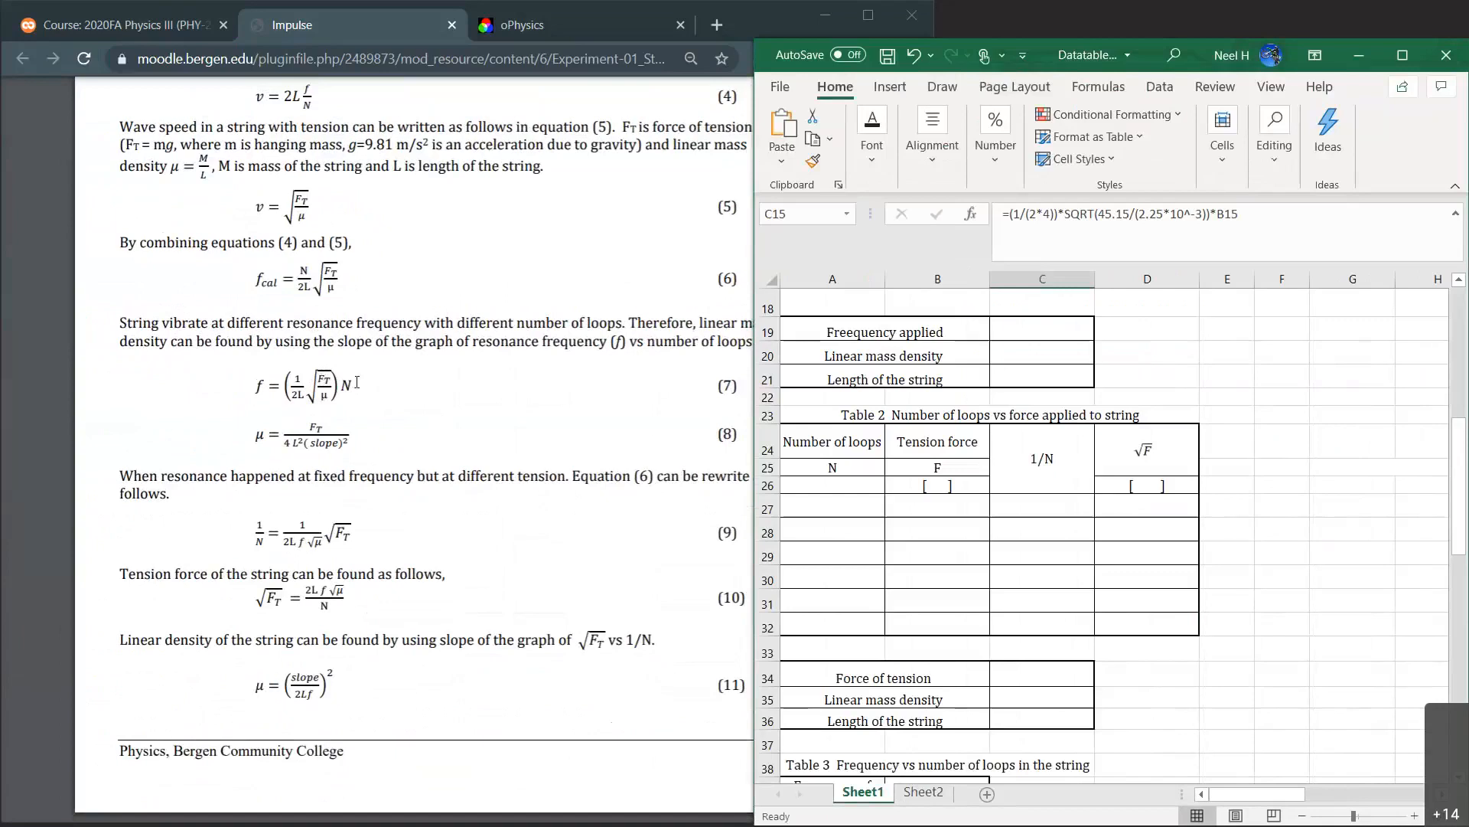
scroll(356, 382, down, 1)
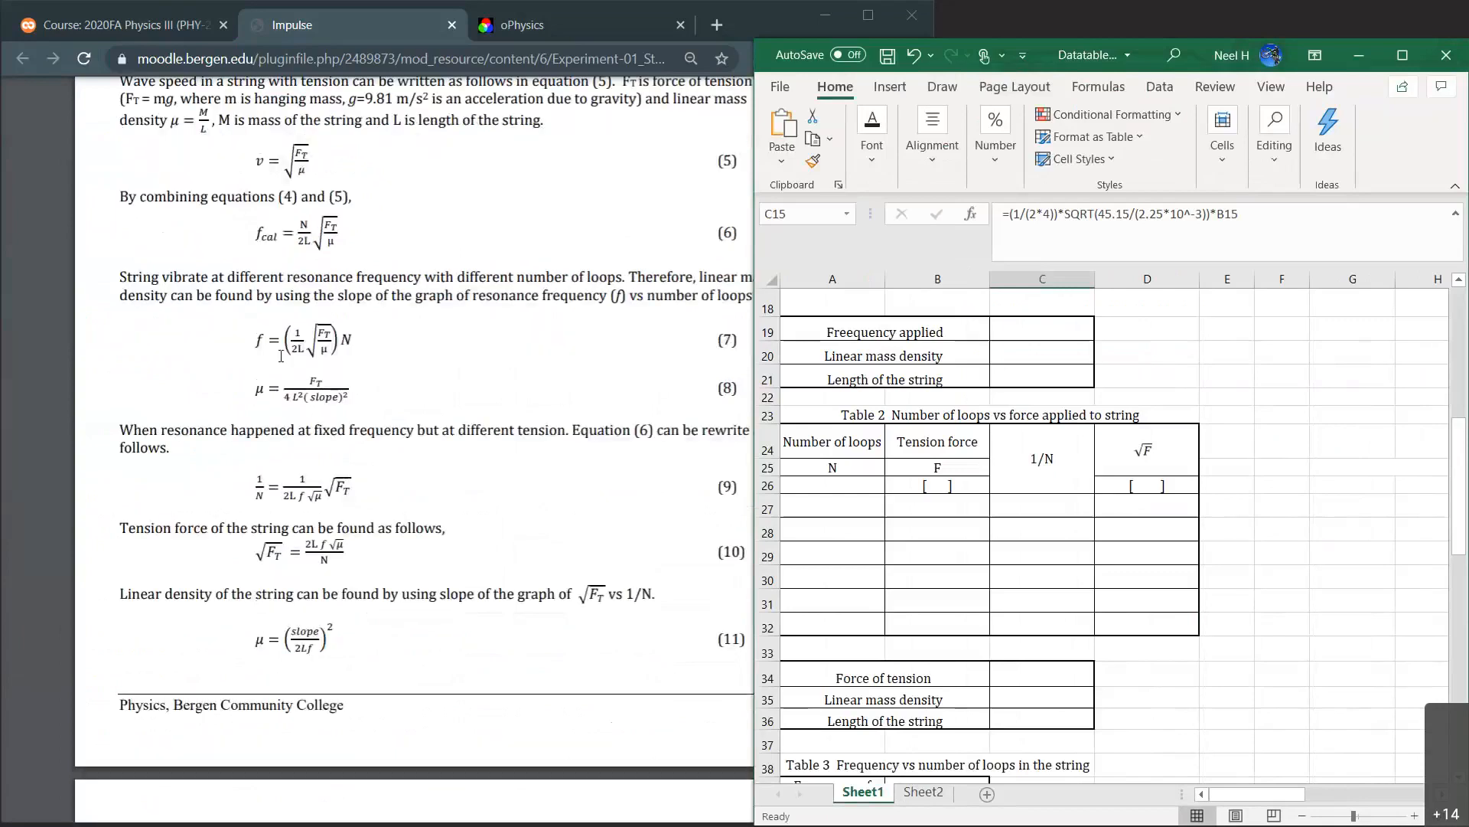
scroll(281, 356, down, 3)
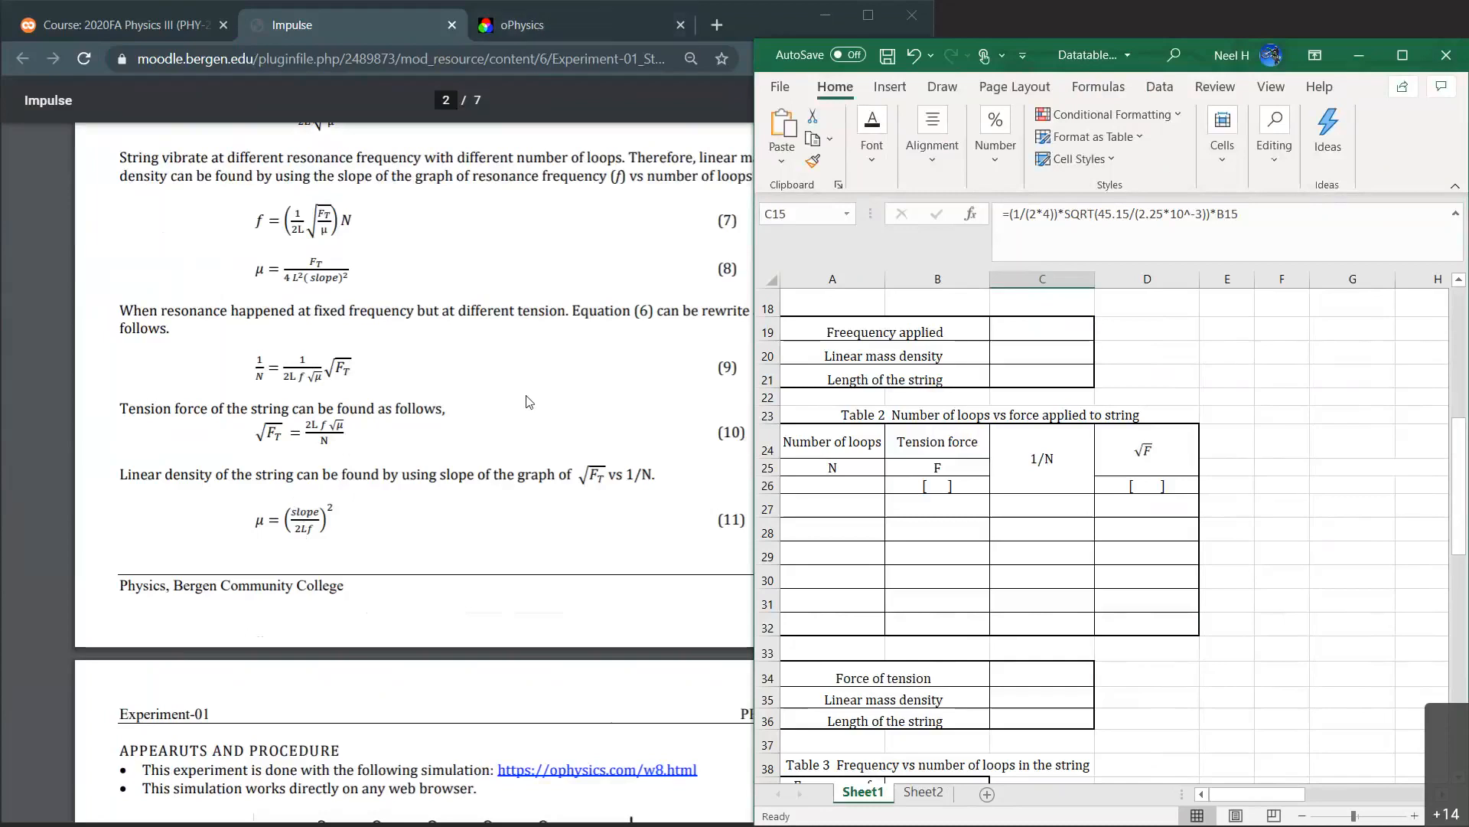
scroll(528, 401, down, 10)
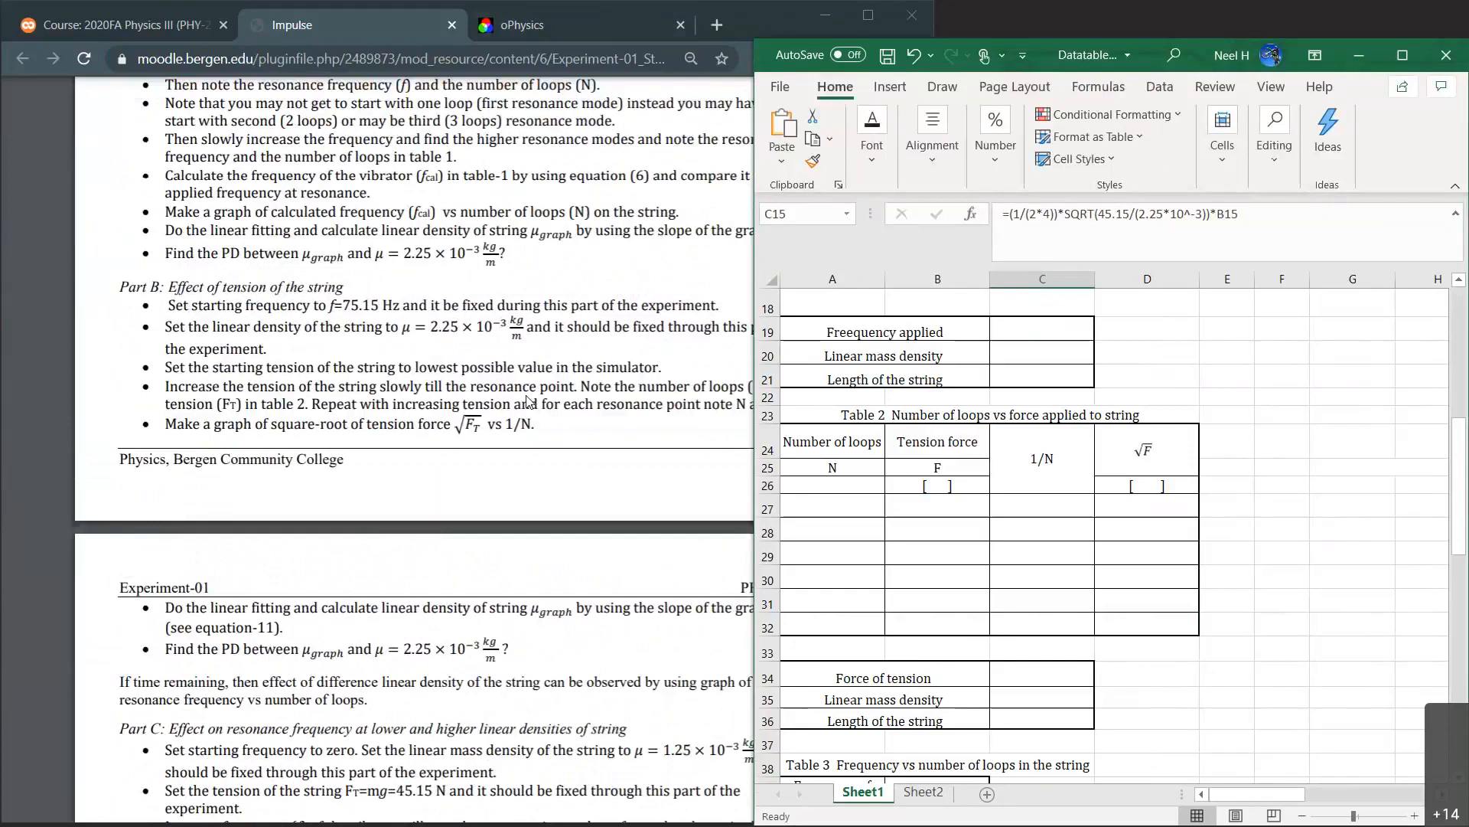
drag(536, 305, 405, 329)
click(354, 353)
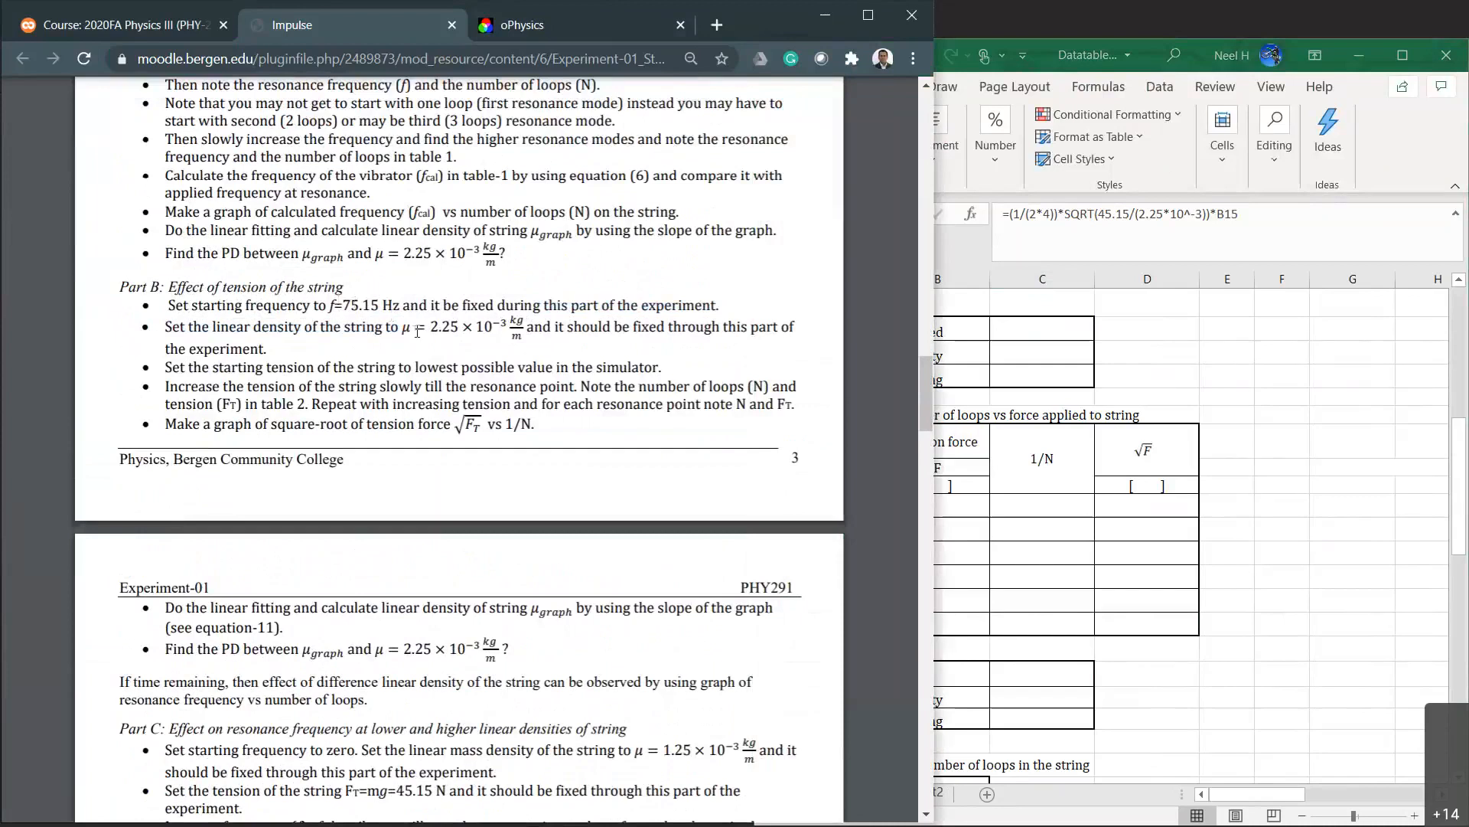
In the standing-wave simulation, set the tension to its lowest value of 10 N and the vibration frequency to 75.15 Hz.
click(520, 25)
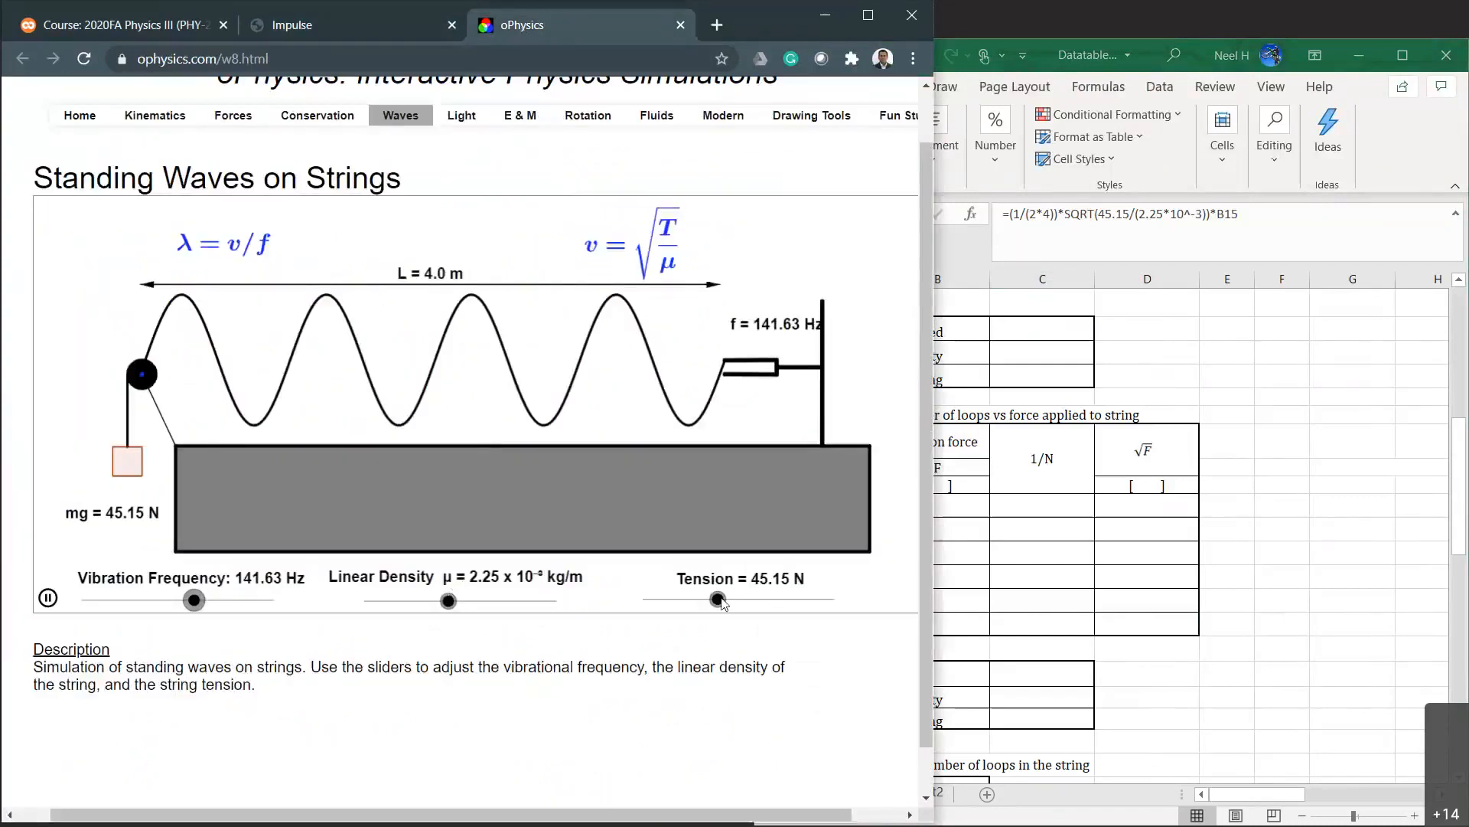
drag(718, 599, 643, 600)
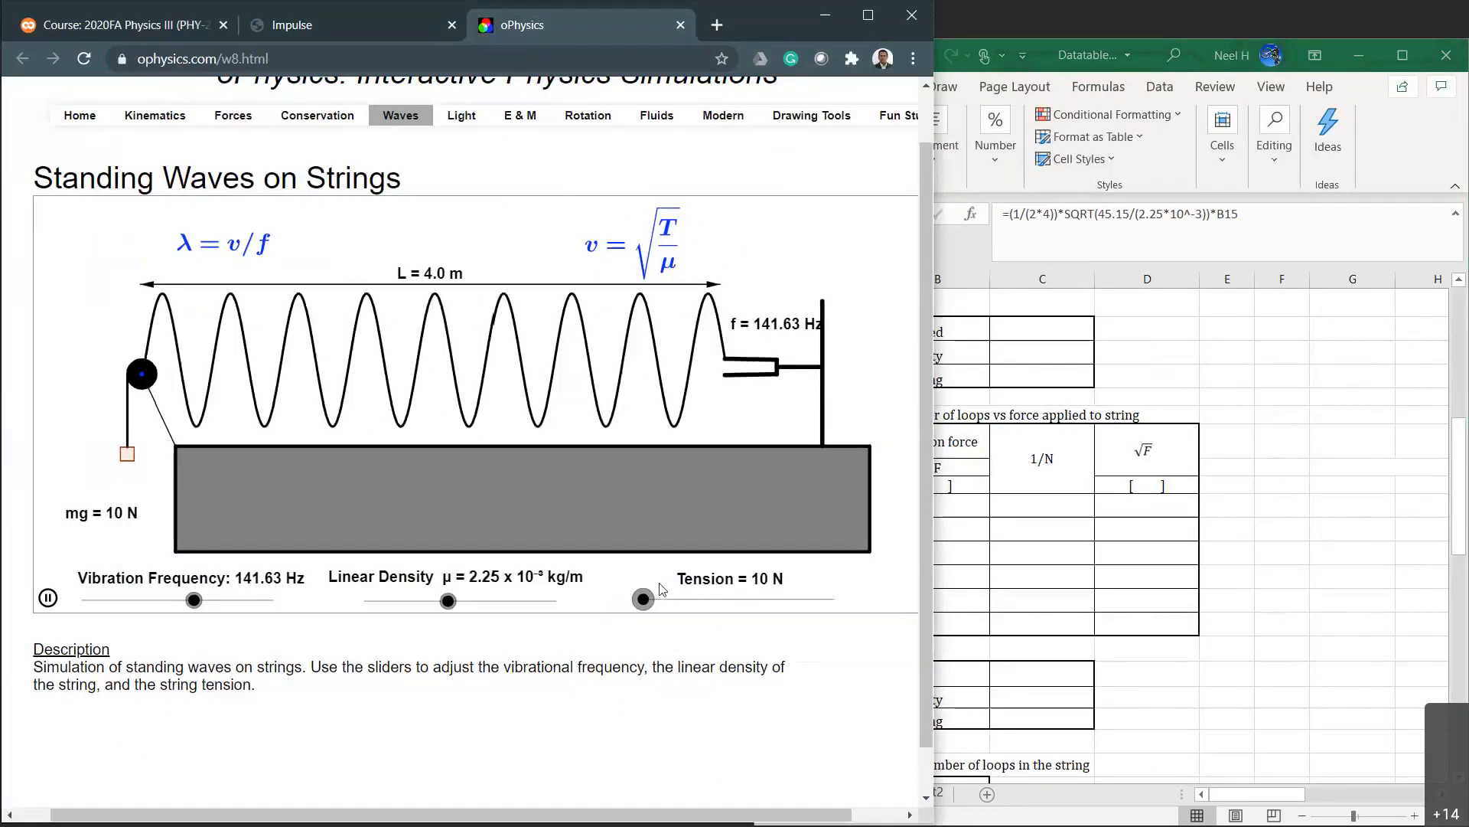
click(194, 600)
drag(194, 610, 119, 603)
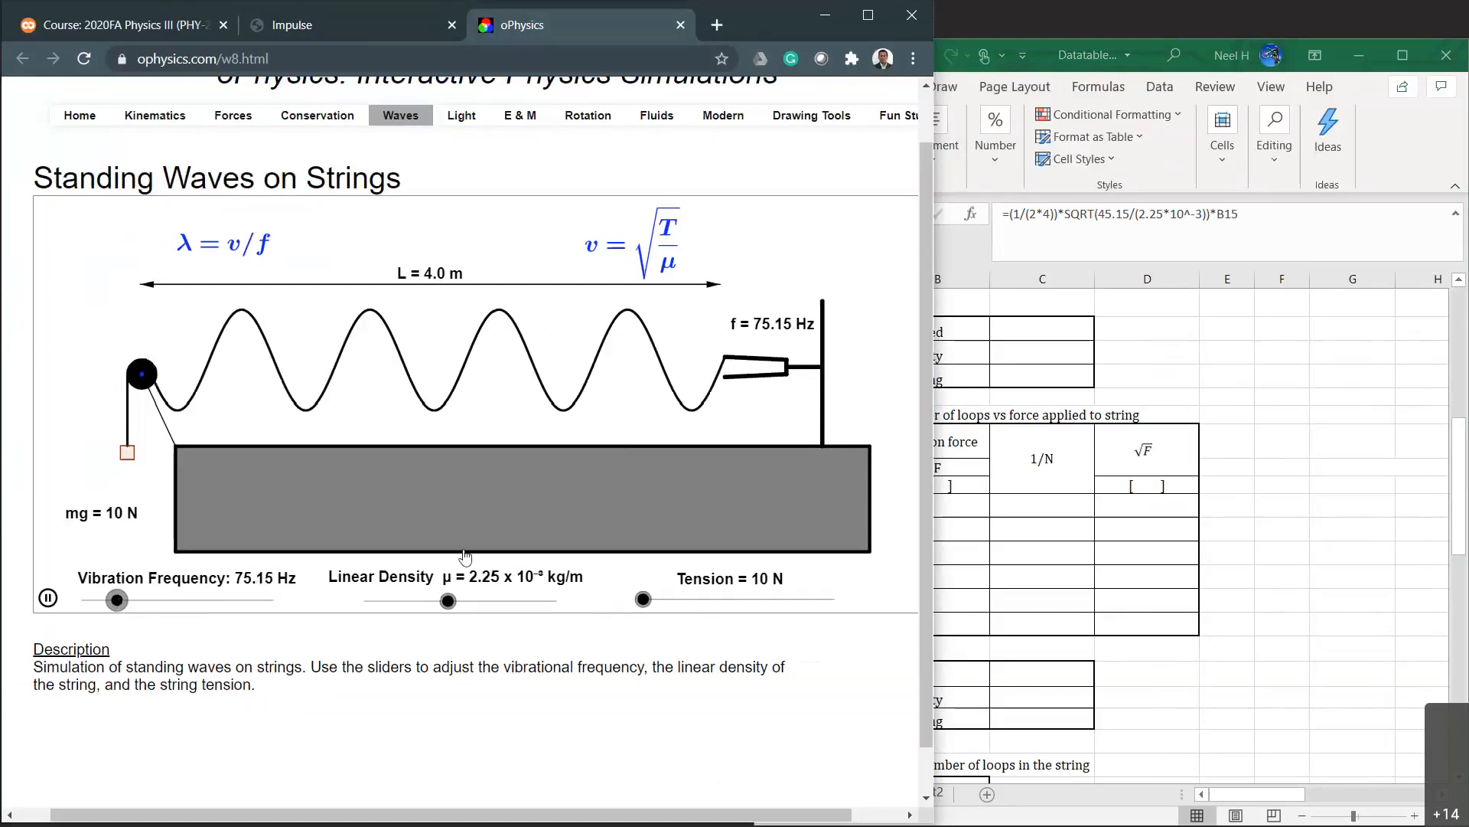
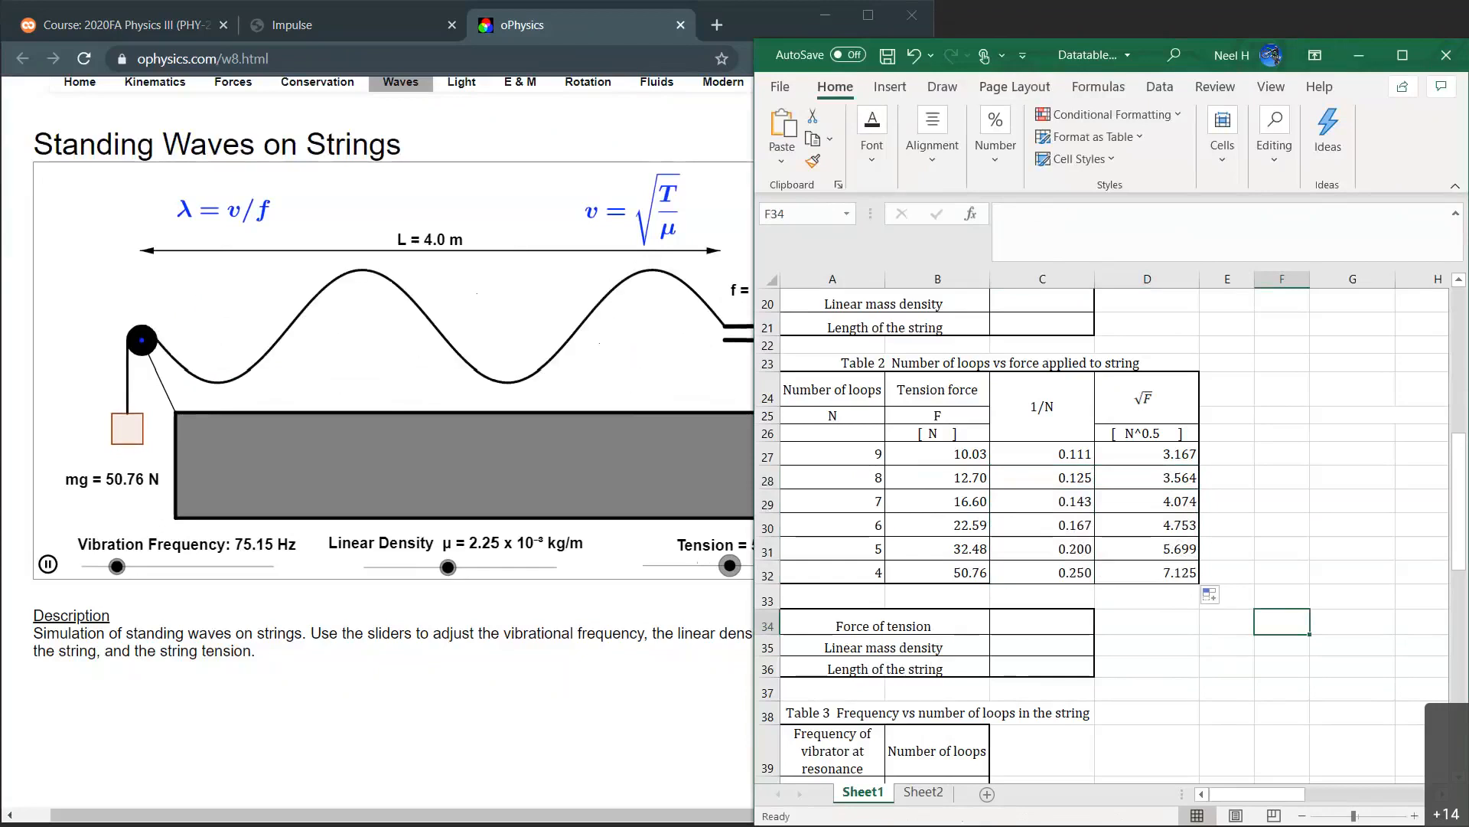
Enlarge the workbook window over the browser and review the filled Table 2 alongside the Part A graph and results.
drag(1332, 39, 1332, 0)
drag(745, 136, 248, 182)
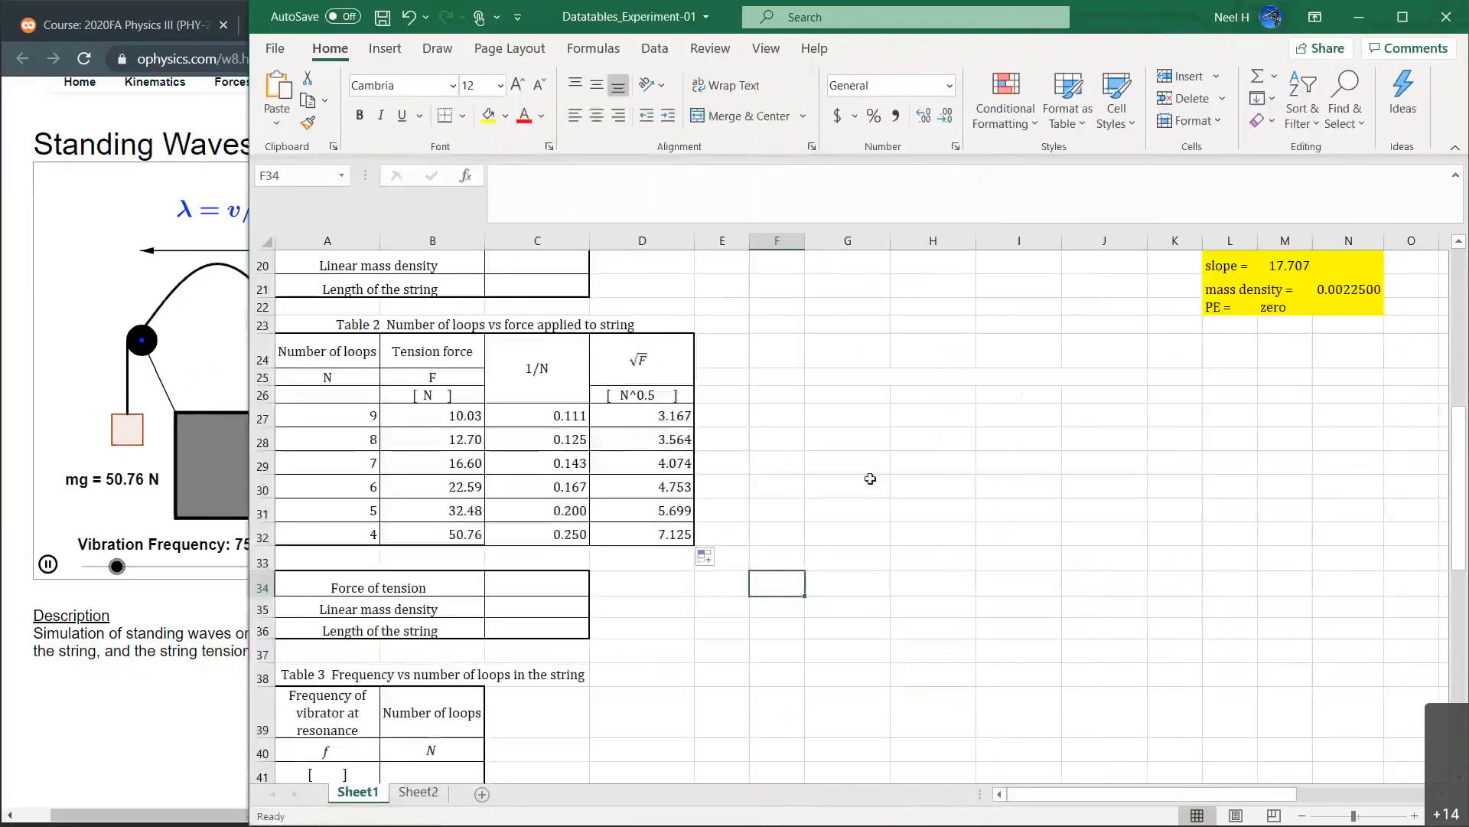
click(870, 479)
scroll(952, 380, up, 3)
scroll(952, 380, right, 4)
scroll(951, 381, up, 2)
scroll(956, 367, right, 3)
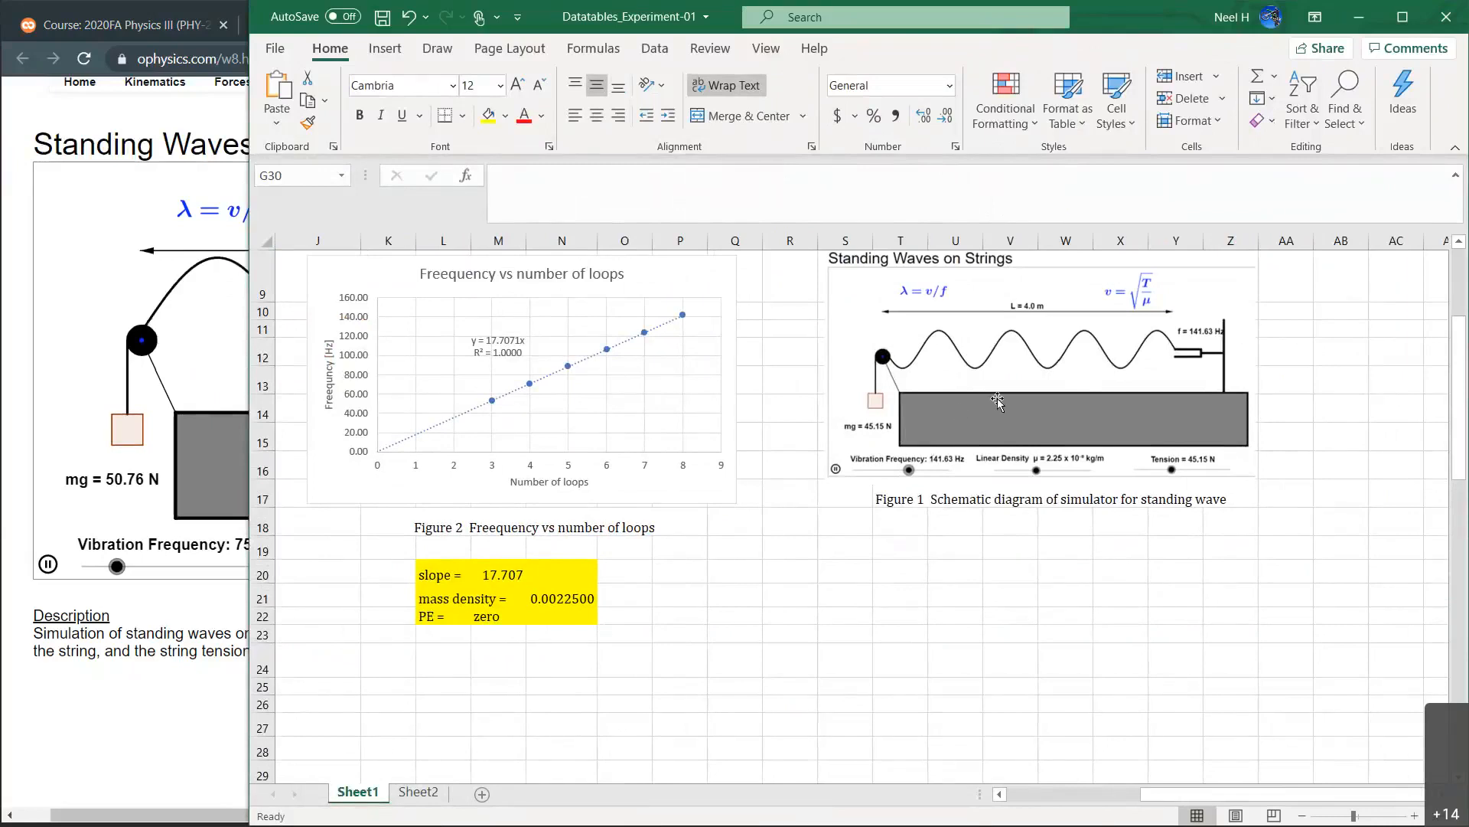
scroll(880, 459, left, 5)
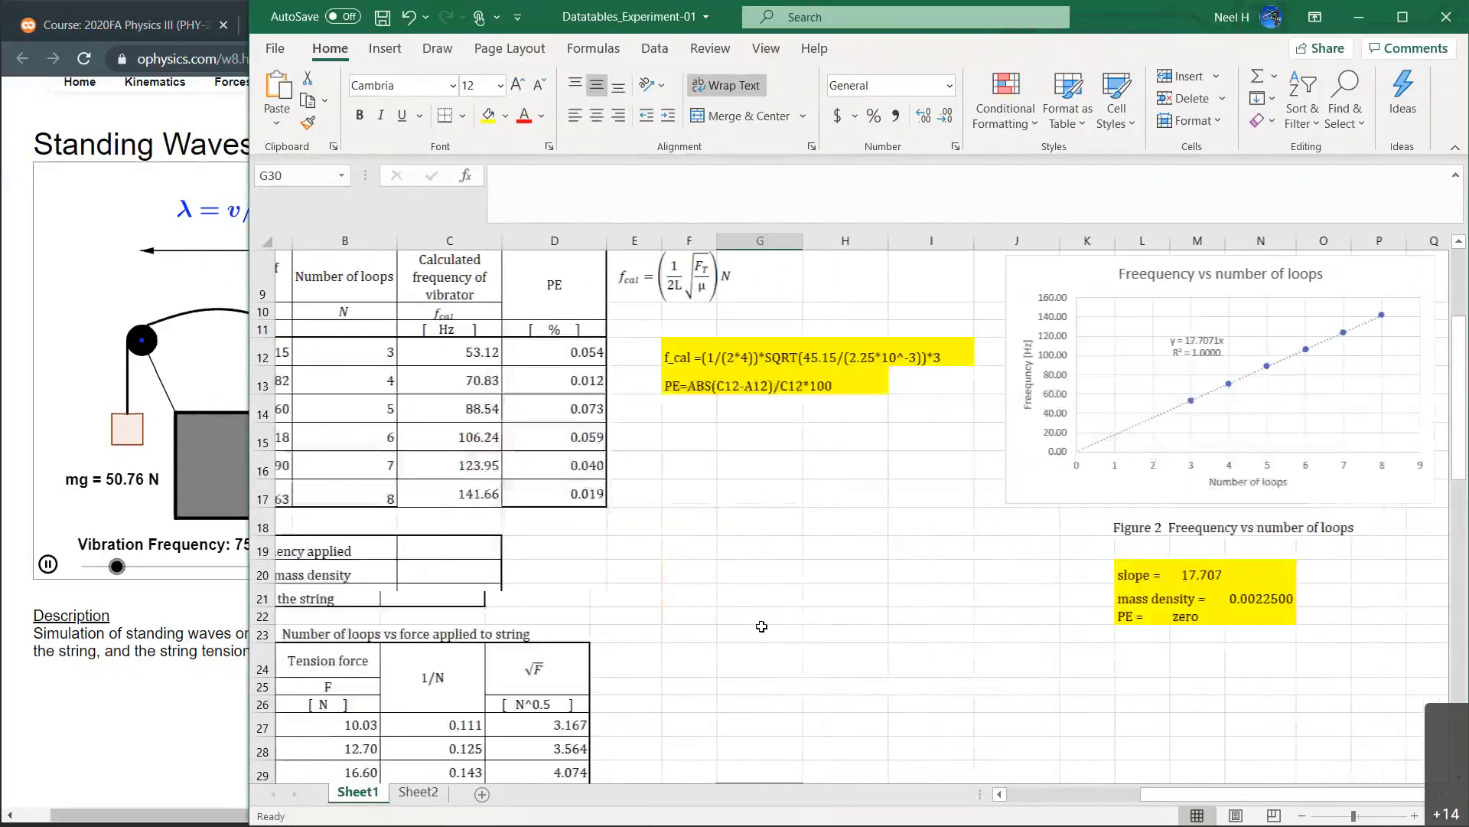
scroll(784, 491, down, 3)
Insert an empty scatter chart and place it beside Table 2.
click(758, 458)
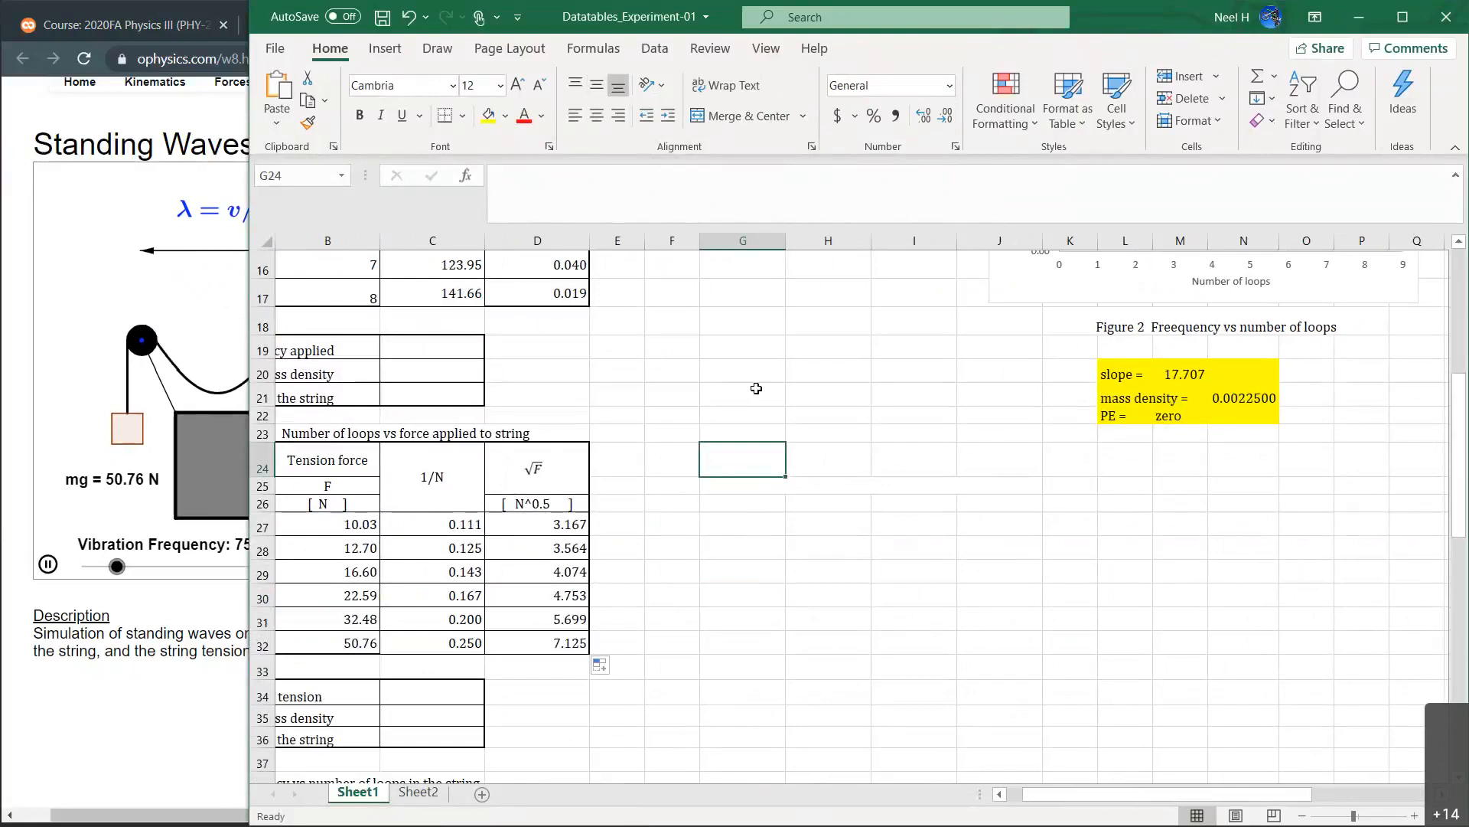
click(381, 54)
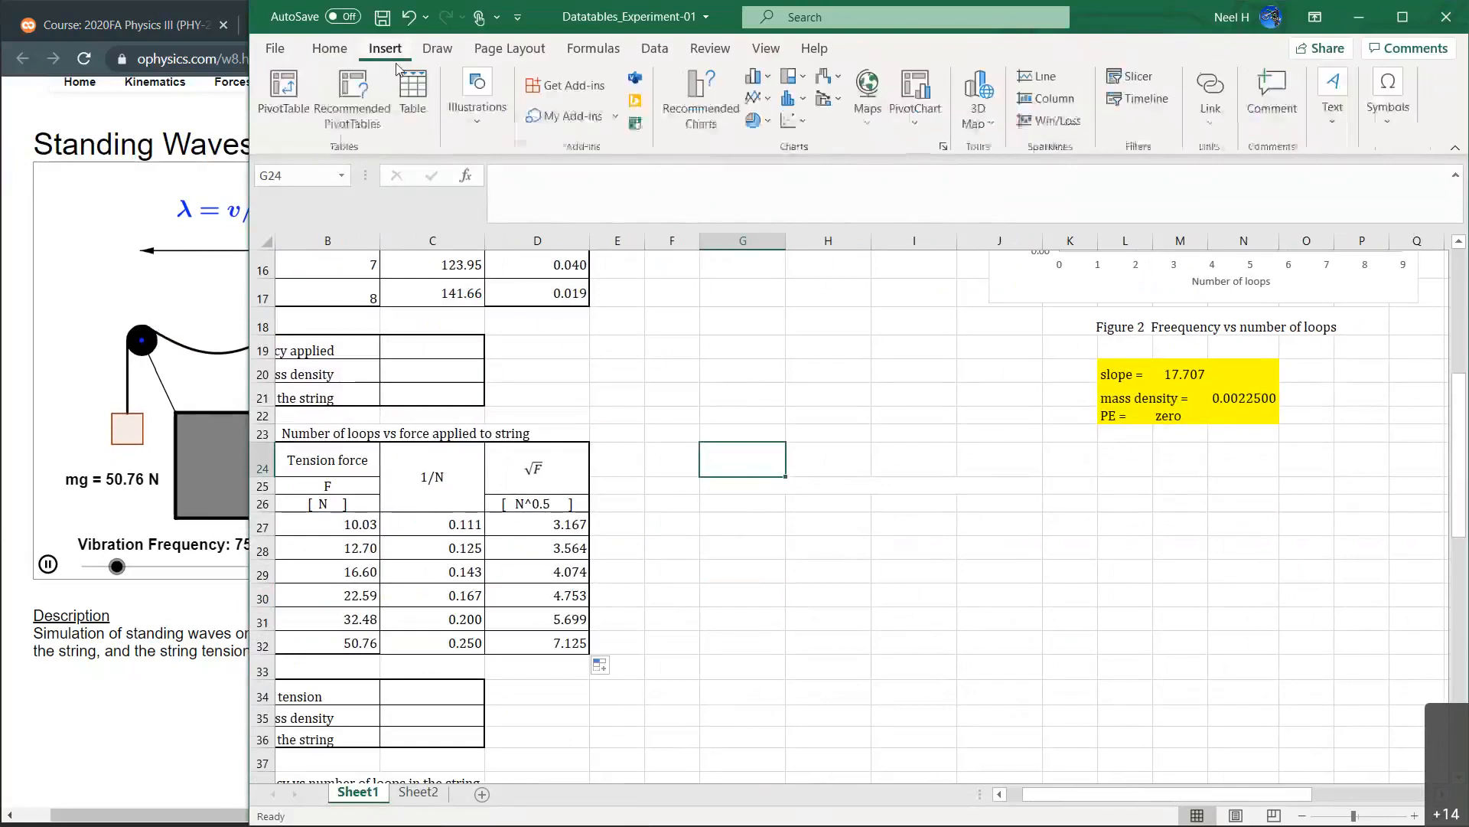
click(796, 127)
click(814, 194)
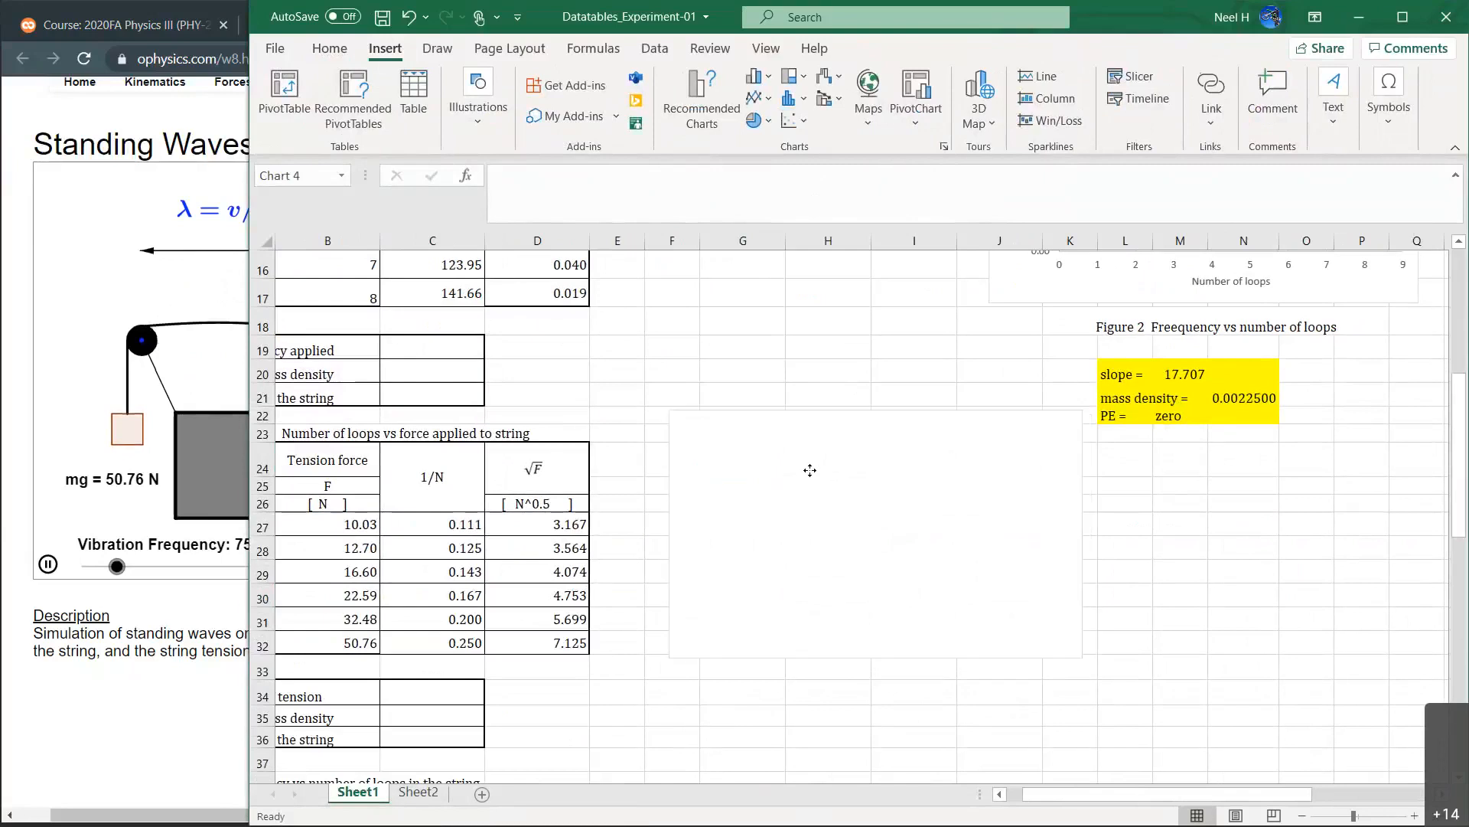
drag(811, 474, 774, 475)
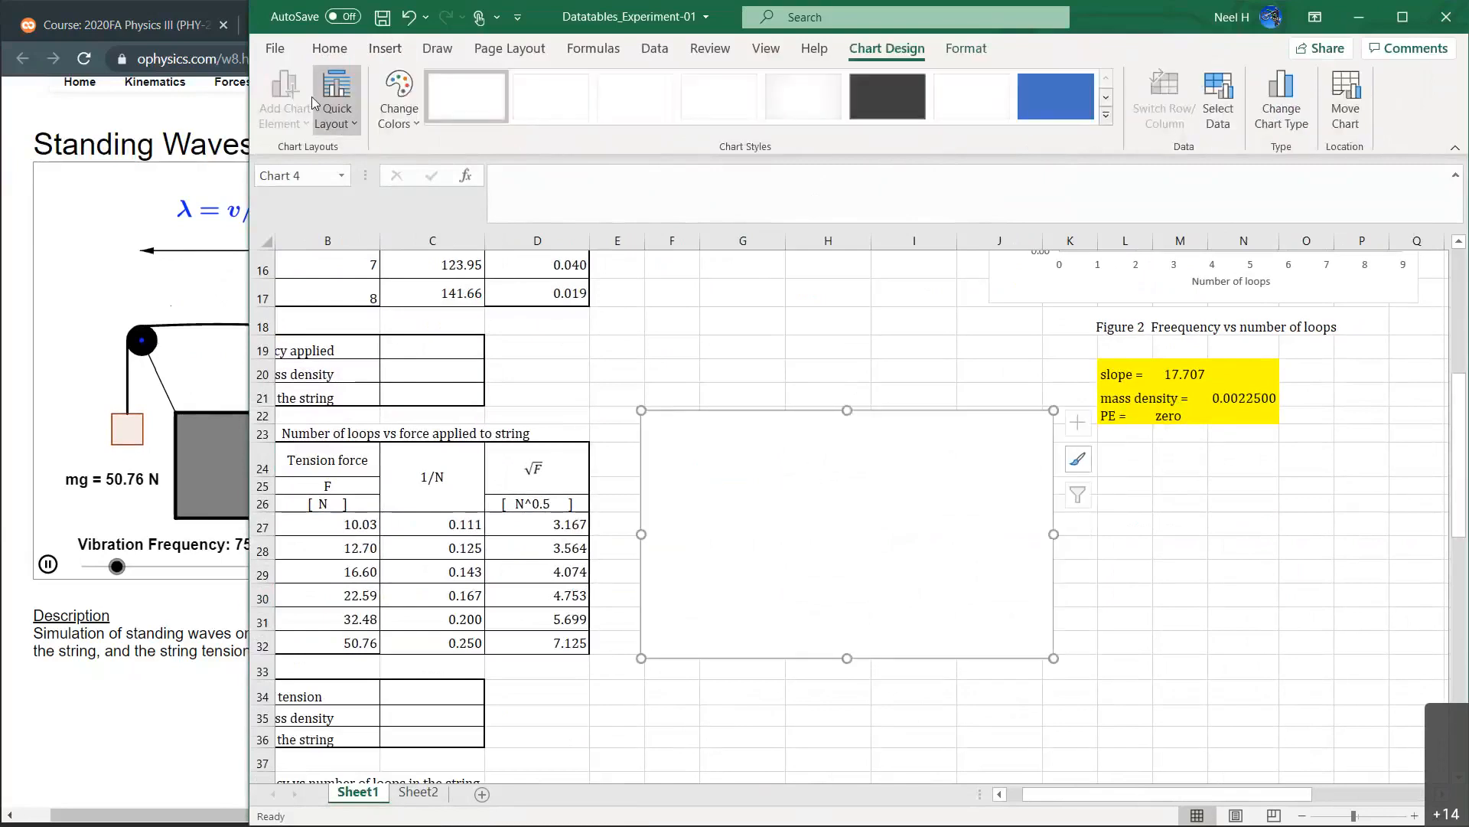
Check equations (9) to (11) in the lab handout for the quantities to plot in the Part B graph.
click(163, 36)
click(323, 23)
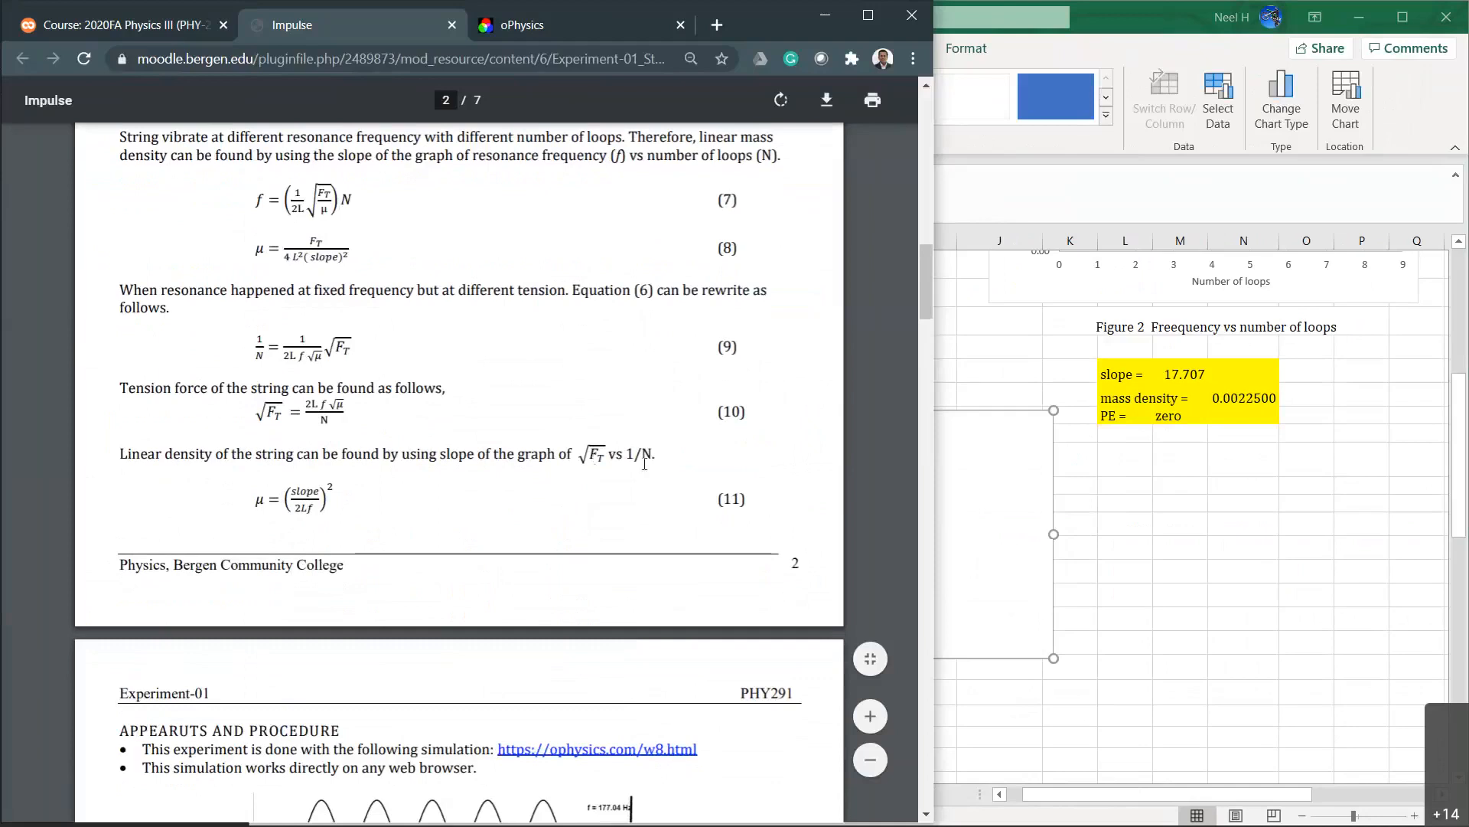
click(994, 491)
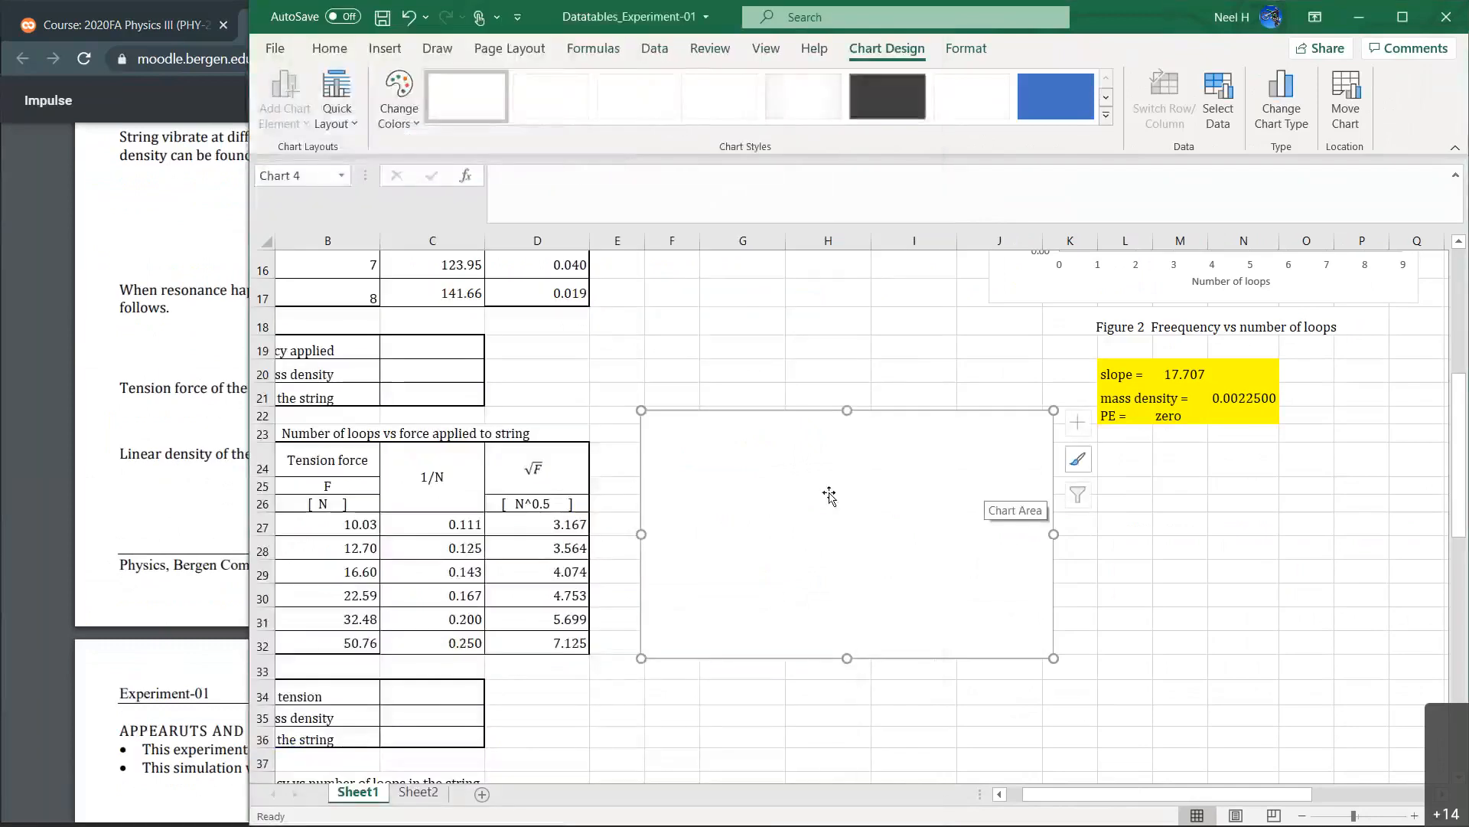
Add a data series to the empty chart with the 1/N values in C27:C32 as its X values.
double_click(829, 495)
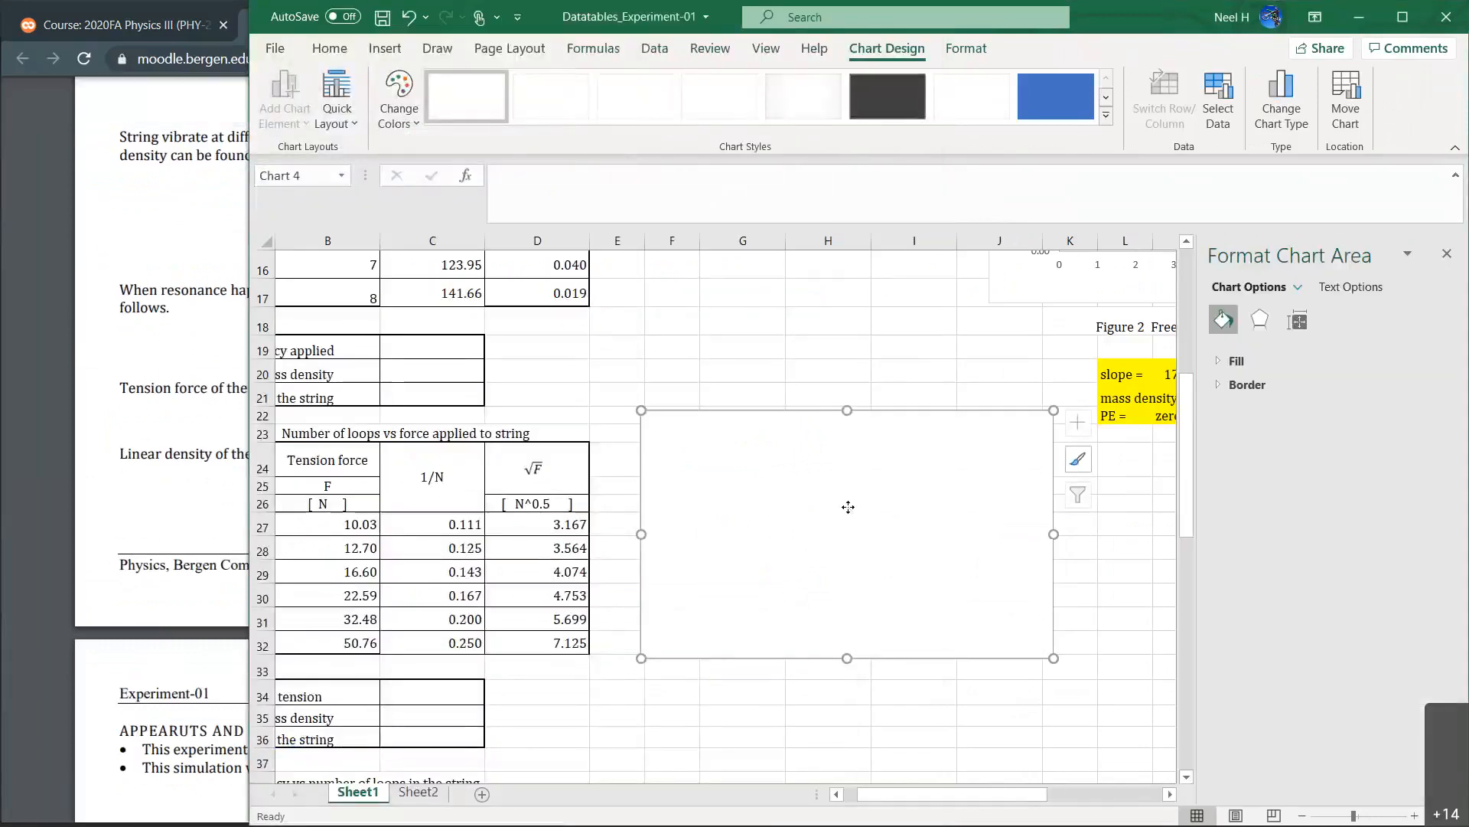
click(1217, 100)
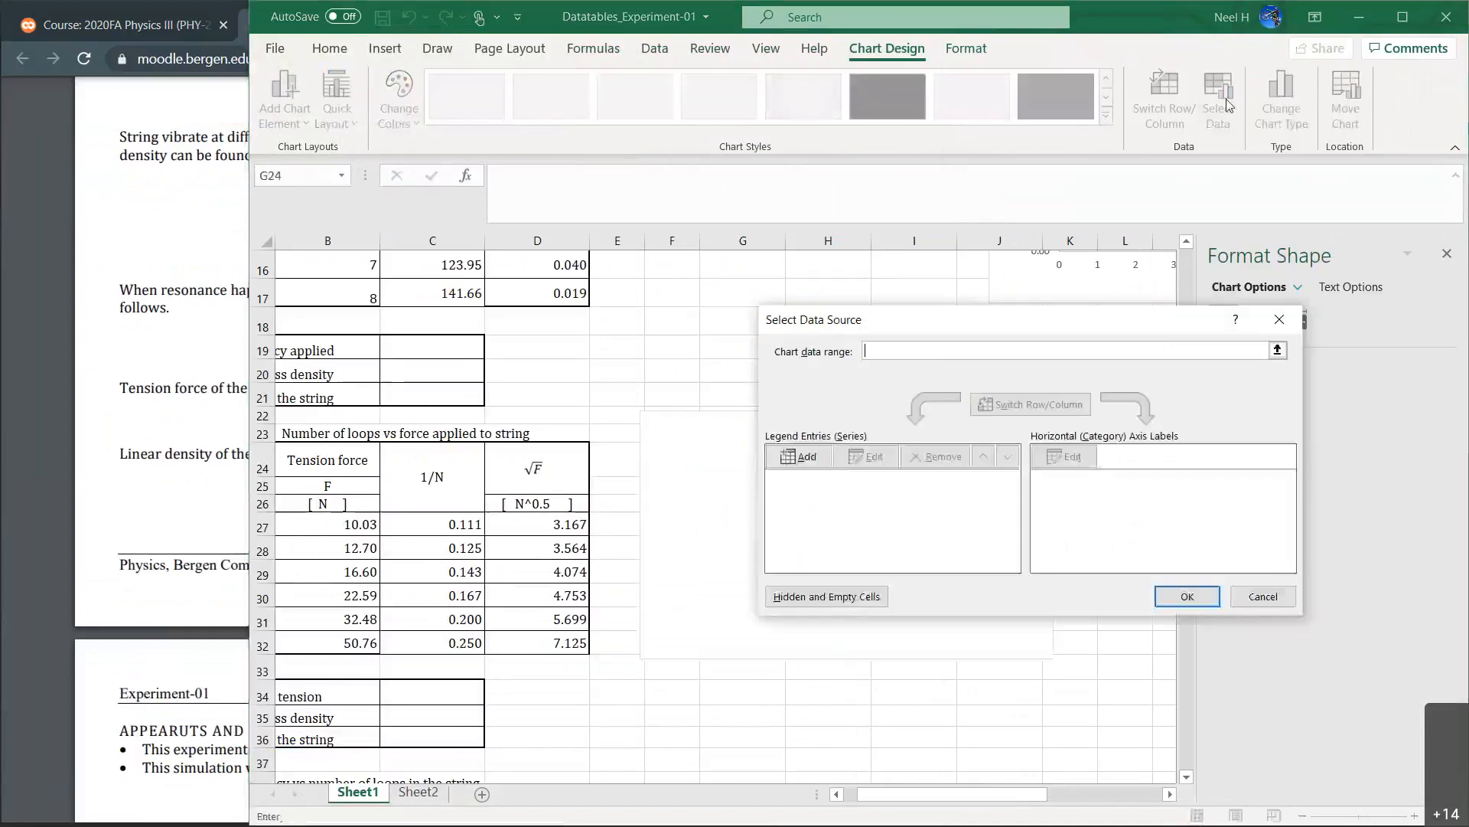
click(798, 456)
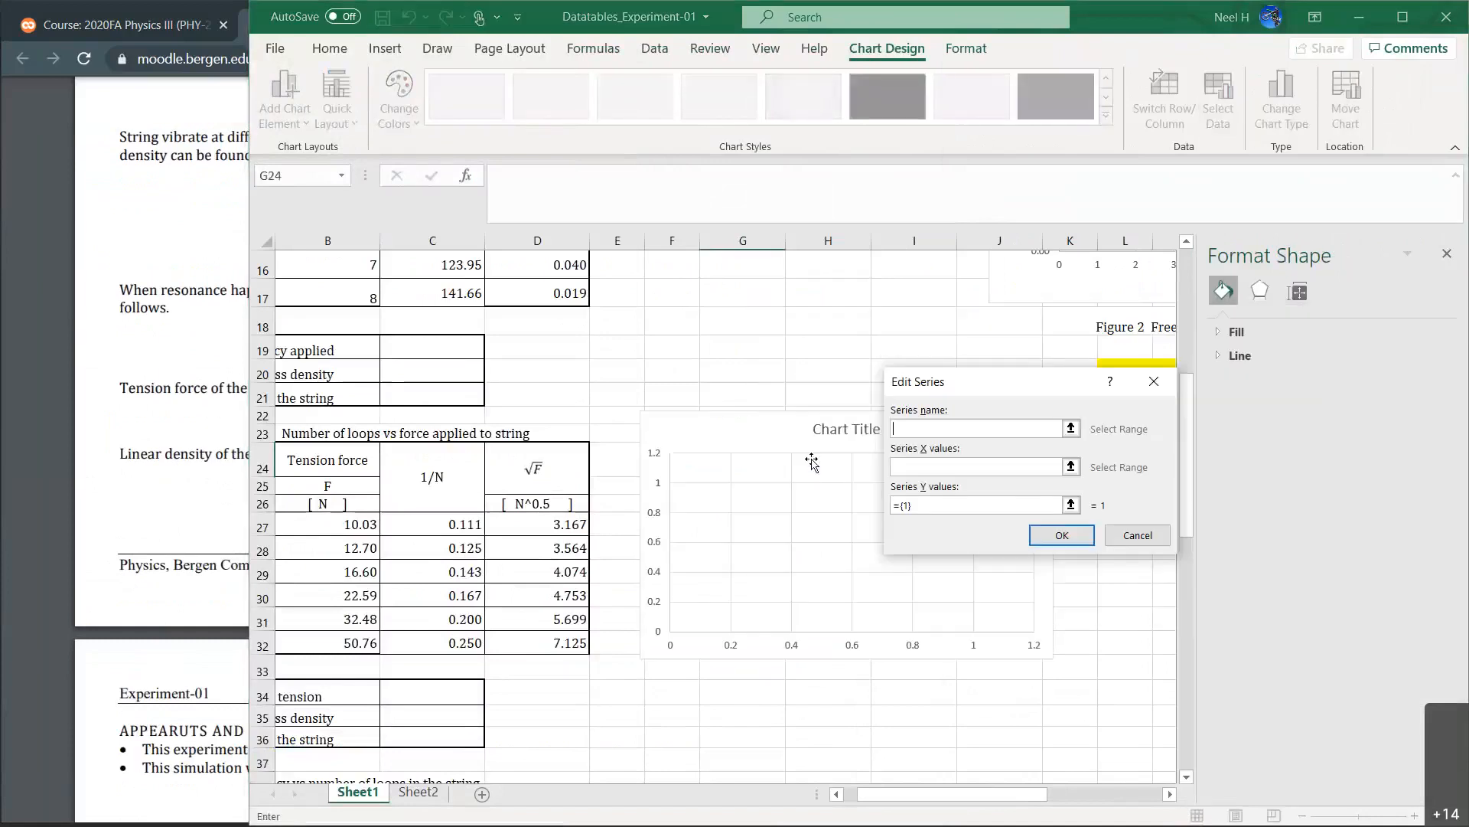
click(919, 468)
scroll(665, 475, down, 1)
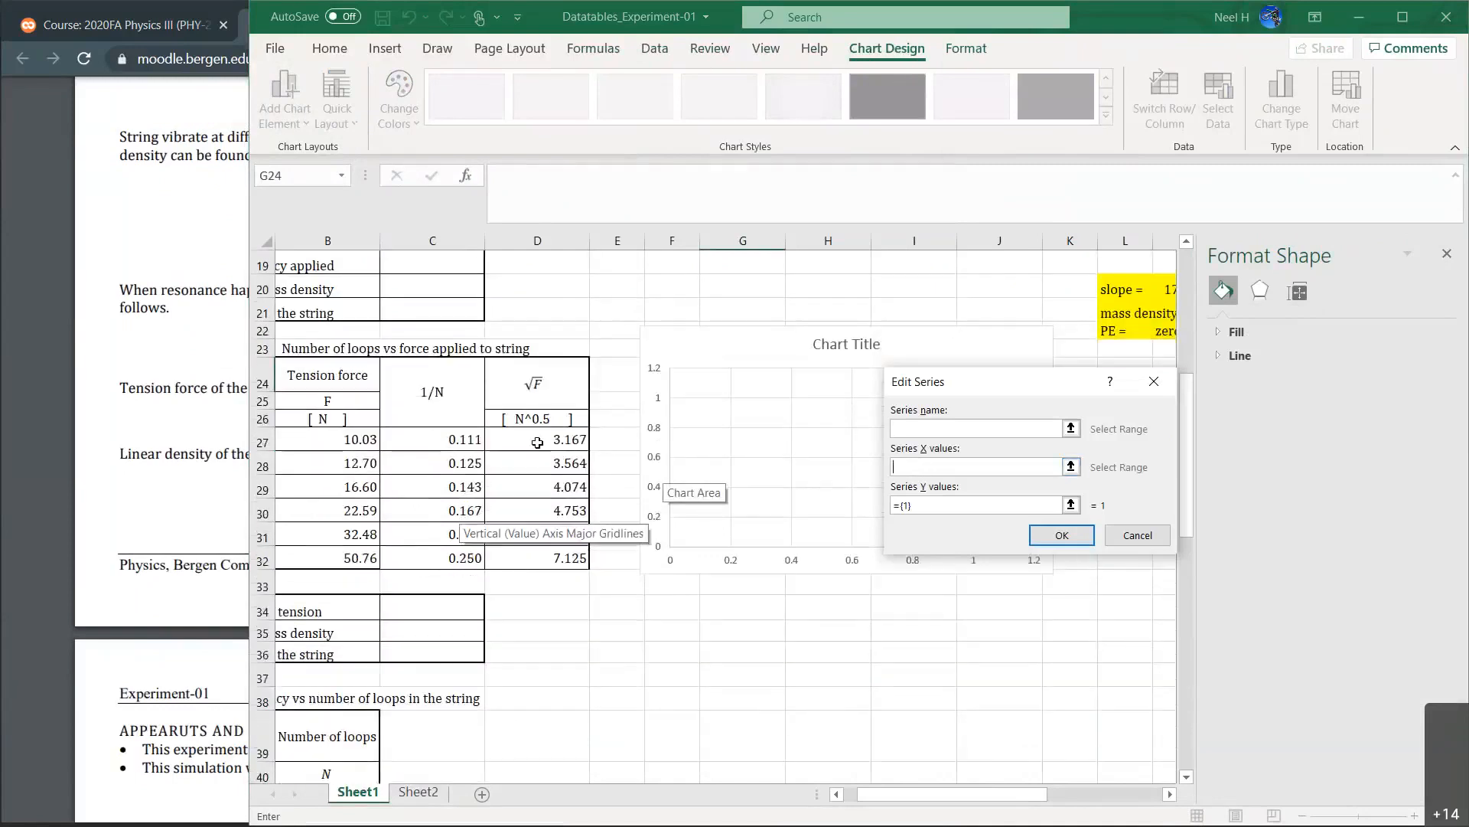
drag(439, 438, 438, 557)
Set the series Y values to the √F data in D27:D32 and accept the chart's data source.
click(920, 506)
key(BackSpace)
key(BackSpace)
key(BackSpace)
key(BackSpace)
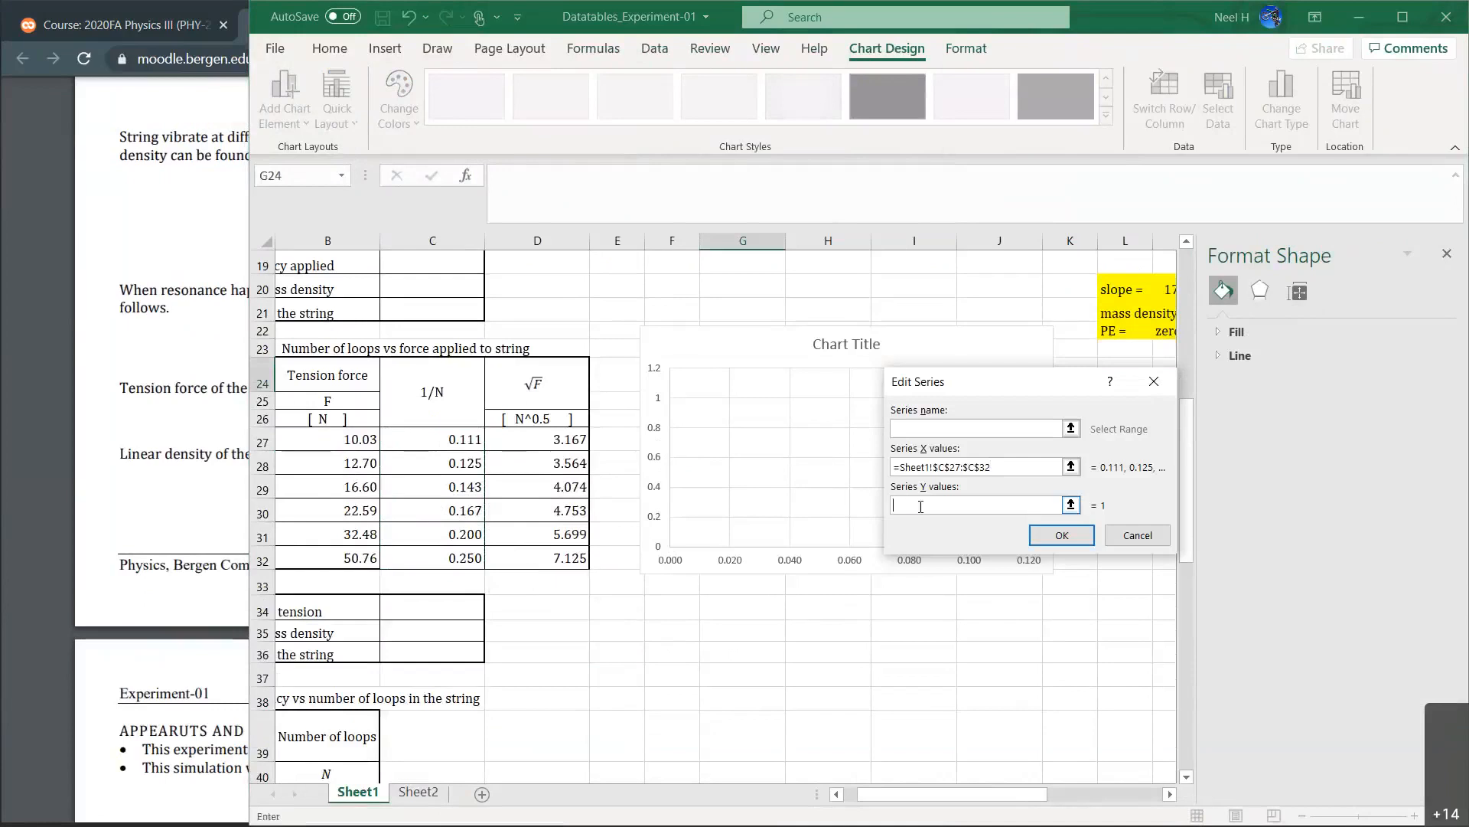
click(548, 450)
drag(549, 452, 571, 564)
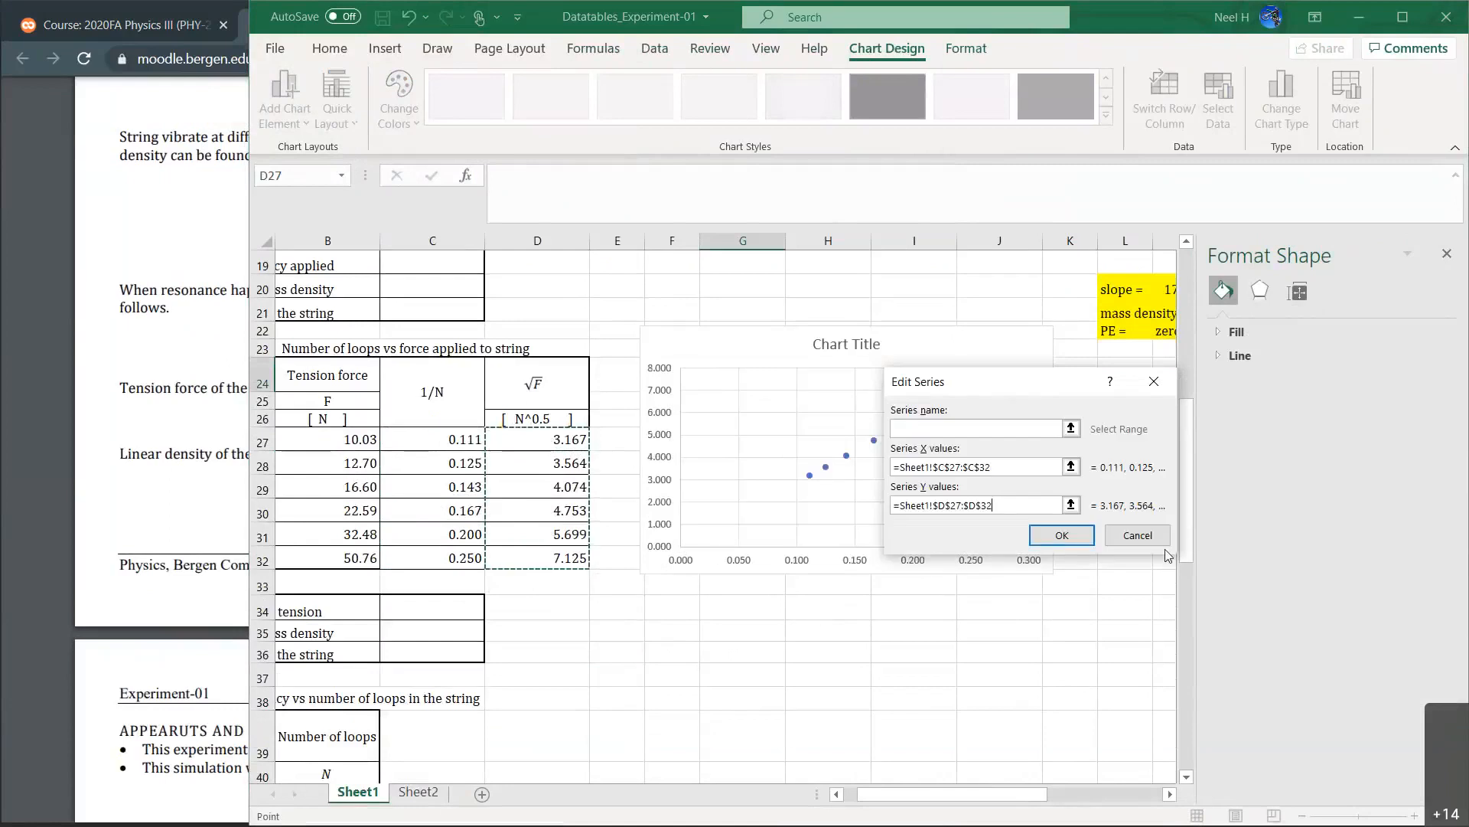
click(1061, 535)
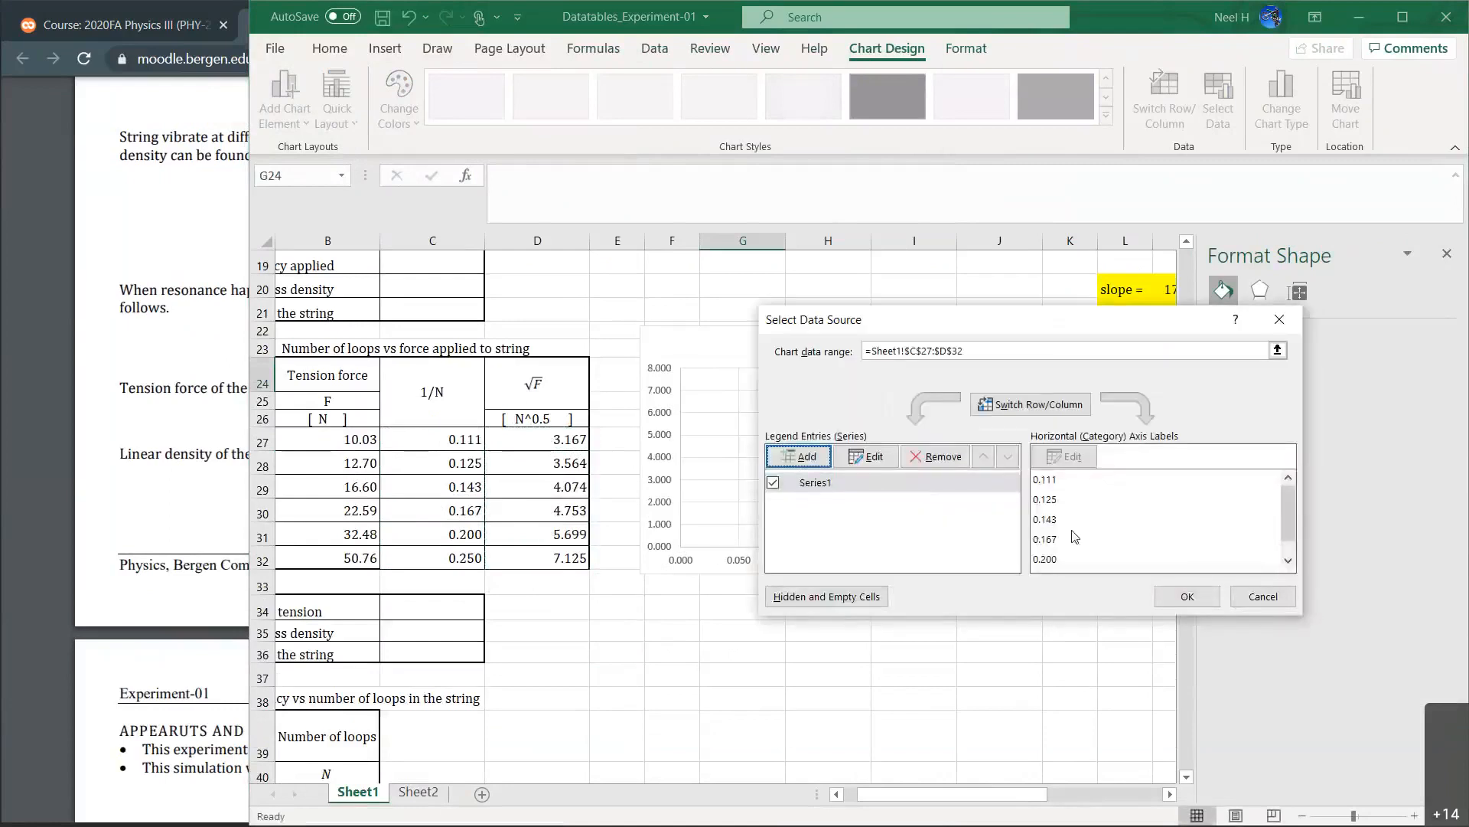
click(1187, 596)
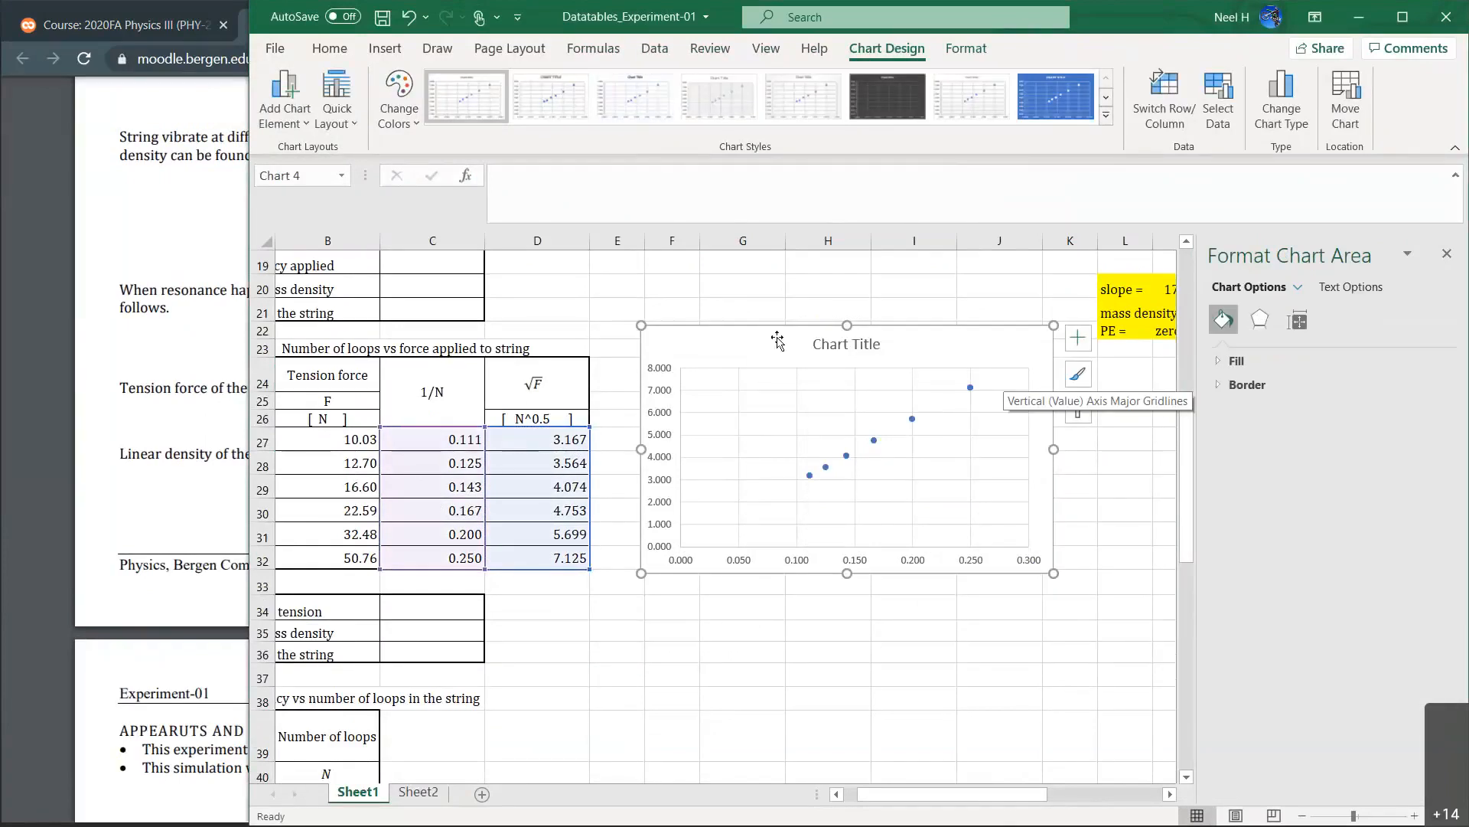
Add axis titles to the new scatter chart, leaving the placeholder text in place.
click(835, 345)
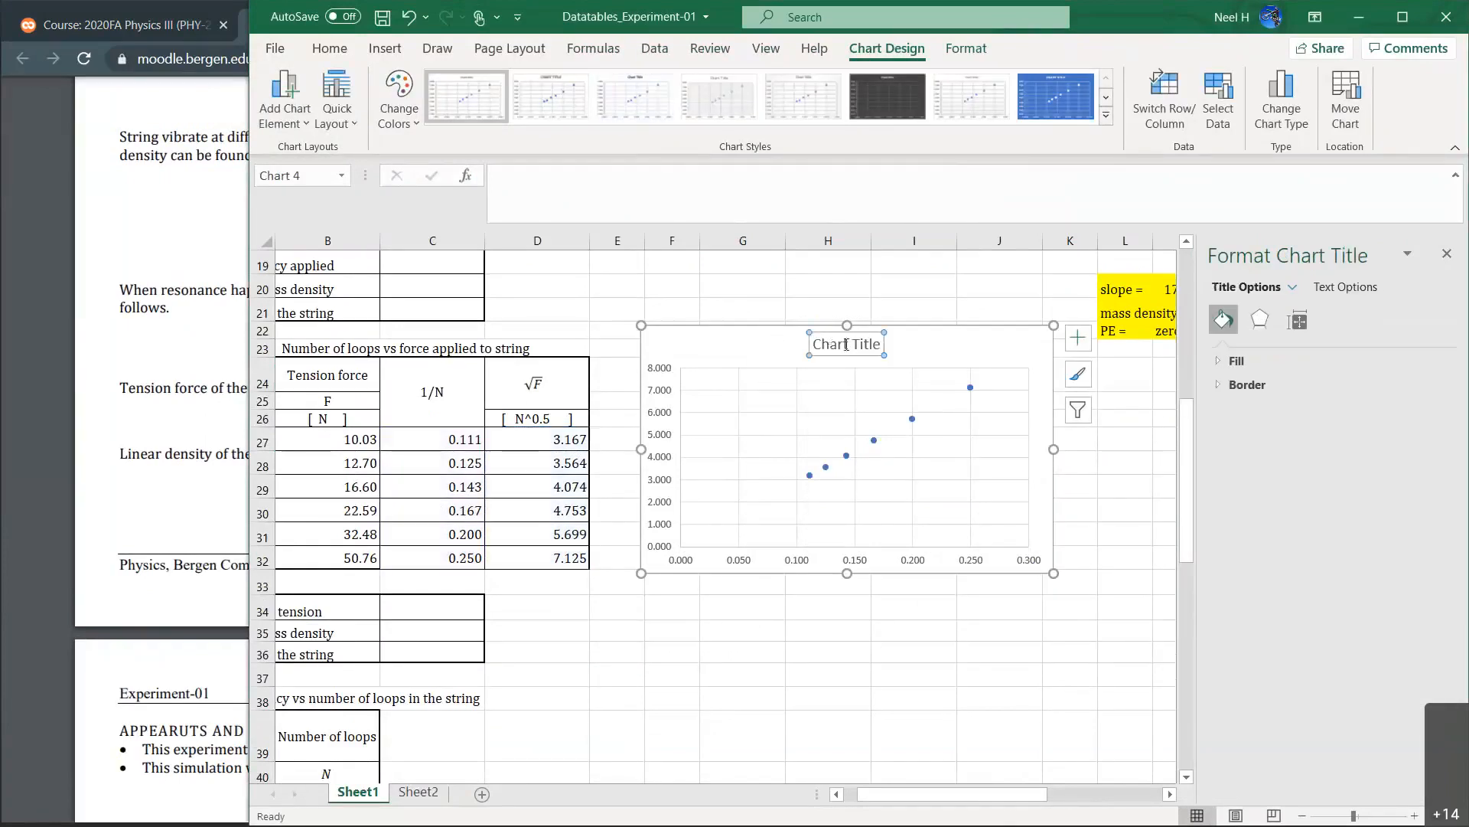
triple_click(847, 344)
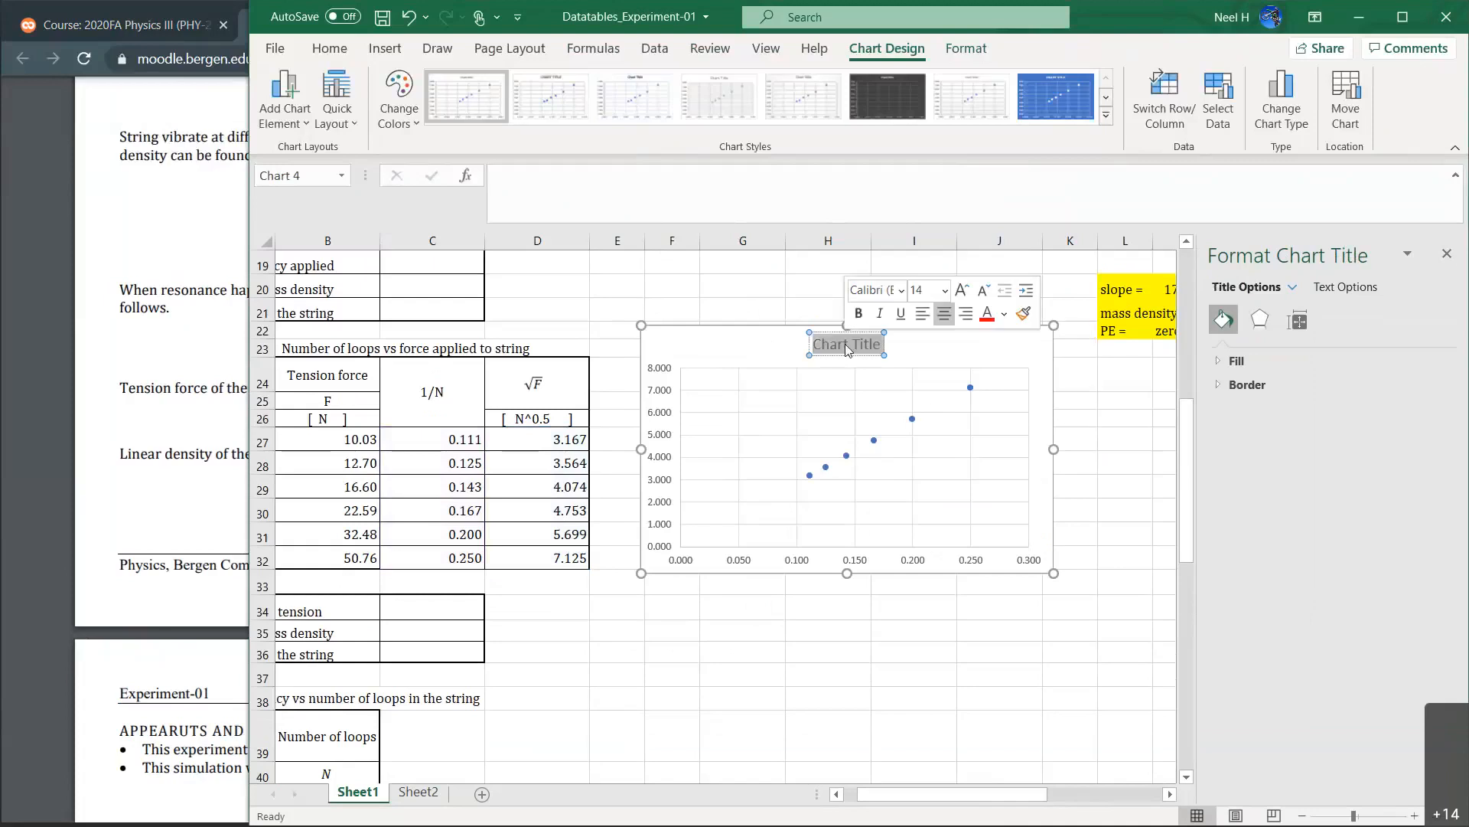
click(696, 334)
click(1075, 343)
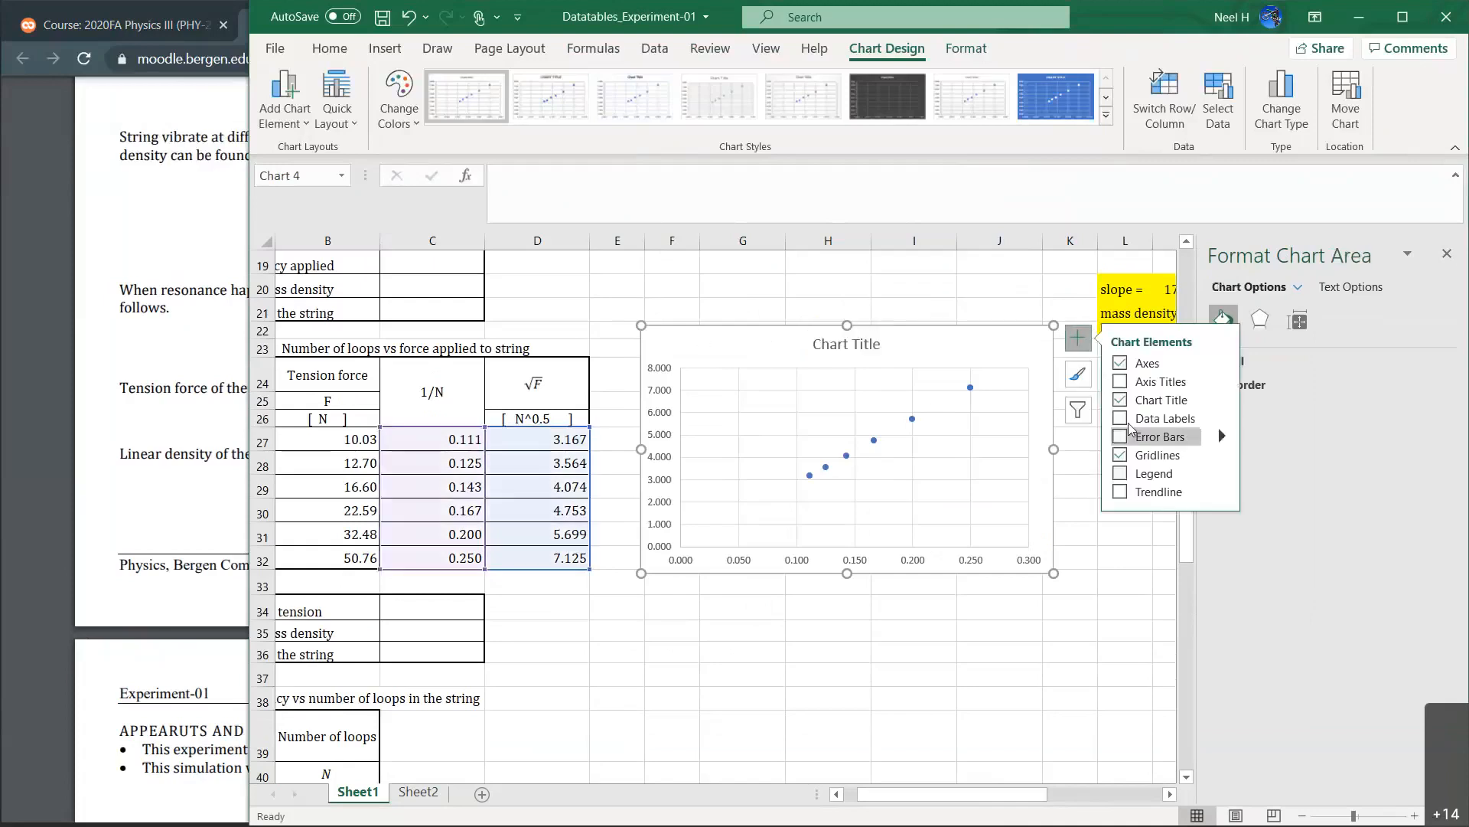
click(1120, 381)
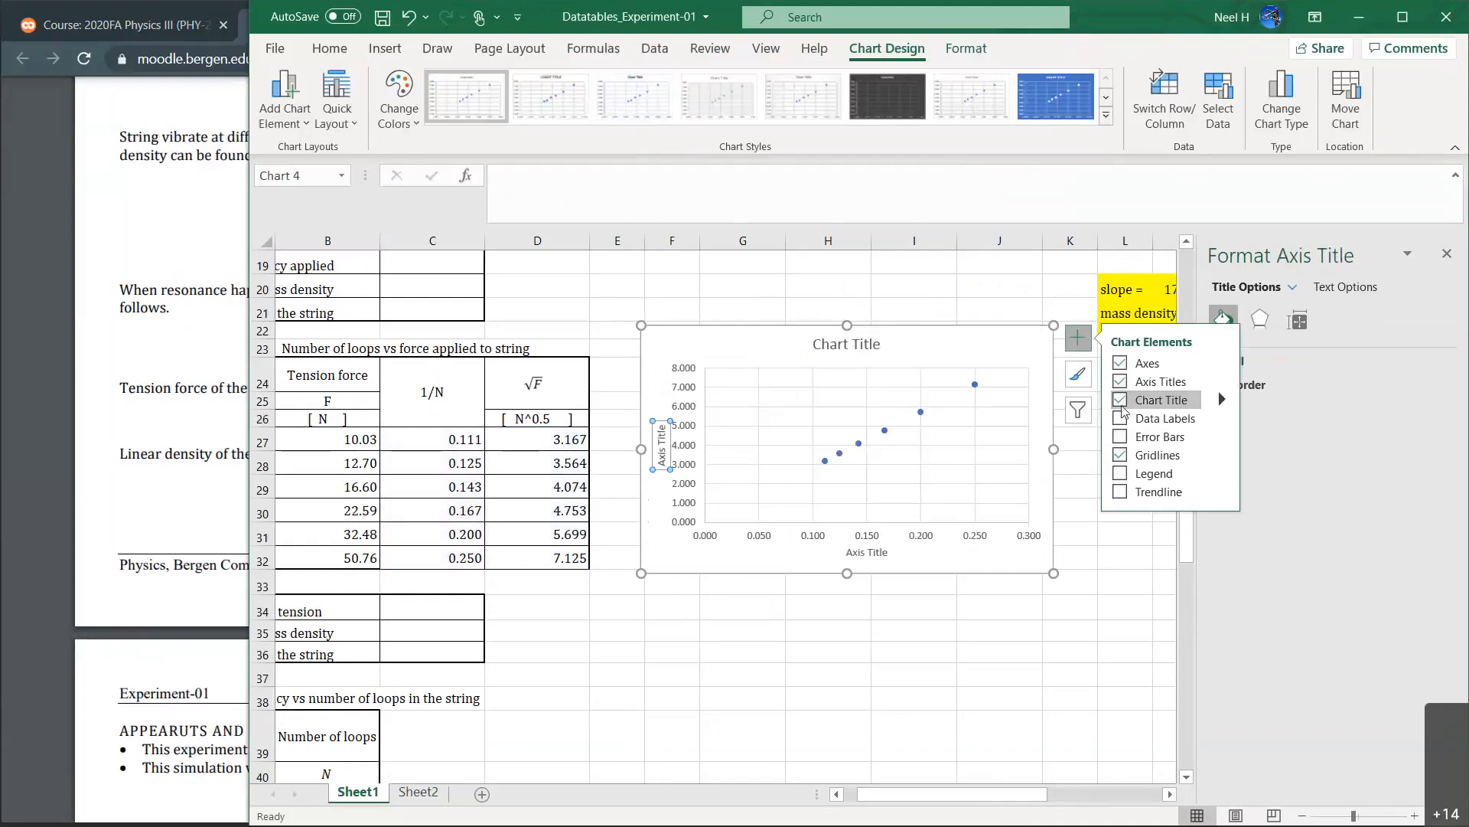
click(868, 552)
click(662, 433)
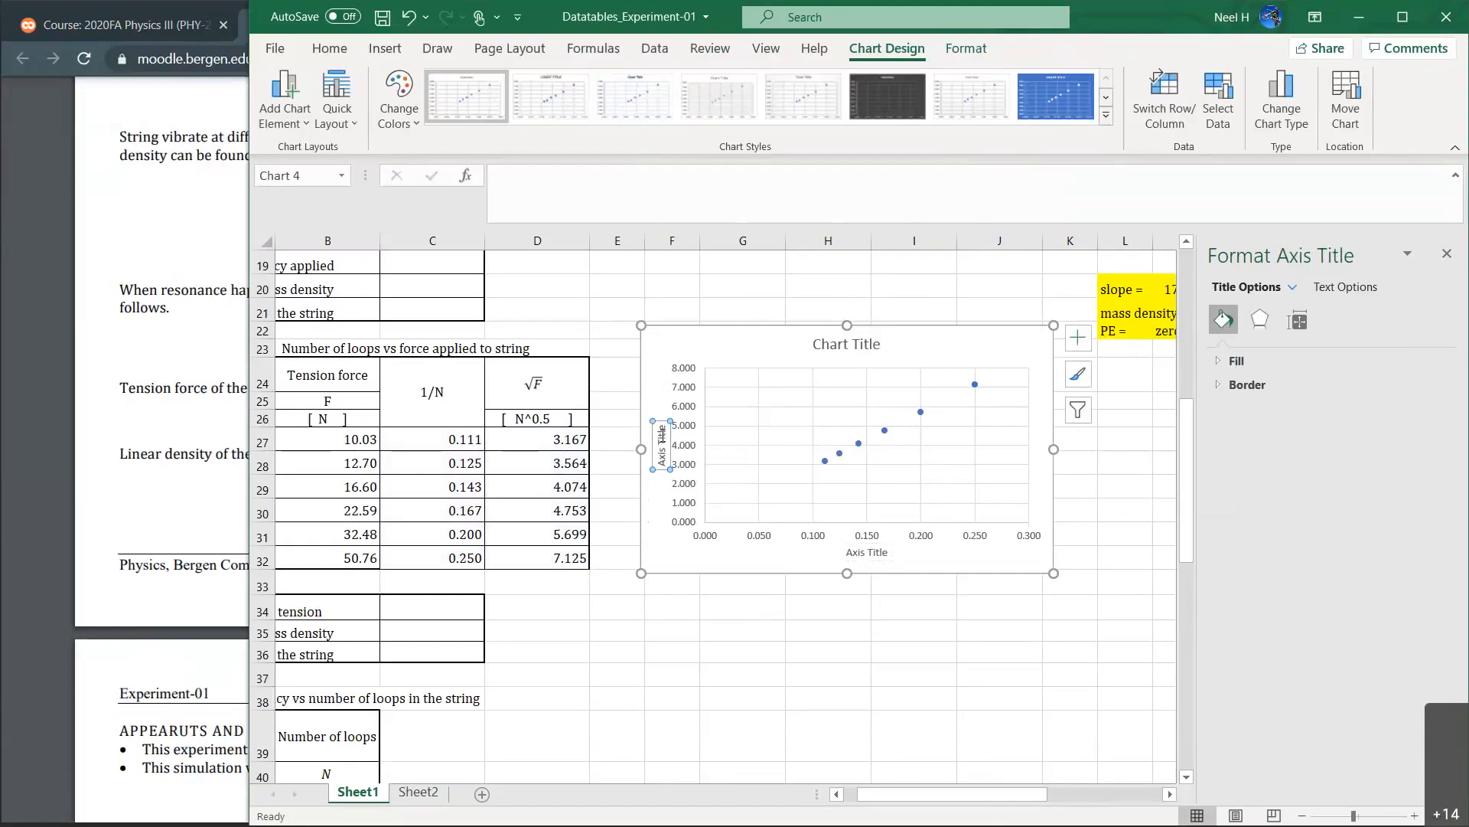
click(857, 351)
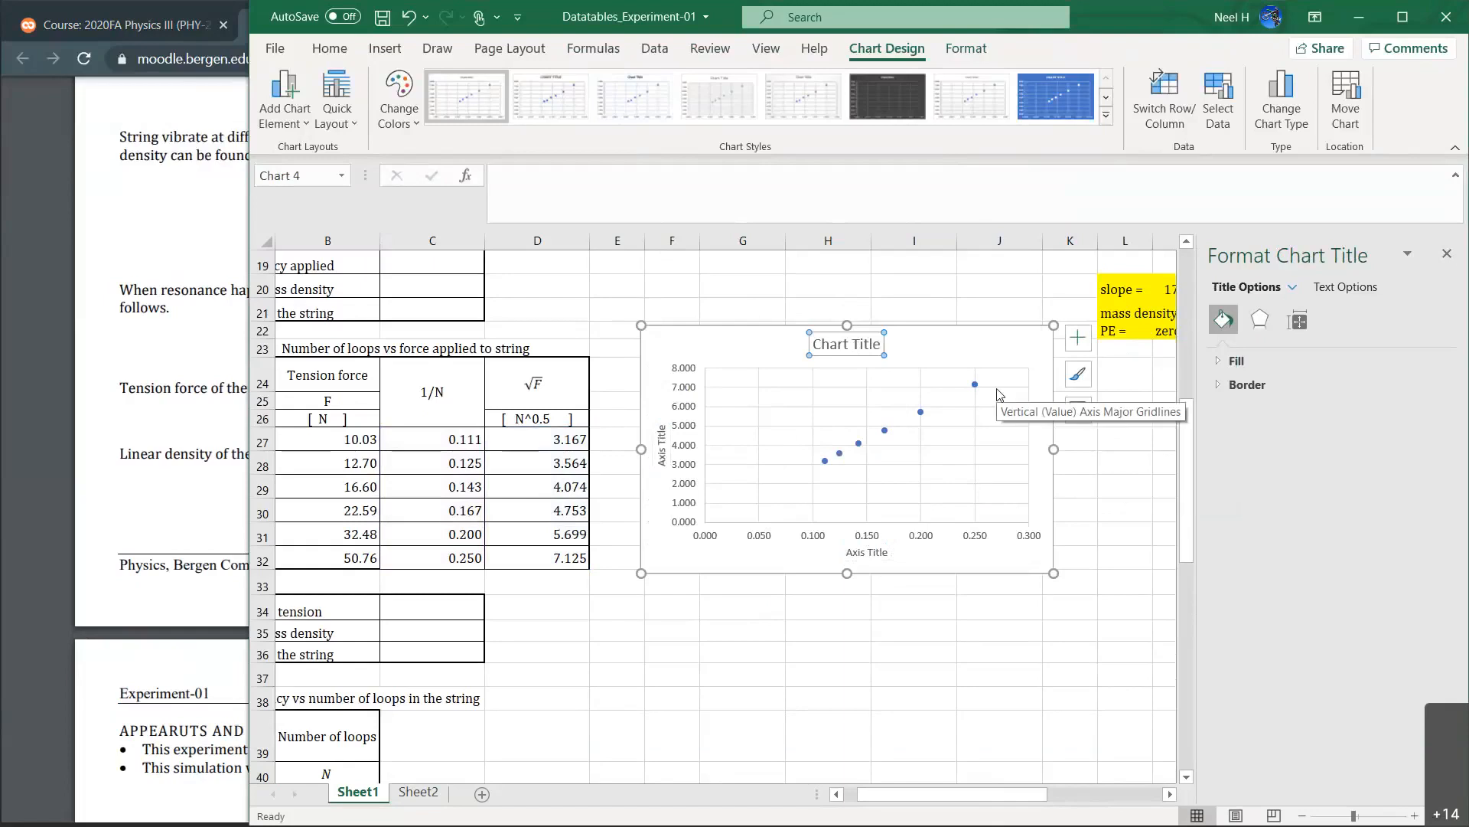
click(1010, 337)
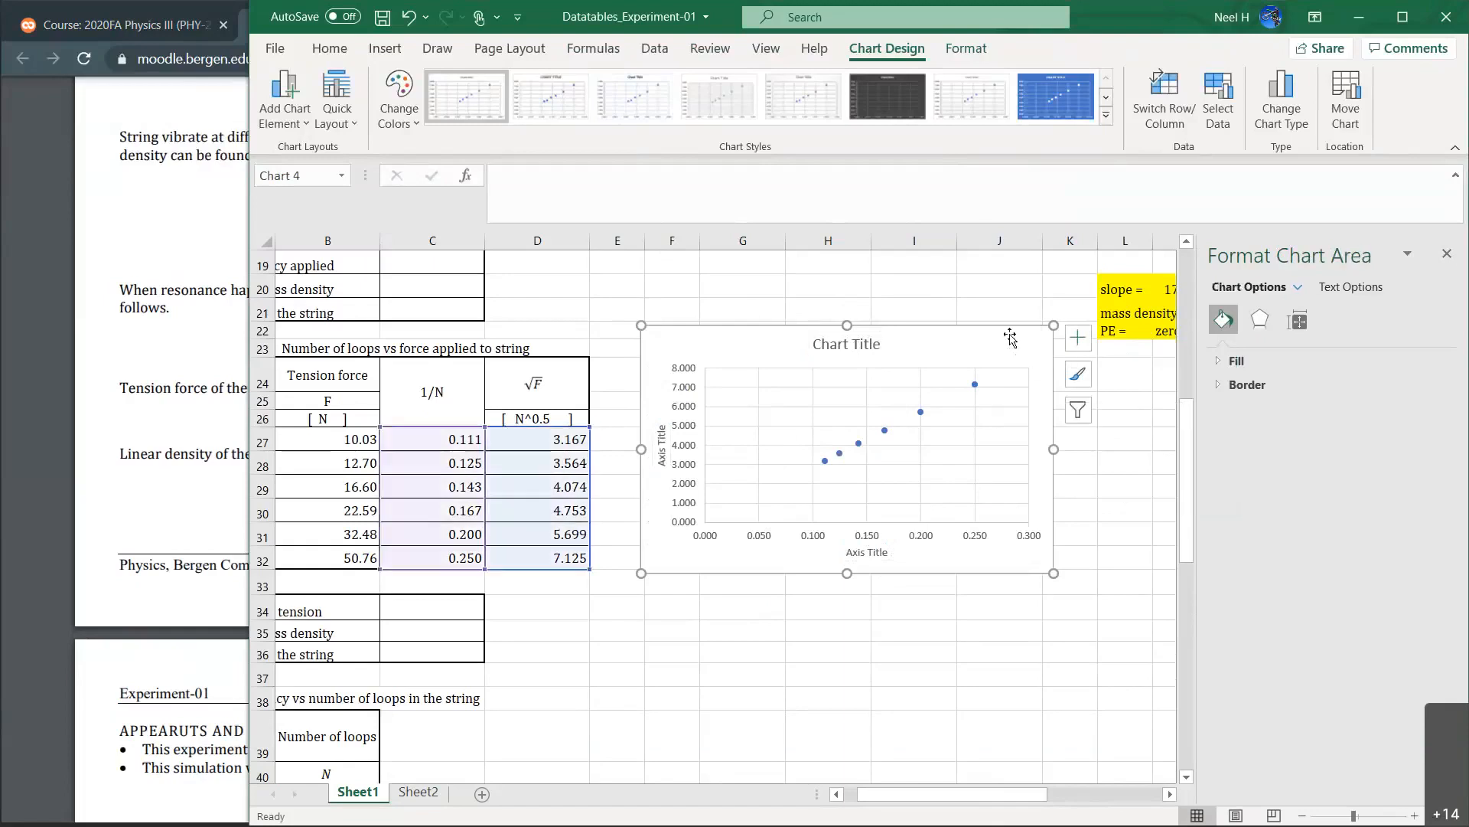
Add a linear trendline with its intercept set to 0.0, and display its equation and R-squared value on the chart.
click(1078, 338)
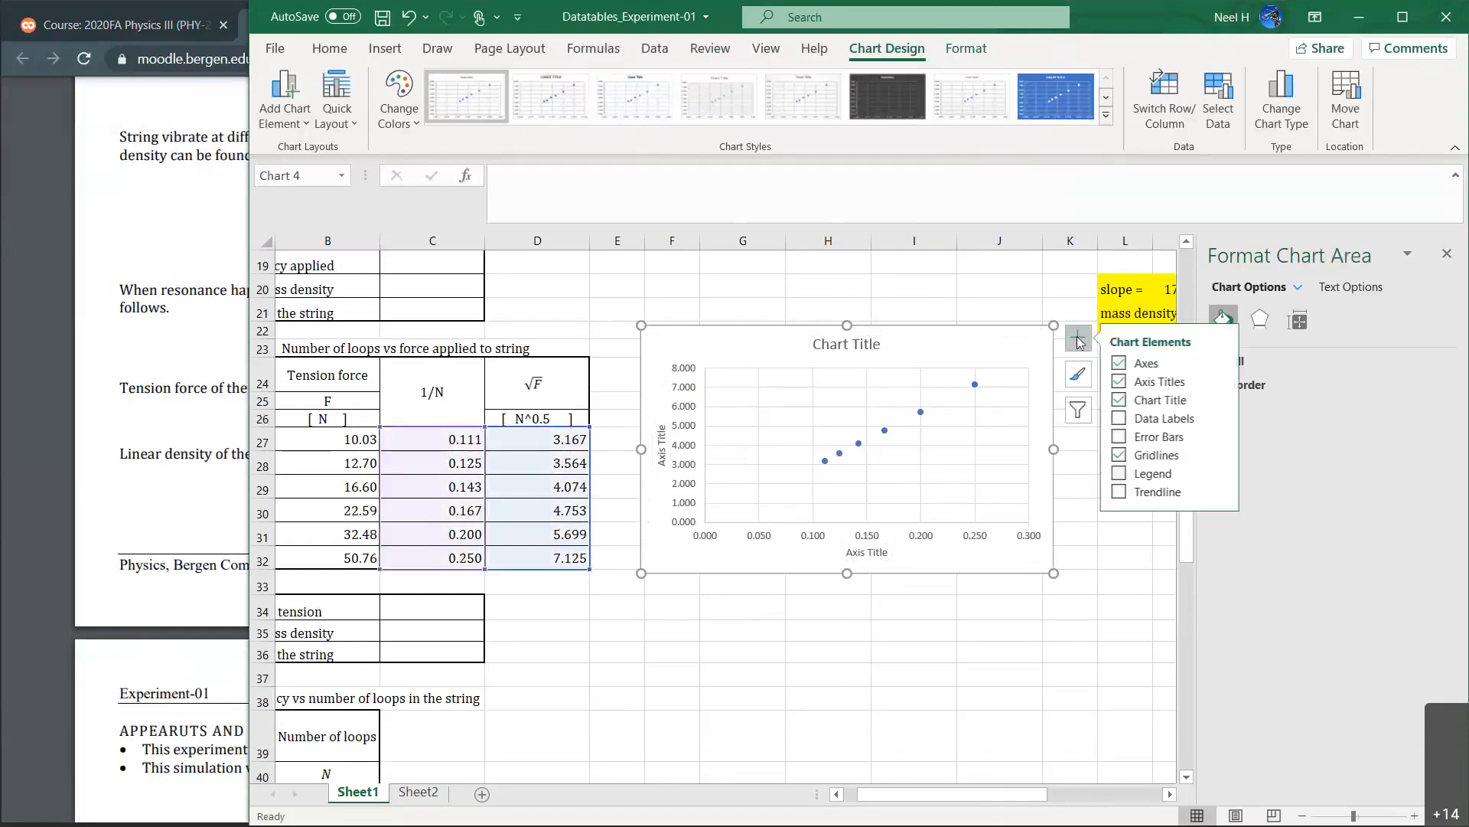
click(1120, 491)
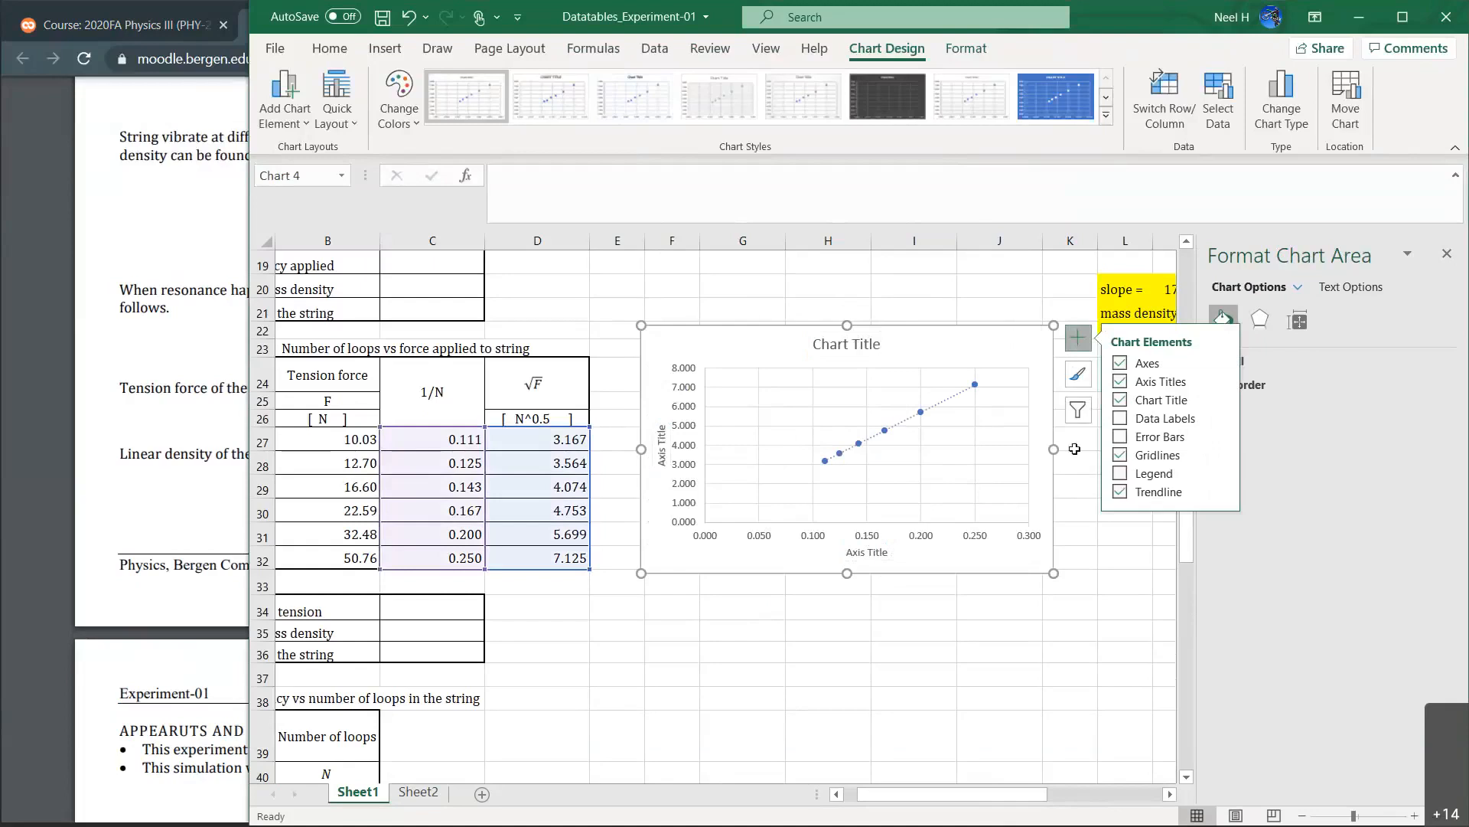
click(953, 402)
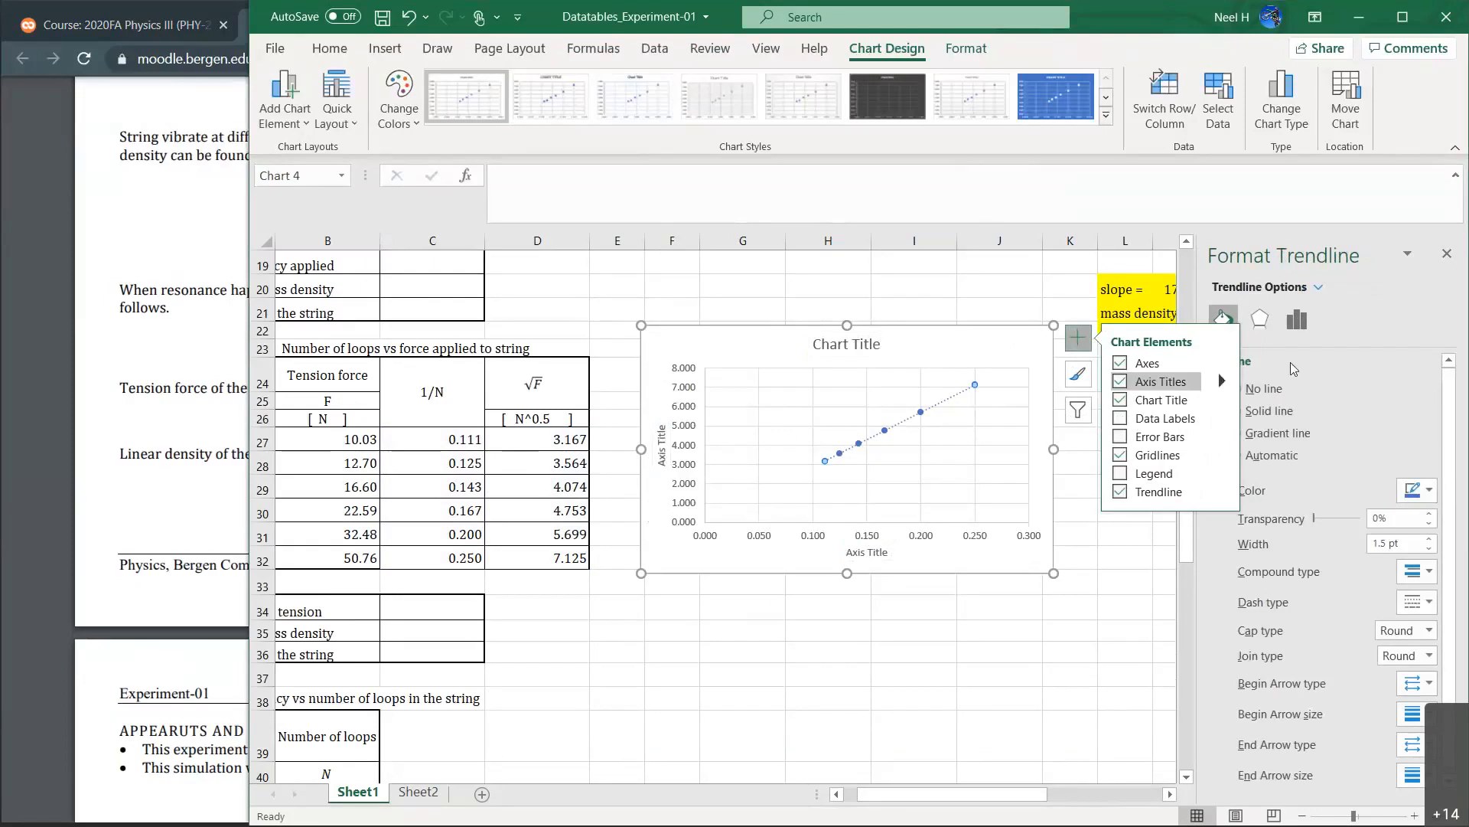
click(1298, 320)
scroll(1367, 489, down, 1)
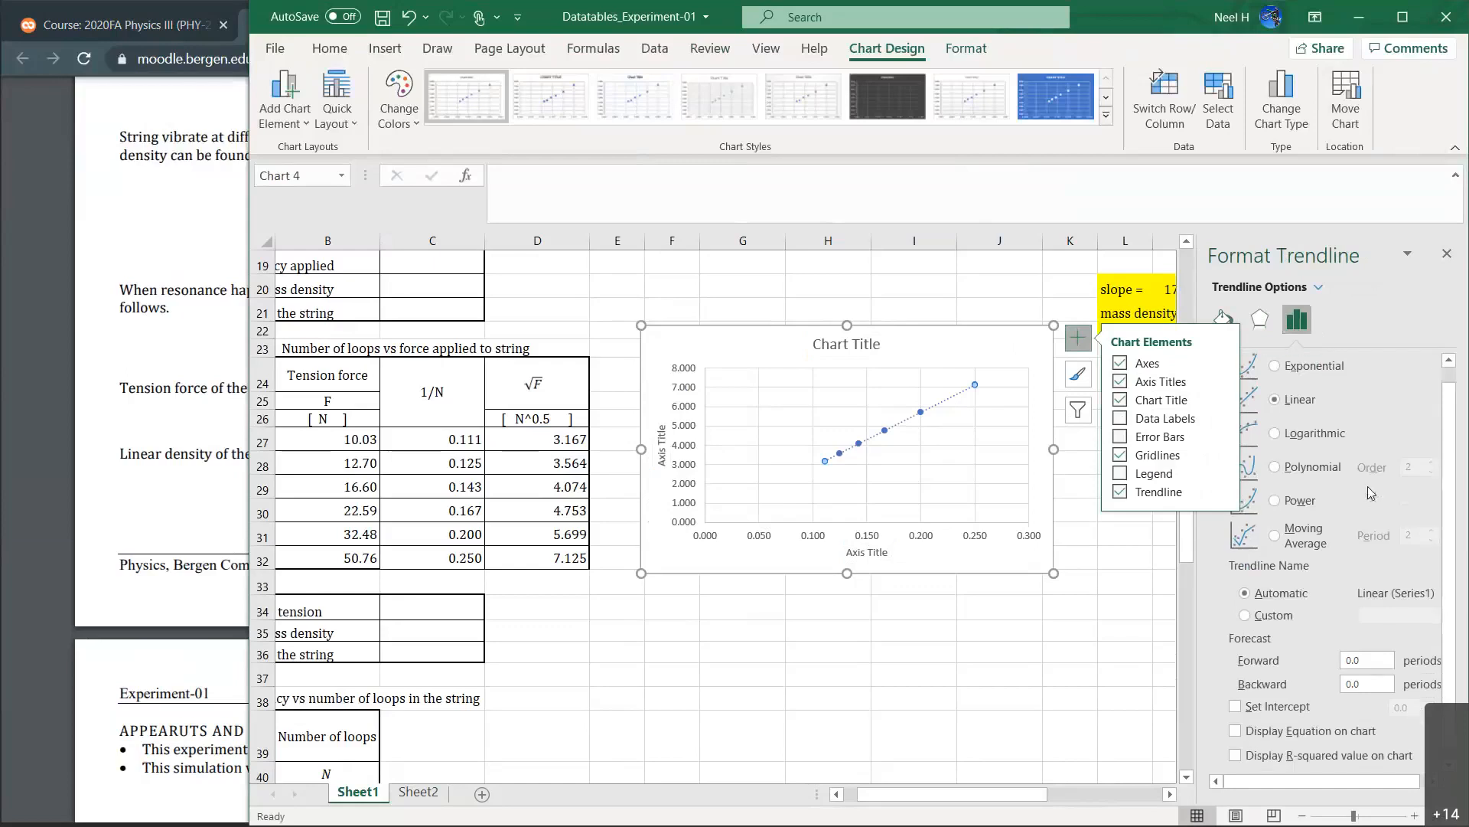
click(1235, 705)
click(1236, 731)
click(1236, 755)
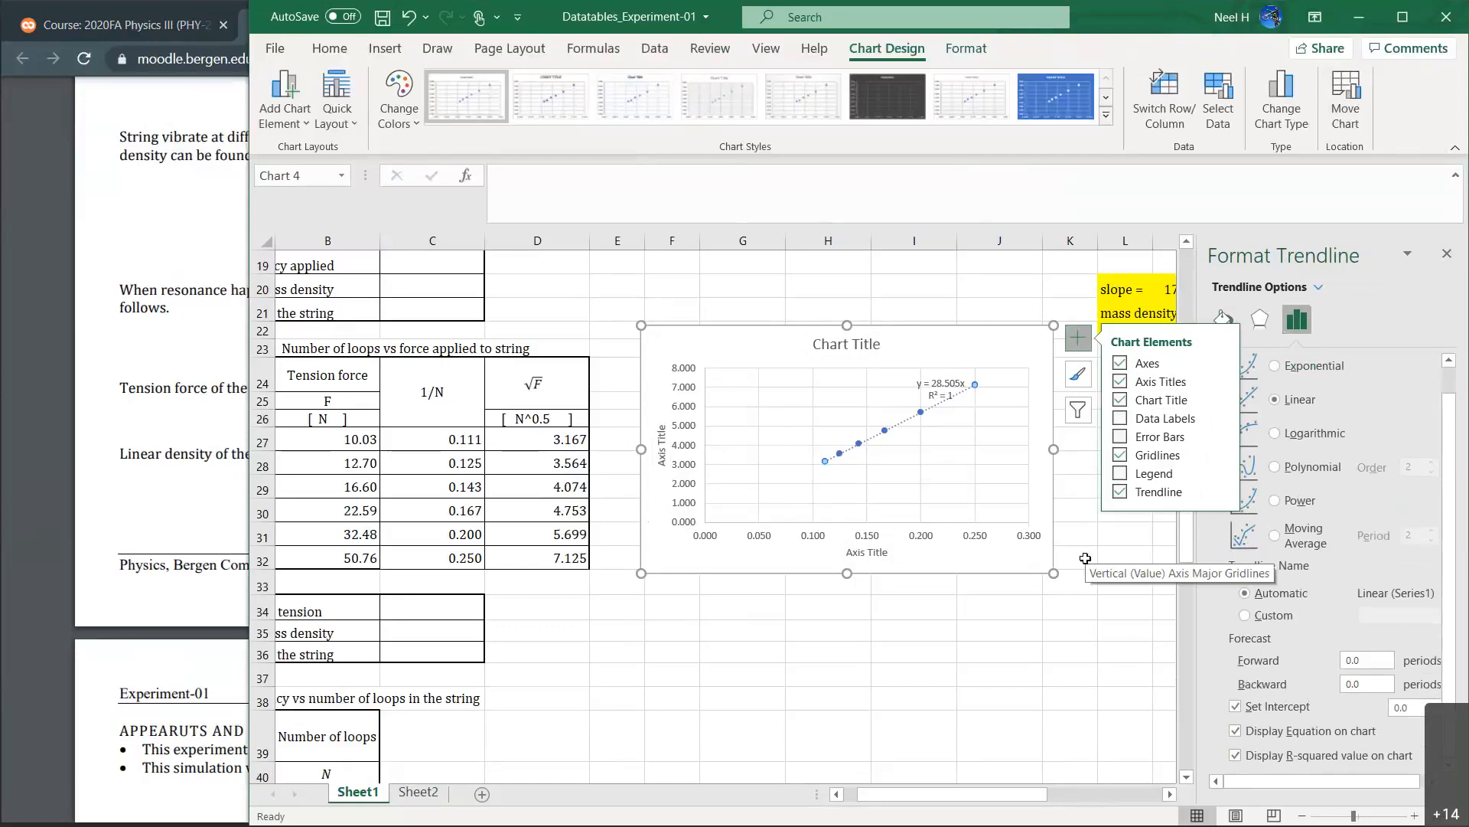
Set the trendline's backward forecast so that the fitted line extends to the origin.
click(1374, 683)
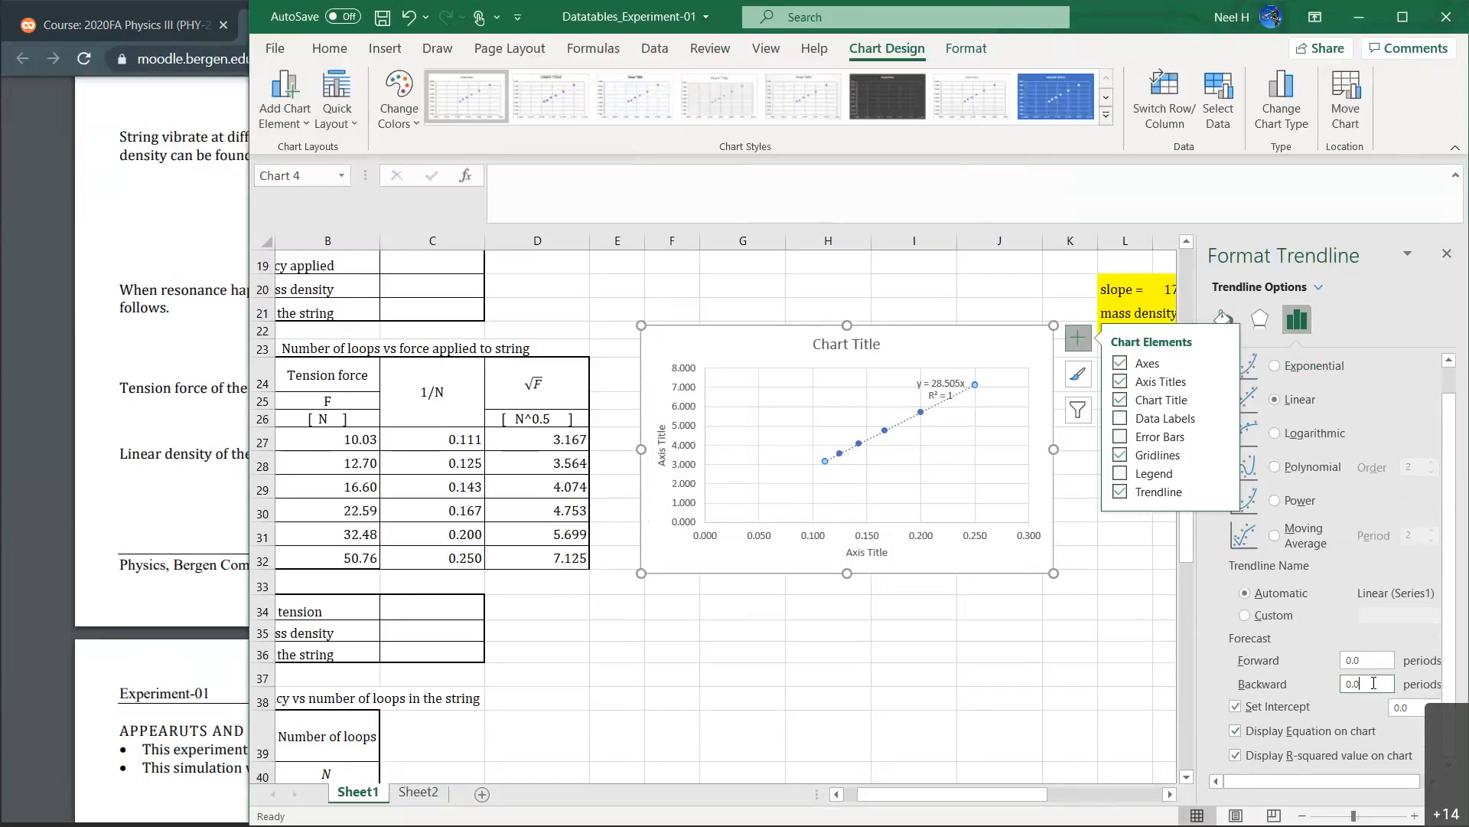
double_click(1353, 682)
text(2)
key(BackSpace)
text(0.2)
text(11)
click(929, 483)
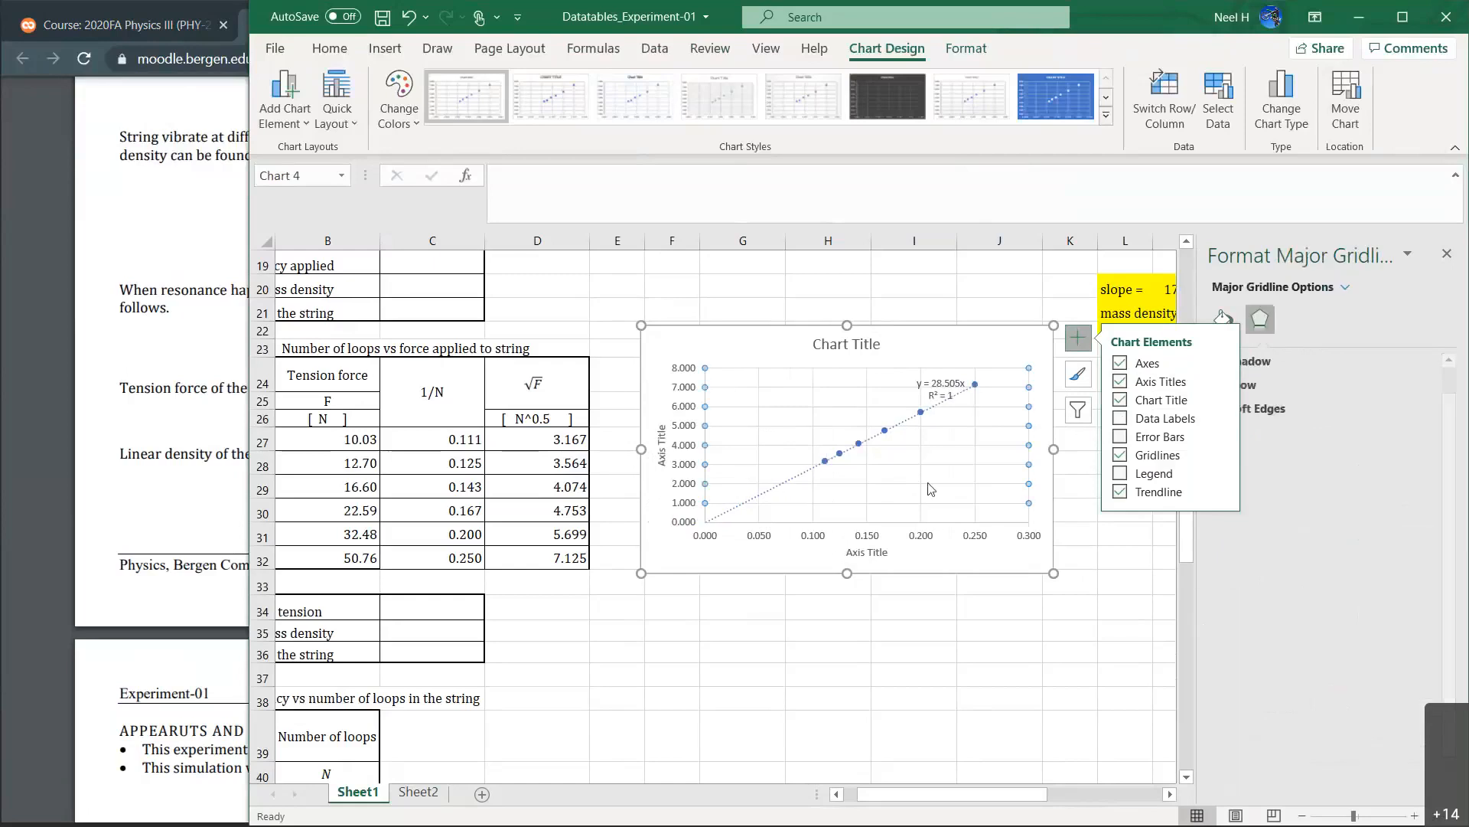
Move the trendline equation and R-squared label off the fitted line to the chart's upper middle, and close the formatting pane.
click(882, 672)
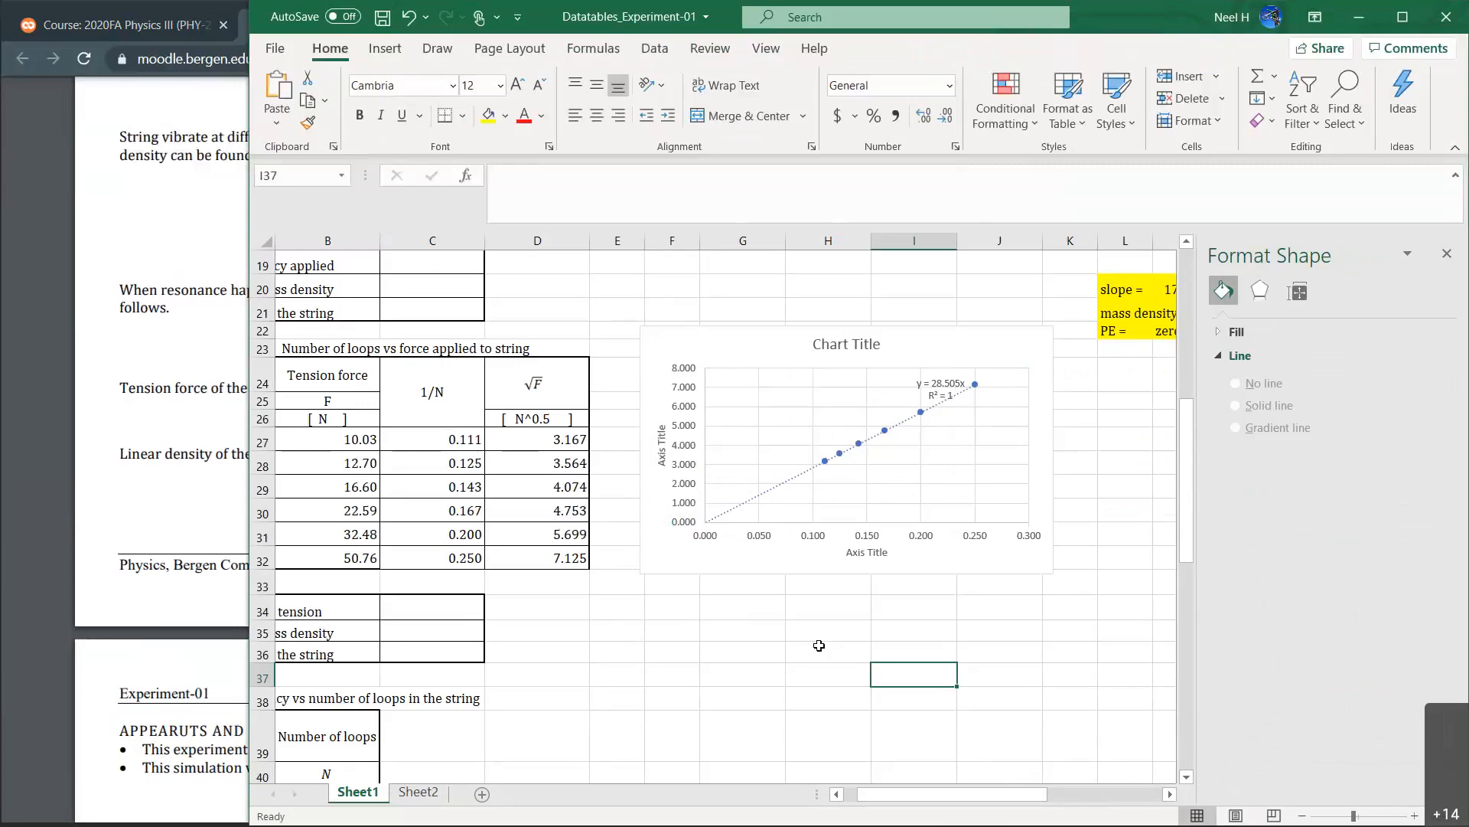
click(938, 389)
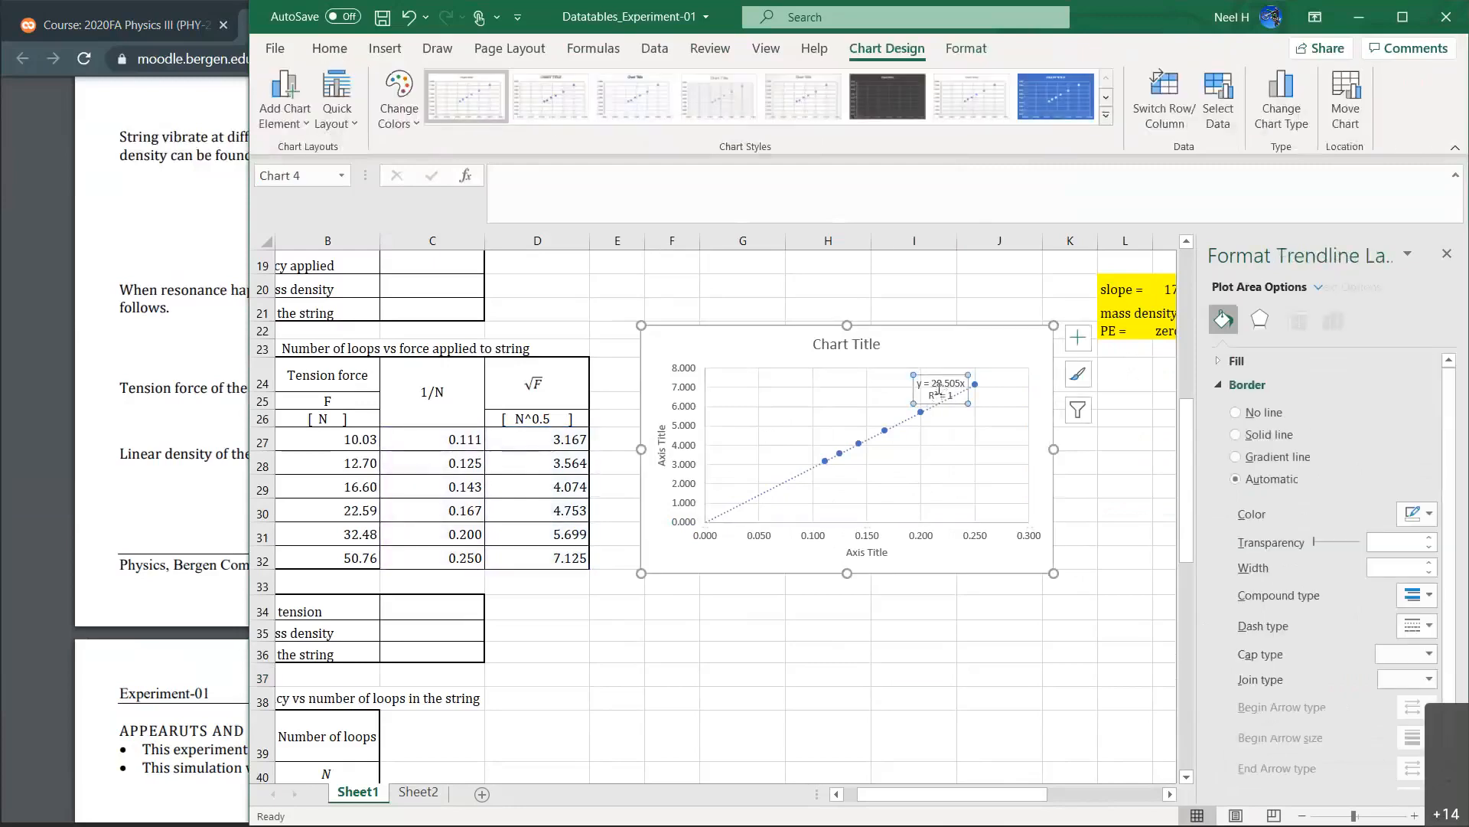
drag(913, 385, 851, 394)
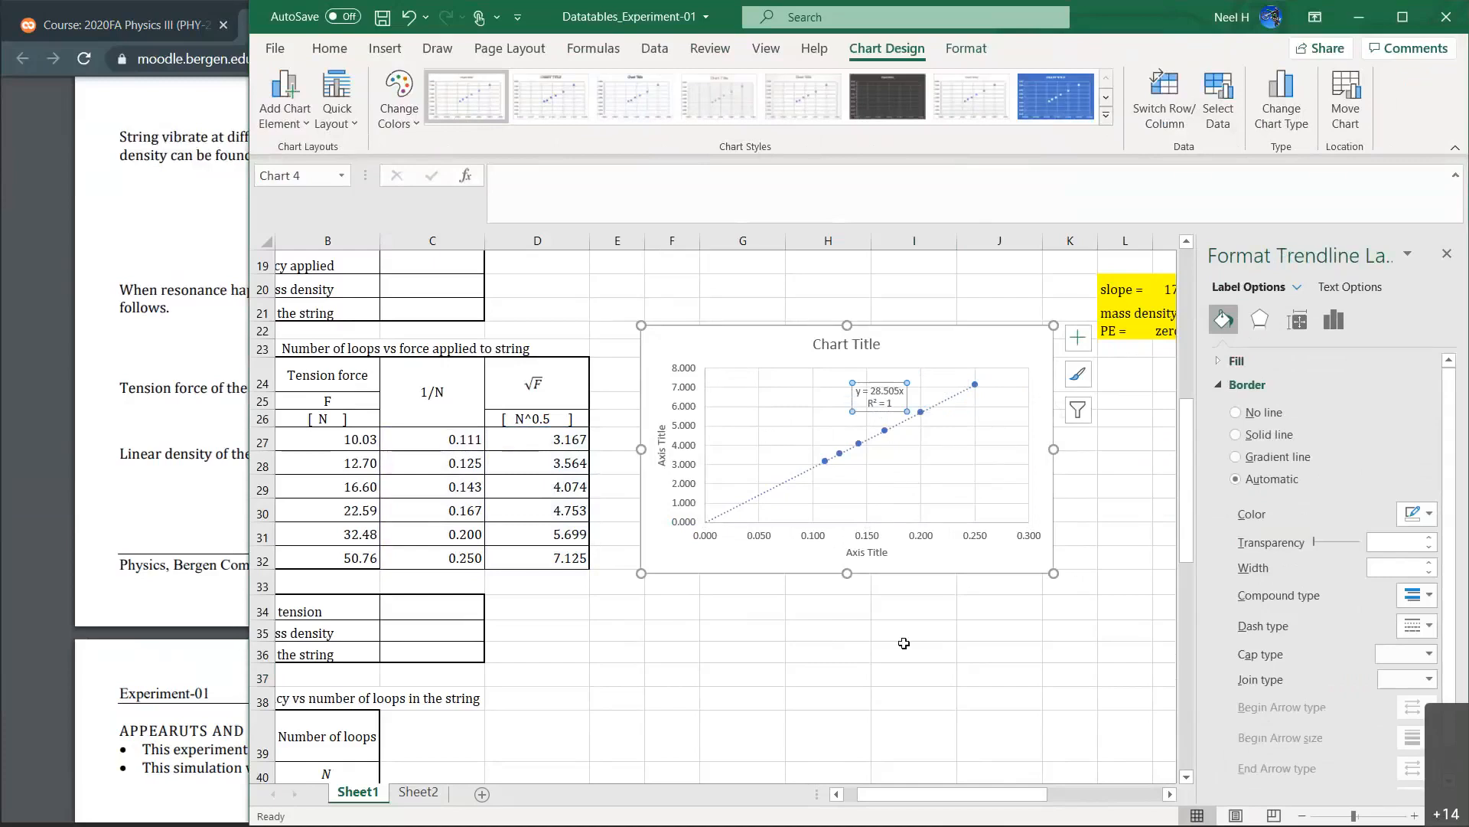
click(884, 656)
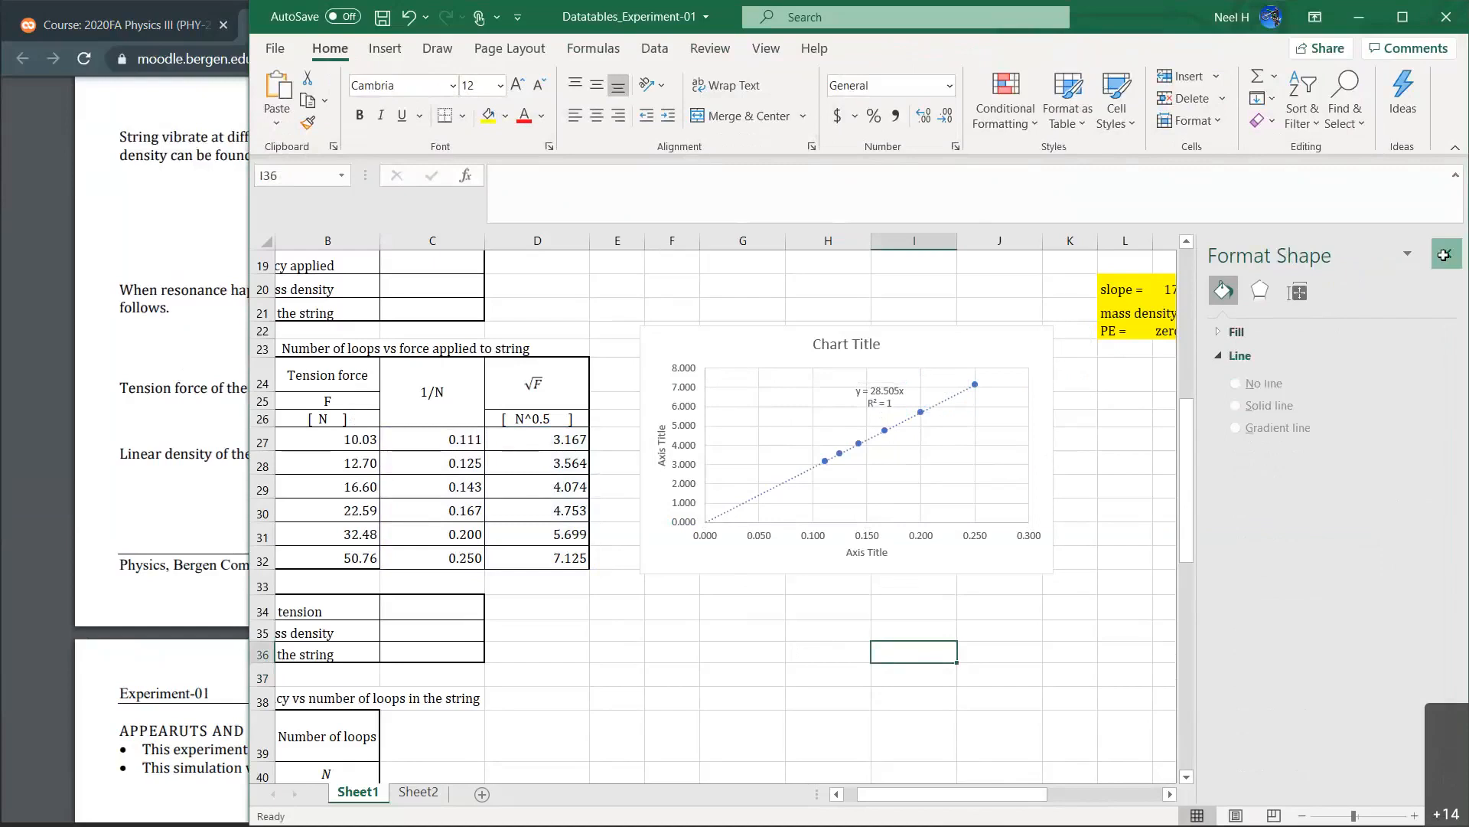
click(1444, 254)
Label cell L27 "Slope =" and enter the trendline slope 28.505 in M27.
click(1135, 443)
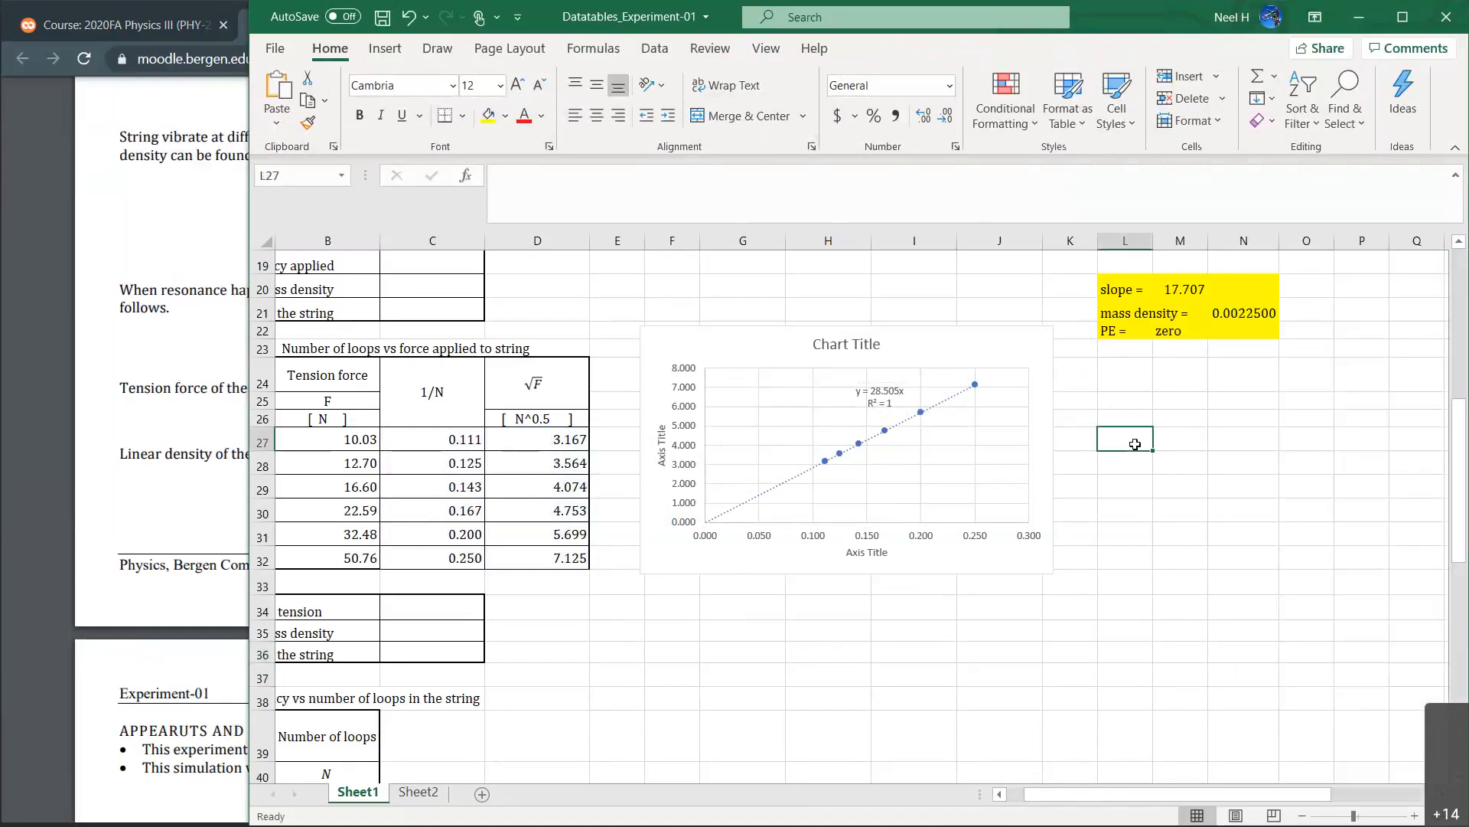
text(SLope)
key(BackSpace)
key(BackSpace)
key(BackSpace)
key(BackSpace)
text(lope)
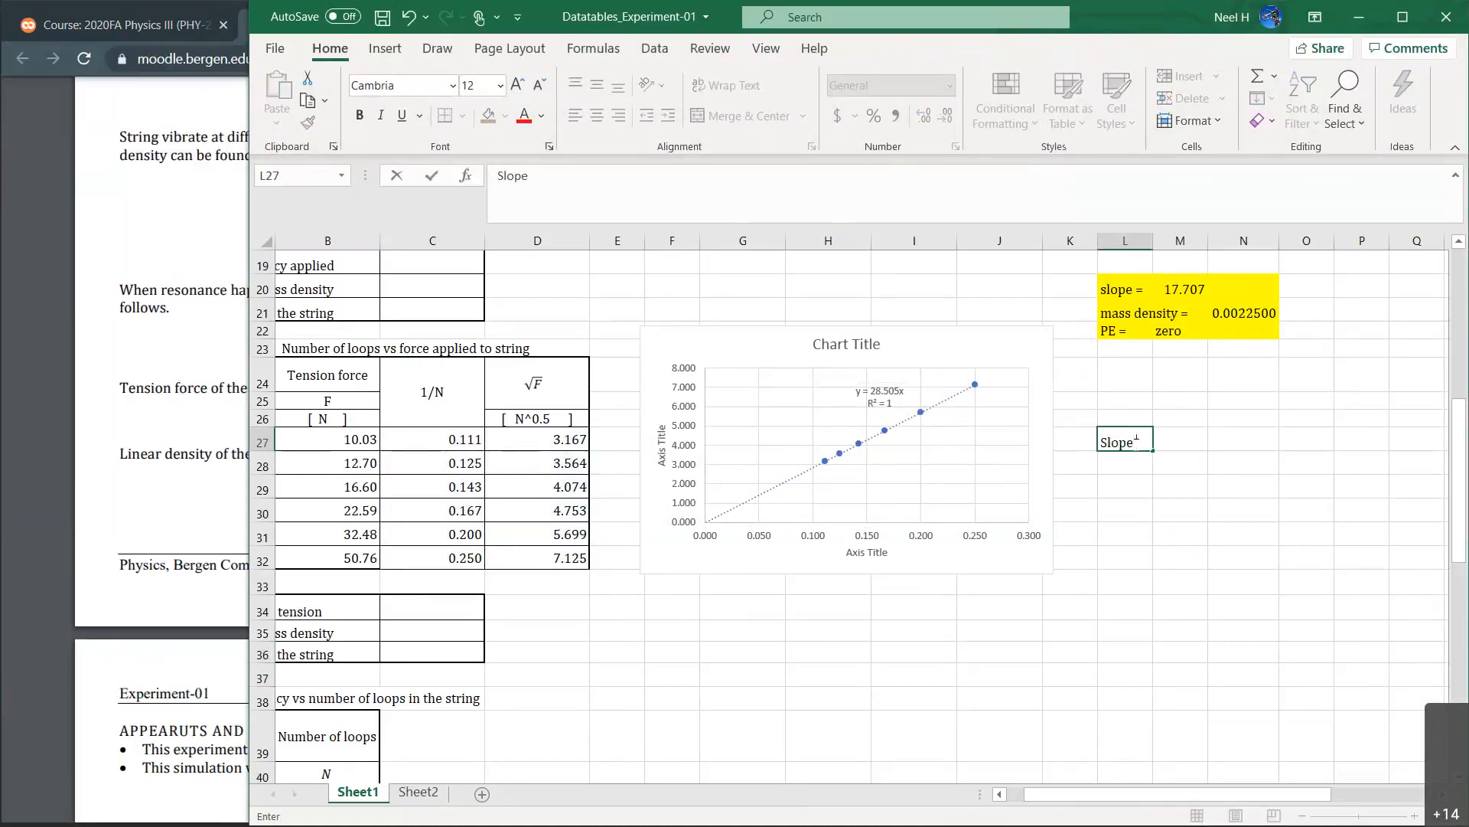
key(Tab)
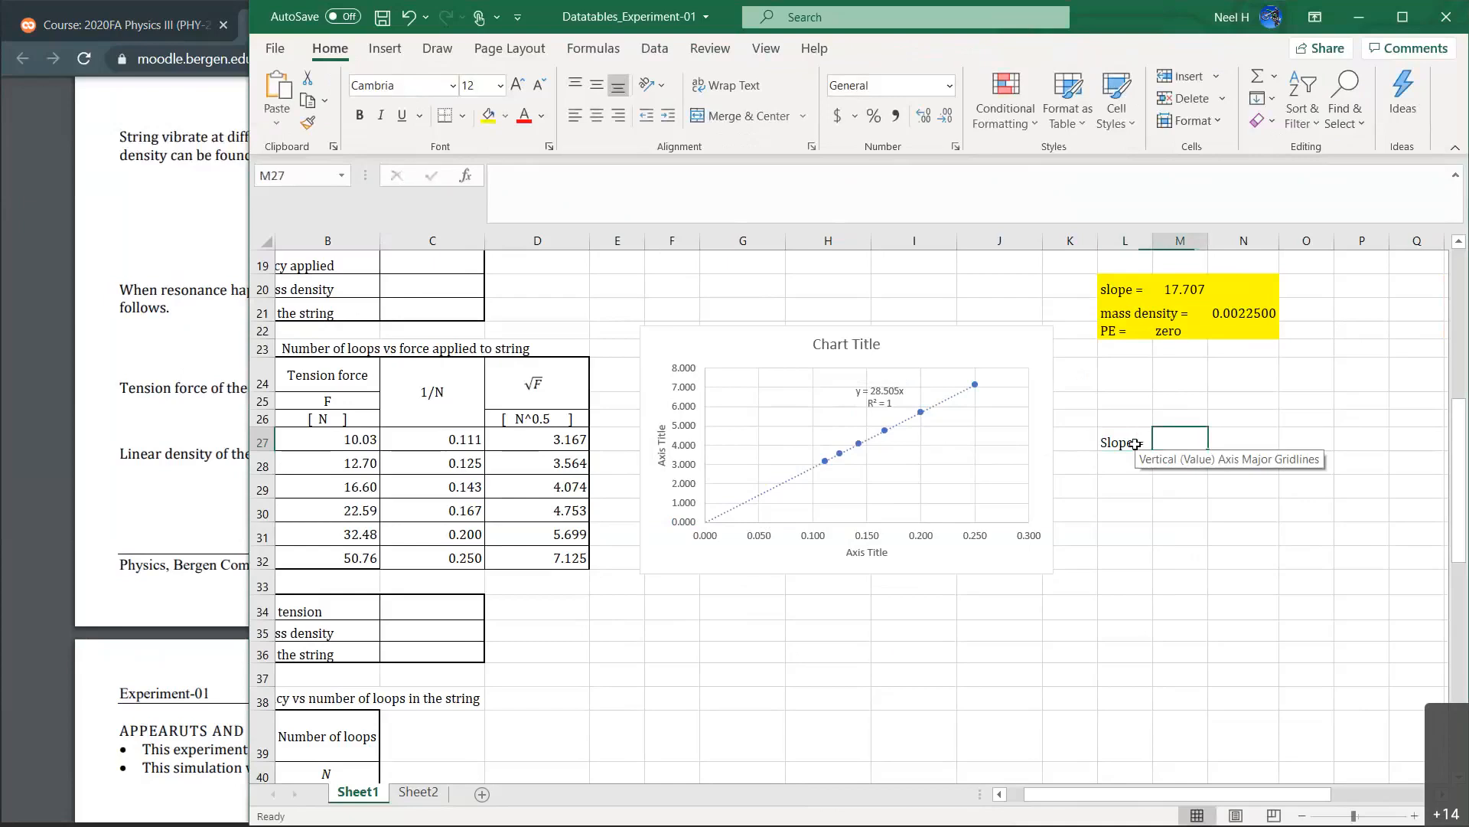
text(28.505)
key(Return)
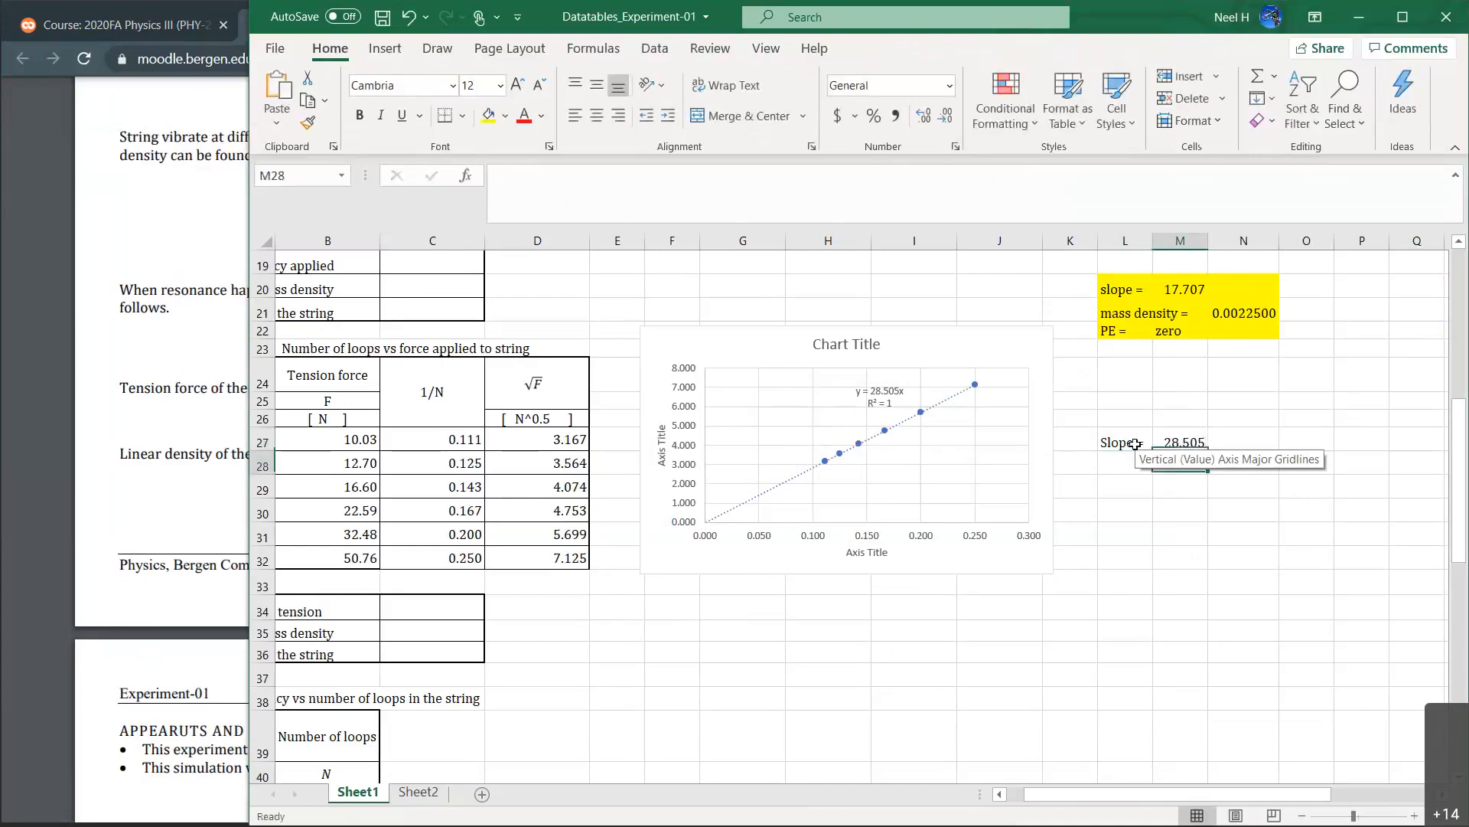
Label cell L28 "Mass density =" below the slope label.
key(Left)
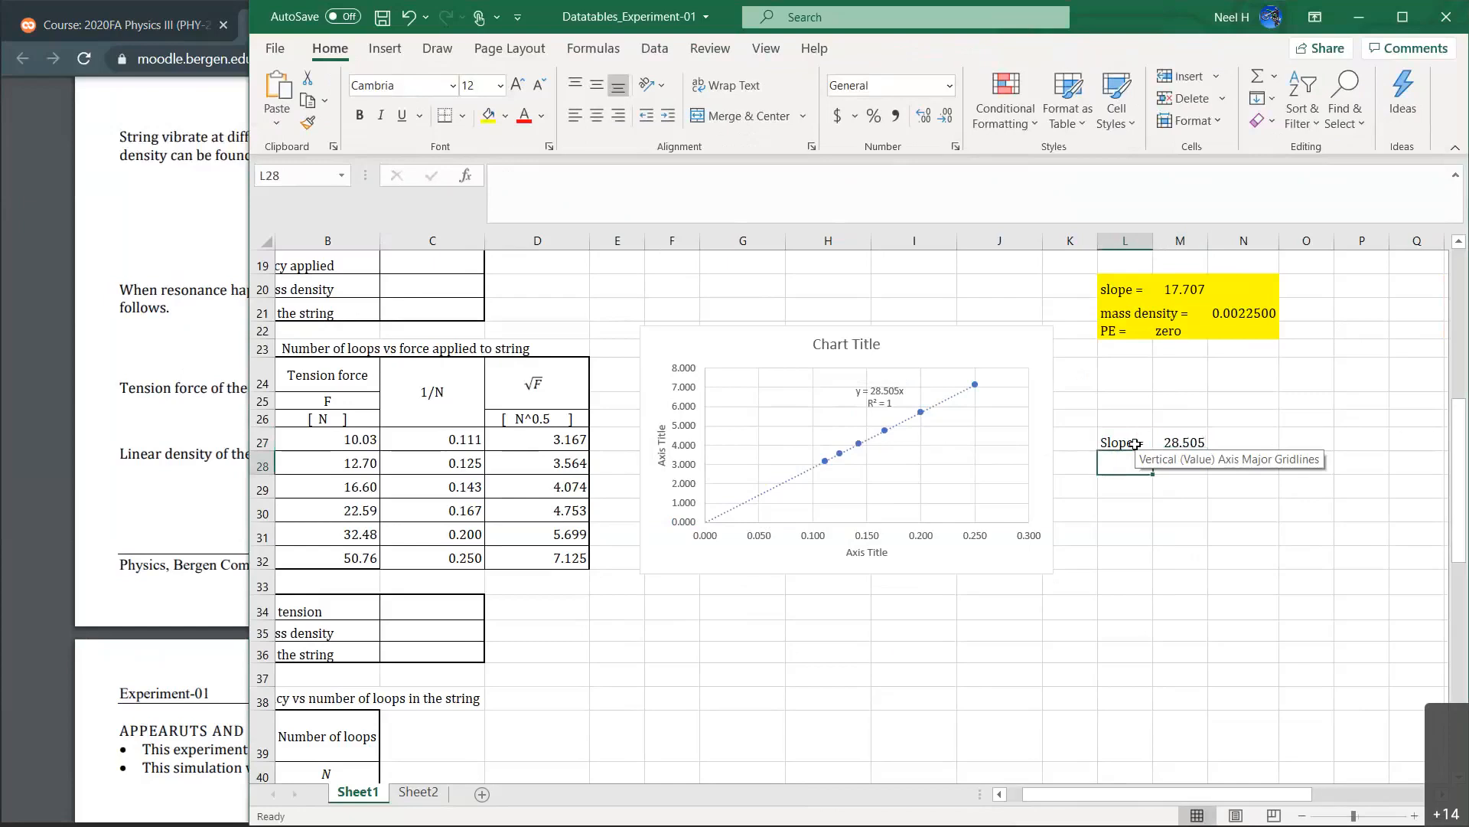
text(Mass de)
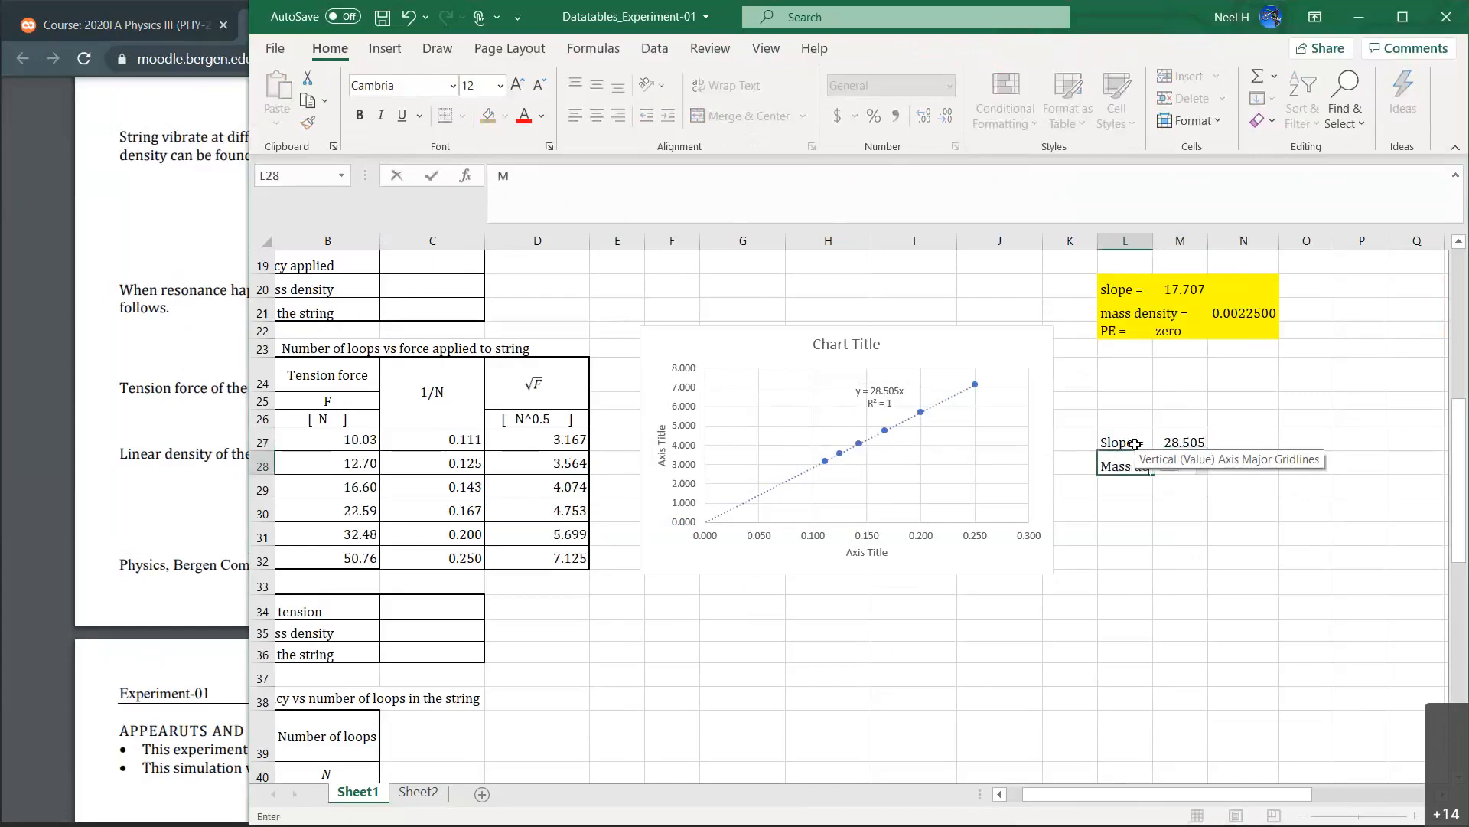
text(nsity =)
key(Tab)
Consult equation (11) in the lab handout and enter the mass density formula =(M27/2*4*75.15)^2 in N28.
click(1214, 467)
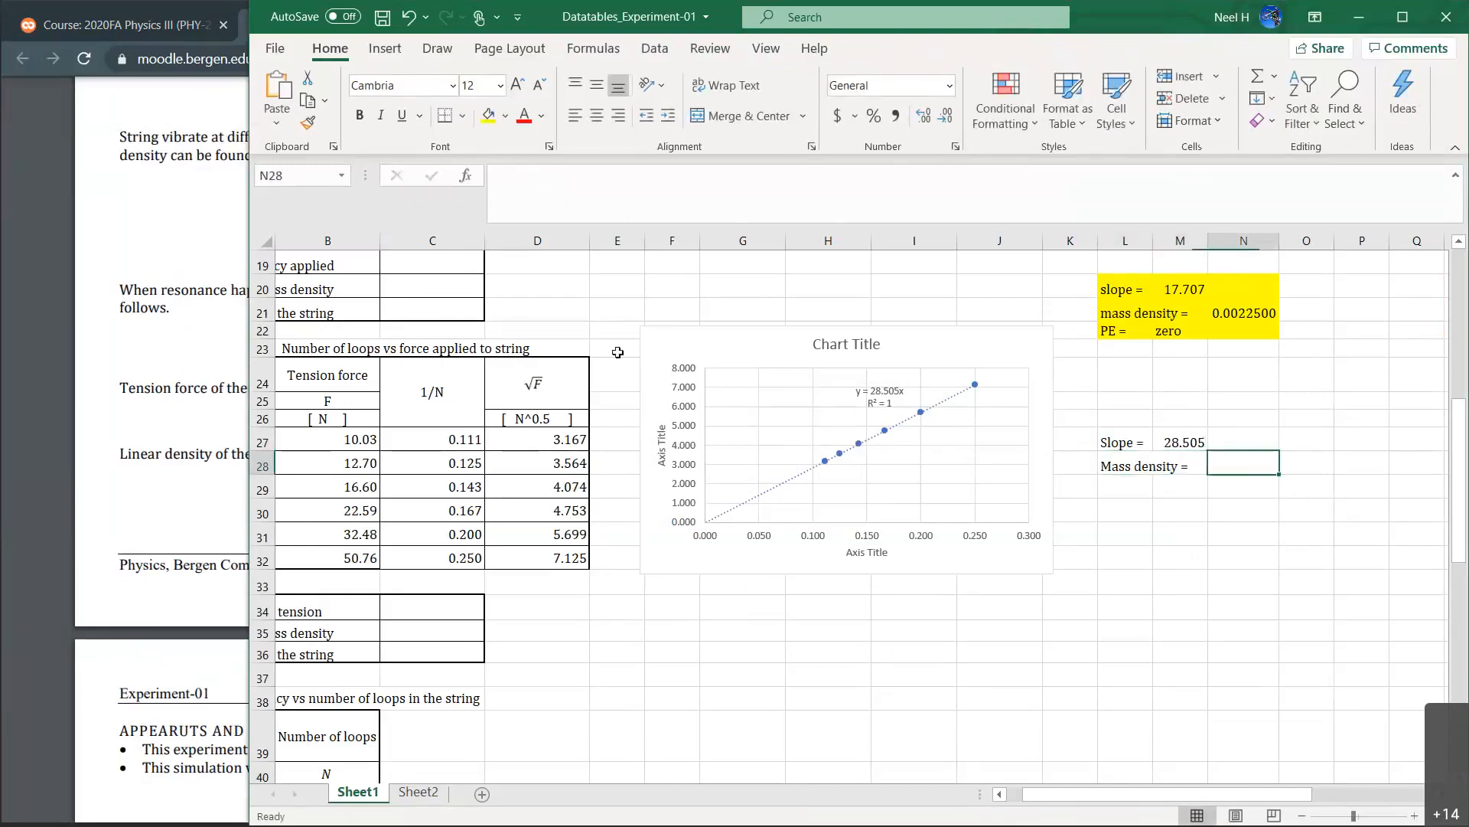
click(115, 368)
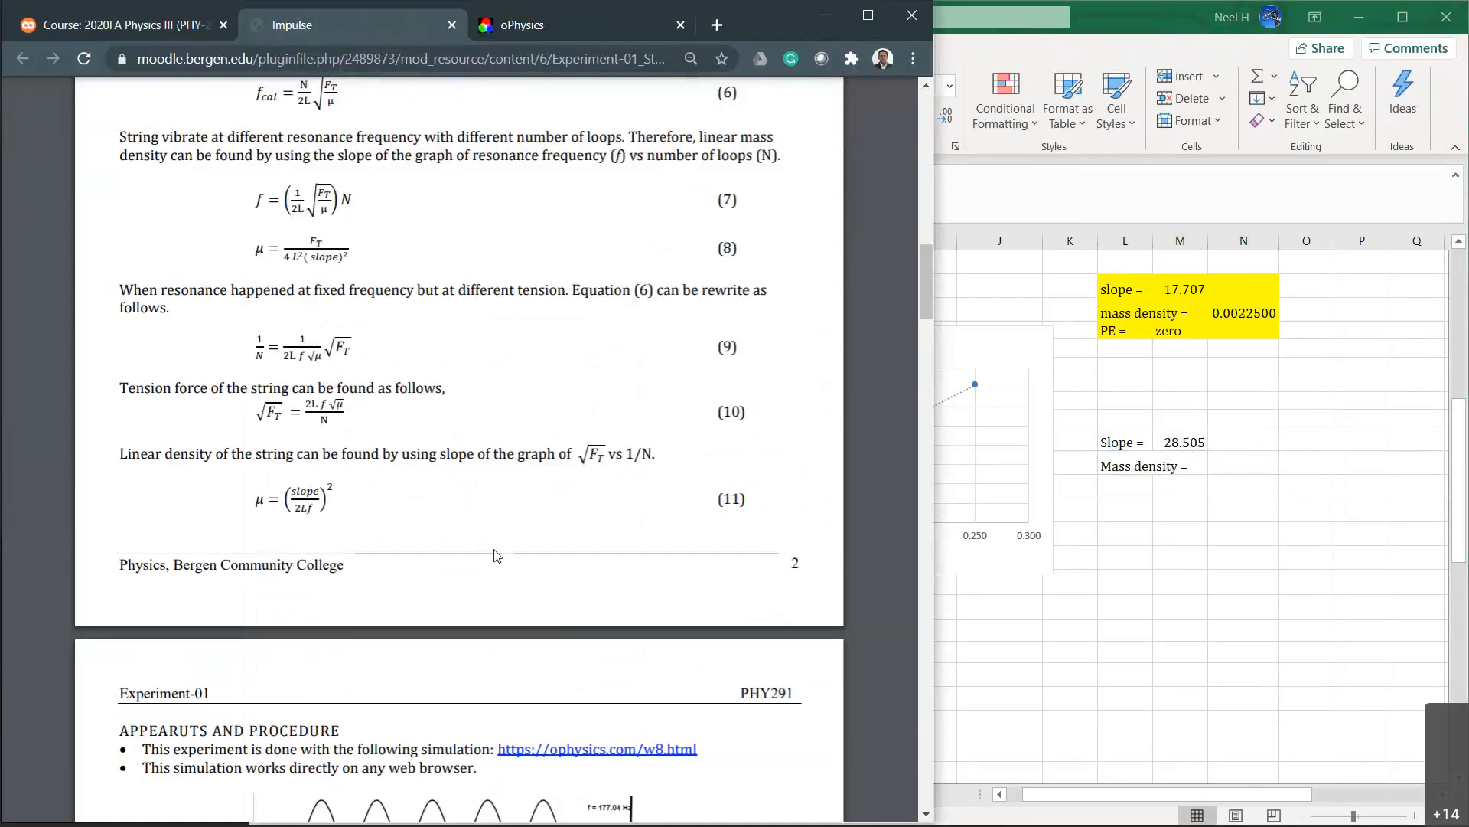
click(1226, 459)
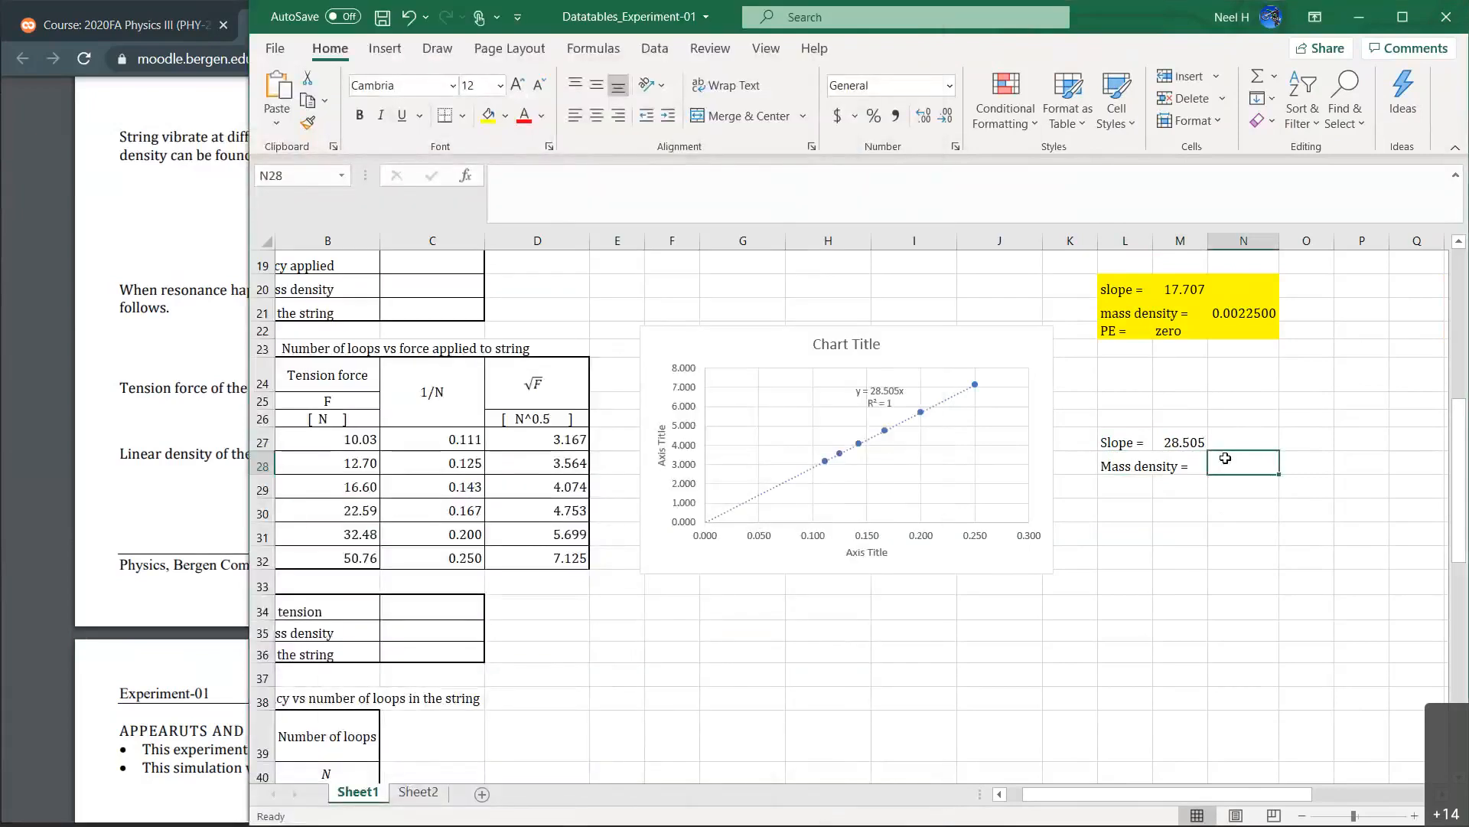
text(=()
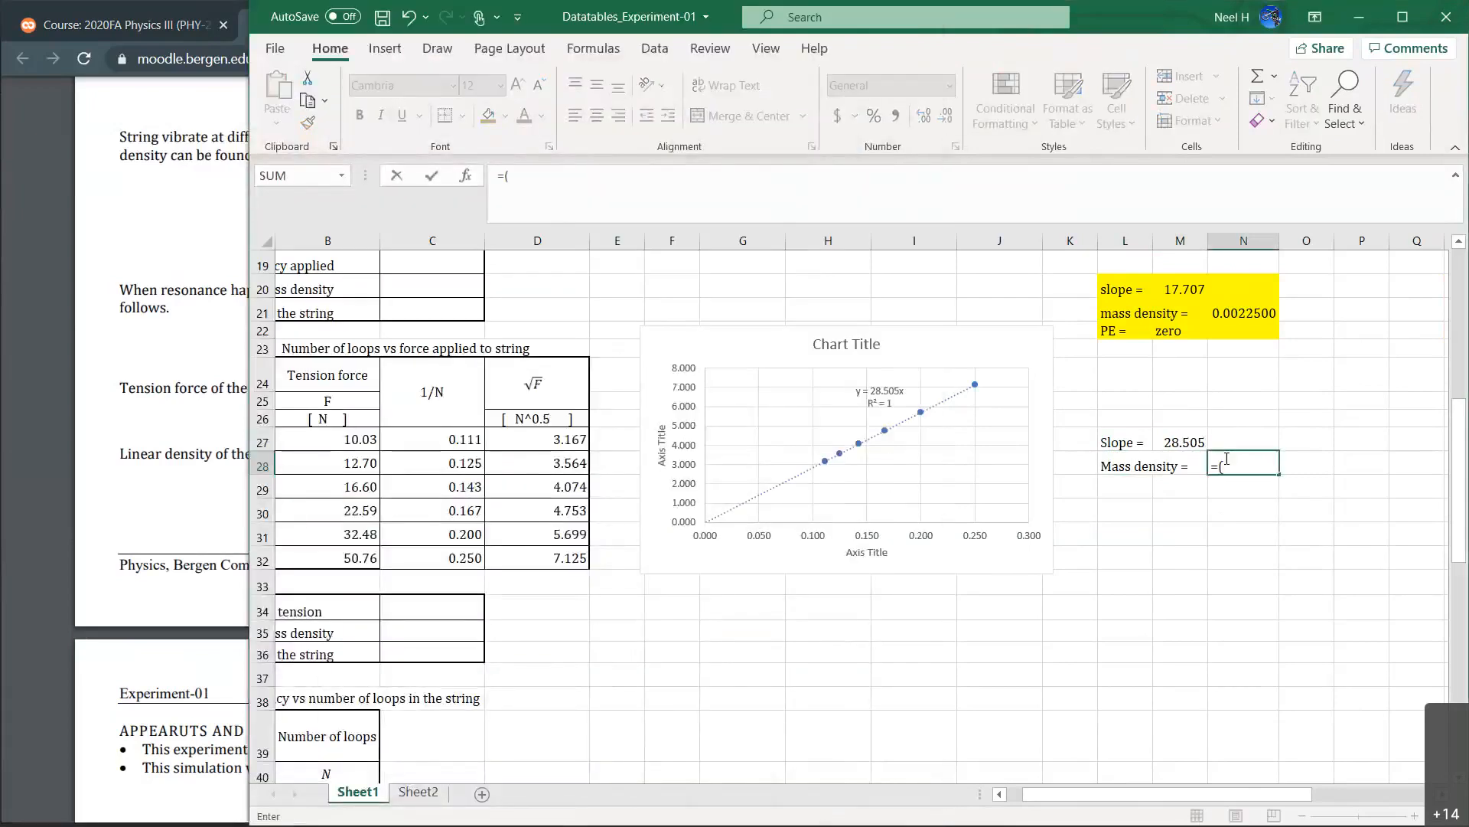
click(1172, 437)
text(/)
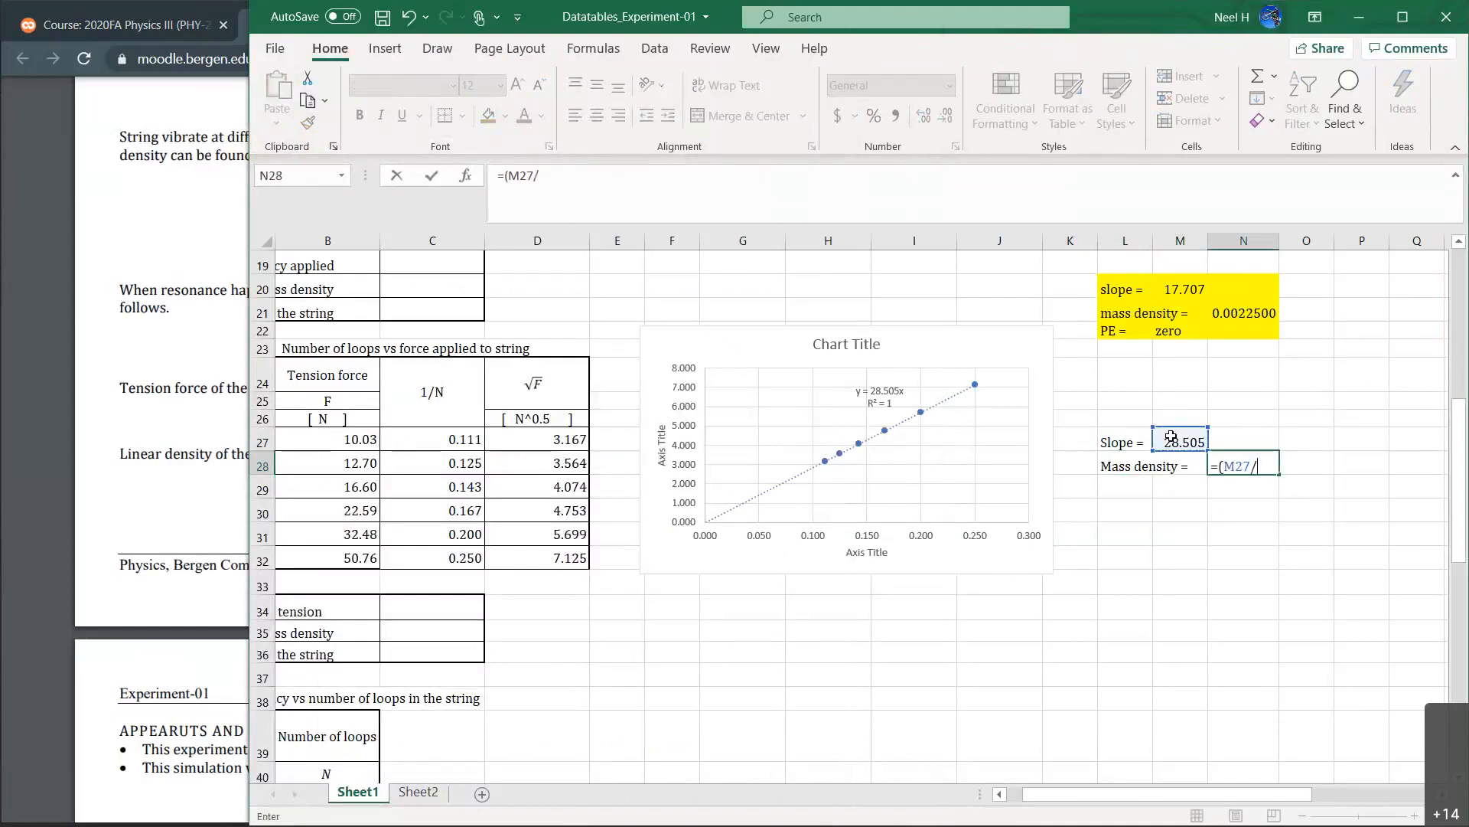
text(2*4*75.15)^2)
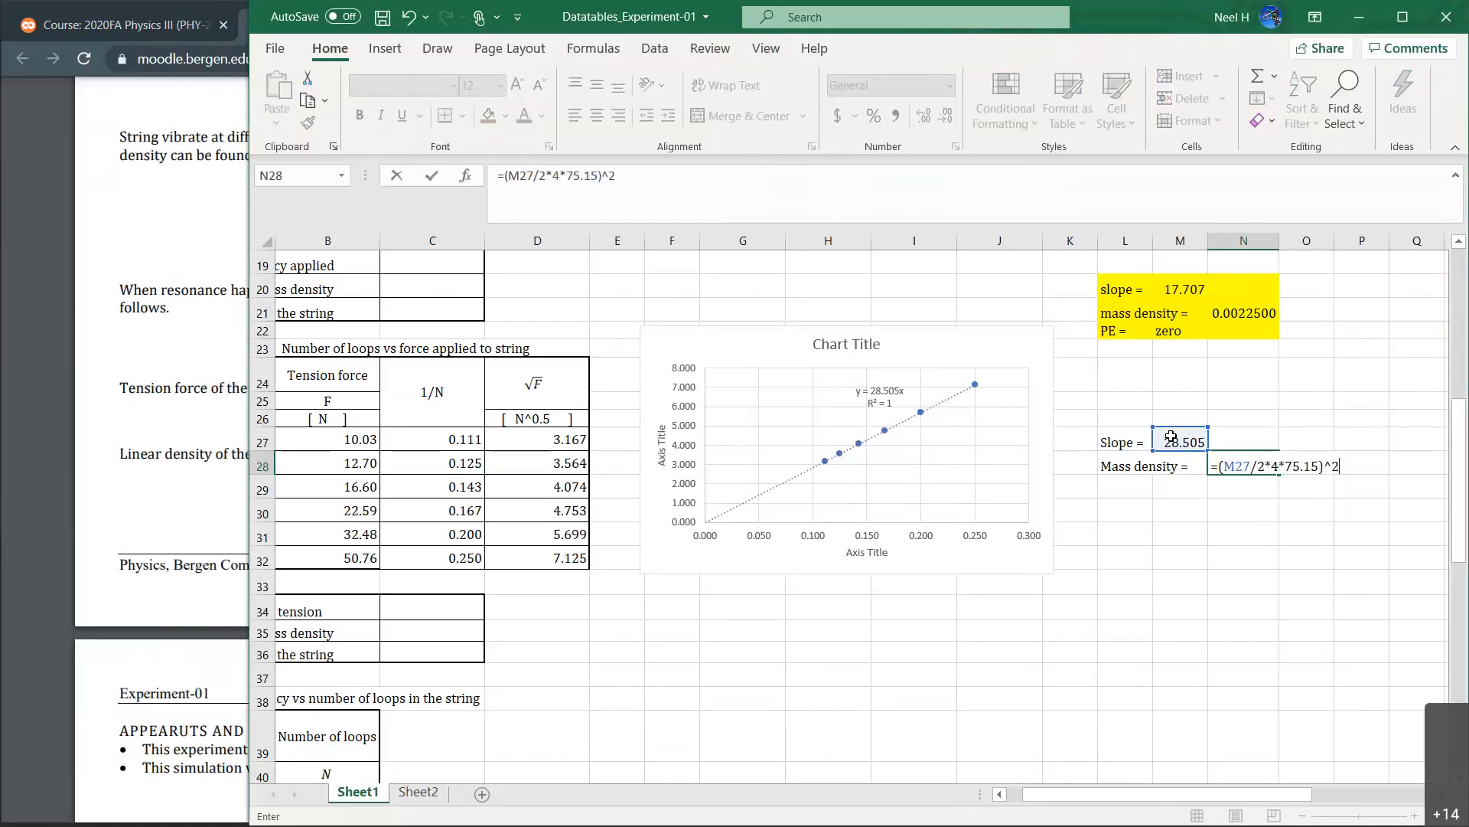
key(Return)
Recheck equation (11) and put the denominator of the N28 formula in parentheses, giving =(M27/(2*4*75.15))^2.
click(1264, 464)
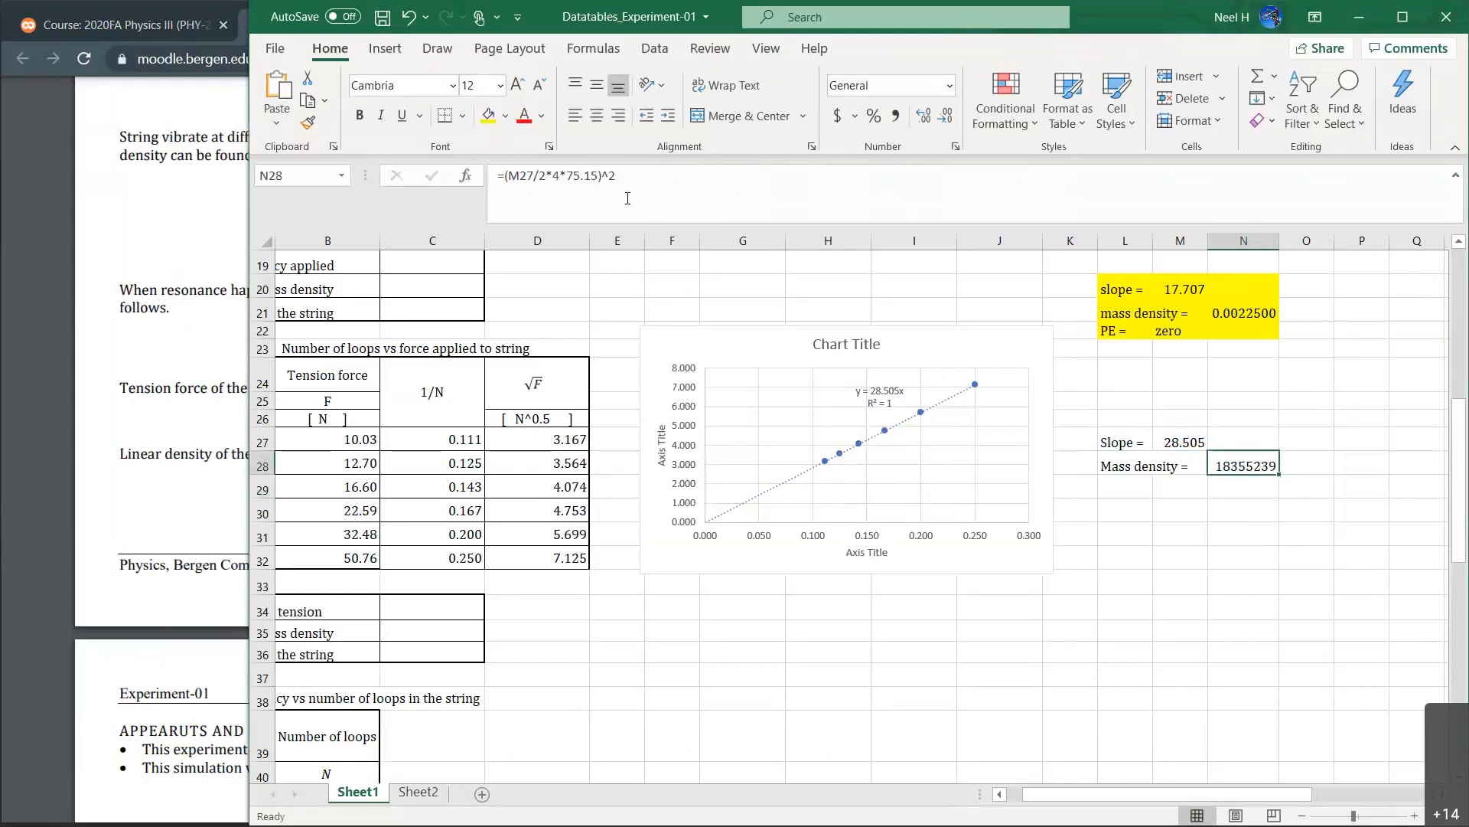
click(52, 389)
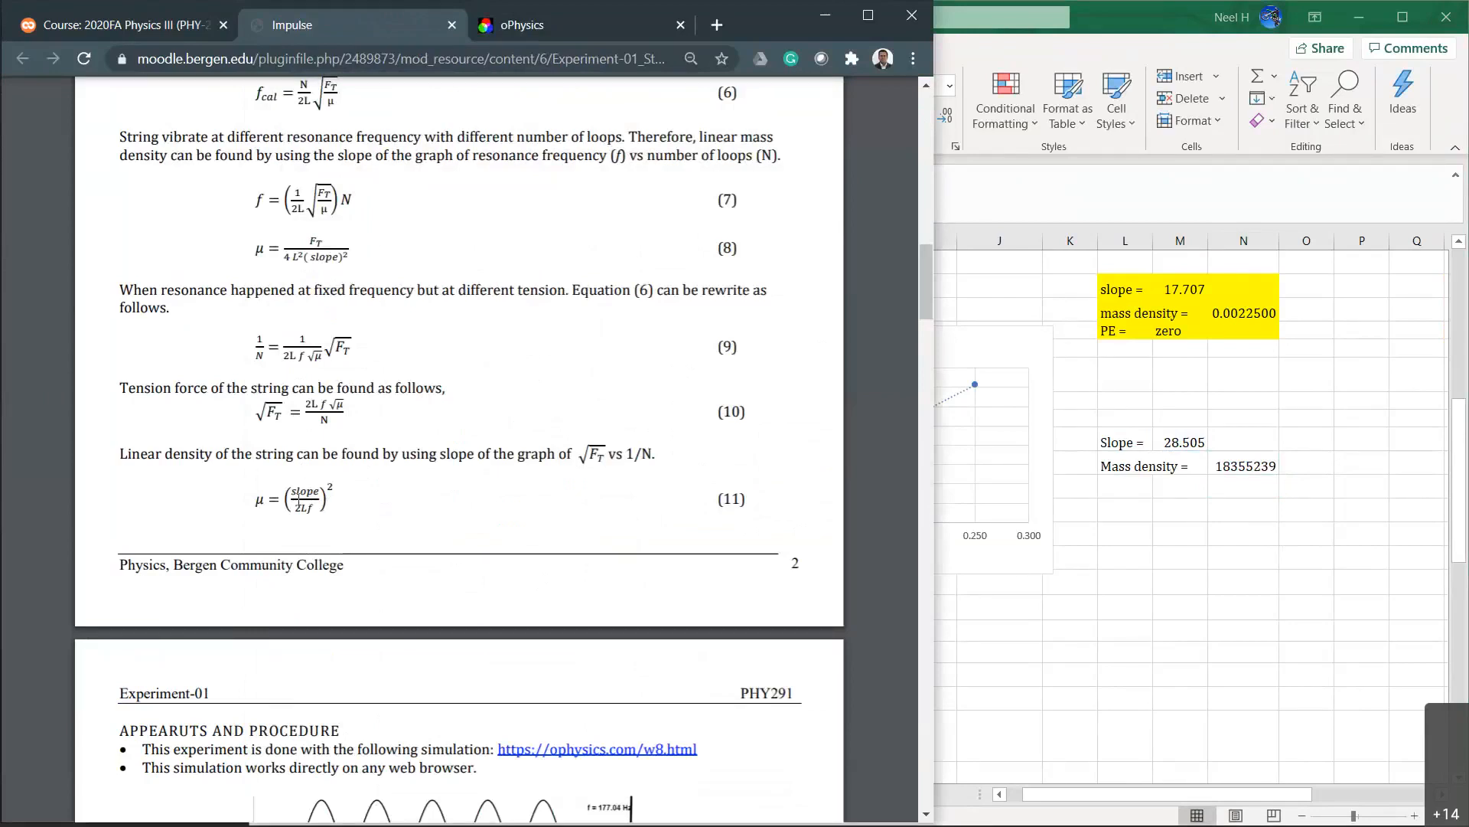
click(1248, 460)
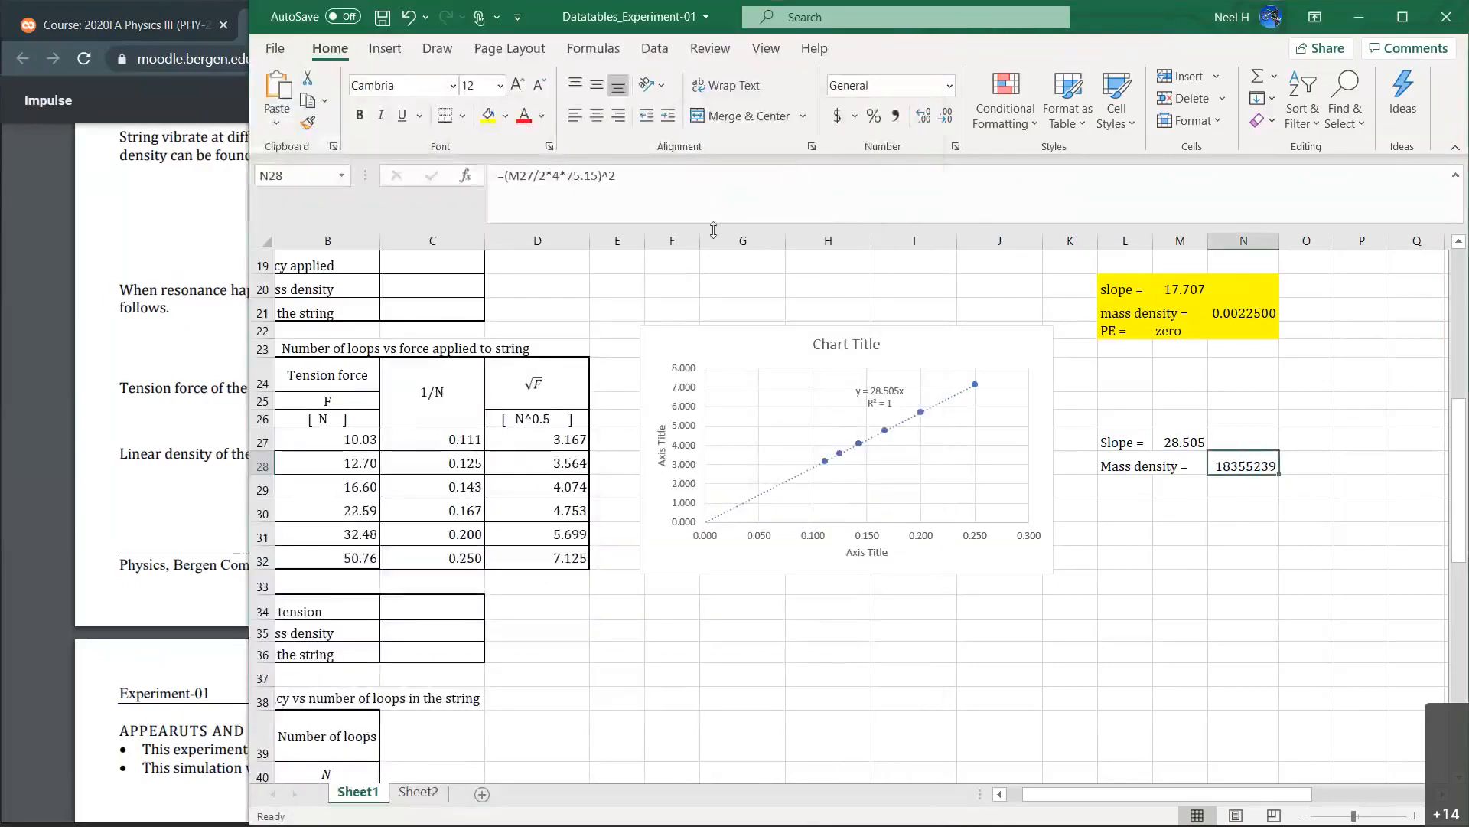
click(541, 175)
text(()
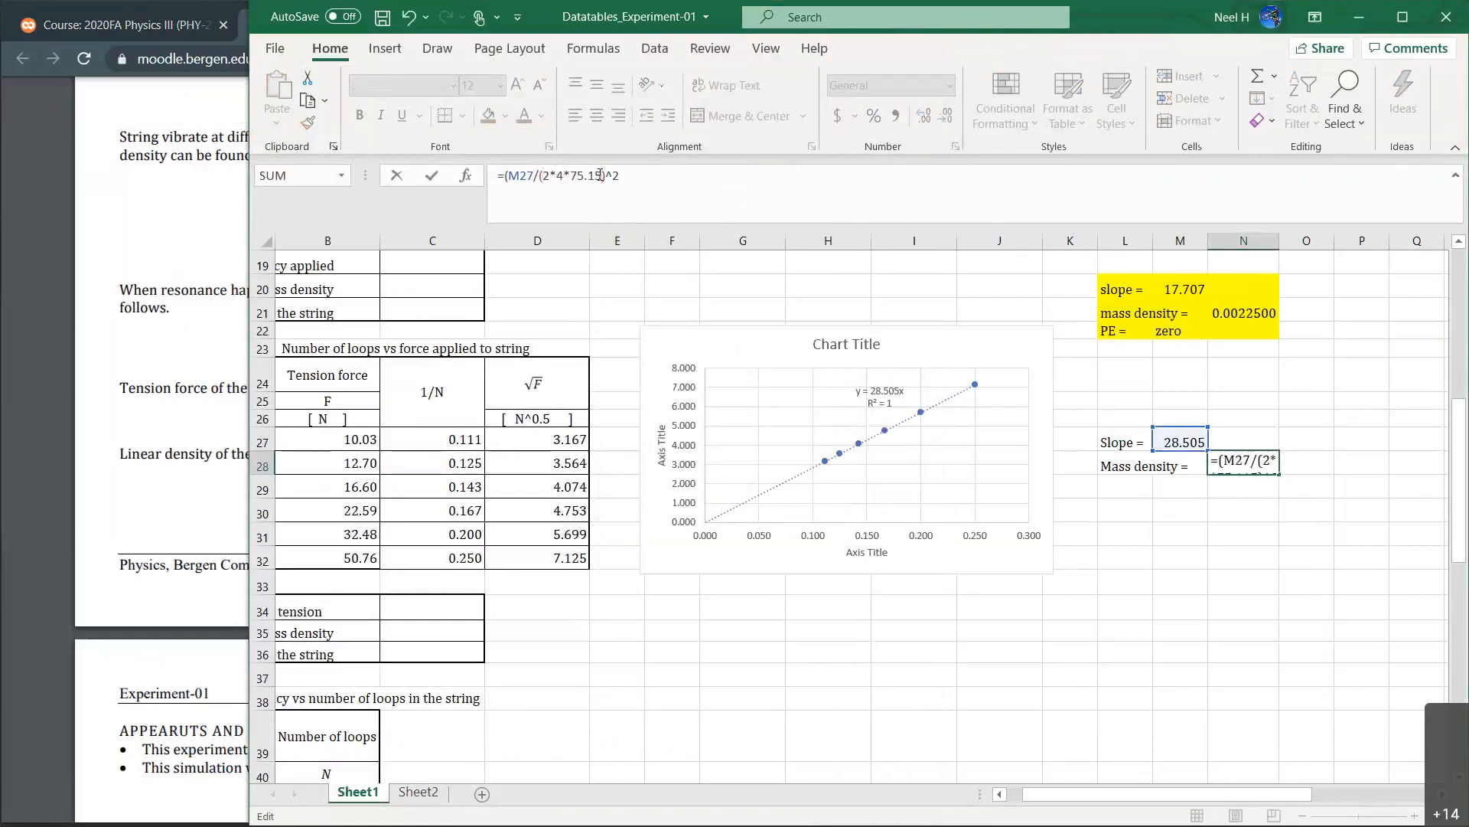
key(Return)
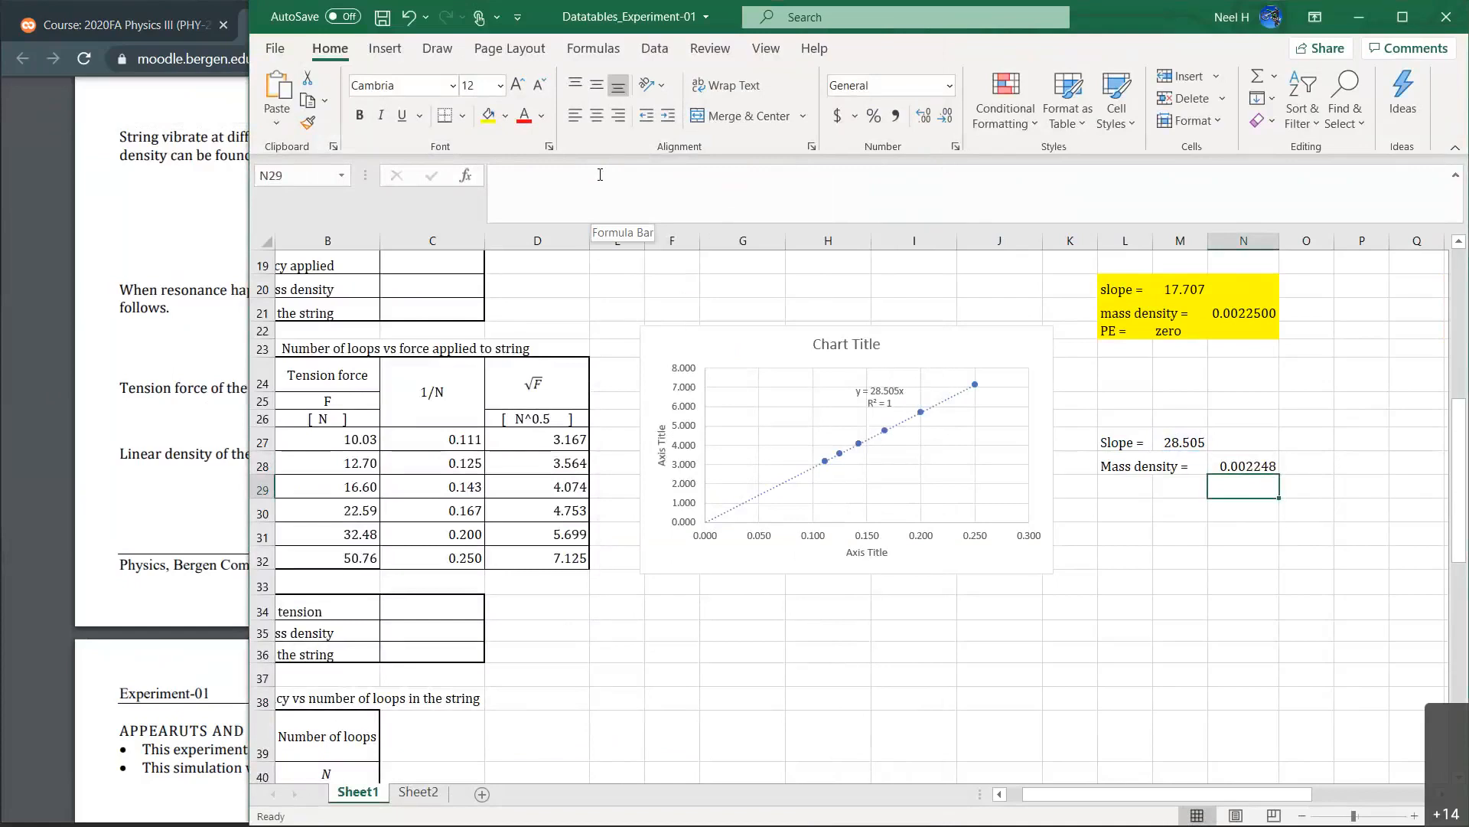
Copy the text of the first mass density formula from N21, =45.15/(2*4*M20)^2, and leave cell editing.
click(1256, 466)
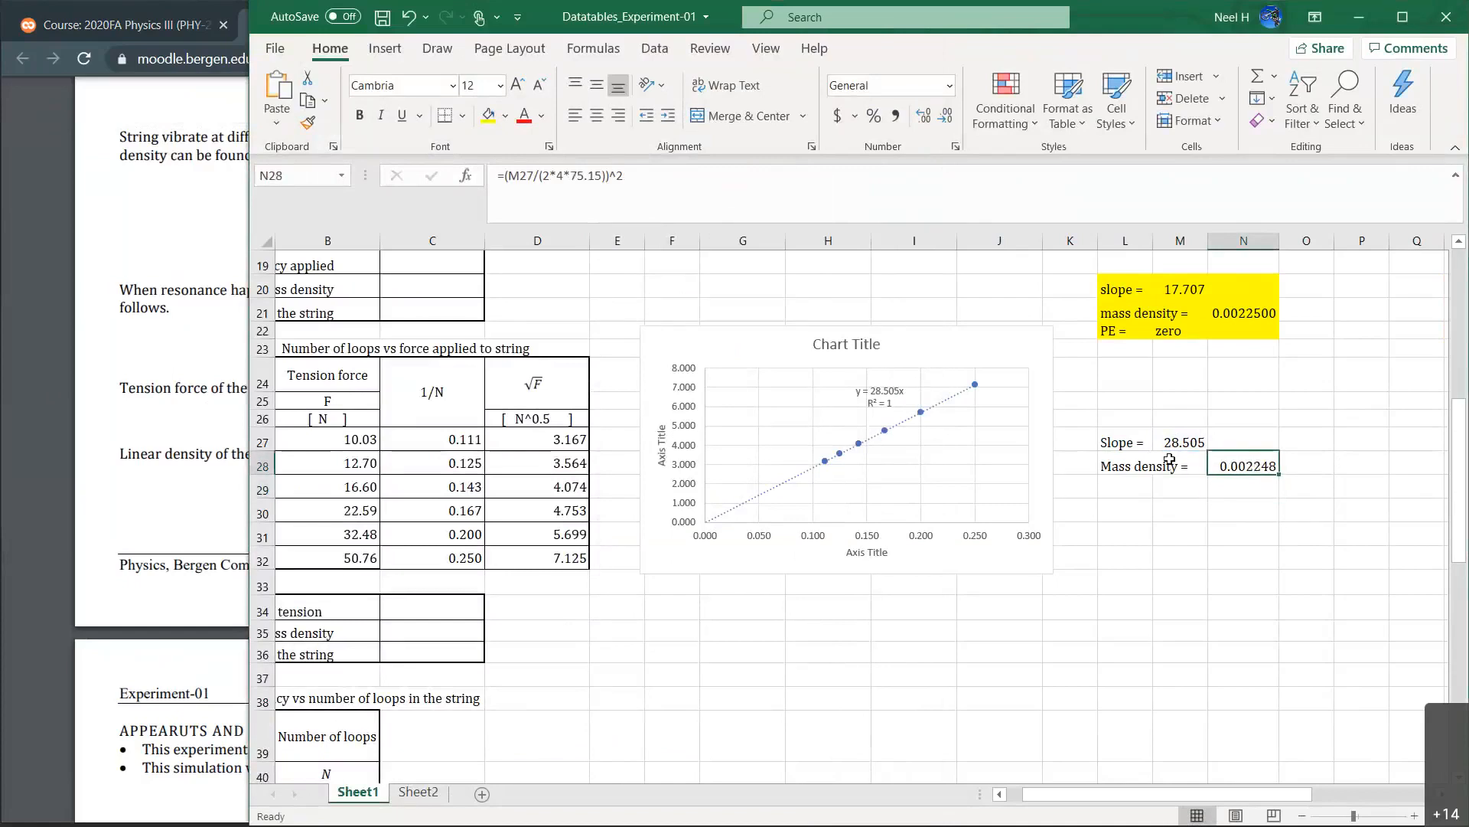
click(1259, 316)
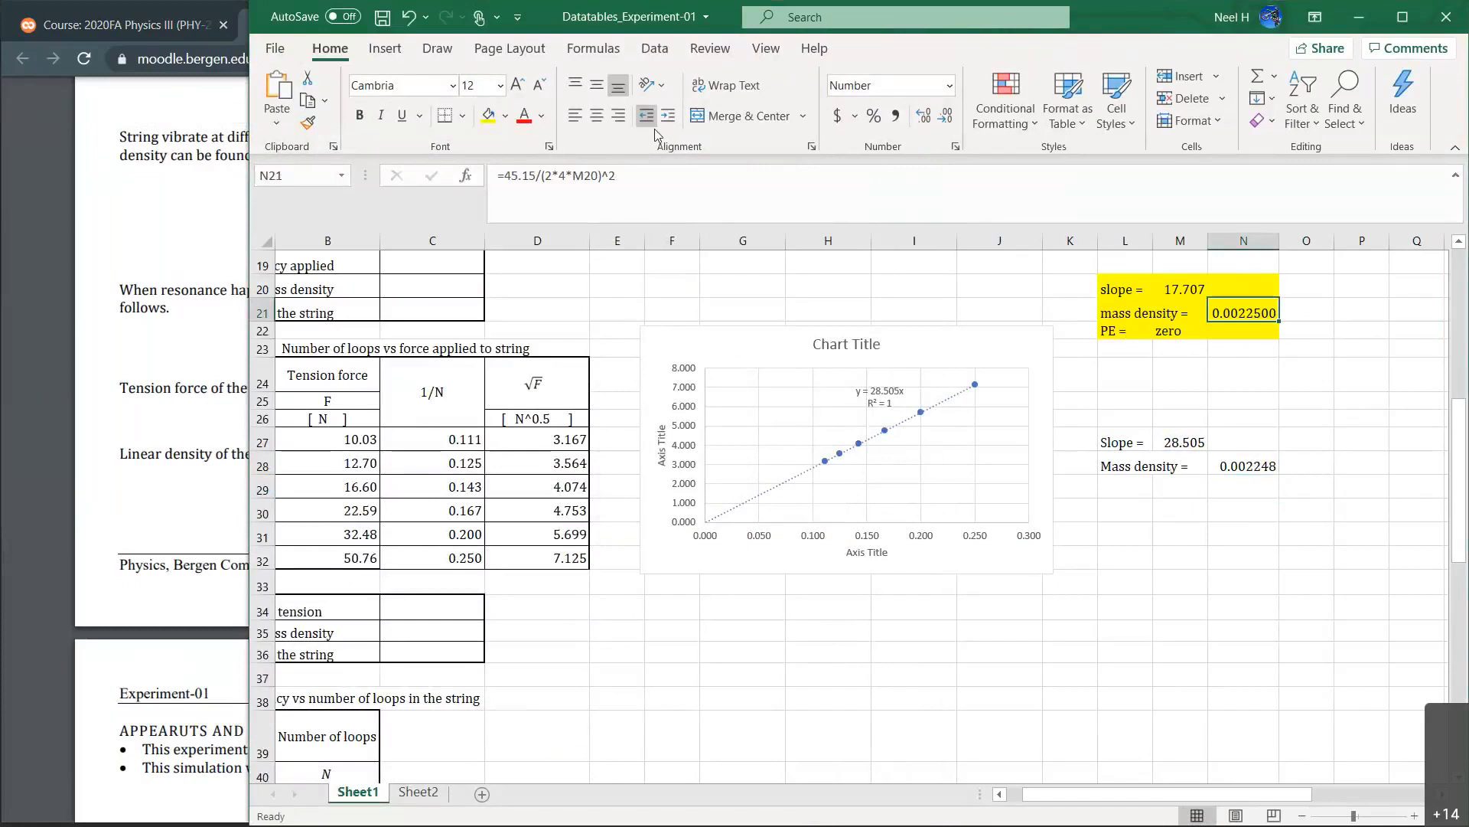
drag(616, 176, 497, 172)
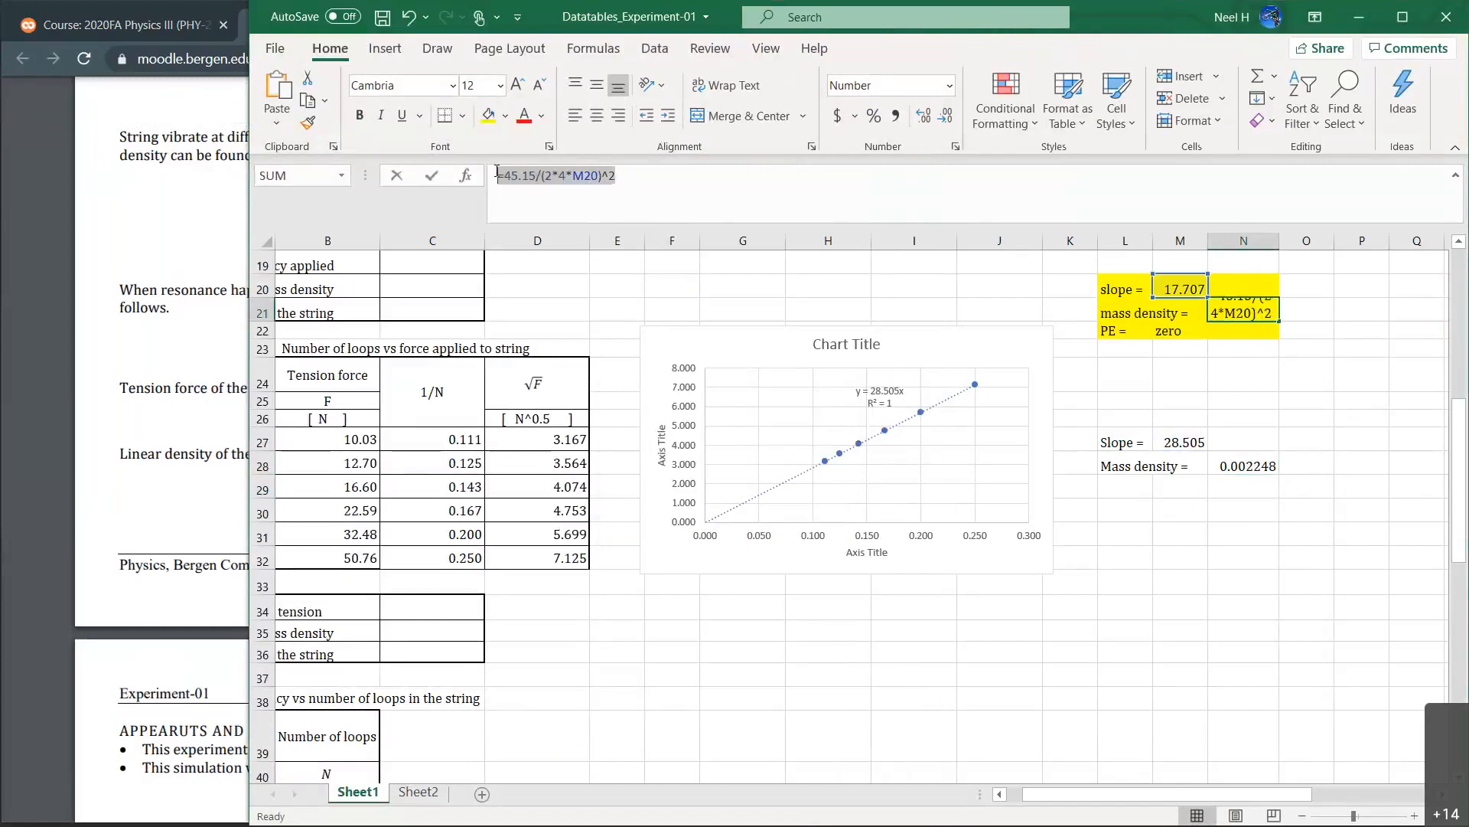
key(ctrl+c)
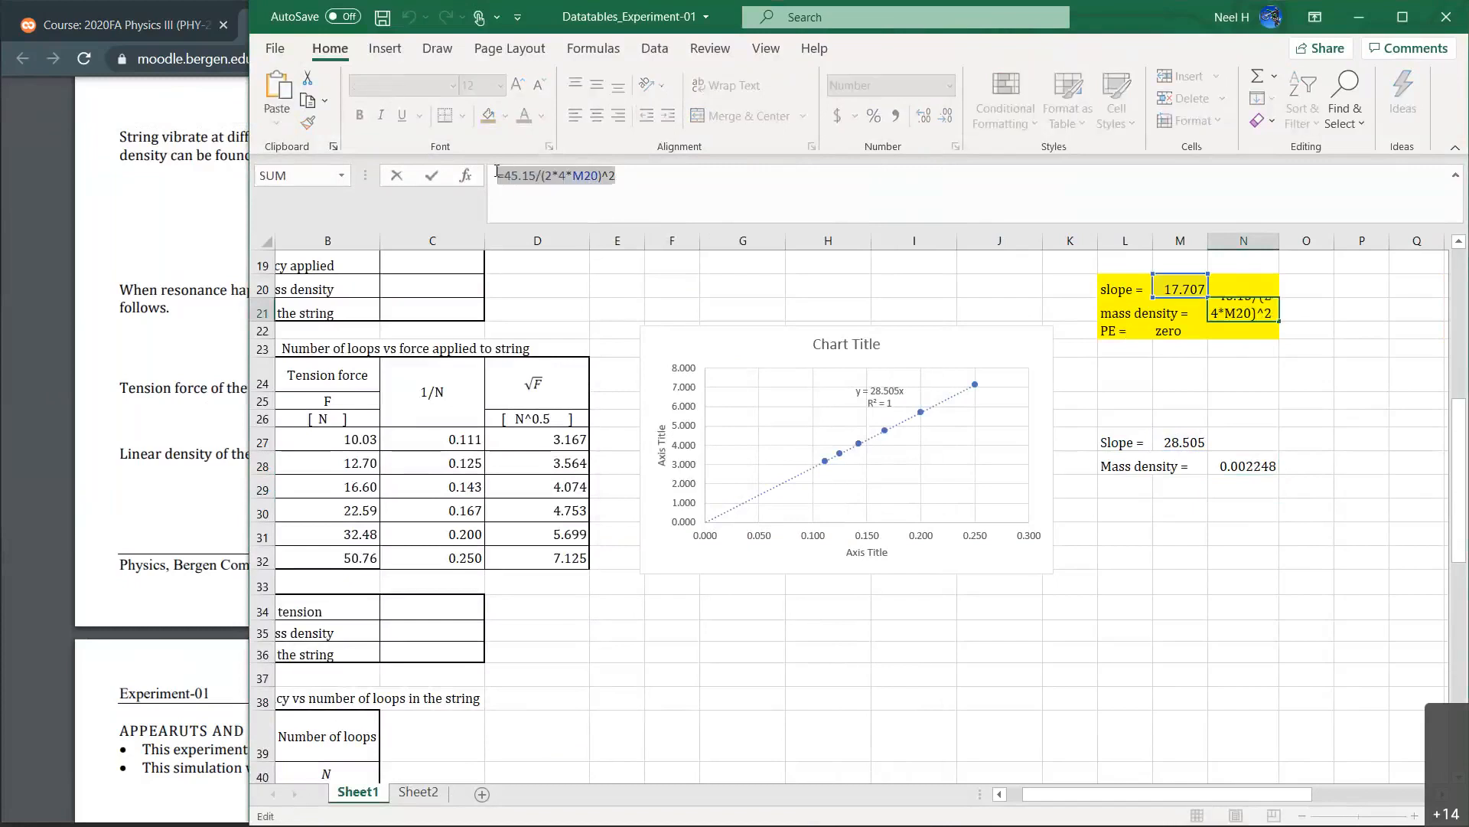
key(Escape)
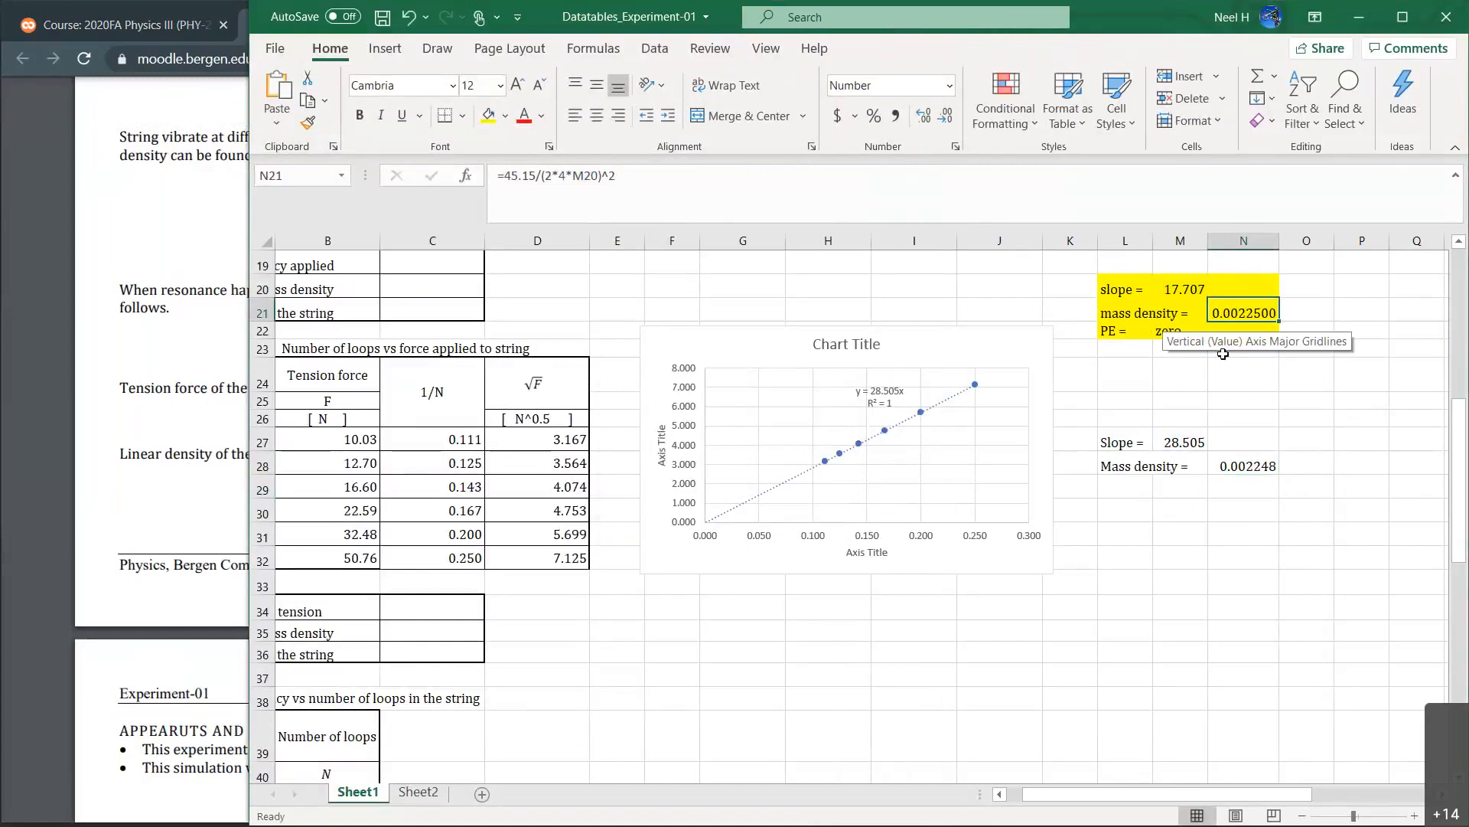
click(1322, 311)
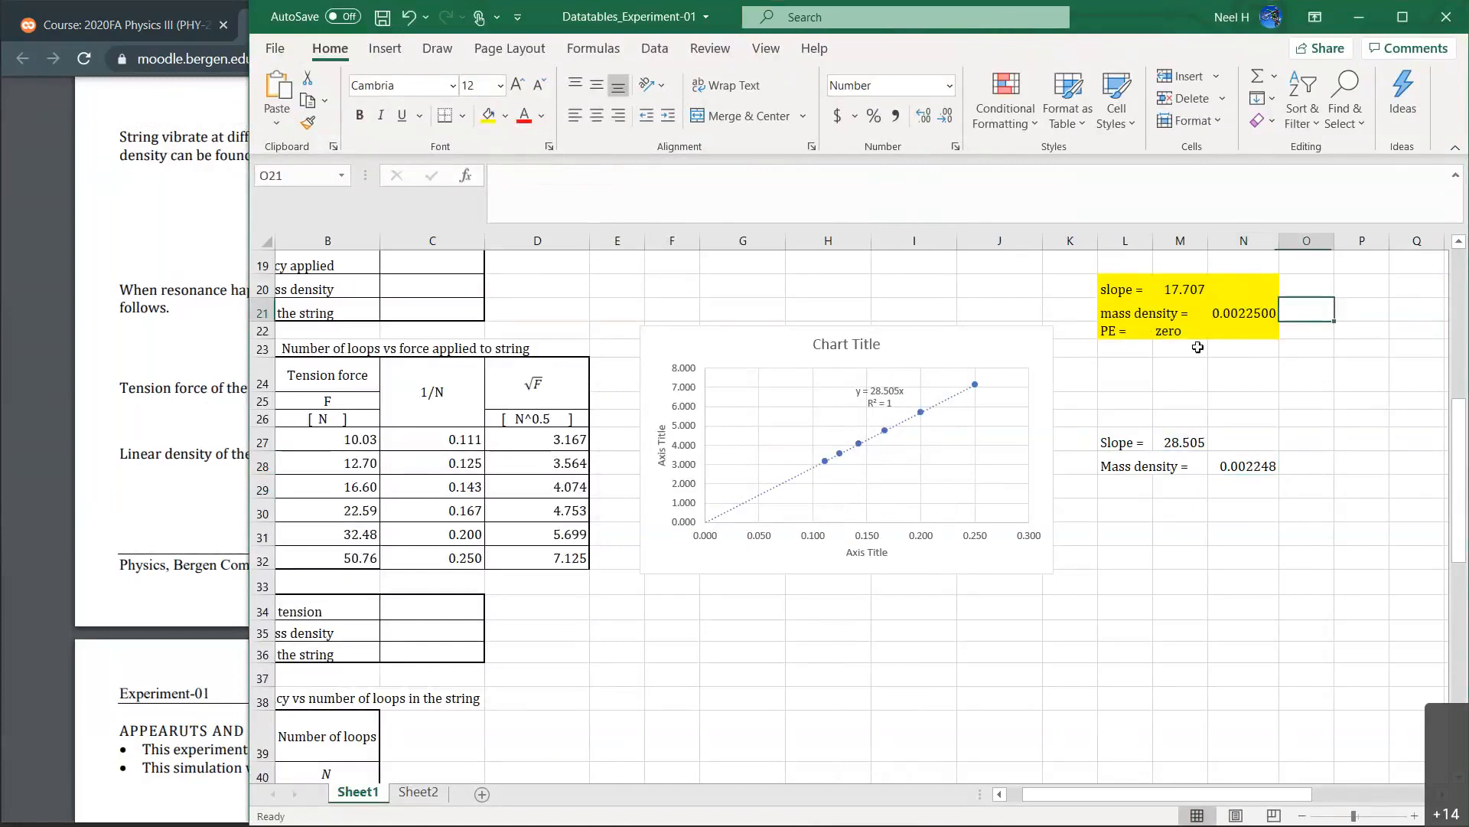
key(ctrl+v)
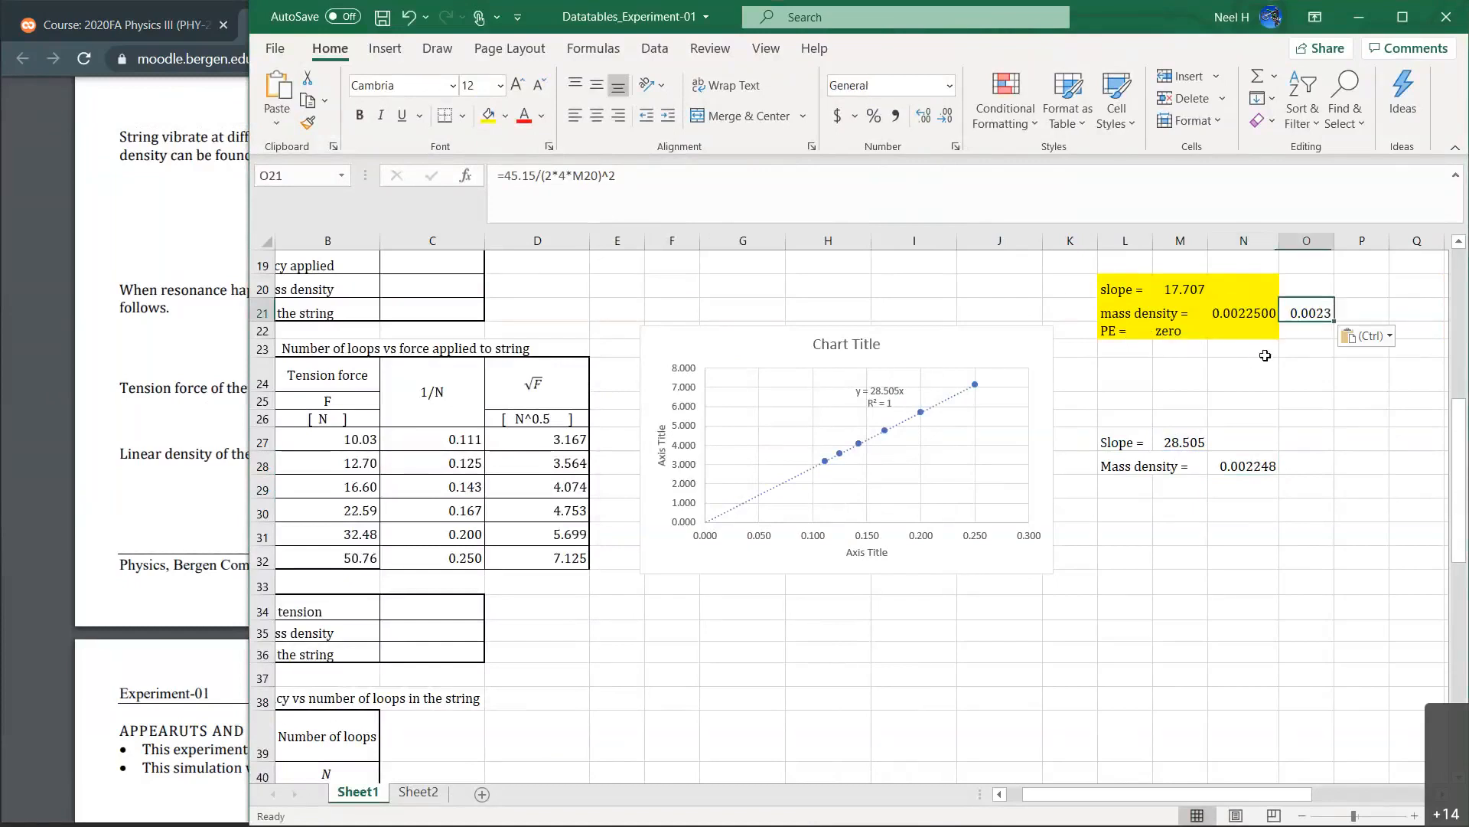
key(Escape)
key(BackSpace)
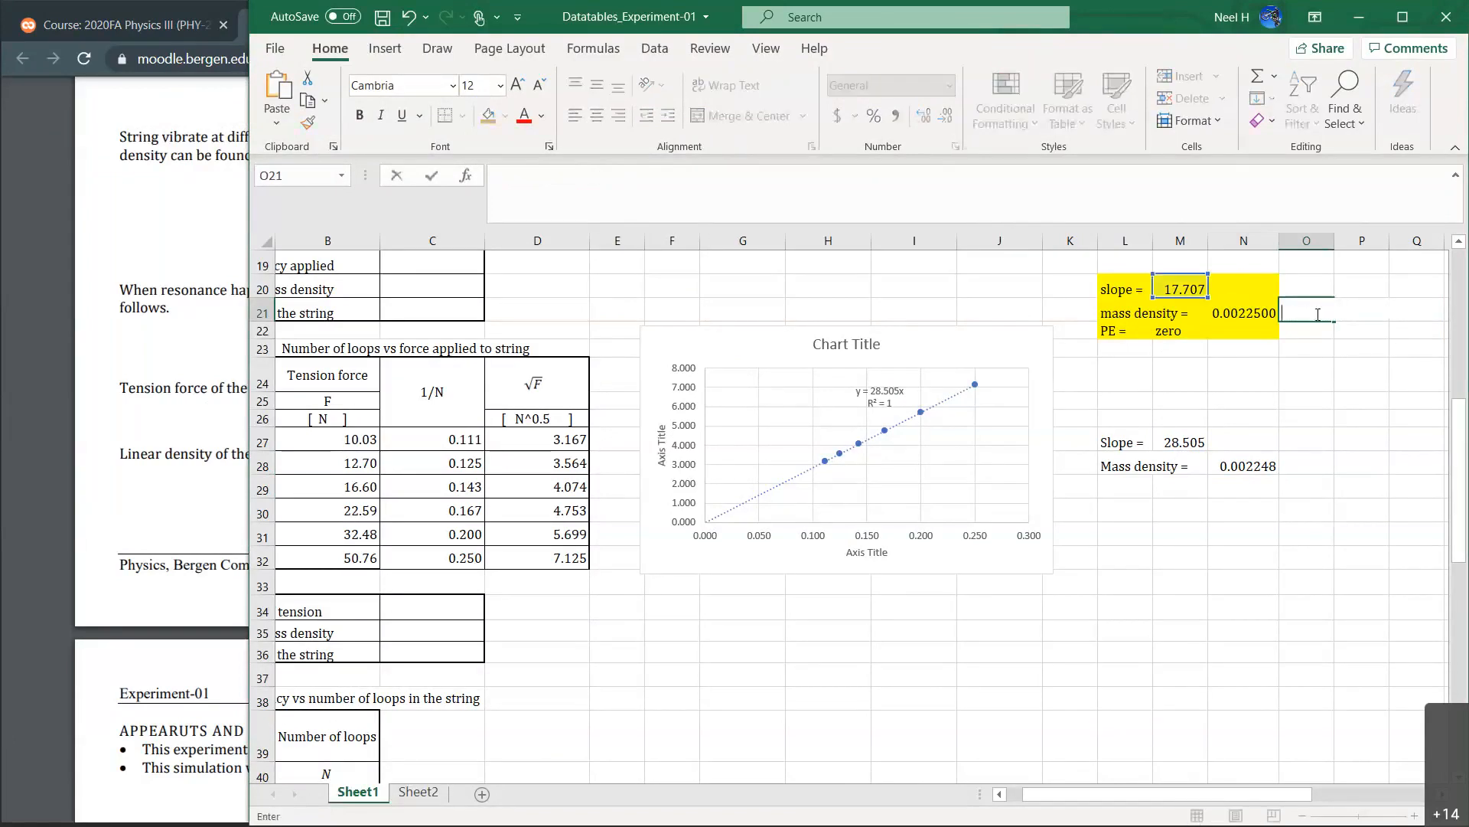
key(Escape)
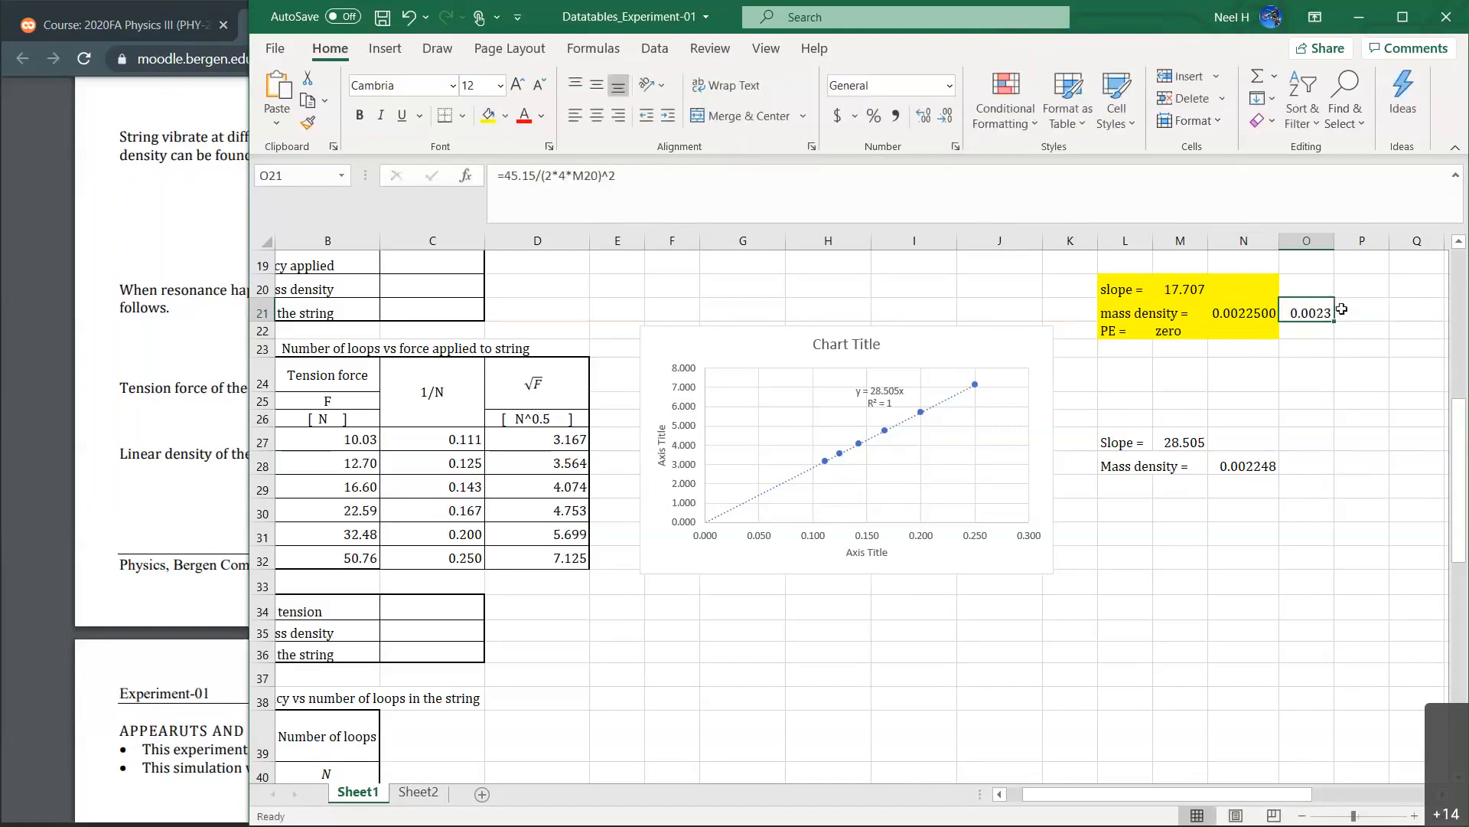
key(BackSpace)
Write the first mass density formula as text in L24: "Mass demsity = =45.15/(2*4*M20)^2".
click(1133, 370)
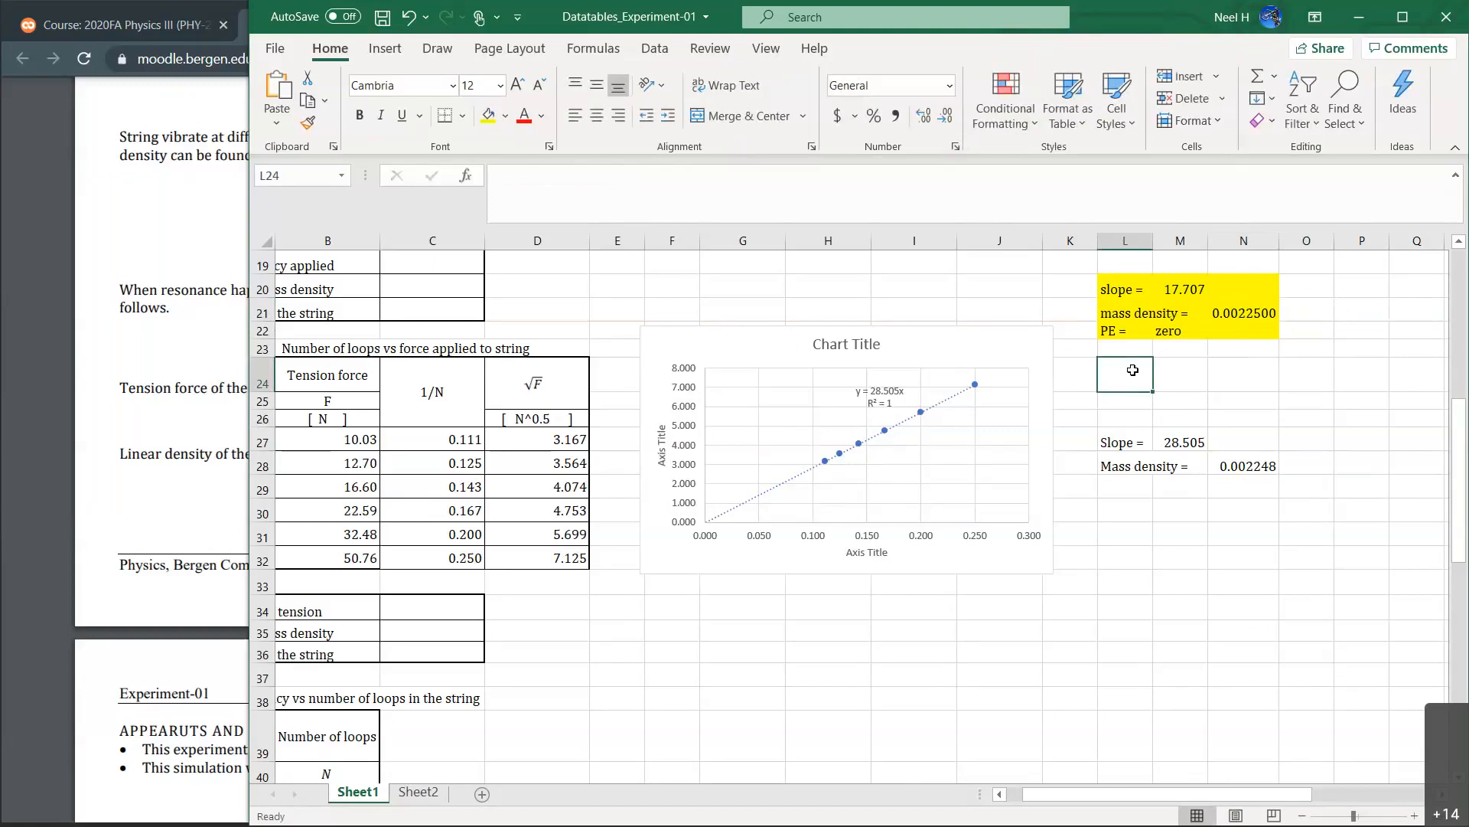
text(as)
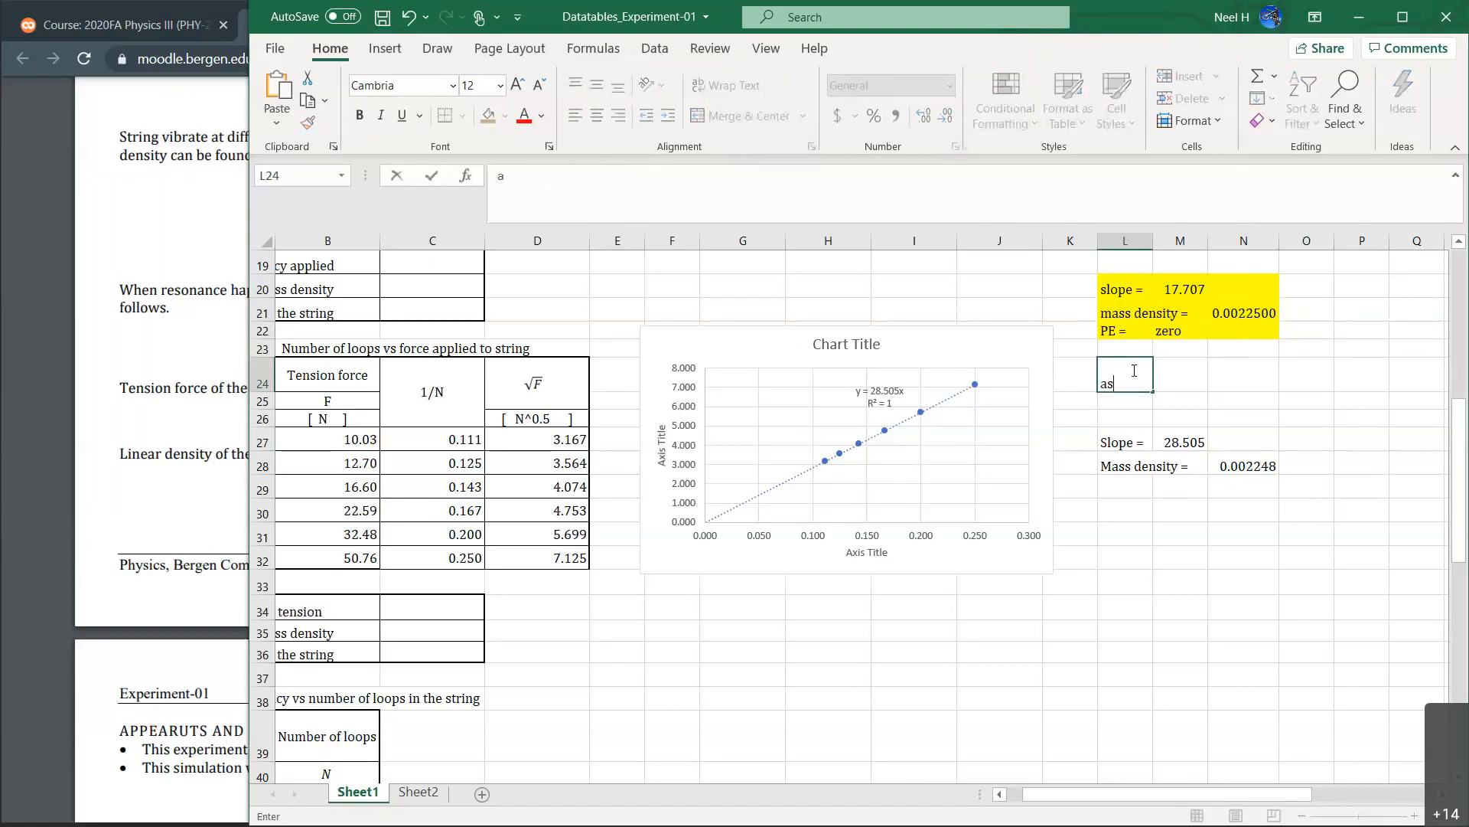
key(BackSpace)
key(BackSpace)
text(<)
key(BackSpace)
text(Mass demsity =)
key(ctrl+v)
key(Return)
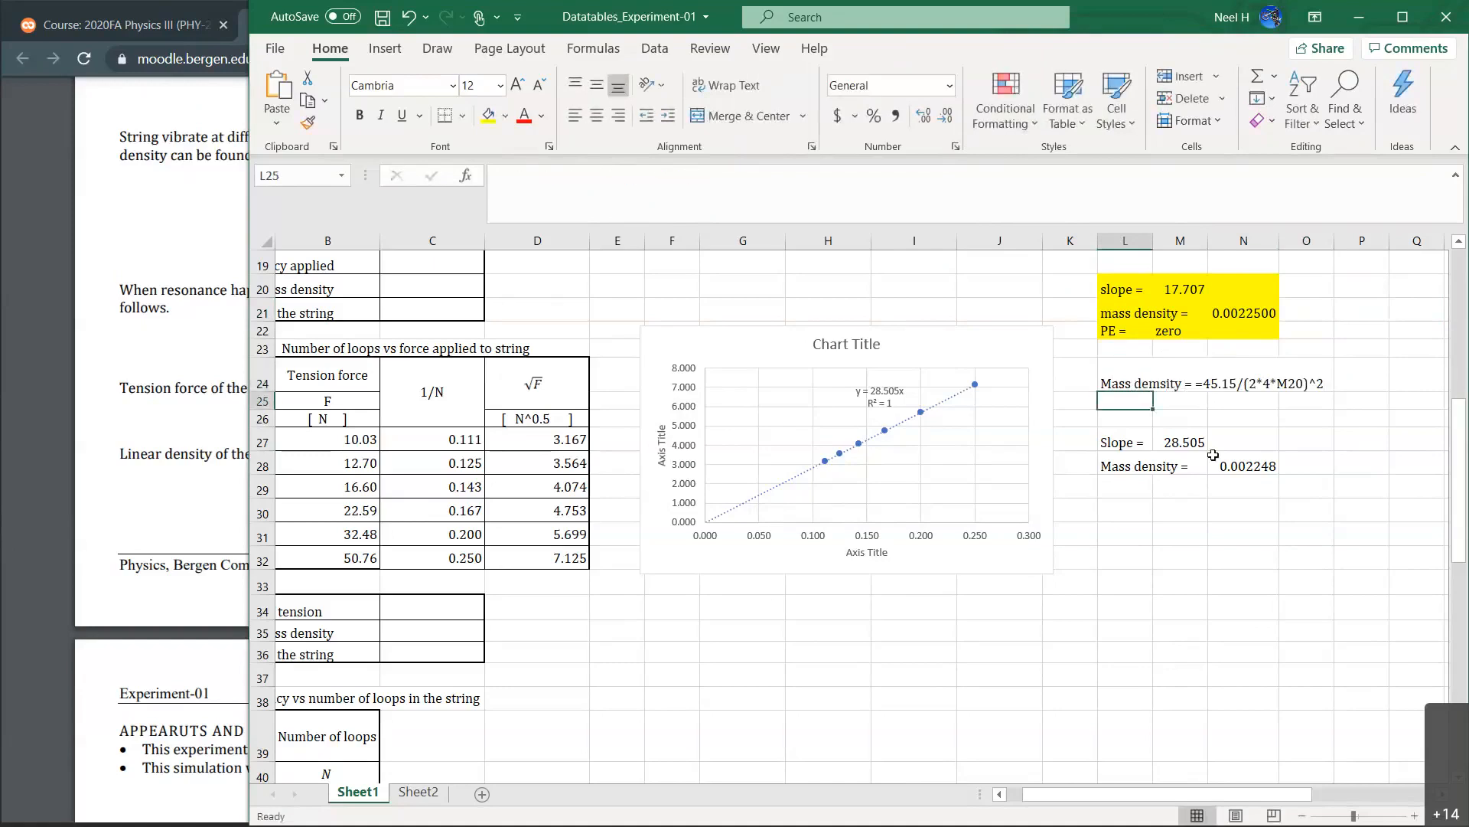
Copy the text of the second mass density formula from N28, =(M27/(2*4*75.15))^2, and leave cell editing.
click(1239, 463)
drag(626, 176, 498, 176)
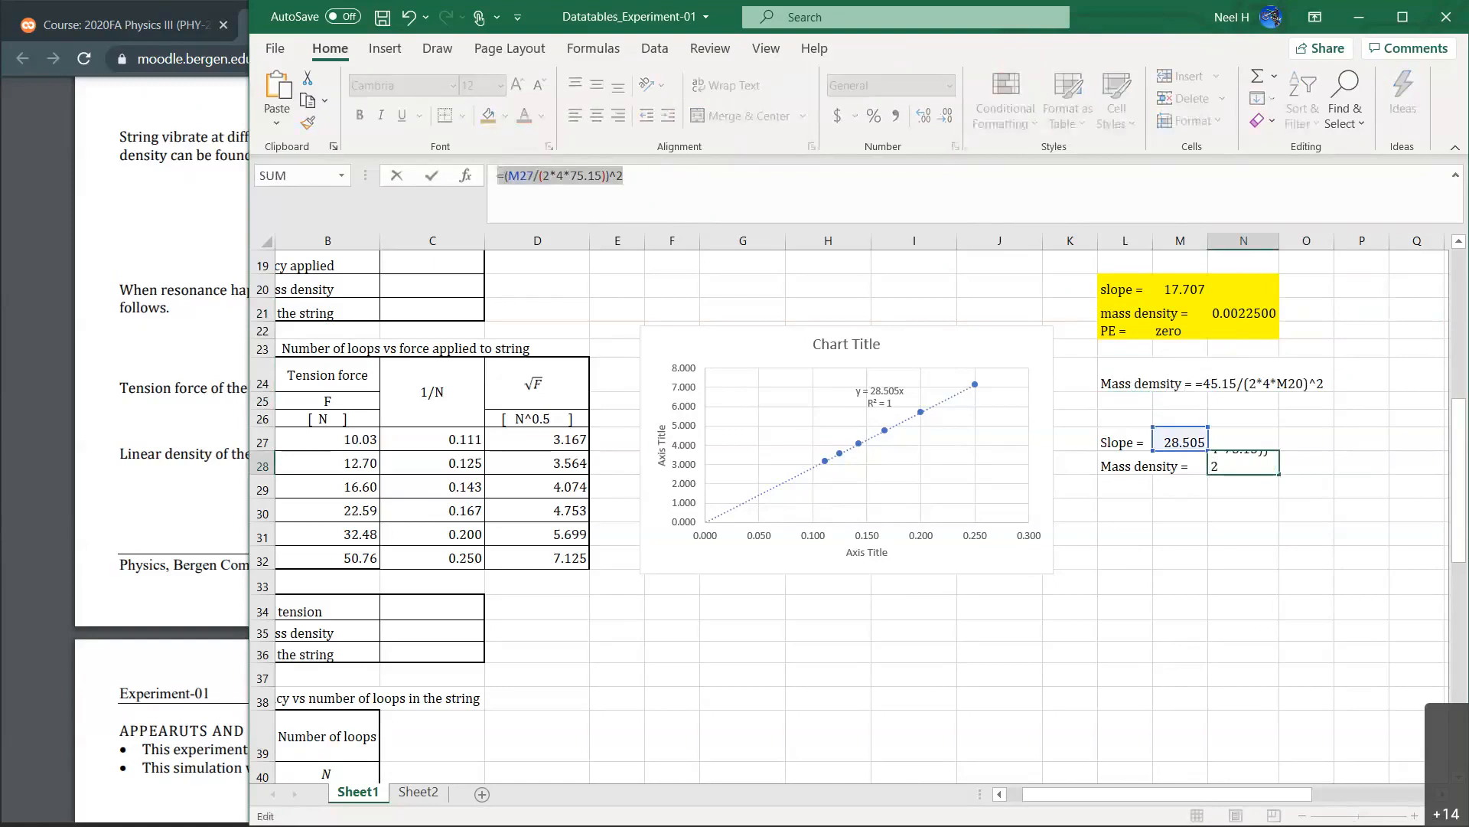
click(432, 175)
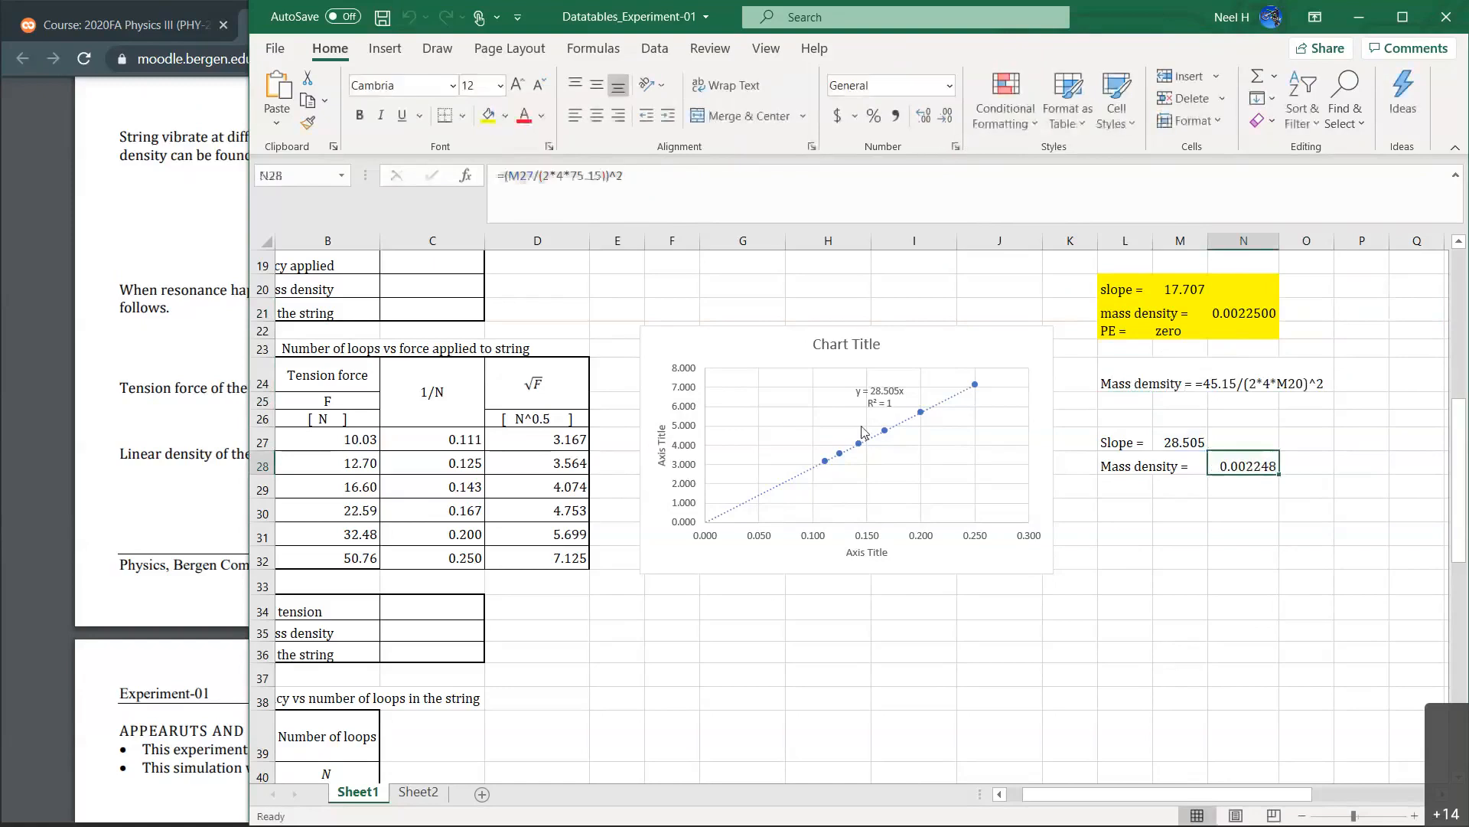
Write the second mass density formula as text in L29: "Mass density = =(M27/(2*4*75.15))^2".
click(1135, 489)
text(Mass densit)
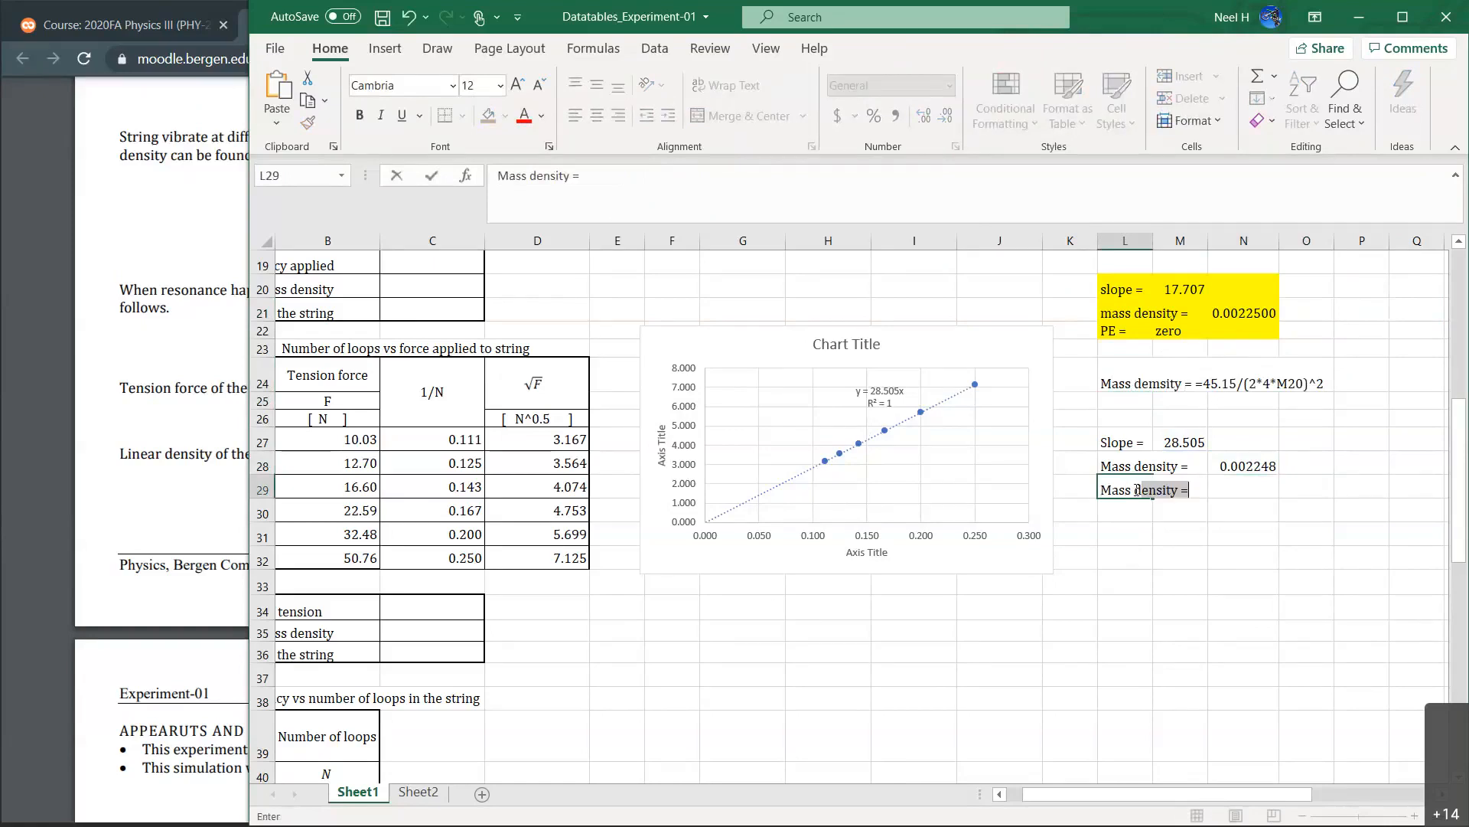
text(y = =(M27/(2*4*75.15))^2)
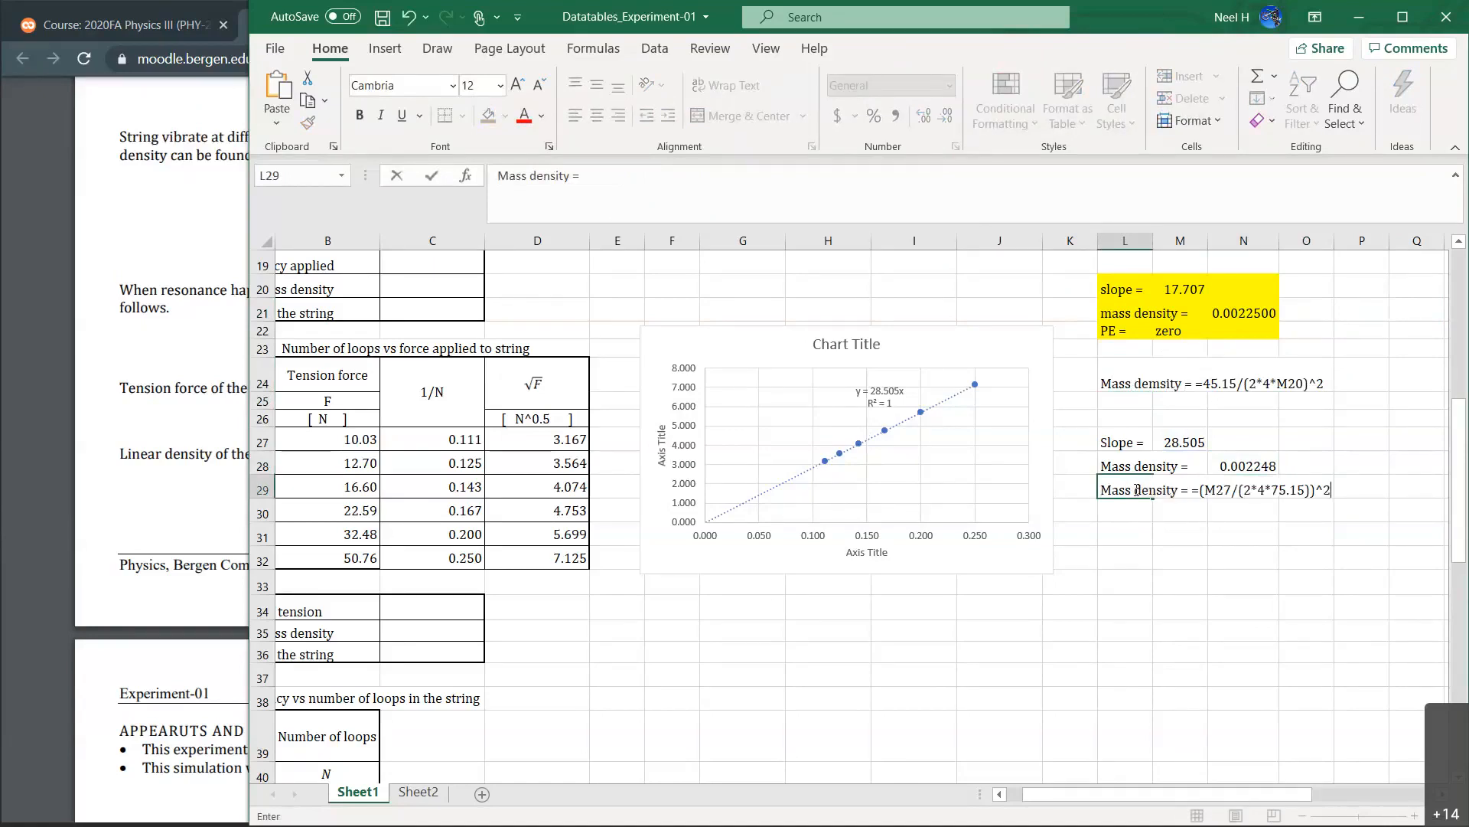
key(Return)
Fill the first formula text in L24:O24 with yellow and the second results block L27:O29 with light blue.
drag(1139, 385, 1312, 384)
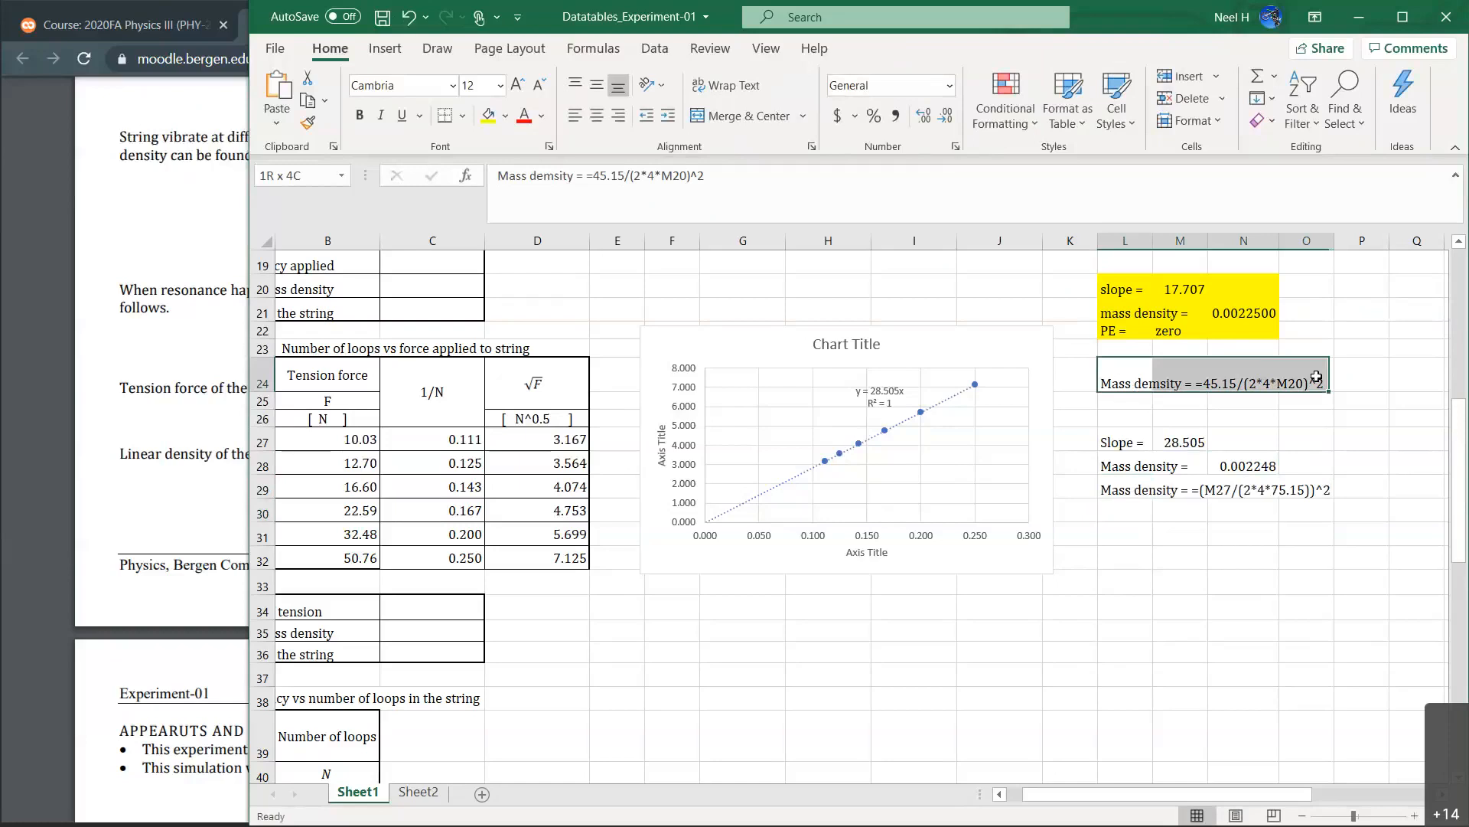
click(488, 116)
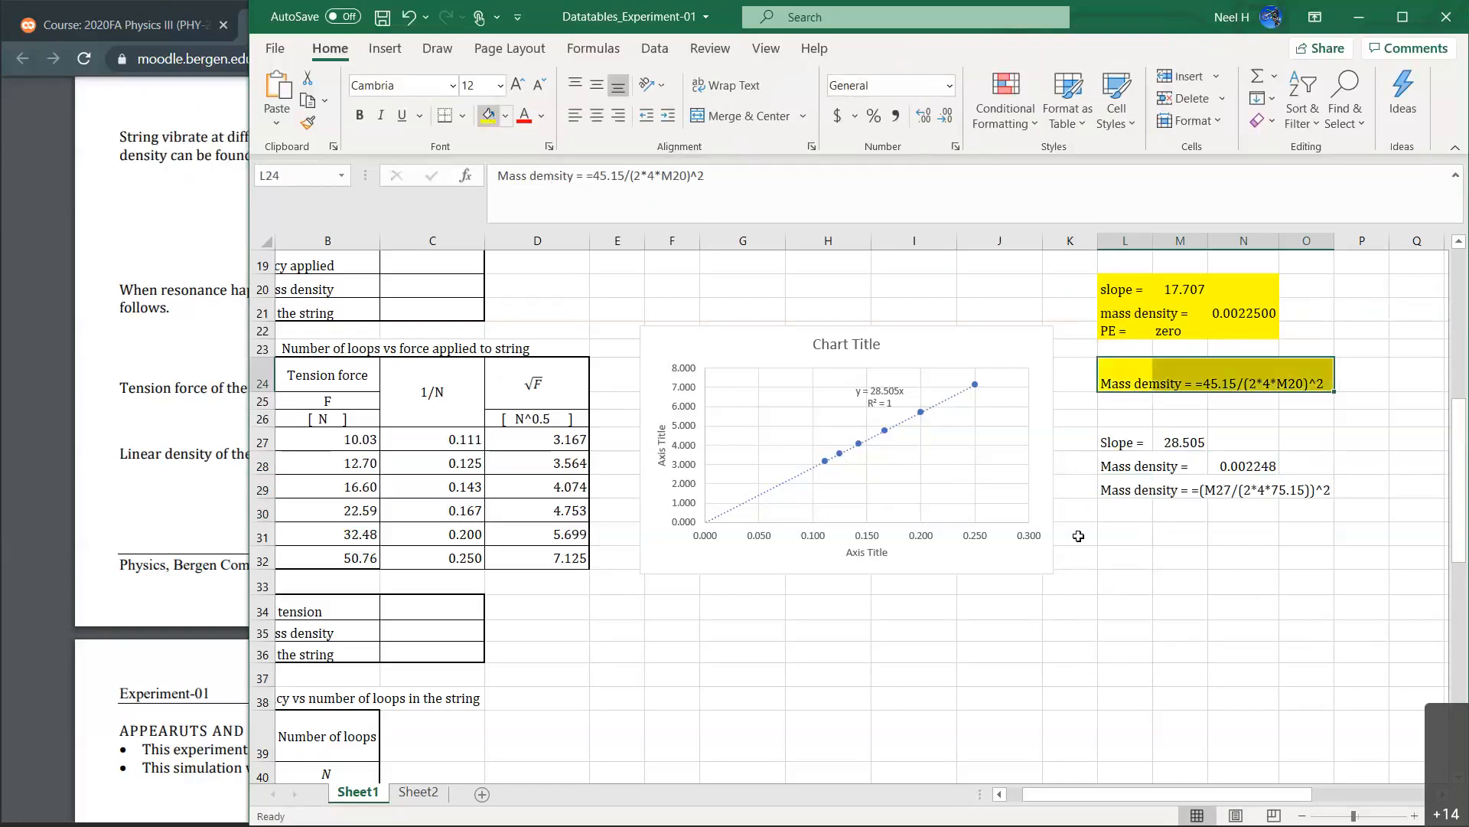
drag(1123, 447, 1329, 494)
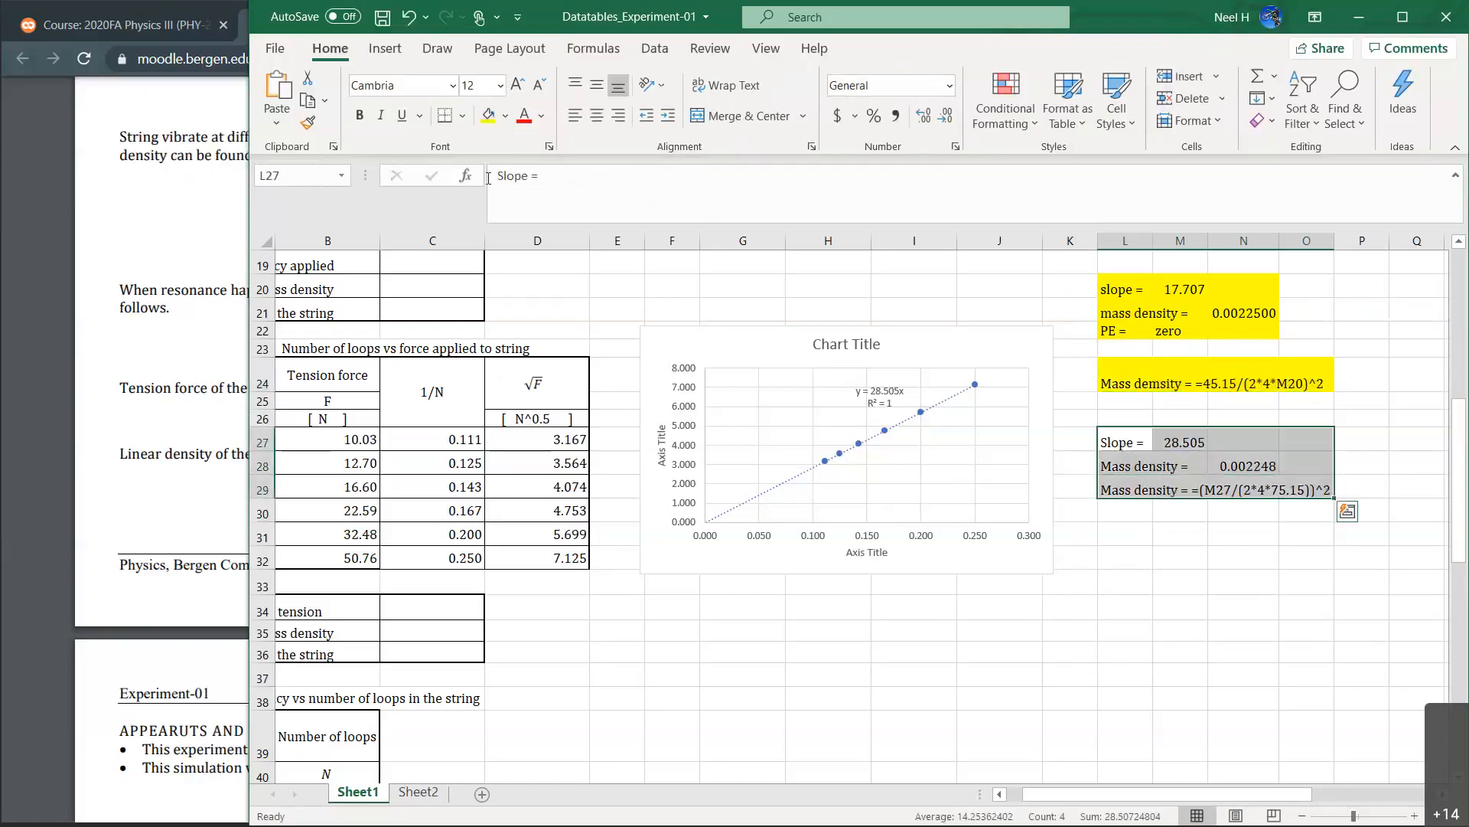
click(505, 117)
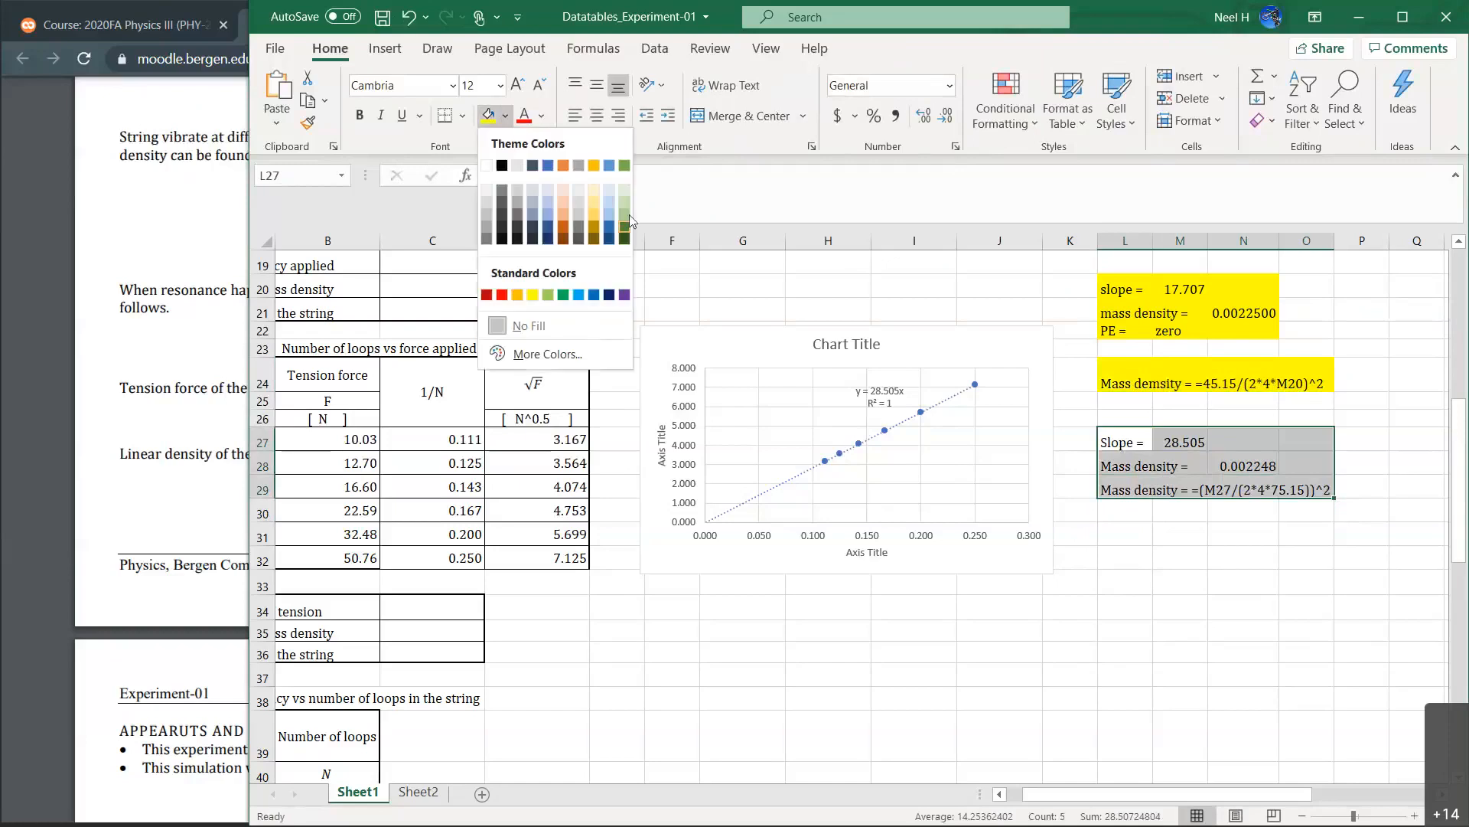
click(610, 185)
click(1244, 557)
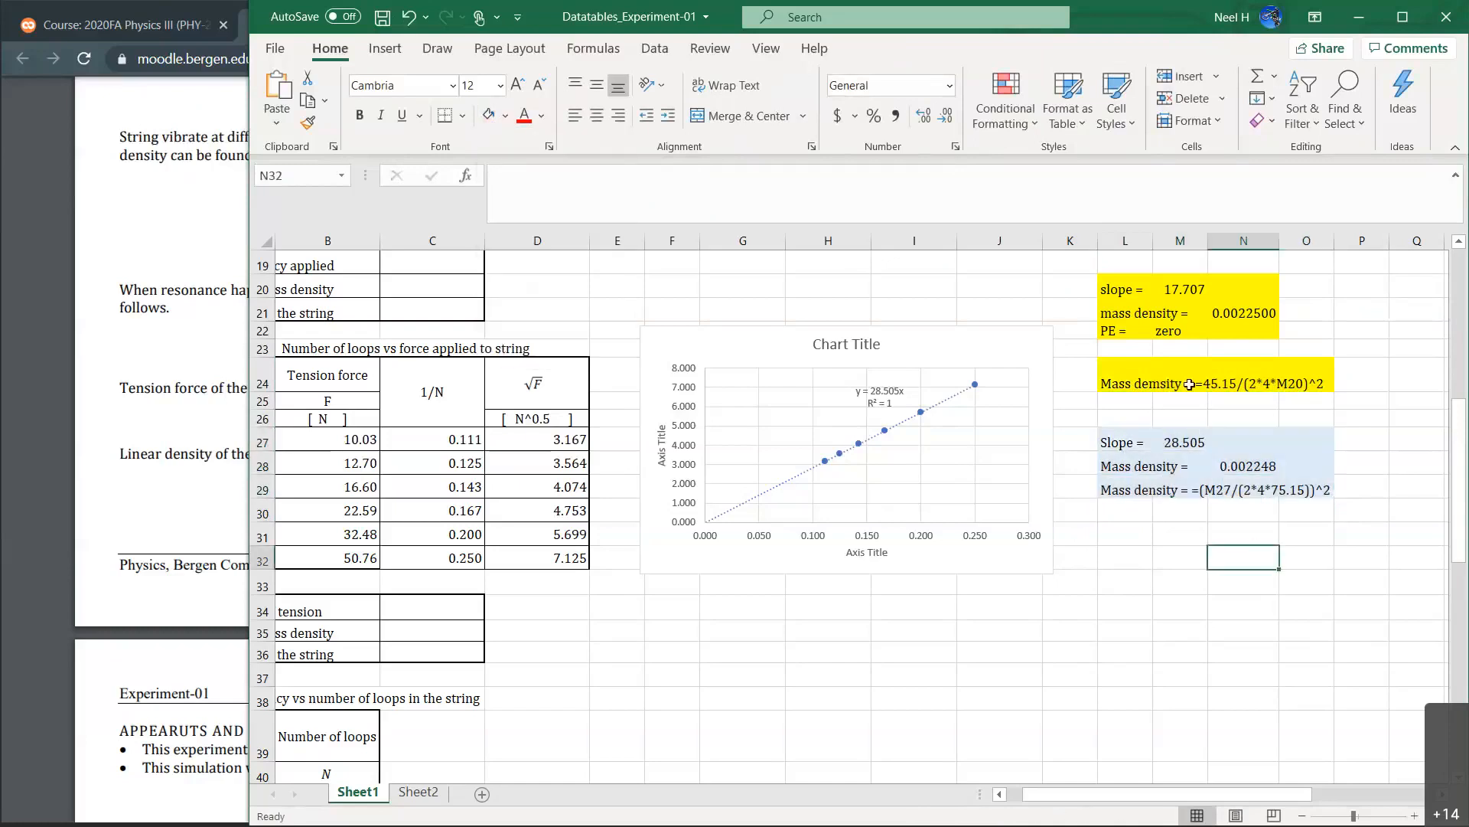
Fill the first slope and mass density block, L20:O24, with light green.
scroll(1146, 306, up, 2)
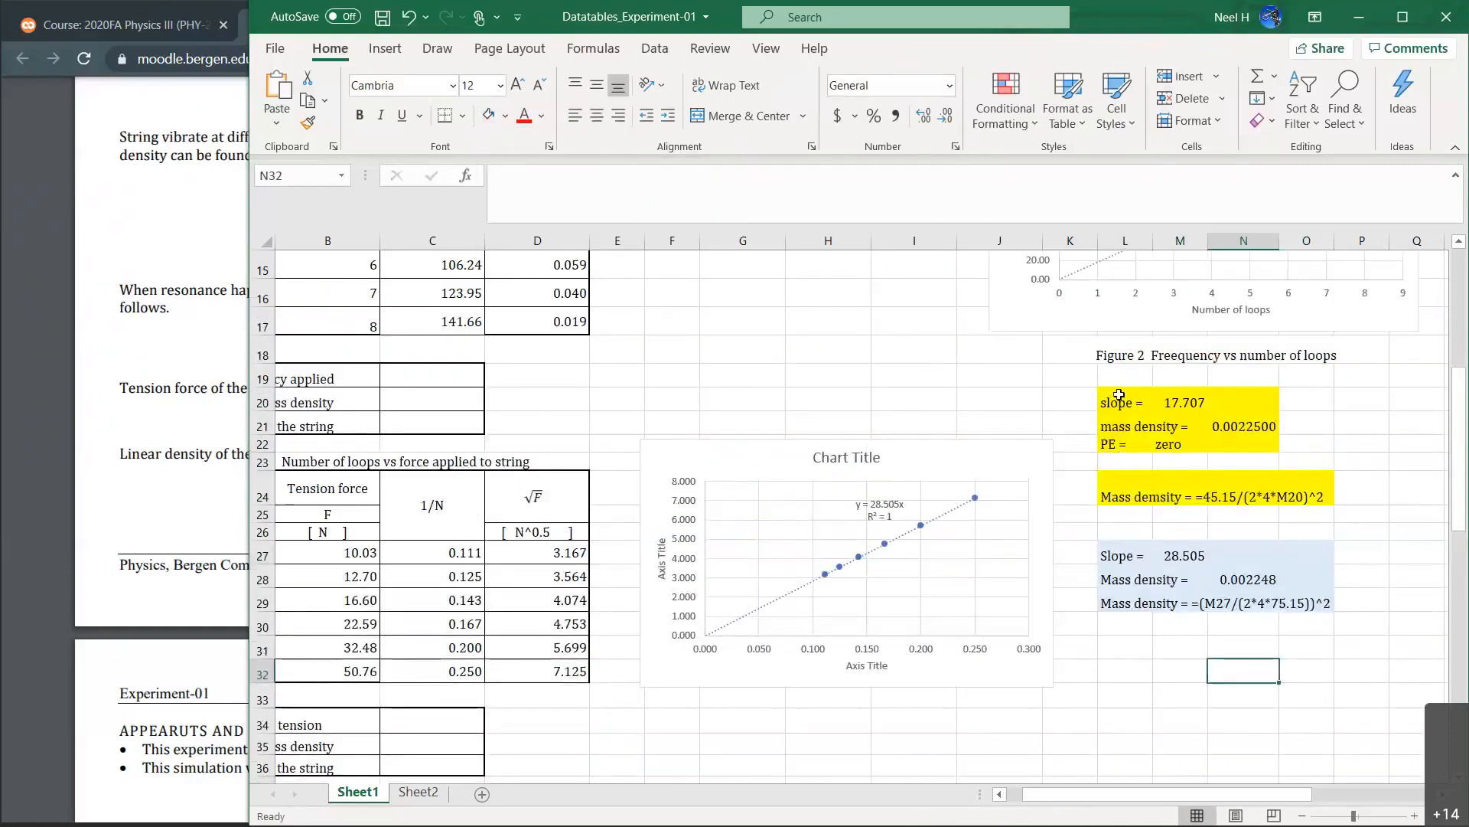
mouse_move(1116, 402)
mouse_down()
mouse_move(1270, 460)
mouse_move(1333, 521)
mouse_move(1331, 501)
mouse_up()
click(505, 115)
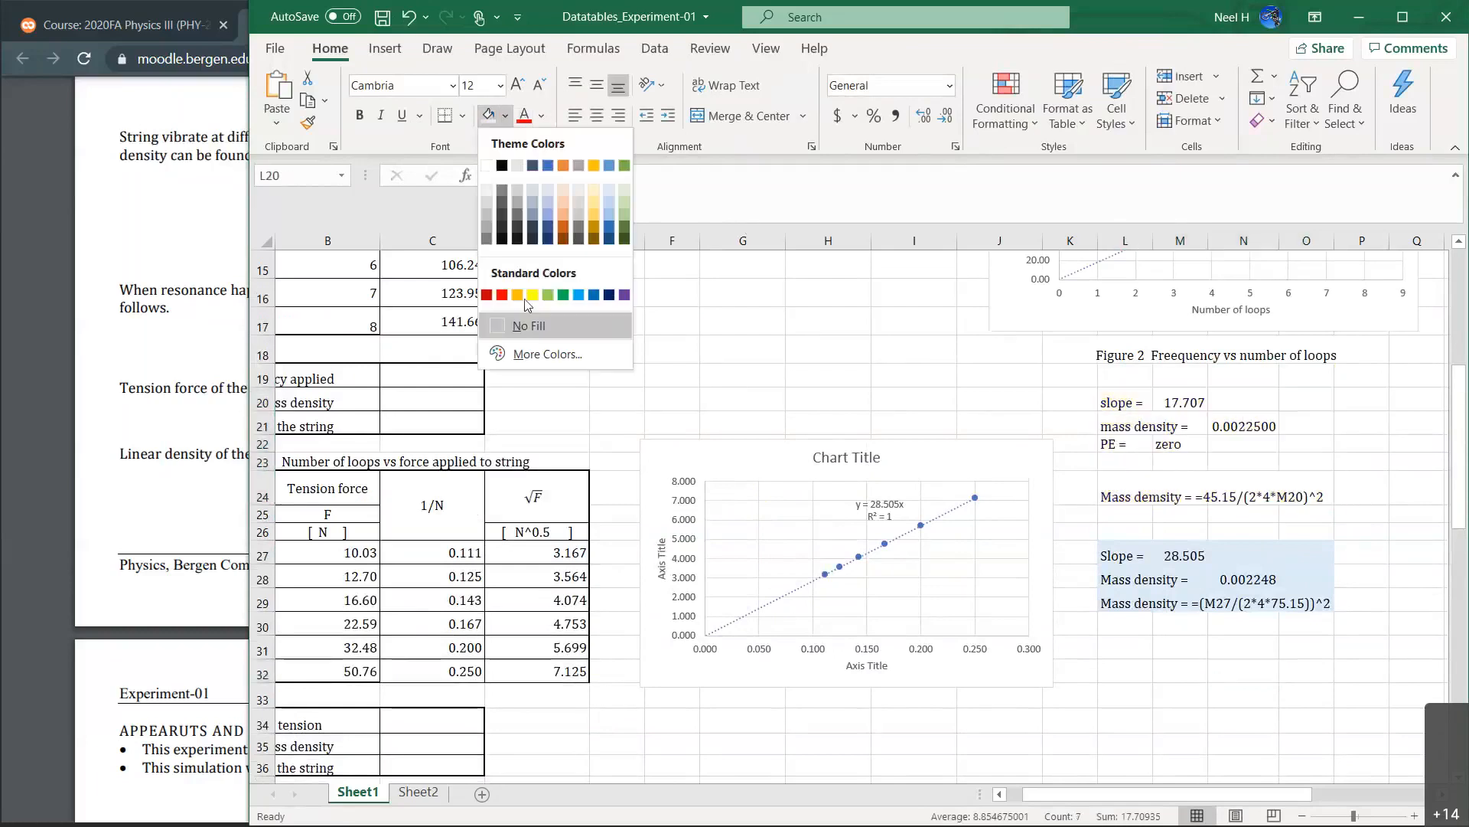
click(625, 189)
click(1181, 488)
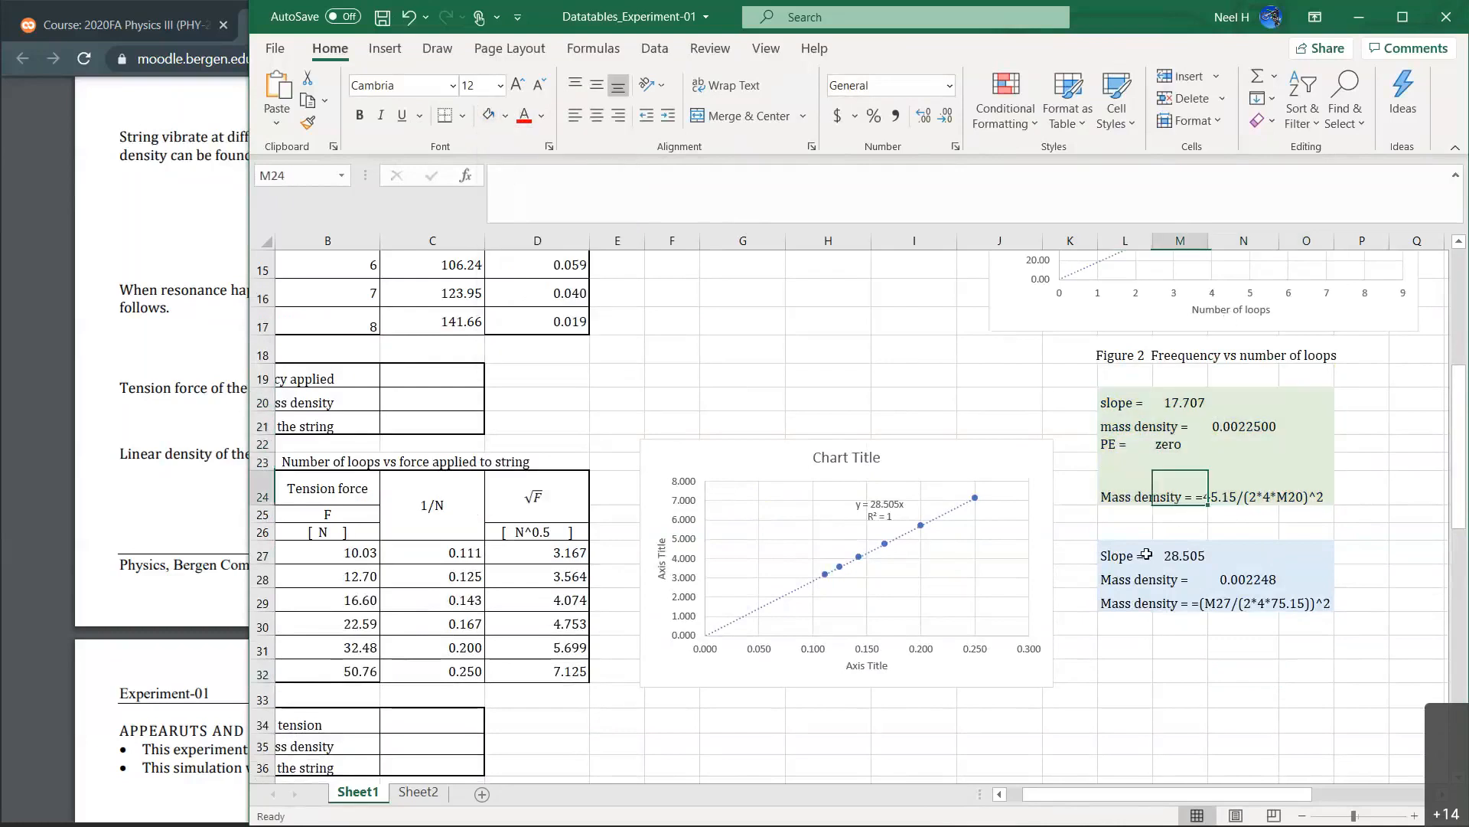
Remove the extra equals sign from the formula text in L29 so it reads "Mass density =(M27/(2*4*75.15))^2".
scroll(862, 549, down, 2)
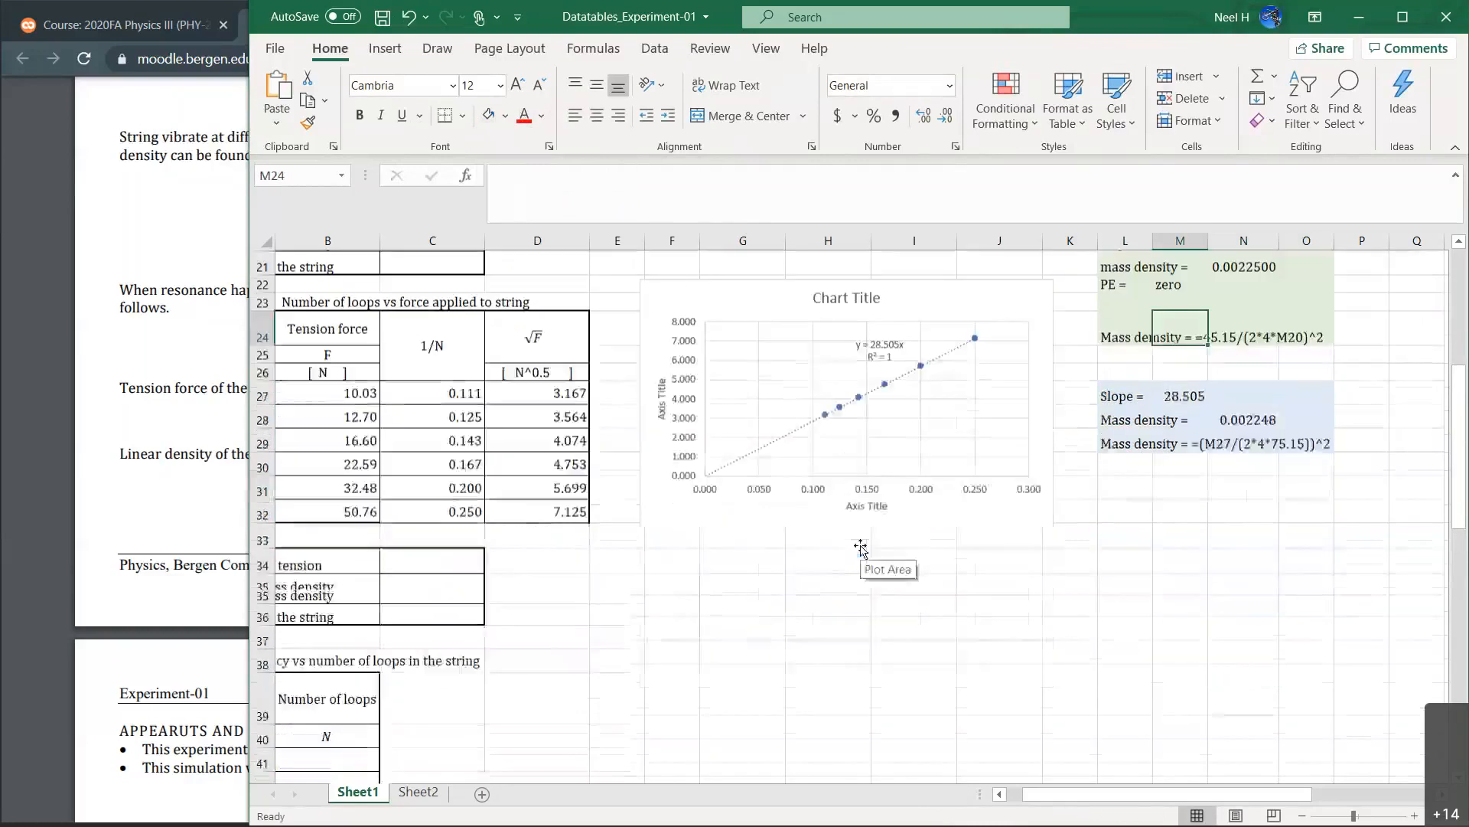
click(1179, 463)
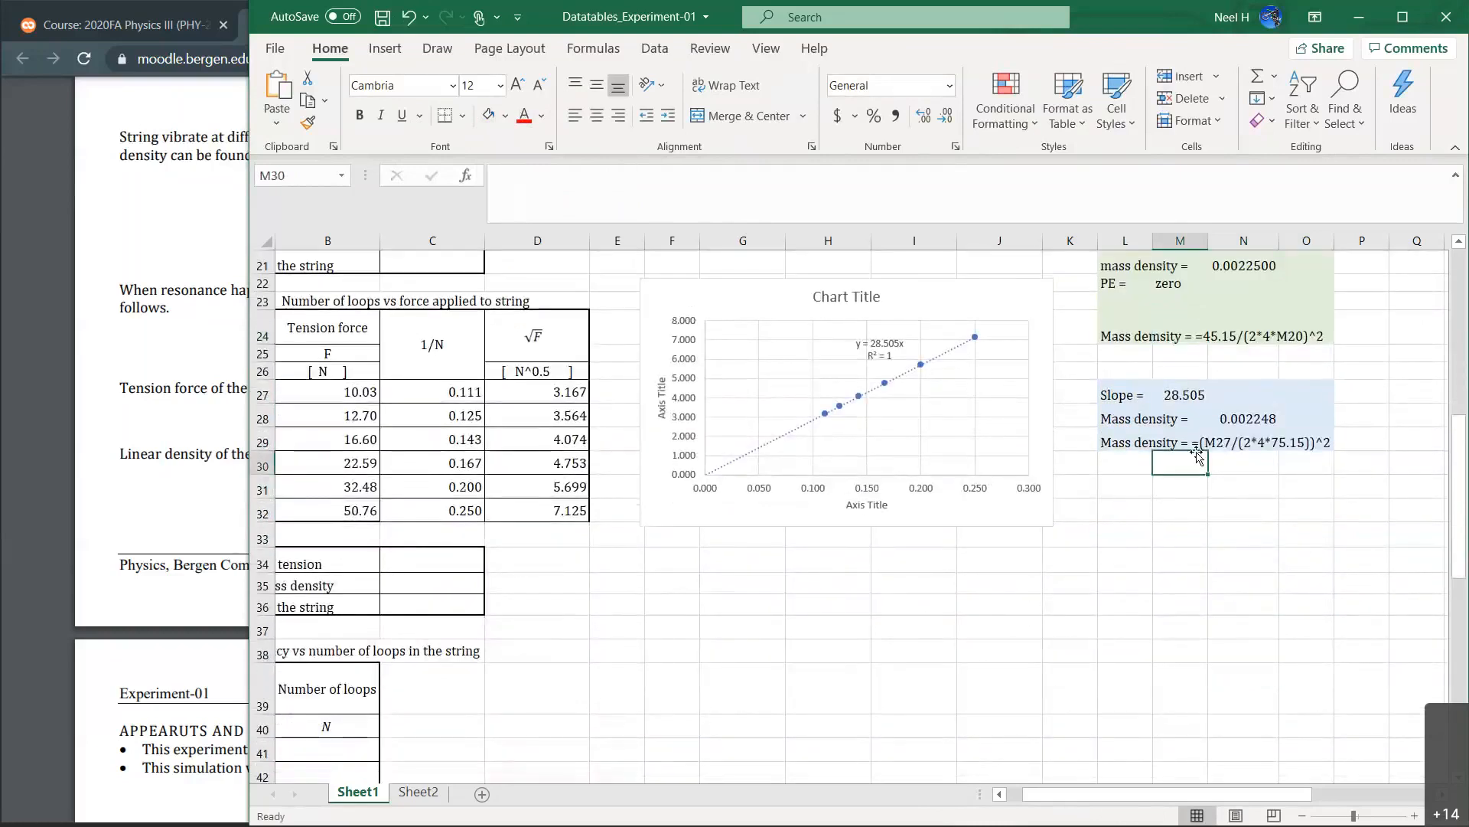
click(1195, 442)
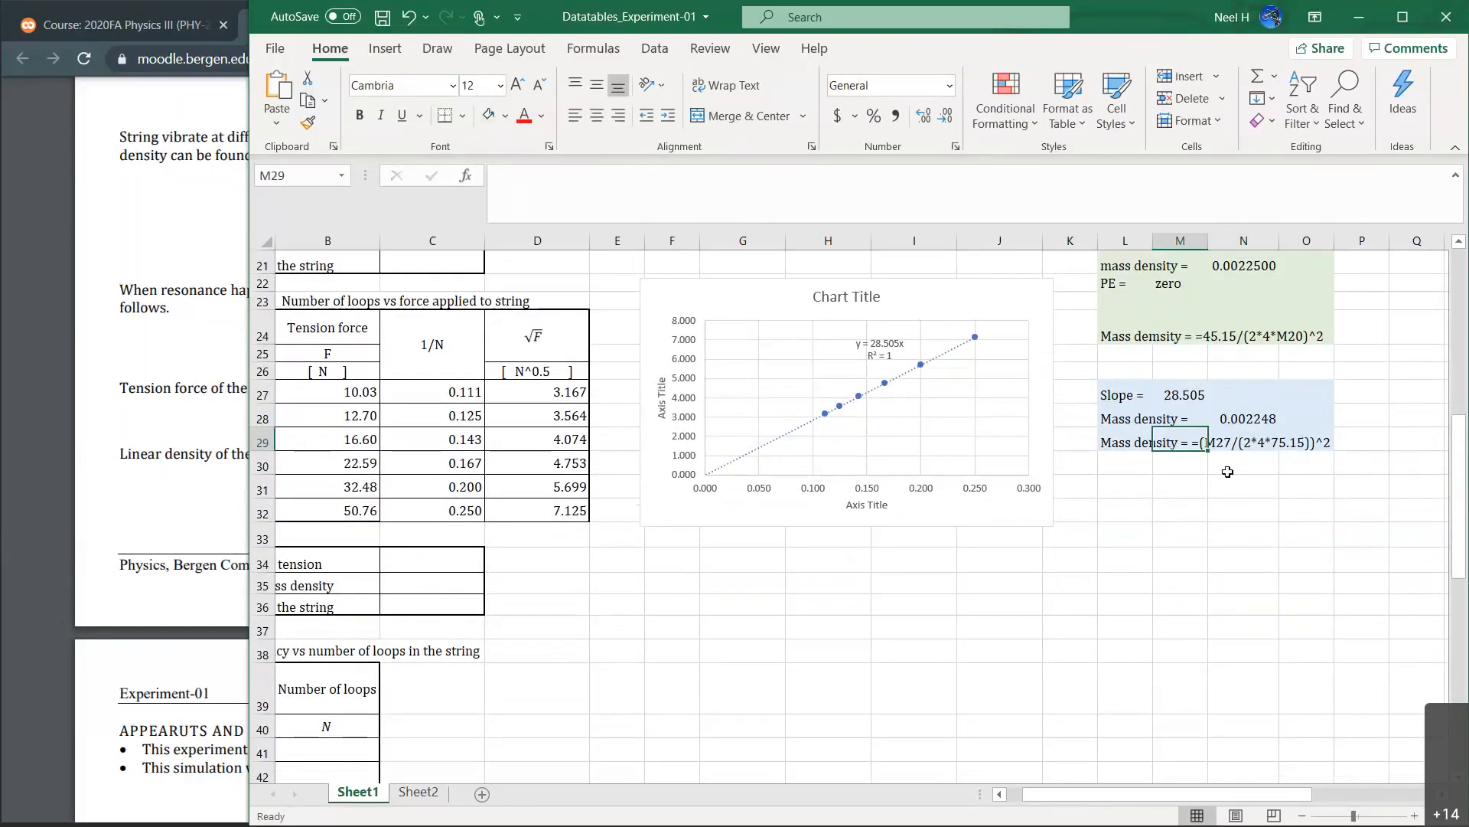
click(1238, 441)
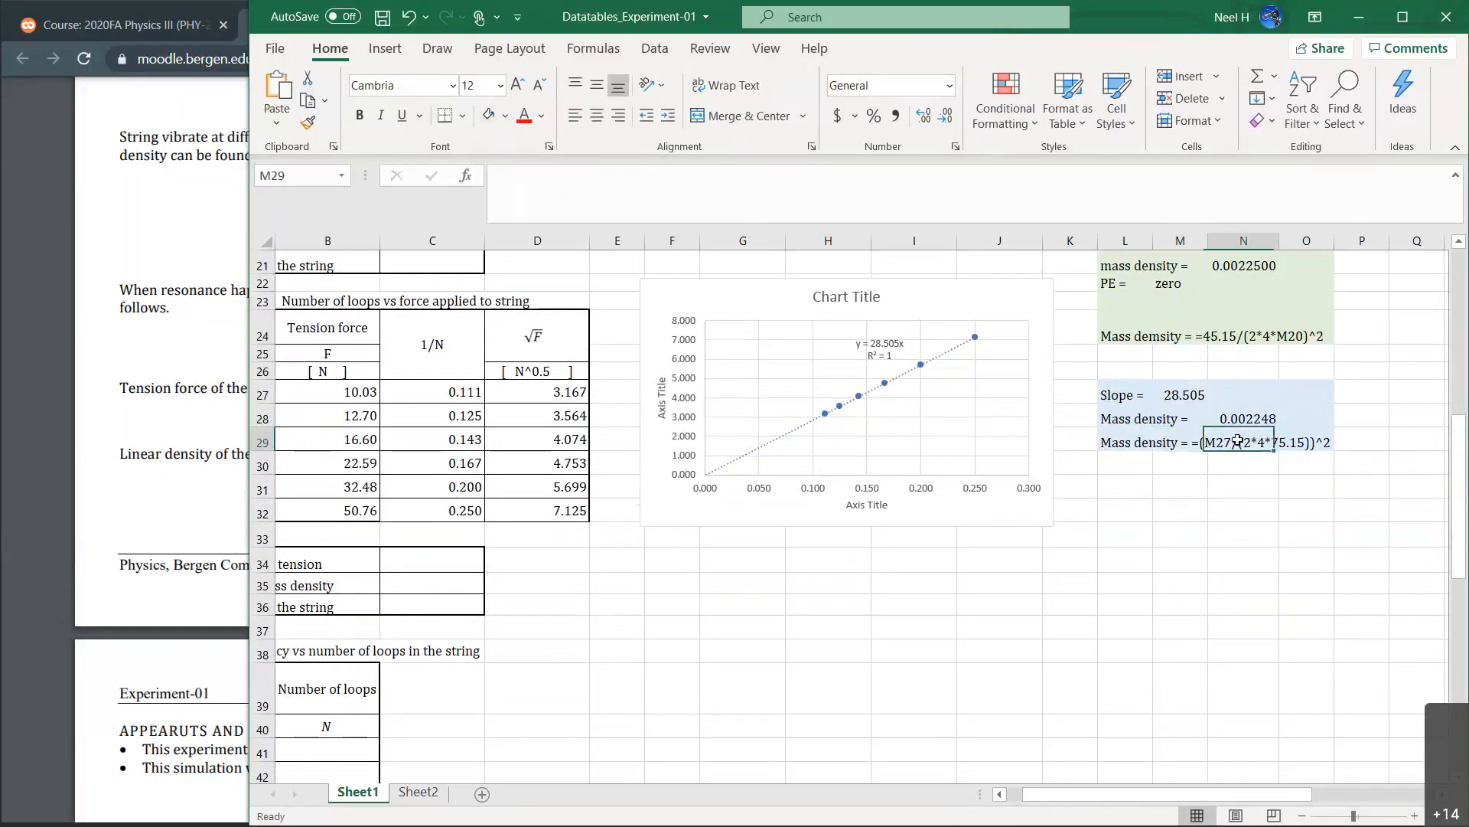
click(1102, 446)
click(578, 174)
key(BackSpace)
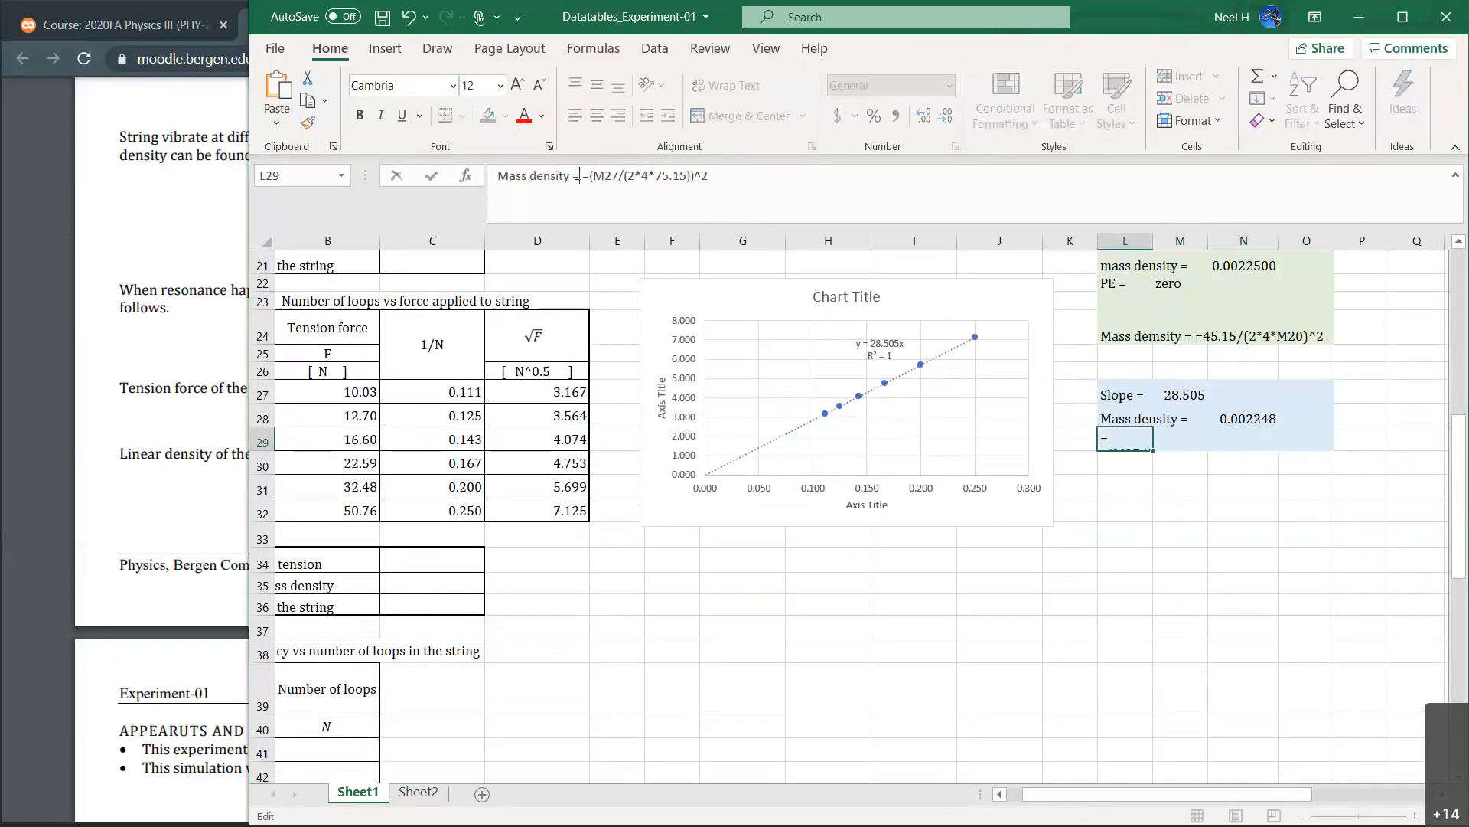
key(Return)
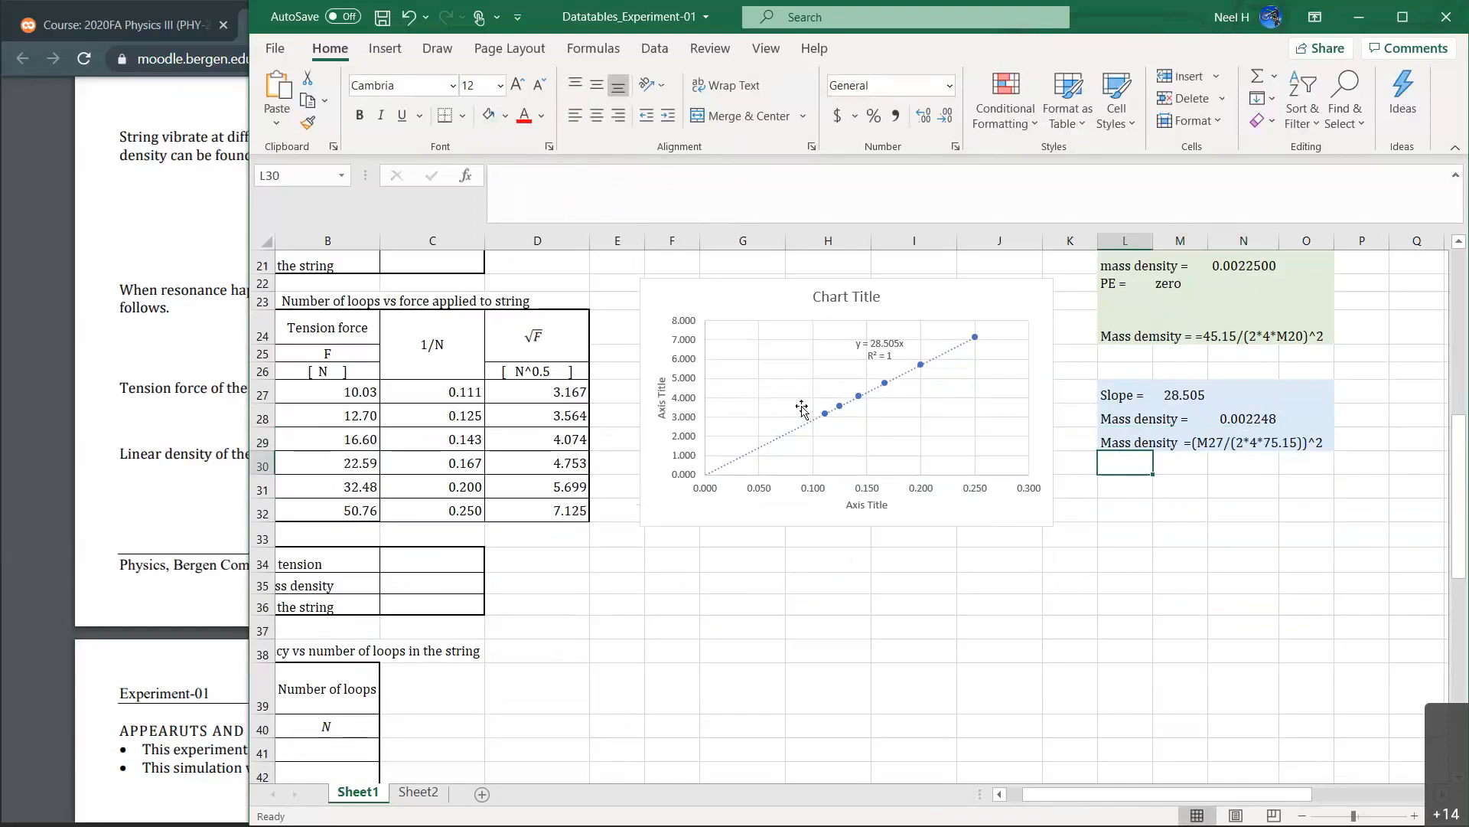
Enter 75.15 for frequency applied, 2.25*10-3 for linear mass density and 4 for string length in C19:C21.
scroll(801, 406, up, 2)
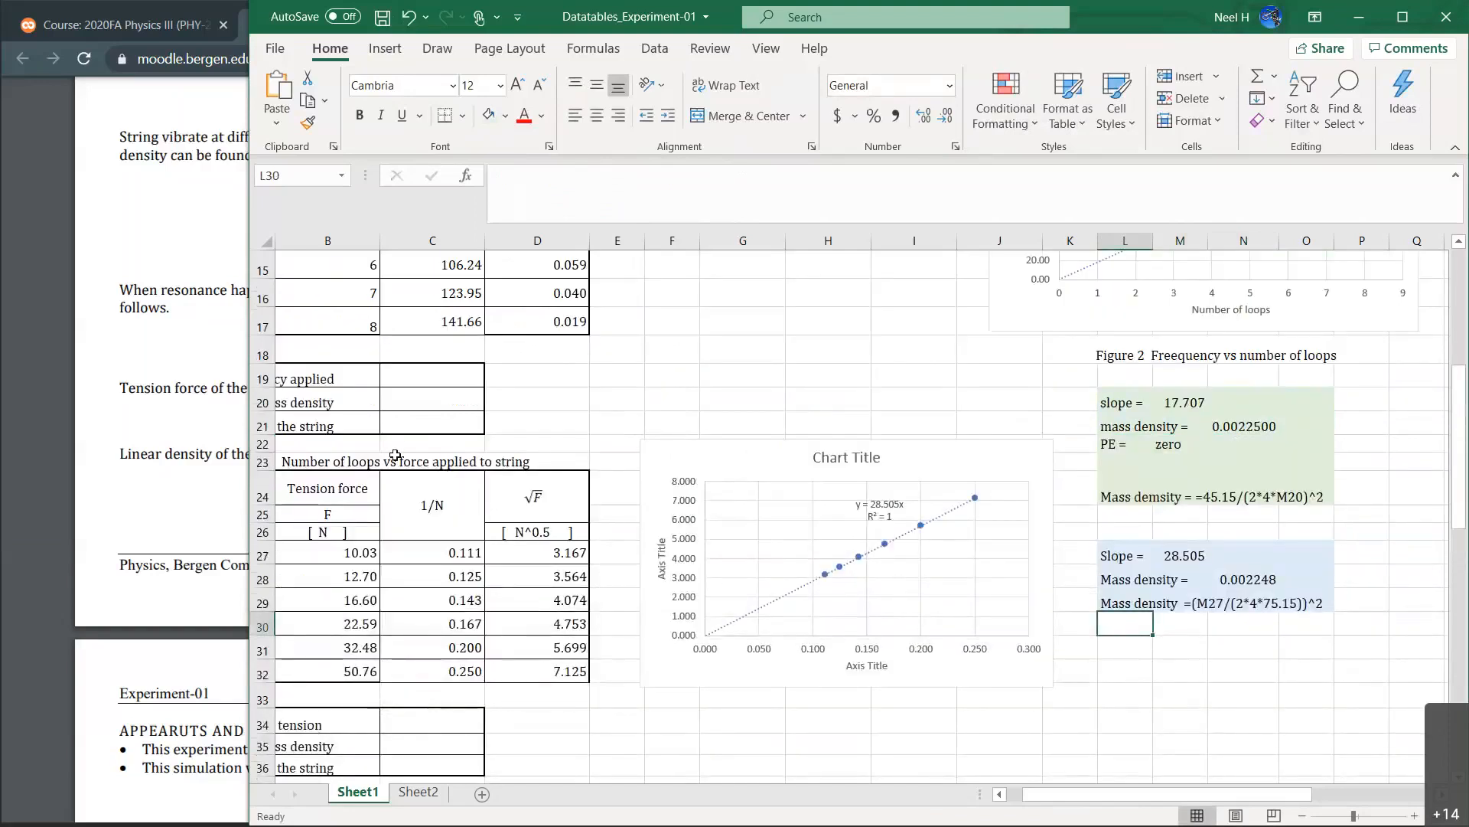
scroll(394, 454, left, 1)
click(535, 373)
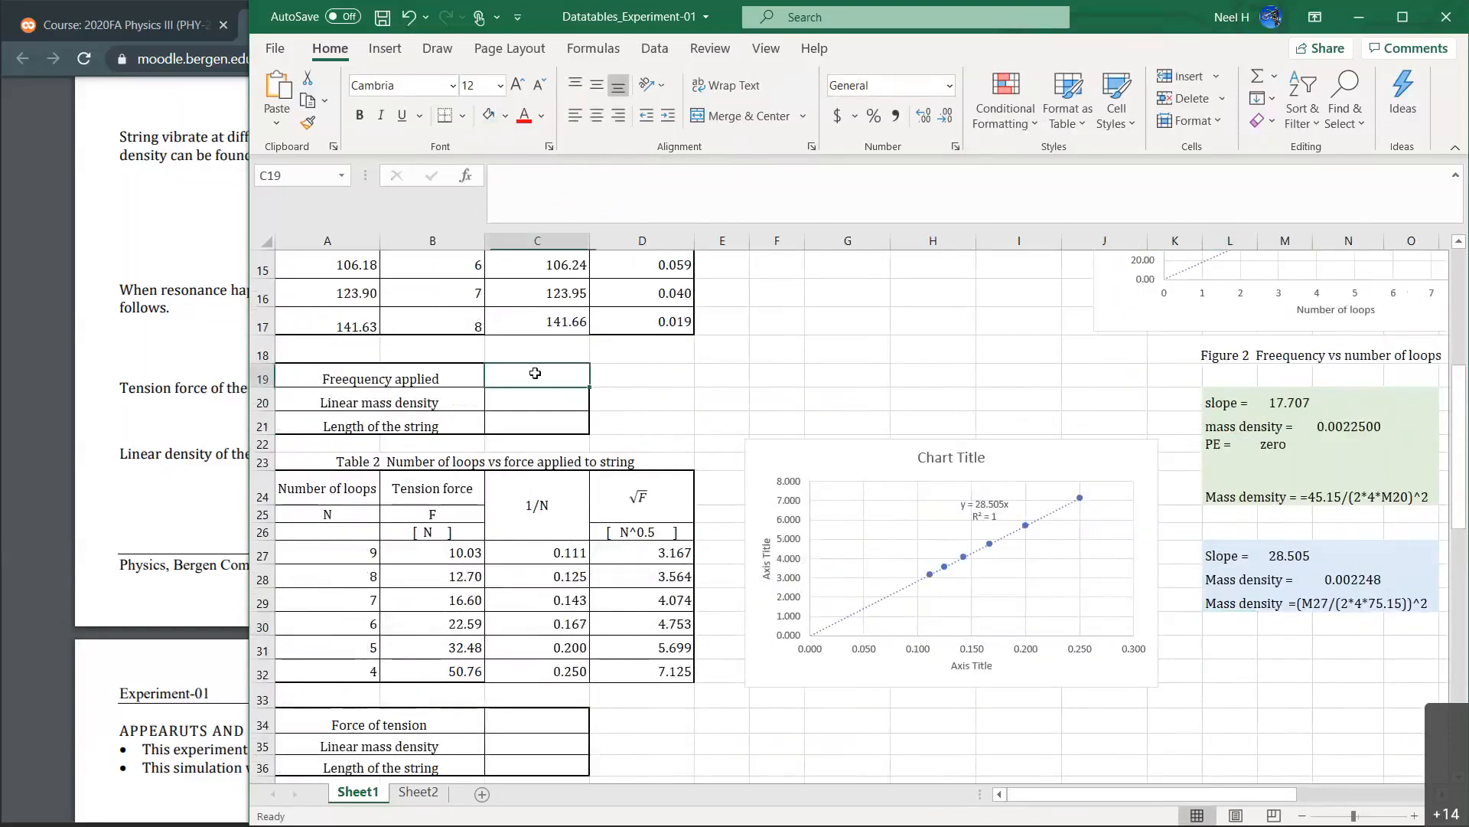
text(75.15)
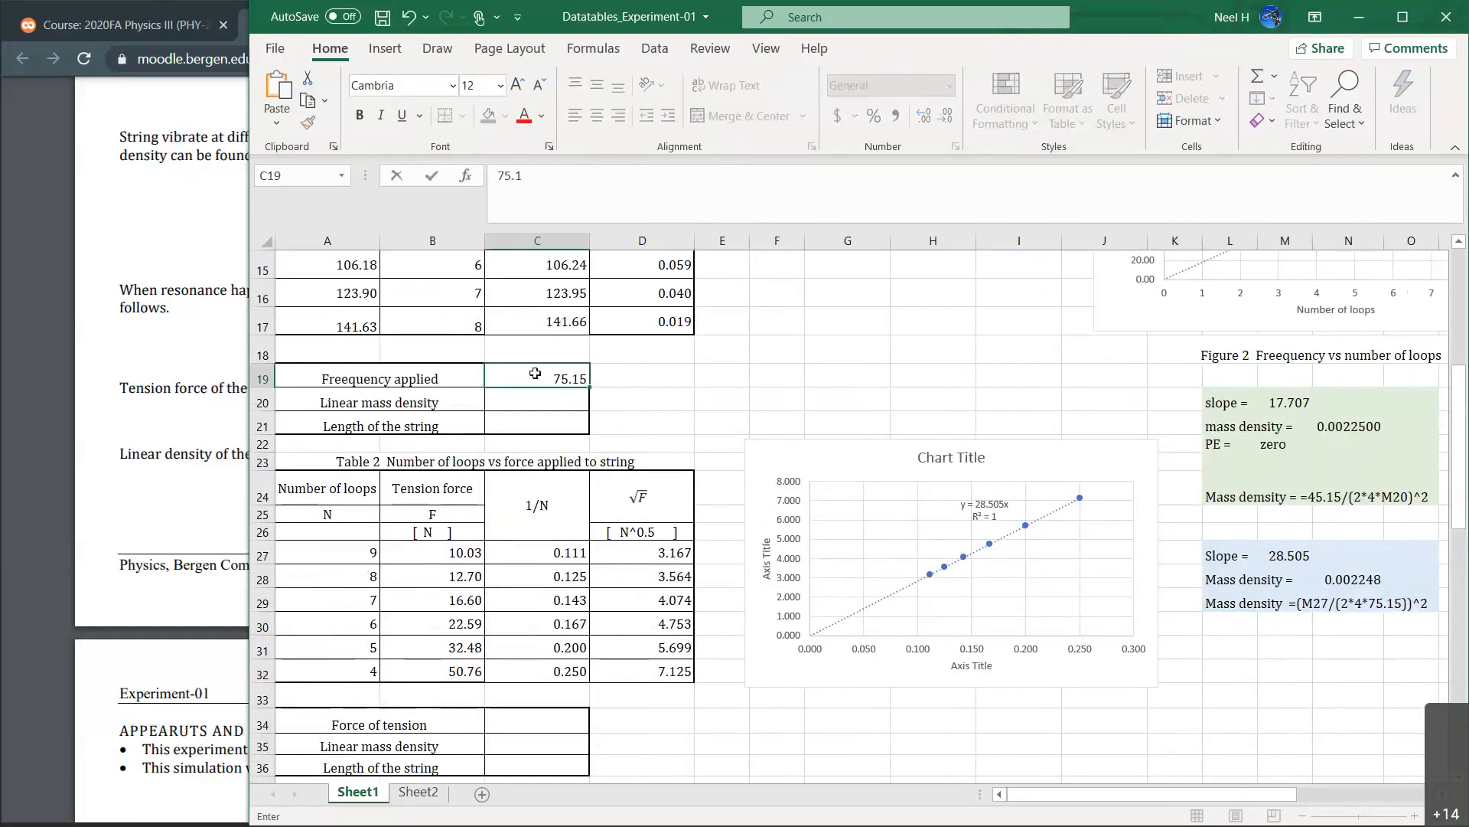
key(Return)
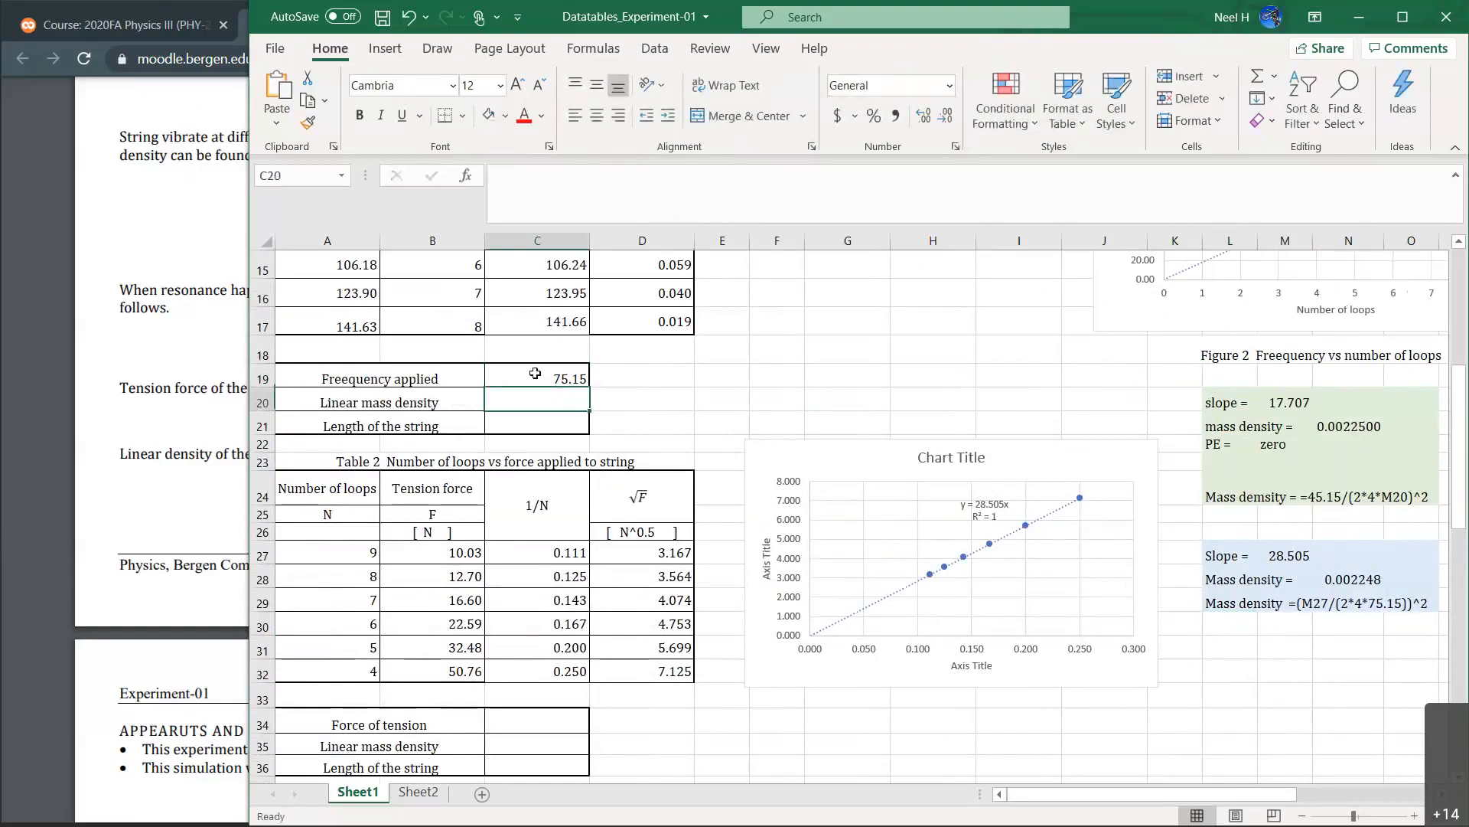
text(2.25*10-3)
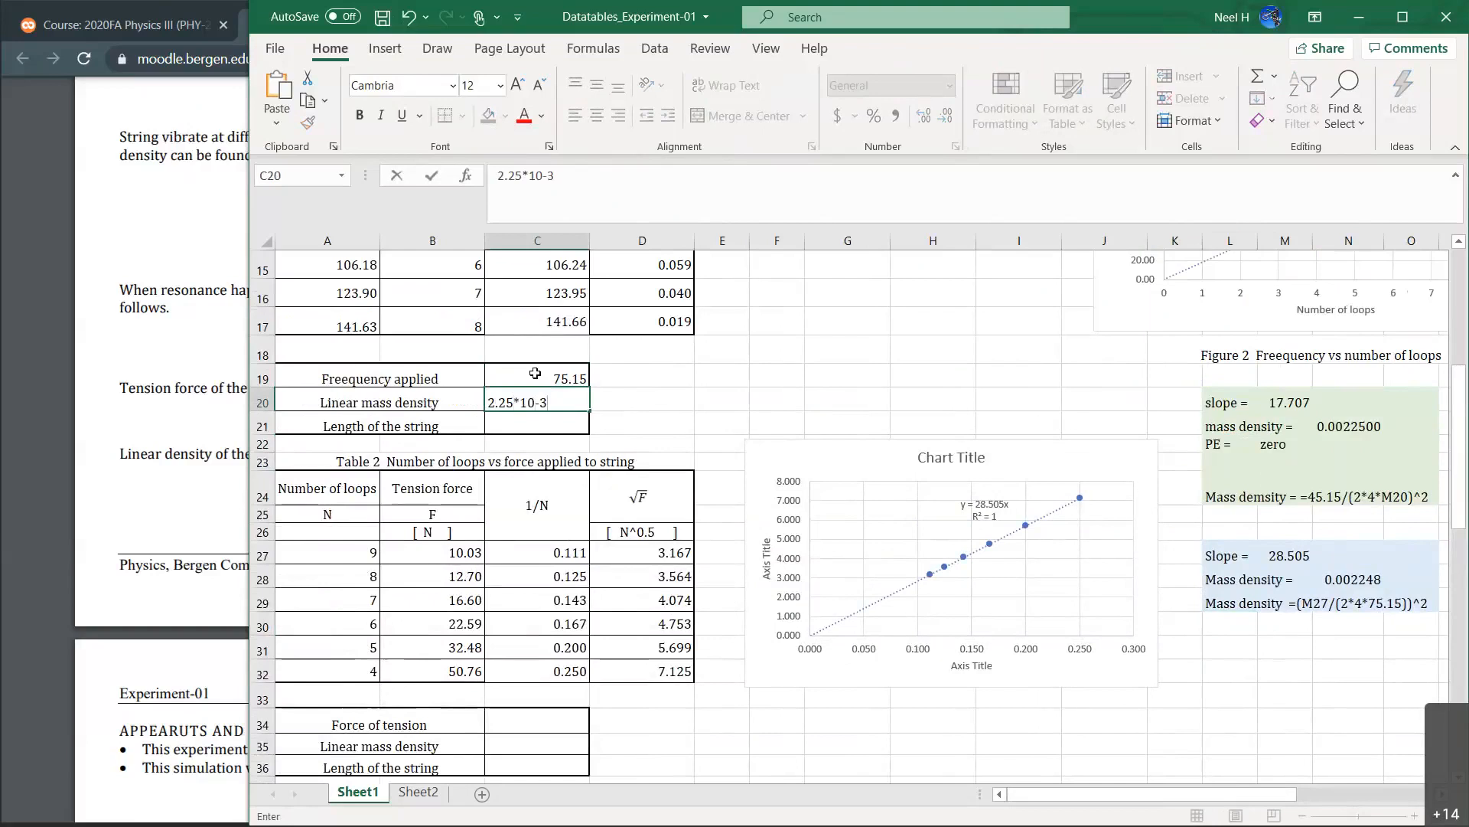
key(Return)
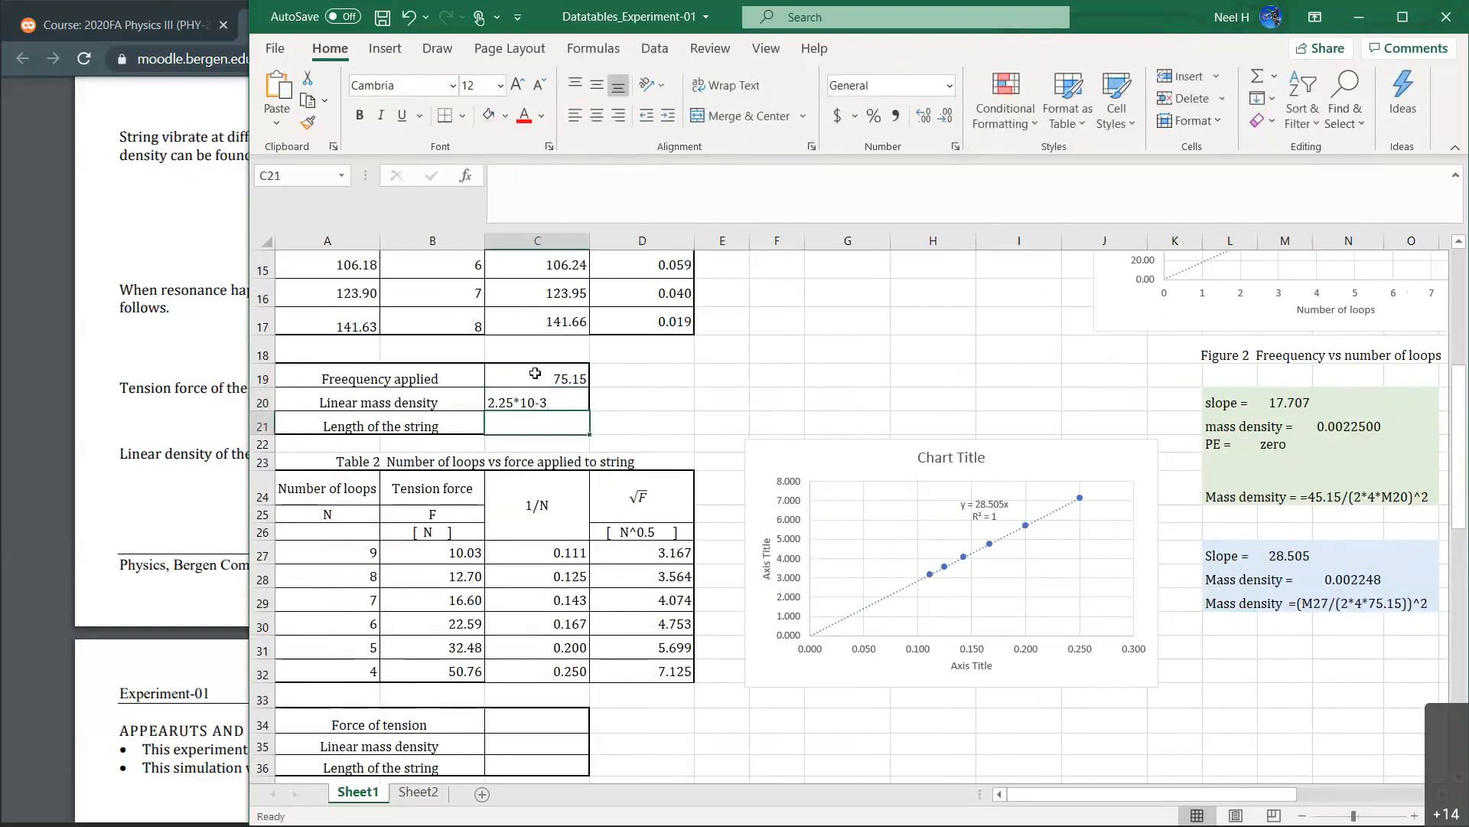
text(4)
key(Return)
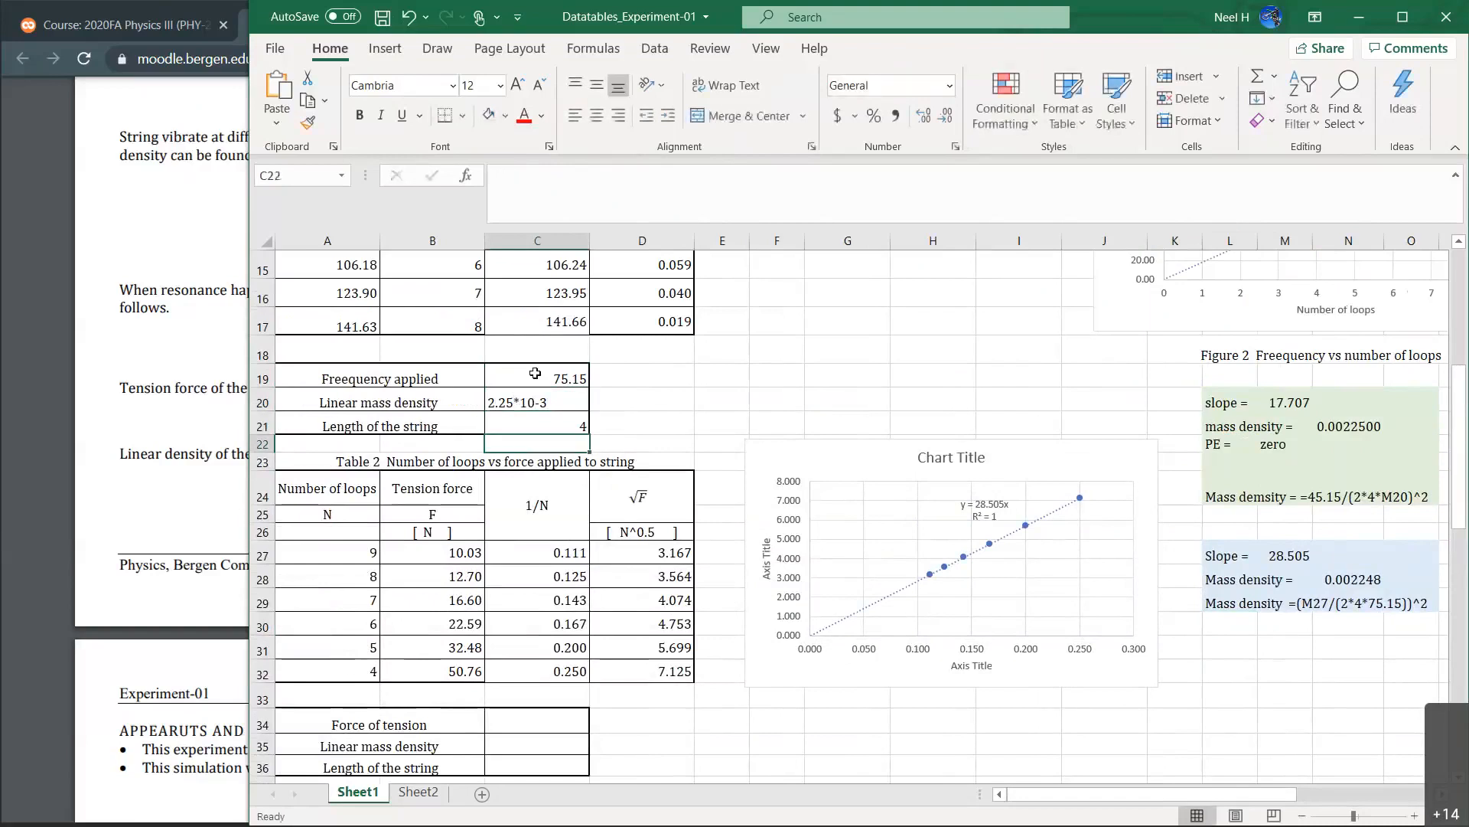
Check the unit style of the first parameter table and add the unit [Hz] to the applied frequency label in A19.
scroll(535, 373, up, 5)
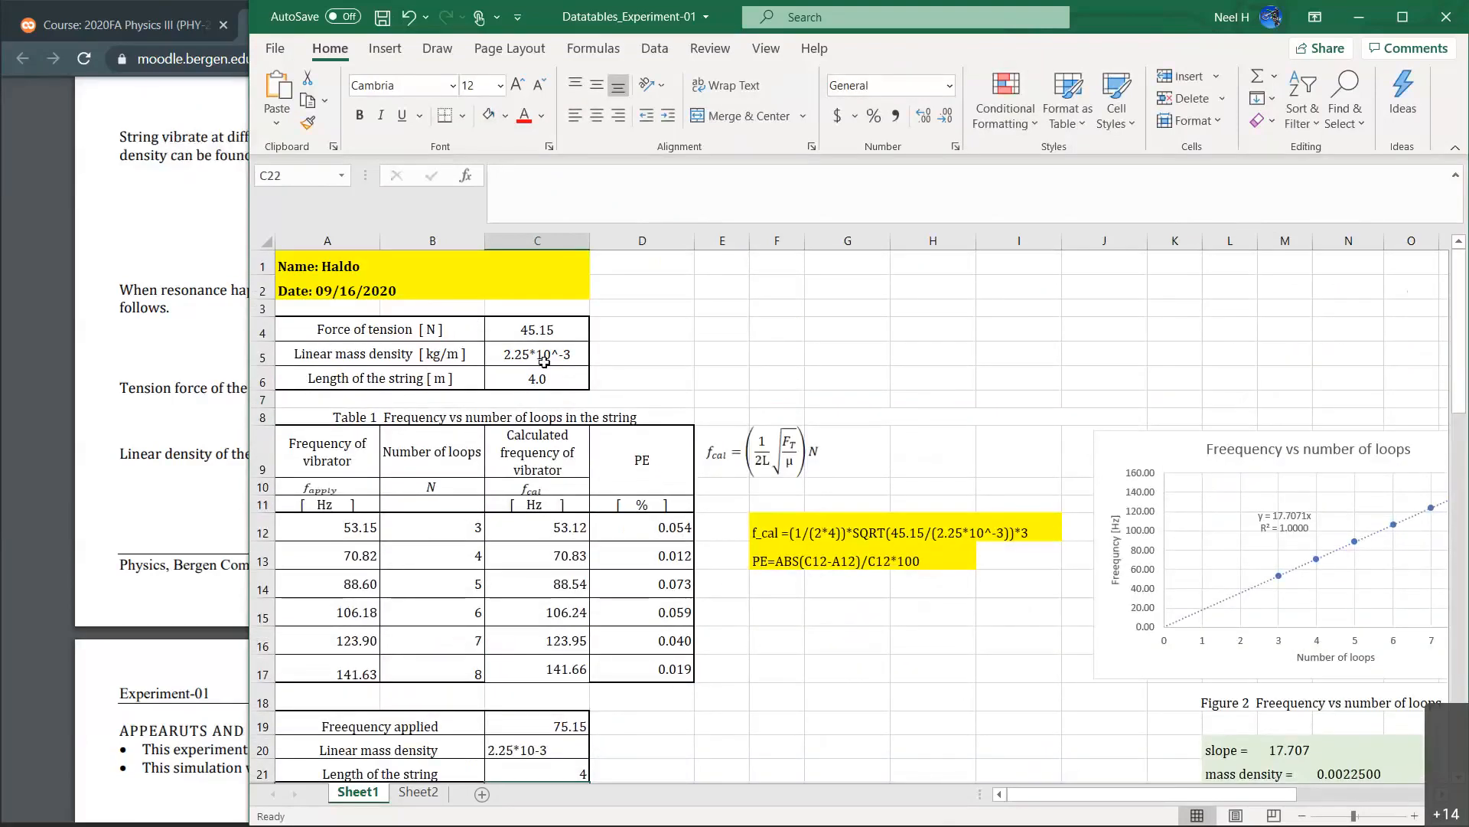
scroll(544, 361, down, 5)
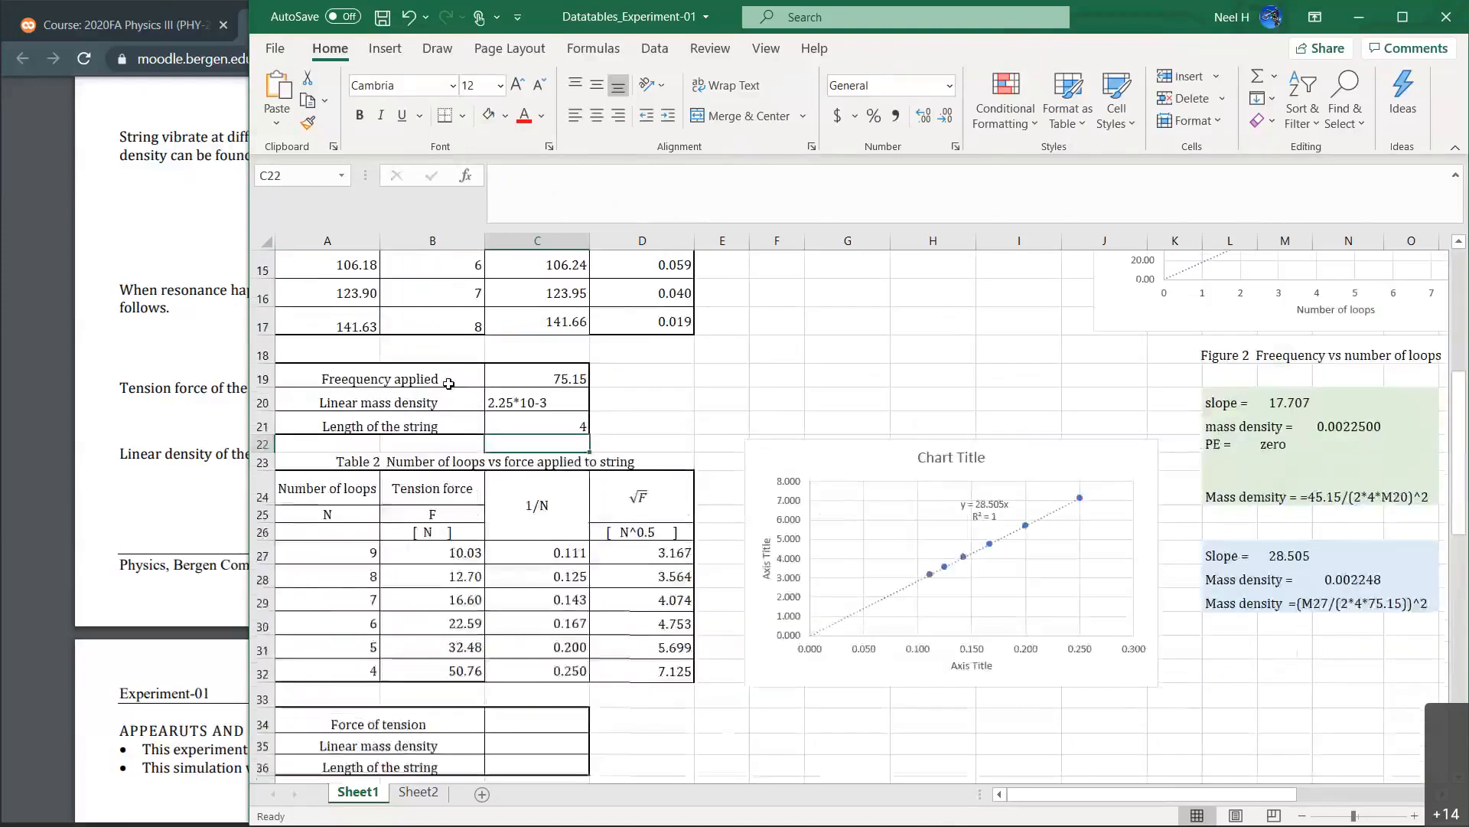
click(448, 382)
click(622, 176)
text((Hz))
key(BackSpace)
key(BackSpace)
key(BackSpace)
key(BackSpace)
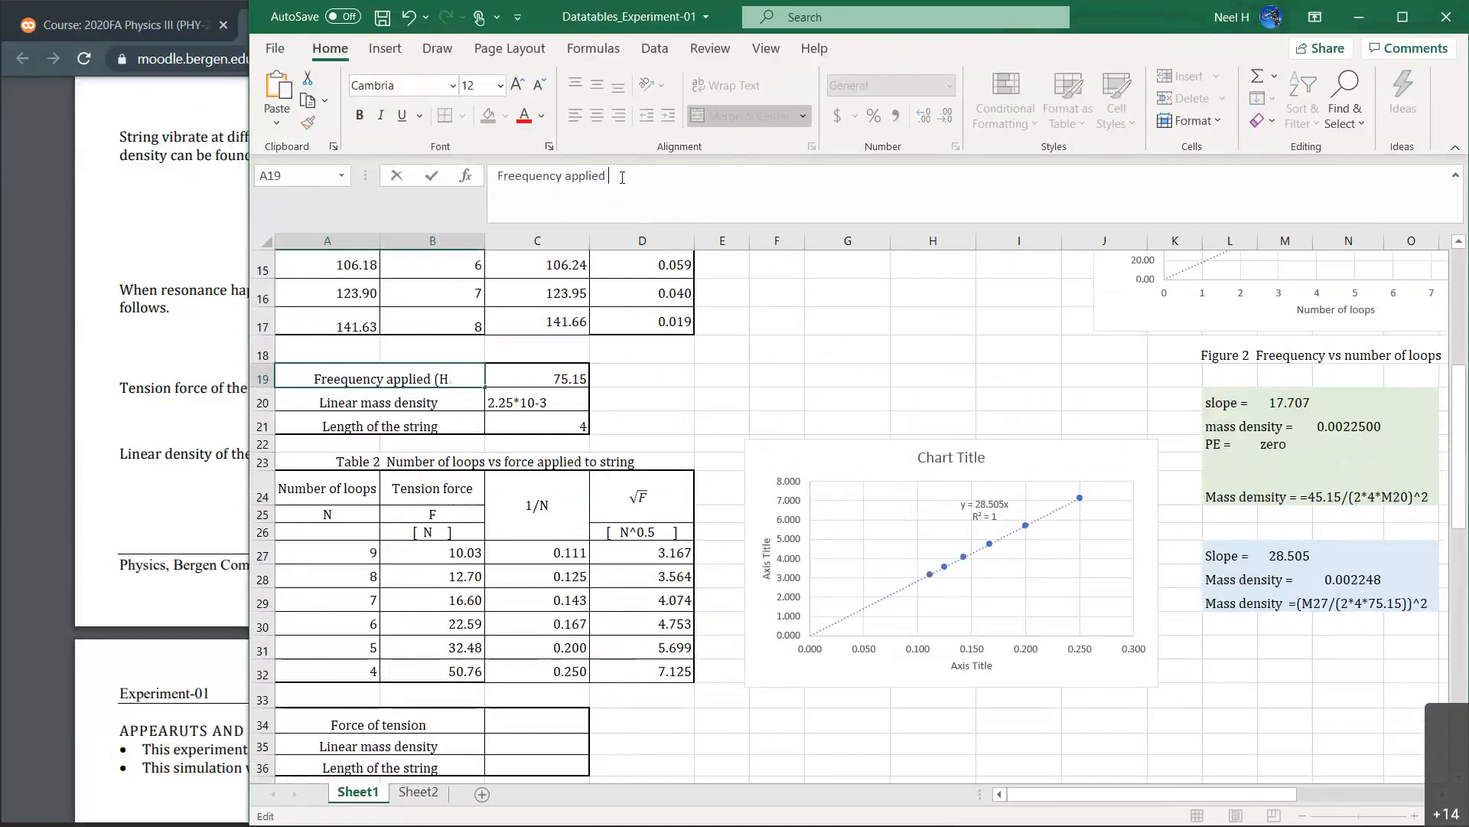
text([Hz])
key(Return)
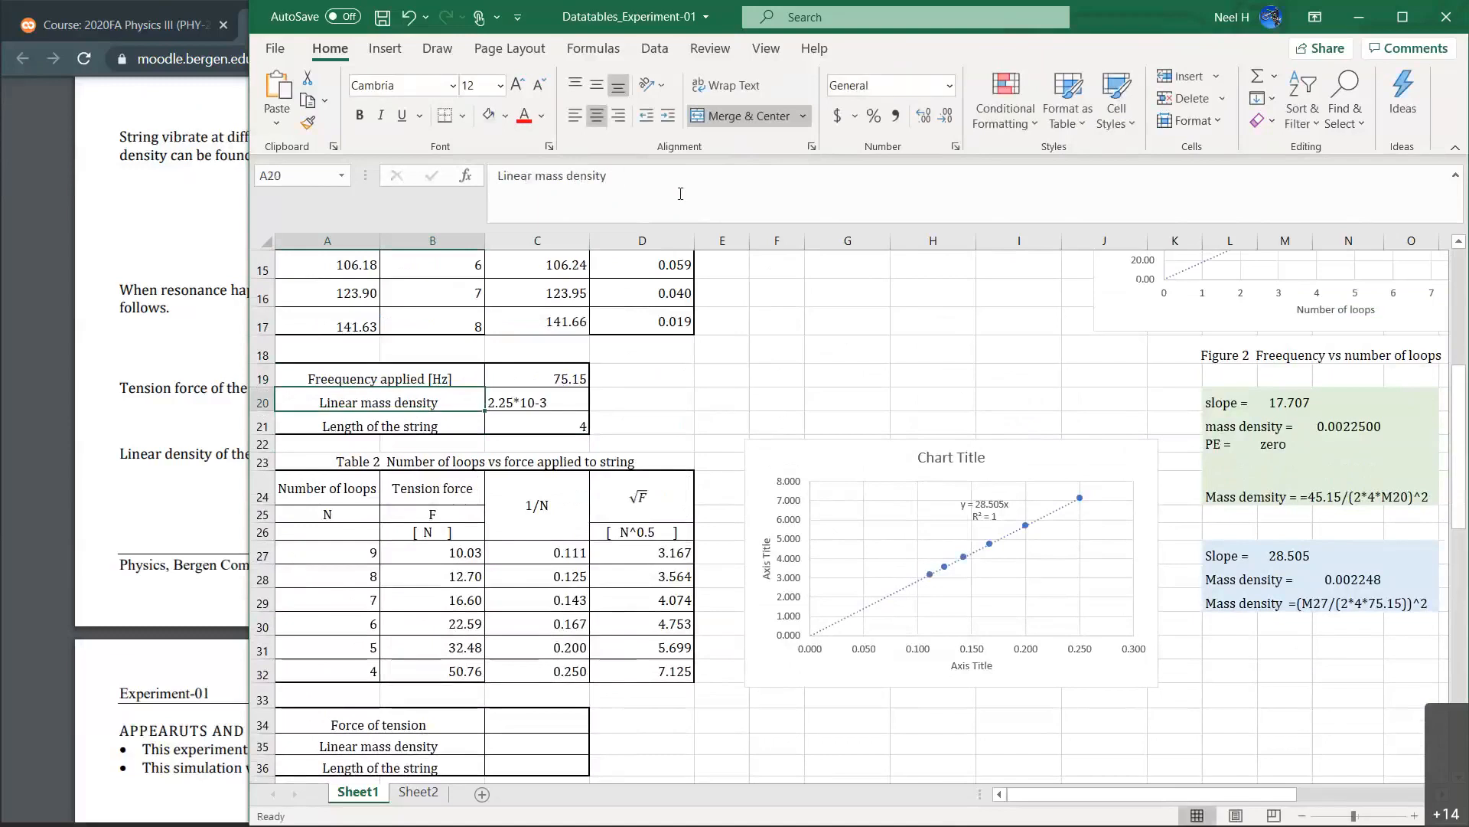
Add the unit [kg/m] to the linear mass density label in A20 and [m] to the string length label in A21.
click(681, 193)
text([kg/m])
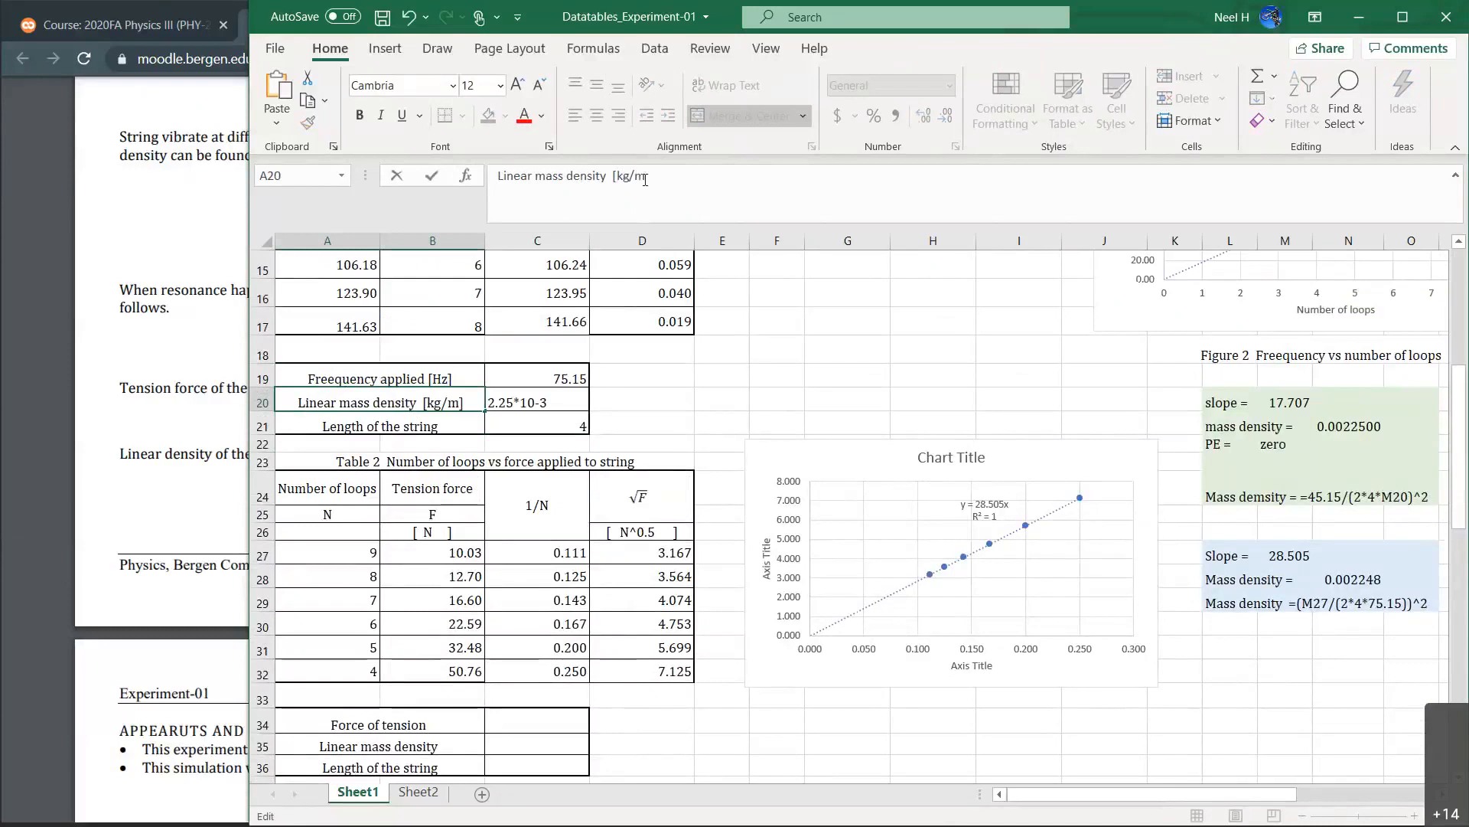
key(Return)
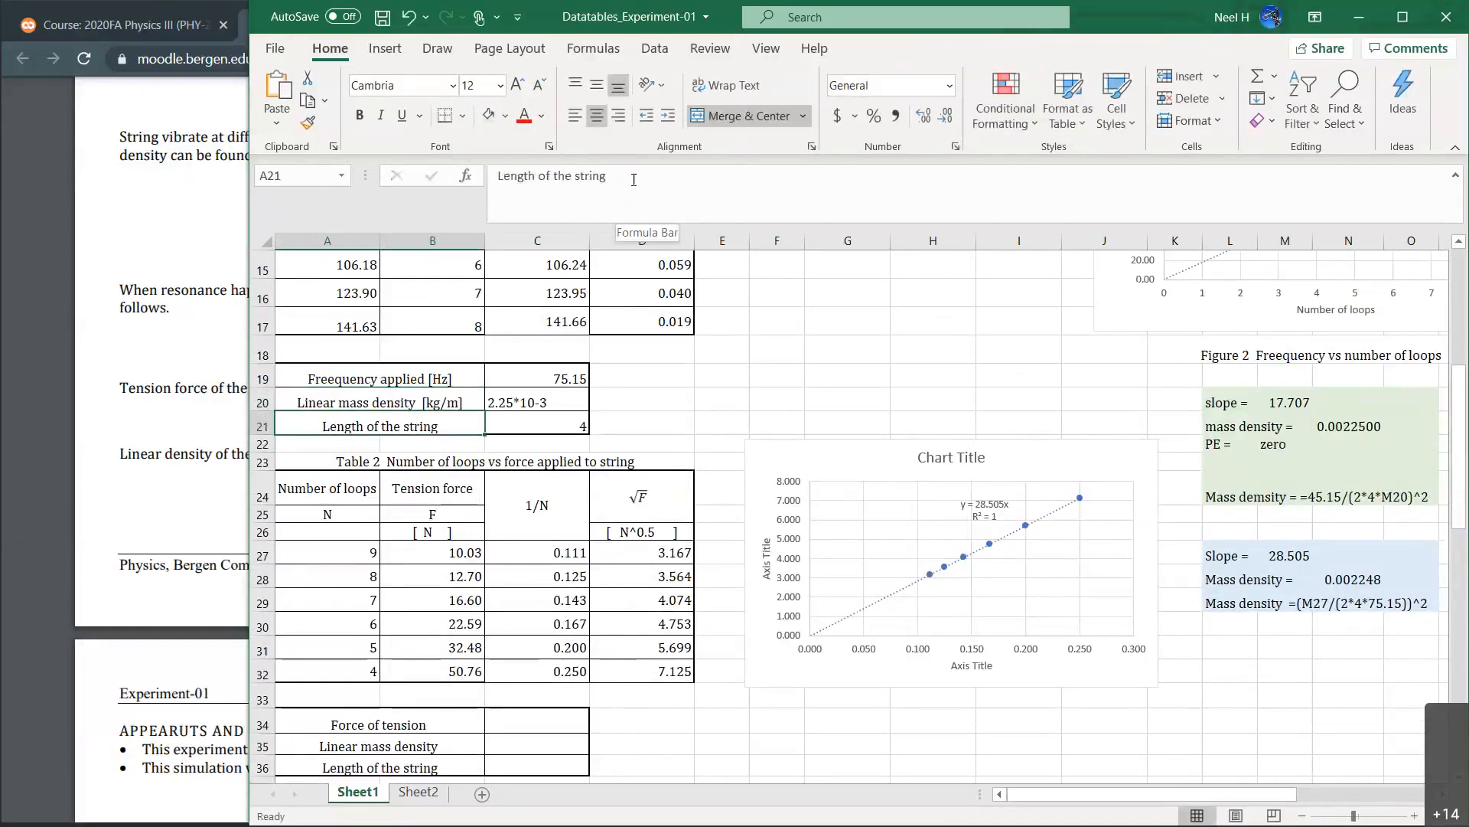
click(634, 179)
text([m])
key(Return)
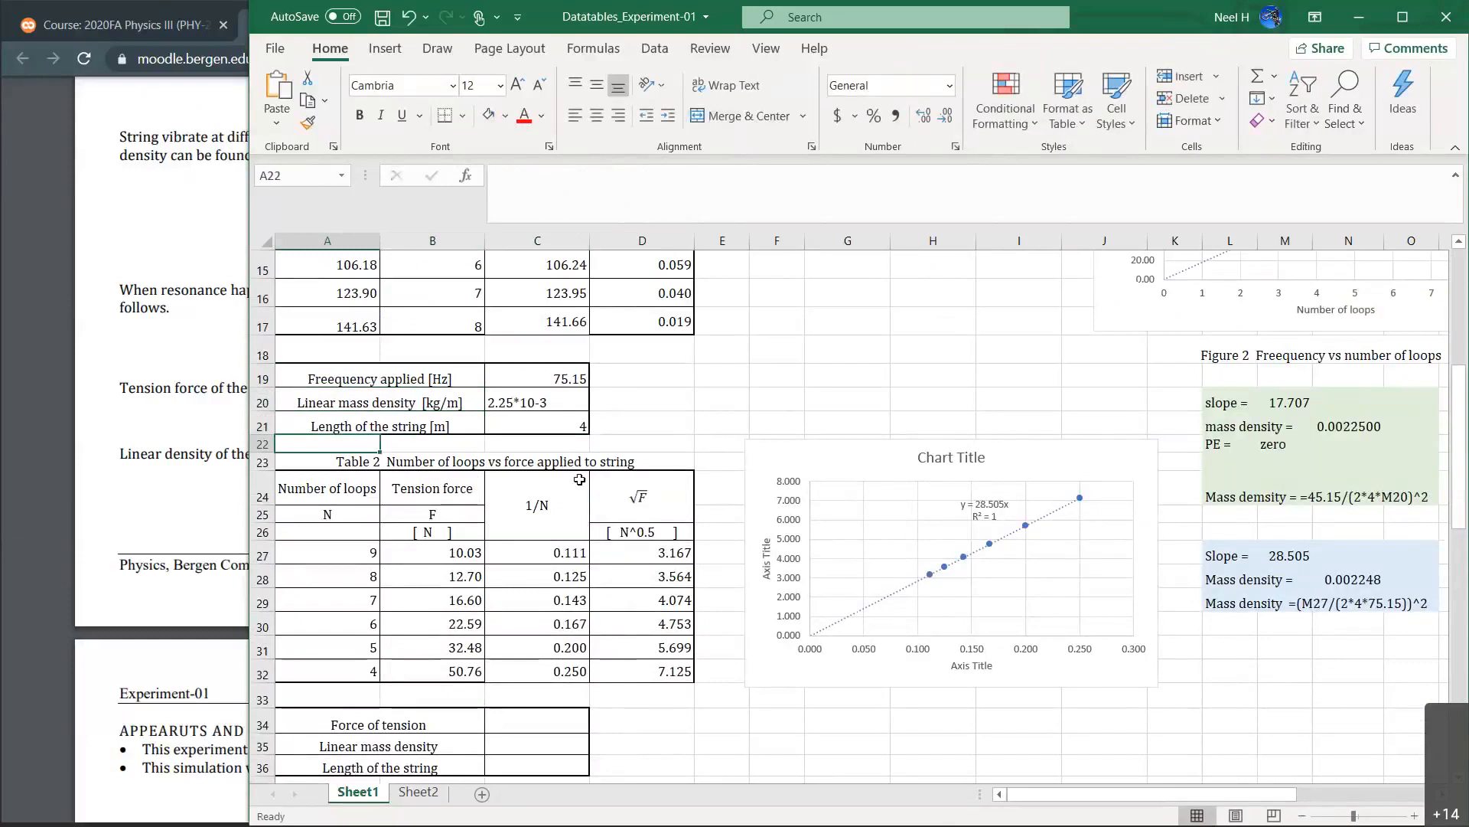
Format the string length value in C21 as a number with one decimal place.
click(545, 427)
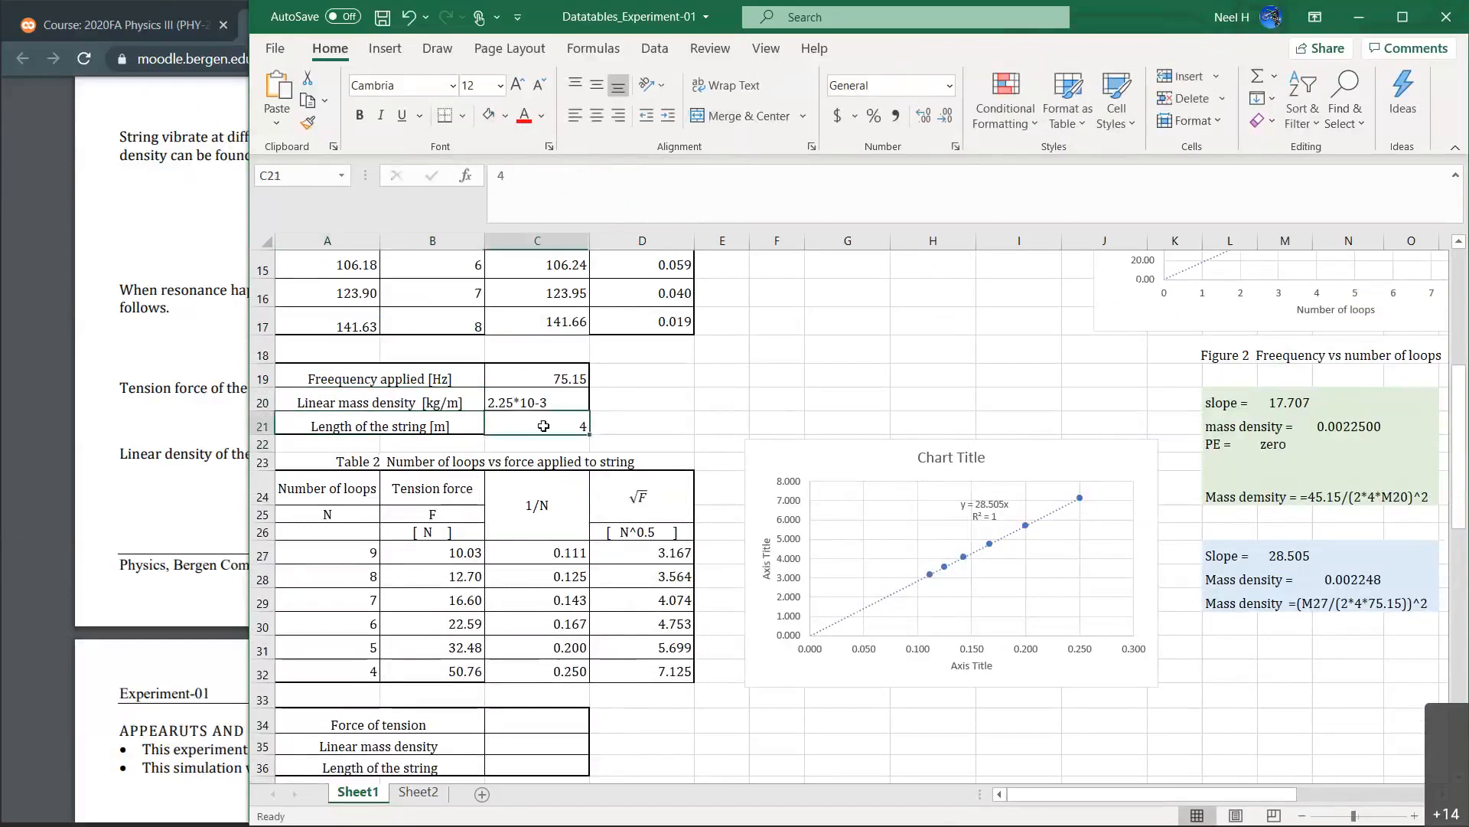
right_click(545, 428)
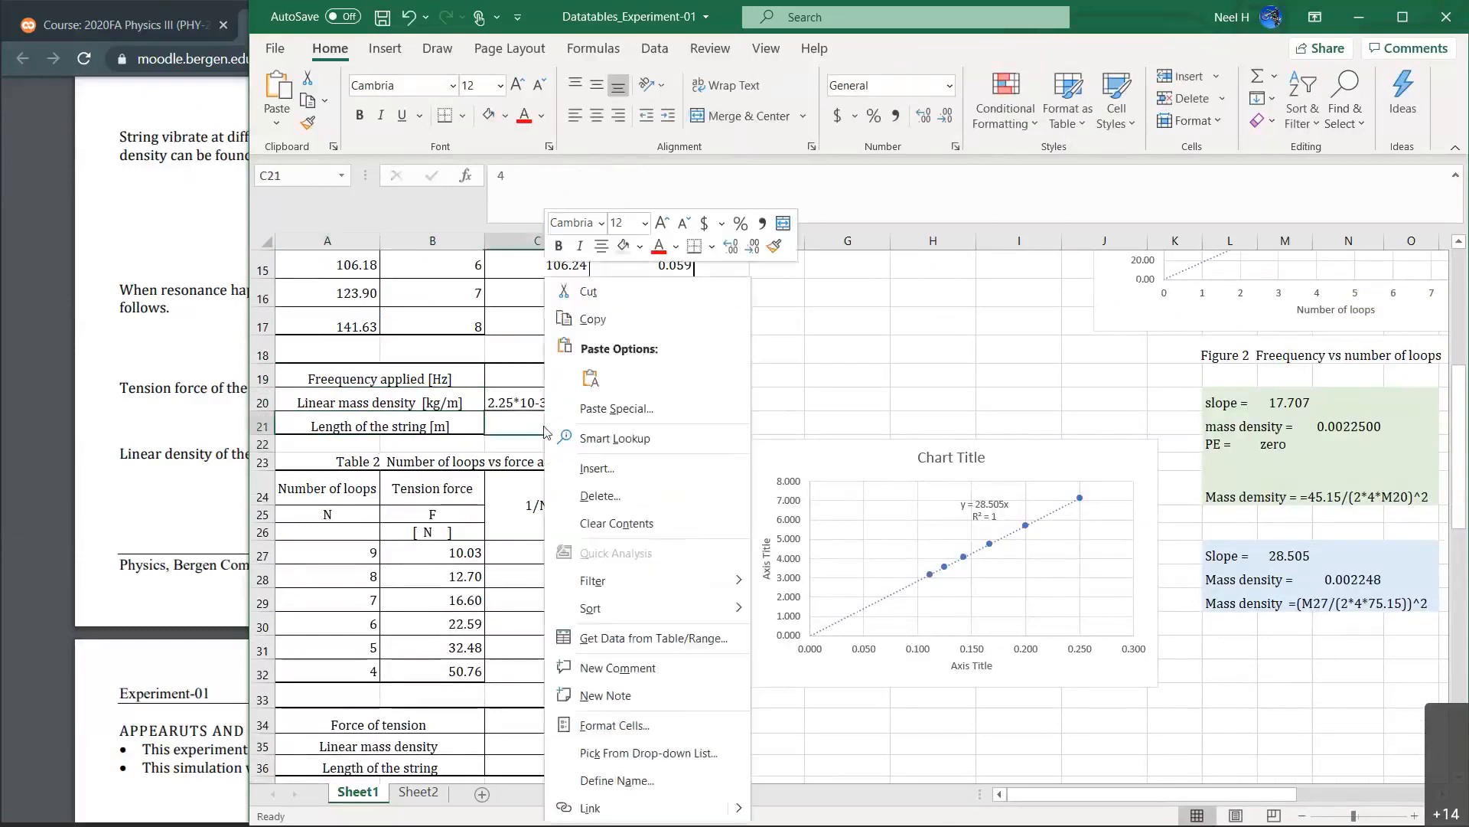
click(656, 726)
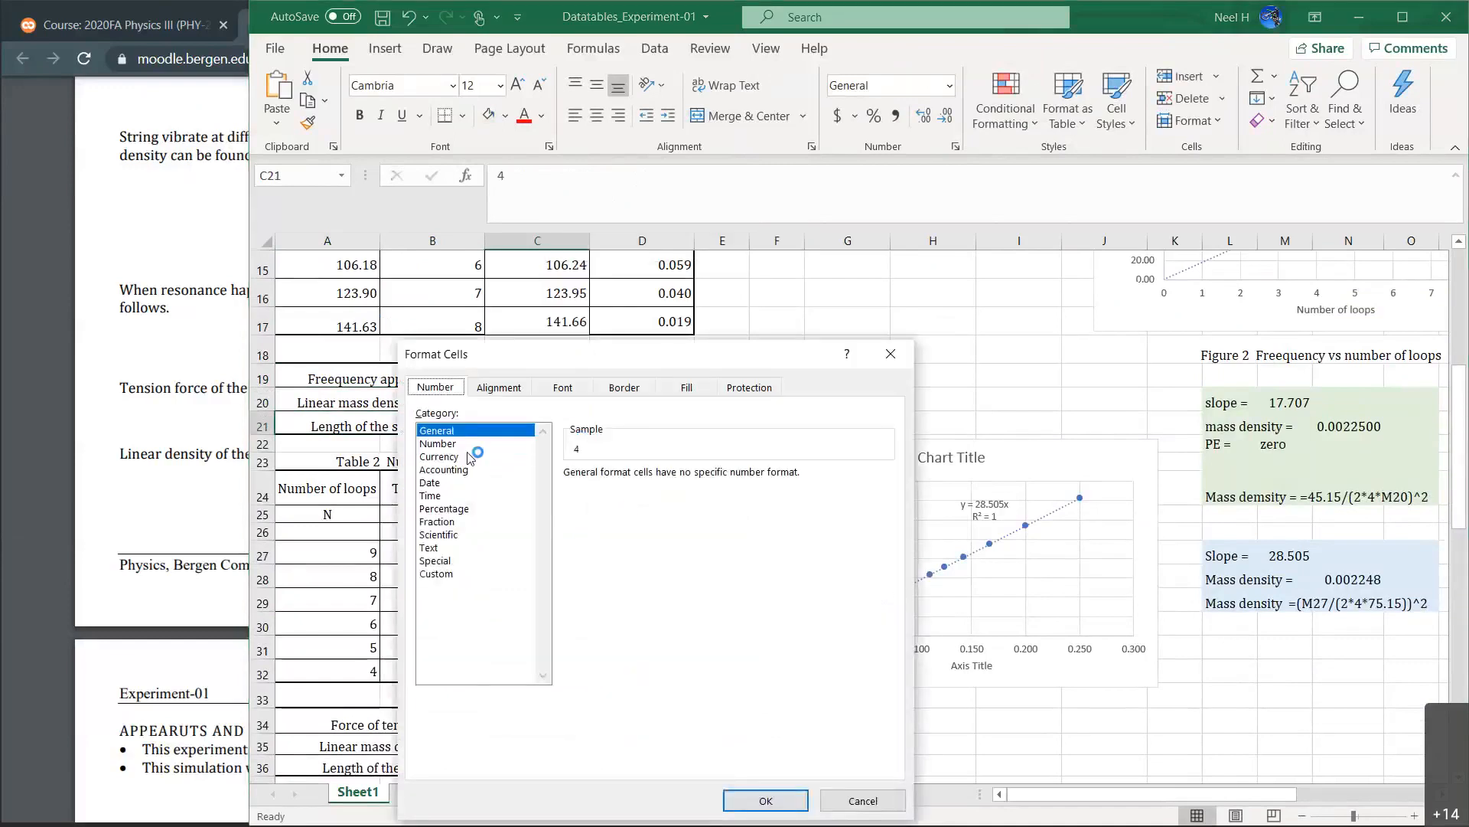
click(473, 456)
click(451, 444)
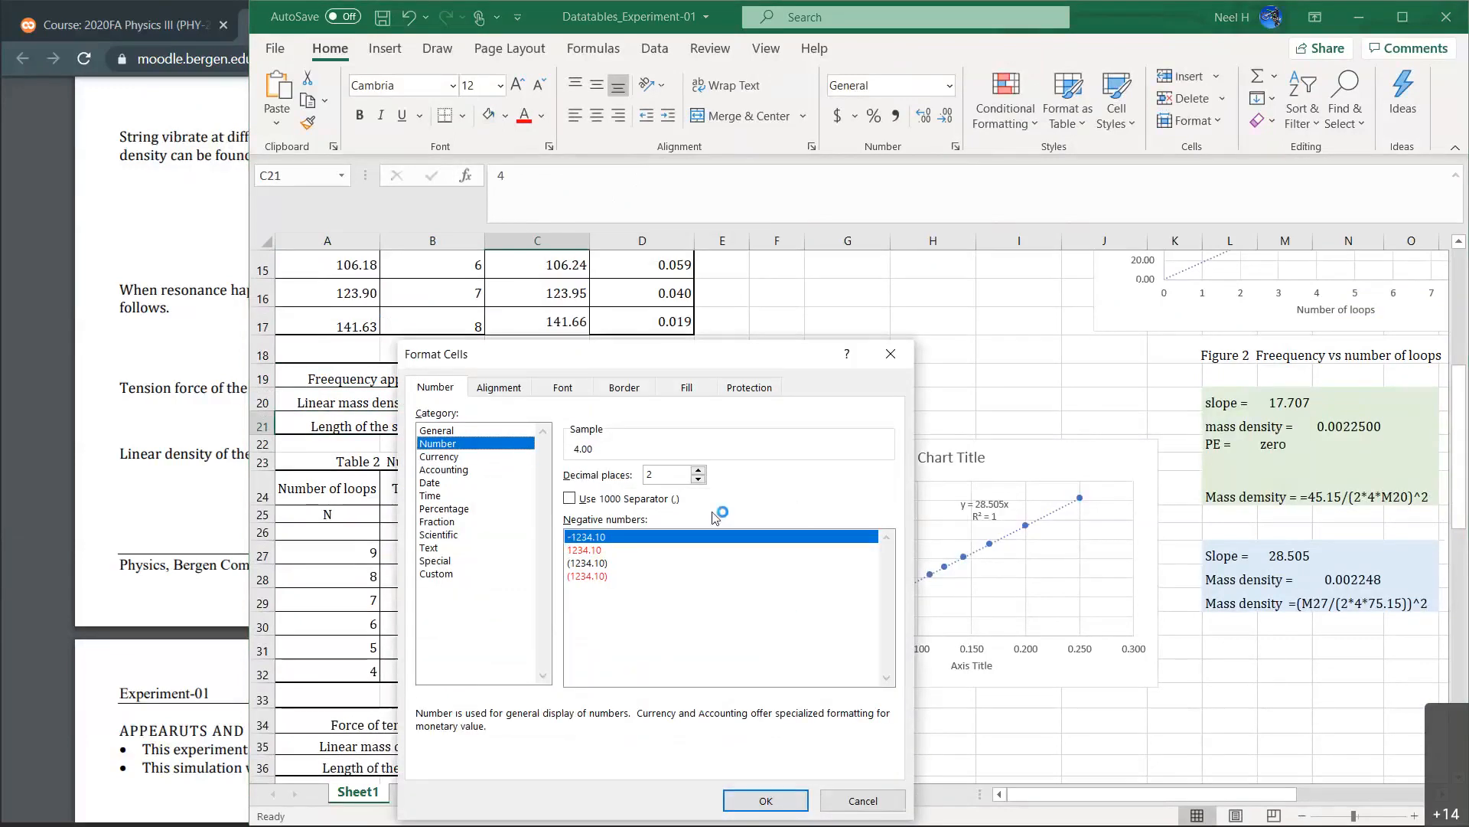
click(699, 480)
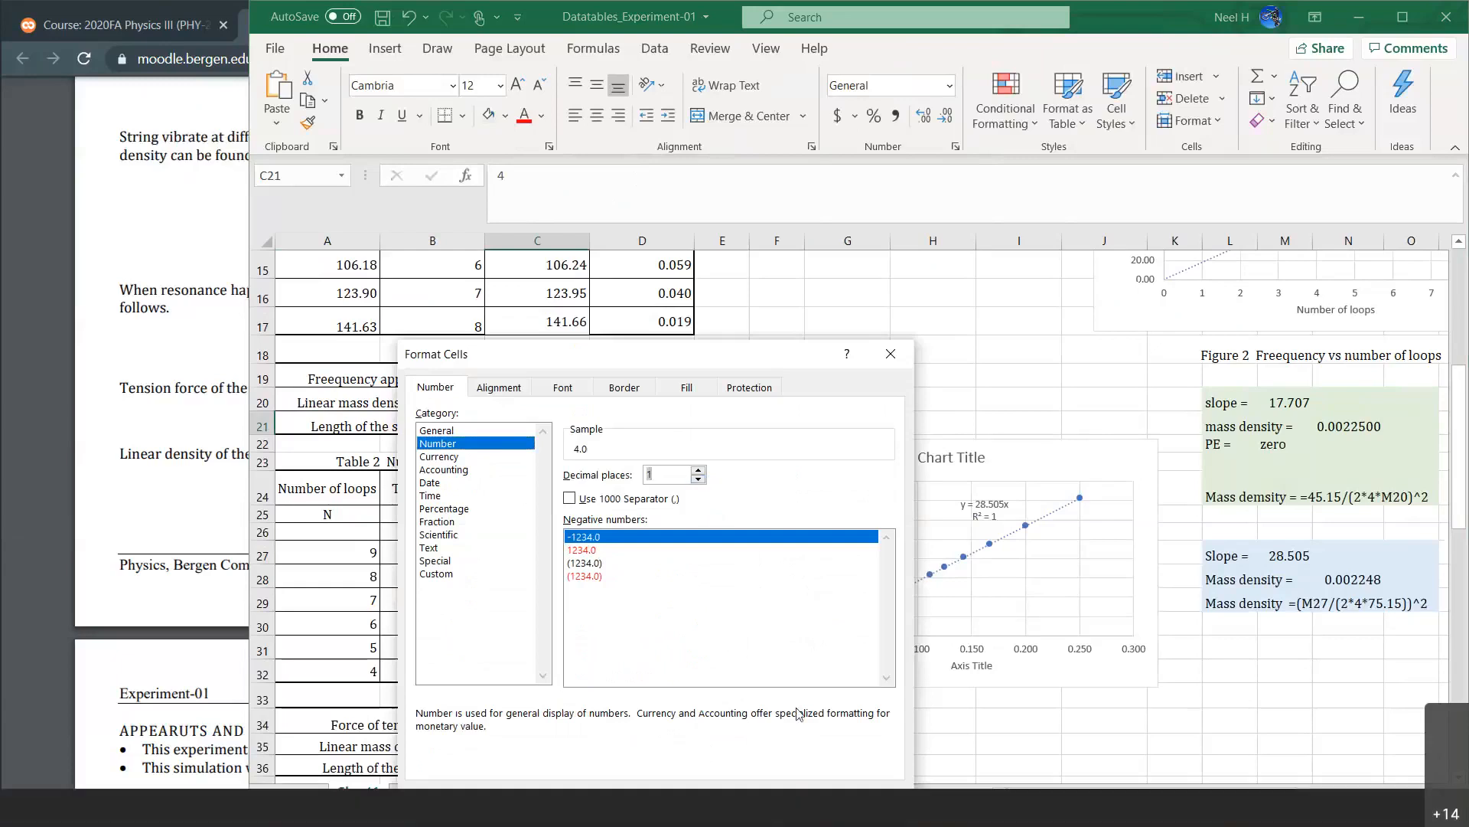
click(781, 801)
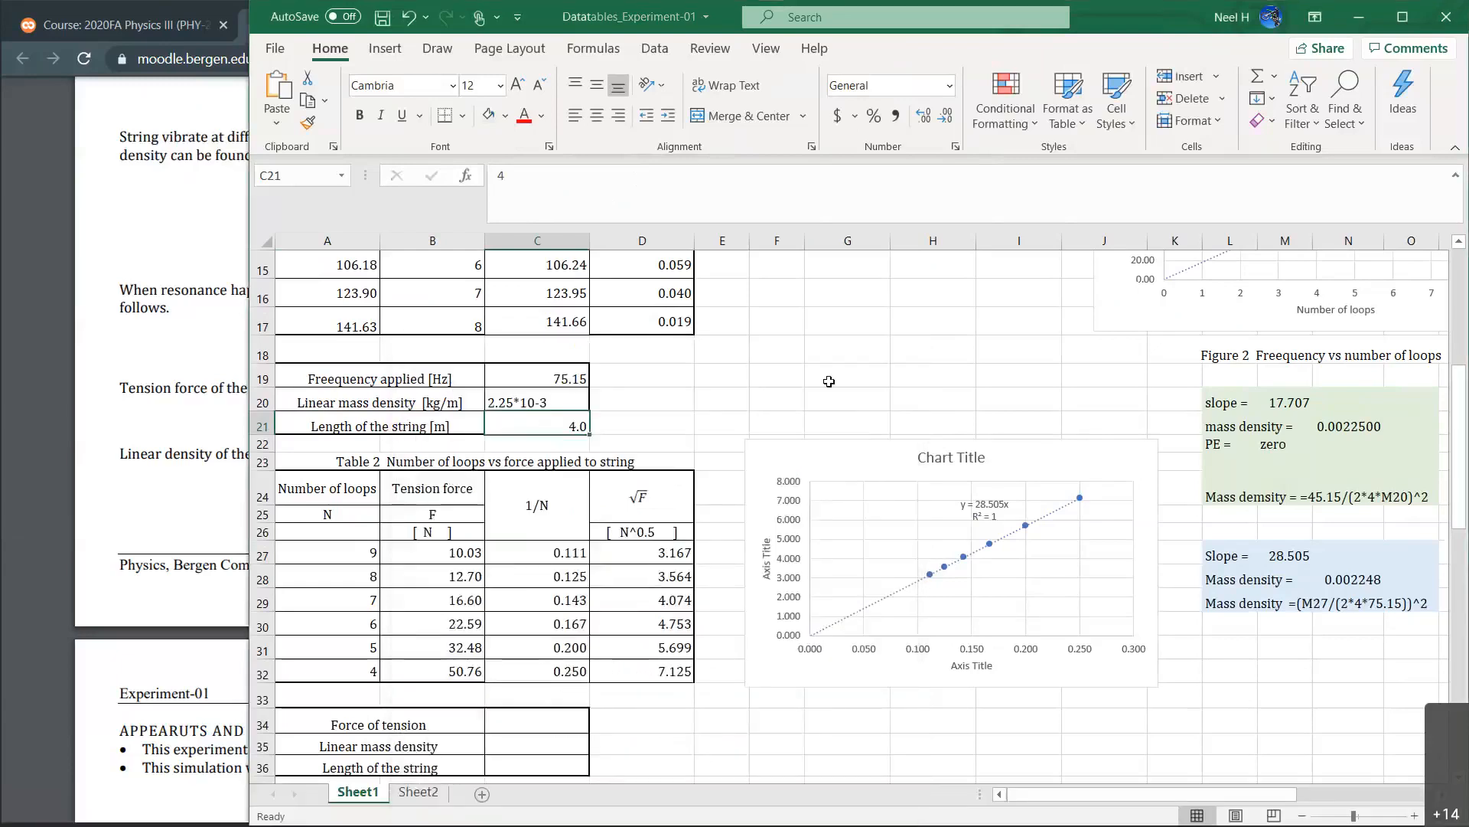
click(830, 378)
Add the label "PE=" in L30, below the mass density formula text of the blue results block.
scroll(1047, 538, down, 1)
scroll(1056, 582, right, 2)
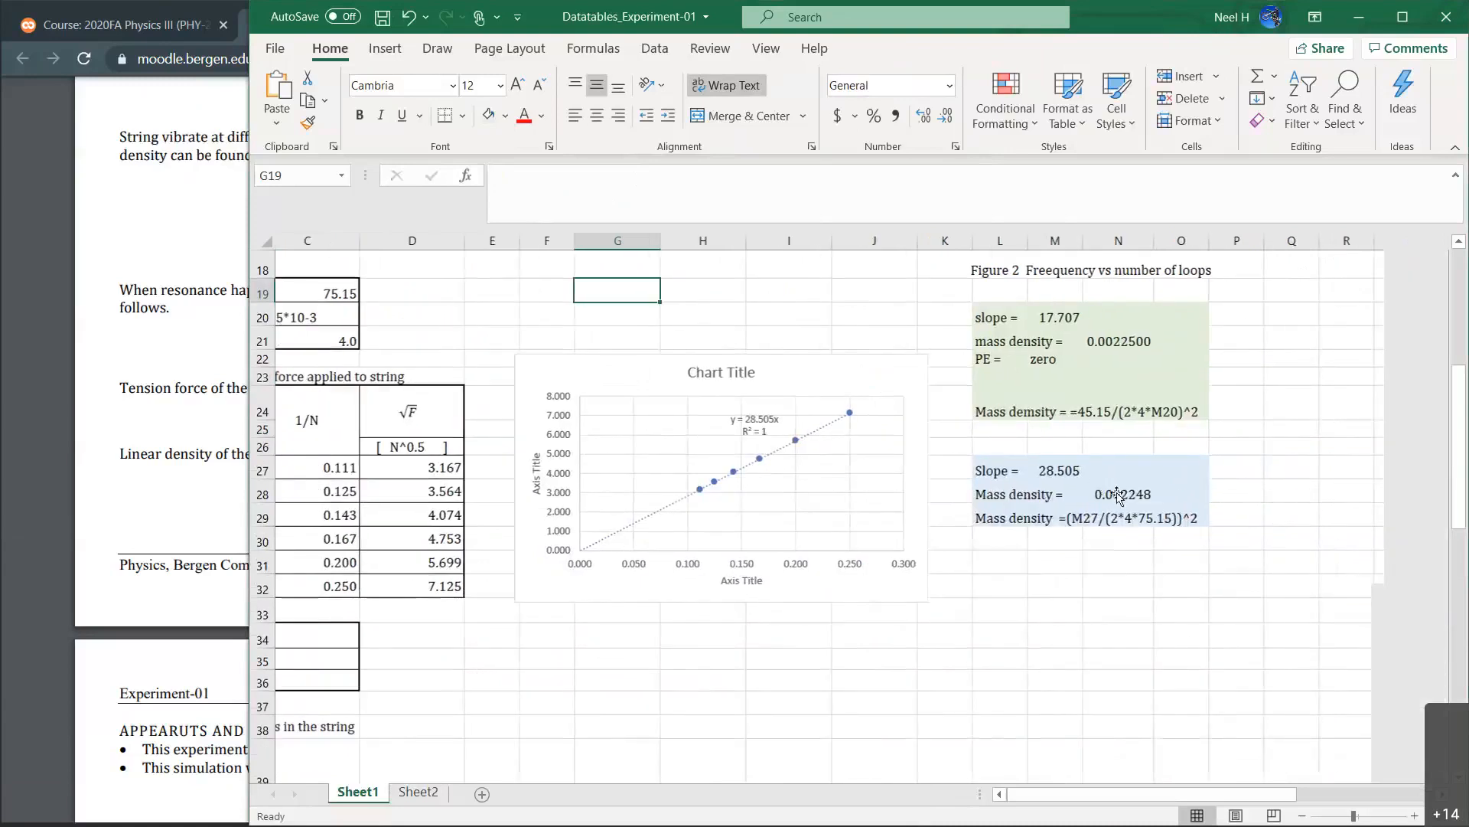
click(1118, 496)
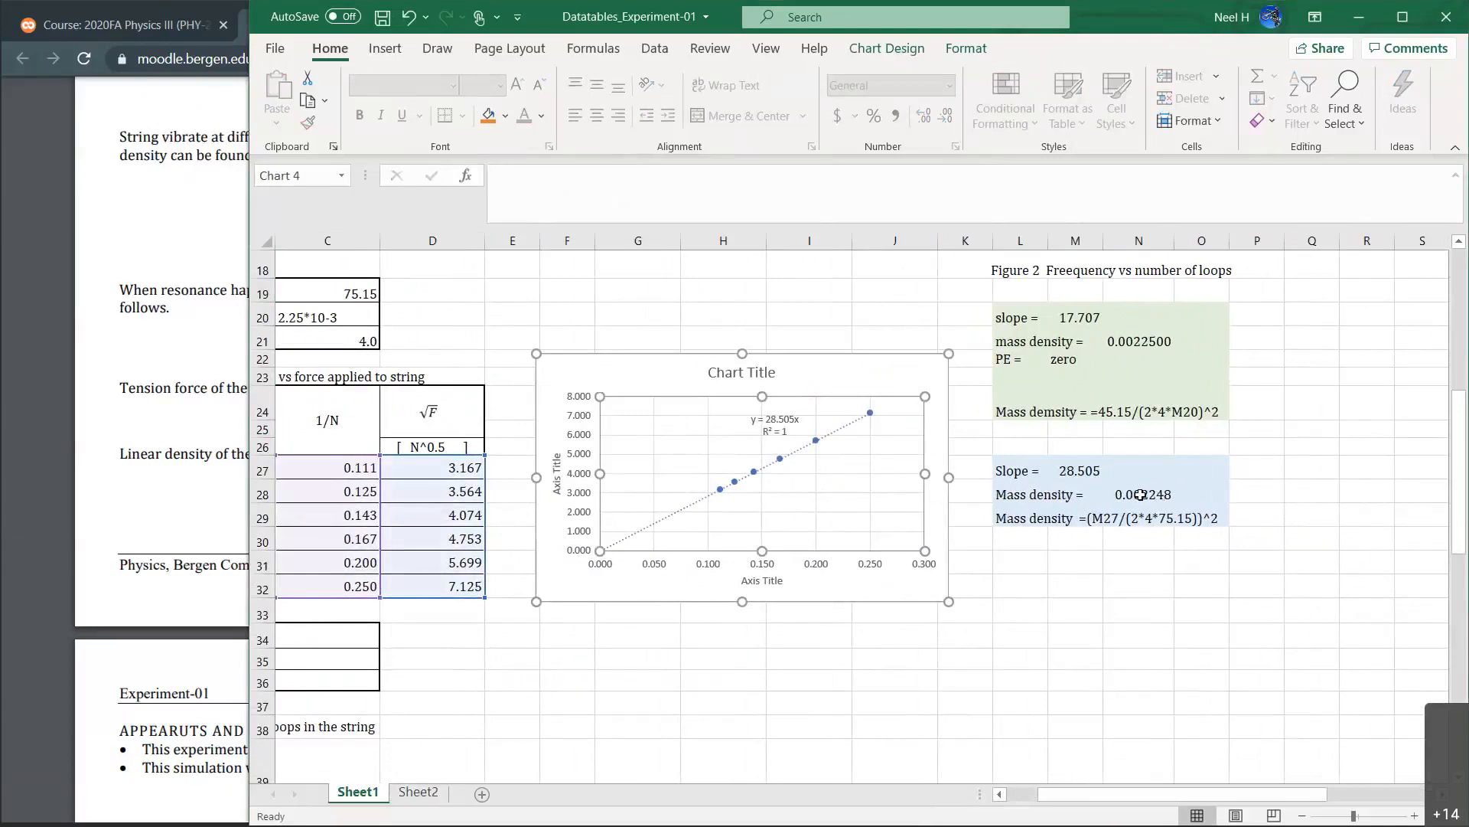
click(1032, 559)
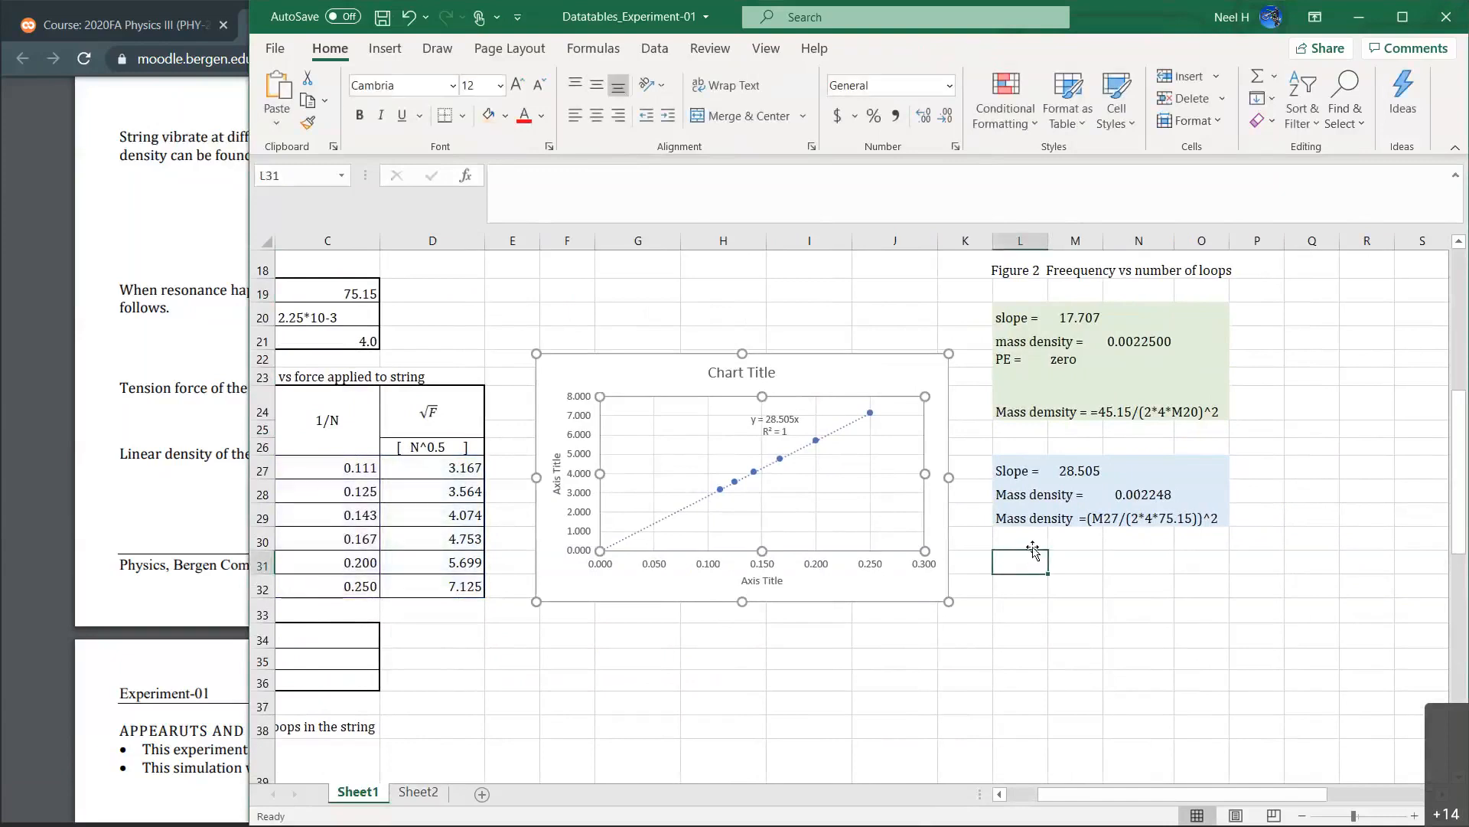
click(1032, 542)
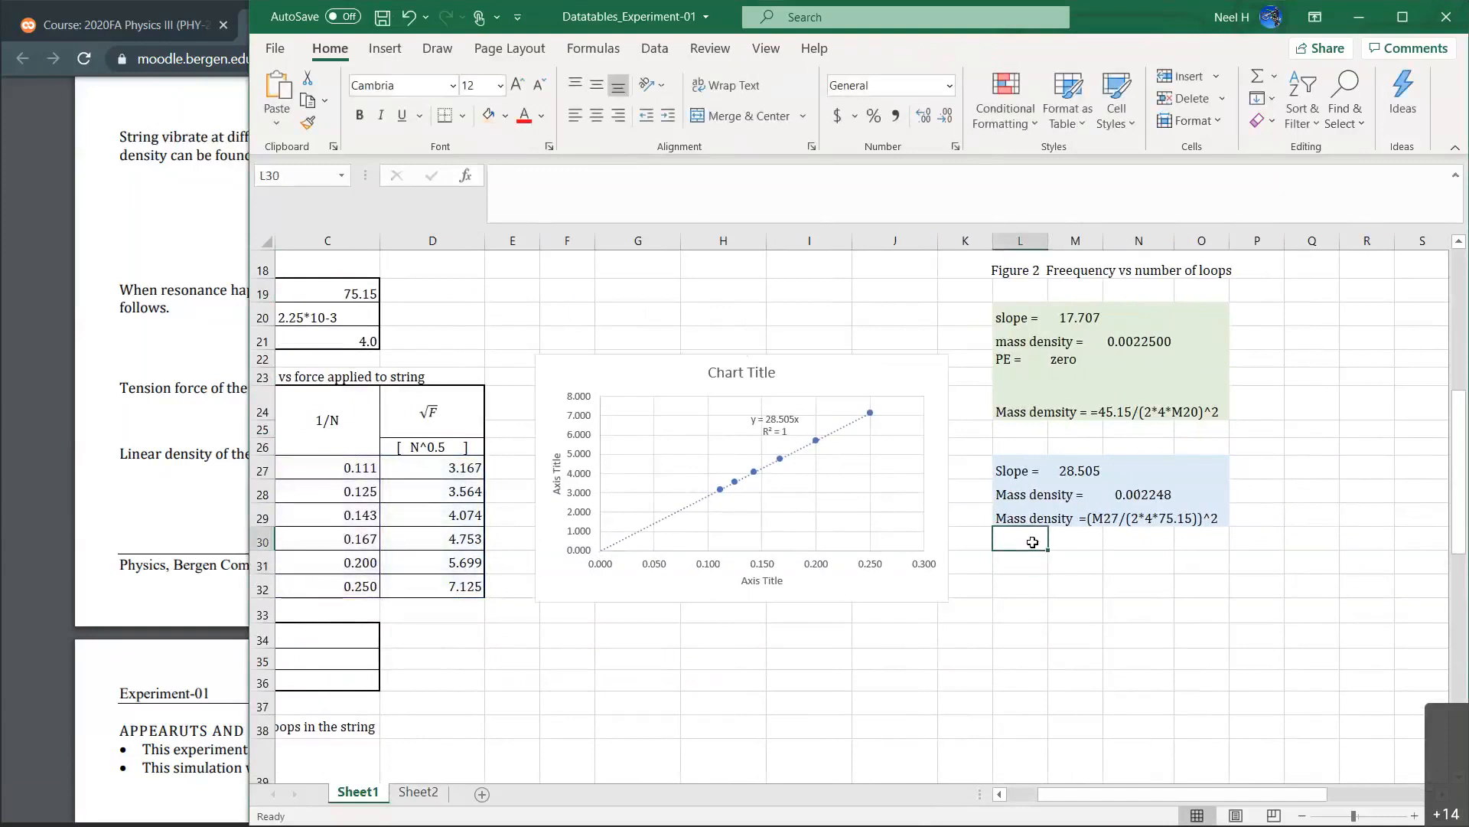
text(PE=)
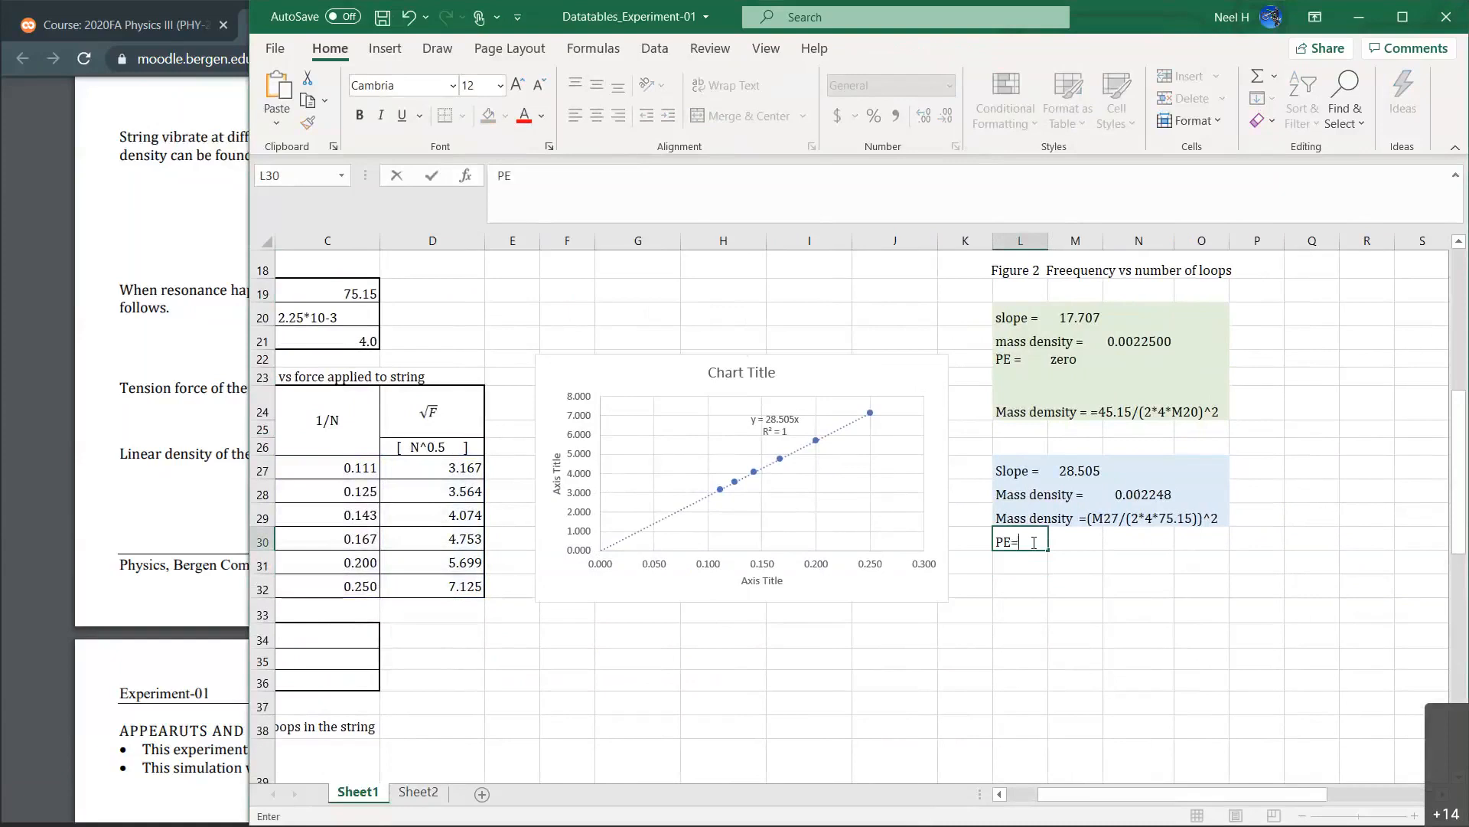
key(Tab)
Calculate the percent error in M30 with the formula =abs(0.00225-0.002248)/0.00225*100.
text(=)
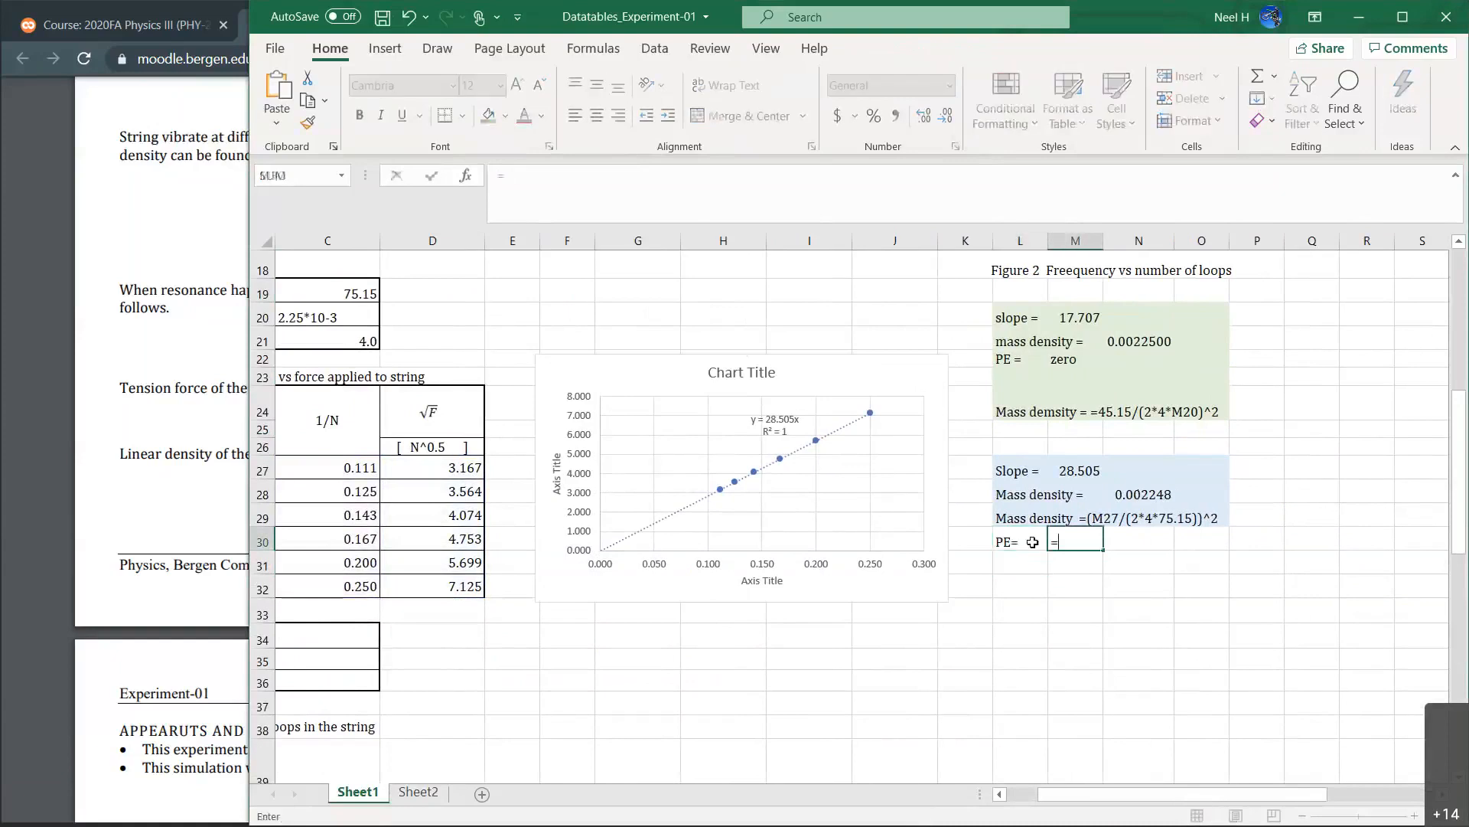
text(abs()
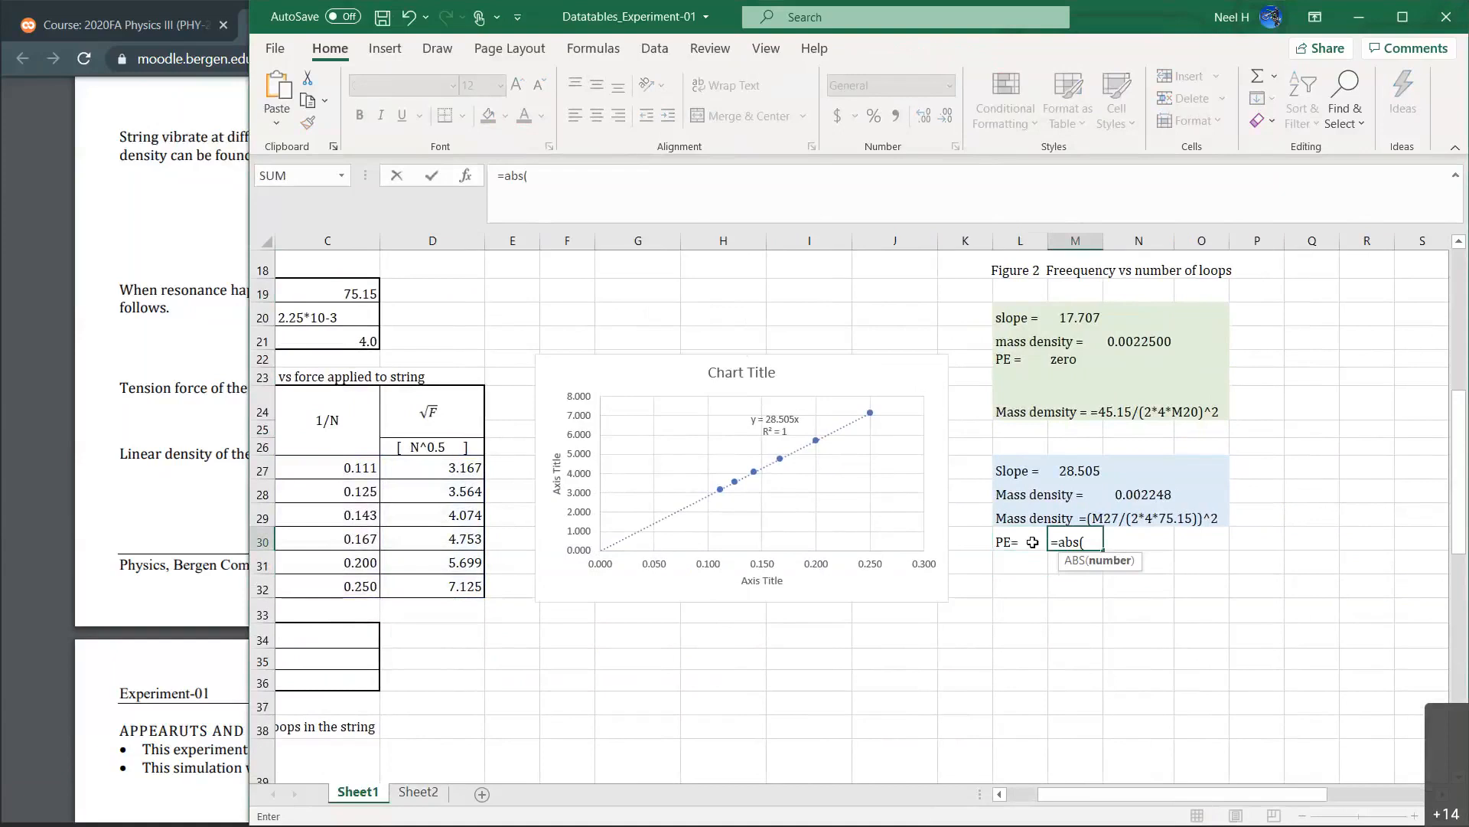
text(2.25)
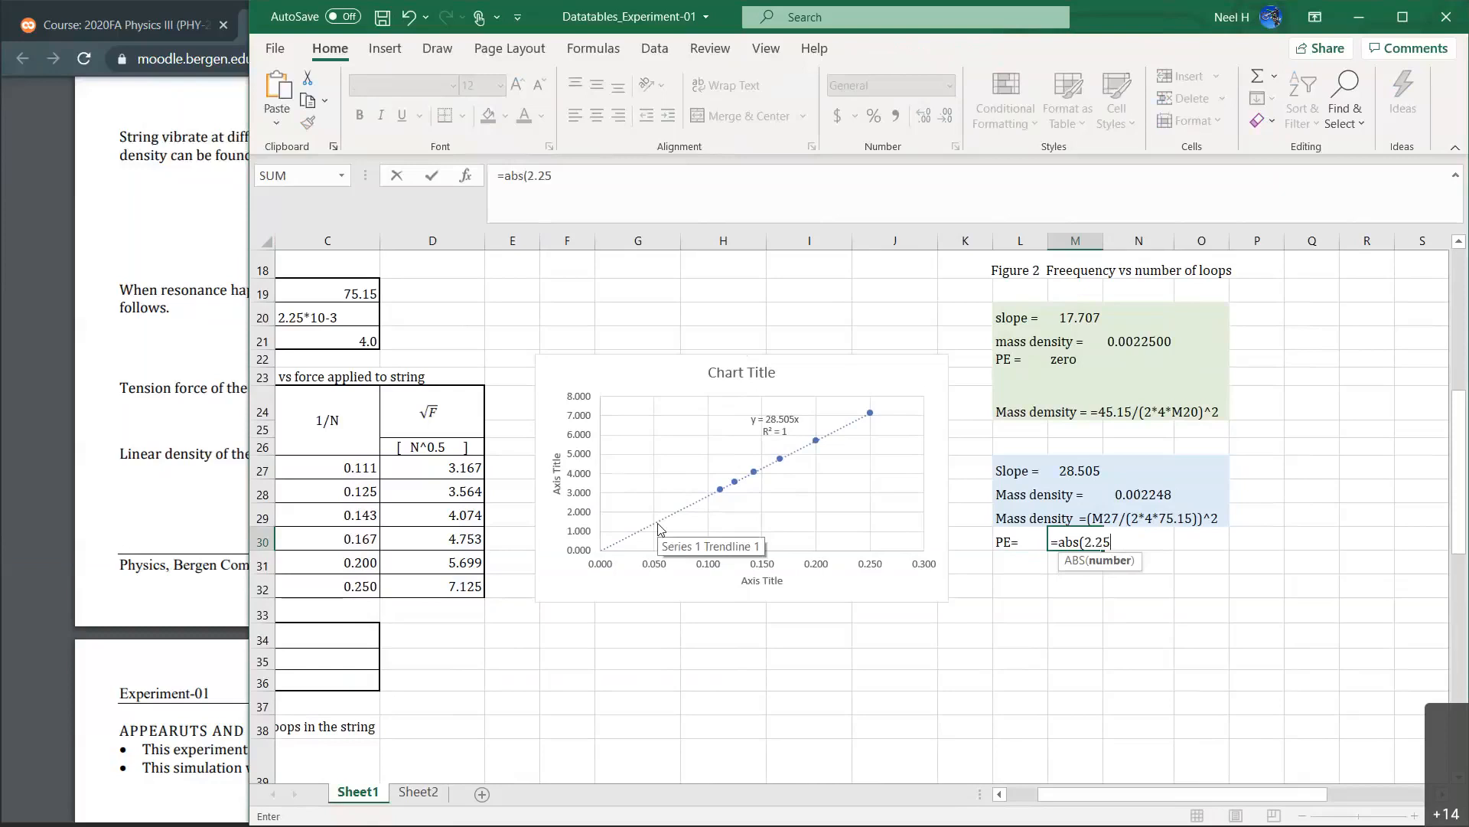
key(BackSpace)
key(BackSpace)
key(BackSpace)
key(BackSpace)
text(0.00225)
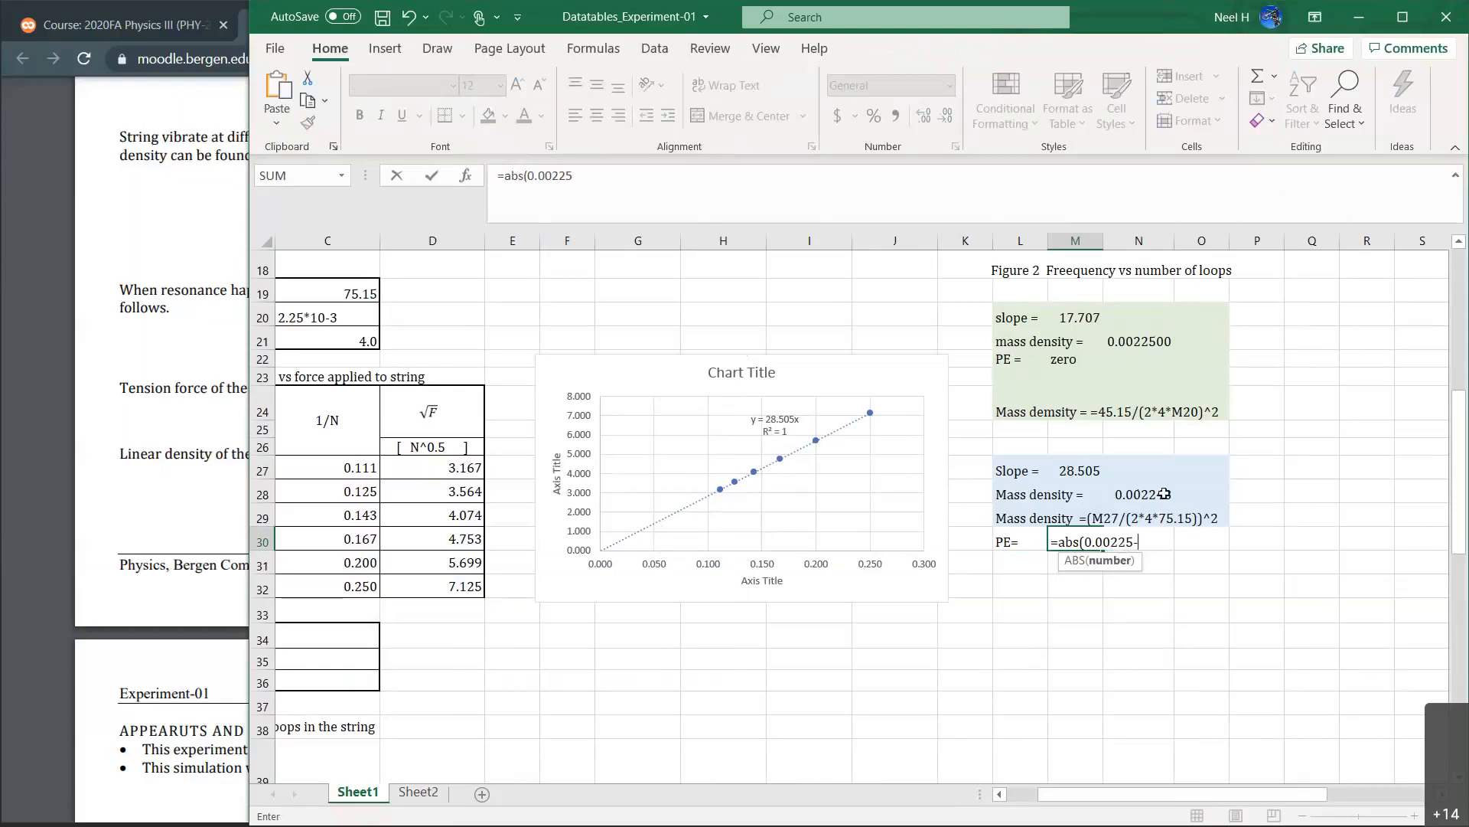
text(0.00)
text(22)
text(48)
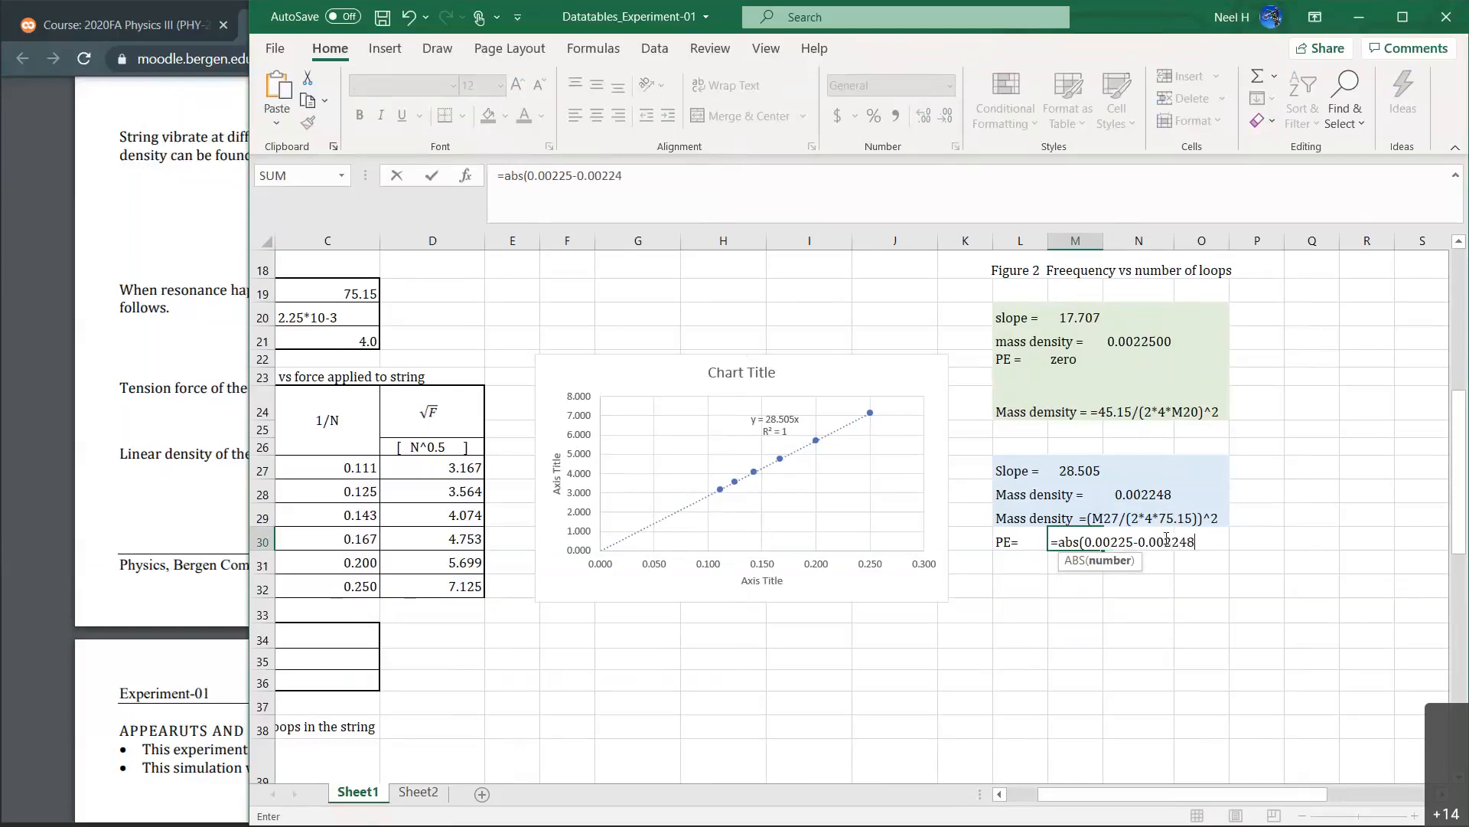
text()/)
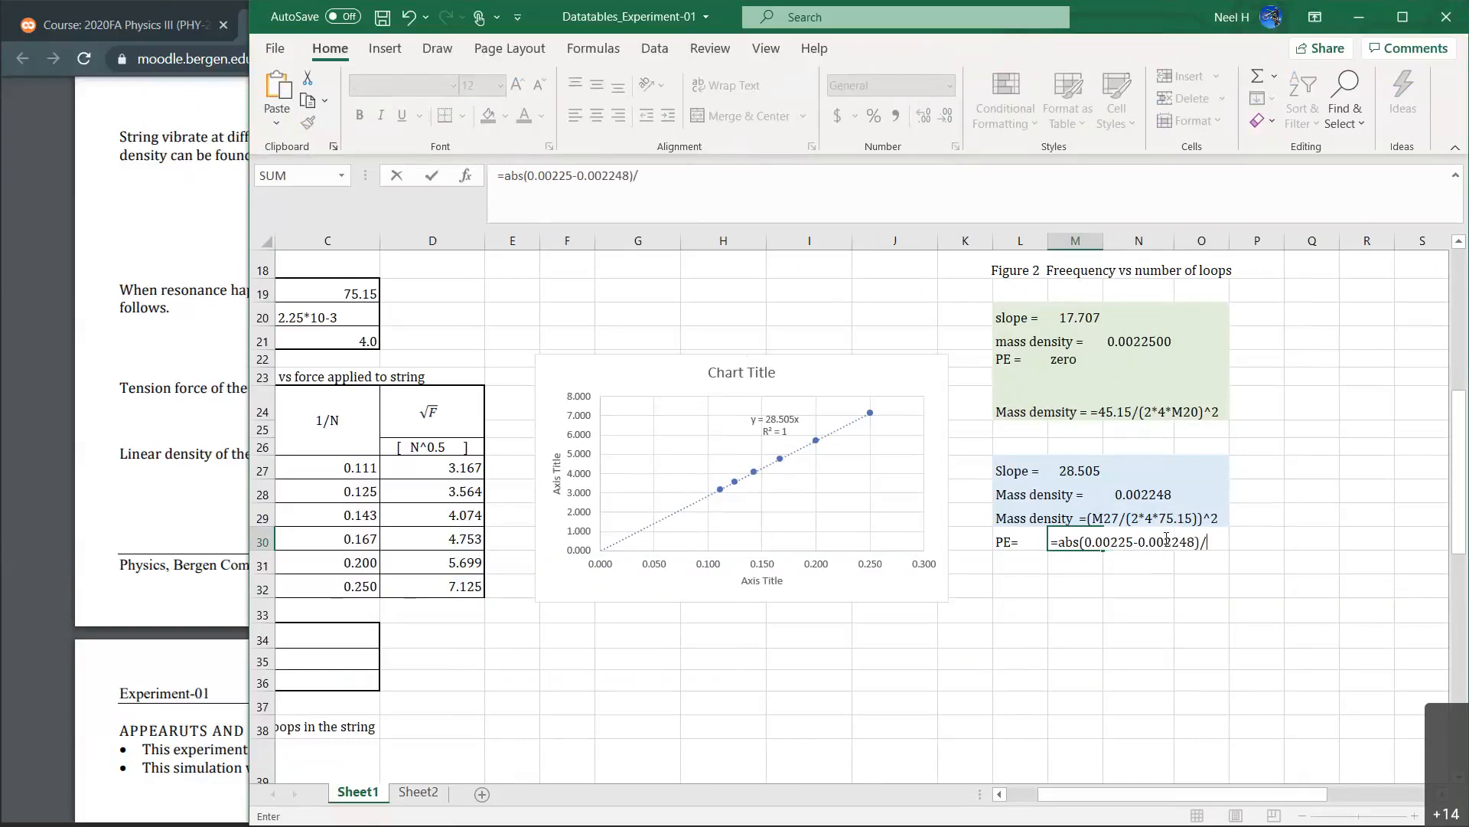
text(0.0025)
key(BackSpace)
text(25*100)
key(Return)
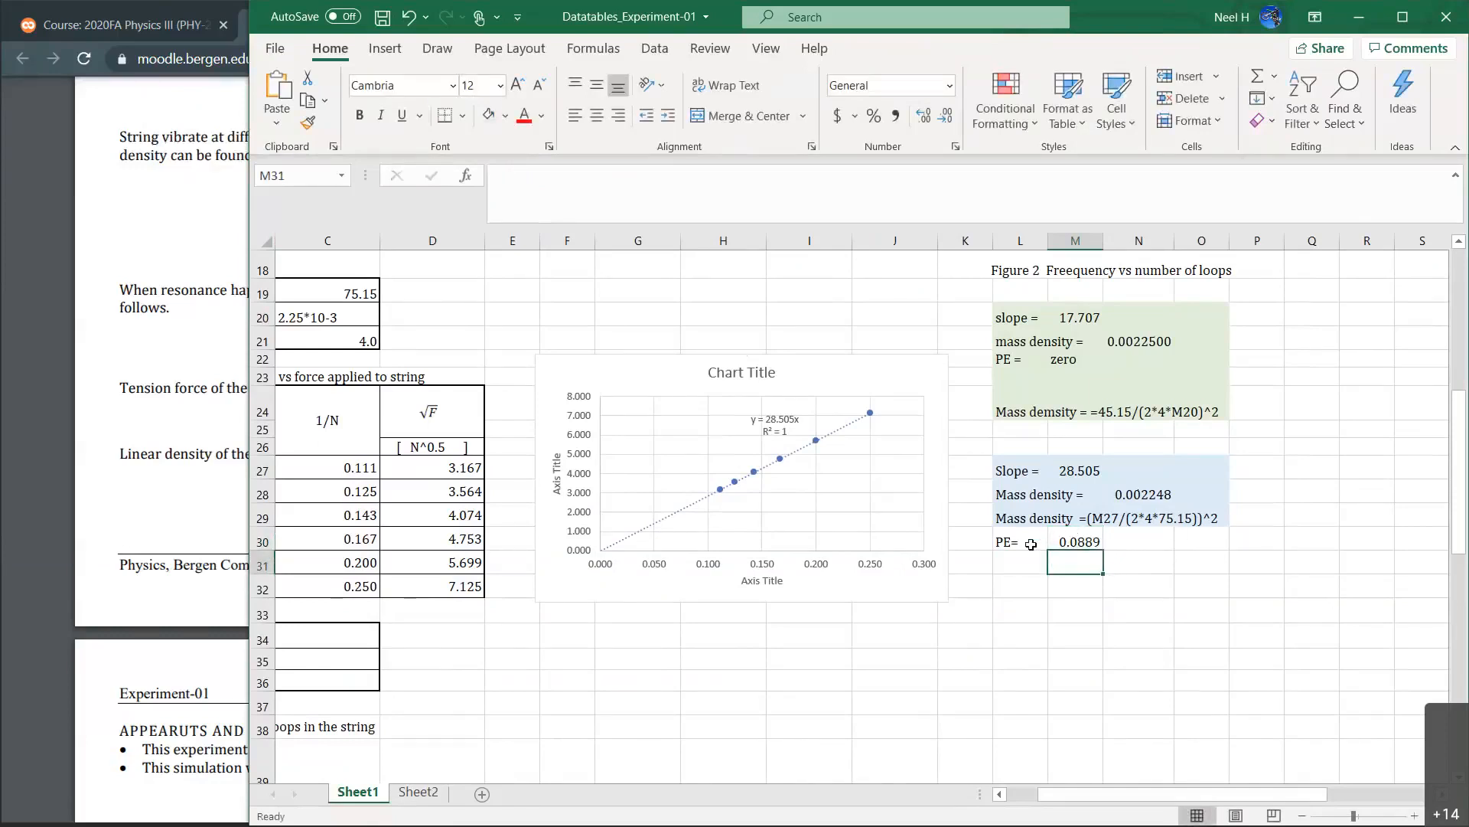
Fill the percent error cells L30:M30 with the same light blue as the results block above.
drag(1031, 544, 1077, 543)
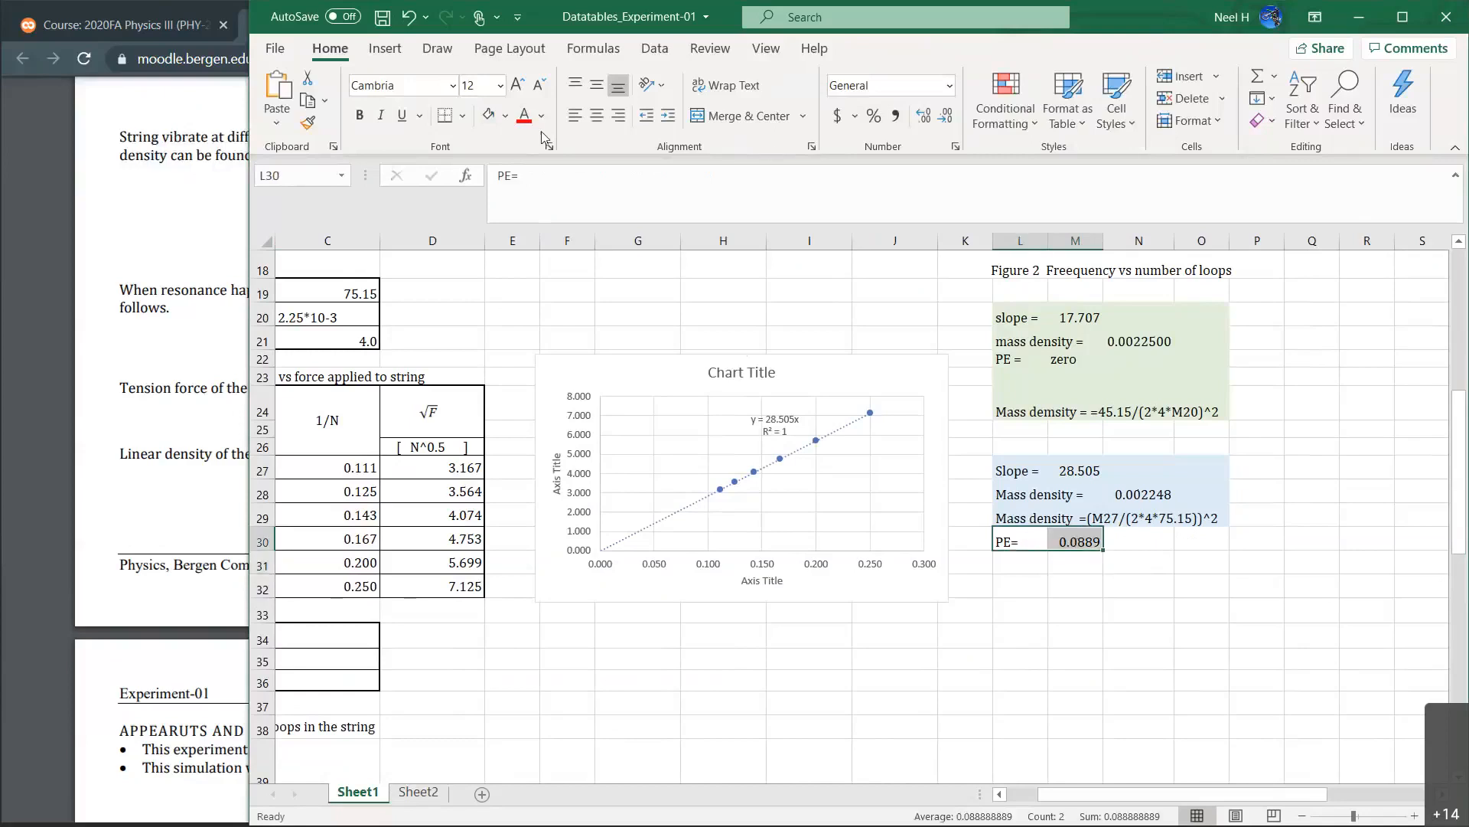
click(489, 115)
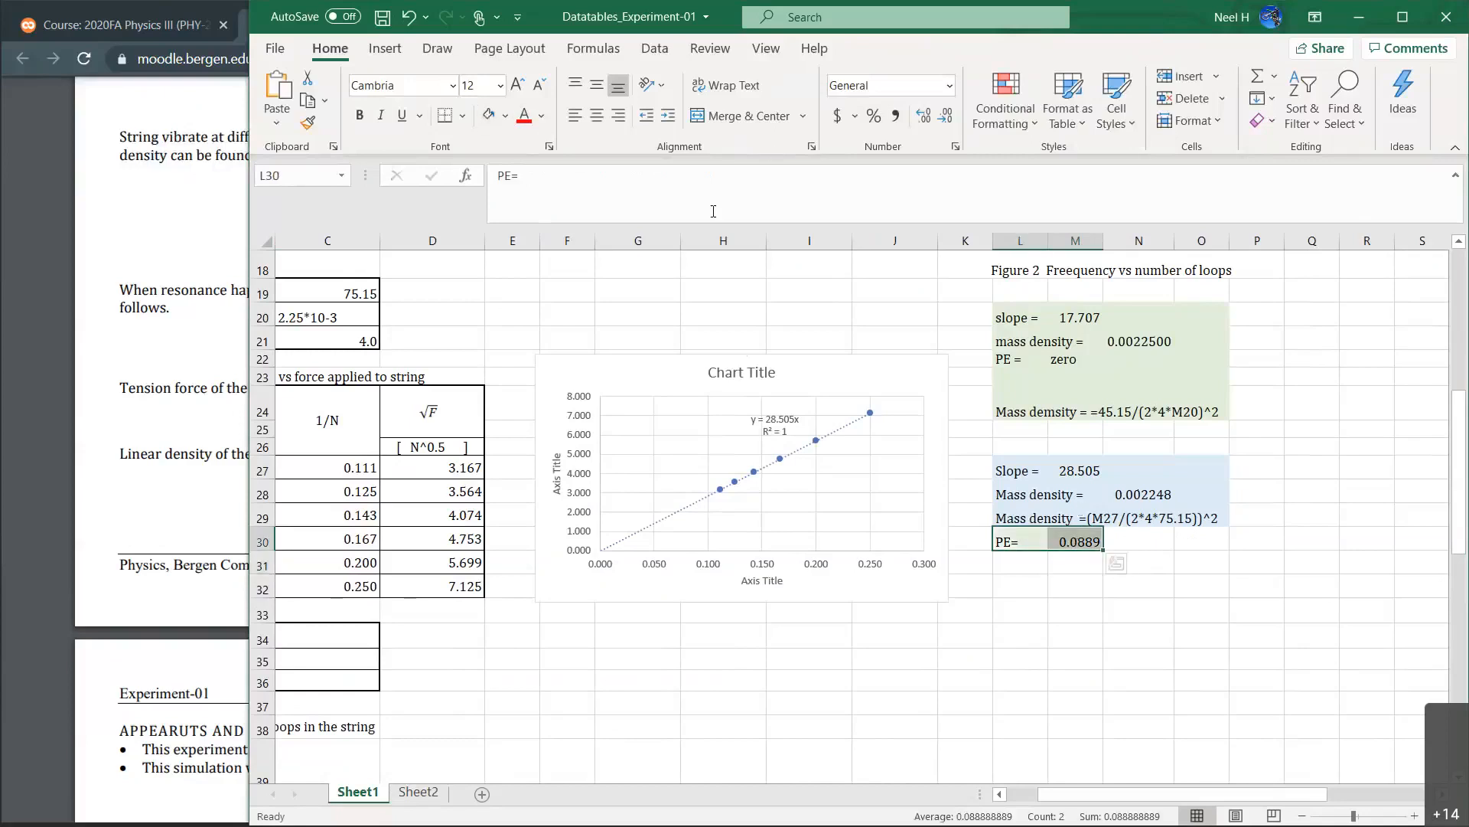
click(506, 117)
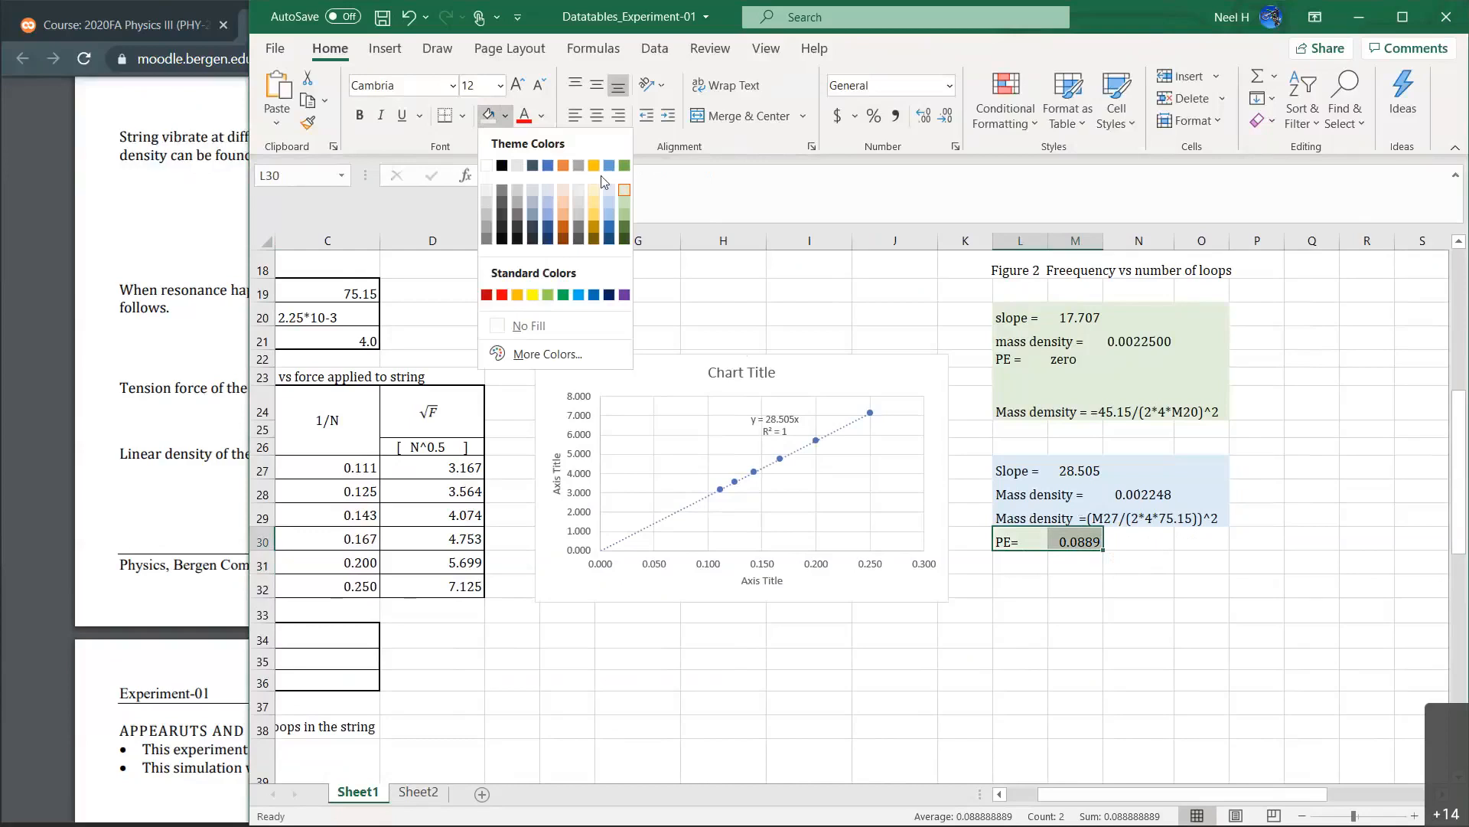
key(Escape)
click(1087, 555)
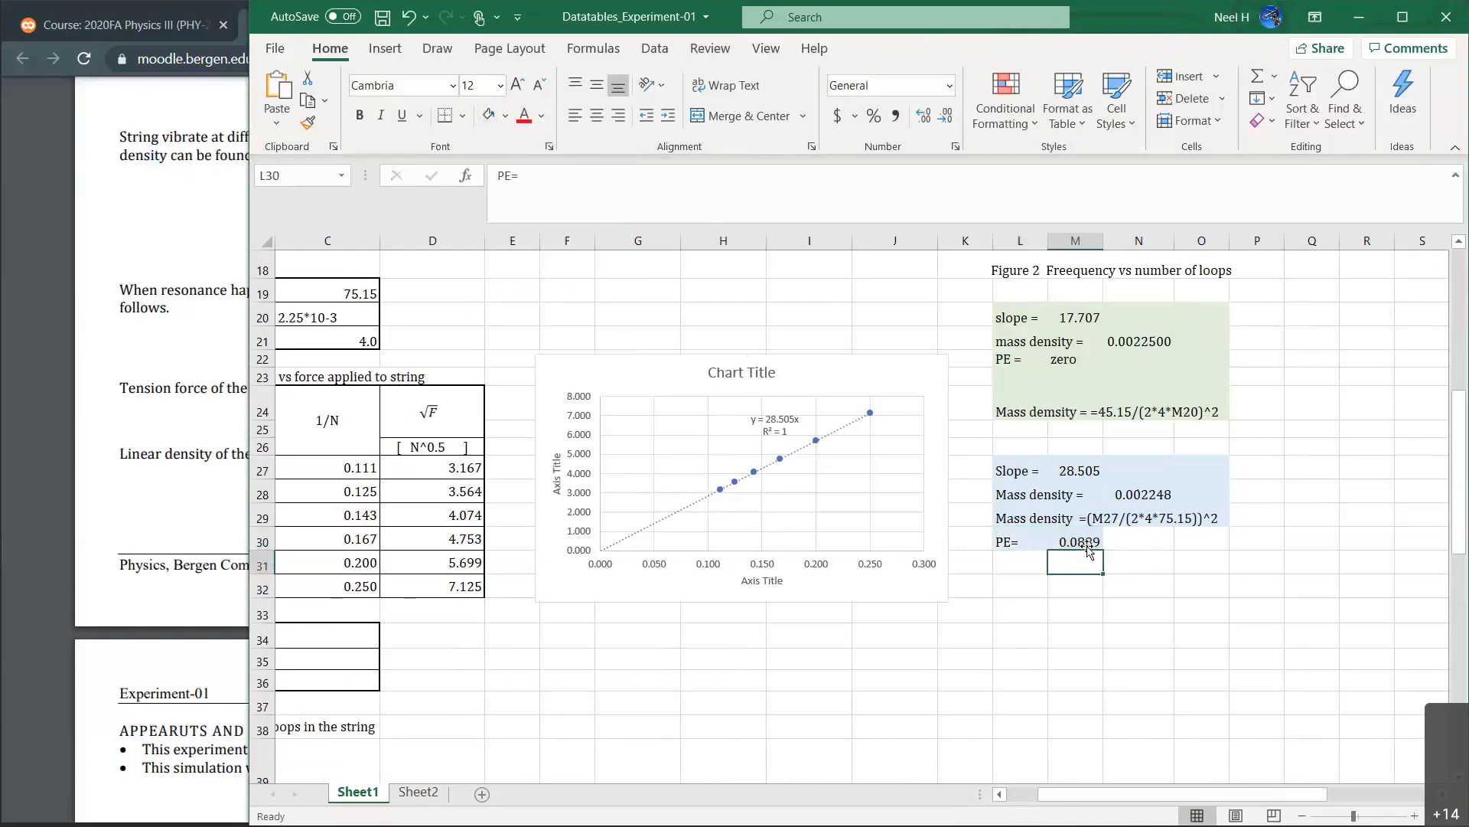
Document the percent error calculation in L31 as text by writing "PE=" followed by the formula copied from M30.
click(1088, 543)
drag(718, 170, 493, 171)
key(ctrl+c)
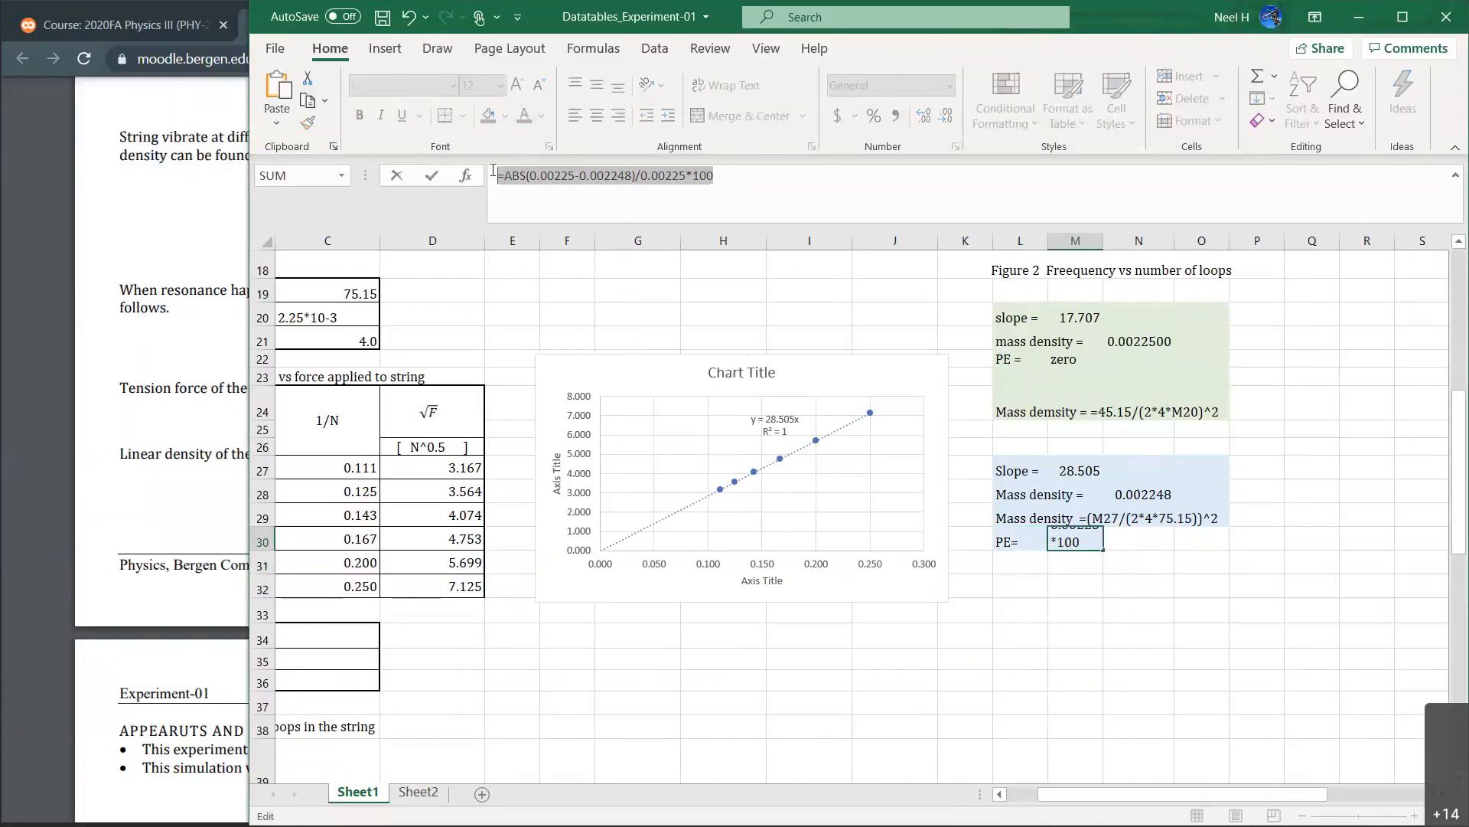
key(Escape)
click(1026, 568)
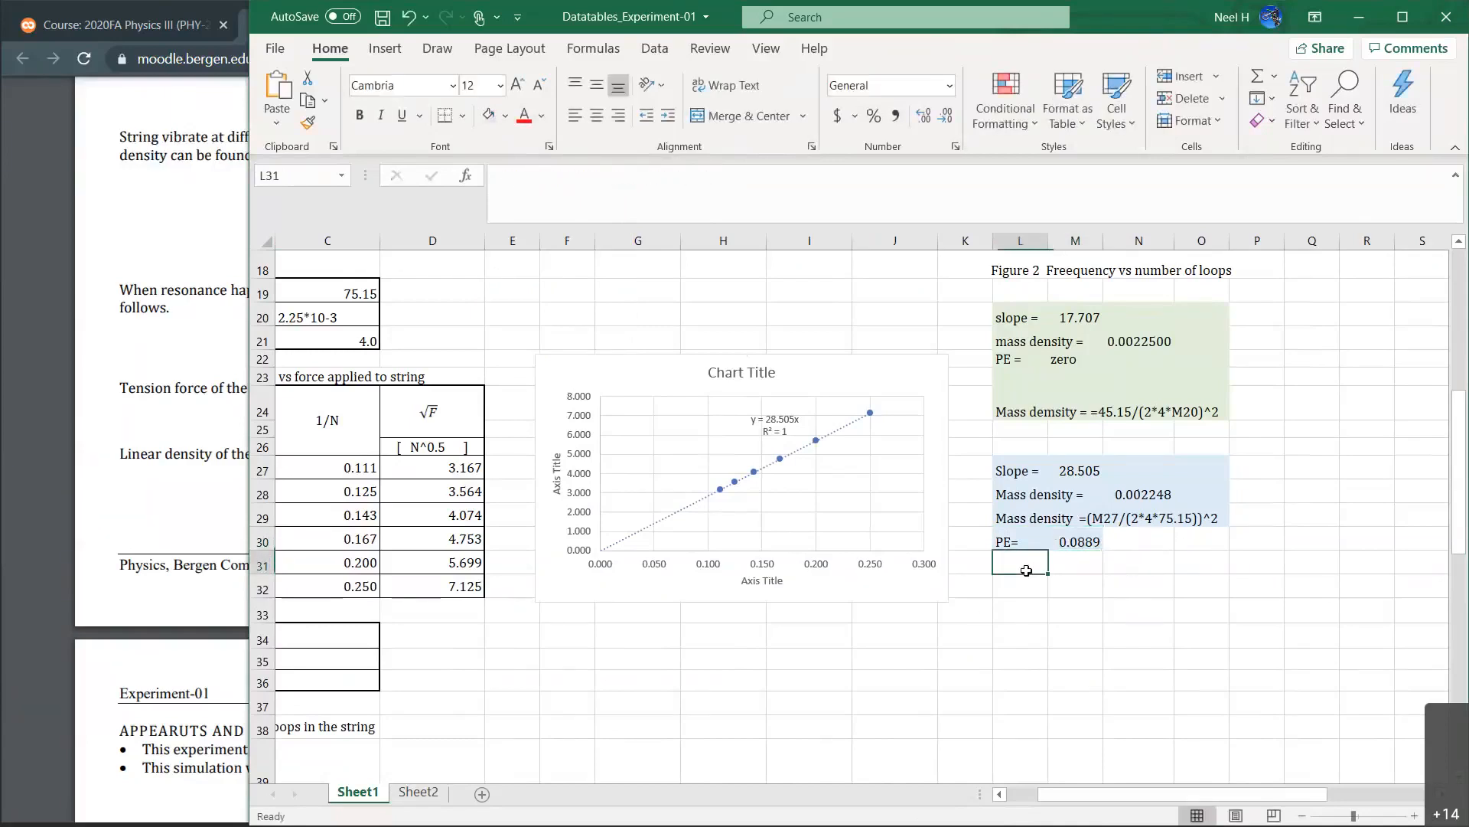
text(PE=)
key(ctrl+v)
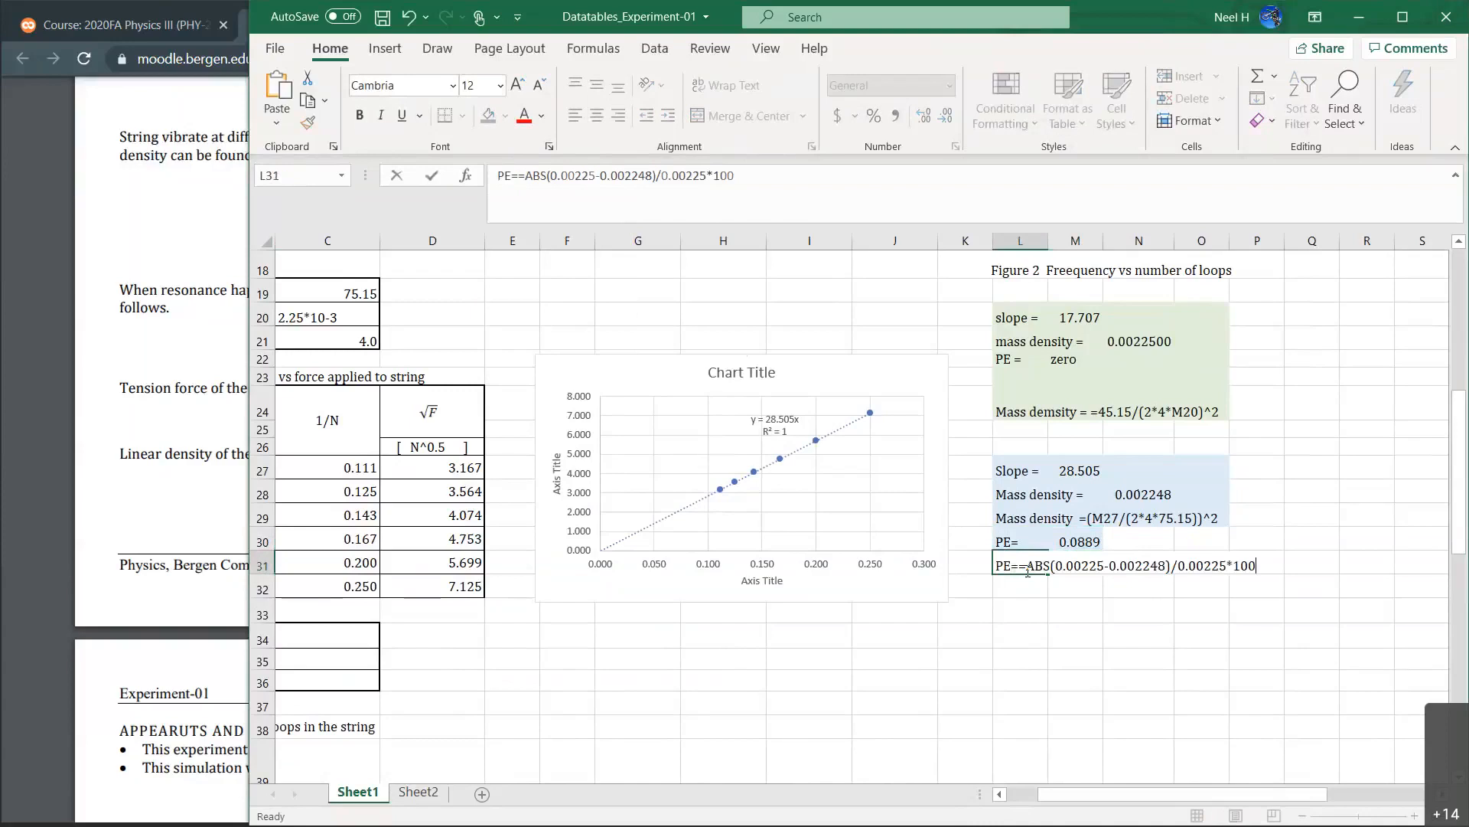
key(Return)
Fill L31:P31 light blue and remove the extra equals sign so L31 reads "PE=ABS(0.00225-0.002248)/0.00225*100".
drag(1008, 564, 1271, 564)
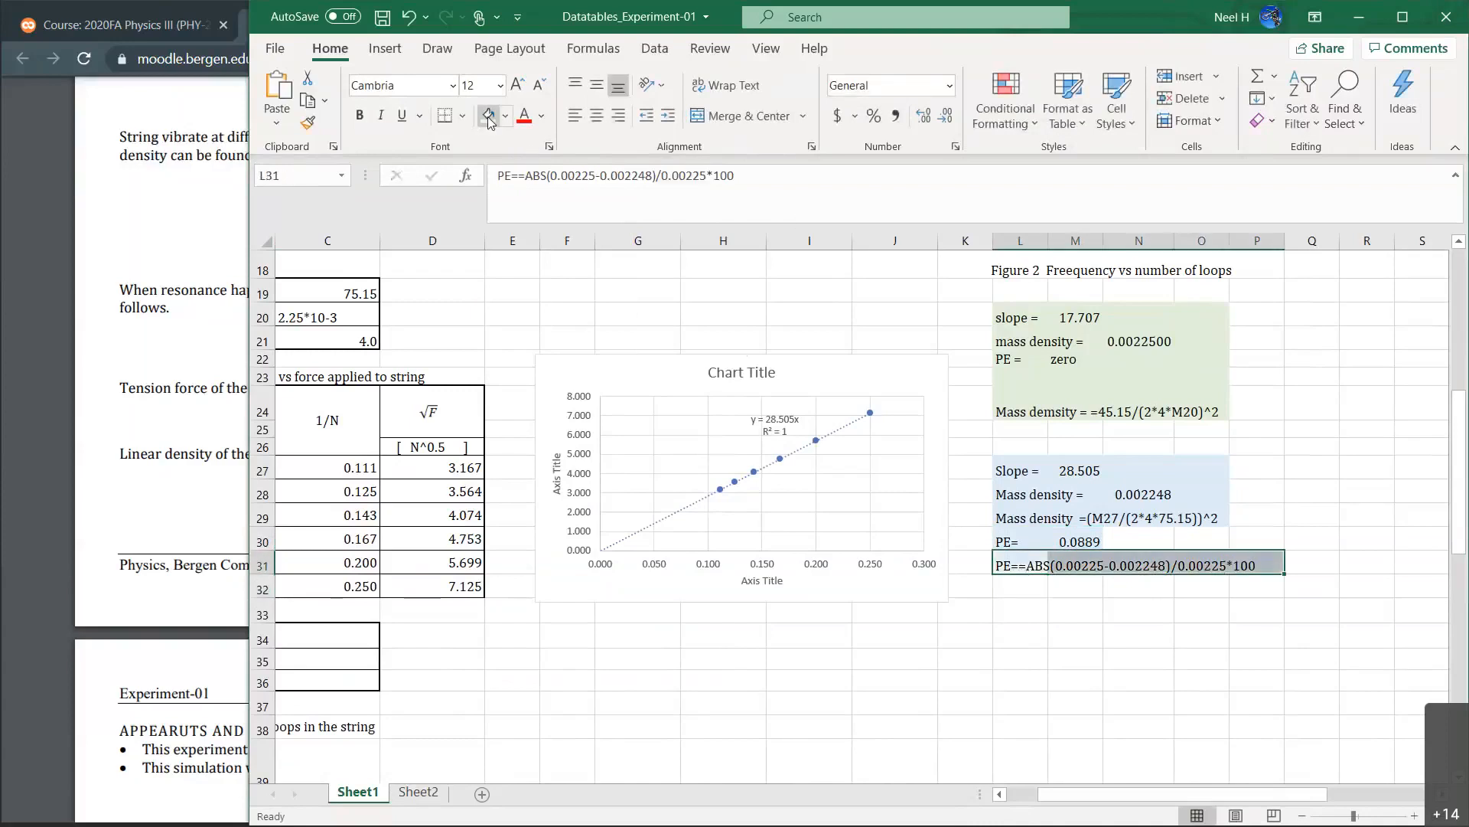
click(1037, 565)
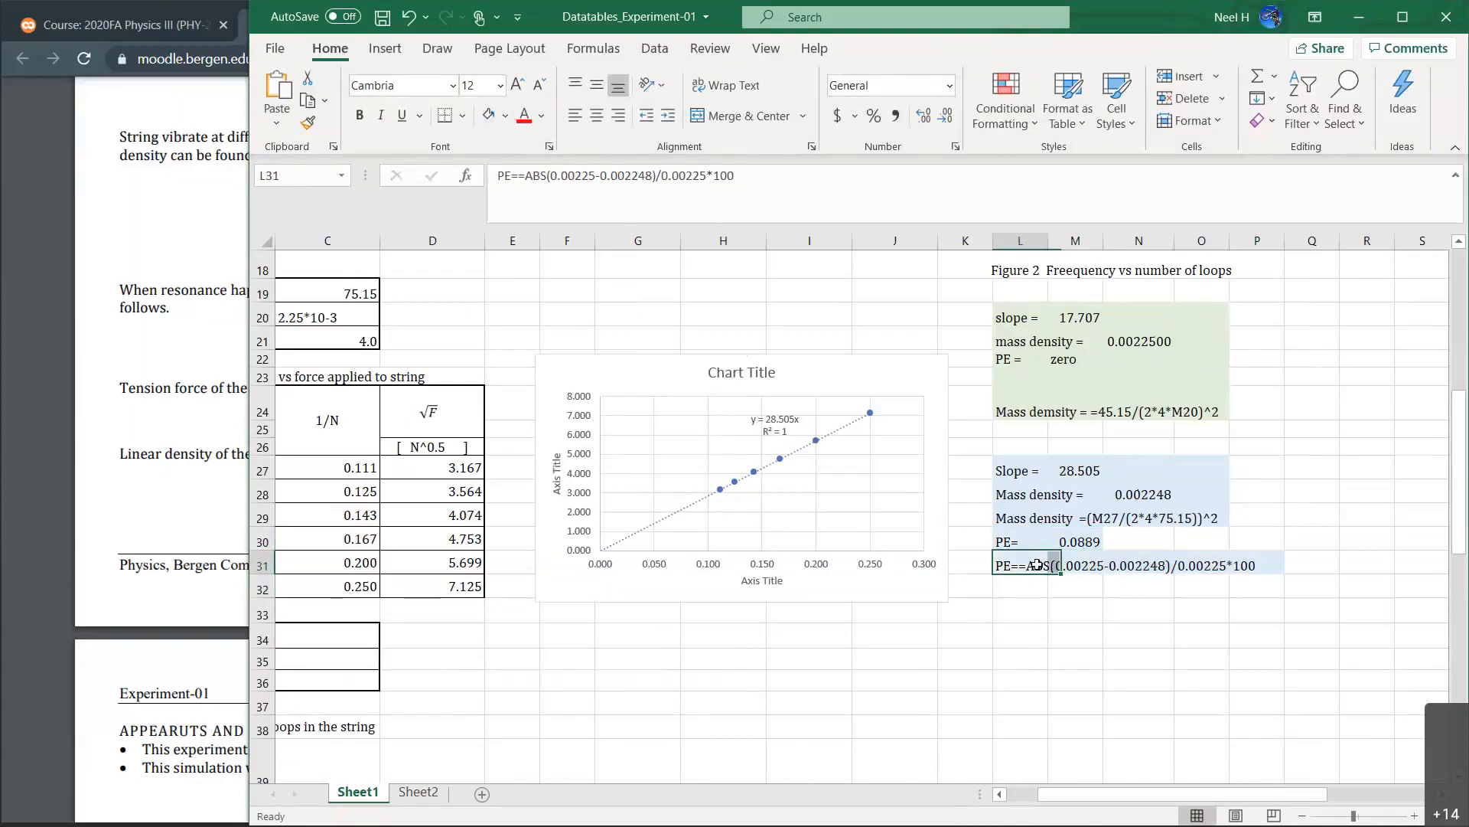
click(531, 171)
key(BackSpace)
key(Return)
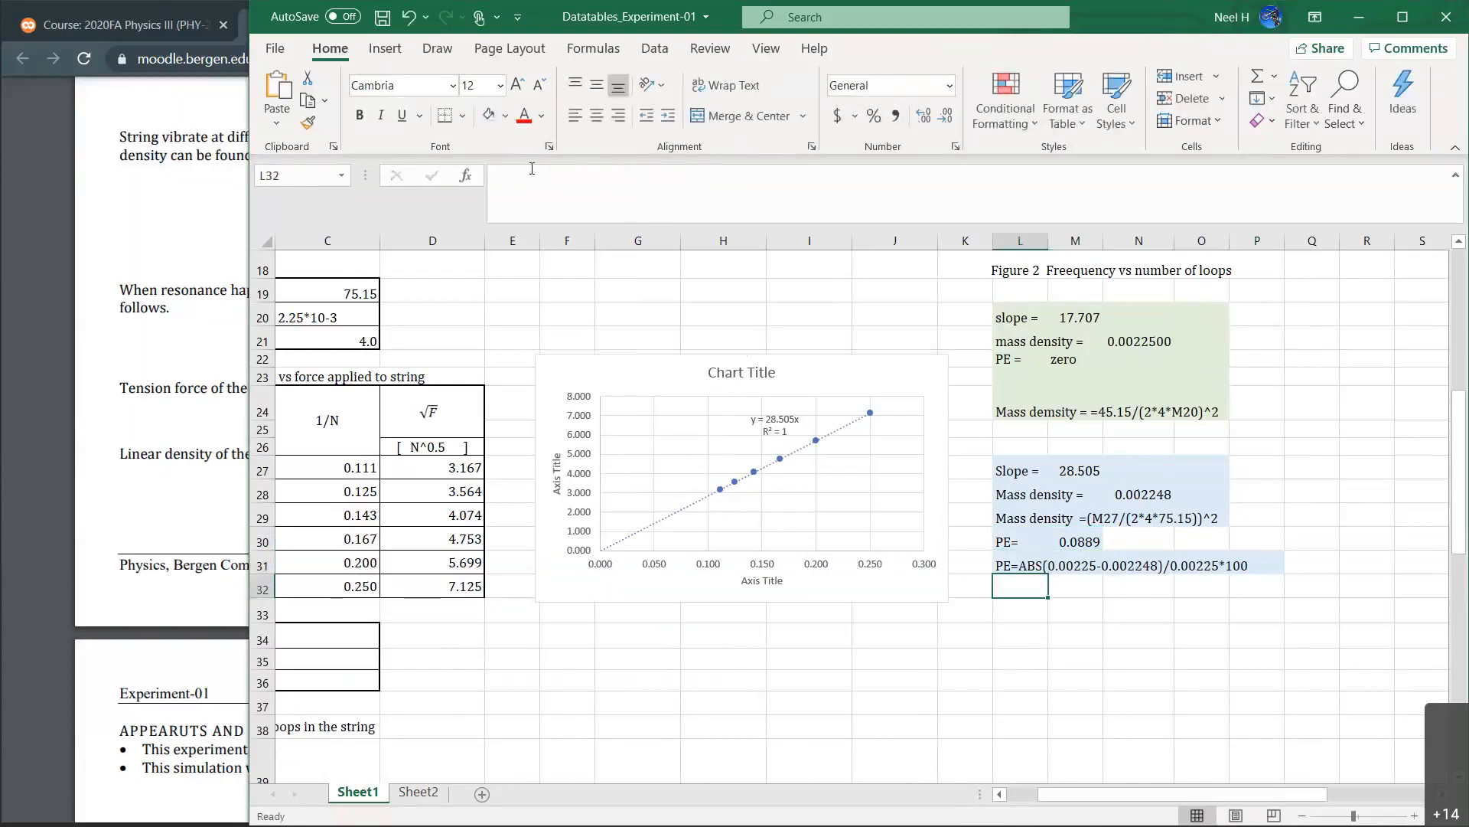
Look over Tables 3 and 4 further down the sheet, then review Table 2, its results and the parameter table below it.
click(1039, 632)
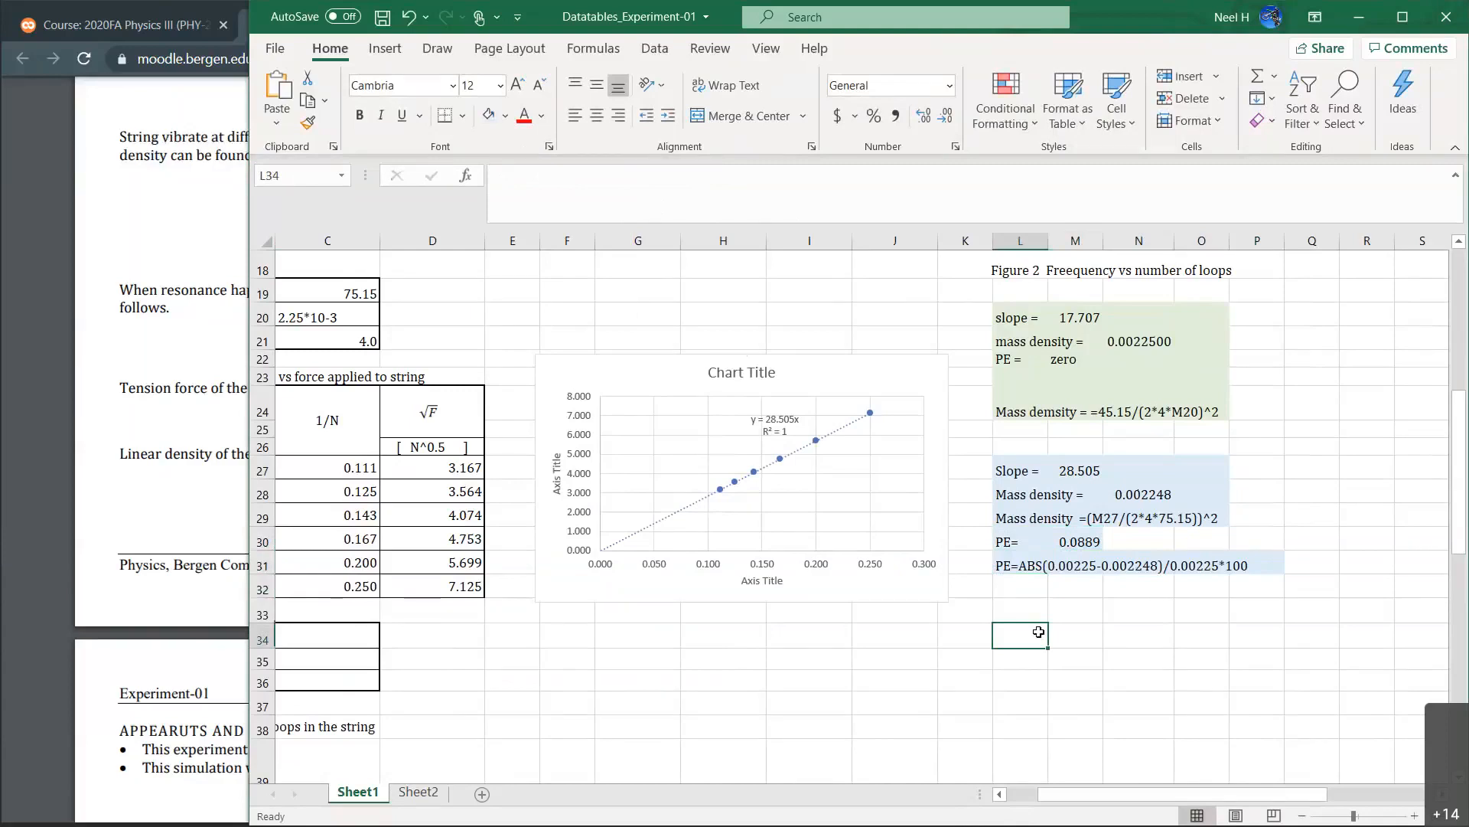
scroll(1038, 632, left, 3)
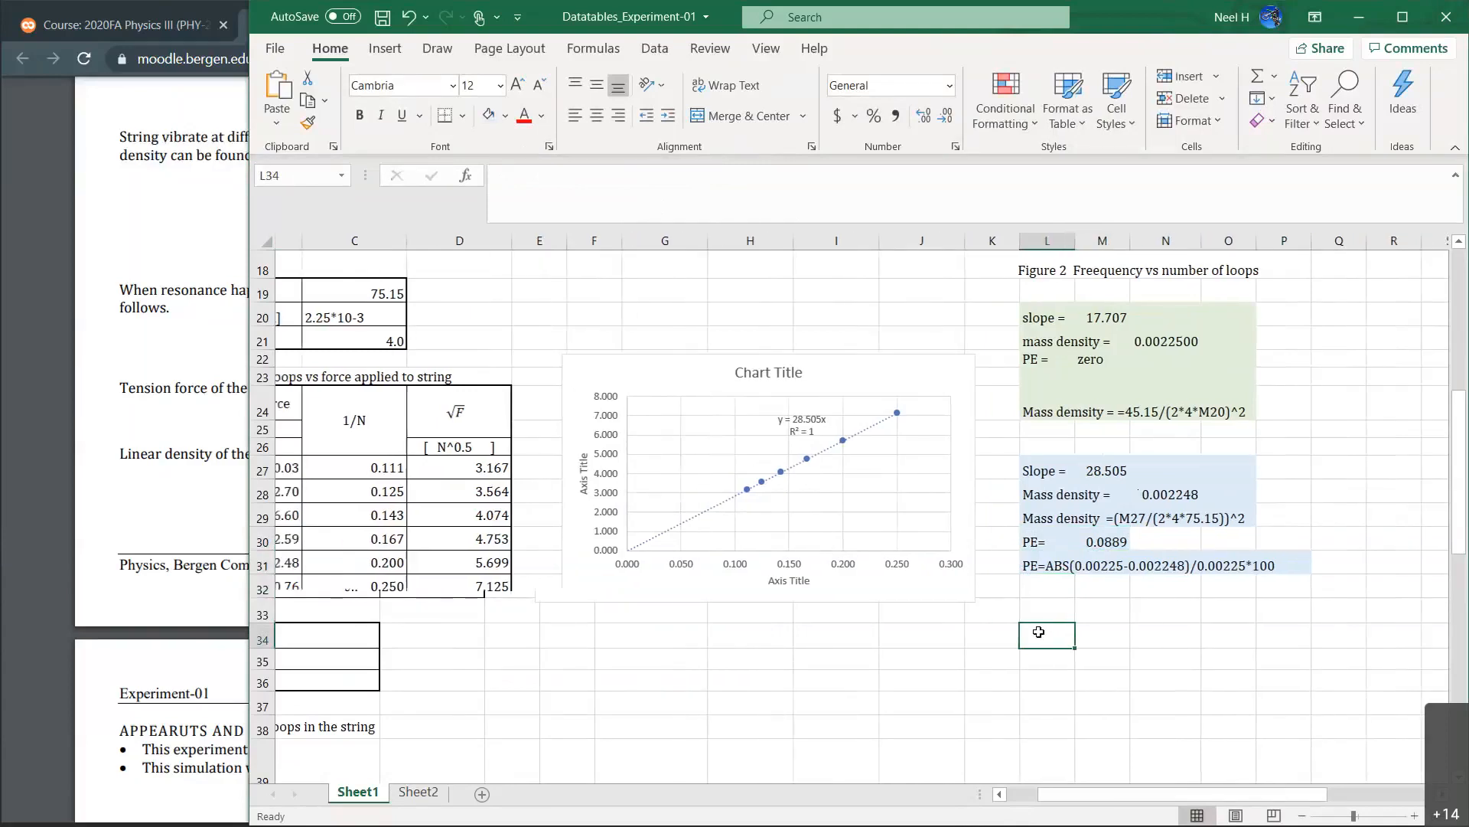
scroll(1038, 632, down, 8)
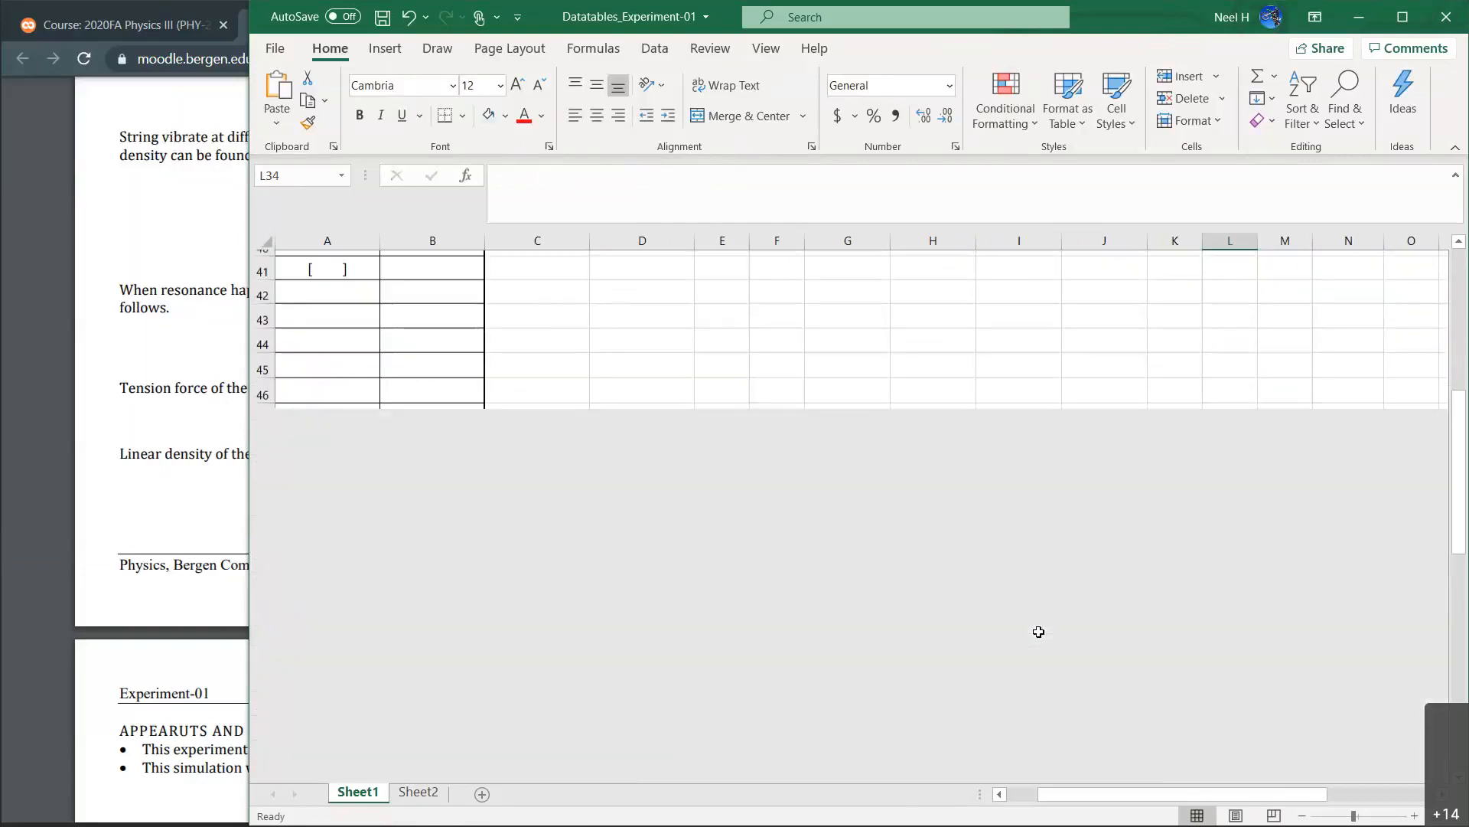
click(957, 594)
scroll(956, 488, up, 2)
scroll(957, 488, up, 1)
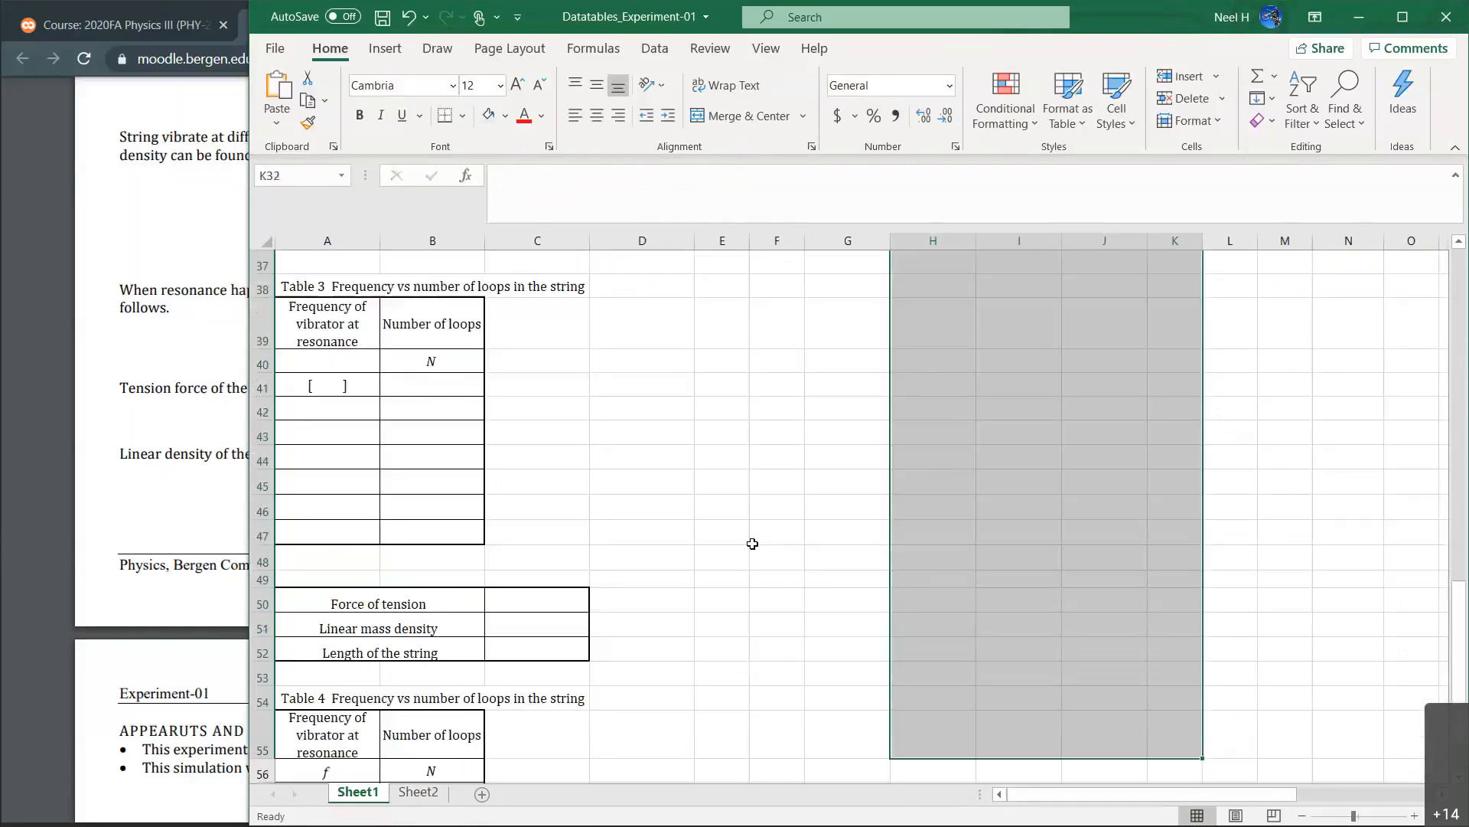
click(752, 544)
scroll(752, 544, up, 2)
scroll(752, 545, up, 7)
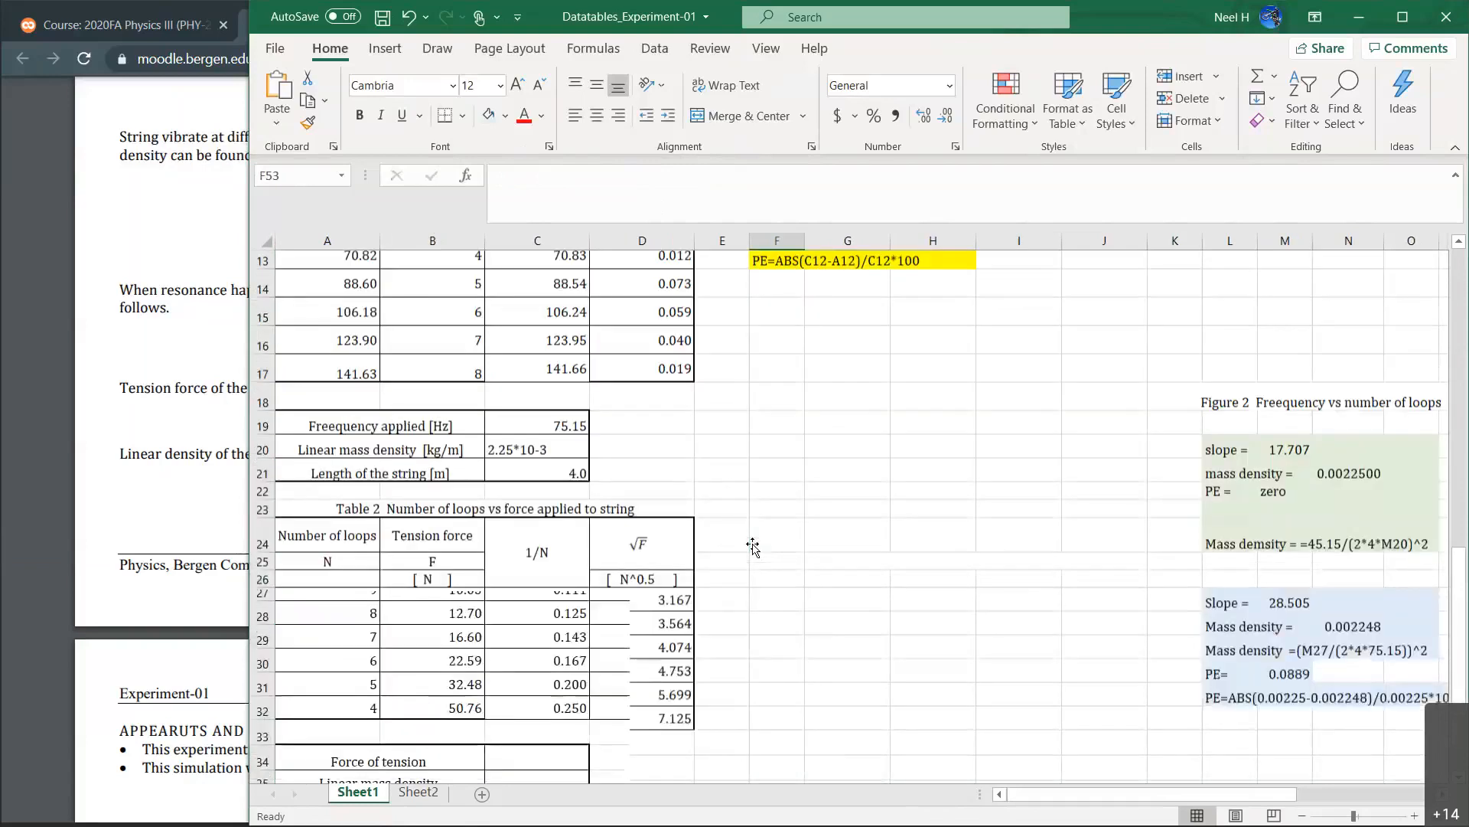
scroll(752, 544, down, 2)
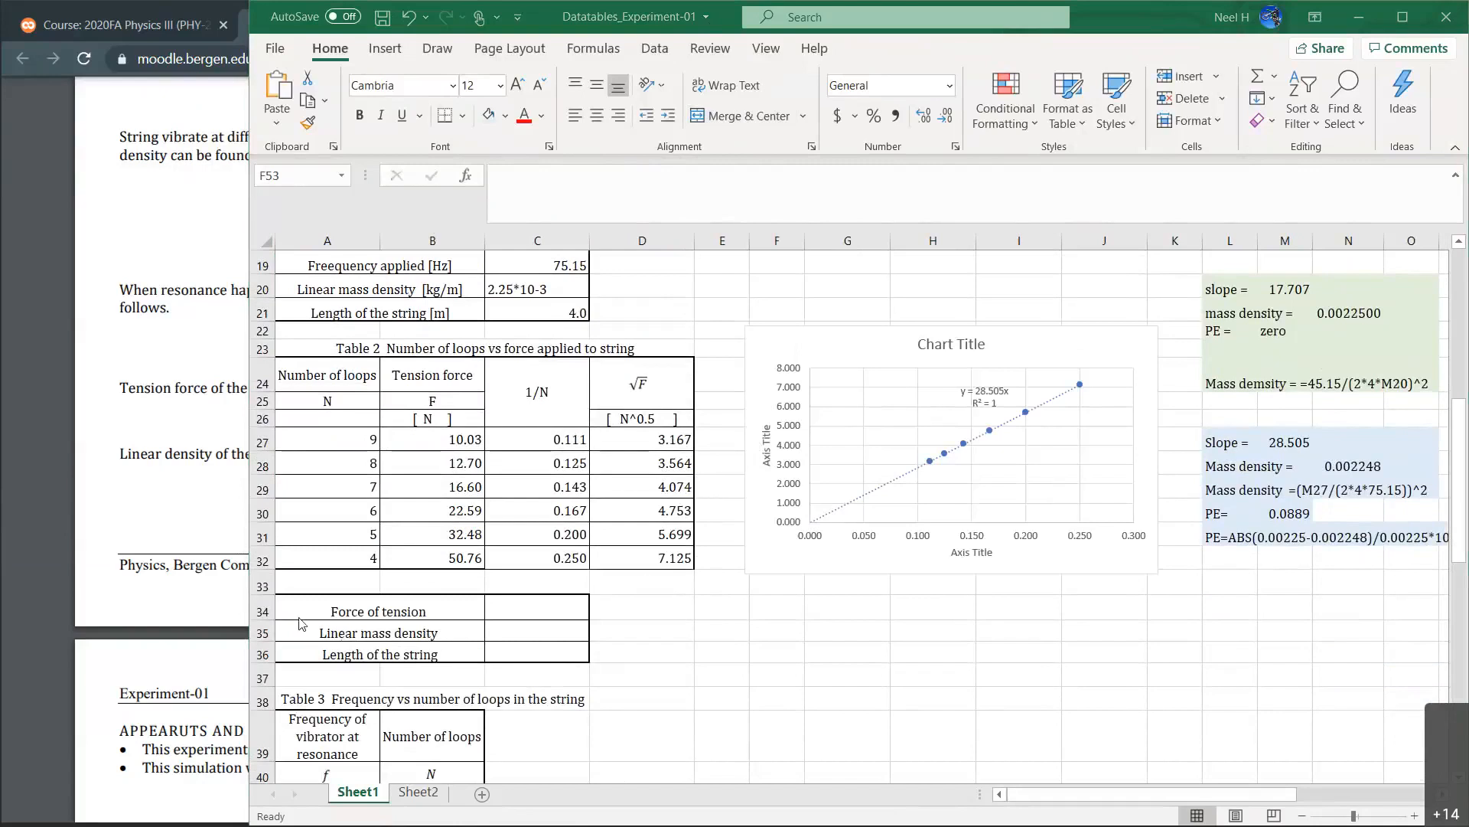
scroll(871, 683, right, 5)
scroll(870, 683, left, 5)
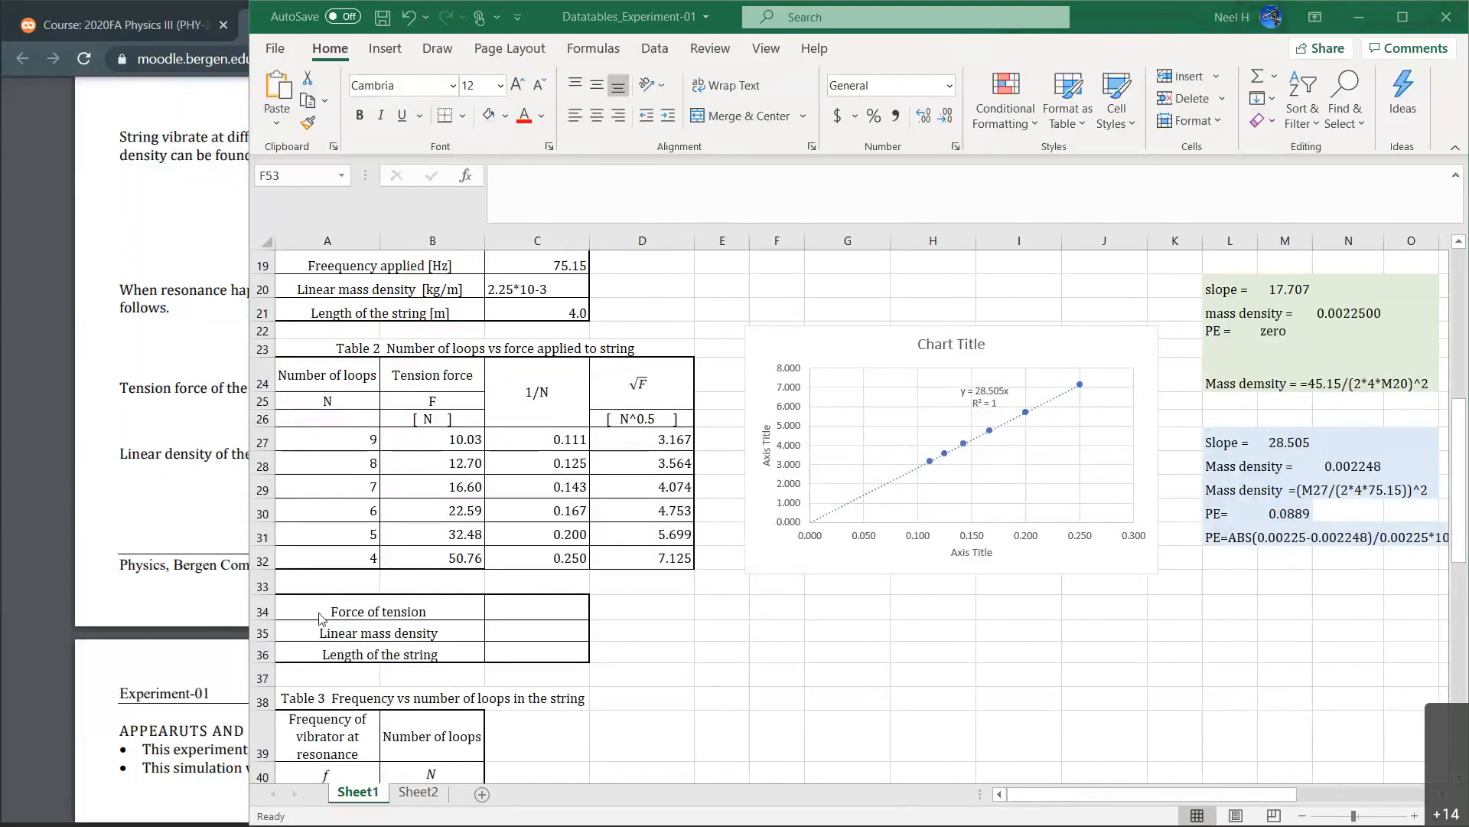
Review the force of tension, linear mass density and string length entries in the parameter table above Table 1.
scroll(704, 620, down, 2)
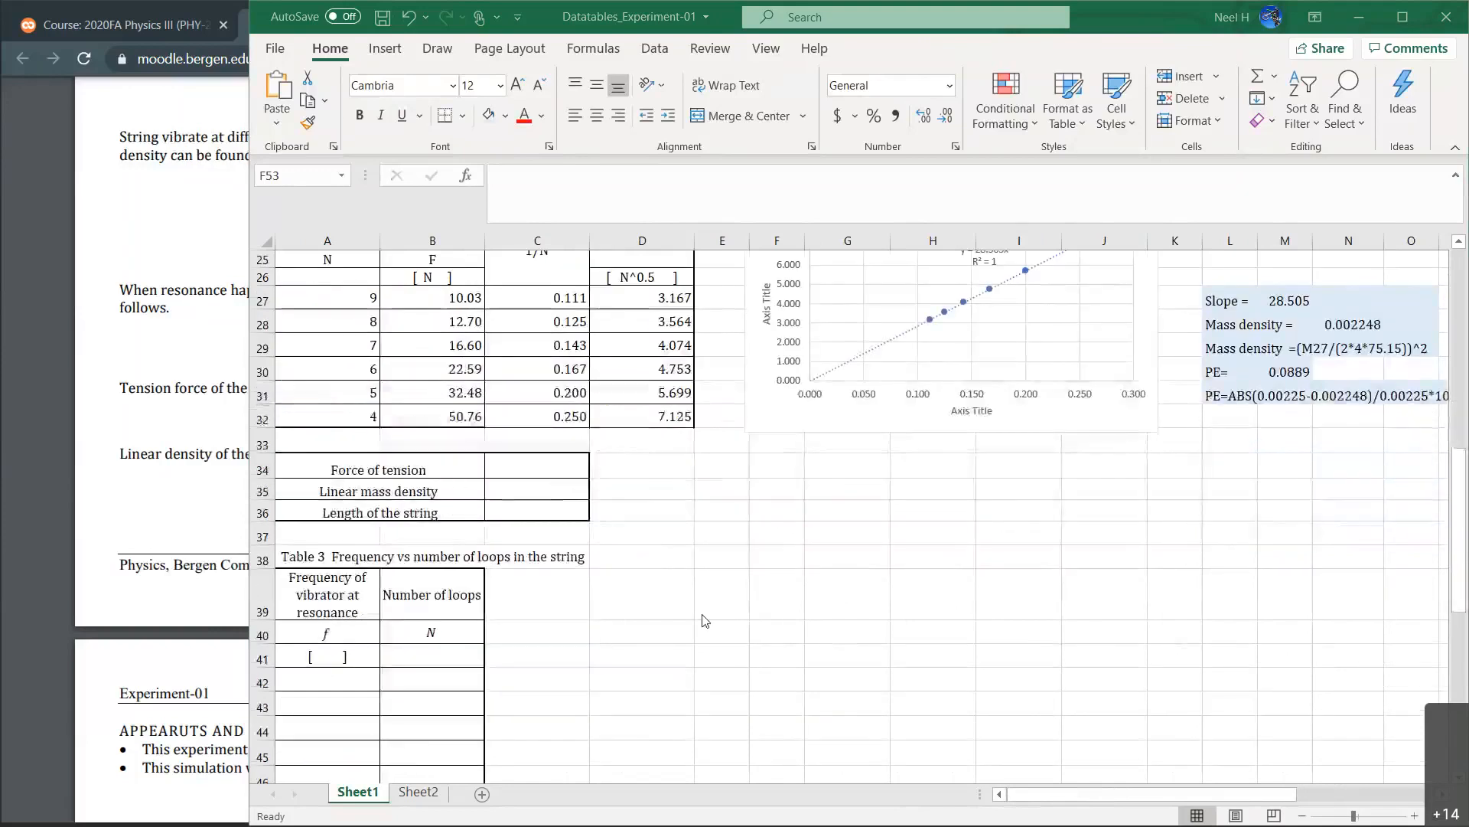
scroll(705, 620, up, 1)
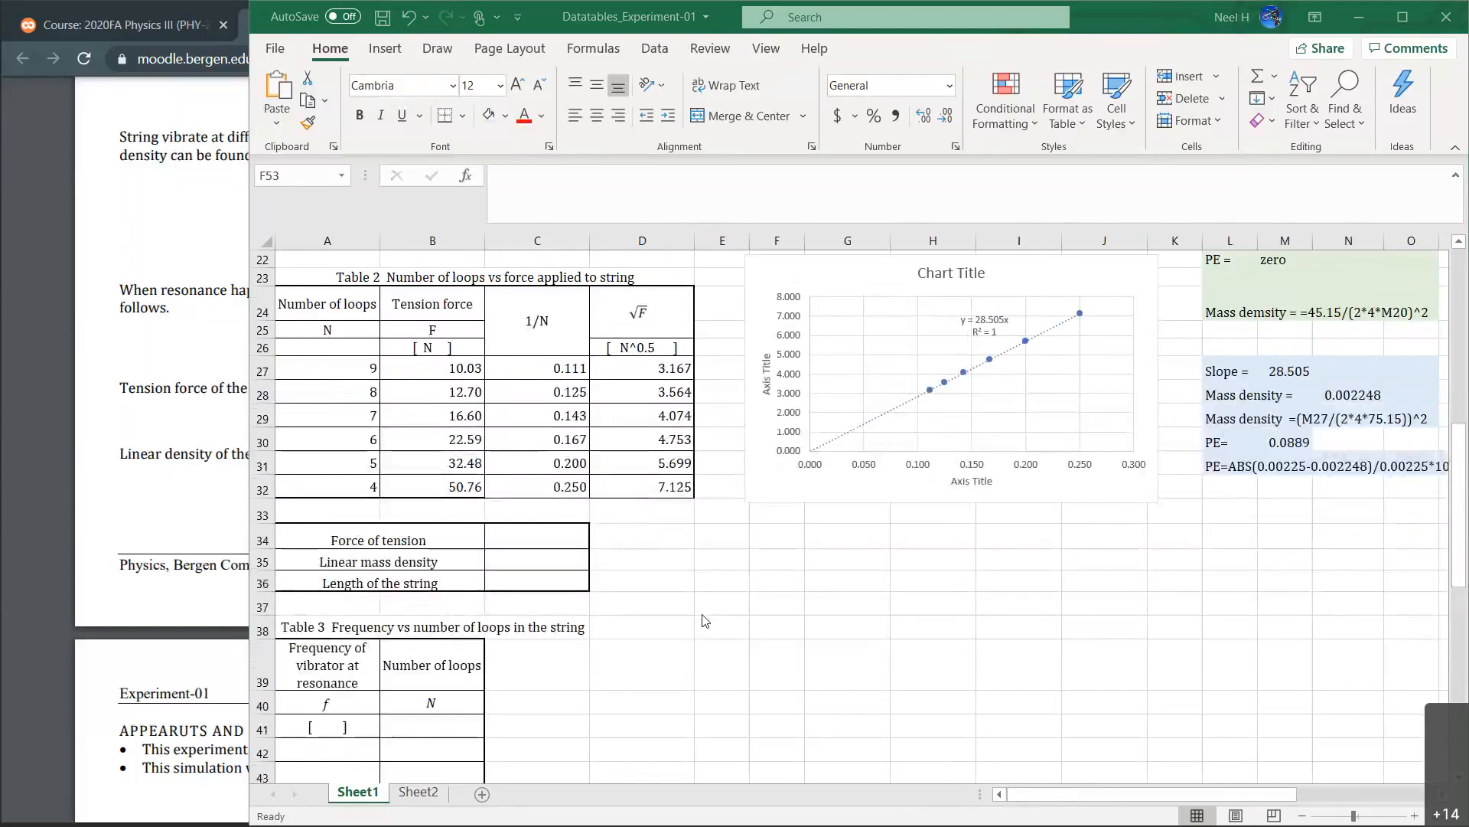
scroll(705, 620, up, 4)
scroll(705, 620, down, 4)
scroll(489, 352, up, 2)
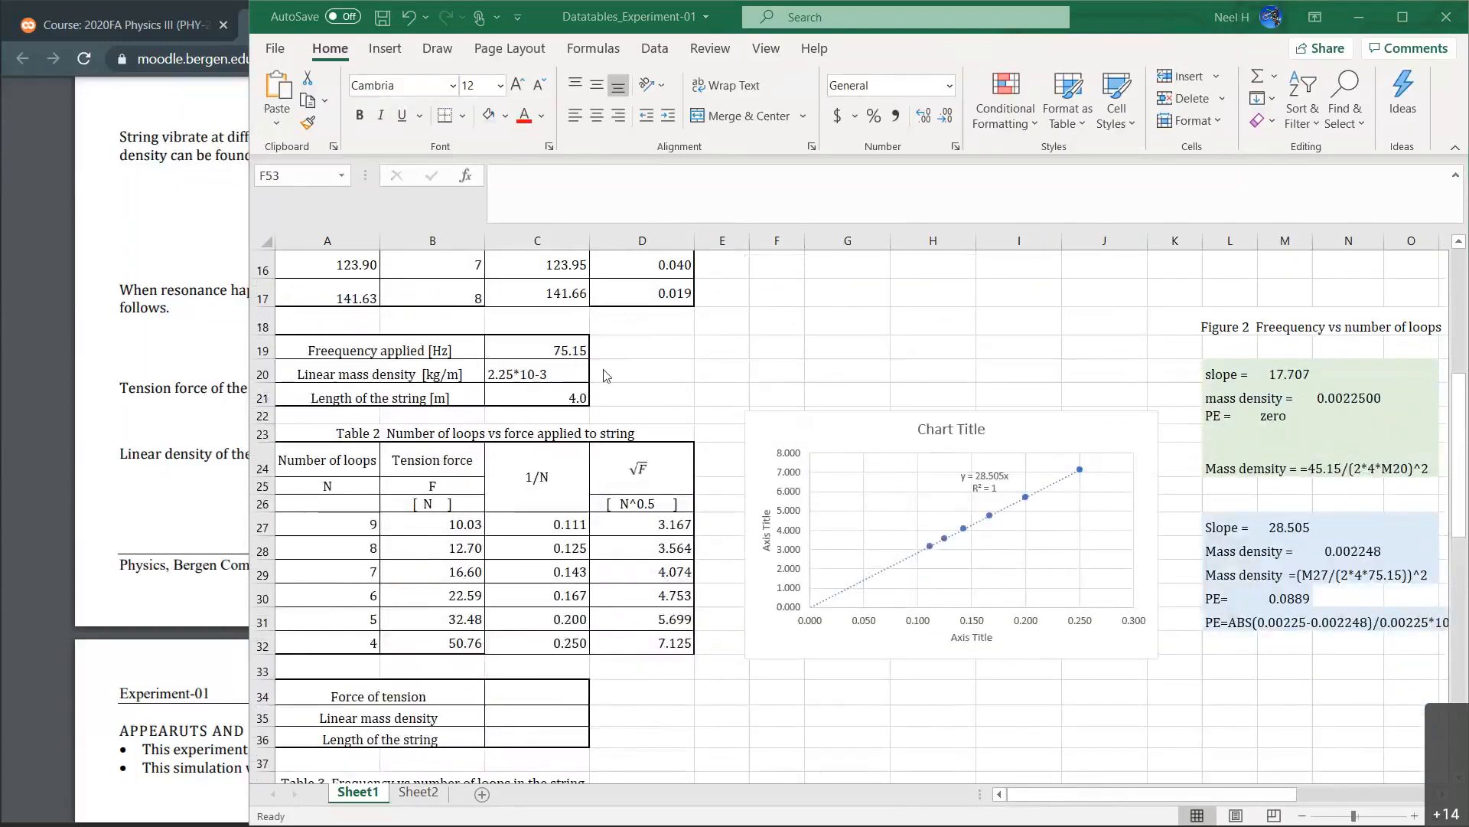
scroll(607, 375, up, 5)
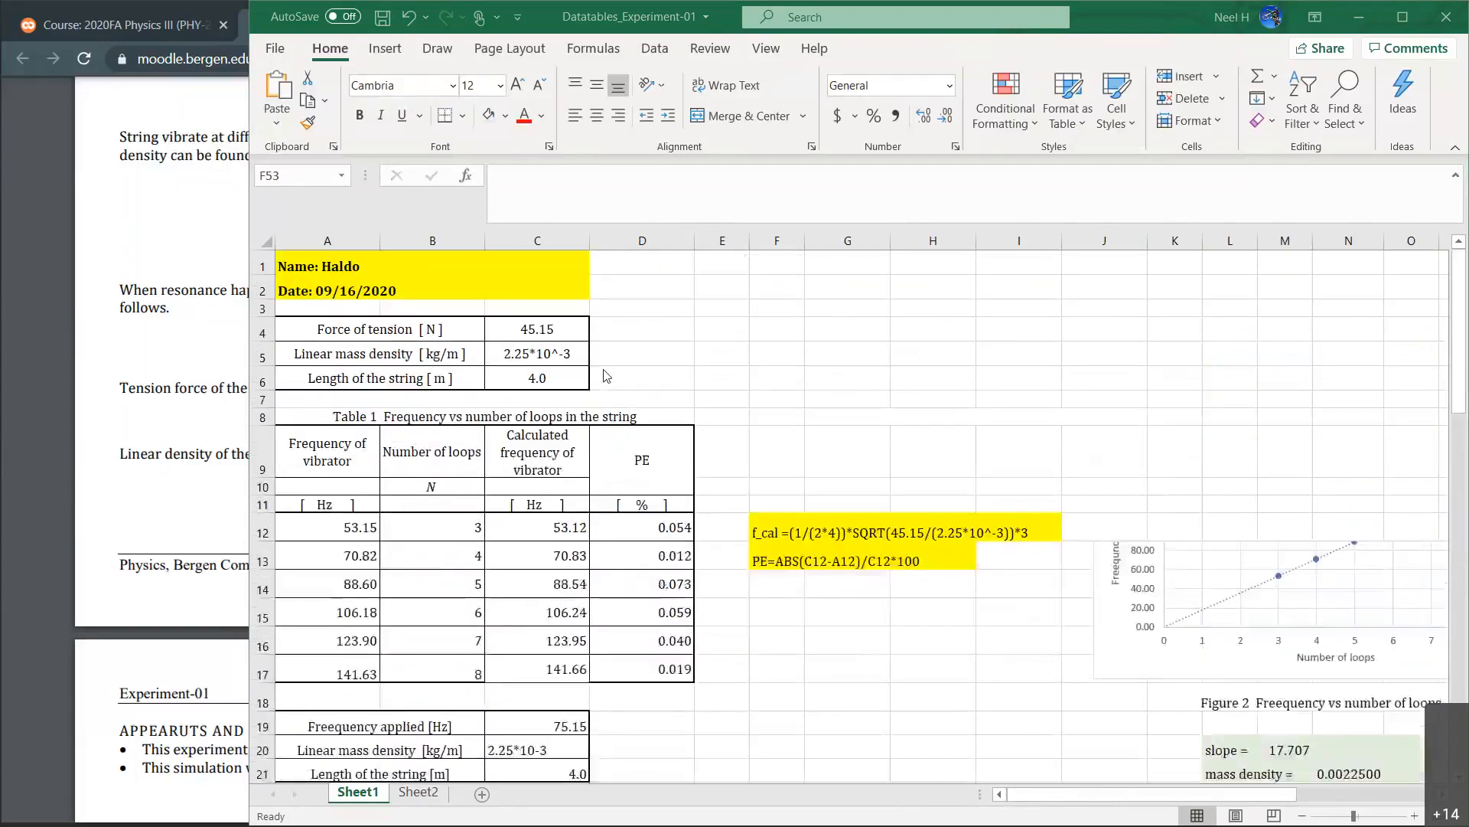
click(428, 327)
click(534, 327)
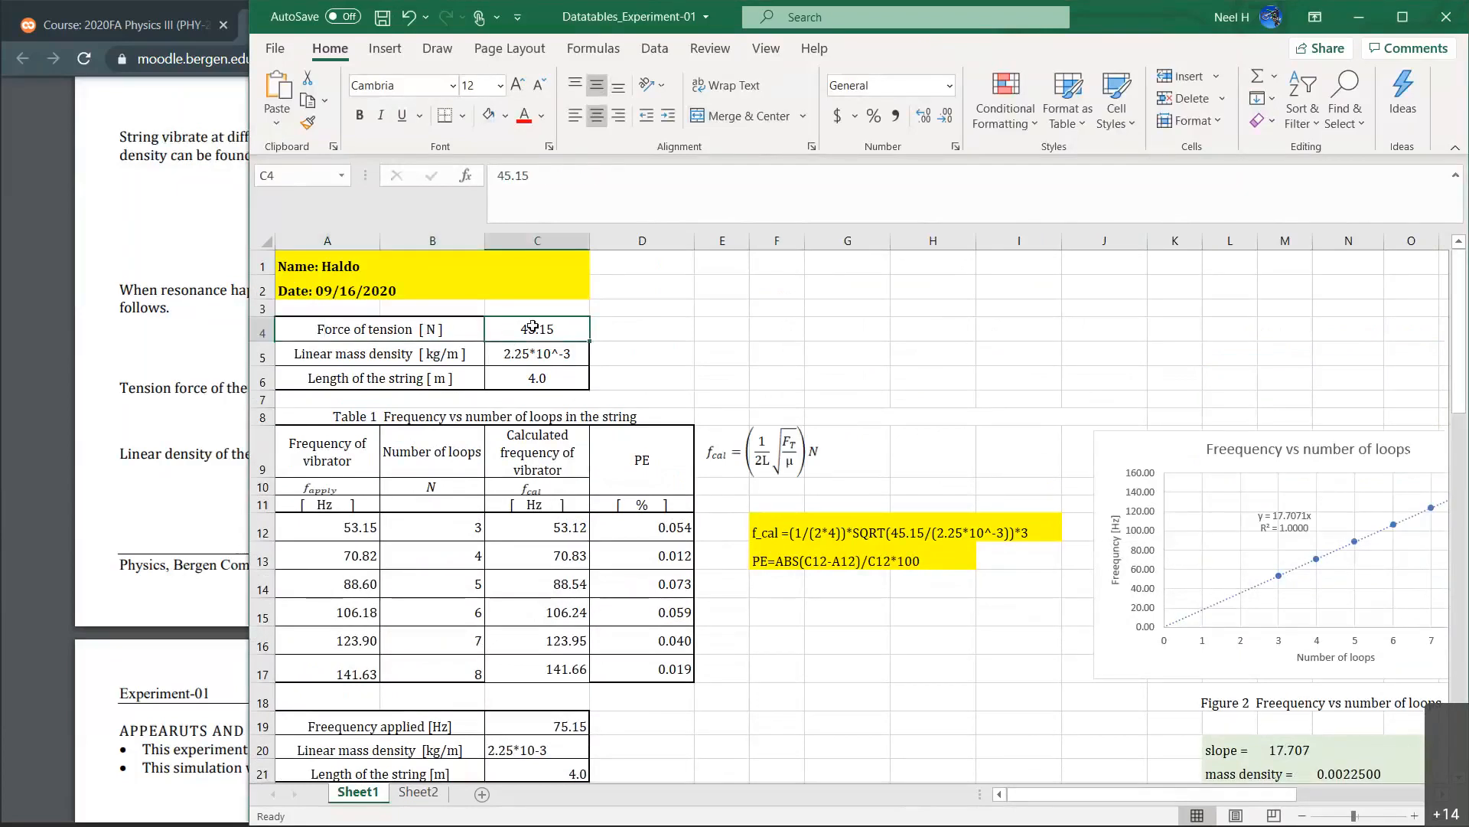
click(462, 347)
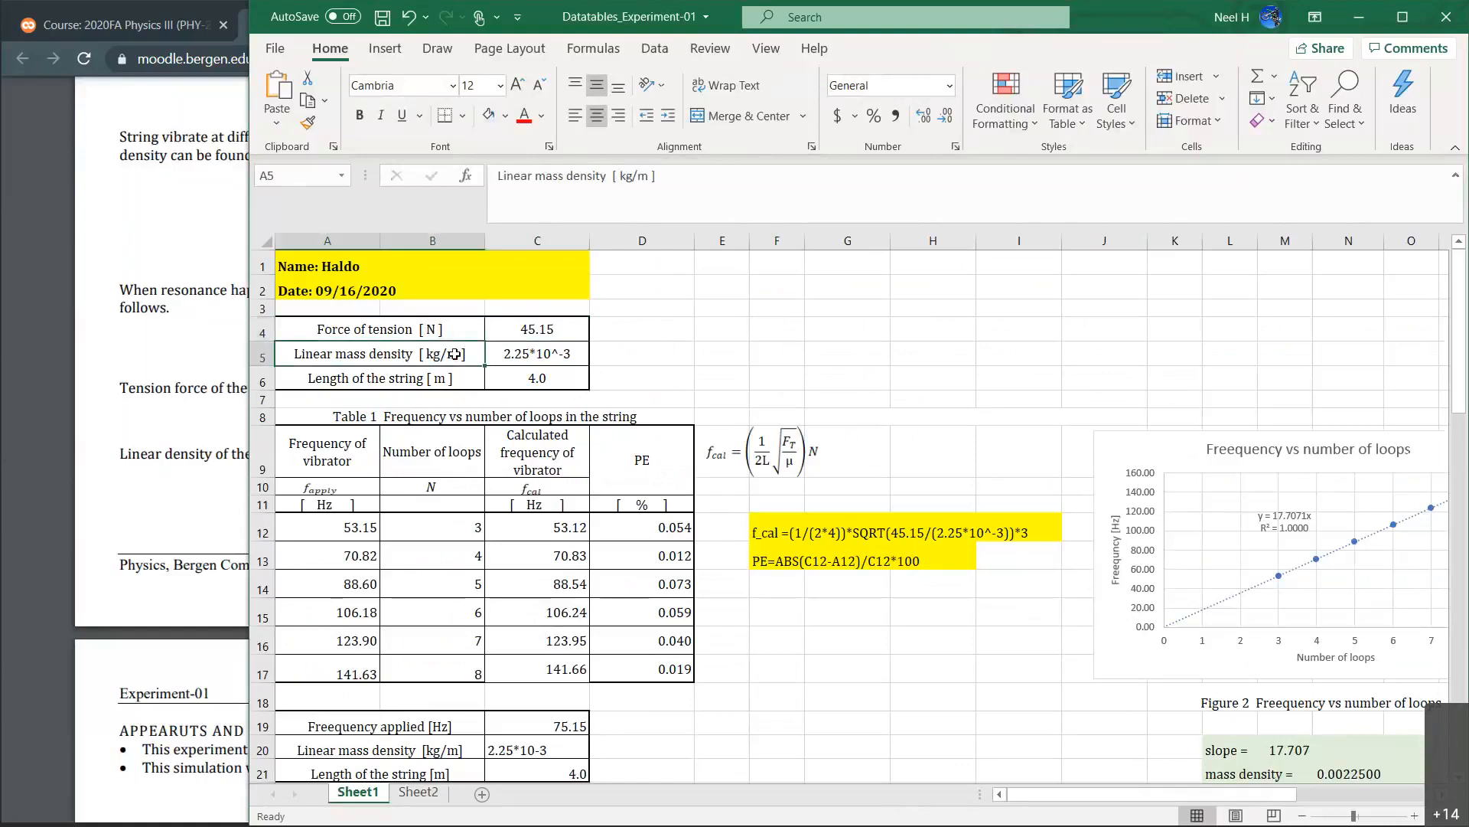
click(545, 349)
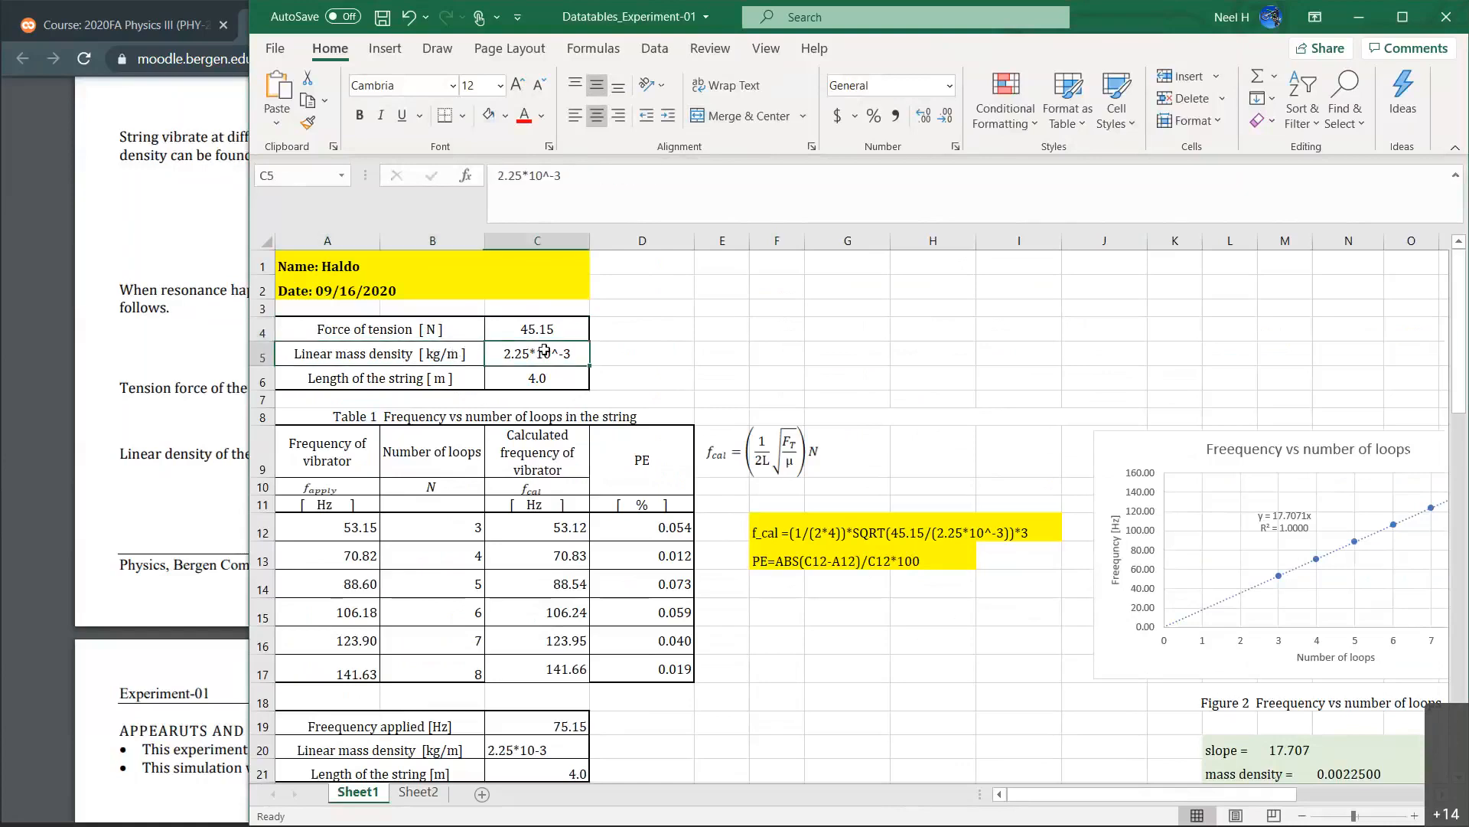
click(446, 380)
click(525, 378)
Examine the applied frequency in C19, then the tension force and number of loops columns of Table 2.
scroll(524, 379, down, 2)
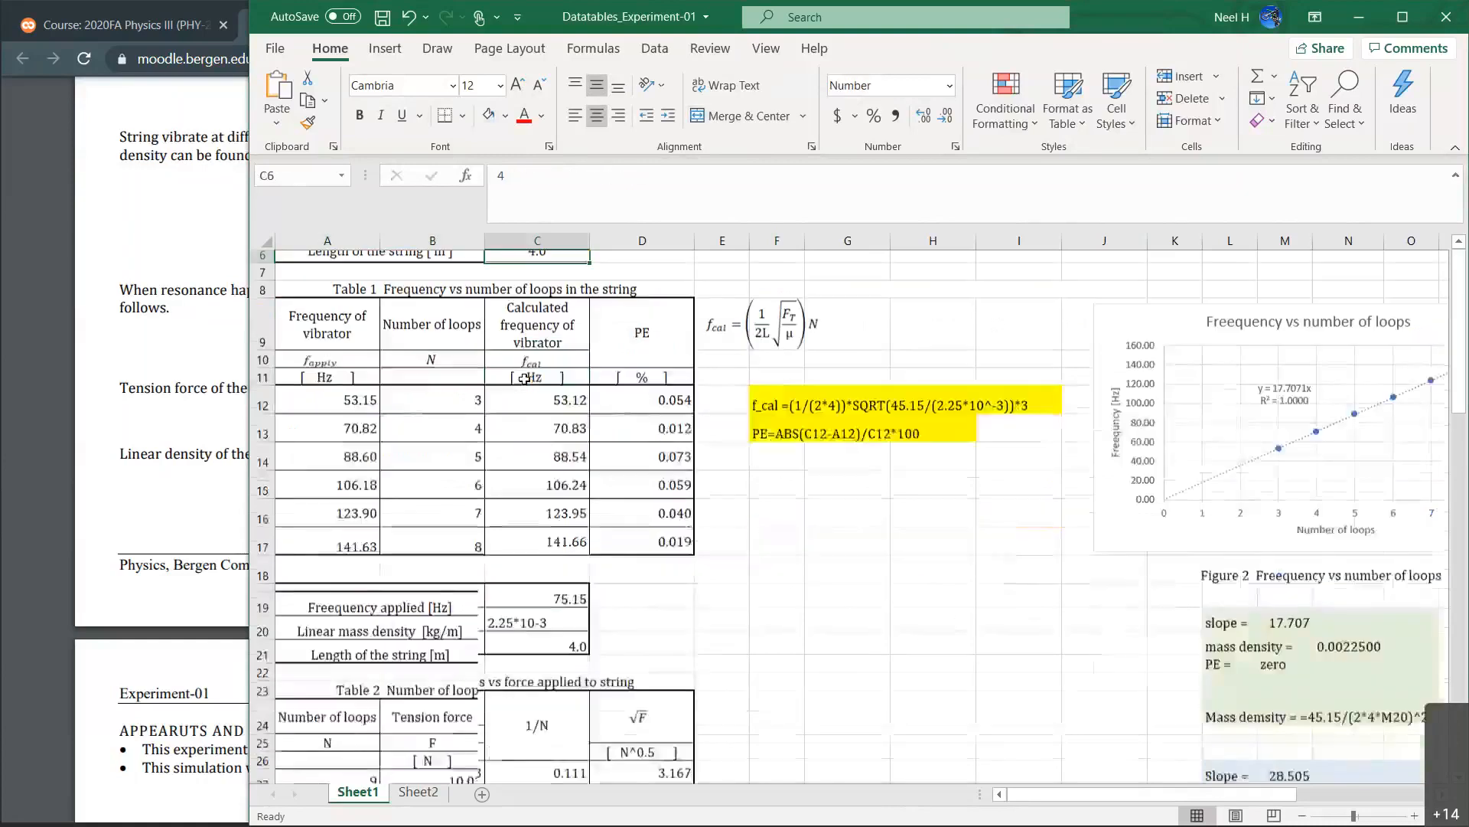
scroll(525, 378, down, 3)
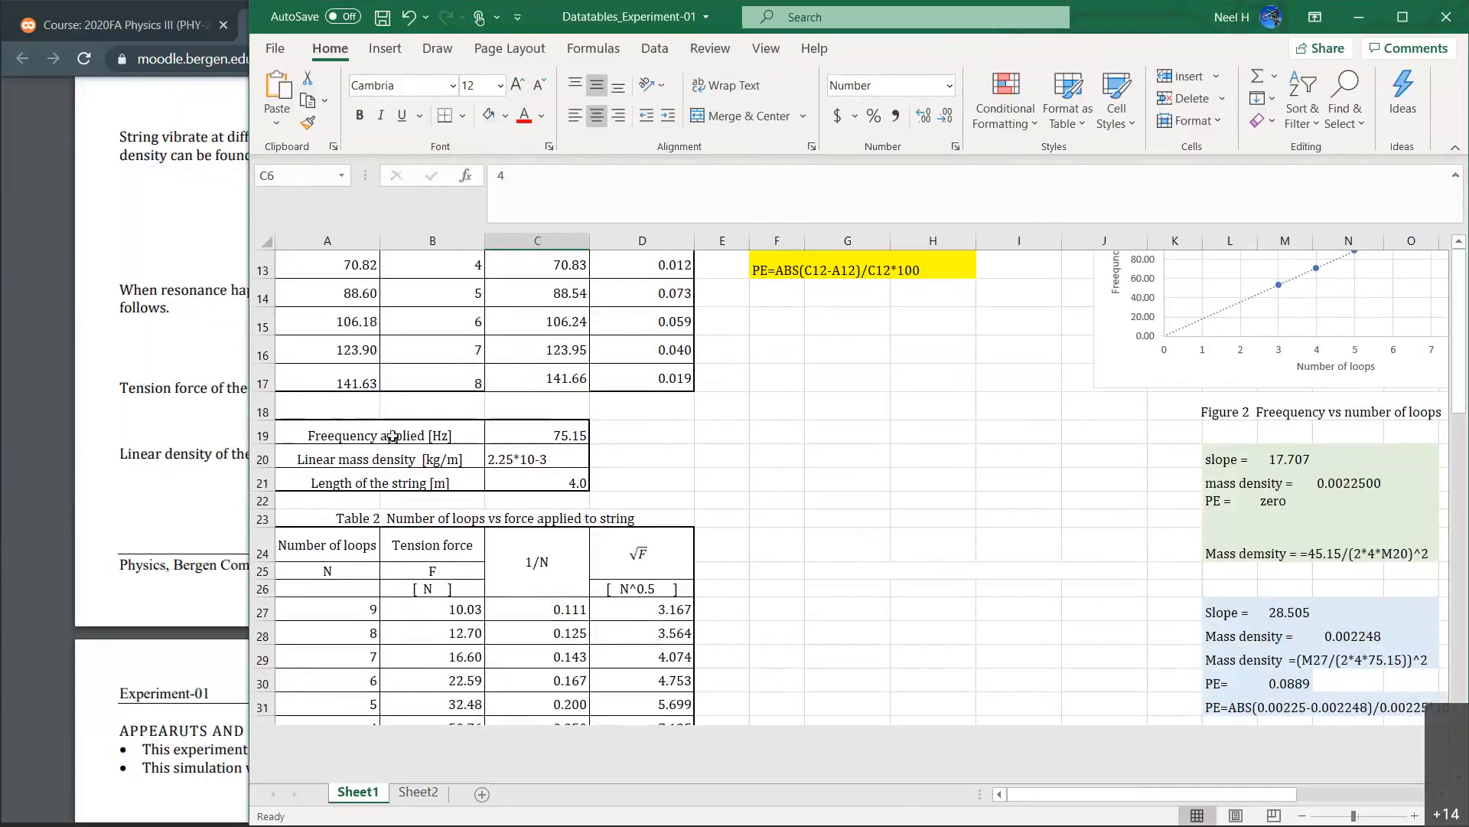
click(569, 429)
click(569, 429)
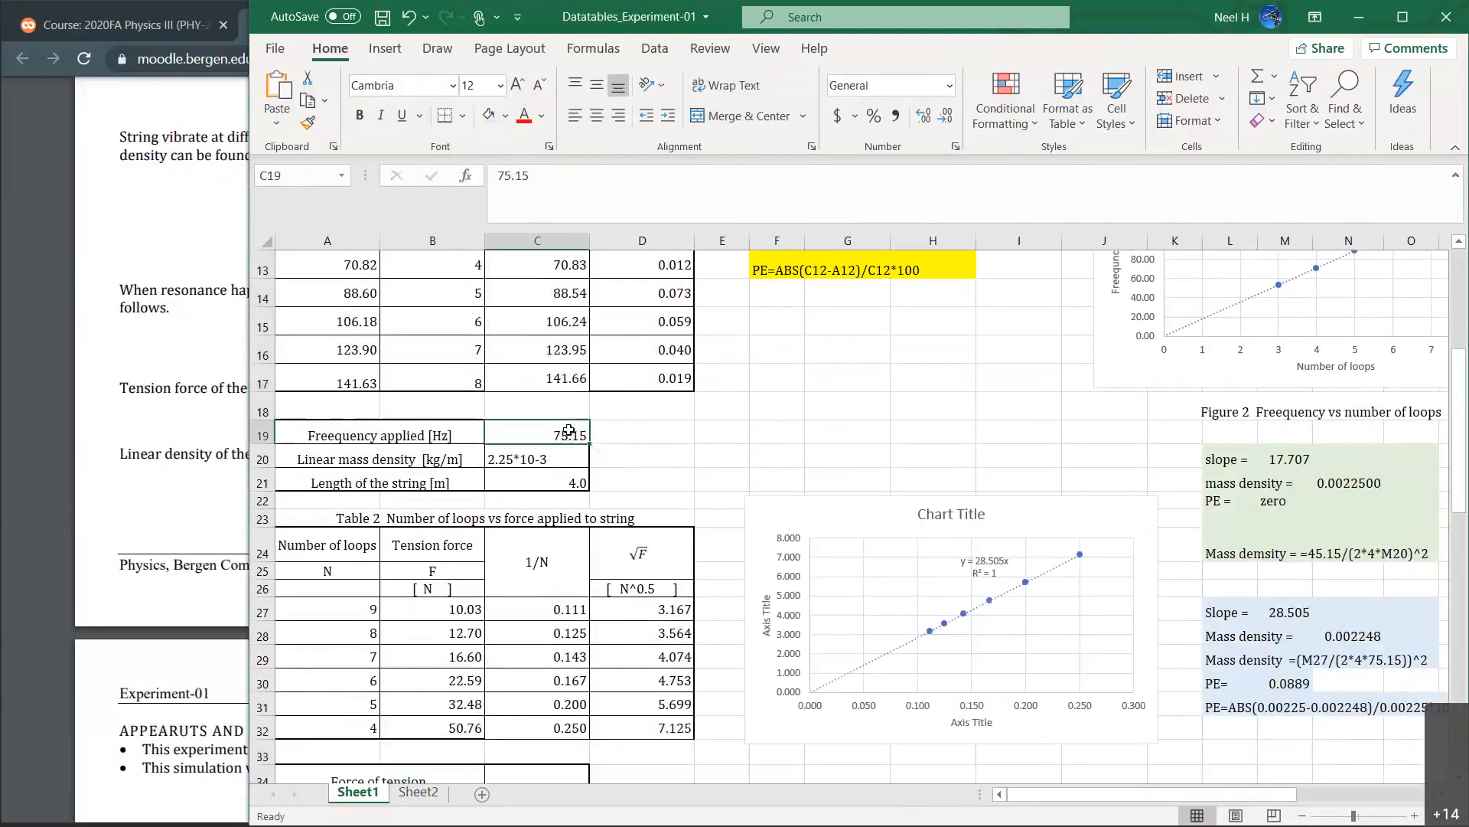
scroll(568, 430, down, 2)
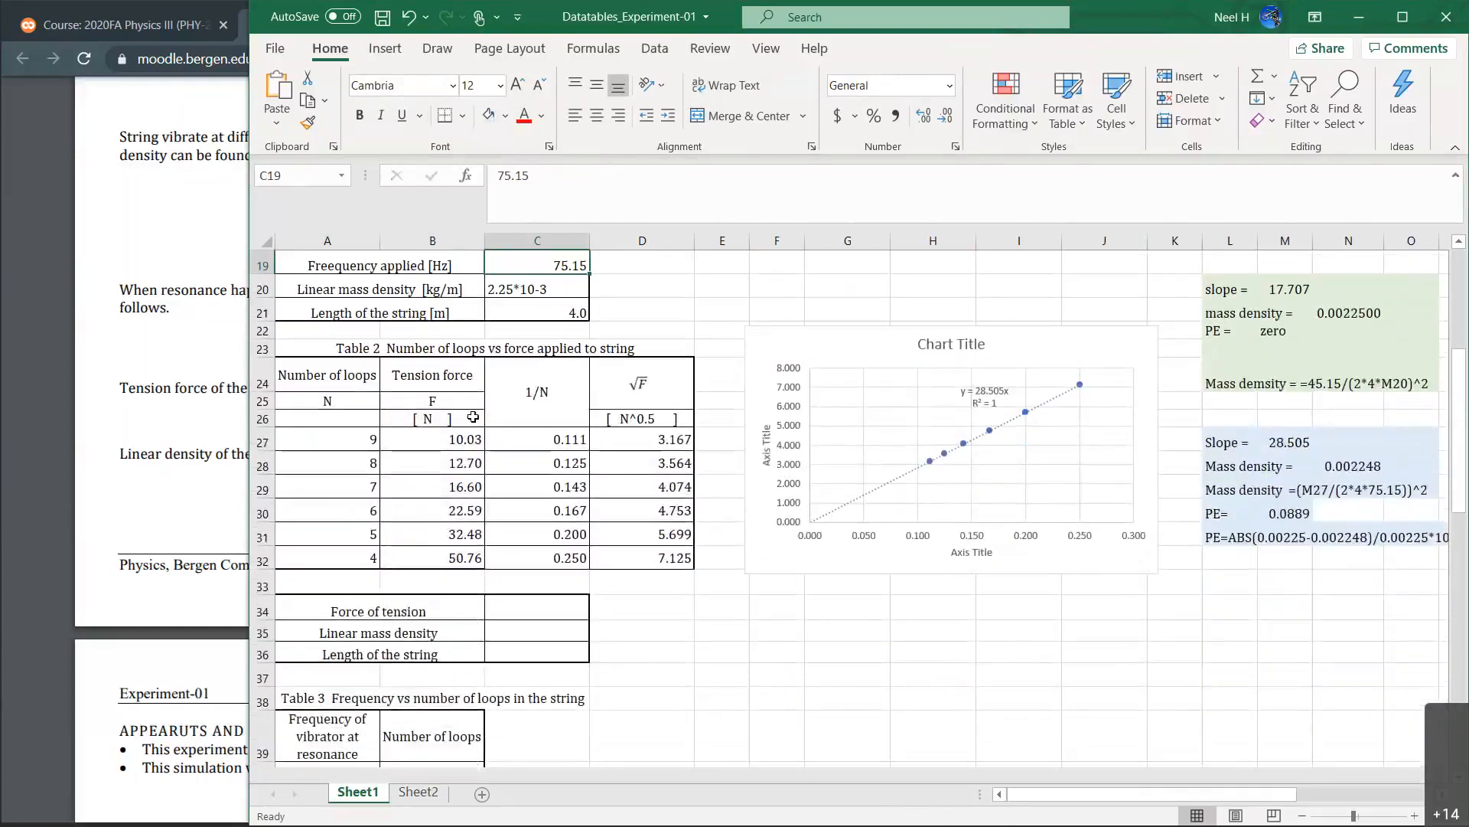
drag(451, 443, 450, 560)
click(446, 441)
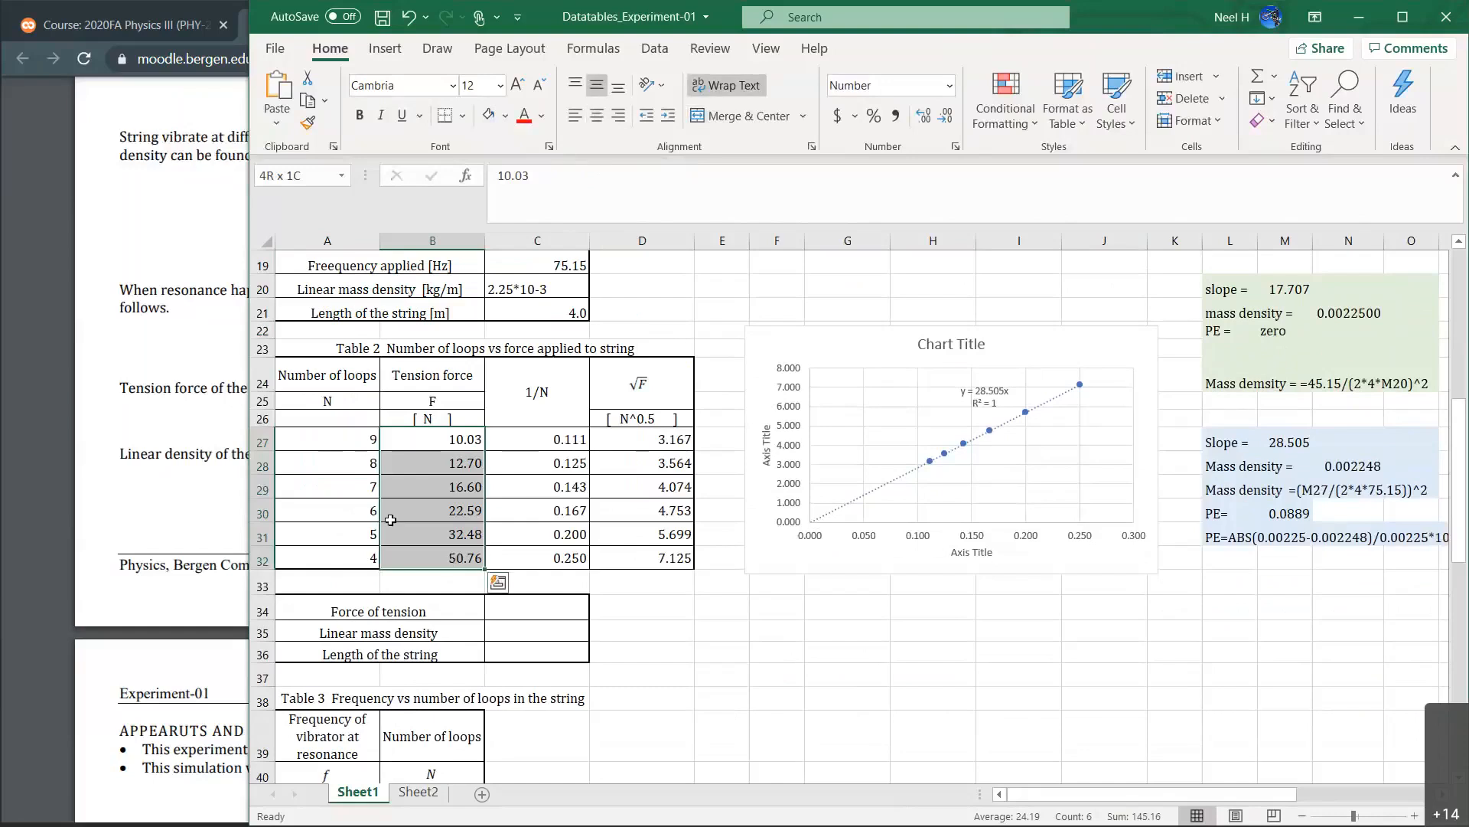
click(350, 437)
drag(350, 437, 350, 558)
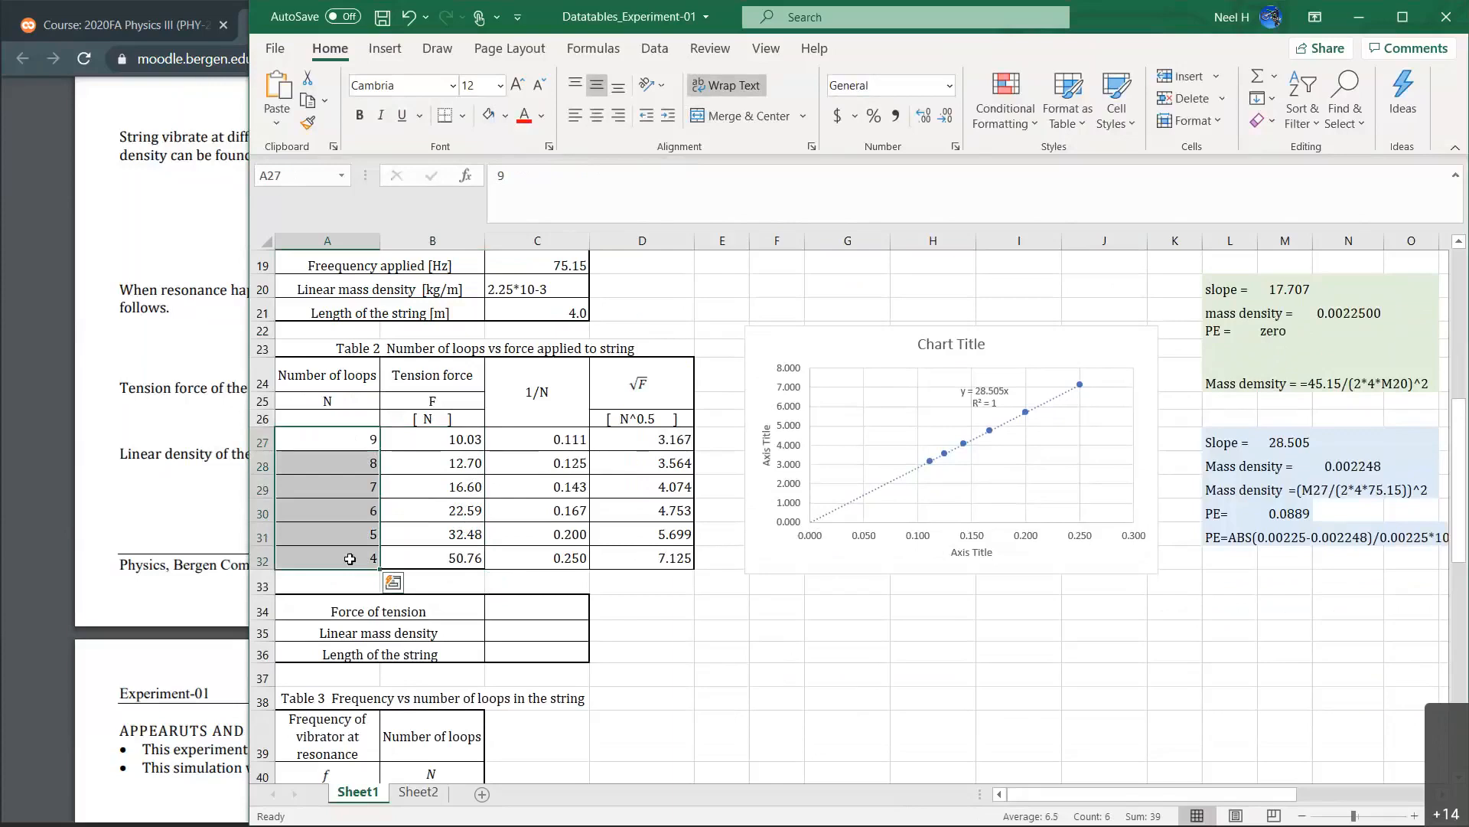
click(325, 441)
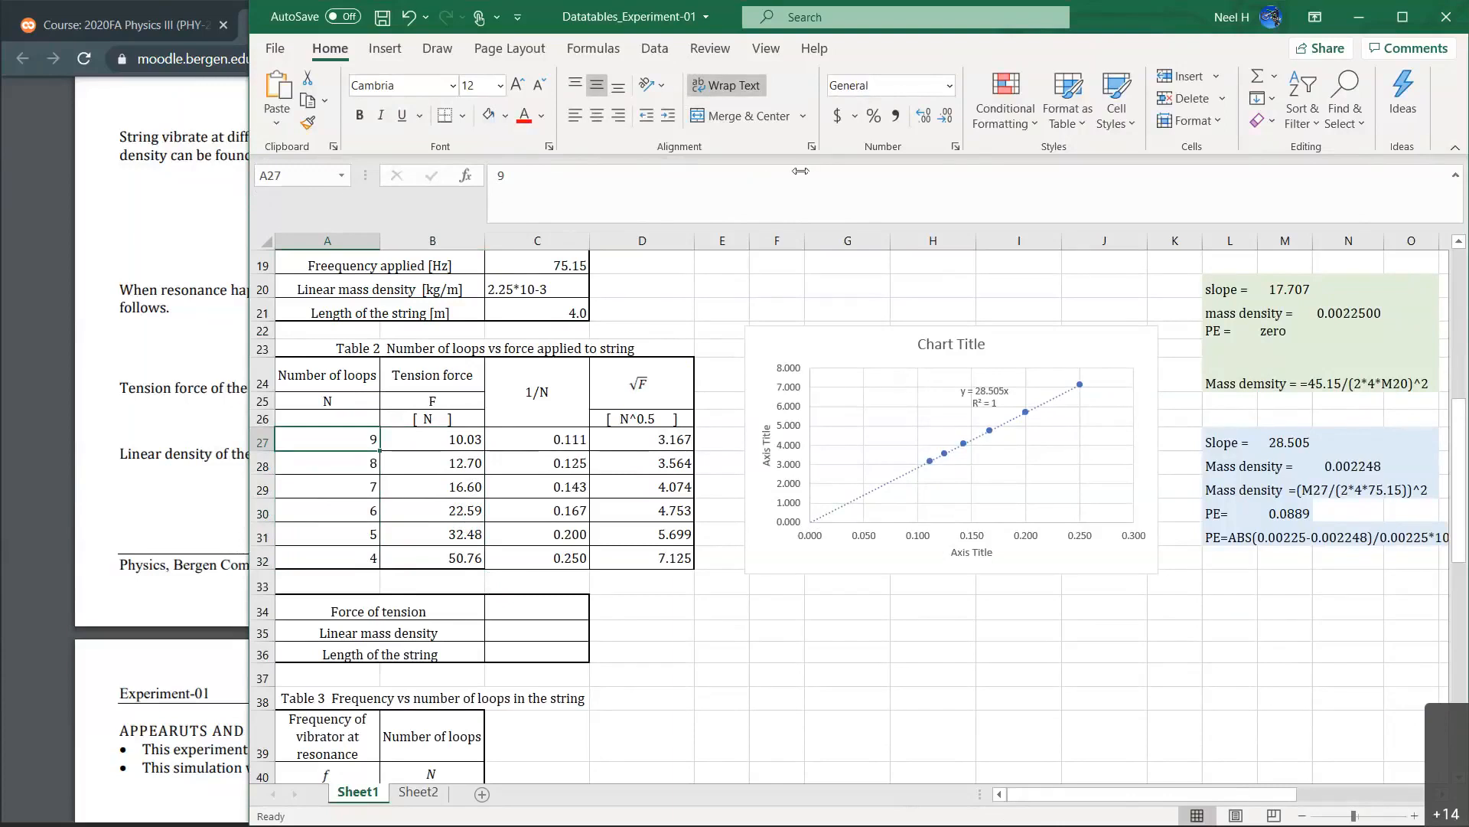
Uncover the browser, look at the lab manual's procedure, and lower the string tension to 12.25 N in the oPhysics simulation.
drag(800, 171, 801, 170)
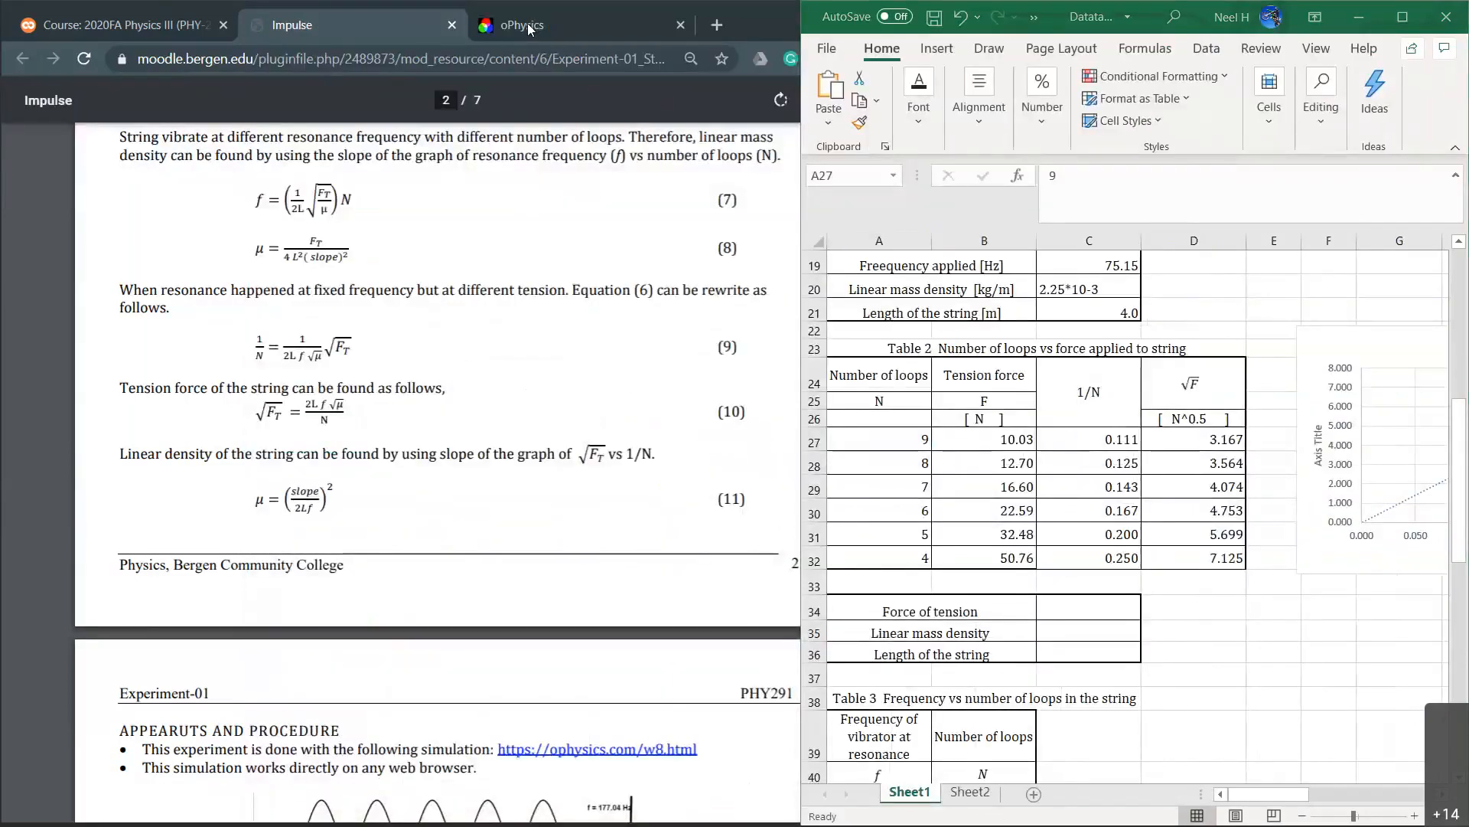
click(450, 339)
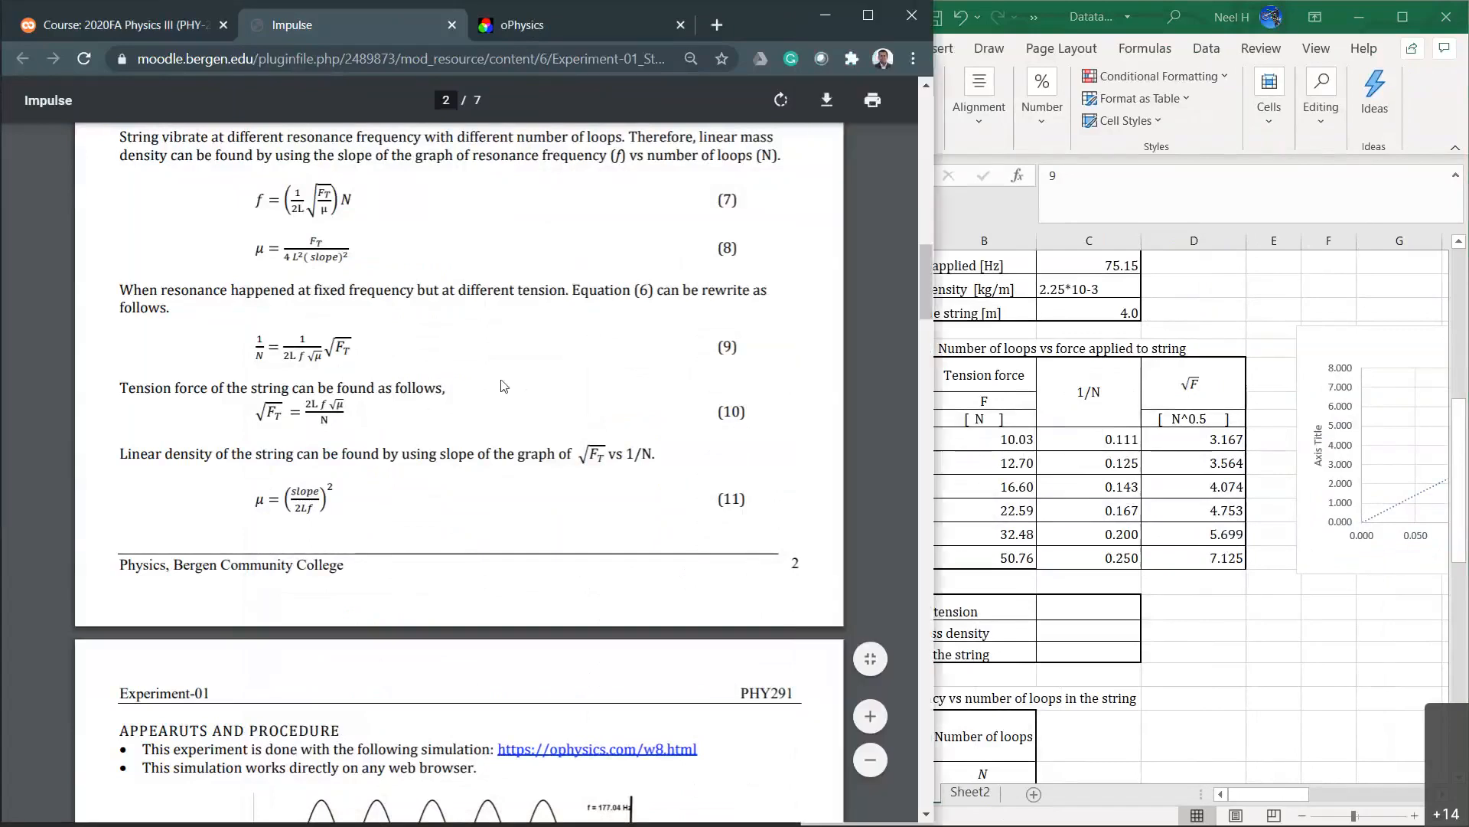
scroll(504, 385, down, 5)
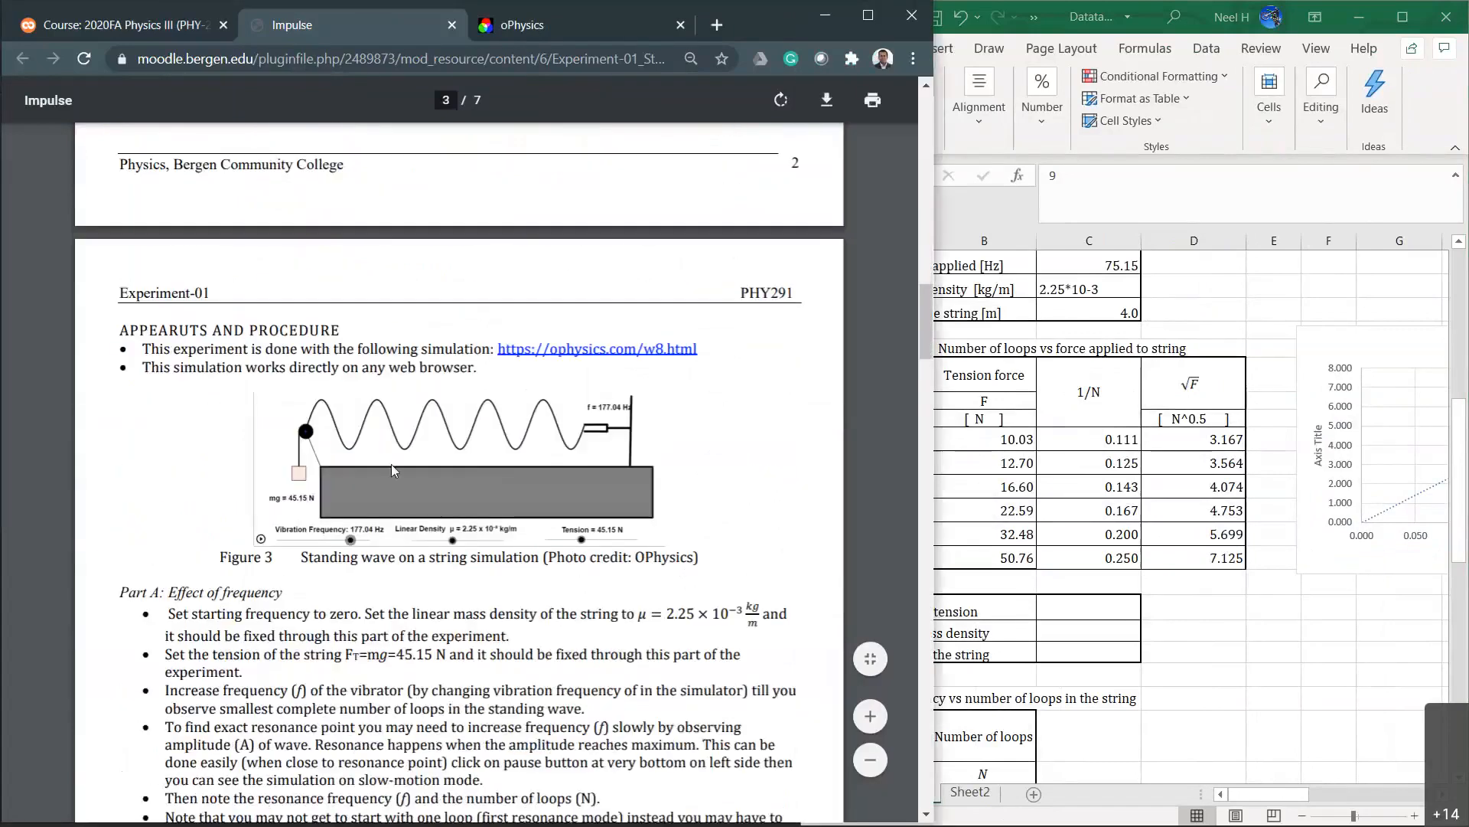
click(546, 23)
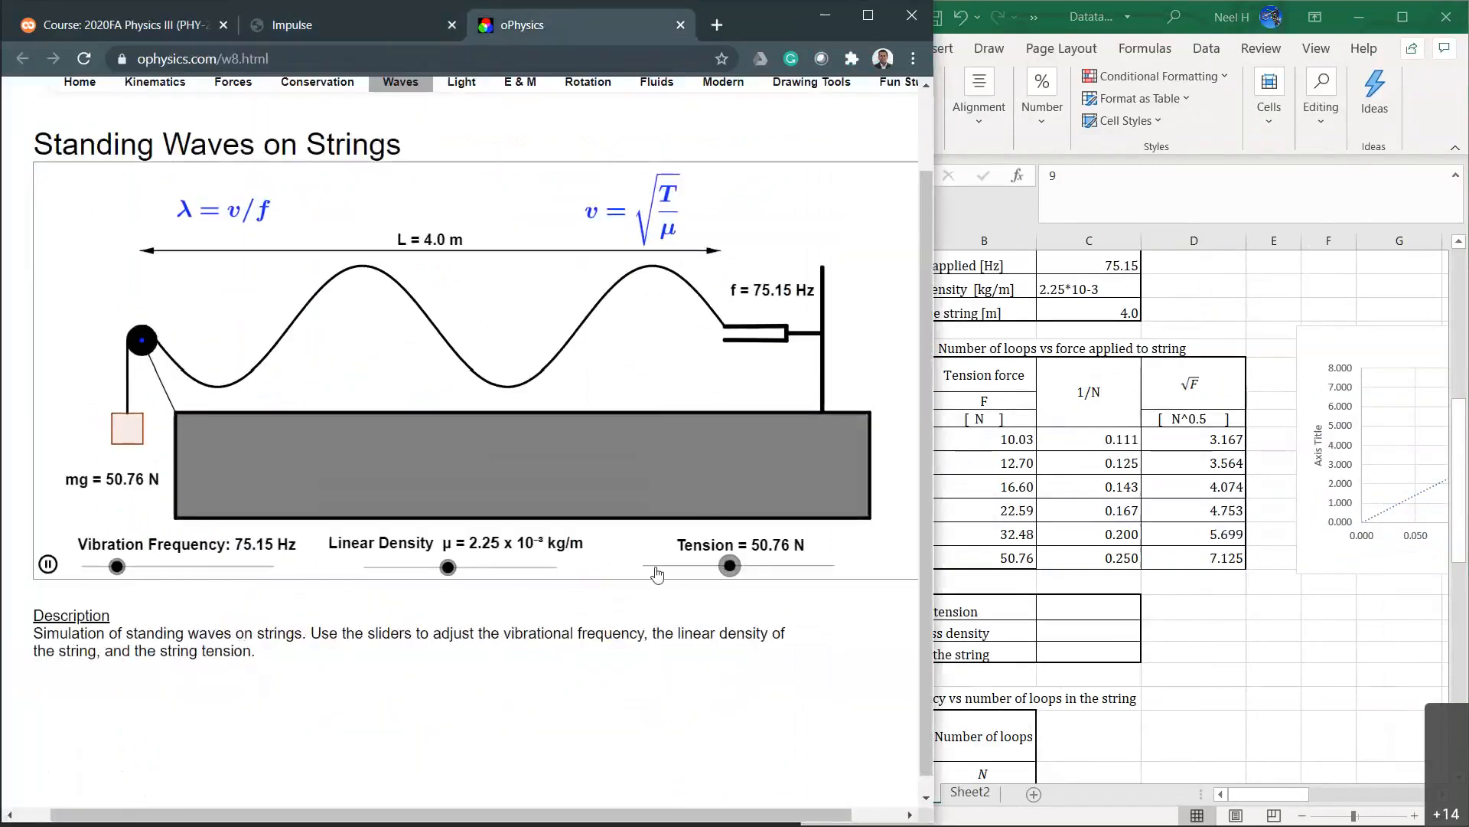
drag(733, 575, 649, 578)
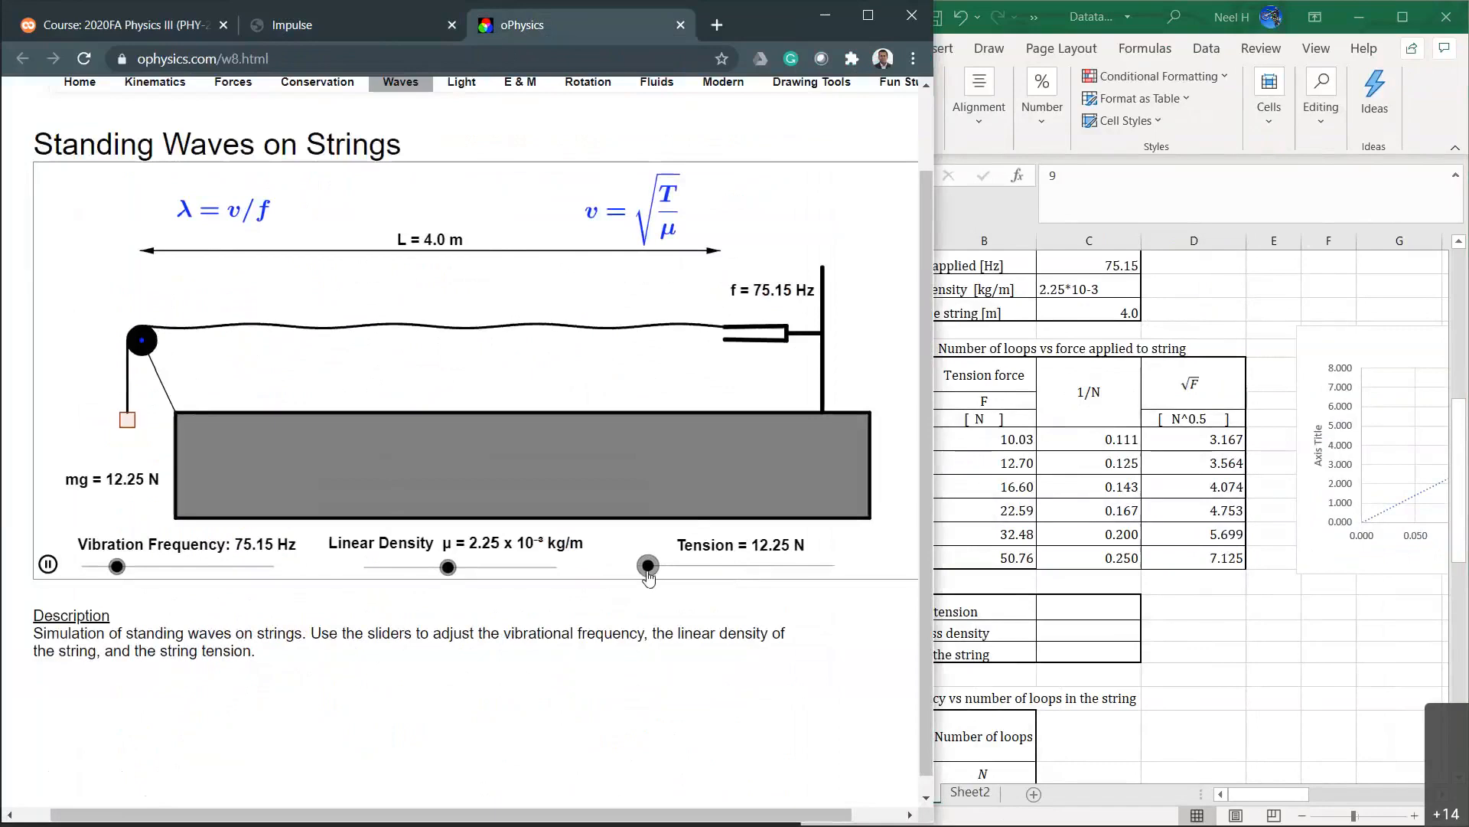
Return to the workbook and go through the number of loops and matching tension forces in A27:B32.
click(1025, 524)
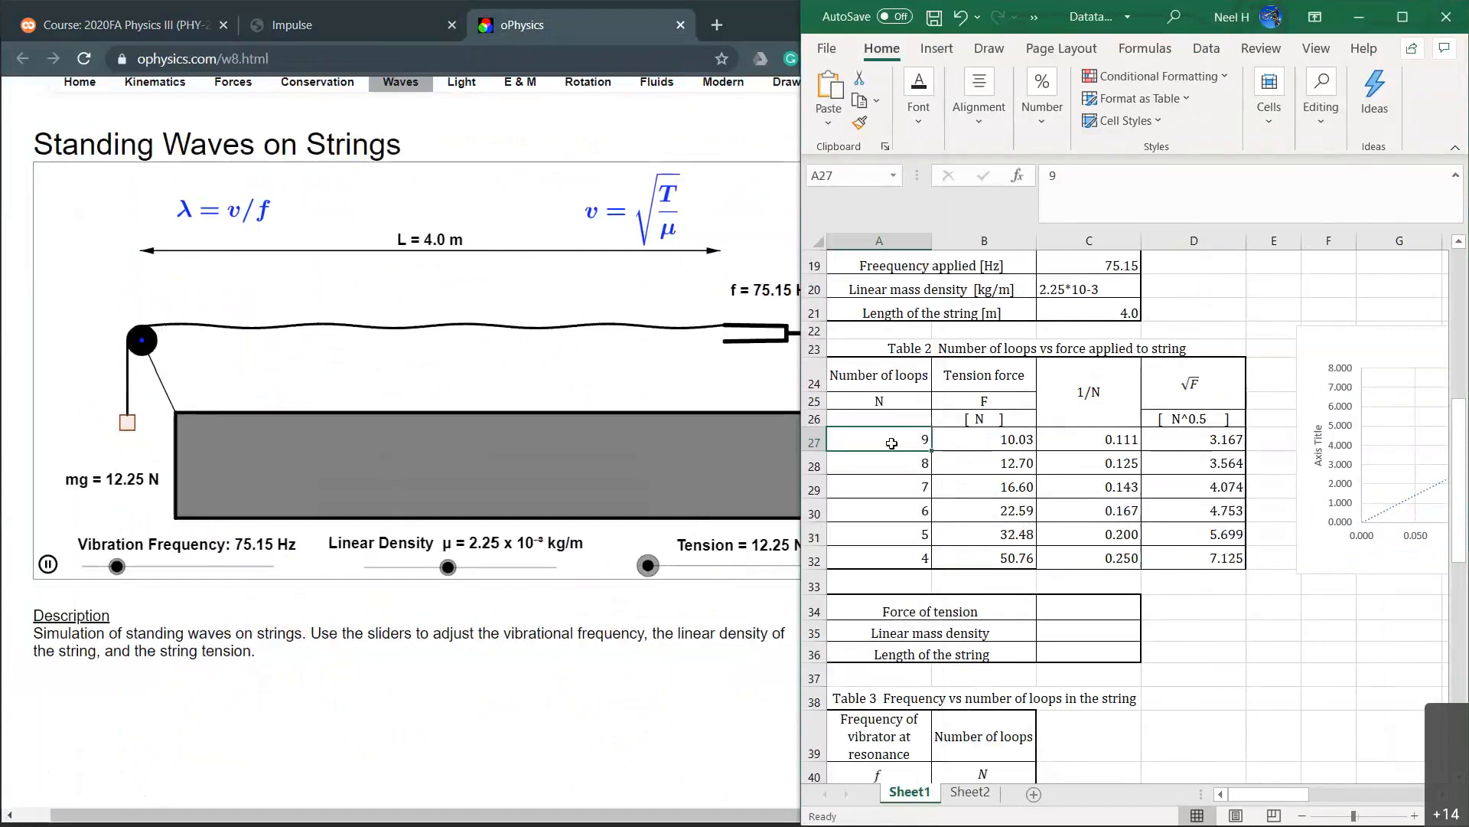
click(992, 440)
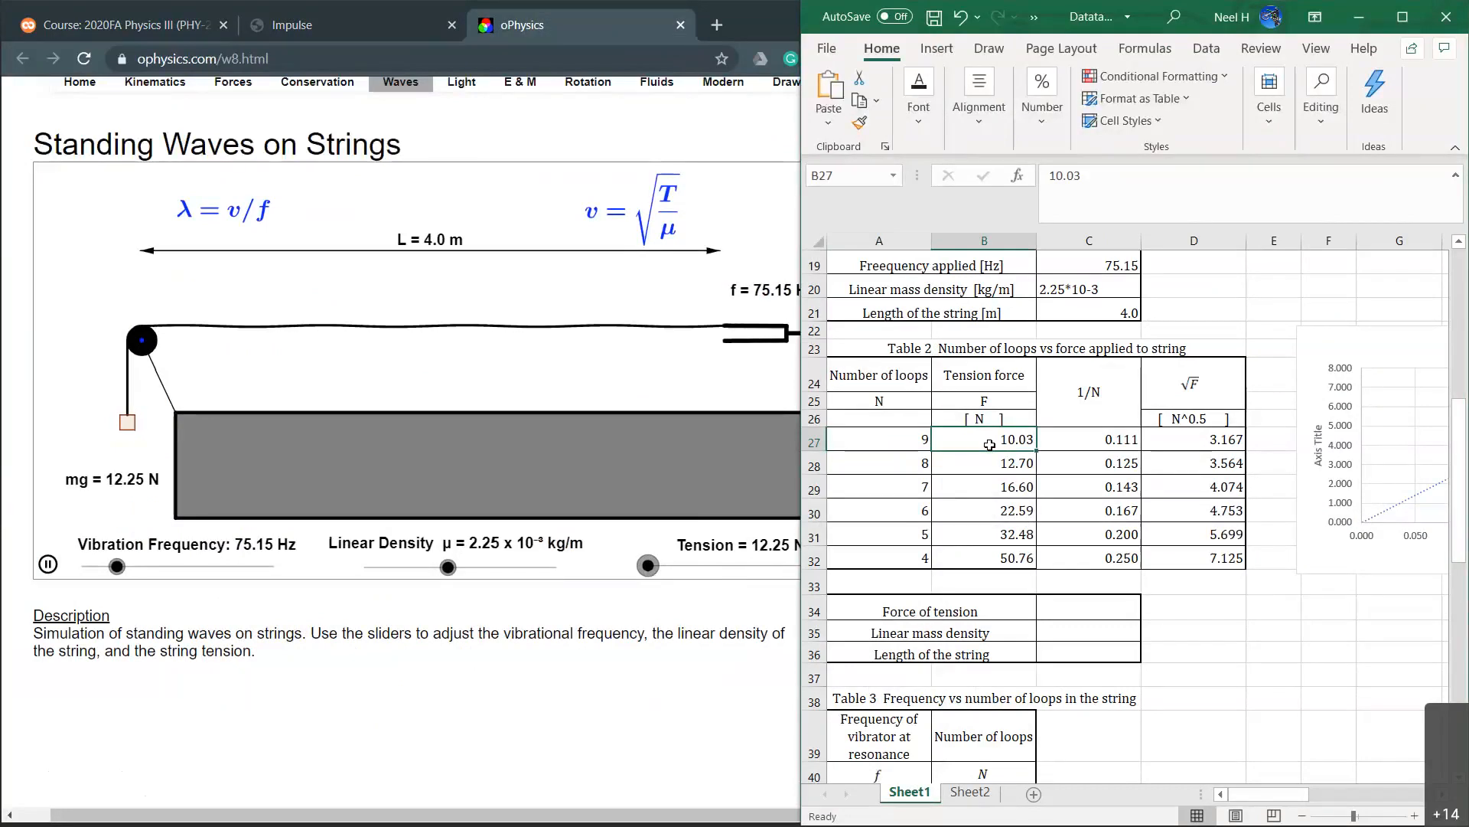
drag(917, 438, 983, 561)
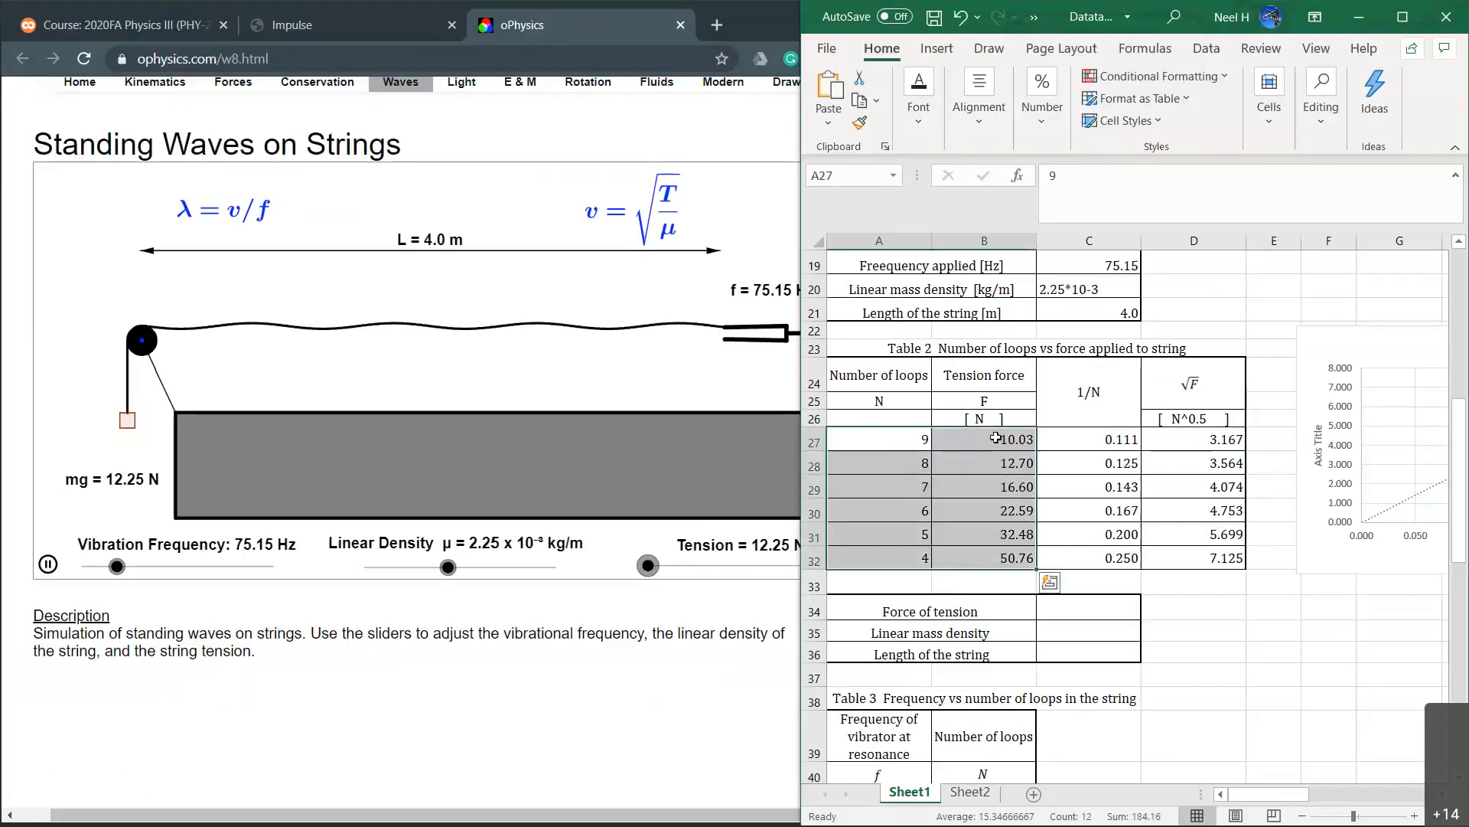
click(947, 466)
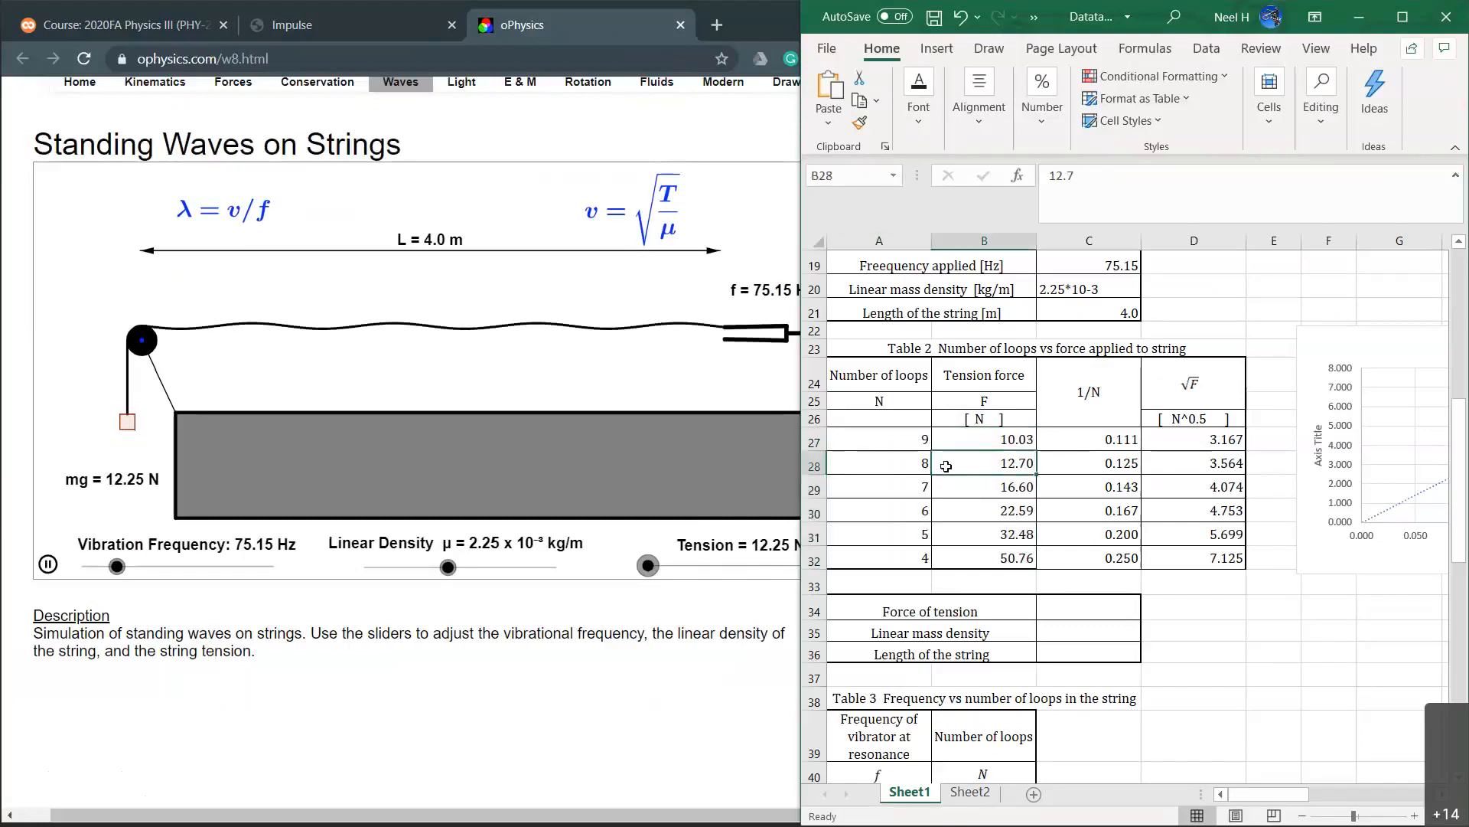
click(911, 468)
click(912, 486)
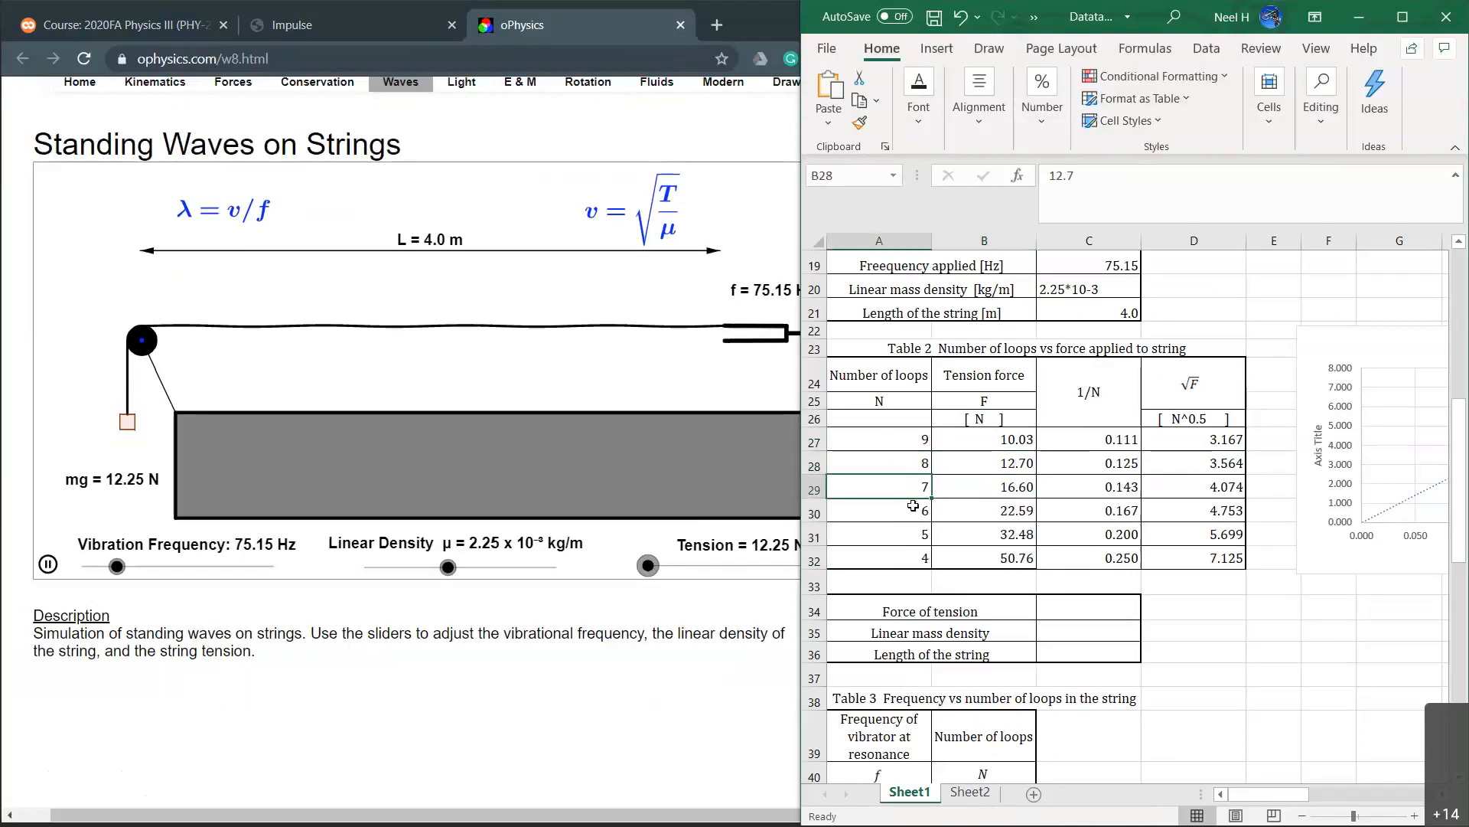
click(912, 510)
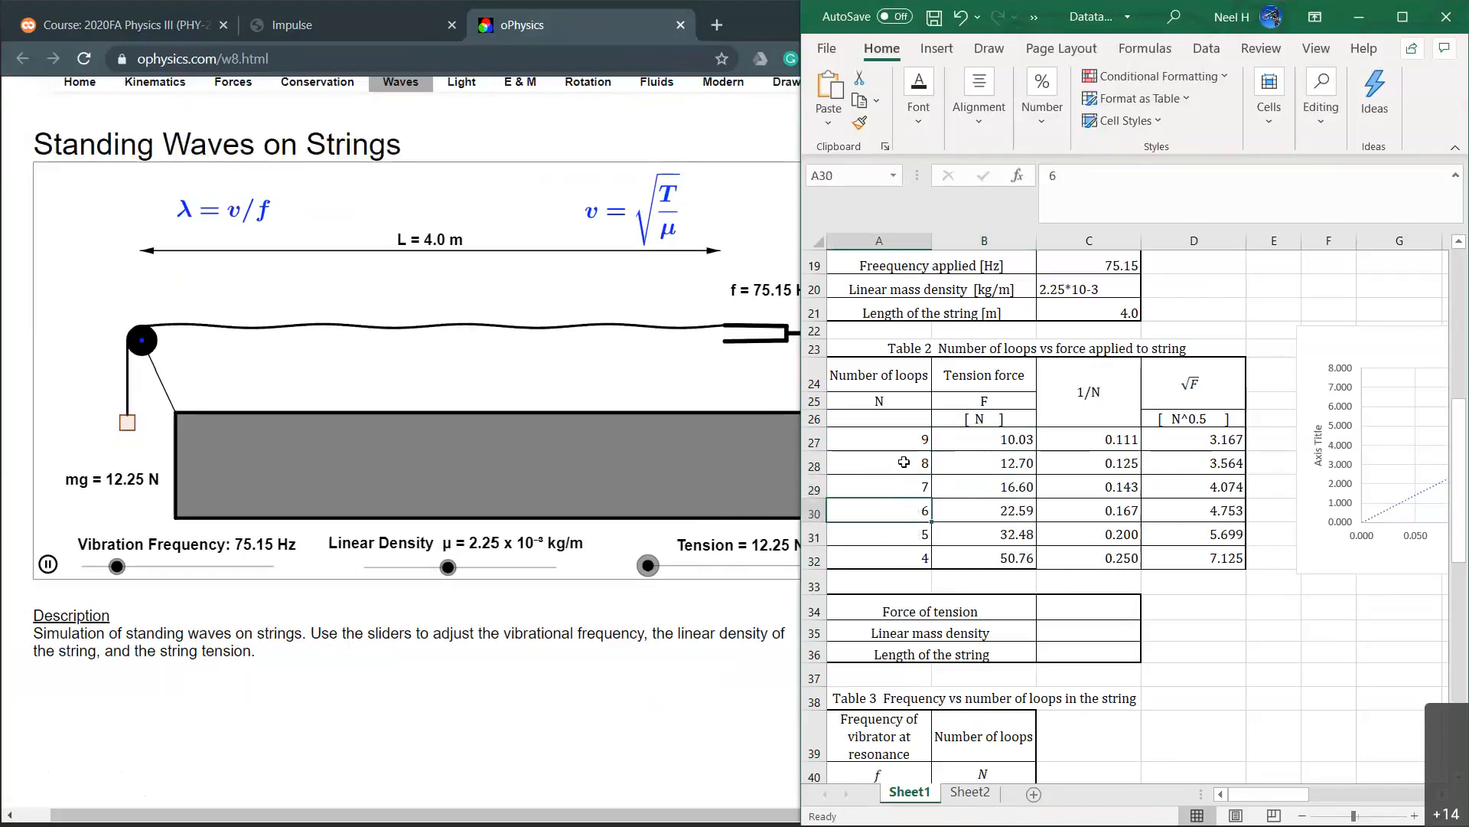
click(903, 435)
drag(903, 435, 903, 561)
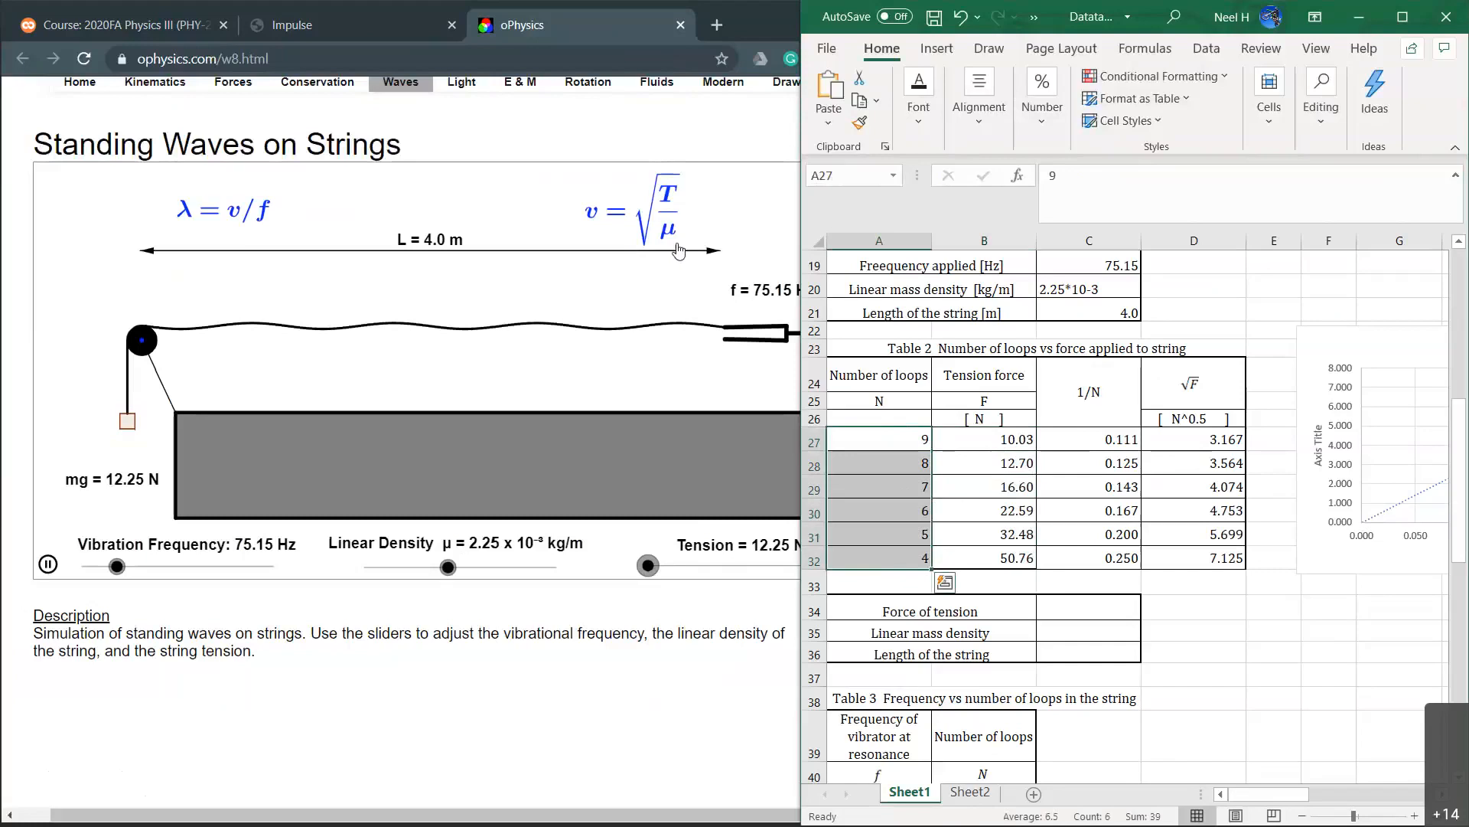
Switch to the Experiment-01 lab manual and review the wave equations leading to tension and linear density on page 2.
click(341, 15)
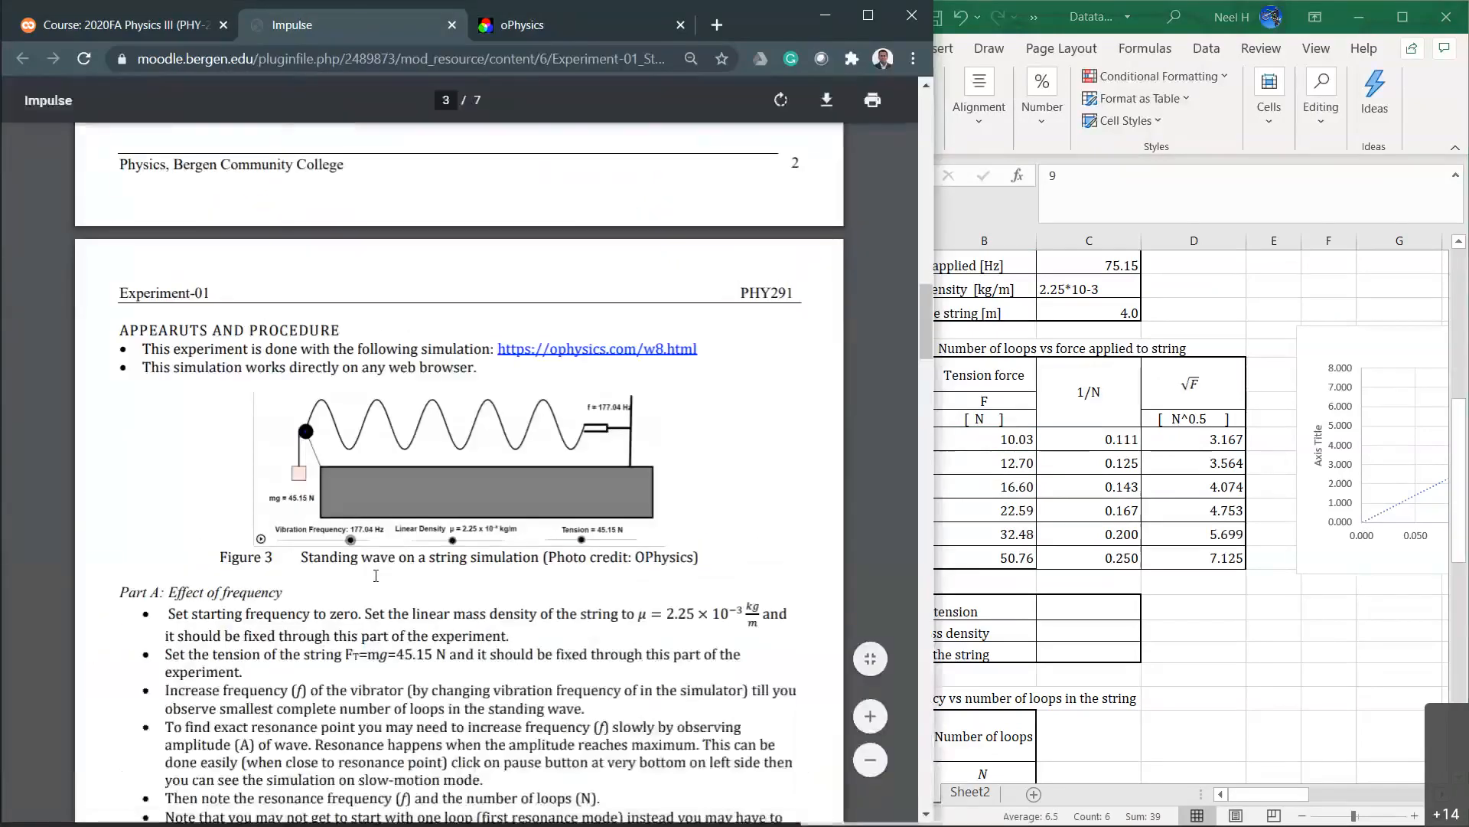
scroll(519, 399, up, 9)
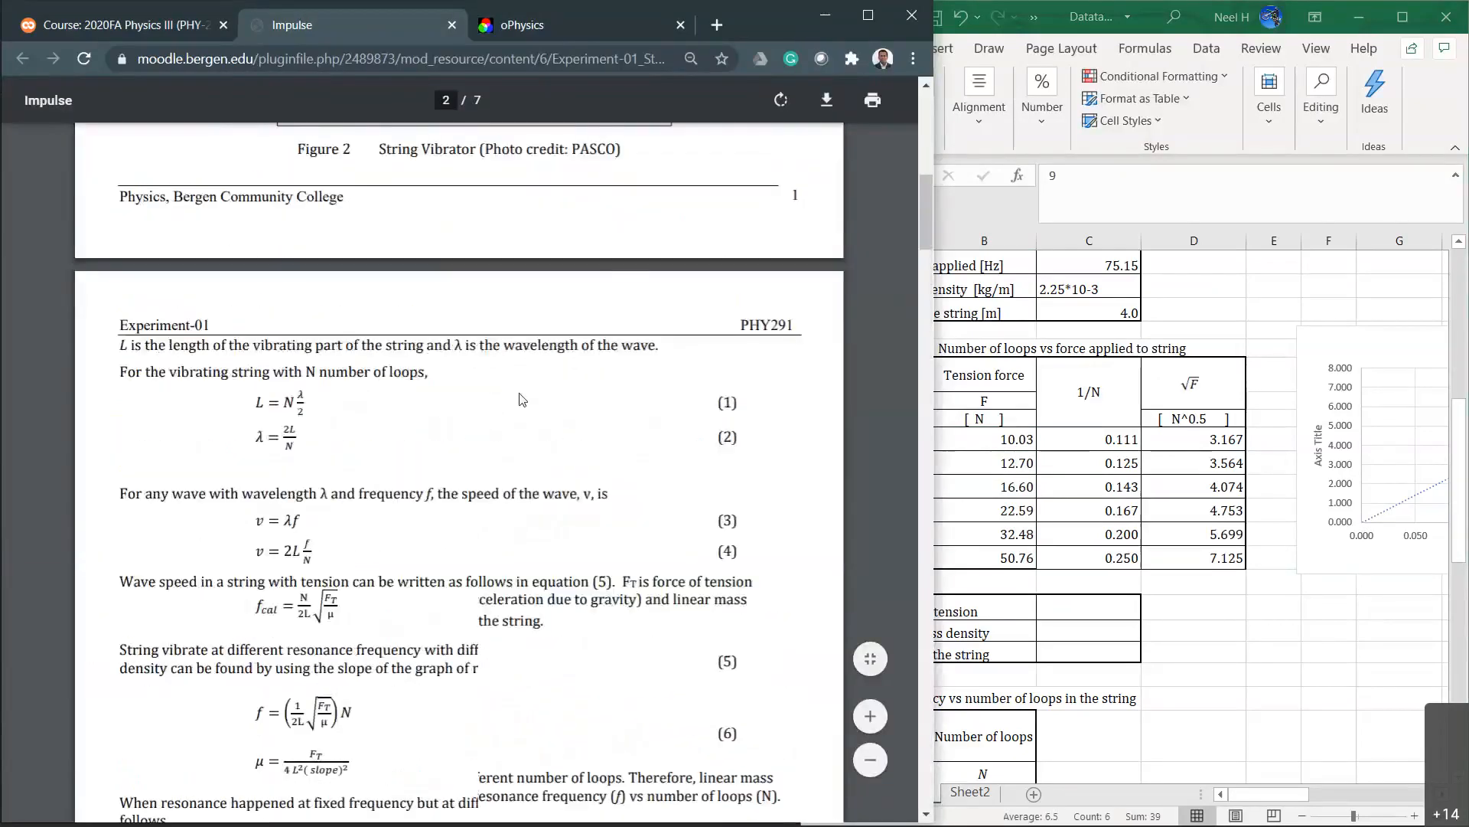
scroll(520, 399, up, 10)
scroll(520, 399, down, 18)
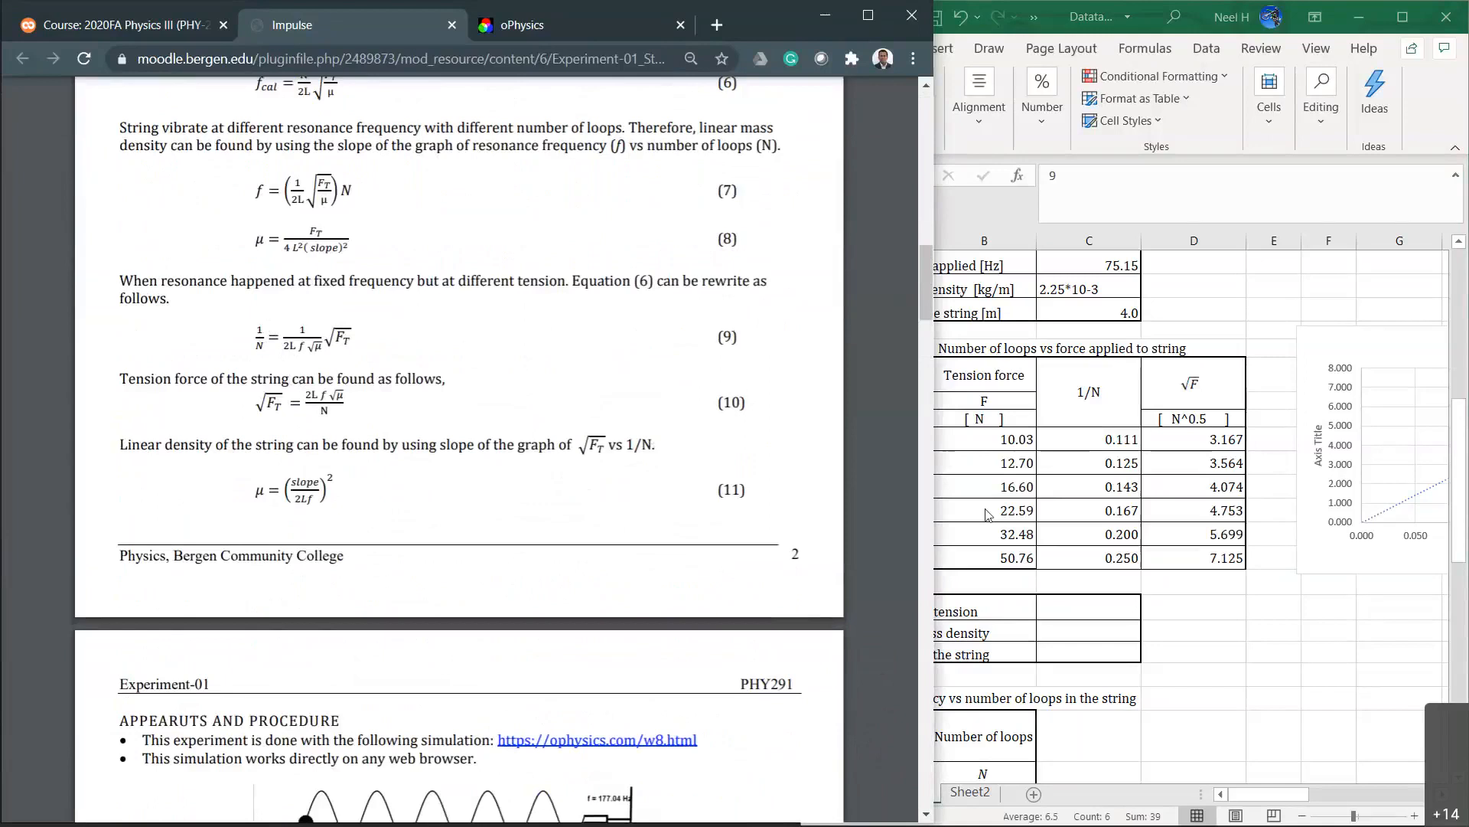
Bring the workbook forward and widen its window to show Table 2, its chart and the full results blocks together.
drag(934, 219, 800, 219)
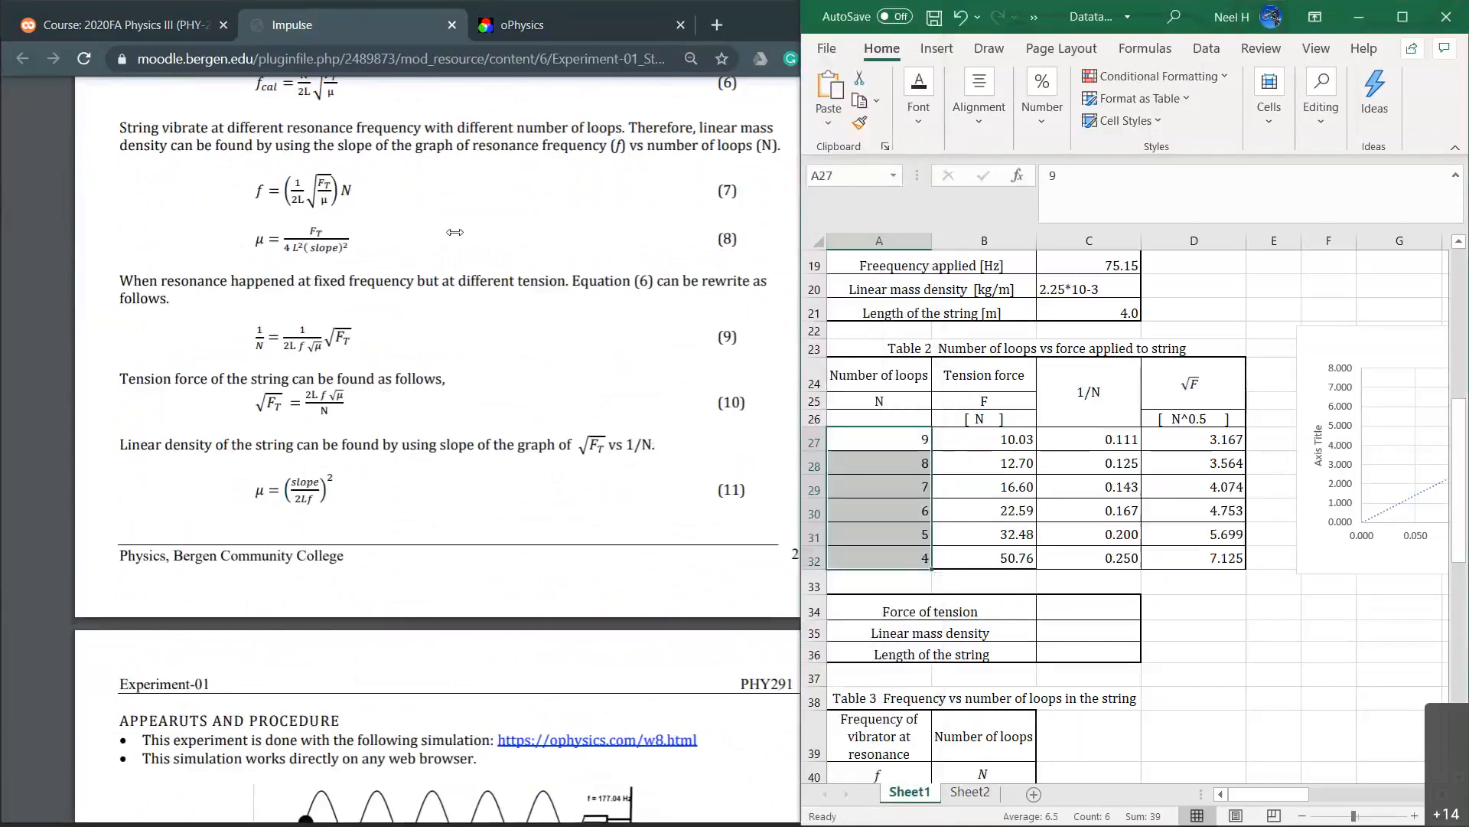
drag(455, 232, 456, 232)
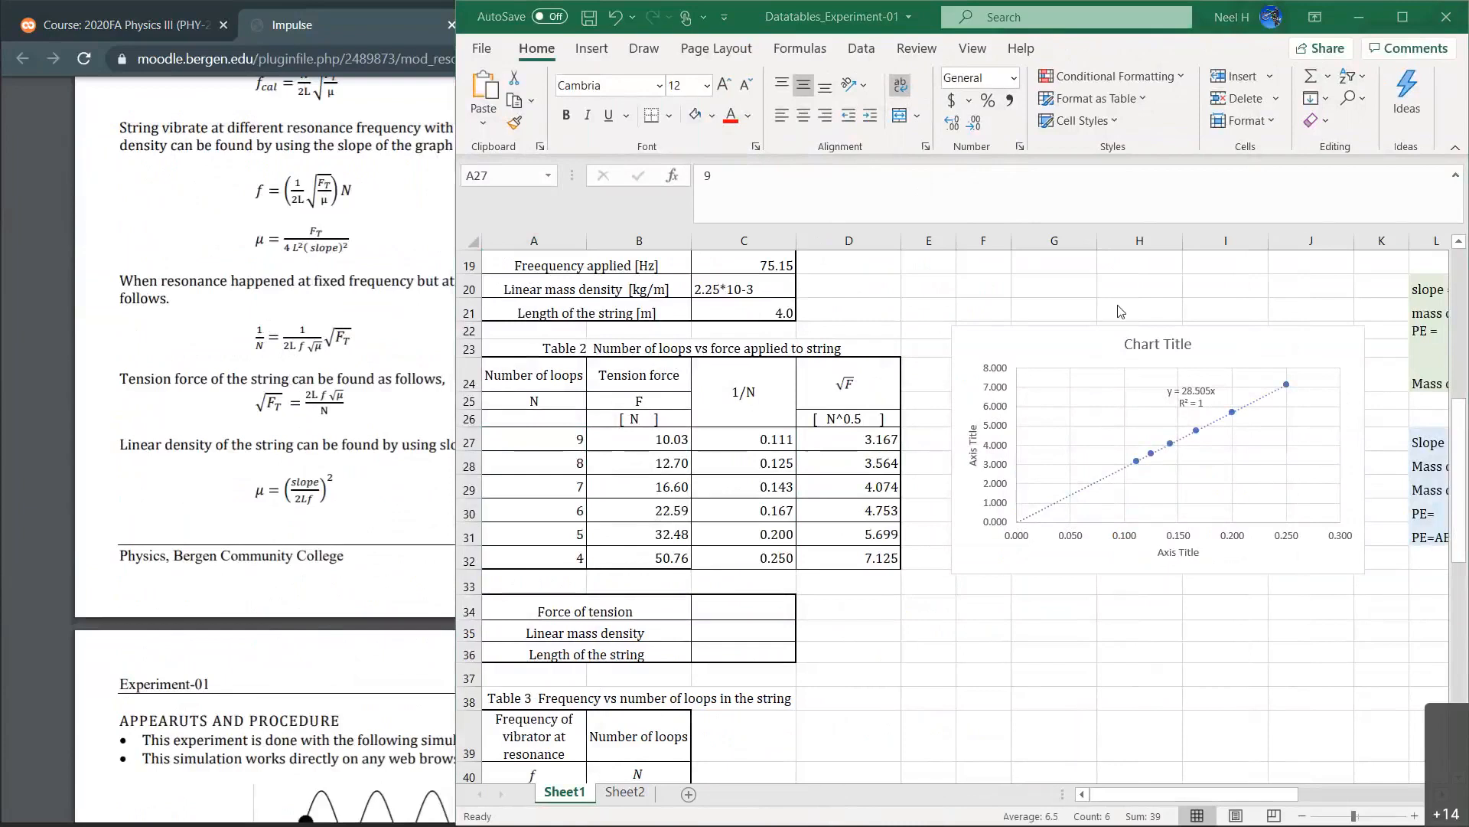
scroll(1120, 311, right, 5)
scroll(1120, 311, left, 5)
drag(452, 215, 107, 264)
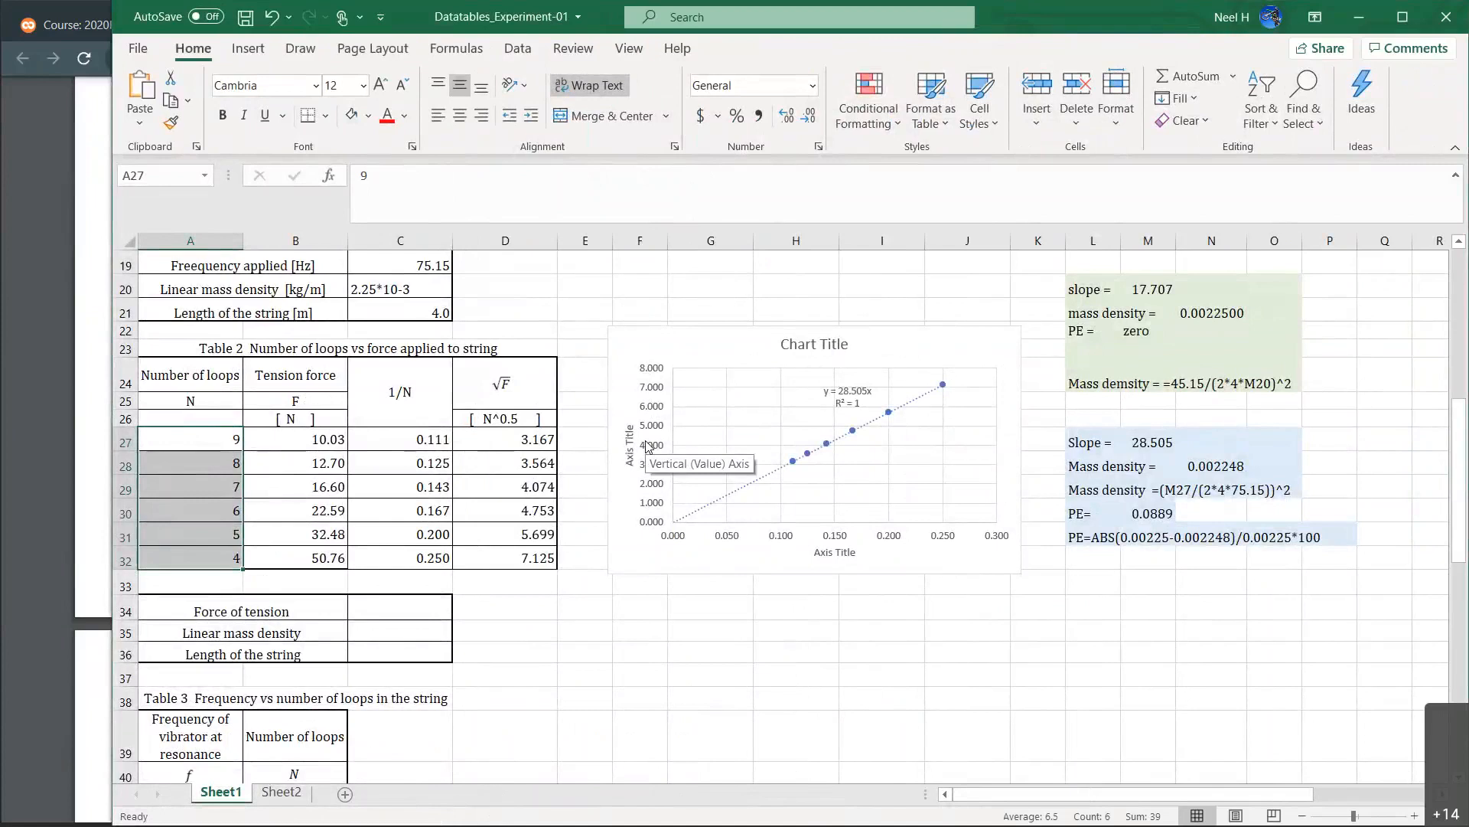
Inspect the vertical axis, horizontal axis title and chart area of the Table 2 chart.
click(649, 446)
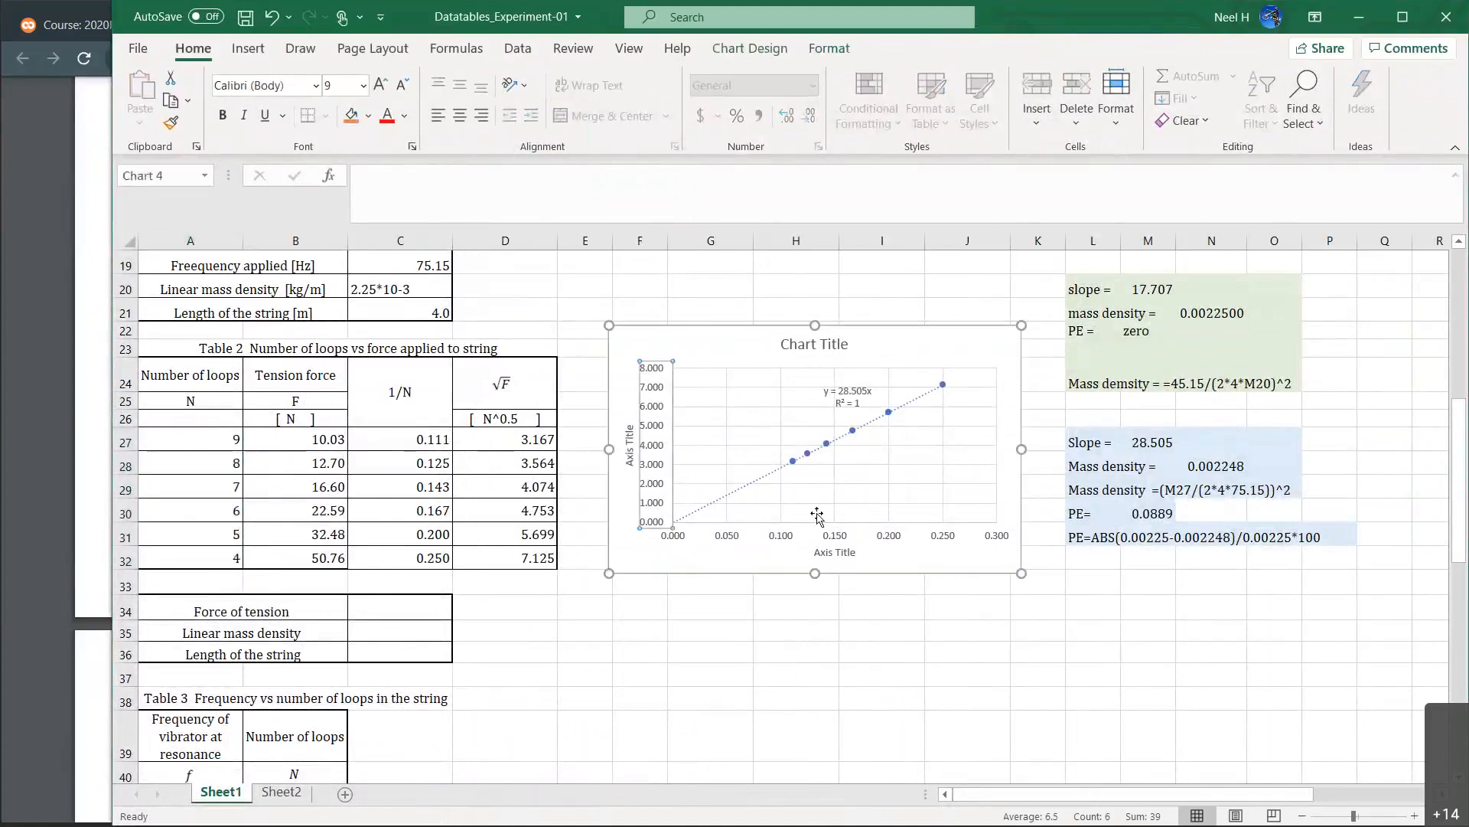
click(829, 548)
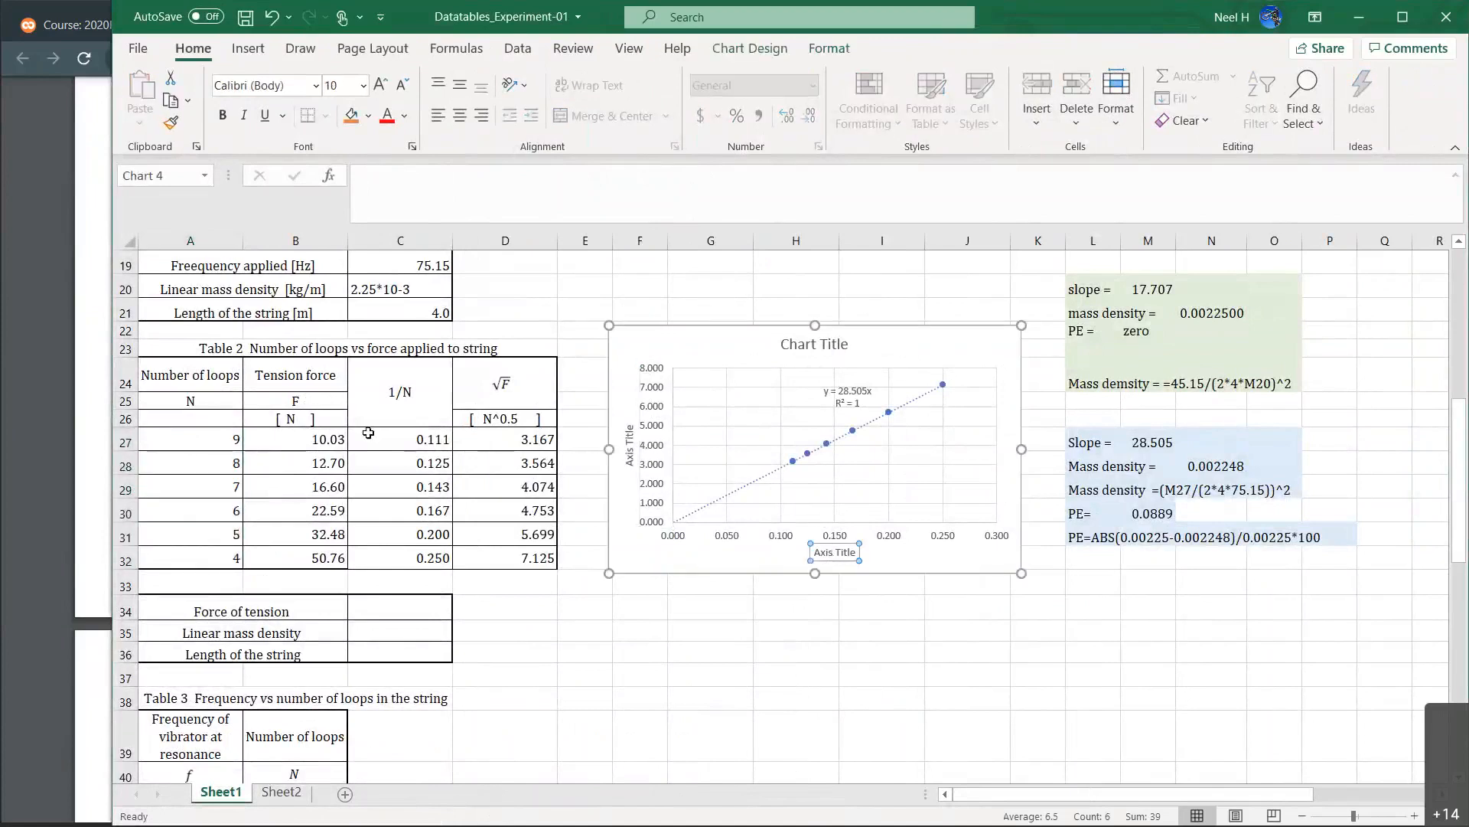
click(730, 338)
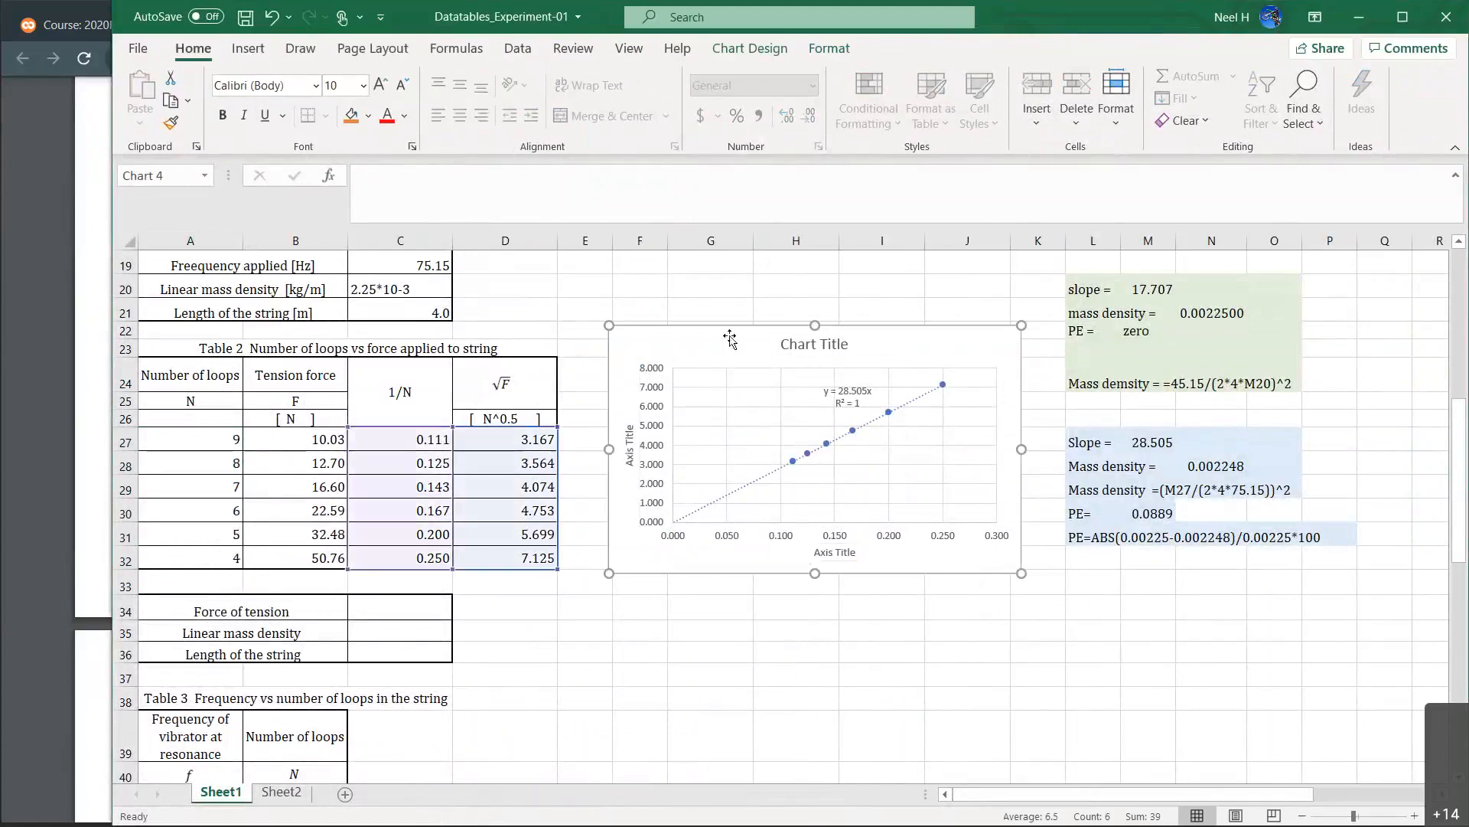
Fill the whole second results block, L27:P31, with the same light blue.
click(871, 415)
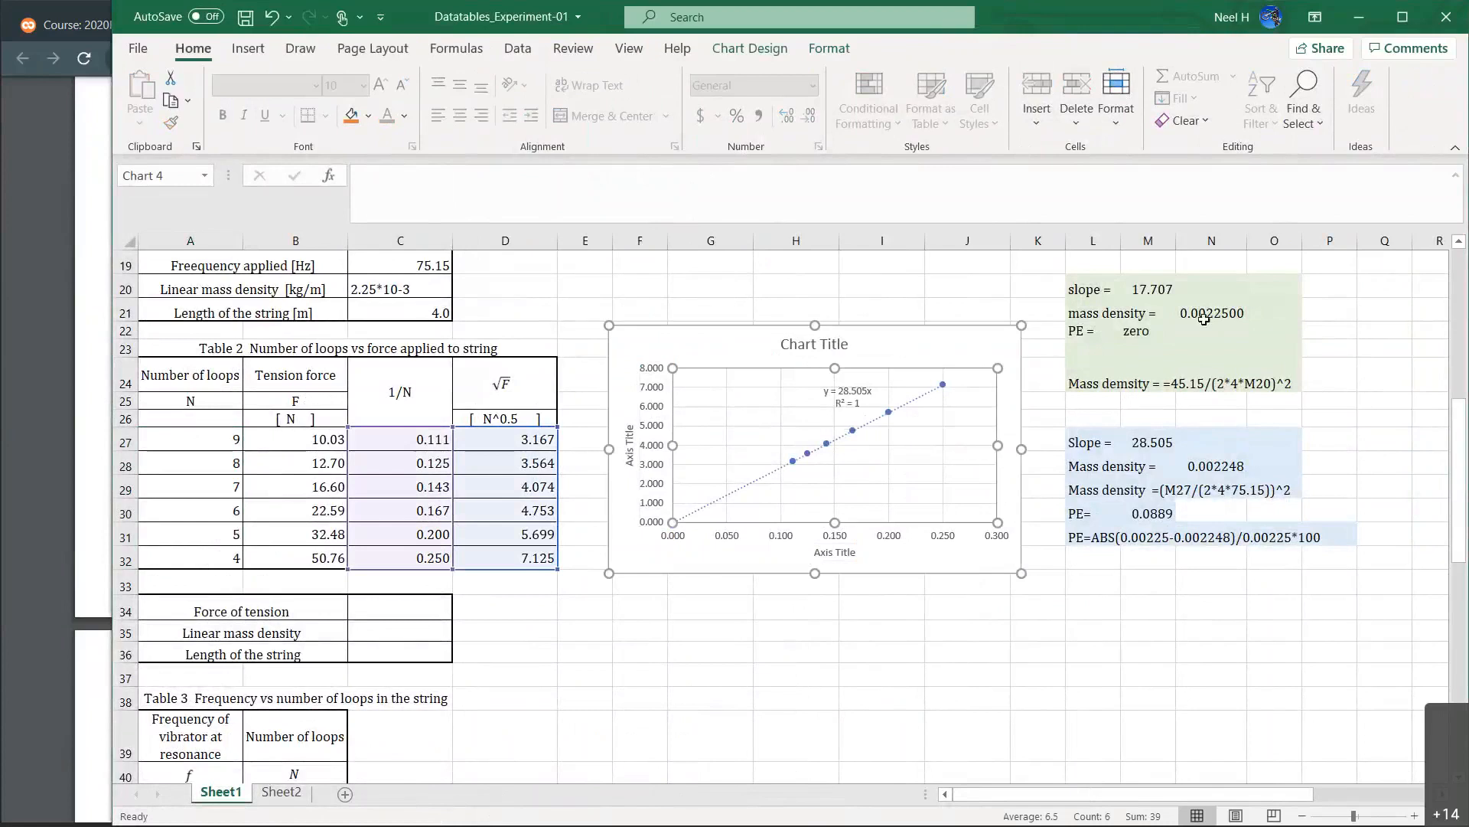
scroll(1204, 318, up, 1)
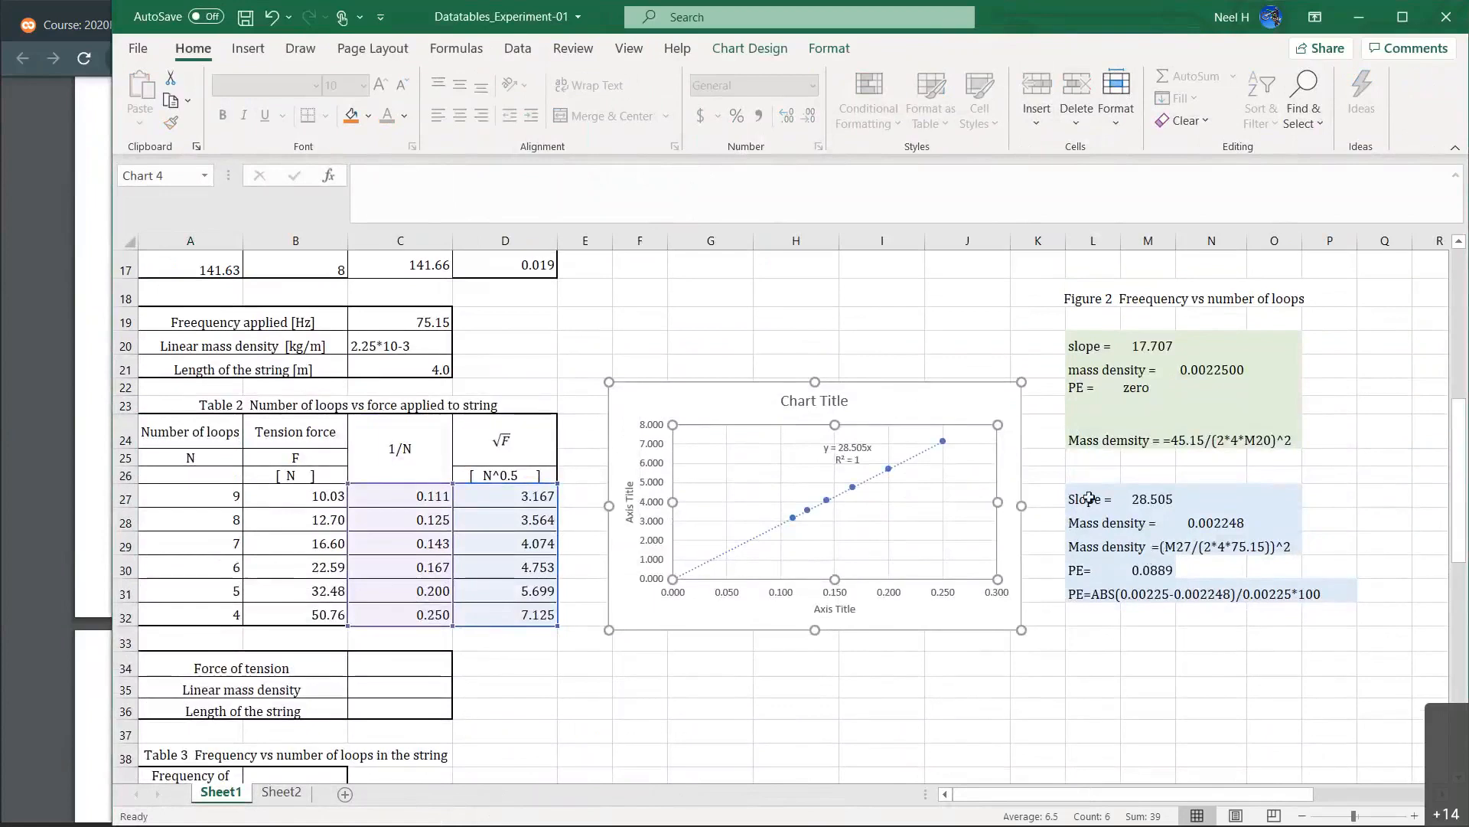
click(1095, 546)
click(1114, 499)
drag(1115, 498, 1354, 597)
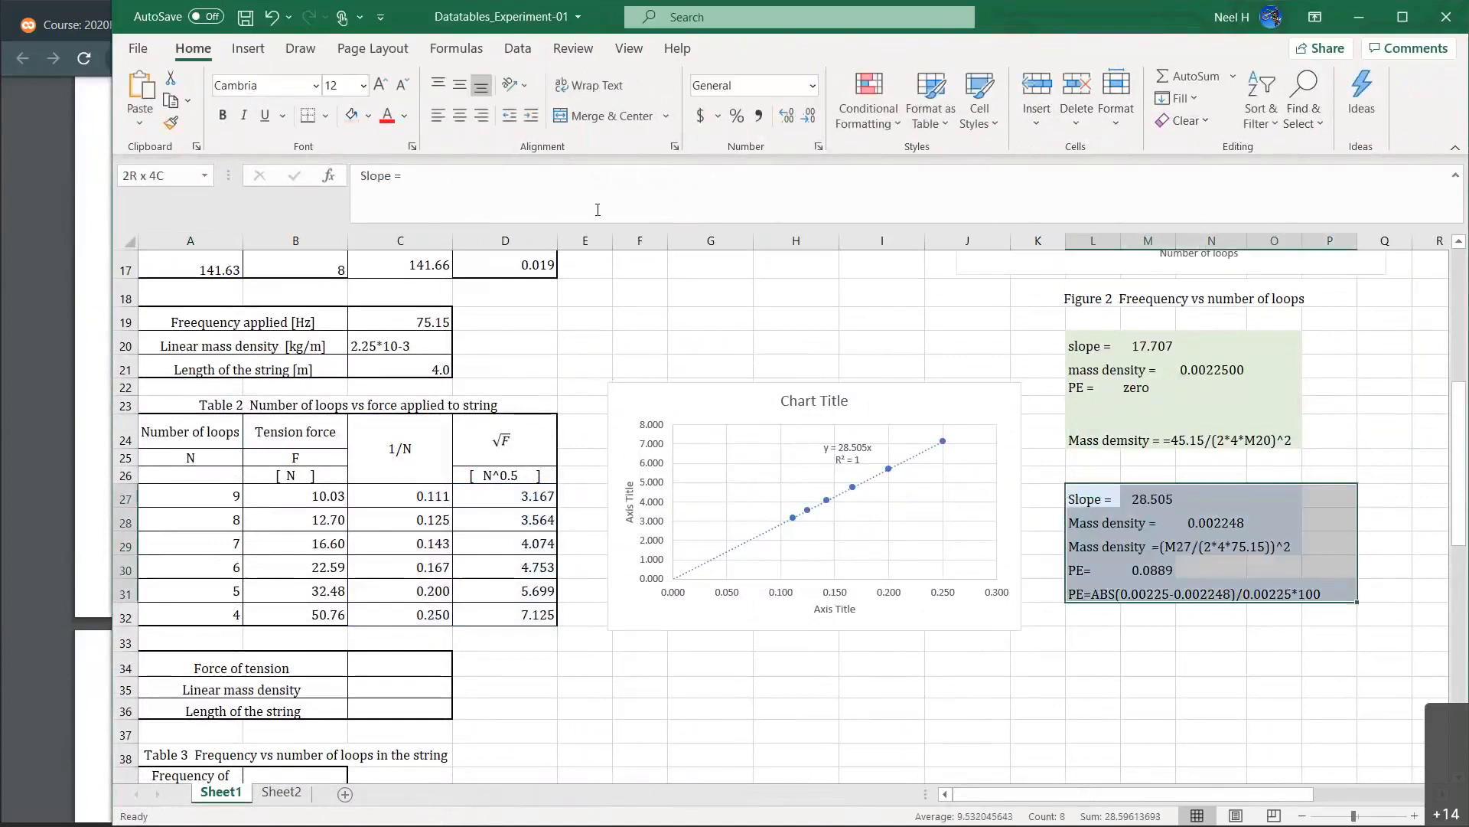
click(350, 117)
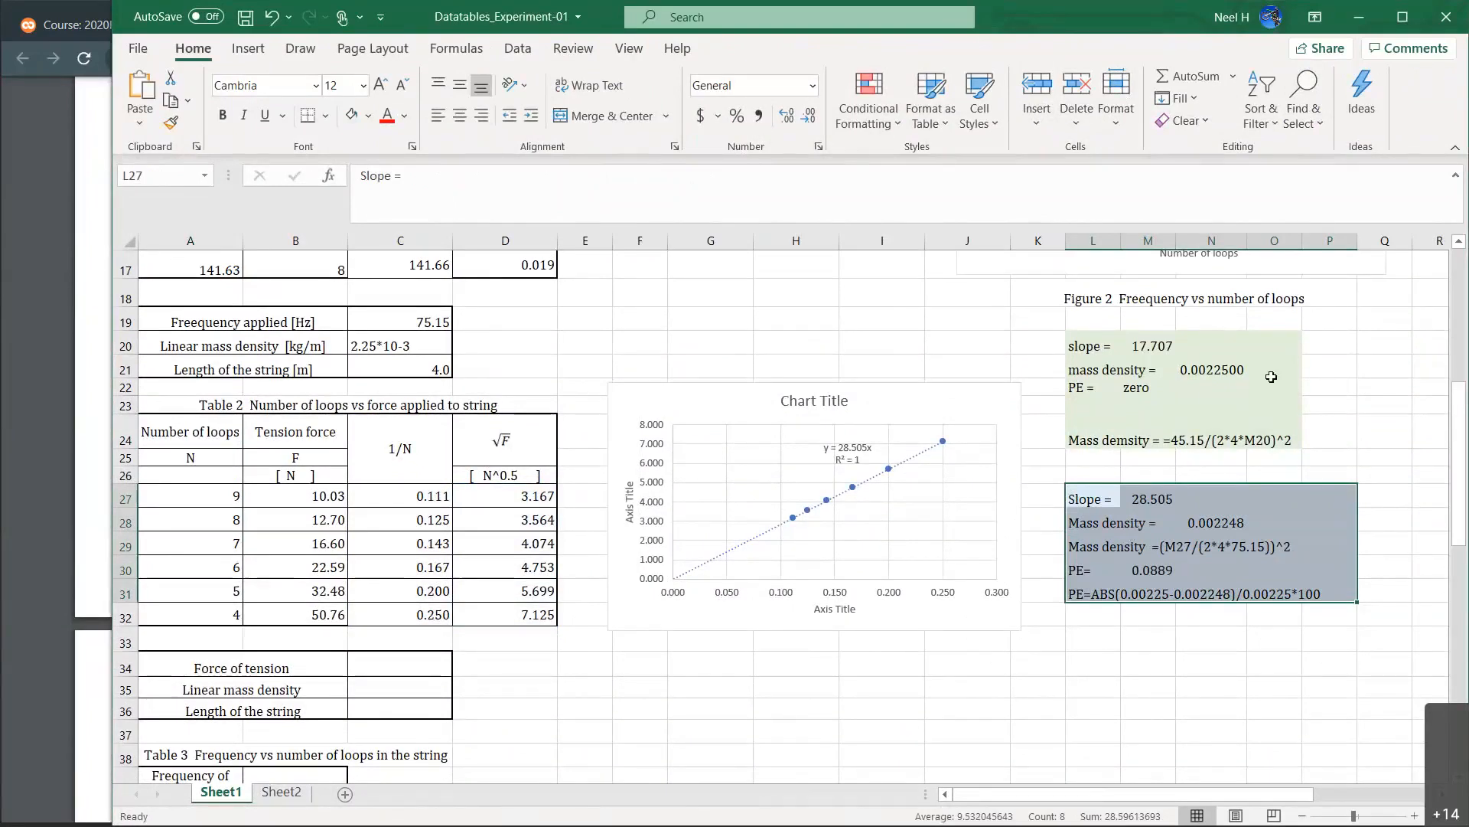
Check the slope and mass density cells M20:O21, the Table 2 chart's title and the Figure 2 caption under the frequency chart.
drag(1158, 345, 1276, 372)
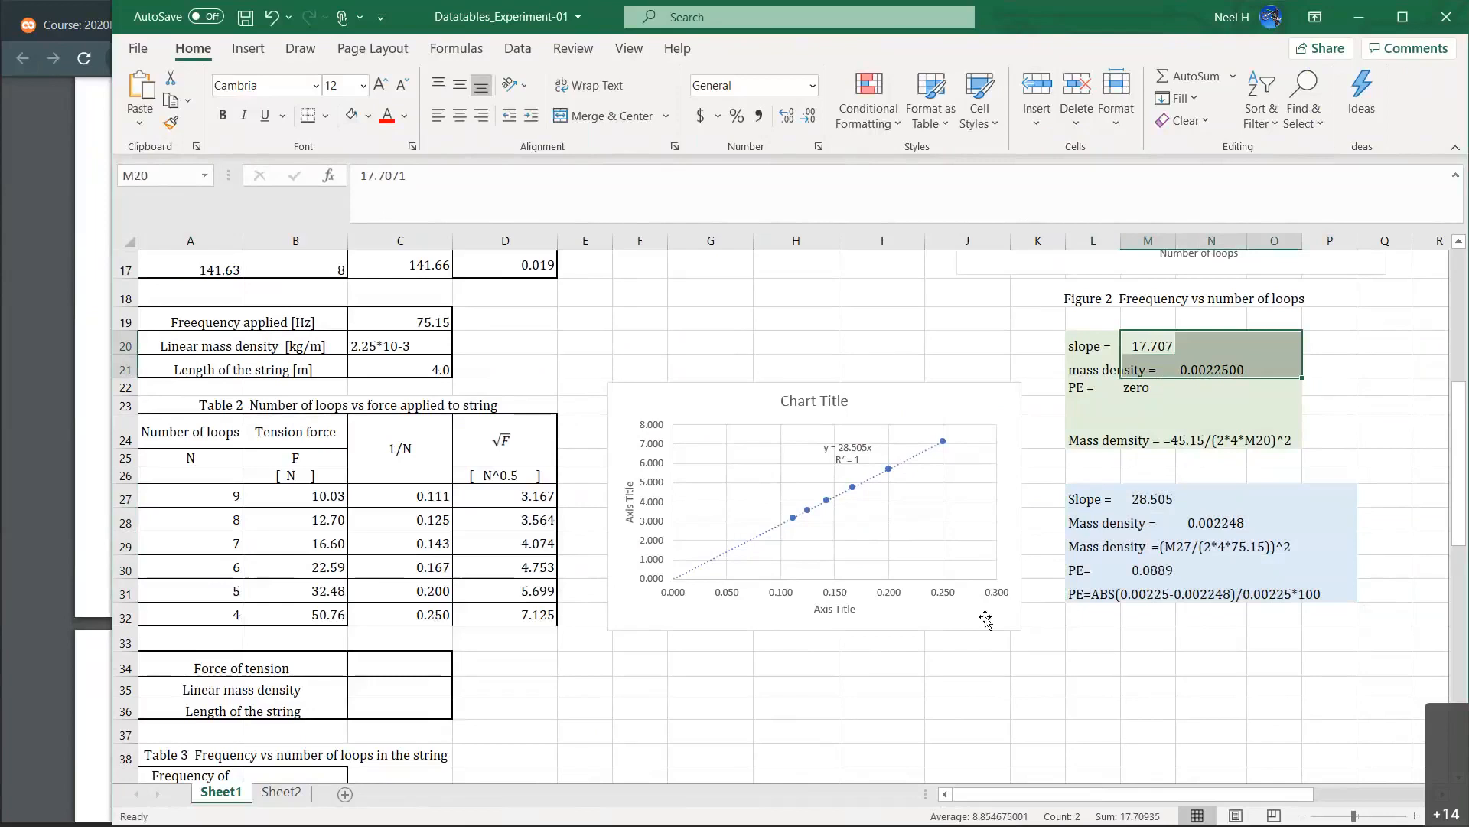
click(811, 400)
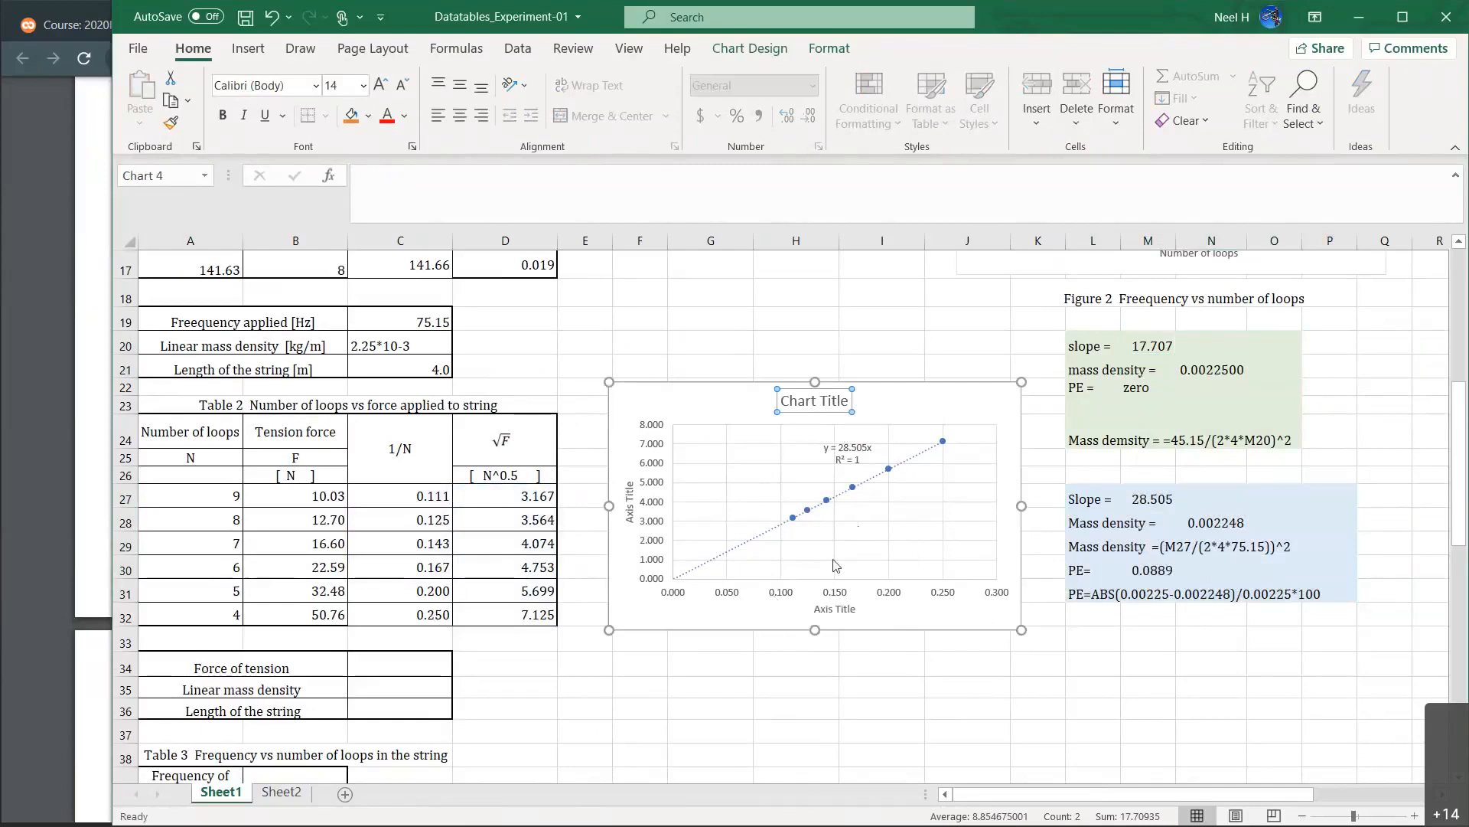
scroll(836, 564, up, 3)
scroll(919, 490, right, 3)
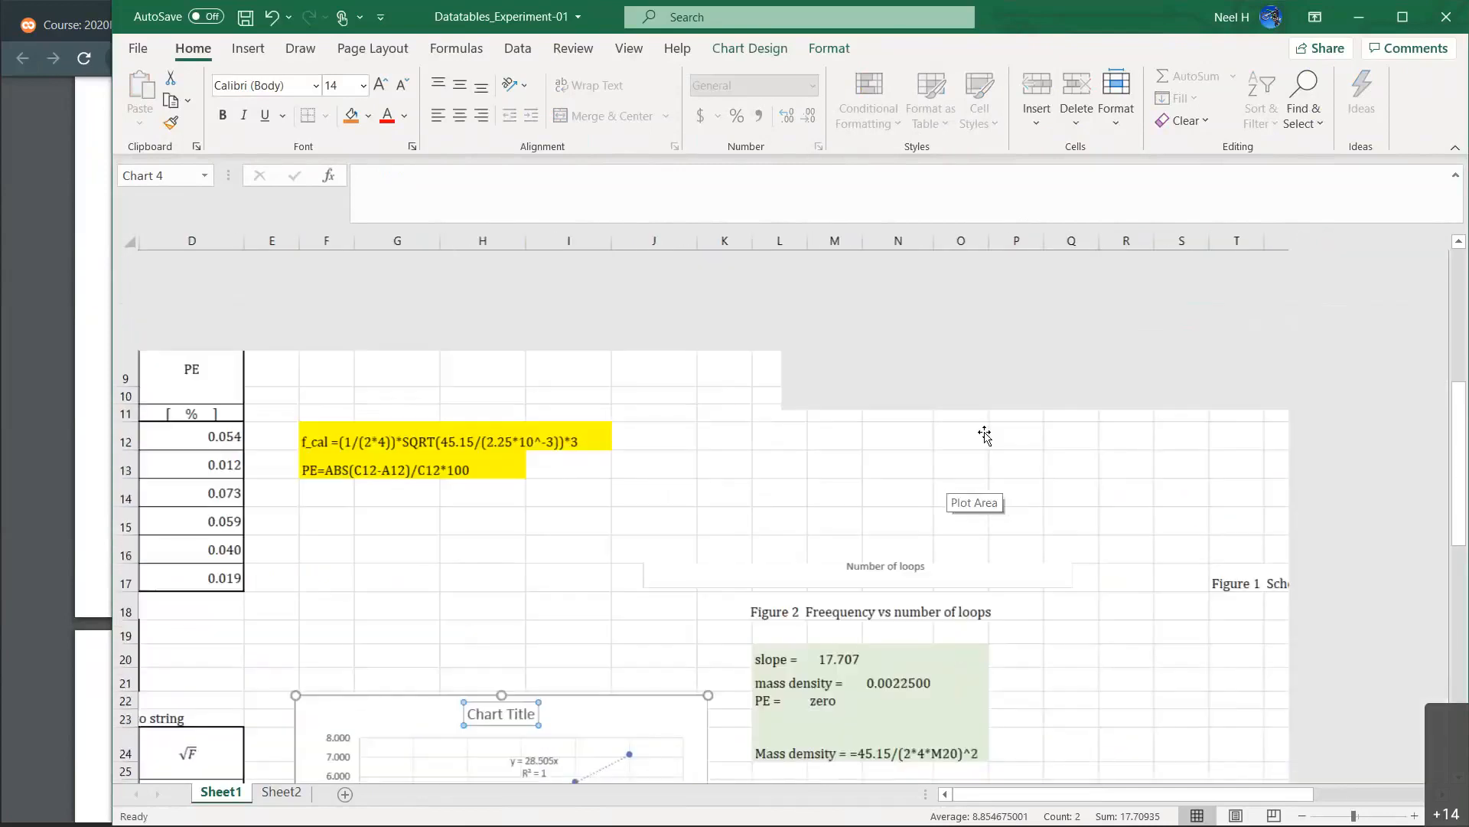
scroll(773, 472, down, 2)
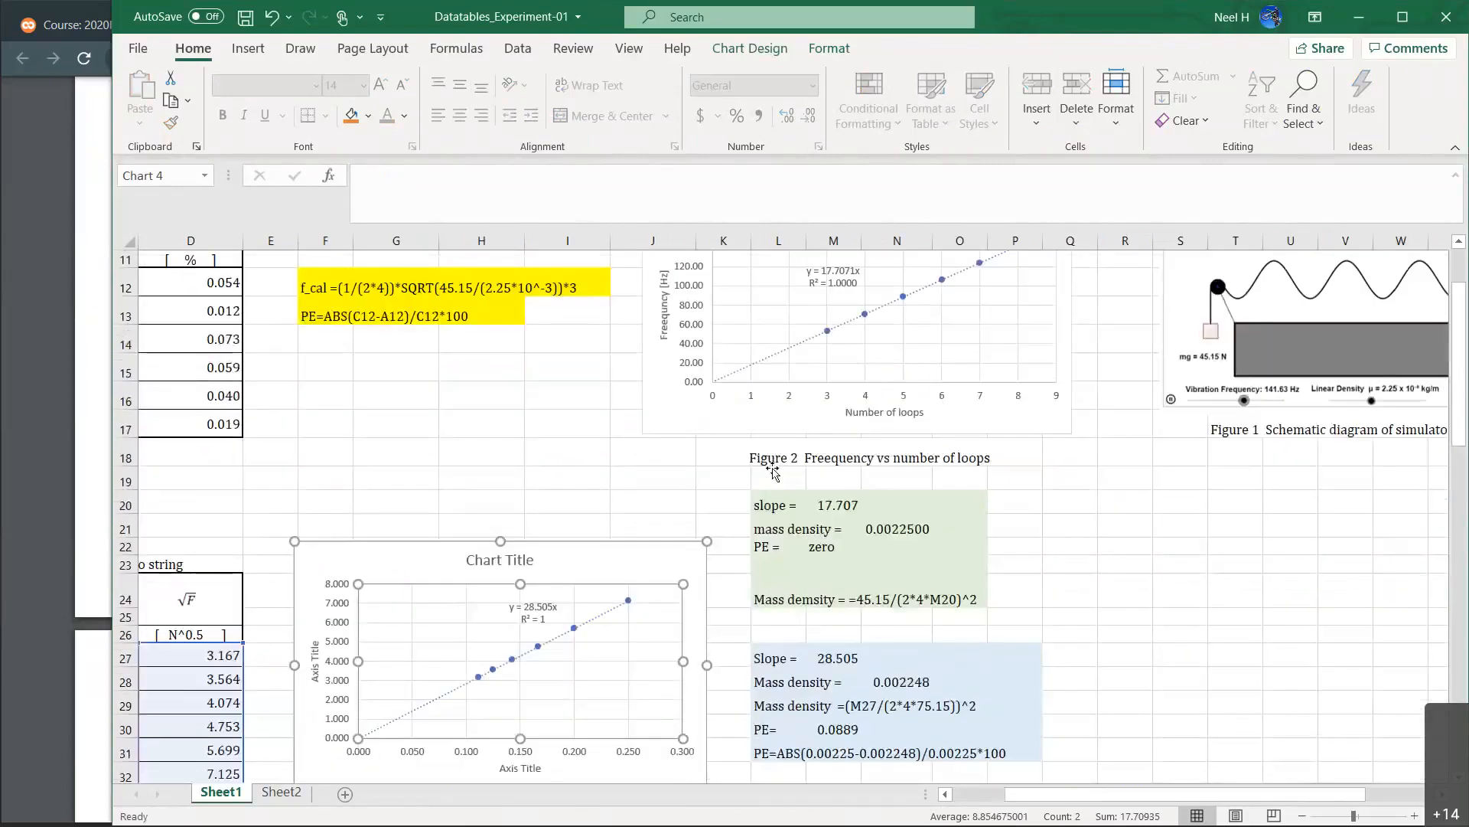
Copy the Figure 2 caption from K18 to G33 beneath the Table 2 chart and unmerge the pasted cells.
click(796, 456)
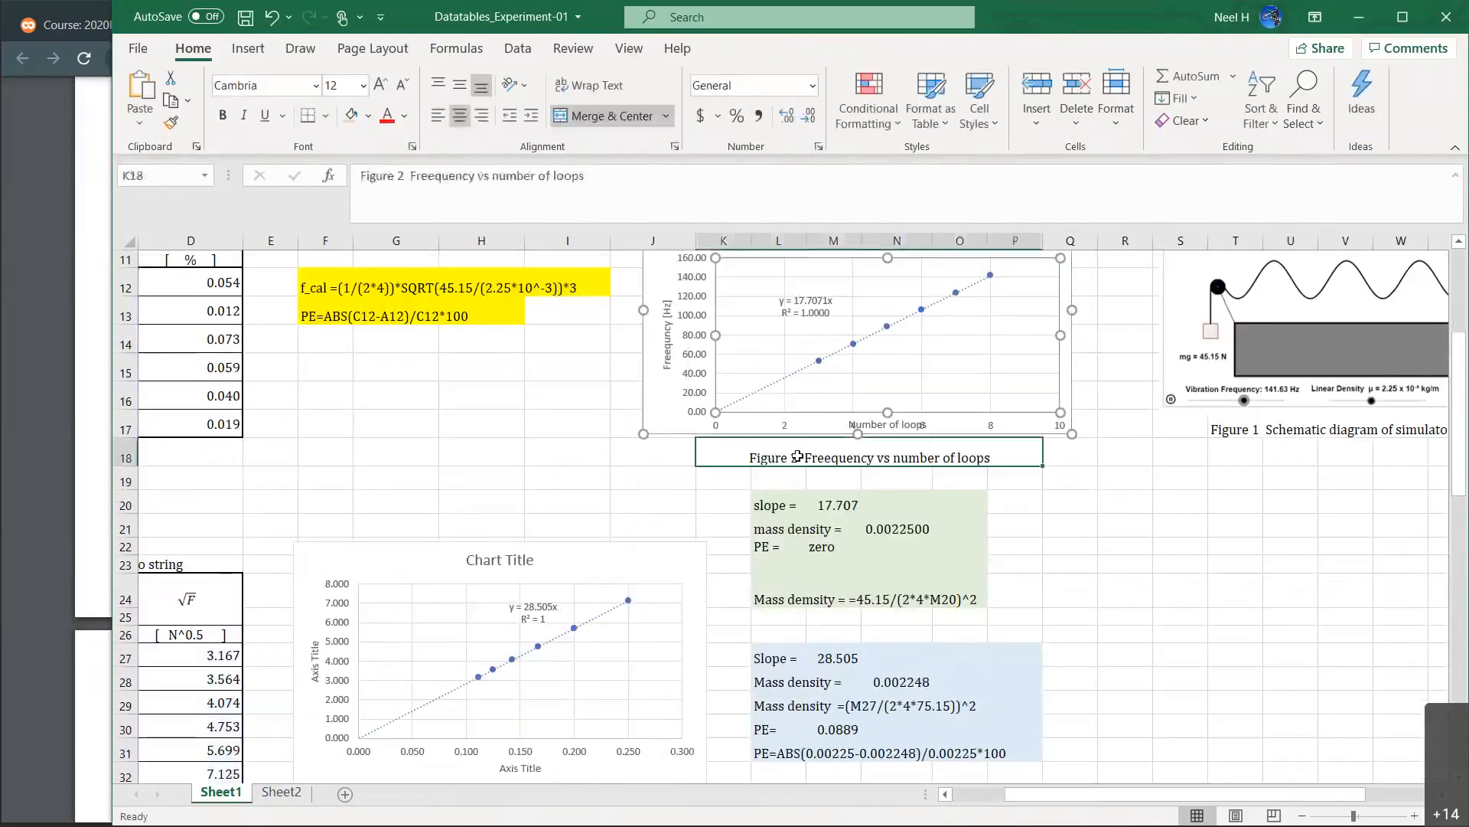
key(ctrl+c)
scroll(682, 657, down, 4)
scroll(512, 456, down, 3)
scroll(512, 456, up, 1)
click(406, 350)
click(407, 360)
key(ctrl+v)
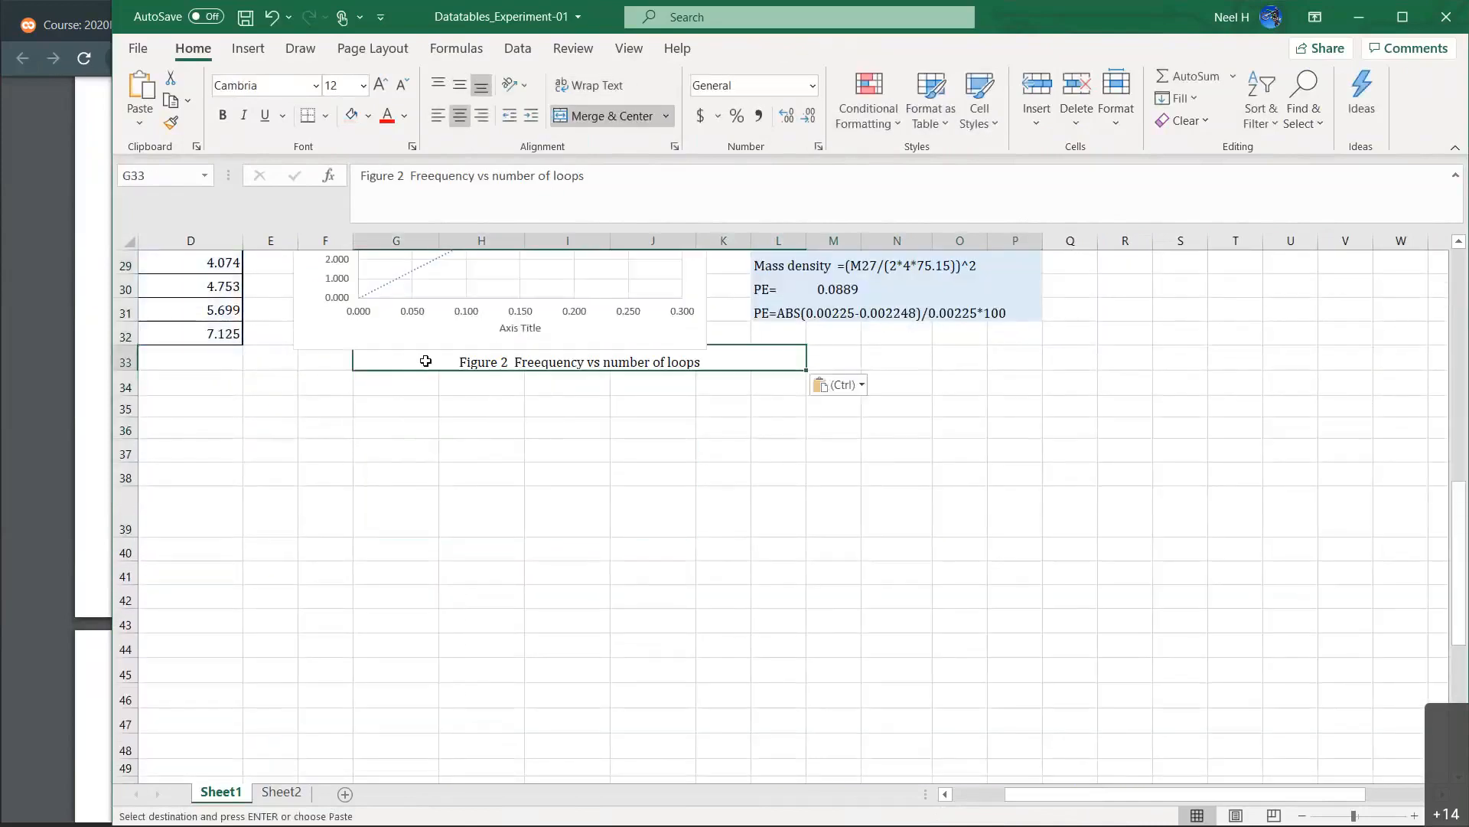
click(612, 117)
click(497, 410)
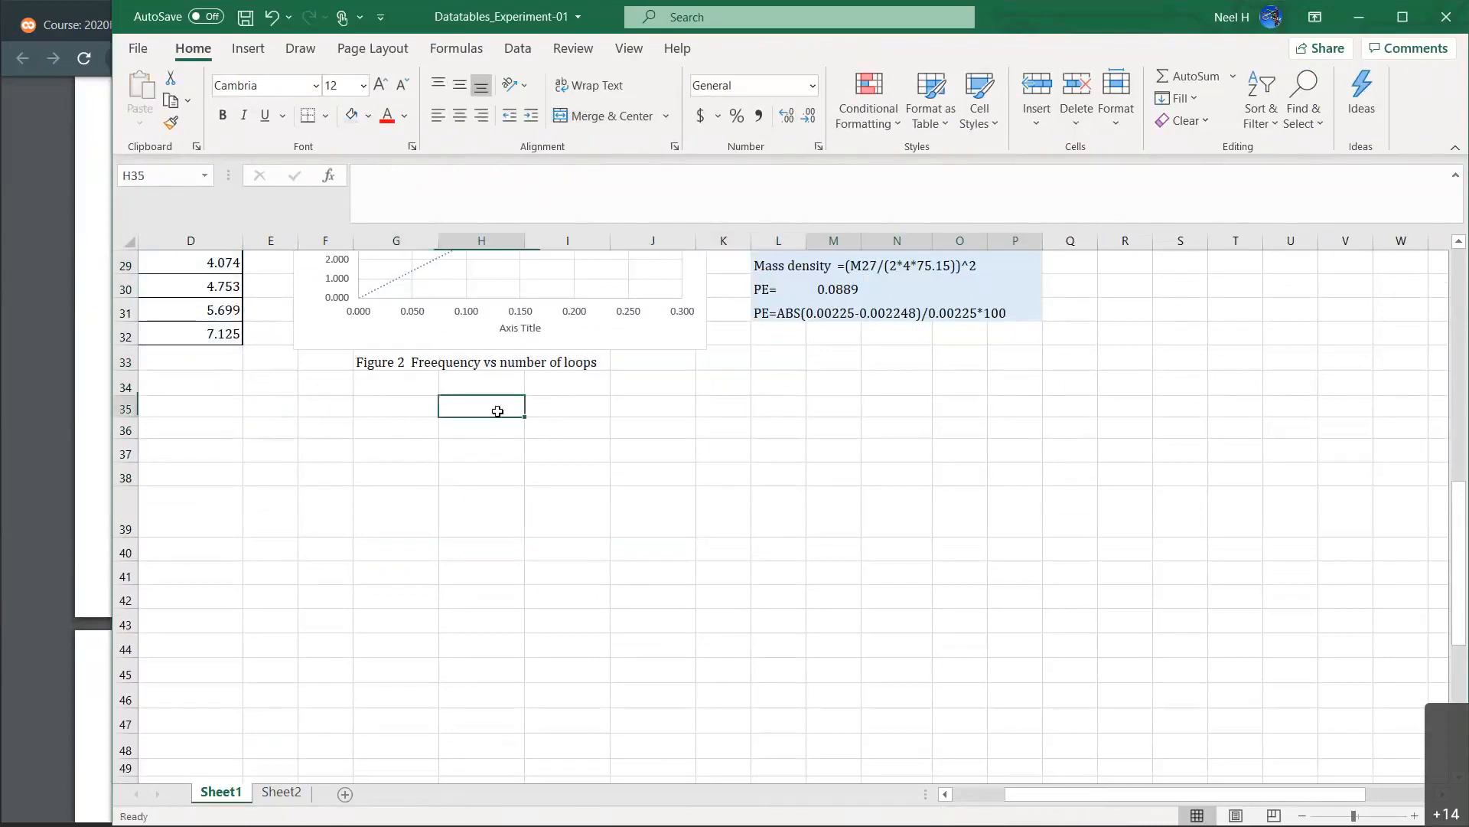
Renumber the caption in G33 so it starts with Figure 3.
click(393, 363)
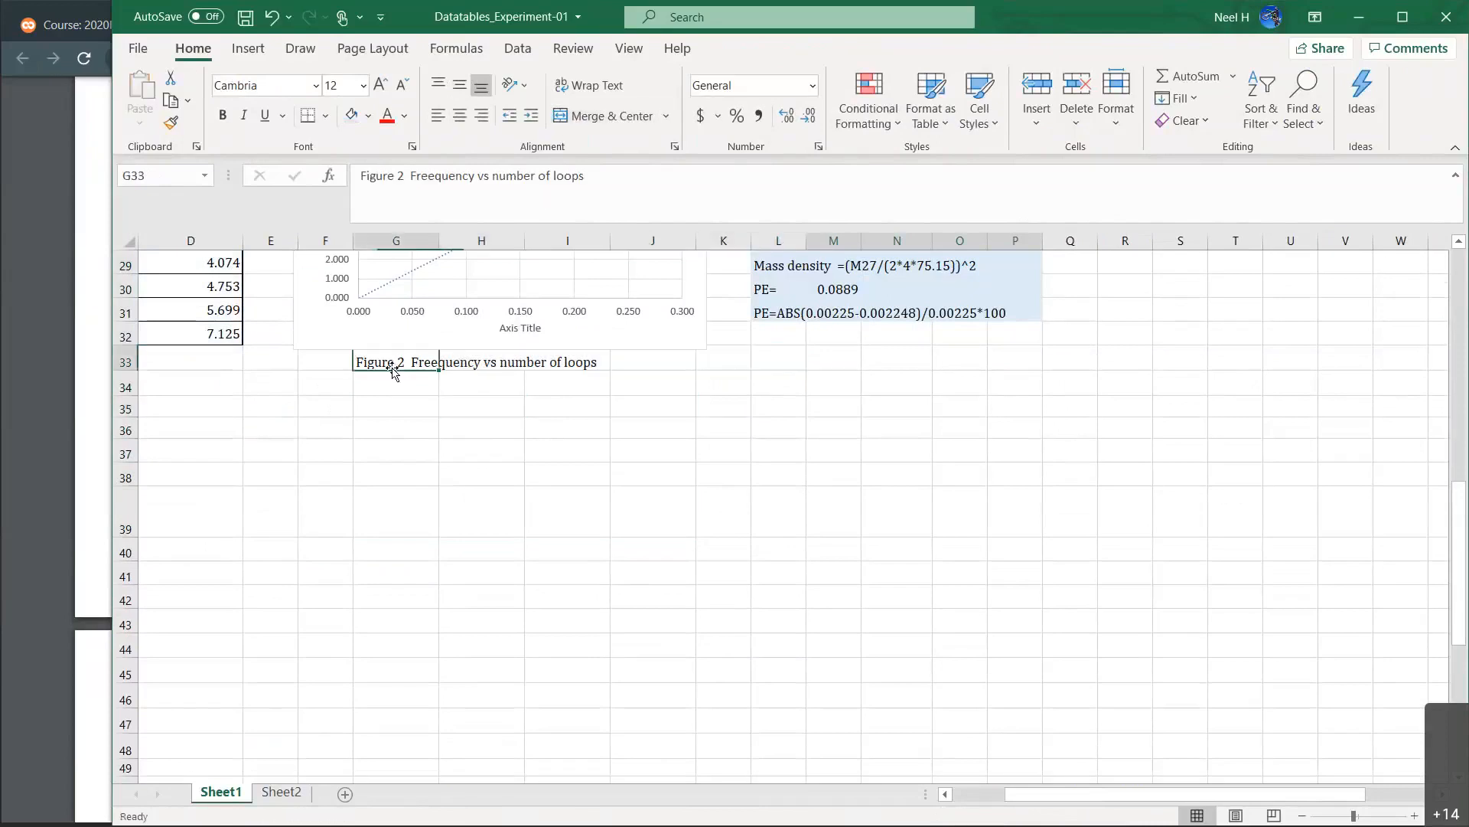
click(405, 178)
key(BackSpace)
text(3)
key(Return)
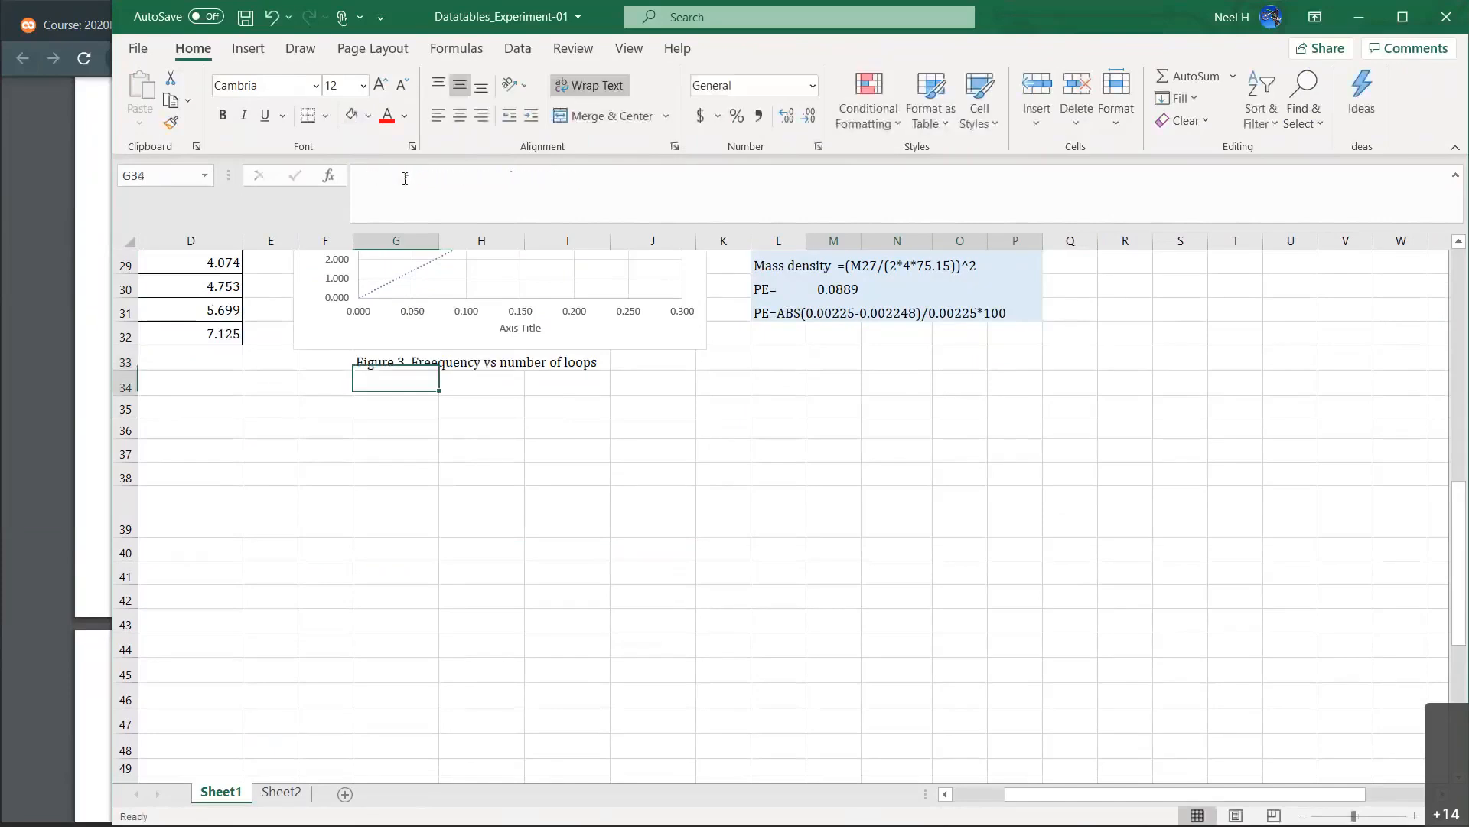
Look over the frequency versus number of loops chart and the Figure 1 simulator picture with its caption.
scroll(590, 338, up, 8)
click(935, 444)
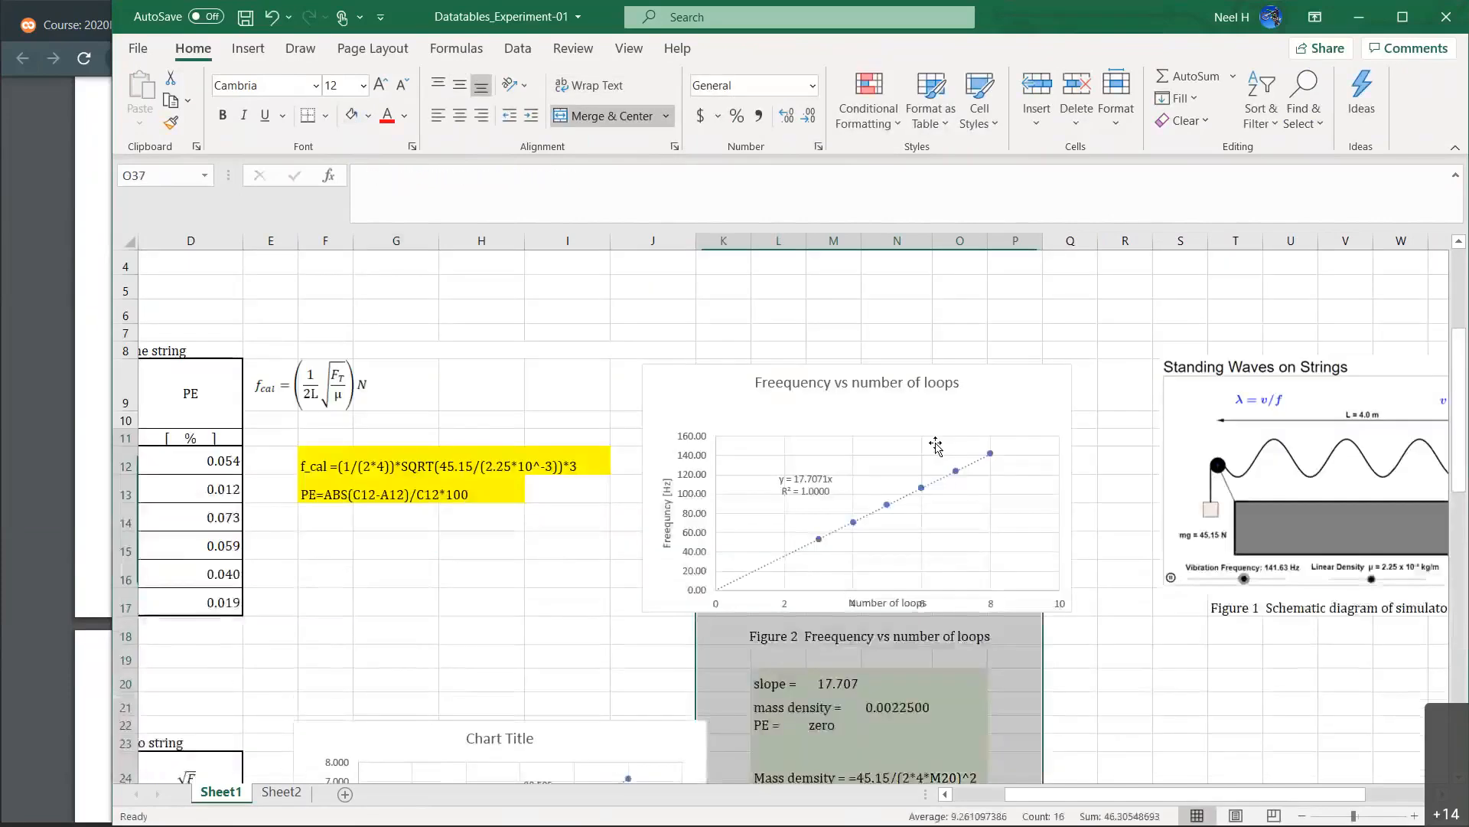
scroll(1195, 518, right, 4)
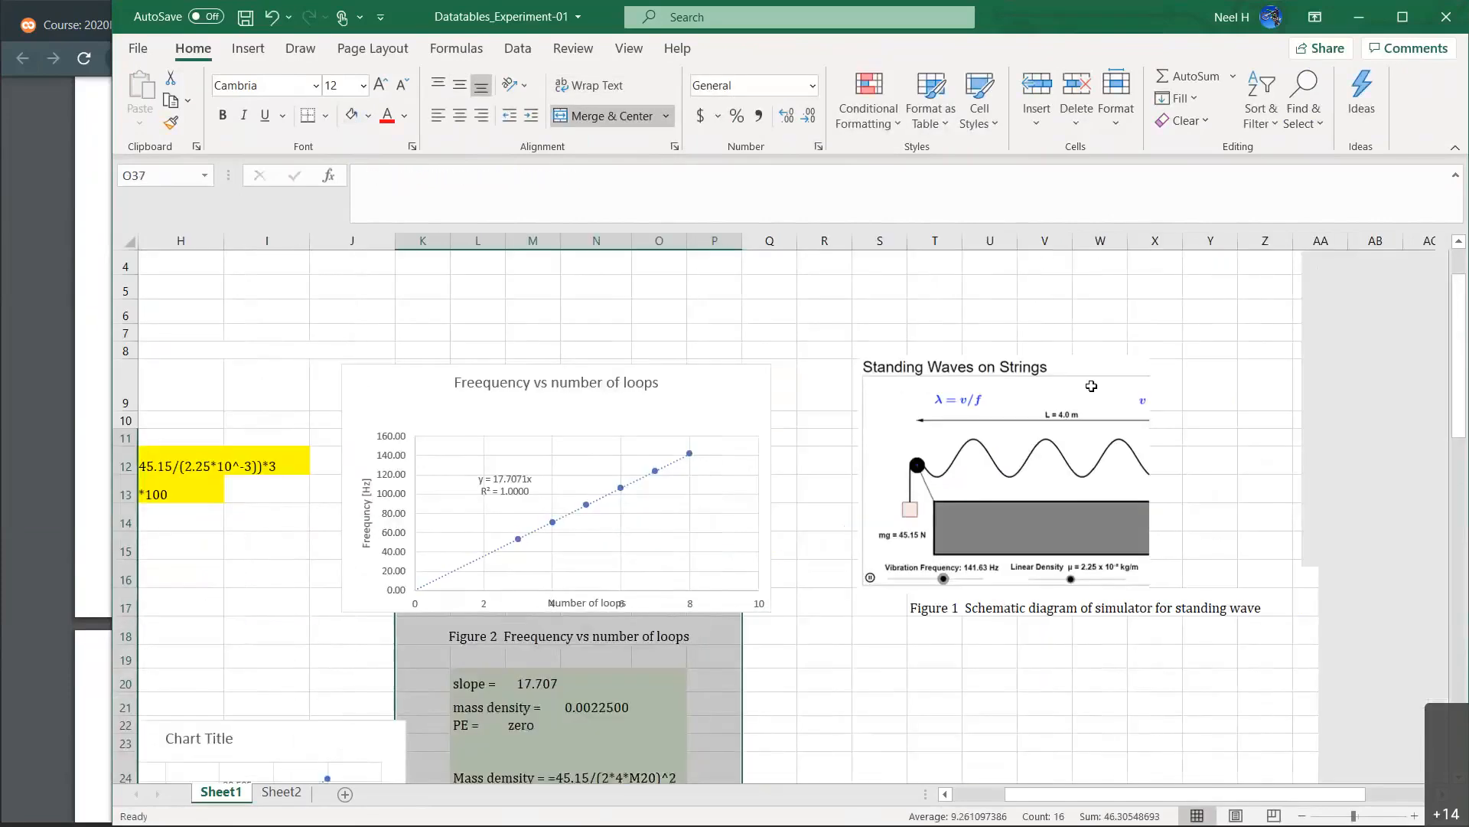
click(1029, 475)
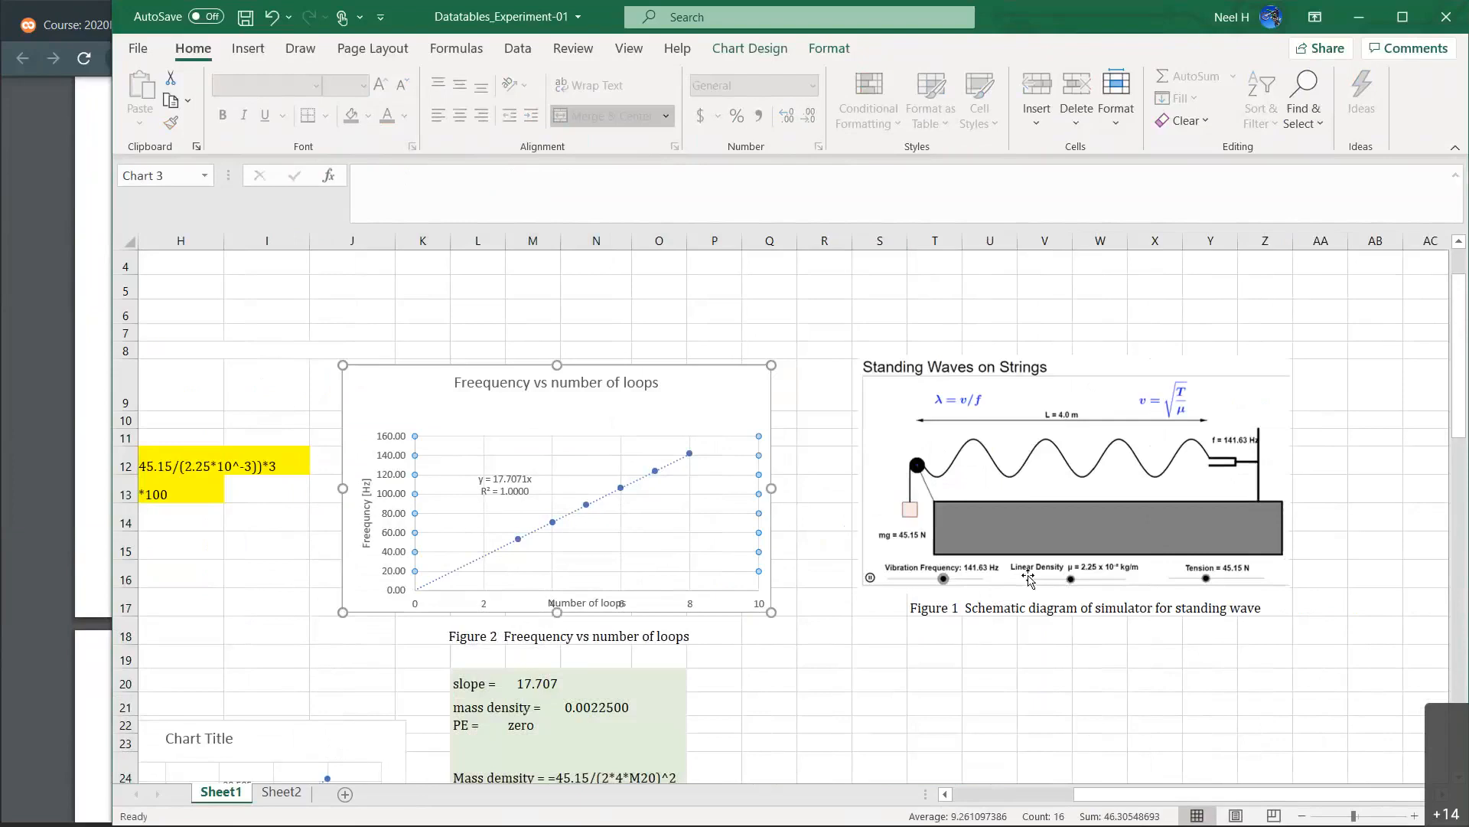
scroll(971, 593, down, 4)
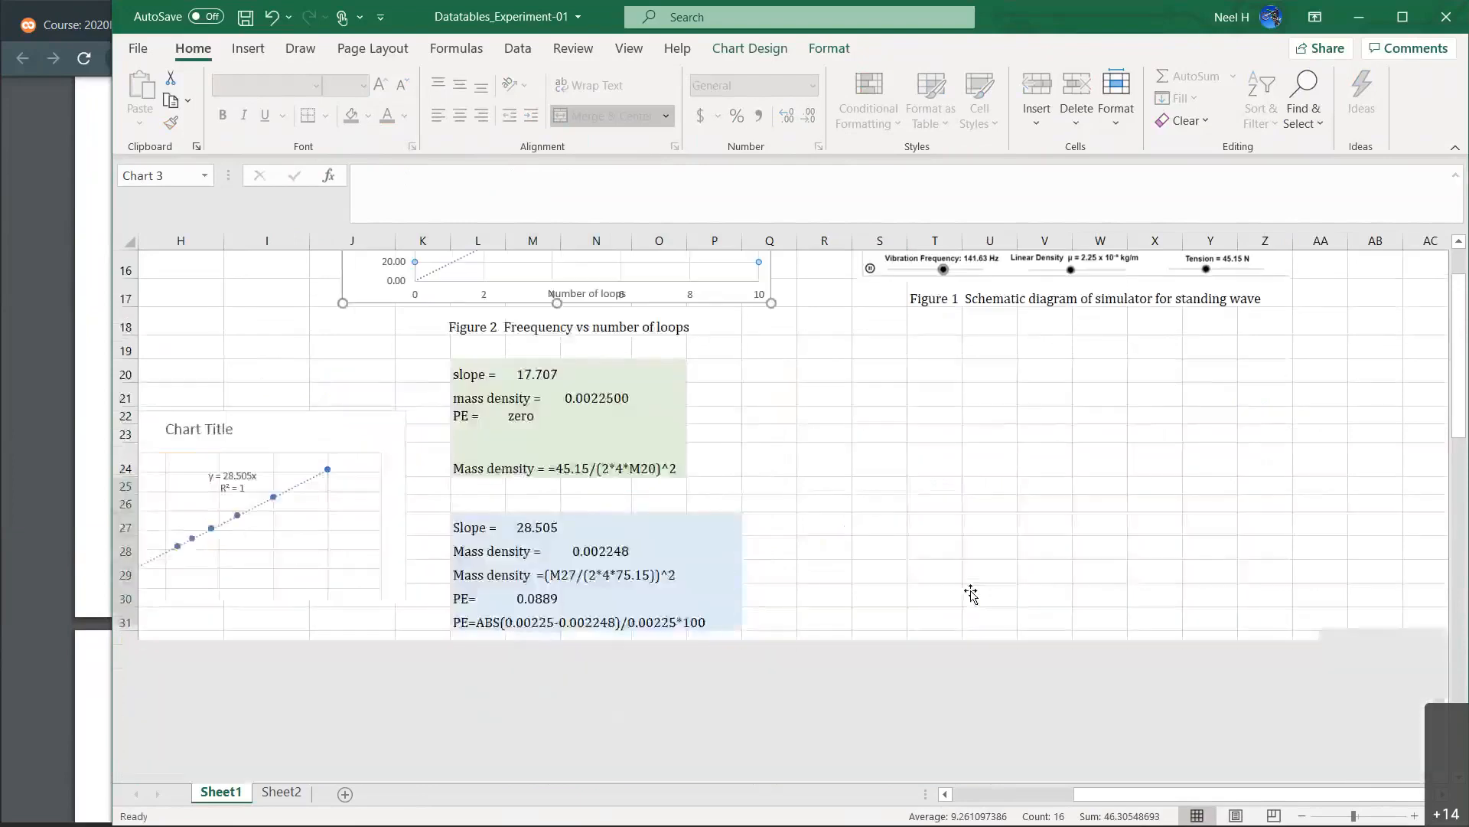
click(999, 273)
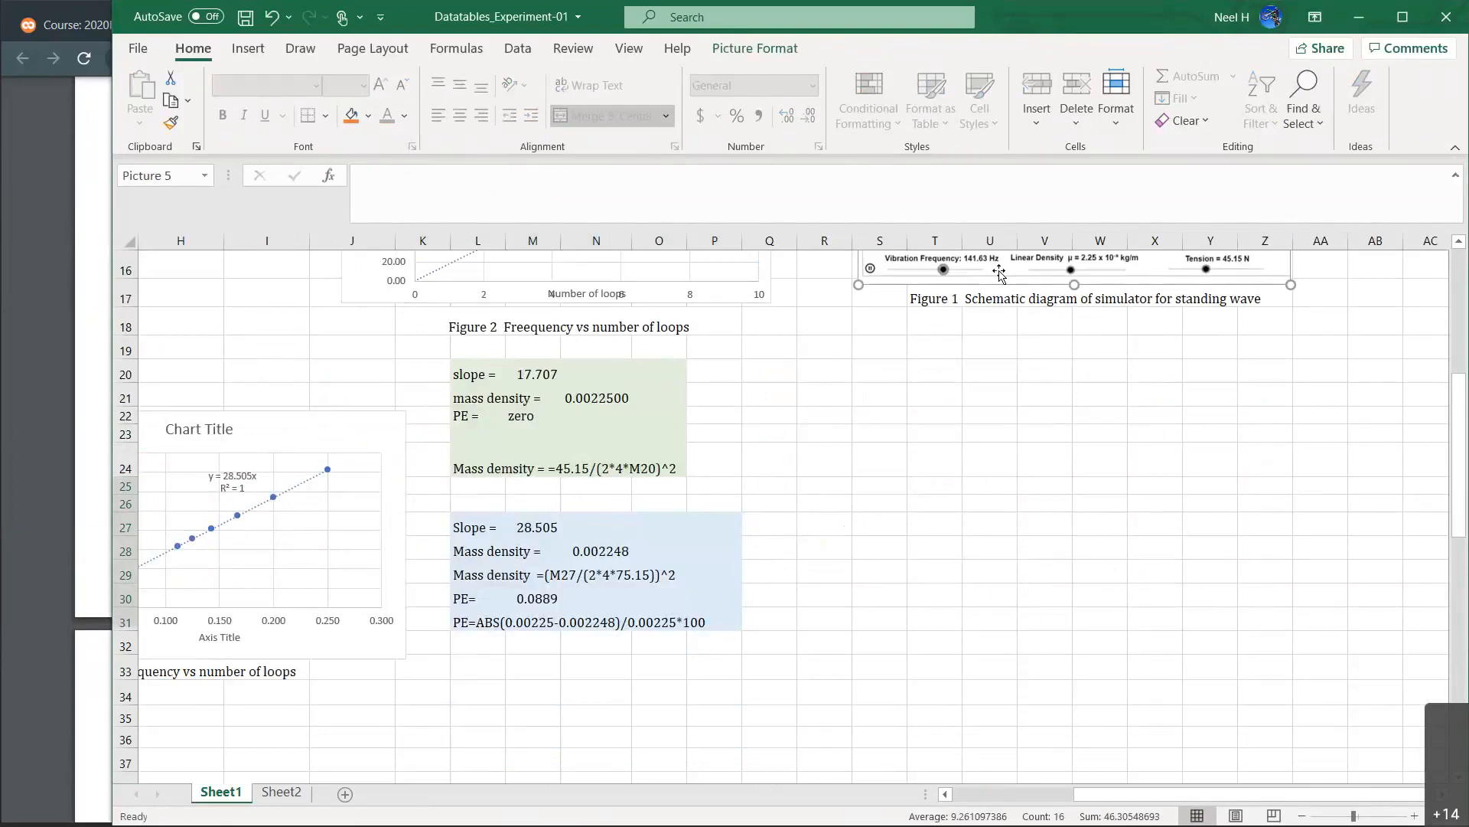
Review the Figure 3 chart together with the slope, mass density and PE entries in the blue results block.
scroll(630, 306, left, 3)
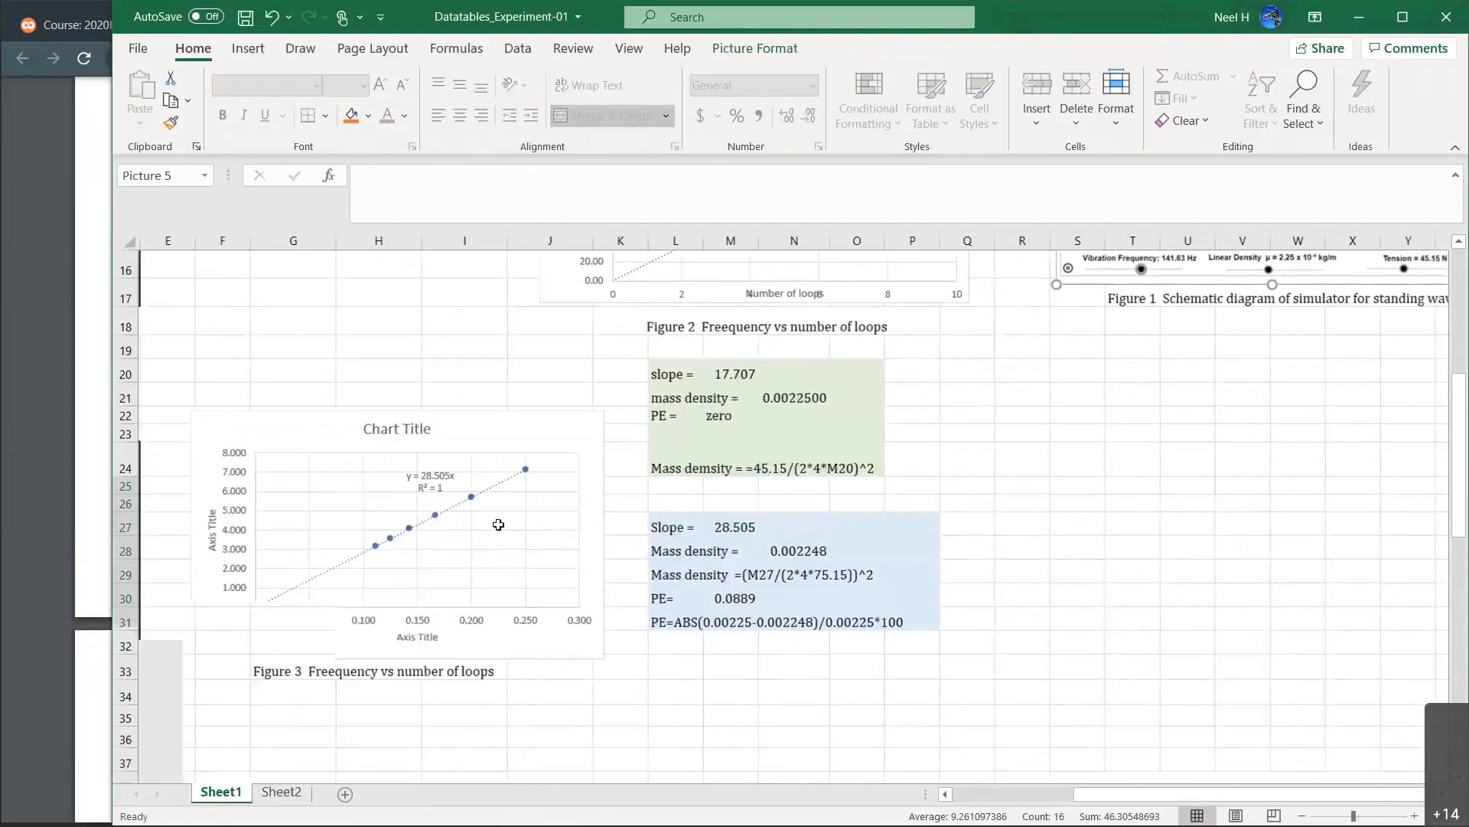
scroll(498, 524, down, 3)
scroll(758, 564, left, 2)
drag(772, 332, 942, 374)
click(908, 424)
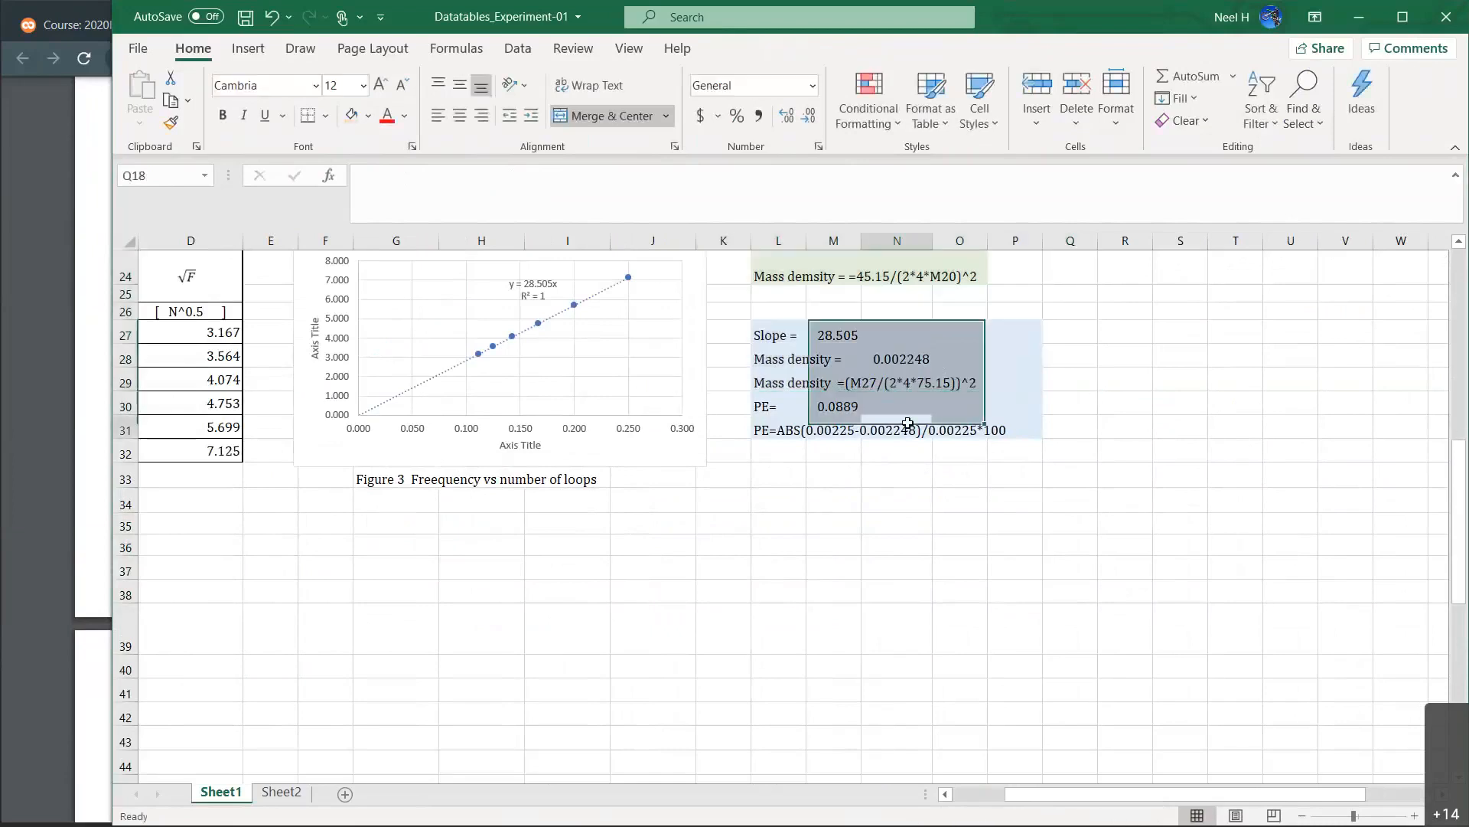
click(907, 424)
scroll(778, 521, left, 3)
mouse_move(856, 503)
mouse_down()
mouse_move(552, 502)
mouse_move(502, 374)
mouse_up()
Go back over the calculated frequency in C14 and the Table 2 data, and continue down to the empty Table 3.
scroll(547, 499, up, 4)
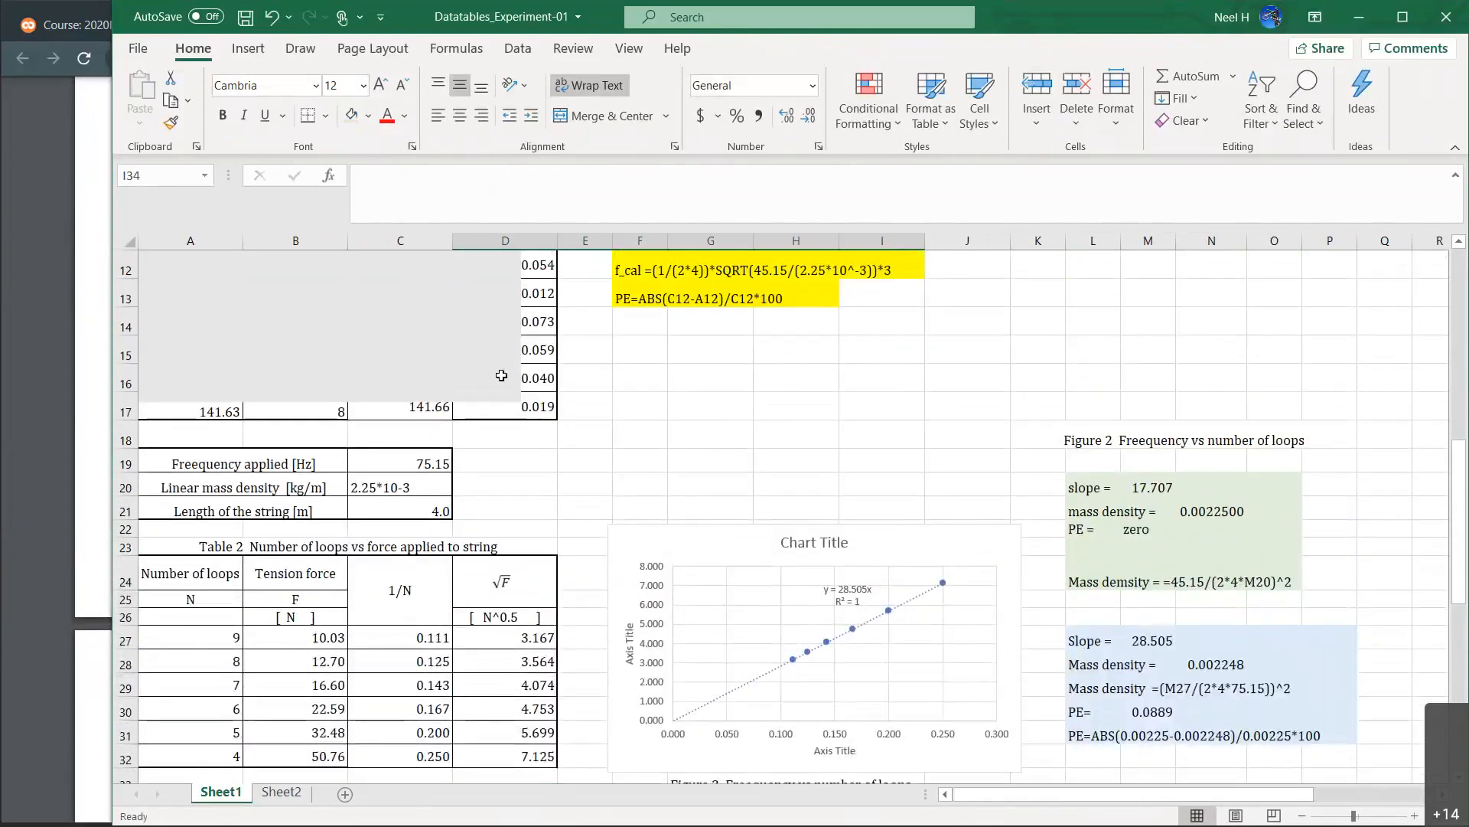
click(370, 319)
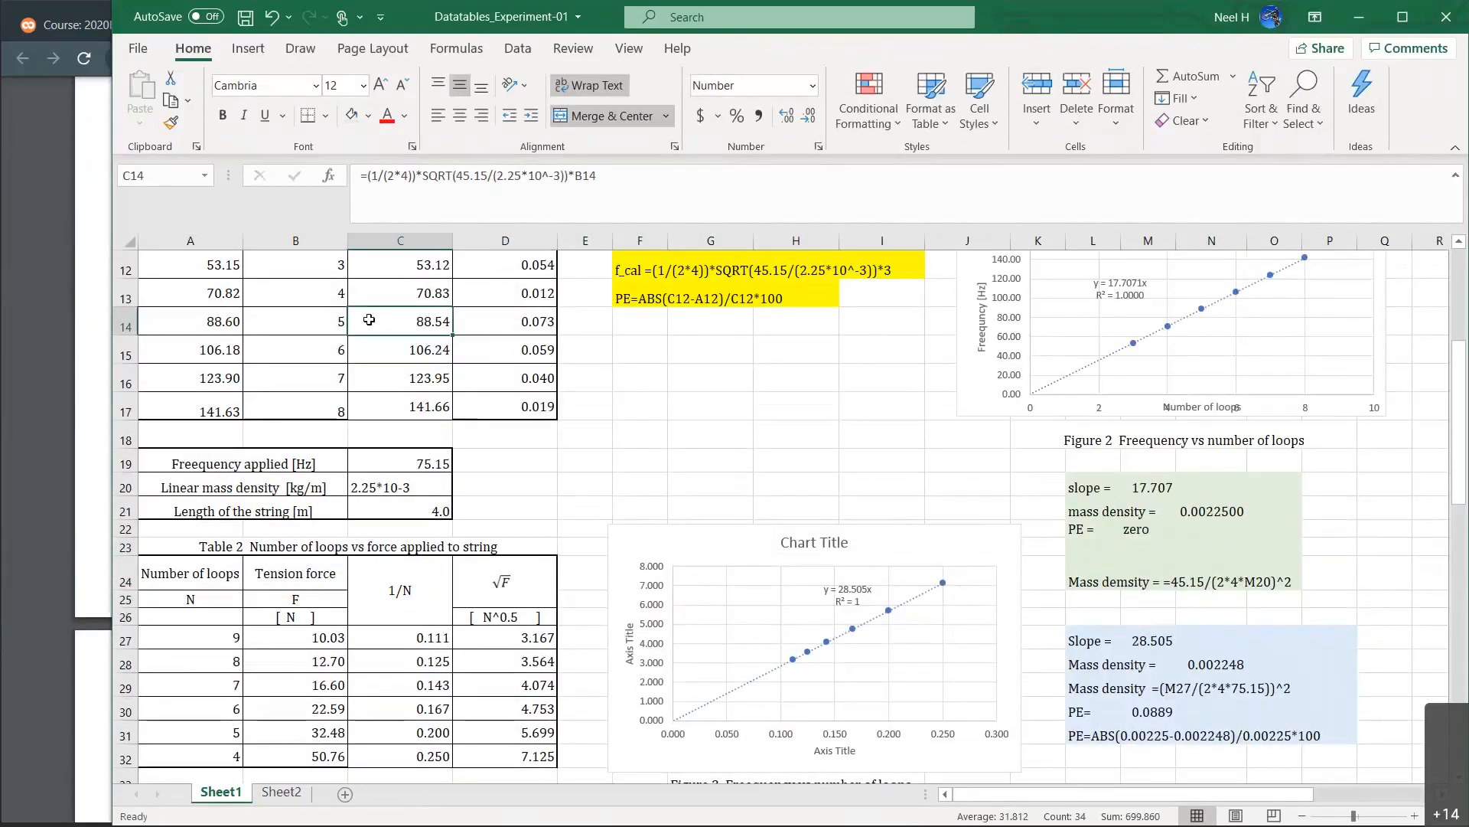
scroll(678, 360, down, 3)
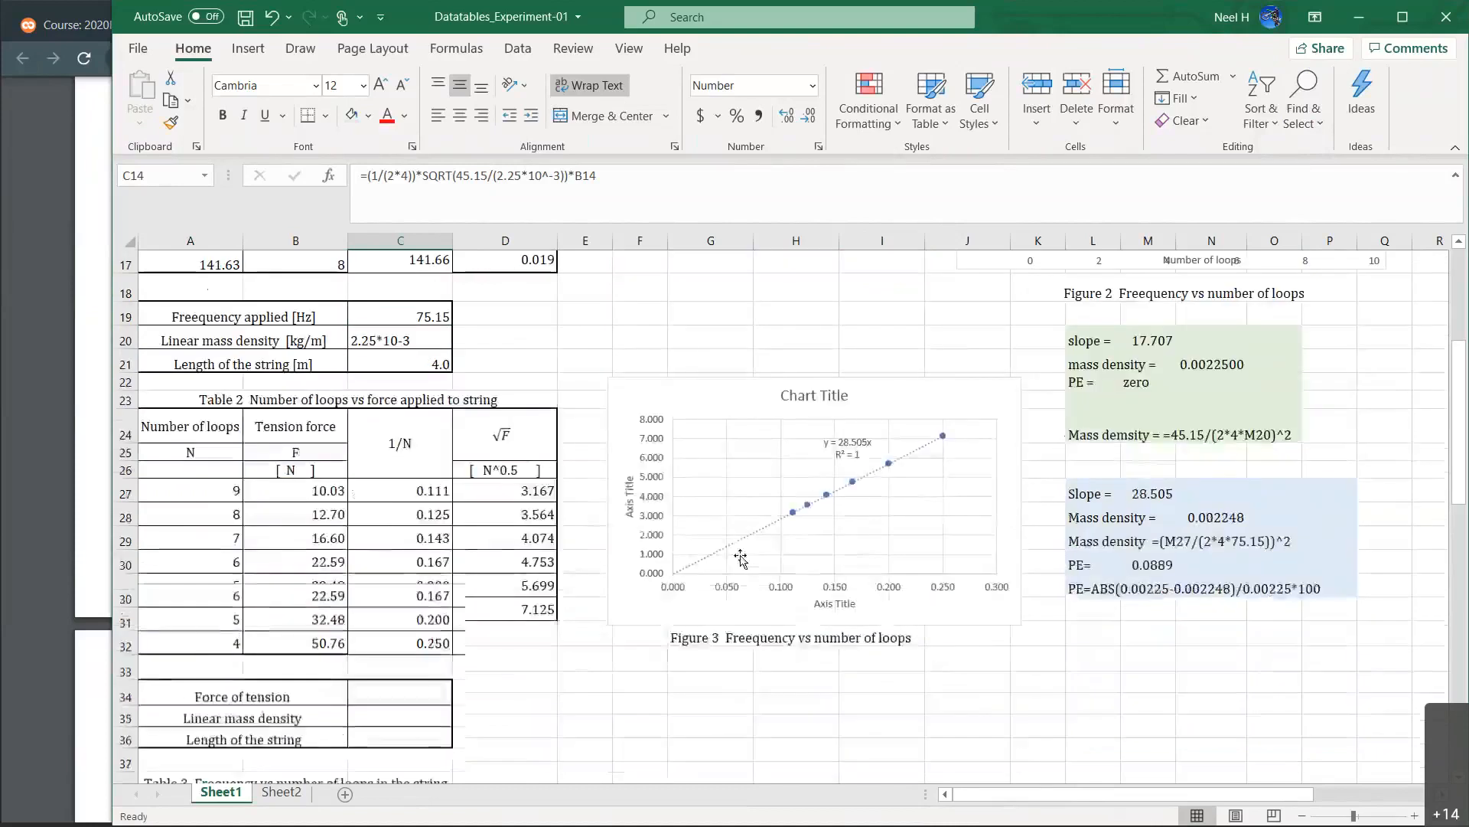
drag(413, 312, 377, 515)
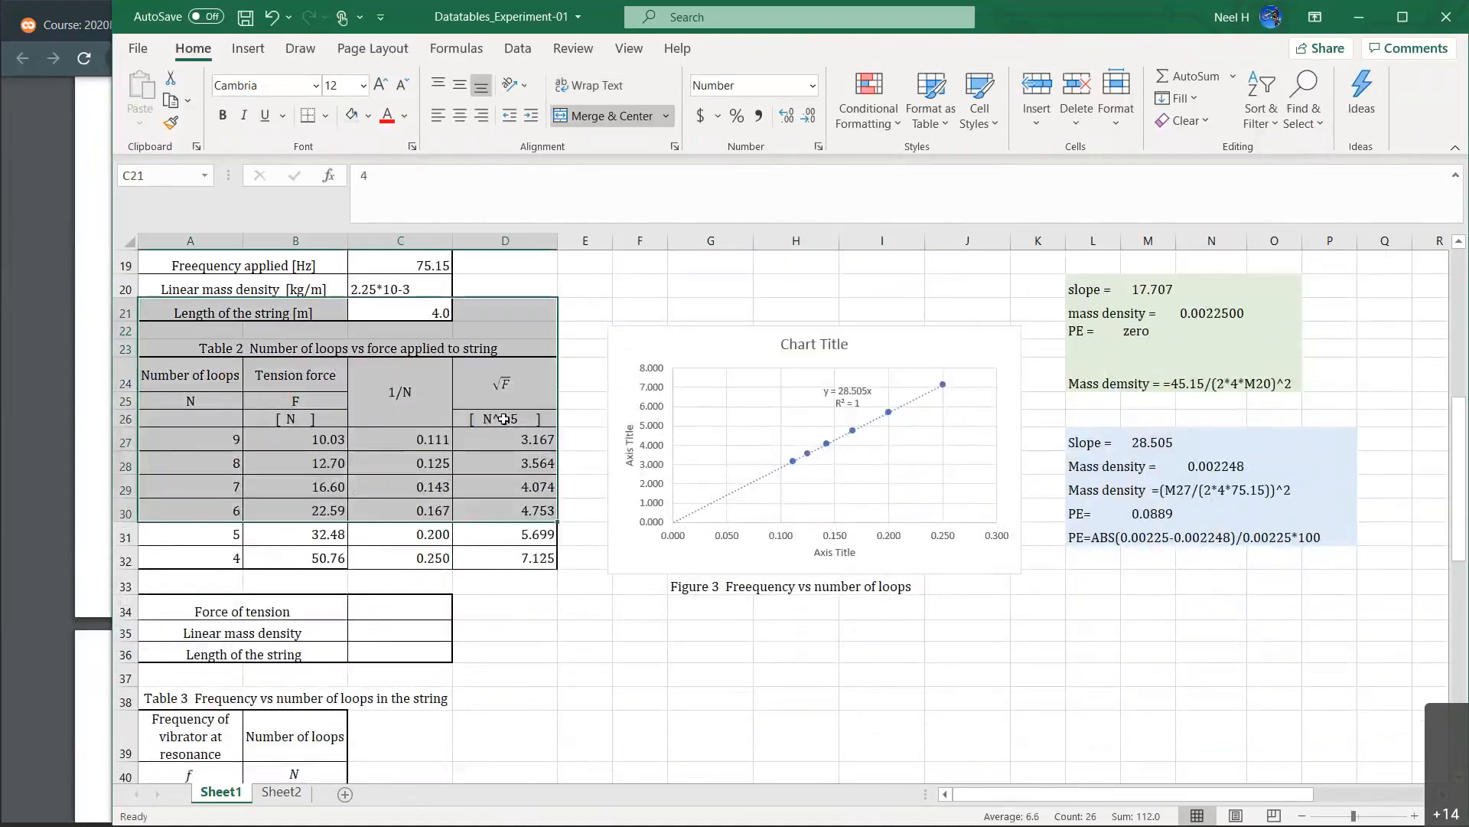
click(758, 459)
scroll(647, 633, down, 3)
scroll(646, 634, down, 3)
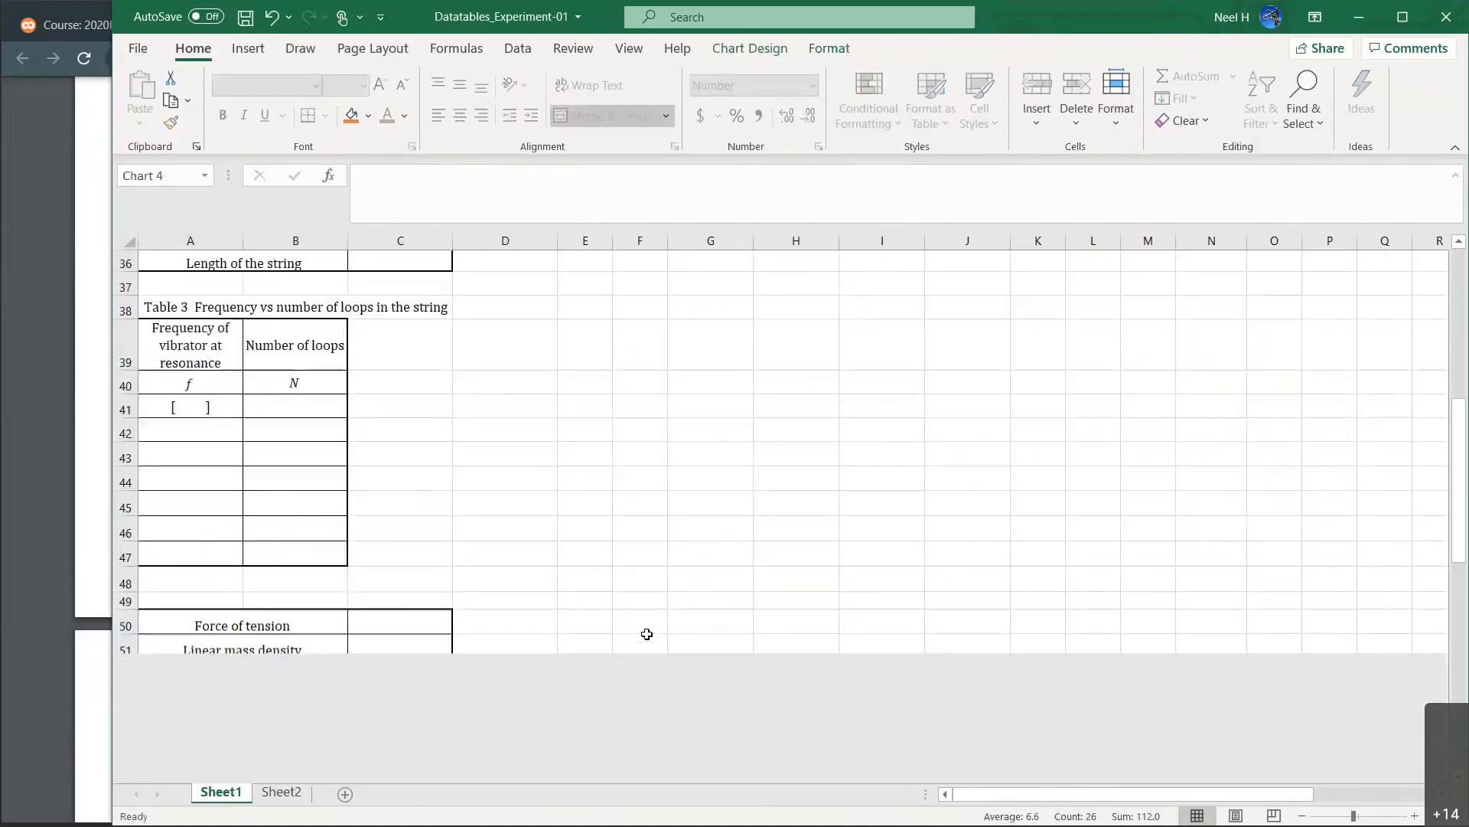
Review the Part C procedure in the Experiment-01 lab manual for the required linear density and tension settings.
shift+click(254, 457)
click(255, 457)
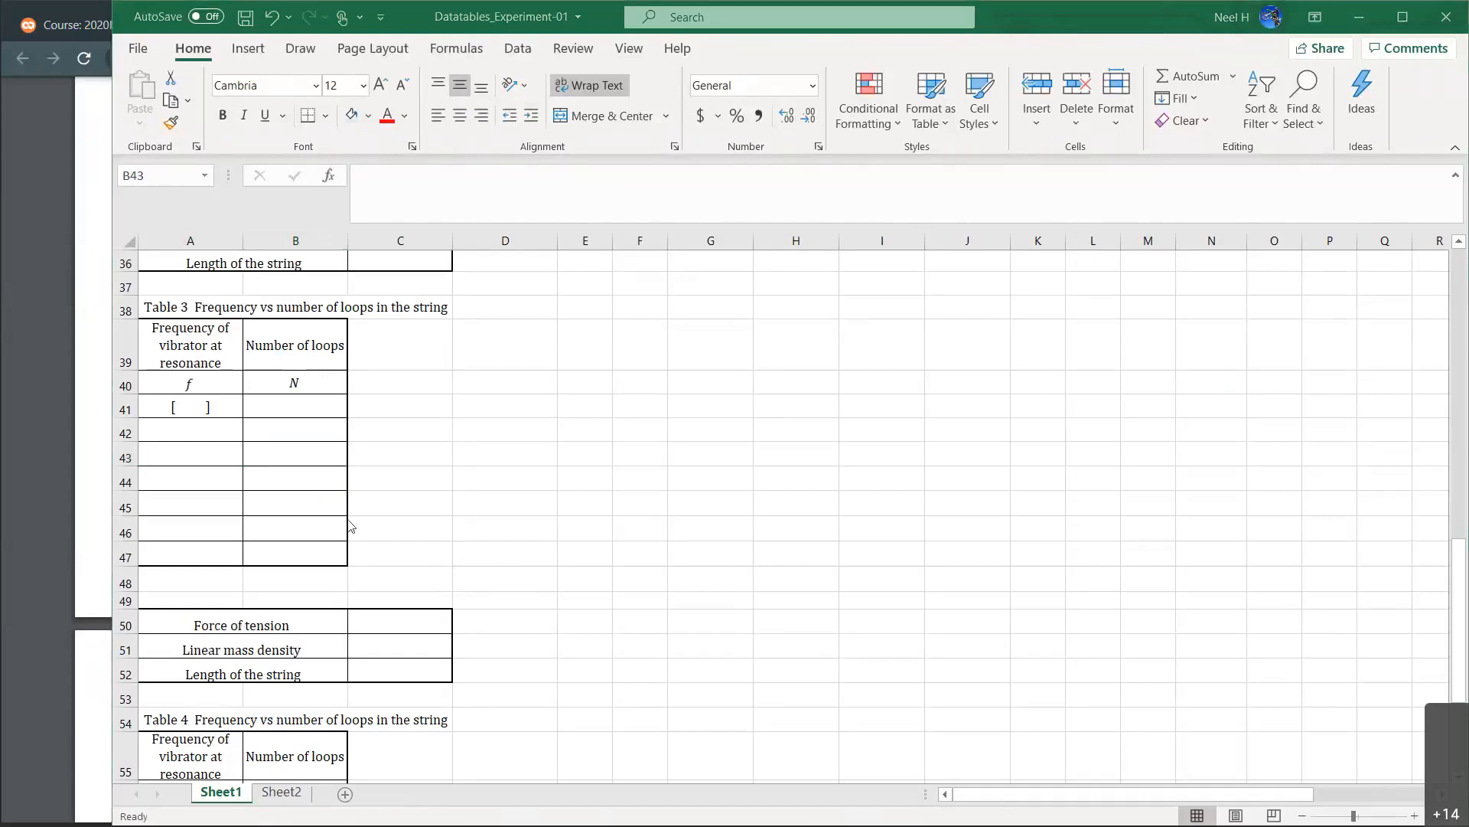
scroll(397, 509, up, 1)
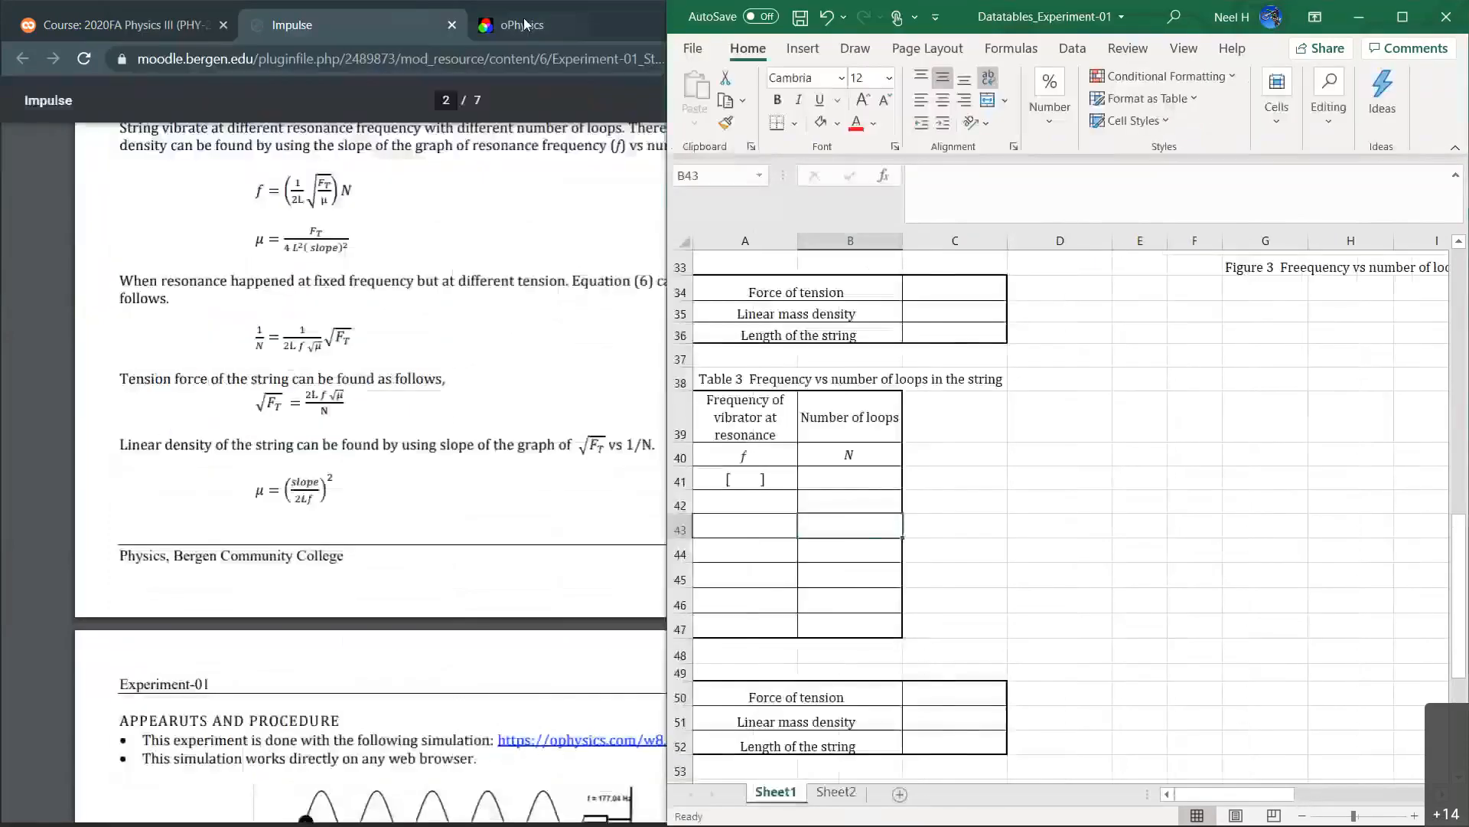
click(526, 26)
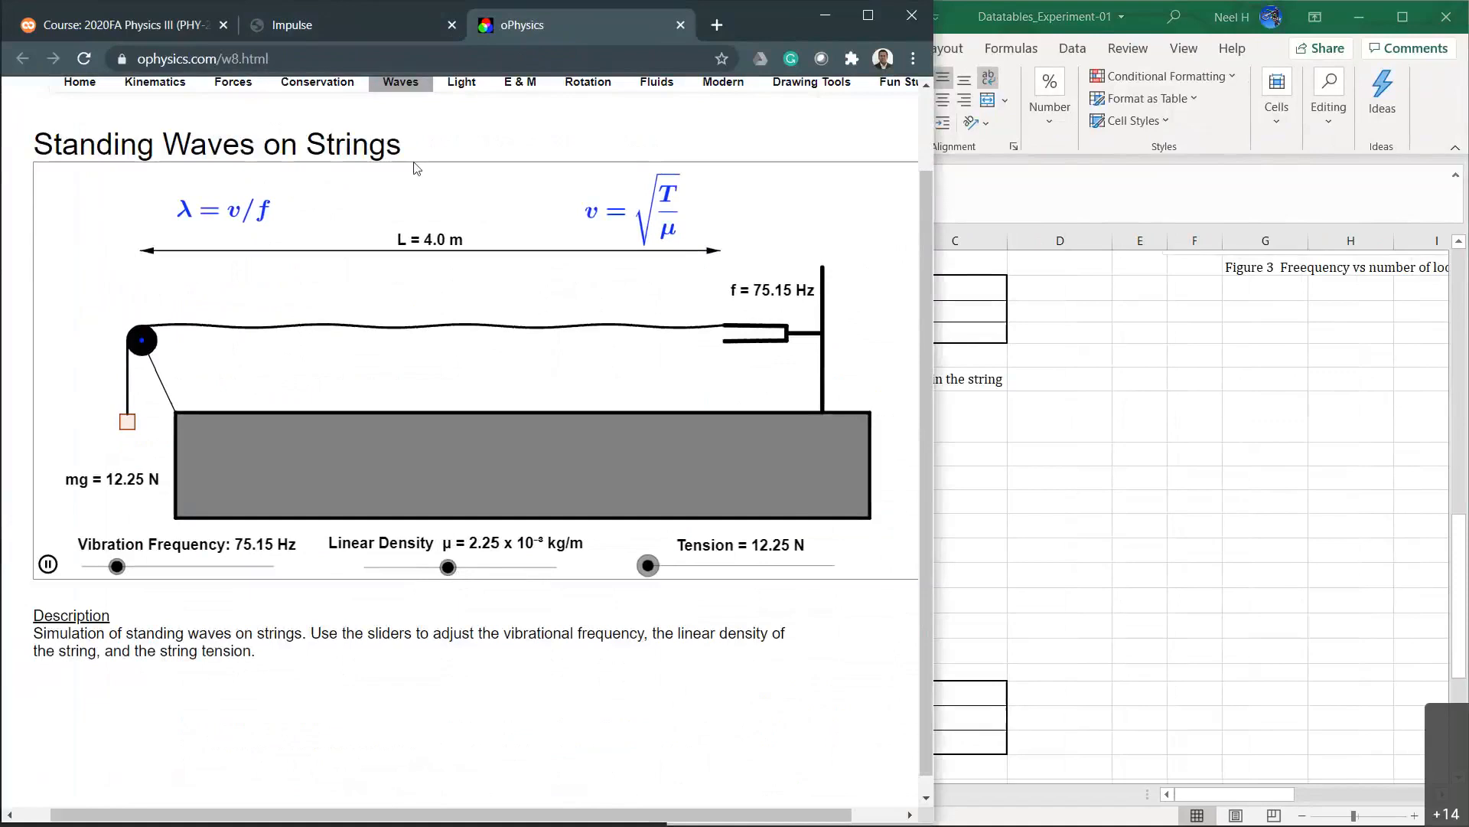
click(341, 25)
scroll(359, 356, down, 8)
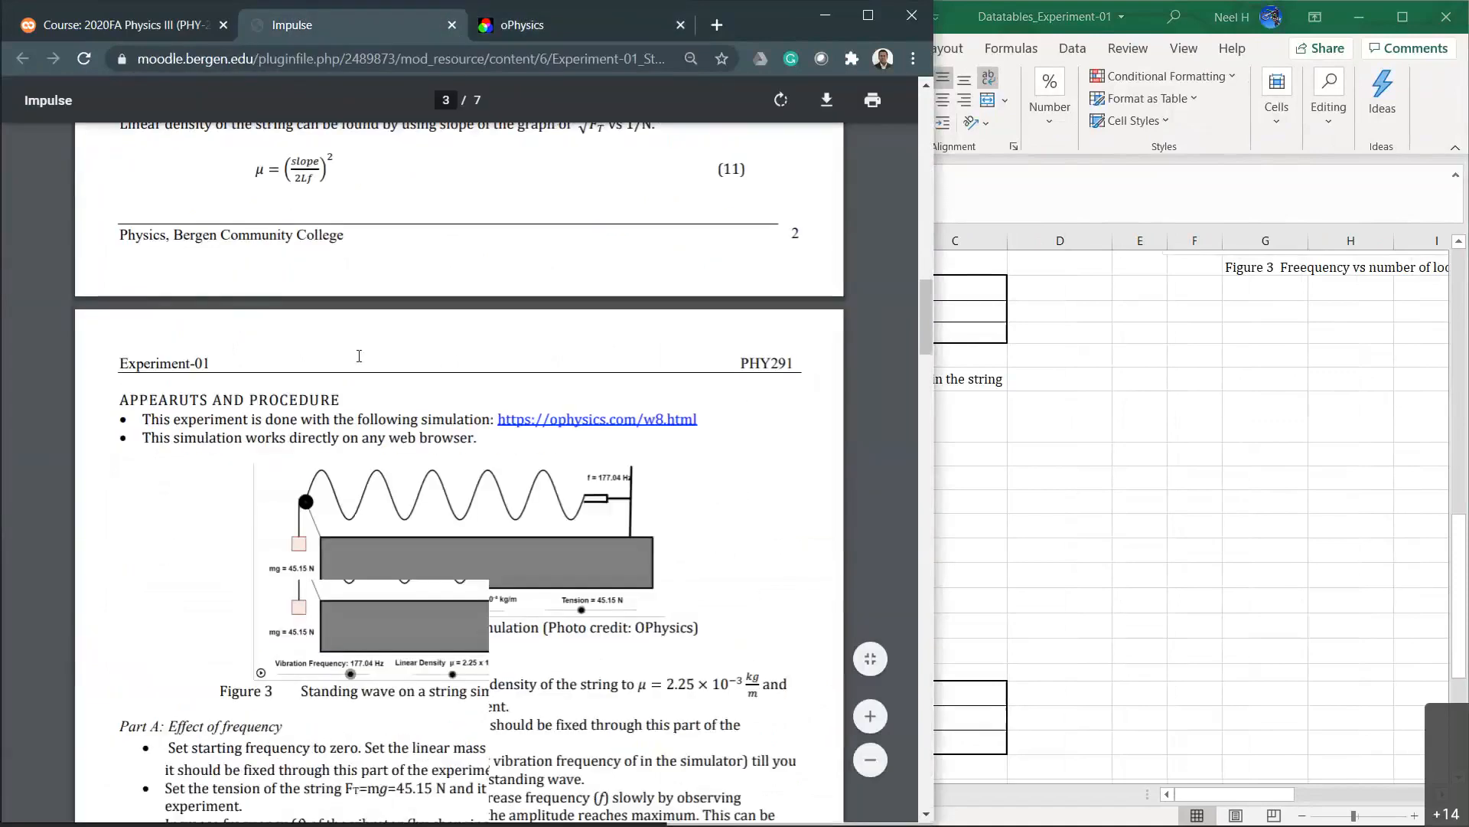
scroll(359, 356, down, 7)
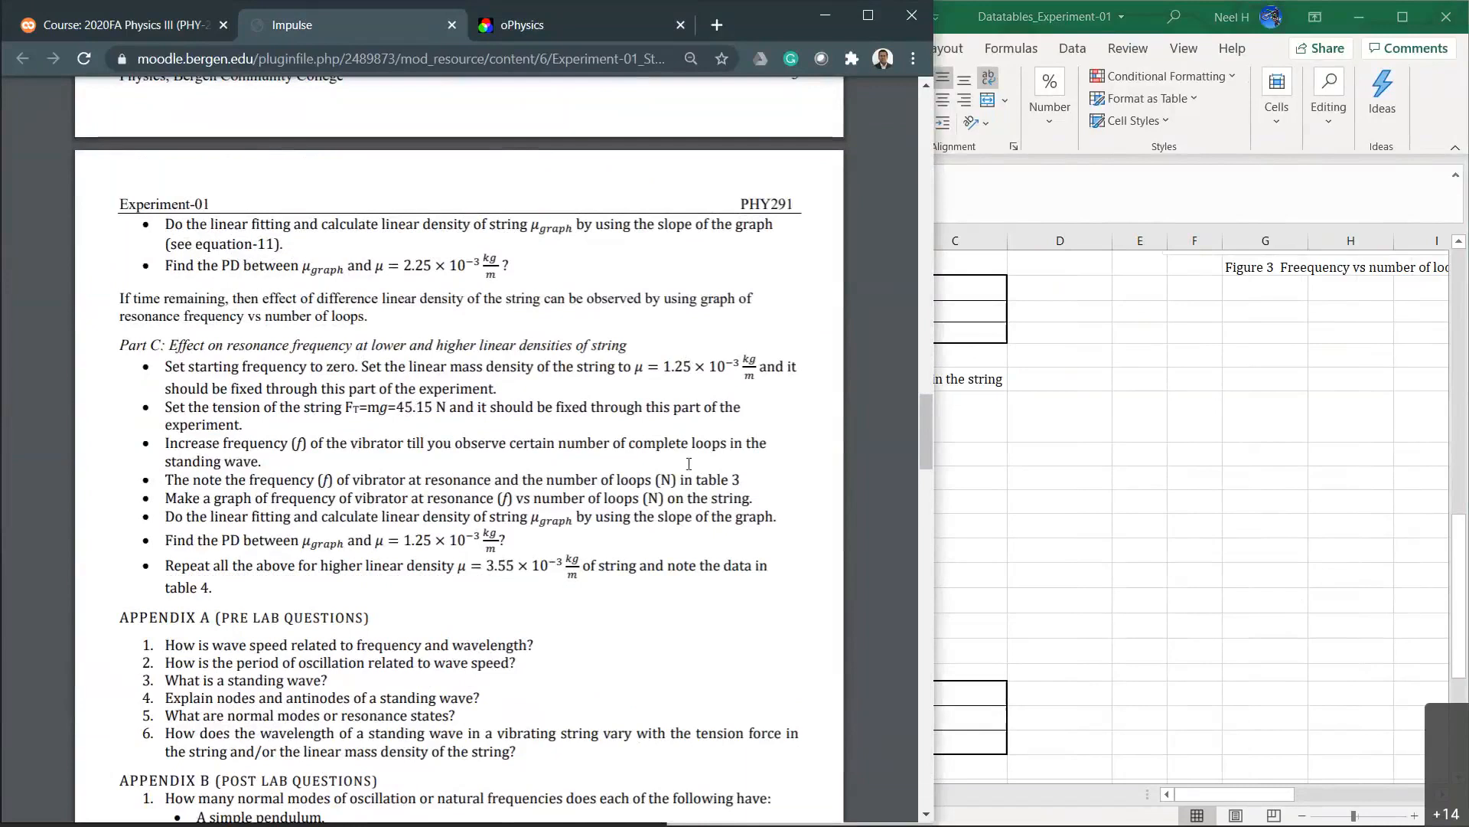
click(987, 522)
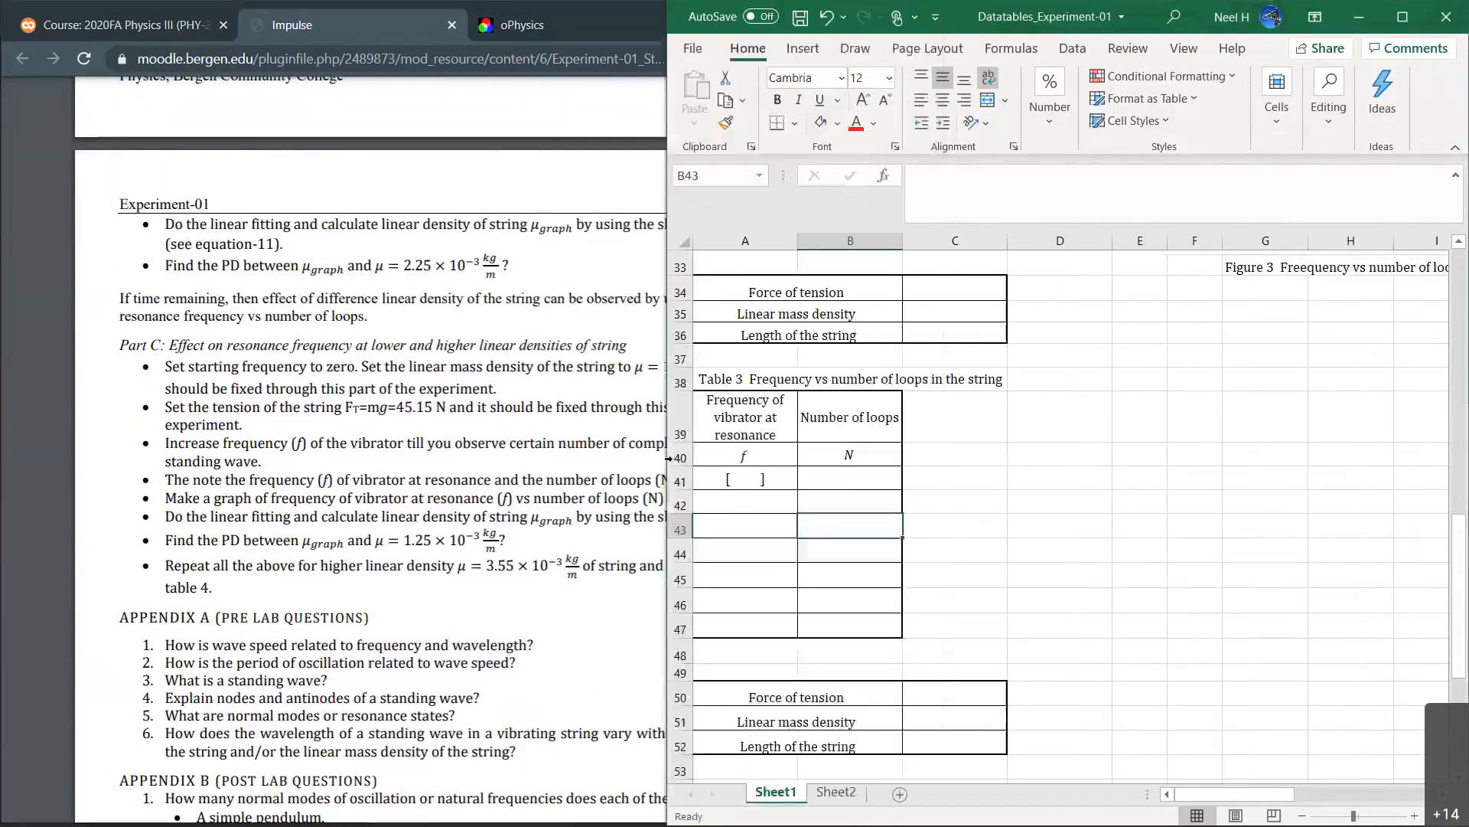
In the oPhysics standing wave simulation, set linear density to 1.25 × 10^-3 kg/m, tension to 45.15 N and vibration frequency to 45 Hz.
click(507, 26)
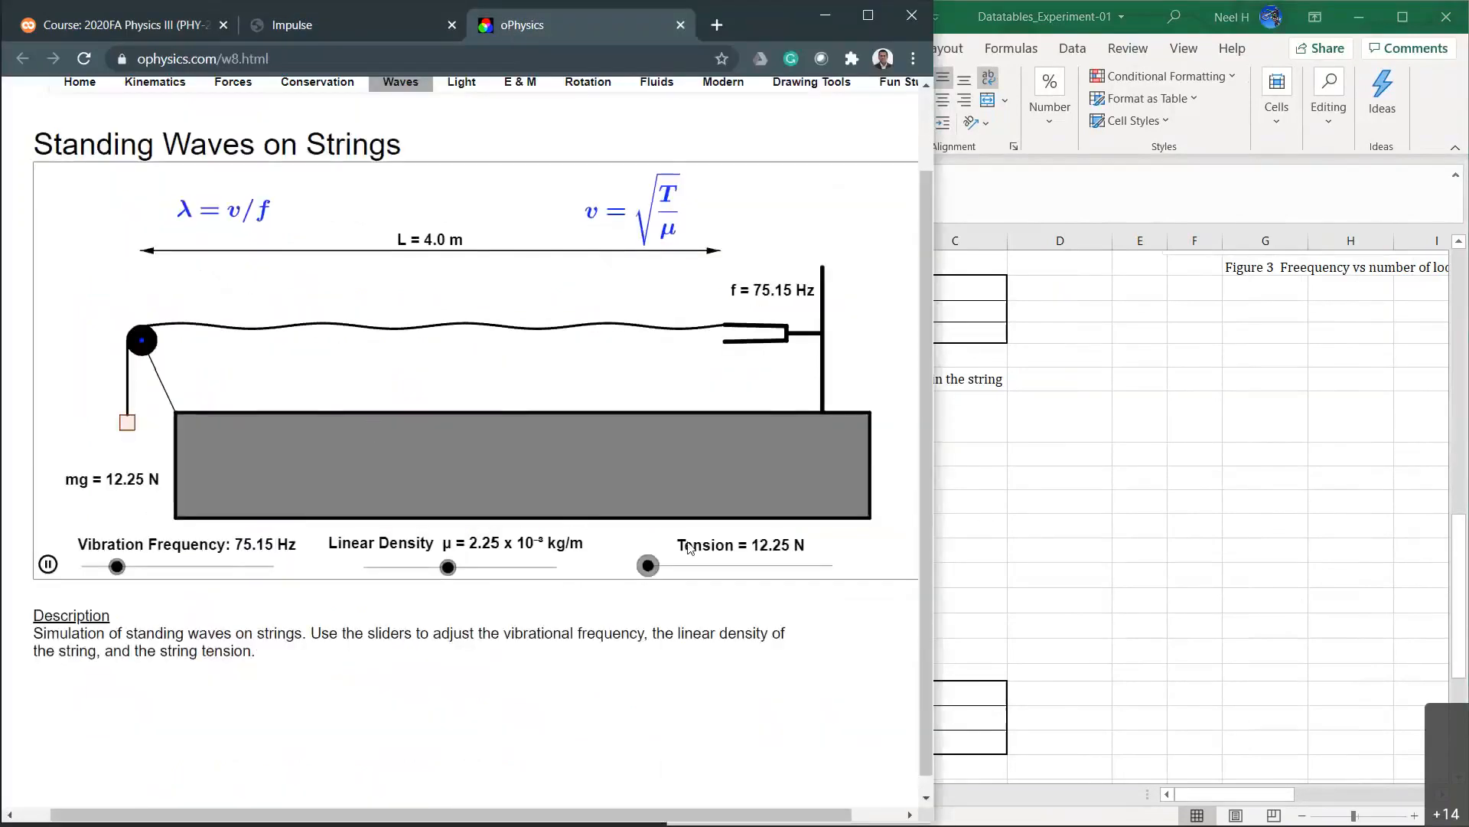
click(444, 569)
drag(440, 579, 411, 579)
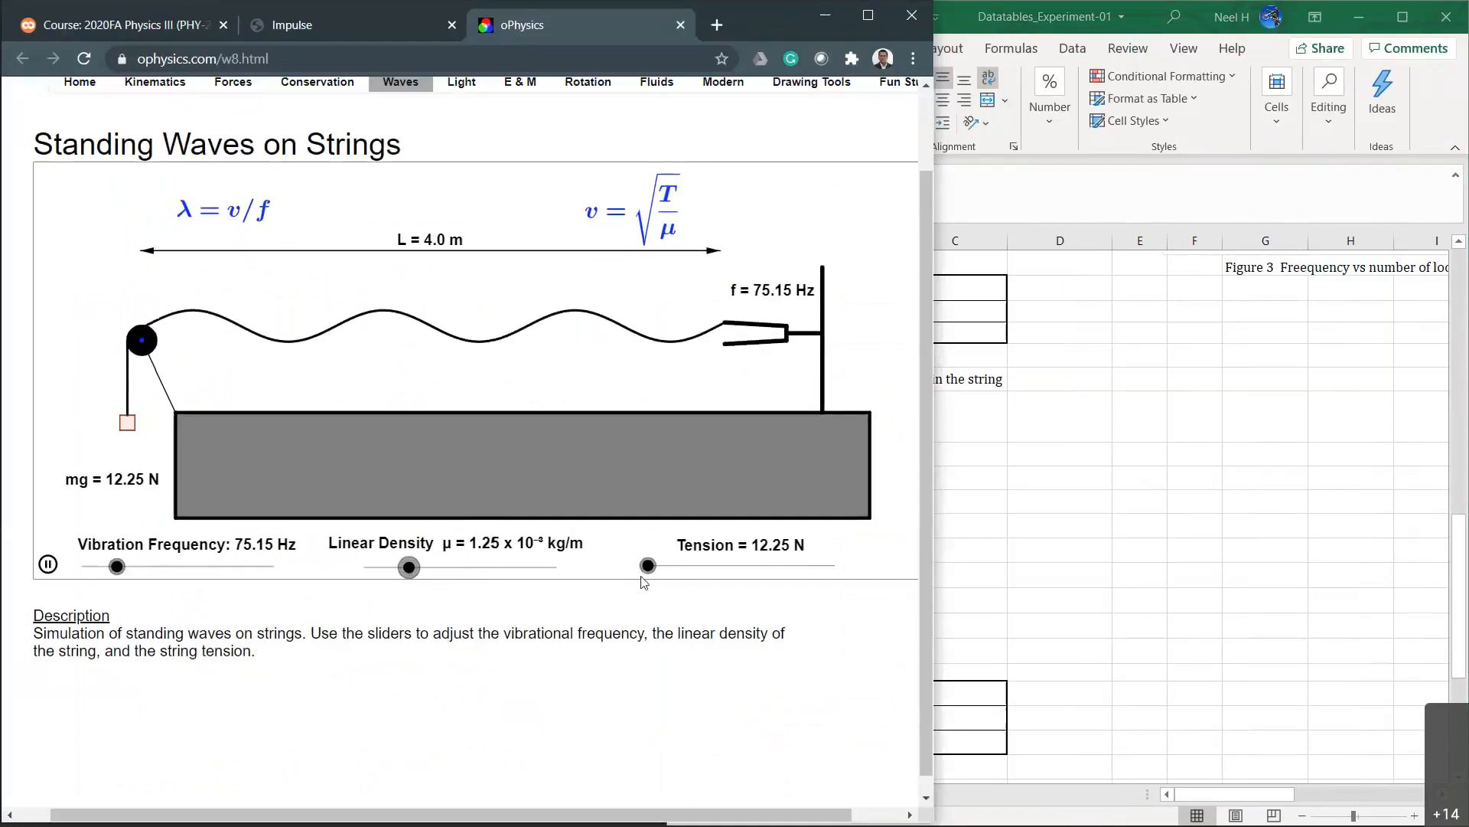
drag(642, 574, 720, 578)
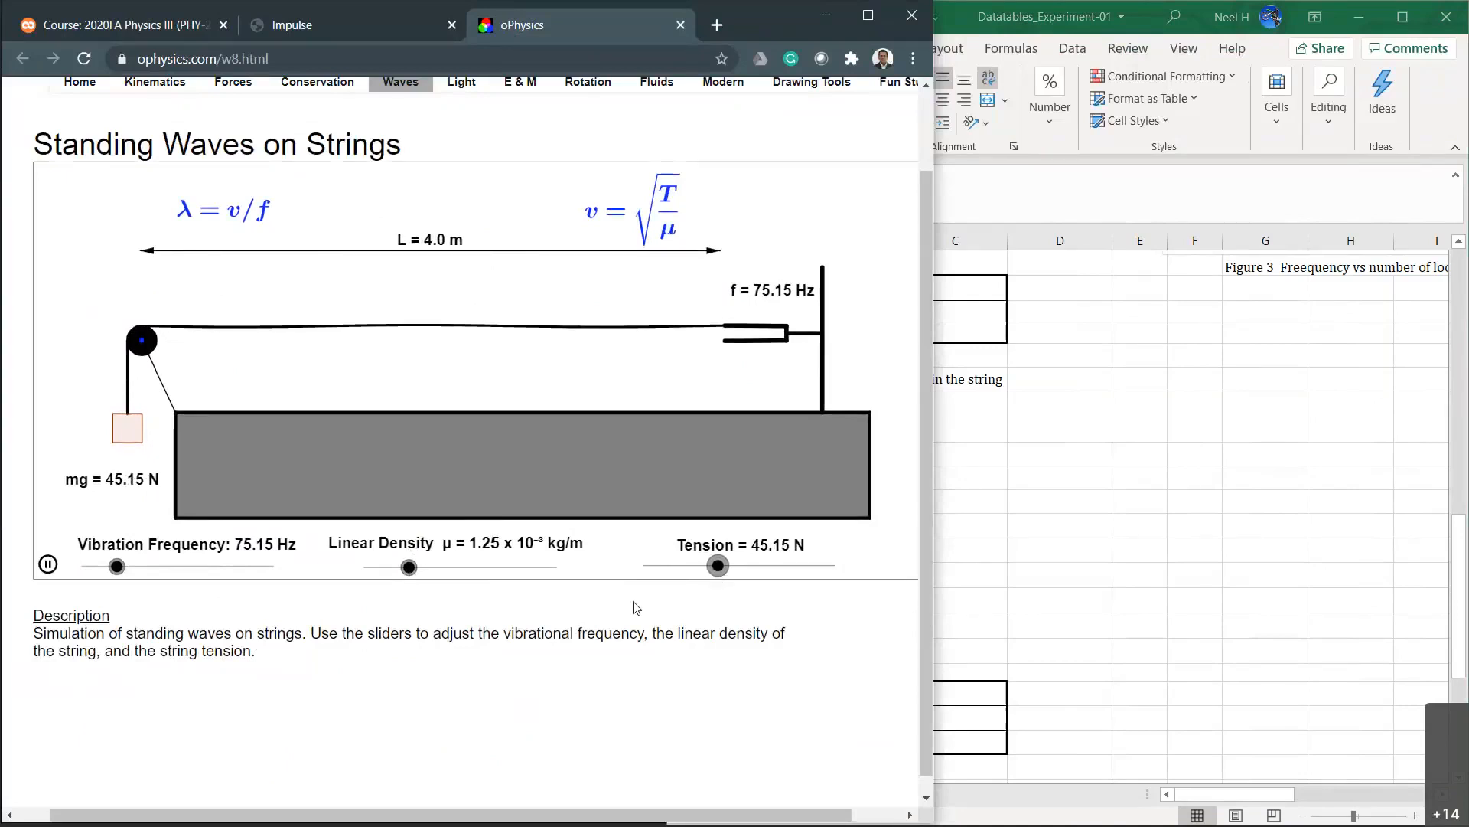
drag(118, 573, 75, 575)
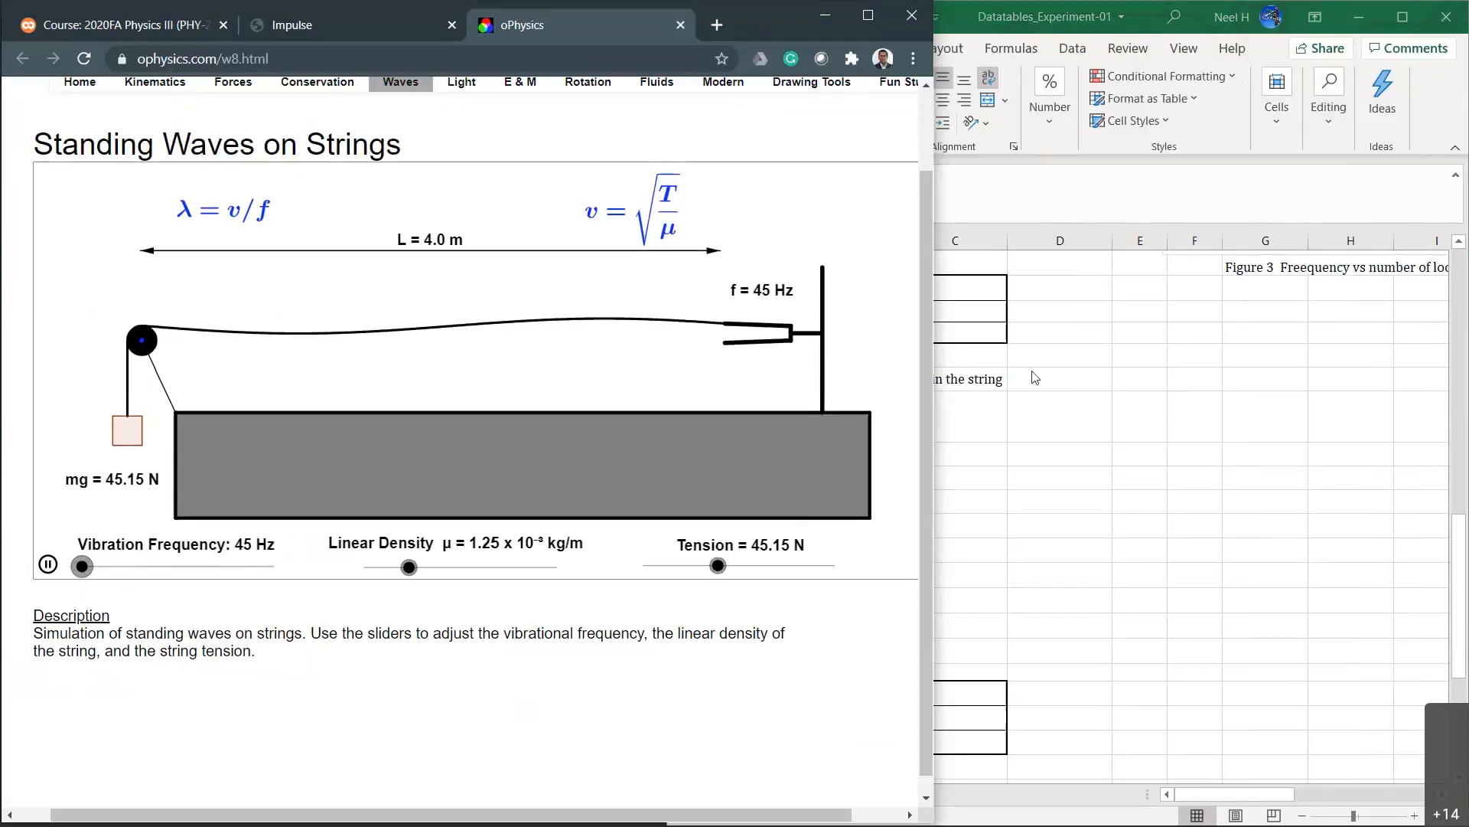
In the Excel data tables, enter Hz inside the frequency column's unit brackets in Table 3, cell A41.
click(1050, 382)
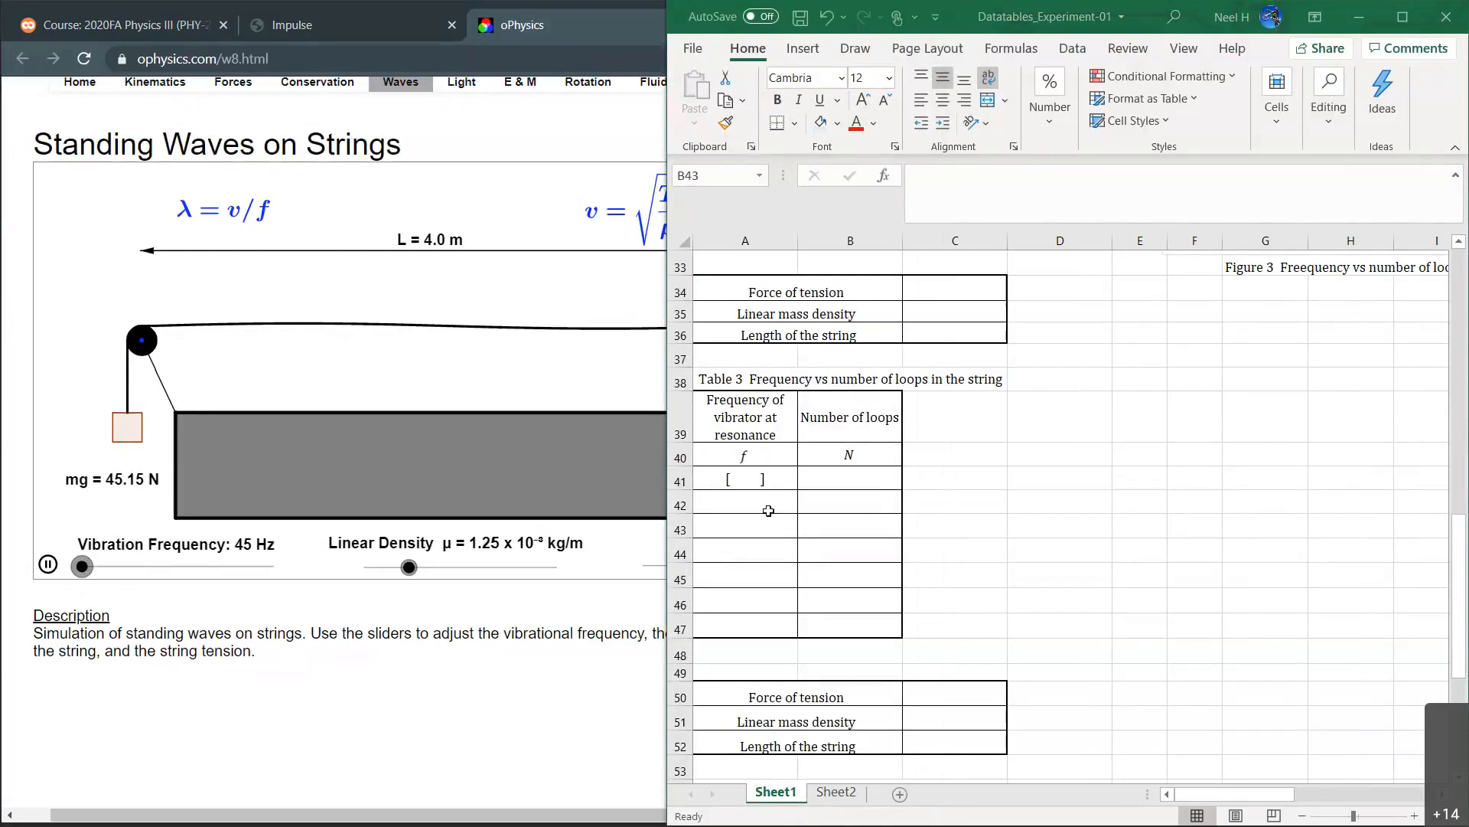
click(757, 470)
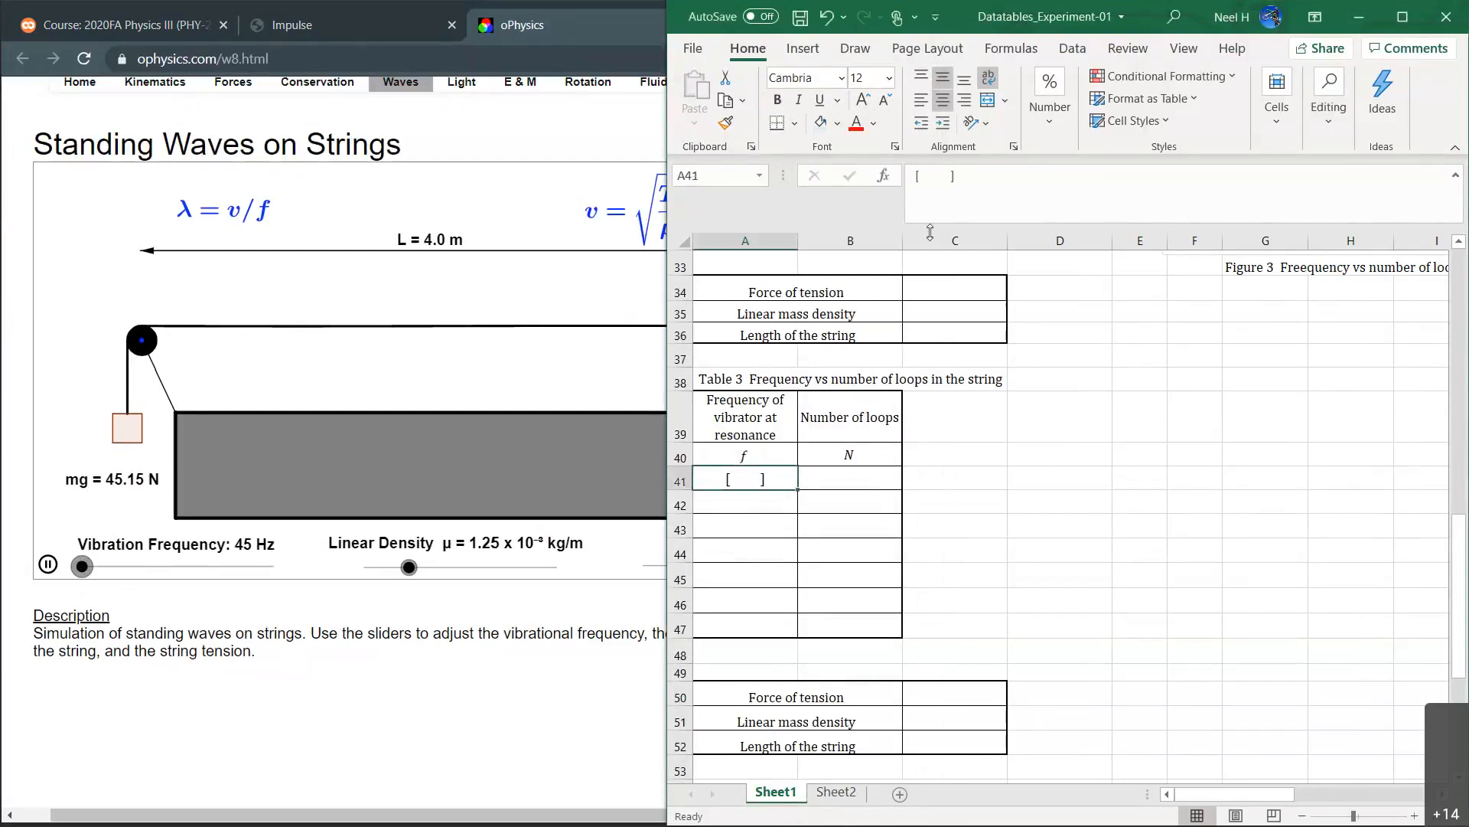
click(941, 176)
text(Hz)
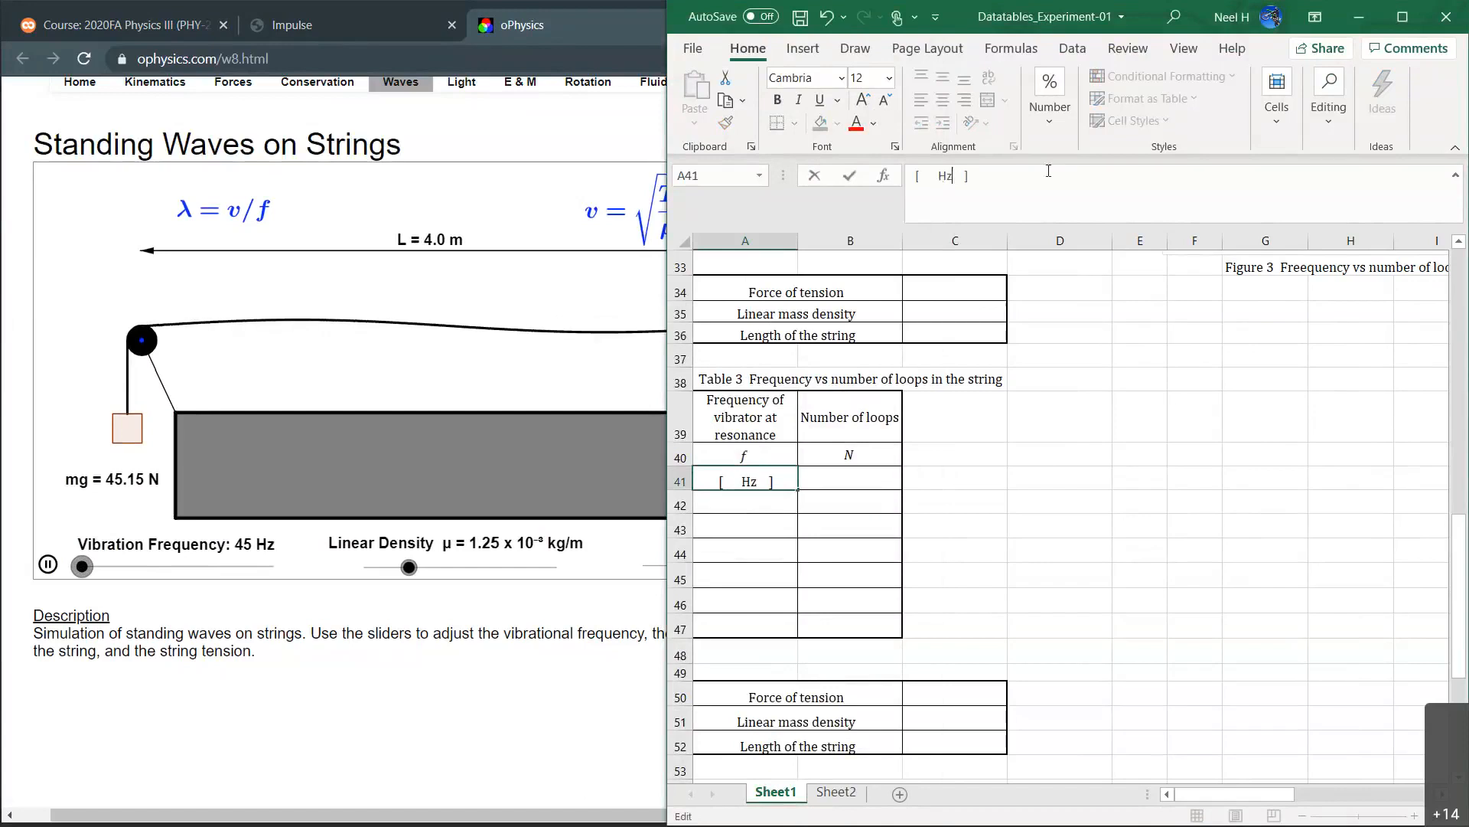
Above Table 3, enter 45.15 as the force of tension and 1.25*10^-3 as the linear mass density.
click(963, 283)
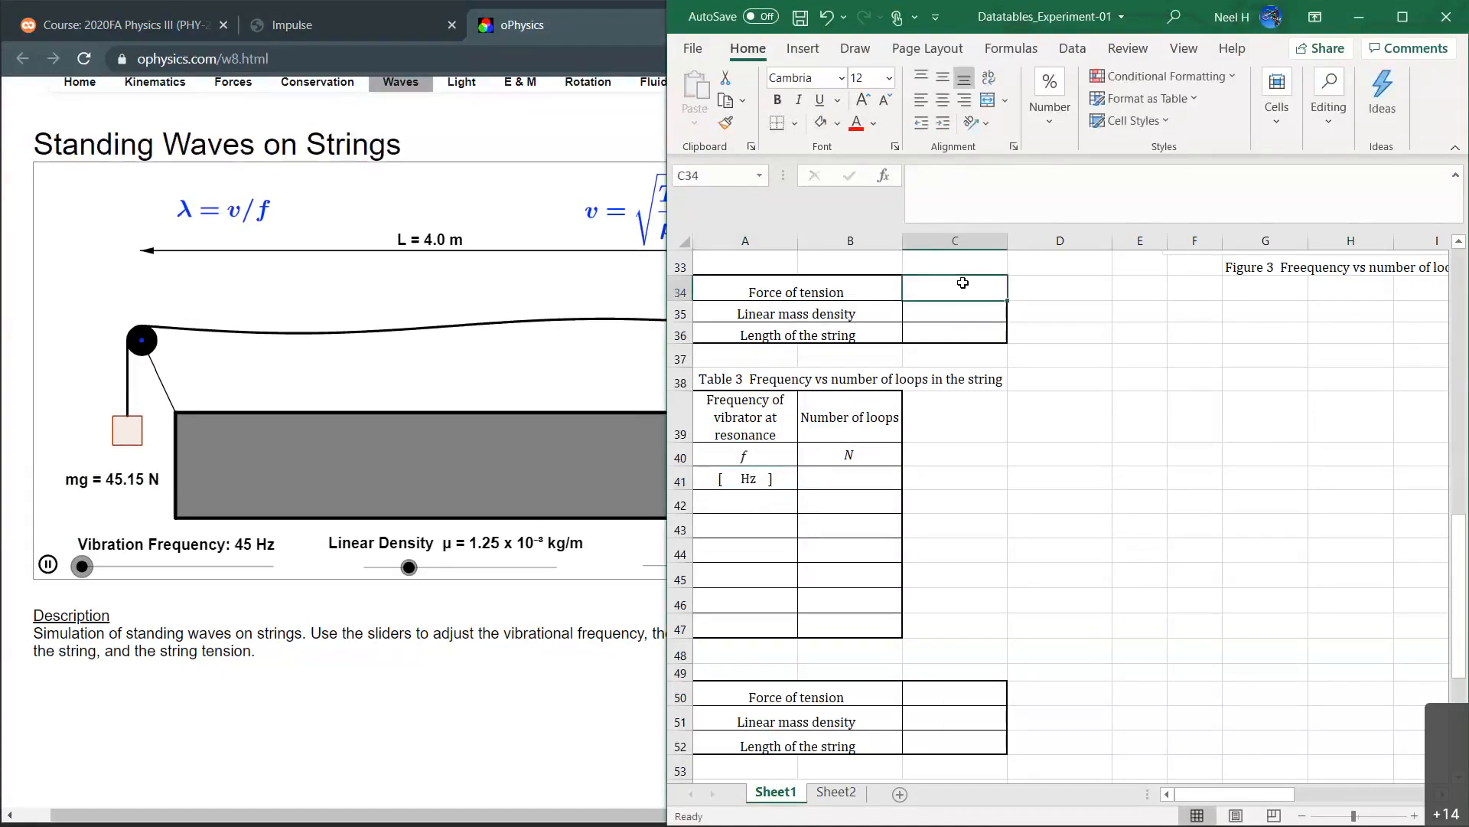
text(45.15)
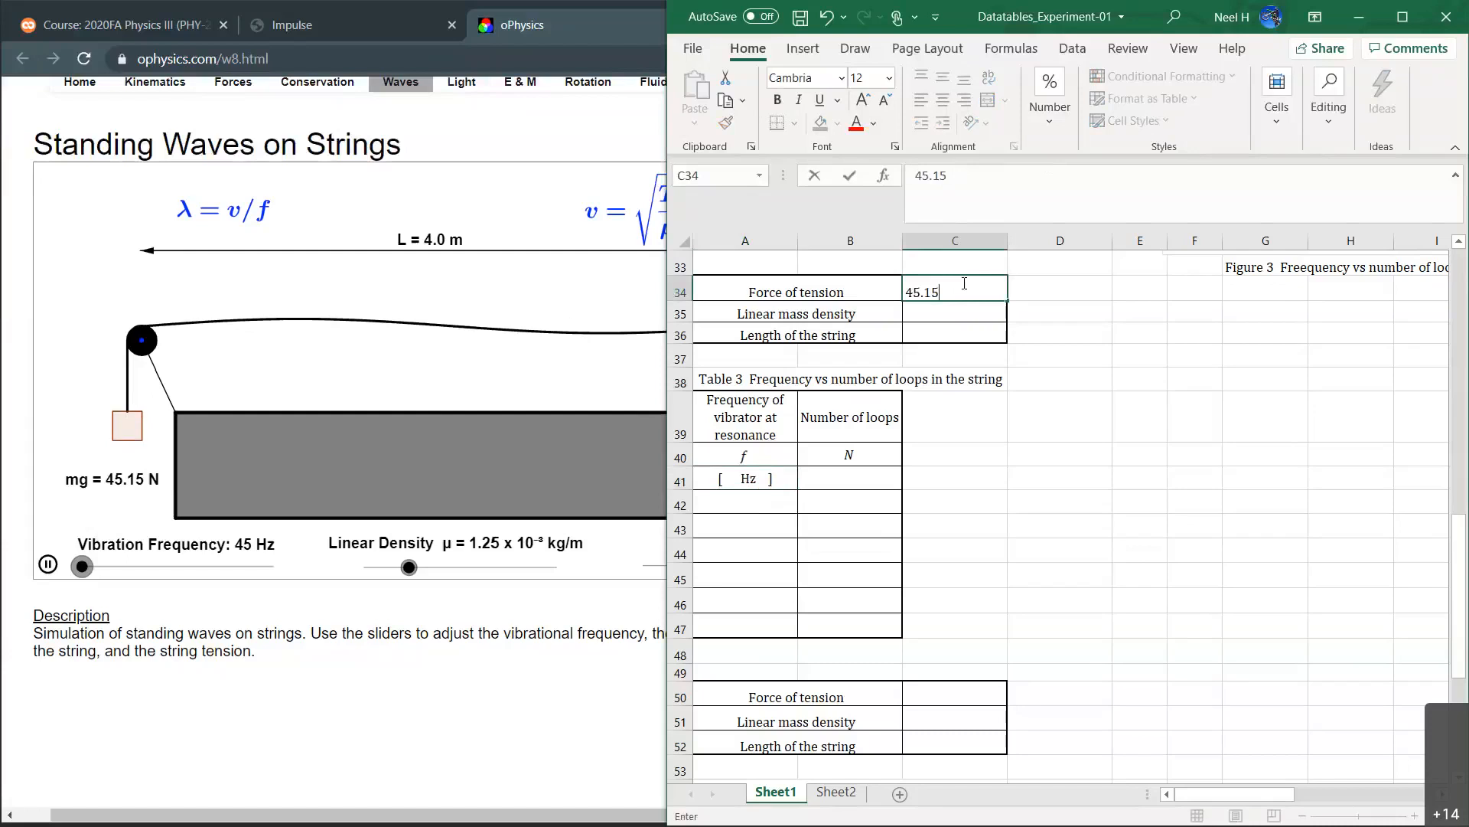
key(Return)
text(1.25)
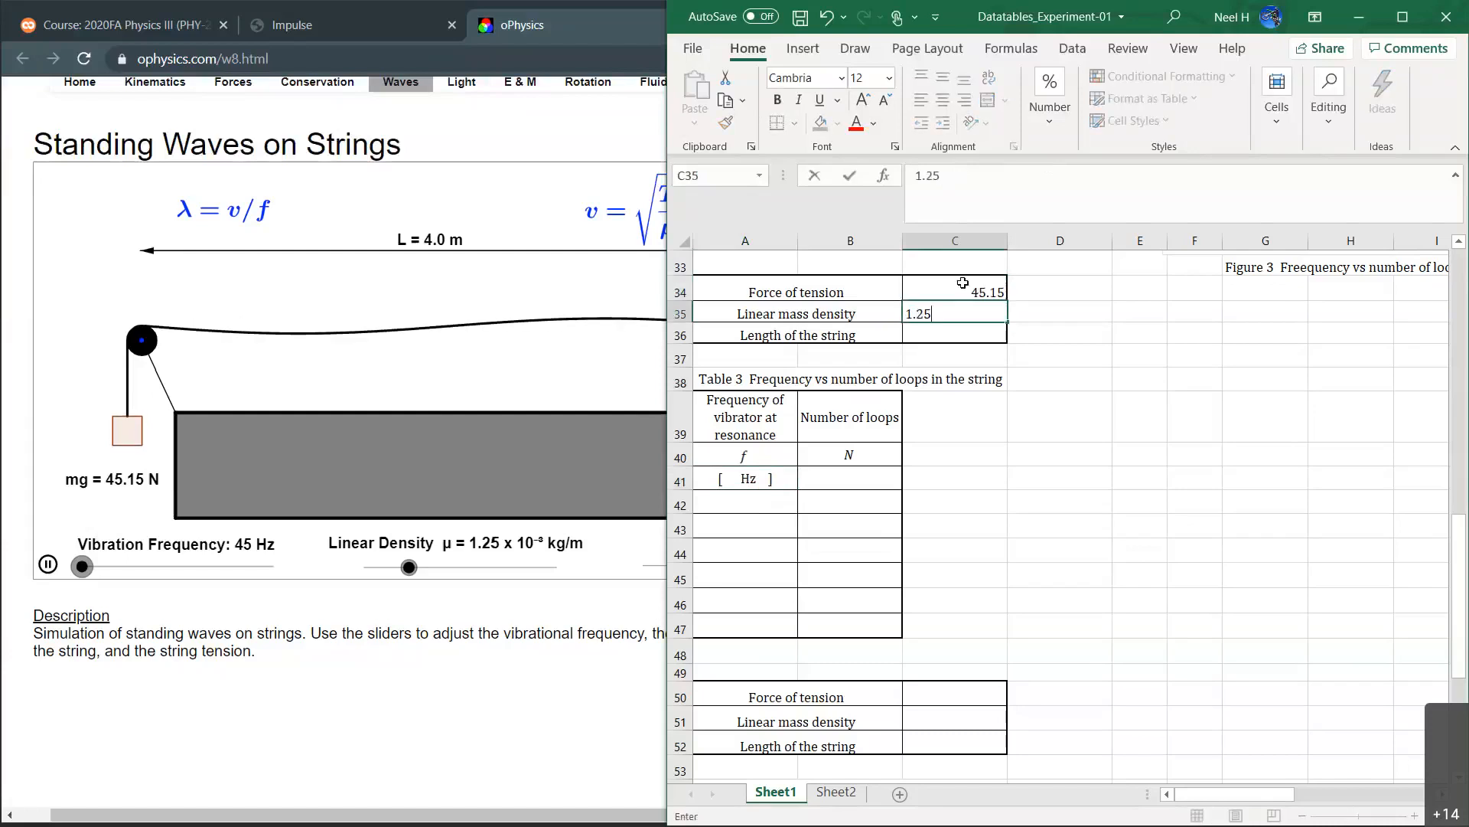
text(810_3)
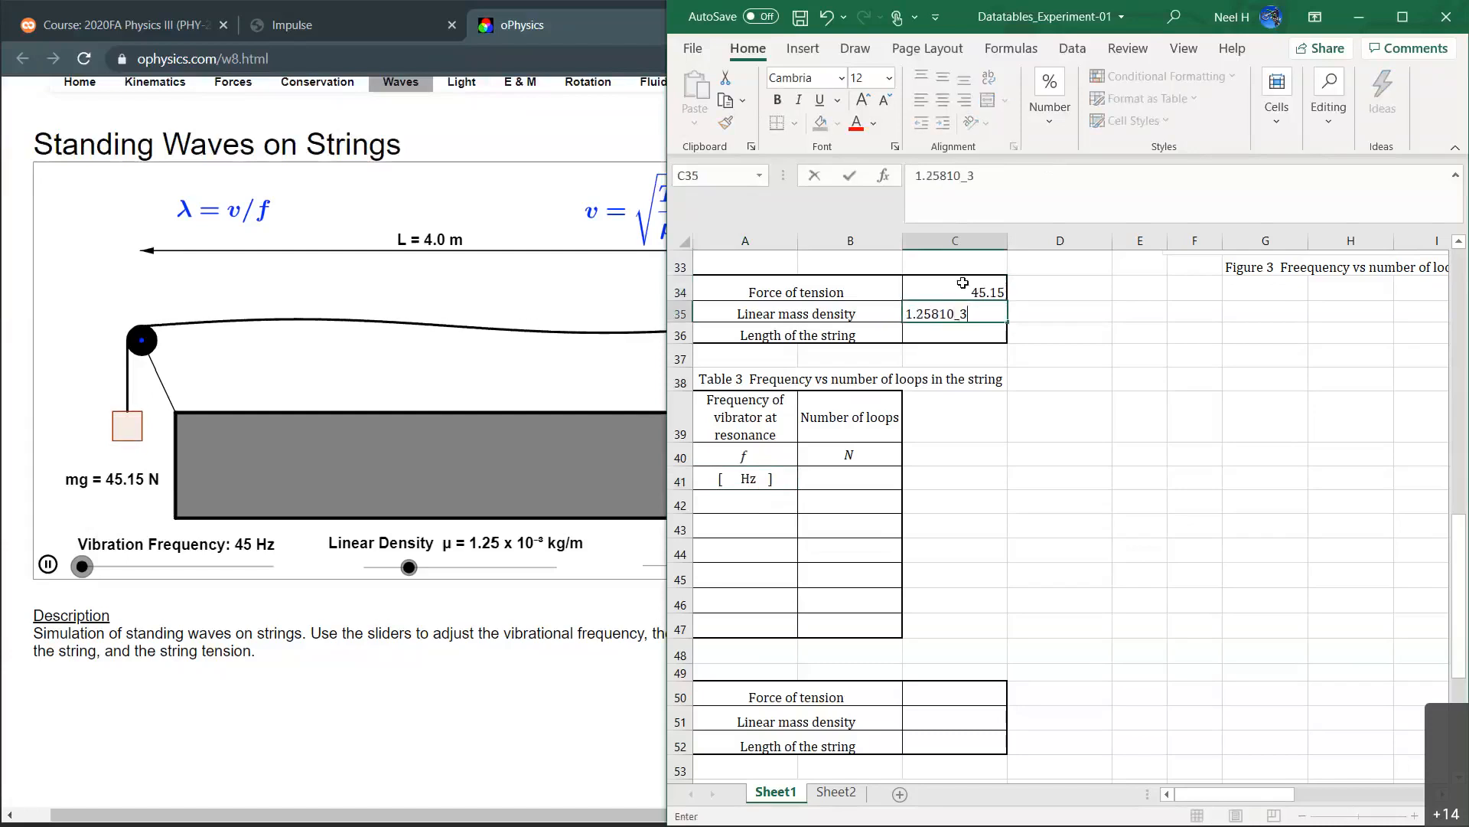
key(BackSpace)
text(^-3)
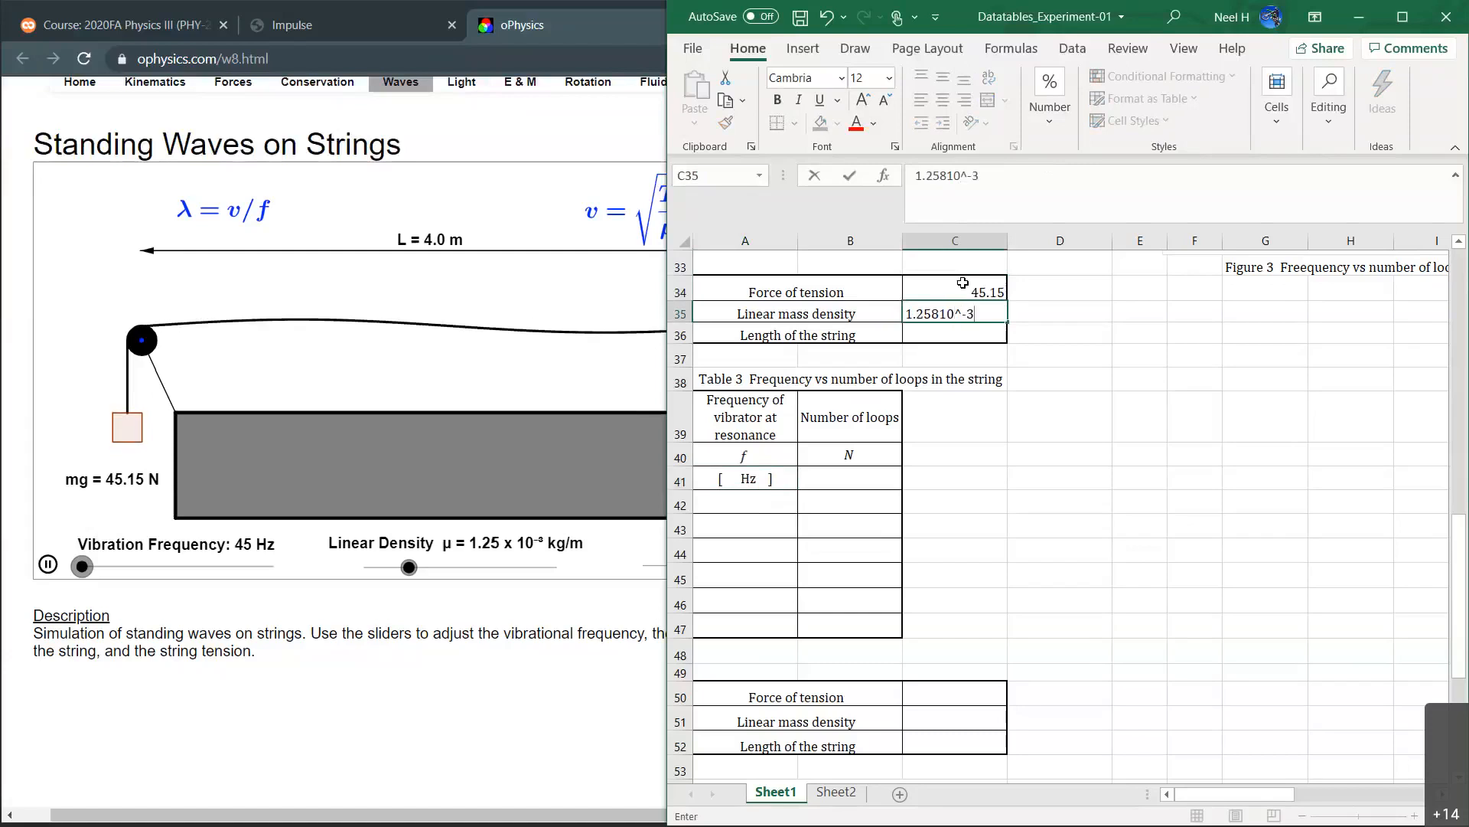
click(949, 177)
key(BackSpace)
text(*)
key(Return)
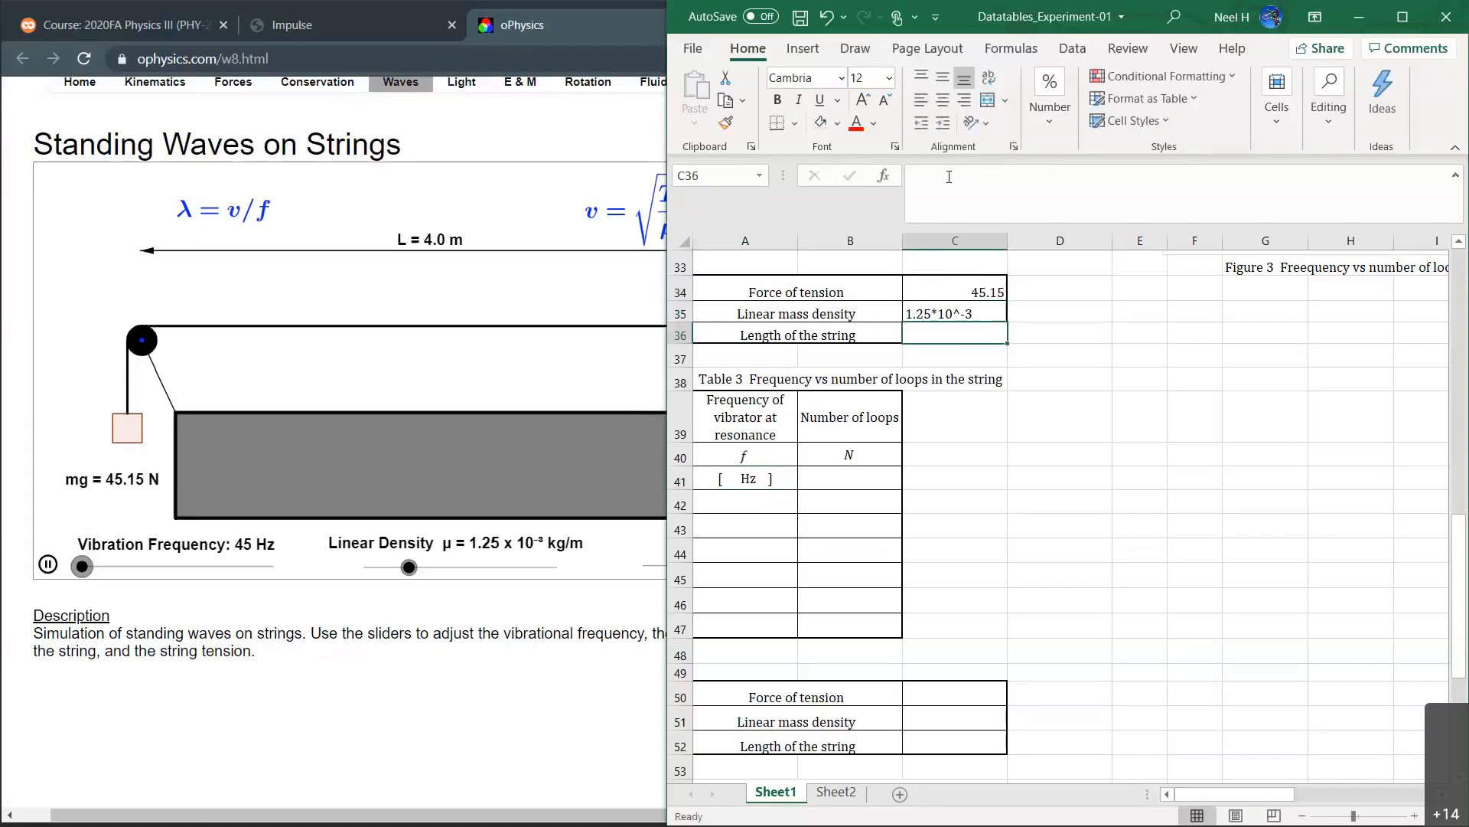
Enter 4.0 as the length of the string in C36 and format the cell as a number with one decimal place.
text(4.0)
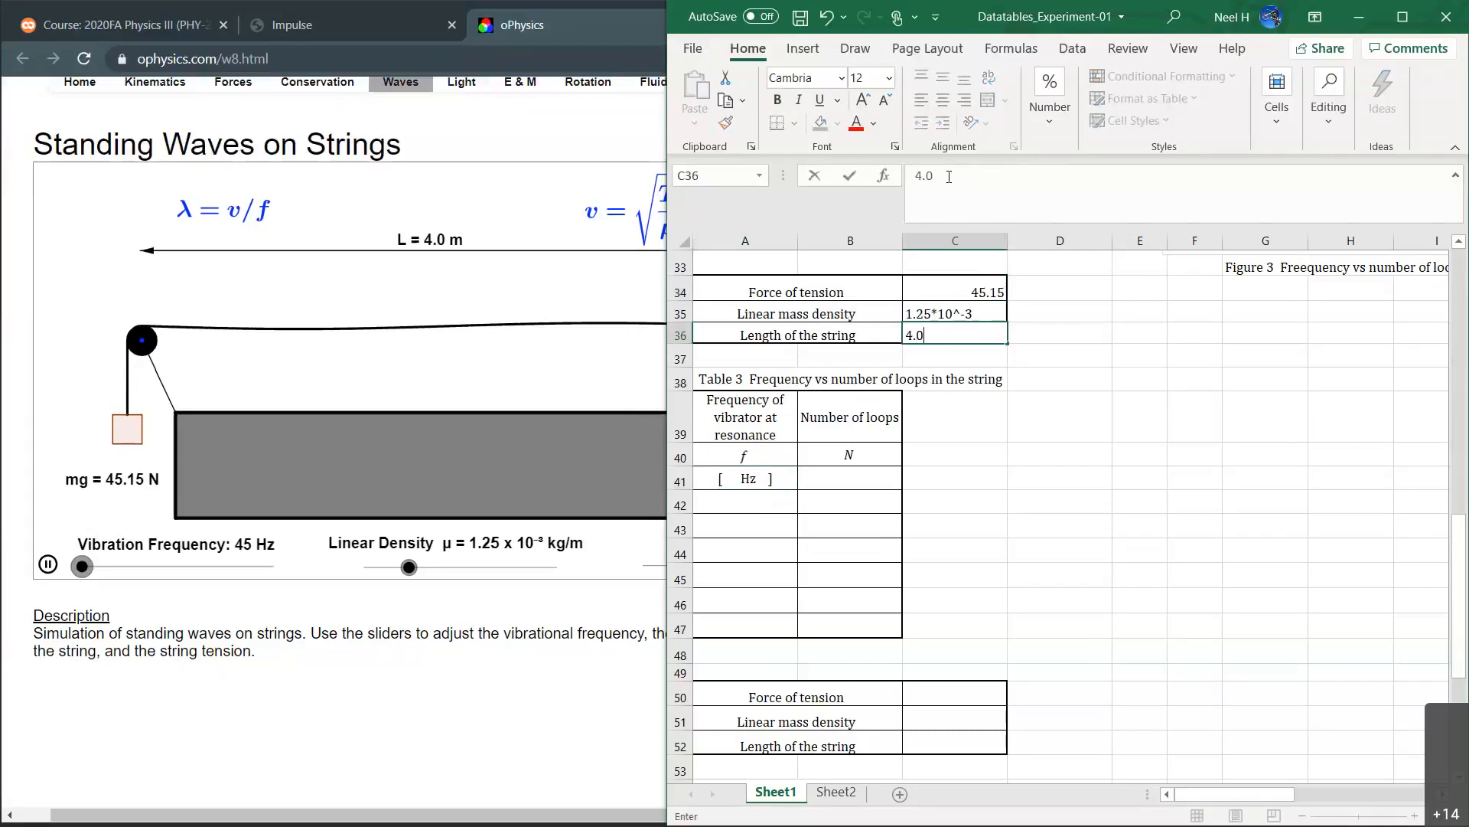
key(Return)
click(972, 335)
right_click(972, 335)
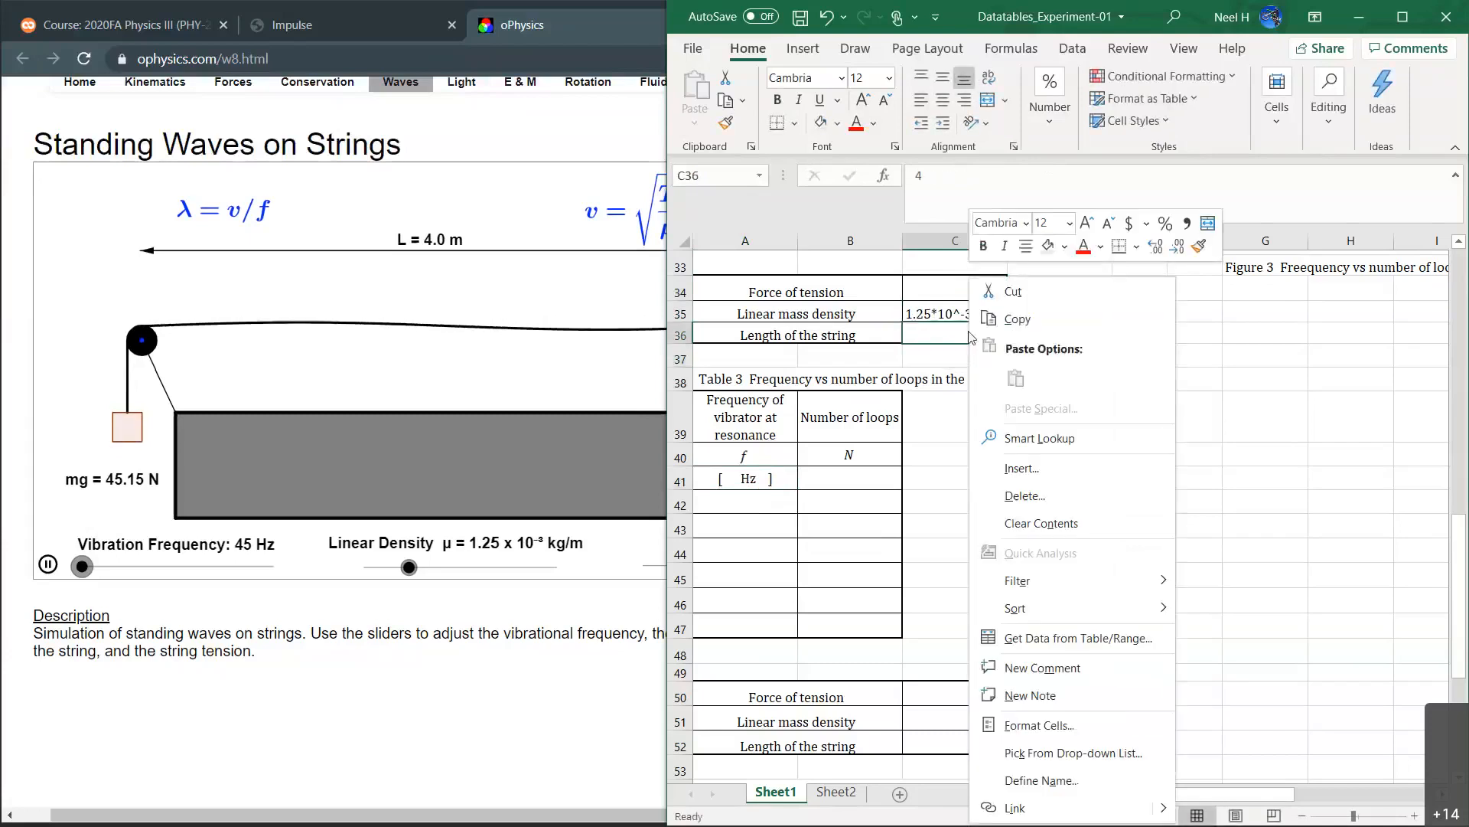
click(1039, 724)
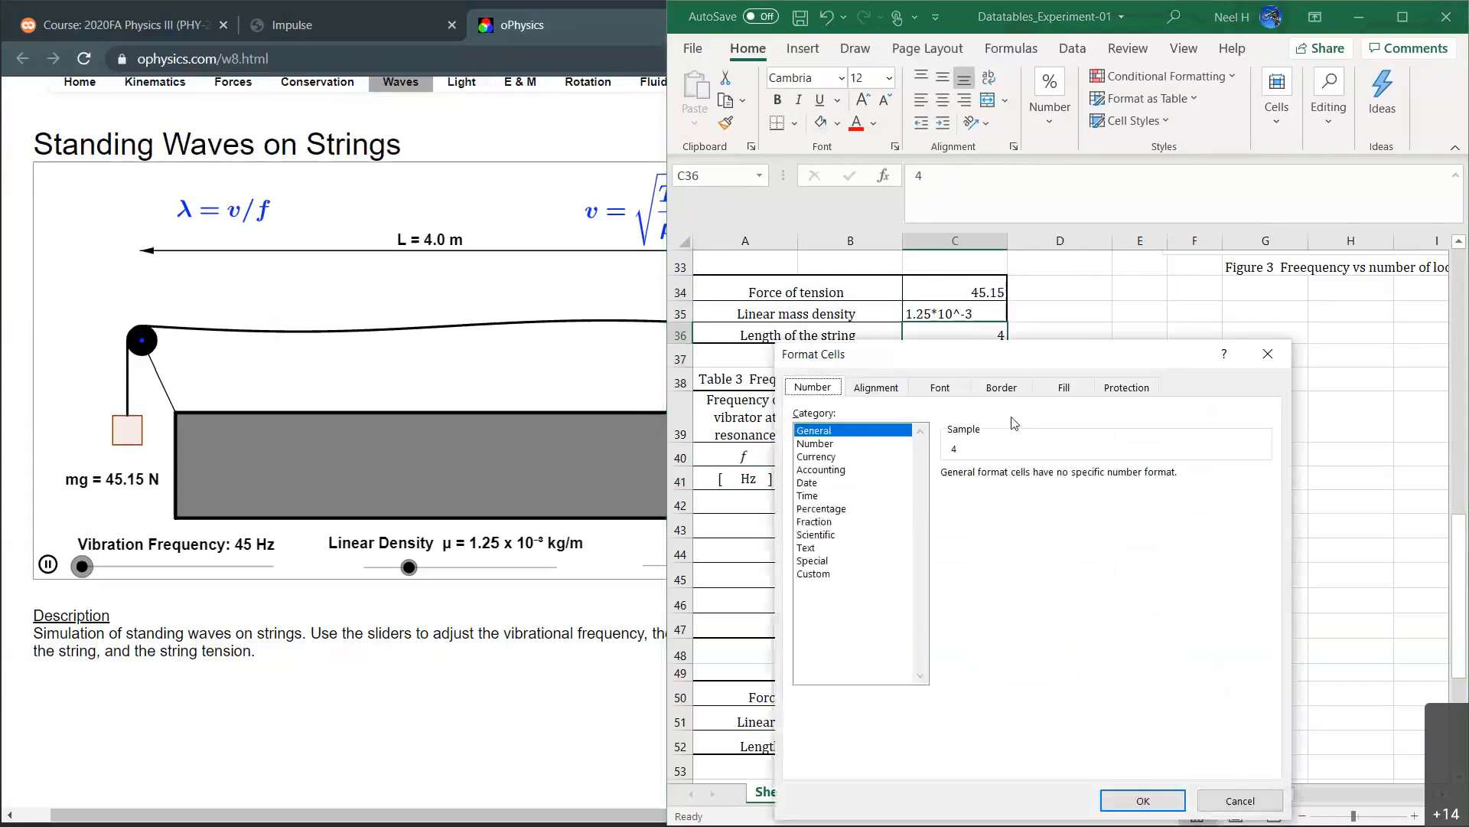
click(870, 446)
click(1076, 479)
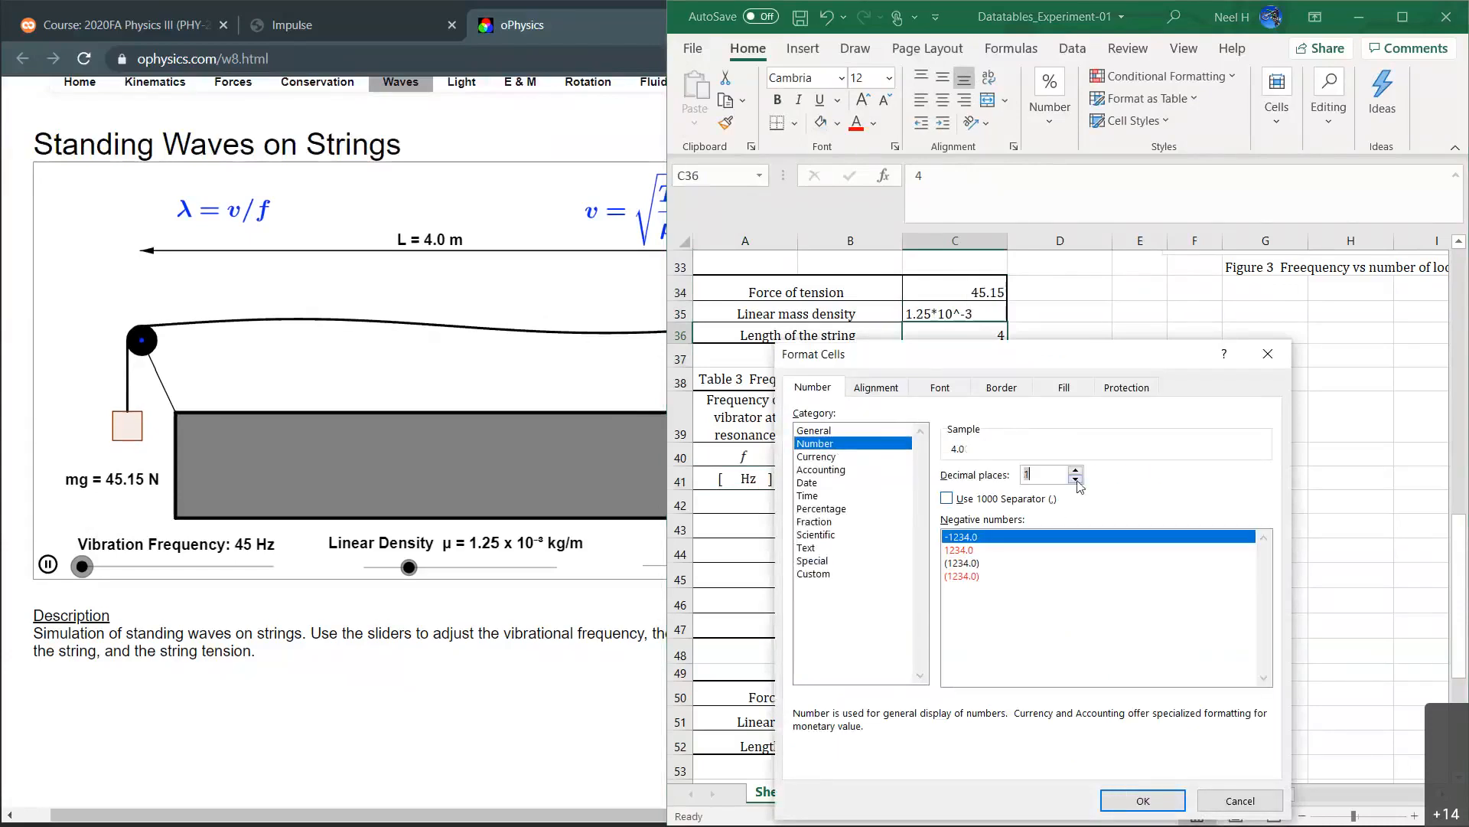
click(1143, 800)
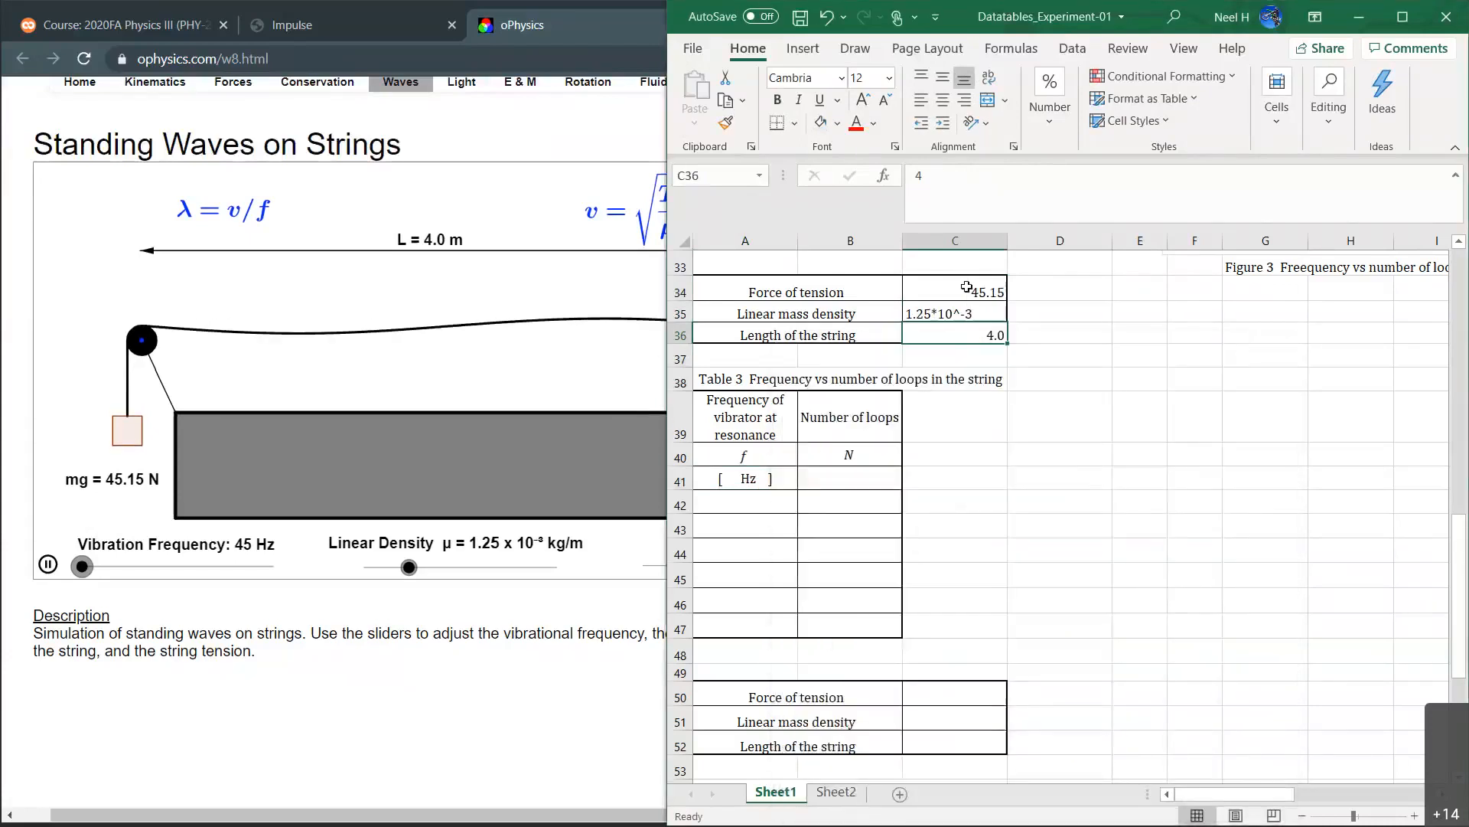
Centre the three parameter values in C34:C36 horizontally and vertically.
drag(995, 291, 965, 329)
click(943, 101)
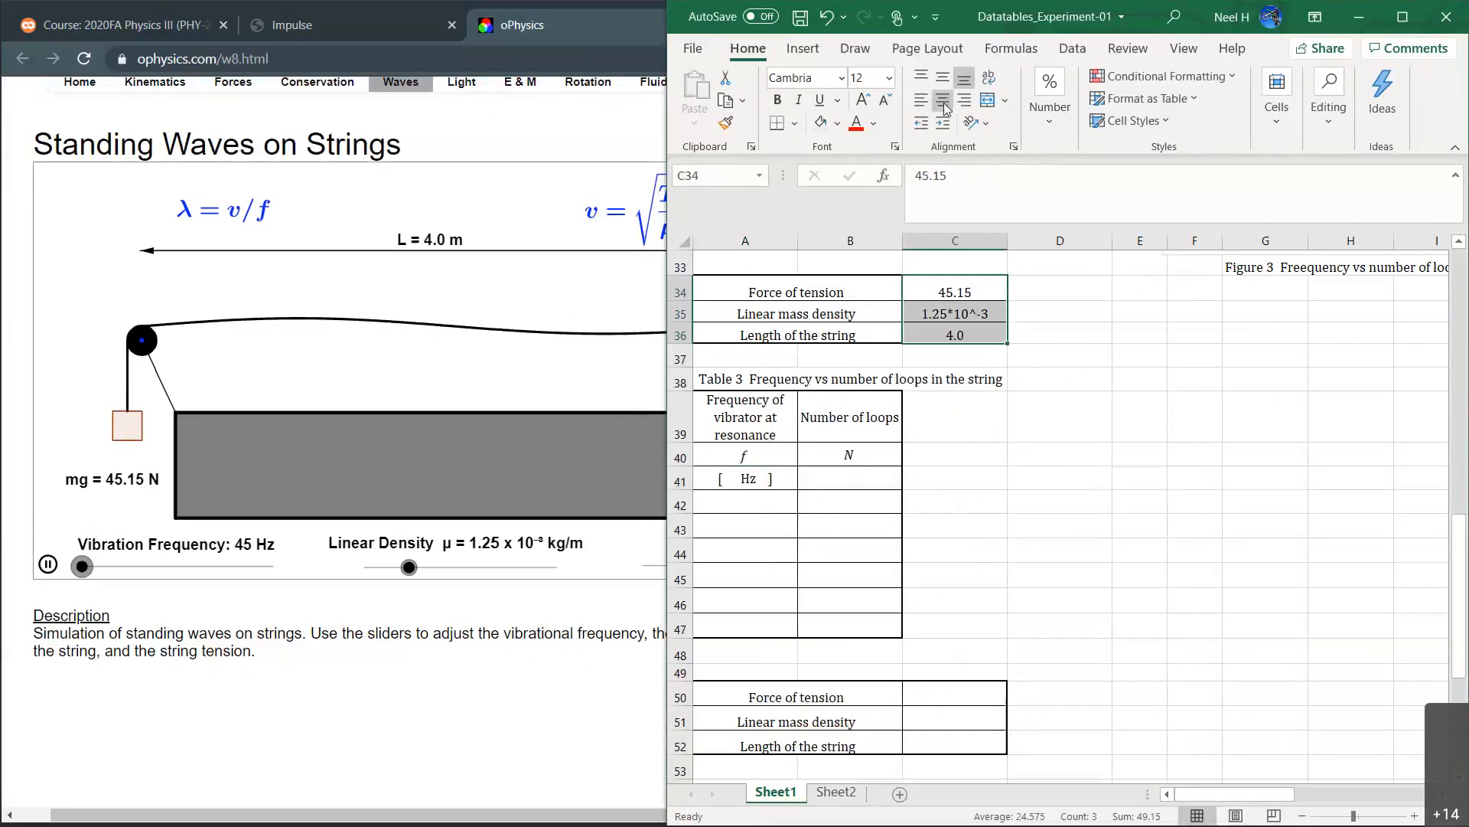
click(943, 79)
Append the unit [N] to the "Force of tension" label in A34.
click(804, 289)
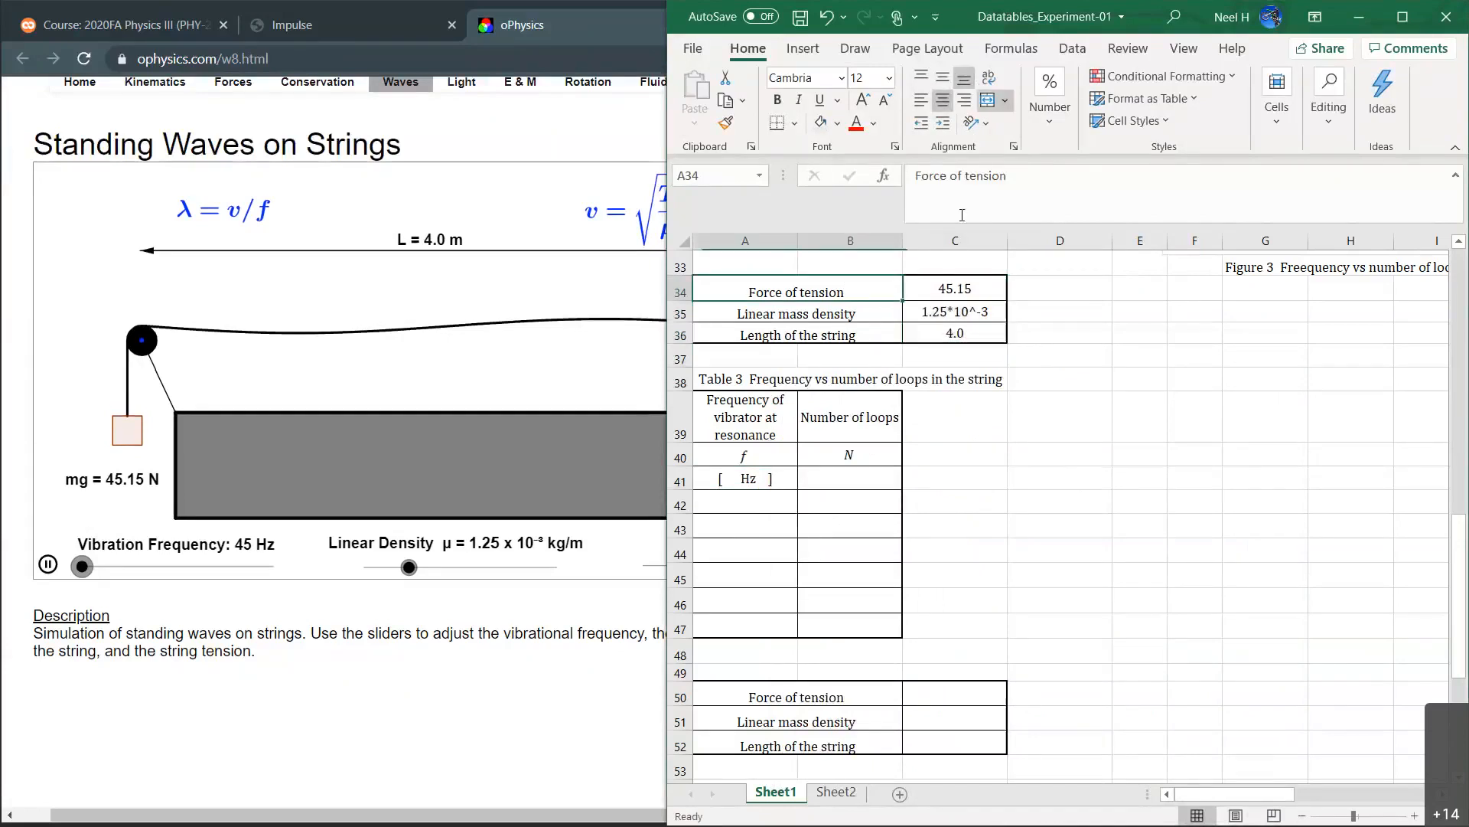
click(1021, 188)
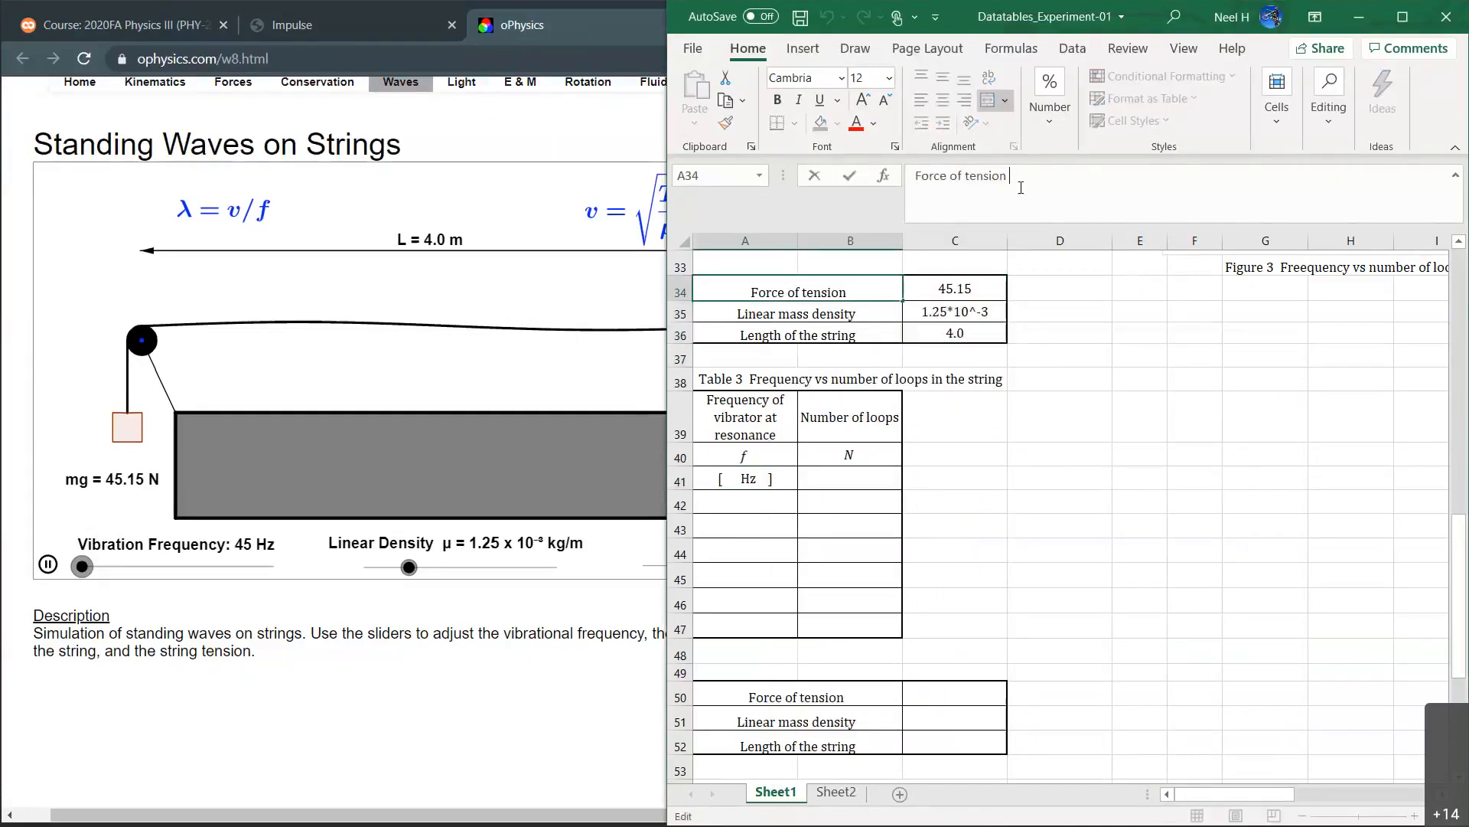
text([)
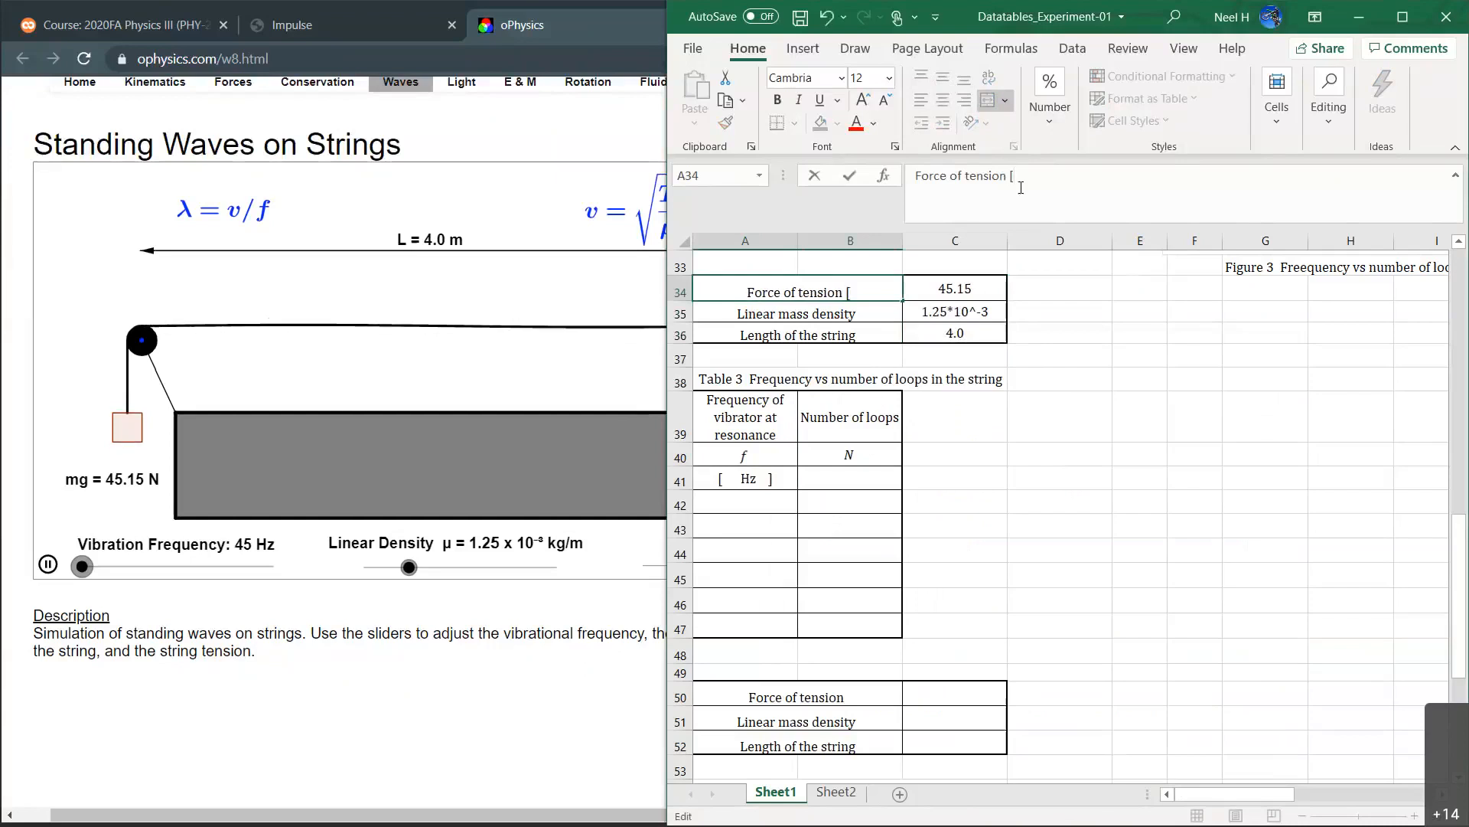
text(N])
key(Return)
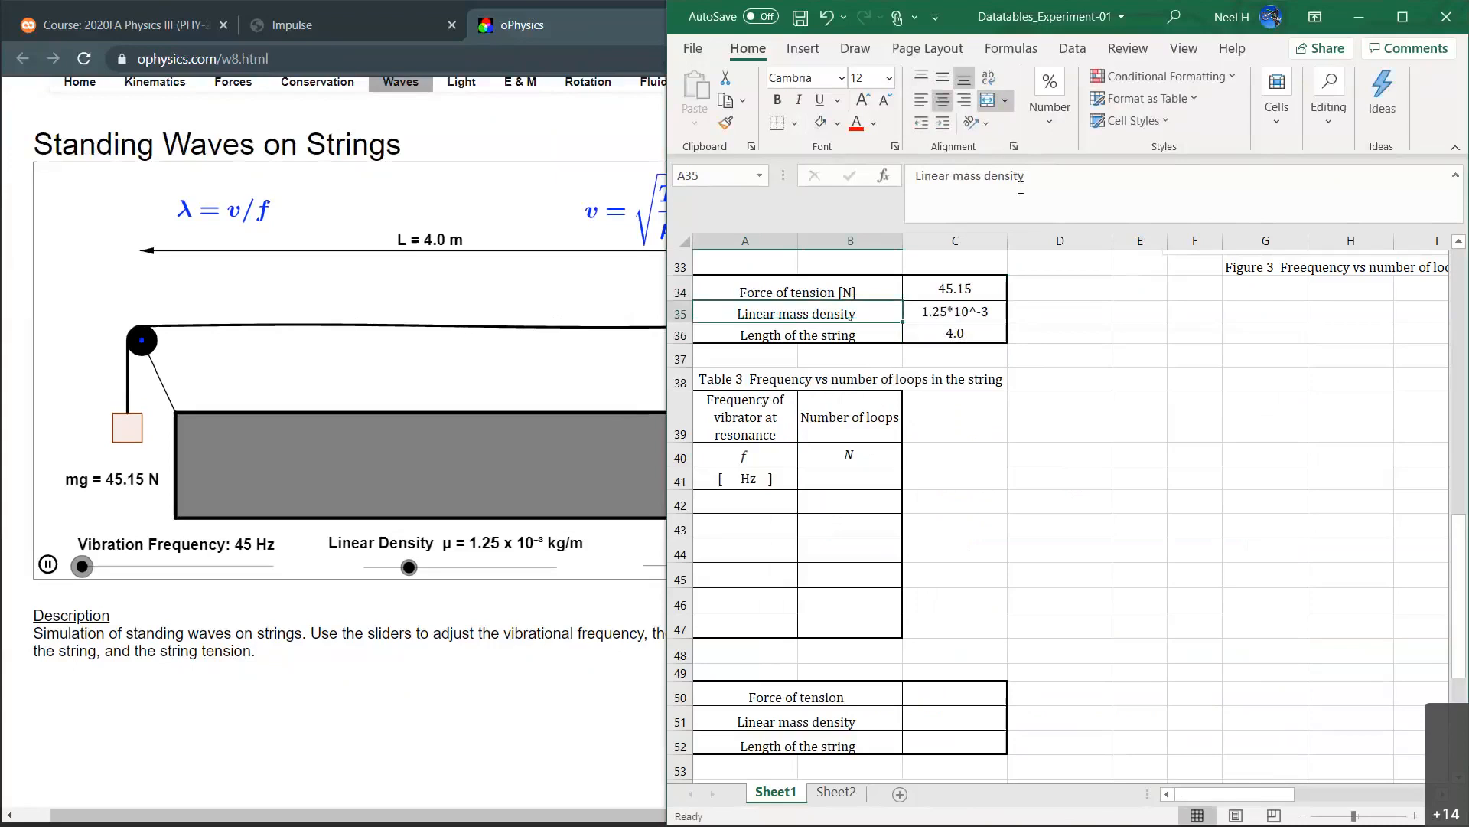
Append "]kg/m]" to the "Linear mass density" label and "[m]" to the "Length of the string" label above Table 3.
click(1030, 186)
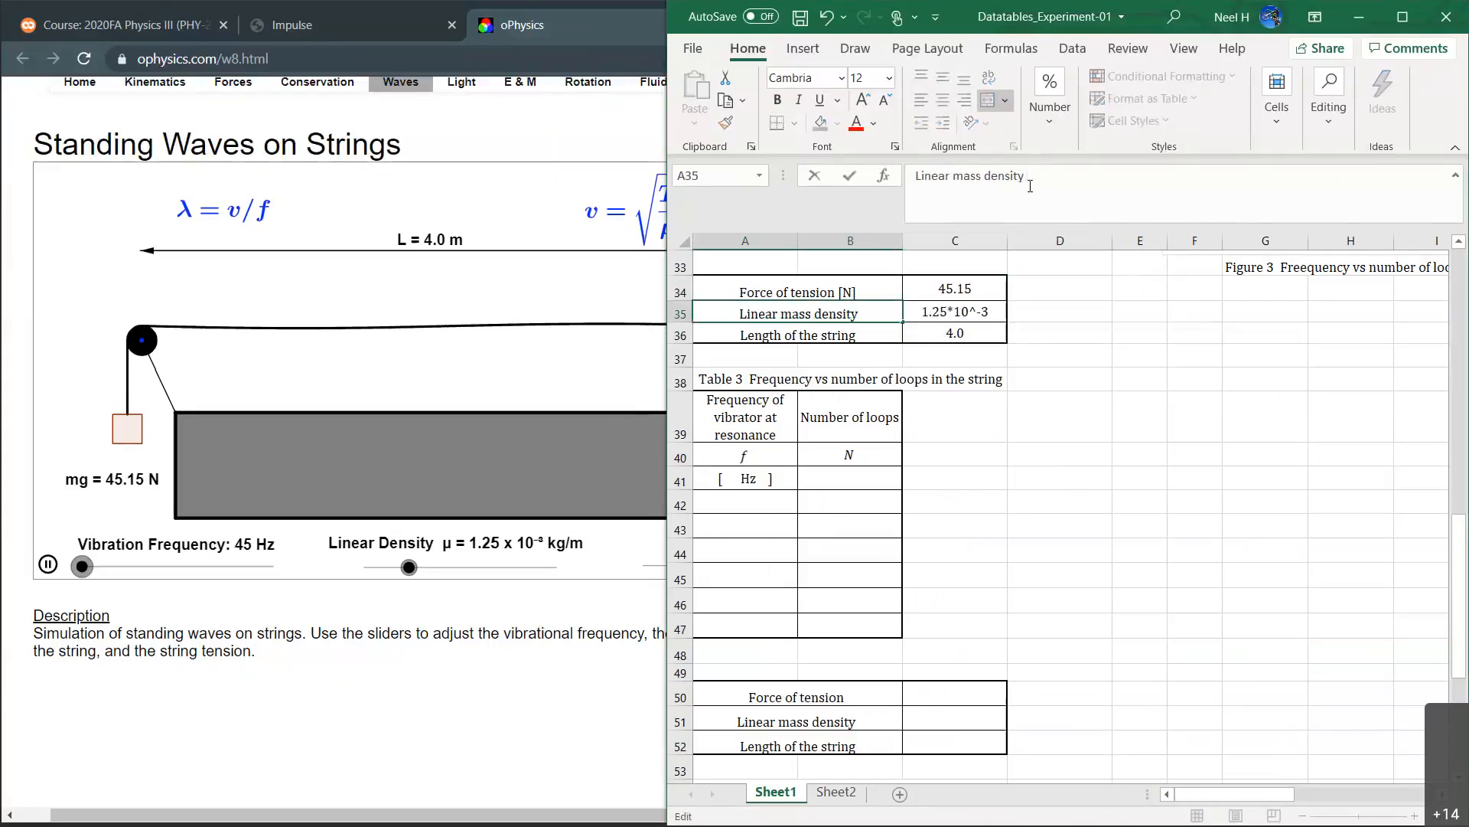
text(]kg)
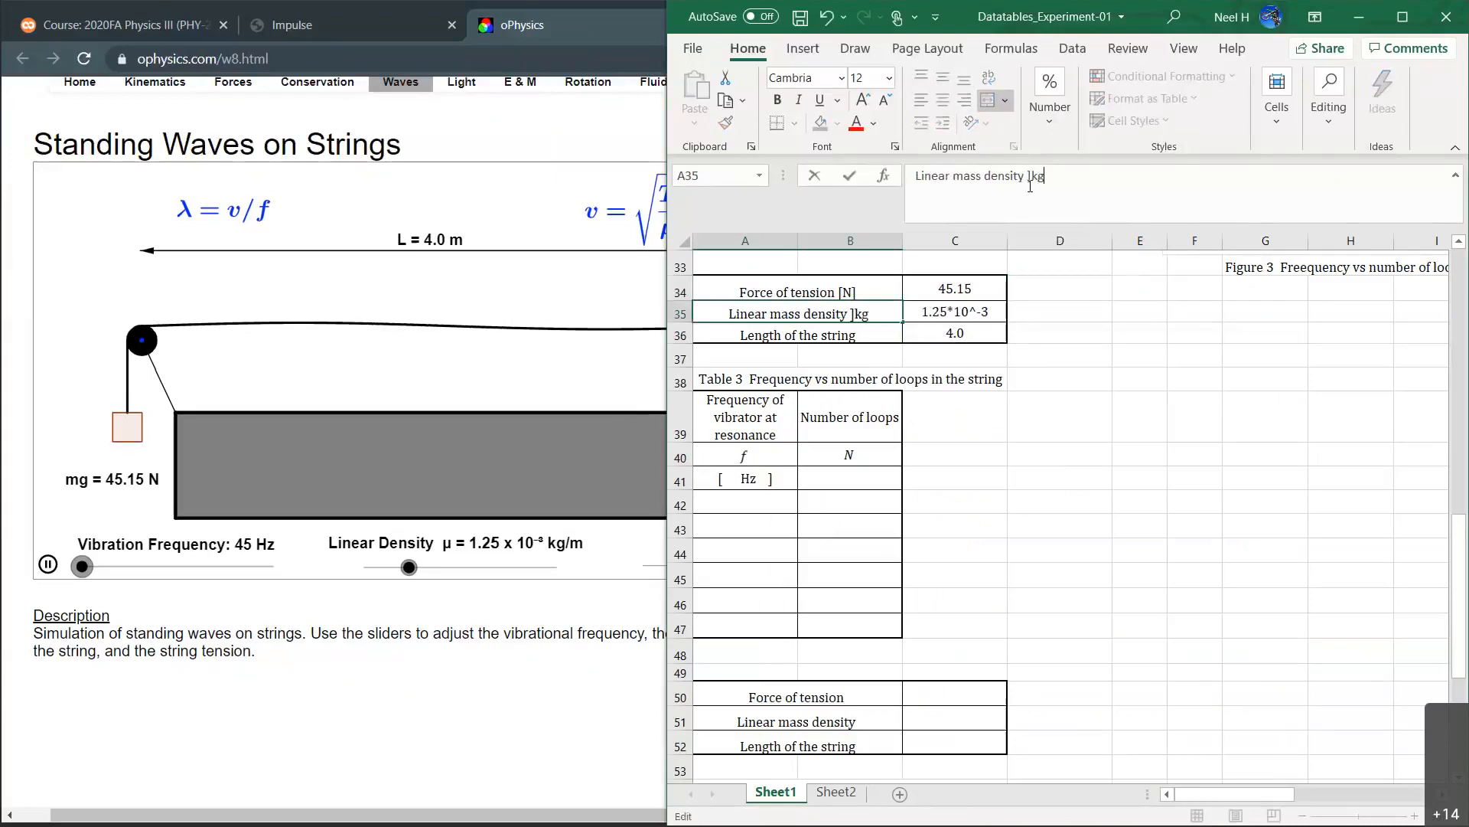
text(/m])
key(Return)
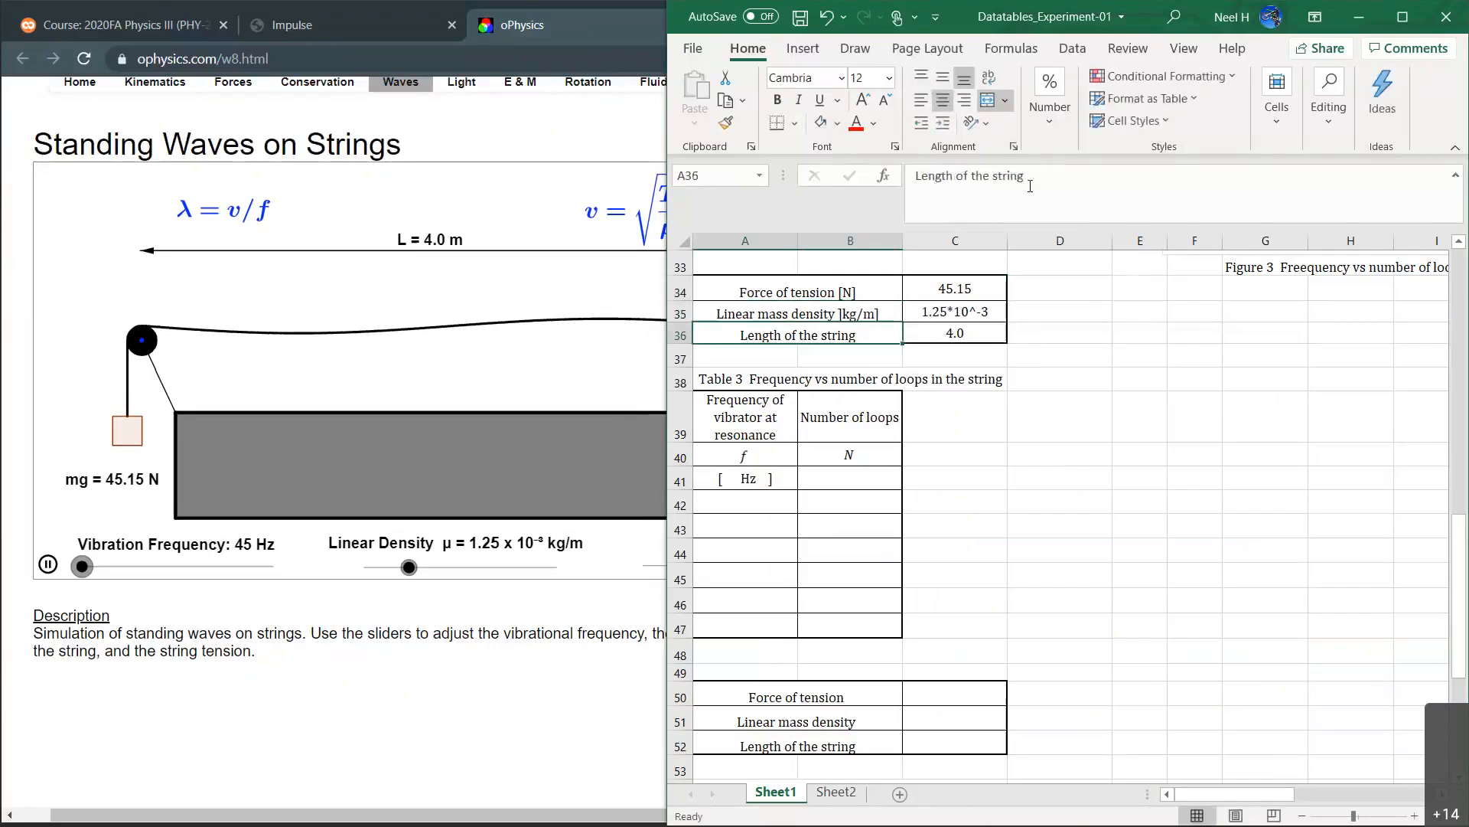
click(1043, 176)
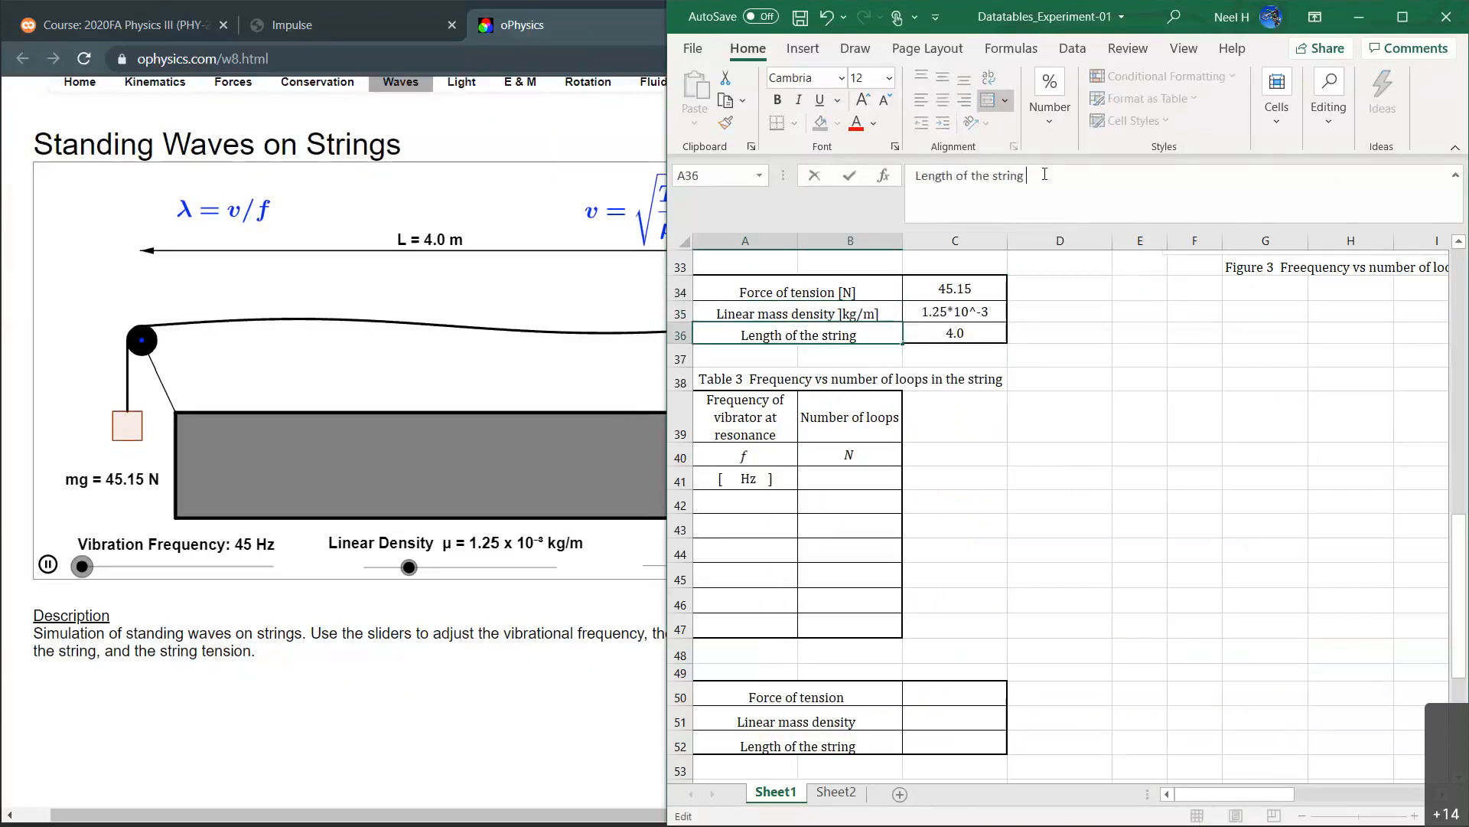
text([m])
key(Return)
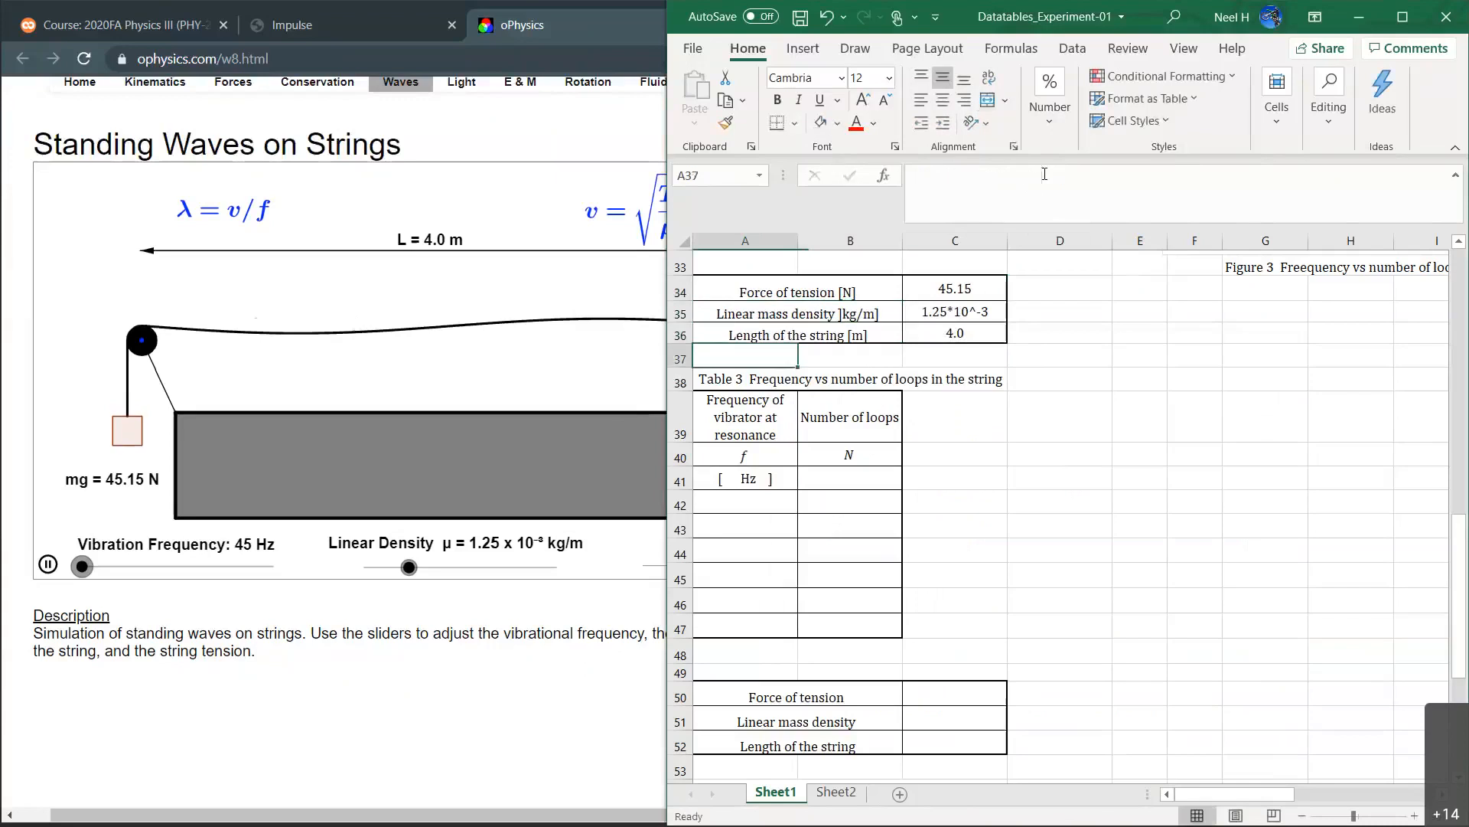
click(849, 450)
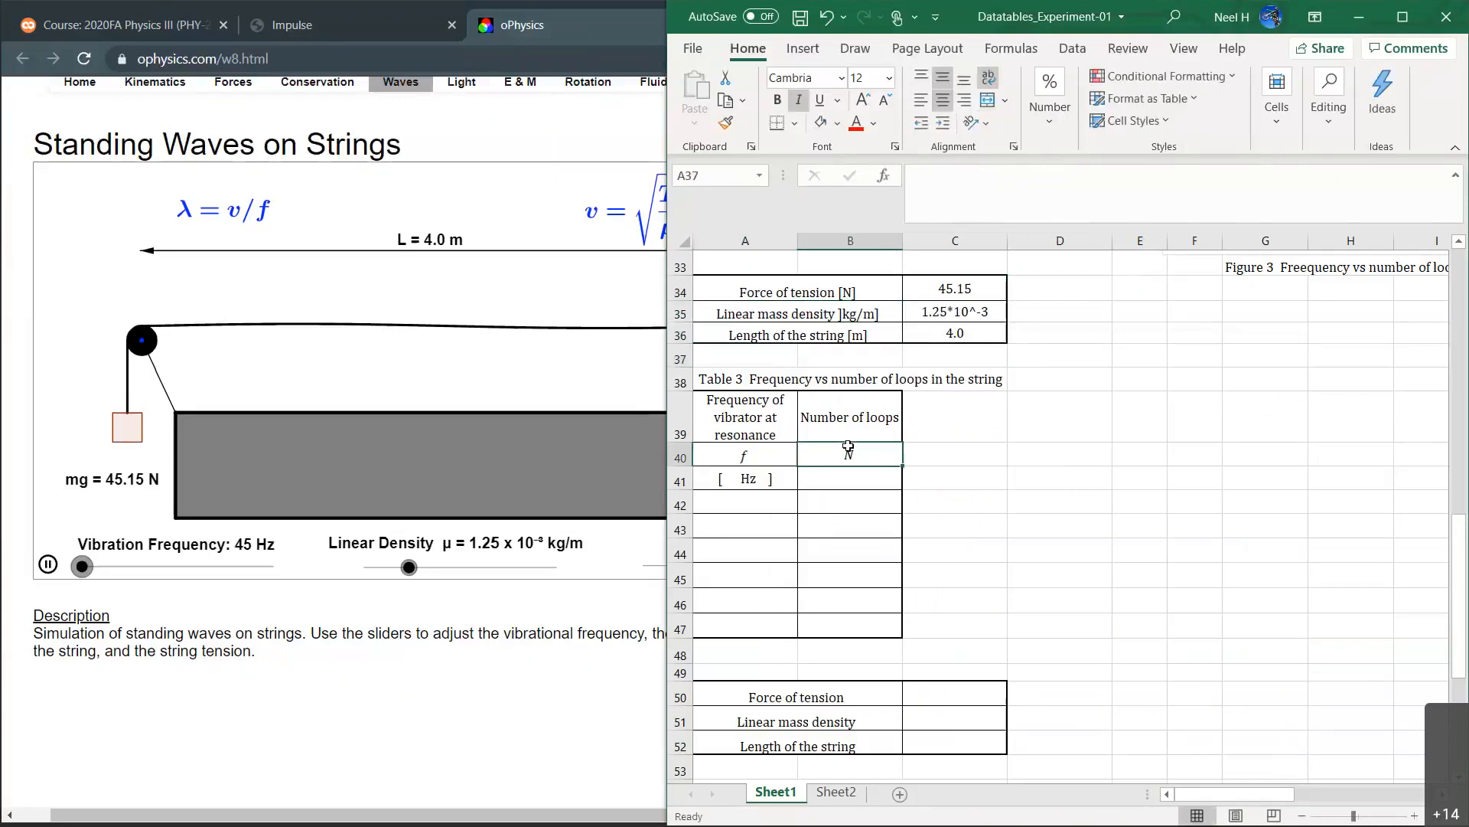
Switch to the standing wave simulation and raise the vibration frequency in fine increments to 46.92 Hz.
click(761, 501)
click(475, 501)
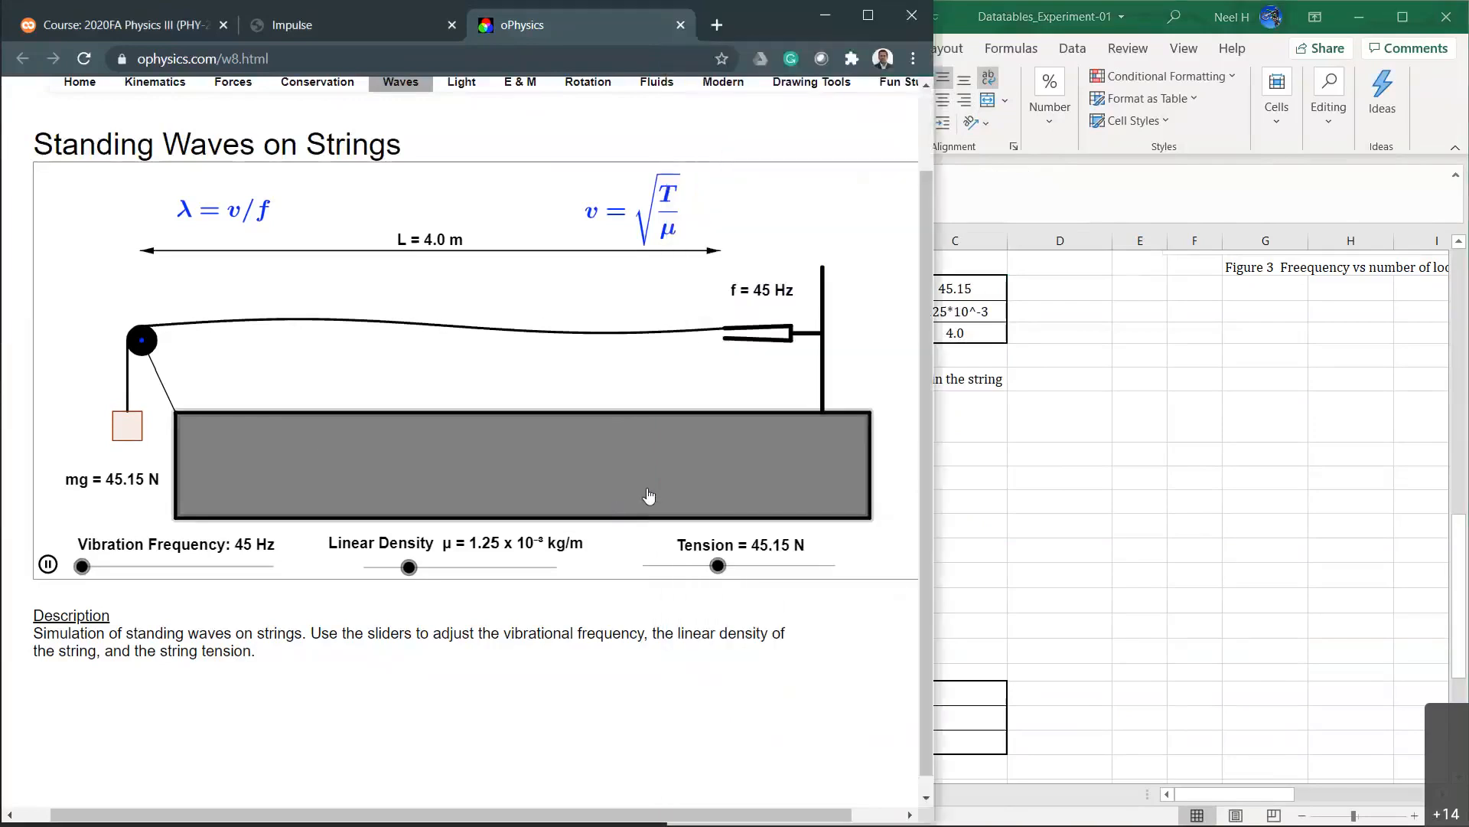
click(83, 567)
key(Right)
key(Right)
key(Right)
key(Right)
key(Right)
key(Right)
key(Right)
key(Right)
key(Right)
key(Right)
key(Right)
key(Right)
key(Right)
key(Right)
key(Right)
key(Right)
key(Right)
key(Right)
key(Right)
key(Right)
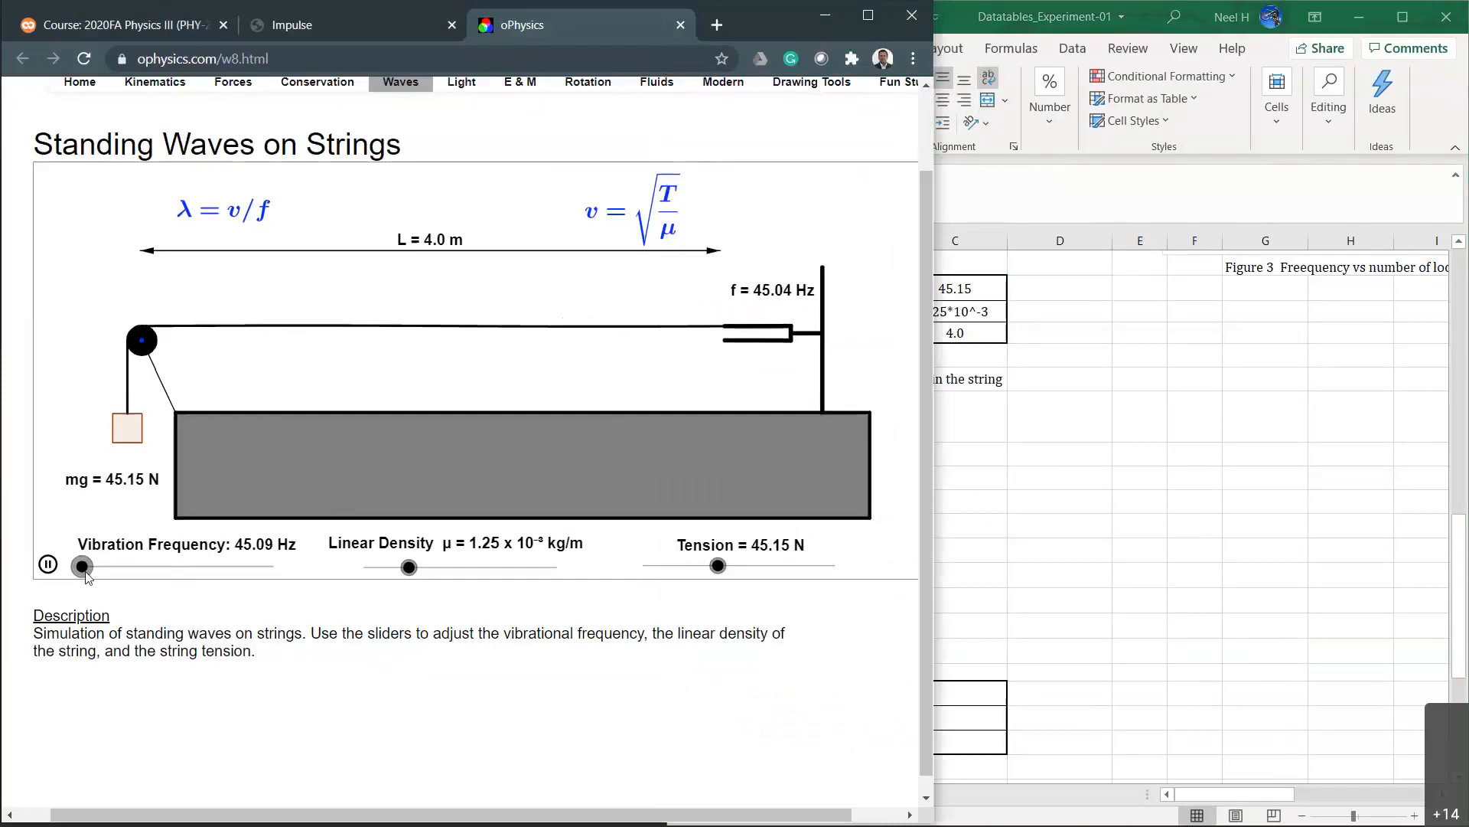
key(Right)
key(Right)
key(Right)
key(Right)
key(Right)
key(Right)
key(Right)
key(Right)
key(Right)
key(Right)
key(Right)
key(Right)
key(Right)
key(Right)
key(Right)
key(Right)
key(Right)
key(Right)
key(Right)
key(Right)
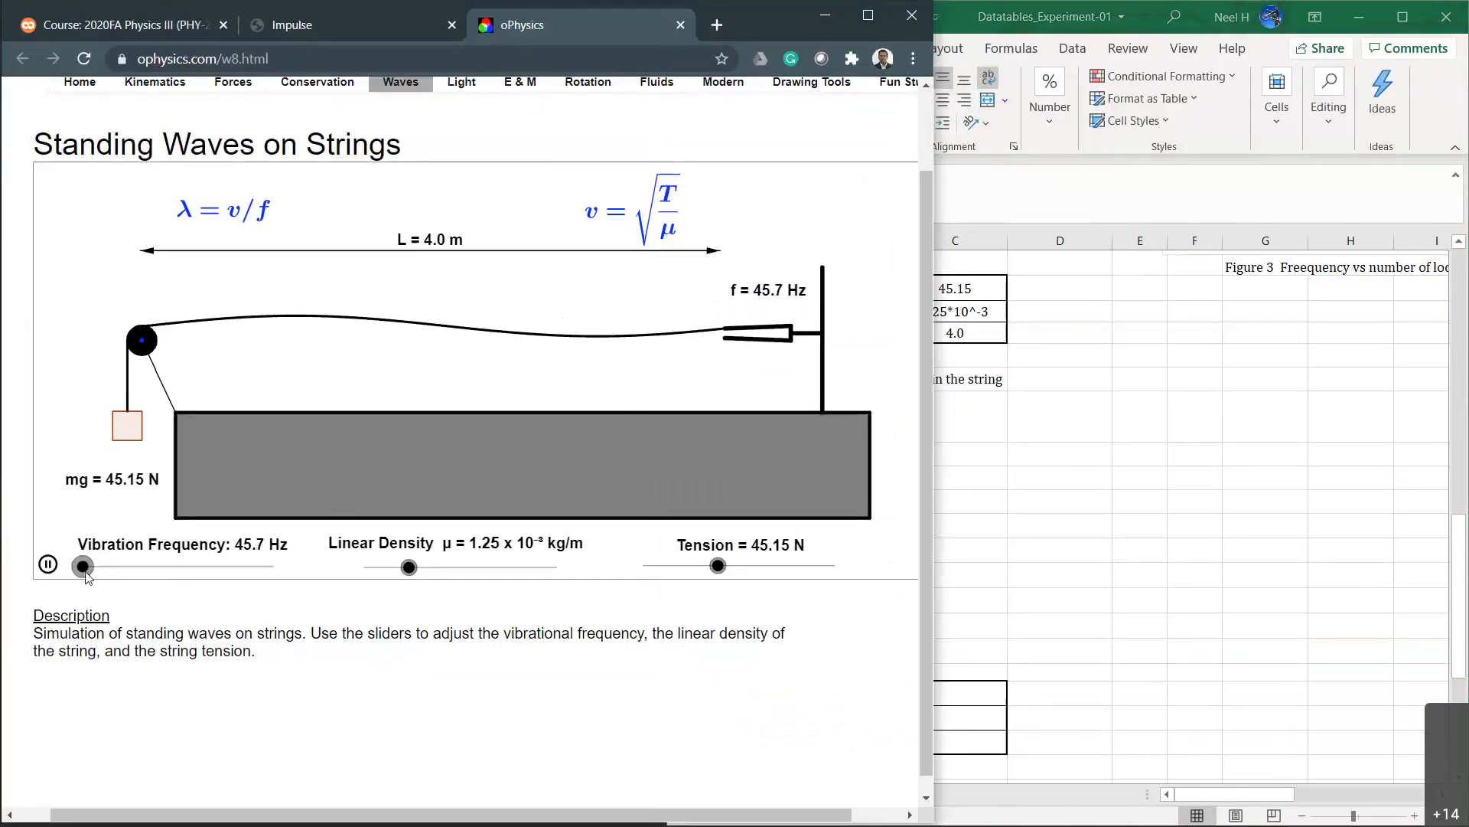
key(Right)
key(Right)
key(Right)
key(Right)
key(Right)
key(Right)
key(Right)
key(Right)
key(Right)
key(Right)
key(Right)
key(Right)
key(Right)
key(Right)
key(Right)
key(Right)
key(Right)
key(Right)
key(Right)
key(Right)
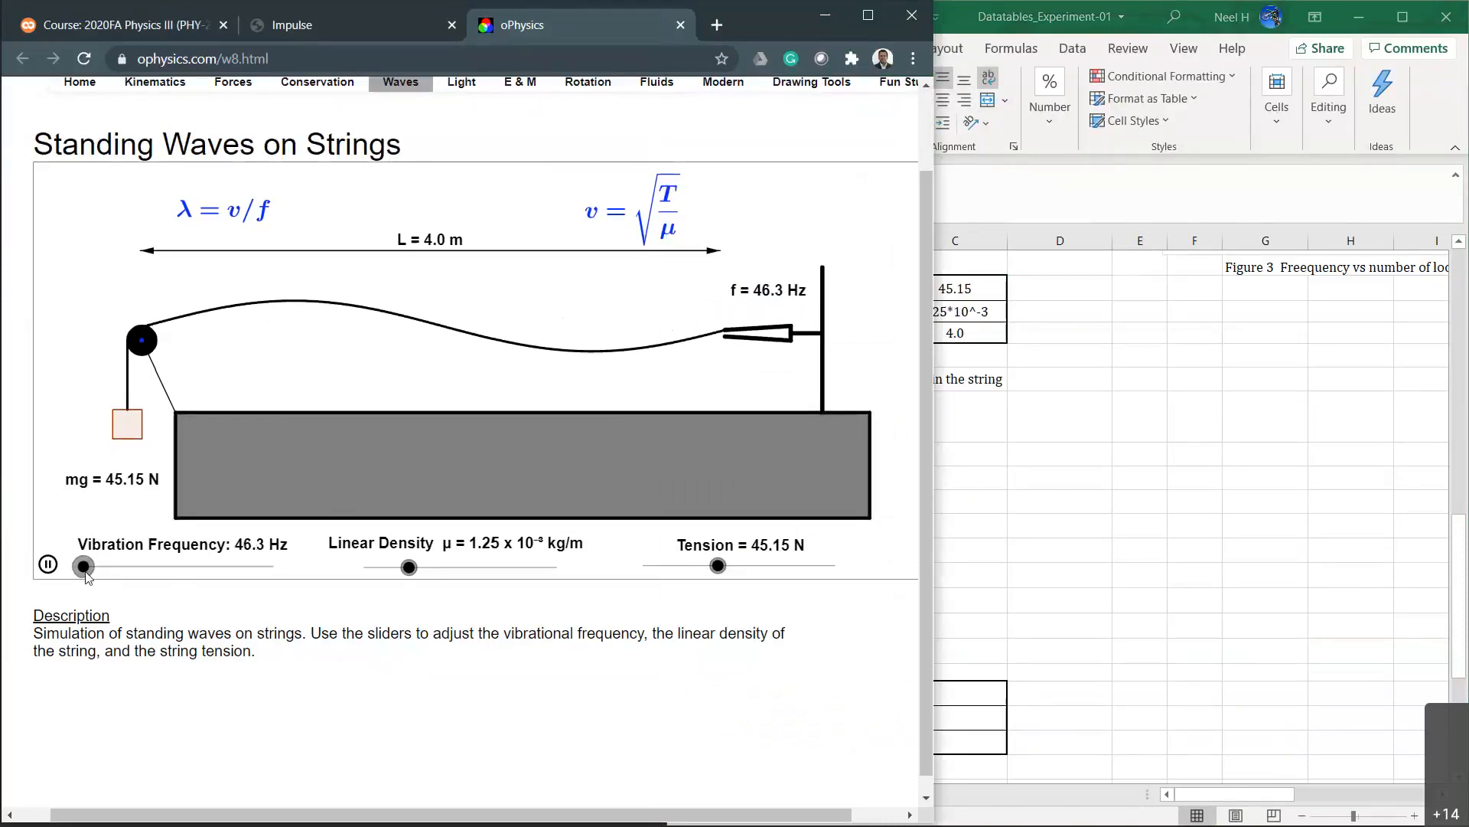
key(Right)
key(Right)
key(Right)
key(Right)
key(Right)
key(Right)
key(Right)
key(Right)
key(Right)
key(Right)
key(Right)
key(Right)
key(Right)
key(Right)
key(Right)
key(Right)
key(Right)
key(Right)
key(Right)
key(Right)
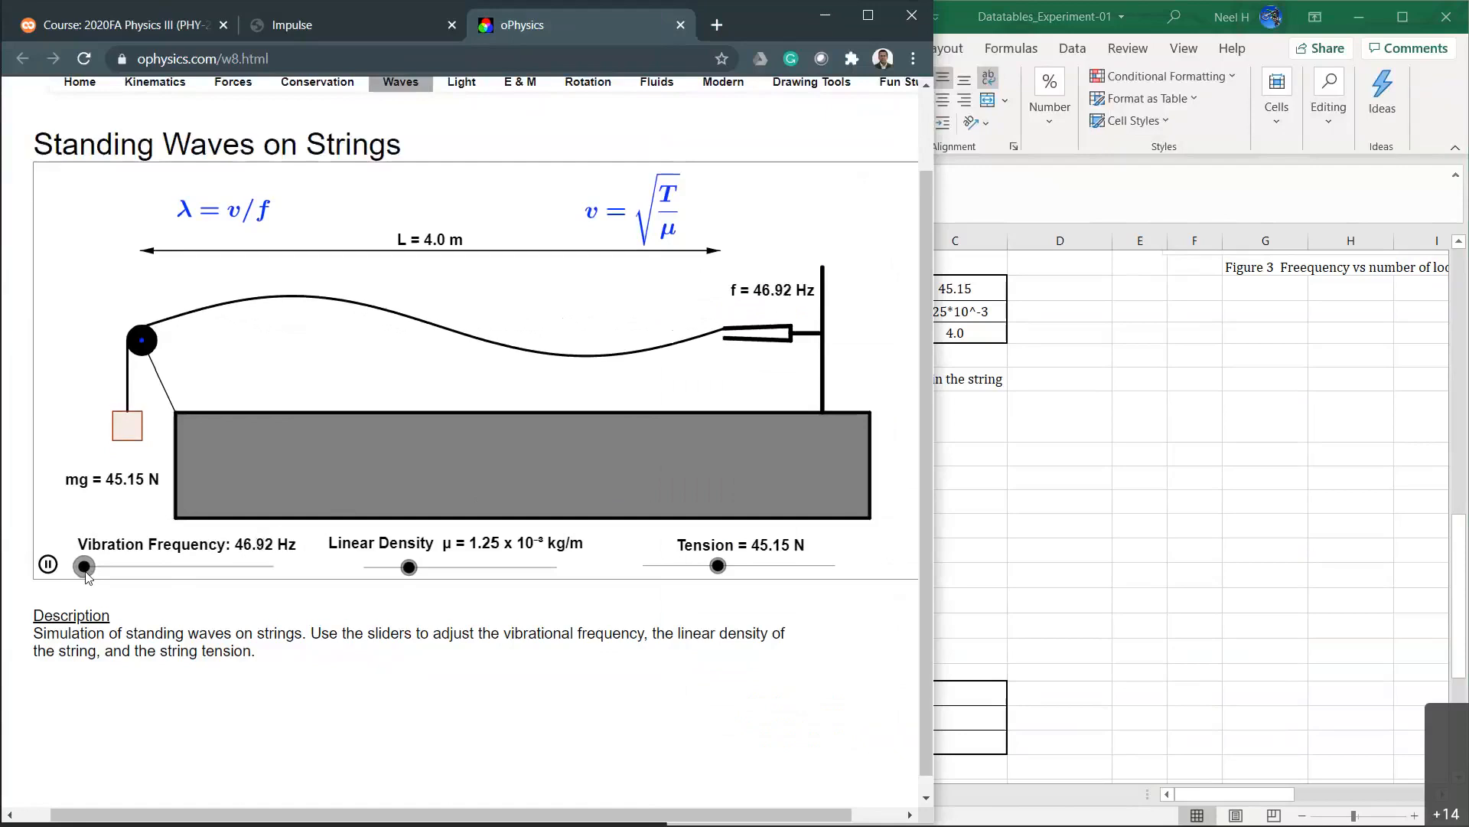
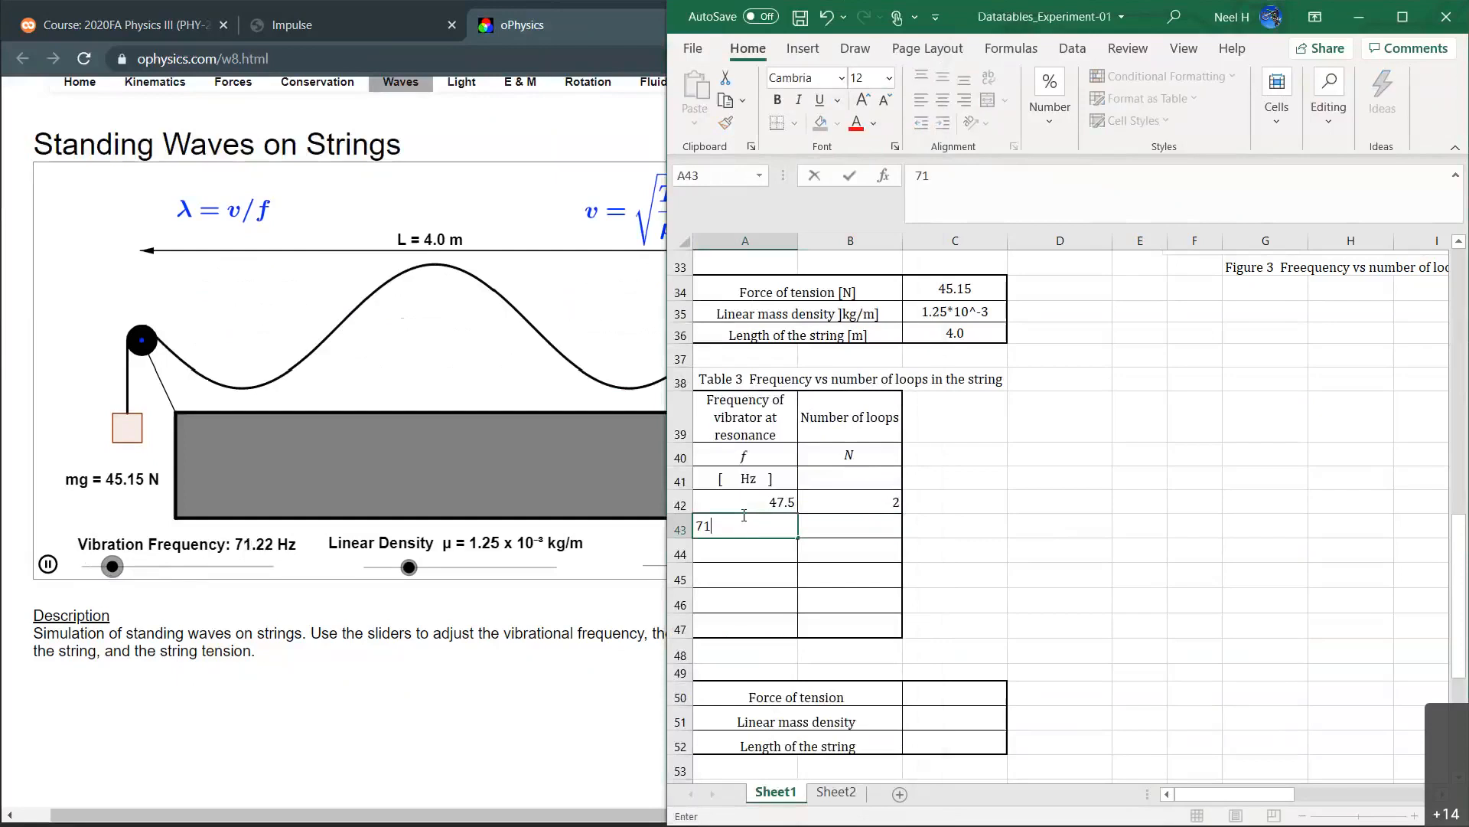
Complete the 71.22 frequency entry in A43 of Table 3 and enter 3 as its number of loops in B43.
key(Tab)
text(3)
key(Down)
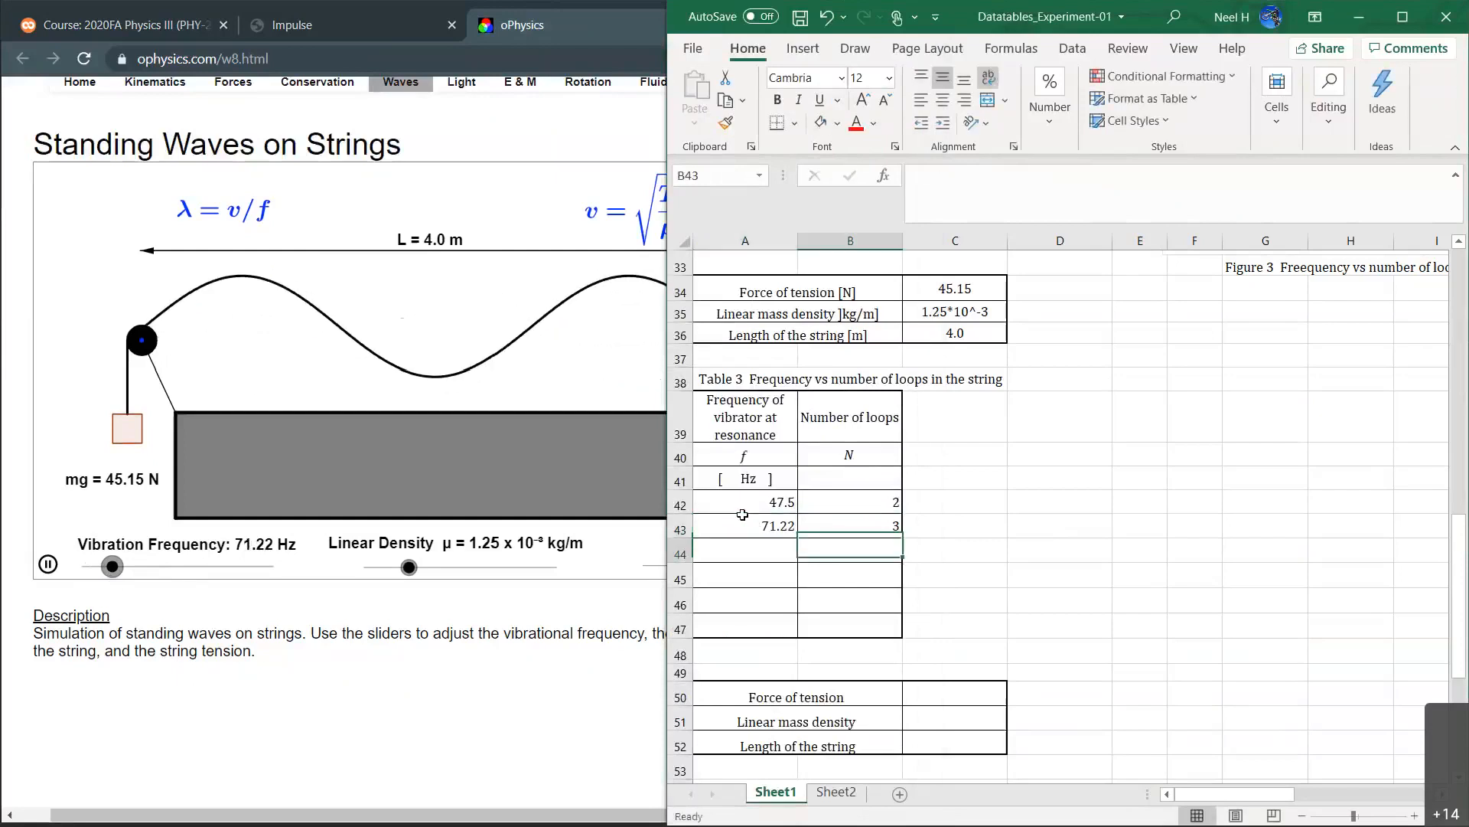
Format the frequency cells A42:A47 of Table 3 as numbers with two decimal places.
drag(775, 500, 844, 629)
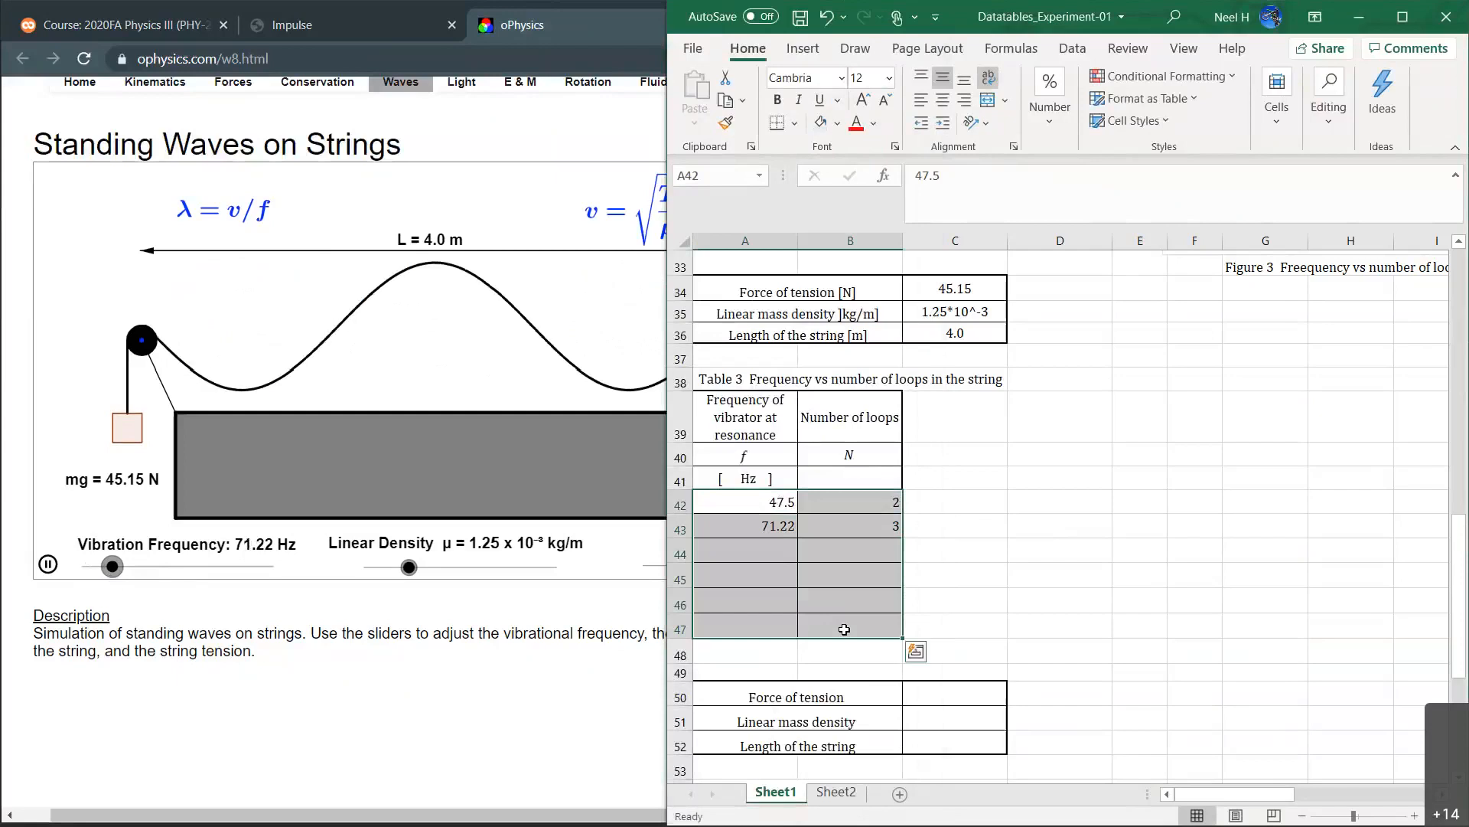
click(777, 552)
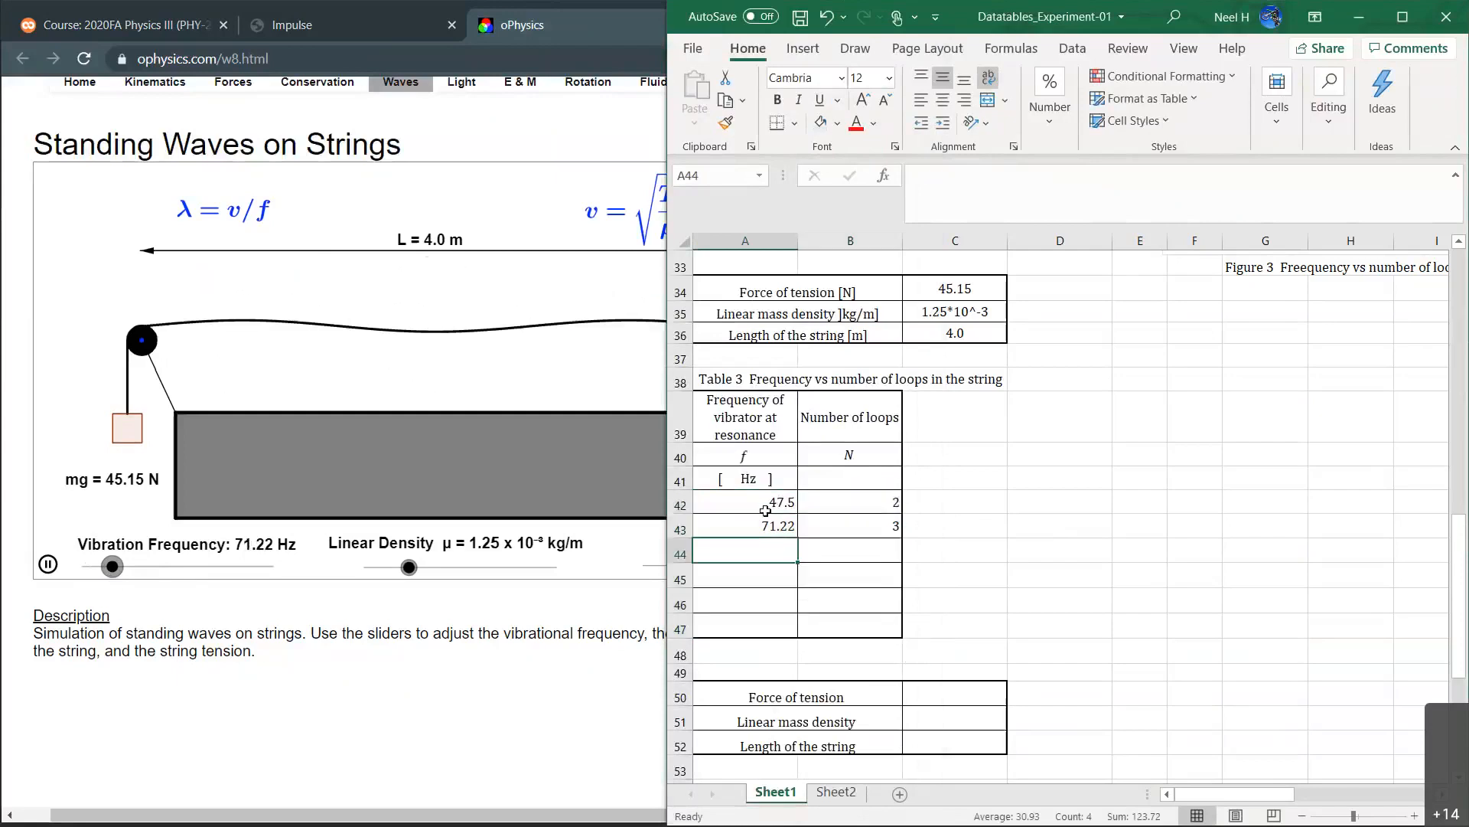
drag(765, 511, 768, 624)
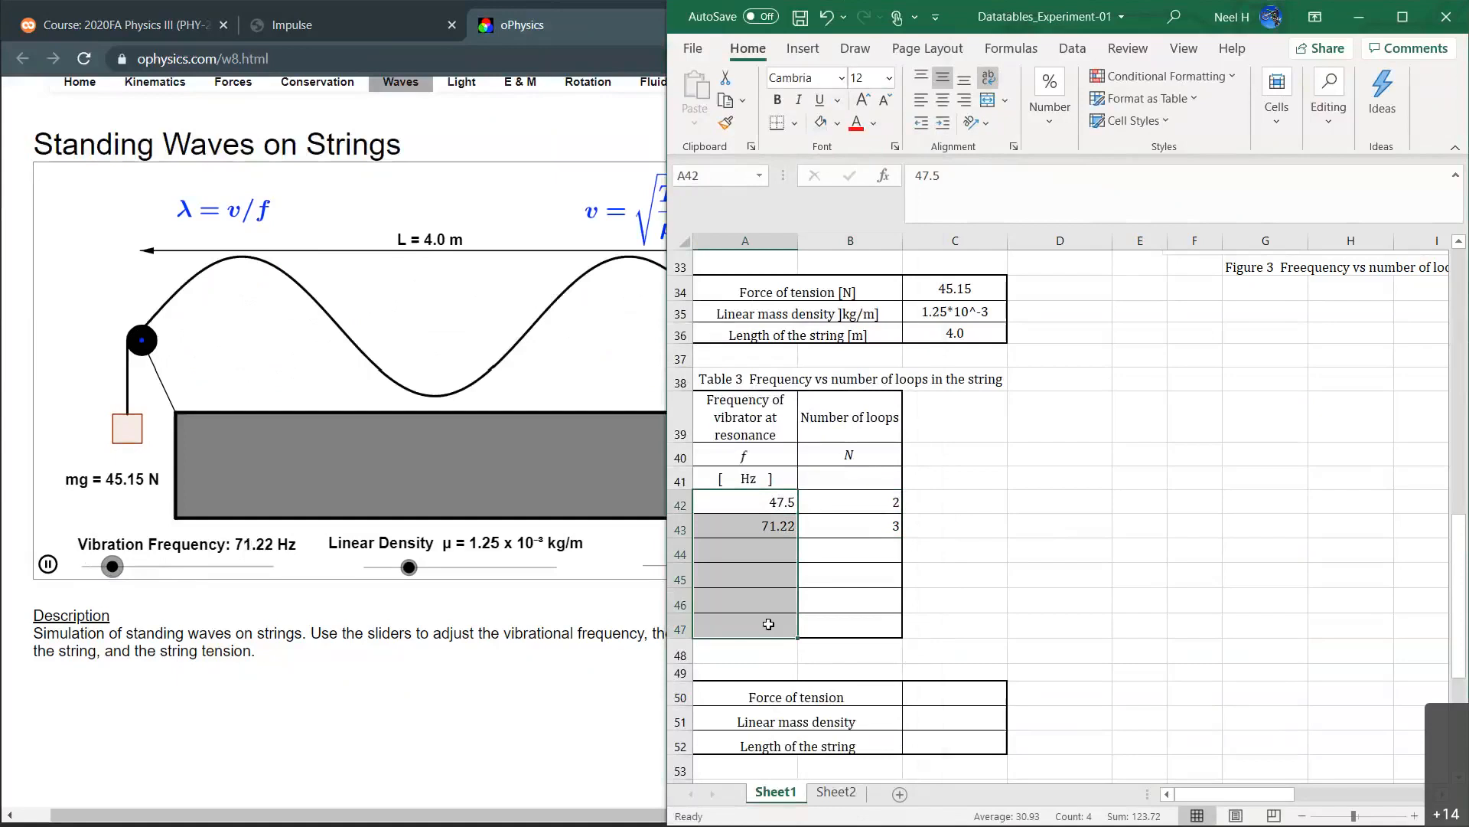
right_click(768, 624)
click(811, 527)
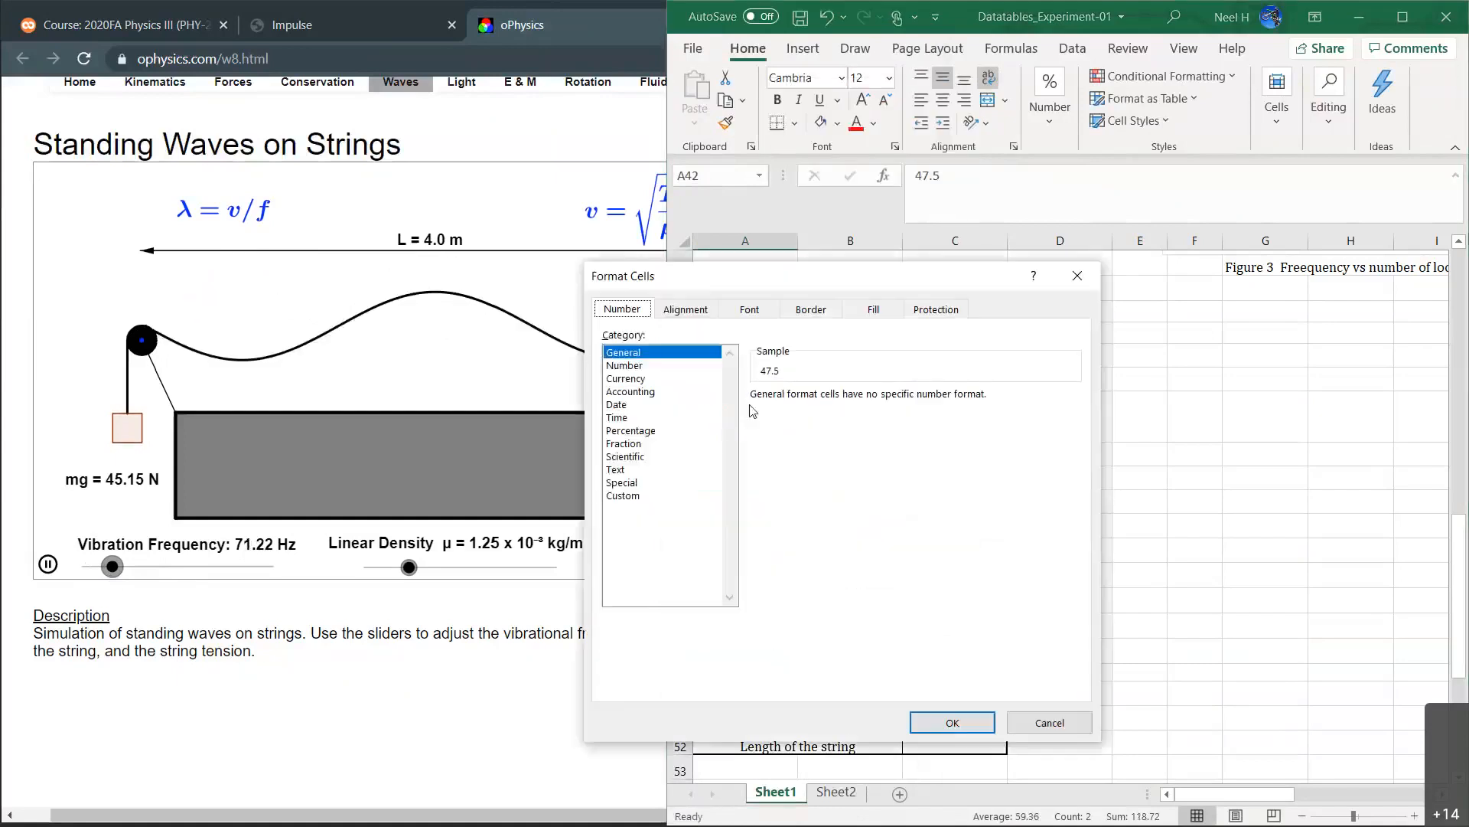
click(624, 365)
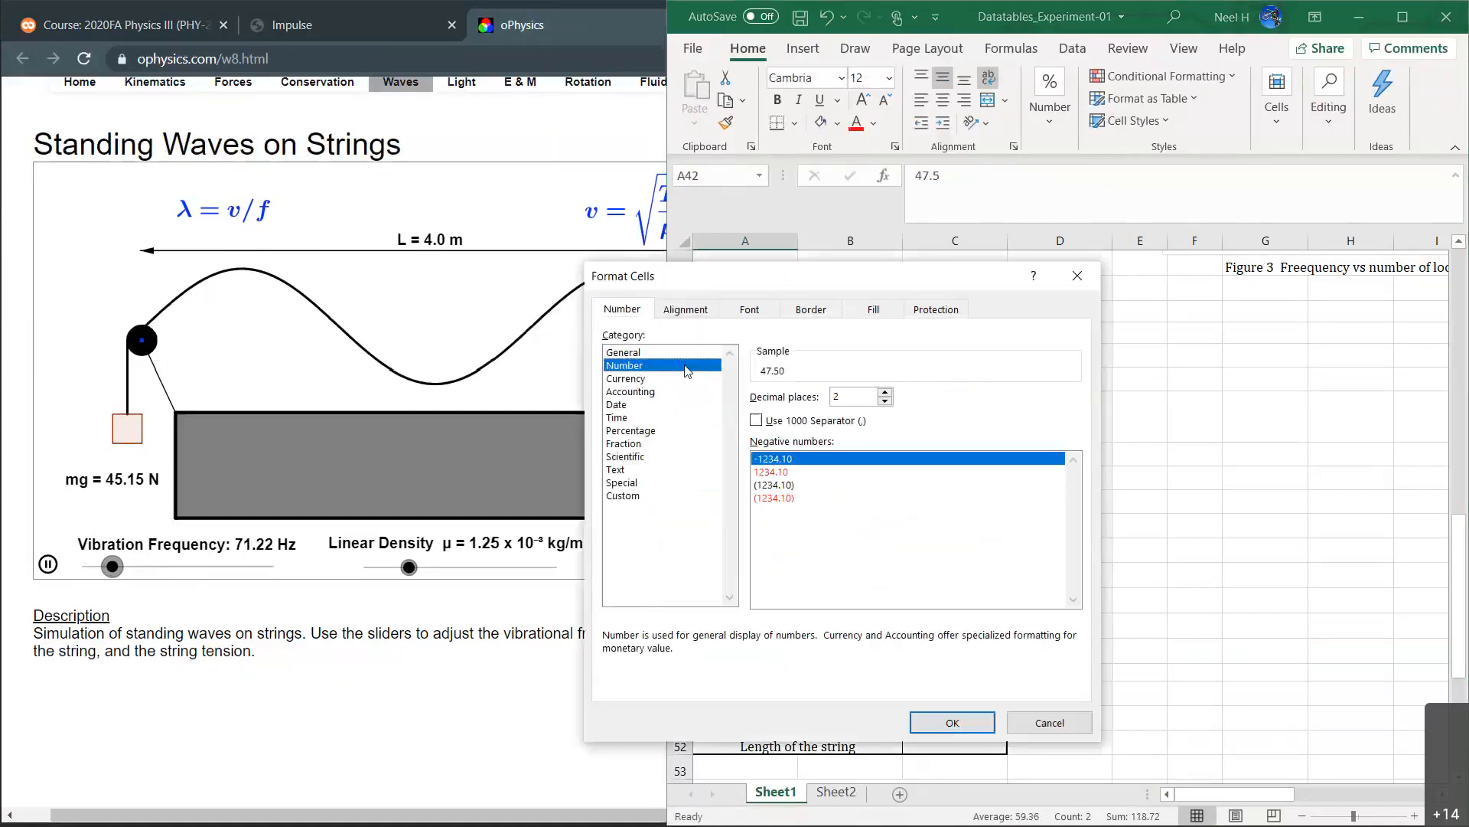
click(953, 722)
click(772, 545)
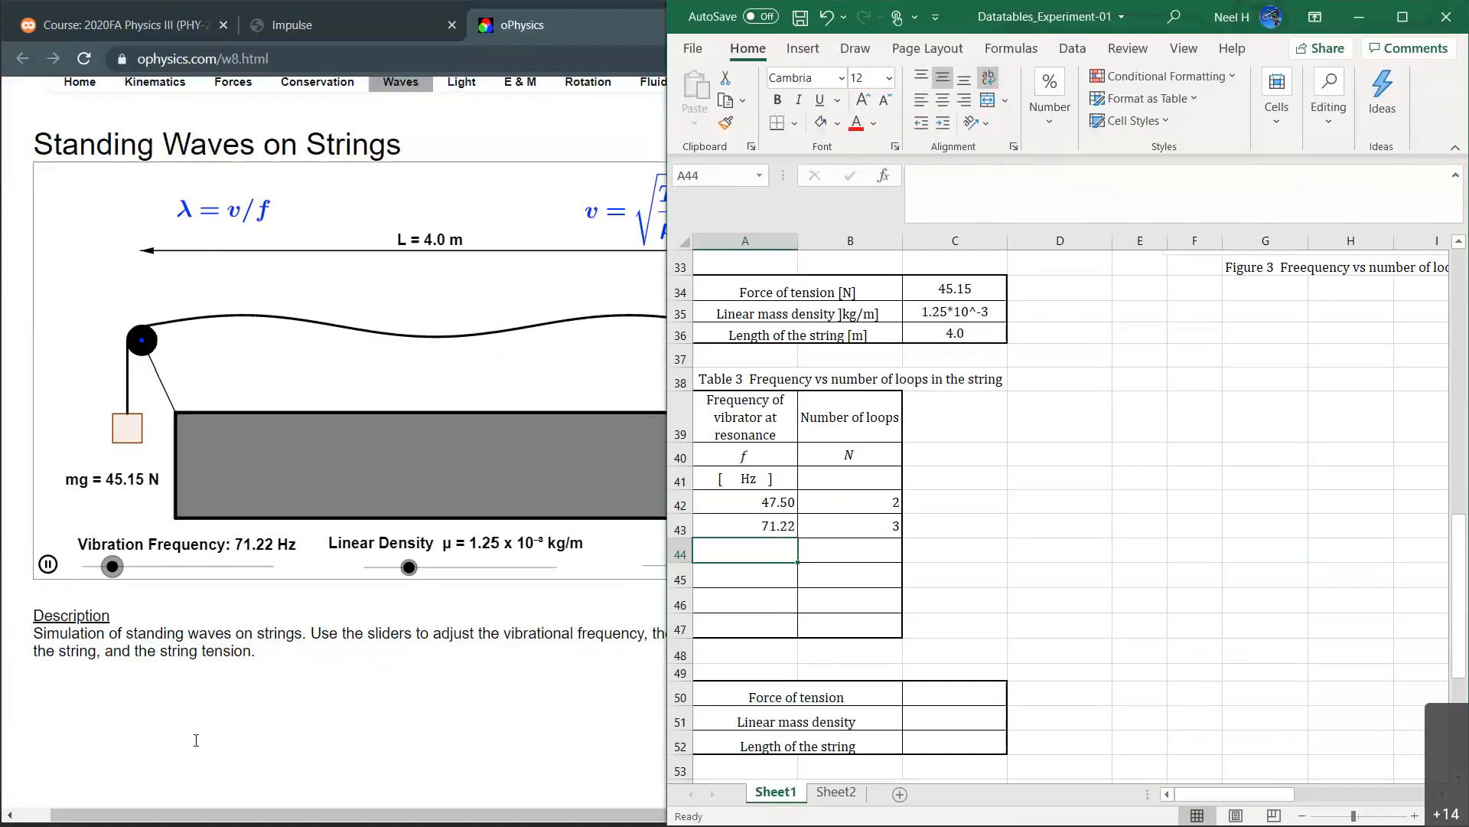
Set the simulation's vibration frequency to 94.98 Hz and record 94.98 with 4 loops in A44:B44 of Table 3.
click(67, 623)
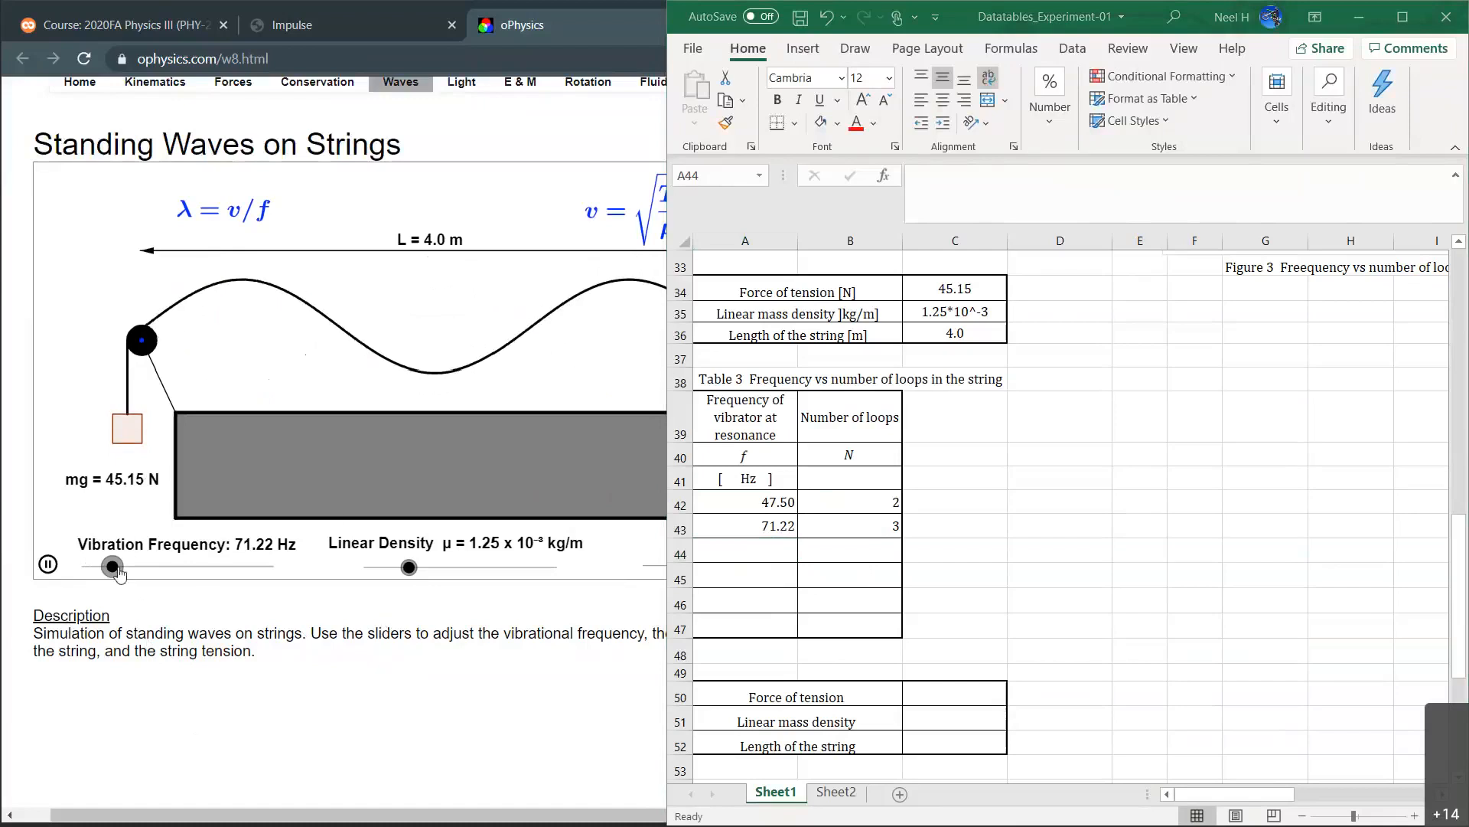
drag(117, 570, 142, 582)
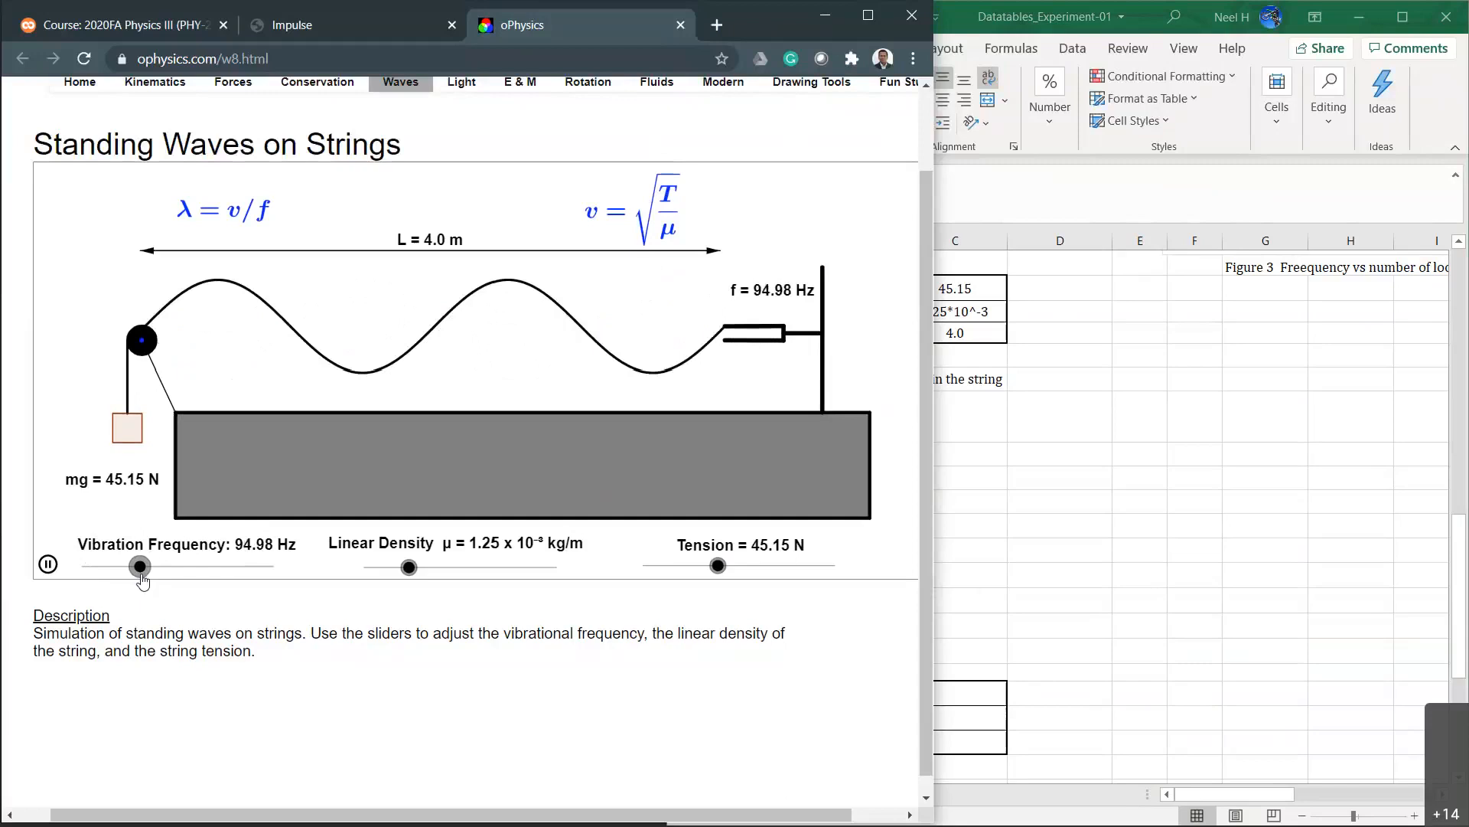
click(1050, 523)
click(782, 547)
text(94.98)
key(Tab)
text(4)
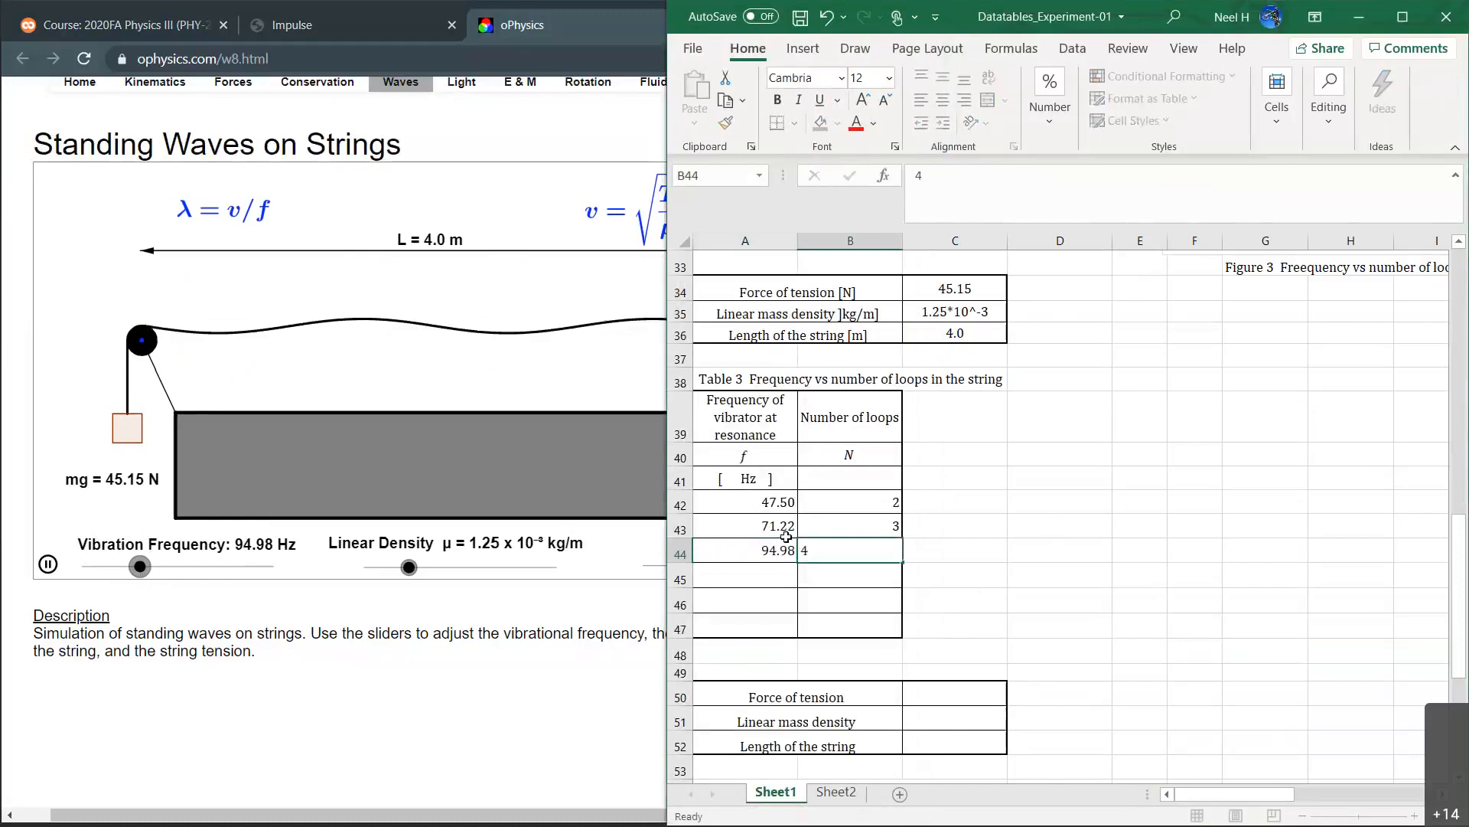
key(Return)
Raise the simulation's vibration frequency to the five-loop range and fine-tune it to 118.78 Hz.
drag(142, 583, 153, 586)
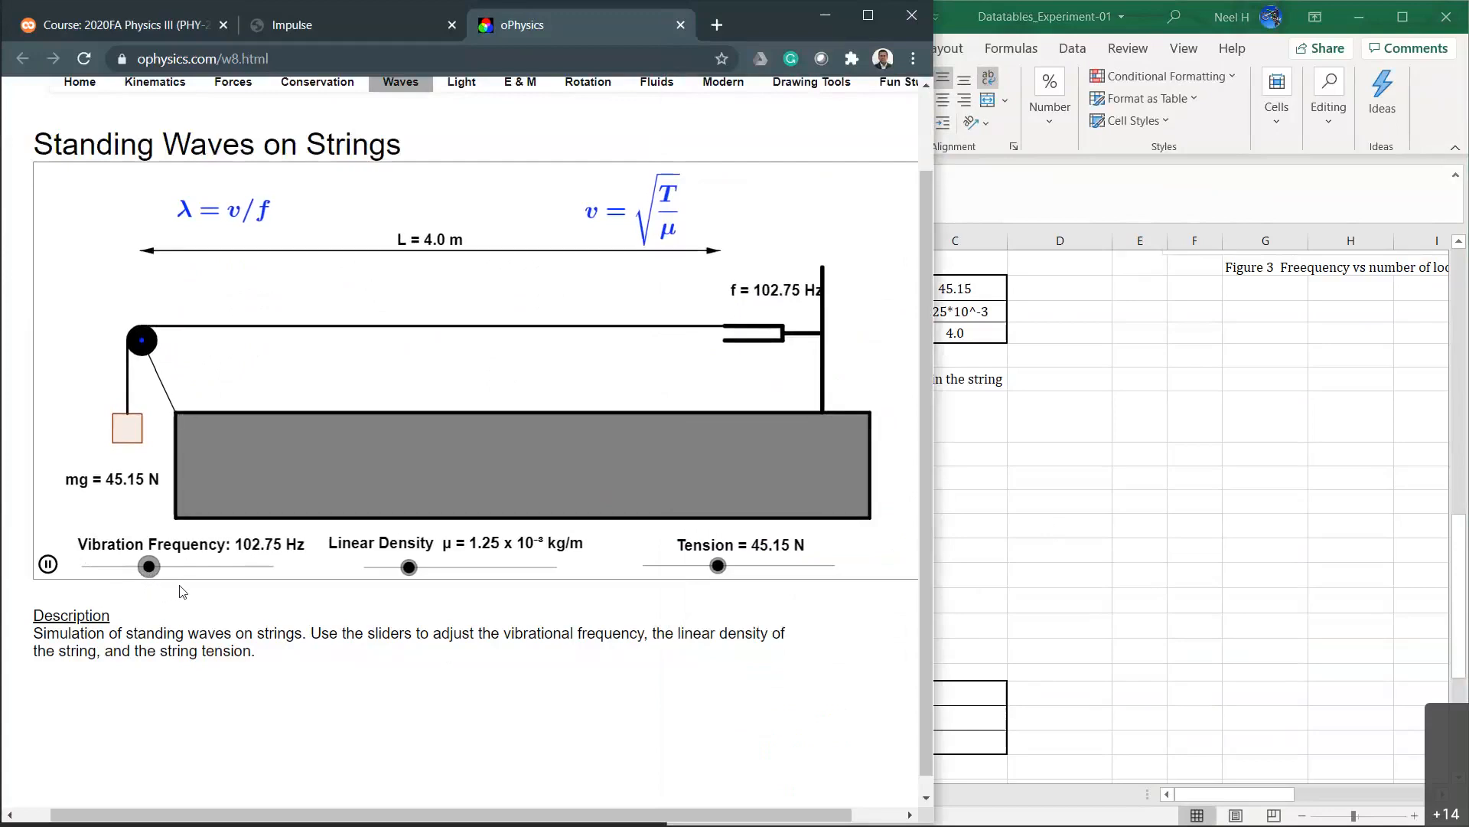
click(157, 583)
drag(157, 583, 170, 583)
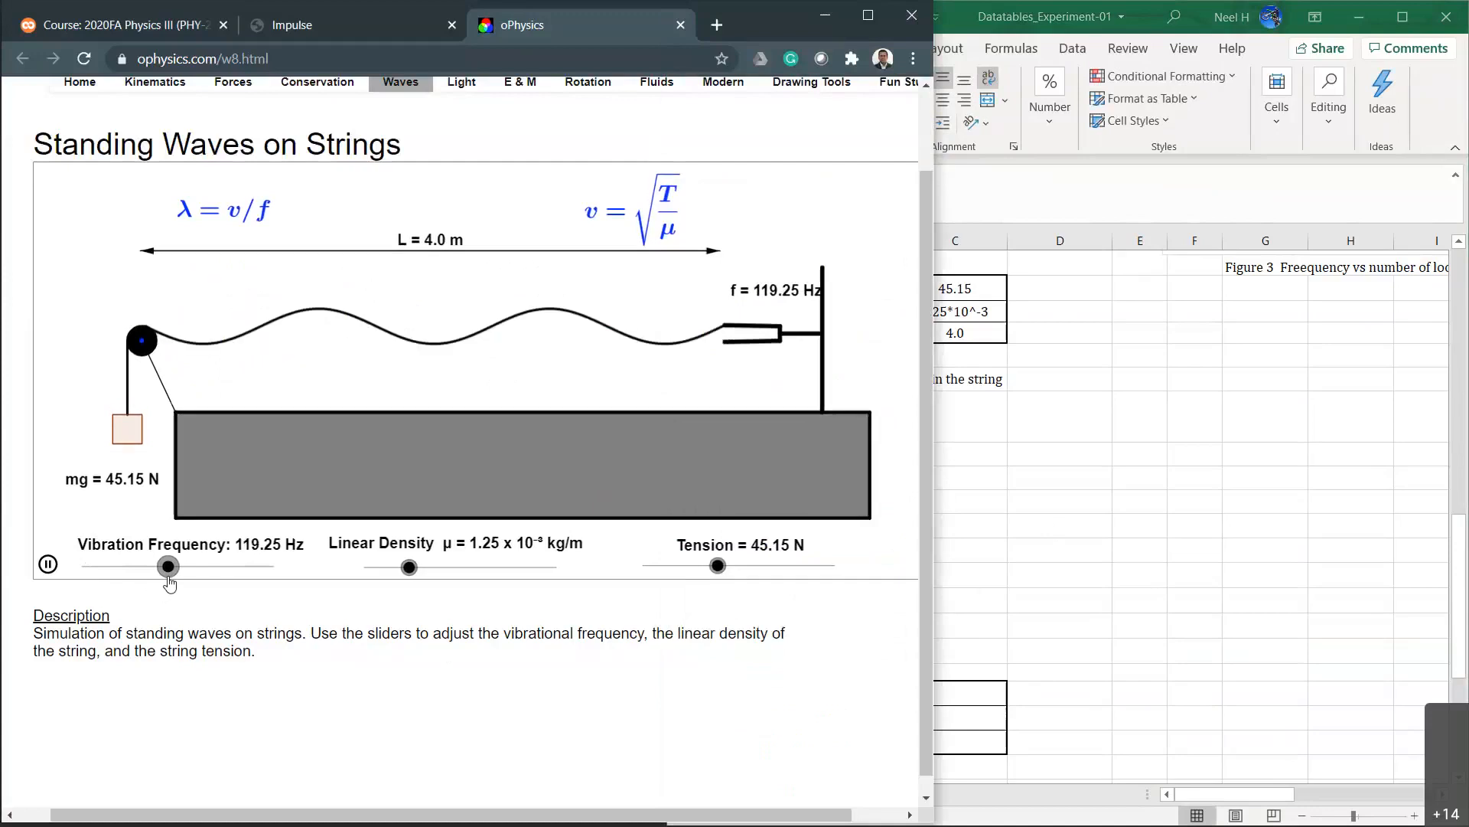
key(Right)
key(Right)
key(Right)
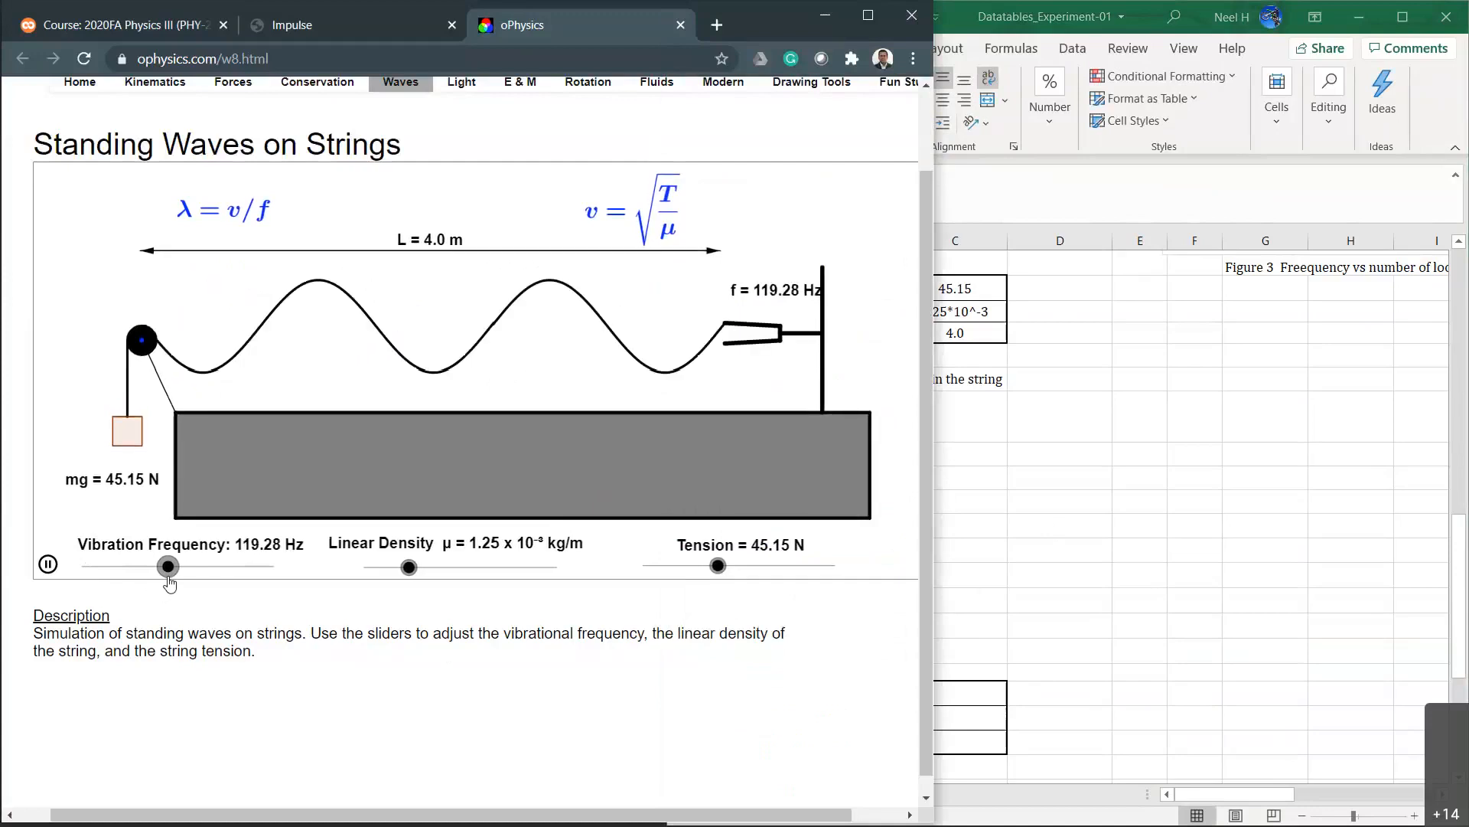
key(Right)
key(Right)
key(Left)
key(Left)
key(Left)
key(Left)
key(Left)
key(Left)
key(Left)
key(Left)
key(Left)
key(Left)
key(Left)
key(Left)
key(Left)
key(Left)
key(Left)
key(Left)
key(Left)
key(Left)
key(Left)
key(Left)
key(Left)
key(Left)
key(Left)
key(Left)
key(Left)
key(Left)
key(Left)
key(Left)
key(Left)
key(Left)
key(Left)
key(Left)
key(Left)
key(Left)
key(Left)
key(Left)
key(Left)
key(Left)
key(Left)
key(Left)
key(Left)
key(Left)
key(Left)
key(Left)
key(Left)
key(Left)
key(Left)
key(Left)
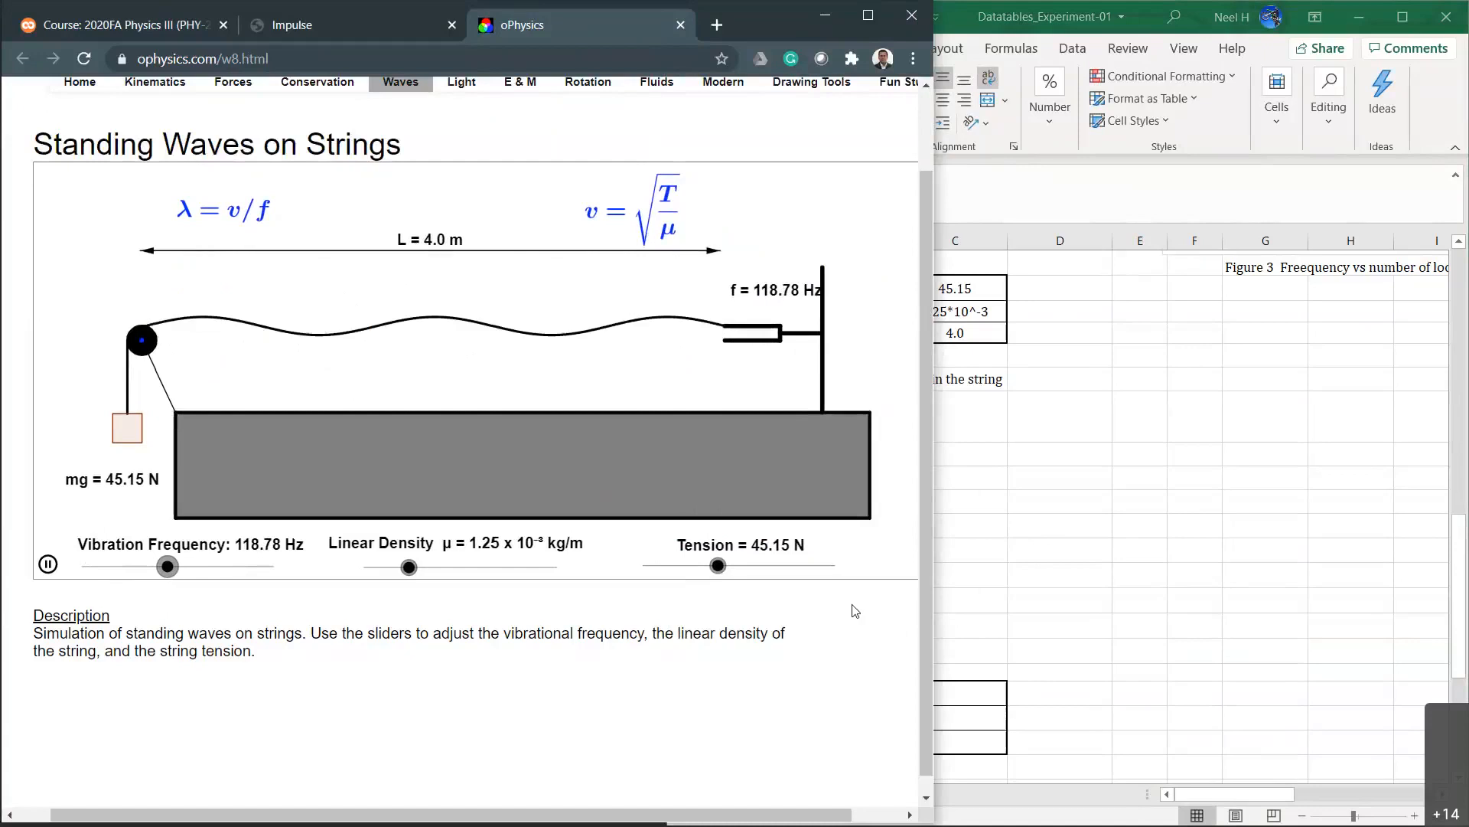
Record 118.78 as the resonance frequency with 5 loops in A45:B45 of Table 3.
click(1060, 534)
click(751, 574)
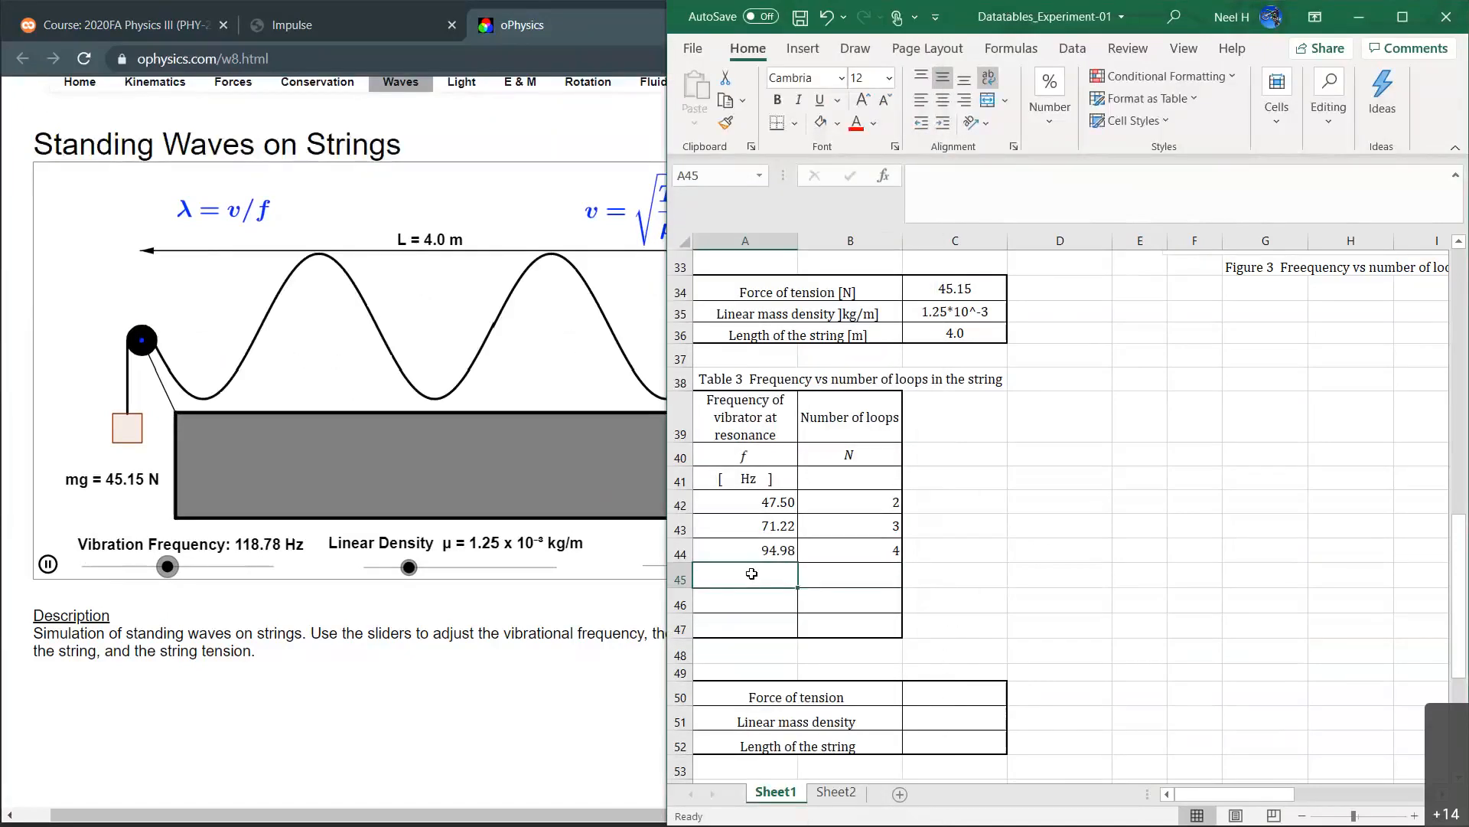
text(118.78)
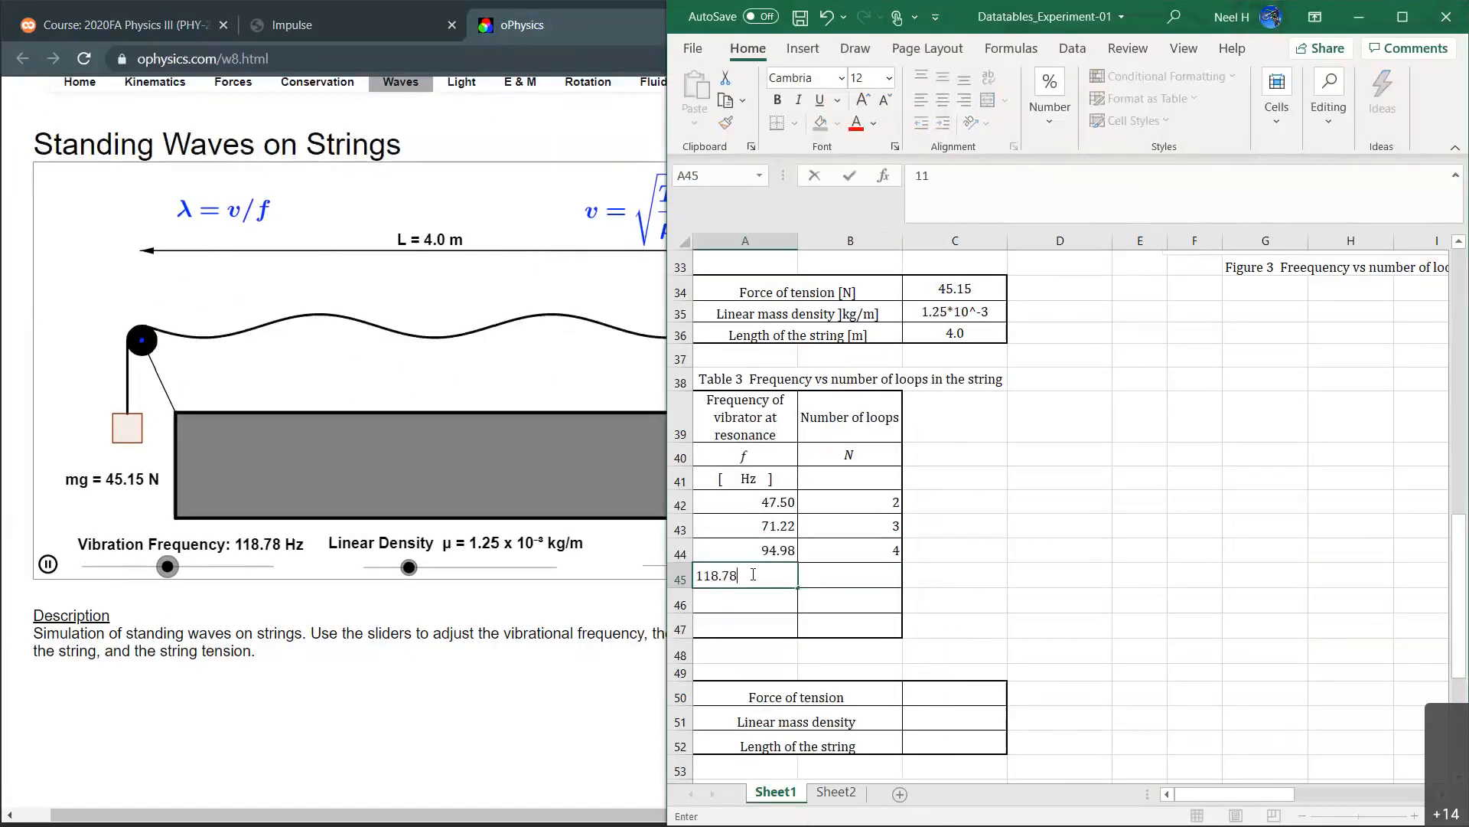
key(Right)
text(5)
key(Return)
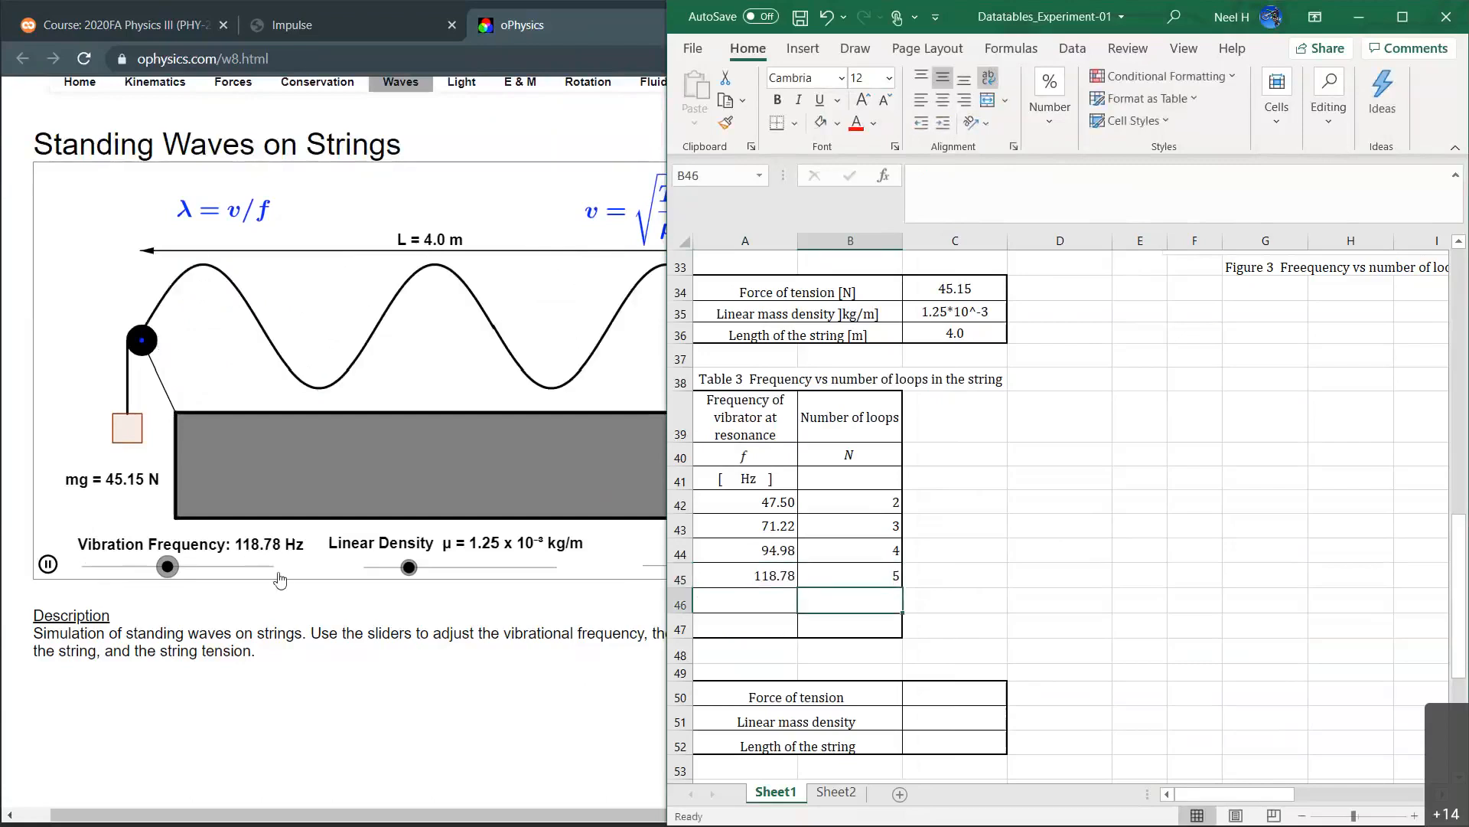
Raise the simulation's vibration frequency to the six-loop range and fine-tune it to 142.57 Hz.
click(168, 572)
drag(168, 576, 195, 580)
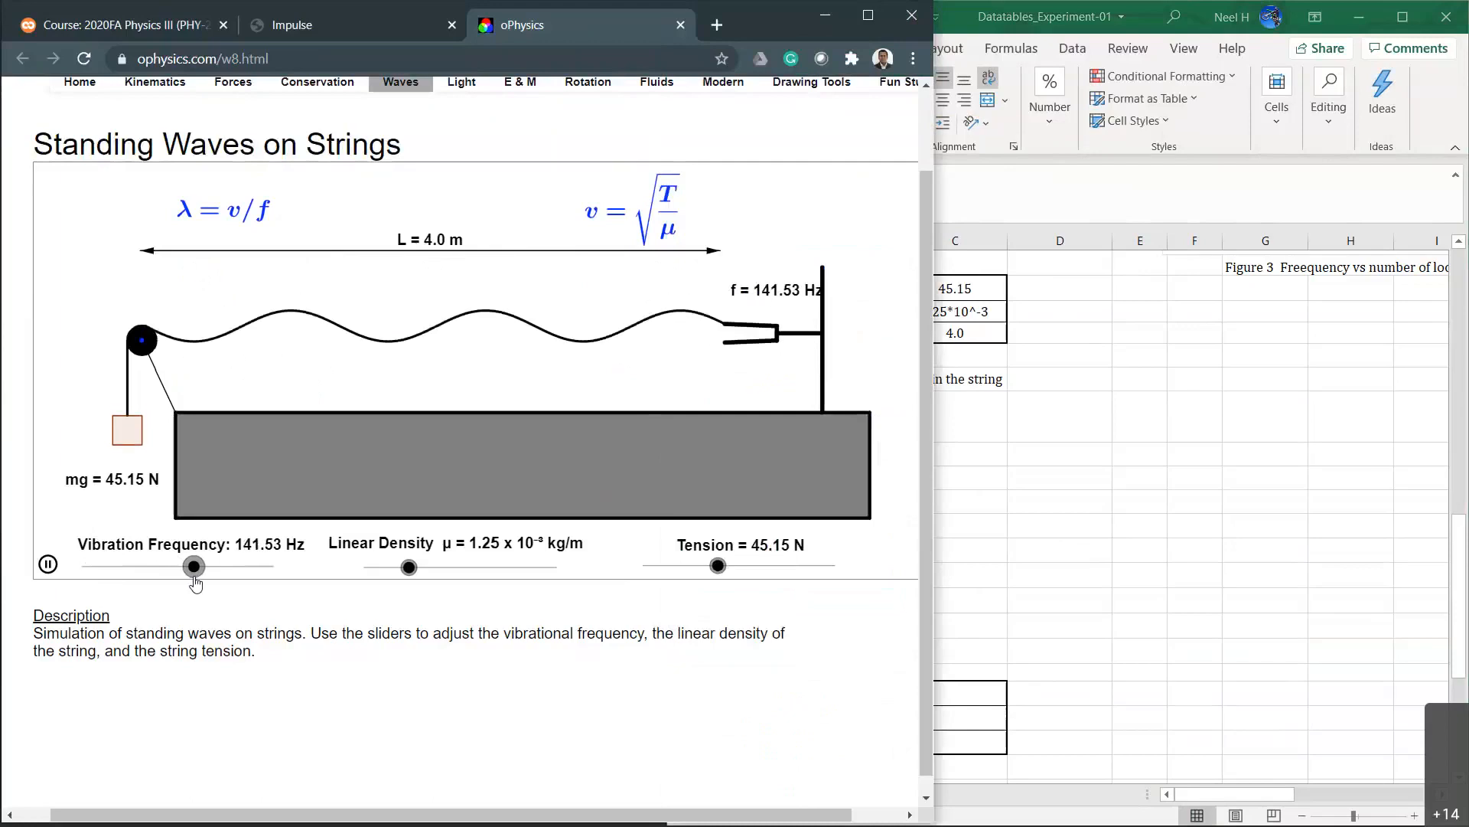
key(Right)
key(Right)
key(Right)
key(Right)
key(Right)
key(Right)
key(Right)
key(Right)
key(Right)
key(Right)
key(Right)
key(Right)
key(Right)
key(Right)
key(Right)
key(Right)
key(Right)
key(Right)
key(Right)
key(Right)
key(Right)
key(Right)
key(Right)
key(Right)
key(Right)
key(Right)
key(Right)
key(Right)
key(Right)
key(Right)
key(Right)
key(Right)
key(Right)
key(Right)
key(Right)
key(Right)
key(Right)
key(Right)
key(Right)
key(Right)
key(Right)
key(Right)
key(Right)
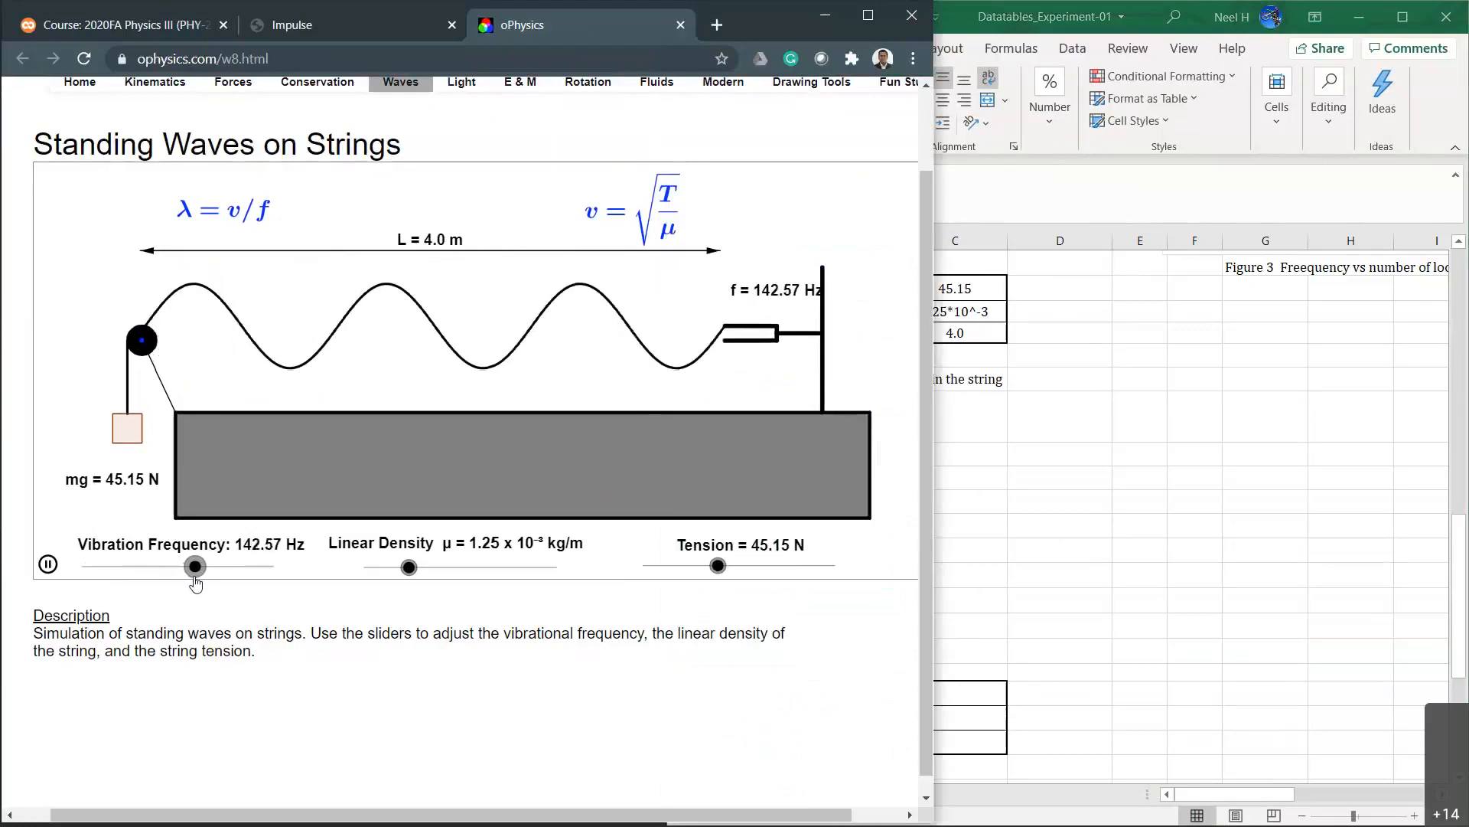
Record 142.57 as the resonance frequency with 6 loops in A46:B46 of Table 3.
click(994, 477)
click(760, 603)
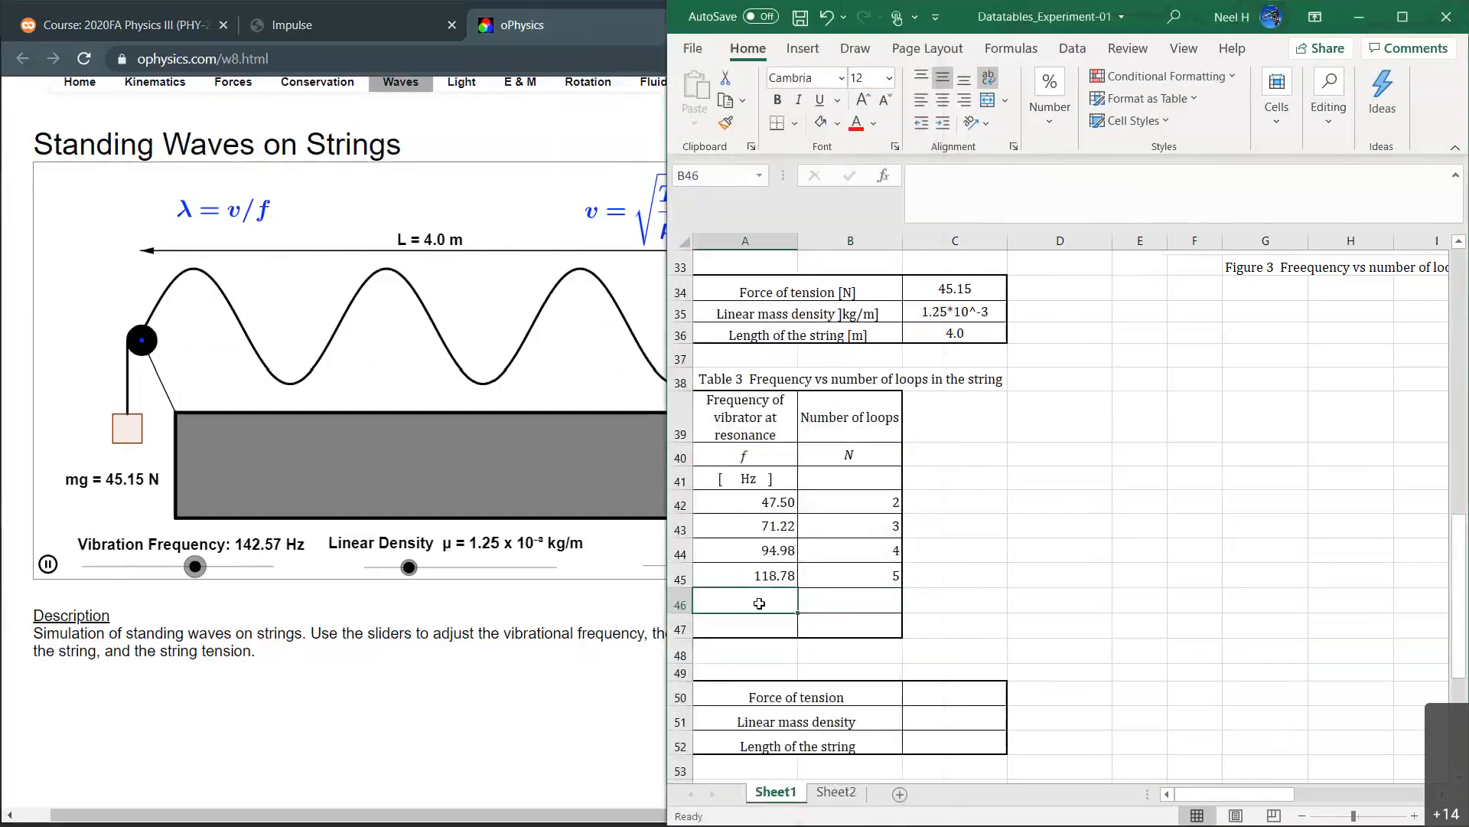
text(142.)
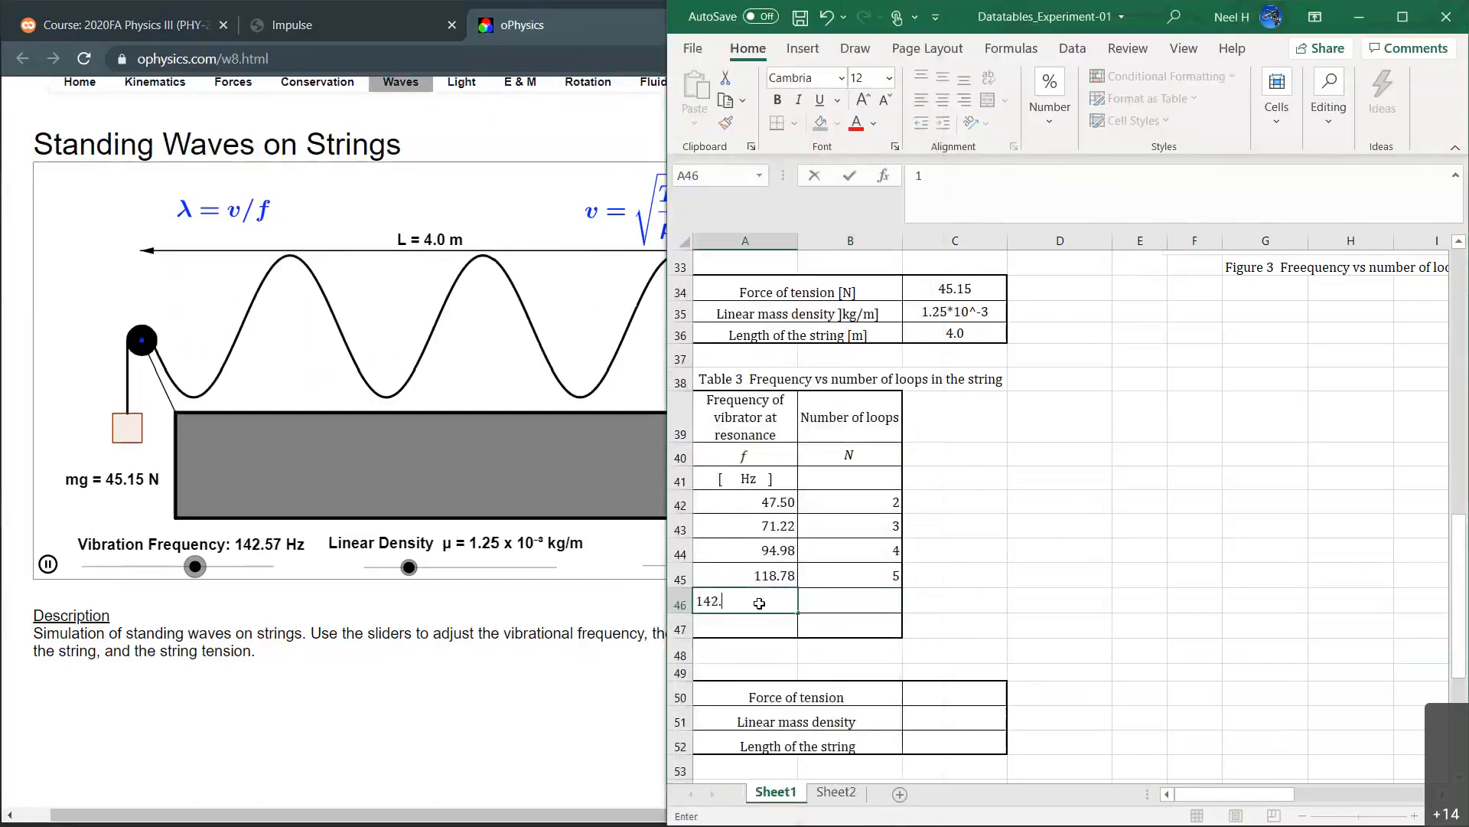
text(57)
key(Tab)
text(6)
key(Return)
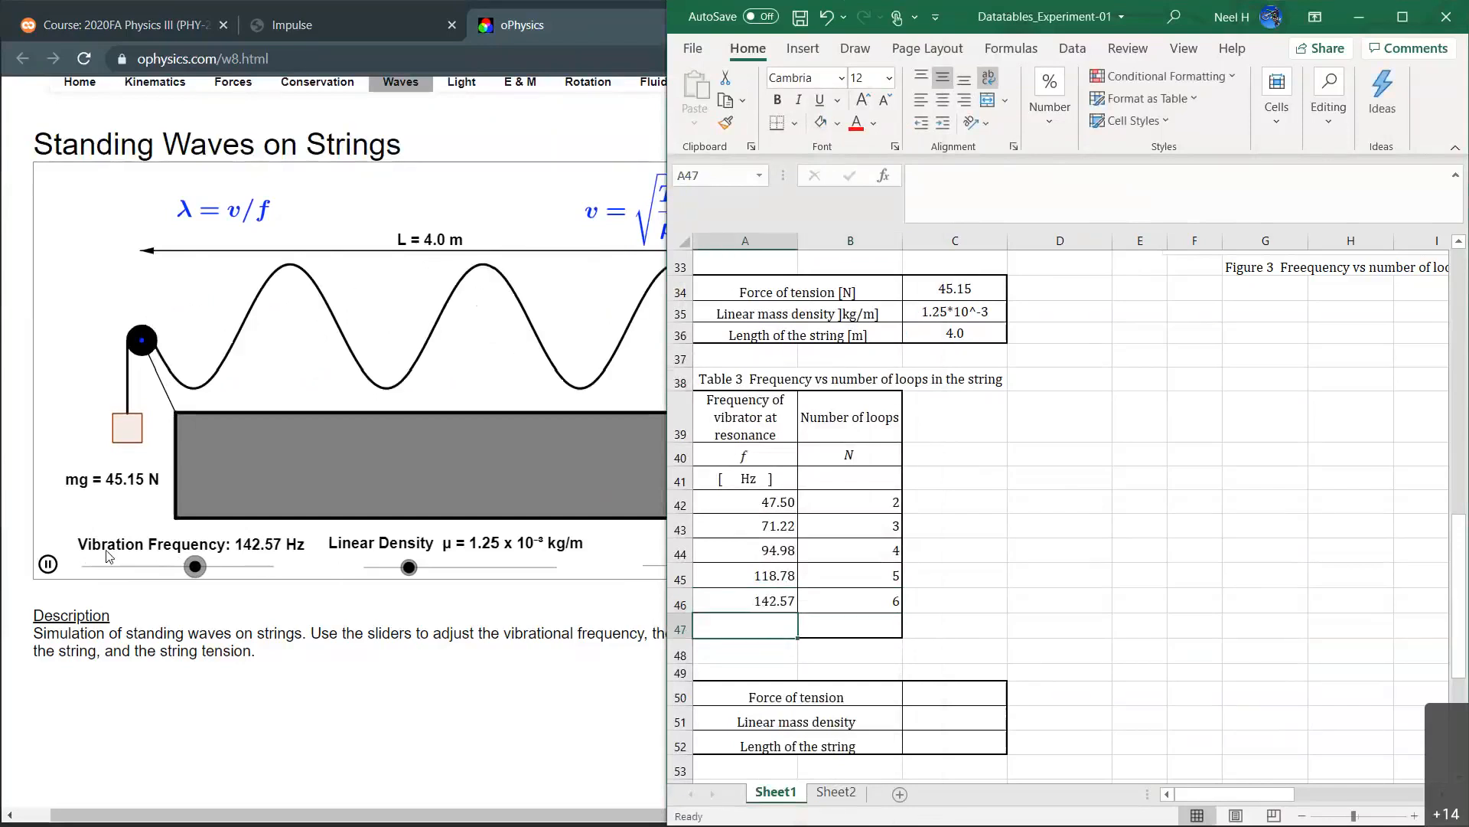
Raise the simulation's vibration frequency to 166.26 Hz, pausing the wave to count its loops and resuming it.
click(8, 478)
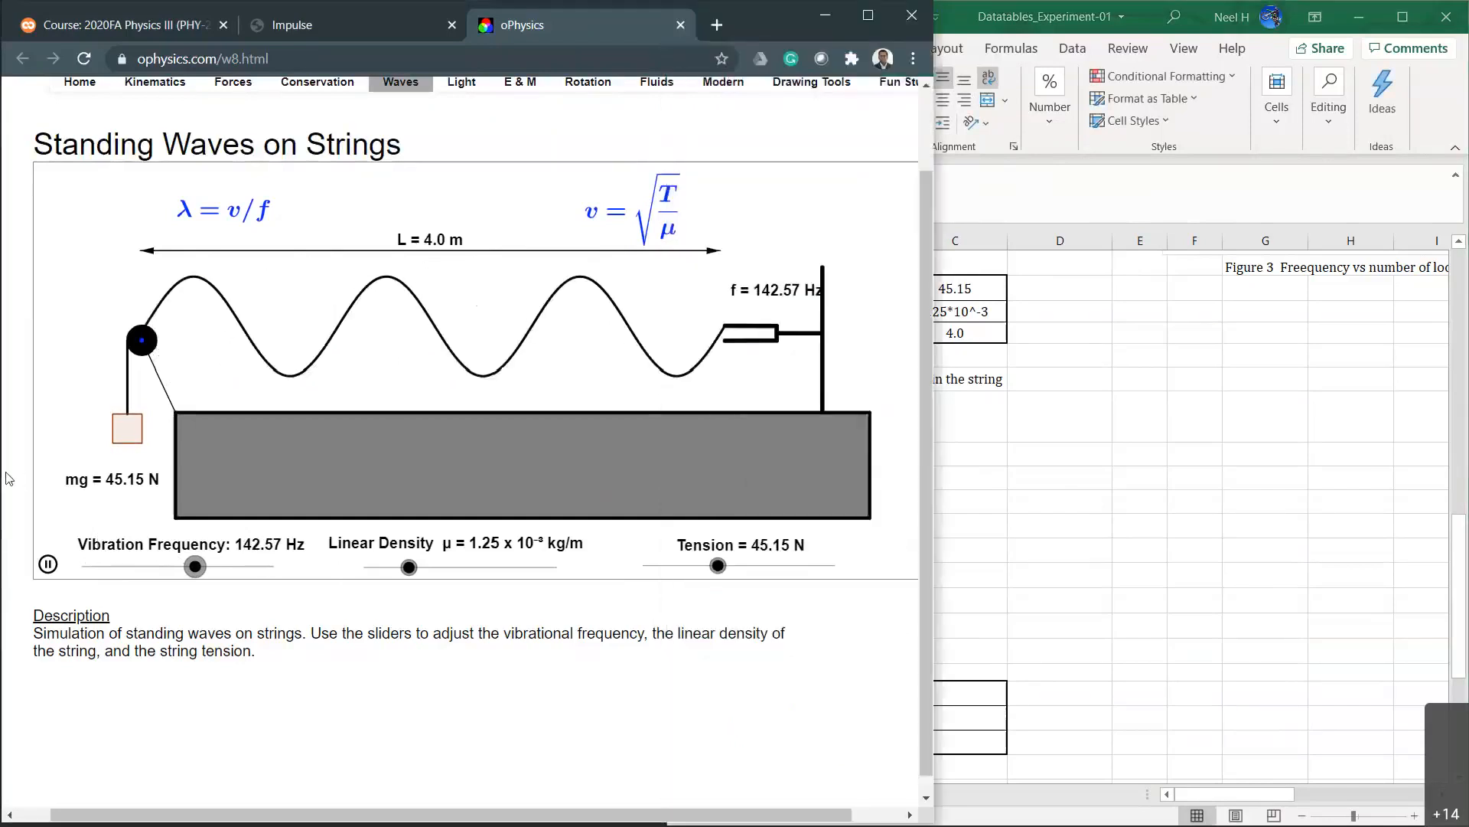
click(196, 577)
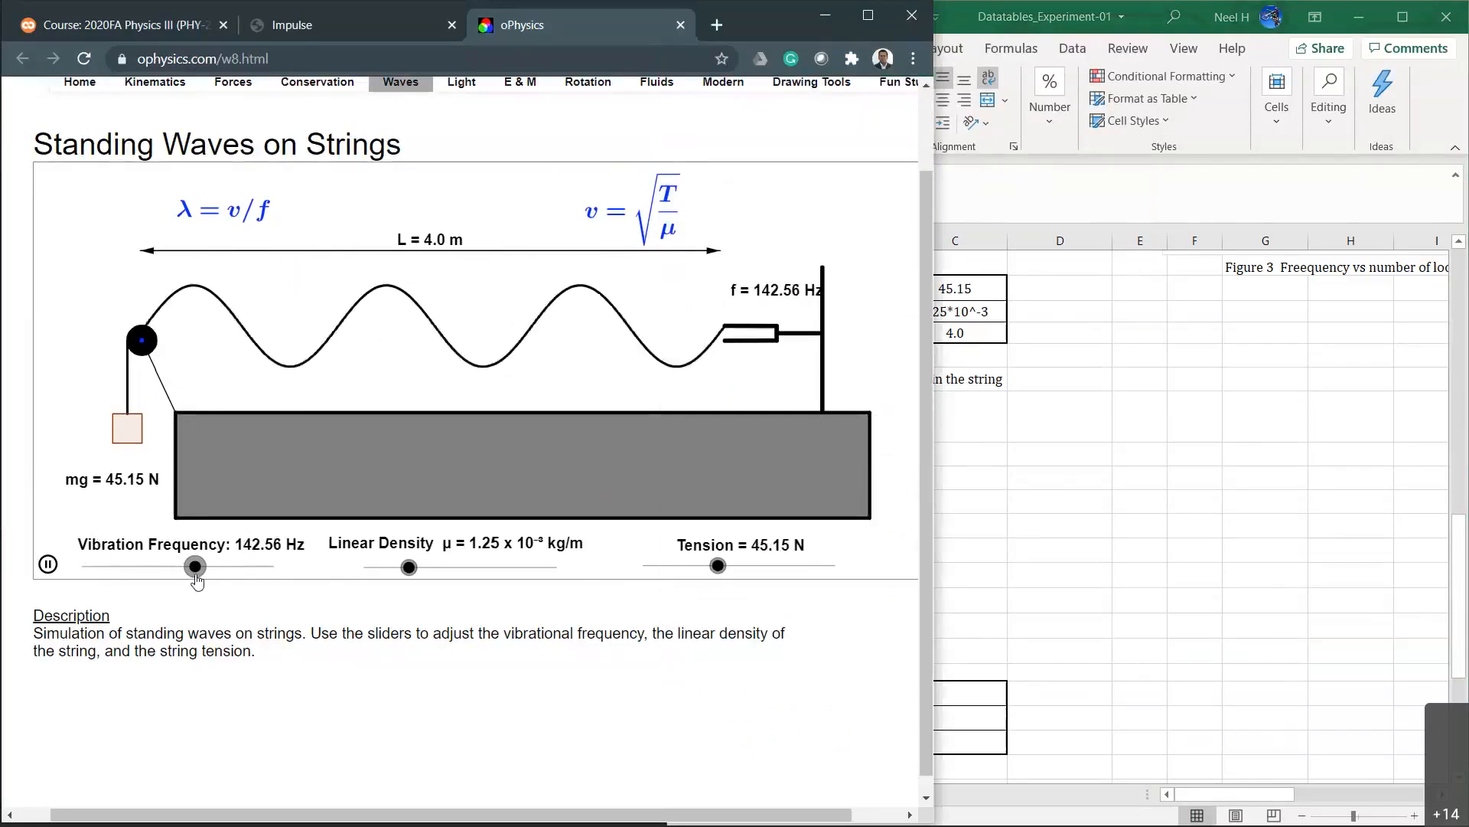
drag(197, 582, 222, 572)
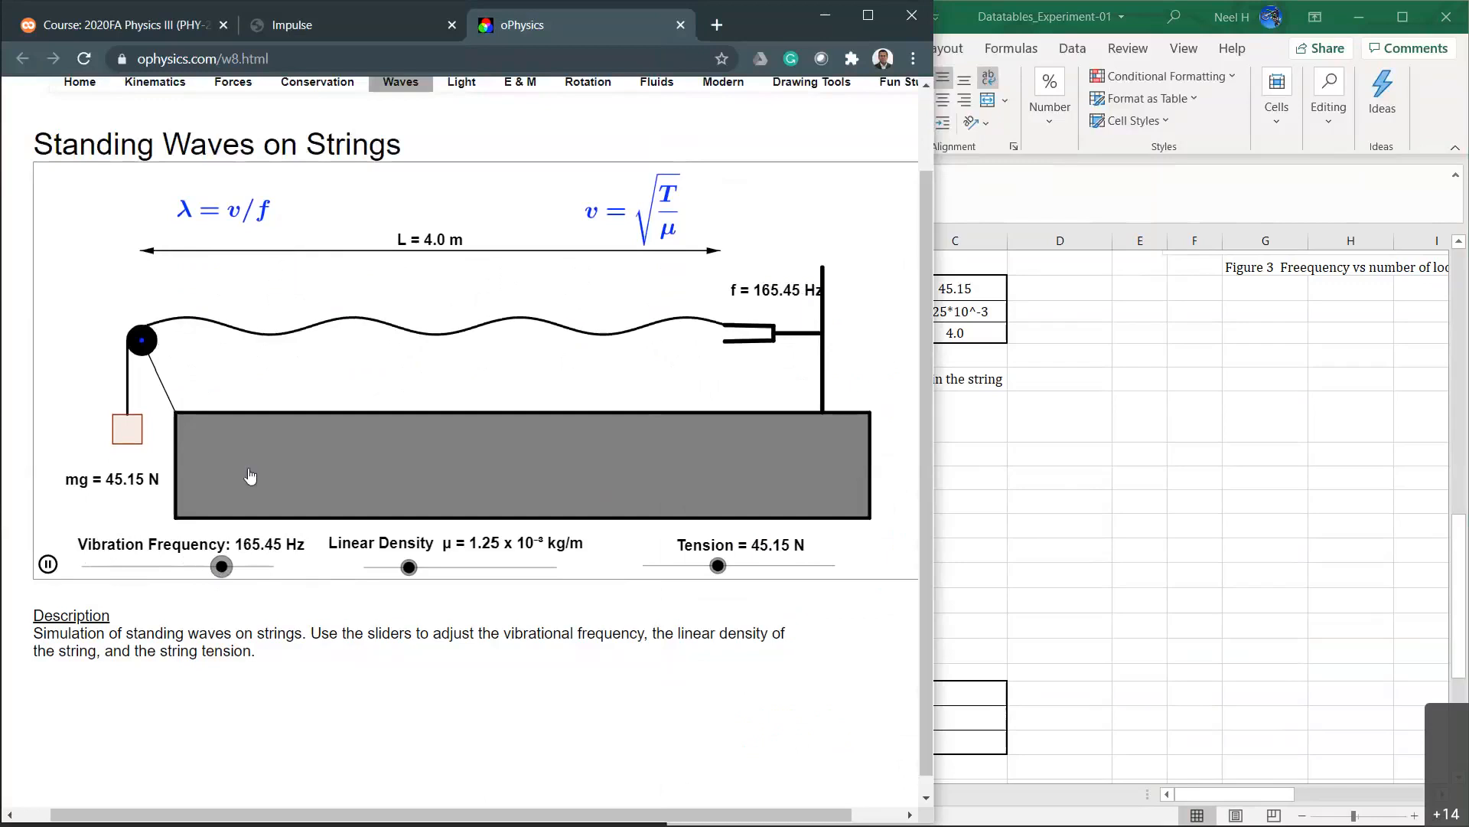
click(48, 565)
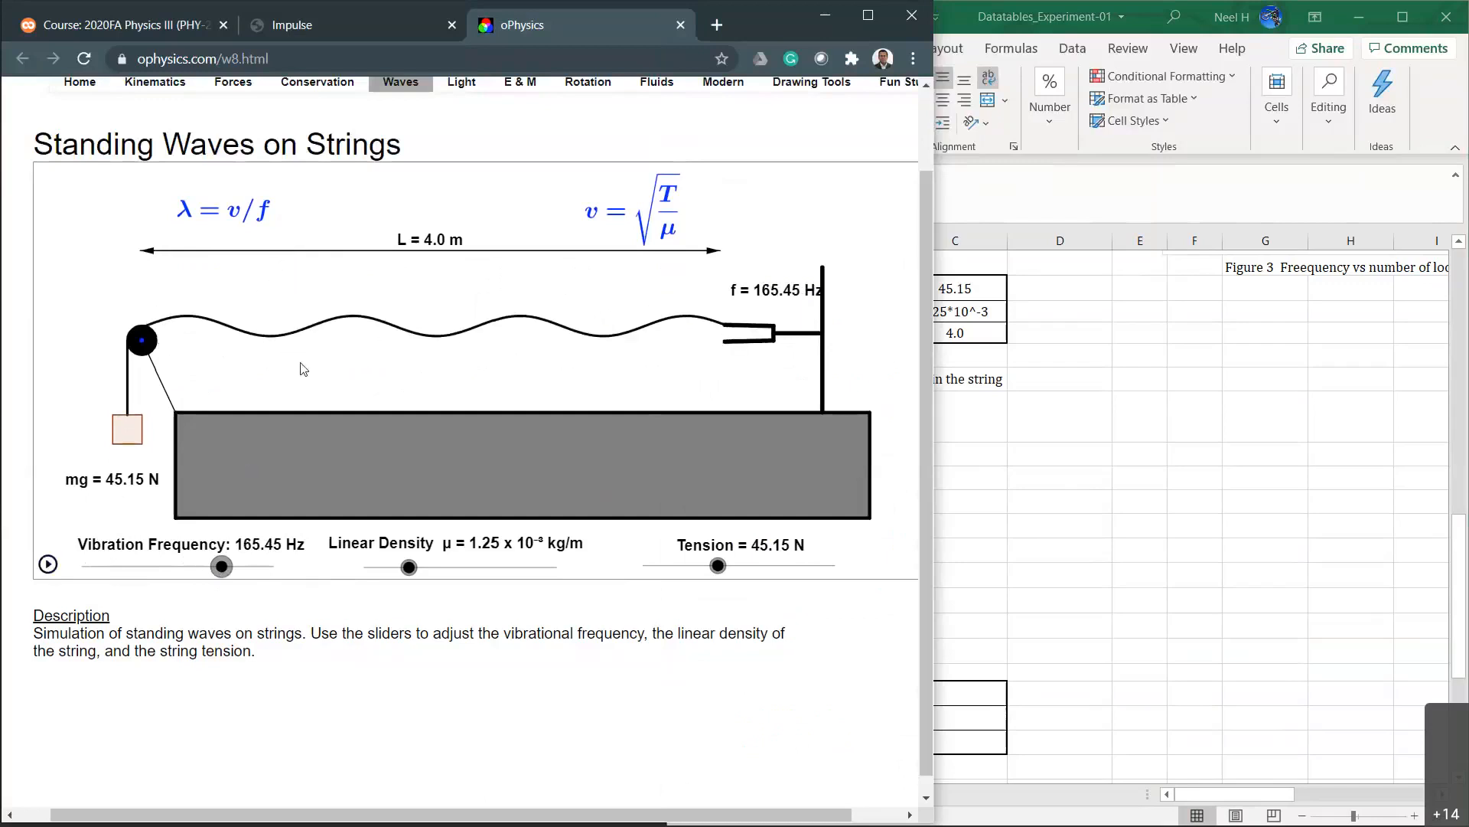
key(alt+Tab)
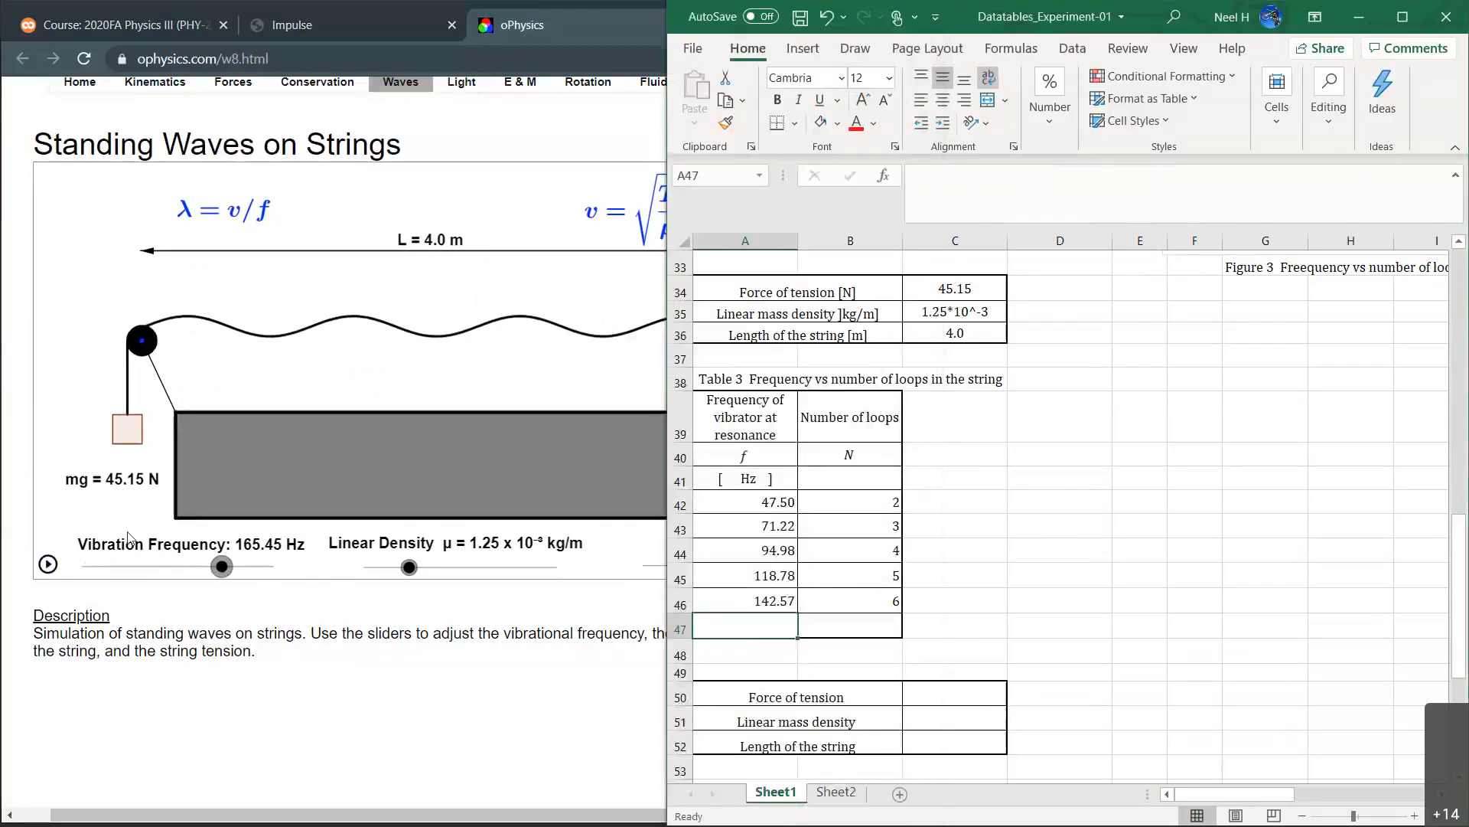
click(17, 413)
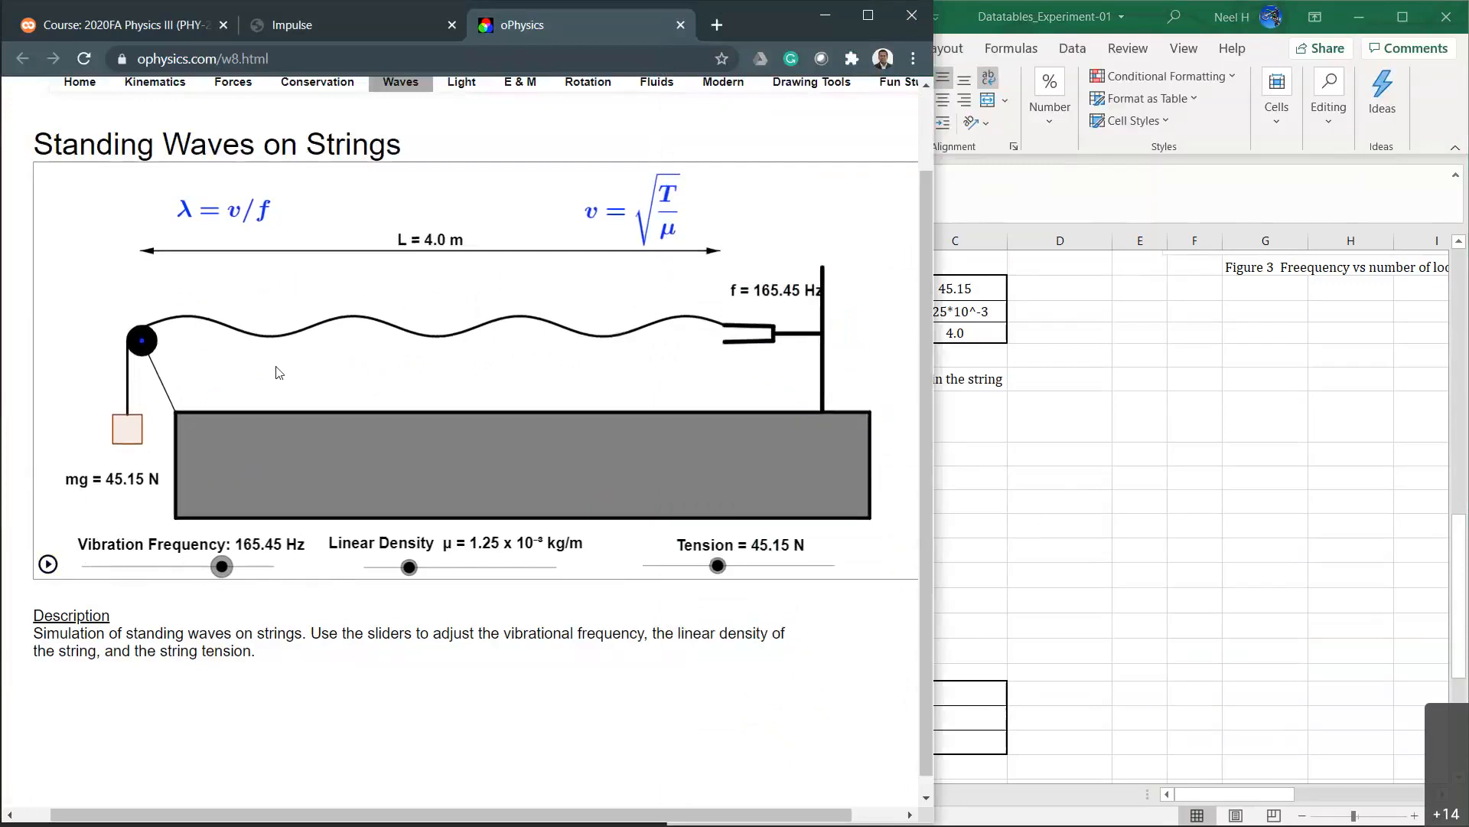
click(47, 564)
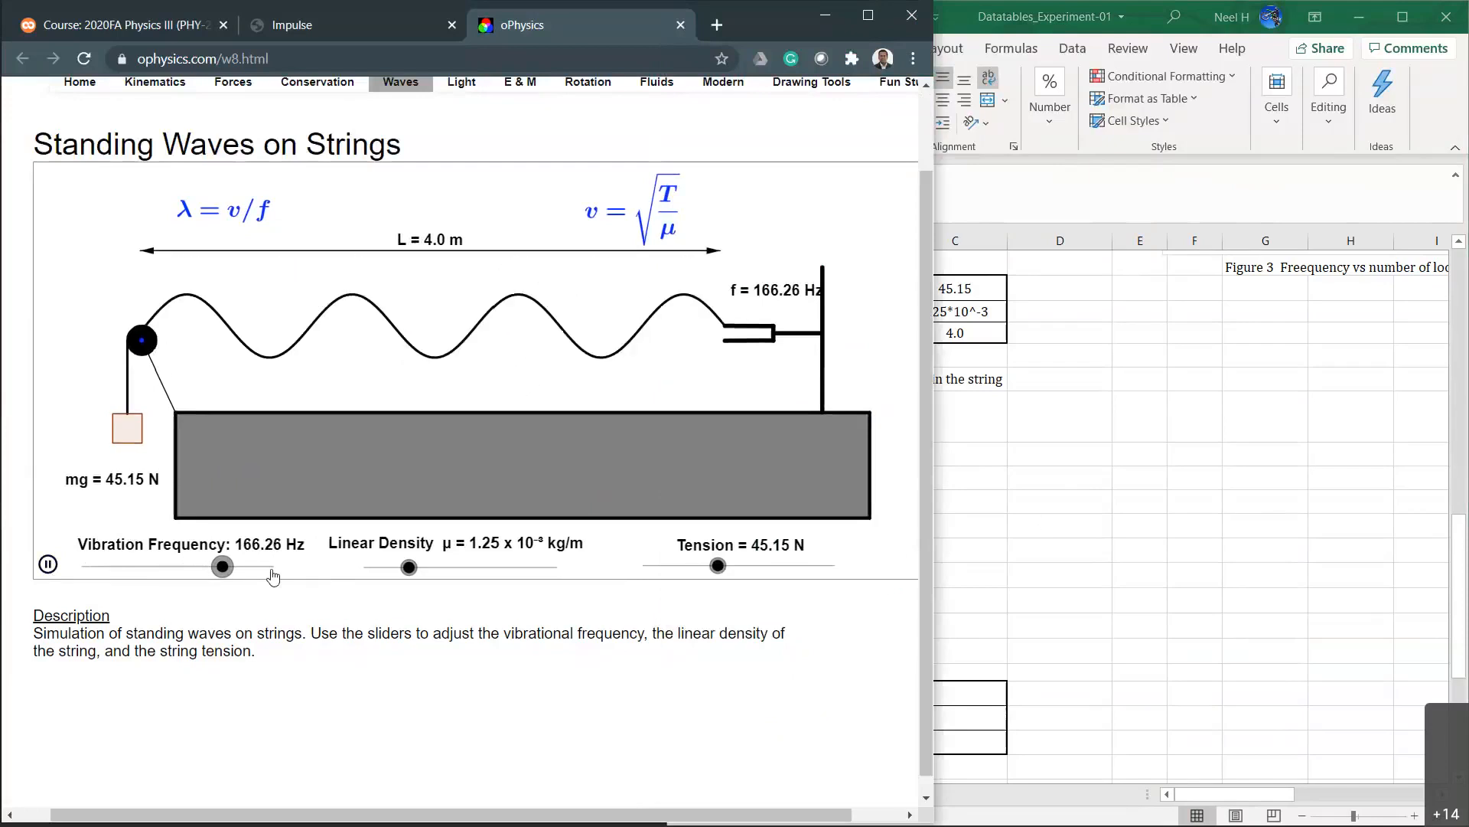
Record 166.26 as the resonance frequency with 7 loops in A47:B47 of Table 3.
click(1002, 614)
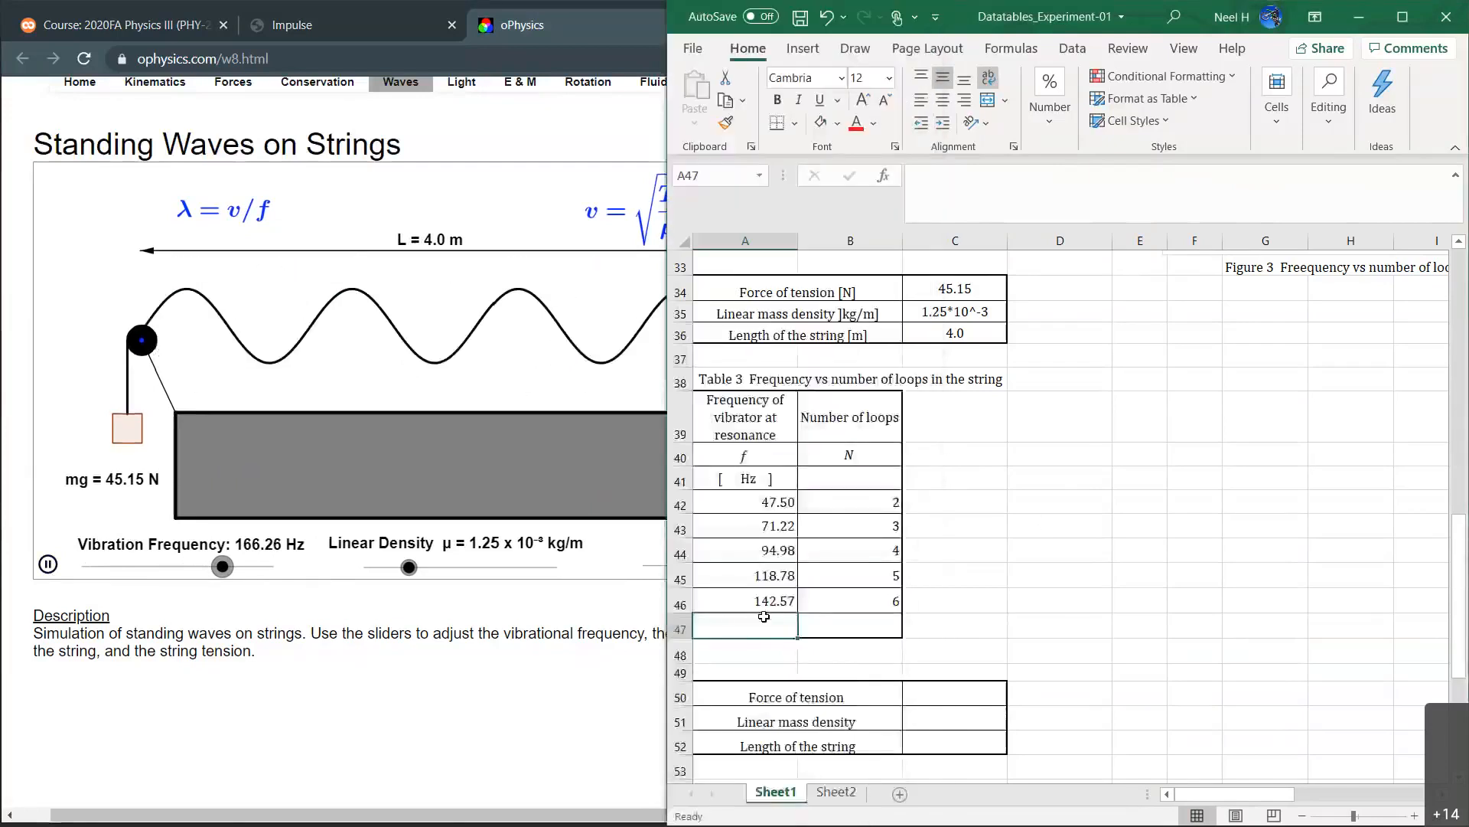
click(579, 582)
click(1109, 534)
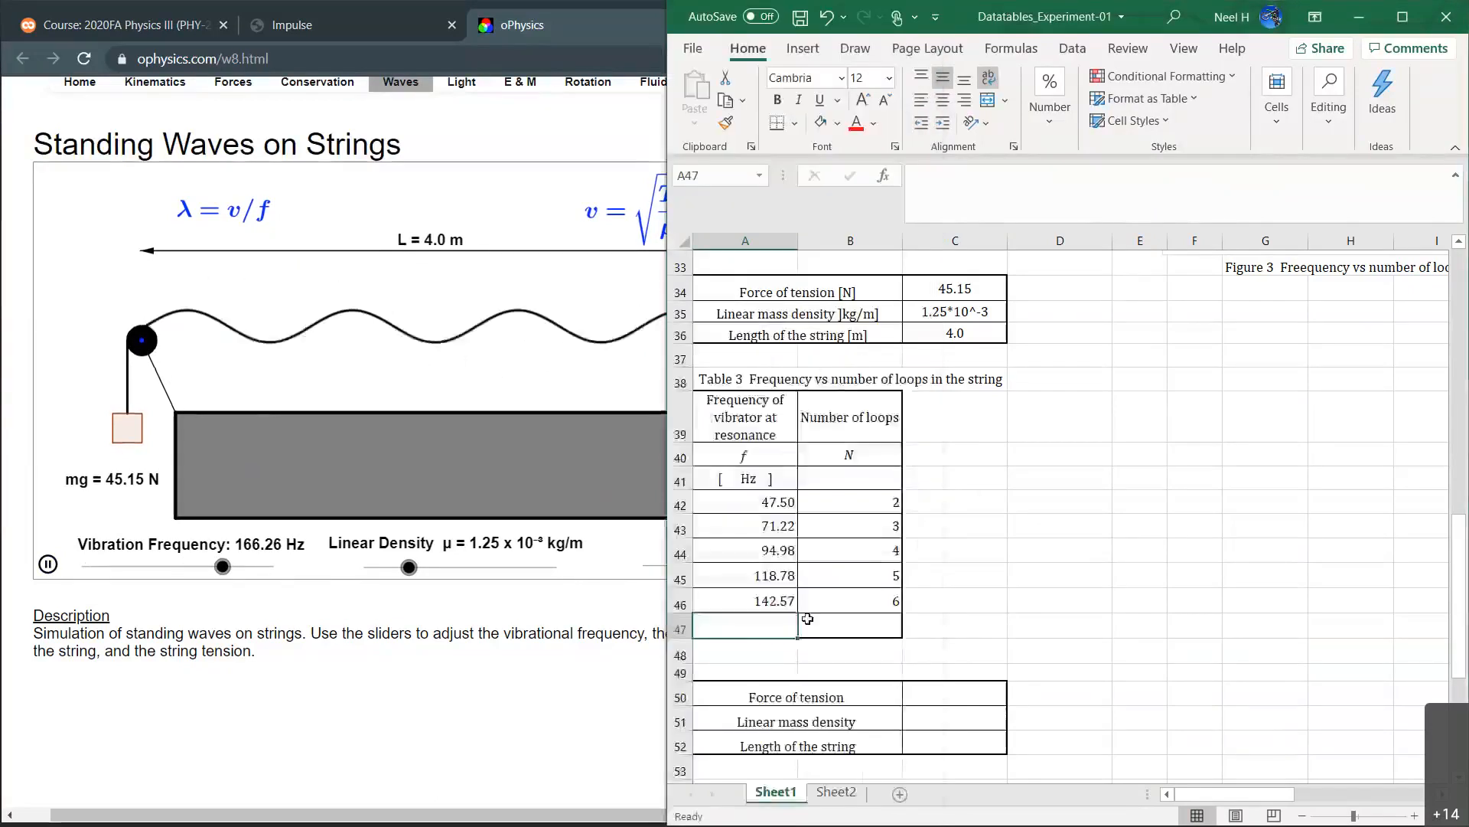
text(166)
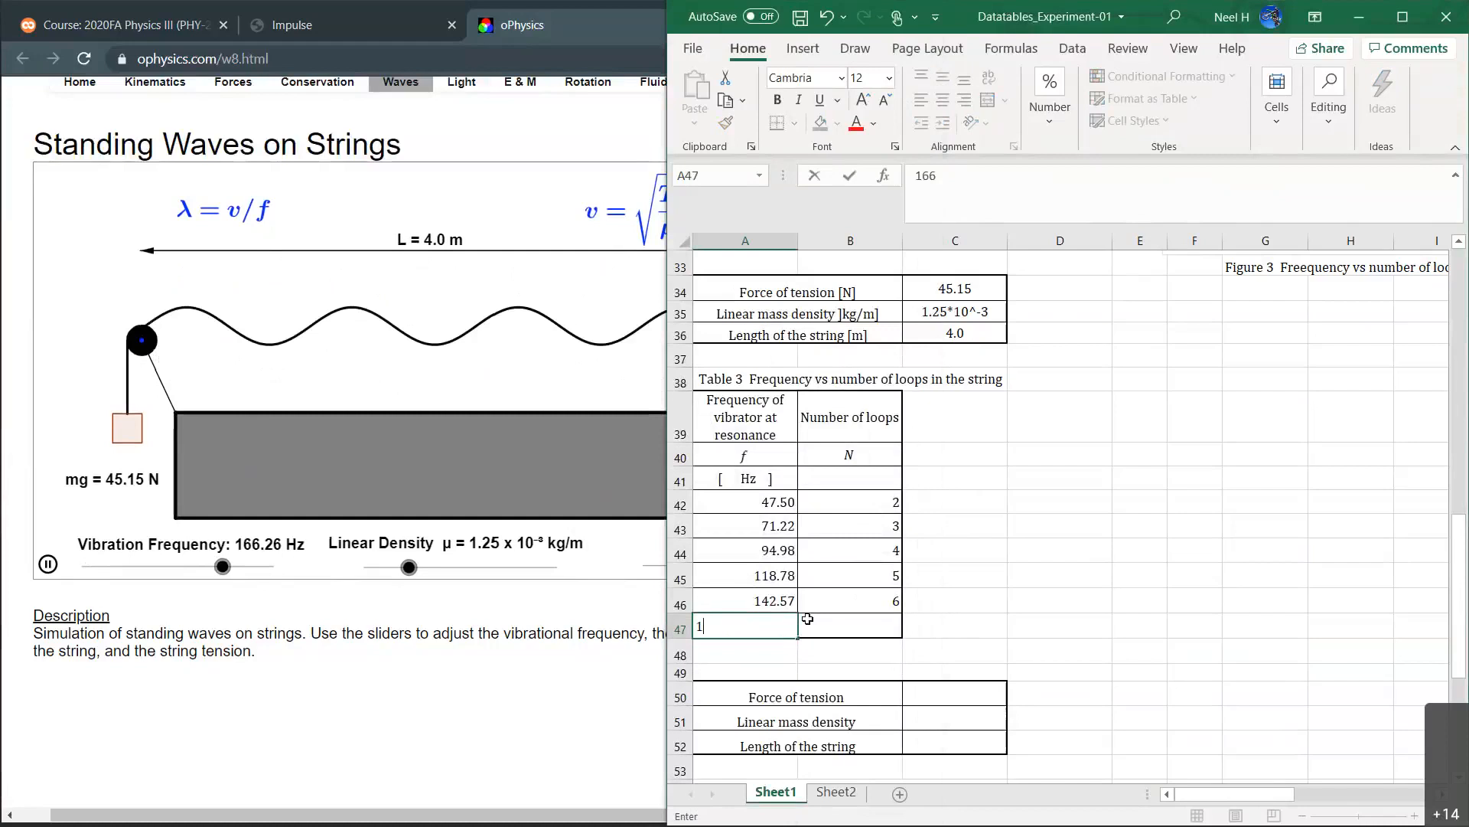
text(.26)
key(Tab)
text(7)
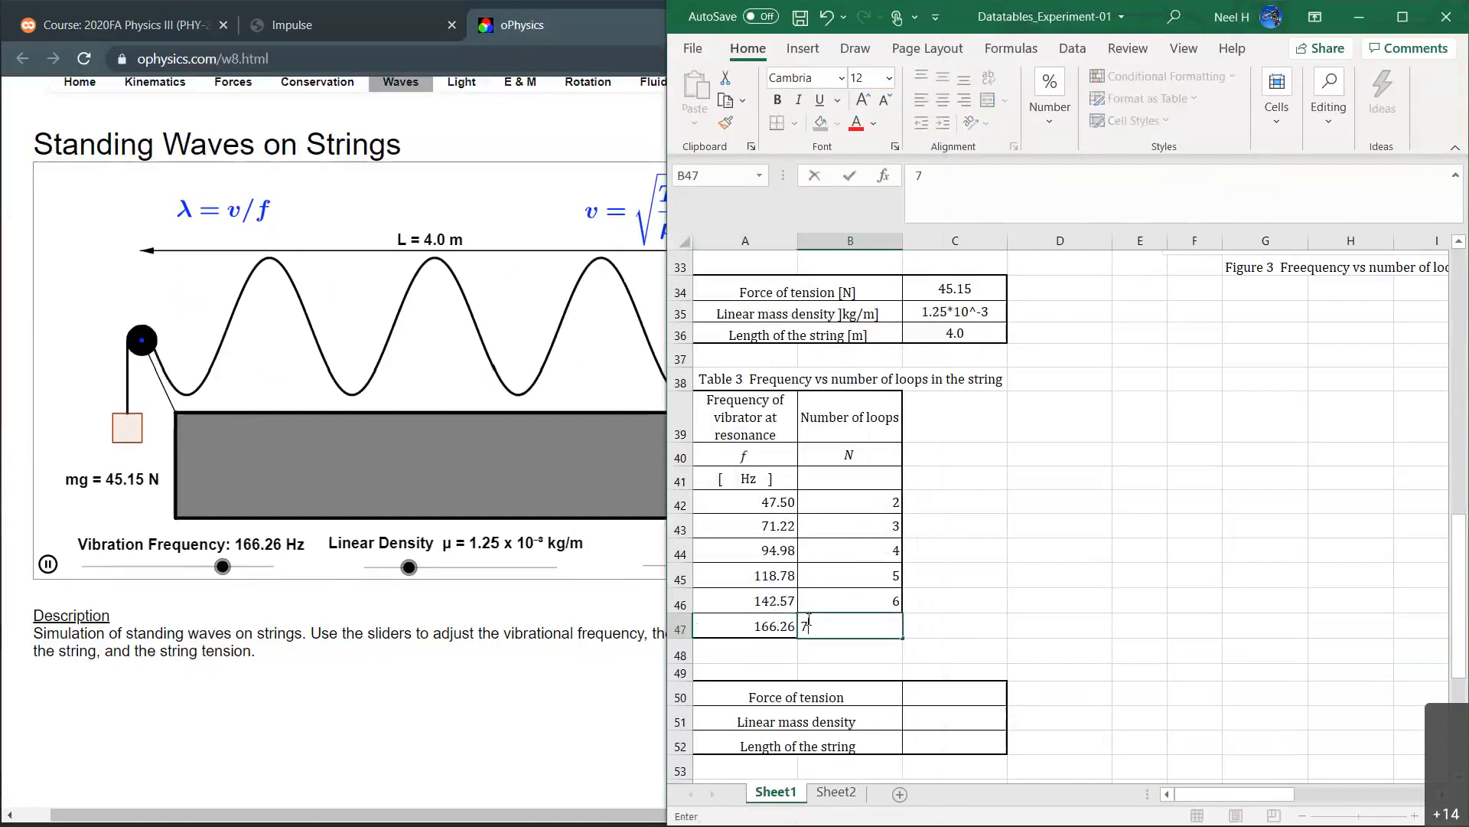
key(Tab)
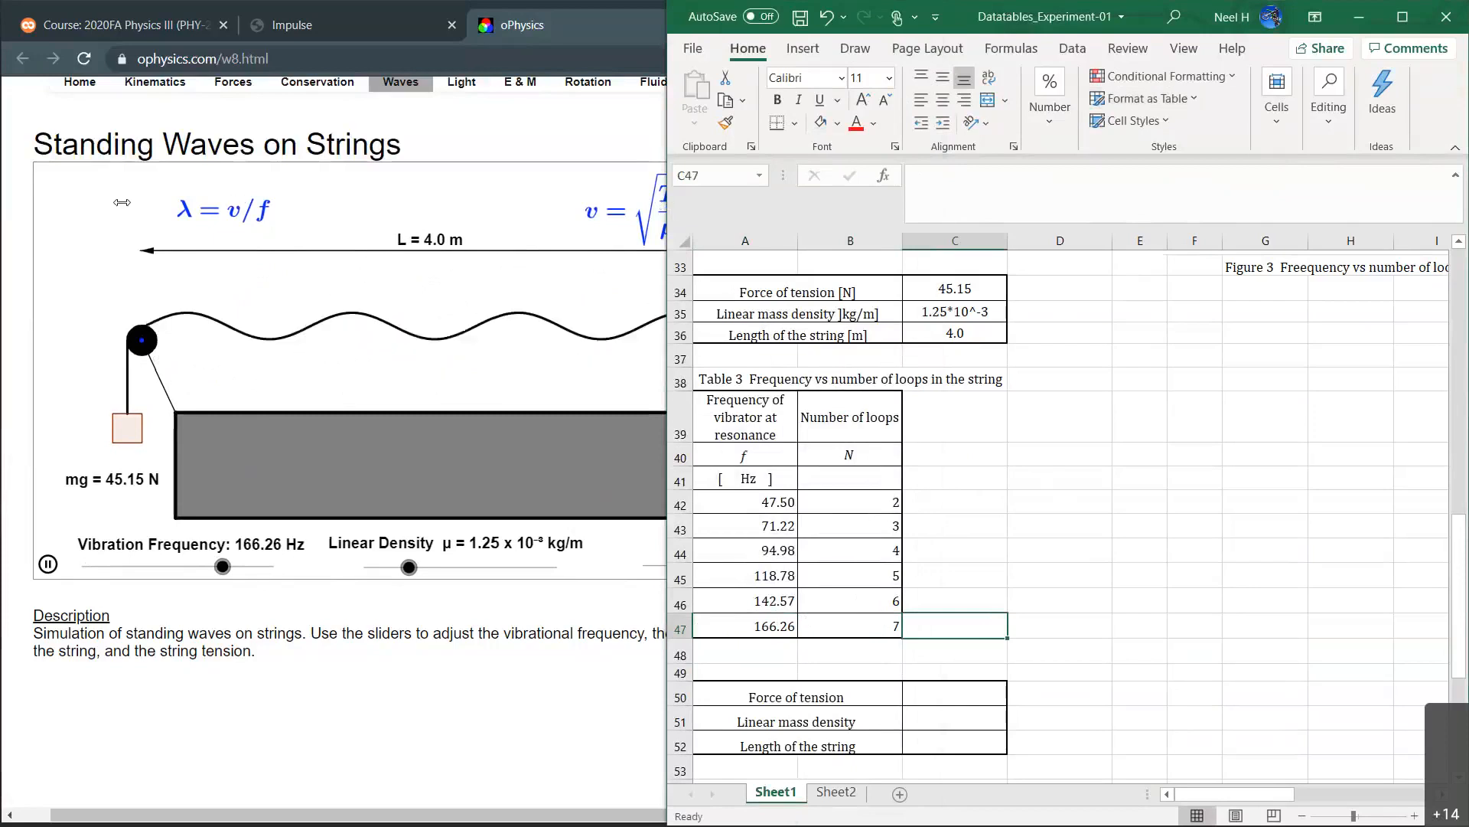
Widen the workbook window, check the Table 1 section with its frequency chart, and return to Table 3.
drag(122, 202, 122, 202)
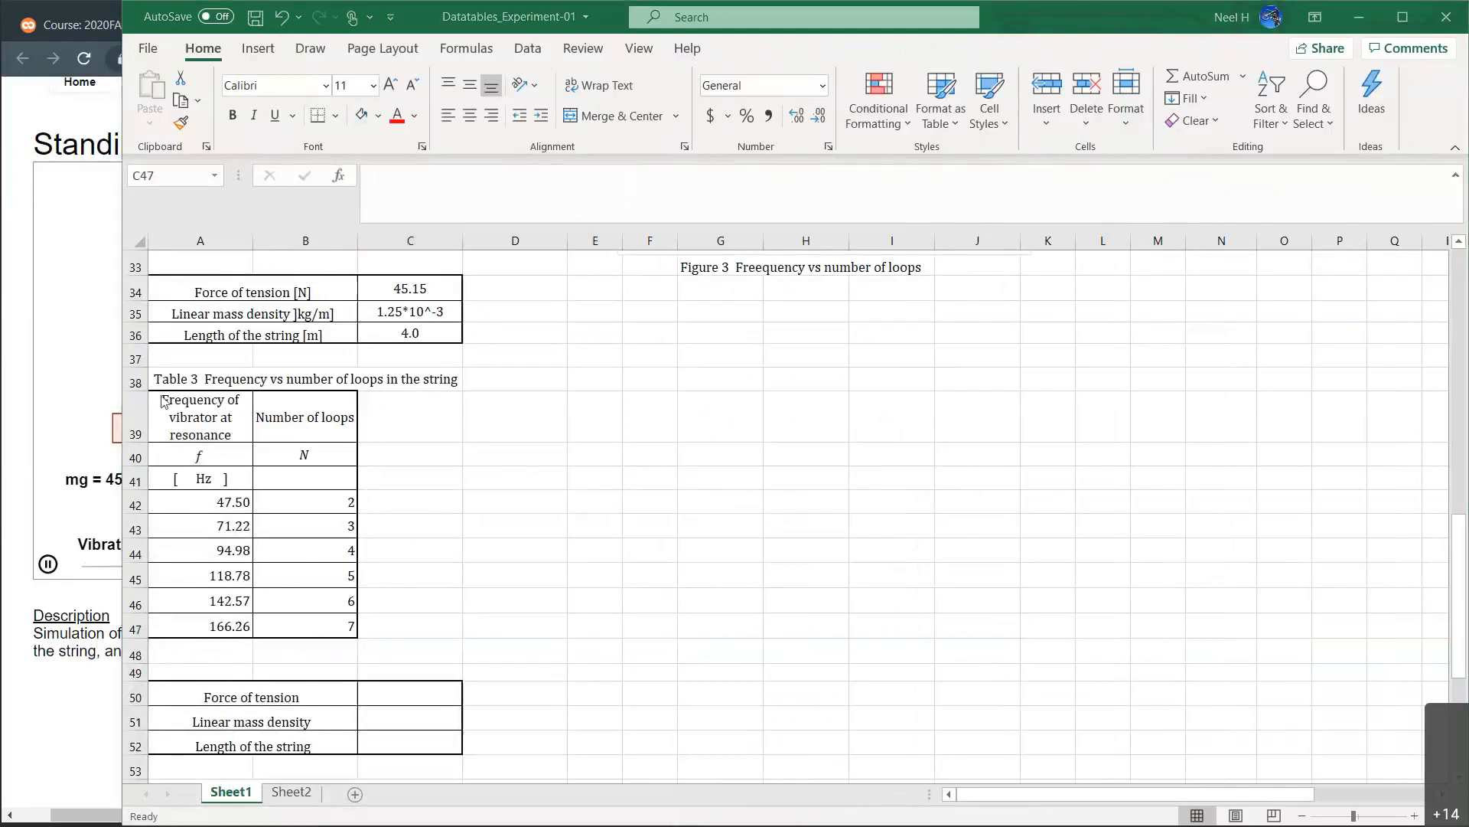
scroll(164, 401, up, 11)
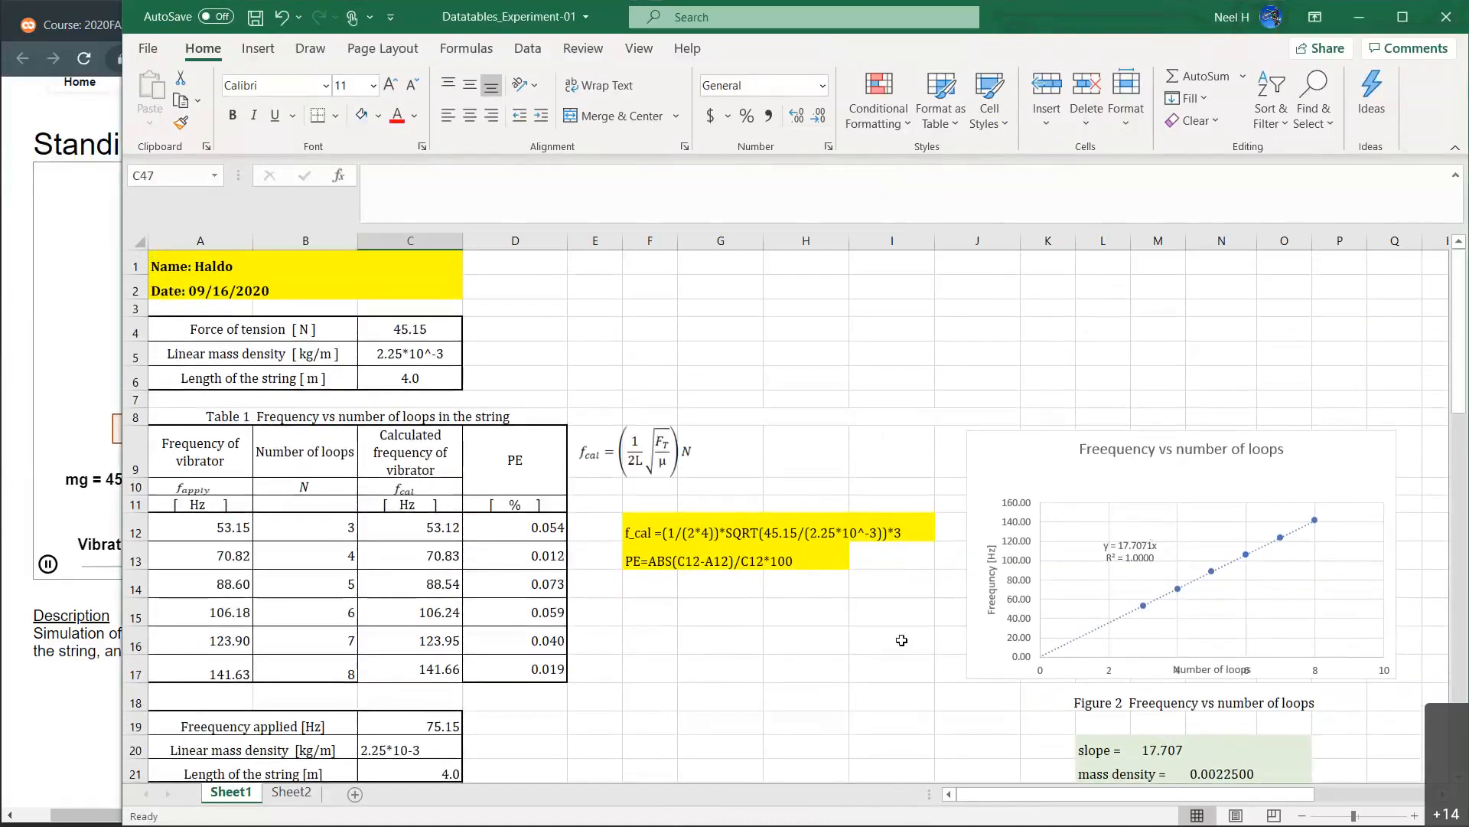
scroll(901, 640, down, 13)
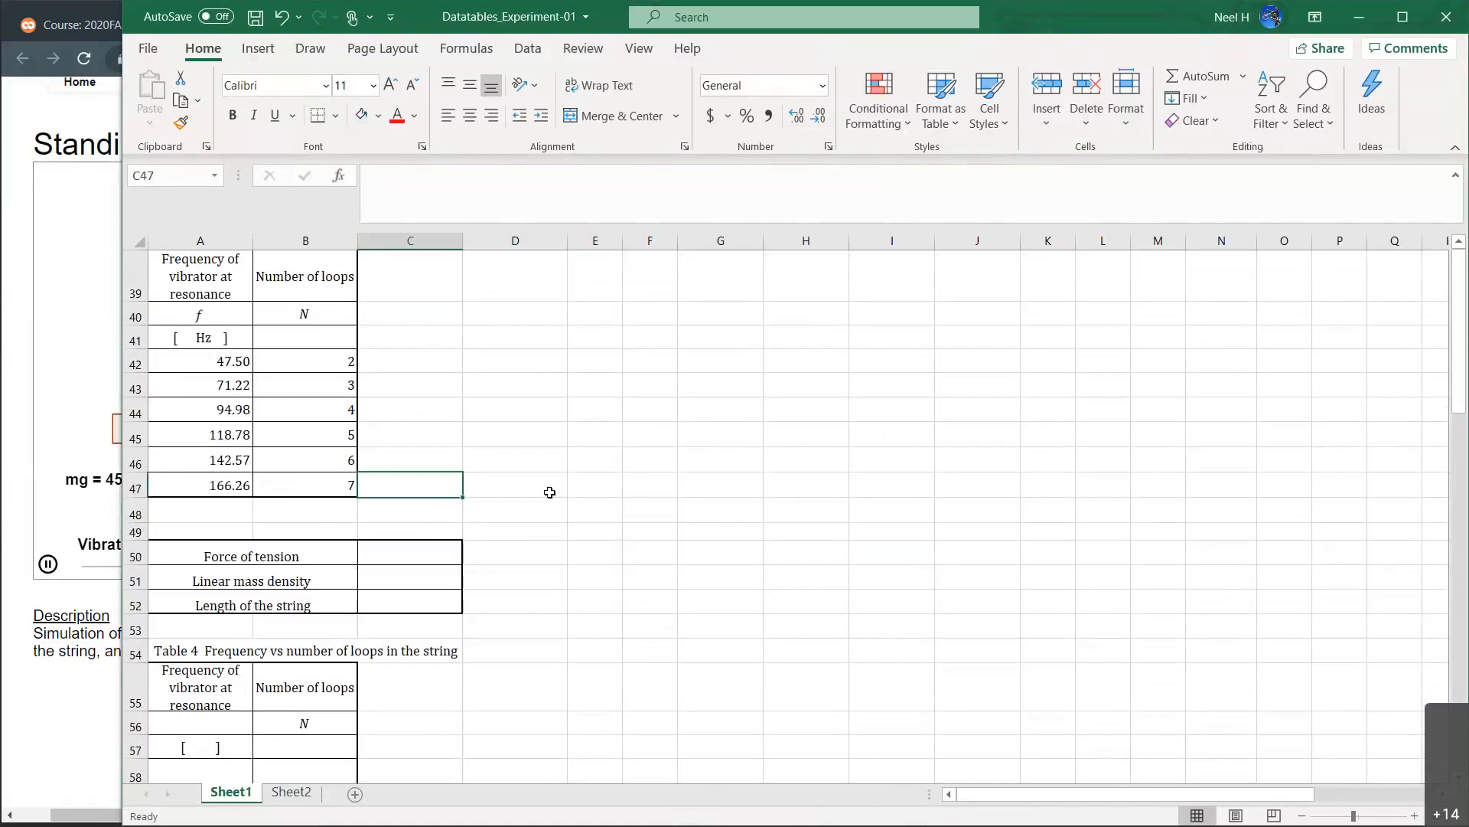
shift+click(550, 492)
scroll(615, 430, up, 1)
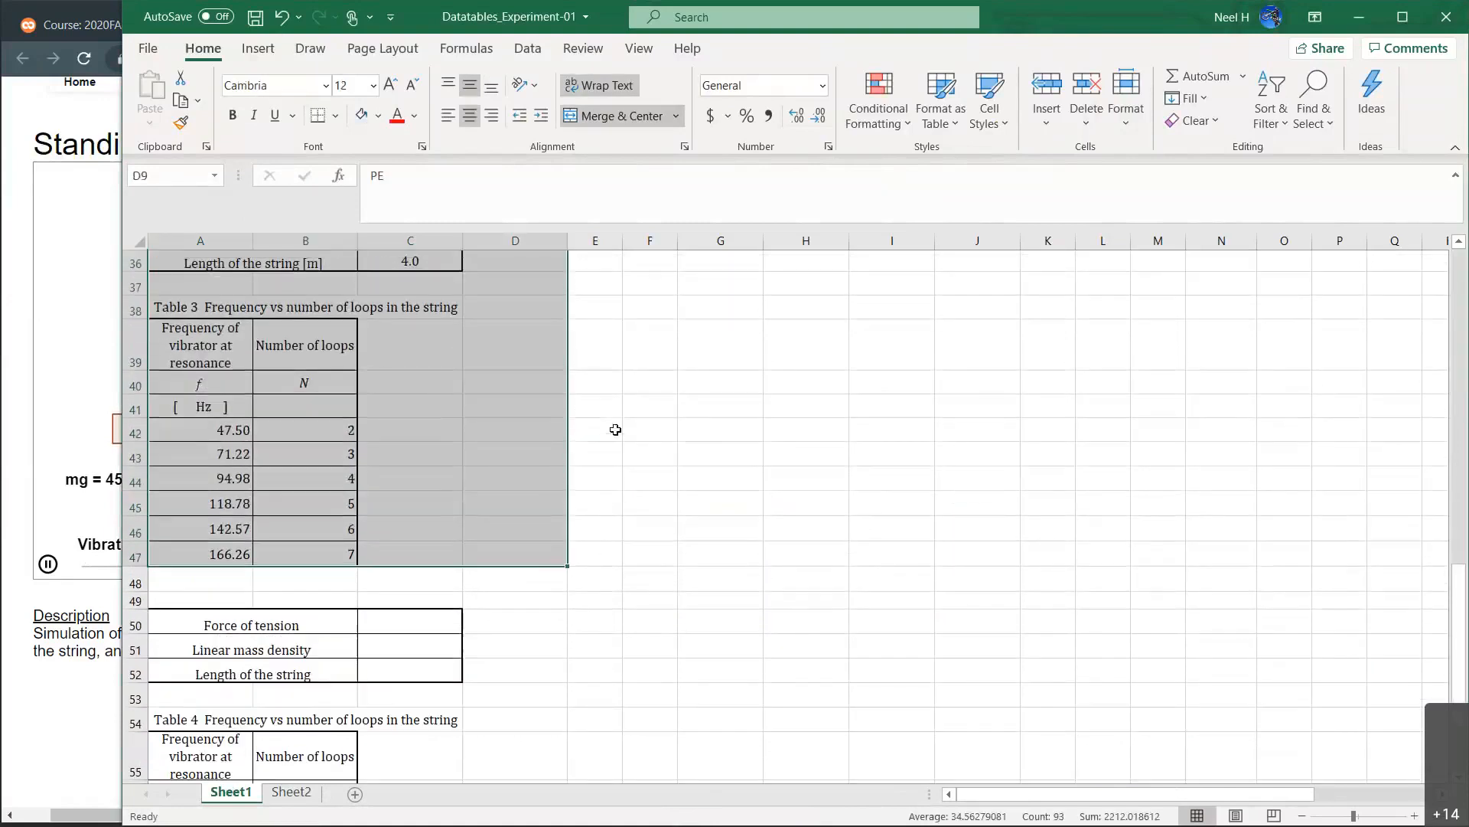
click(595, 502)
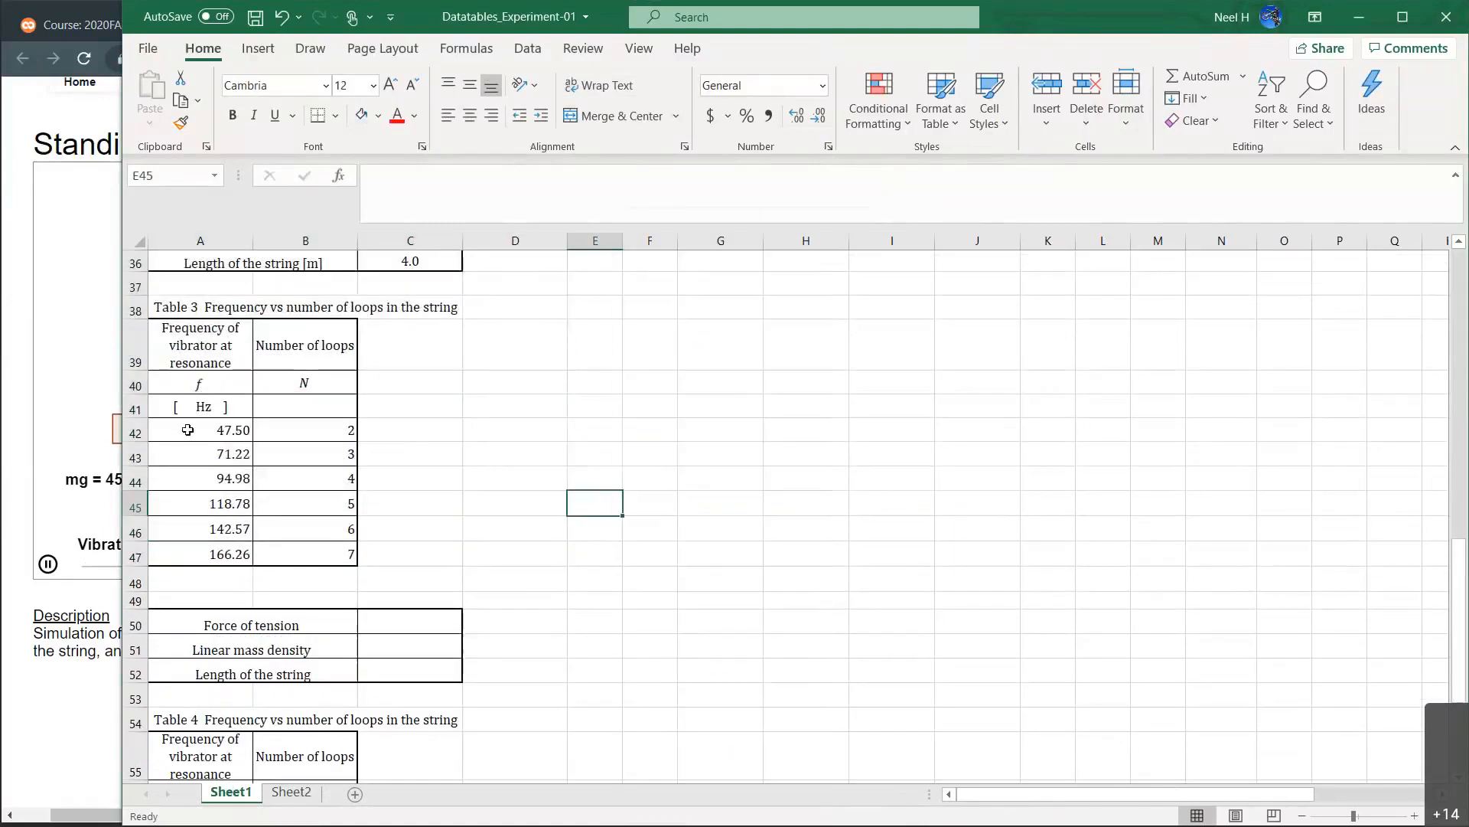
drag(187, 430, 314, 546)
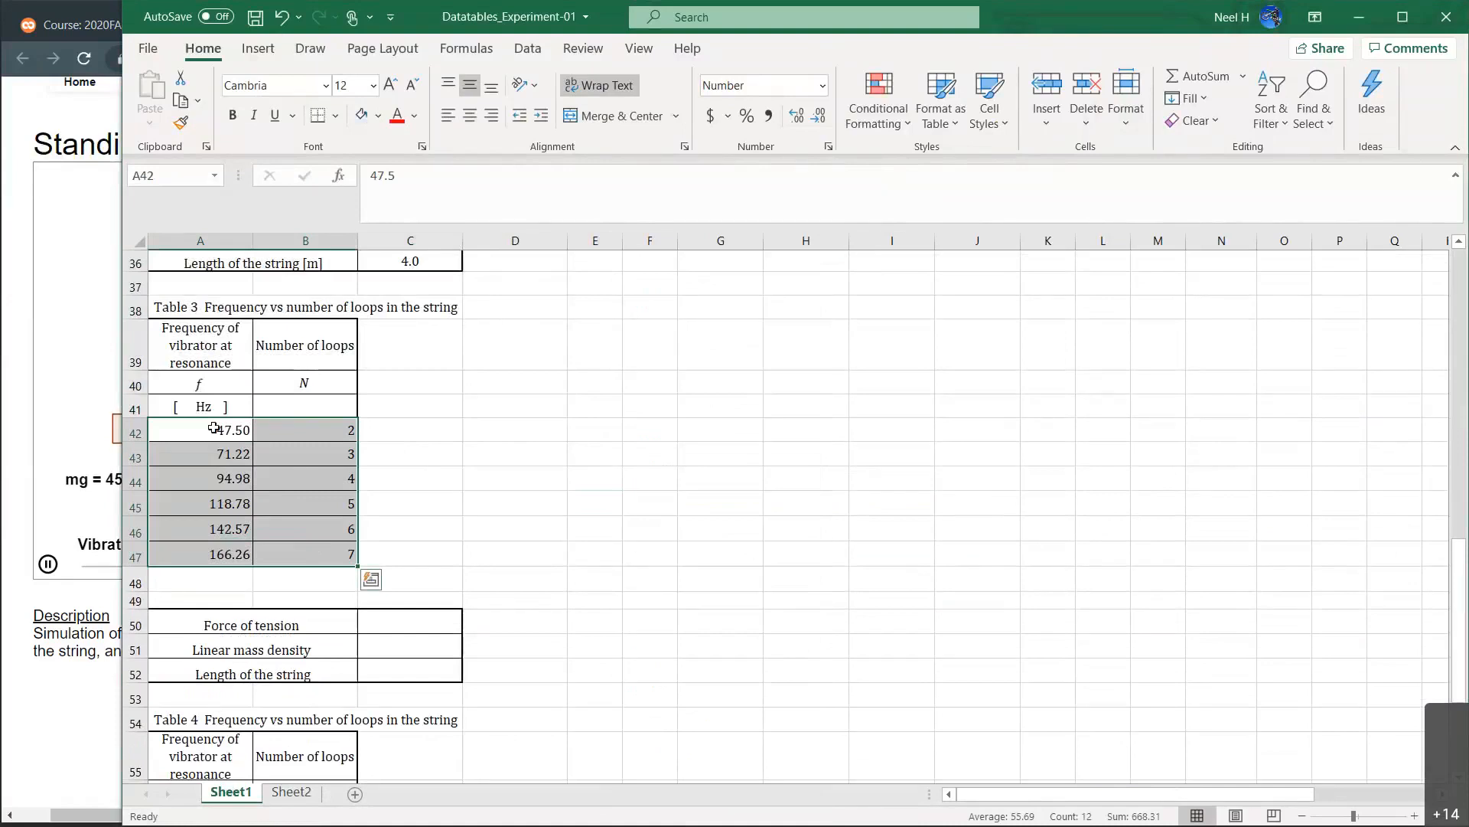
click(209, 496)
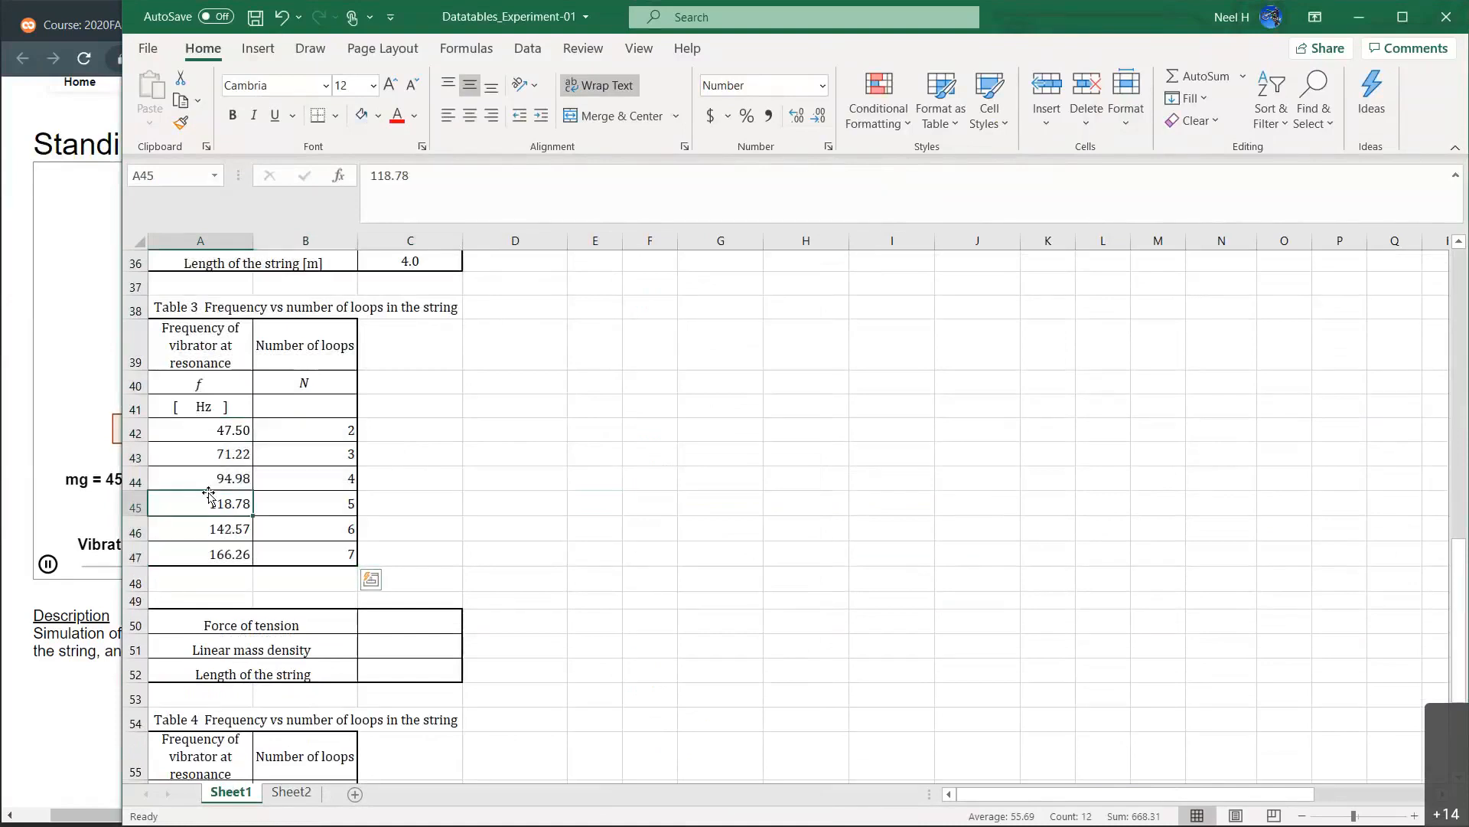
click(369, 450)
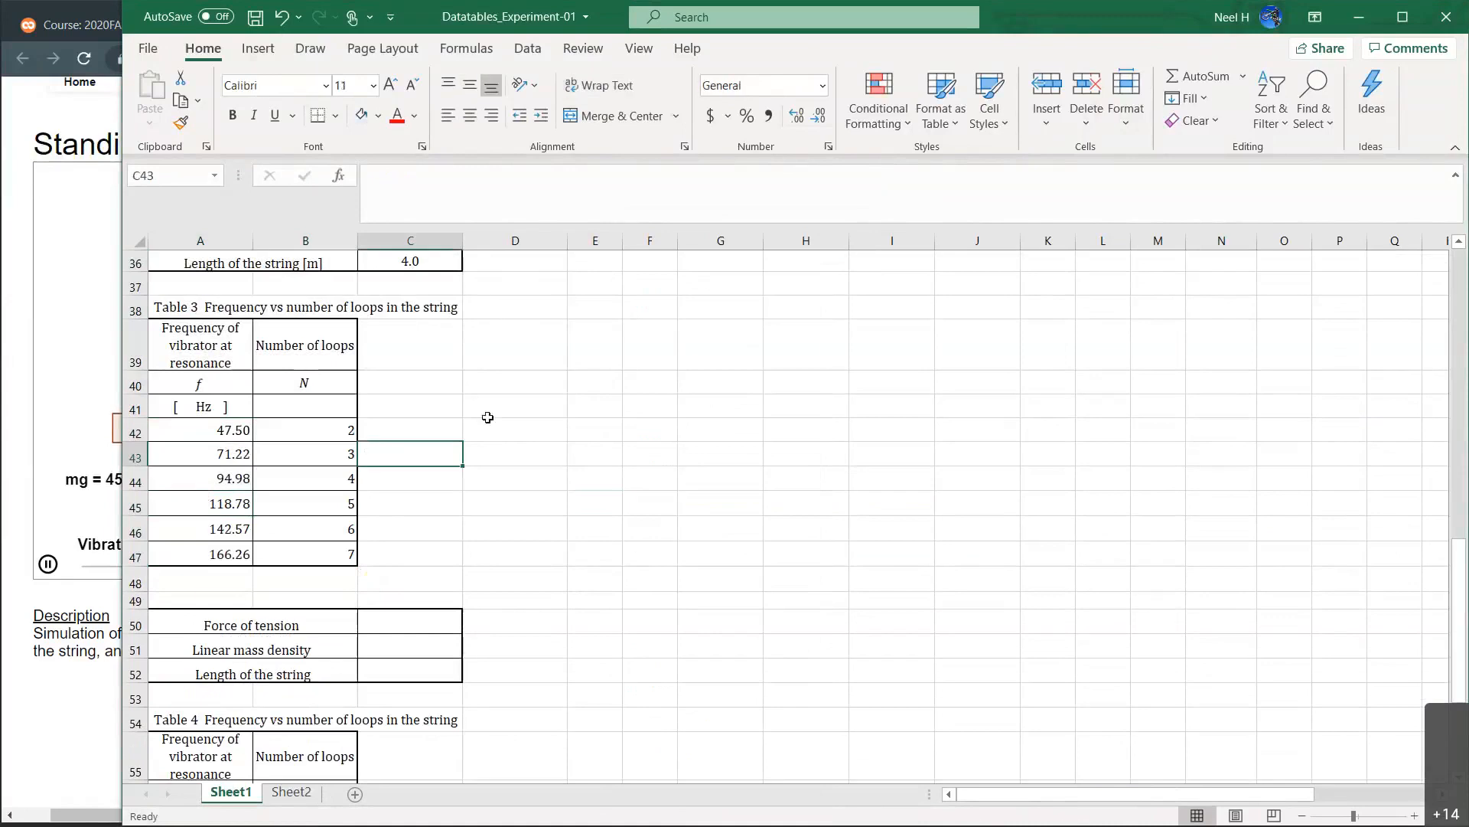
Try to insert a scatter chart from an empty cell beside Table 3.
click(502, 421)
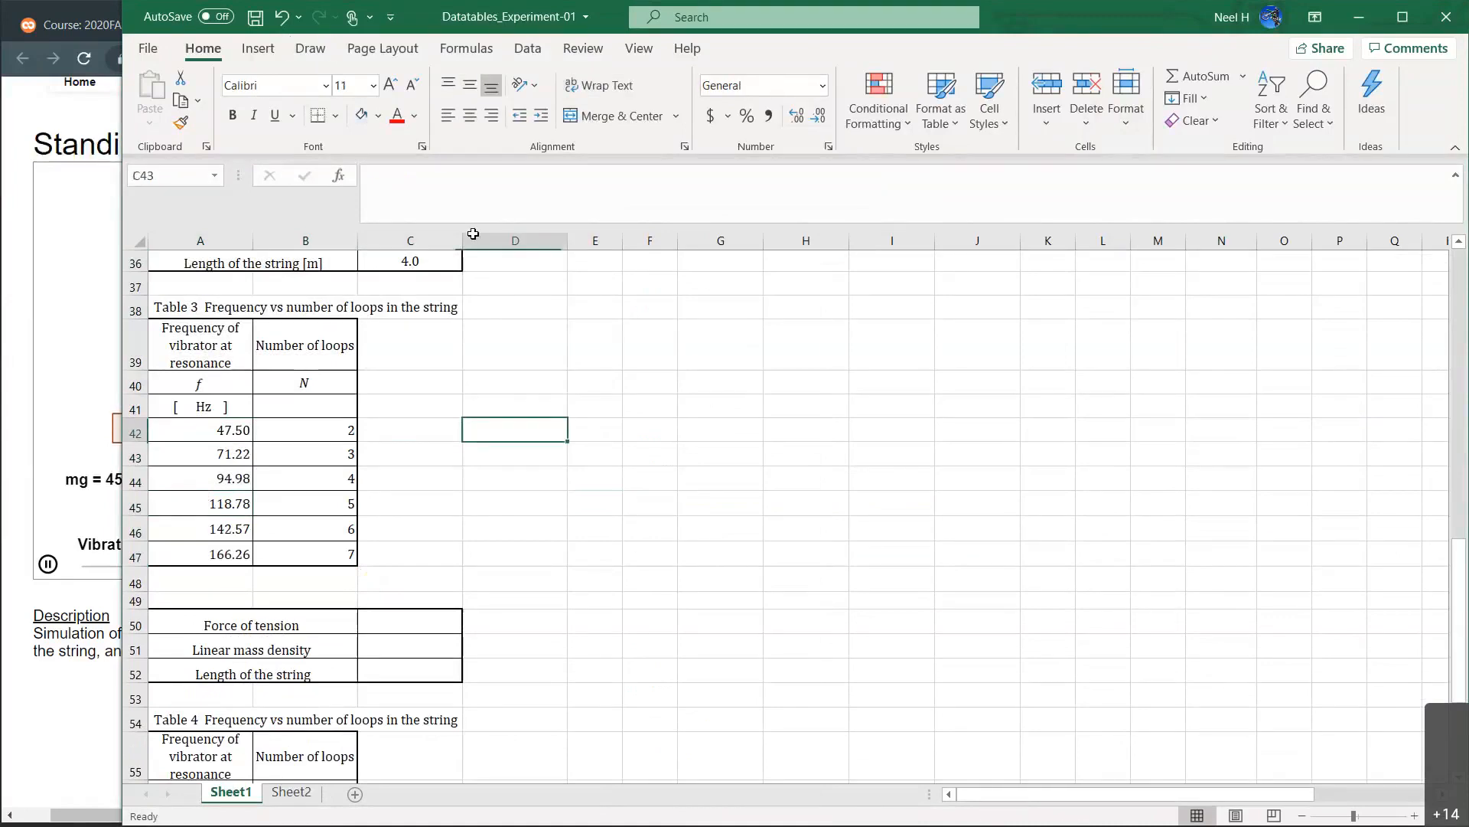
click(257, 49)
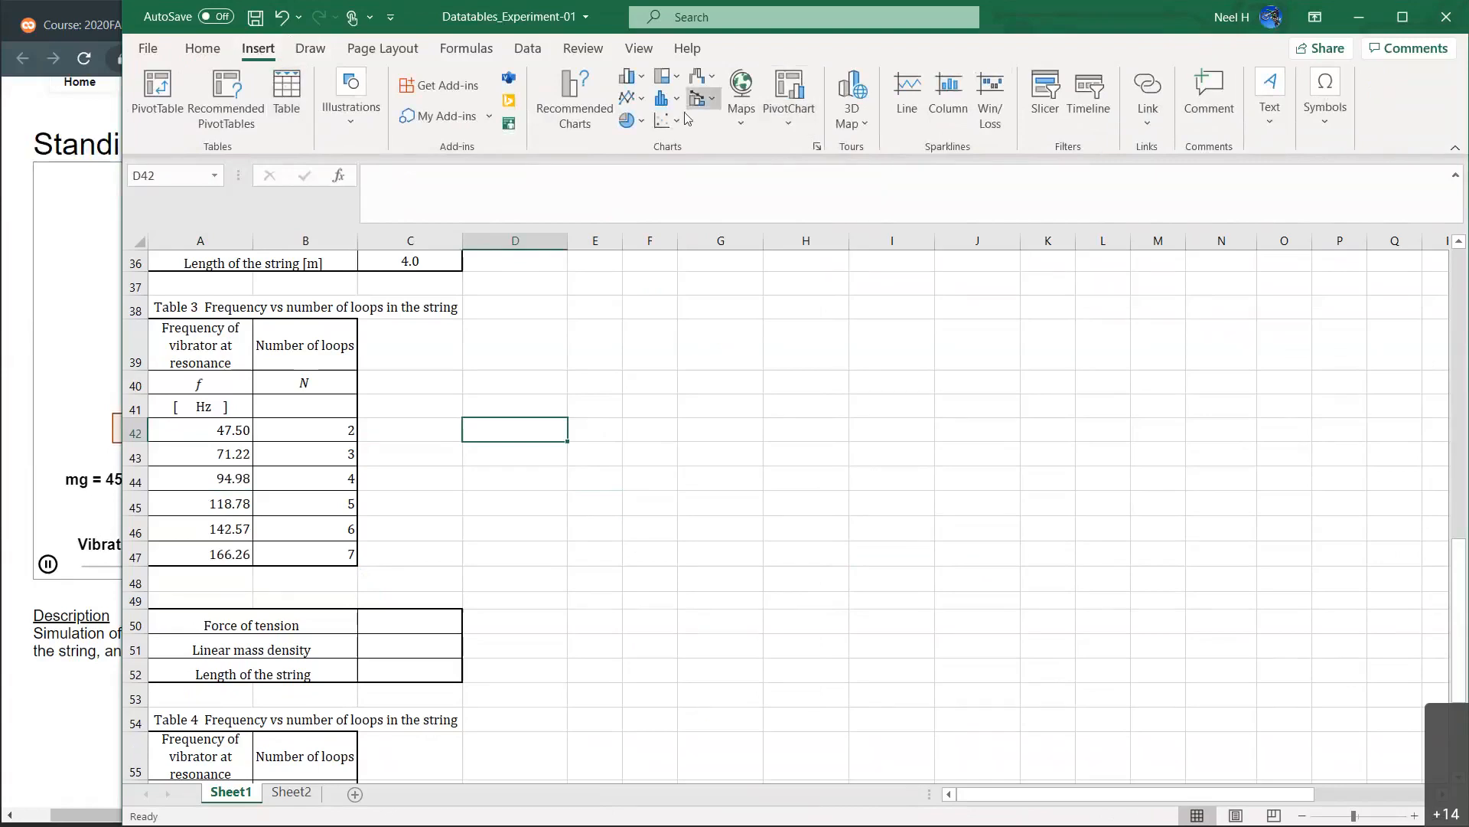
click(662, 120)
click(667, 120)
click(668, 120)
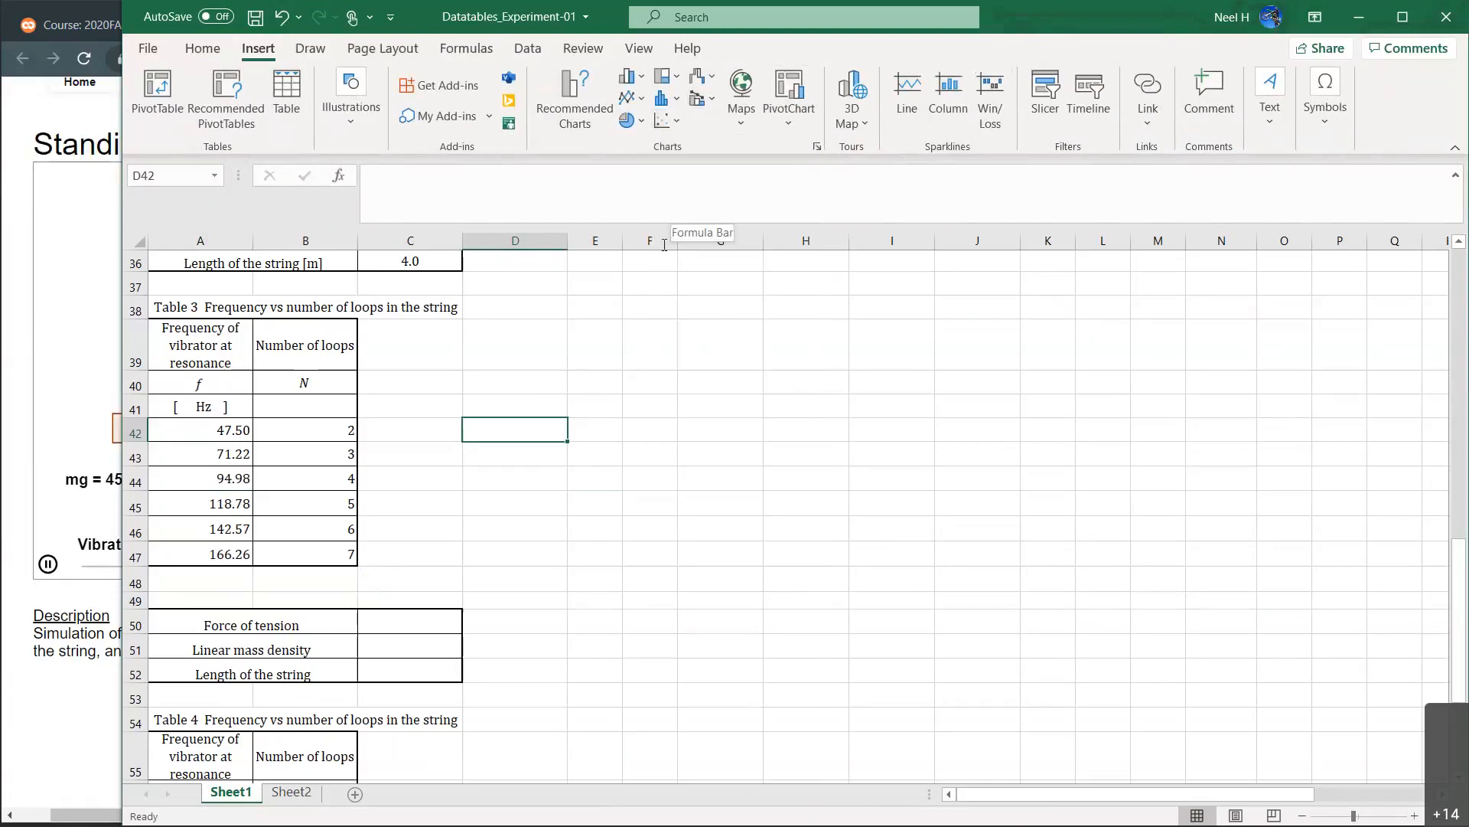
click(593, 449)
click(658, 120)
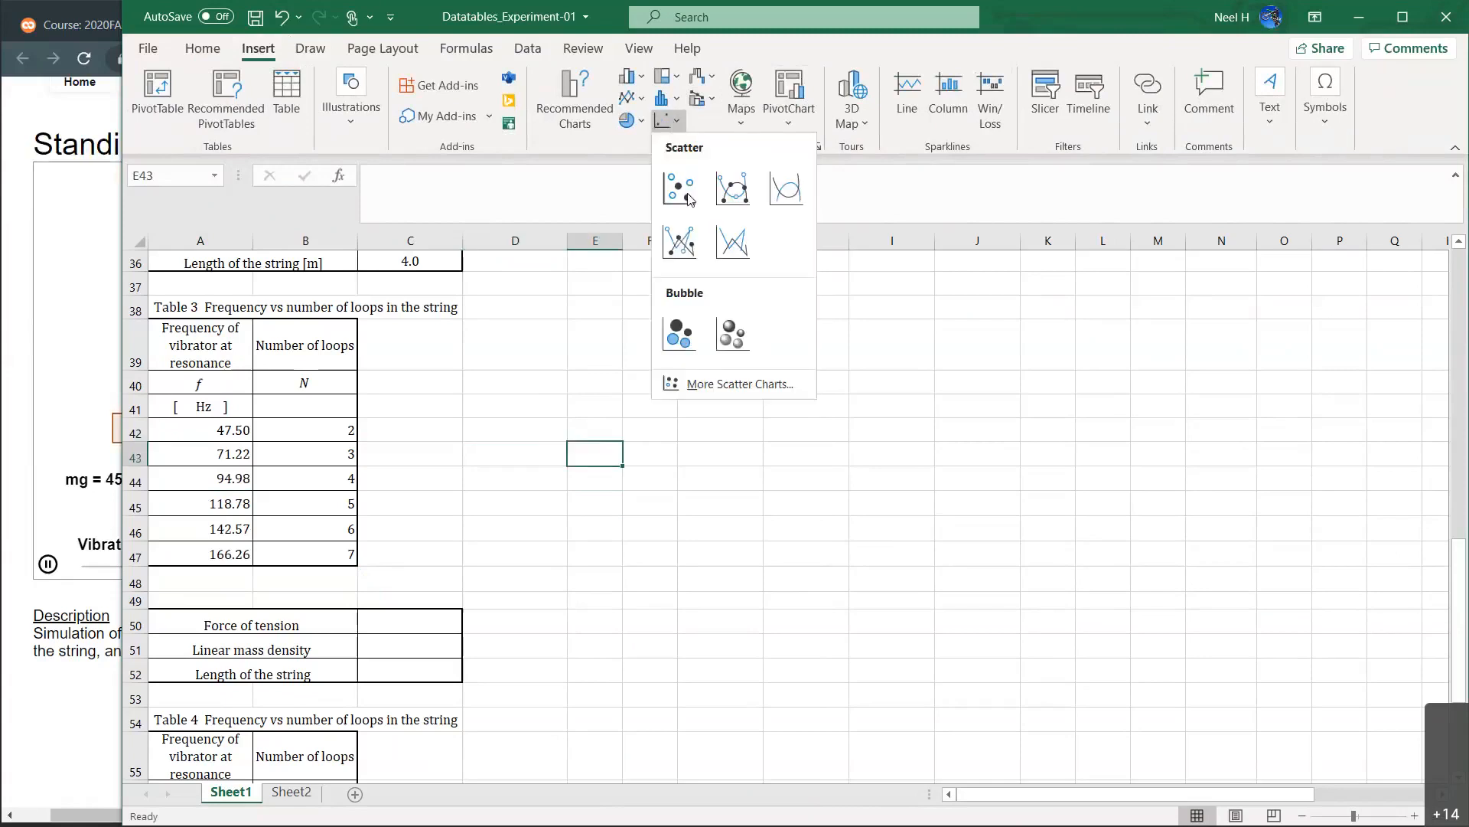
click(658, 120)
click(538, 440)
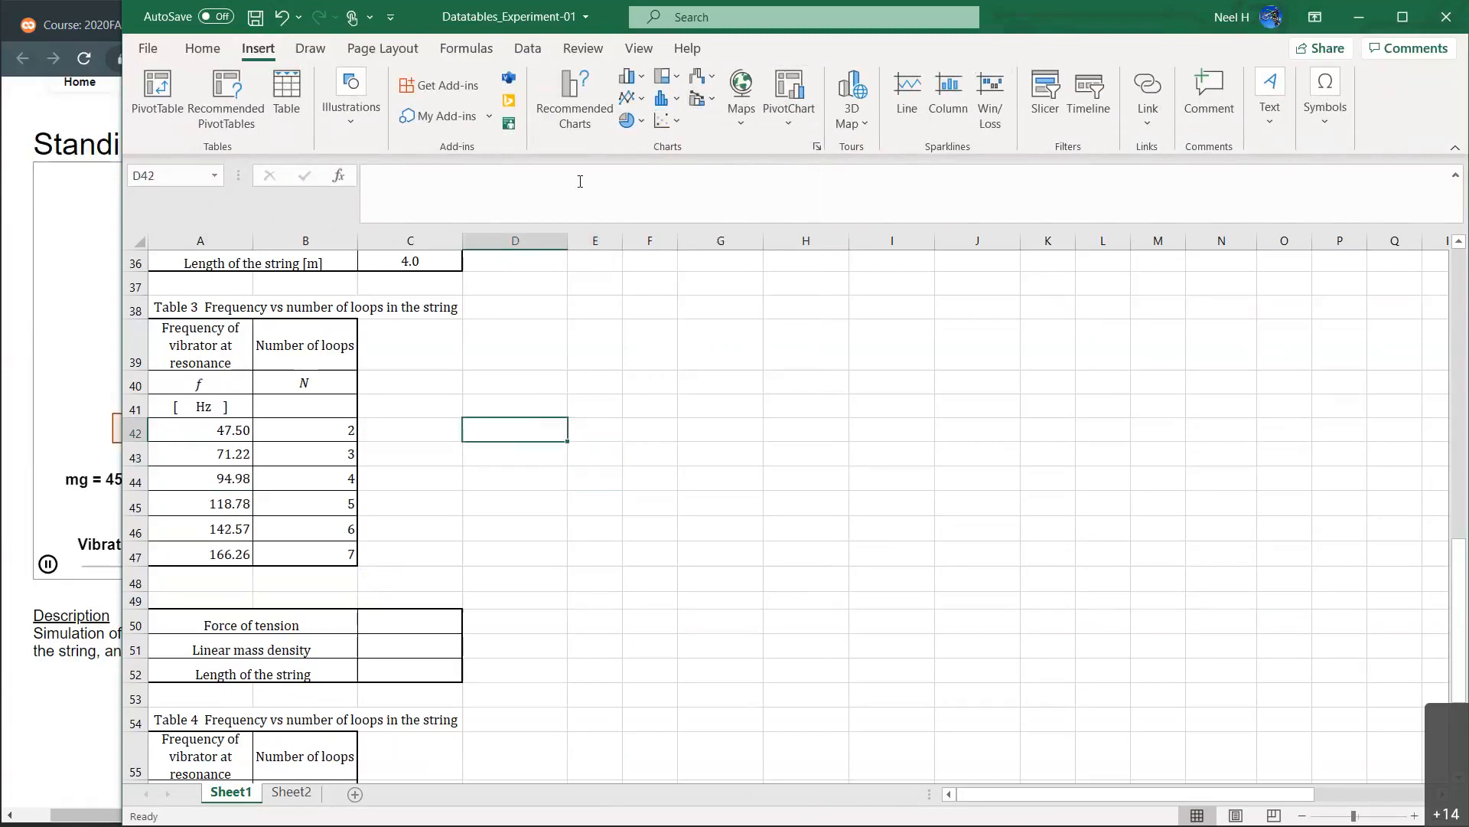
click(658, 120)
click(658, 120)
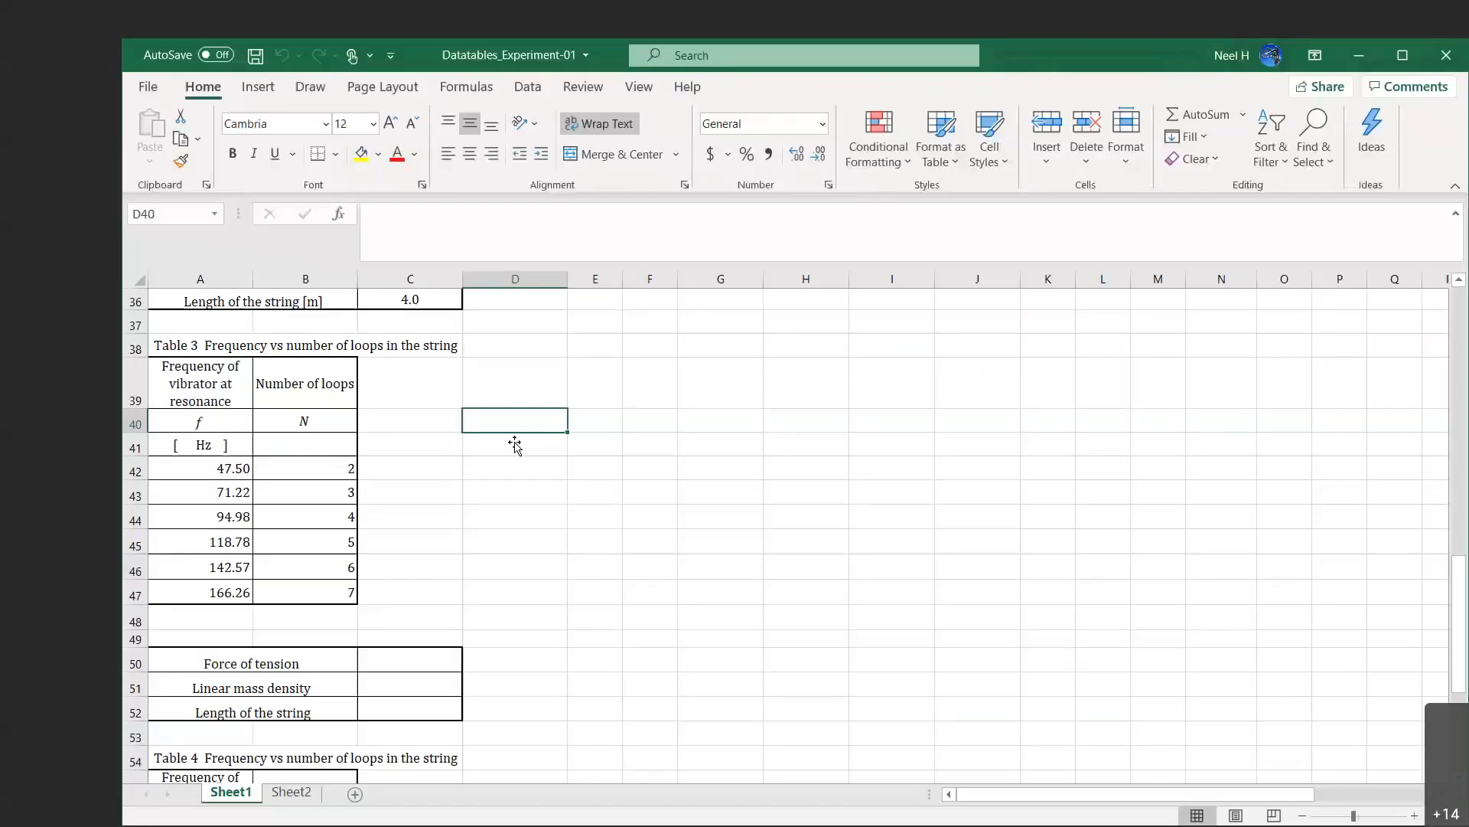
Insert an empty scatter chart from blank cell E39 and place it beside Table 3.
click(410, 492)
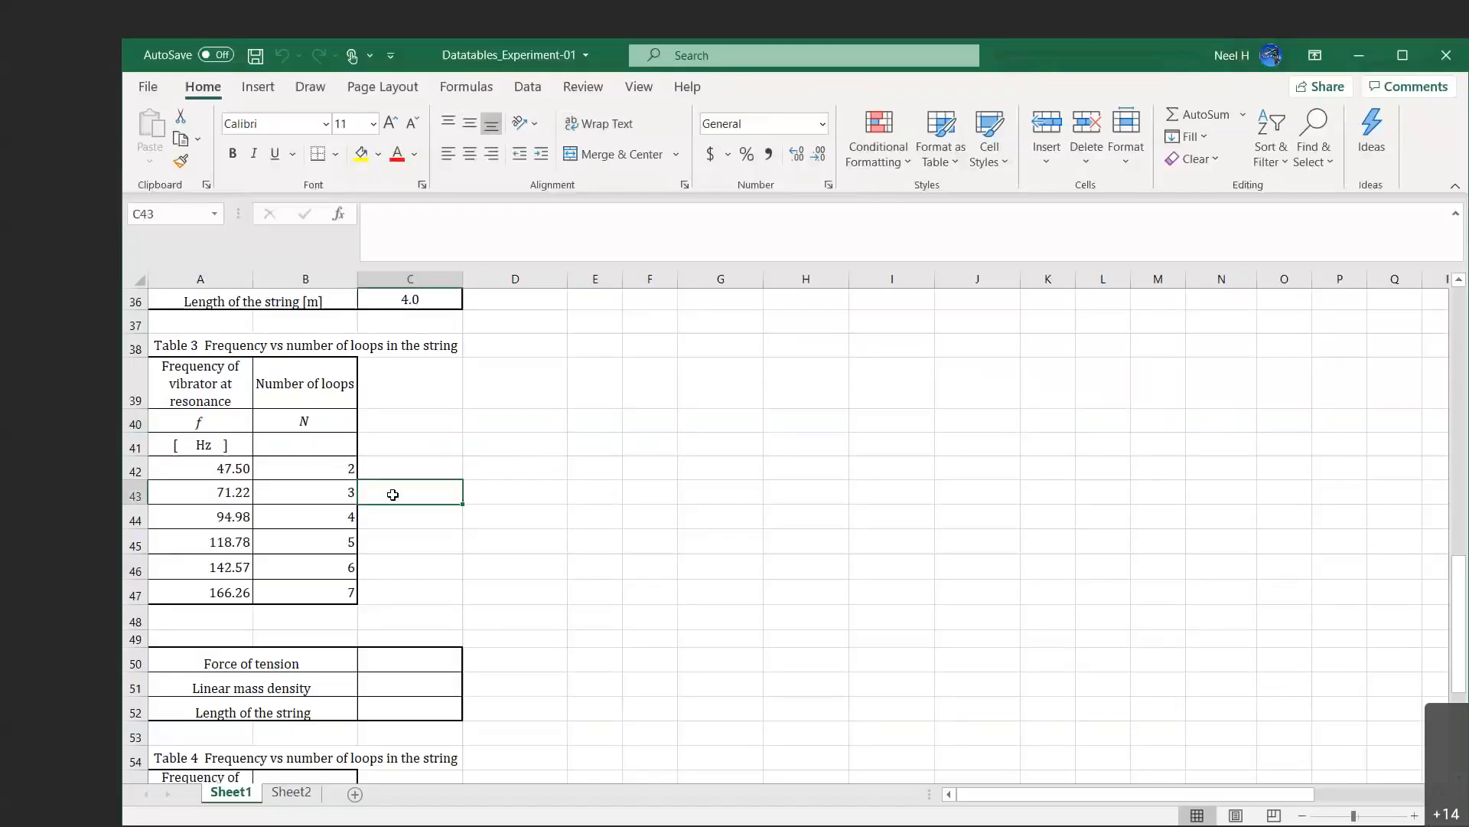
click(599, 376)
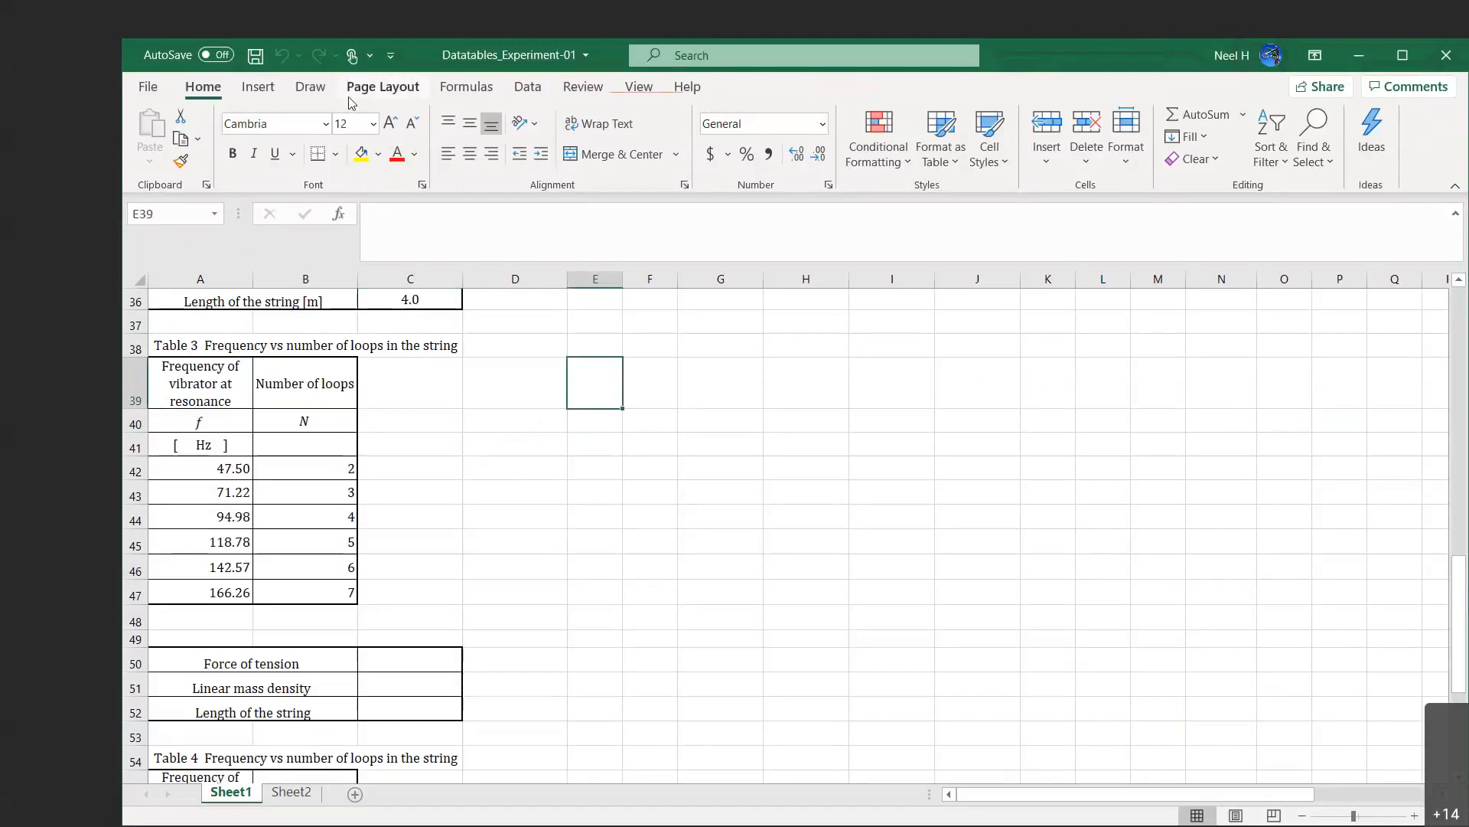
click(257, 86)
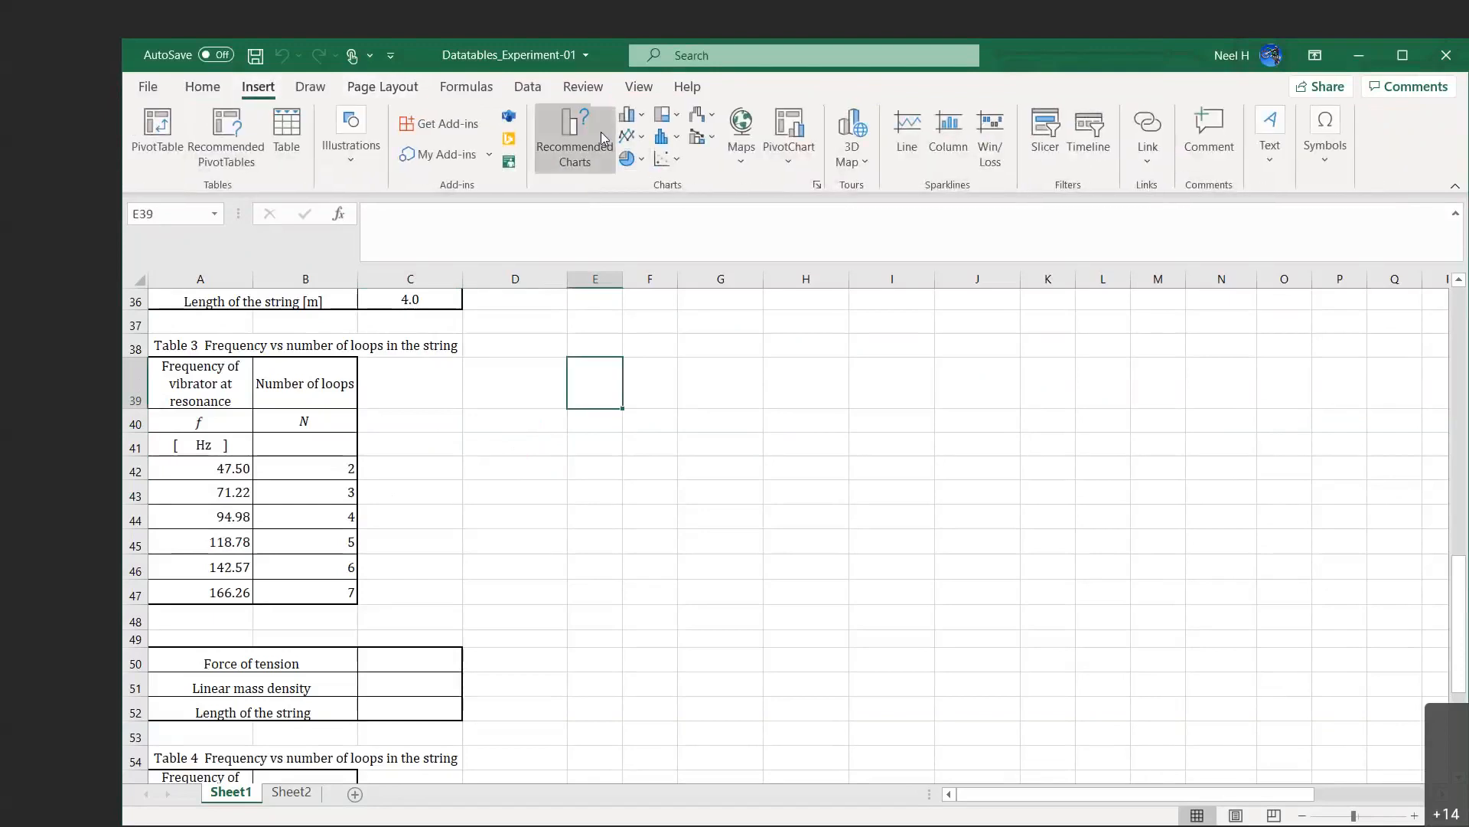
click(678, 164)
click(676, 223)
drag(676, 472, 611, 410)
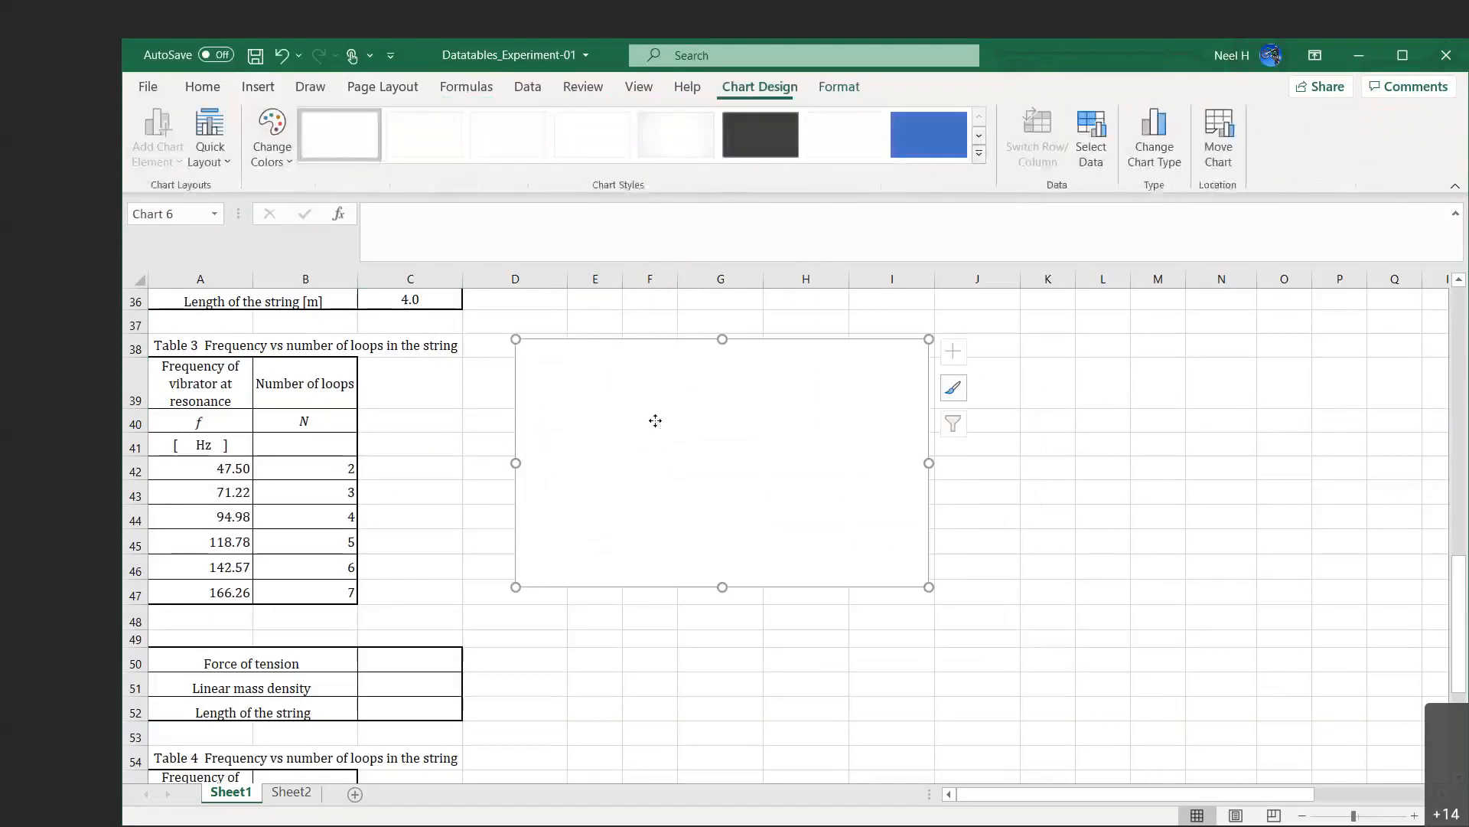
Add a data series to the empty chart with X values B42:B47 and Y values A42:A47 from Table 3.
double_click(656, 420)
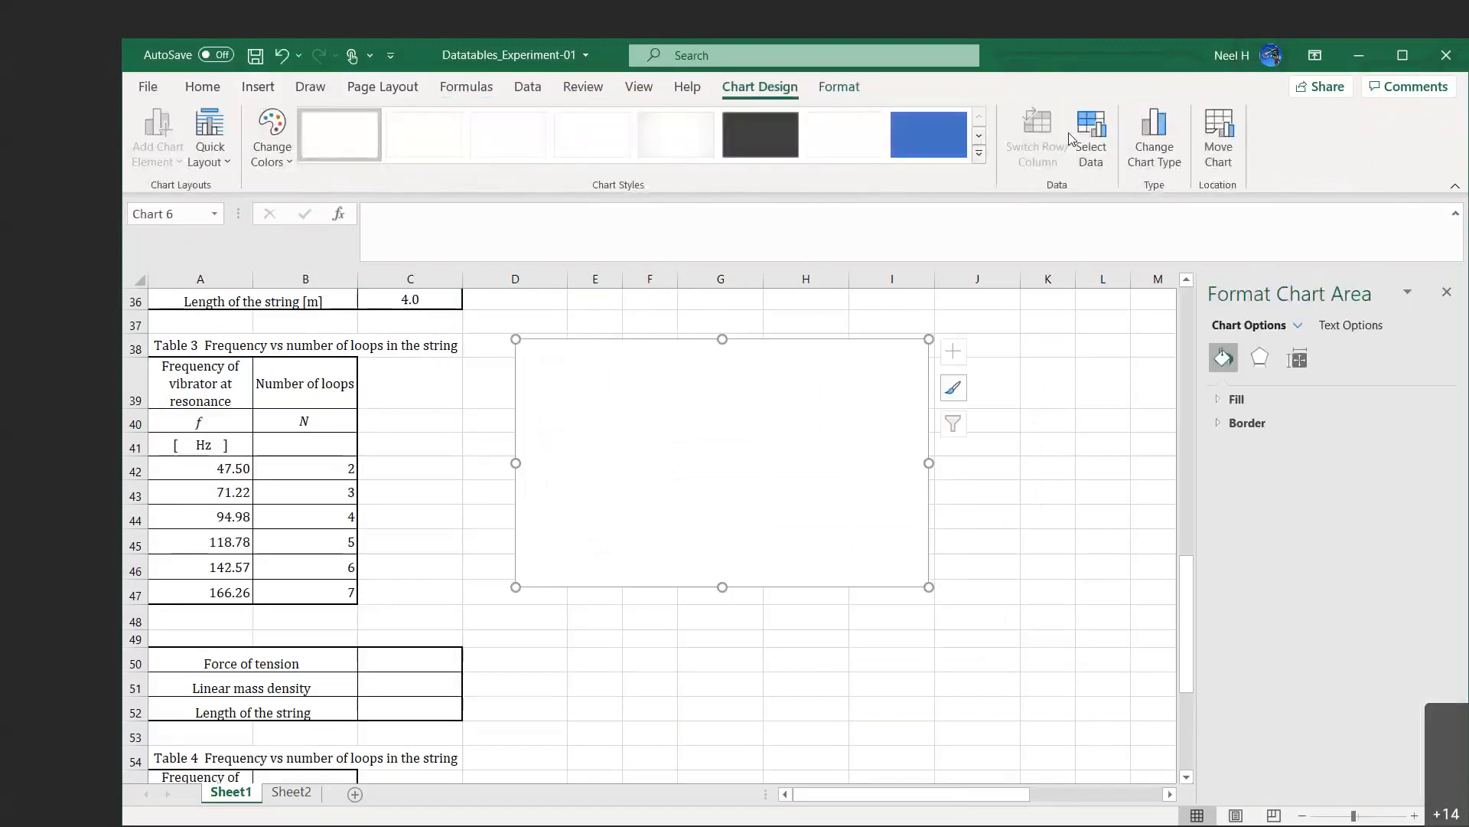
click(1094, 139)
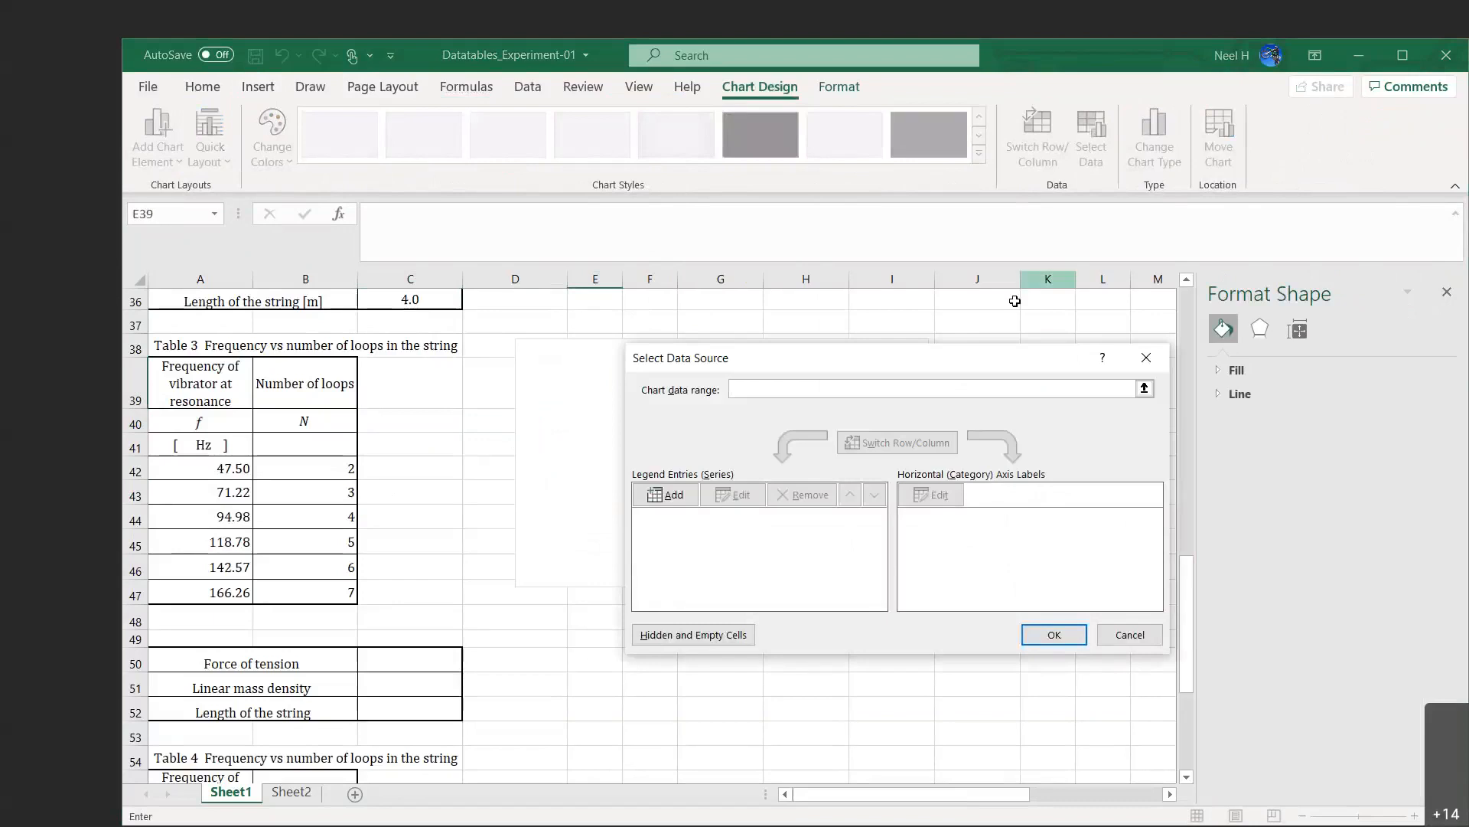
click(666, 495)
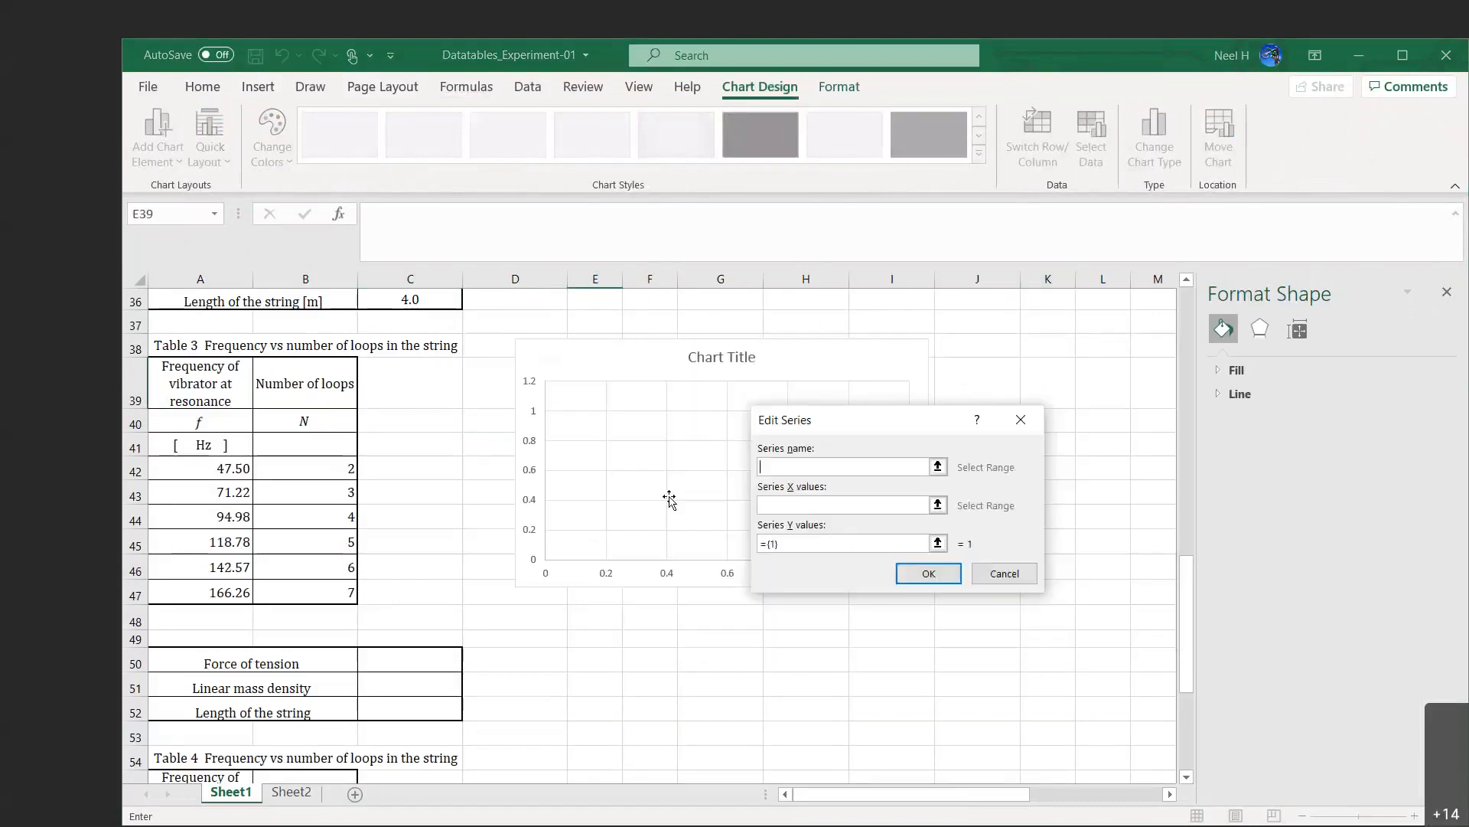
click(827, 506)
drag(341, 469, 314, 592)
click(783, 545)
key(BackSpace)
key(BackSpace)
key(BackSpace)
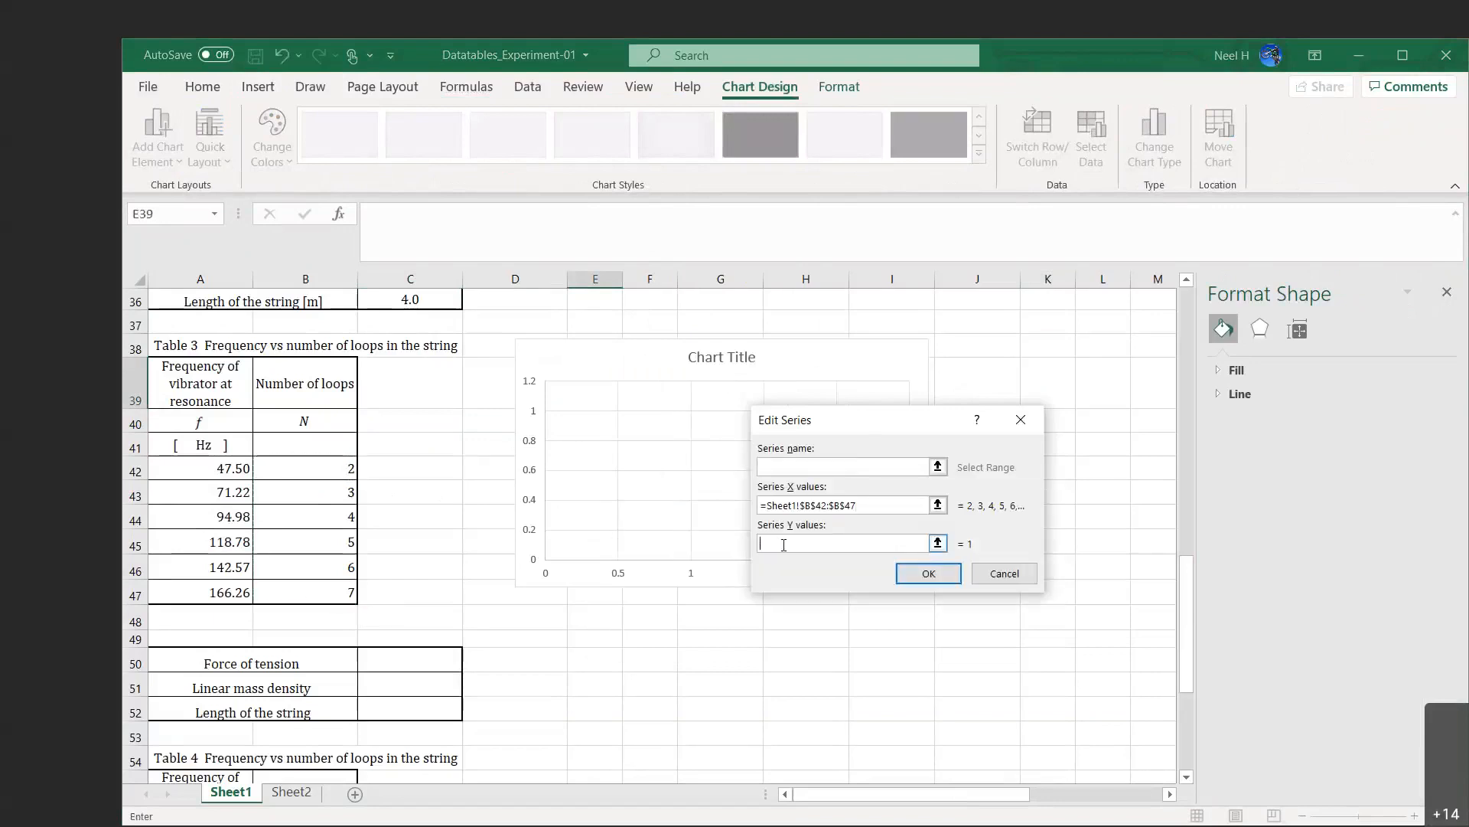
click(210, 469)
drag(210, 469, 230, 590)
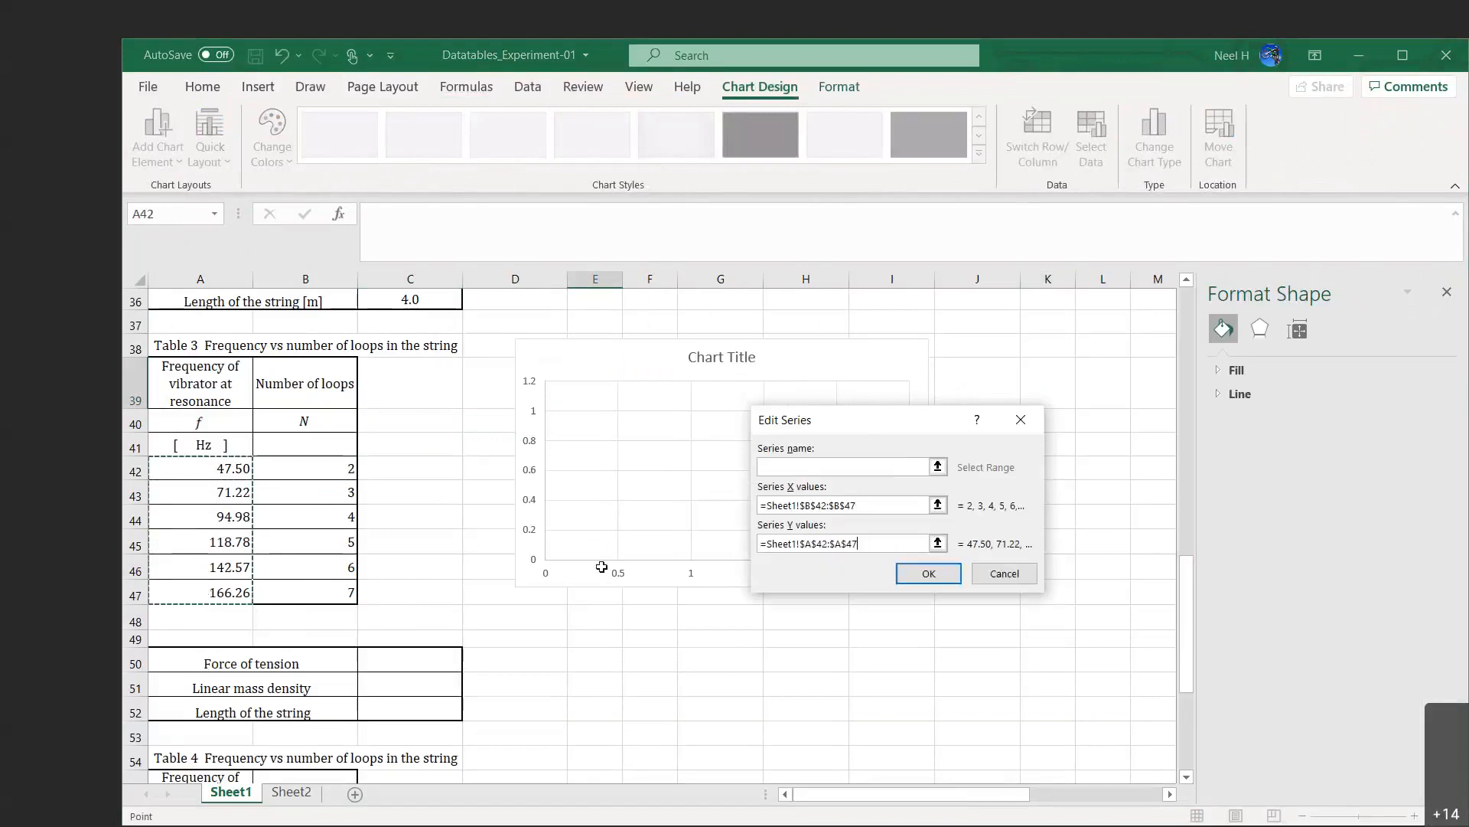
click(944, 574)
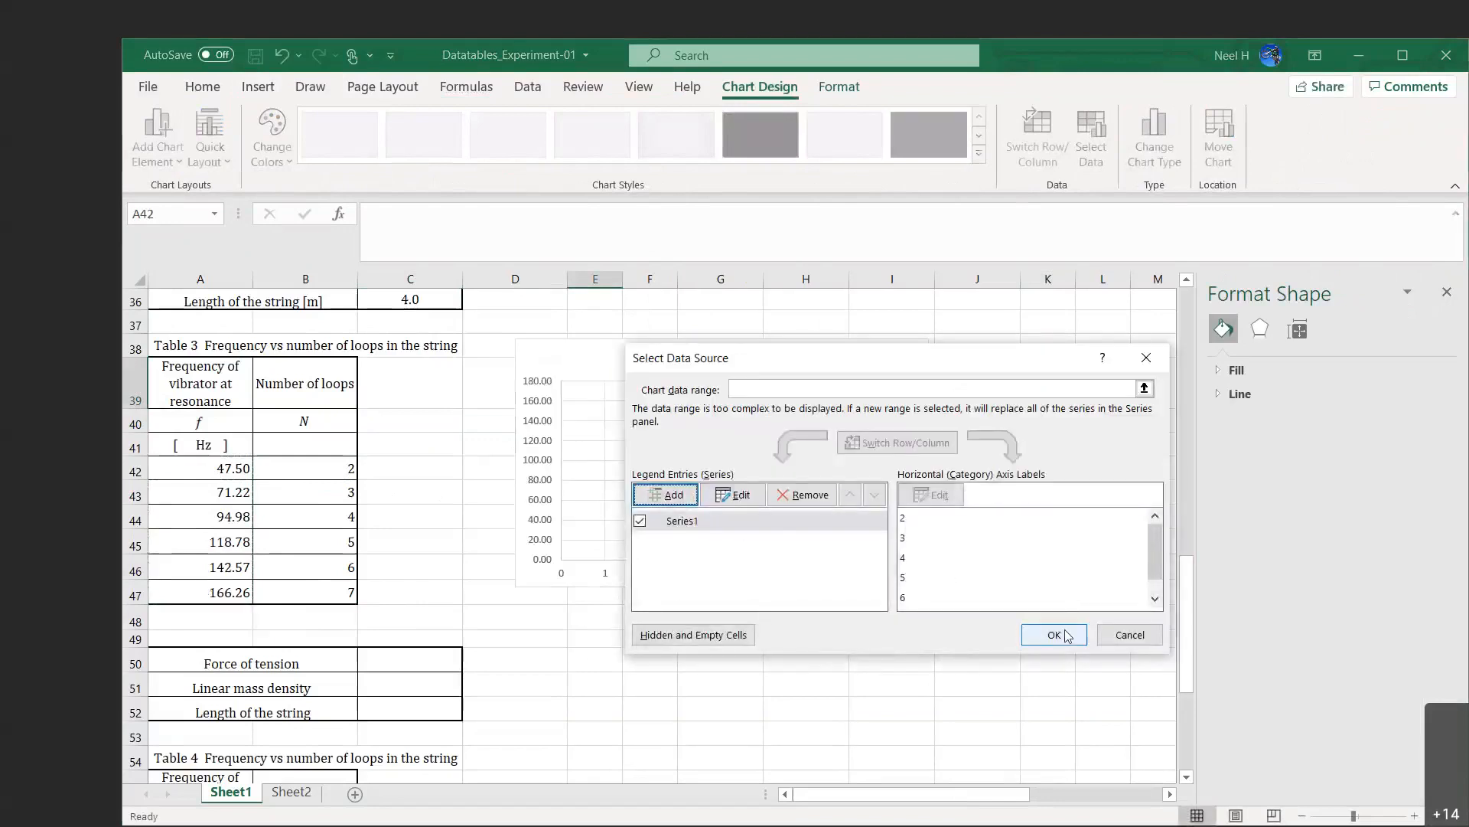
click(1053, 634)
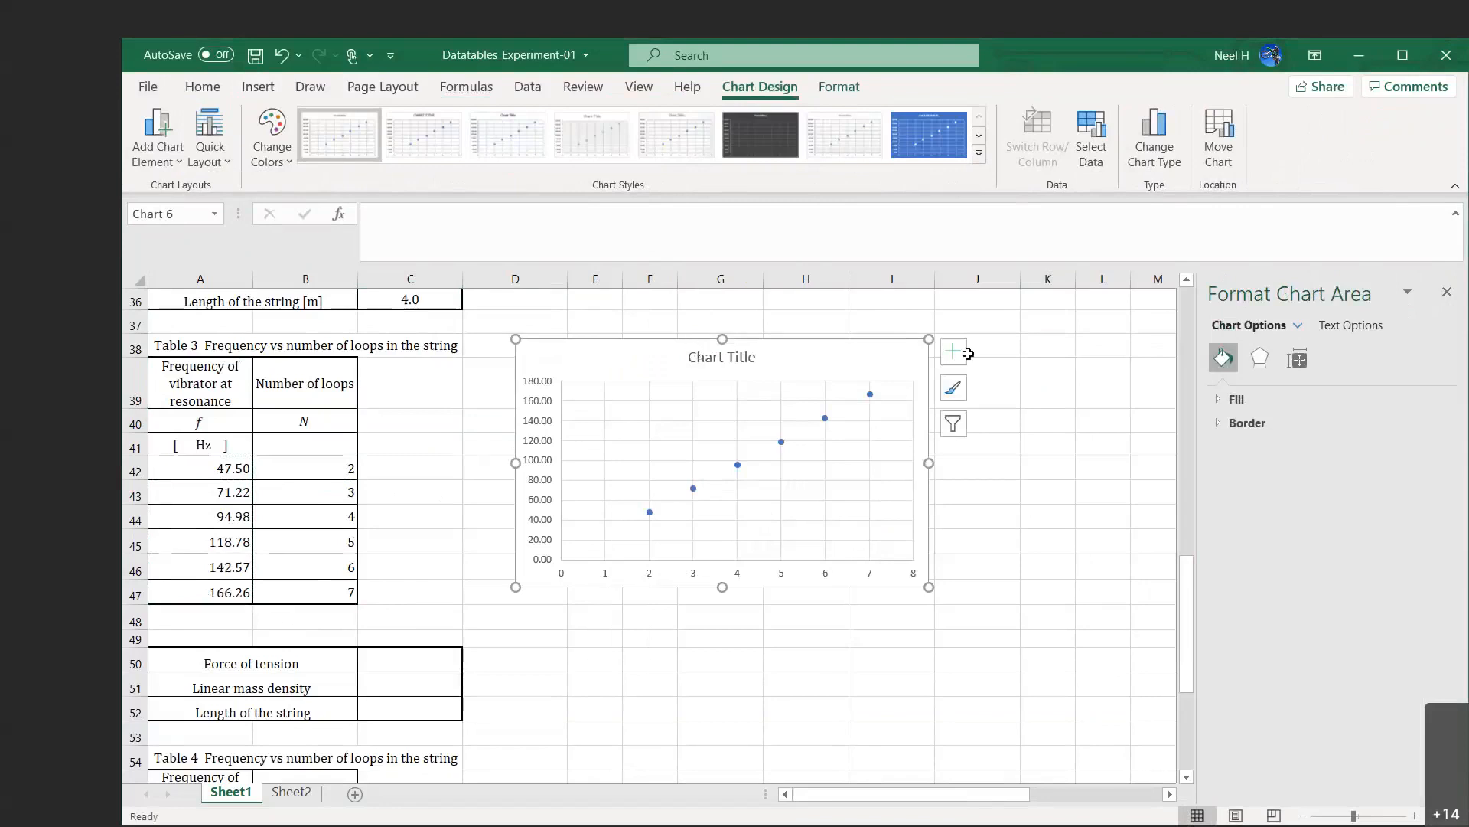
Add axis titles and a trendline to the frequency versus loops chart.
click(953, 352)
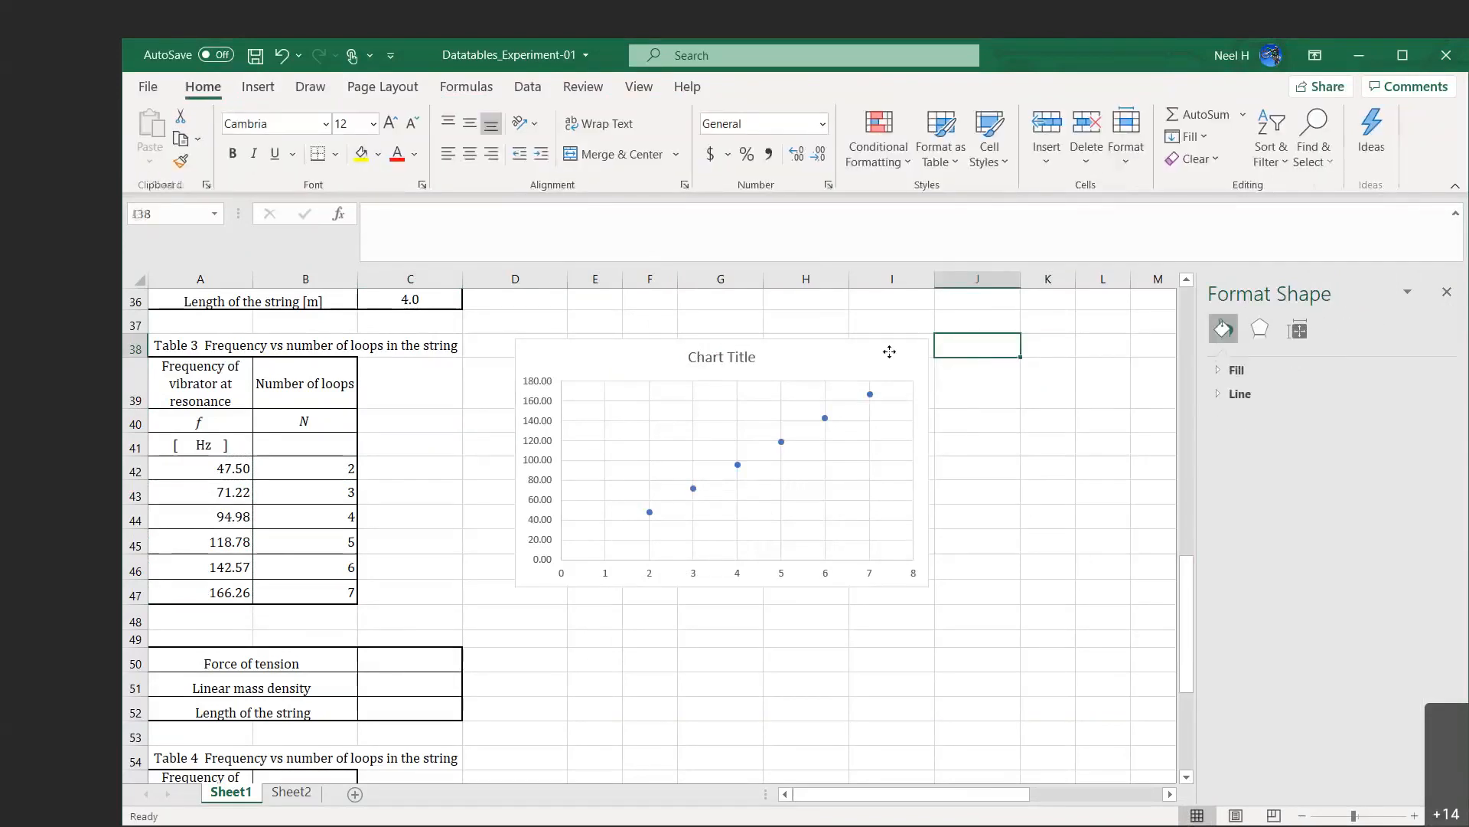
click(993, 395)
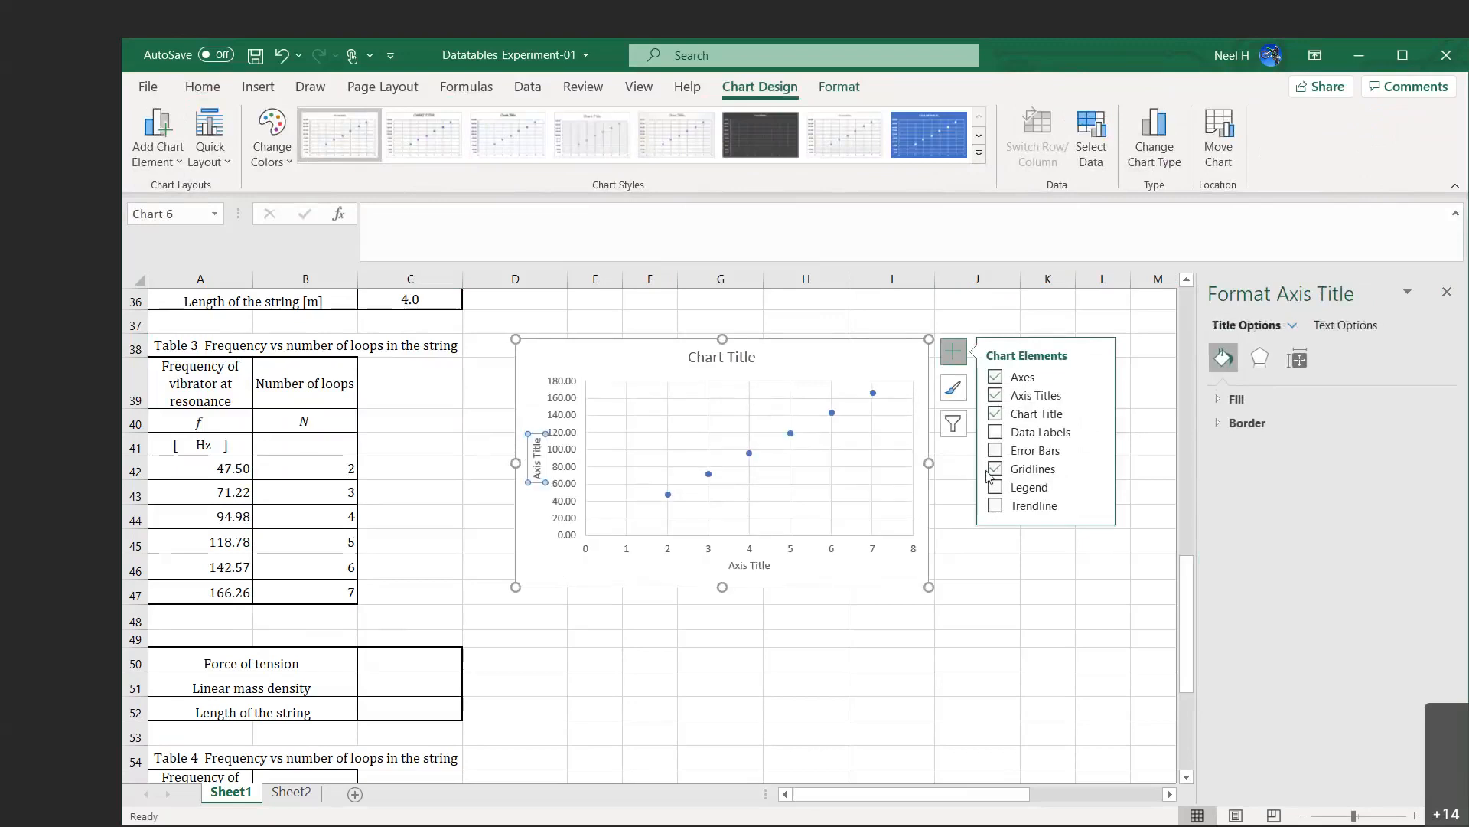
click(995, 508)
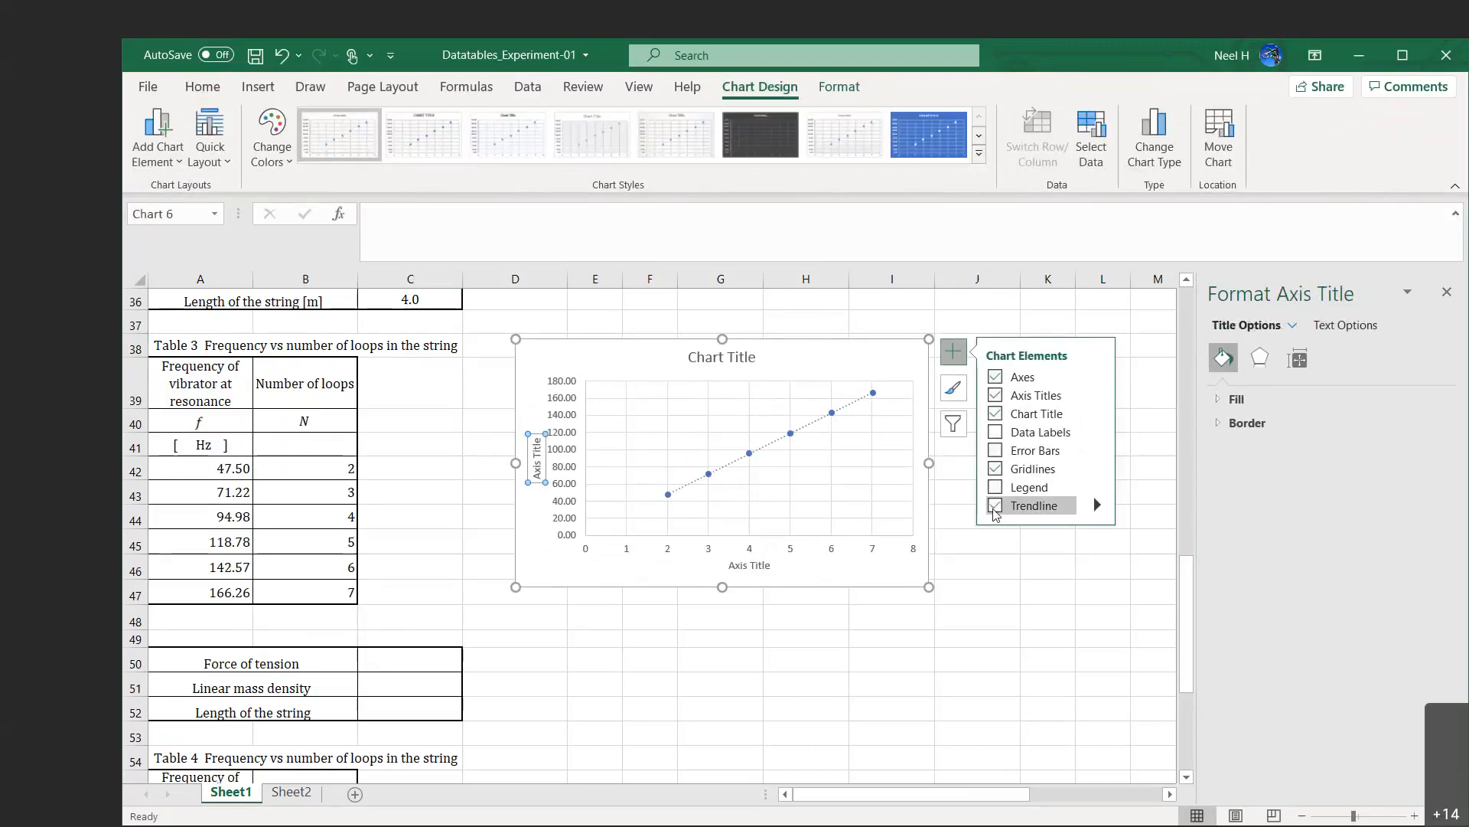
Set the trendline's intercept to 0.0 and display its equation and R-squared value on the chart.
click(818, 428)
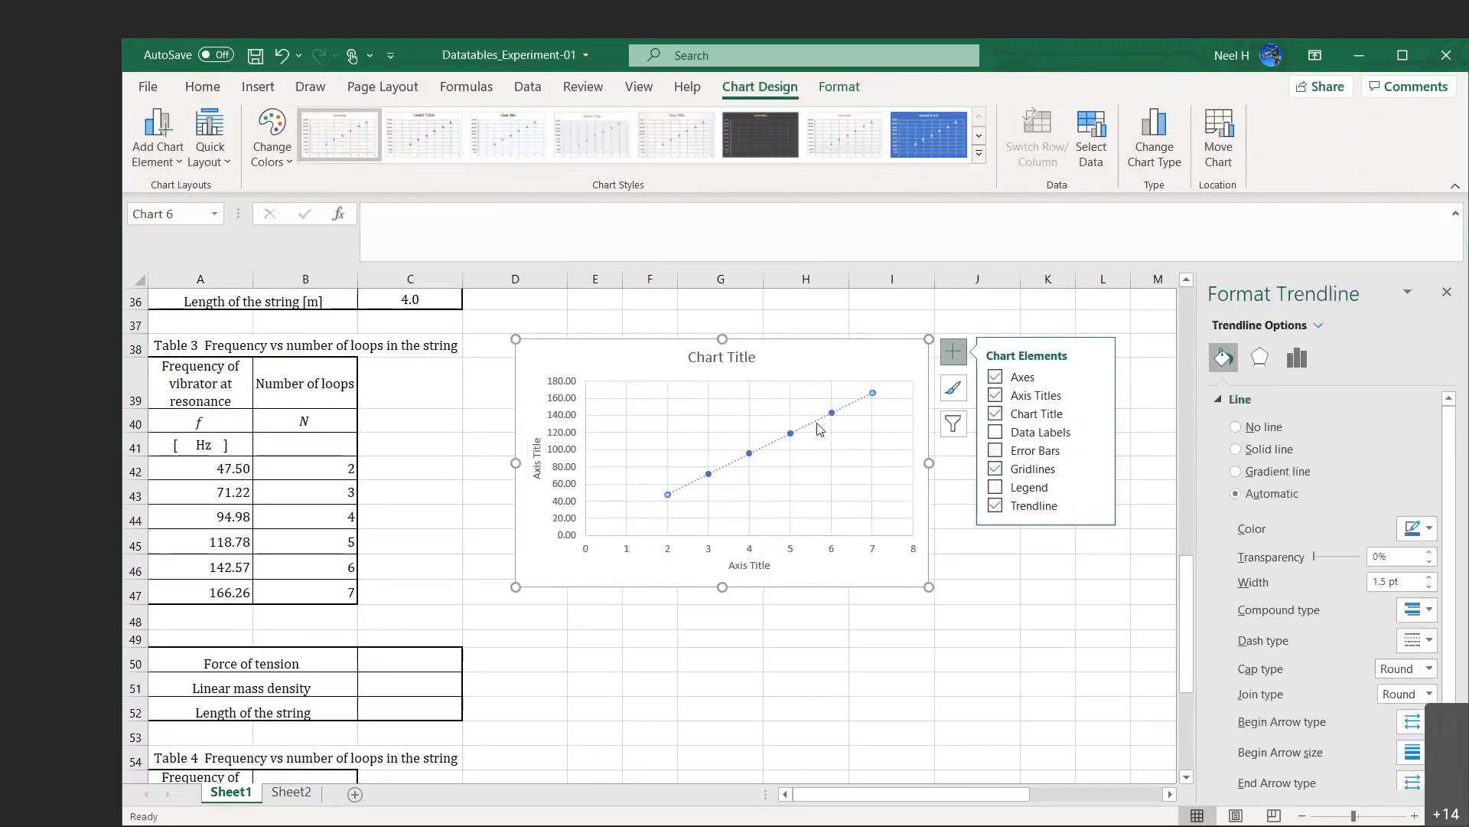
click(1294, 359)
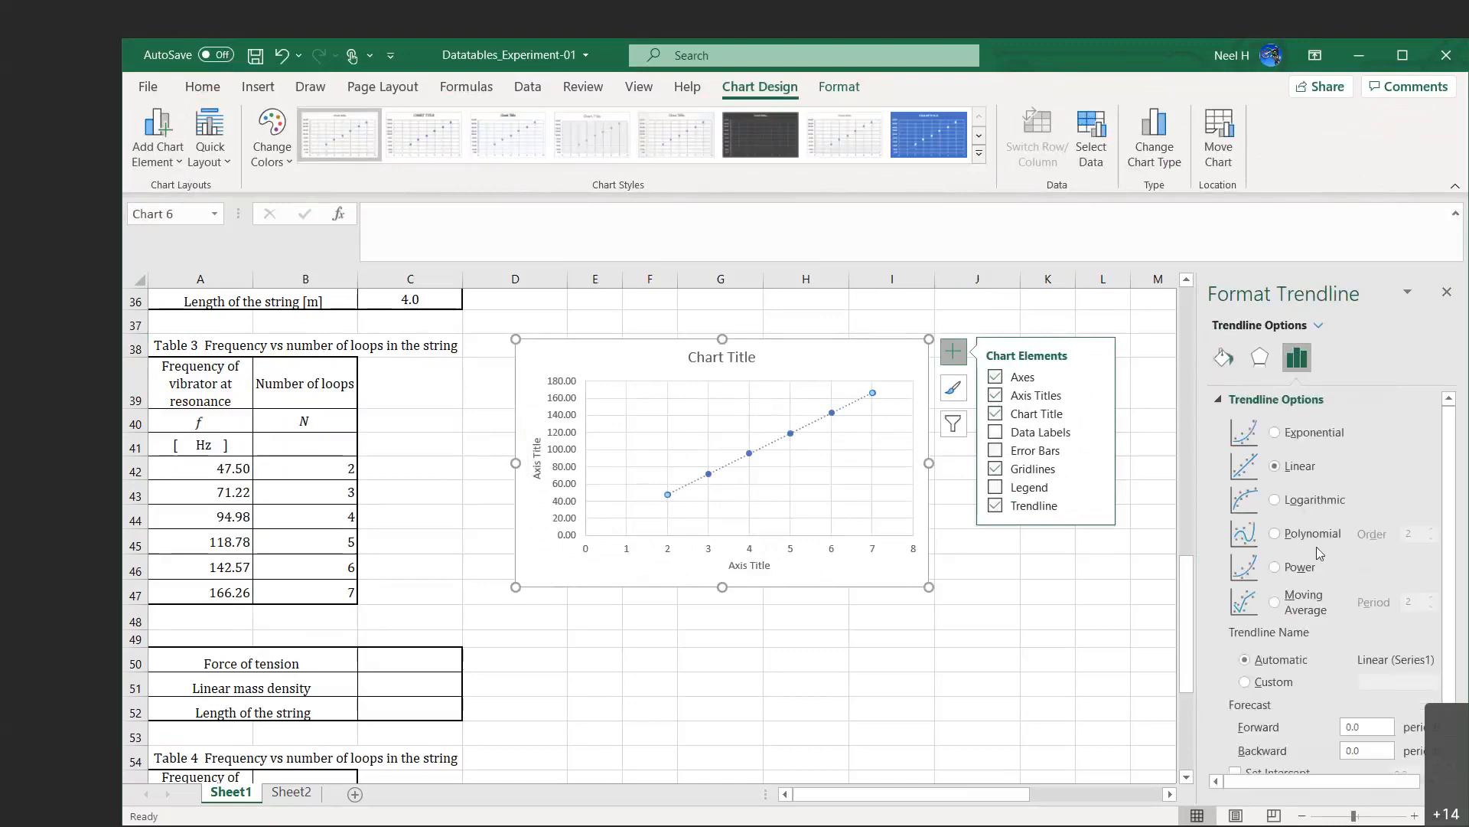
scroll(1318, 552, down, 2)
click(1235, 753)
click(1235, 731)
click(1236, 707)
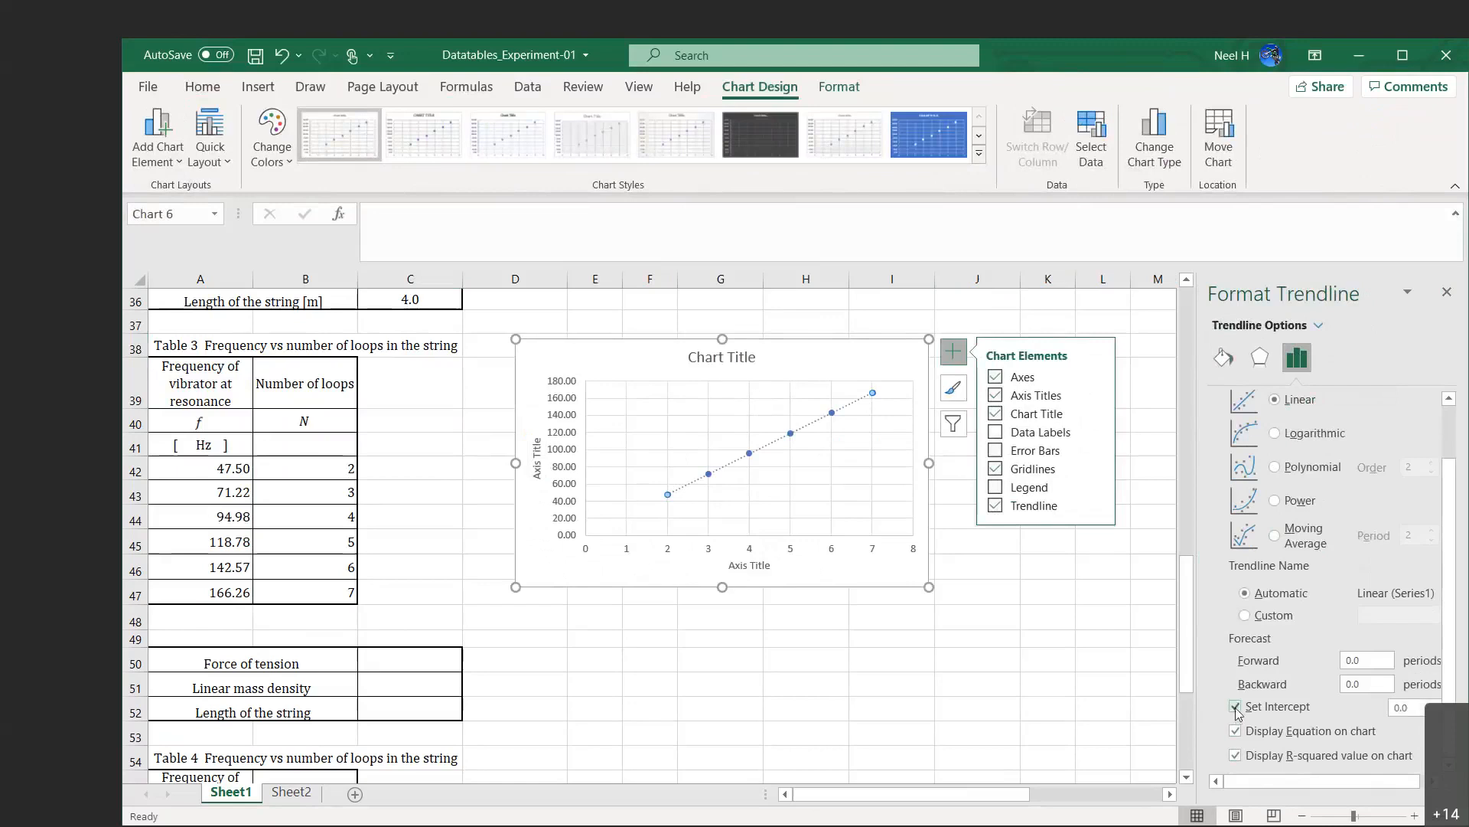
Extend the trendline forecast backward by 2 periods and move the equation label onto clear space above the line.
click(1371, 685)
key(BackSpace)
key(BackSpace)
key(BackSpace)
text(1)
key(BackSpace)
text(2)
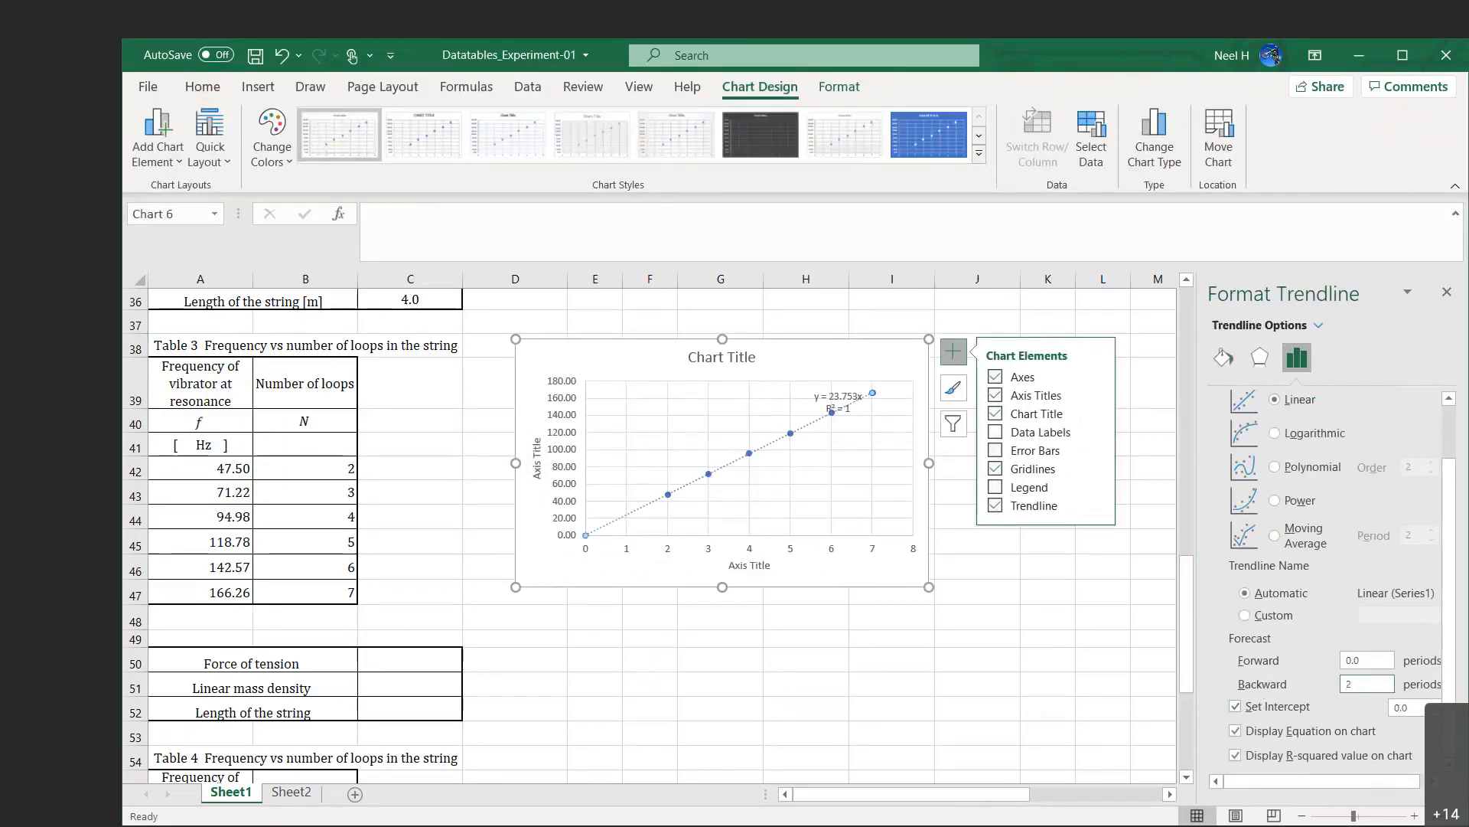
click(807, 494)
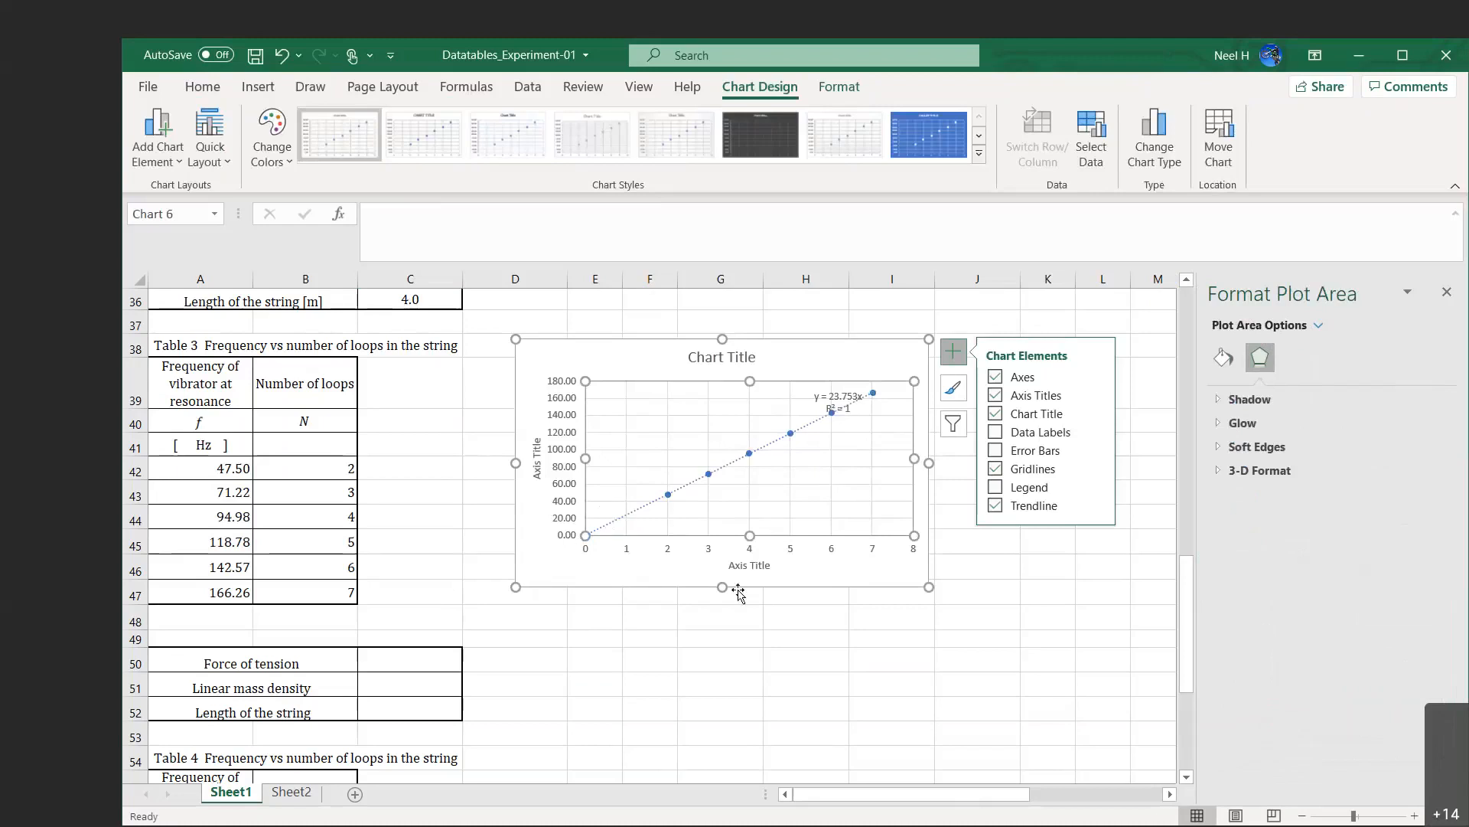
drag(837, 400, 720, 415)
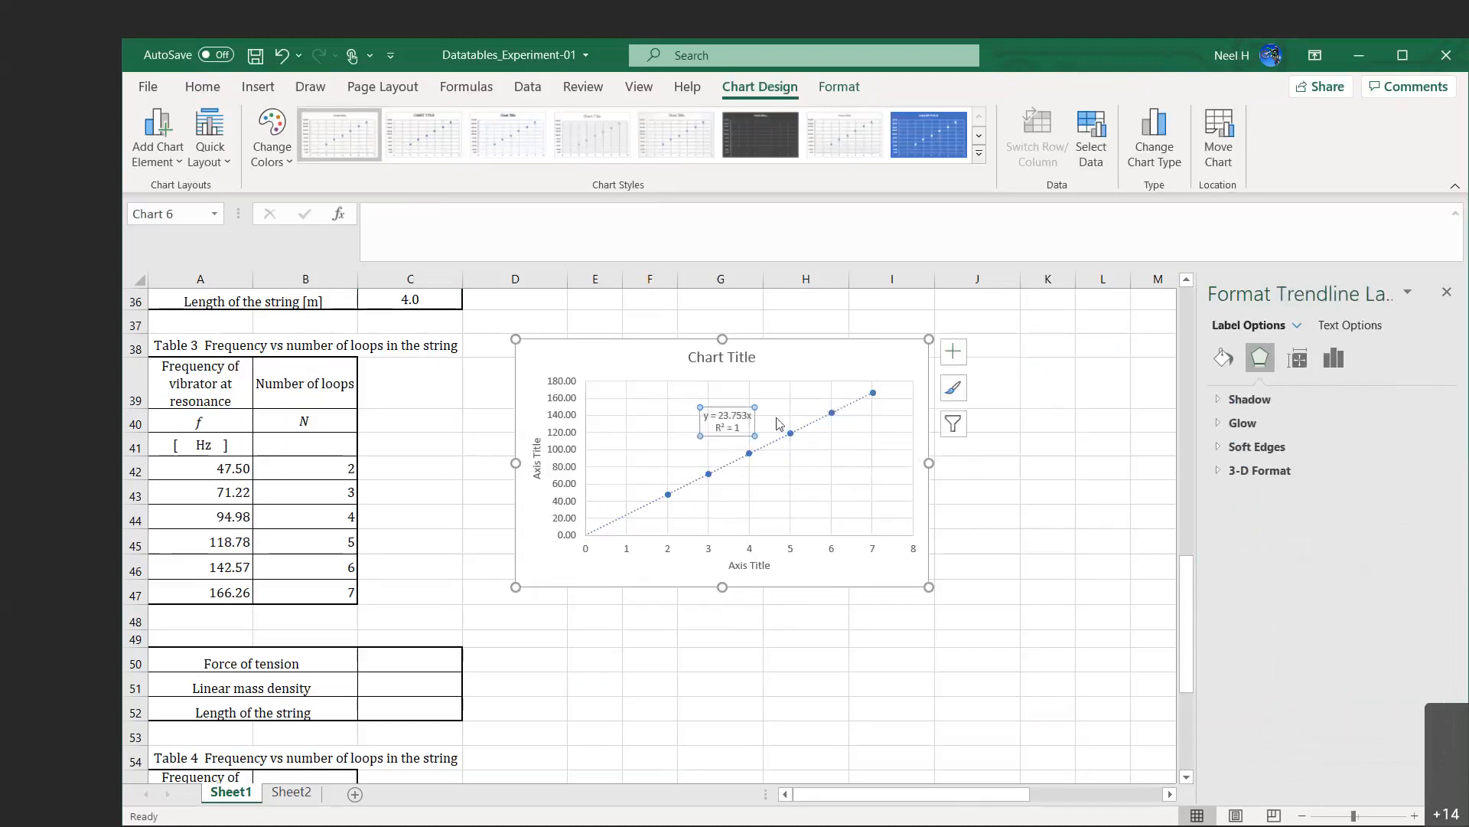
Copy the green slope and mass density block L20:O24 below Figure 2 to K40, beside the Table 3 chart.
scroll(758, 496, up, 7)
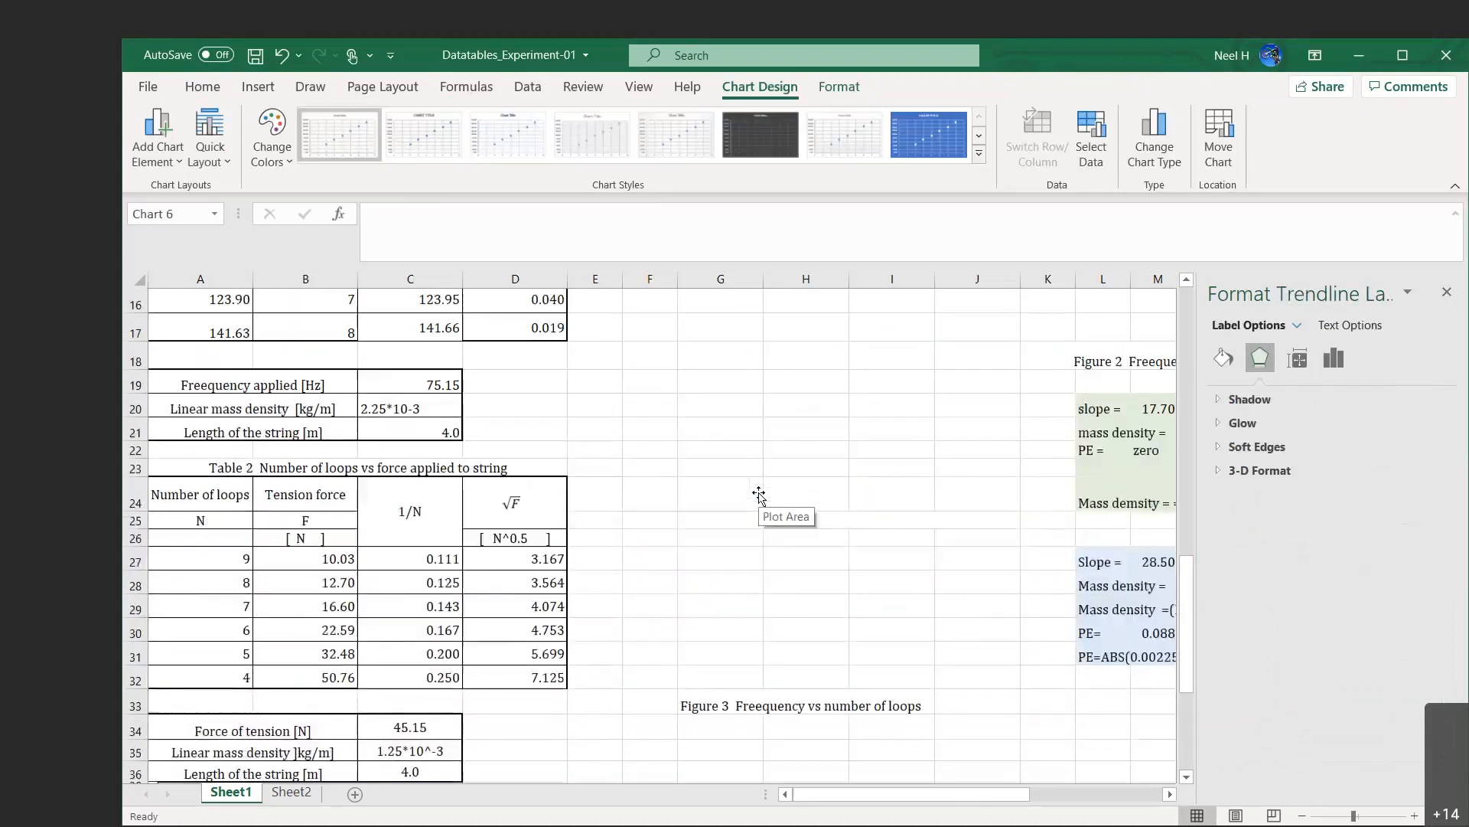
scroll(758, 496, right, 2)
scroll(758, 496, right, 2)
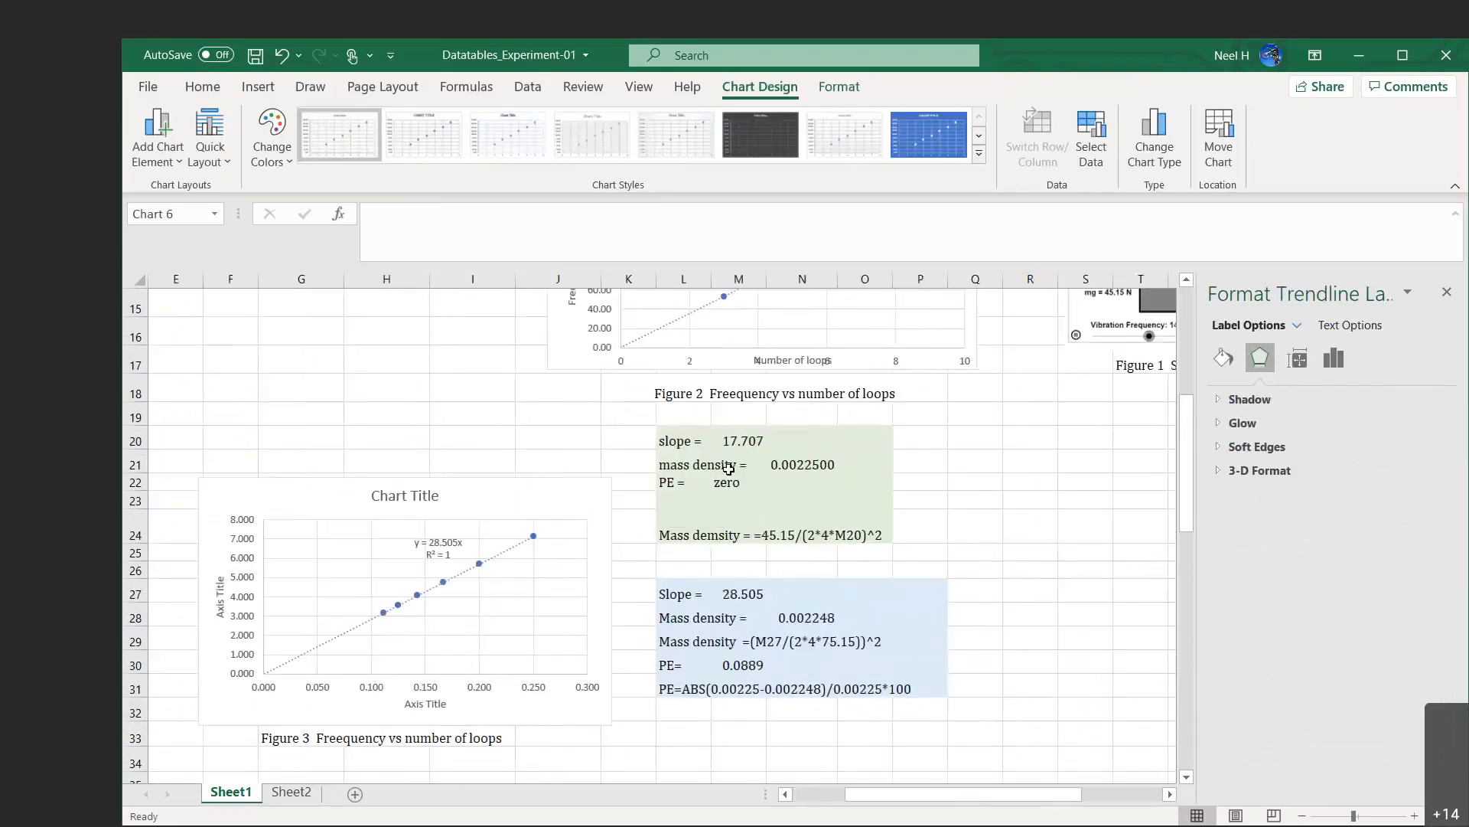
drag(670, 439, 860, 533)
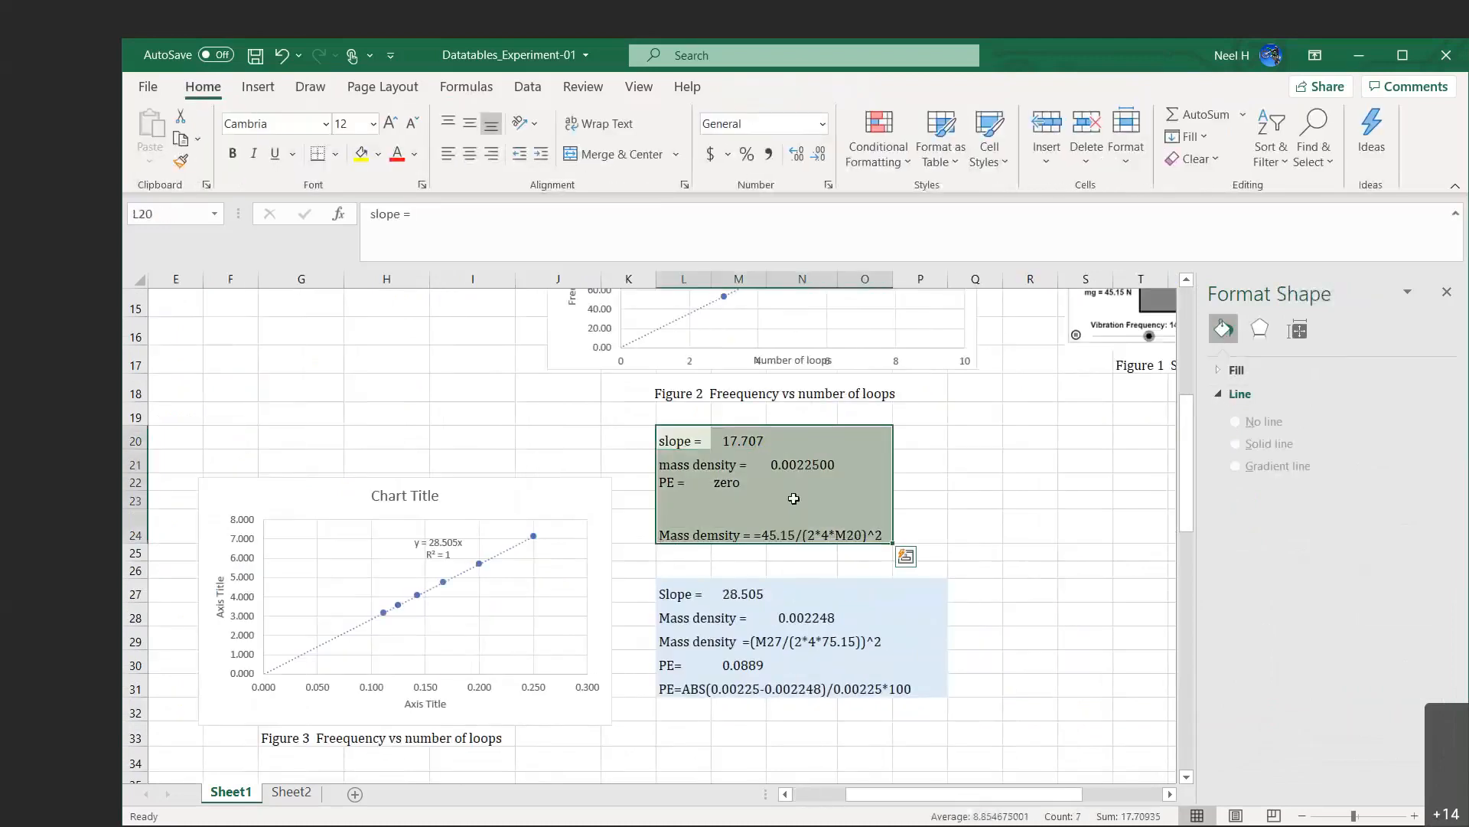
key(ctrl+c)
scroll(913, 577, down, 8)
scroll(912, 577, left, 2)
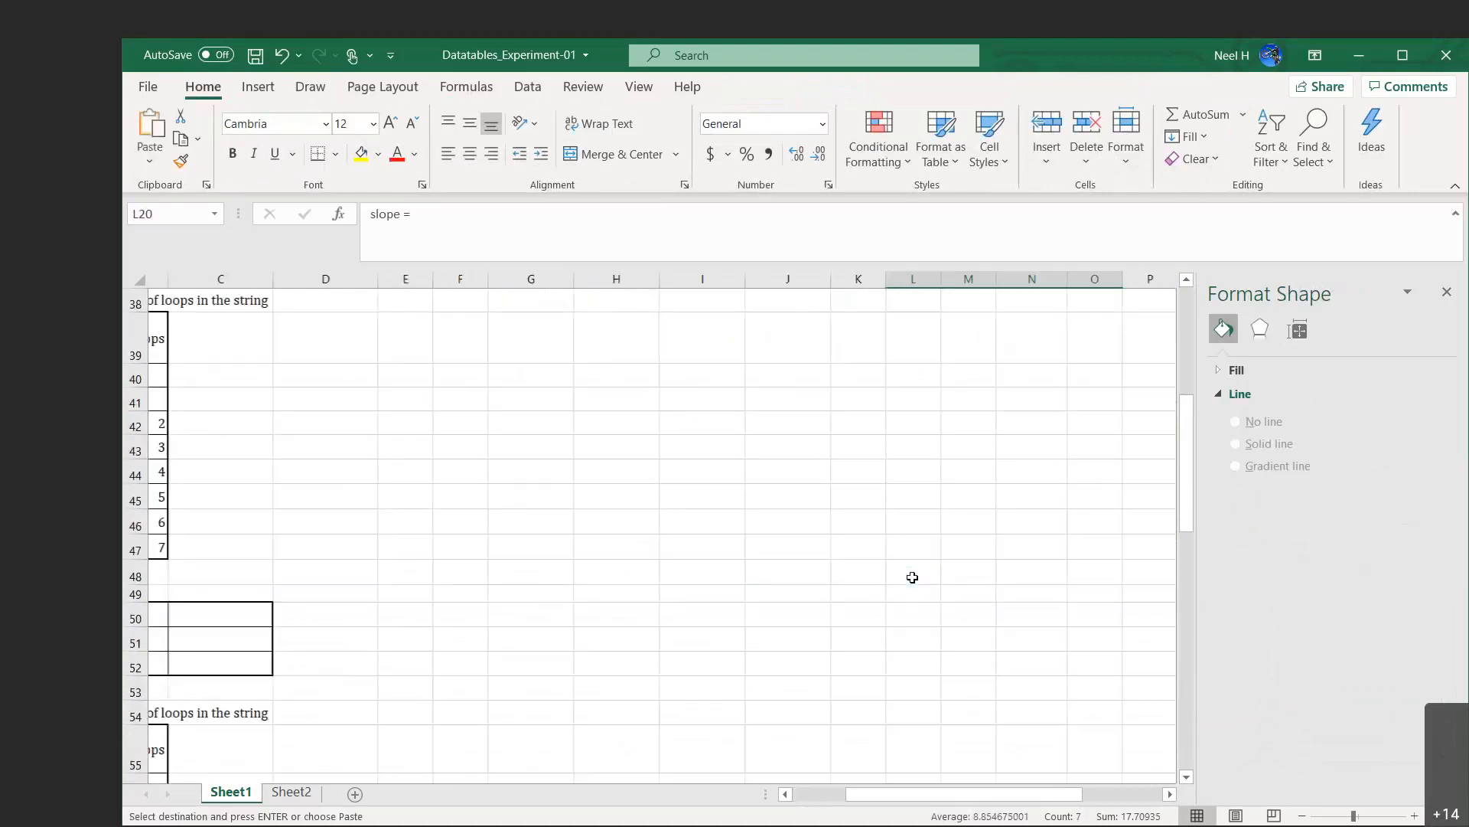
scroll(913, 577, left, 2)
scroll(913, 577, up, 4)
scroll(912, 577, down, 3)
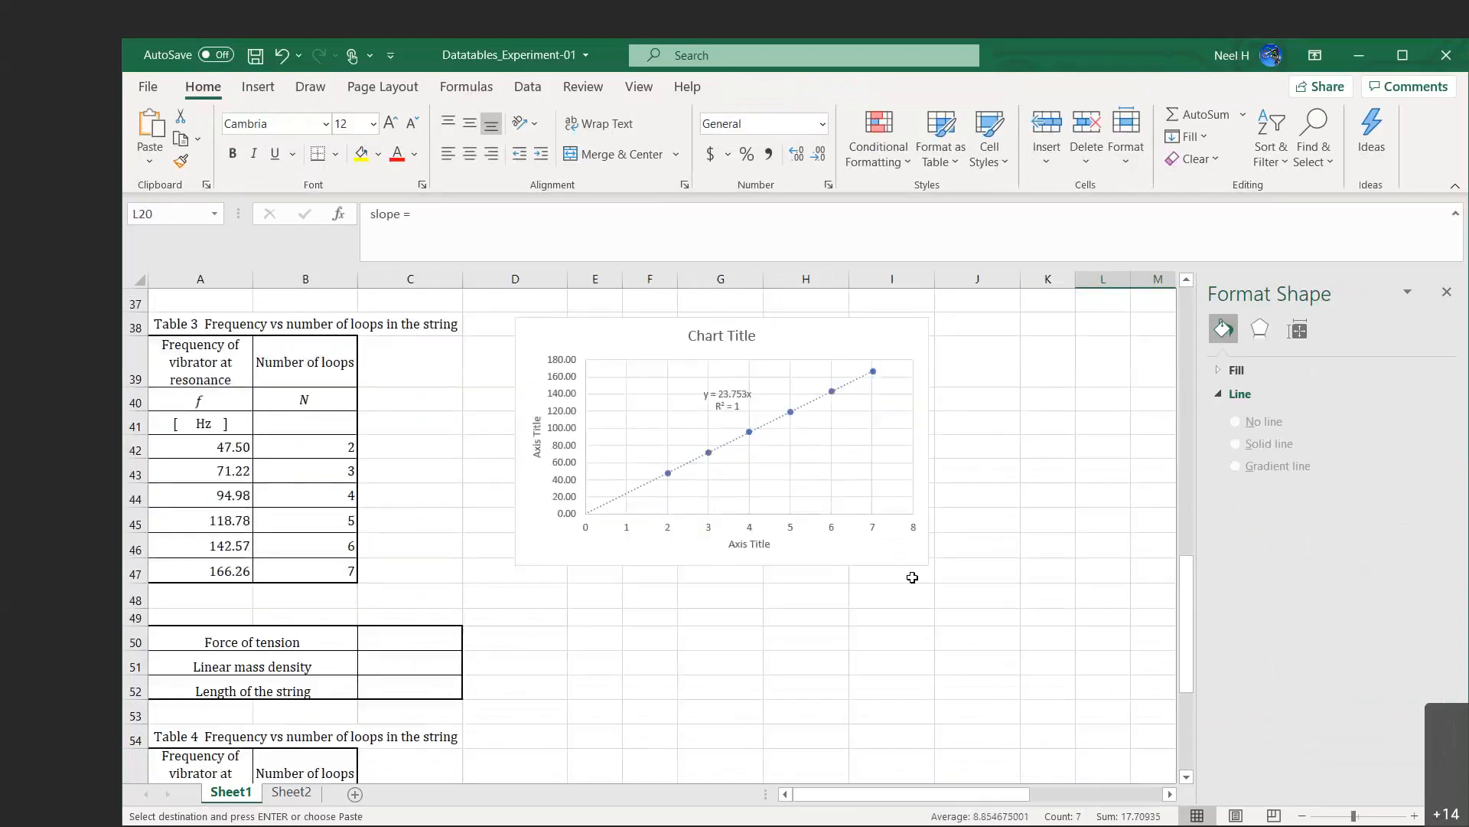
scroll(842, 590, right, 2)
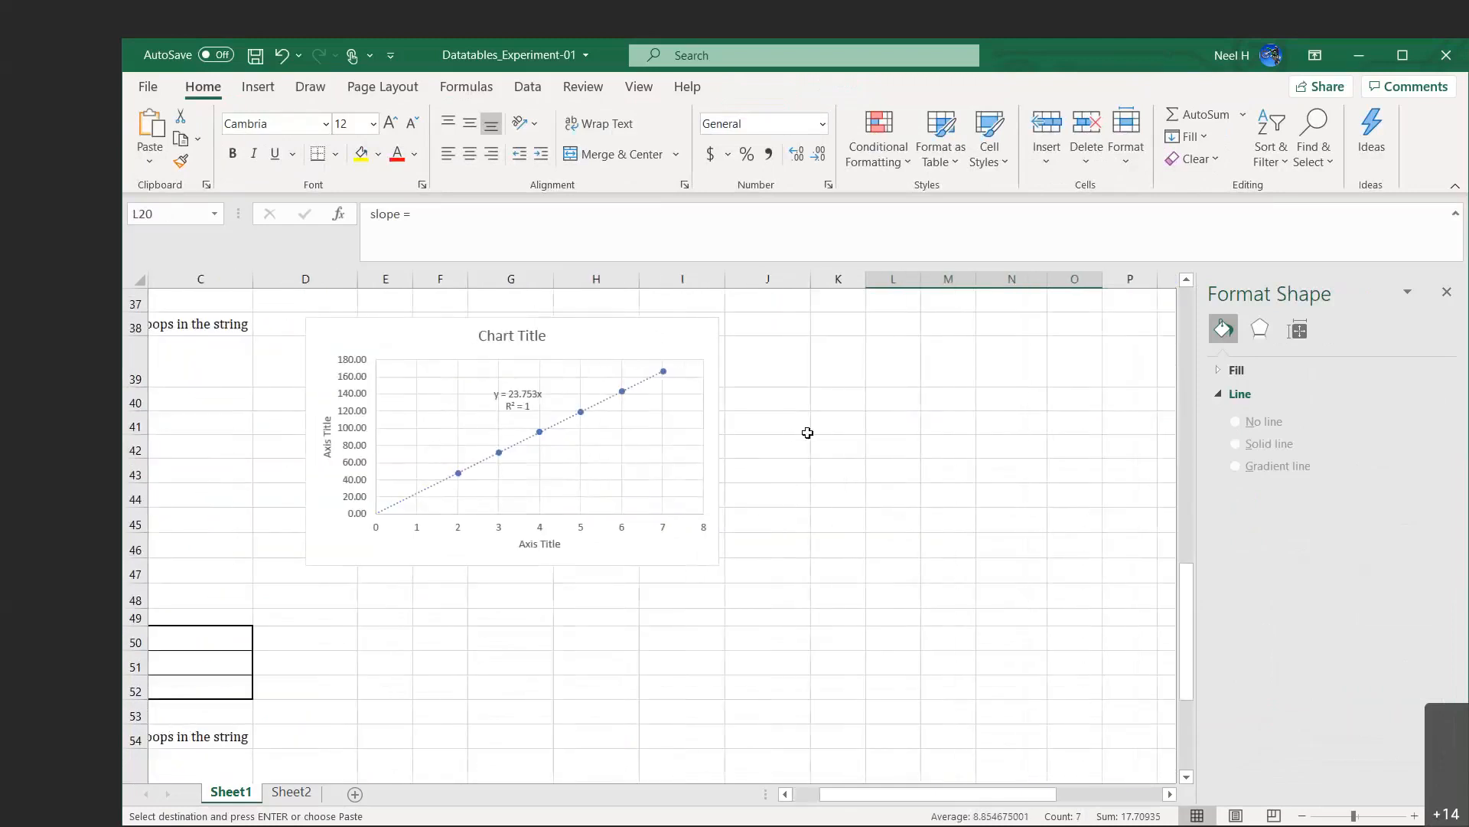
click(832, 404)
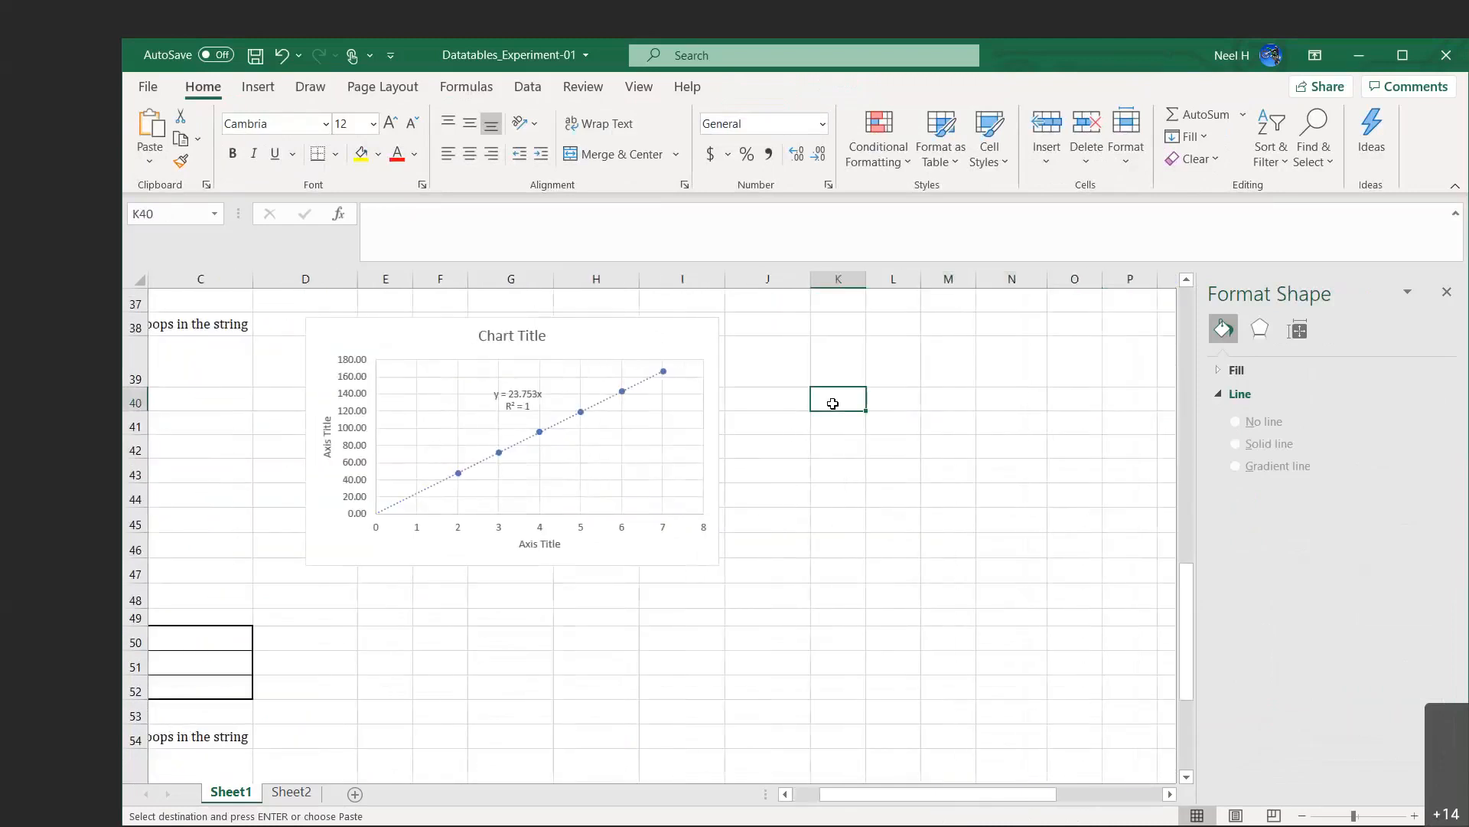
key(ctrl+v)
Replace the mass density formula in M41 of the copied block with 1.25*10^-3.
click(962, 427)
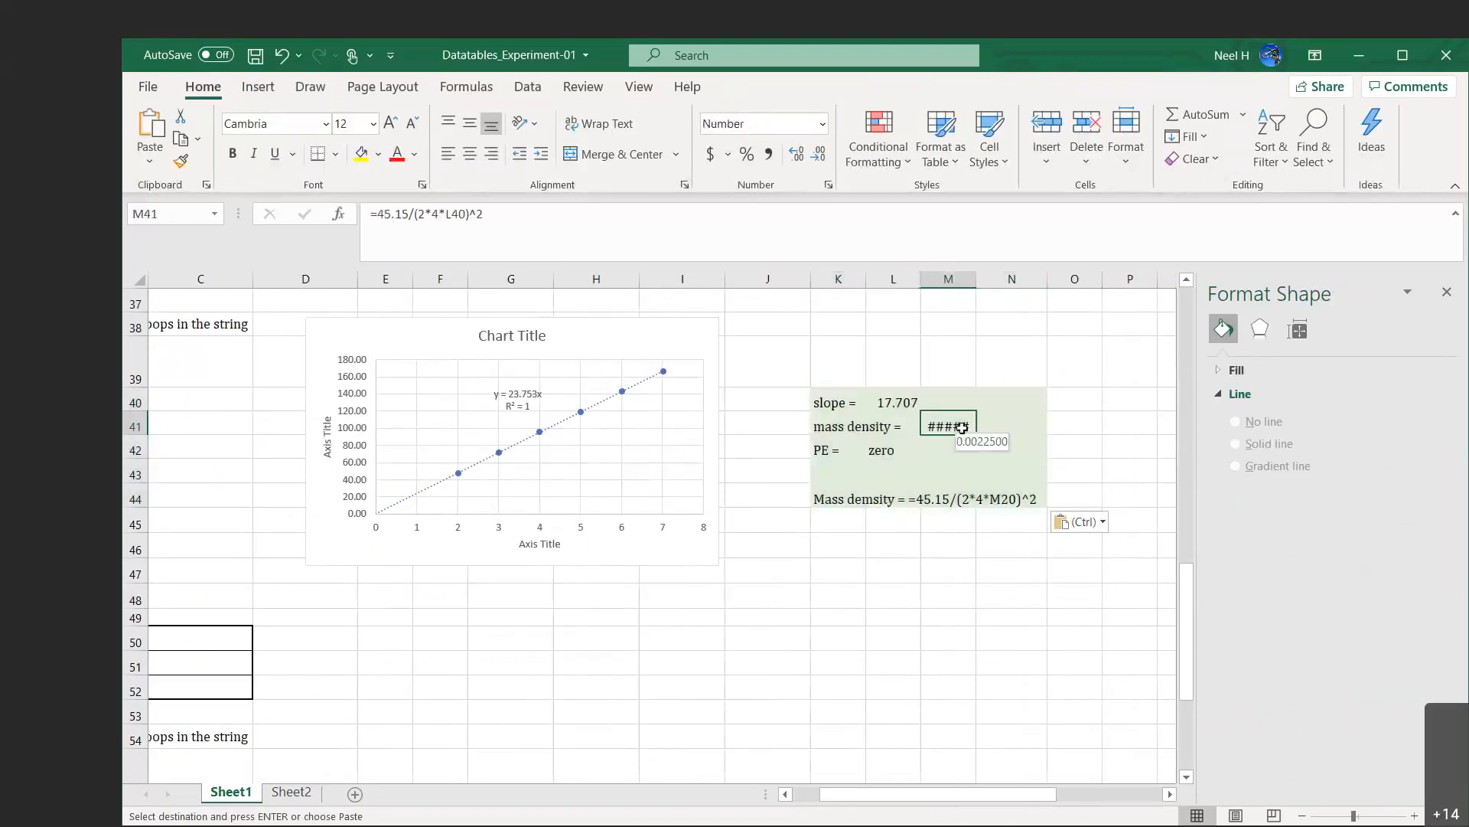
text(1.25*10^-3)
click(881, 452)
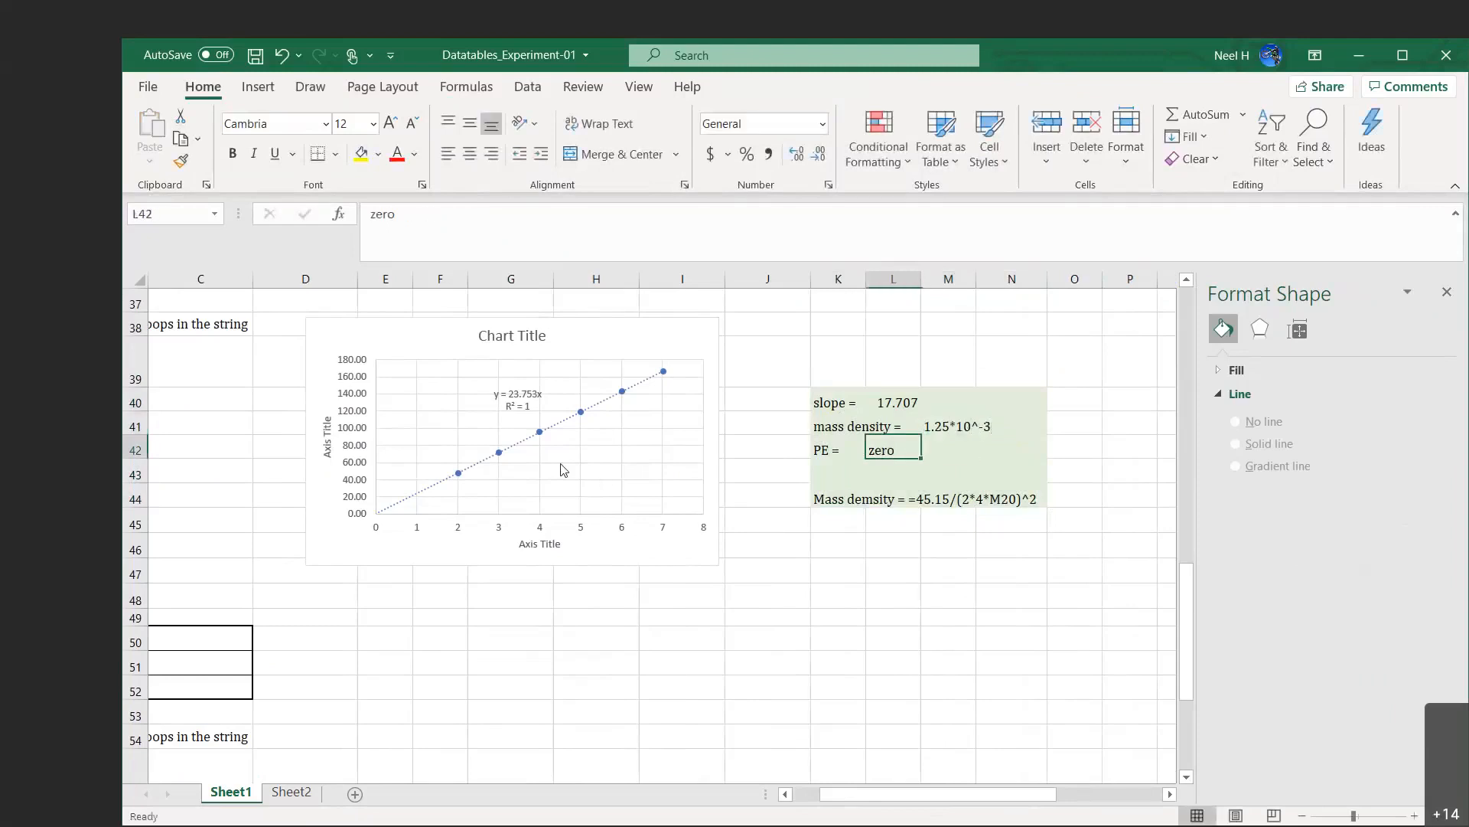
Set the slope in L40 of the copied block to 23.753, matching the new chart's trendline equation.
click(901, 399)
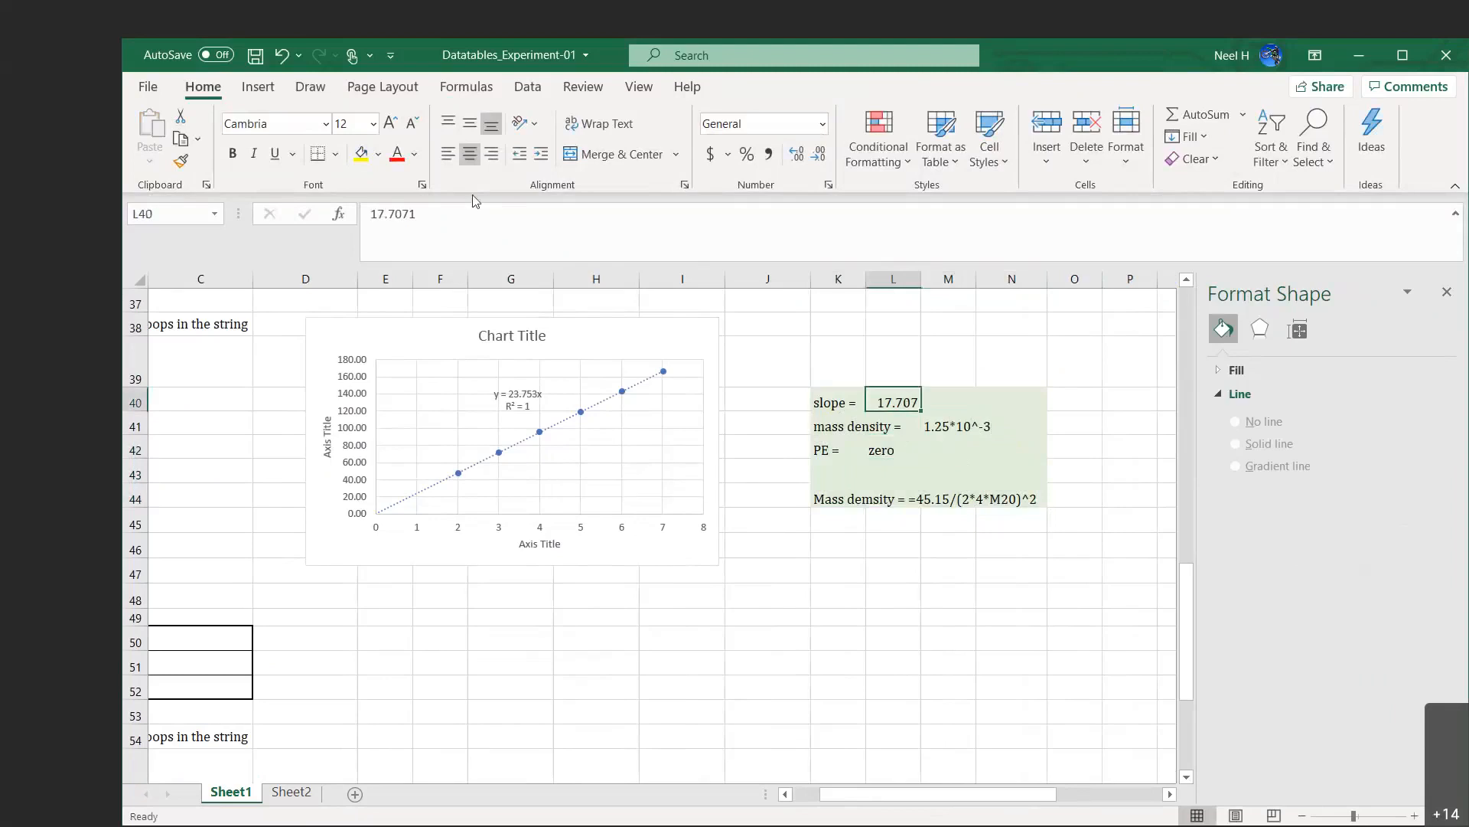
click(418, 213)
key(BackSpace)
key(BackSpace)
key(BackSpace)
key(BackSpace)
key(BackSpace)
key(BackSpace)
key(BackSpace)
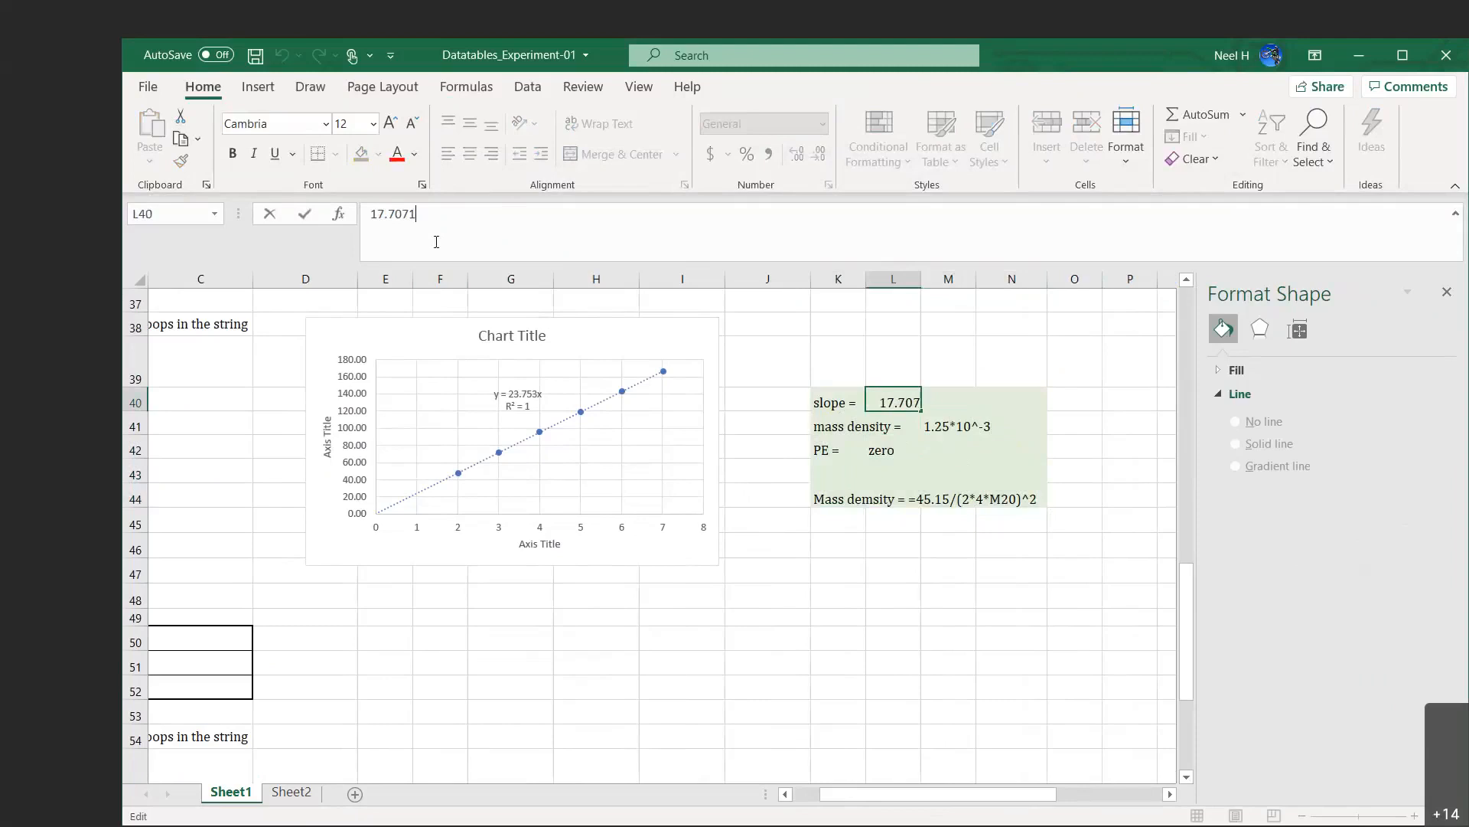
text(23.753)
key(Return)
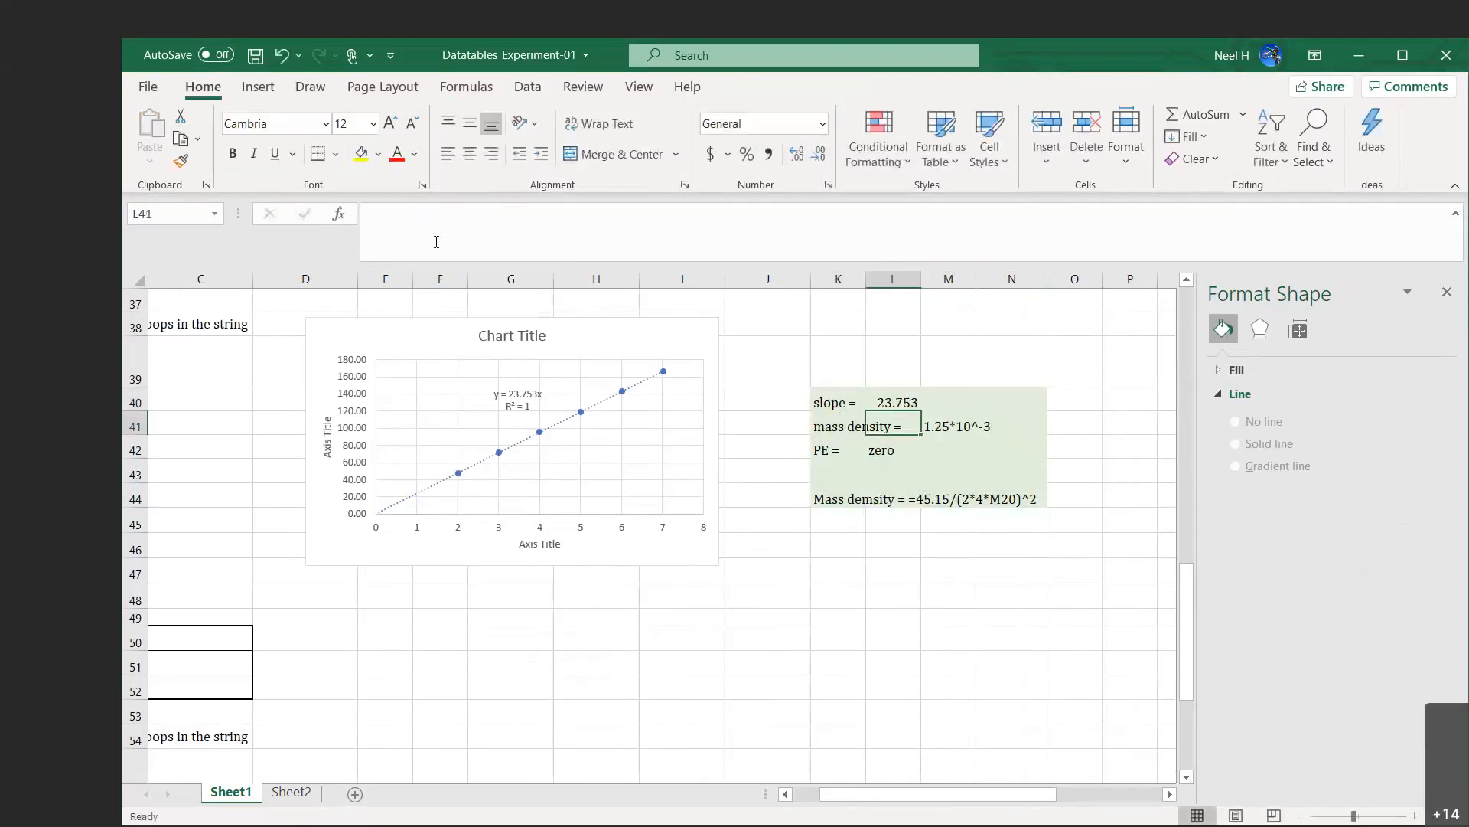
Clear the mass density entry in M41 of the green block beside the Table 3 chart.
click(937, 429)
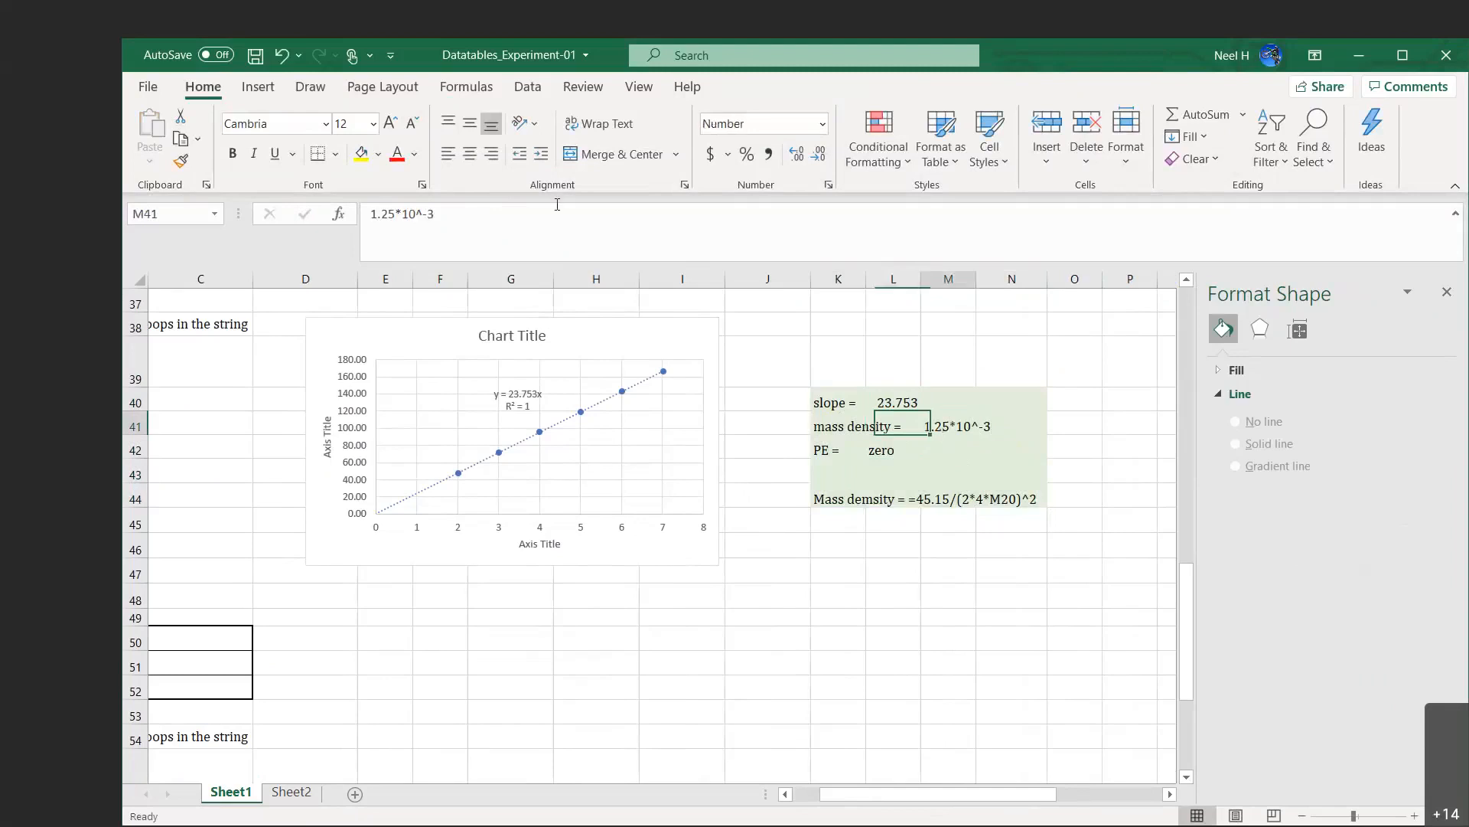
drag(435, 218, 352, 220)
key(BackSpace)
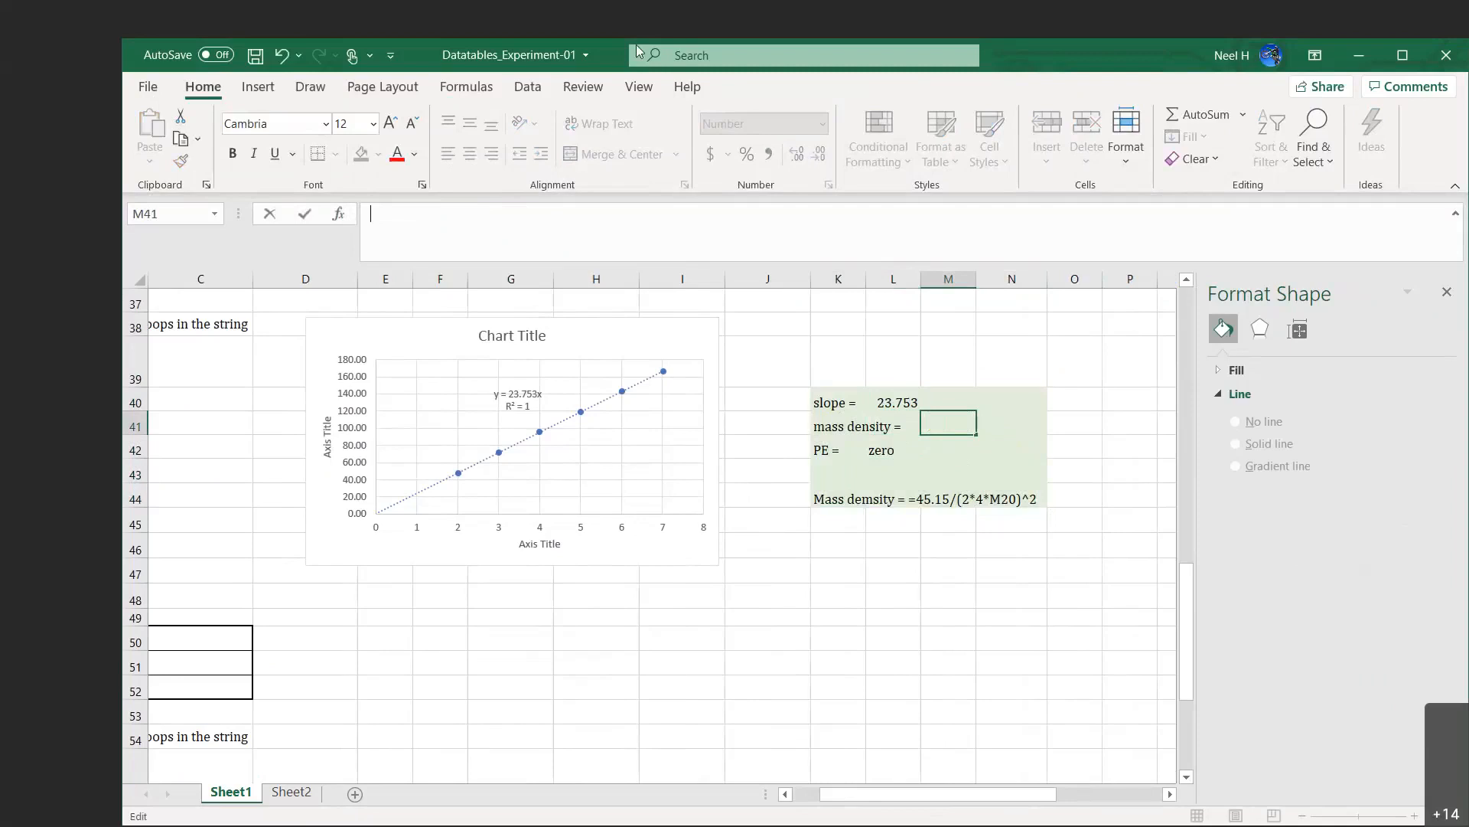
click(560, 20)
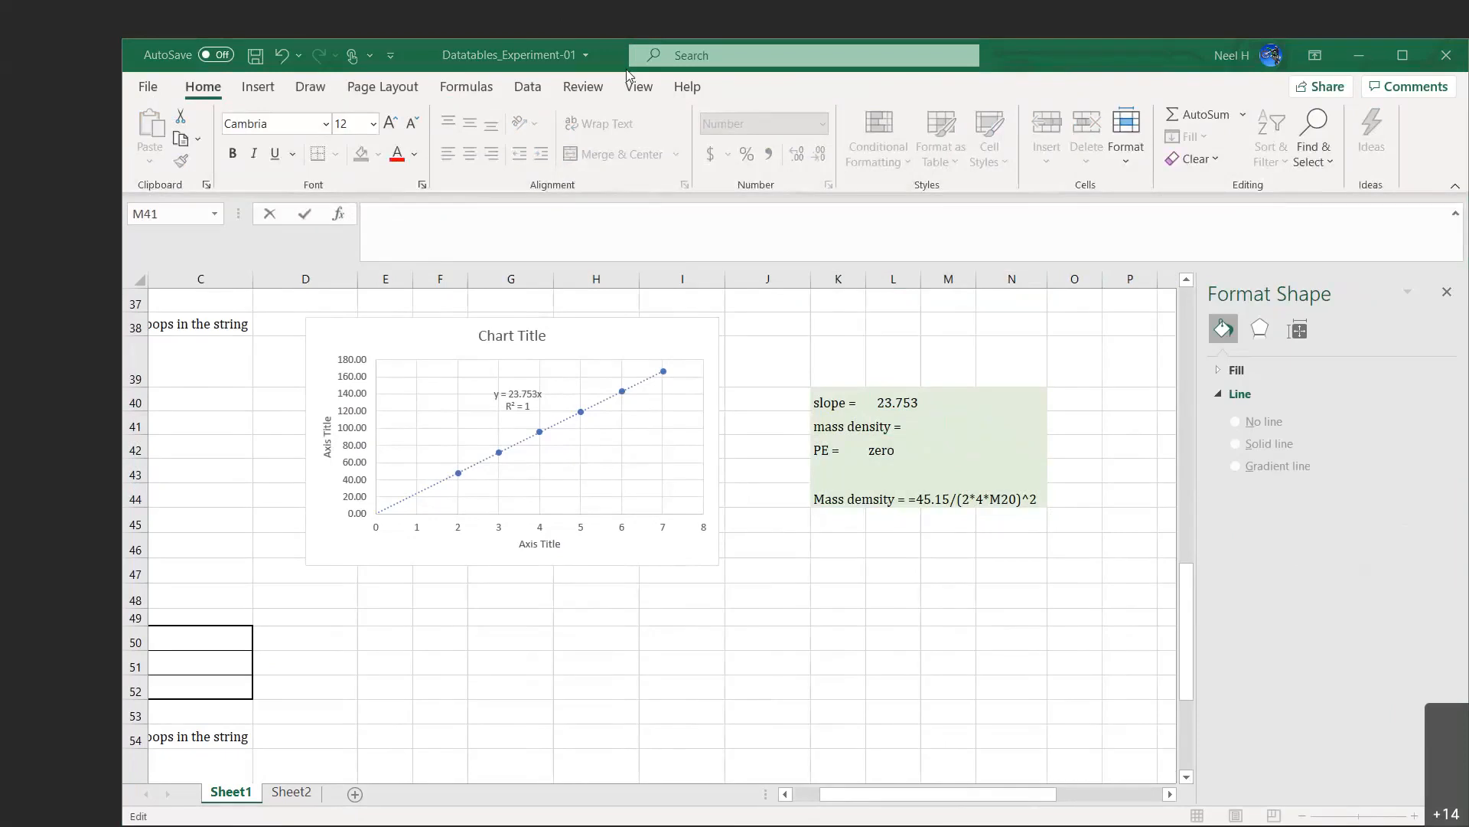
click(754, 436)
Copy the expression 45.15/(2*4*M20)^2 from the mass density formula in N21, leaving that cell as it is.
scroll(828, 507, up, 7)
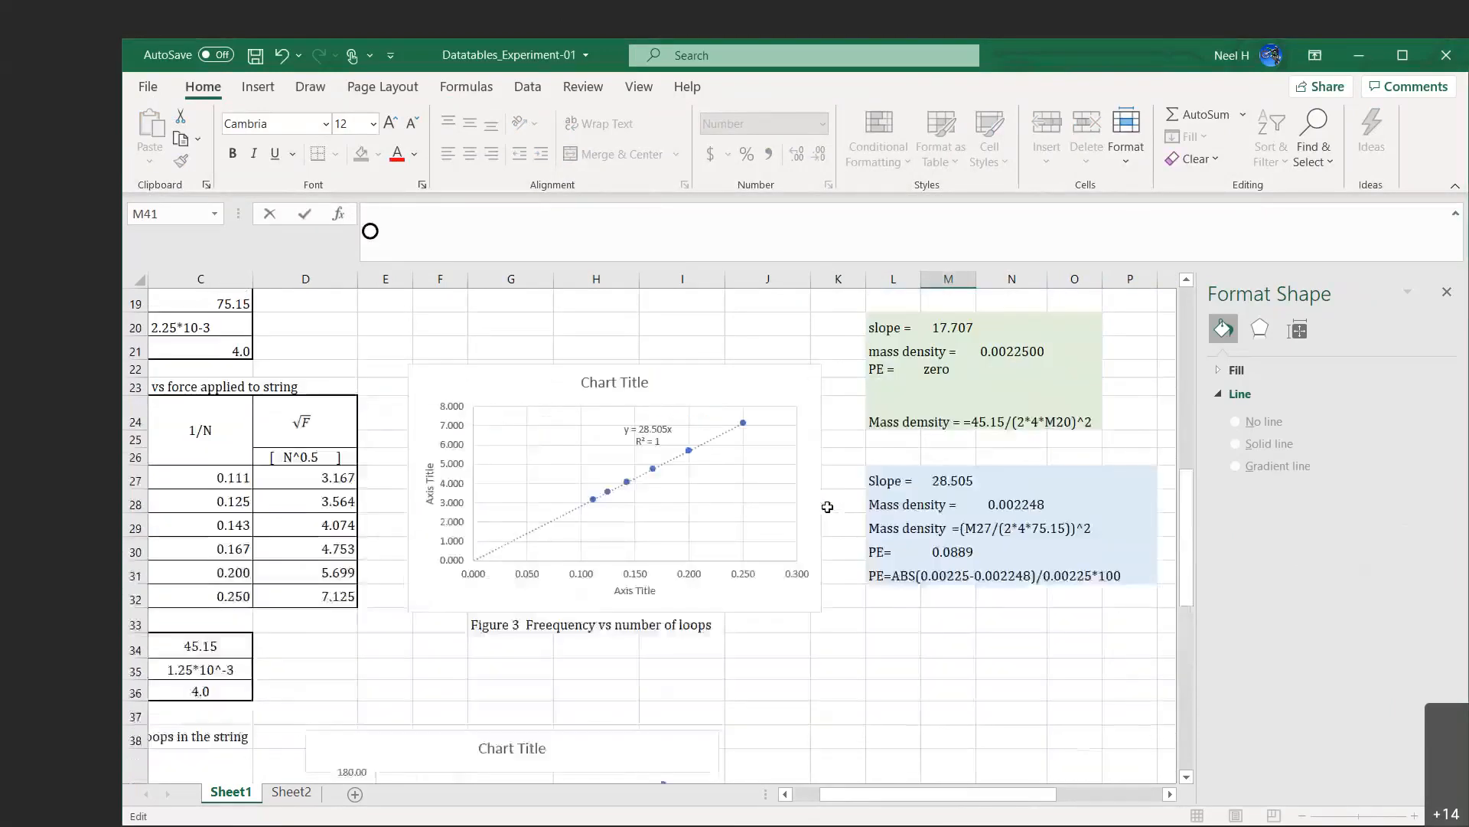
click(919, 414)
click(1012, 408)
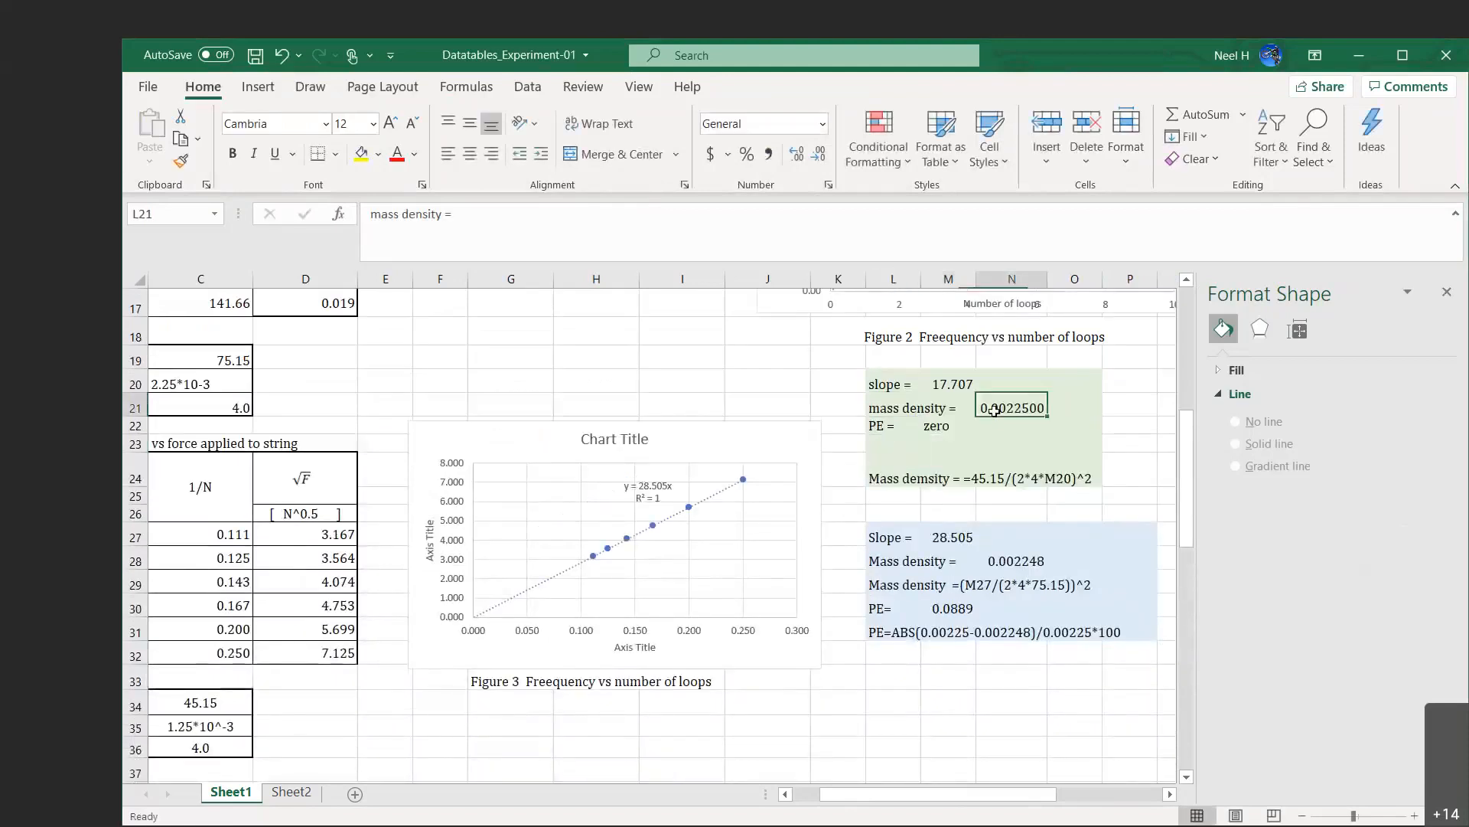
click(496, 213)
drag(495, 213, 380, 213)
key(ctrl+c)
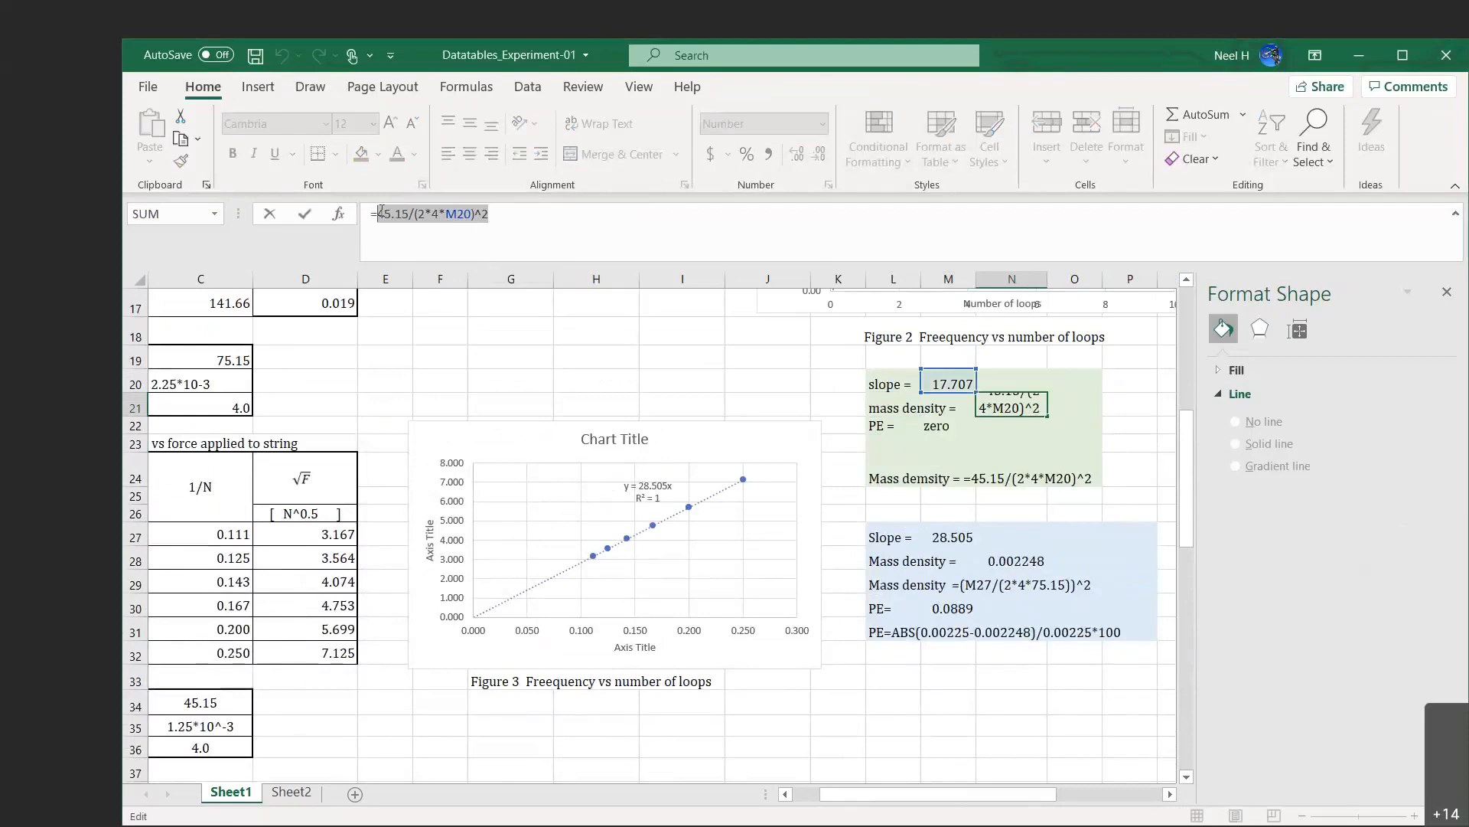
key(Escape)
Start a formula in M41 beside the Table 3 chart and paste the copied expression as =45.15/(2*4*M20)^2.
scroll(856, 746, down, 4)
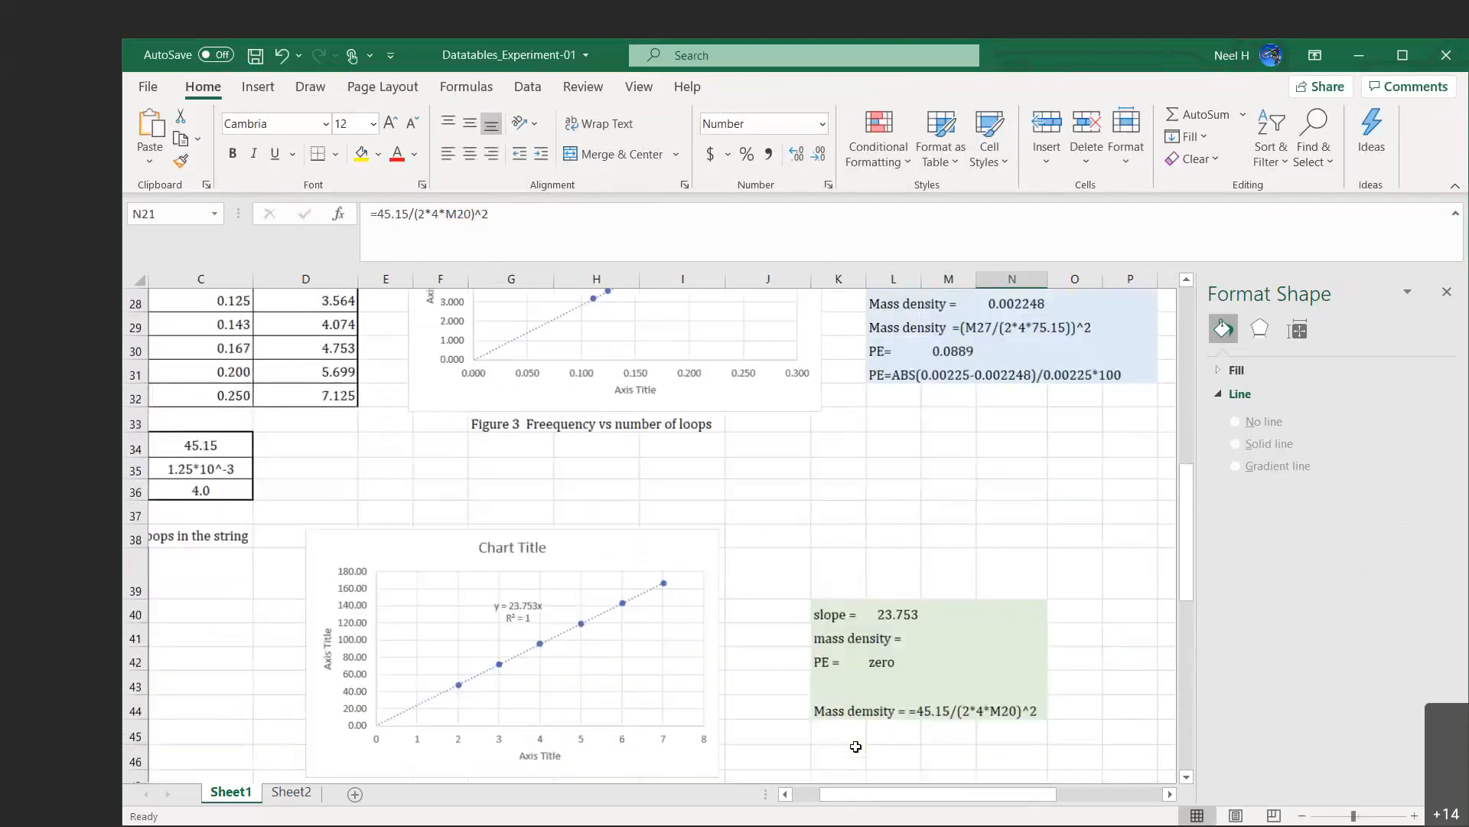
scroll(856, 746, down, 1)
click(928, 617)
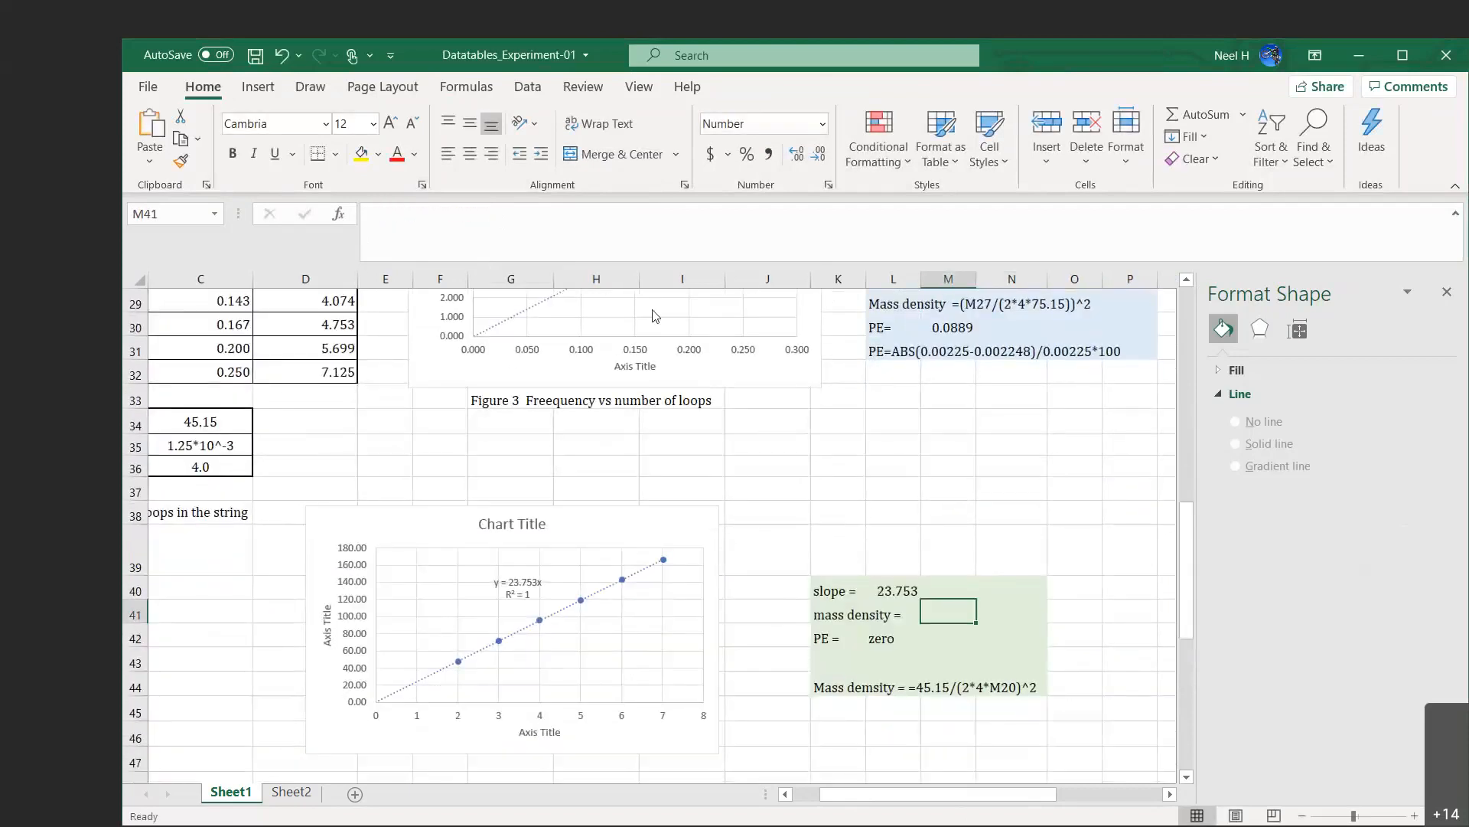
click(571, 227)
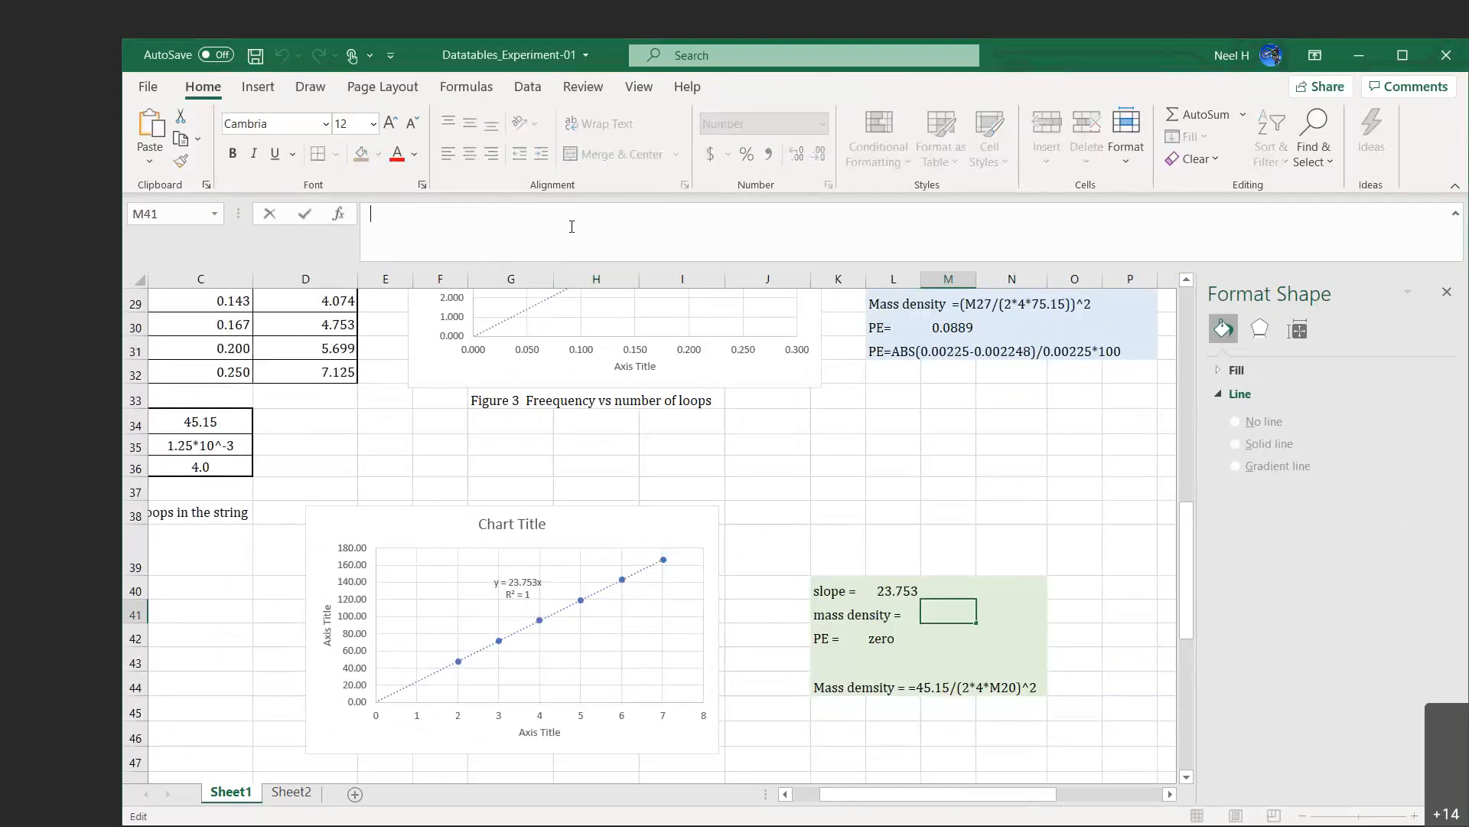
text(=)
key(ctrl+v)
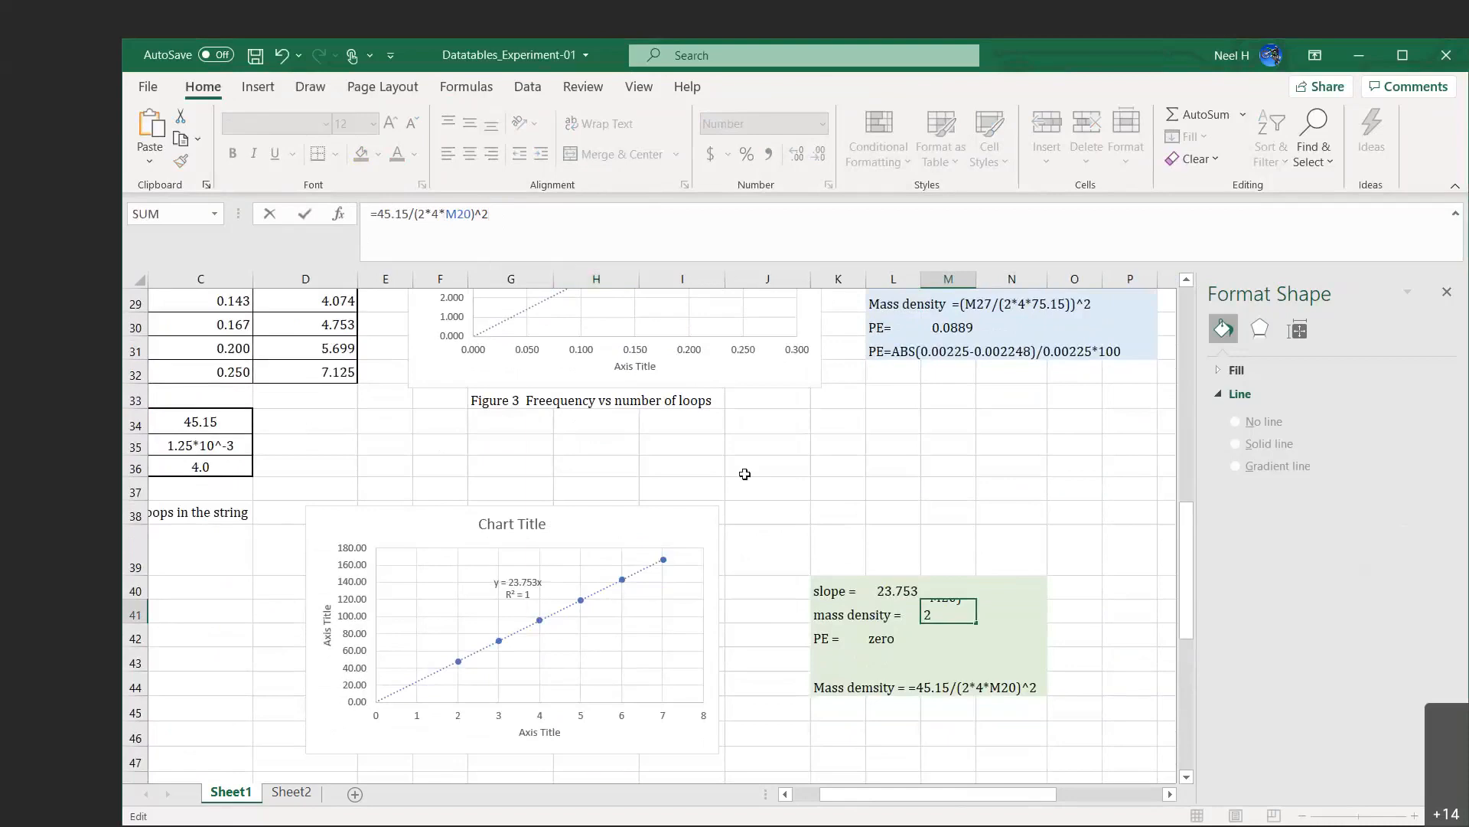
Change the M20 reference in the M41 formula to the slope in L40, giving =45.15/(2*4*L40)^2.
click(431, 214)
click(472, 214)
key(BackSpace)
key(BackSpace)
key(BackSpace)
click(888, 591)
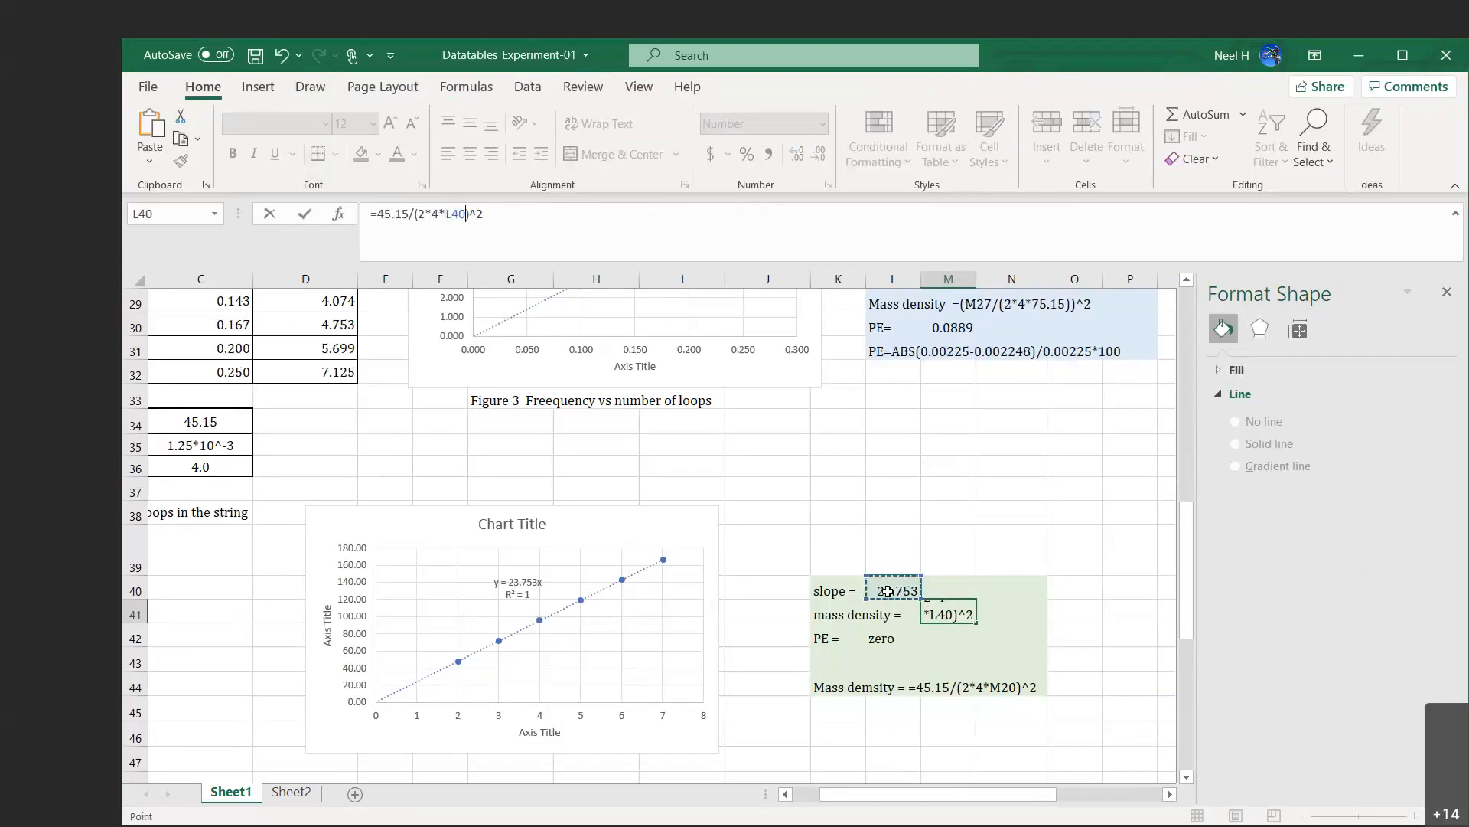
key(Return)
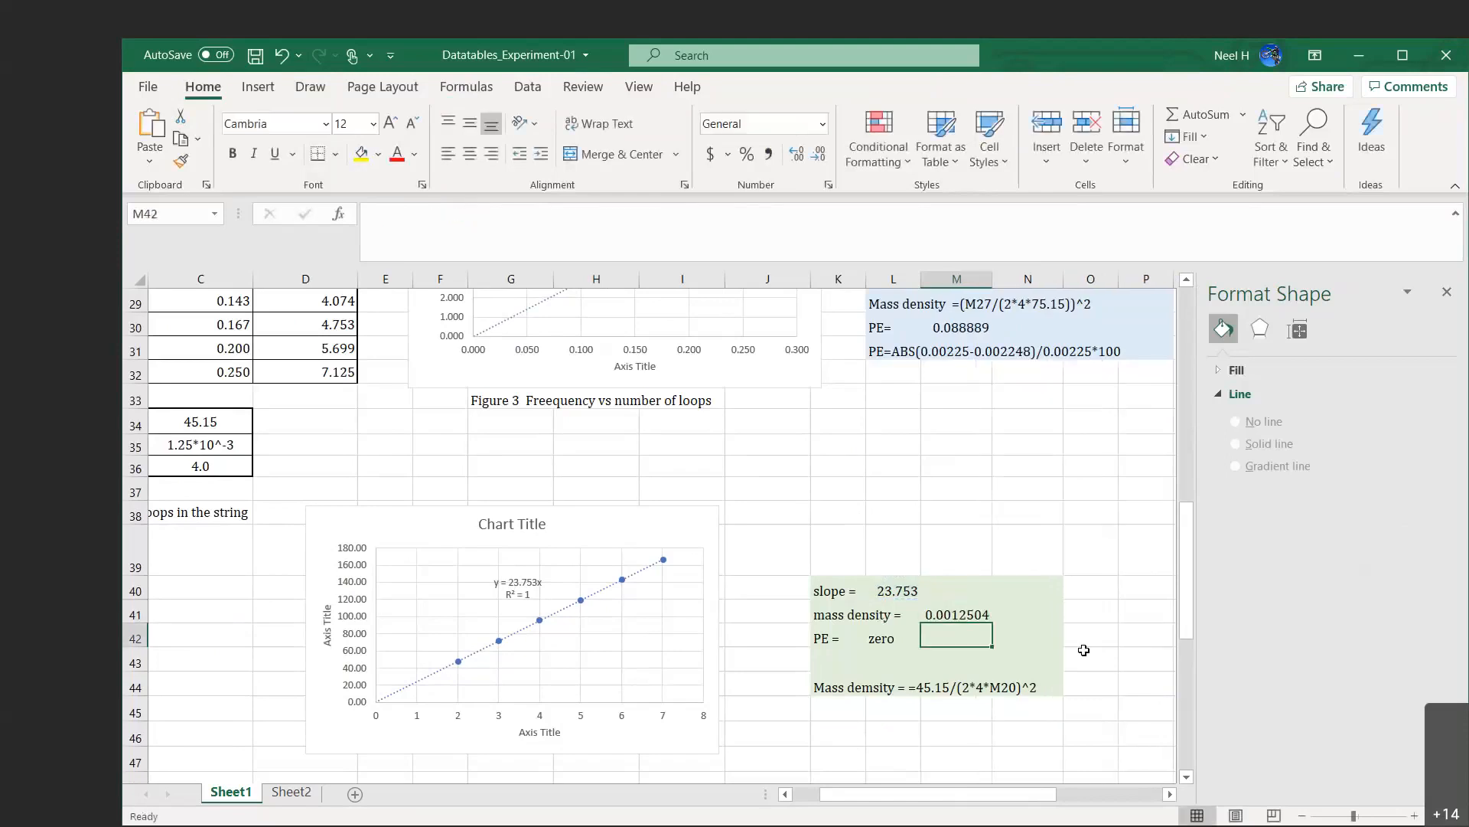
click(1088, 641)
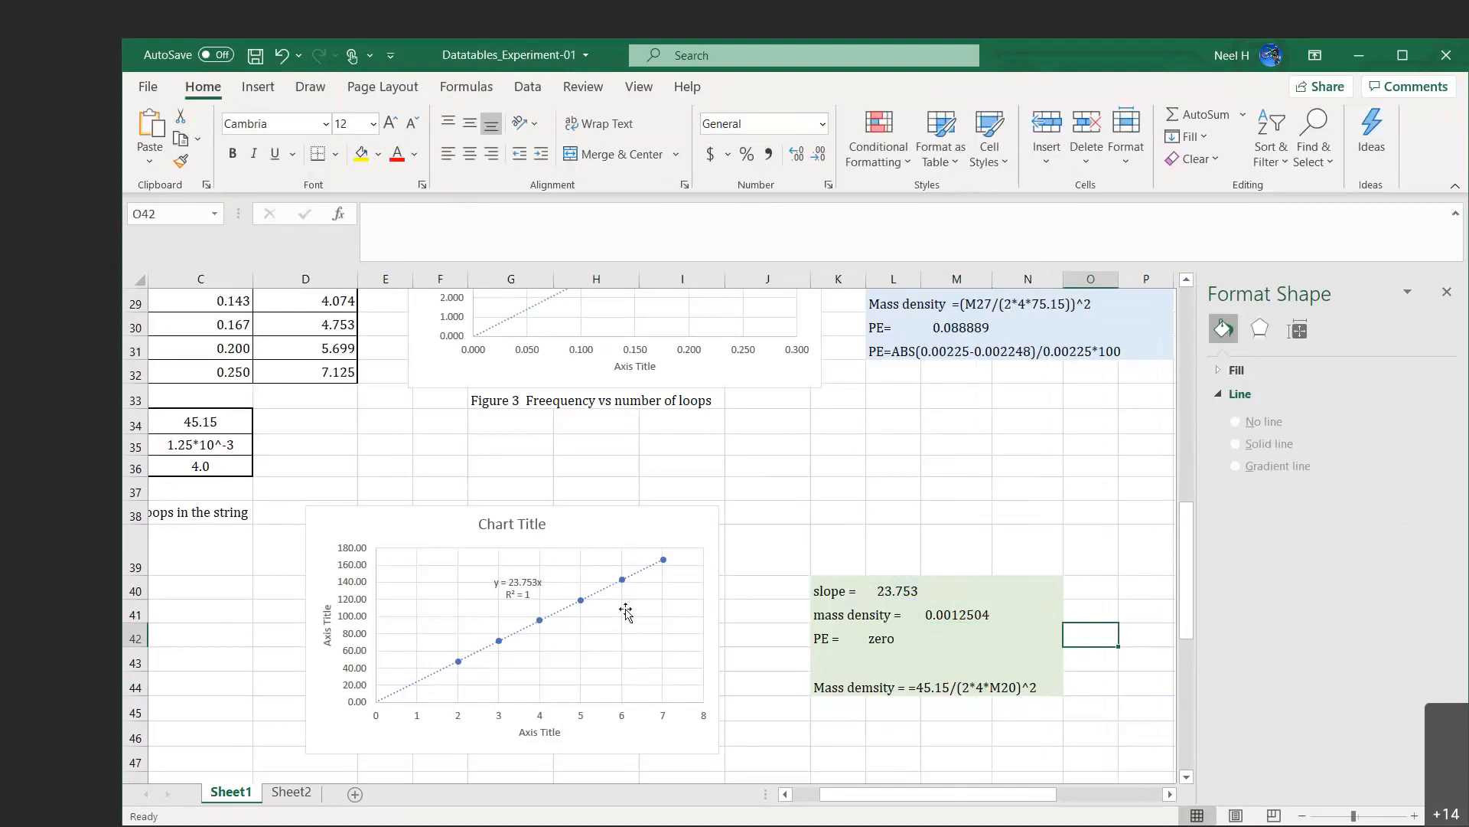
Replace the PE entry in L42 with the percent error formula =ABS(0.00125-0.0012504)/.00125*100.
click(174, 449)
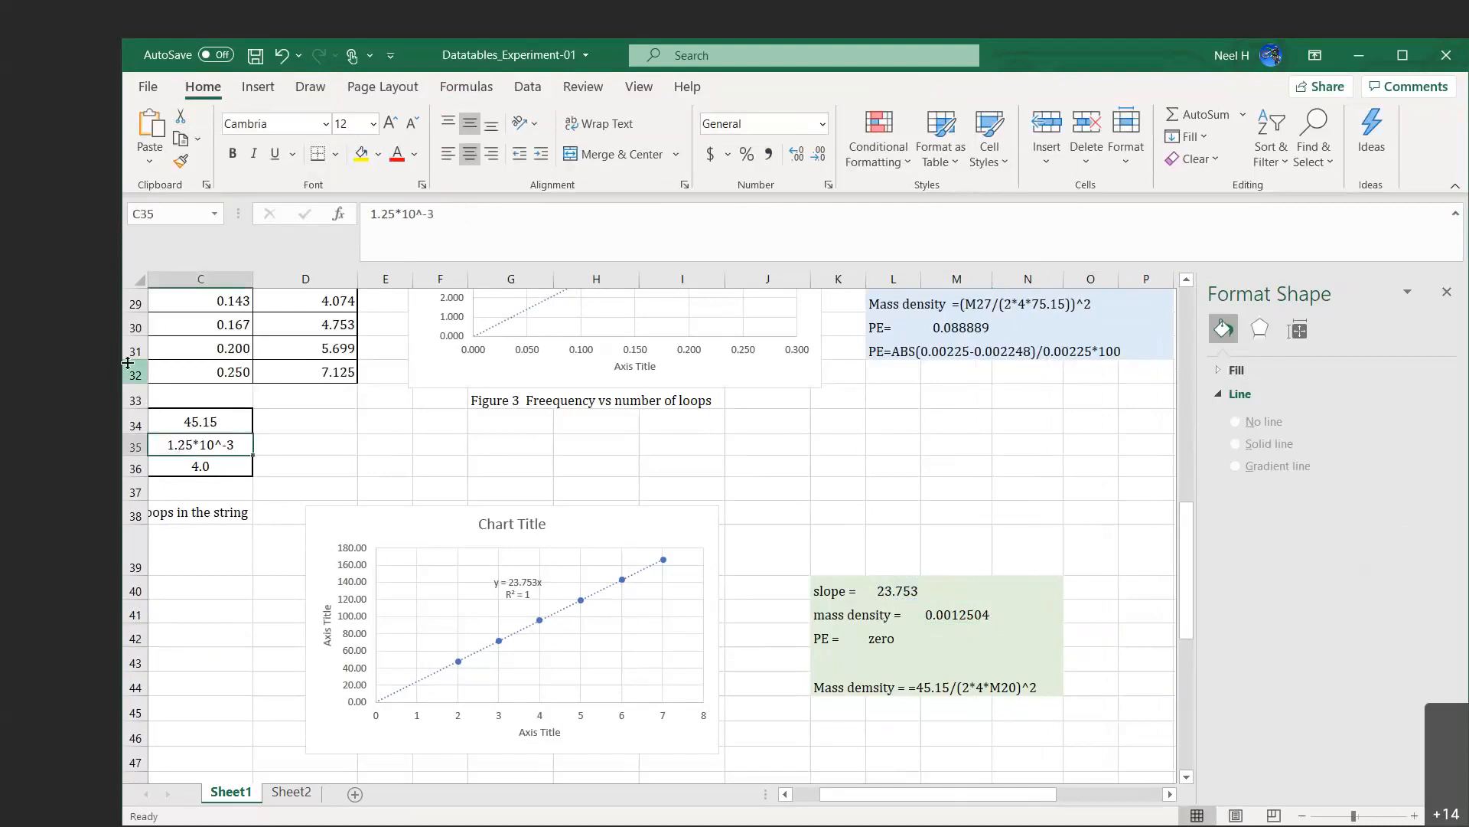
drag(121, 243, 16, 244)
click(787, 639)
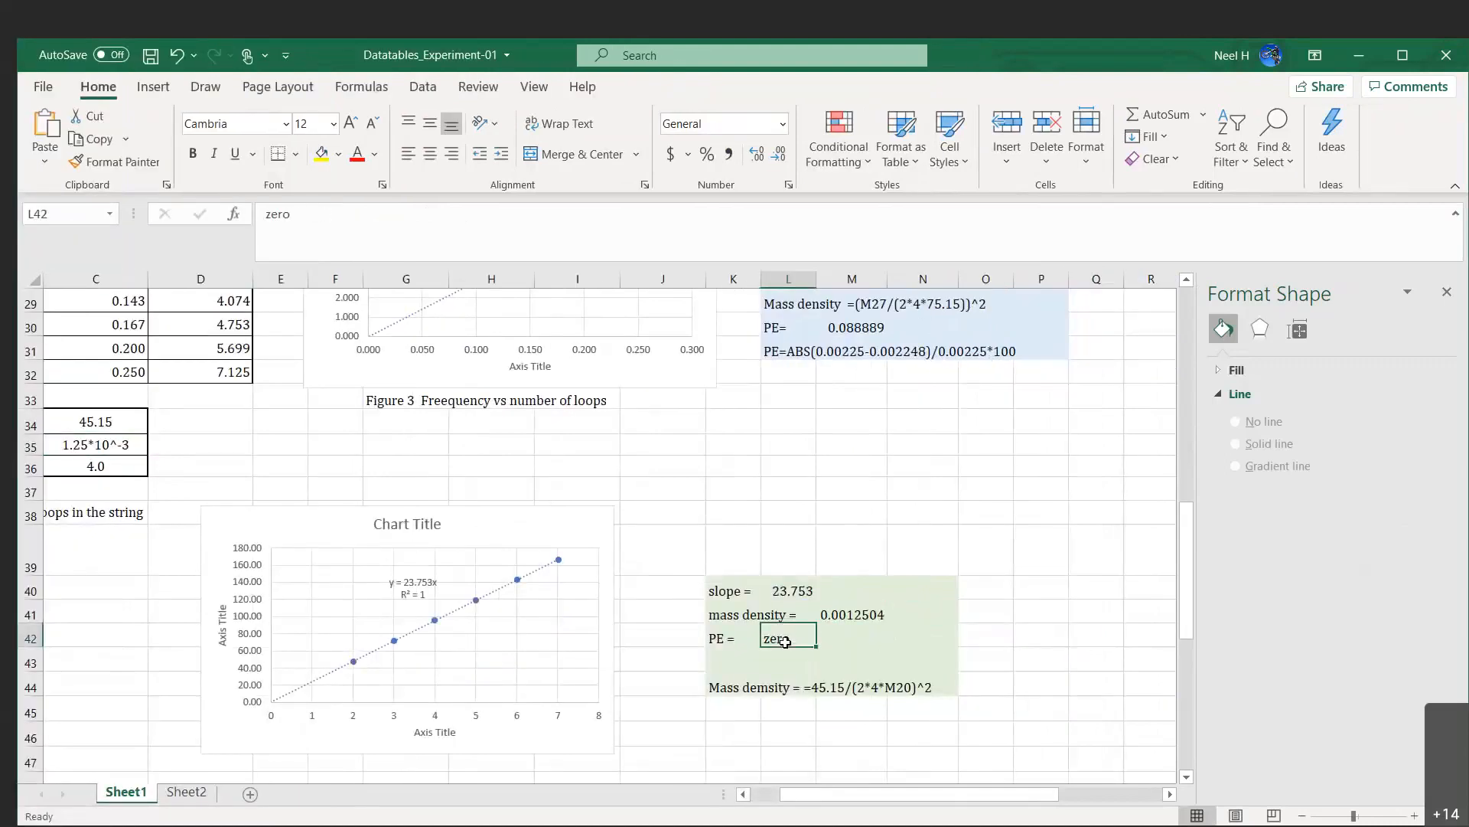
text(=ABS(0.00)
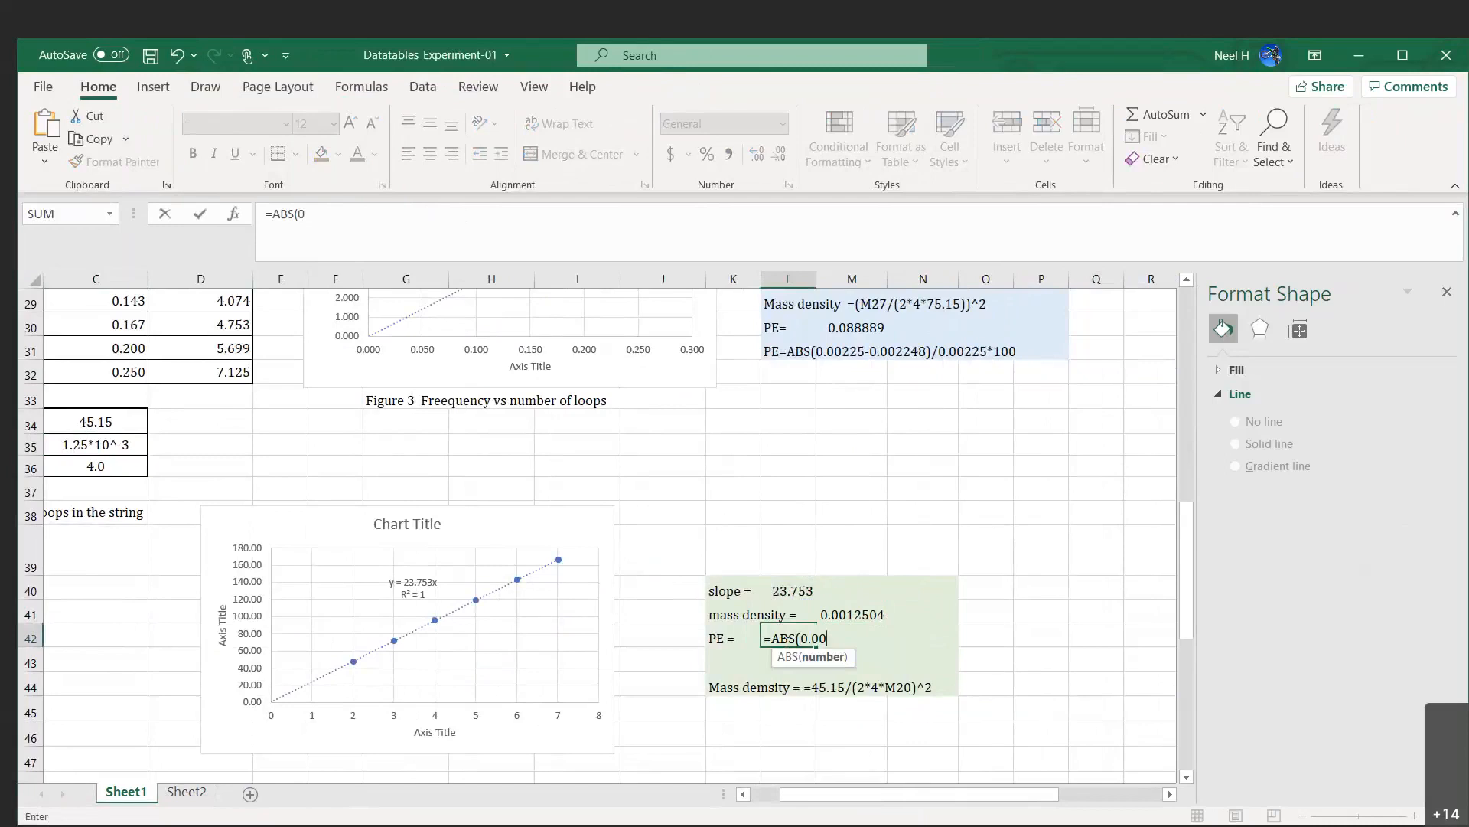
text(125-0.0012504))
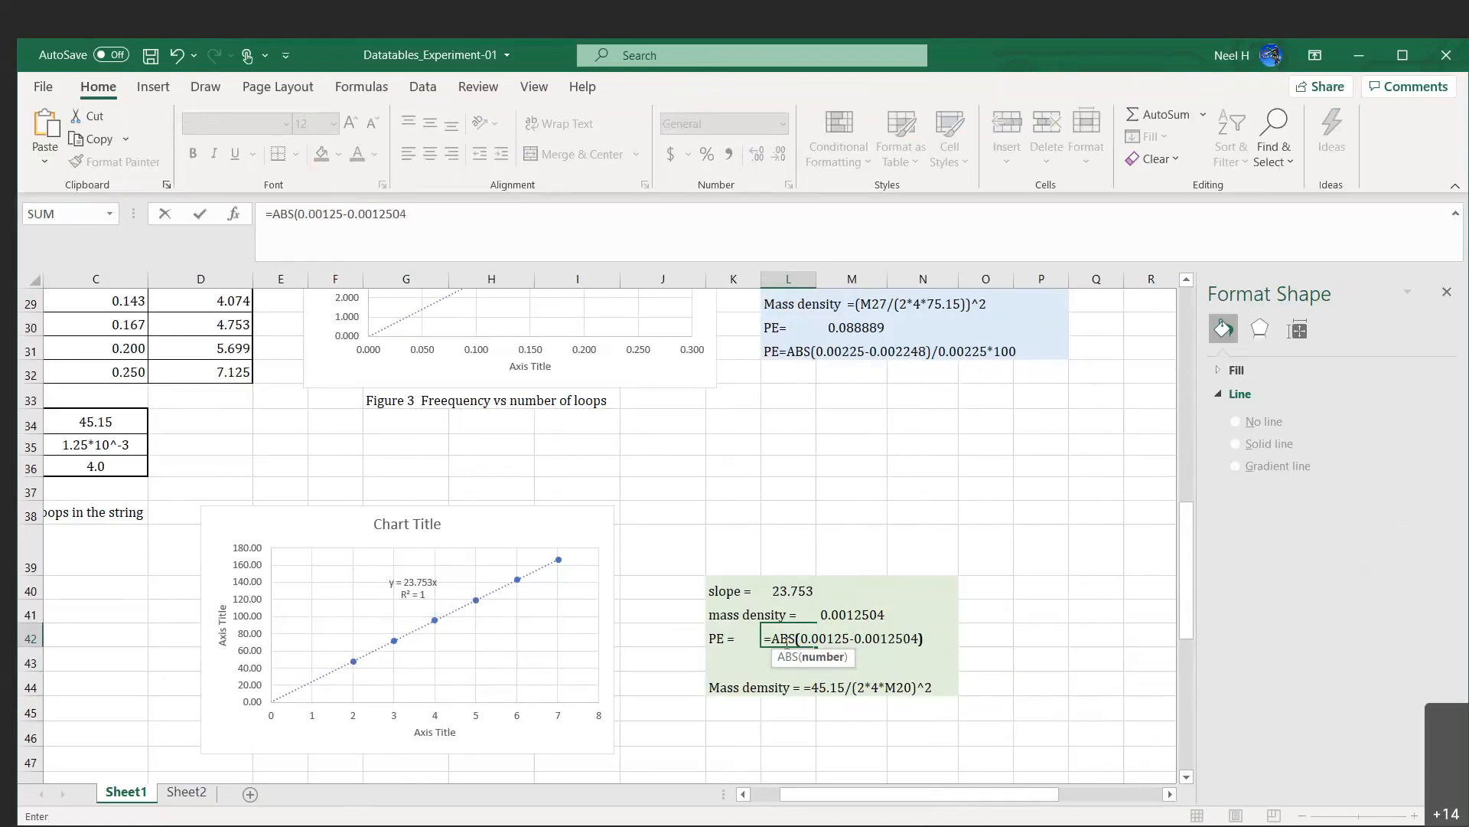
text(/.00)
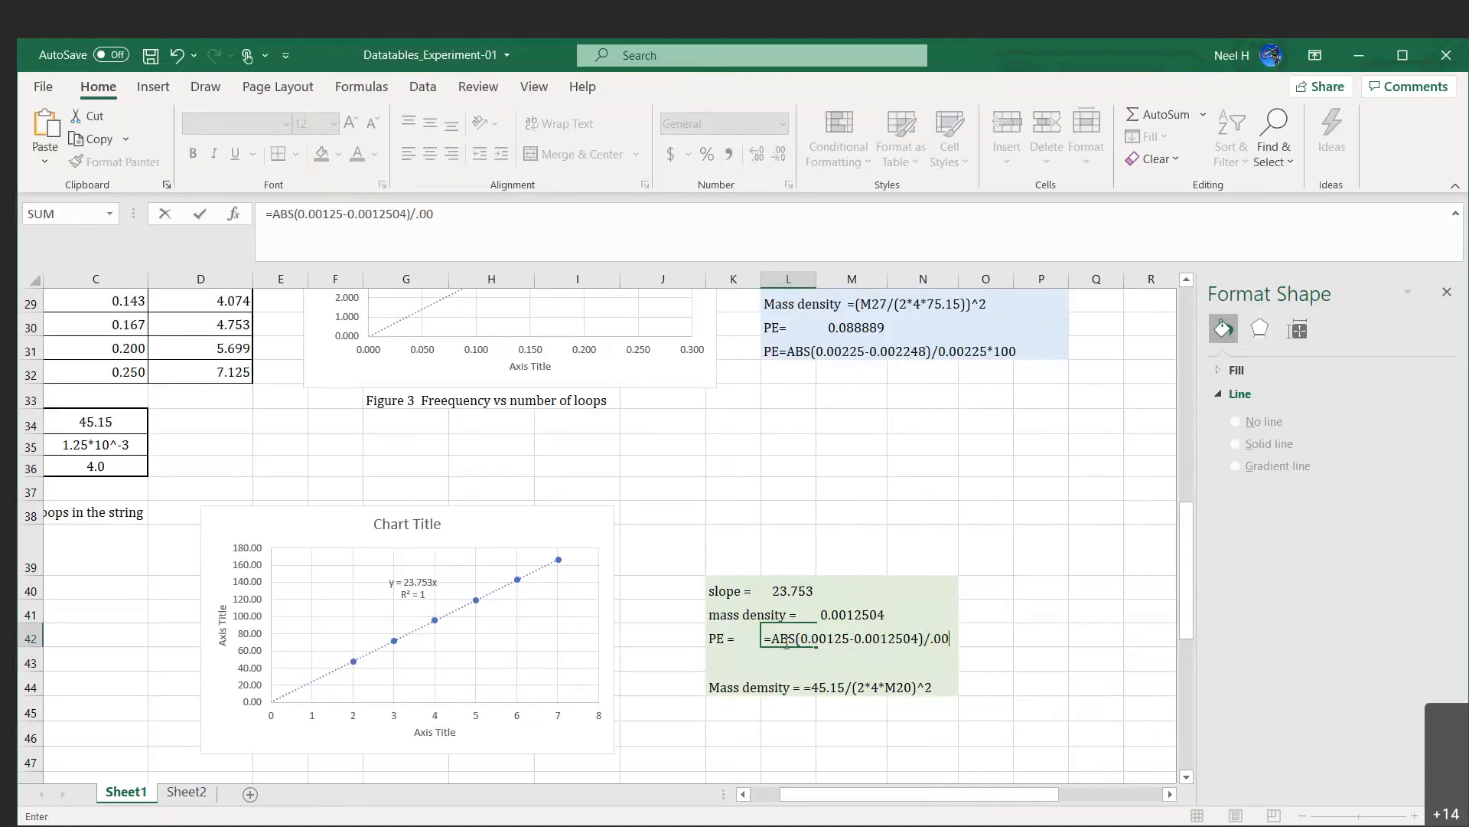
text(125*100)
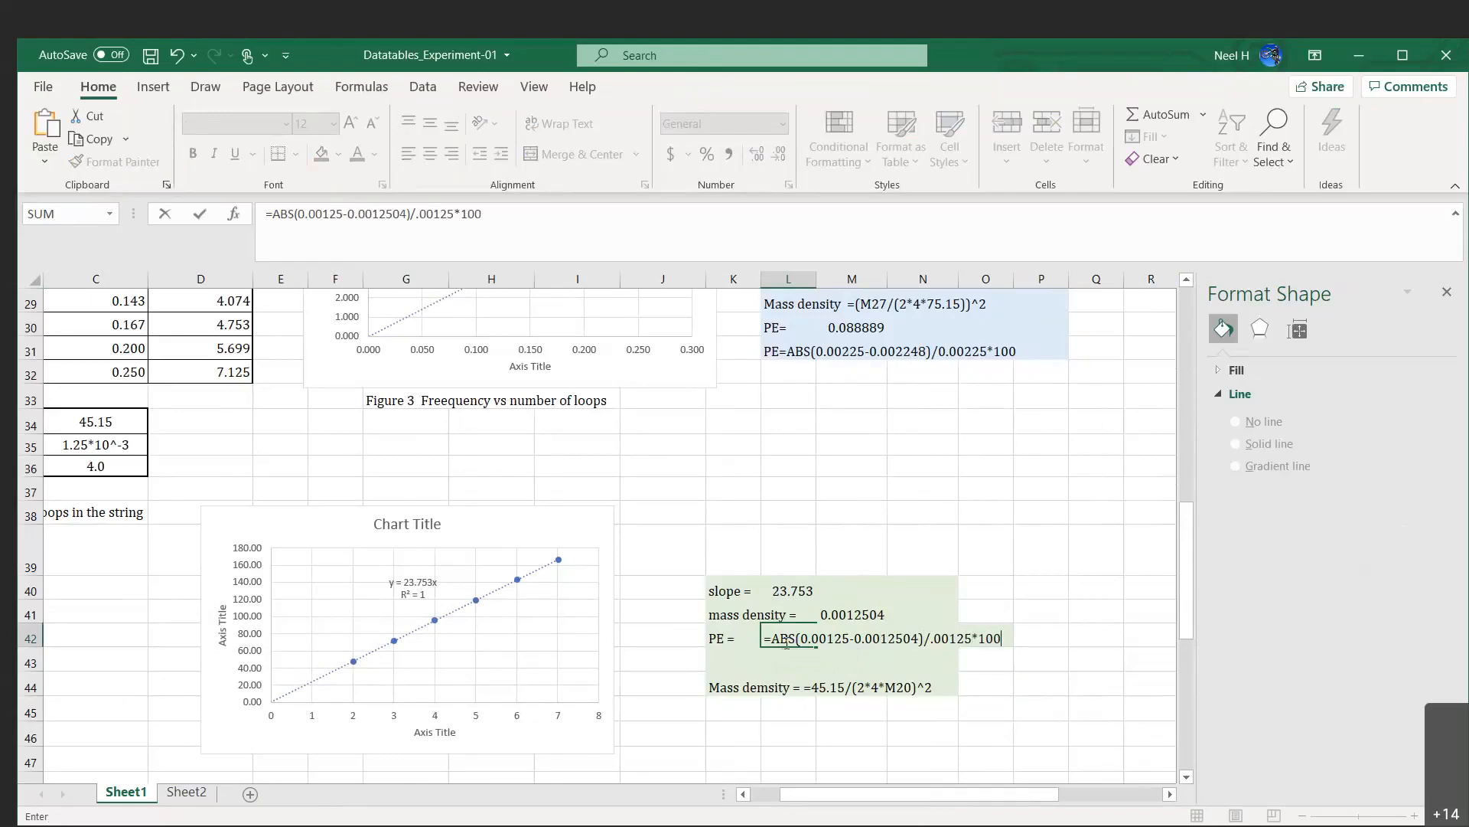
key(Return)
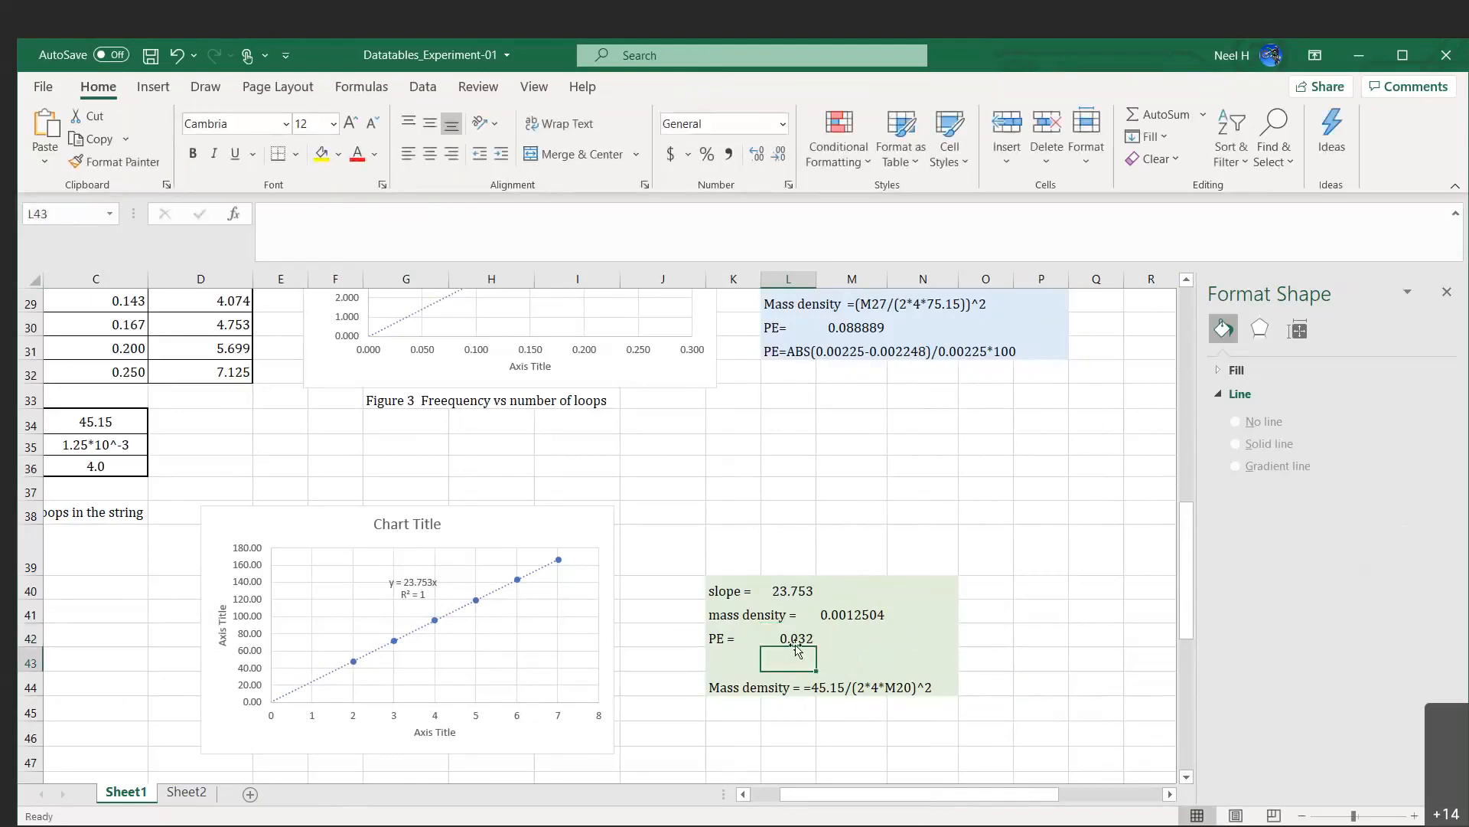
click(796, 639)
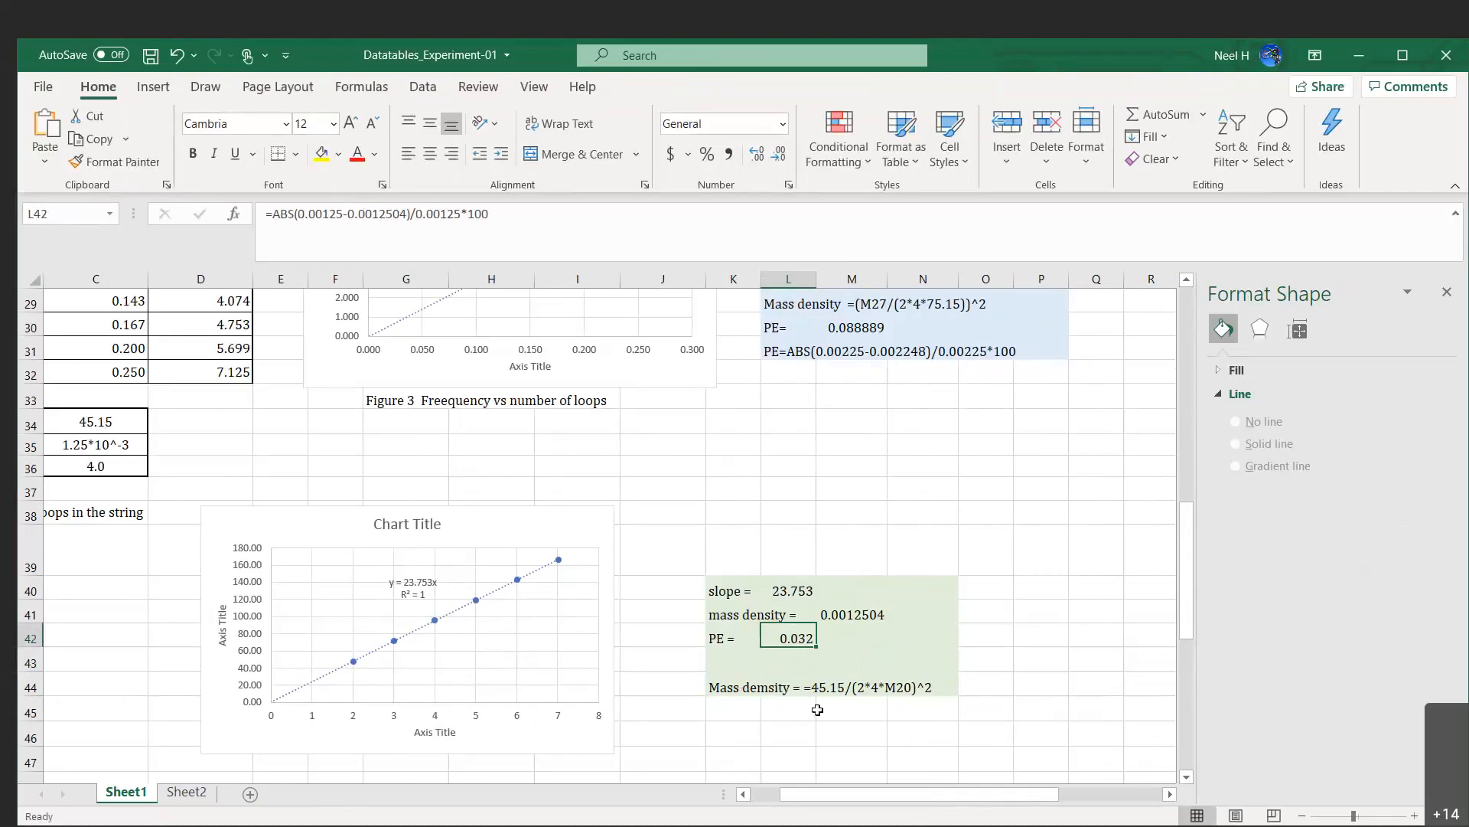
Replace the outdated expression in the K44 mass density note with M41's formula, =45.15/(2*4*L40)^2, keeping a single equals sign.
click(852, 620)
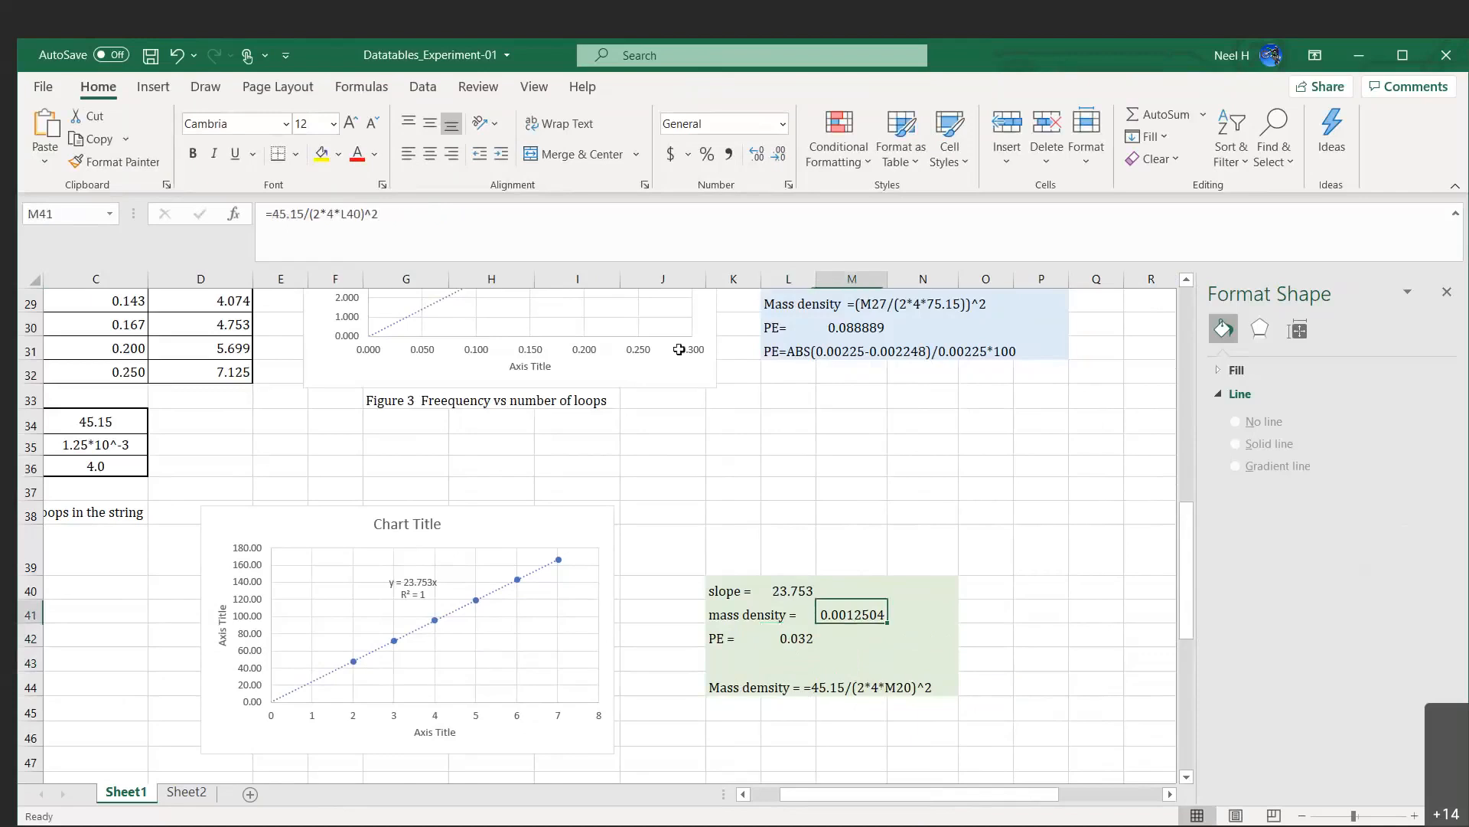
drag(378, 213, 269, 212)
key(ctrl+c)
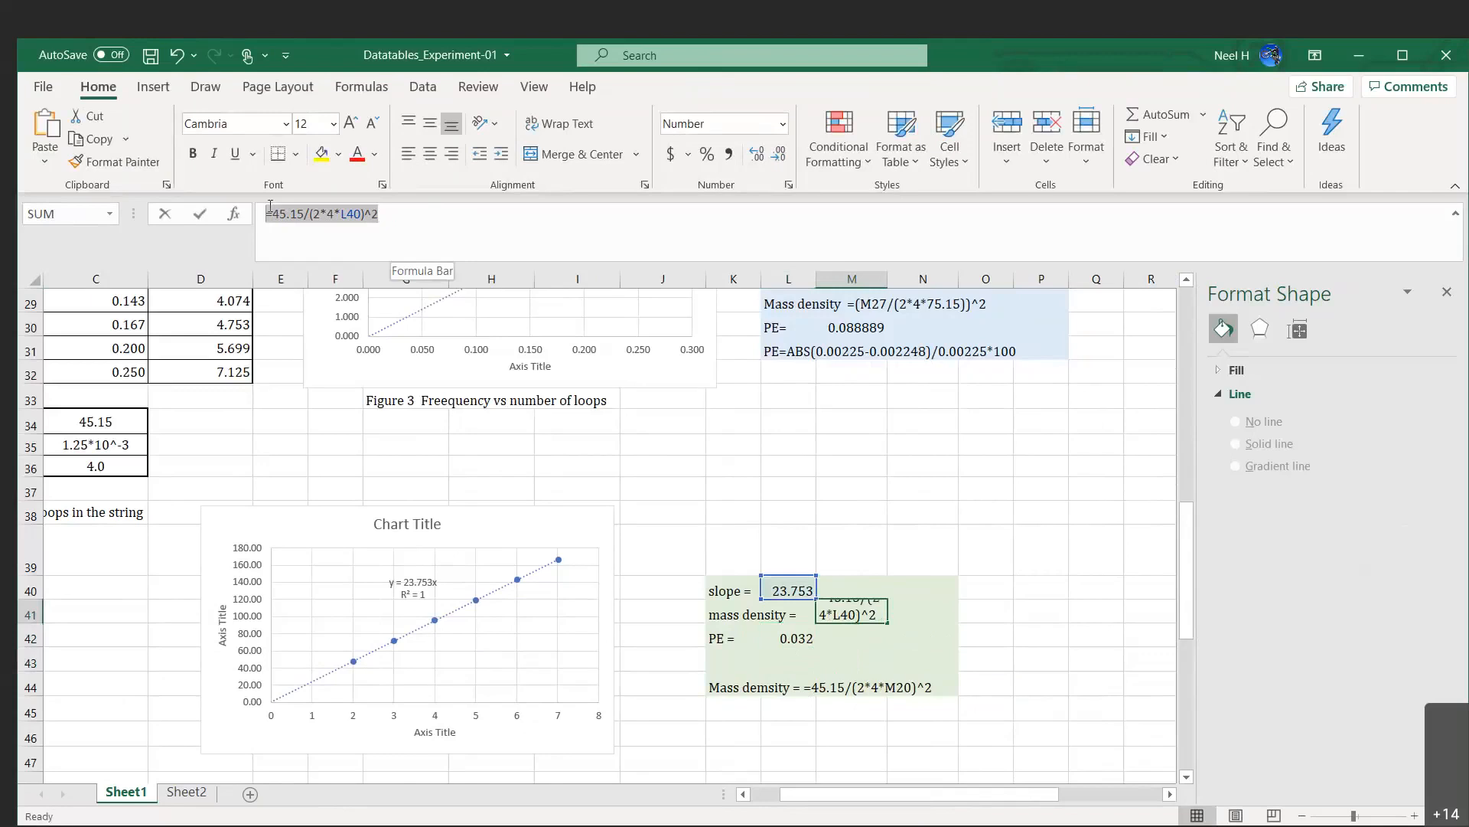
key(Escape)
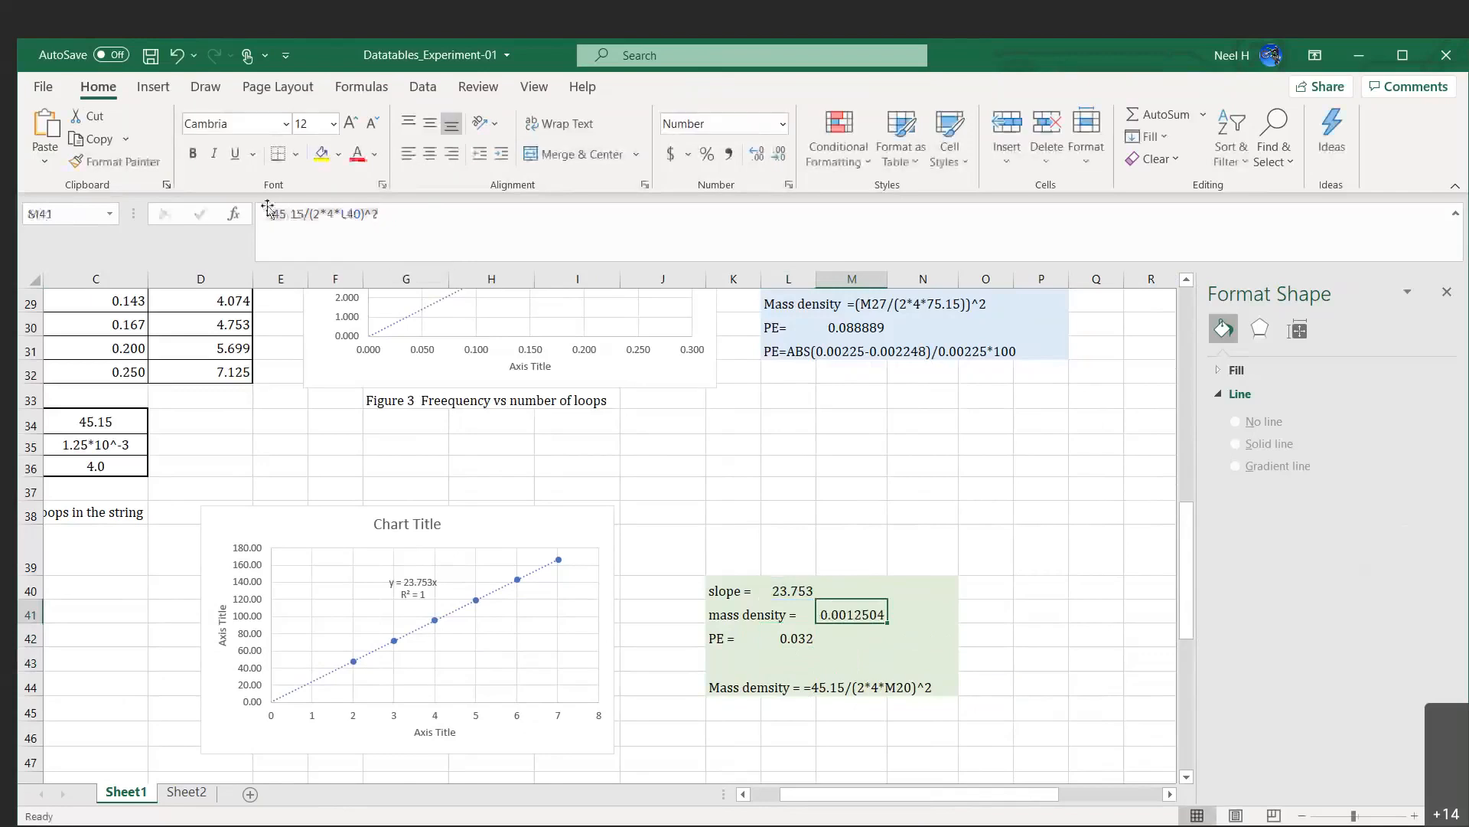
click(754, 689)
drag(472, 221, 357, 217)
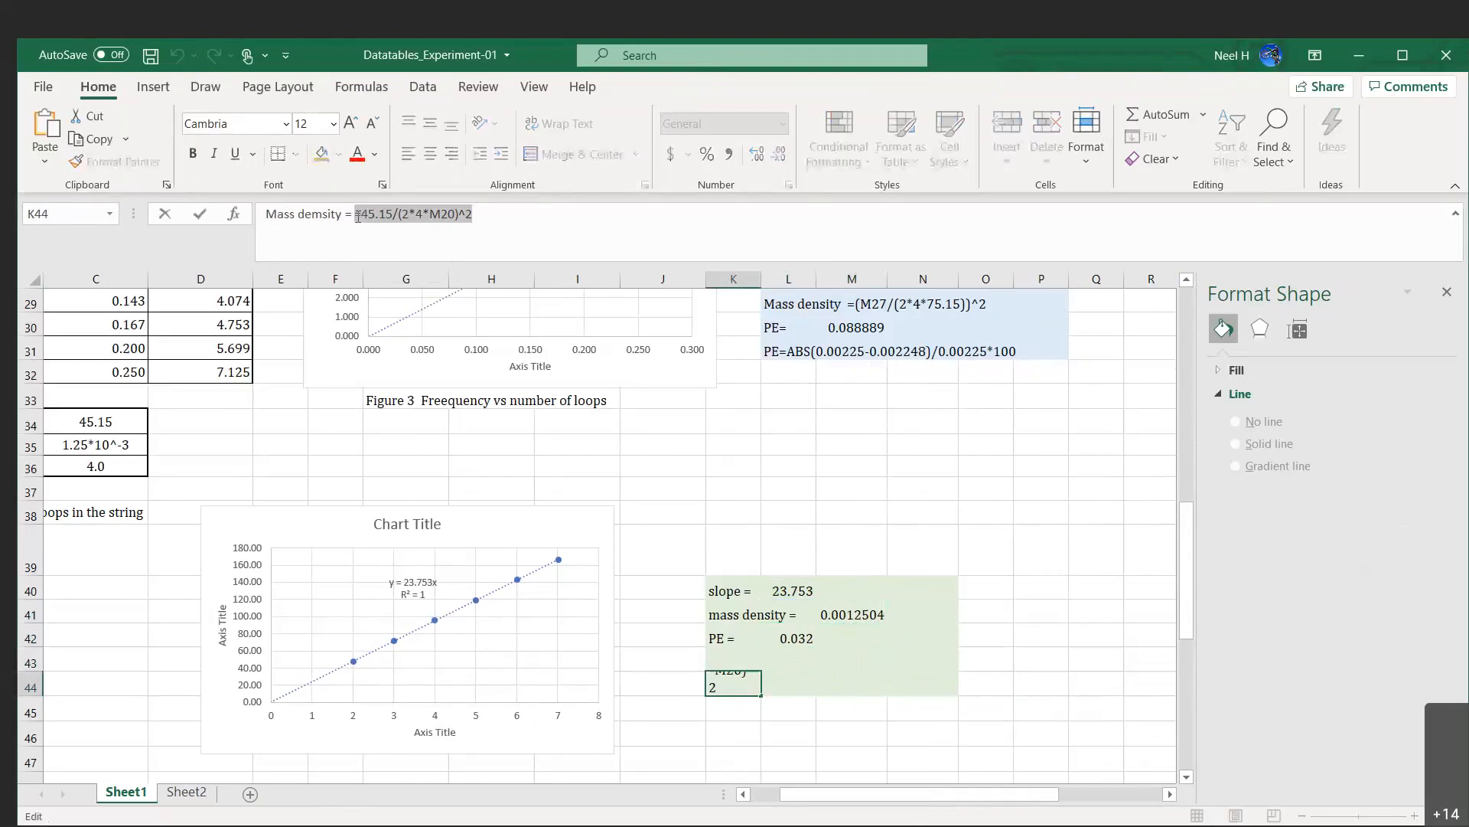
key(ctrl+v)
key(BackSpace)
key(BackSpace)
key(Return)
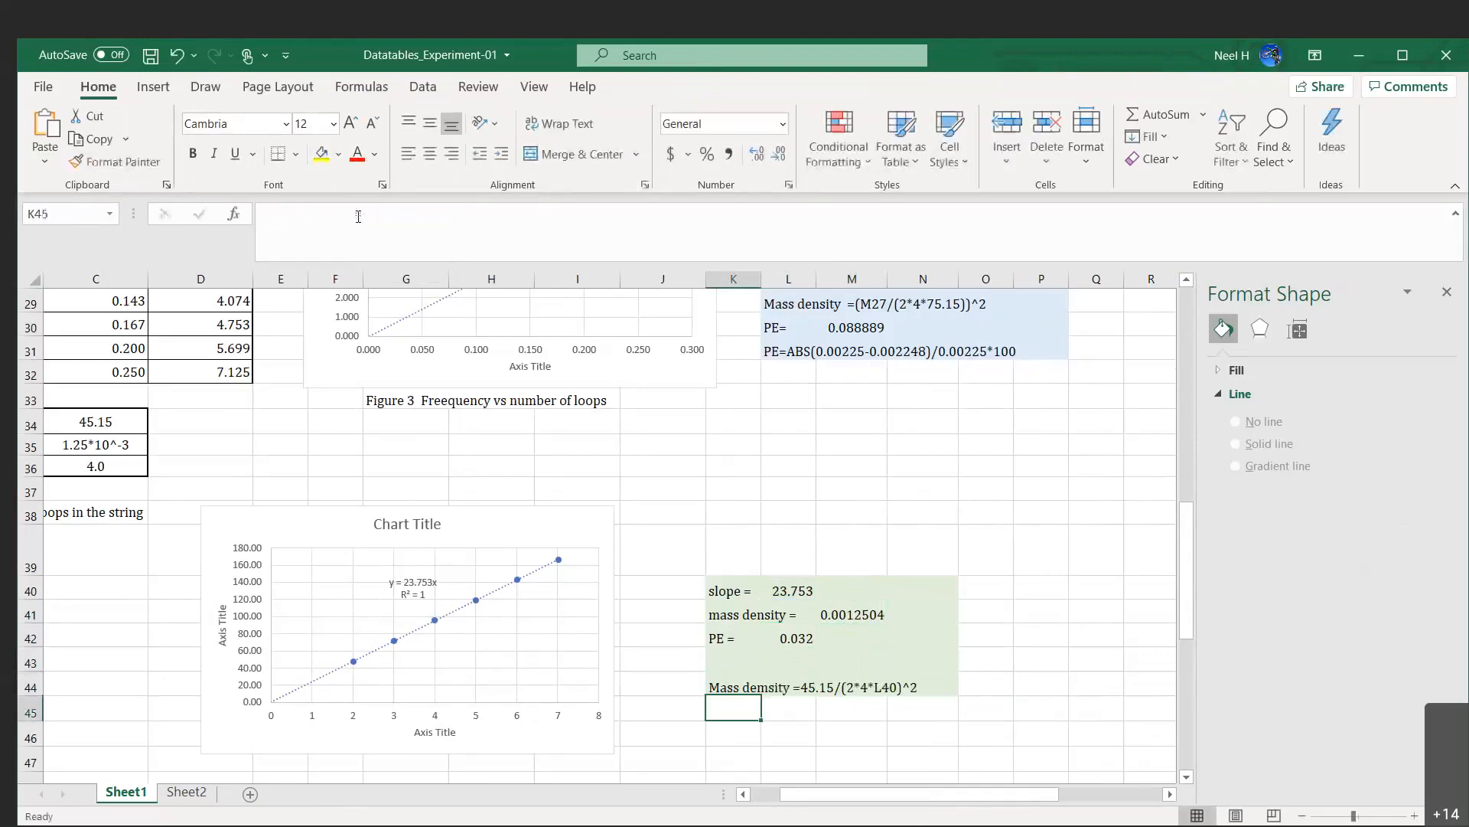
Enter 45.15 as the force of tension in C50 above Table 4.
click(700, 557)
scroll(697, 562, down, 1)
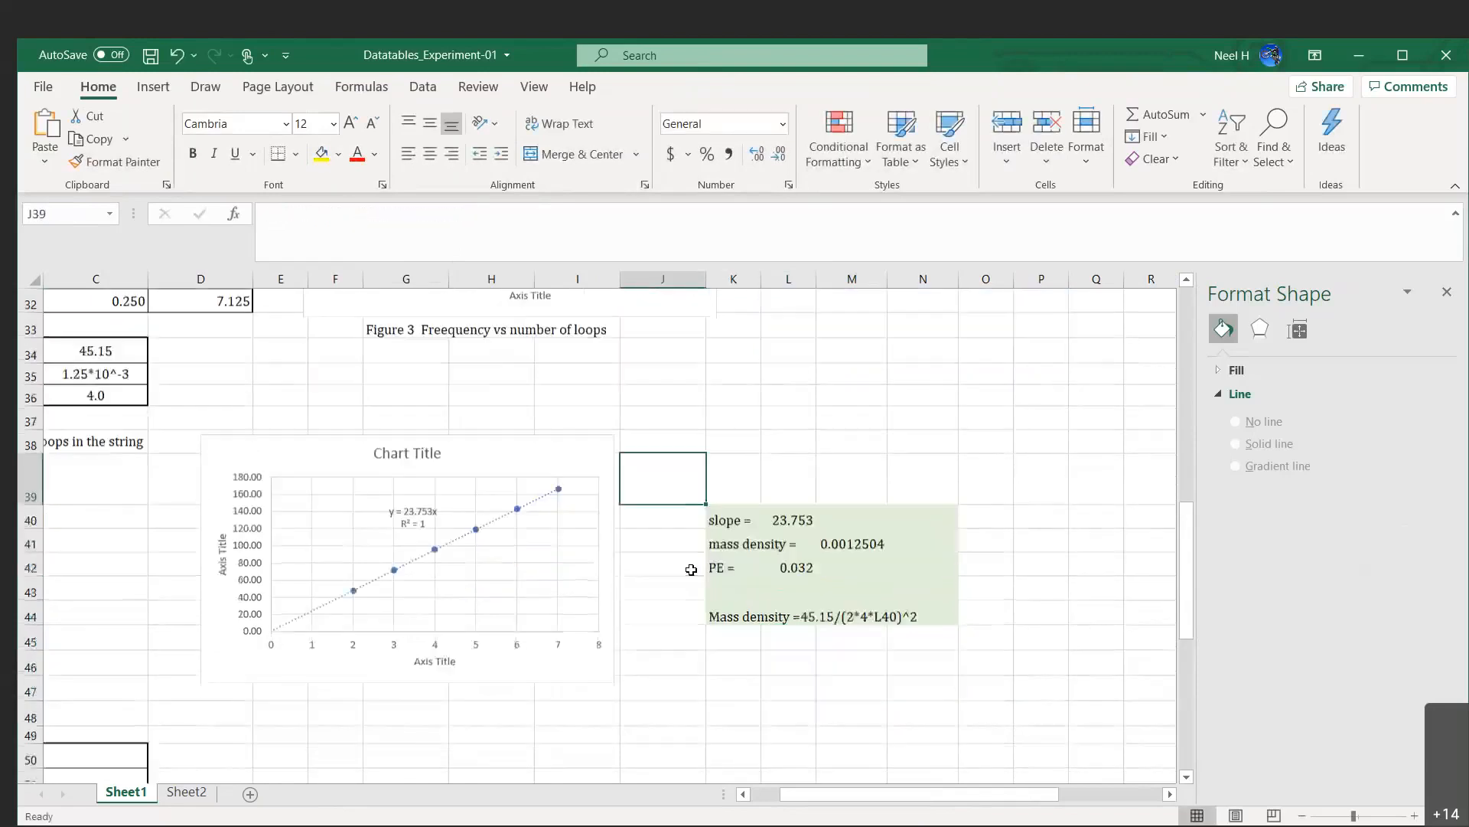
scroll(691, 572, left, 2)
scroll(692, 572, down, 3)
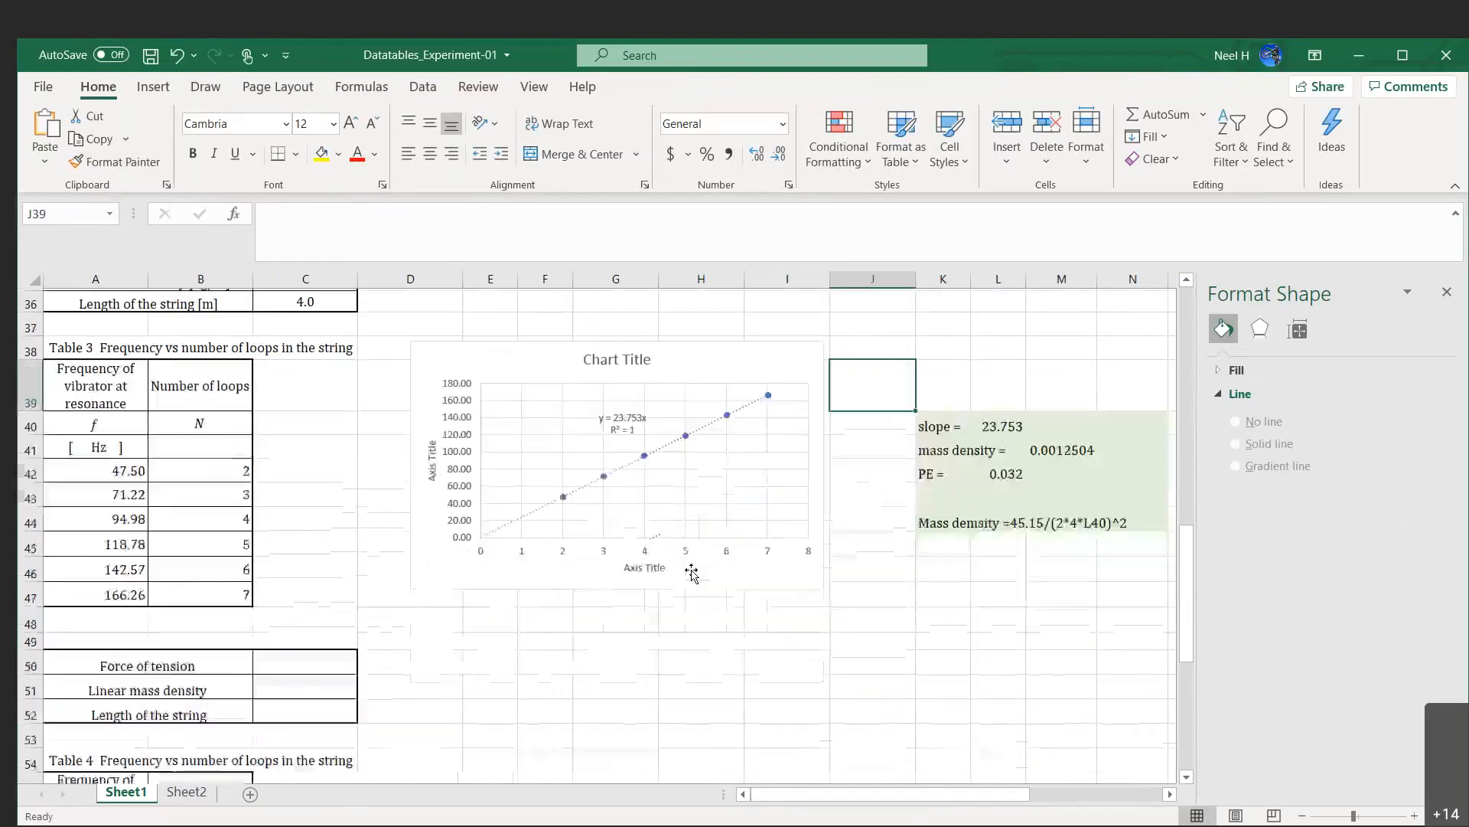
scroll(692, 570, down, 2)
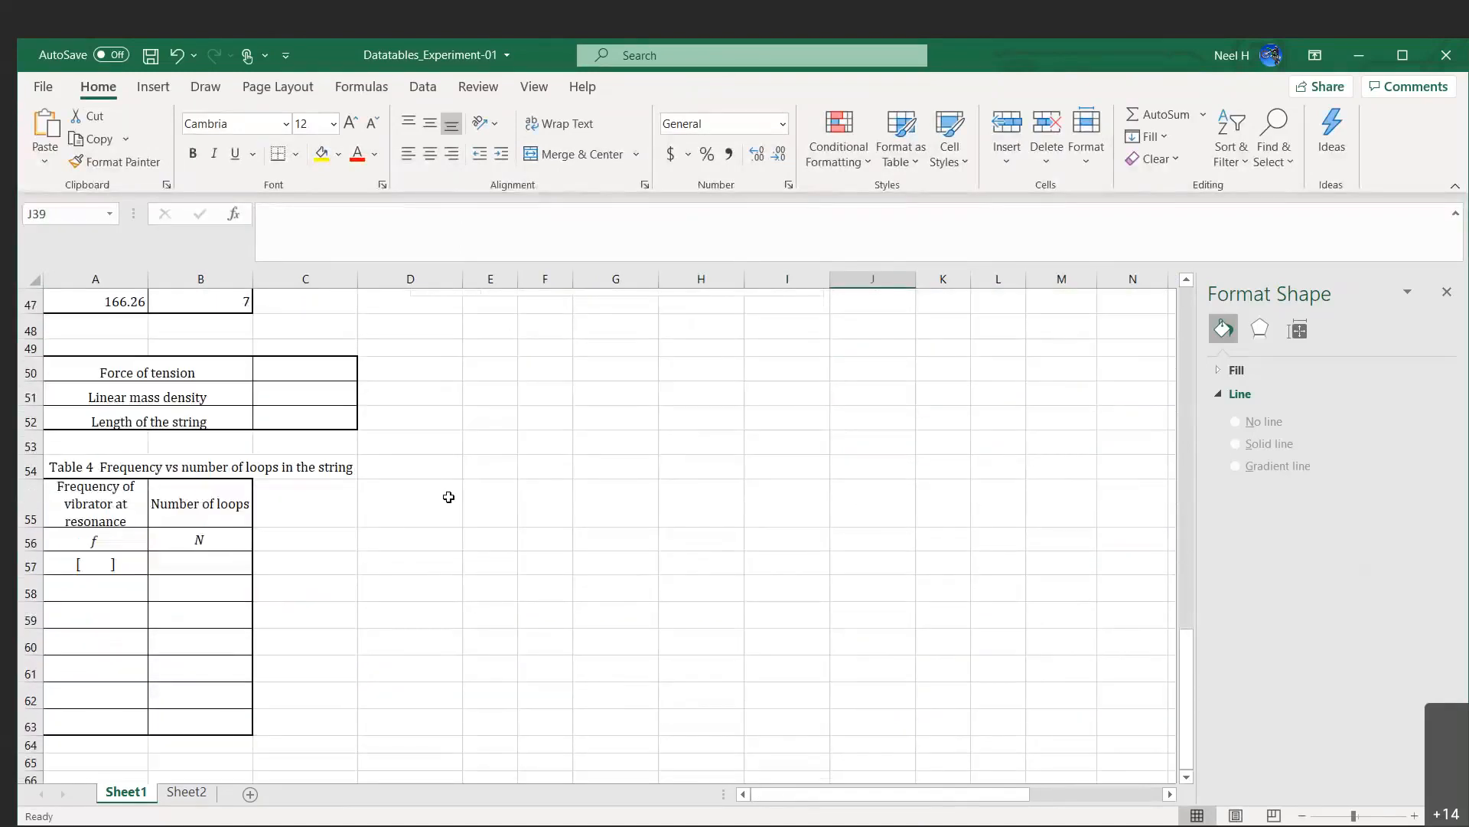
click(344, 372)
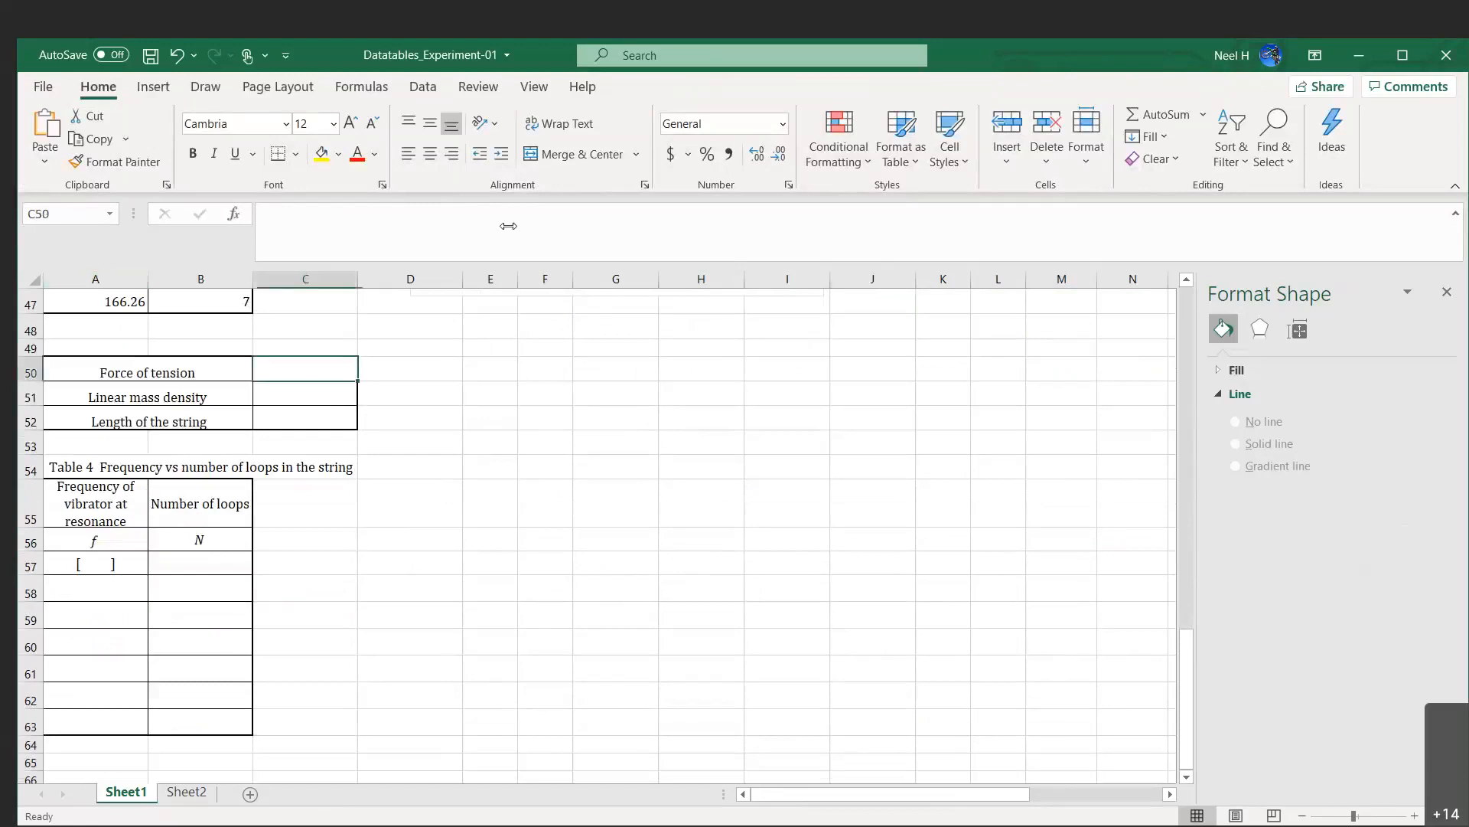
drag(17, 230, 658, 229)
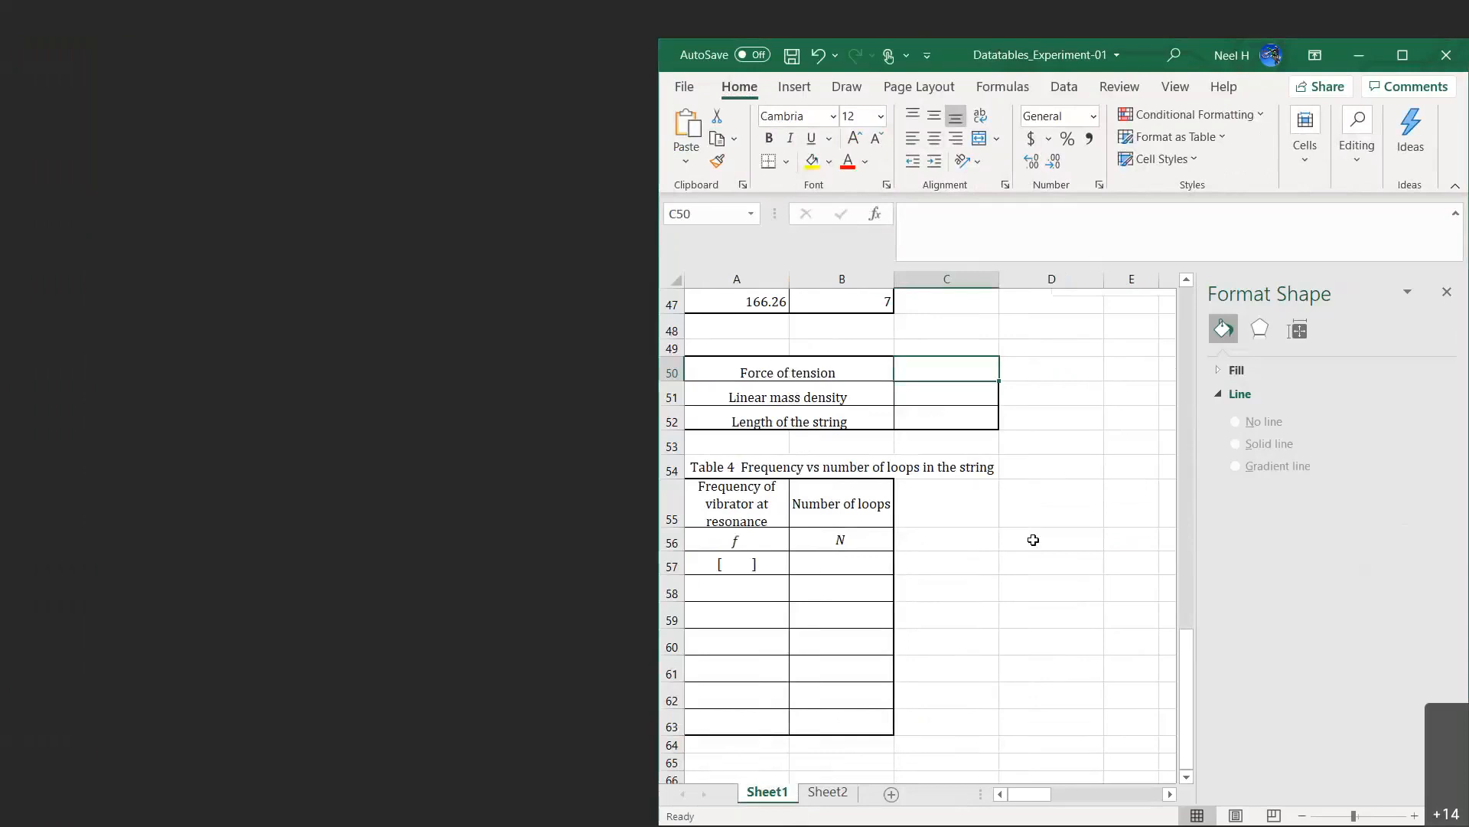
scroll(1033, 540, up, 1)
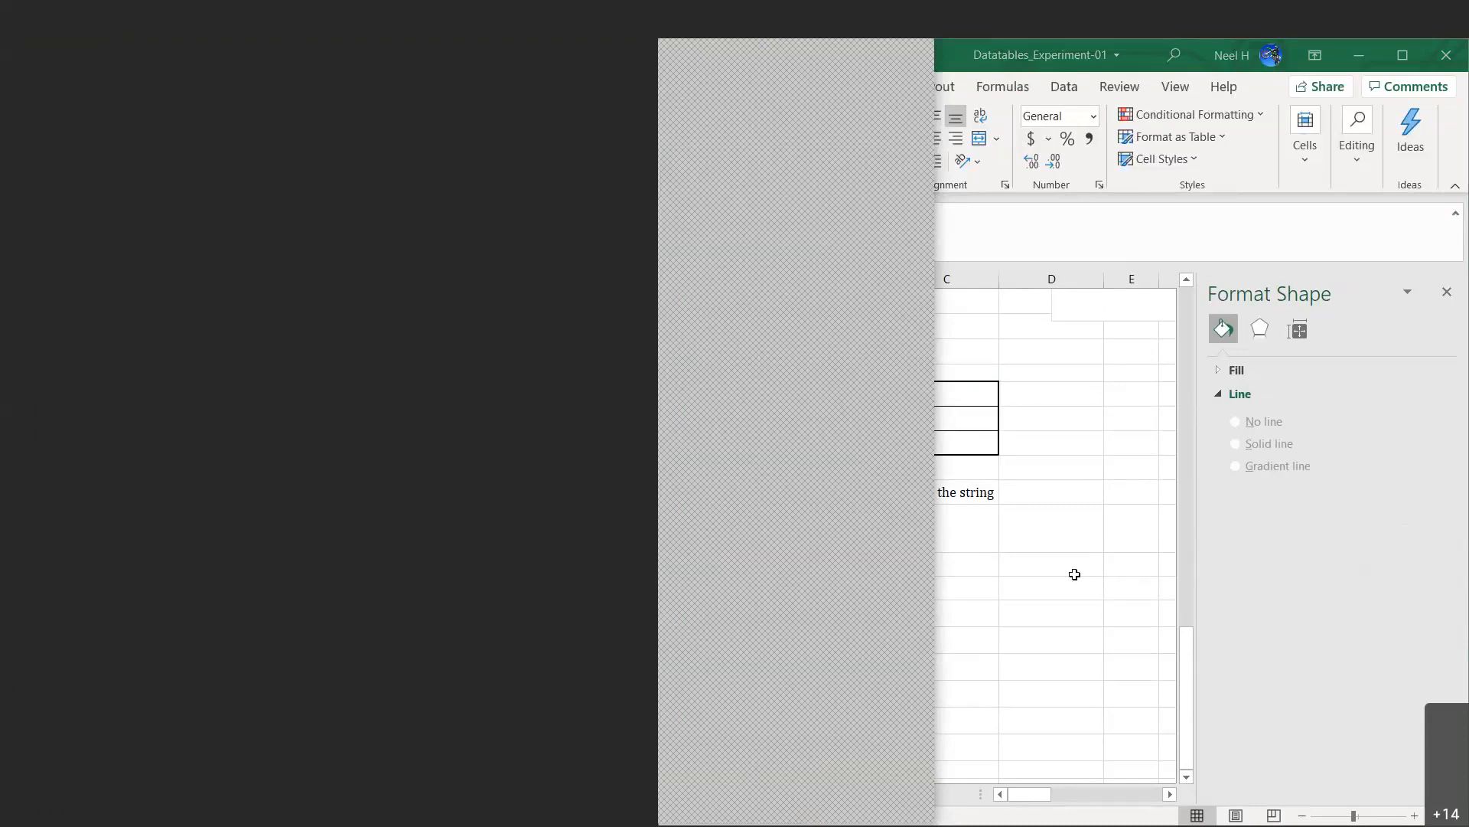
text(45.15)
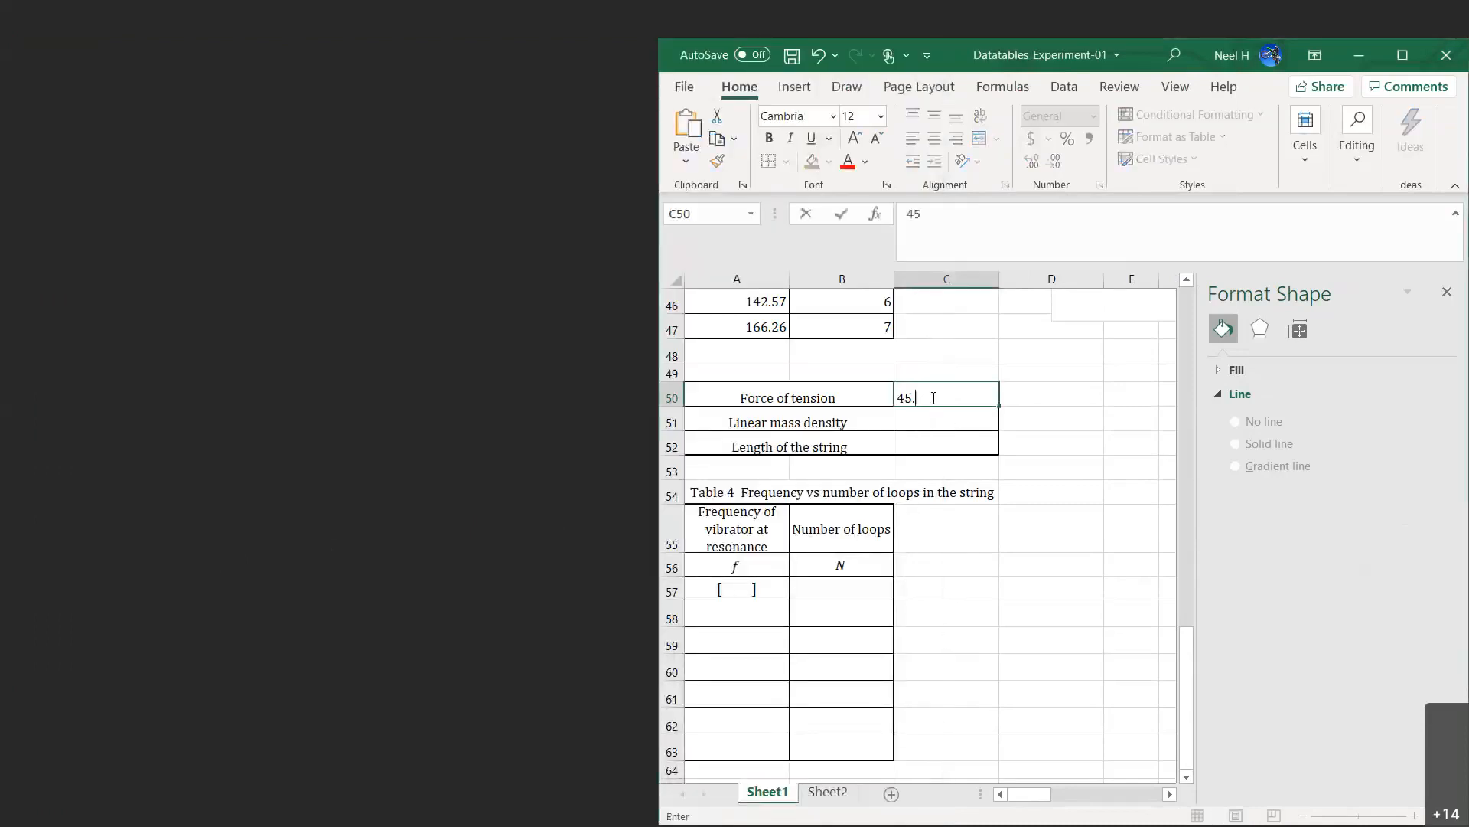
key(Return)
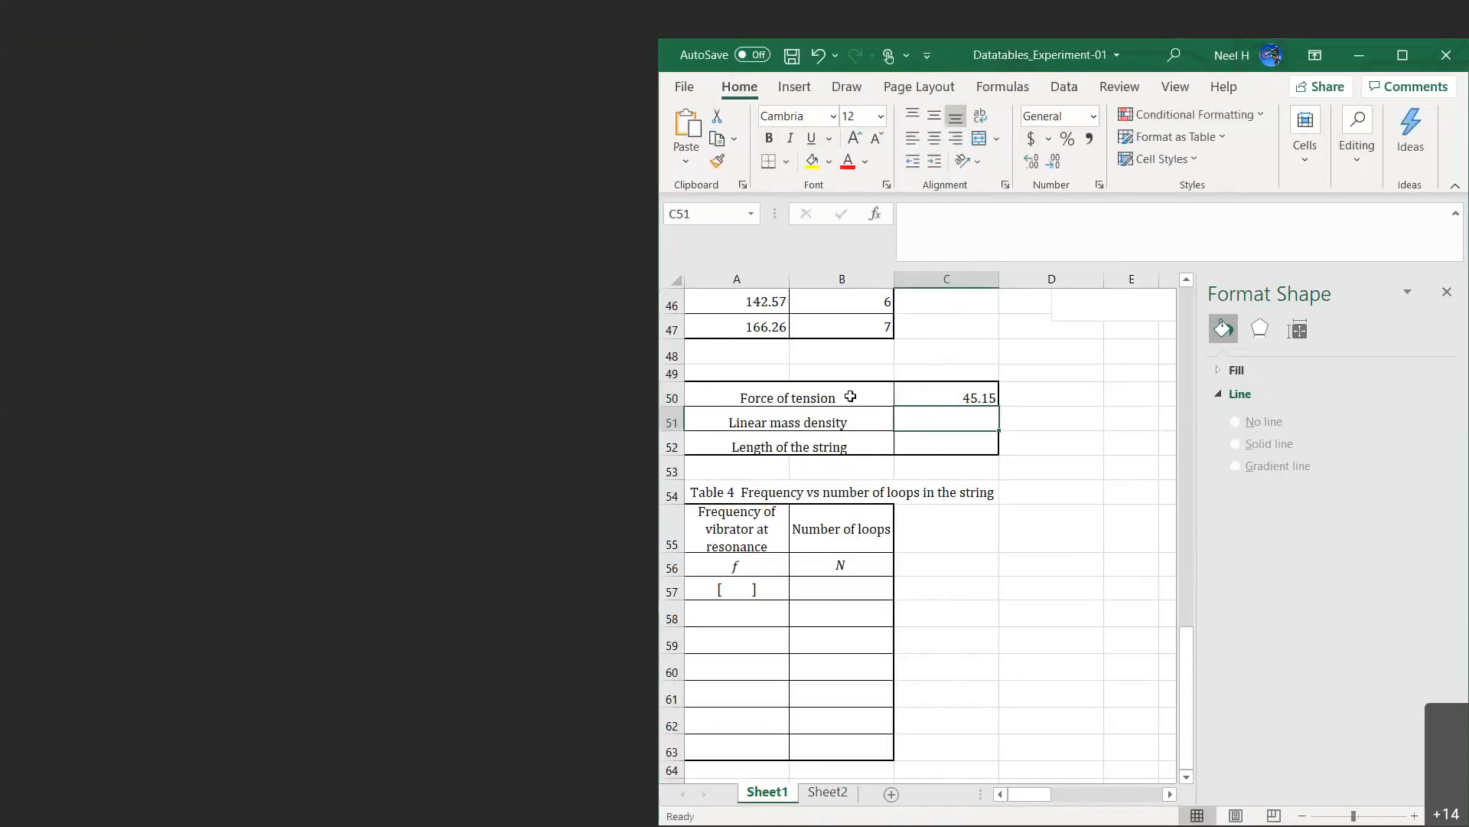
Append the unit [N] to the force of tension label in A50 and [kg/m] to the linear mass density label in A51.
click(758, 397)
click(1021, 211)
text([N])
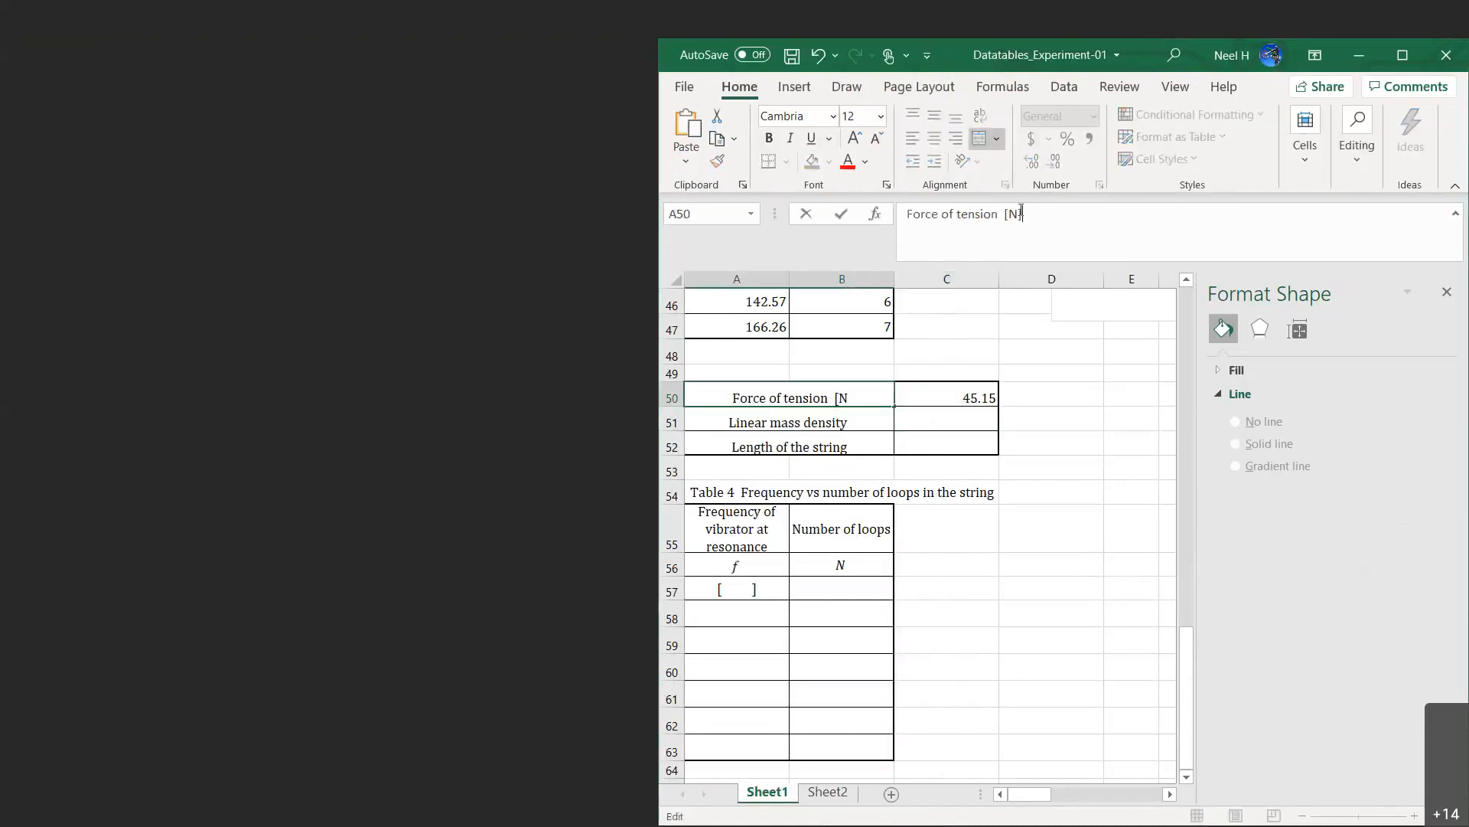
key(Return)
click(1017, 212)
text([k)
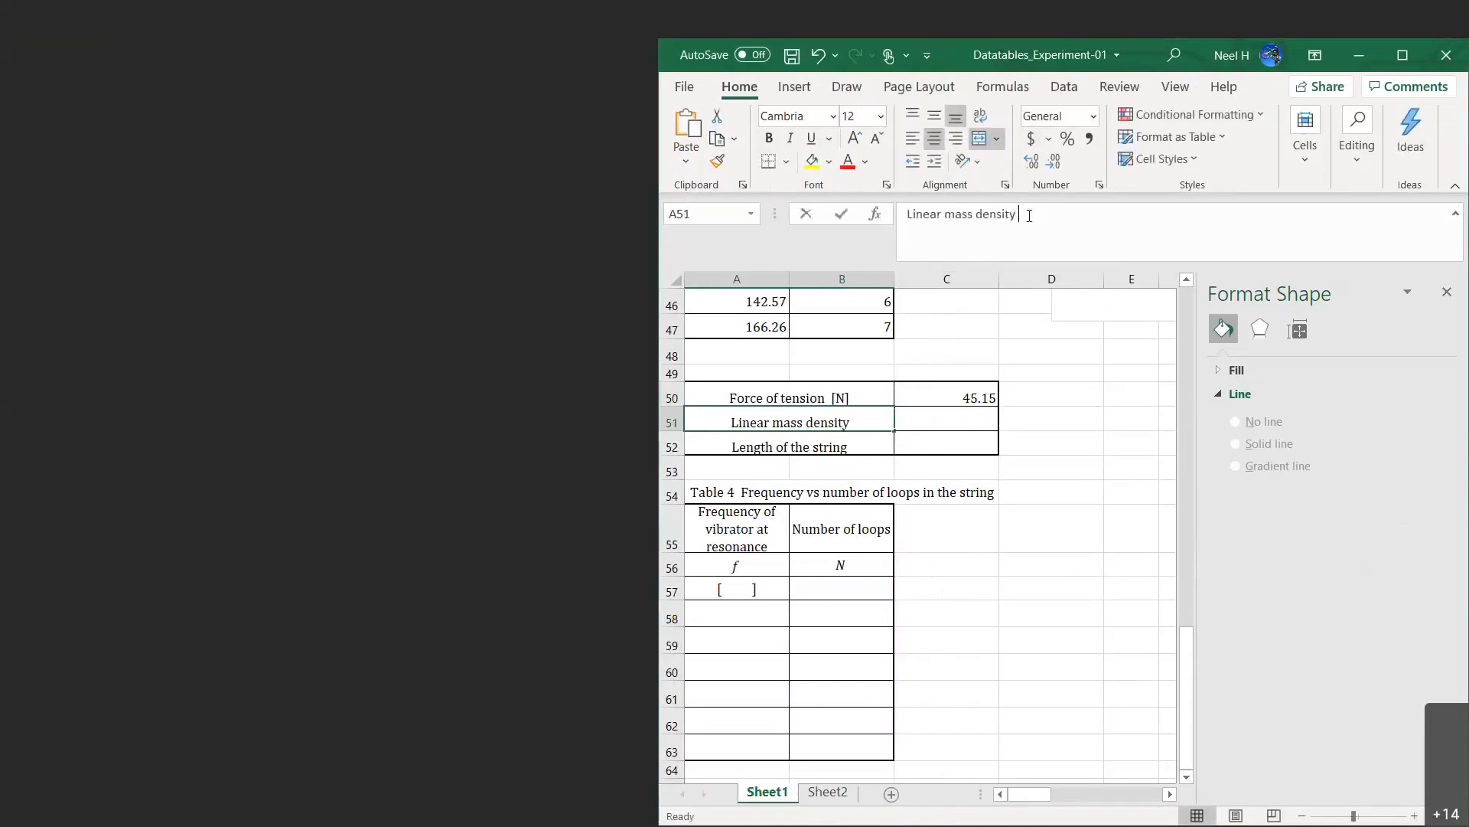
text(g/)
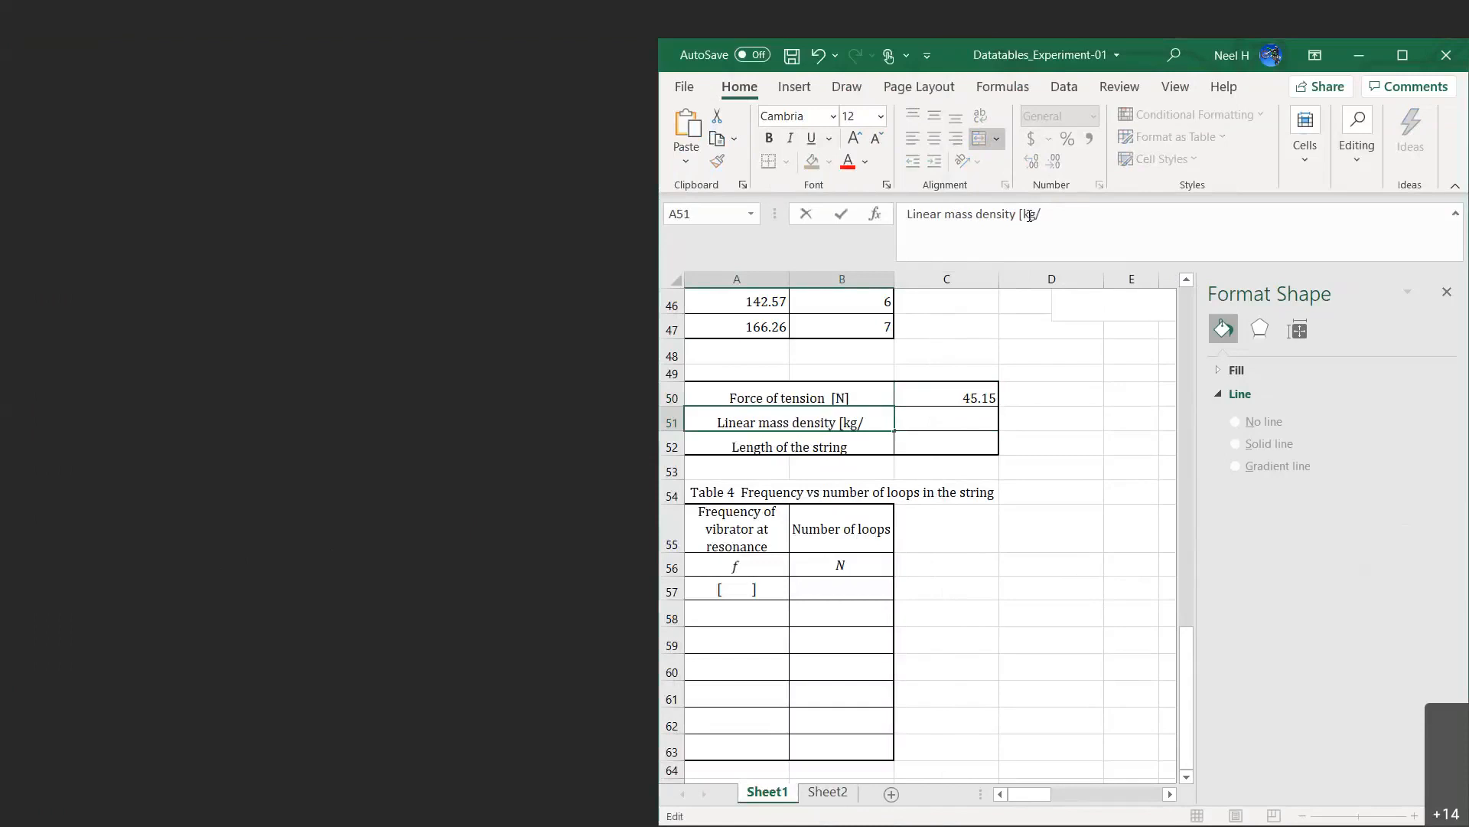
text(m])
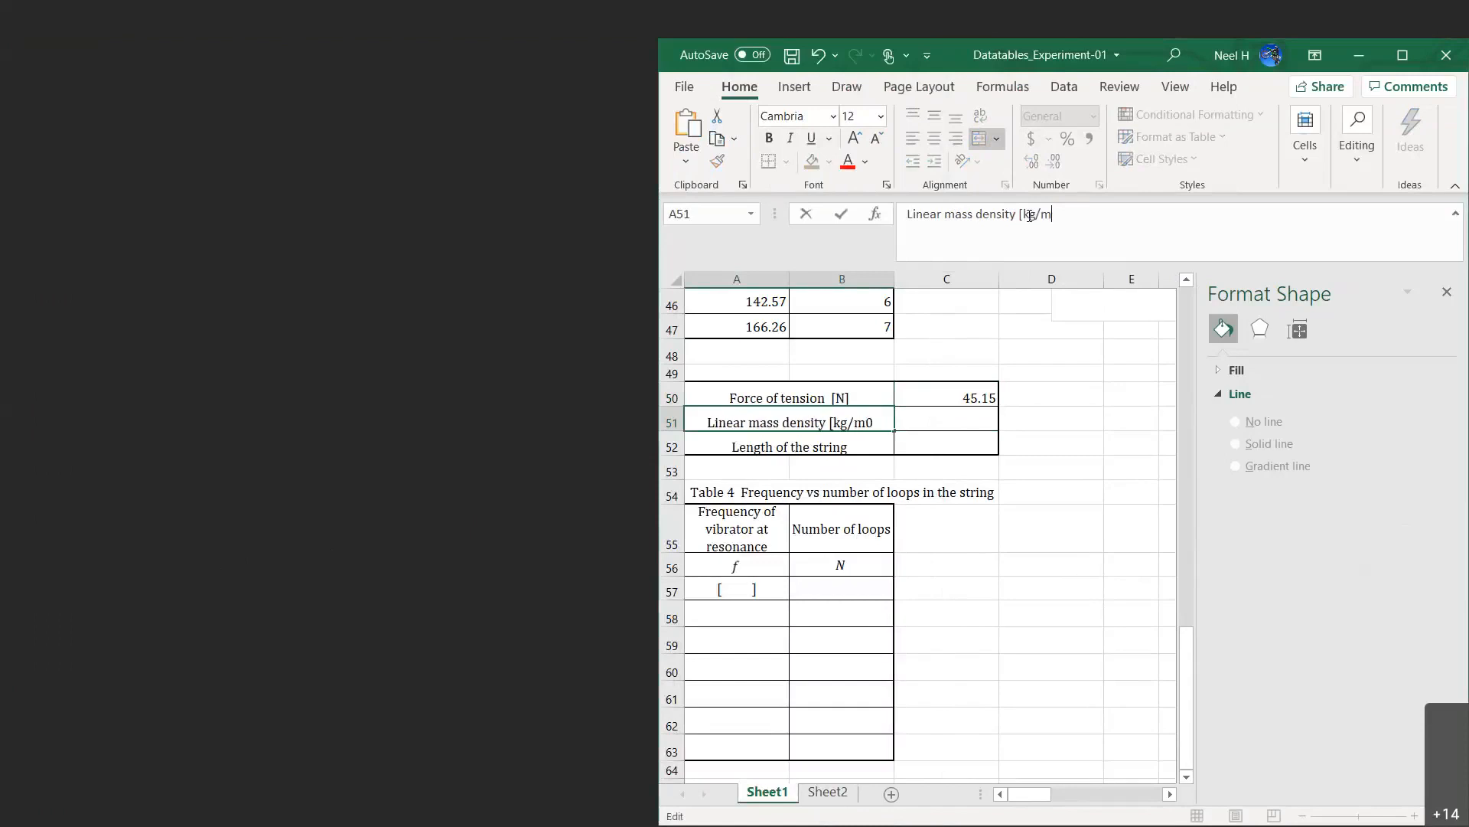
key(Return)
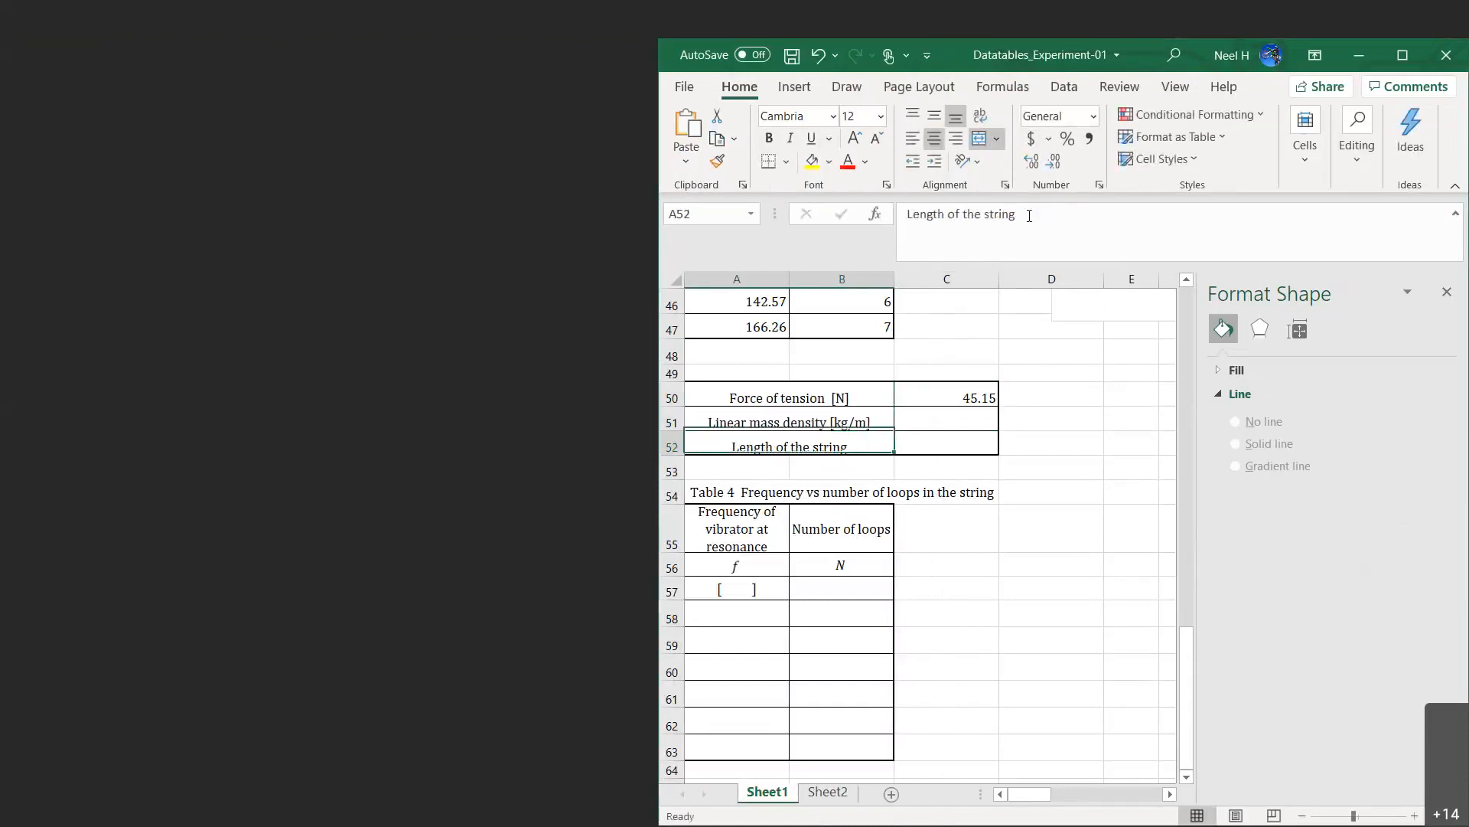
Enter 3.55*10^-3 as the linear mass density in C51 and 4.0 as the length of the string in C52.
key(Up)
key(Right)
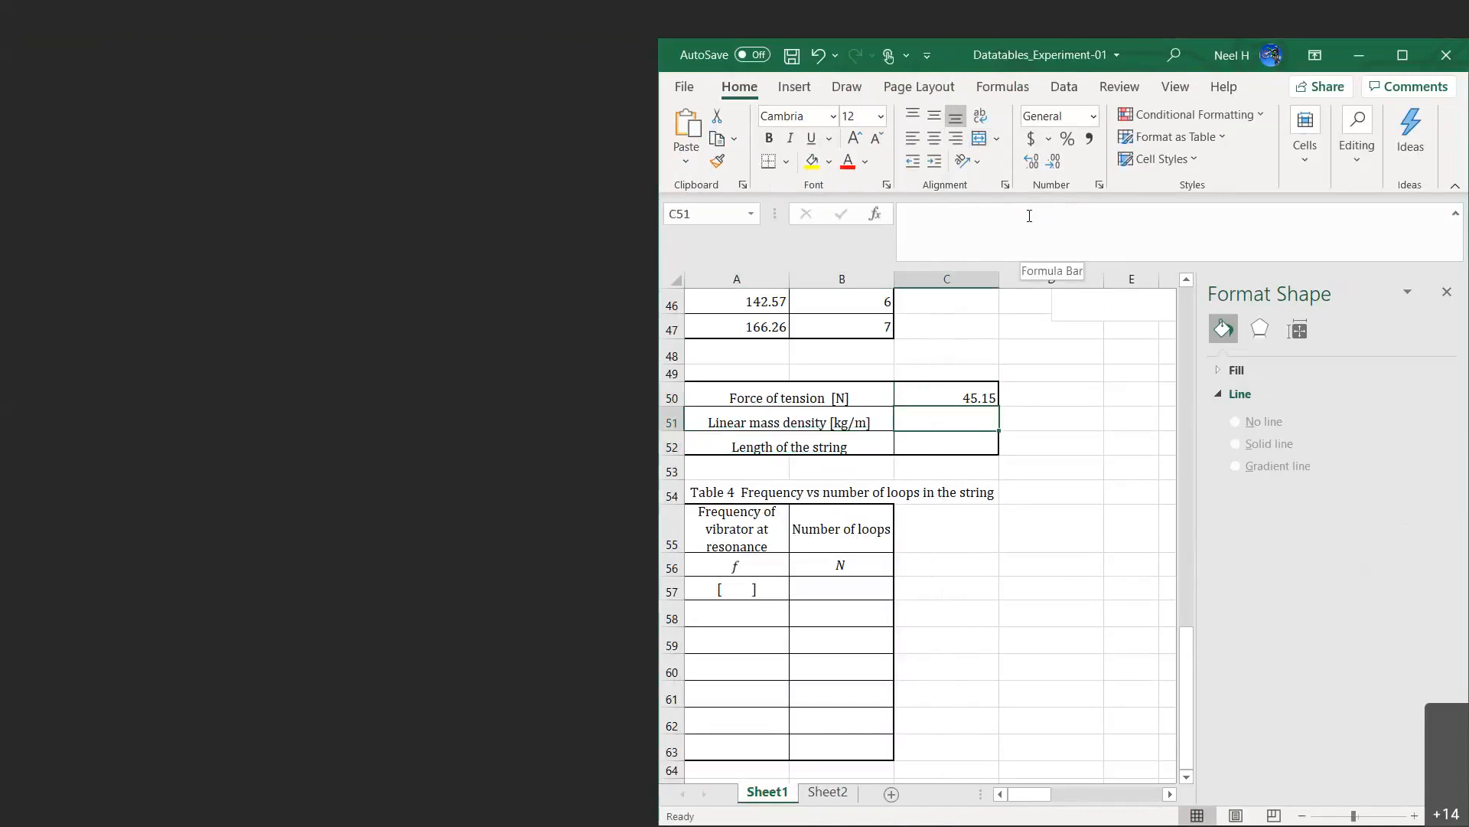
text(3.55)
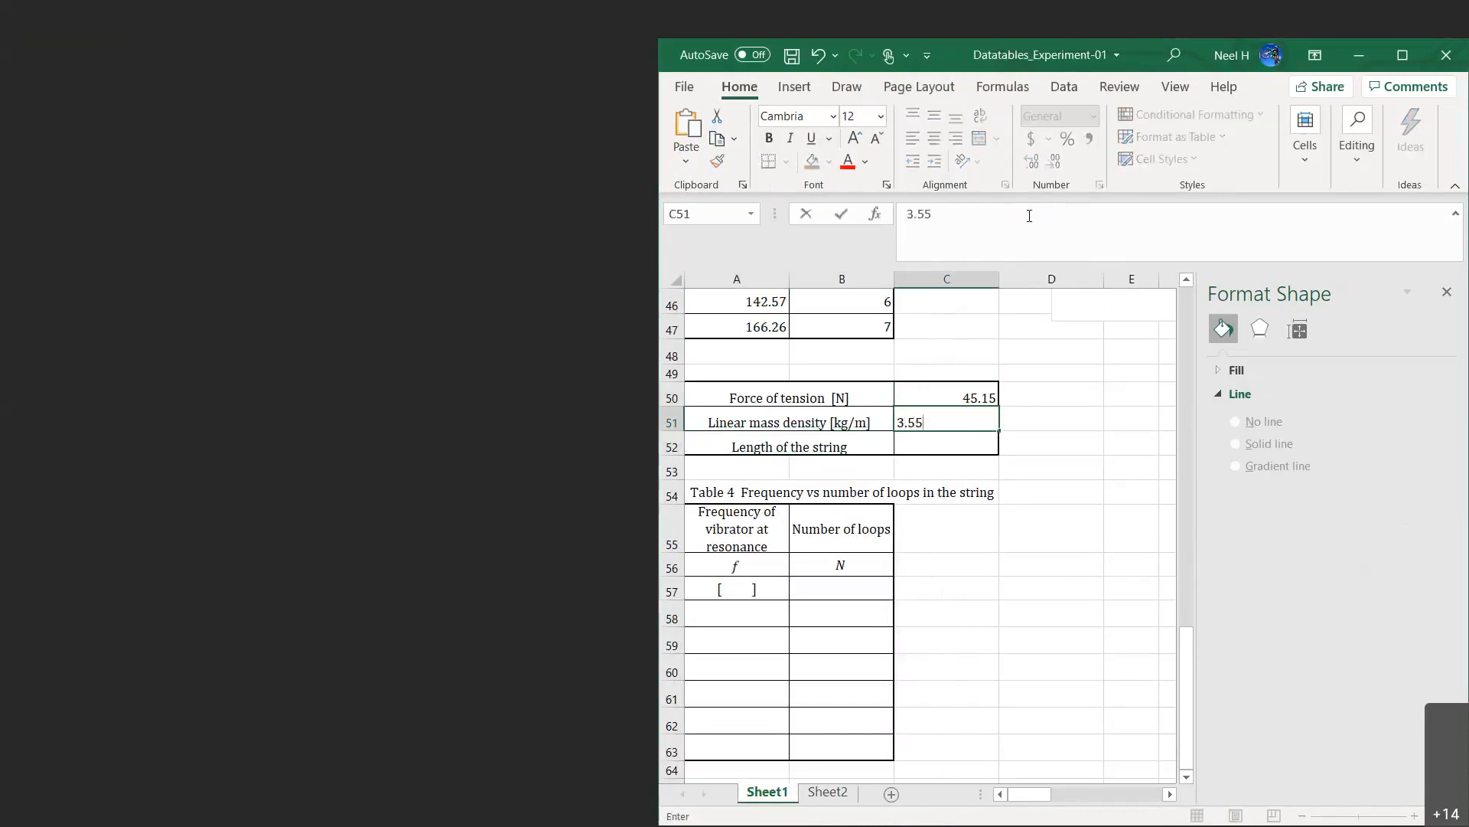
text(*10^-3)
key(Return)
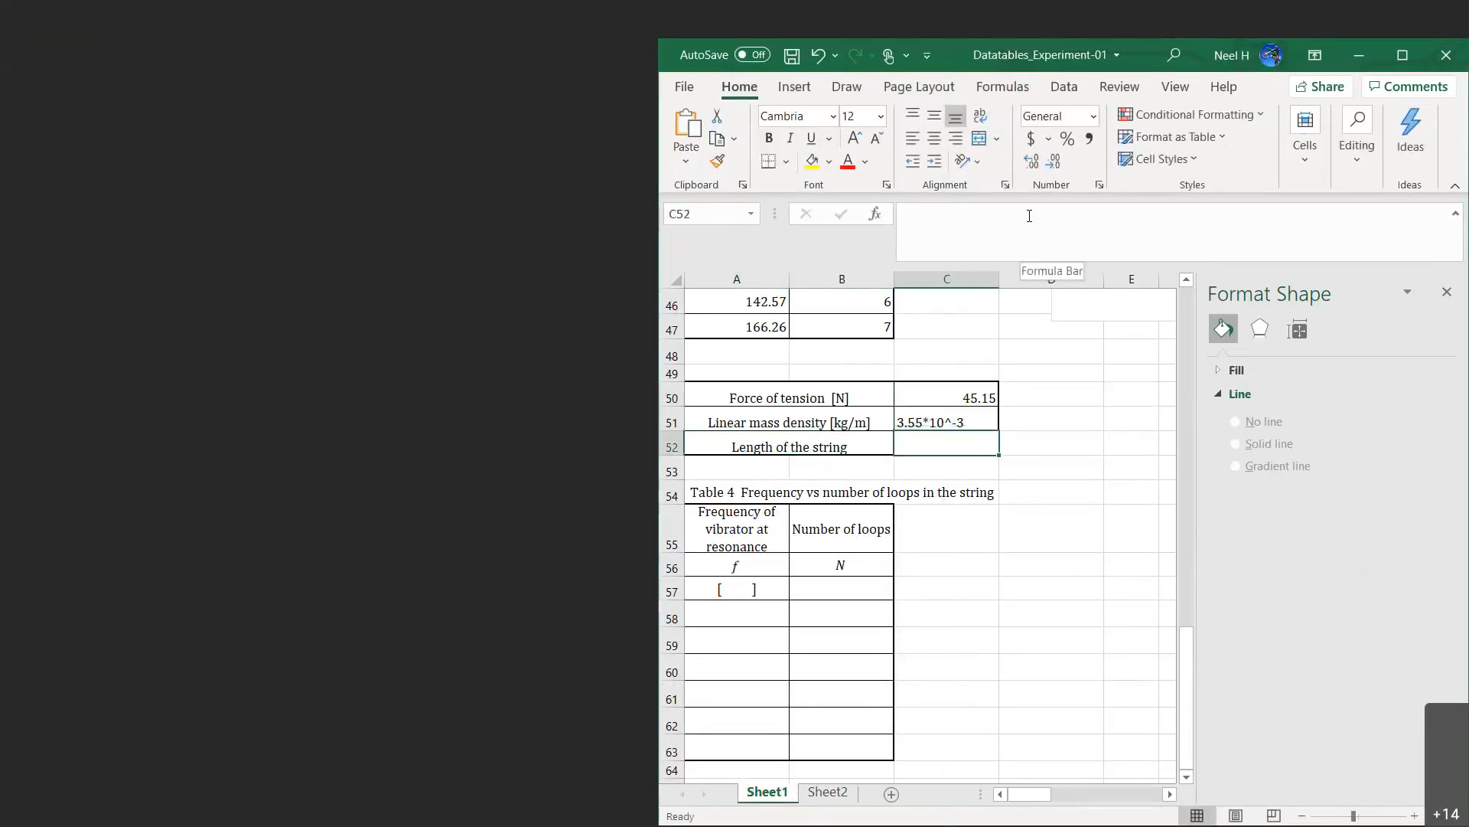
text(4.0)
key(Return)
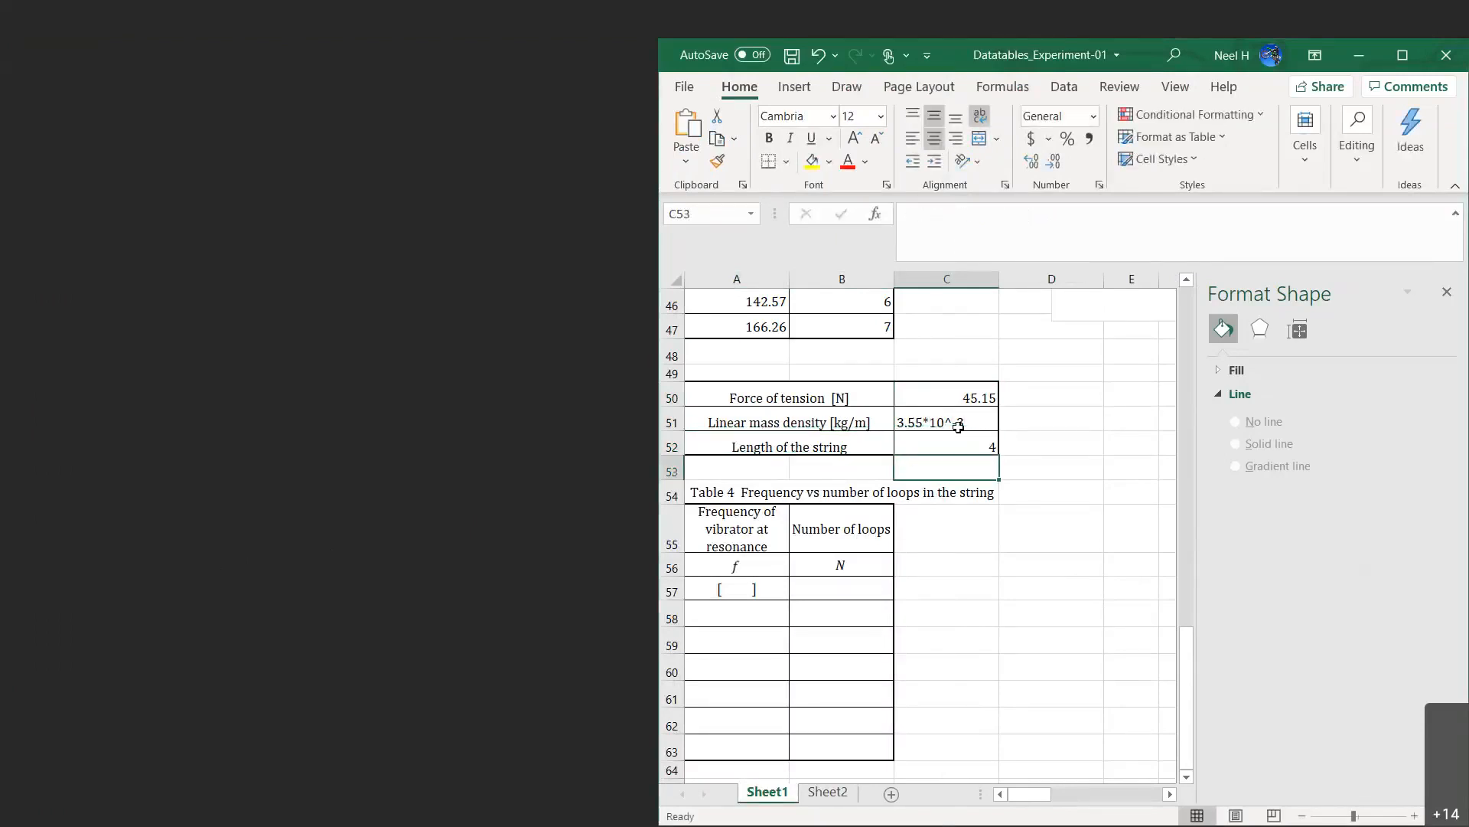
Format the string length in C52 as a number with one decimal place.
click(955, 448)
right_click(955, 448)
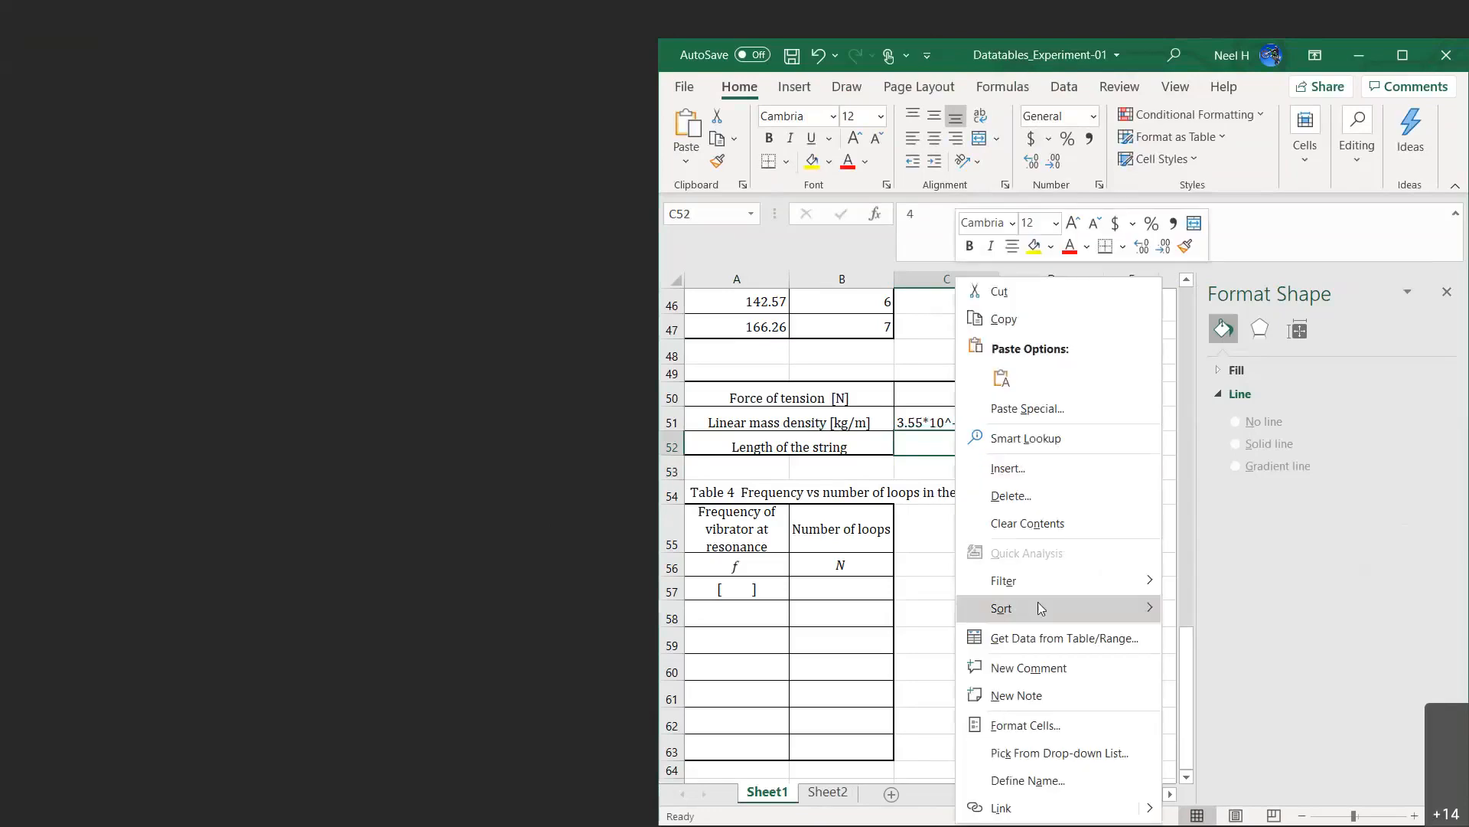
click(1030, 727)
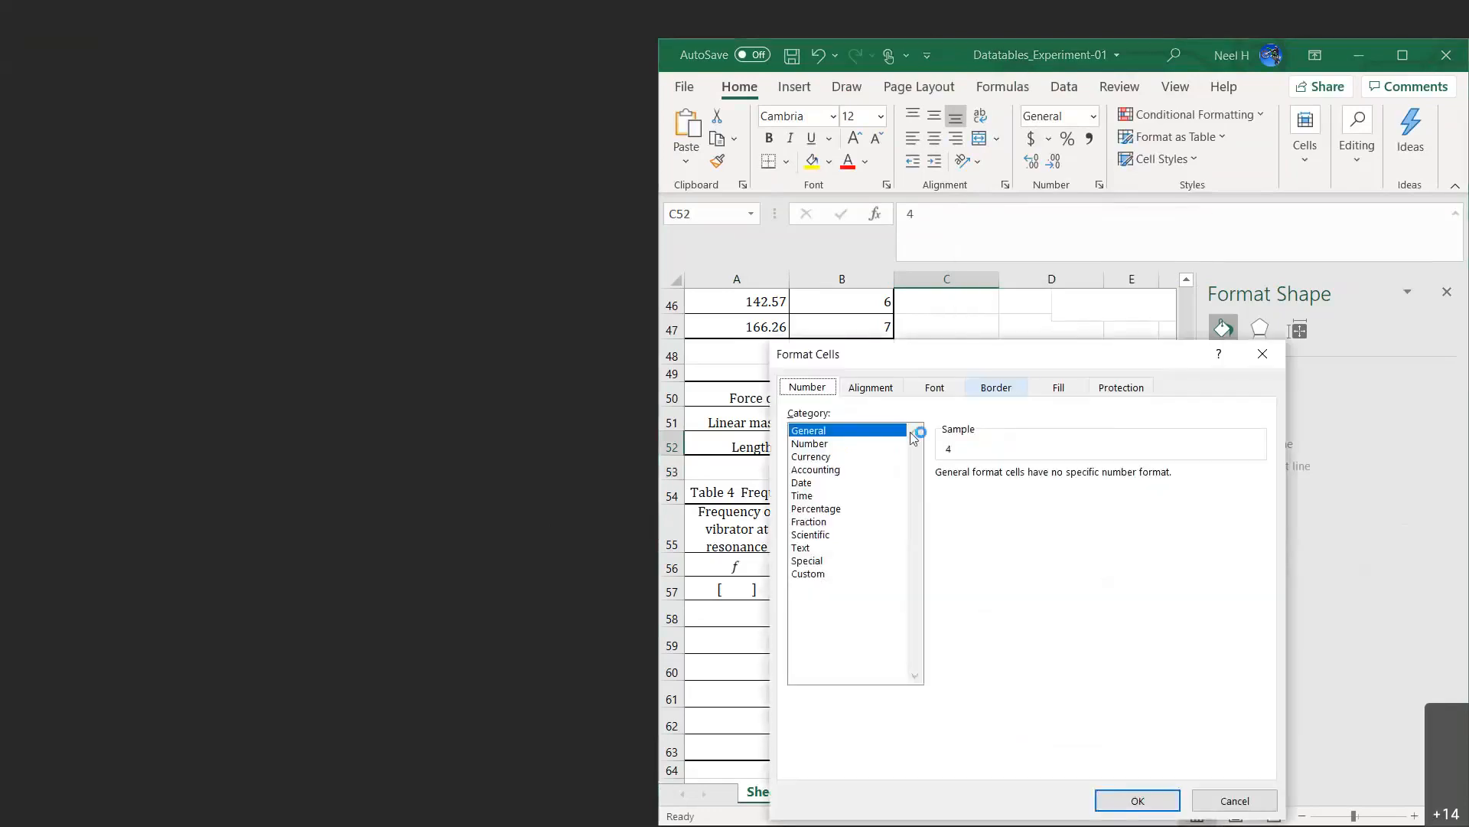
click(809, 443)
click(1070, 479)
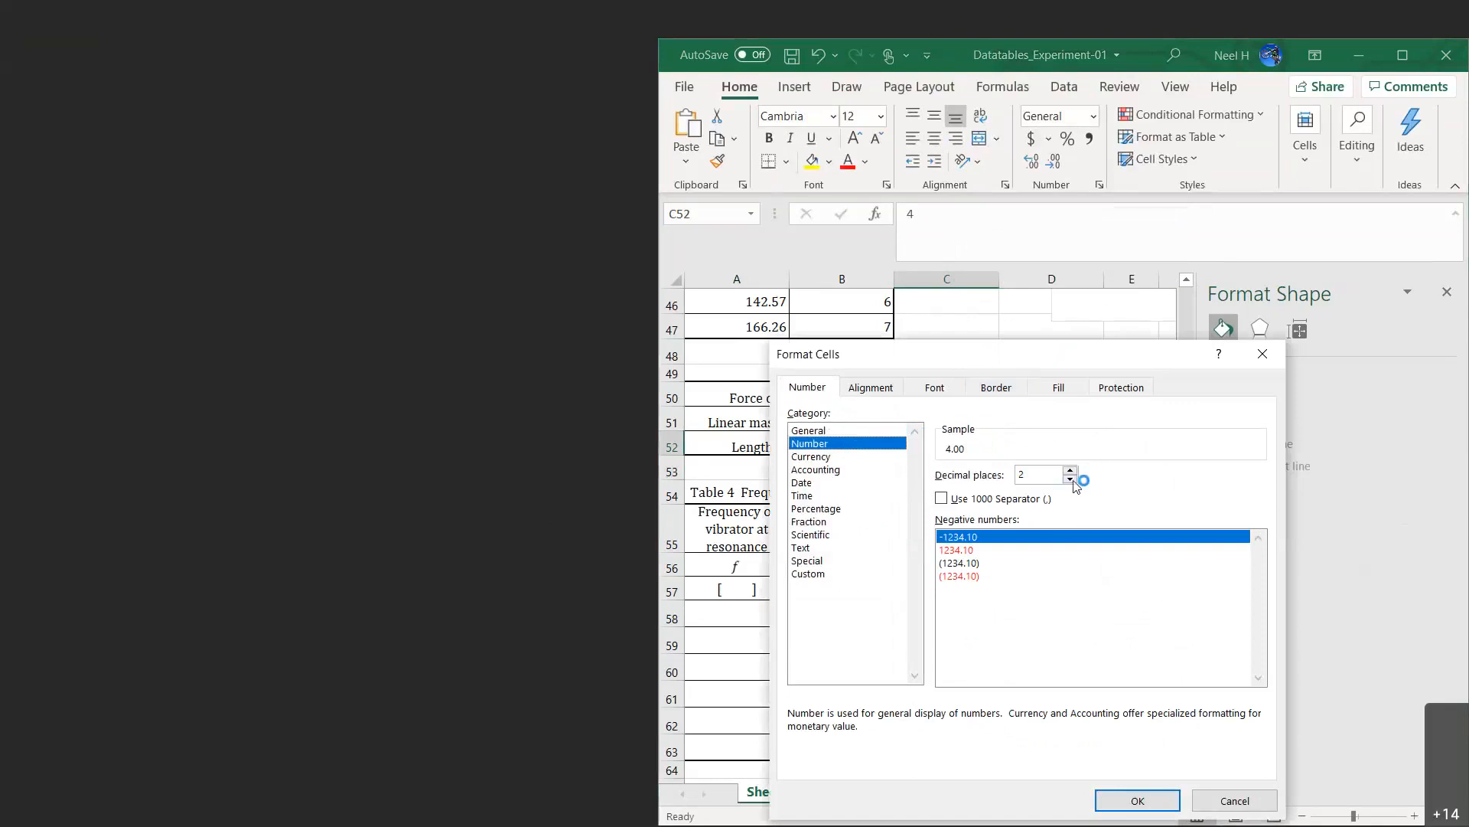
click(1138, 799)
Append the unit [m] to the length of the string label in A52.
key(Left)
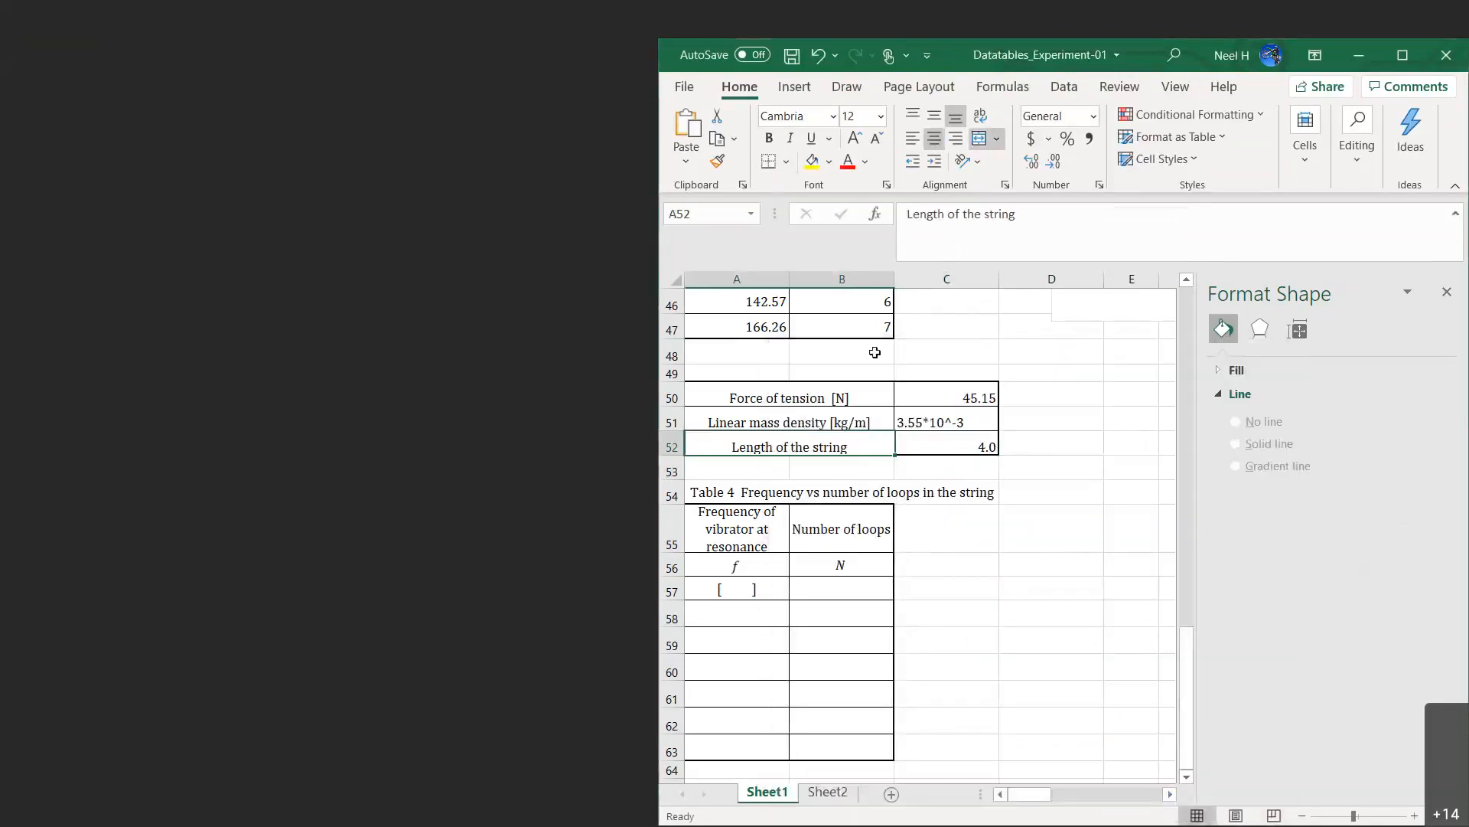
click(1041, 207)
text([m])
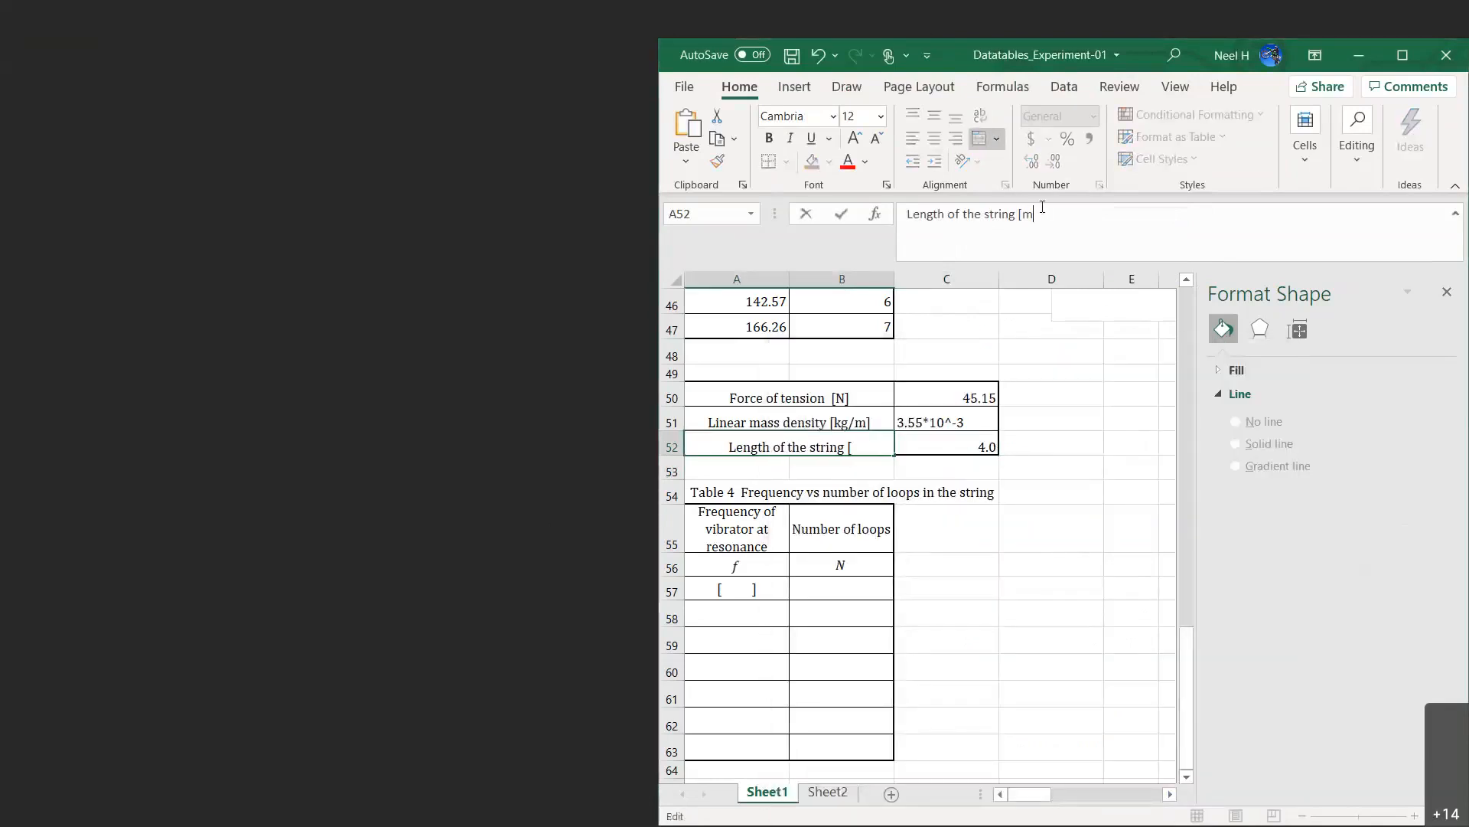
key(Return)
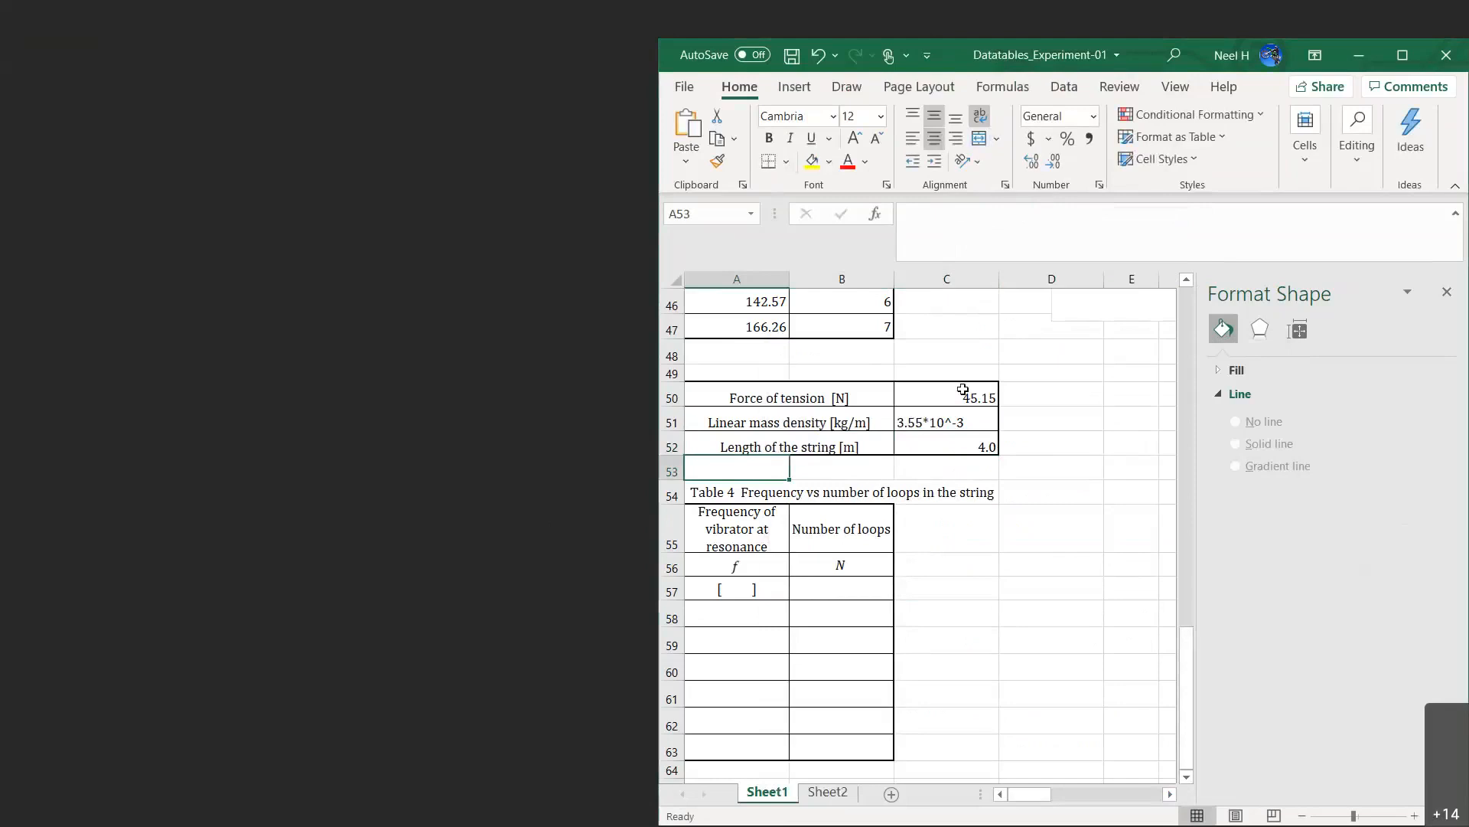
Center the values in C50:C52 both horizontally and vertically.
drag(962, 389, 964, 442)
click(935, 138)
click(935, 116)
click(1016, 628)
Fill in Hz between the brackets of the frequency unit cell A57 in Table 4.
scroll(980, 597, down, 1)
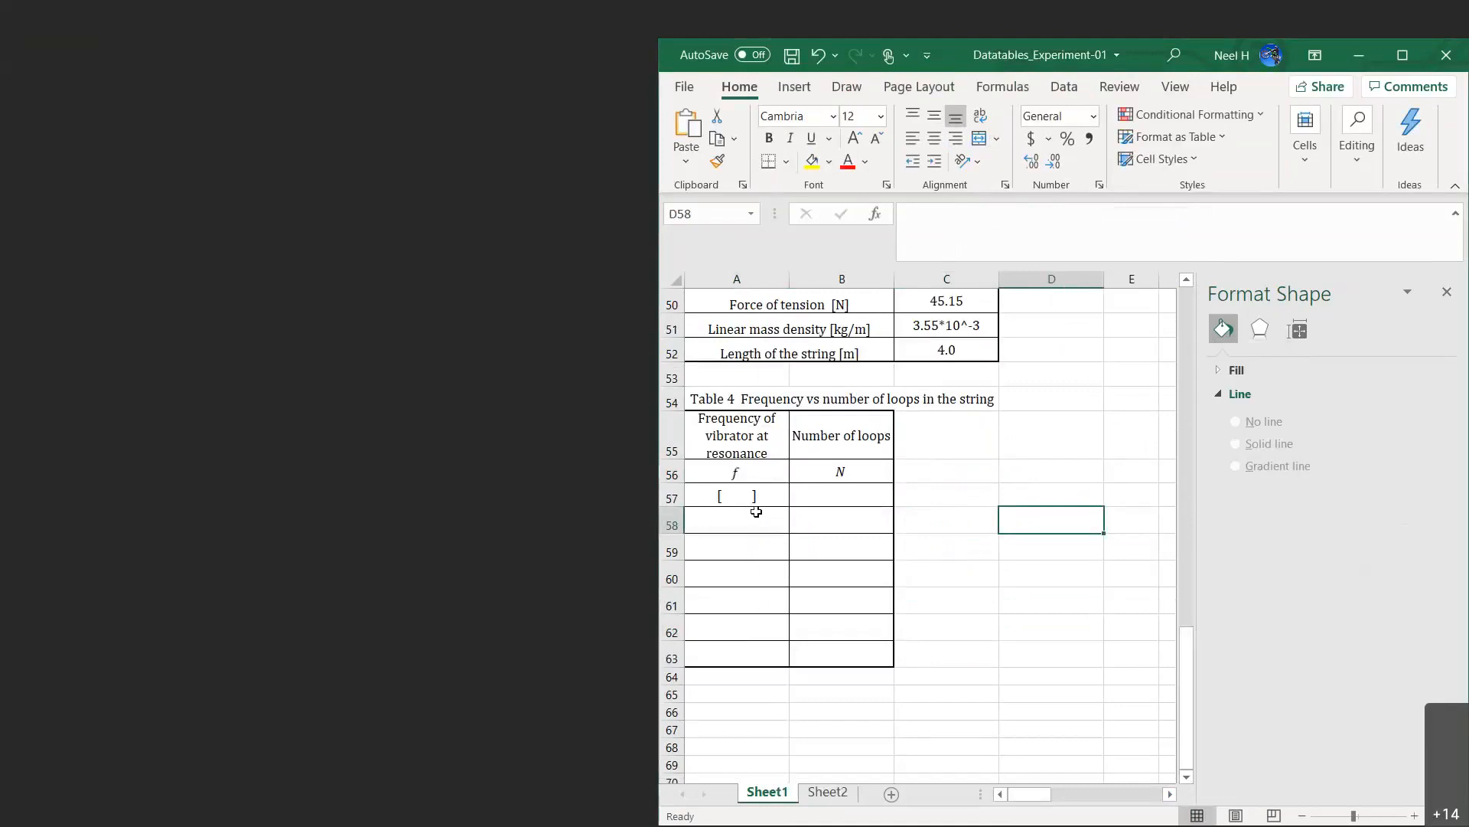
drag(735, 399, 964, 498)
click(769, 490)
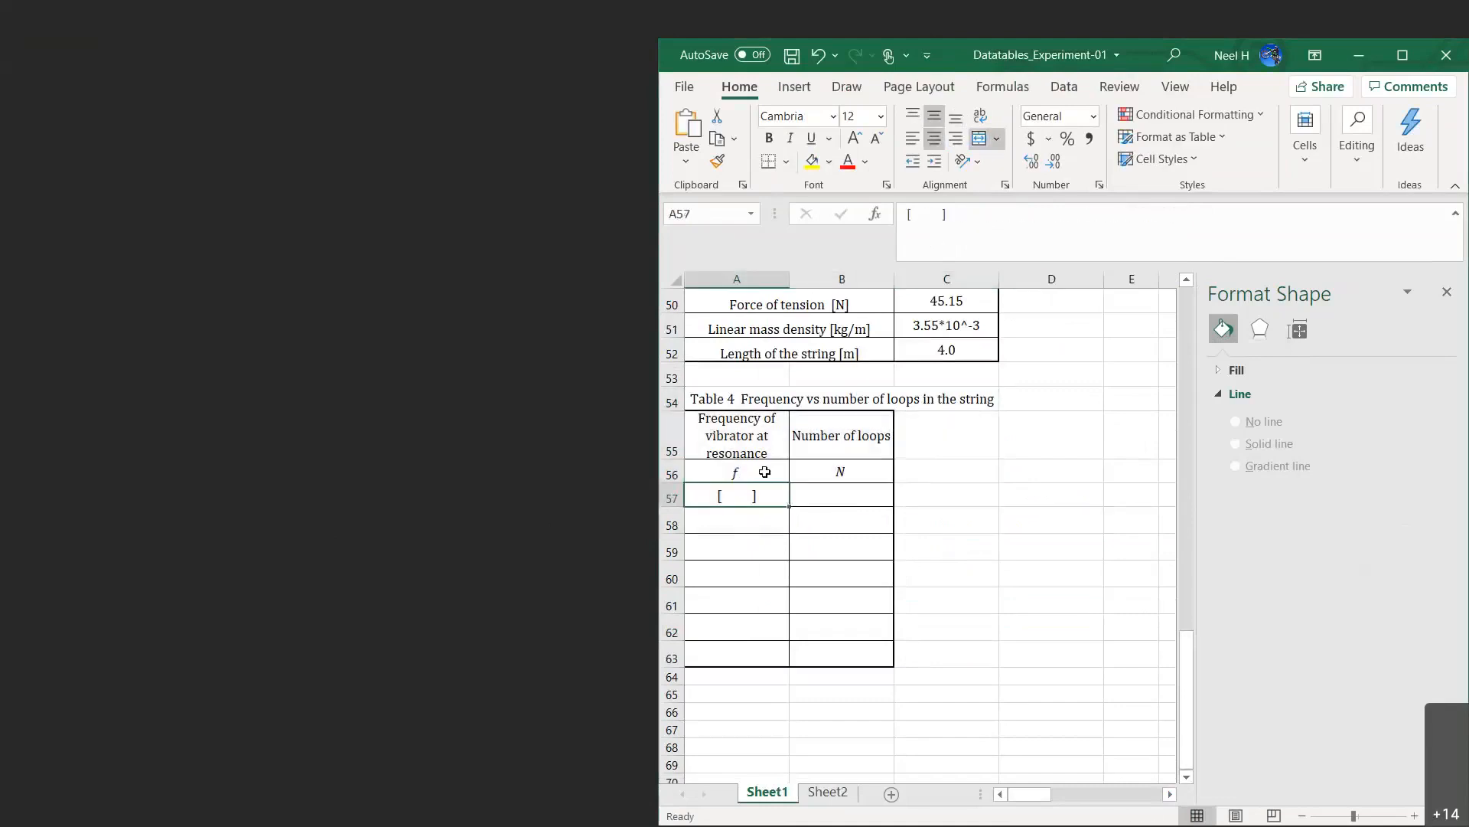
click(928, 213)
text(Hz)
key(Return)
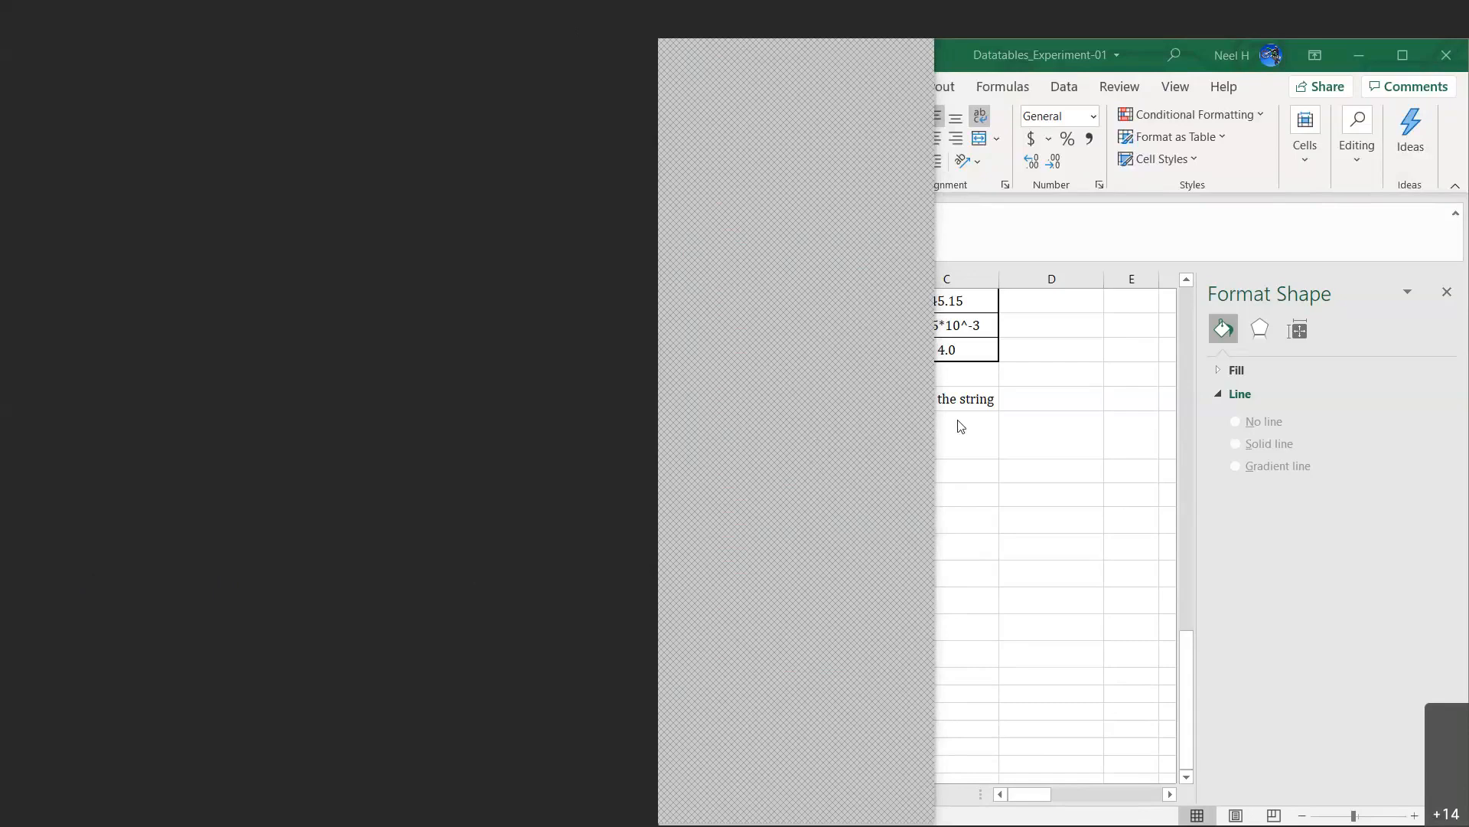
Switch to the oPhysics standing waves simulation in the browser and lower the vibration frequency to 56.43 Hz.
click(655, 428)
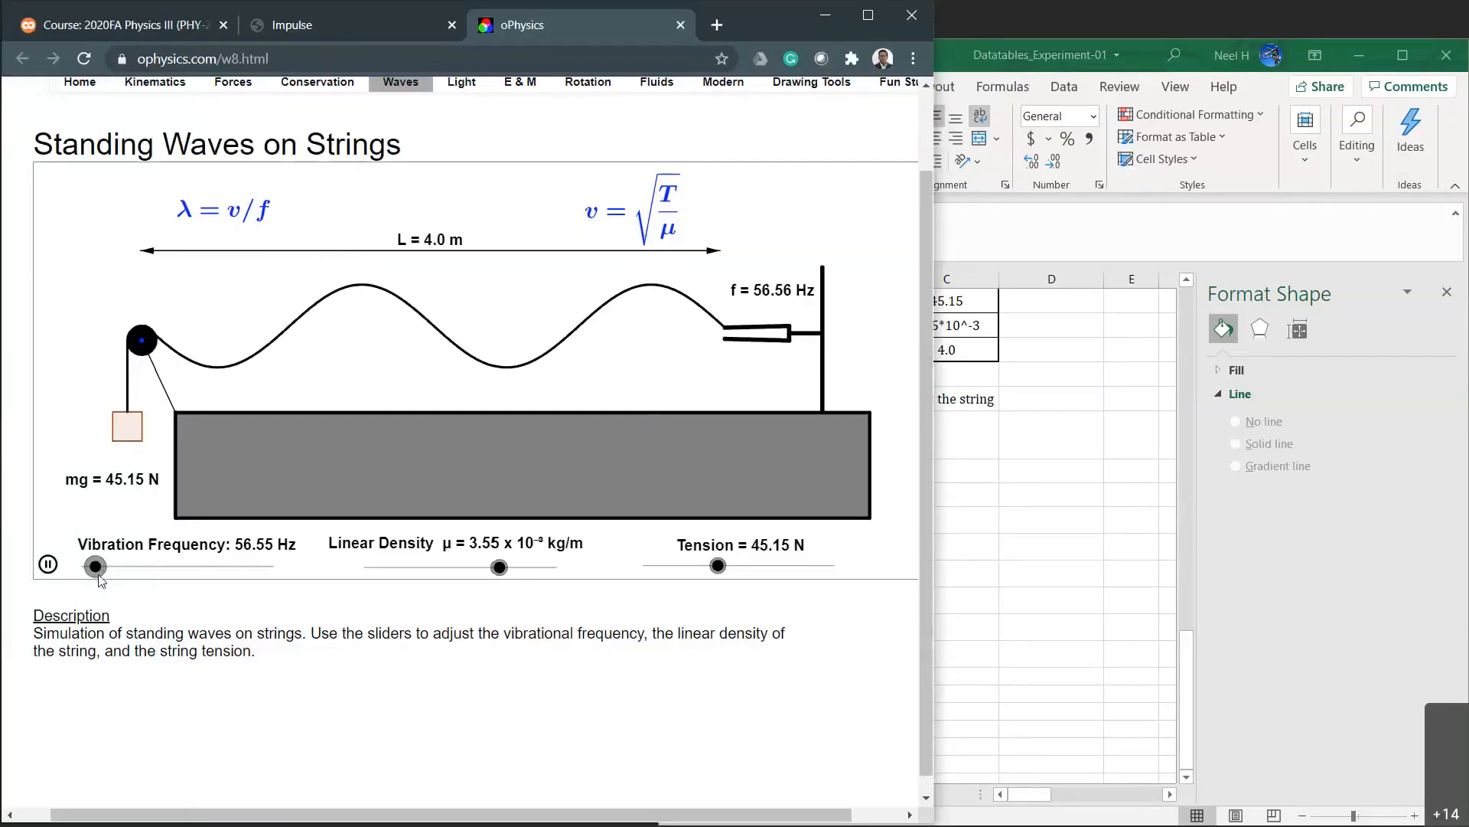
key(Left)
key(Left)
key(Left)
key(Left)
key(Left)
key(Left)
key(Left)
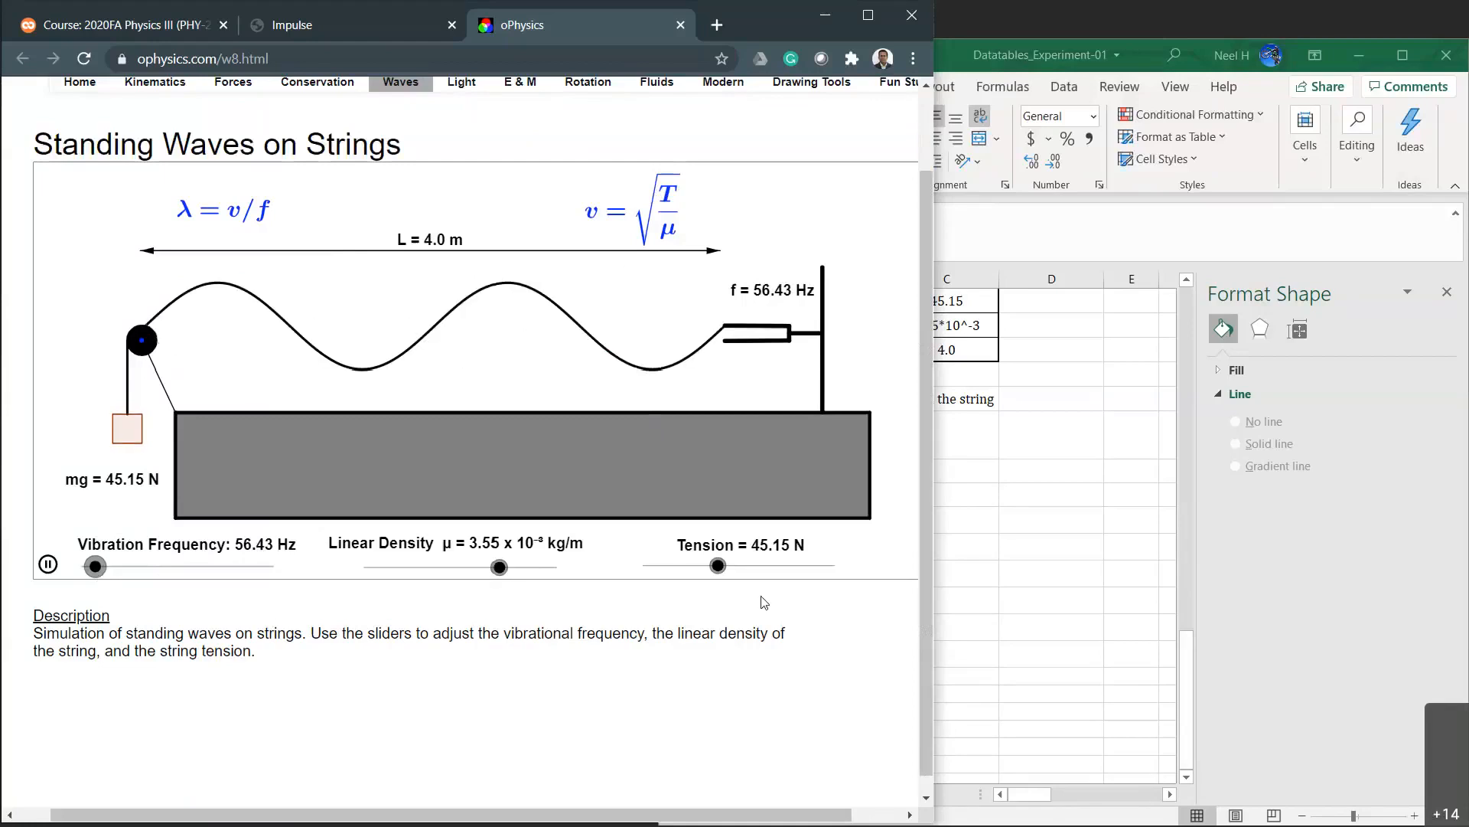
Switch back to the Excel workbook, close the Format Shape pane and stretch the window to full screen height.
click(1052, 590)
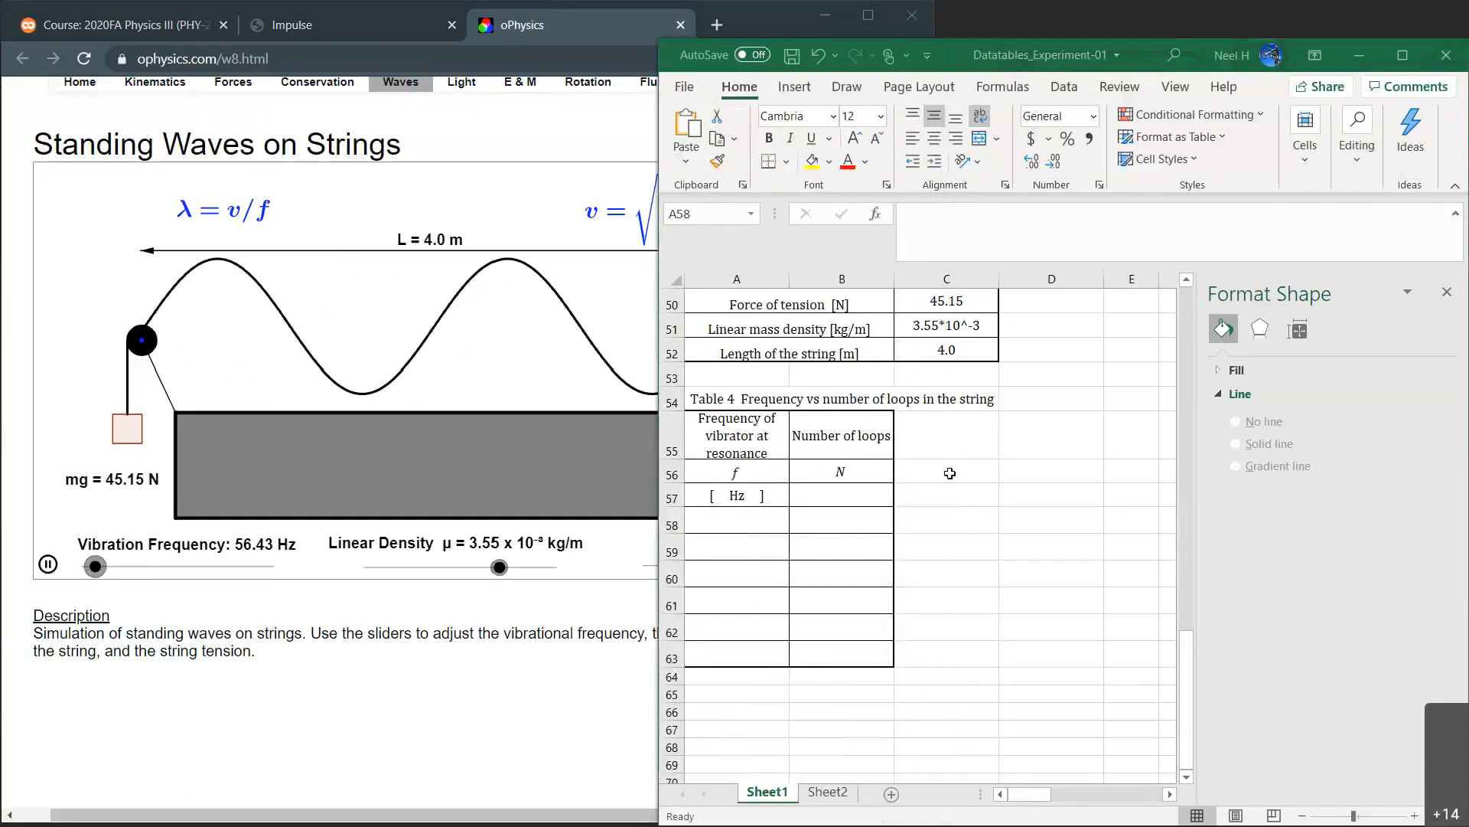
click(1453, 293)
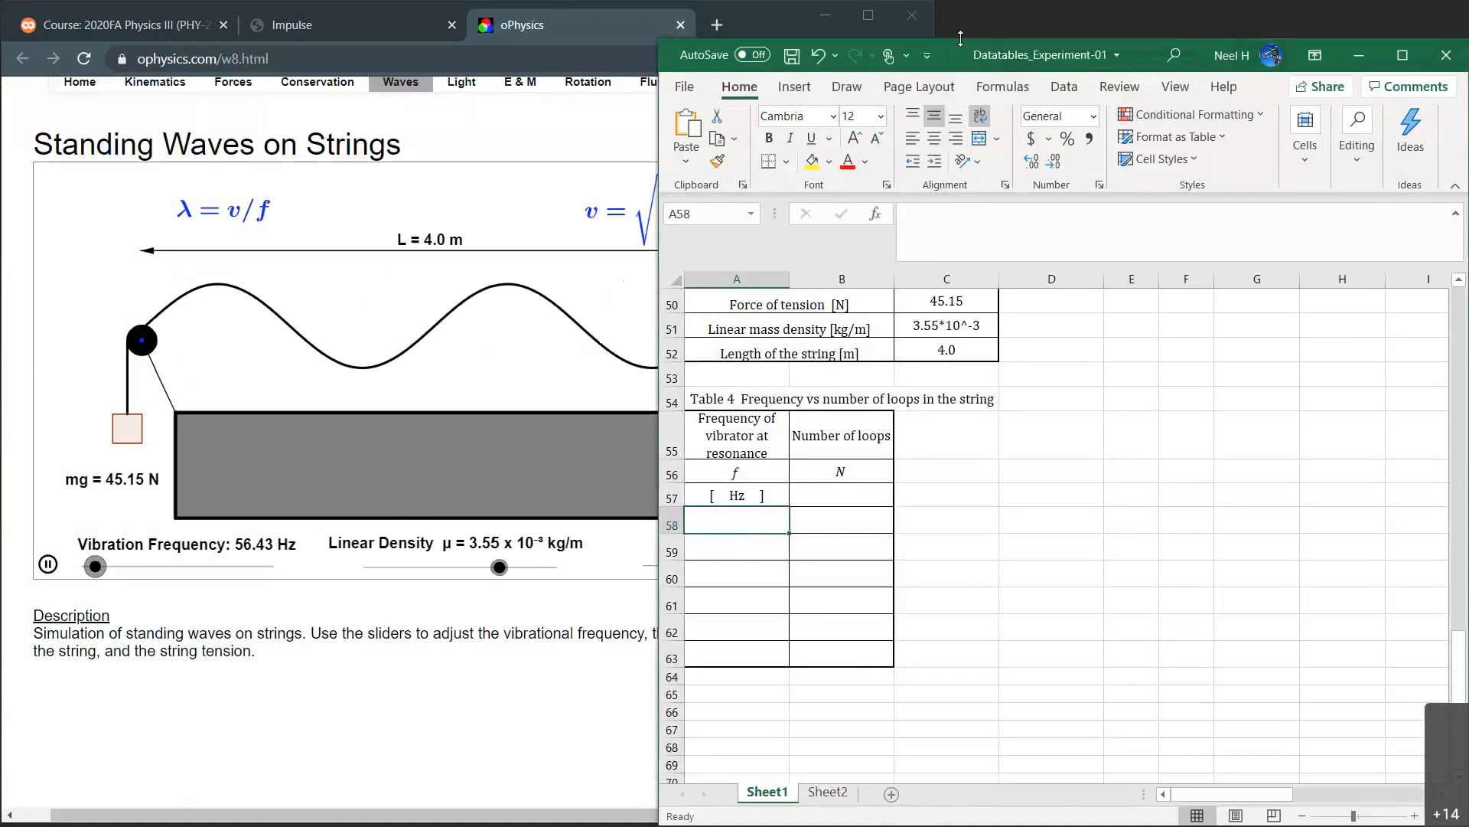
double_click(961, 38)
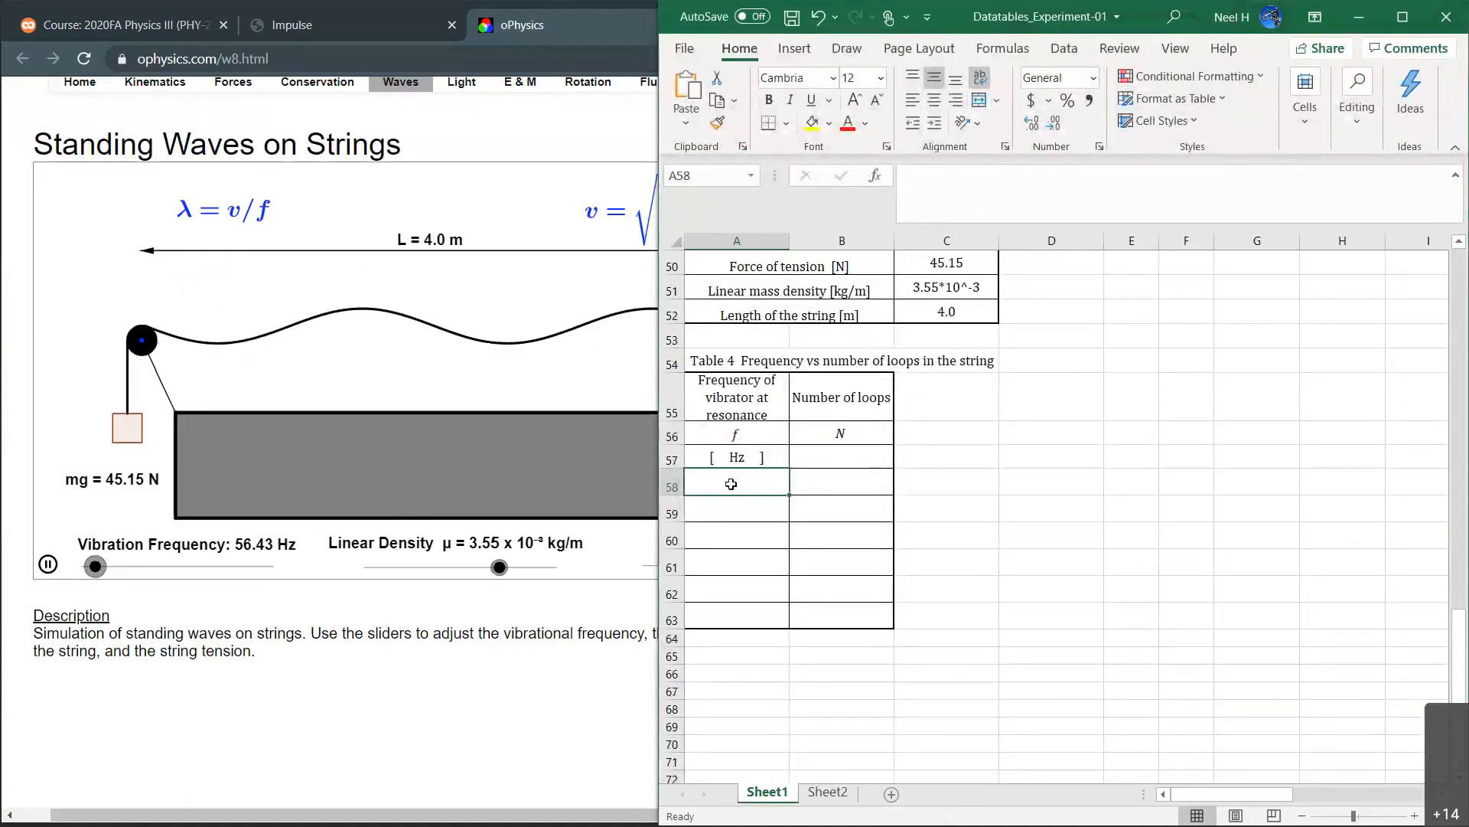
Recheck the simulation's frequency and enter 56.53 in A58 and 4 loops in B58 of Table 4.
click(496, 717)
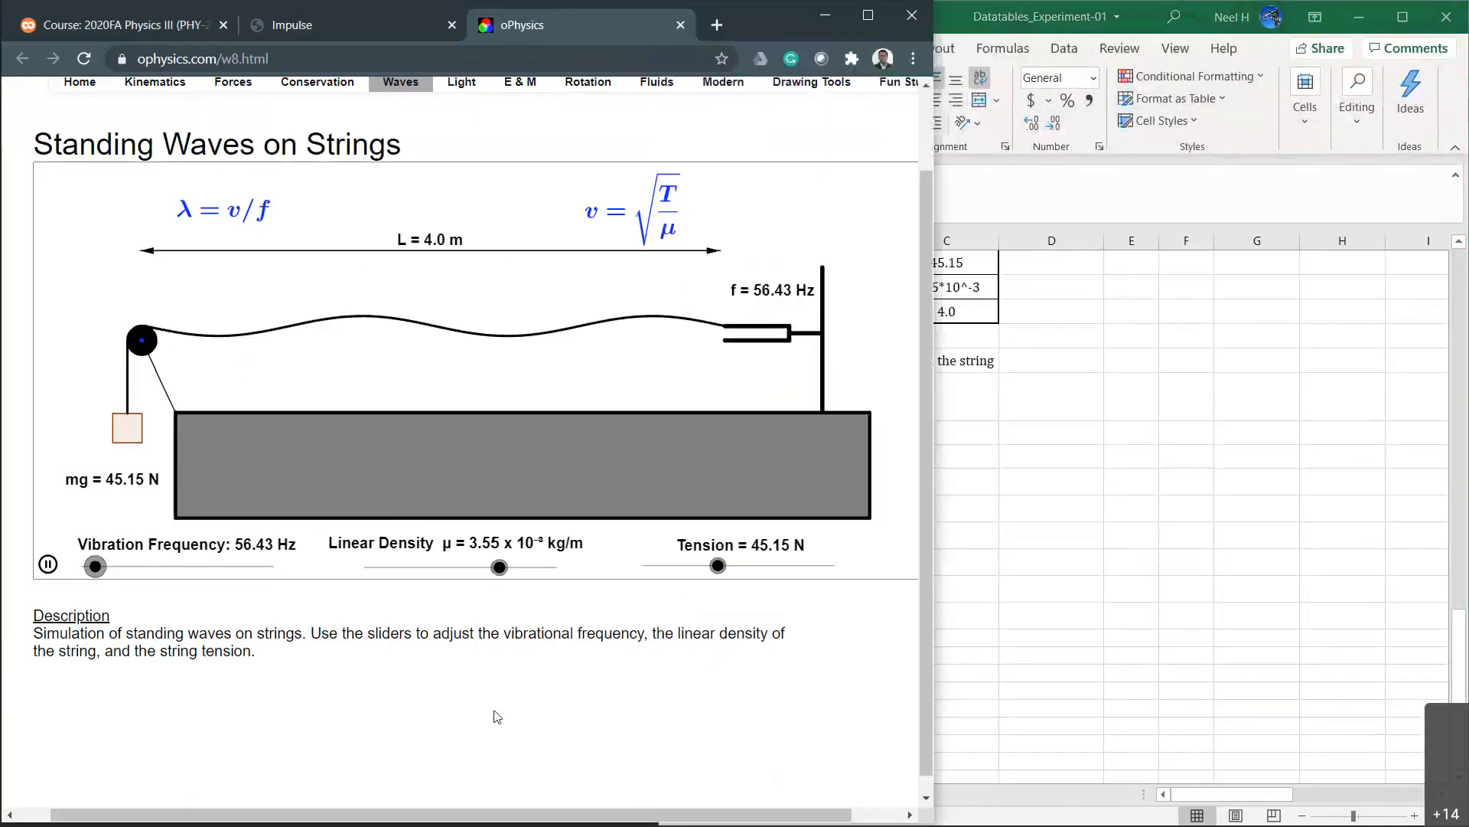
key(alt+Tab)
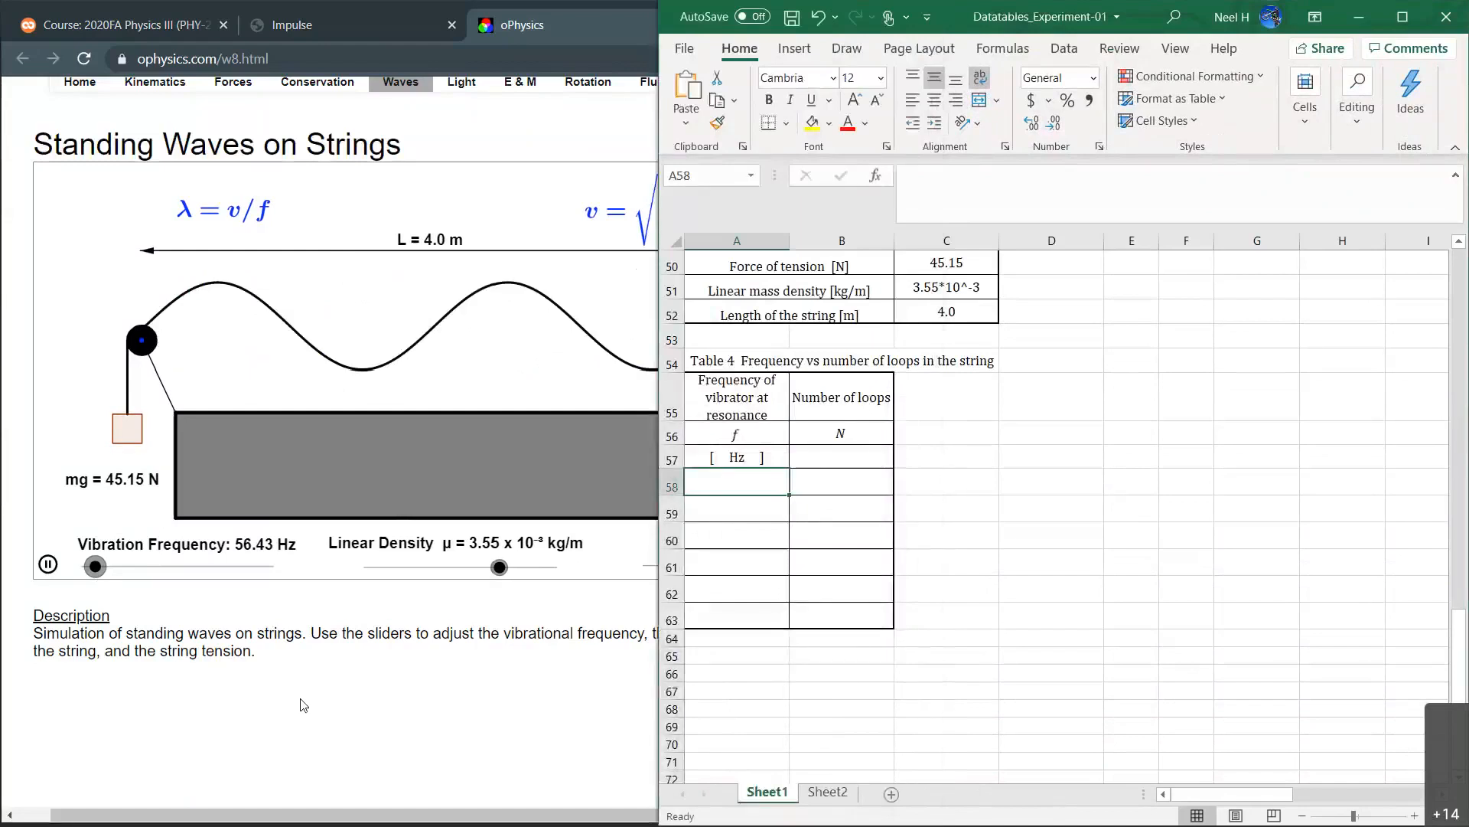
click(295, 594)
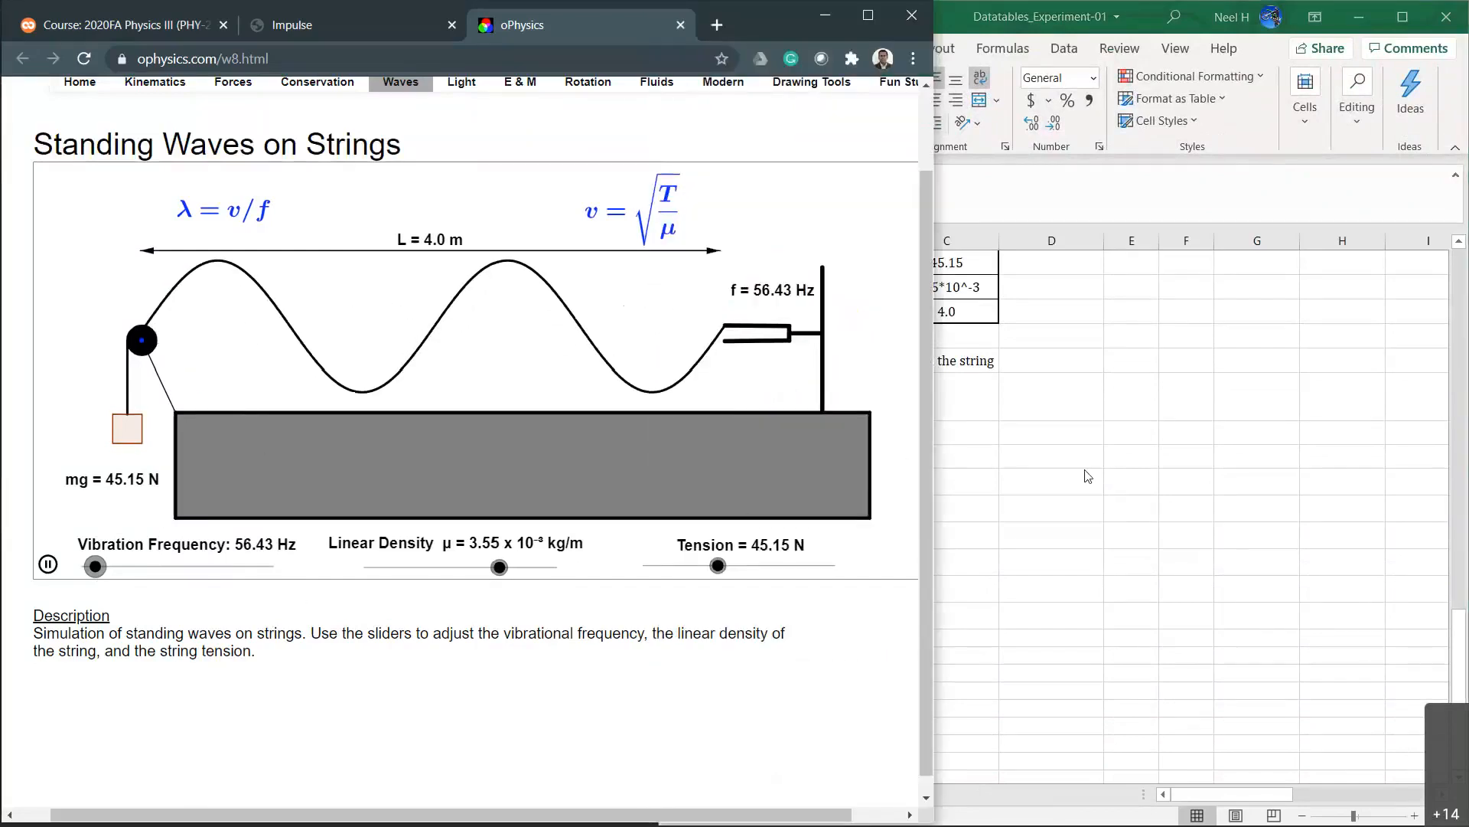
key(alt+Tab)
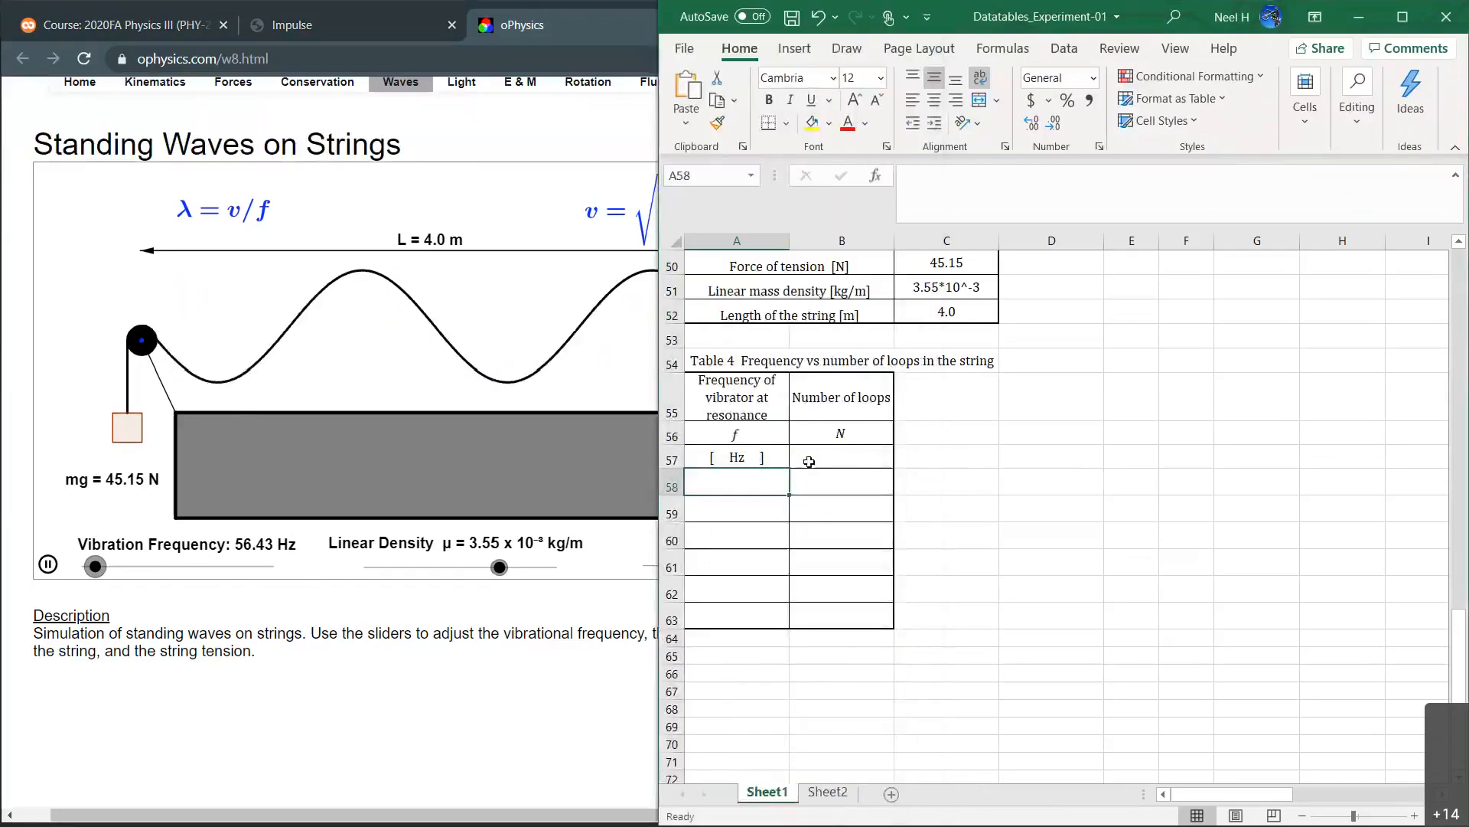
text(56.)
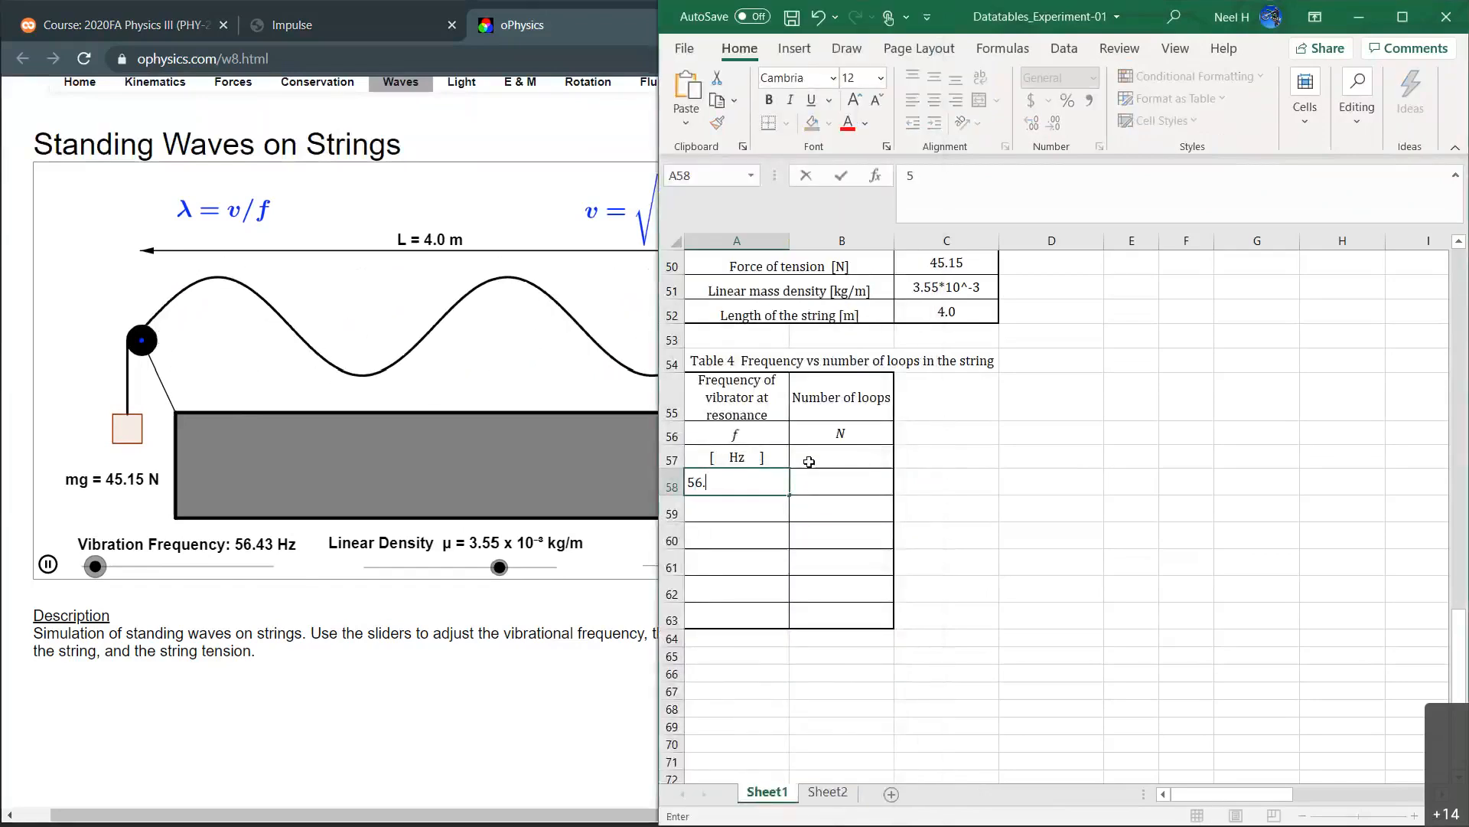
text(53)
key(Right)
text(4)
key(Return)
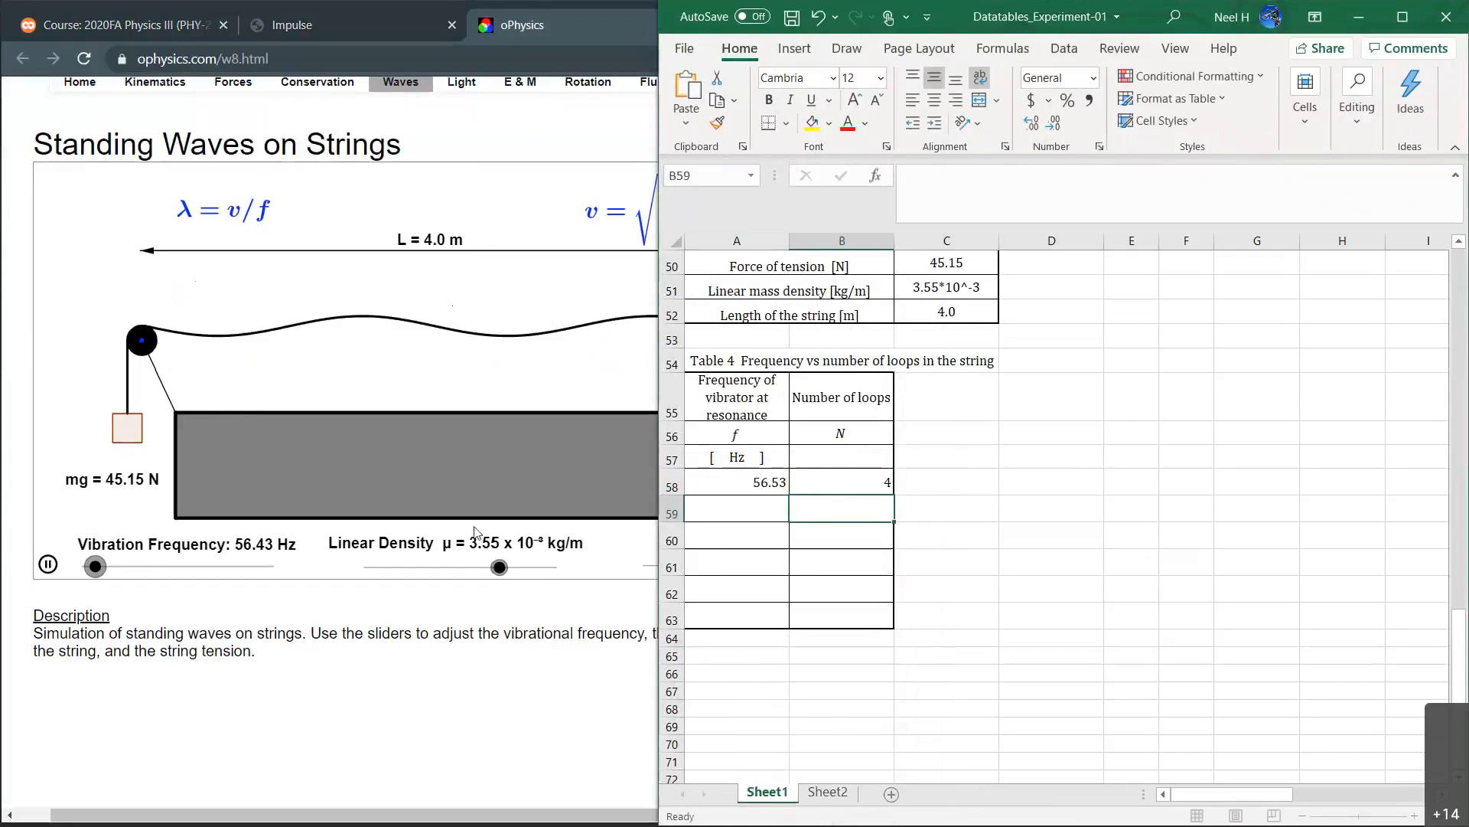
Switch to the browser simulation and raise the vibration frequency to 70.51 Hz for a five-loop standing wave.
click(400, 647)
key(Right)
drag(96, 571, 113, 570)
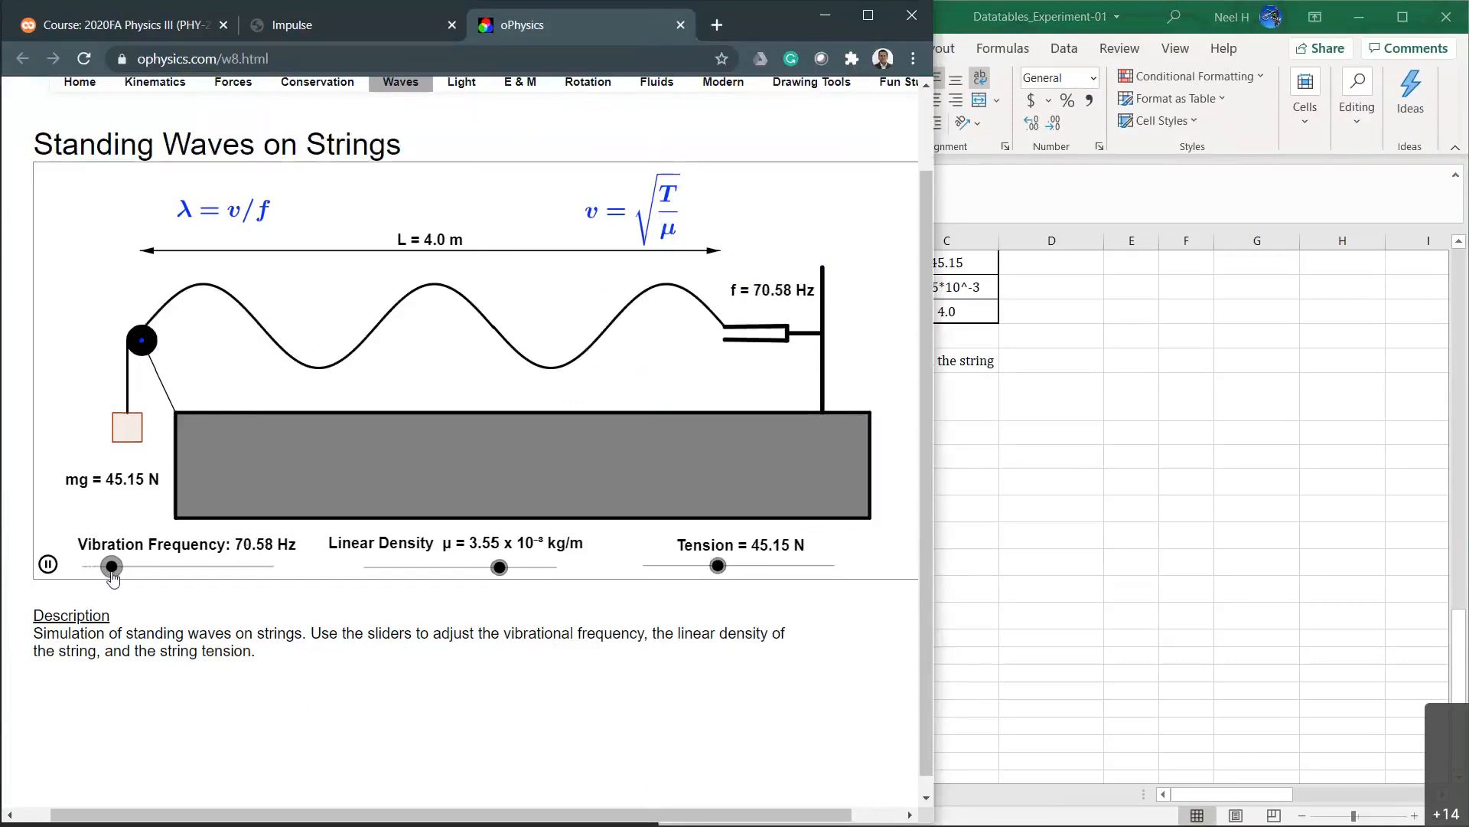
drag(113, 571, 111, 570)
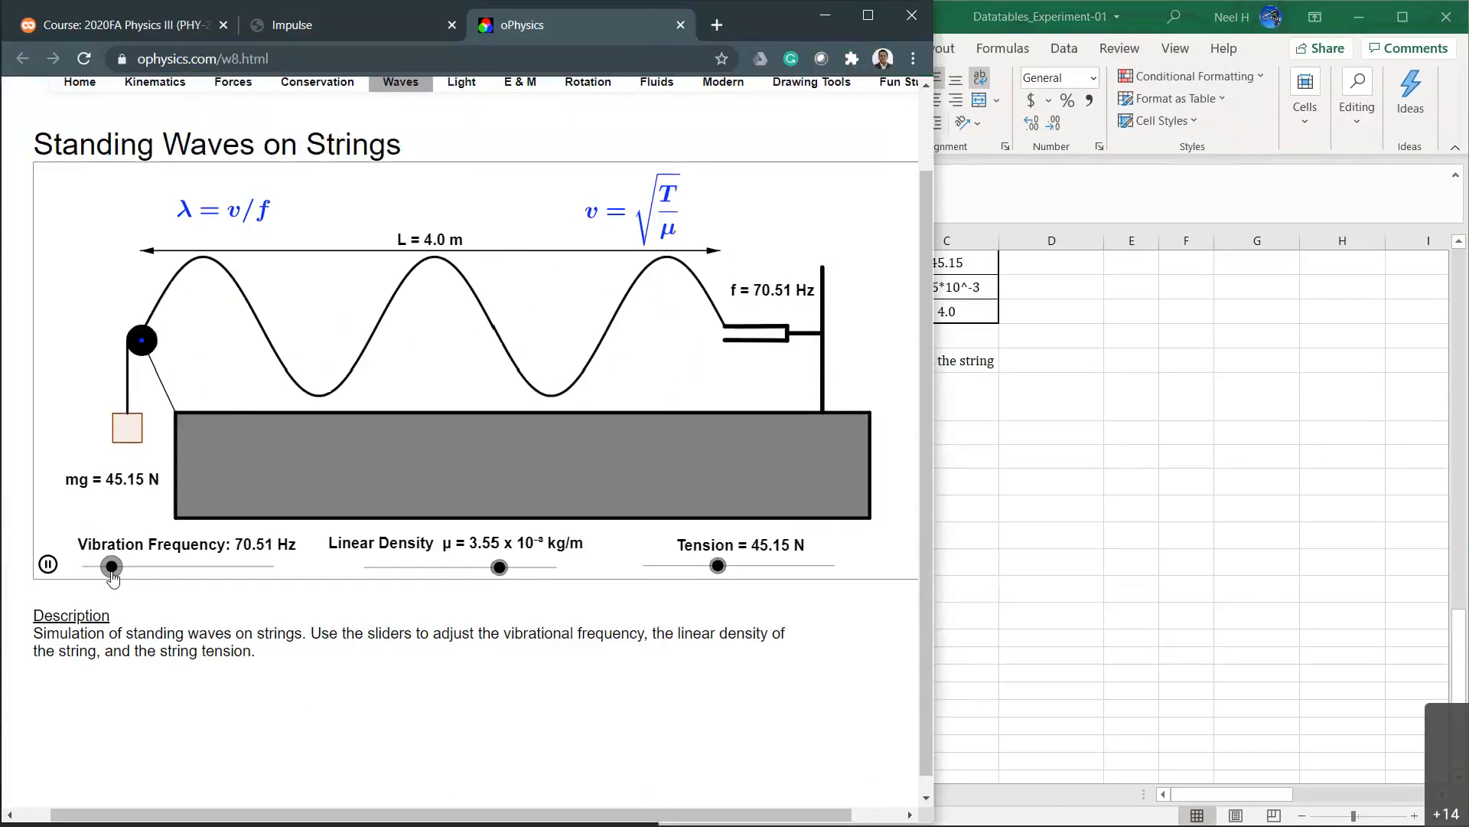
Return to the Excel workbook and enter 70.51 in A59 and 5 loops in B59 of Table 4.
click(879, 481)
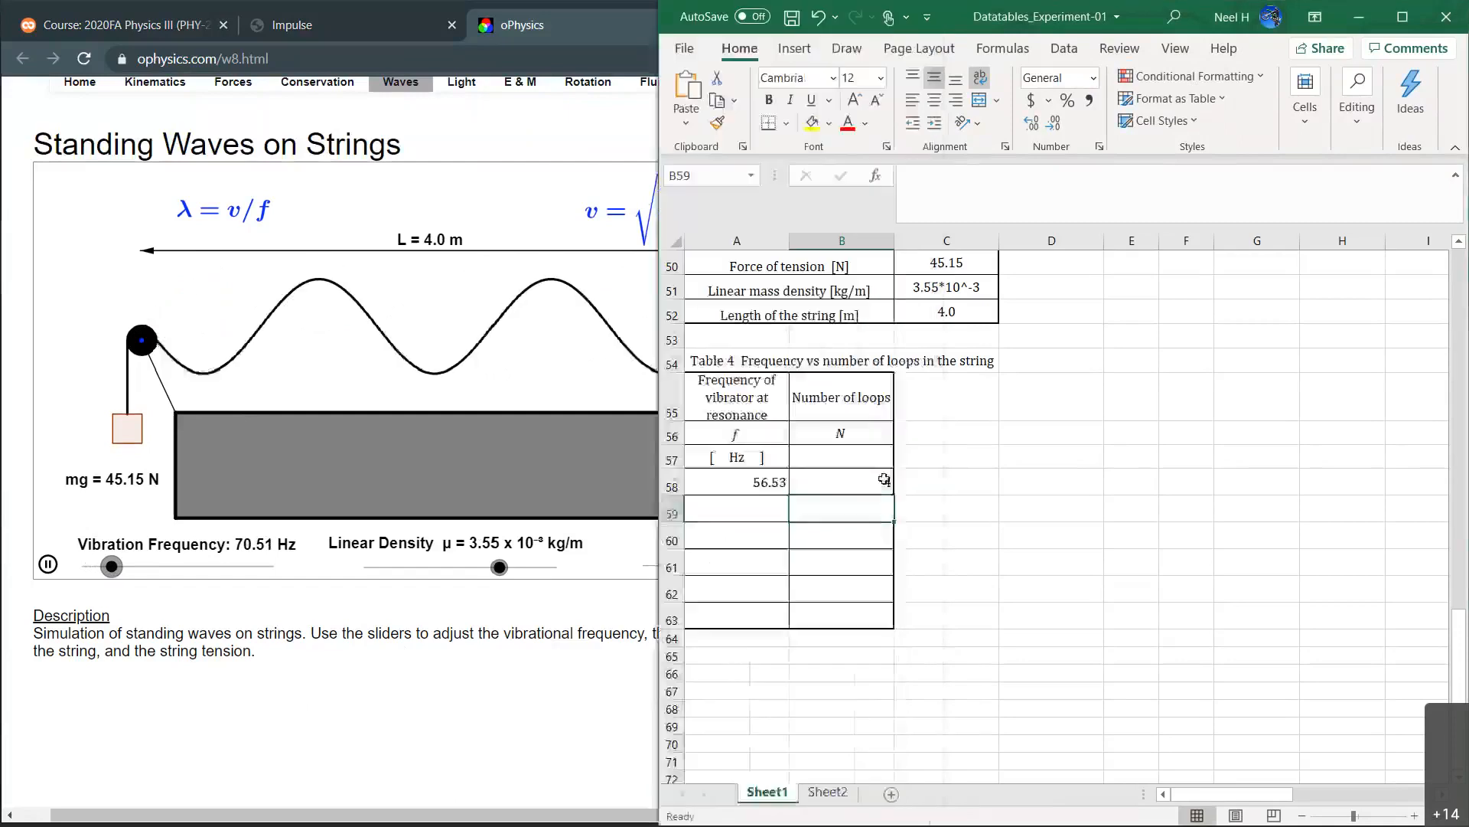
click(756, 515)
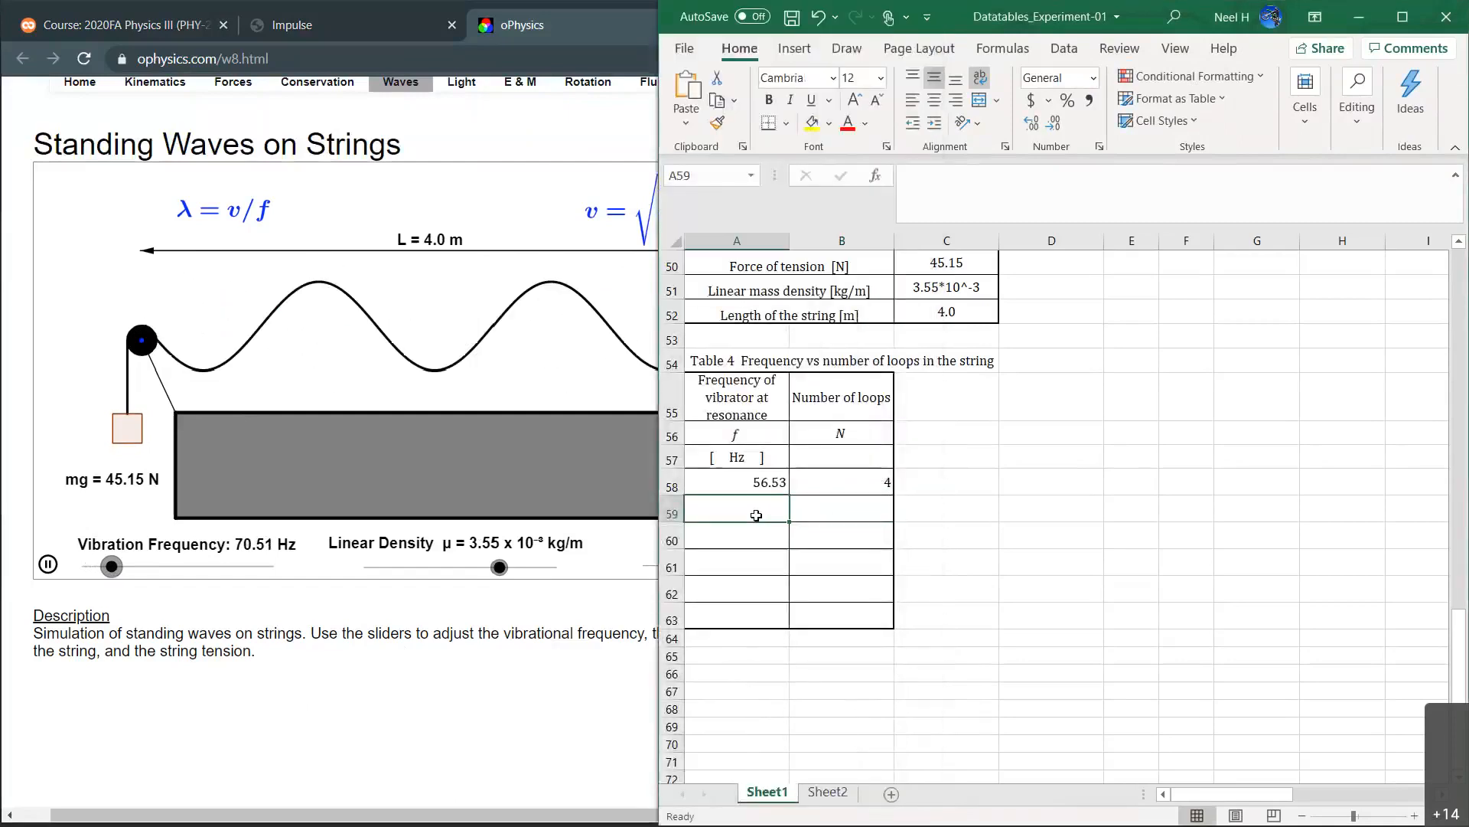
text(70.51)
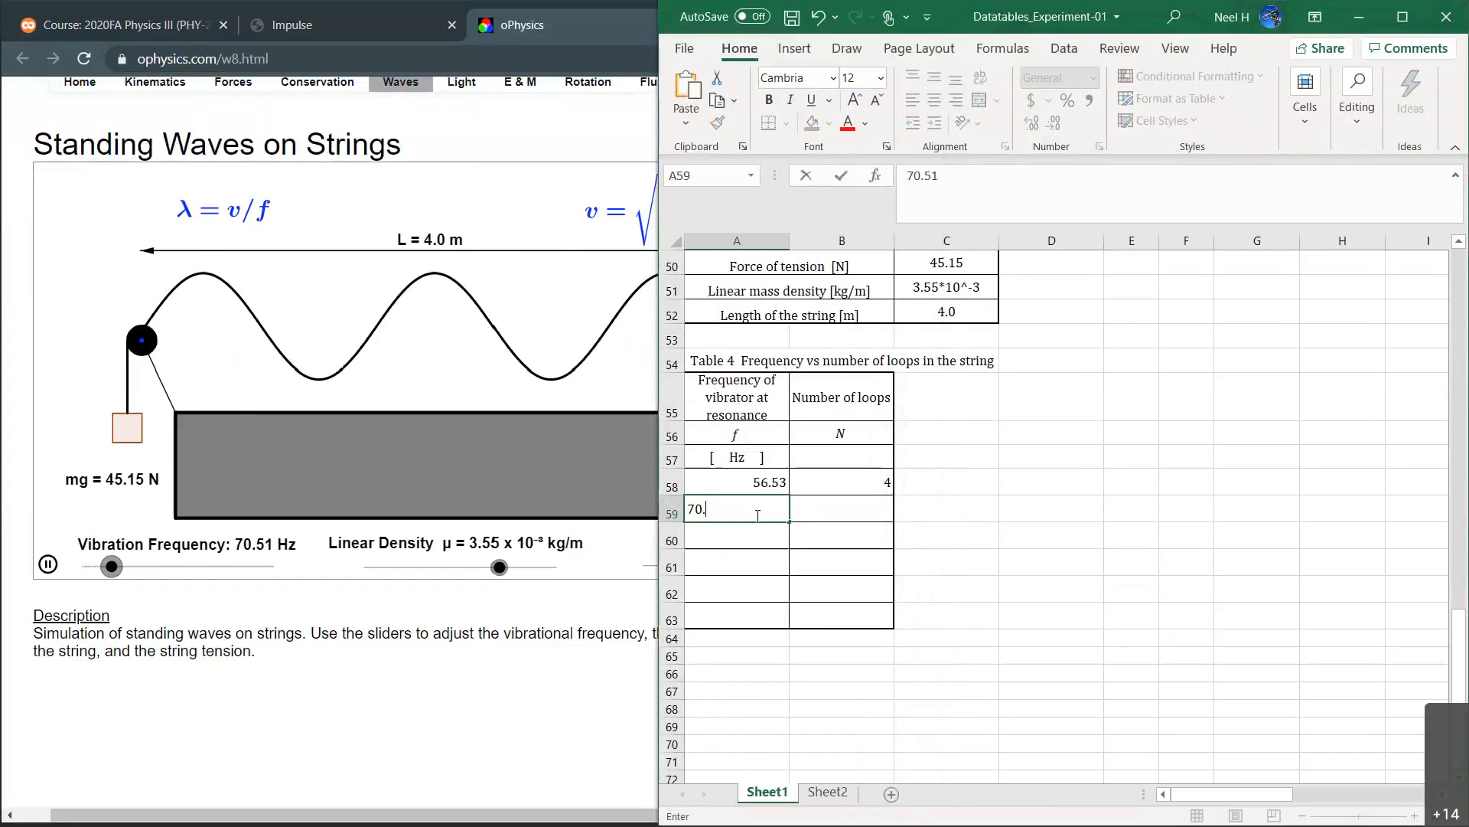
key(Tab)
text(5)
key(Down)
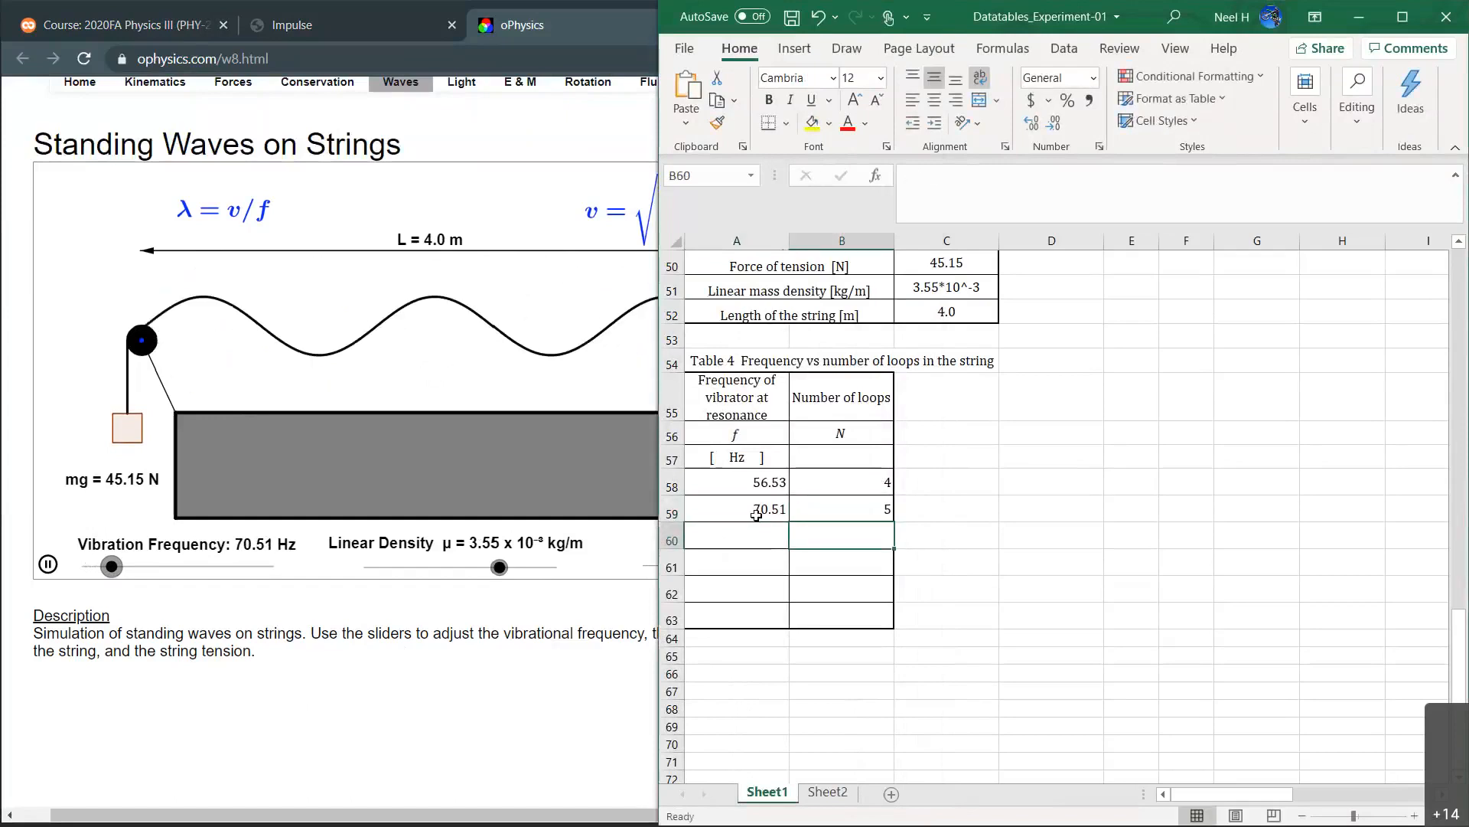
Switch to the browser simulation and raise the vibration frequency to 84.57 Hz for a six-loop standing wave, leaving the animation running.
click(756, 536)
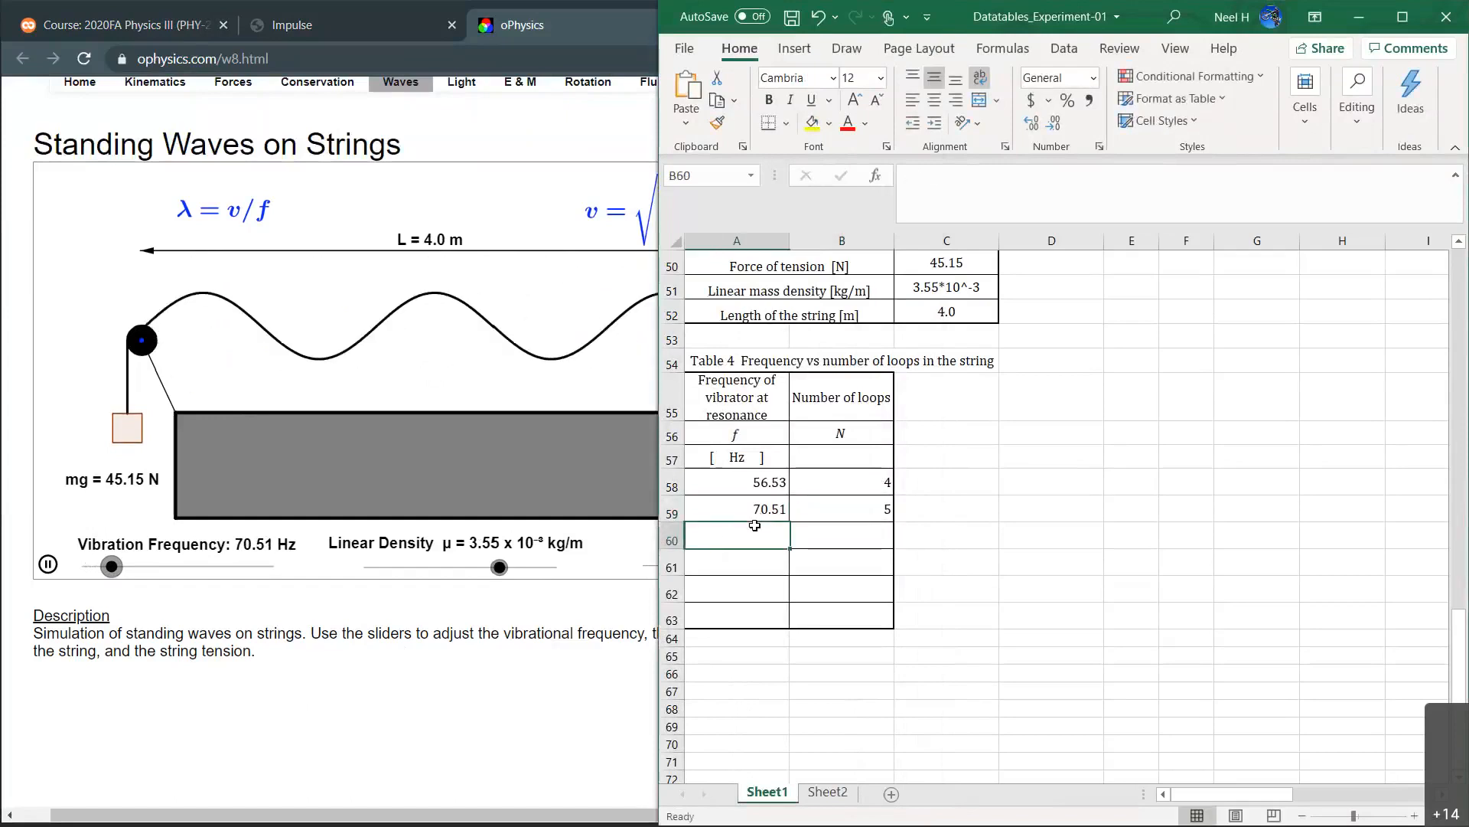
click(377, 679)
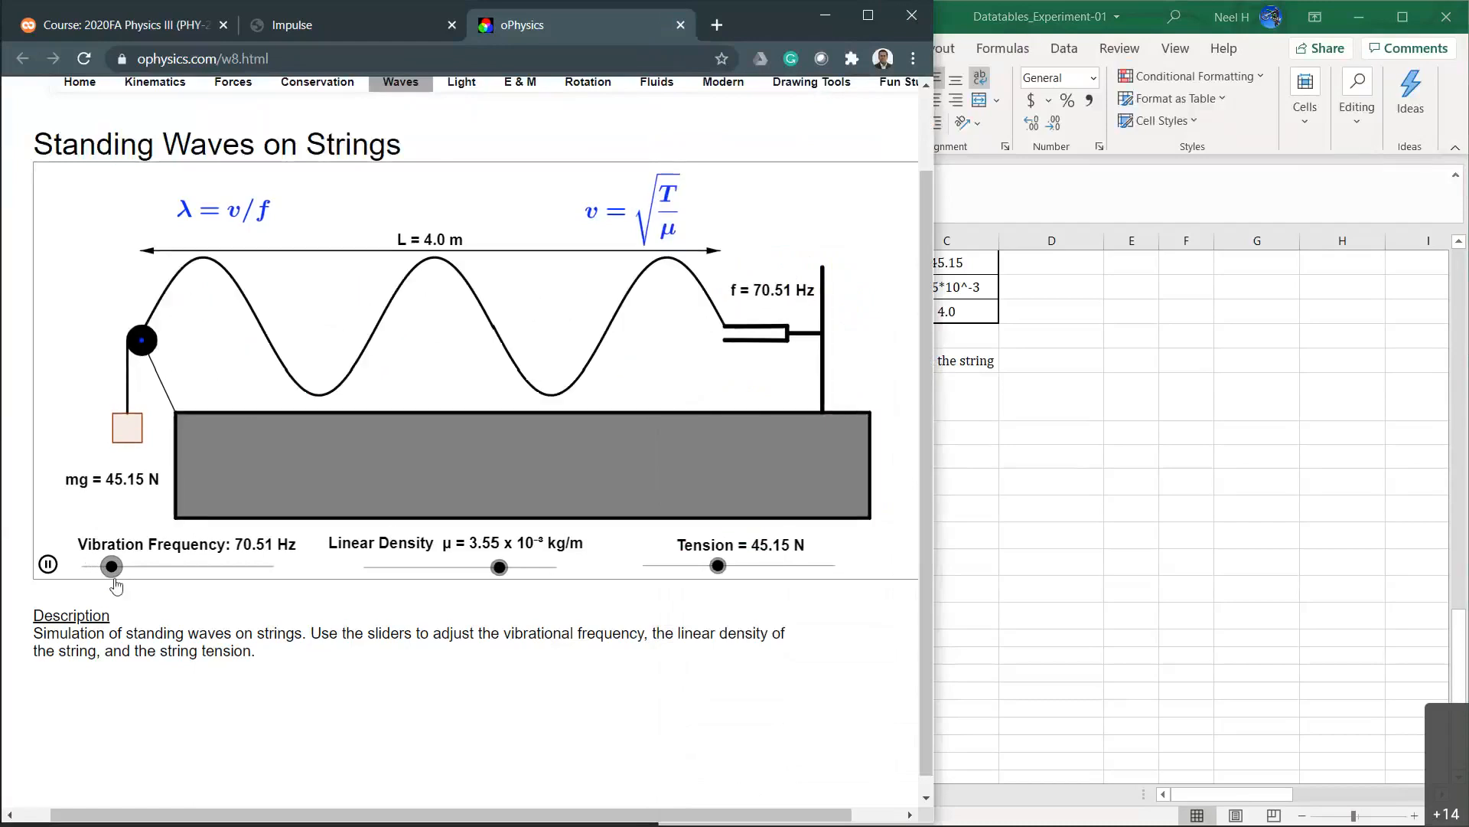
drag(114, 583, 131, 585)
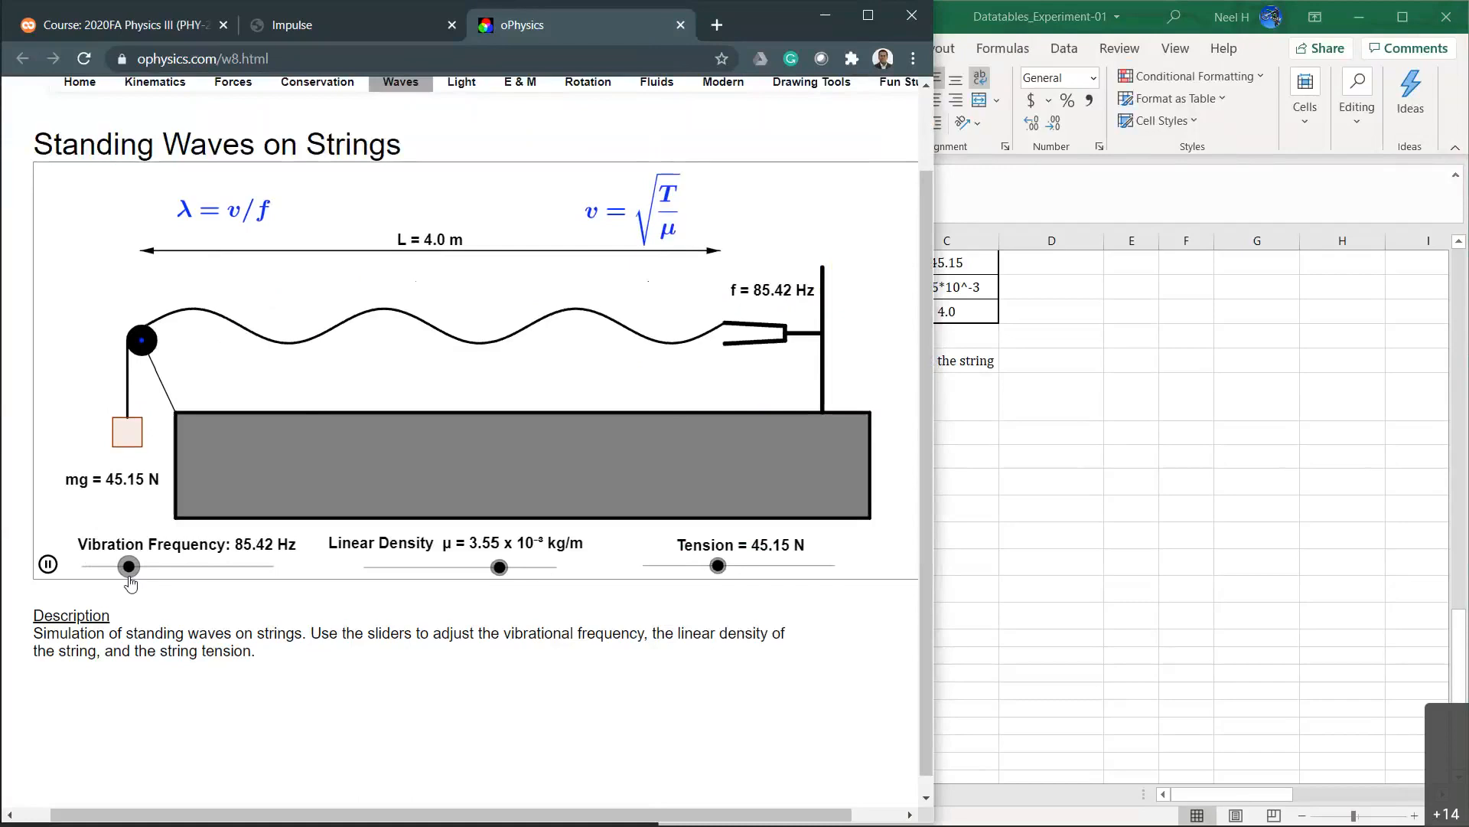
drag(131, 584, 131, 584)
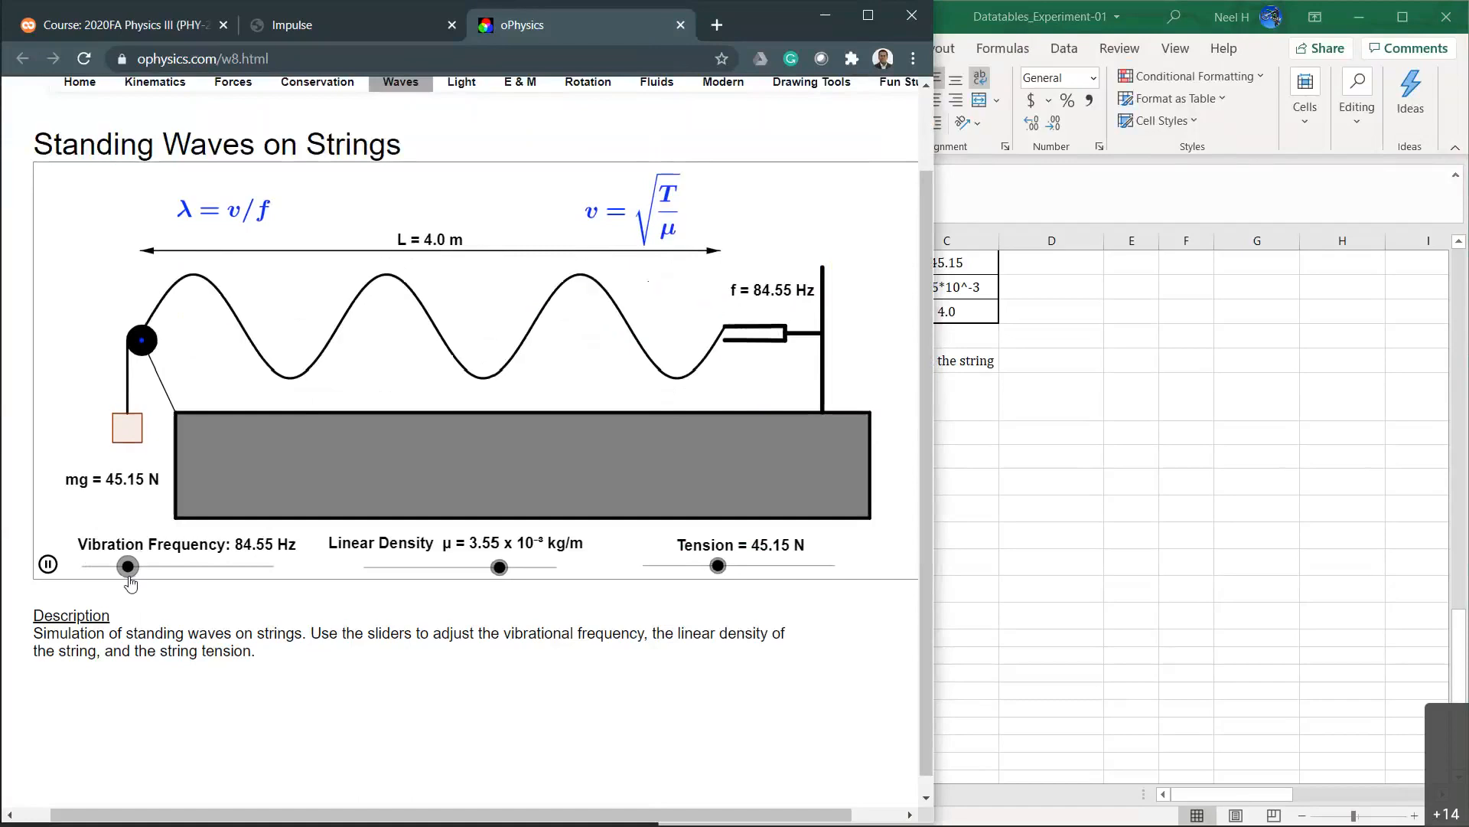
click(48, 564)
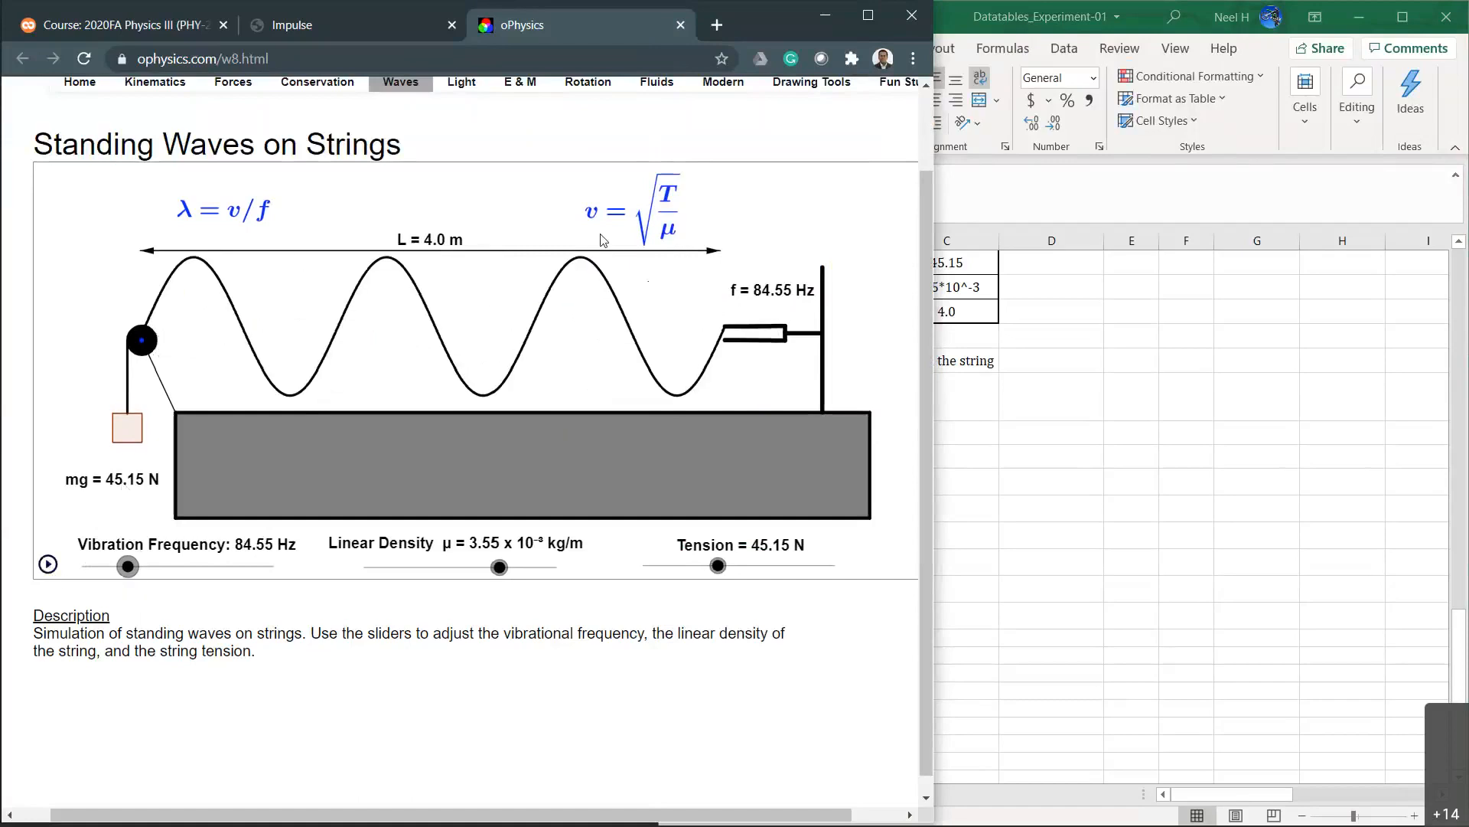
click(1062, 570)
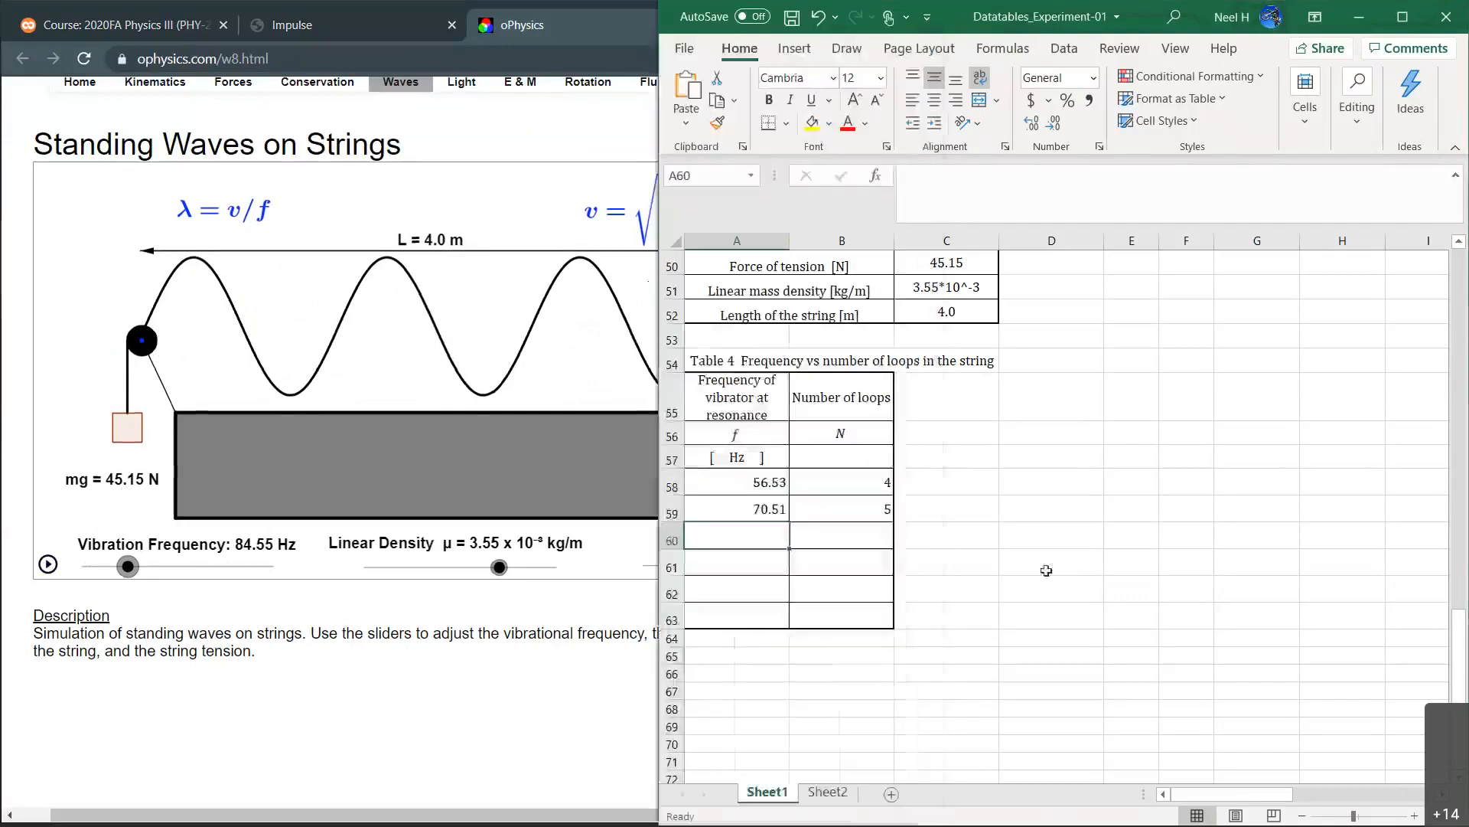
click(302, 673)
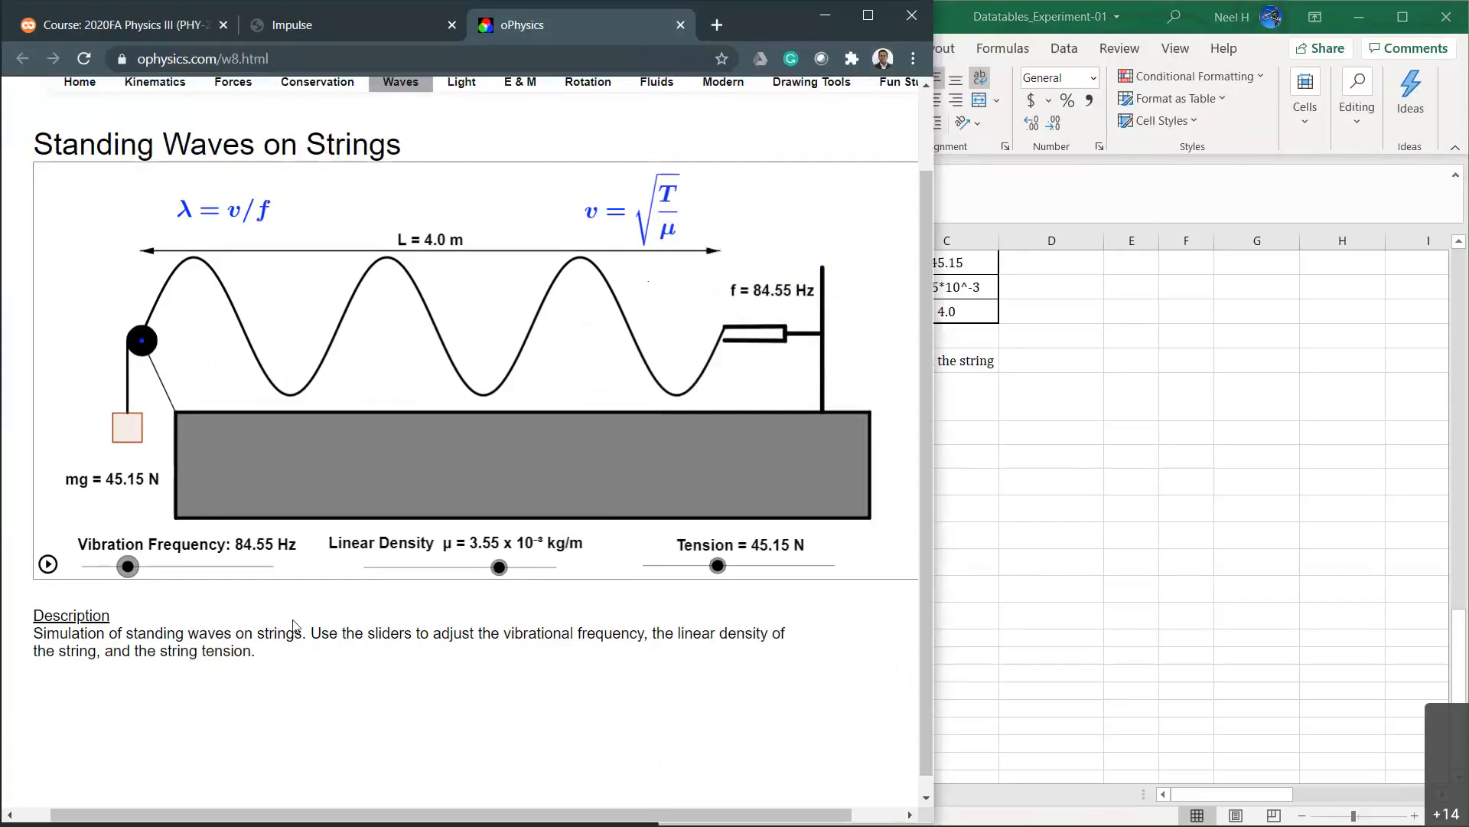
click(48, 567)
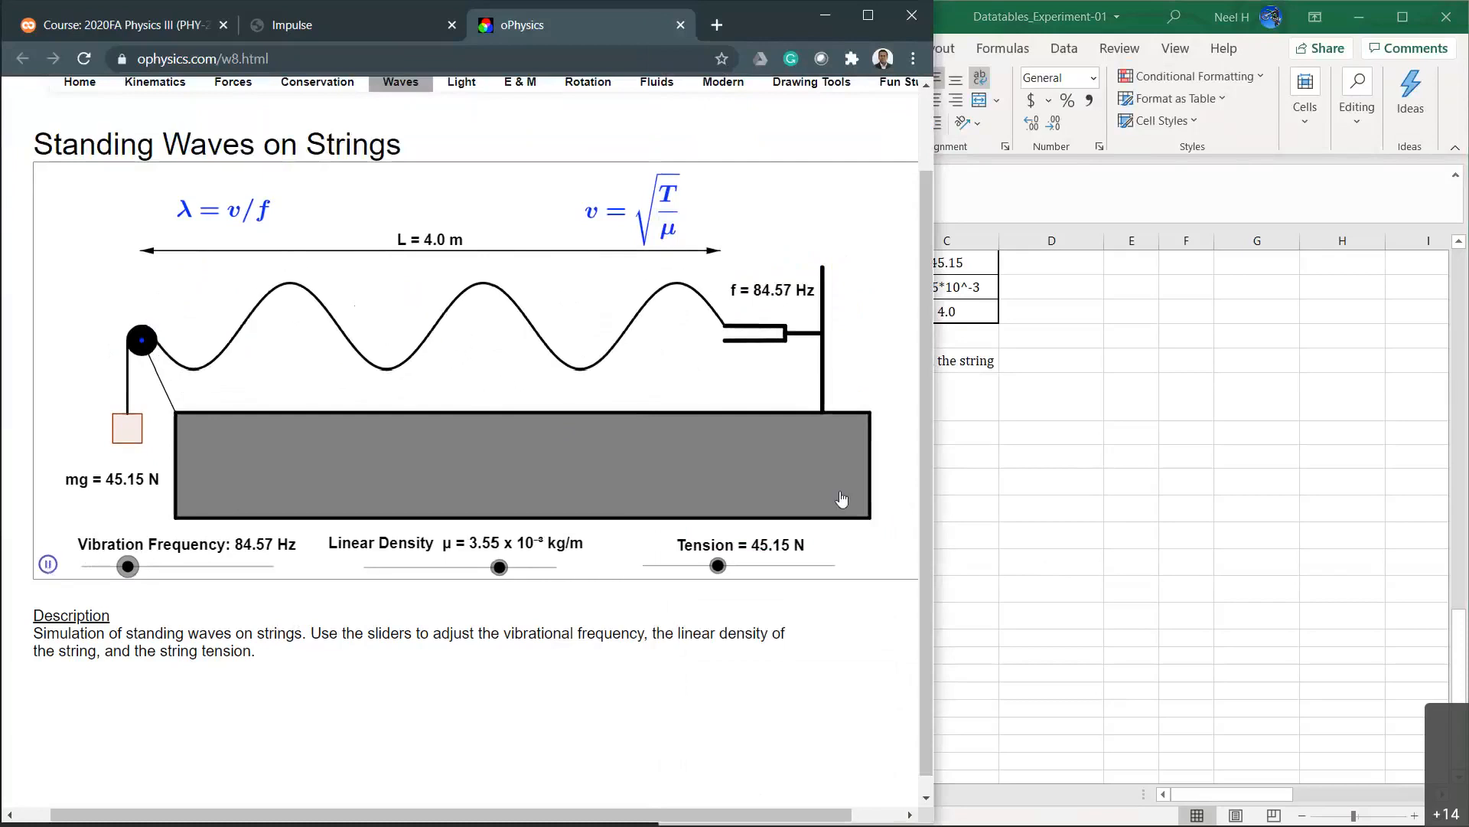
Return to the Excel workbook and enter 84.57 in A60 and 6 loops in B60 of Table 4.
click(749, 532)
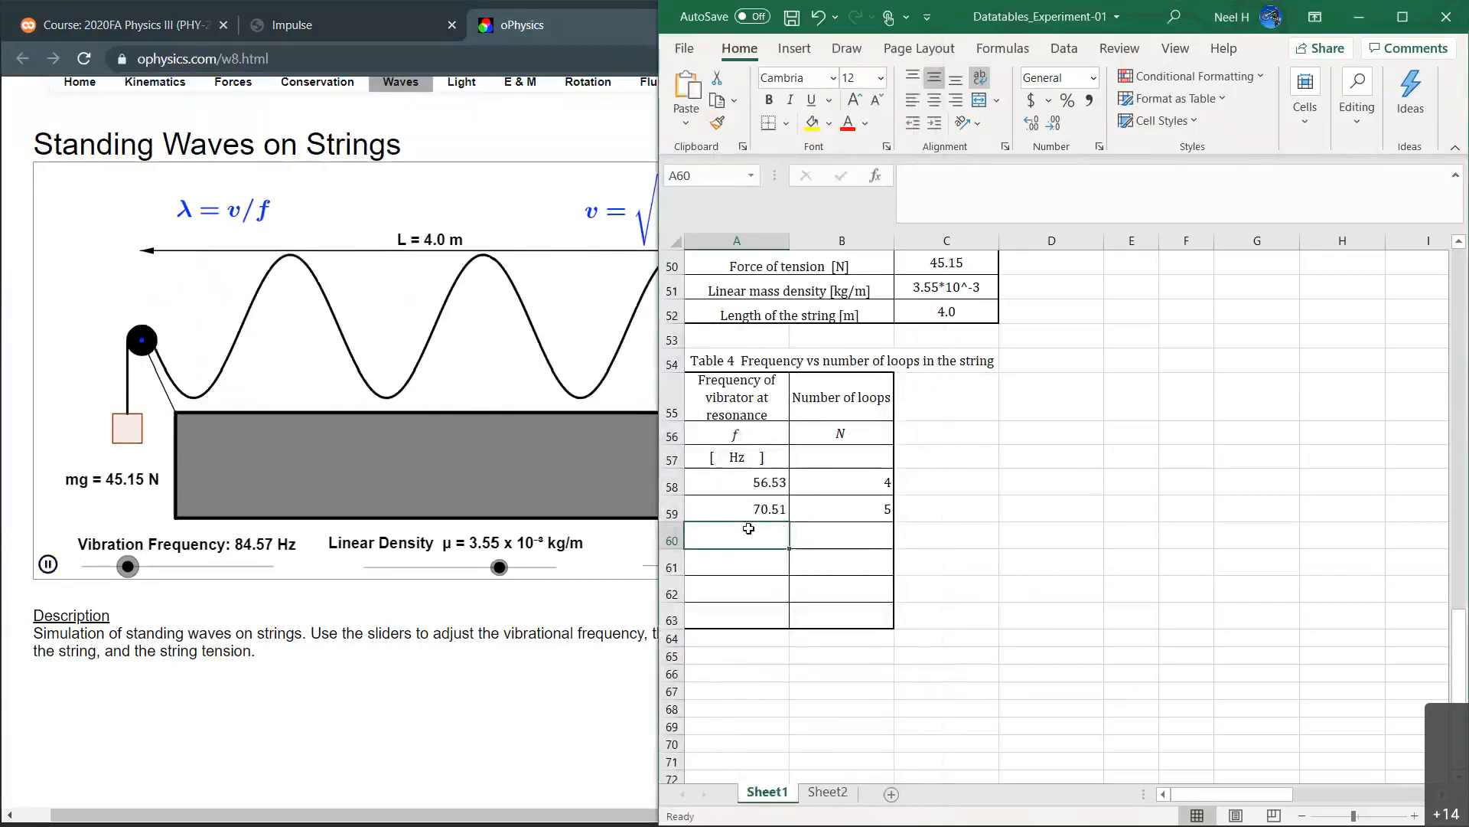
text(84.57)
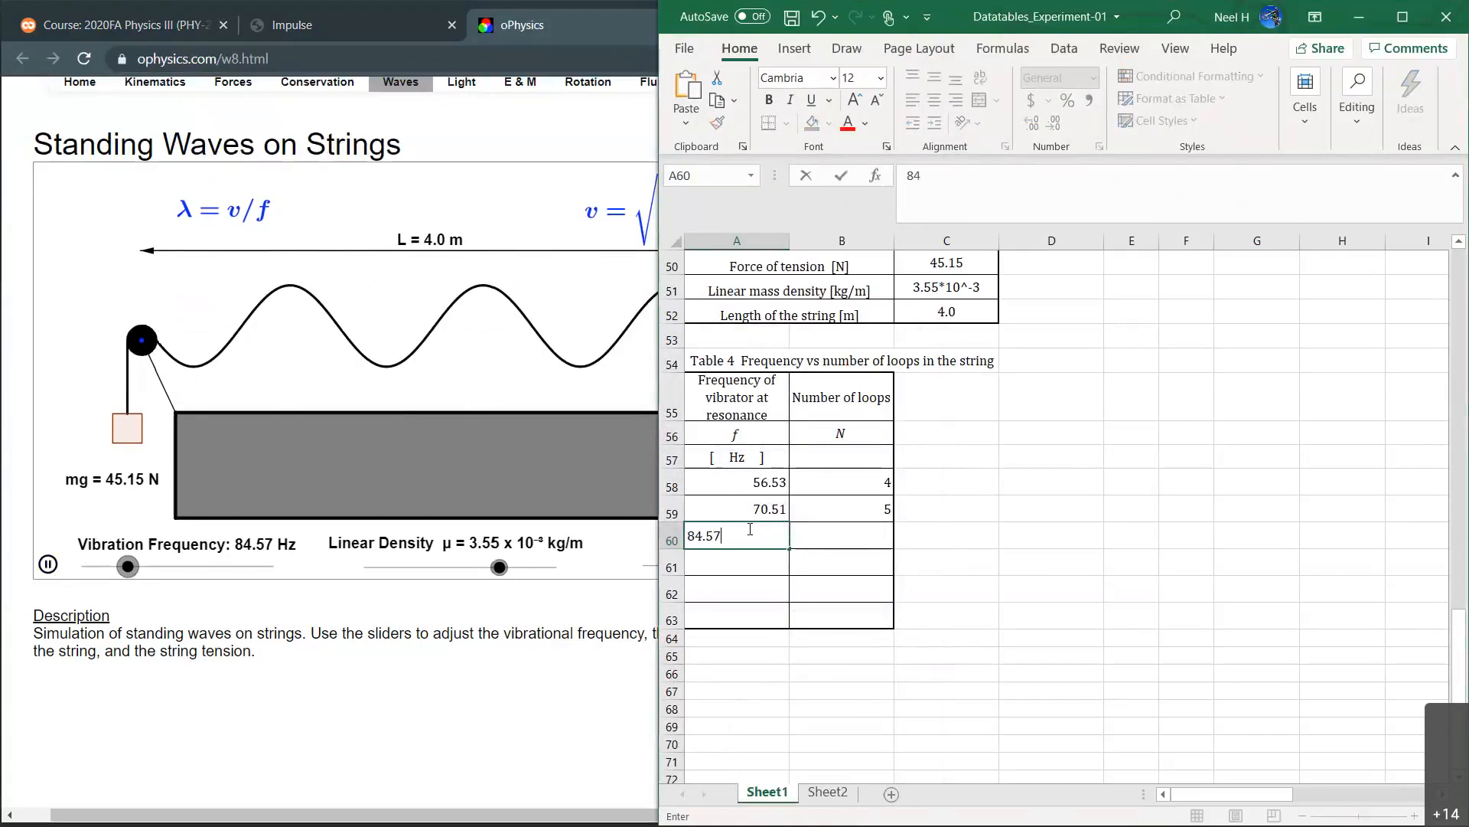
key(Tab)
text(6)
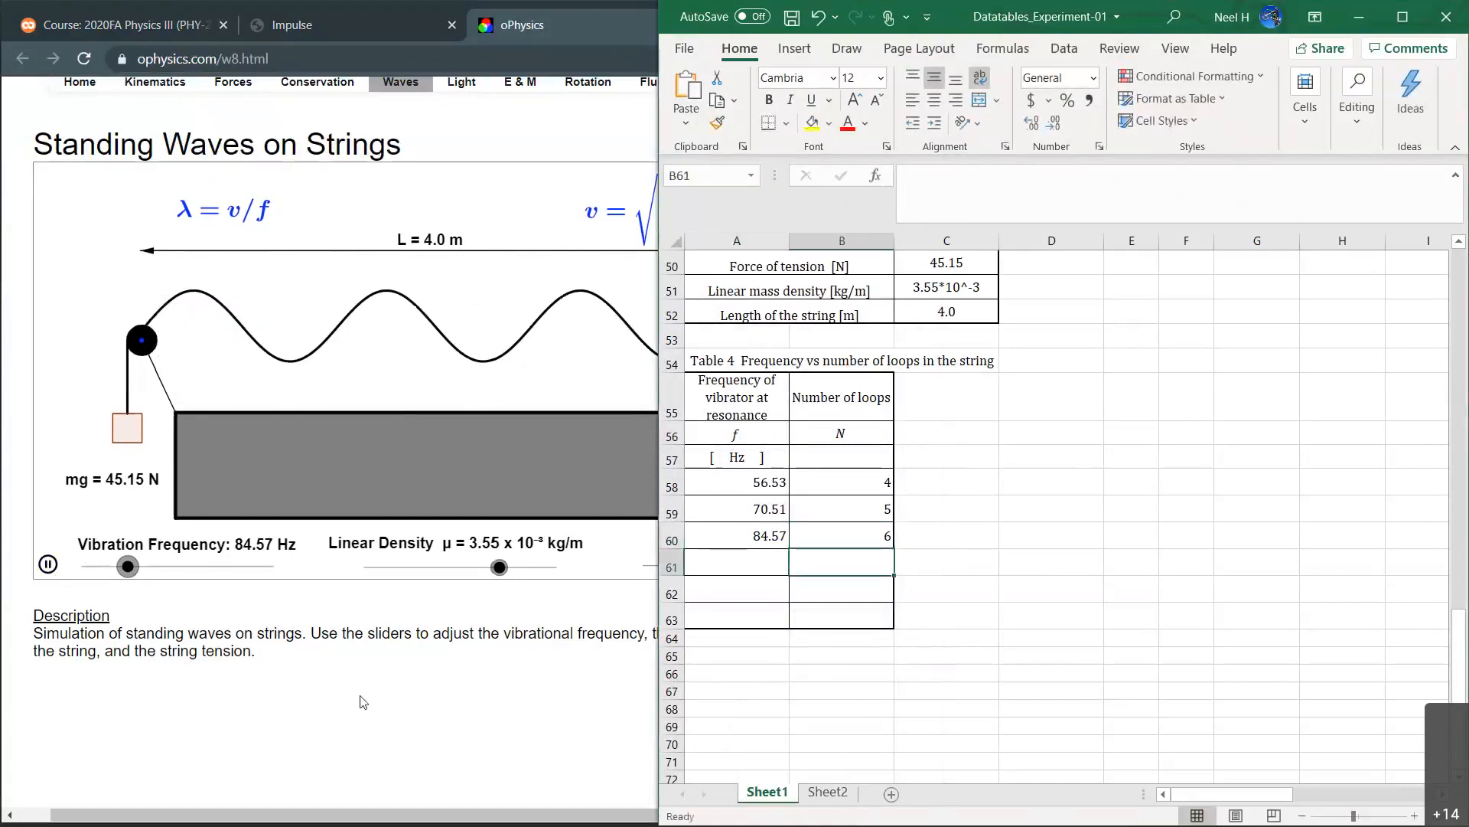
Switch to the browser simulation and raise the vibration frequency to 98.67 Hz for a seven-loop standing wave.
click(161, 595)
drag(128, 572, 144, 582)
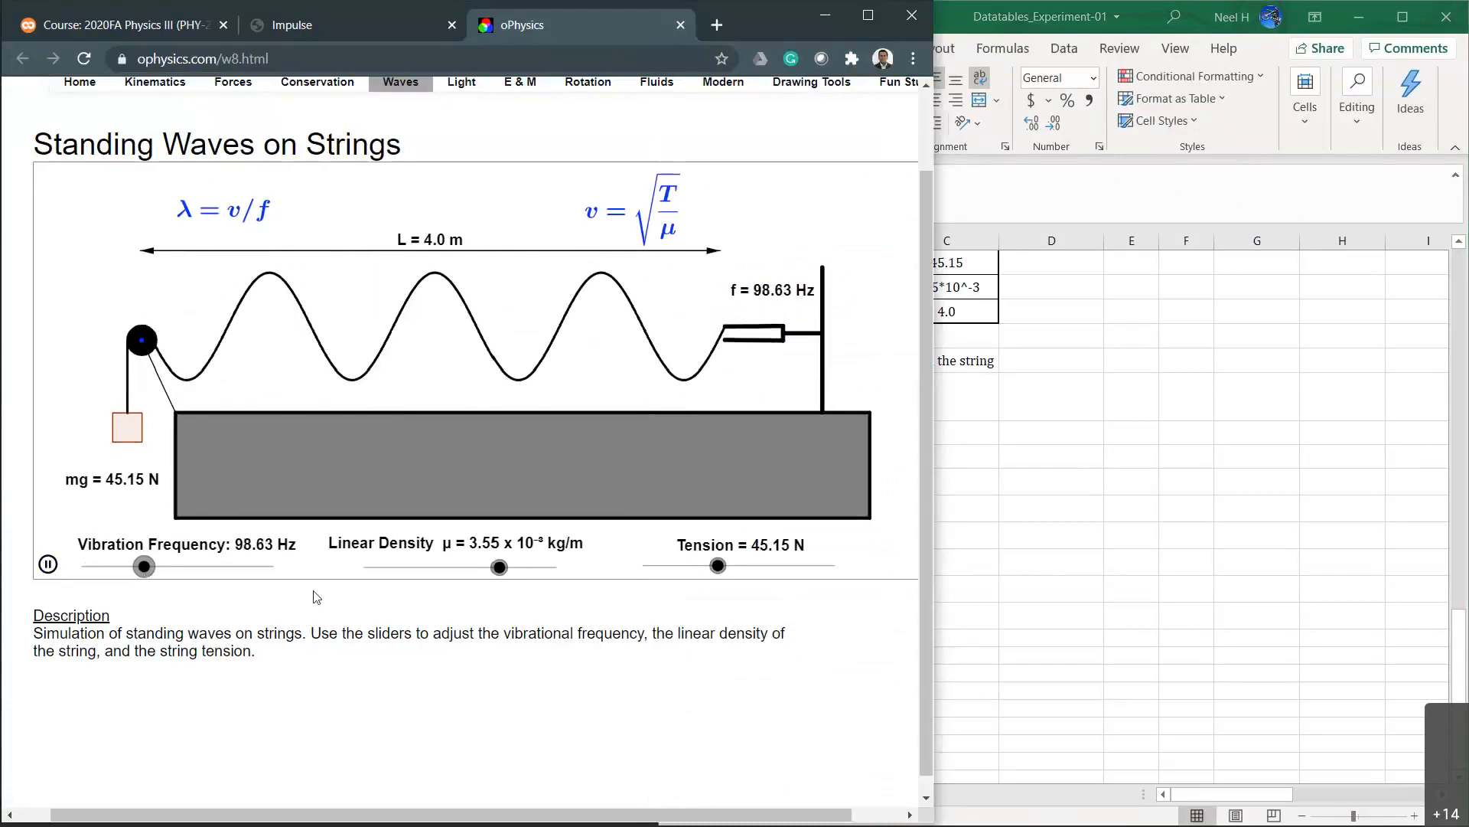
key(Right)
key(Right)
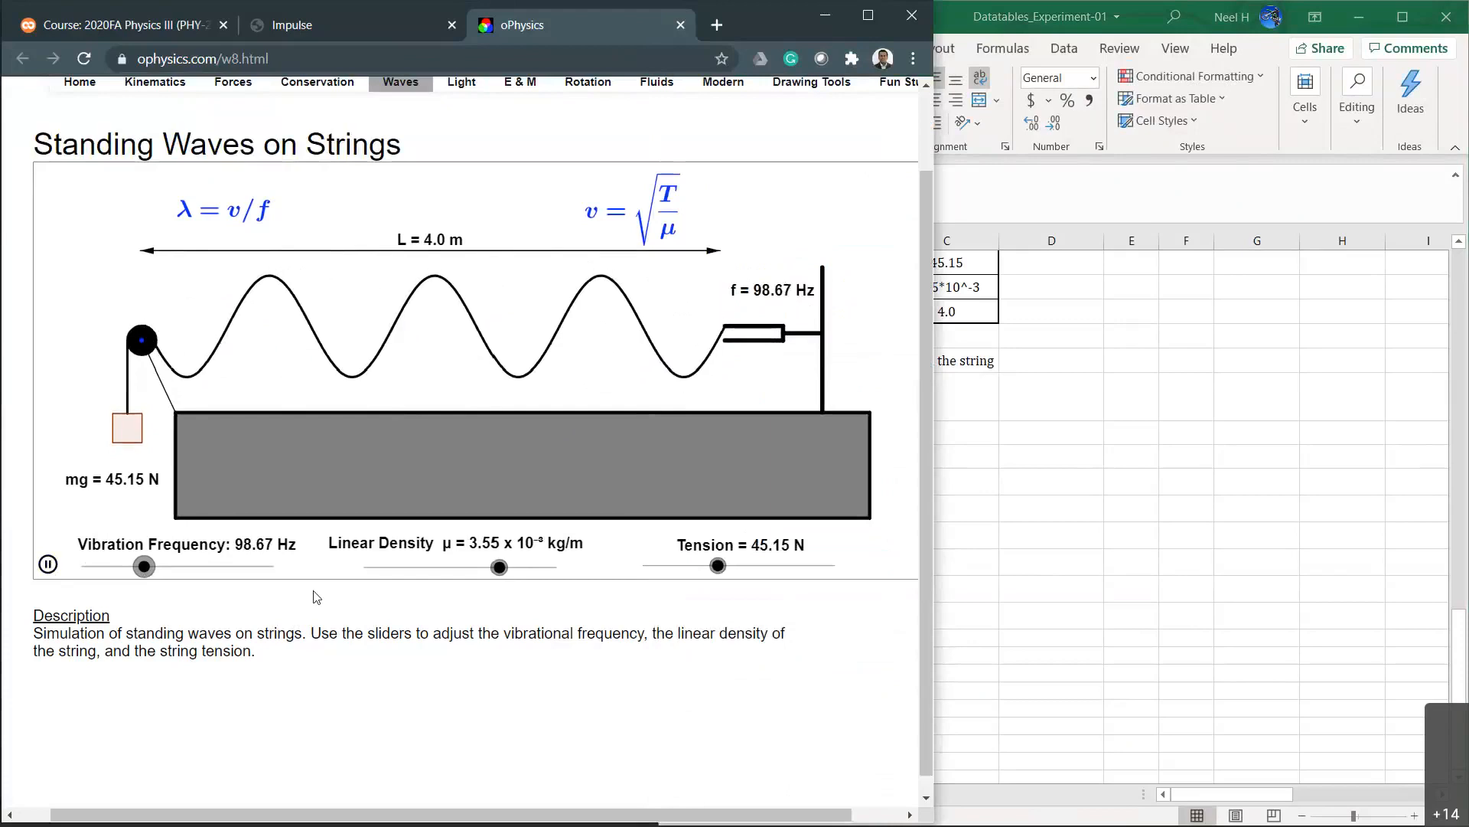
Return to the Excel workbook and enter 7 loops in B61 and 98.67 in A61 of Table 4.
click(1095, 528)
click(792, 564)
text(7)
key(Left)
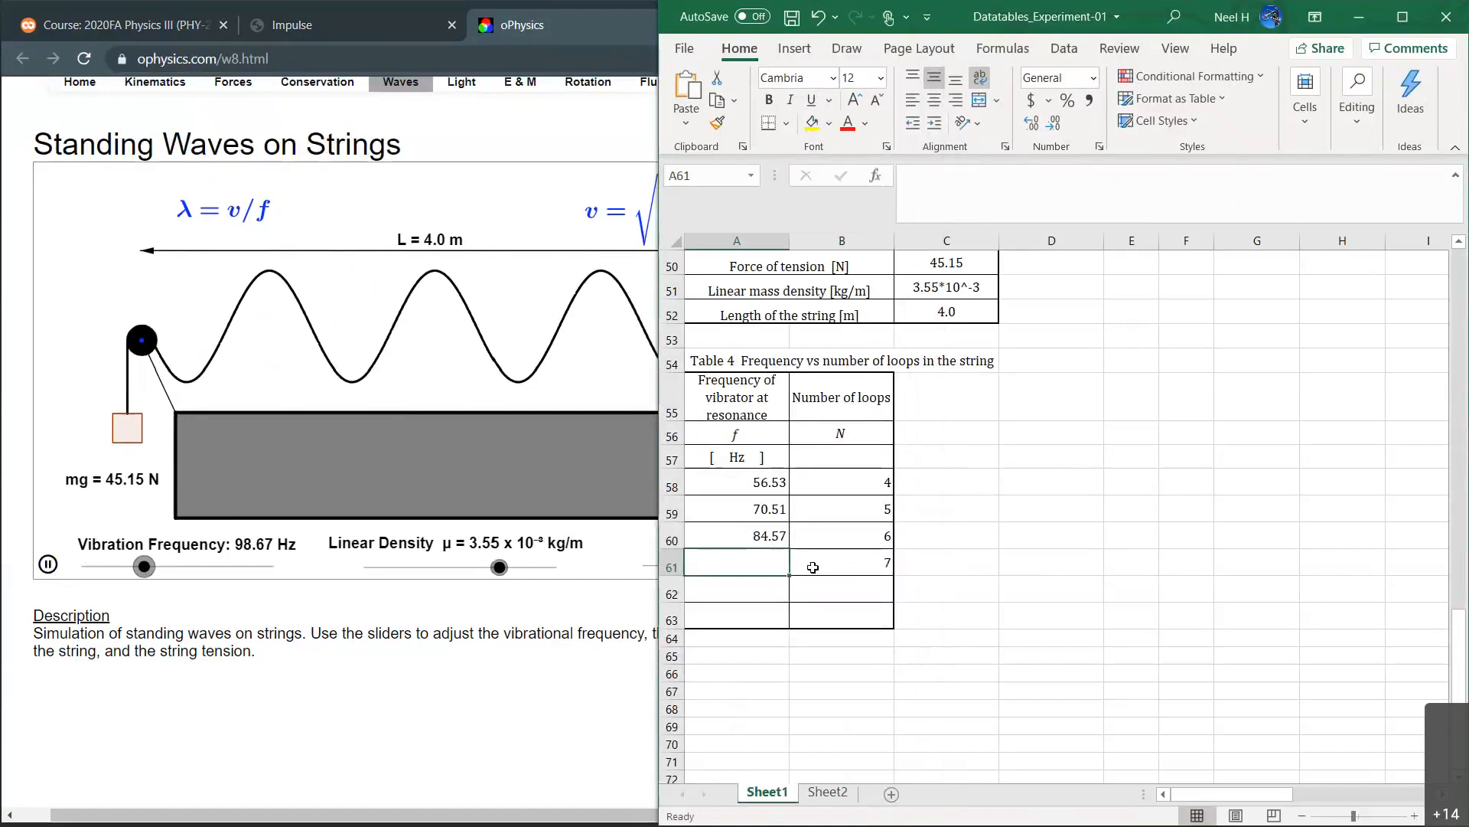
text(98.67)
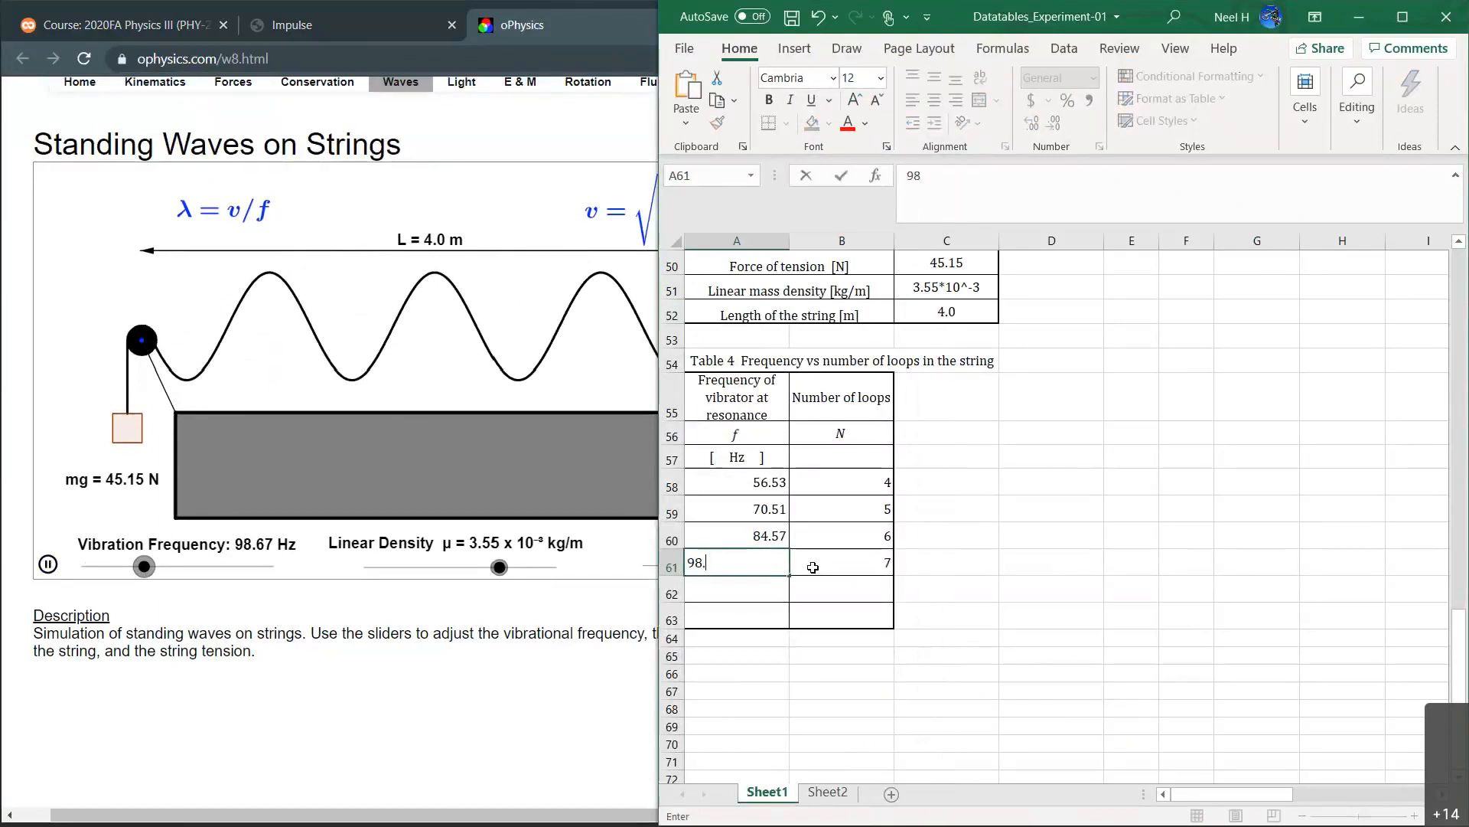
key(Return)
Switch to the browser simulation and fine-tune the vibration frequency to 112.77 Hz for an eight-loop standing wave.
click(538, 659)
click(144, 573)
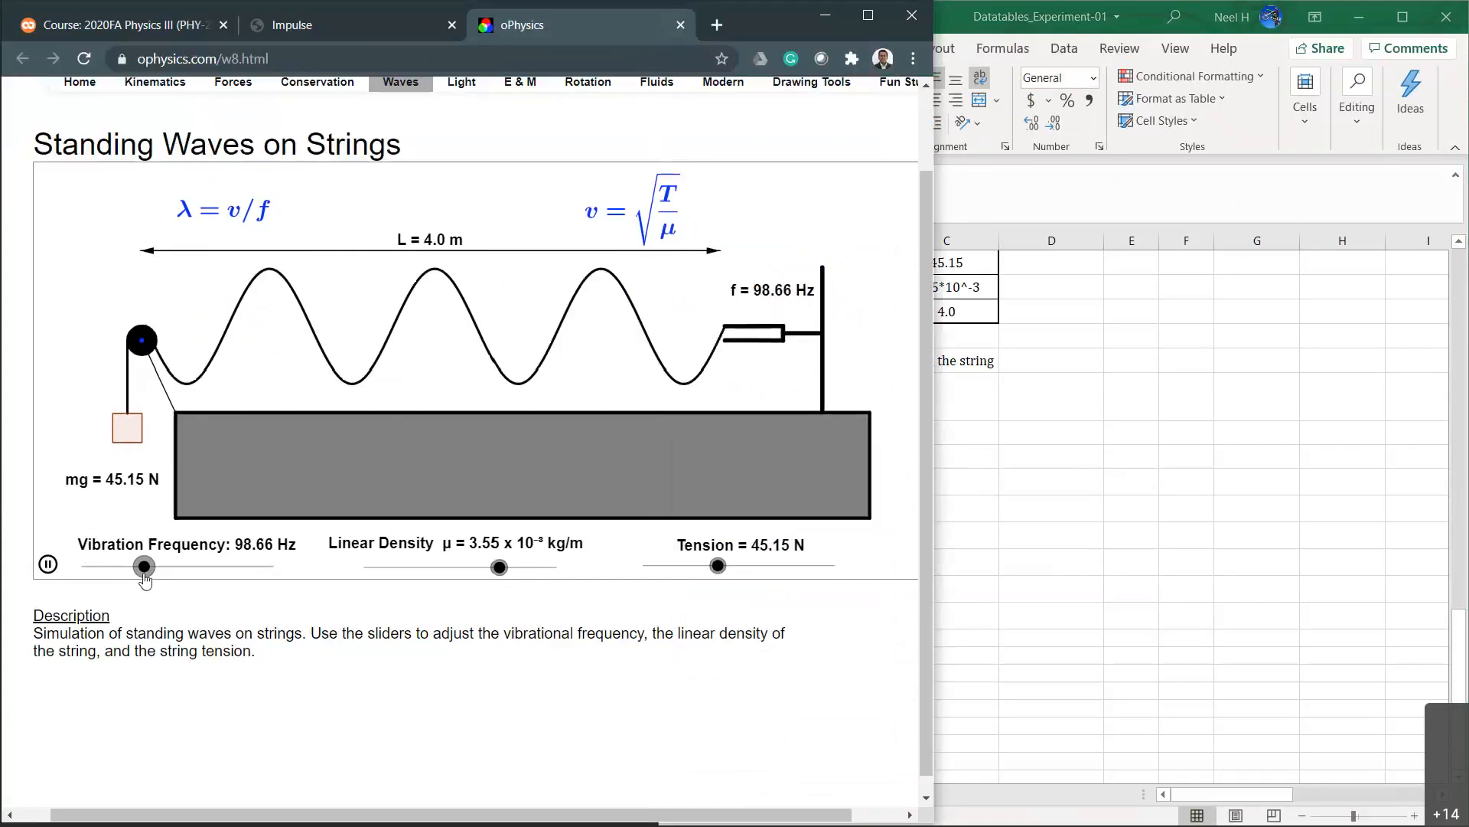
drag(144, 567, 161, 574)
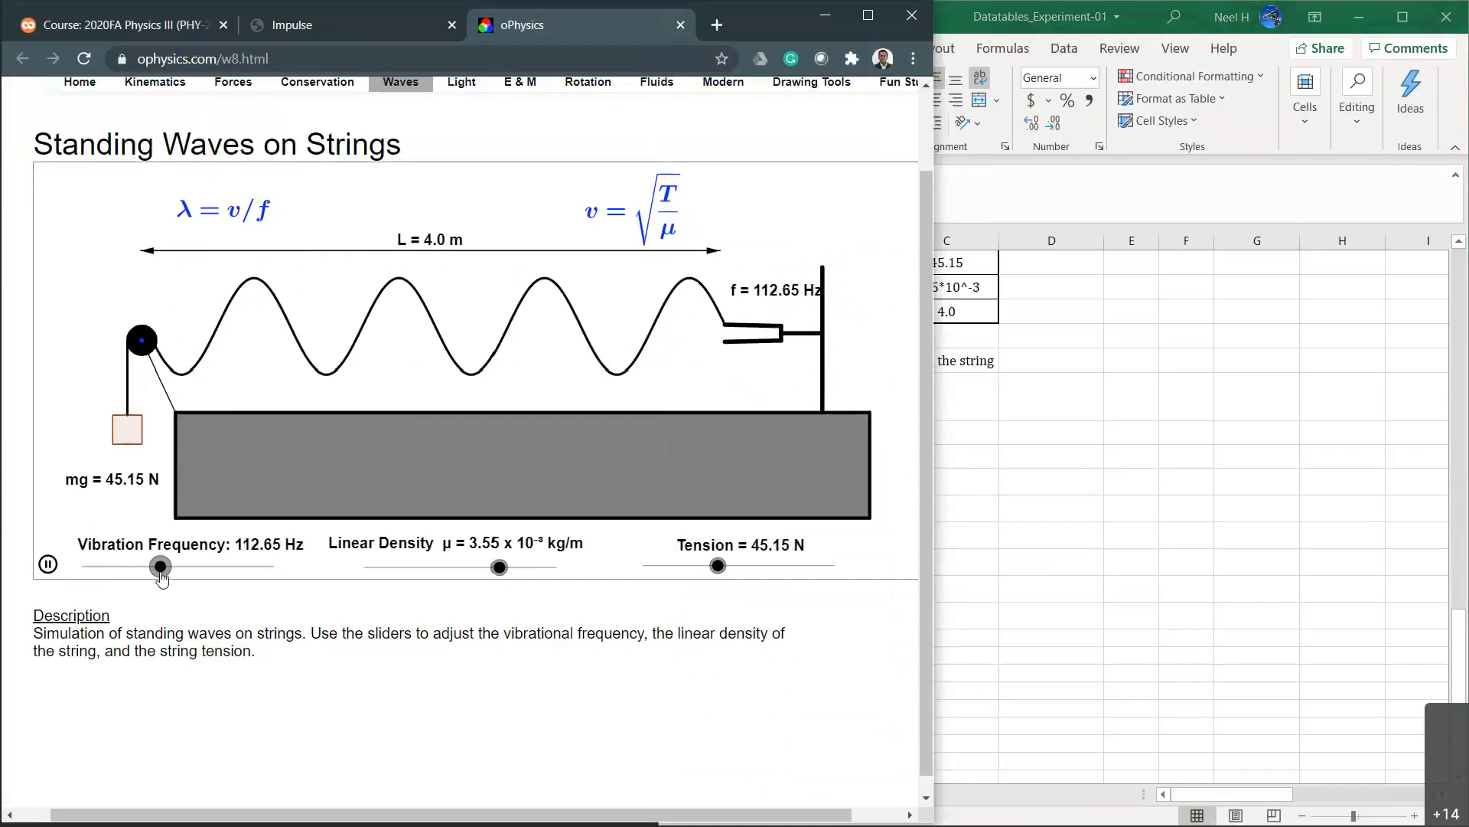
key(Left)
key(Left)
key(Left)
key(Right)
key(Right)
key(Right)
key(Right)
key(Right)
key(Right)
key(Right)
key(Right)
key(Right)
key(Right)
key(Right)
key(Right)
key(Right)
key(Right)
key(Right)
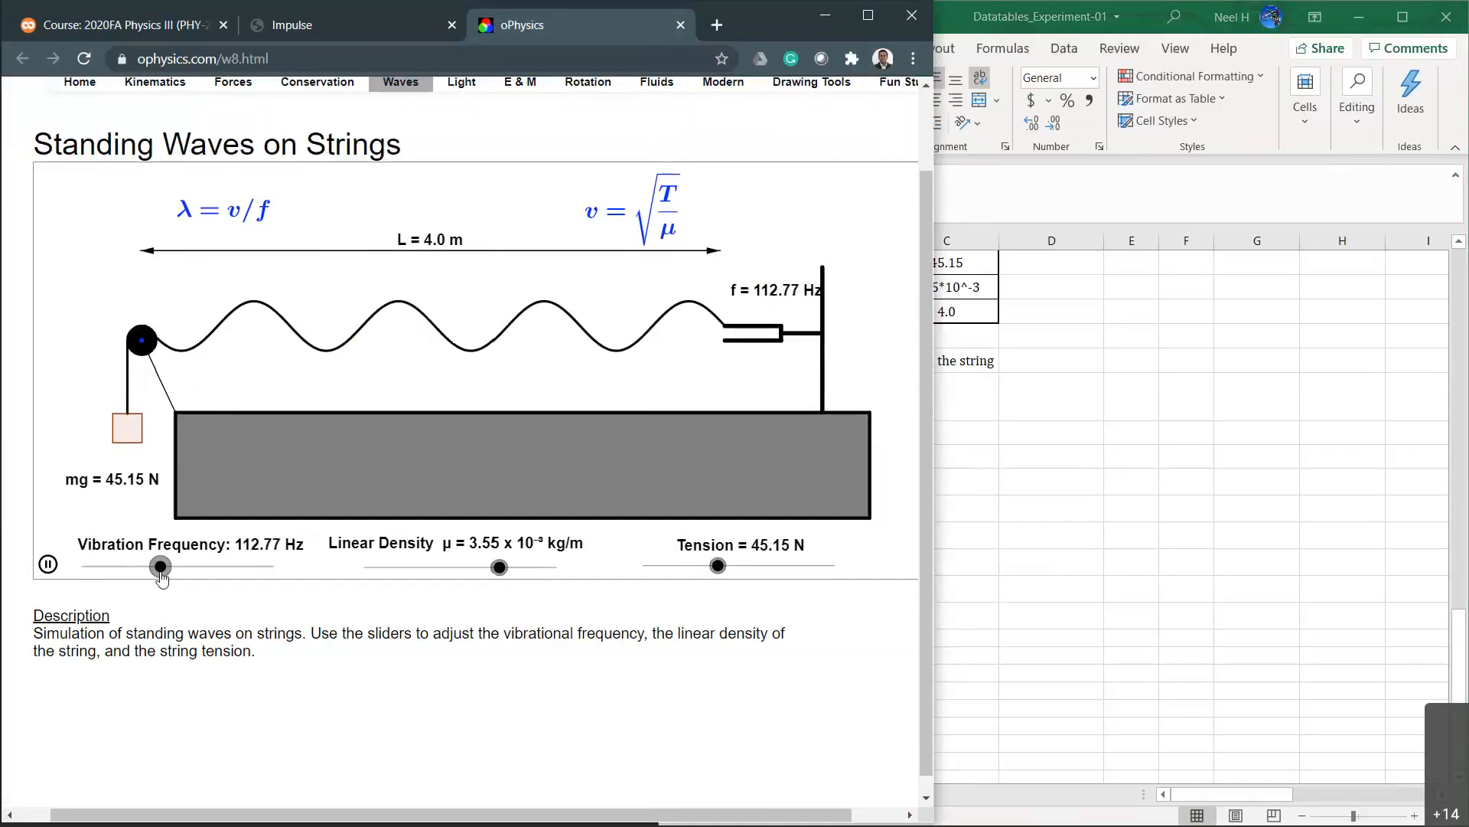
Return to the Excel workbook and enter 112.77 in A62 and 8 loops in B62 of Table 4.
click(1016, 490)
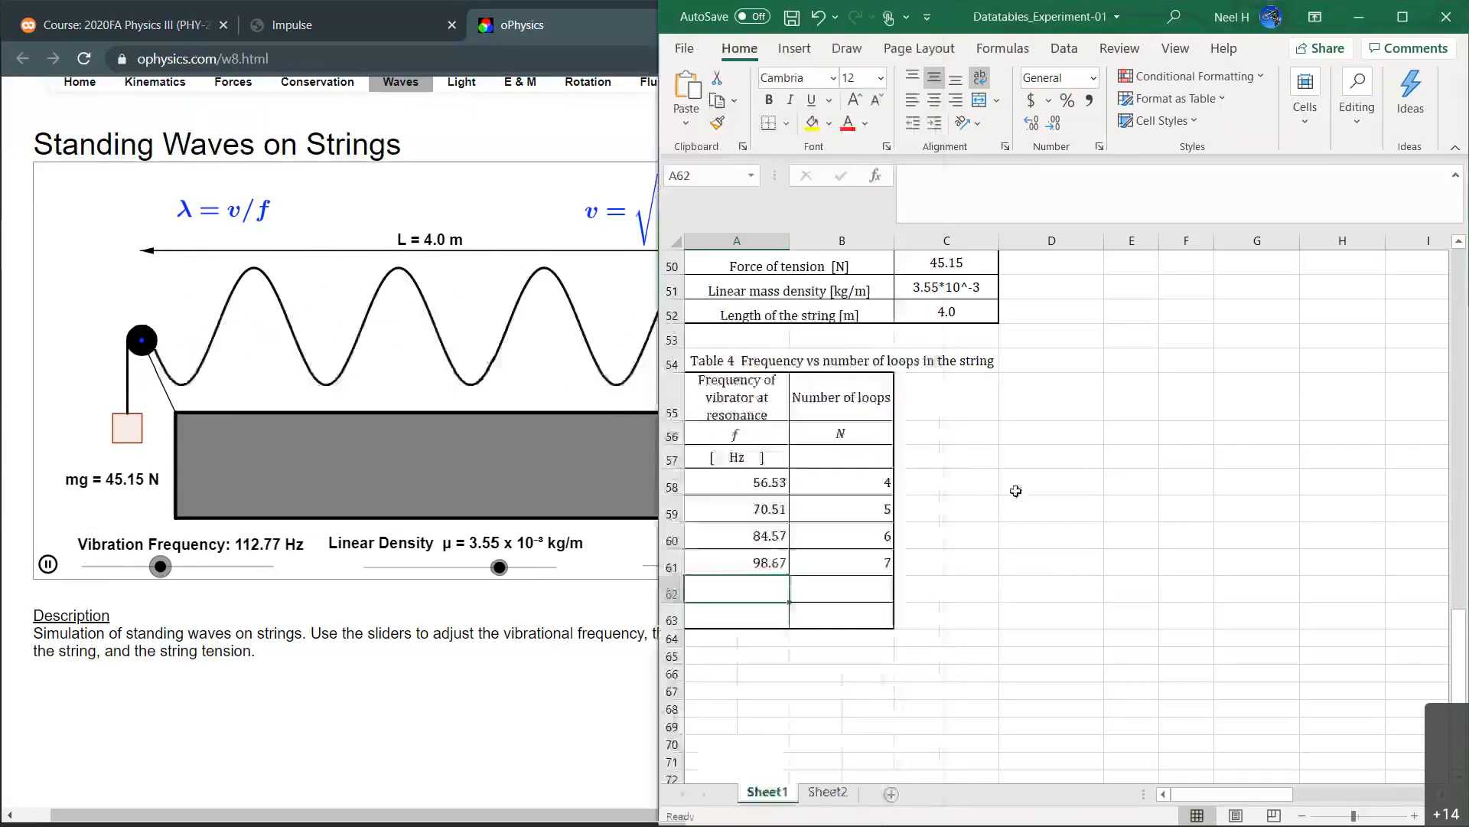
text(112.77)
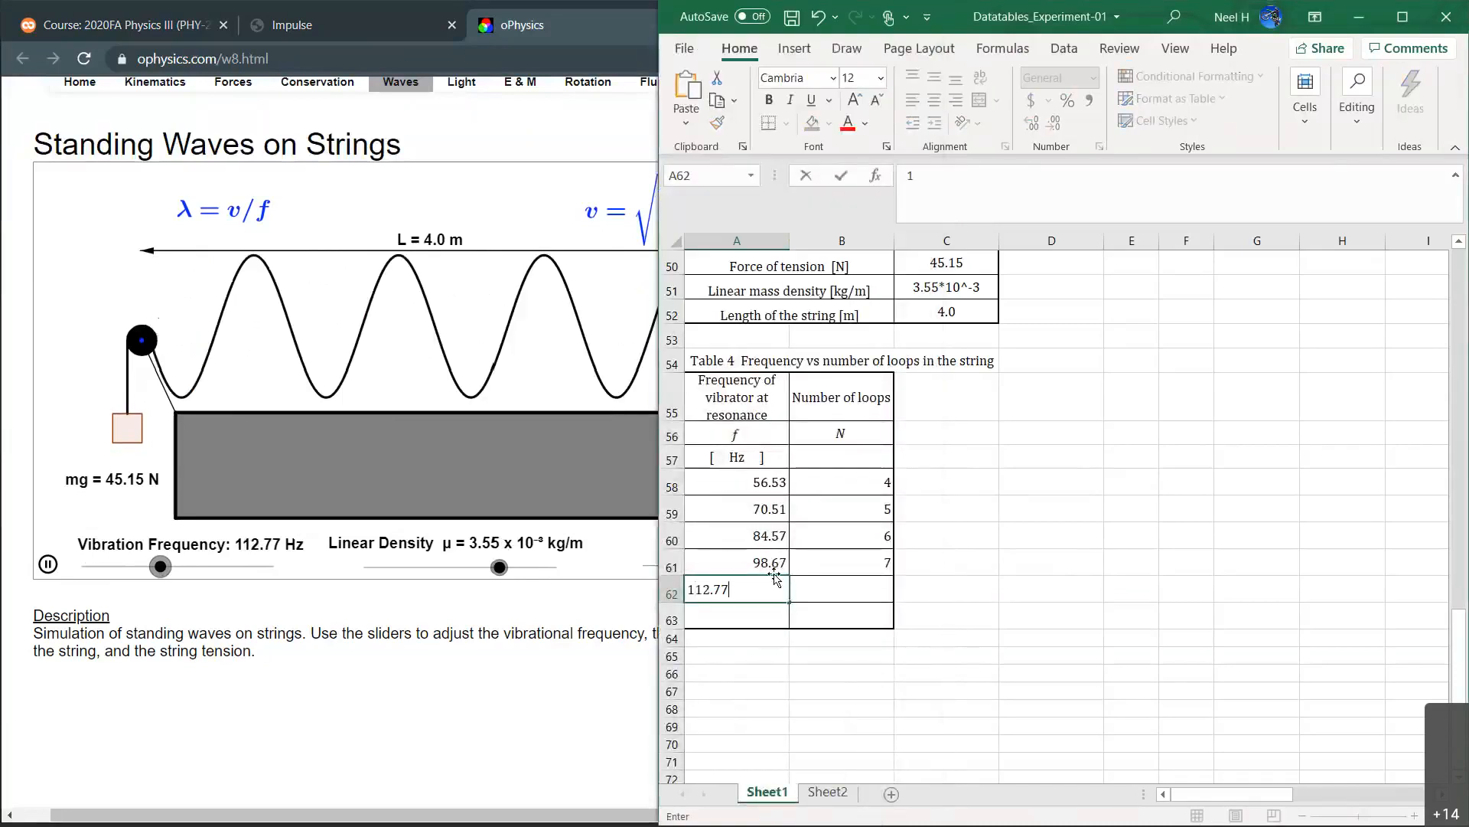
key(Right)
text(8)
key(Return)
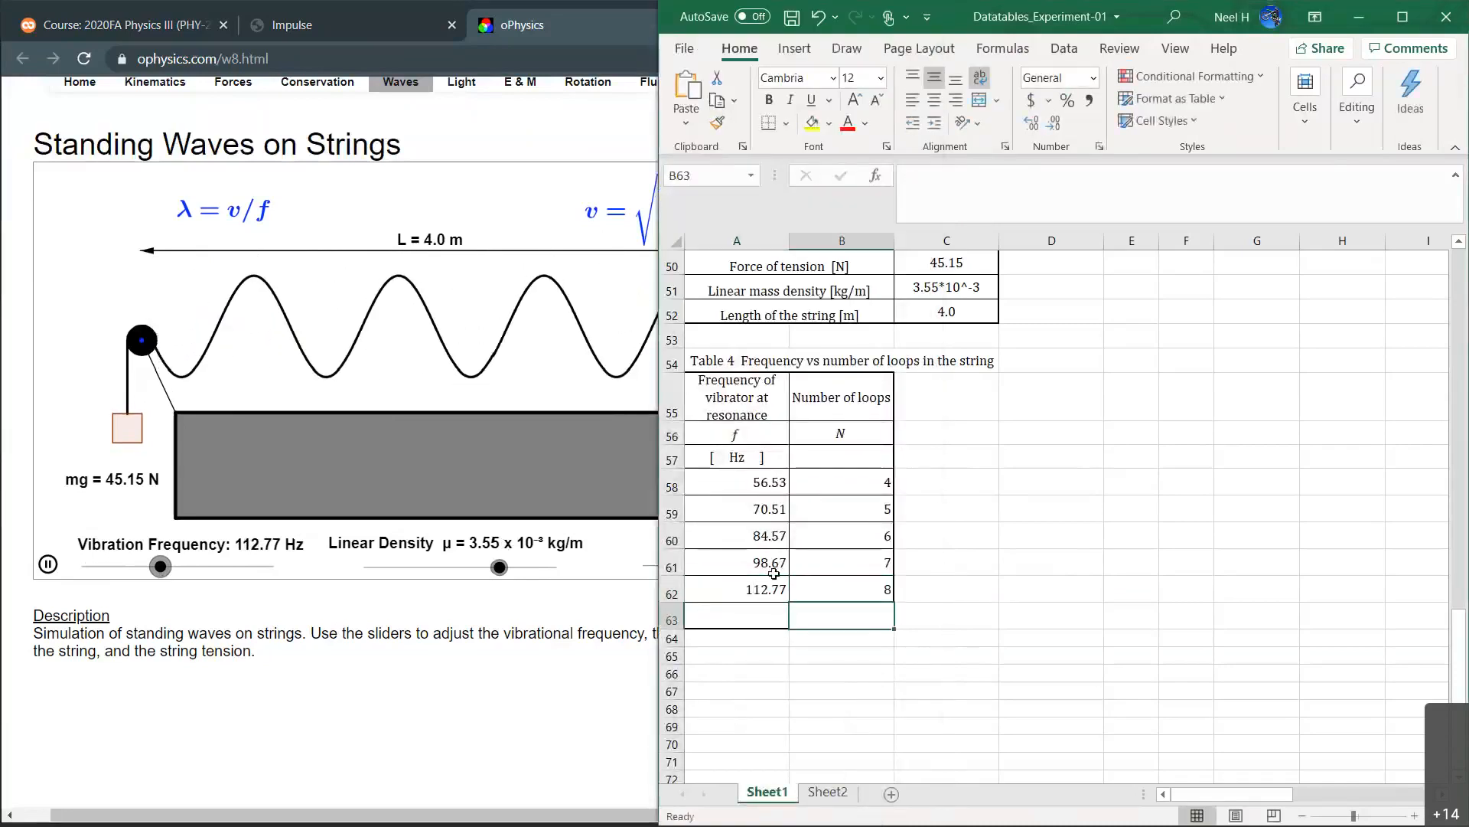
Switch to the browser simulation, raise the vibration frequency to 126.9 Hz for a nine-loop standing wave and pause the animation.
click(288, 610)
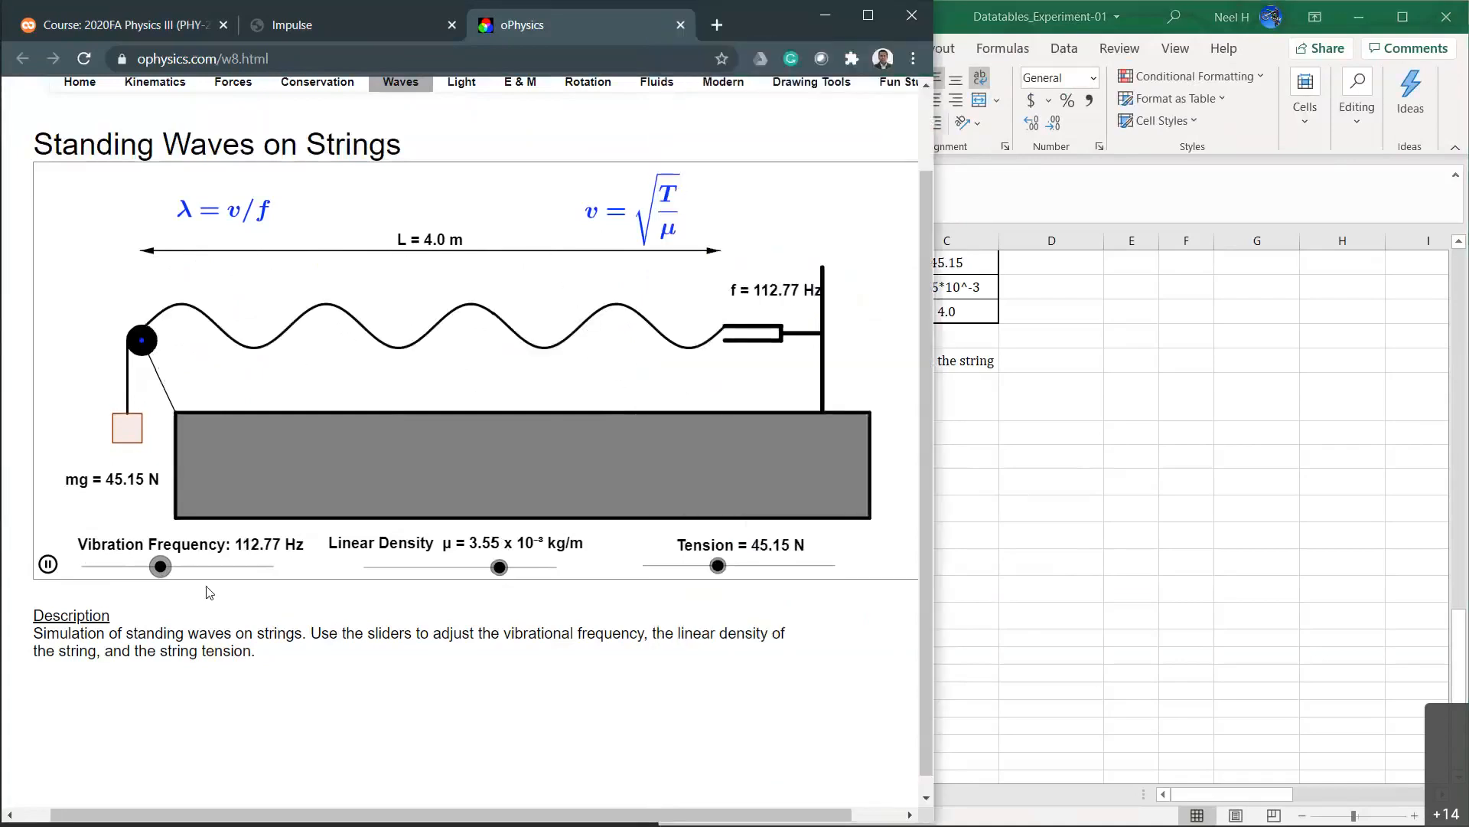
click(162, 582)
drag(163, 583, 177, 584)
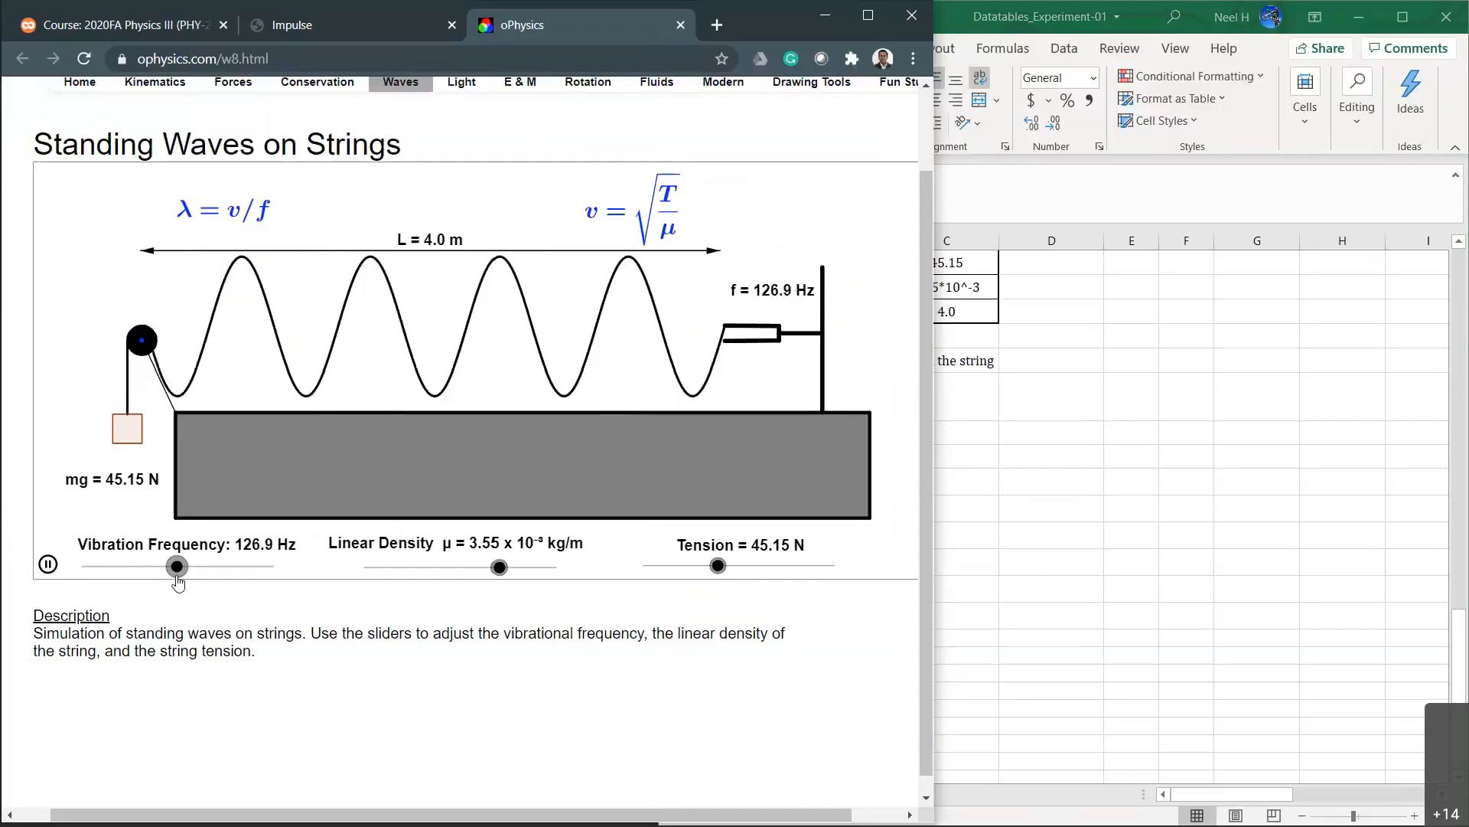
click(47, 564)
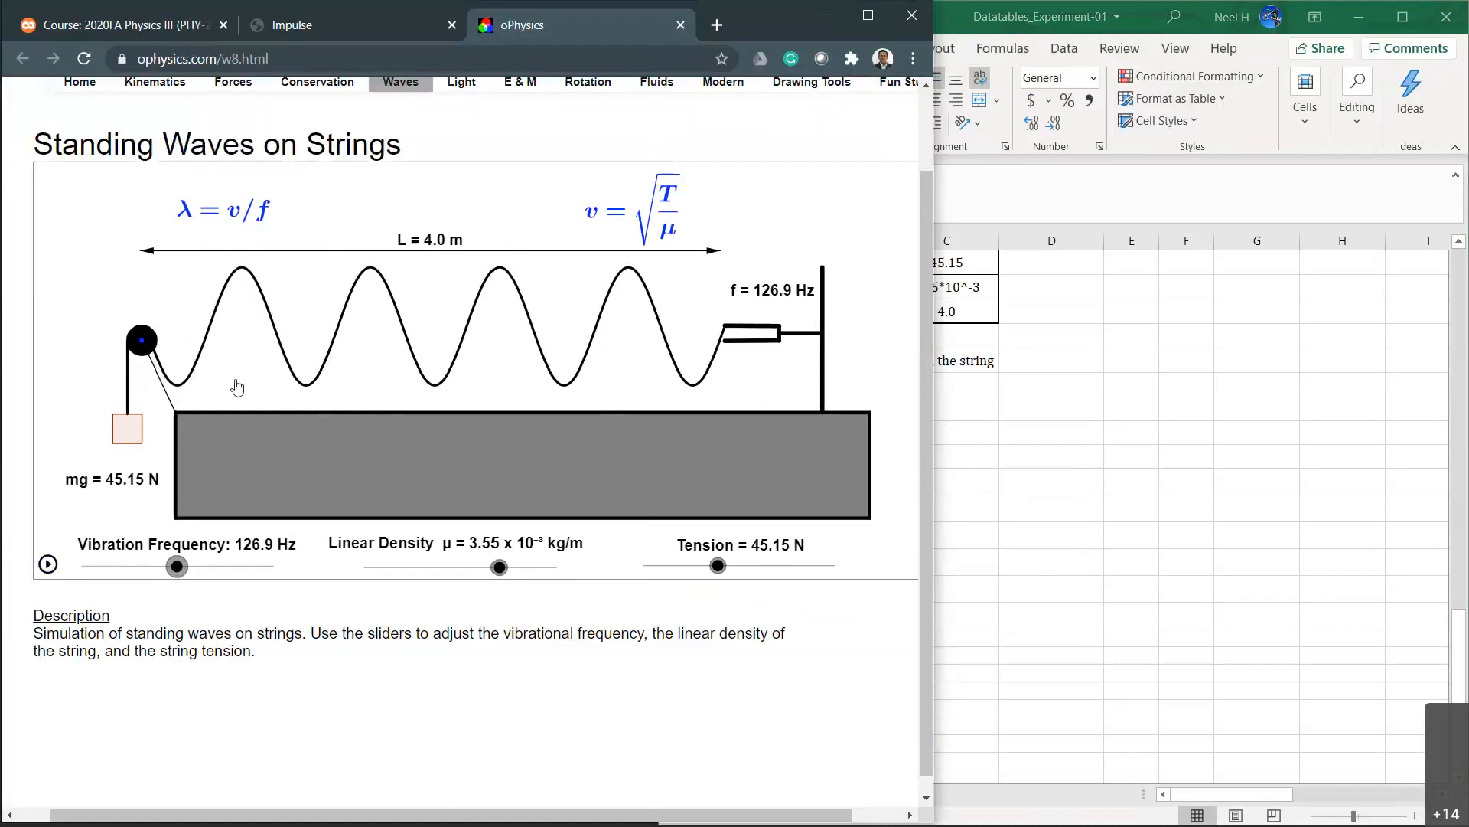
Return to the Excel workbook and enter 126.9 in A63 and 9 loops in B63 of Table 4.
click(1079, 444)
text(12)
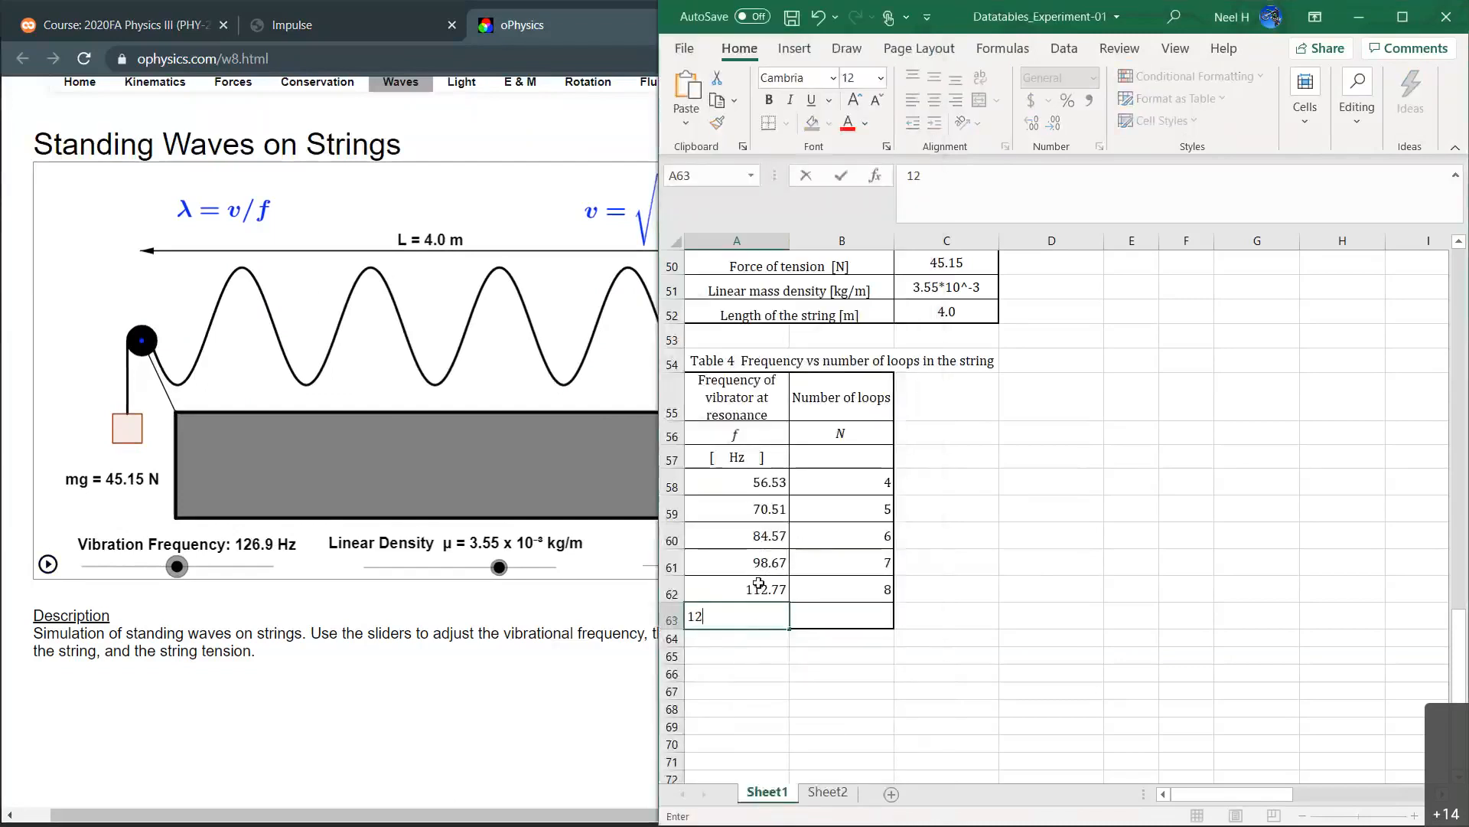
text(6.9)
key(Tab)
text(9)
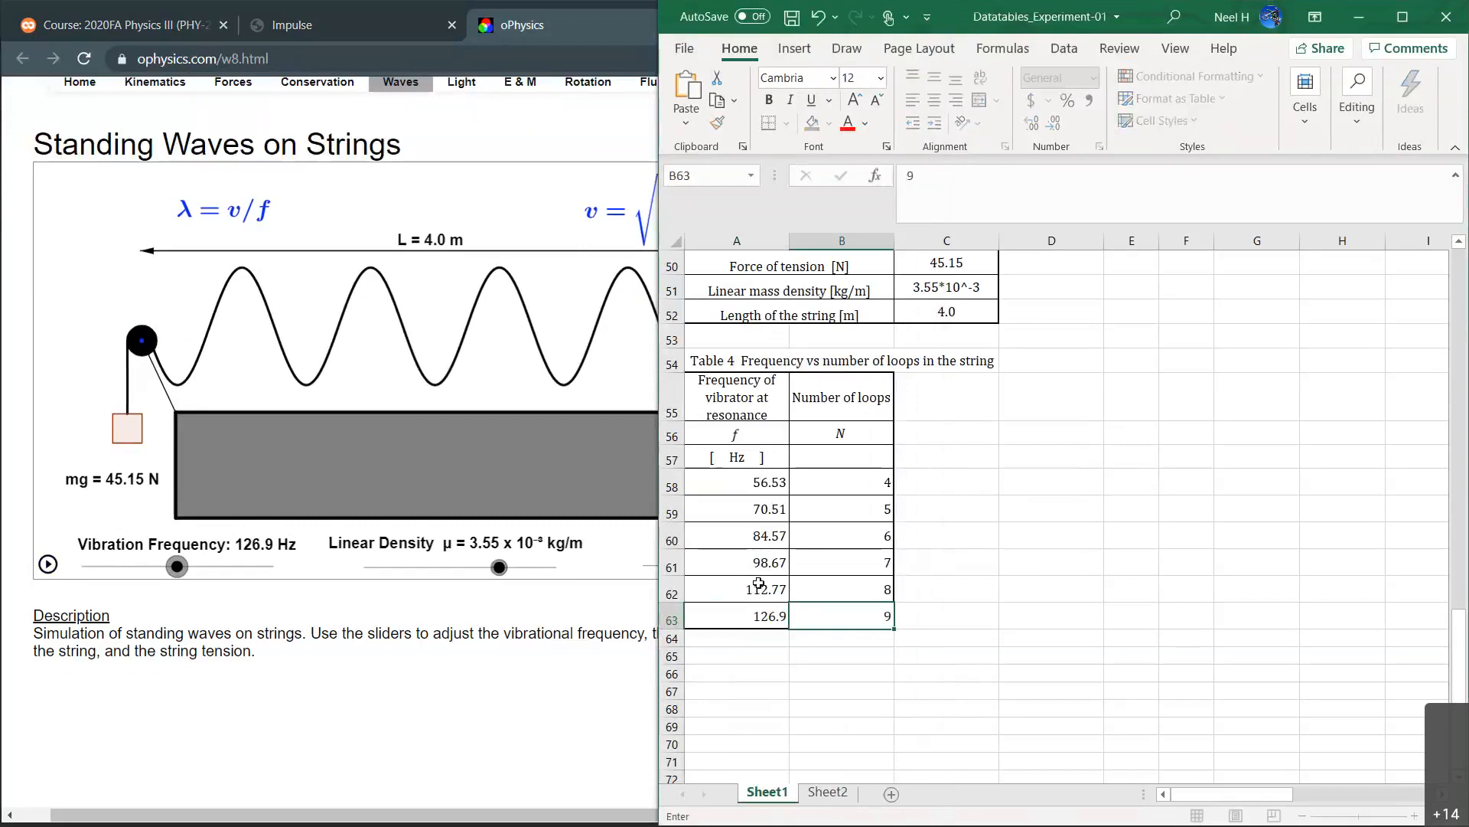
key(Return)
Format cell A63 as a Number with two decimal places.
click(742, 615)
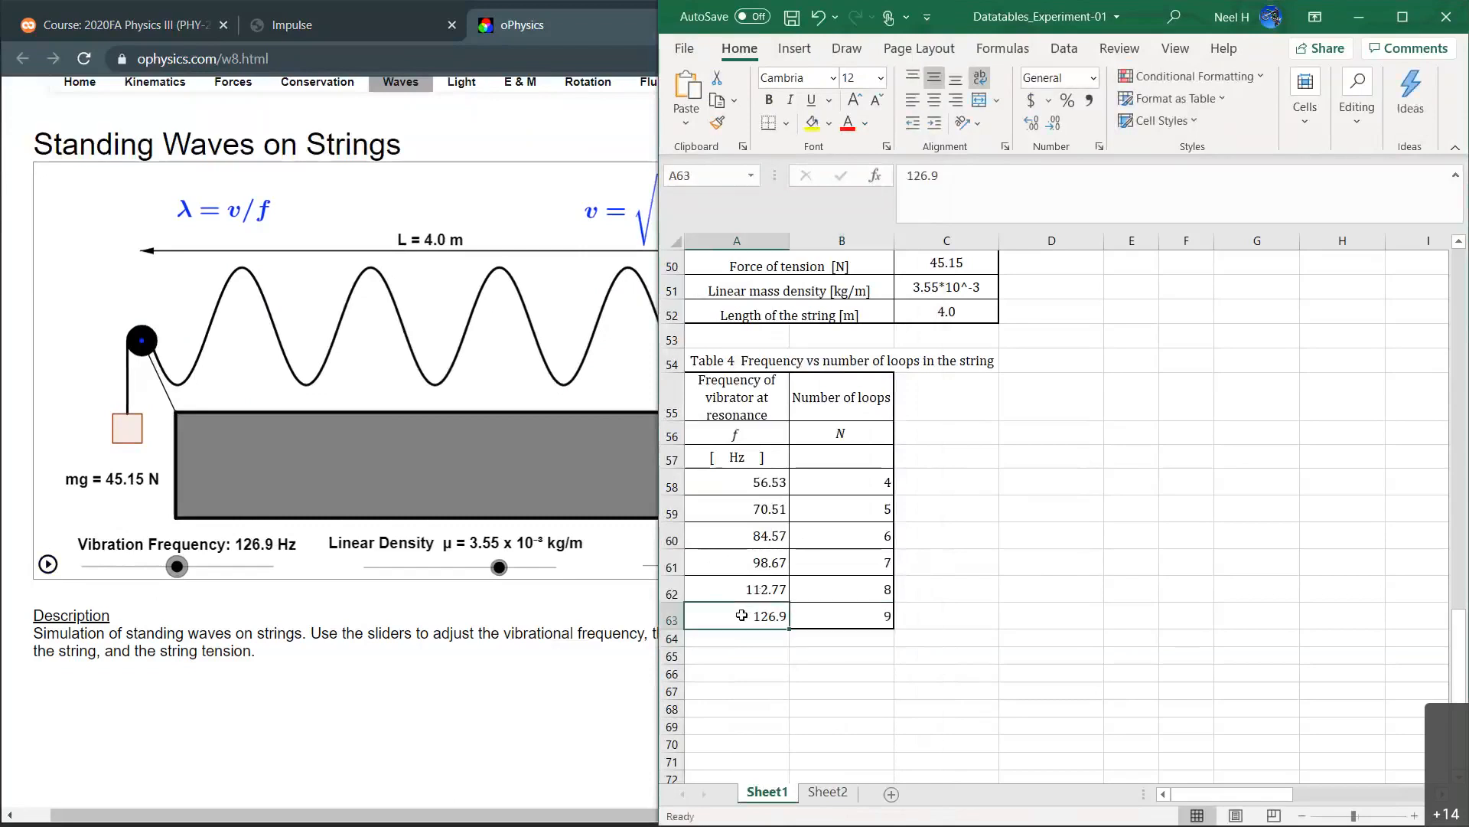
right_click(742, 615)
click(855, 512)
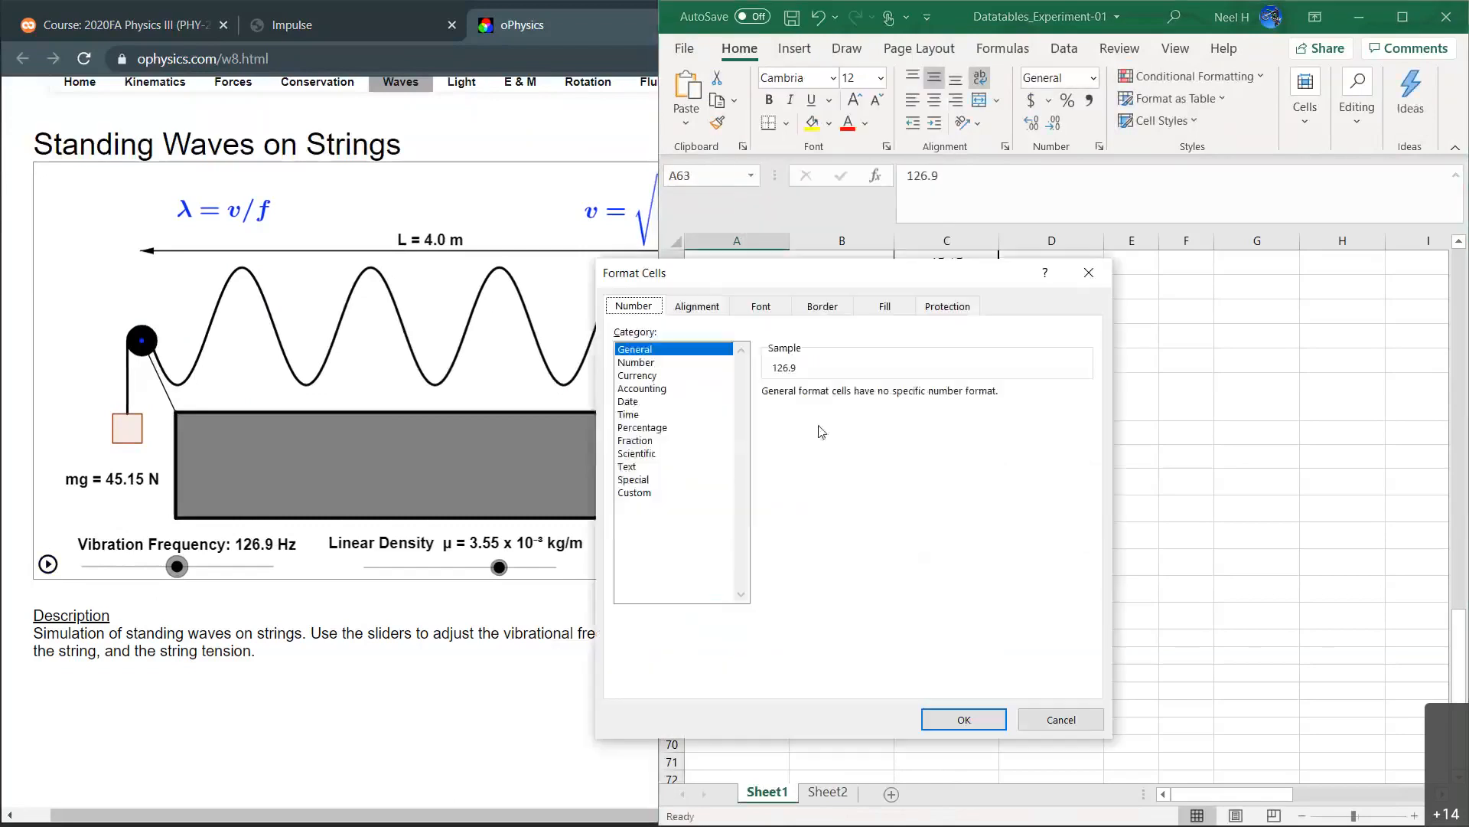
click(660, 364)
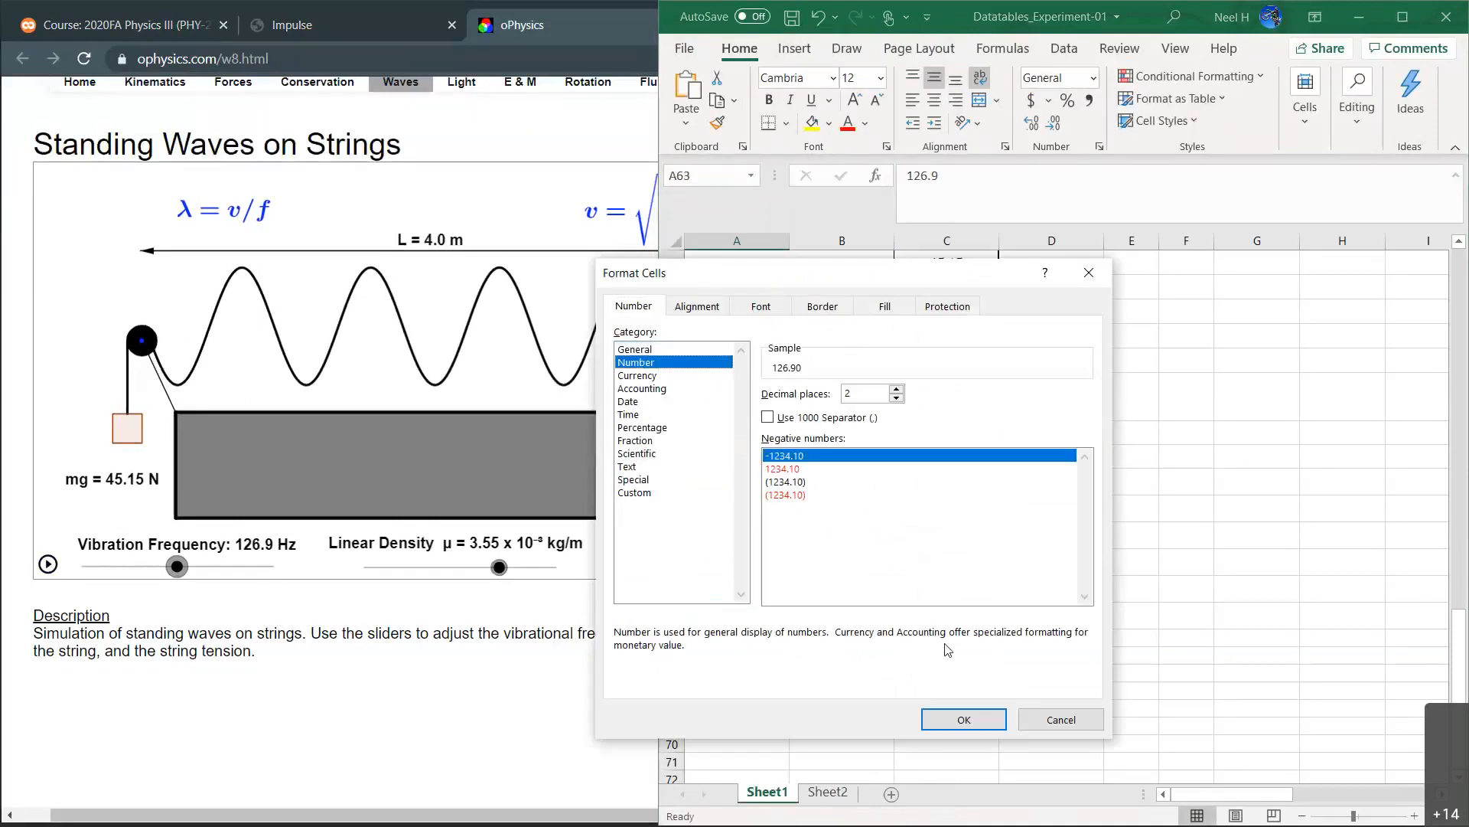
click(963, 718)
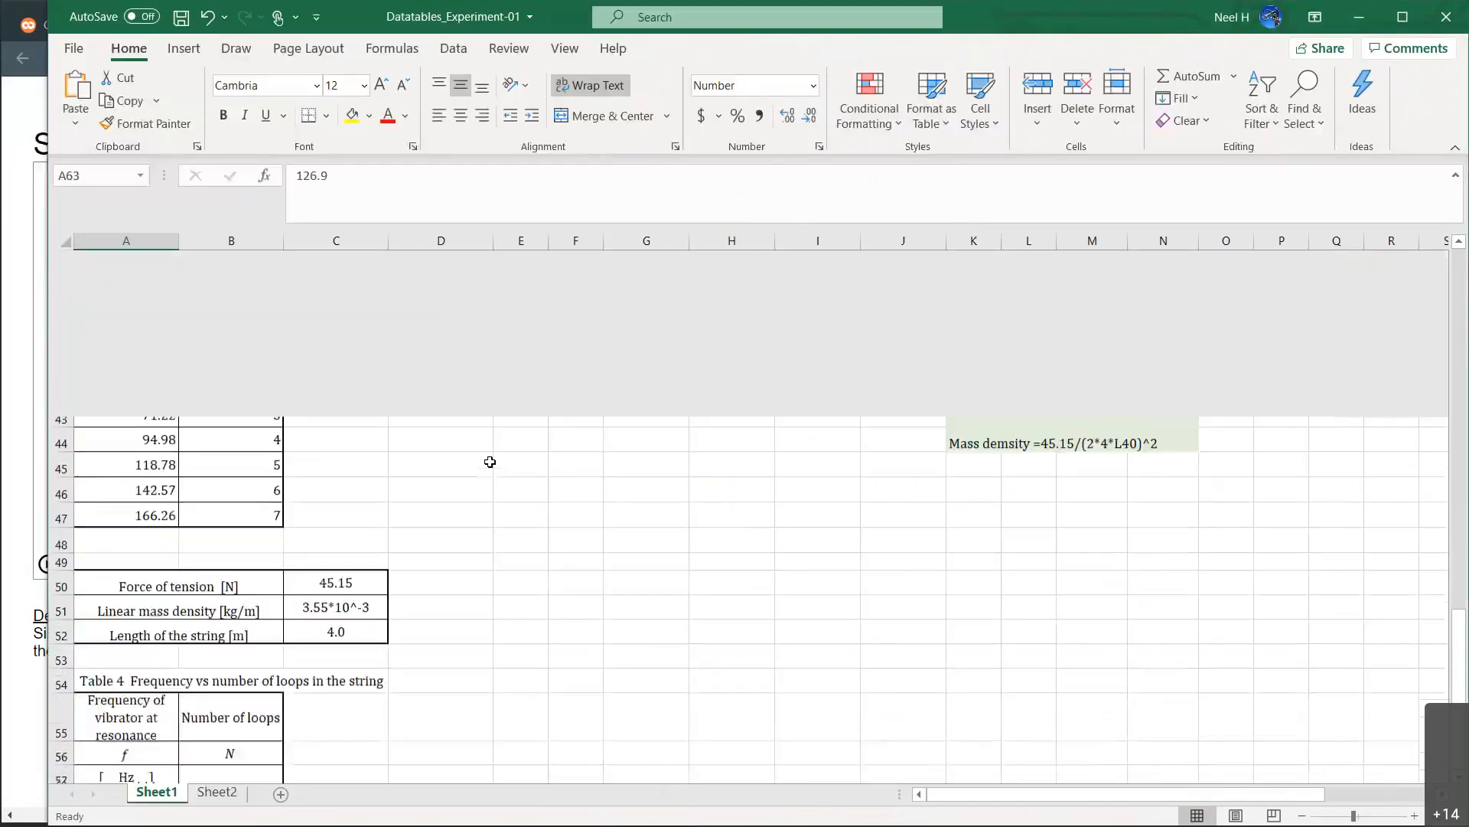
Try to insert a scatter chart in the empty area beside Table 4.
scroll(487, 463, up, 5)
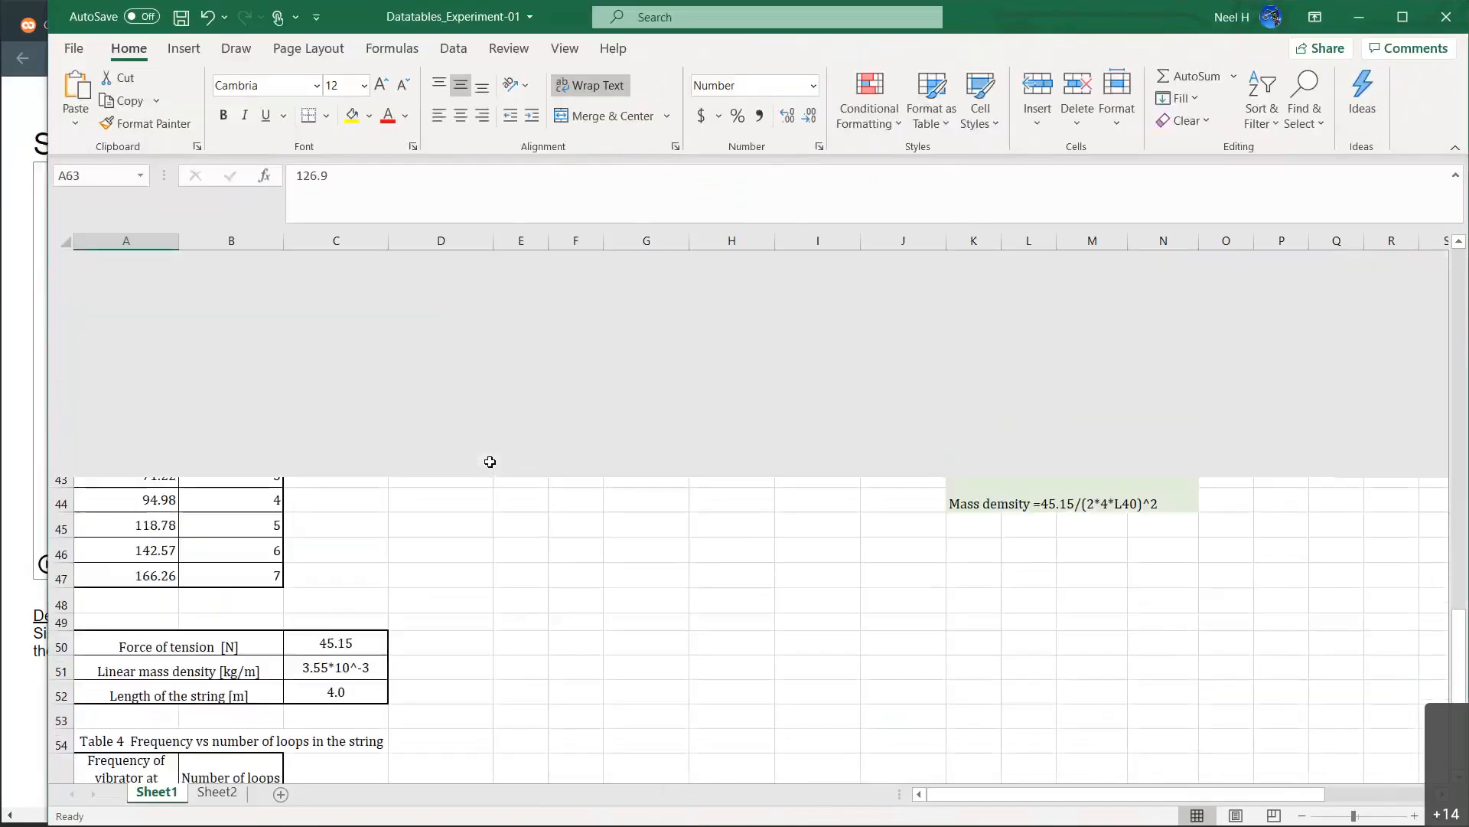
scroll(488, 554, down, 3)
click(632, 482)
scroll(640, 535, down, 3)
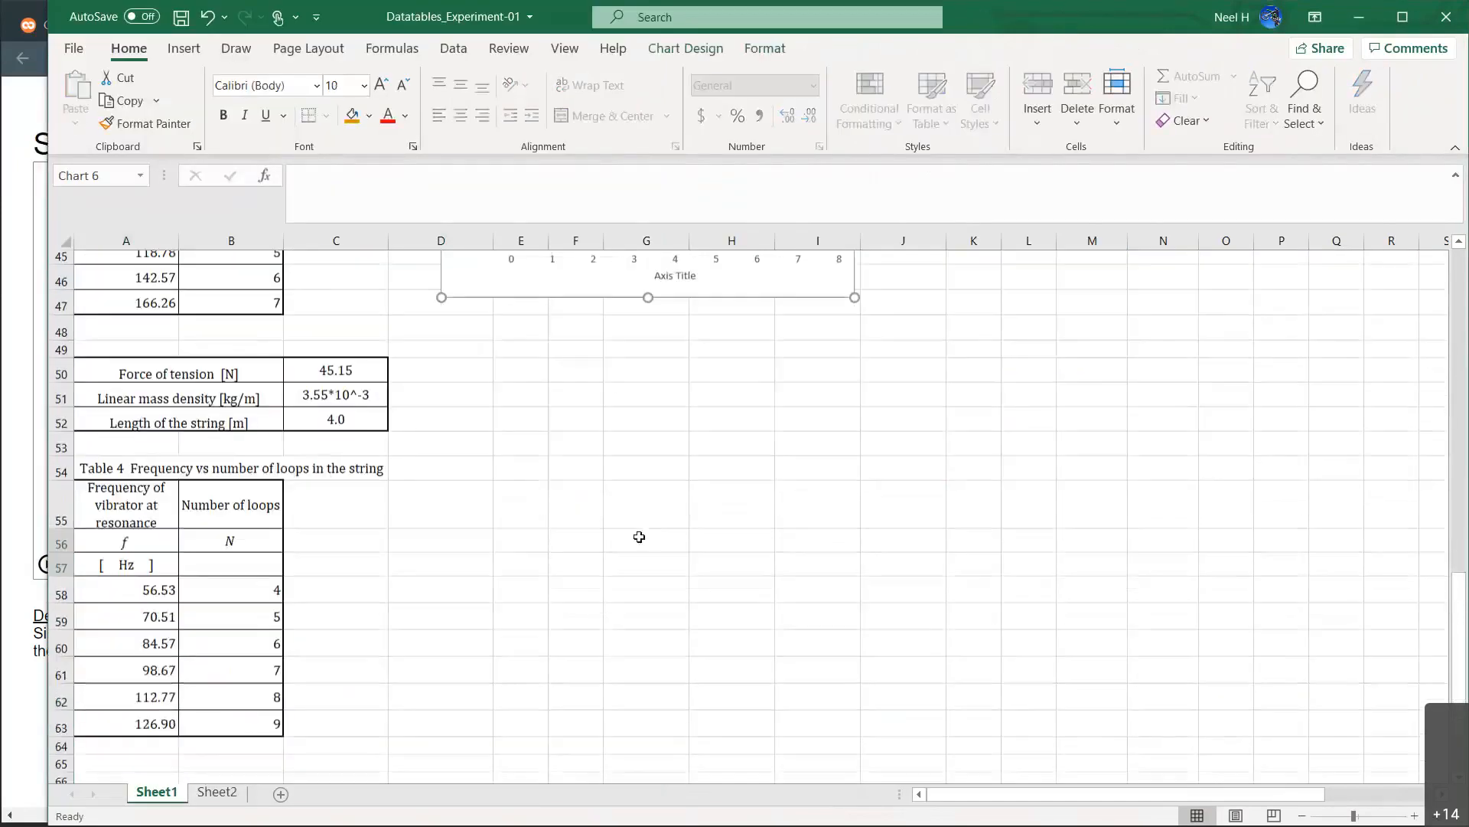
click(450, 506)
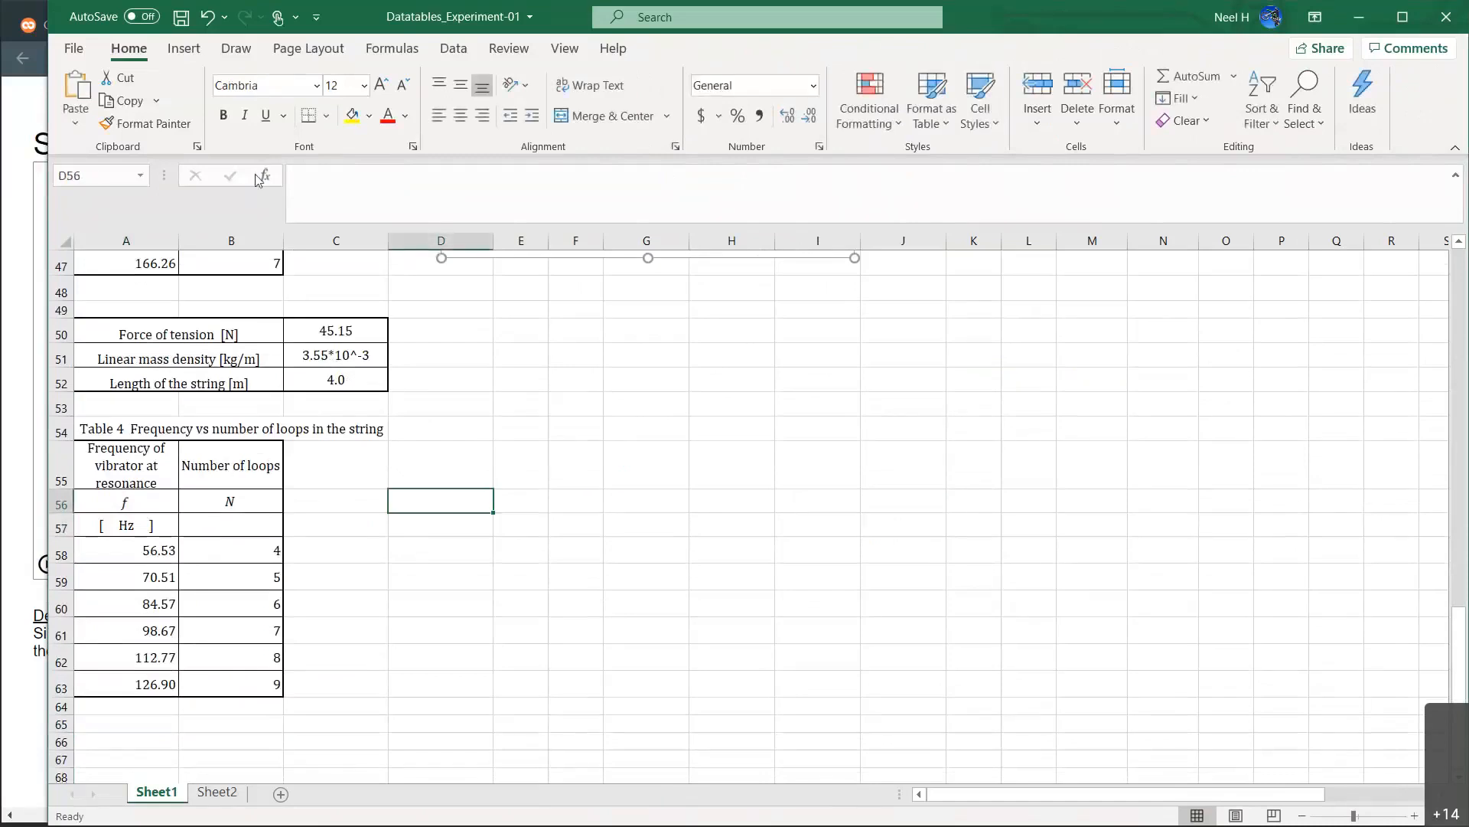
click(183, 49)
click(589, 120)
click(605, 186)
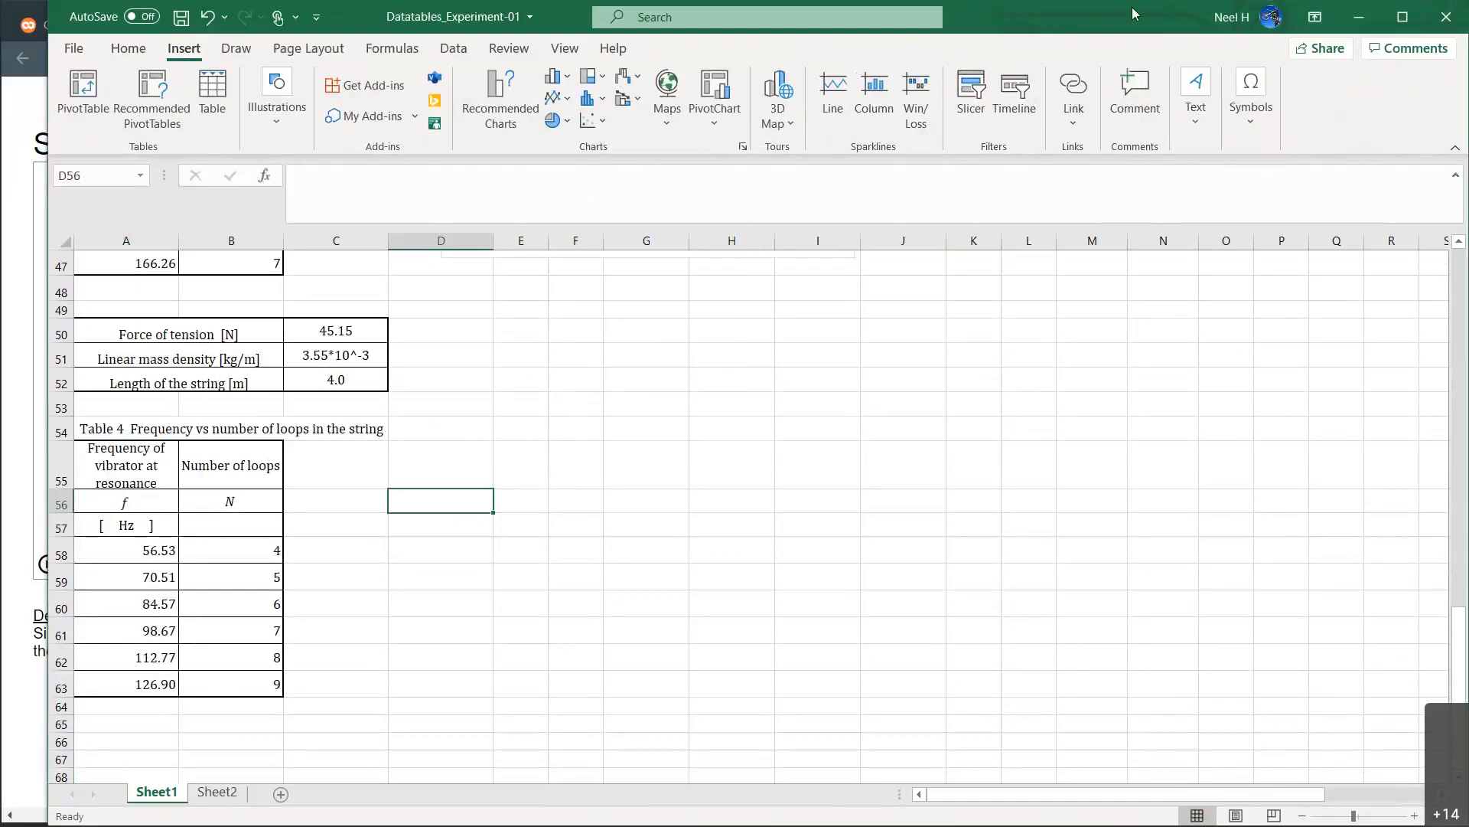
Close the workbook with its changes saved and return to the reopened Datatables_Experiment-01 workbook.
click(1446, 16)
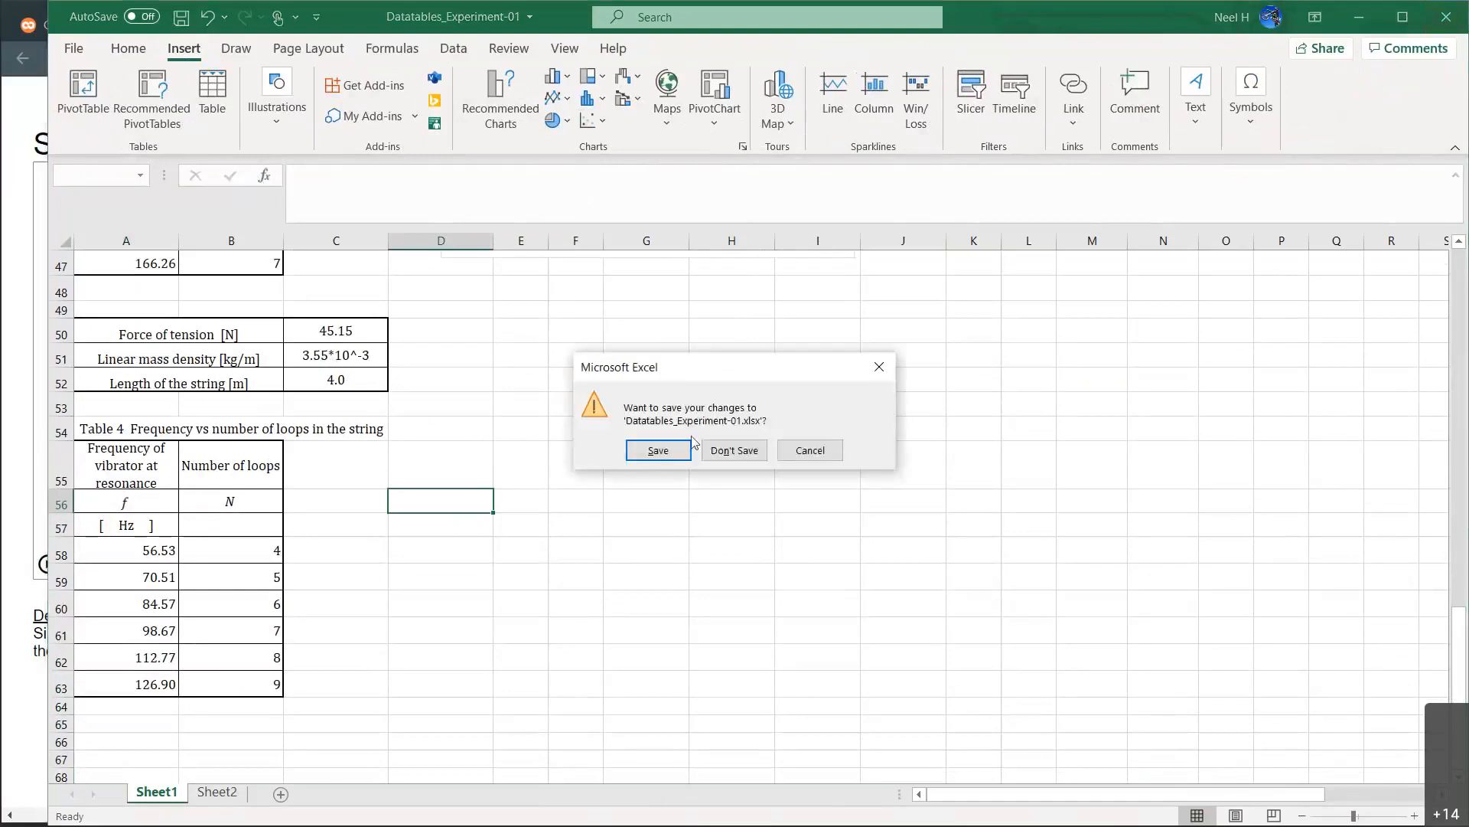
click(663, 452)
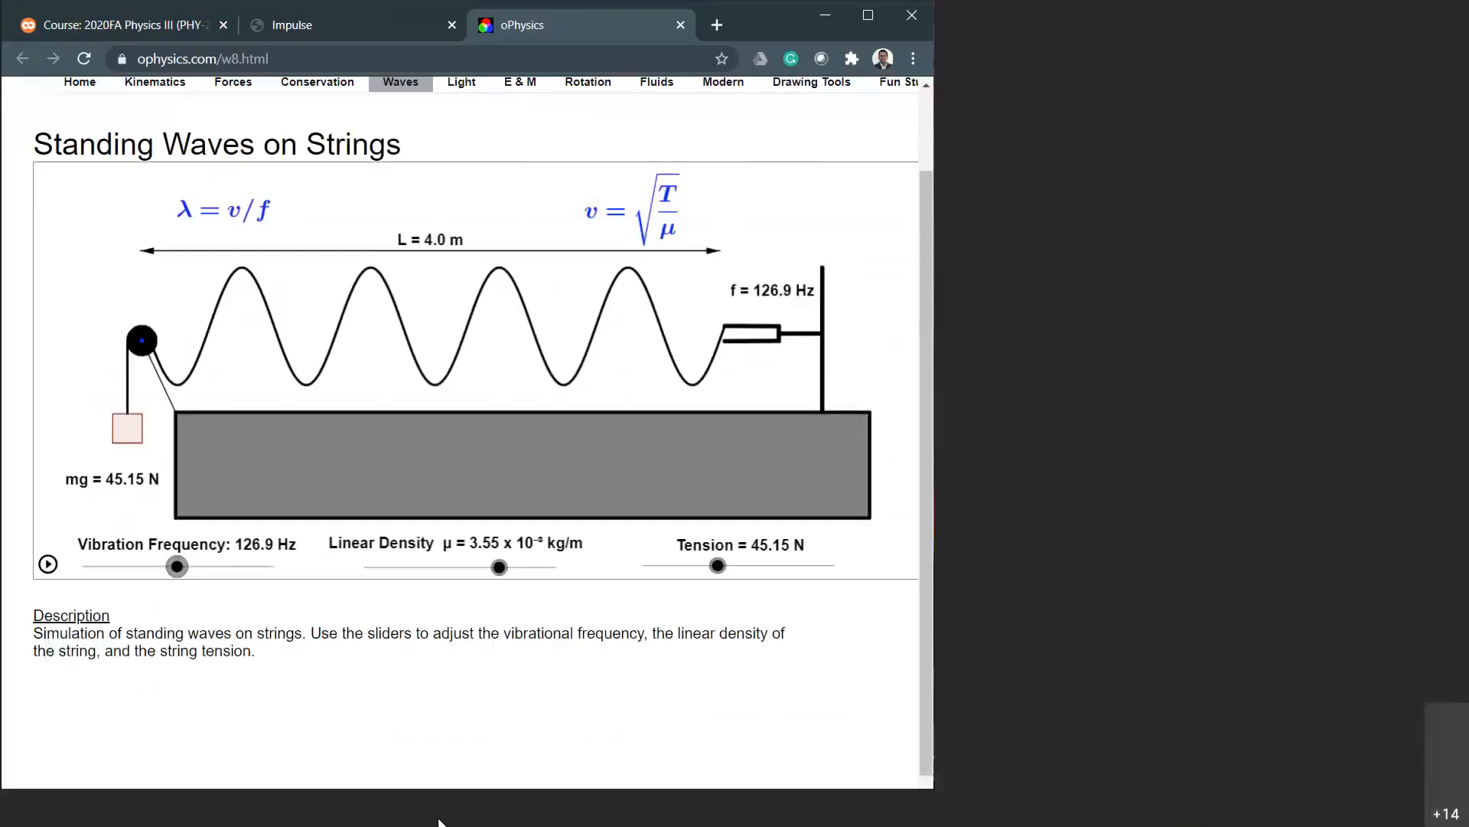
key(alt+Tab)
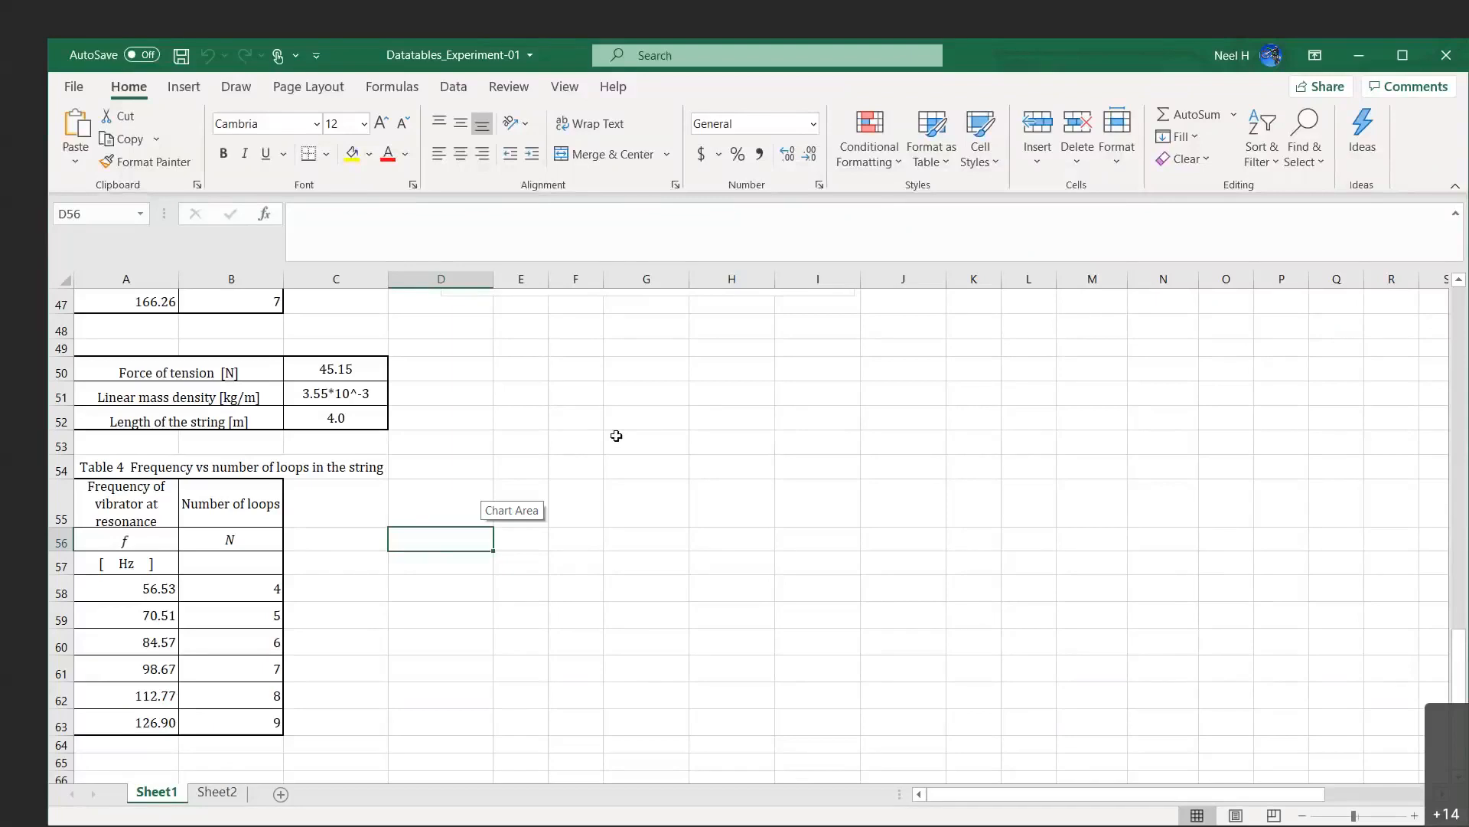
Insert an empty markers-only scatter chart in the blank area beside Table 4, starting from cell D56.
click(616, 436)
click(480, 549)
click(174, 90)
click(589, 159)
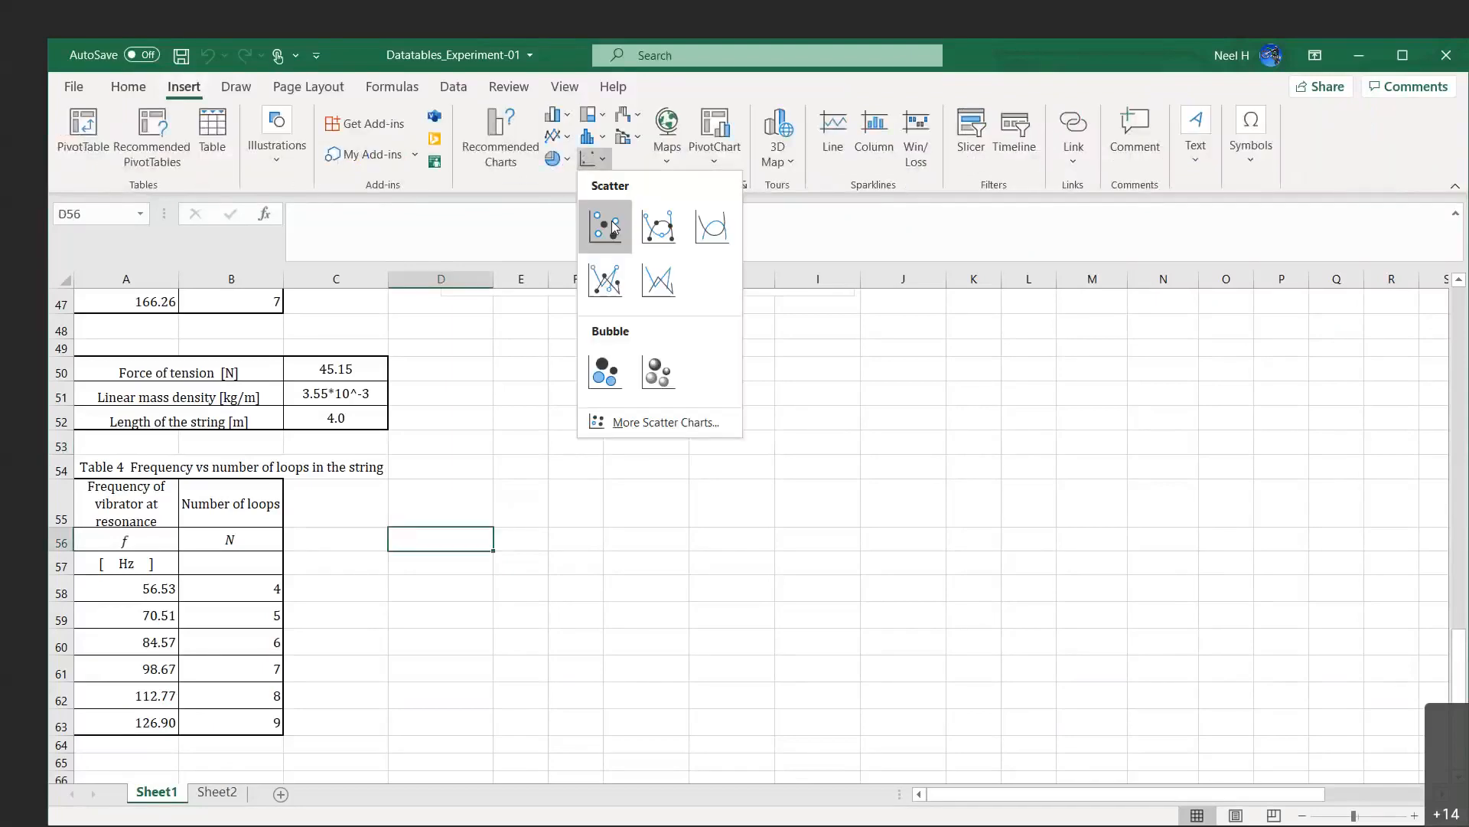
click(605, 227)
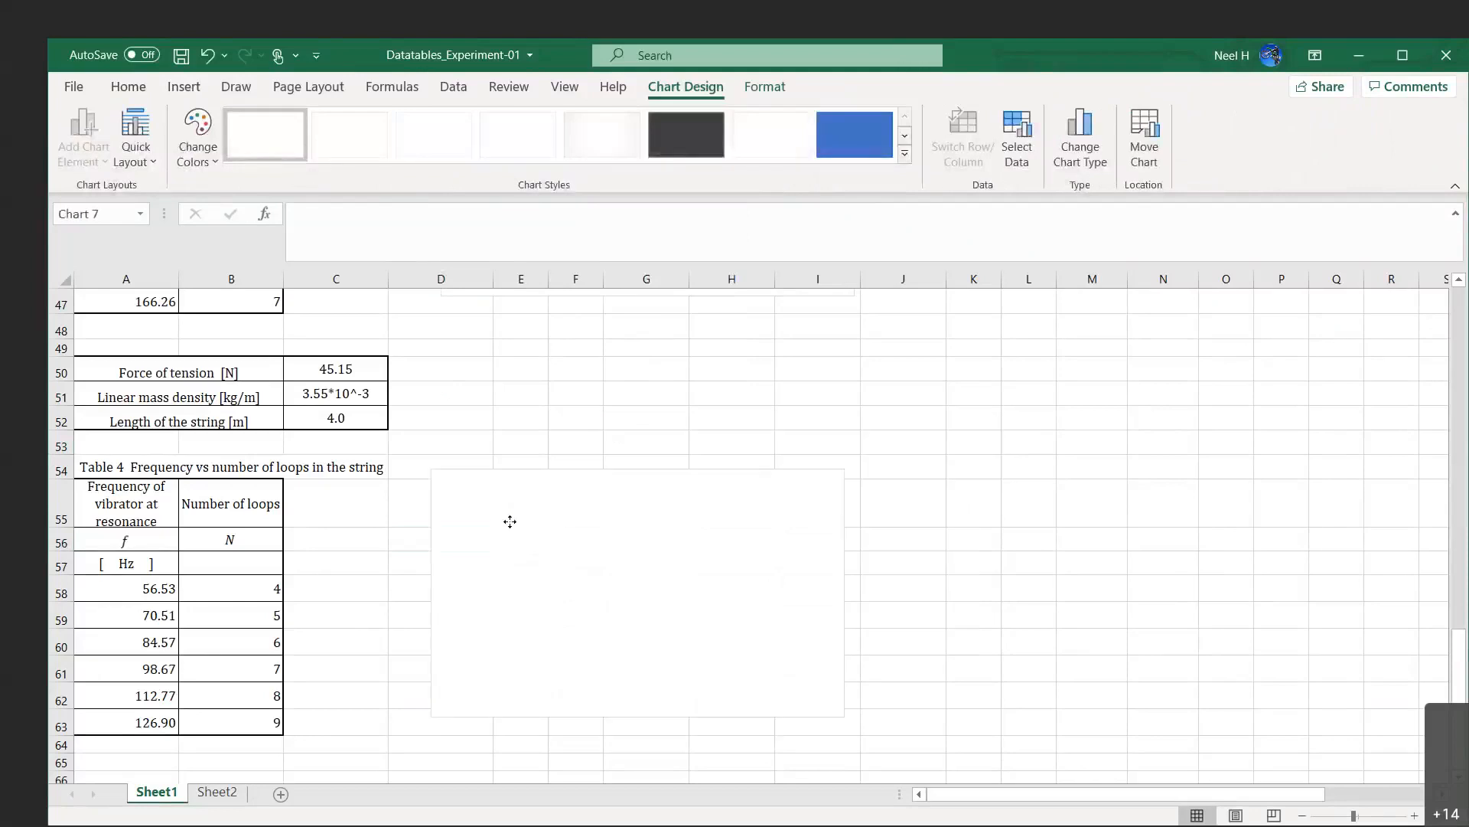
Add a data series to the chart with the loop counts B58:B63 as X values and the frequencies A58:A63 as Y values.
click(1017, 138)
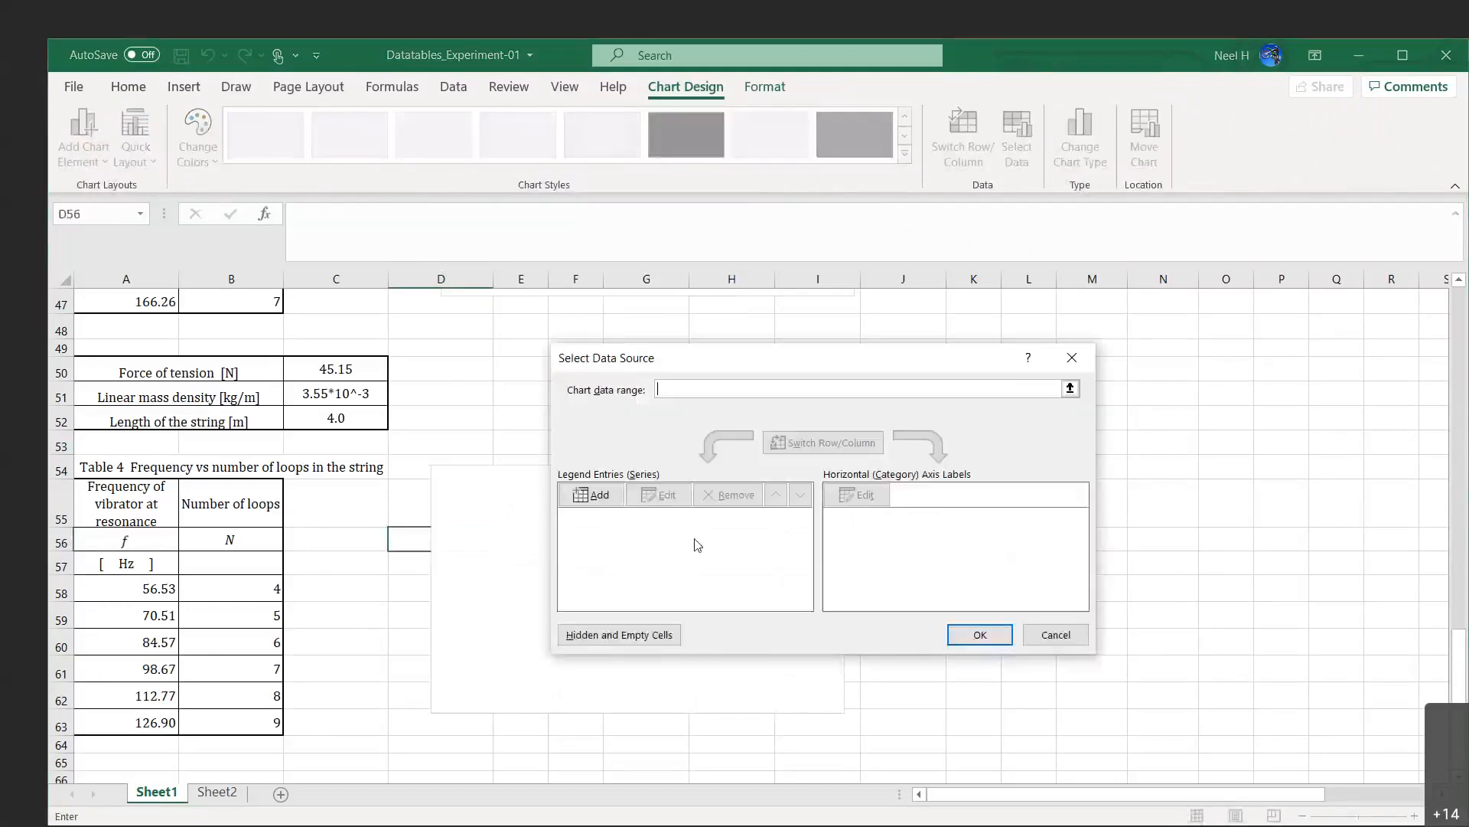
click(591, 494)
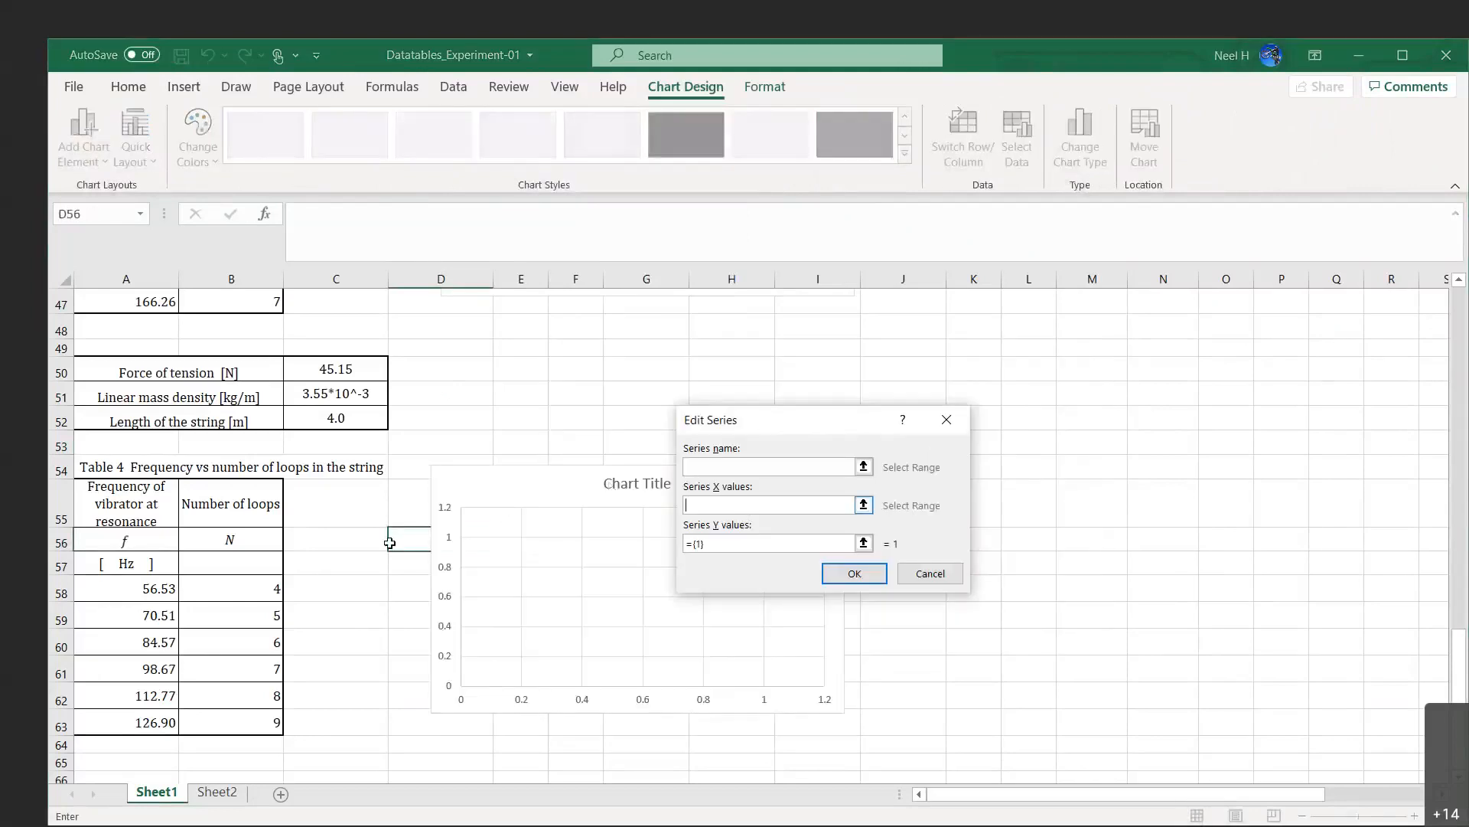
scroll(244, 594, down, 1)
drag(243, 568, 244, 690)
drag(713, 546, 665, 545)
key(BackSpace)
drag(149, 563, 134, 699)
click(868, 576)
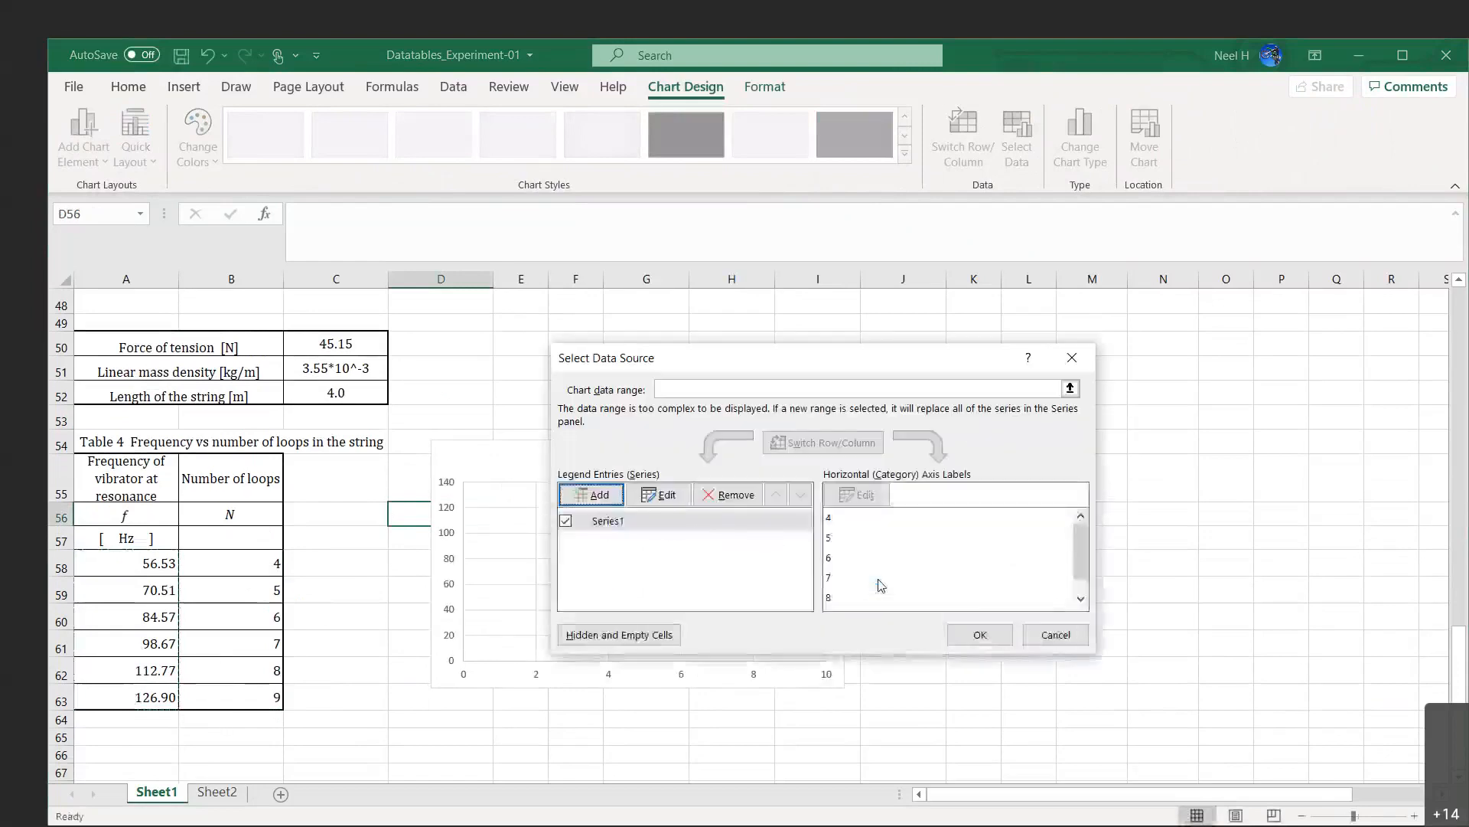
click(979, 634)
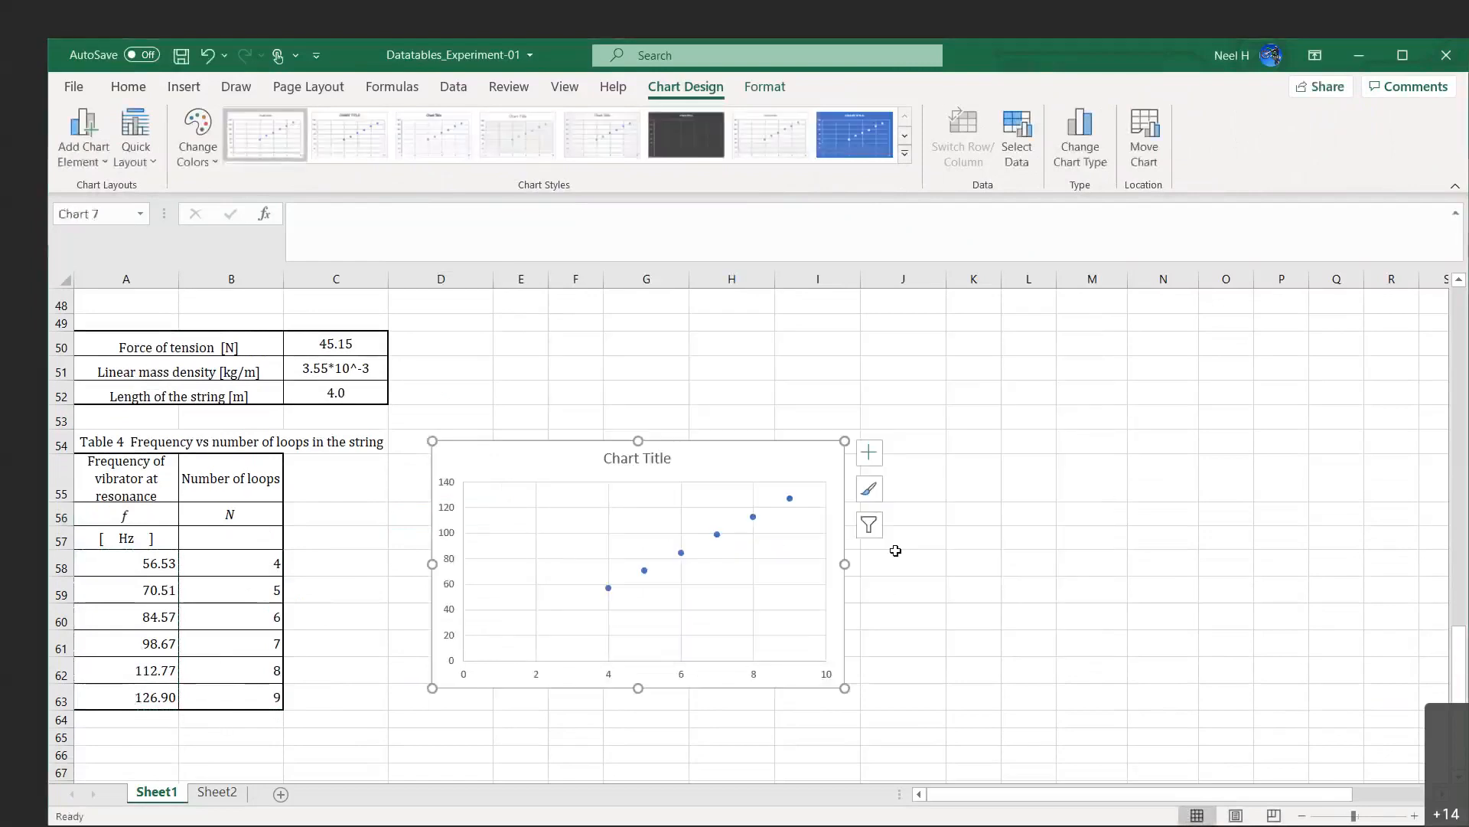
Add axis titles and a trendline to the Table 4 scatter chart.
click(872, 453)
click(912, 496)
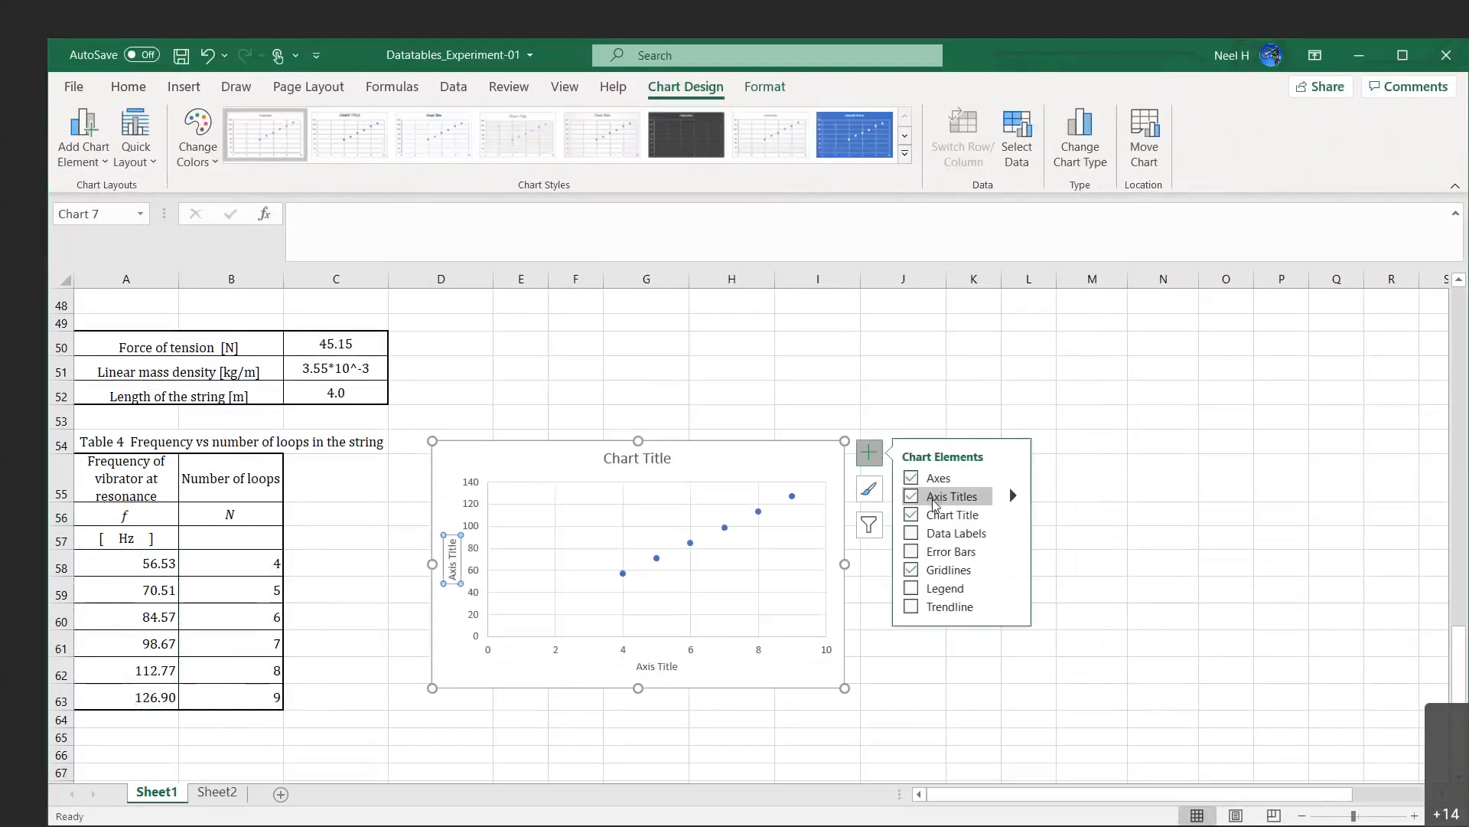
click(936, 608)
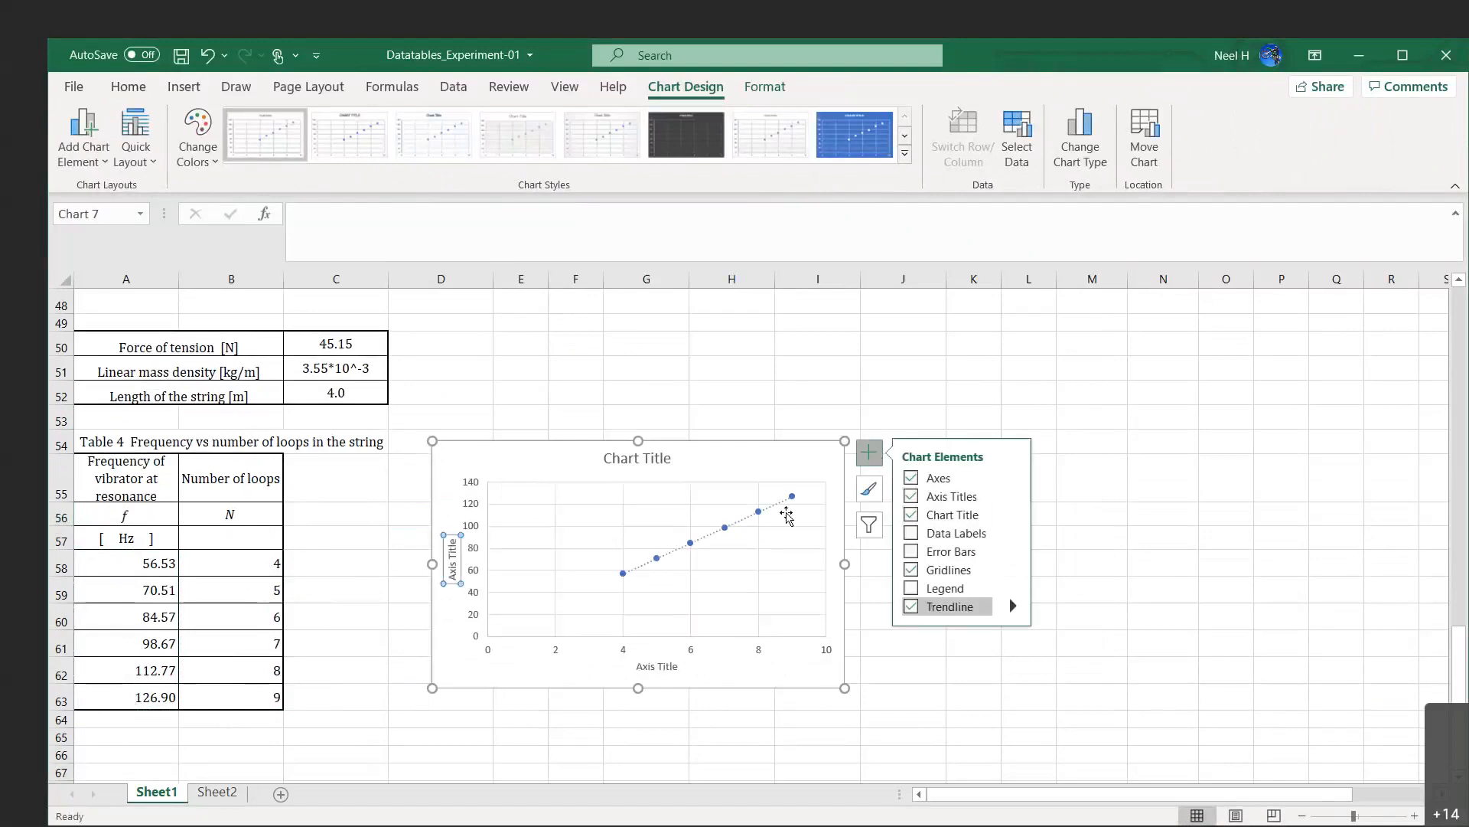
Set the linear trendline's intercept to 0.0 and backward forecast to 4 periods, and display its equation and R-squared value.
double_click(742, 525)
scroll(1301, 612, down, 2)
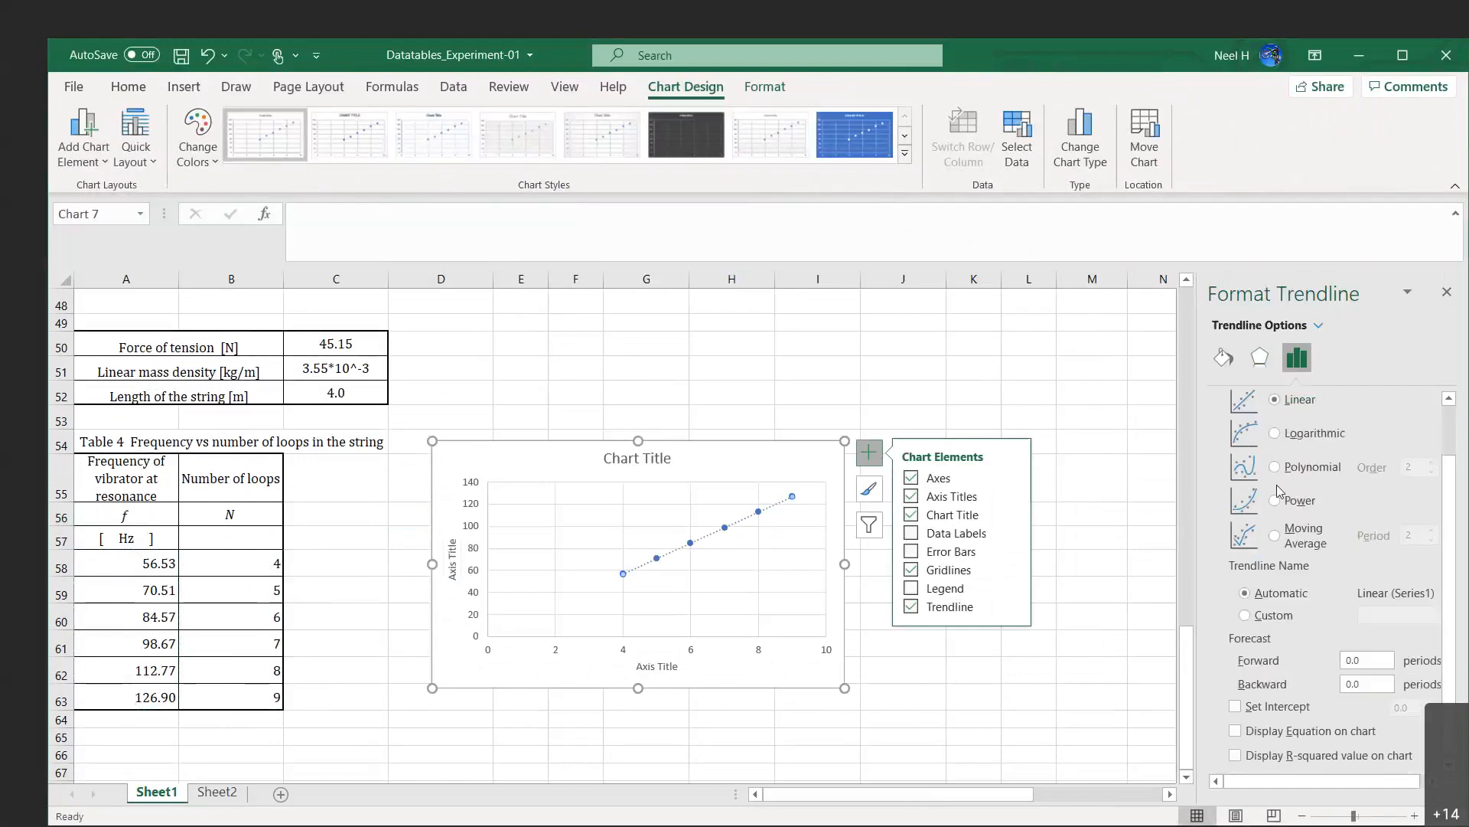
click(1236, 706)
click(1235, 730)
click(1235, 755)
click(1375, 688)
text(2)
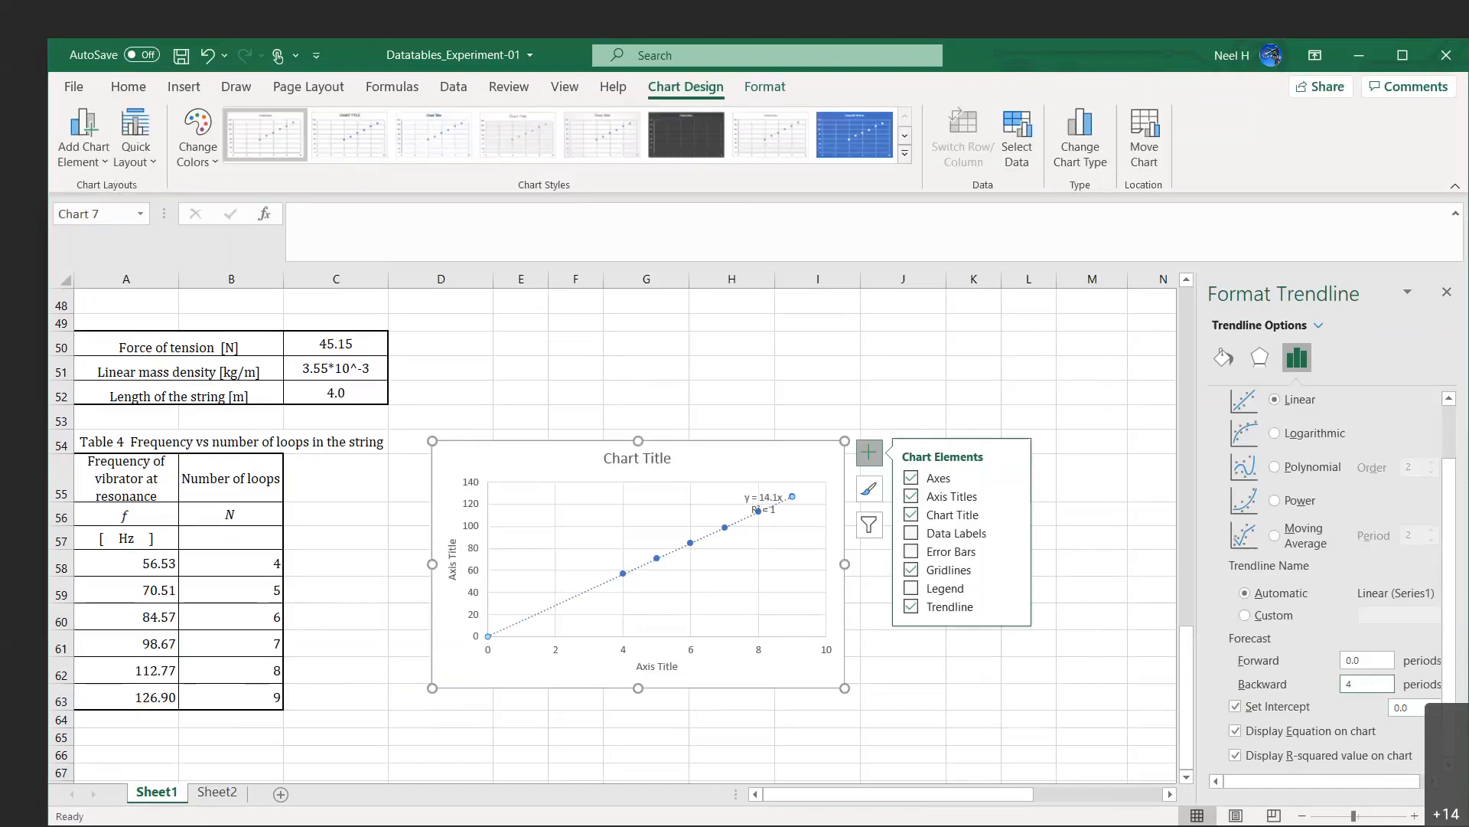
key(Escape)
key(Escape)
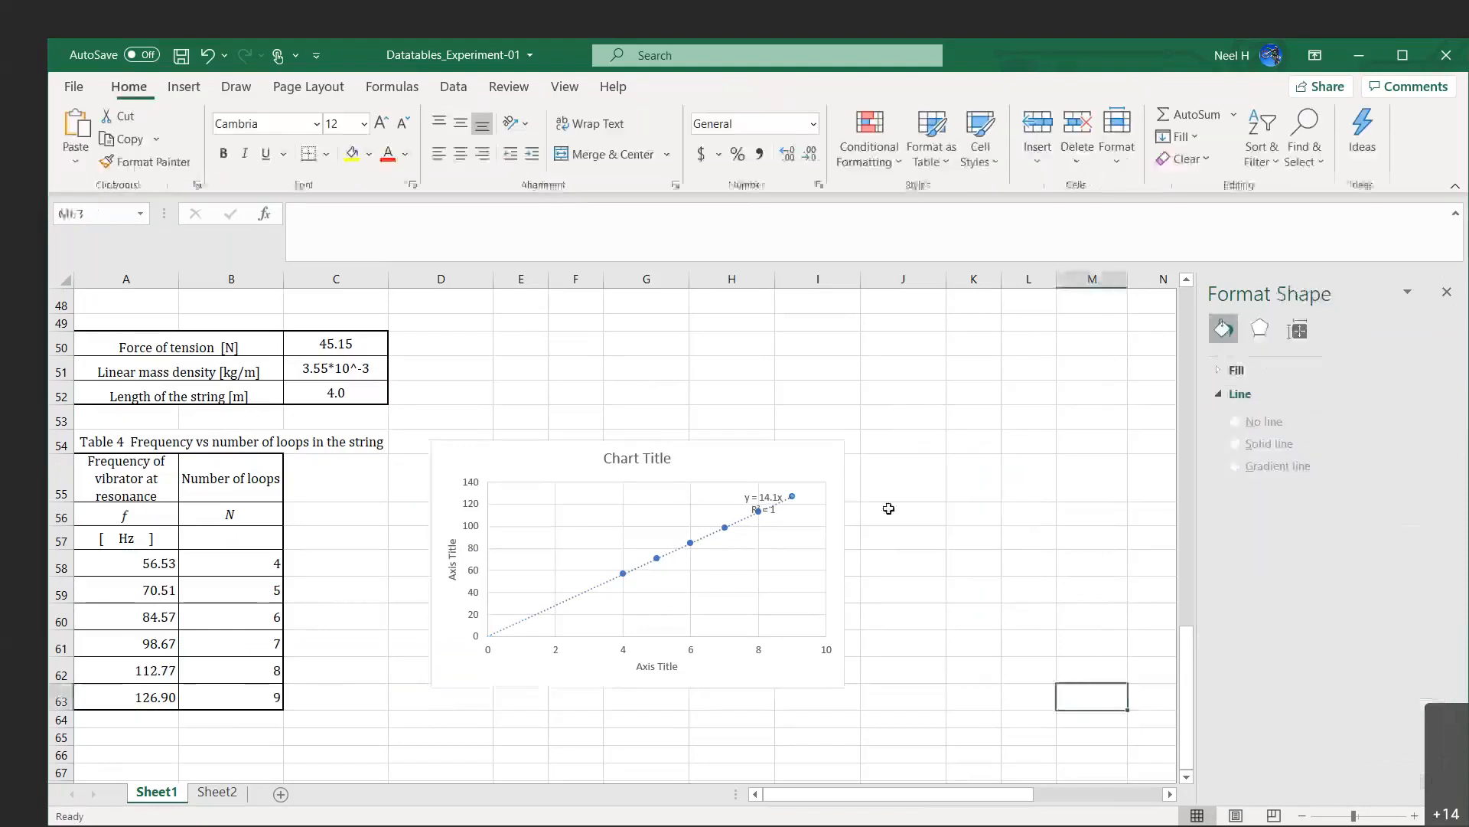
Move the trendline equation label away from the data points into the clear space above the line.
click(766, 496)
drag(765, 496, 678, 502)
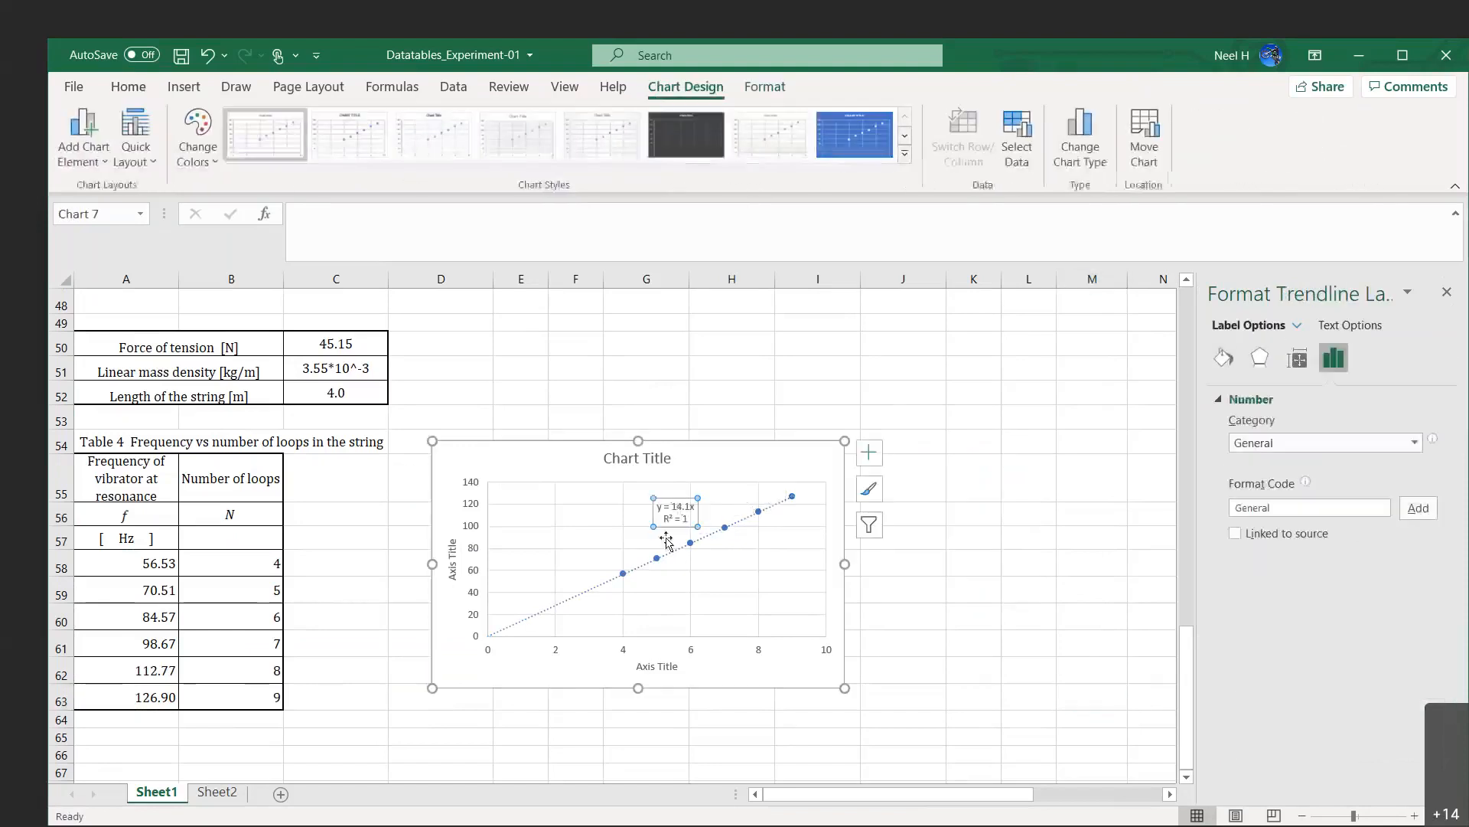
click(676, 488)
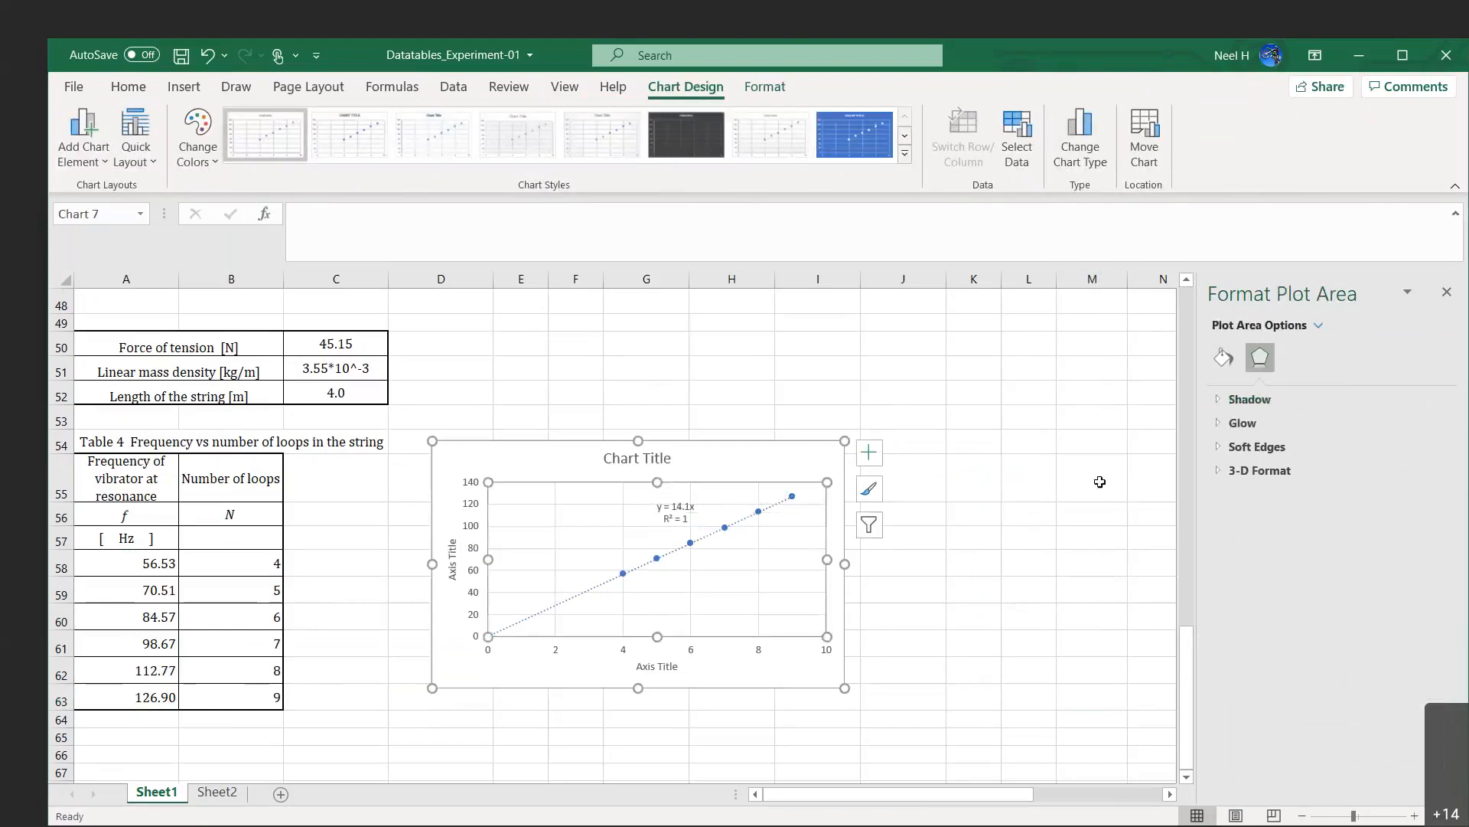
click(657, 517)
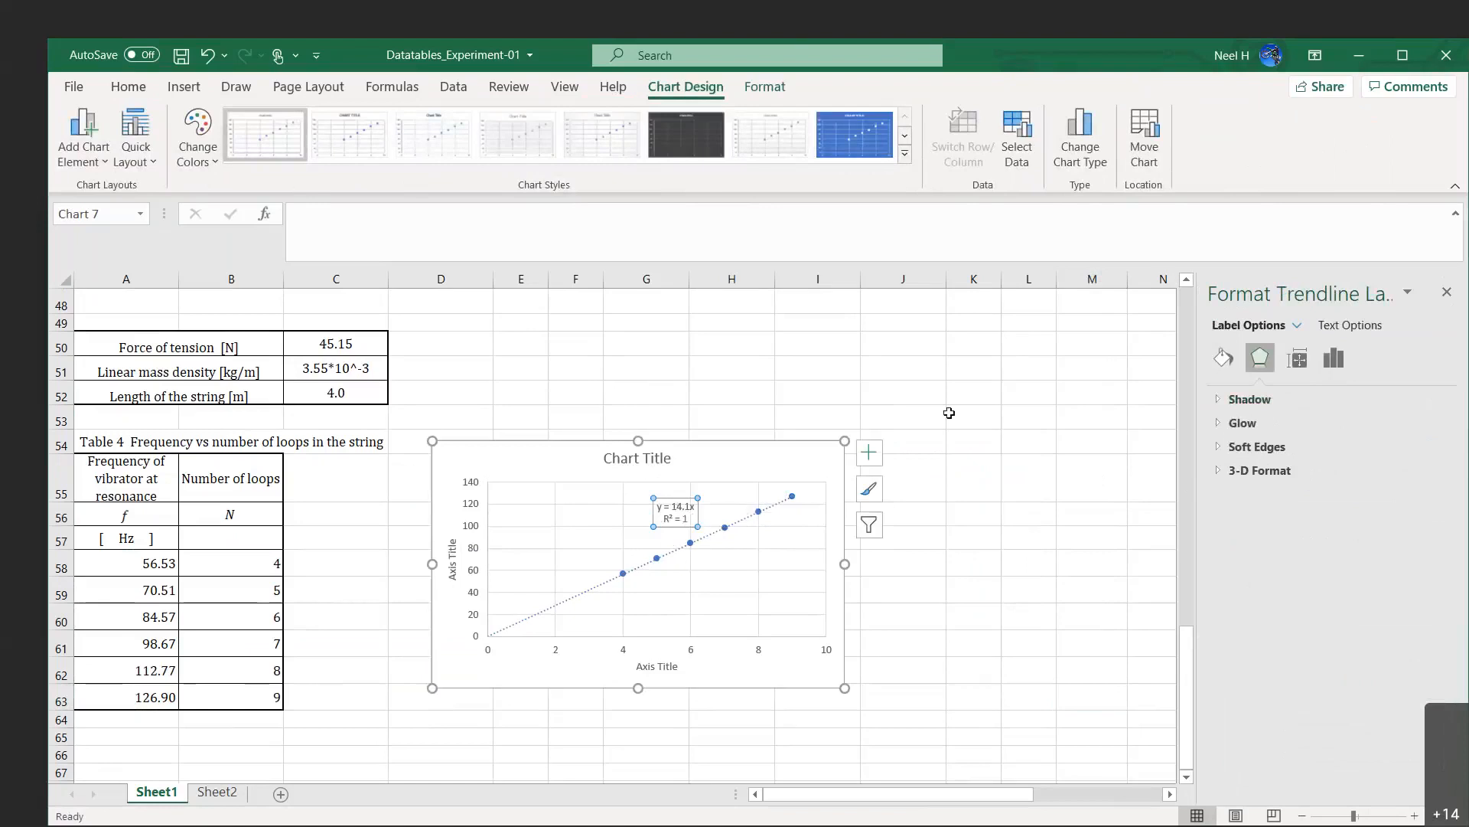
Copy the slope, mass density and PE block beside the Table 3 chart and paste it at J57.
scroll(951, 413, up, 3)
scroll(916, 494, up, 1)
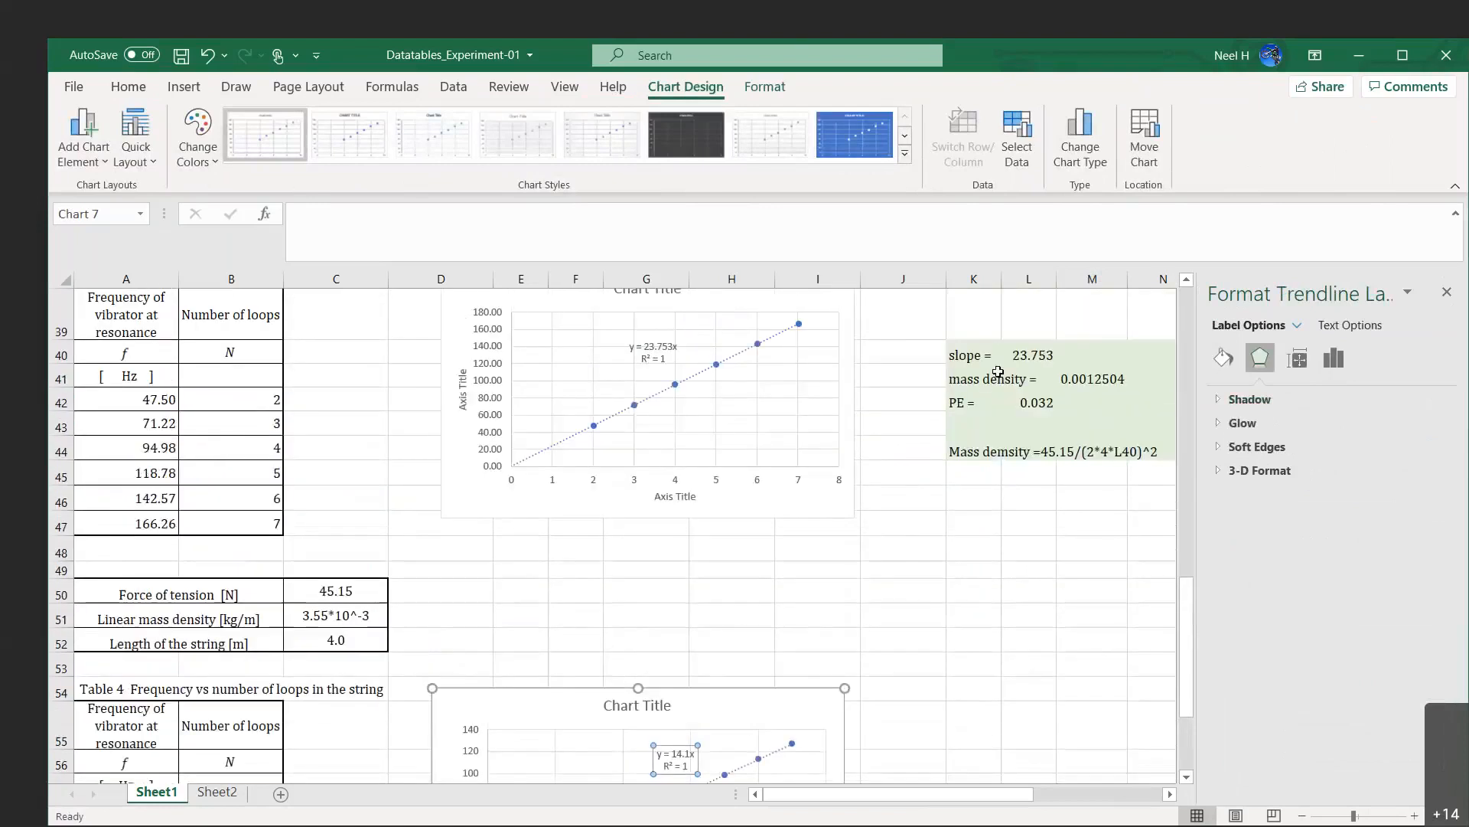
drag(958, 352, 1165, 453)
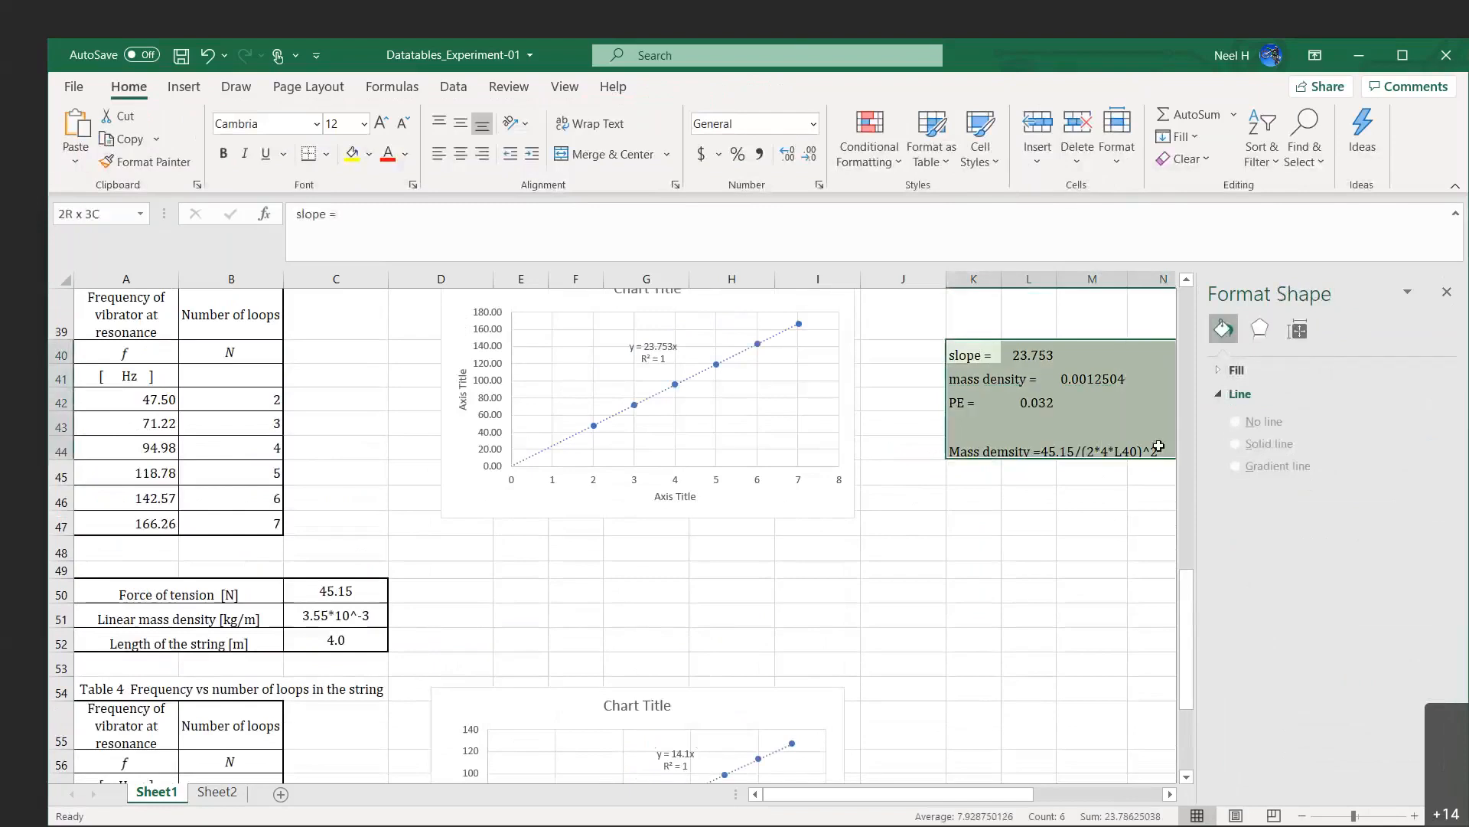
key(ctrl+c)
scroll(918, 651, down, 3)
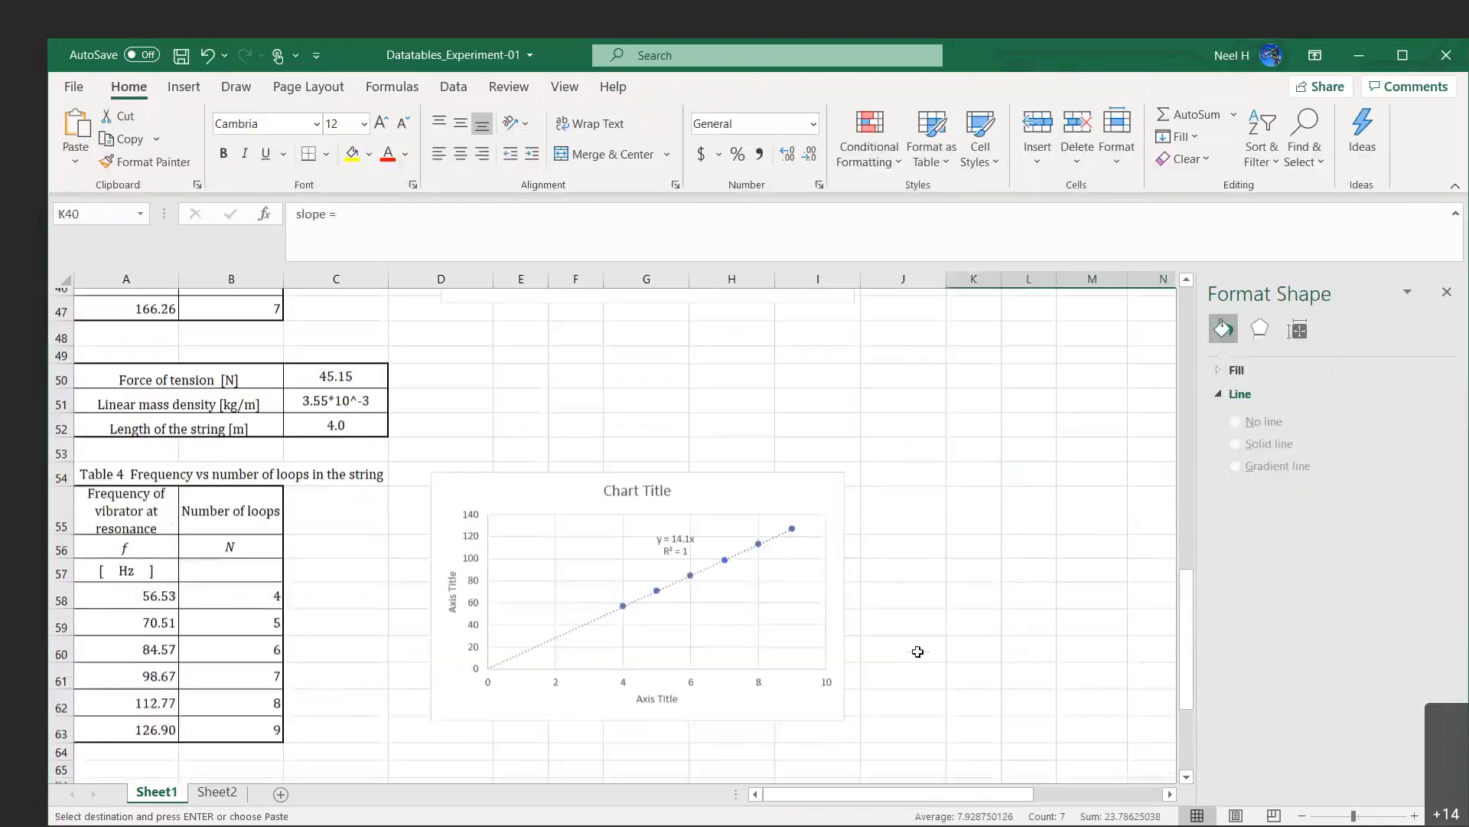
click(924, 560)
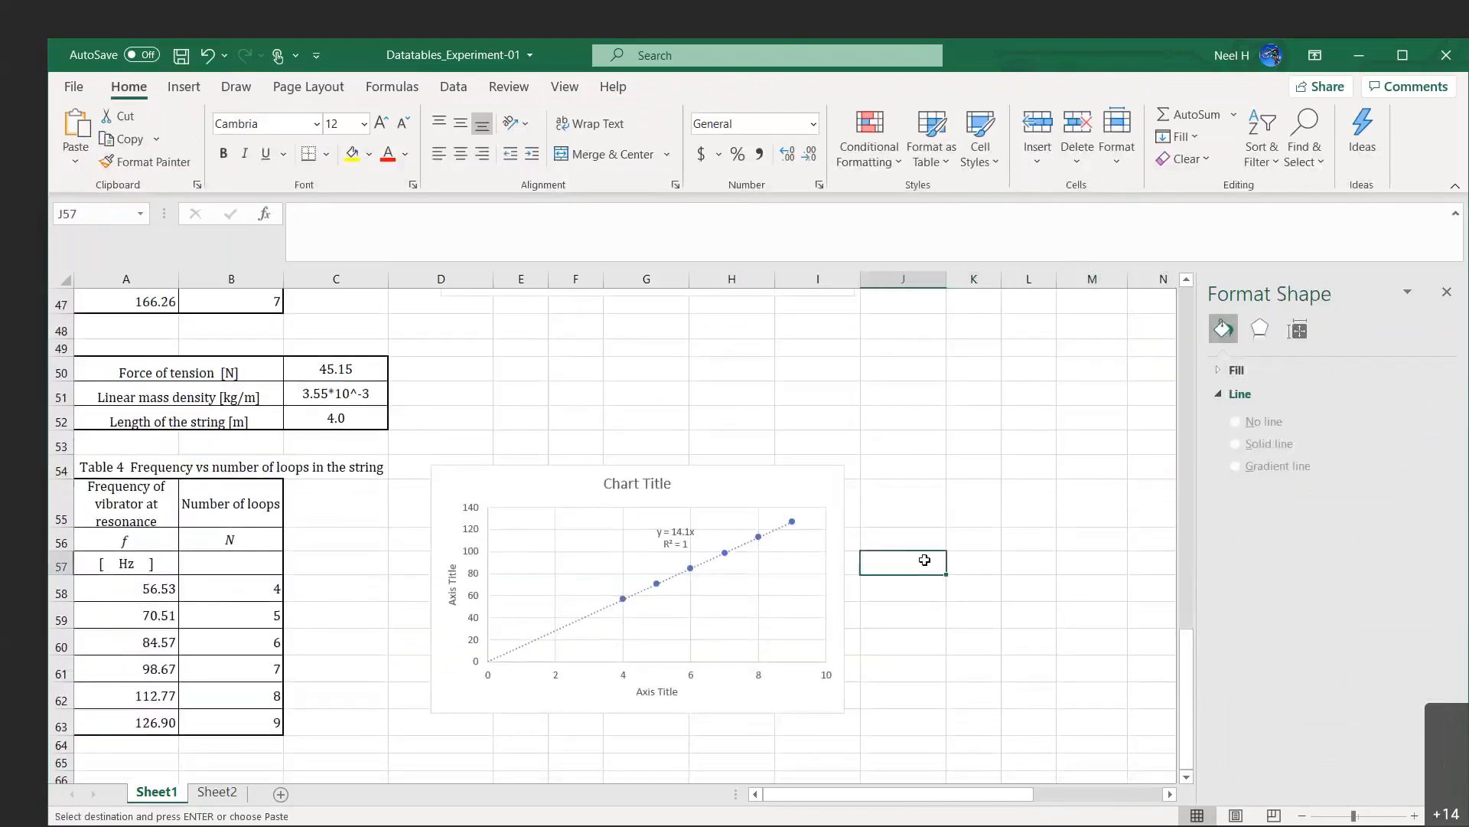
key(ctrl+v)
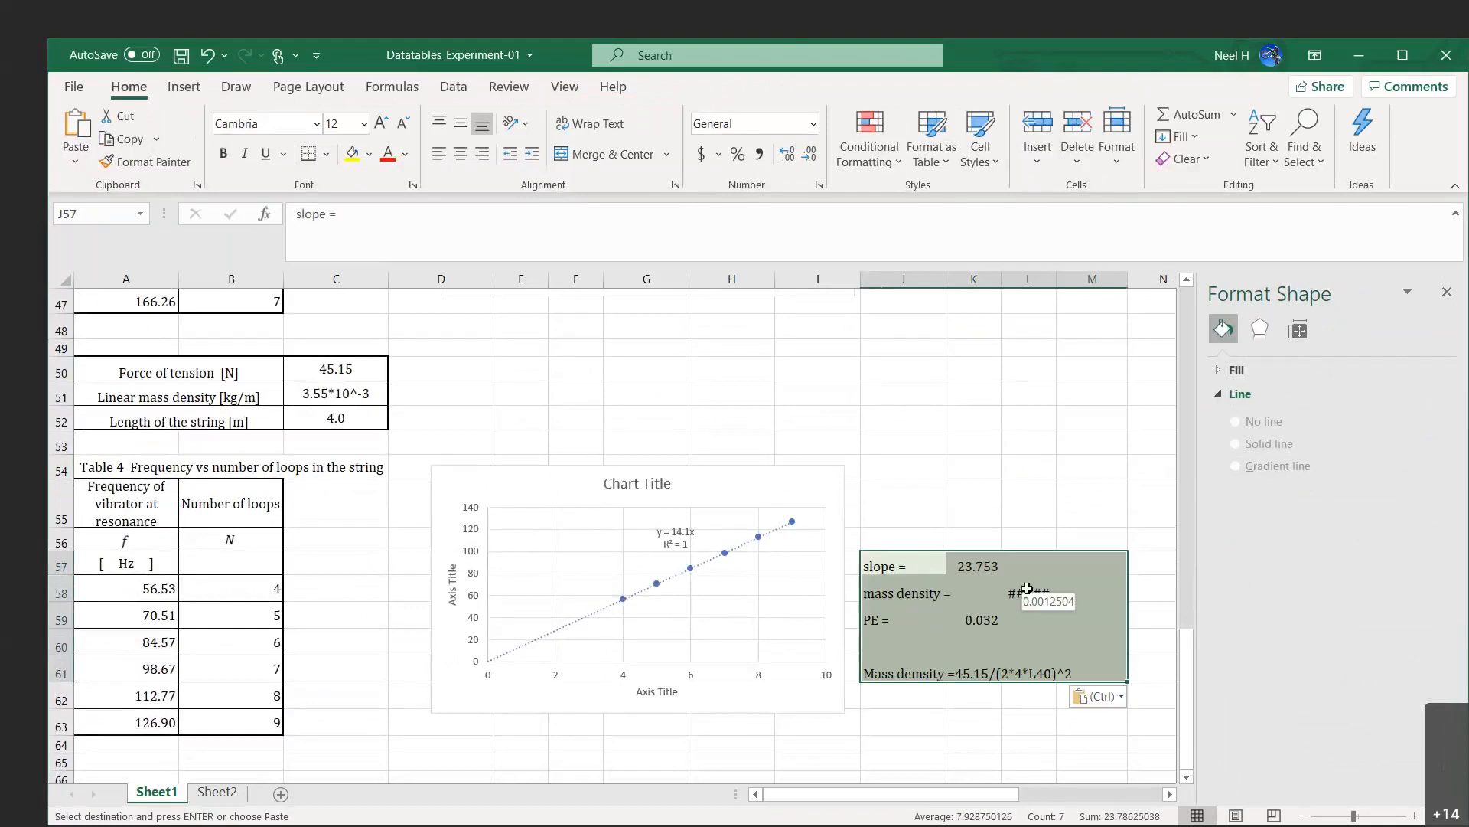
Set the slope in K57 of the pasted block to 14.1.
click(976, 566)
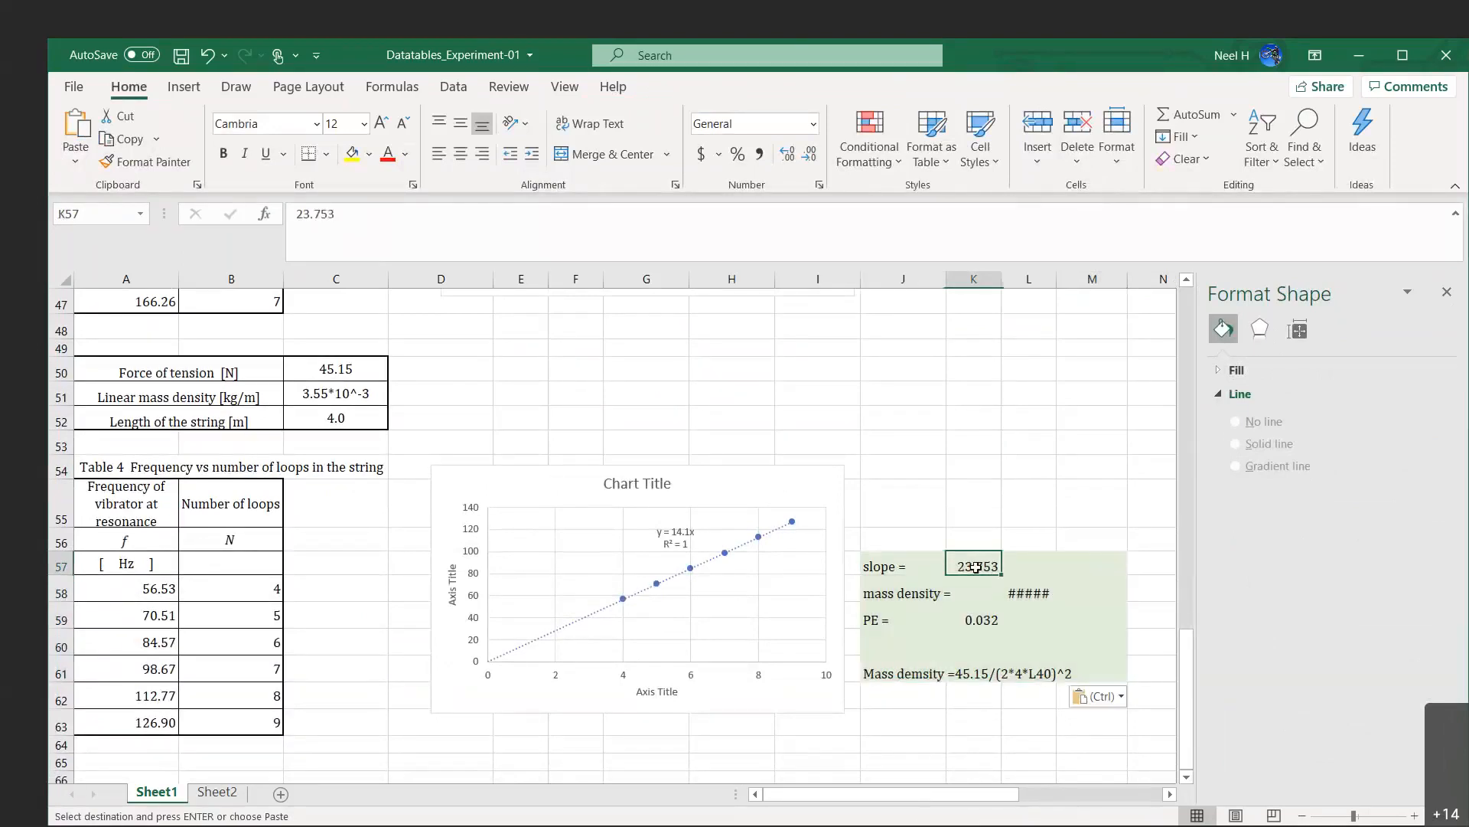
text(14.1)
key(Return)
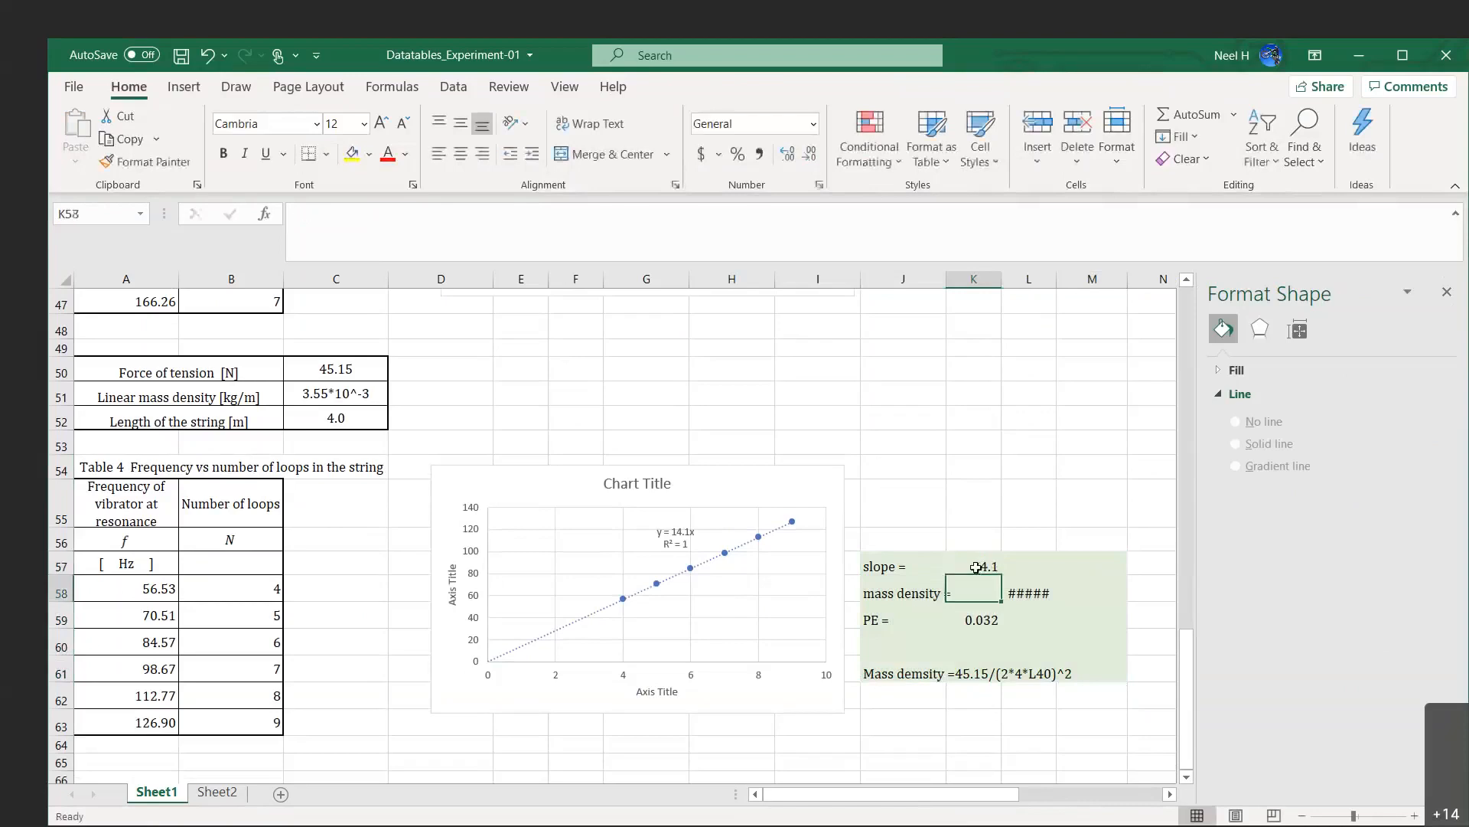
Re-enter the slope reference in the L58 mass density formula so it reads =45.15/(2*4*K57)^2.
click(1025, 591)
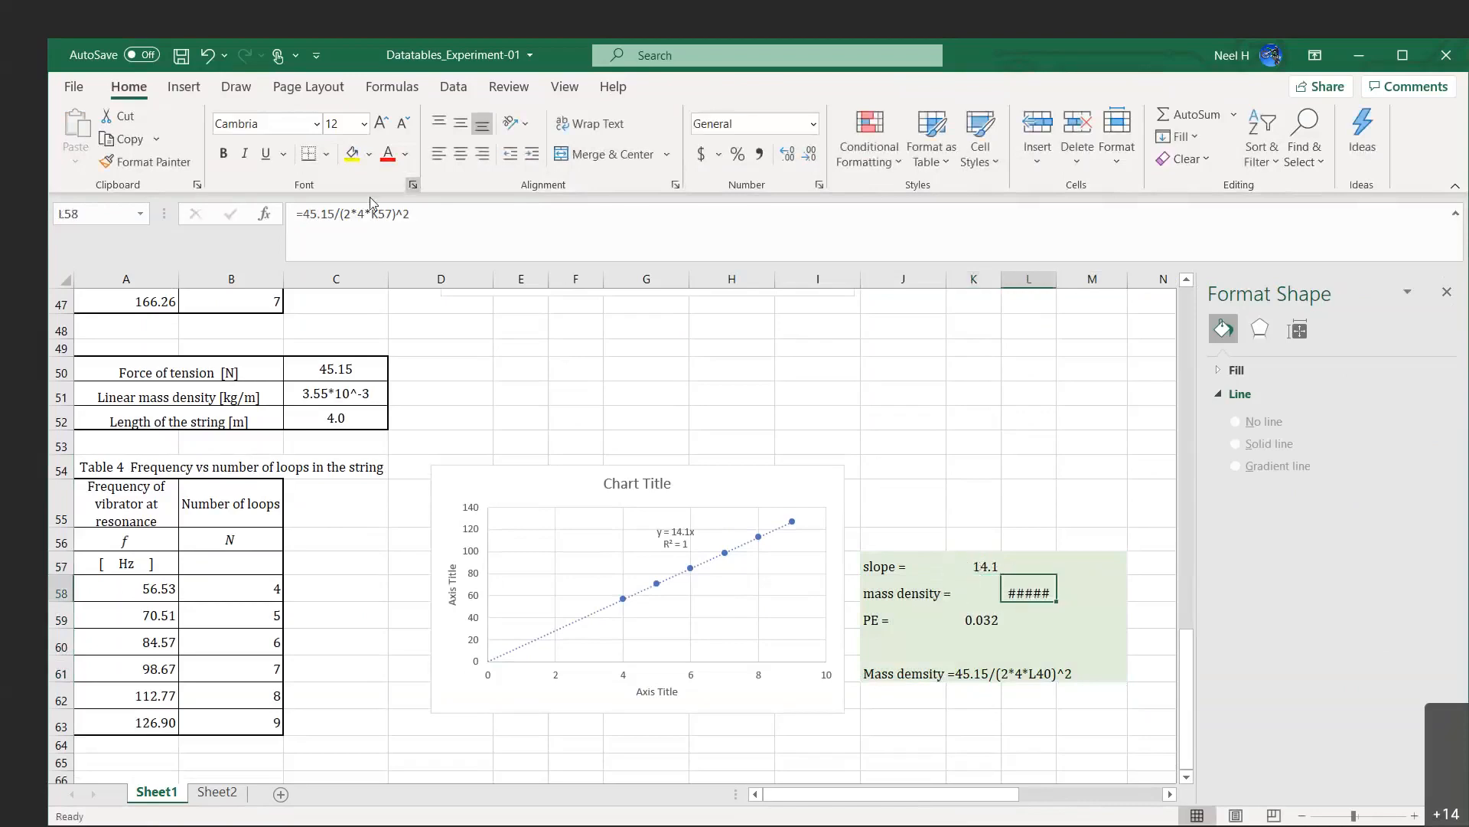
click(391, 214)
key(BackSpace)
key(BackSpace)
key(BackSpace)
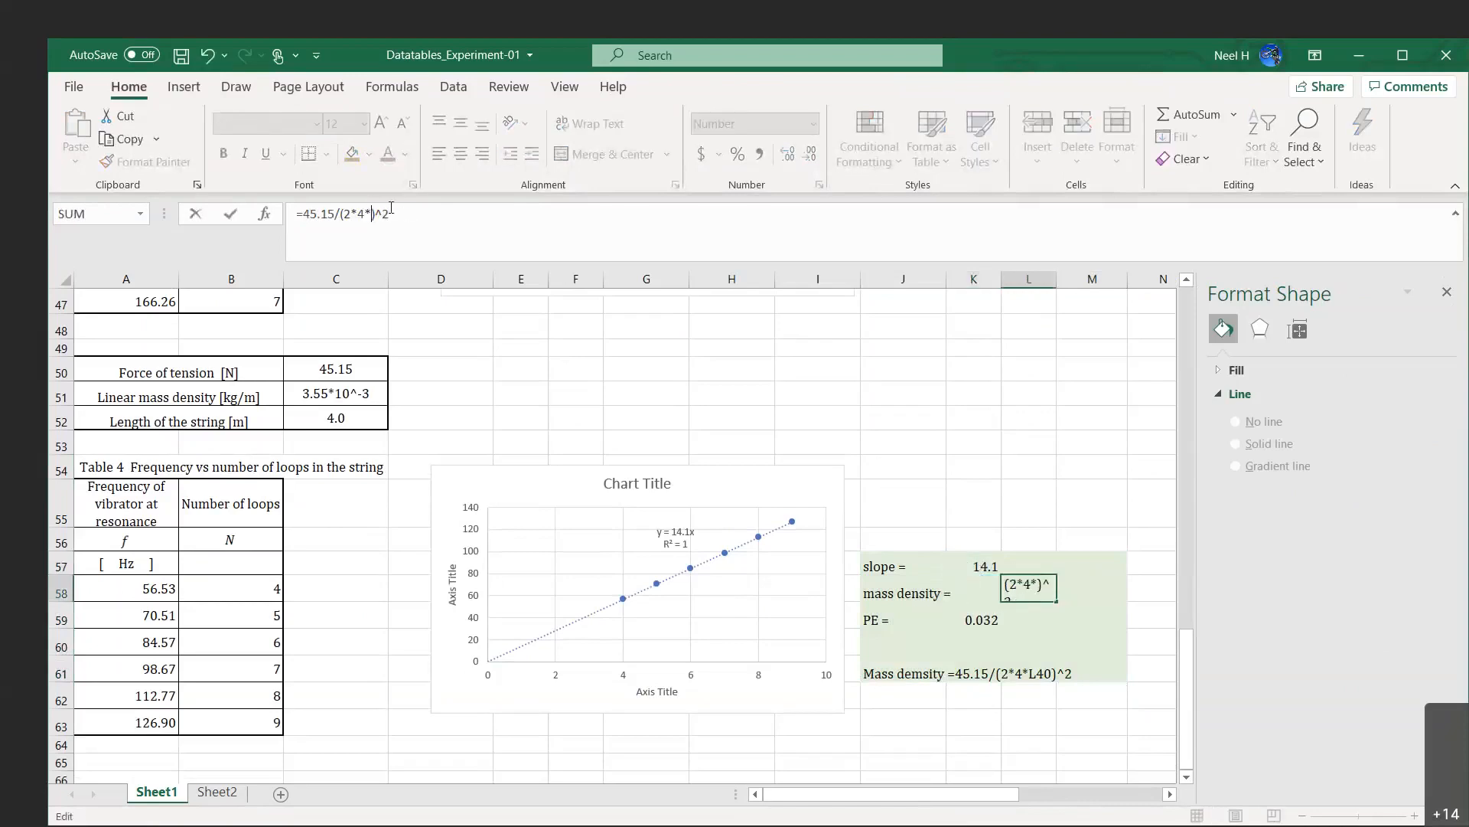
click(985, 564)
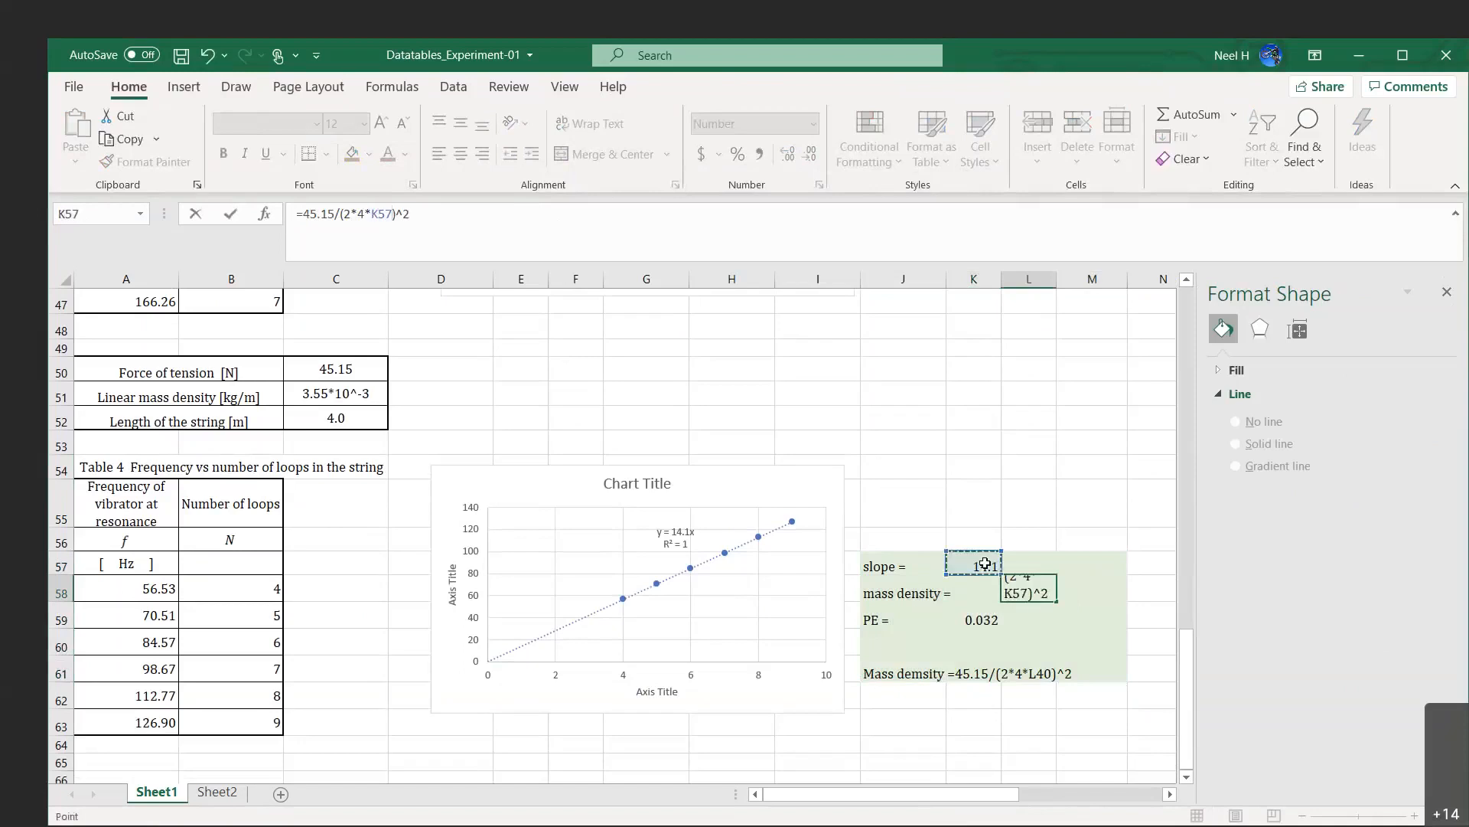
key(Return)
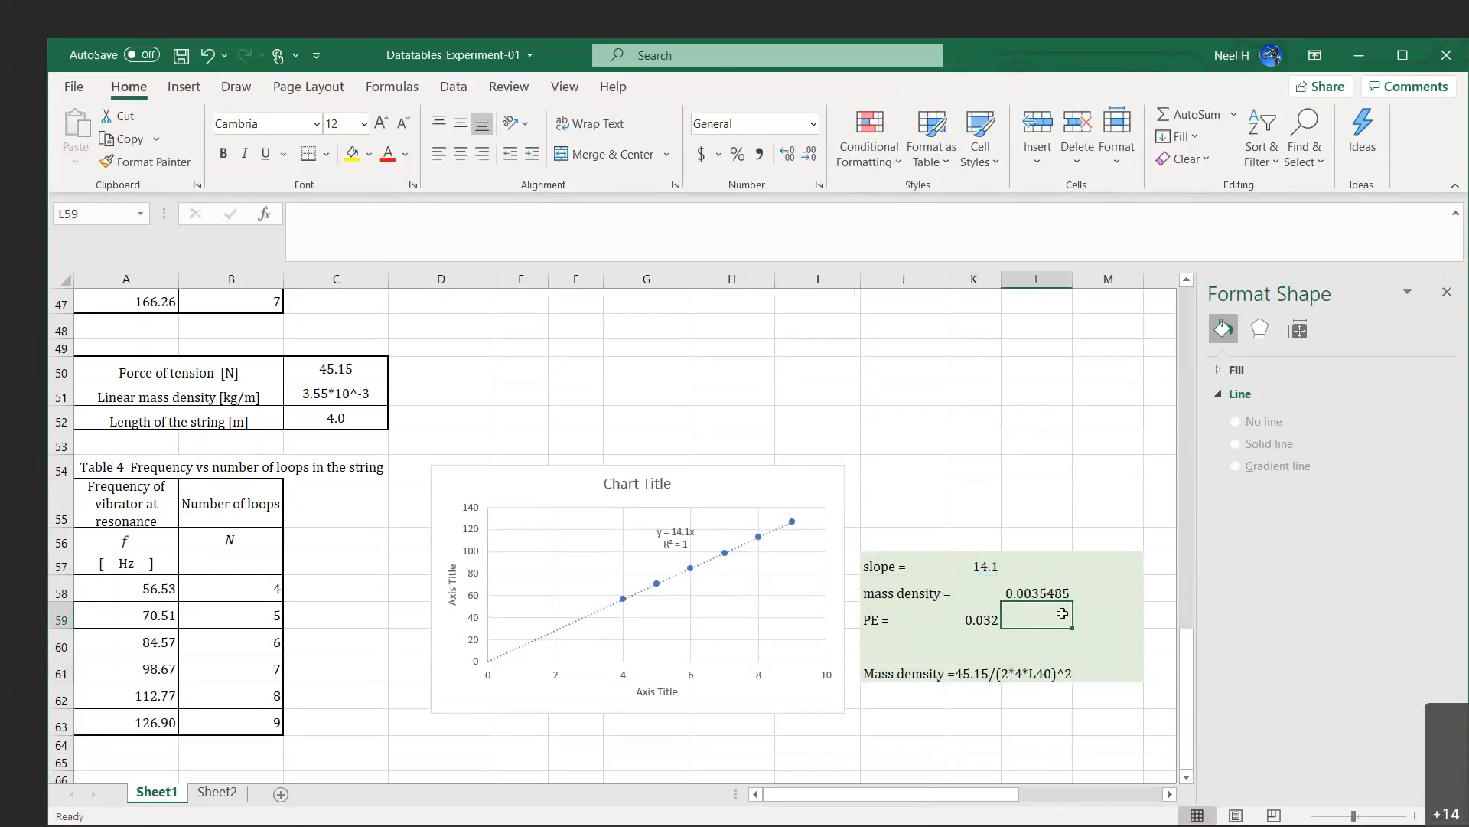
Change the accepted density inside the ABS term of the K59 percent error formula to 0.00355.
click(997, 624)
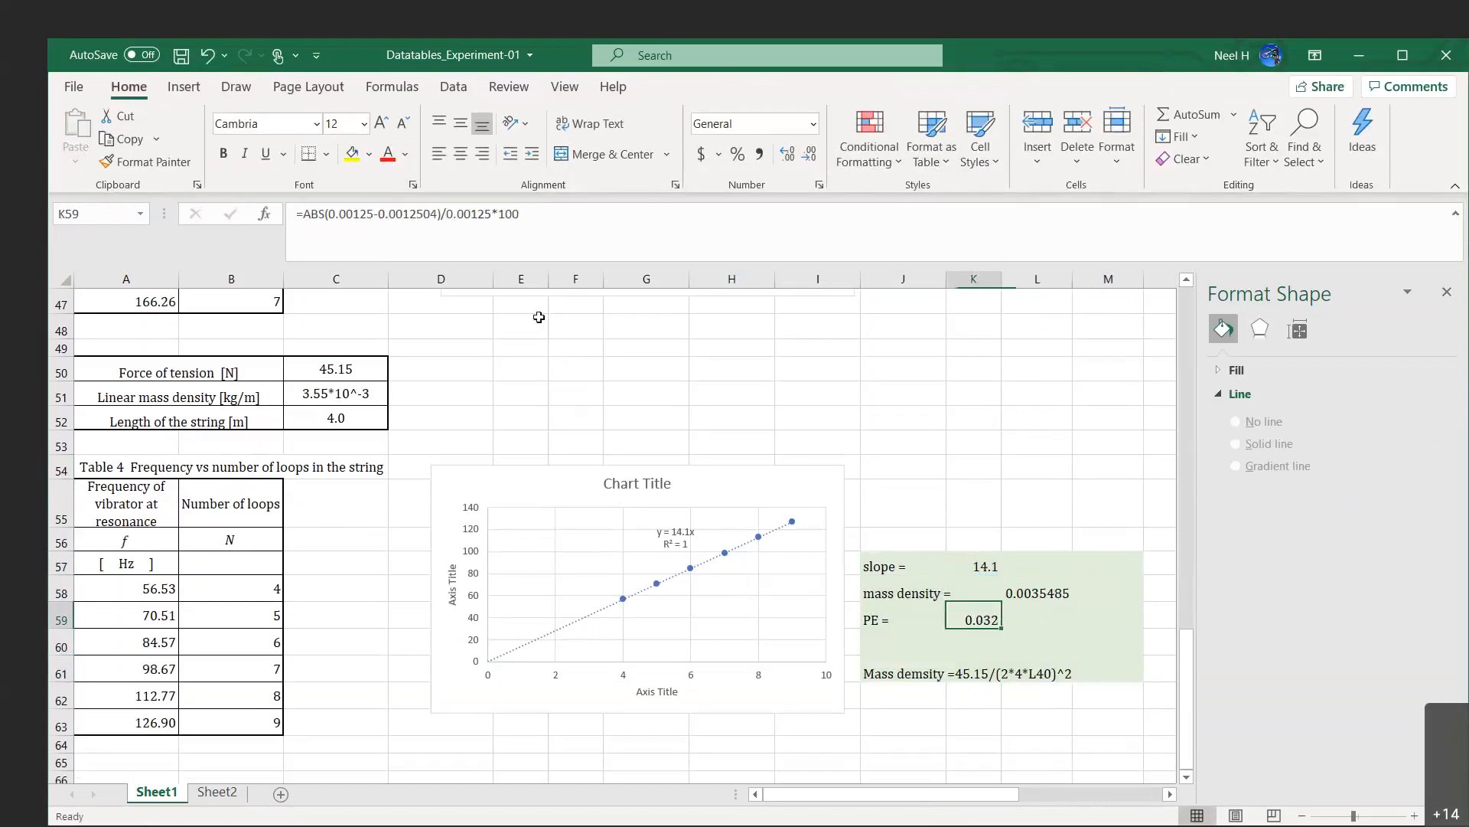
click(374, 212)
key(BackSpace)
key(BackSpace)
key(BackSpace)
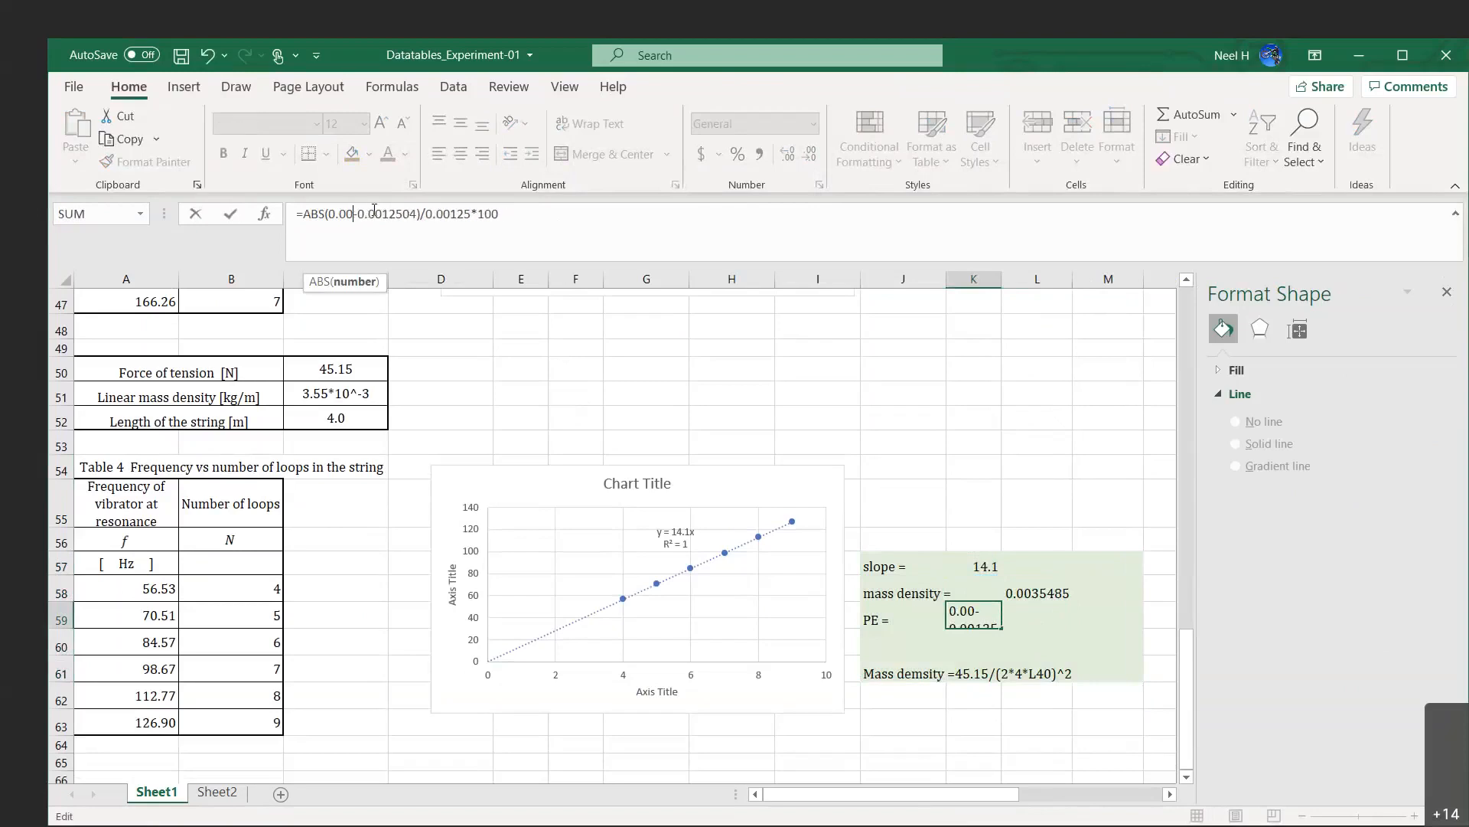
text(355)
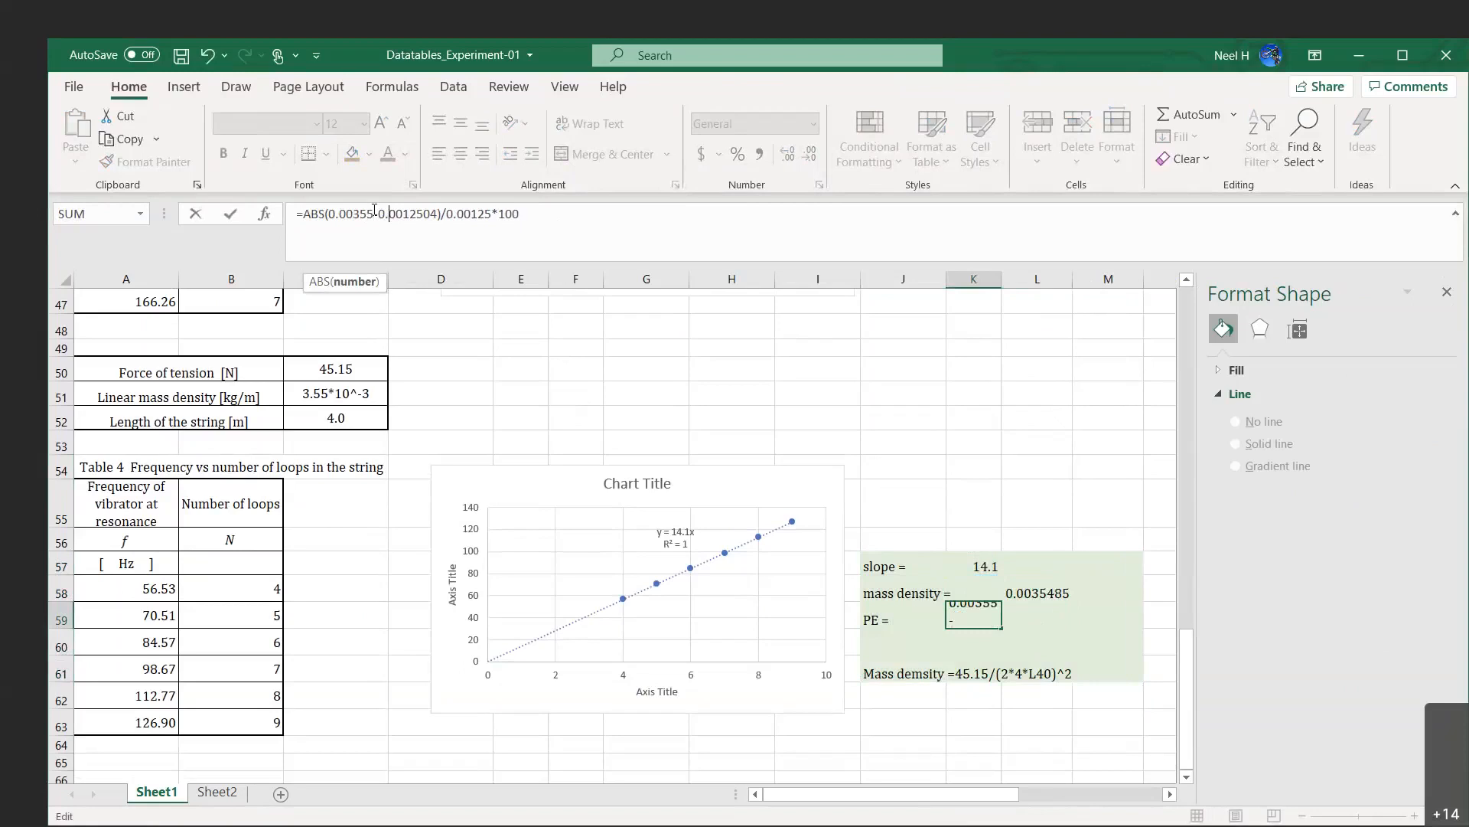
Change the experimental density subtracted in the K59 percent error formula to 0.0035485.
key(Right)
key(Right)
key(Right)
key(BackSpace)
key(BackSpace)
key(BackSpace)
key(BackSpace)
key(BackSpace)
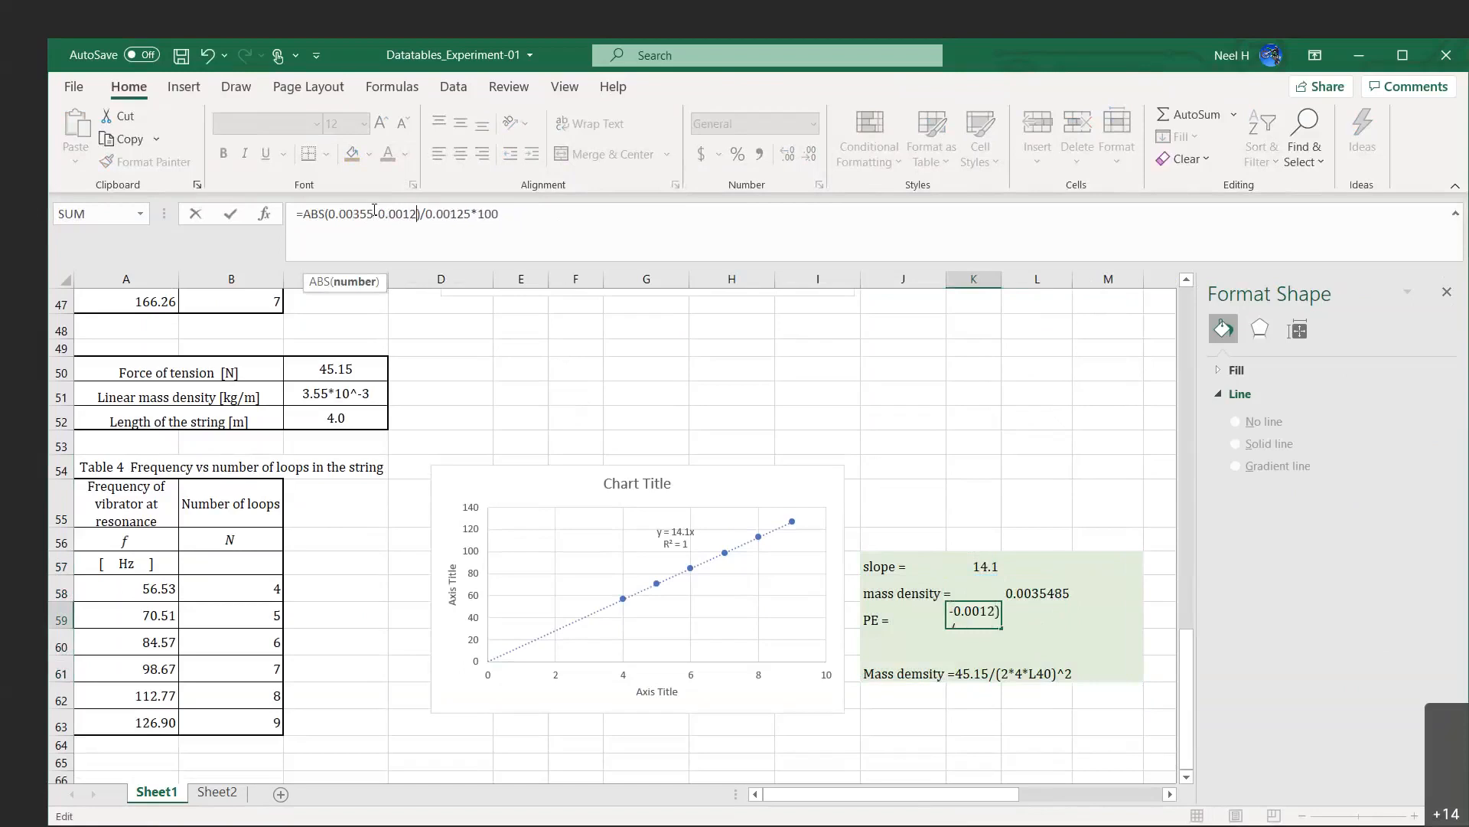
text(35485)
Set the divisor of the K59 percent error formula to 0.00355, commit it and reselect the cell.
key(Right)
key(Right)
key(Right)
key(BackSpace)
key(BackSpace)
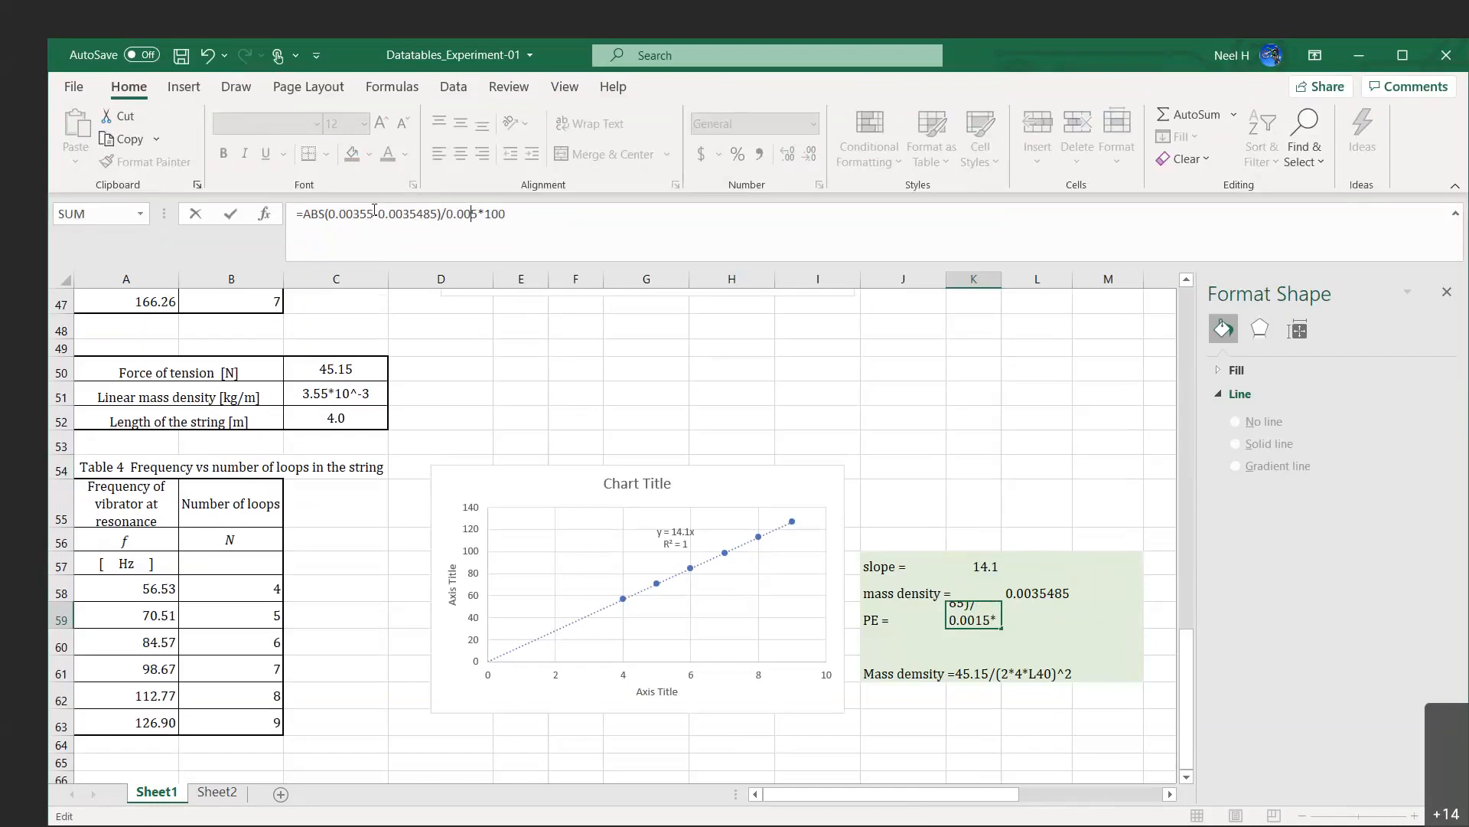
text(35)
key(Return)
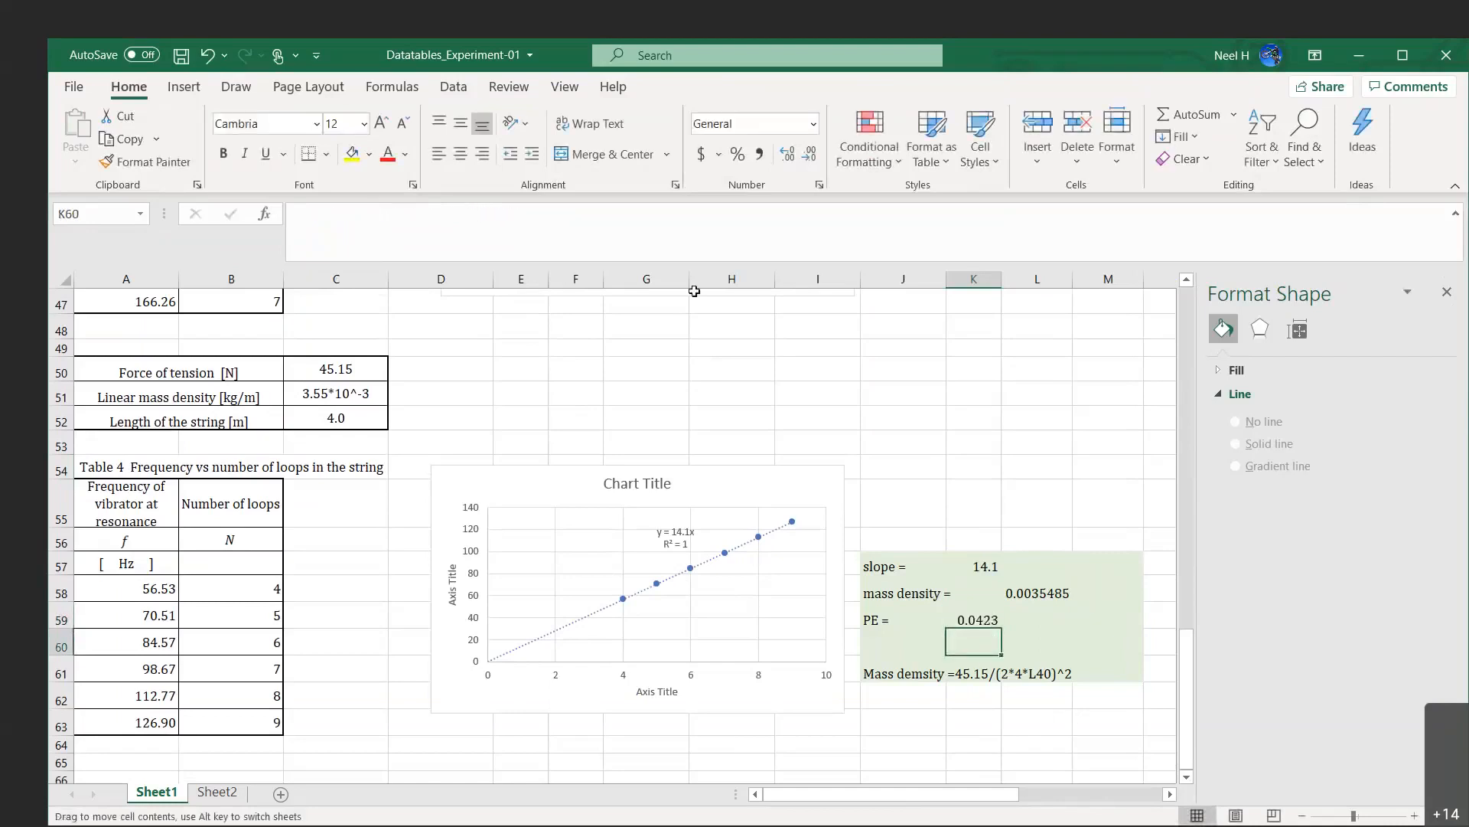
click(992, 629)
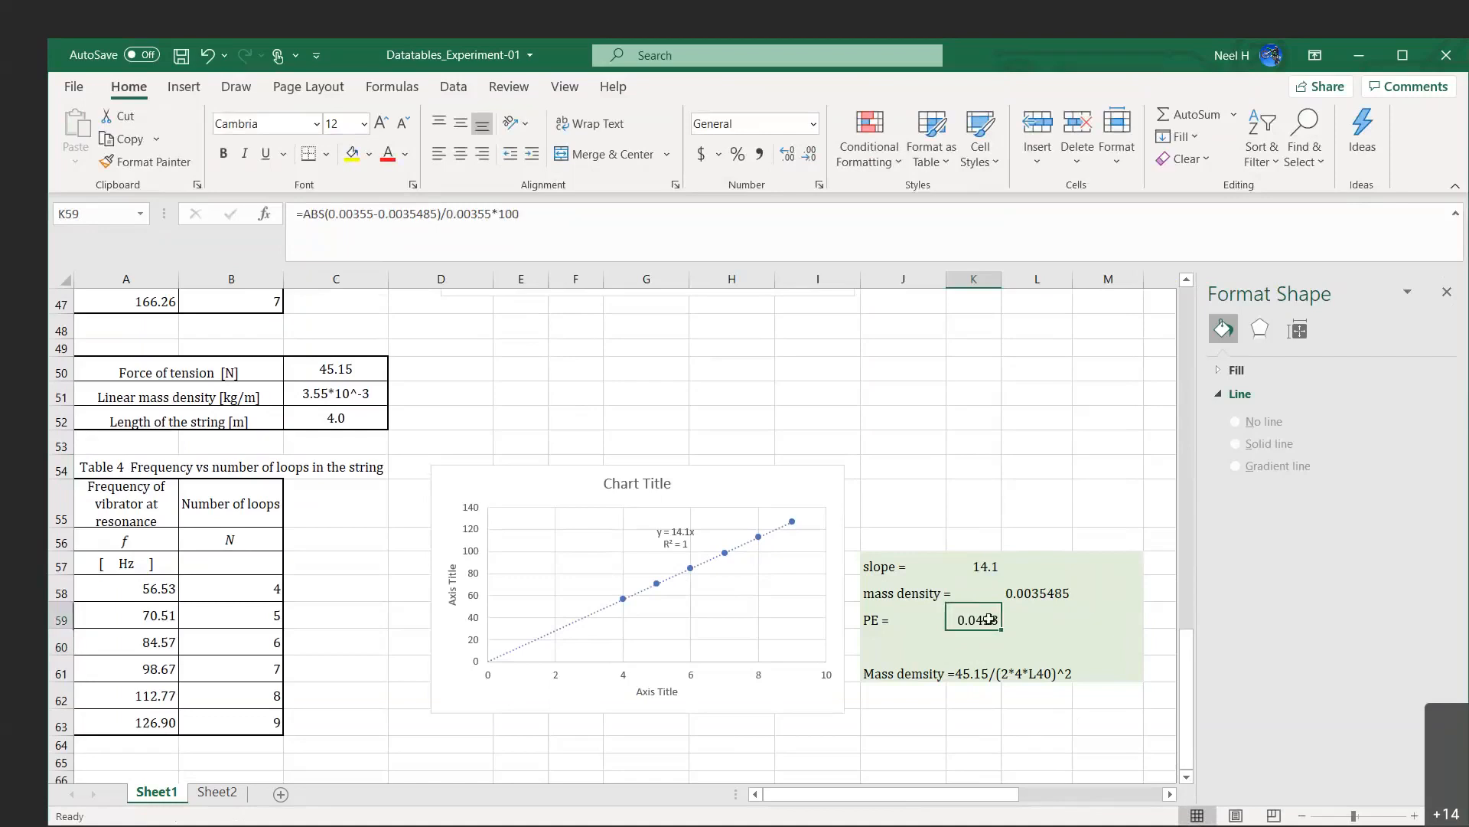
Replace the formula text after "Mass demsity =" in J61 with the K59 percent error expression, and close the Format Shape pane.
drag(519, 214, 305, 207)
key(ctrl+c)
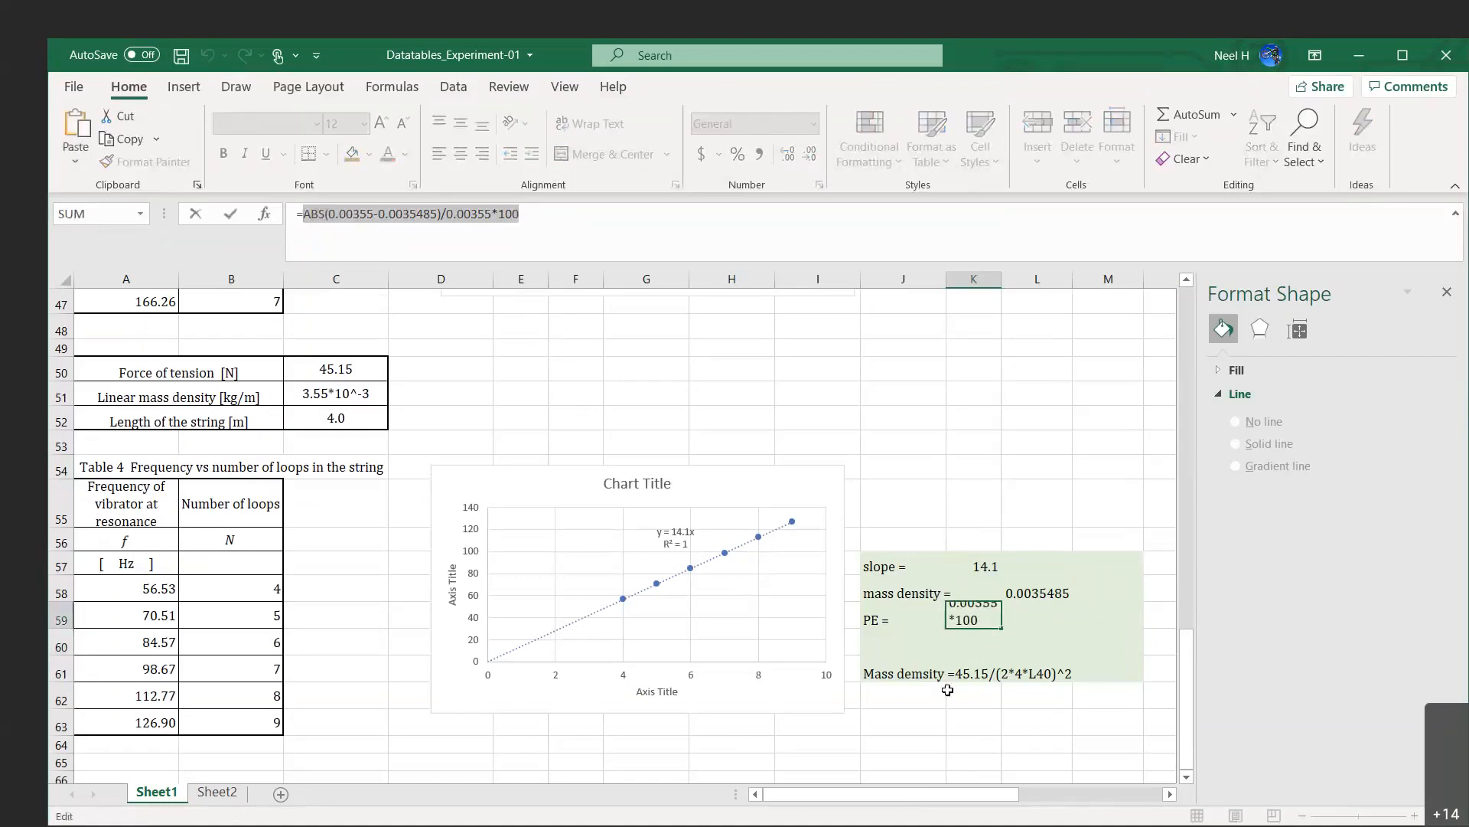
key(Escape)
click(923, 679)
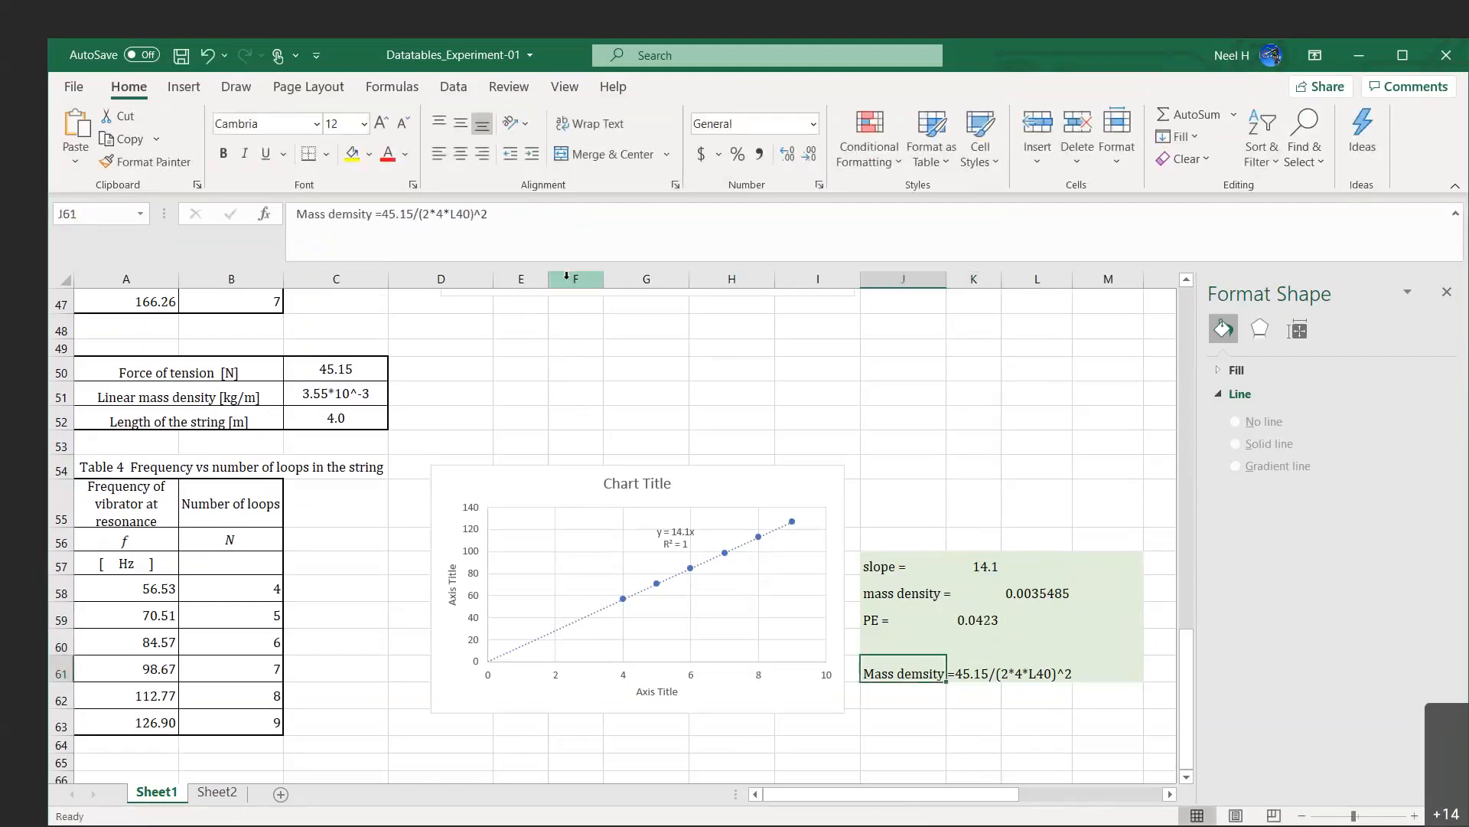
drag(487, 213, 389, 214)
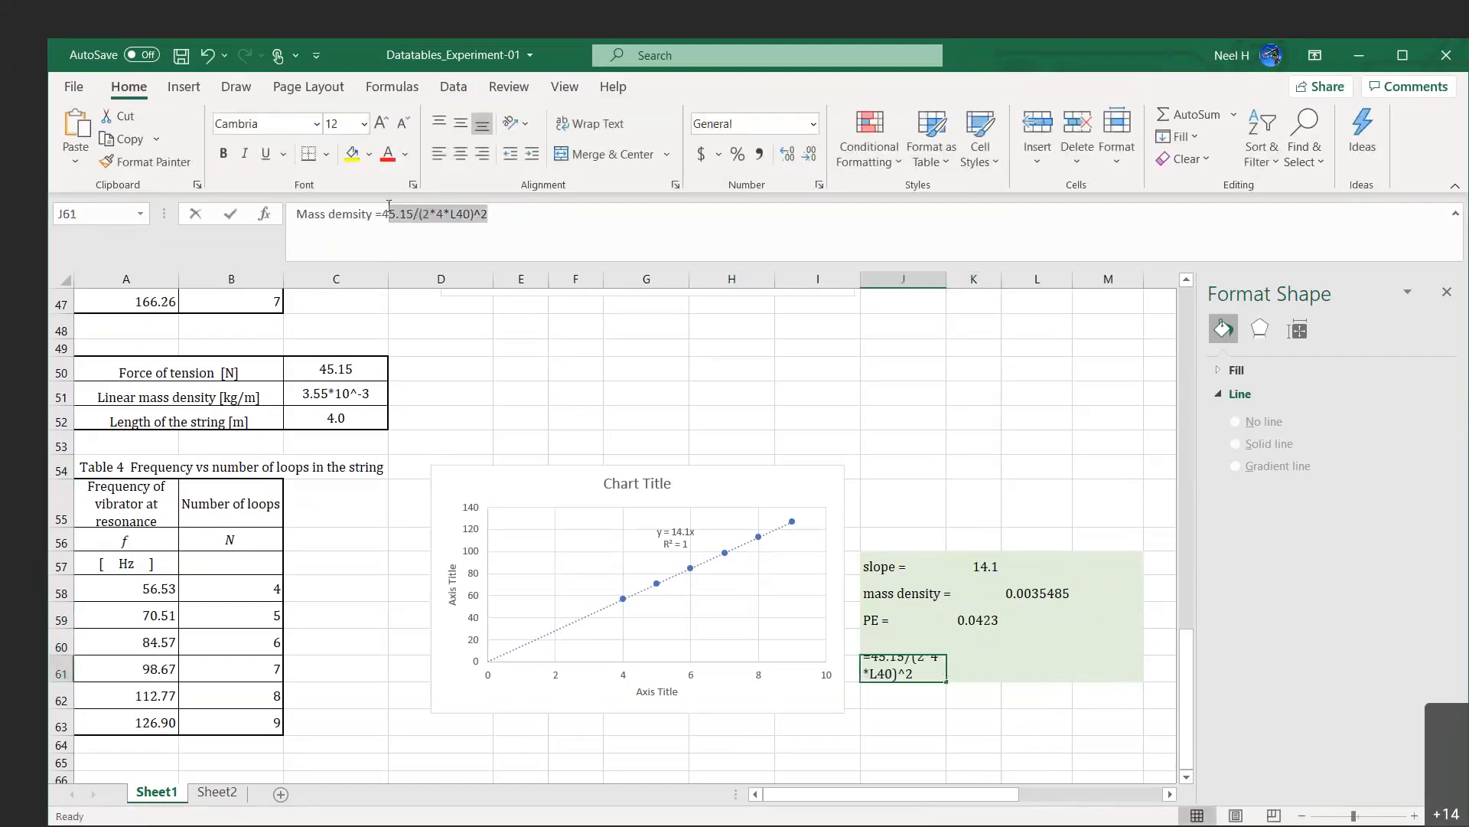
drag(388, 207, 383, 206)
key(ctrl+v)
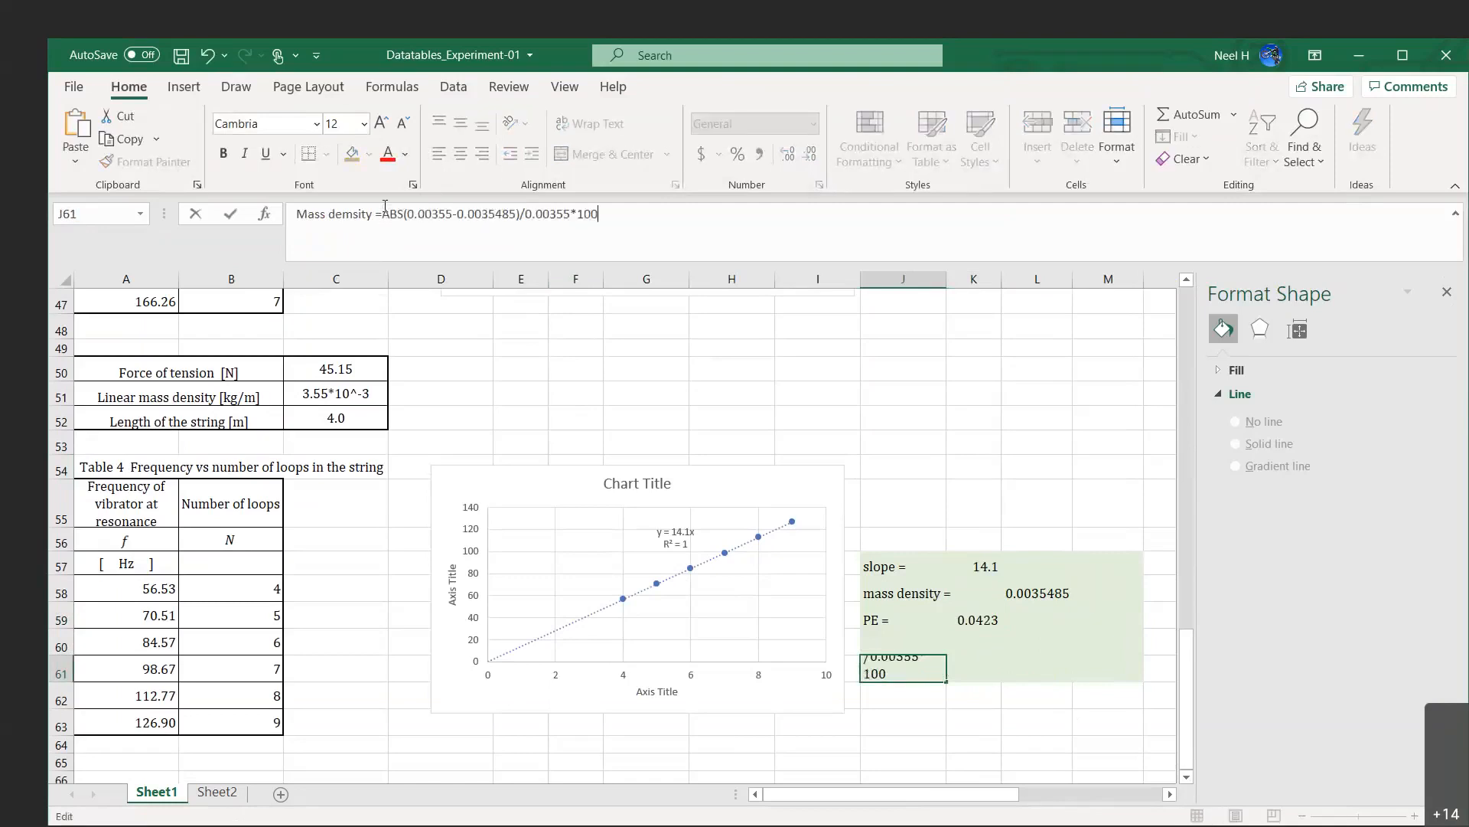
key(Return)
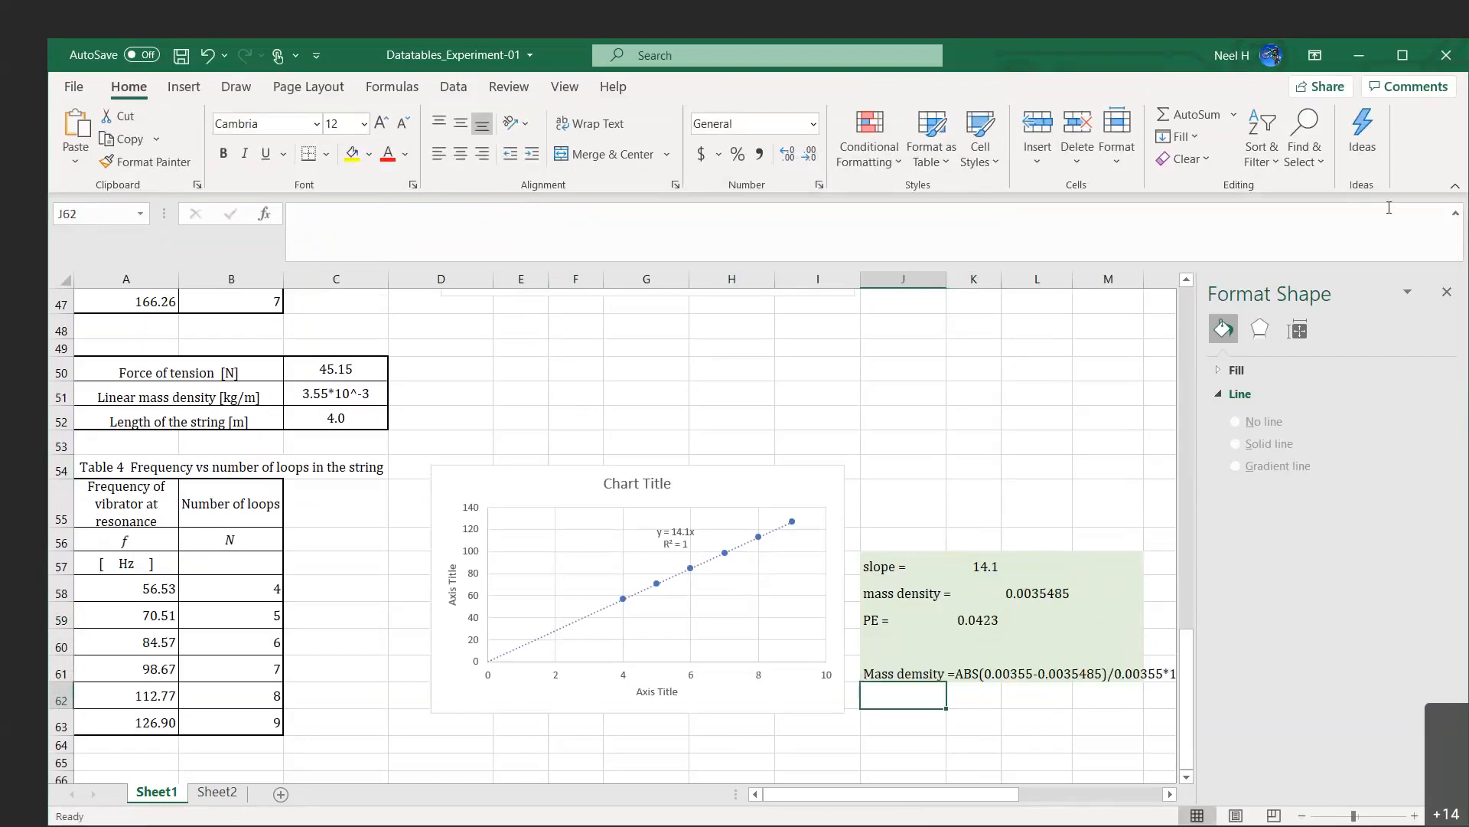
click(1447, 291)
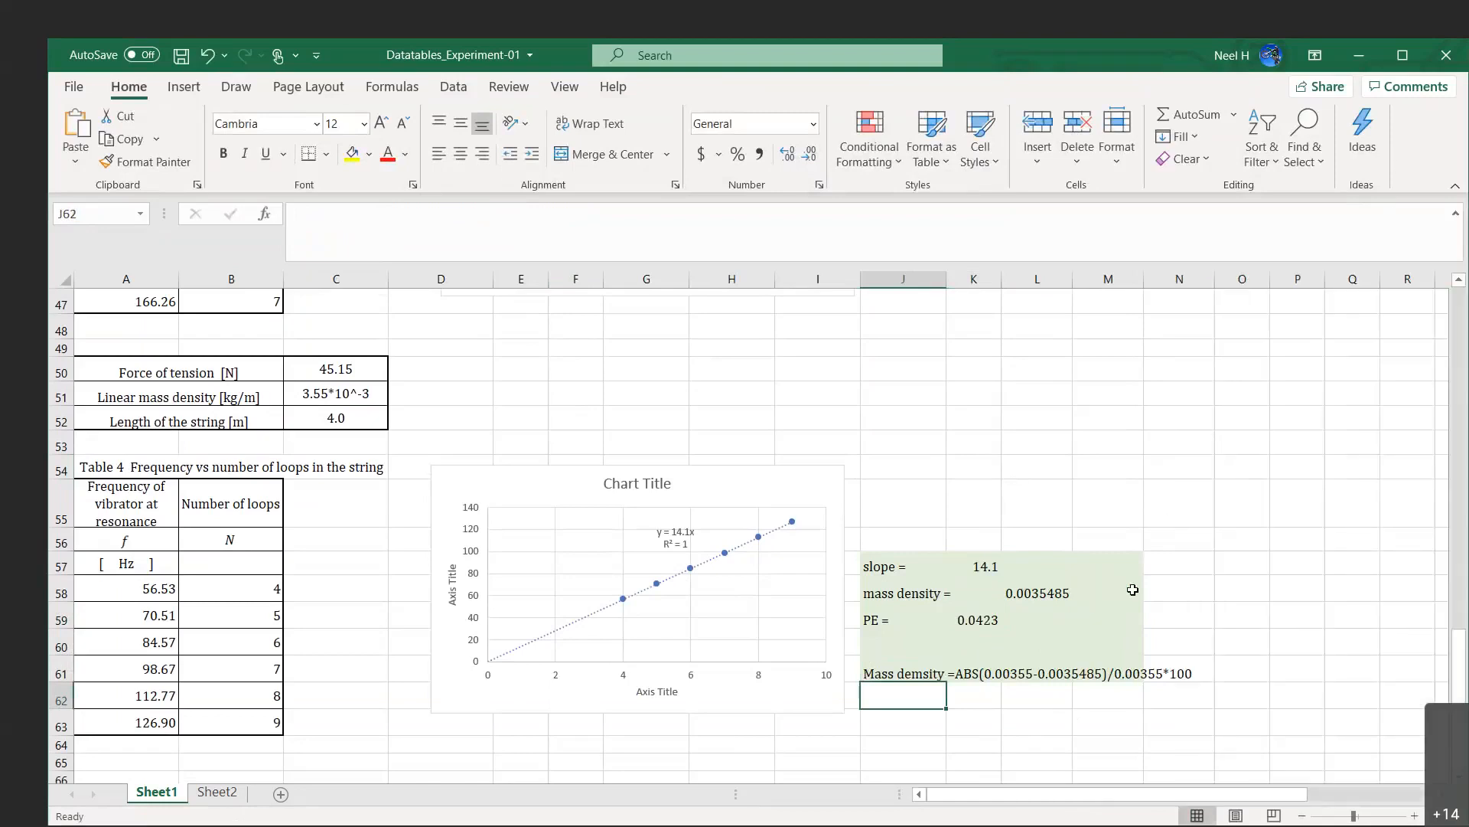
Copy the Figure 3 caption in G33:I33 to E47 below the Table 3 chart and to E63 below the Table 4 chart.
click(987, 490)
scroll(995, 482, up, 4)
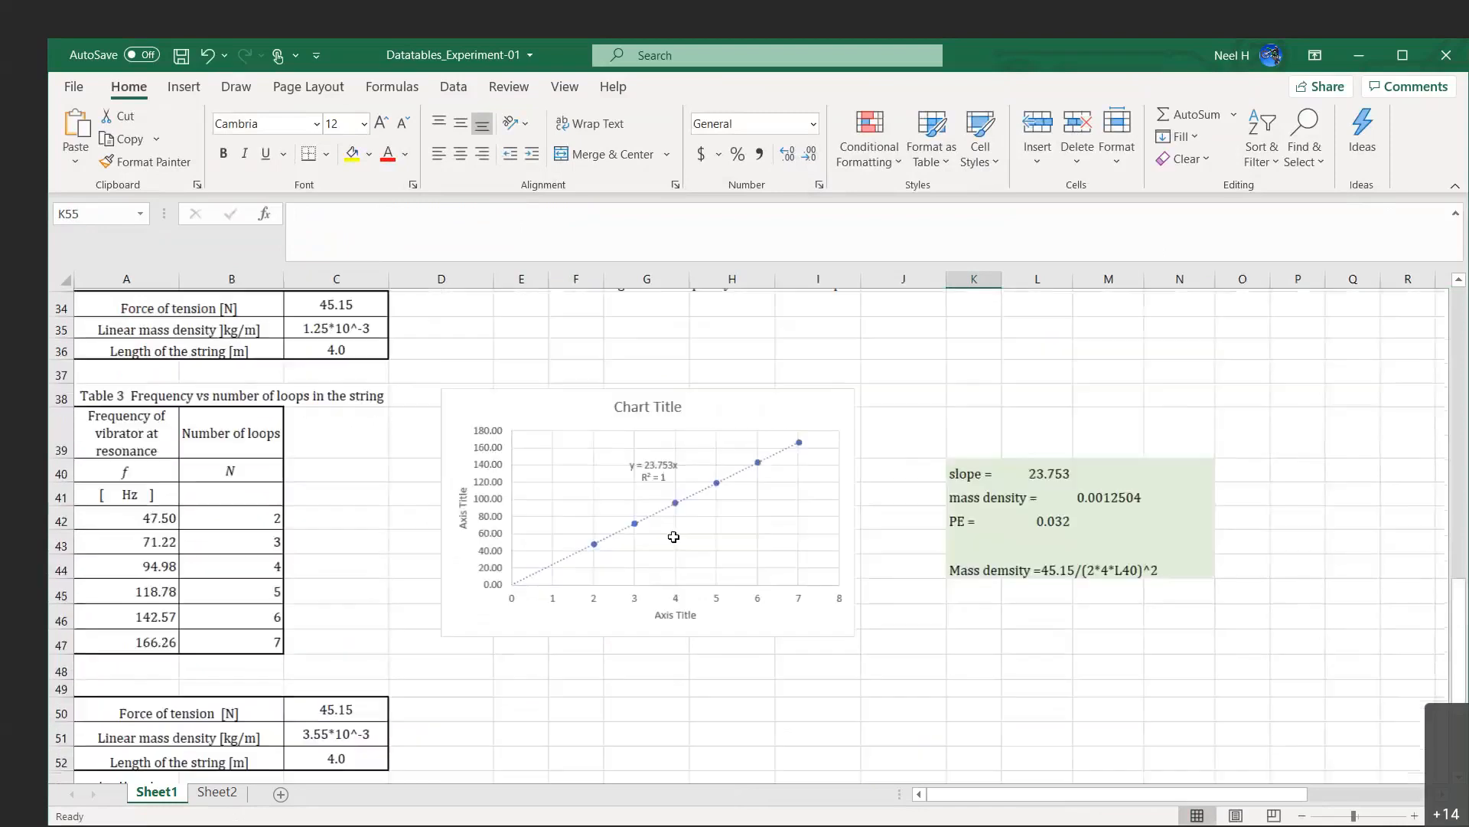
scroll(673, 536, up, 6)
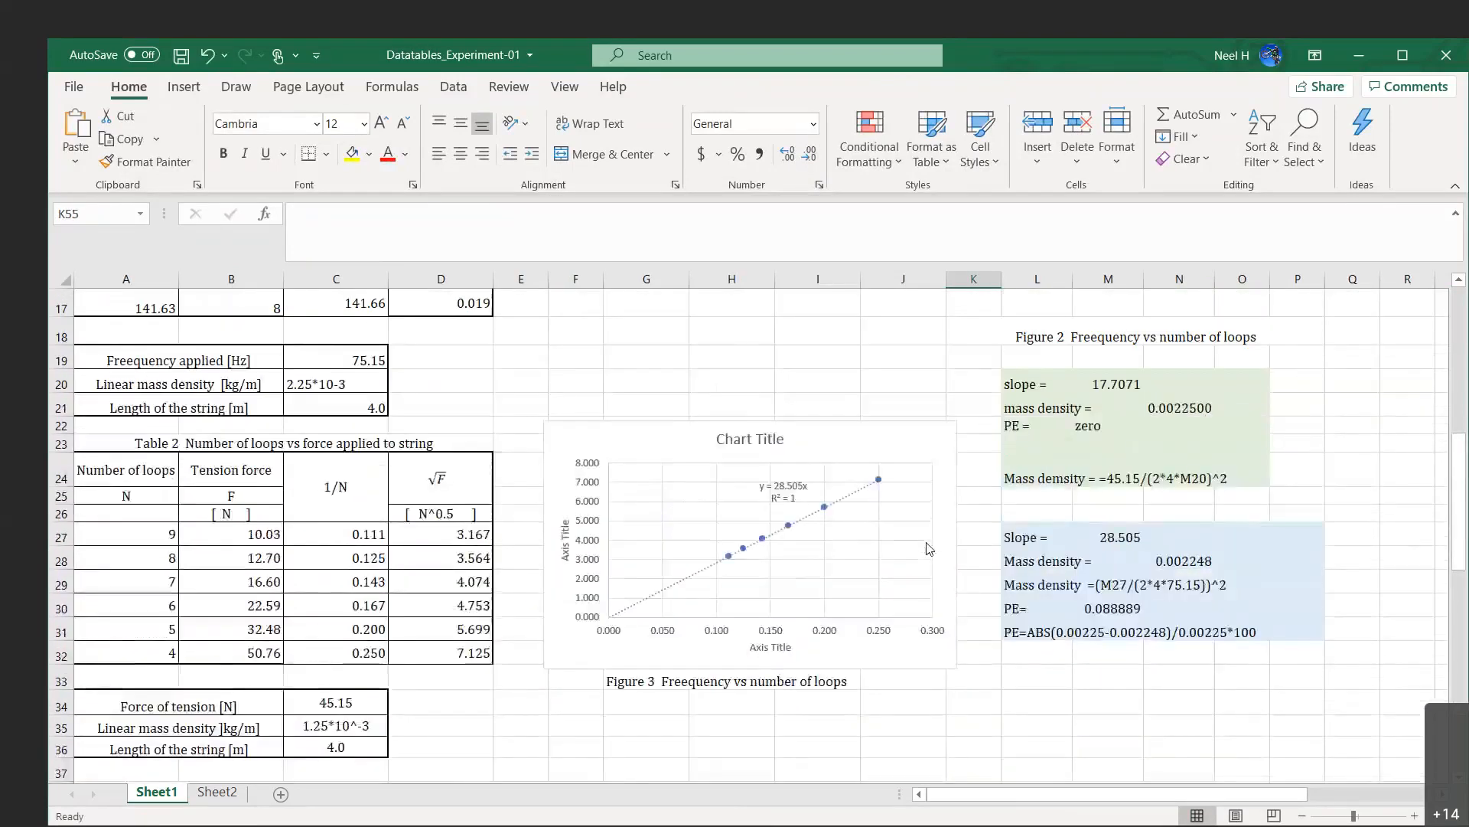
scroll(930, 549, up, 4)
scroll(850, 609, right, 3)
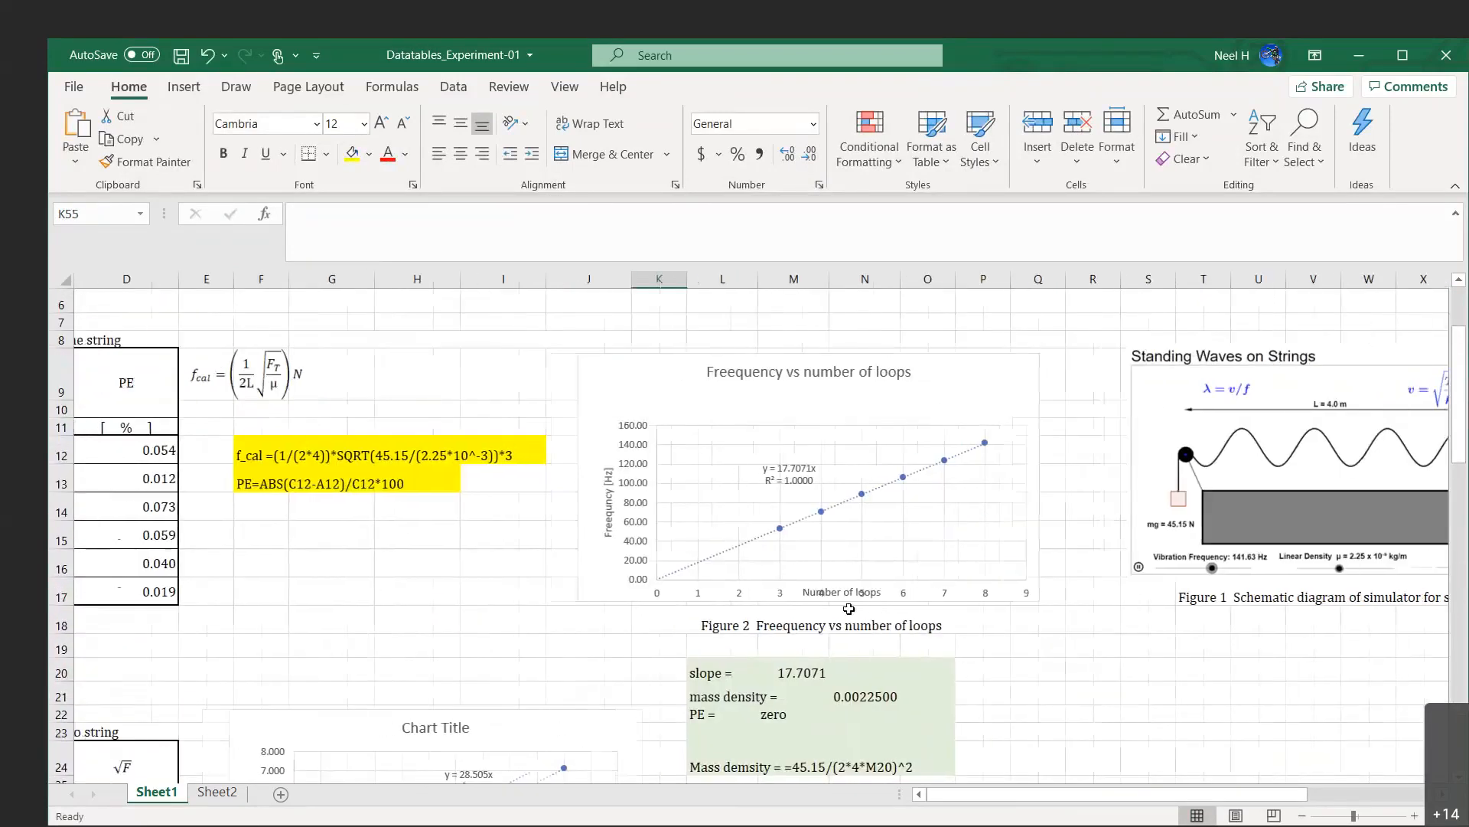
scroll(849, 608, down, 4)
click(320, 658)
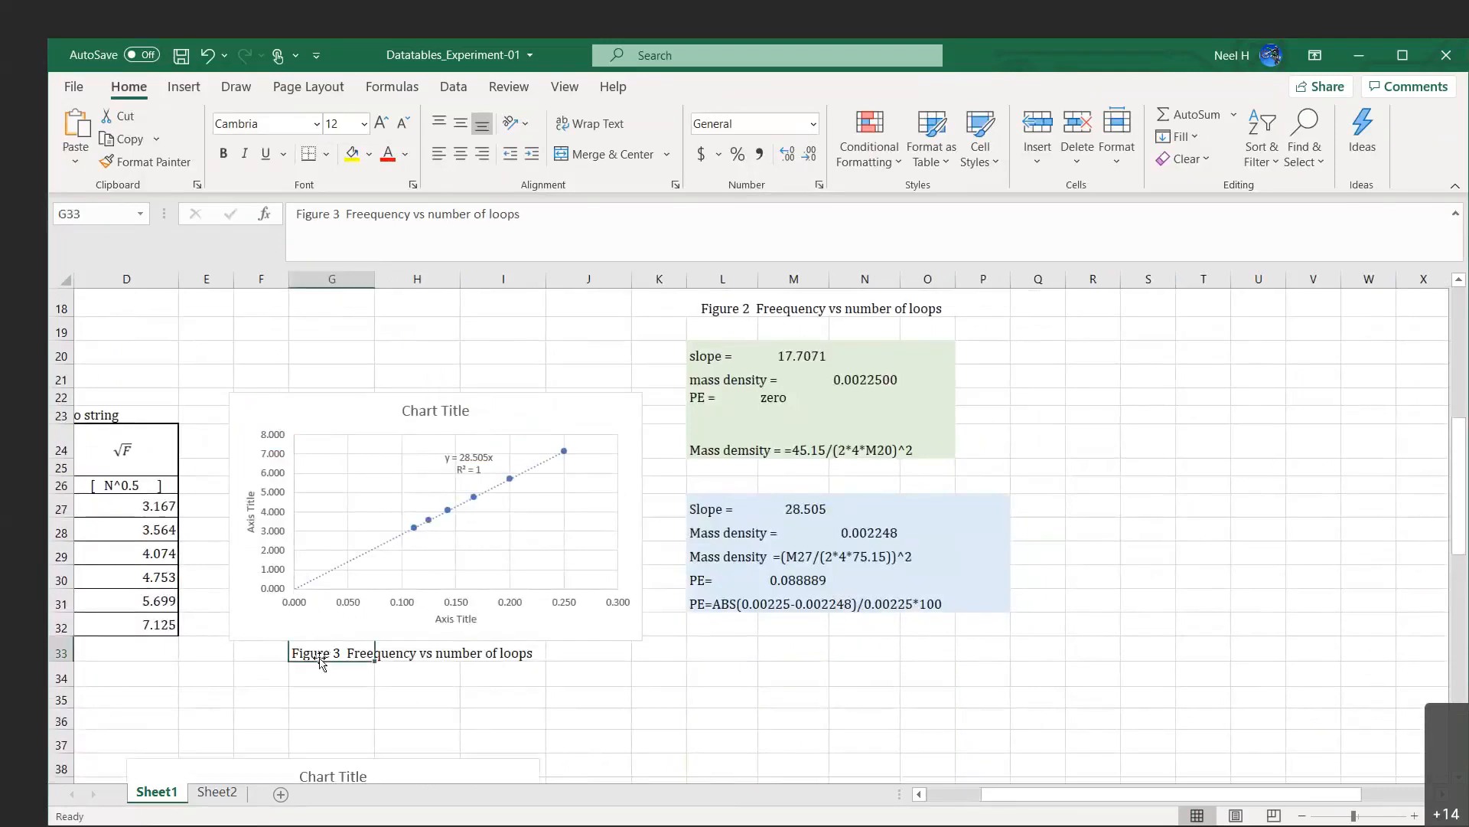
drag(320, 662, 541, 655)
key(ctrl+c)
scroll(523, 652, down, 7)
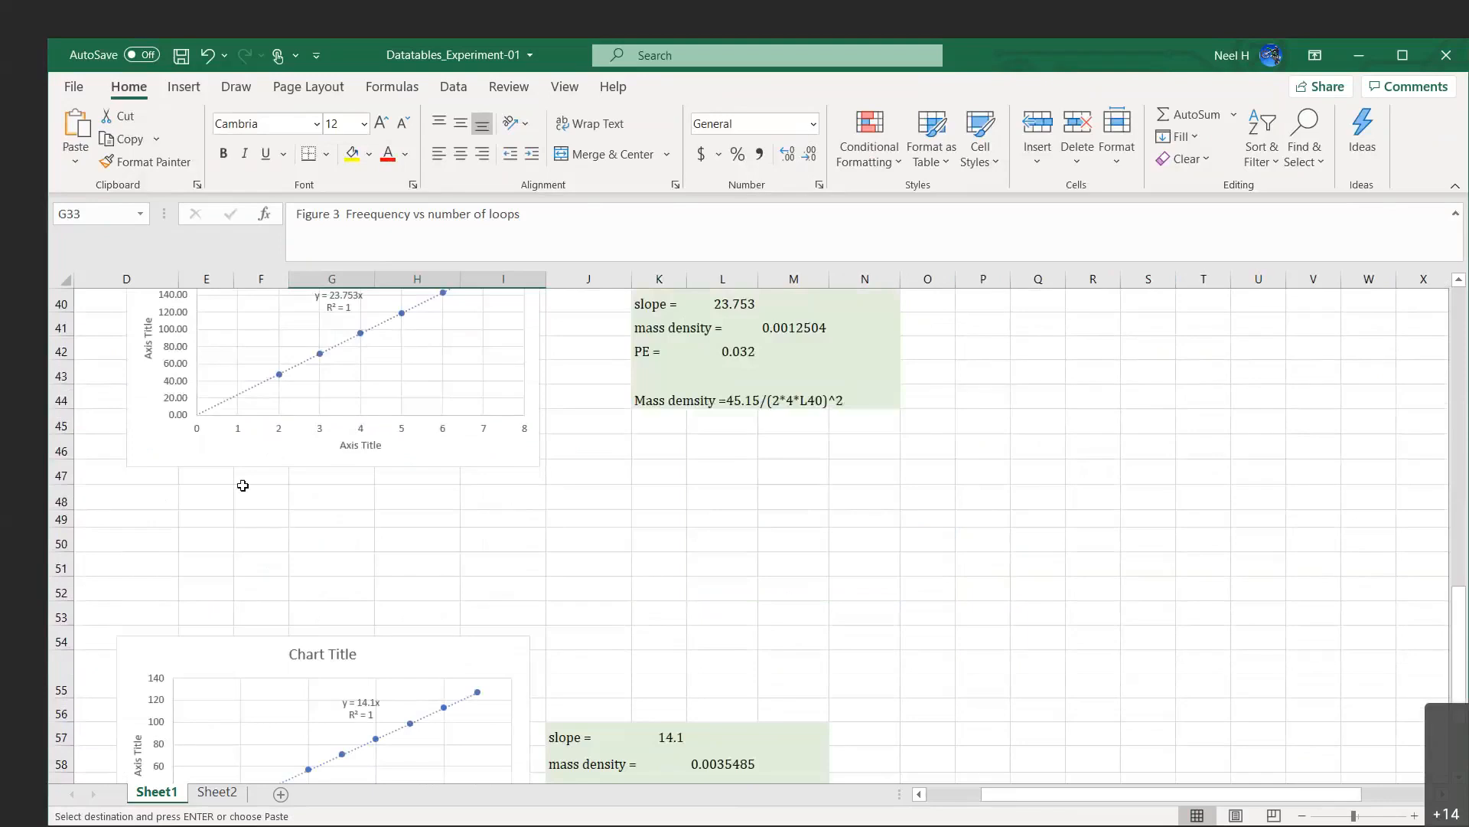
click(222, 477)
key(ctrl+v)
scroll(223, 536, down, 4)
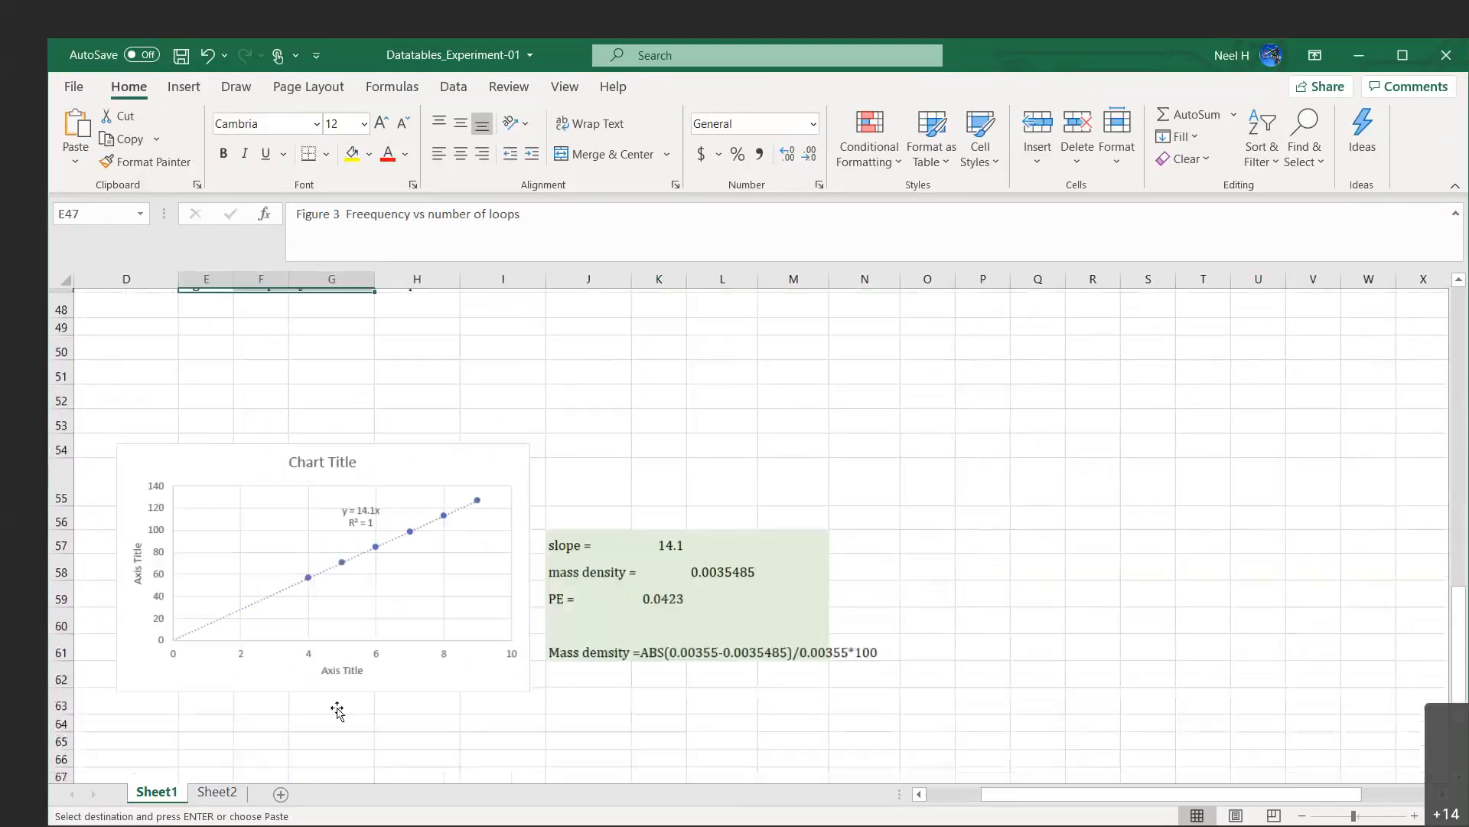
click(219, 611)
key(ctrl+v)
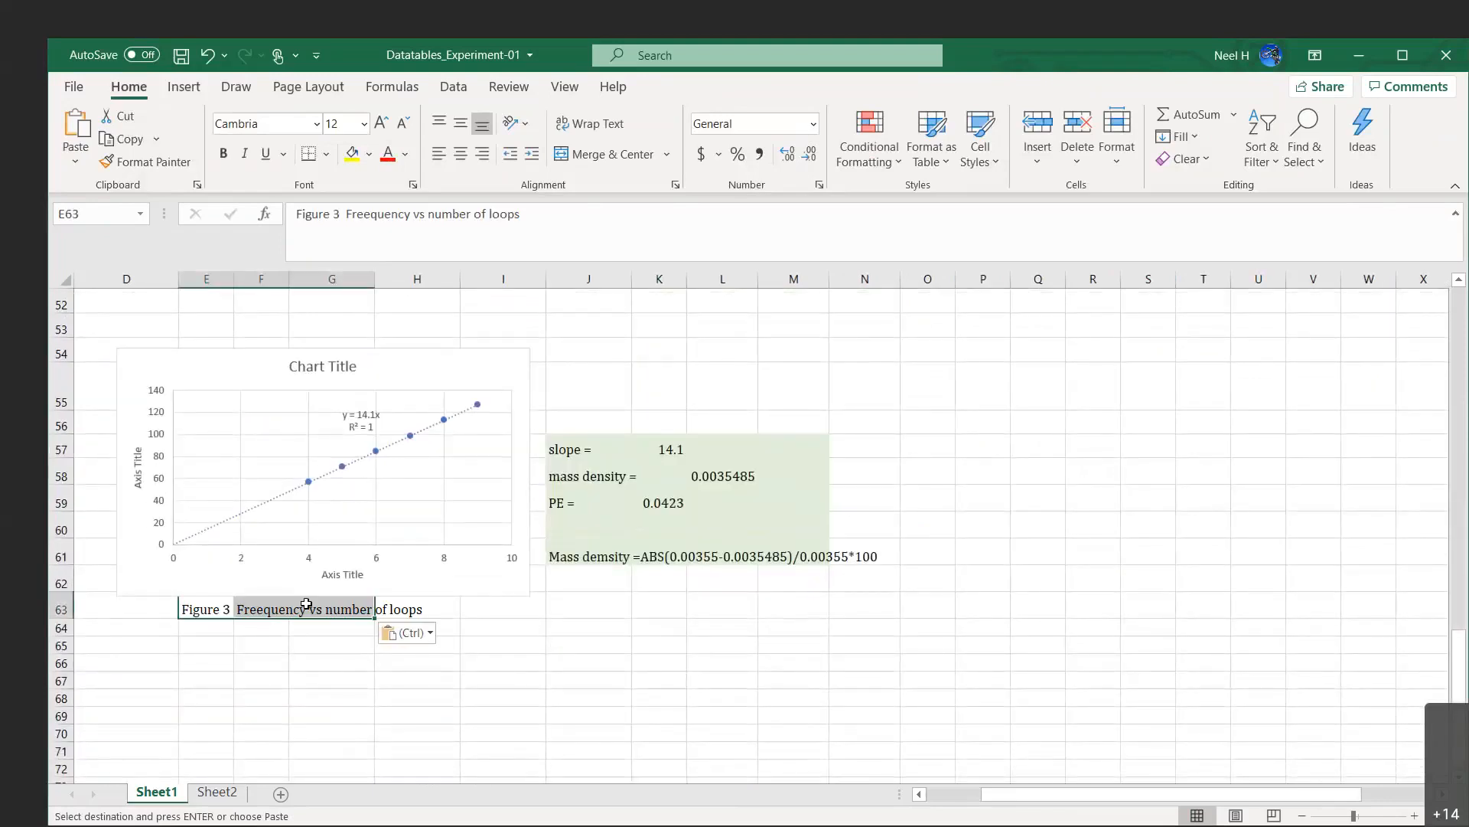
Examine the chart captions against the quantities listed in Tables 2 and 3 to see which captions need rewording.
scroll(526, 658, up, 7)
scroll(527, 658, left, 1)
scroll(527, 659, up, 3)
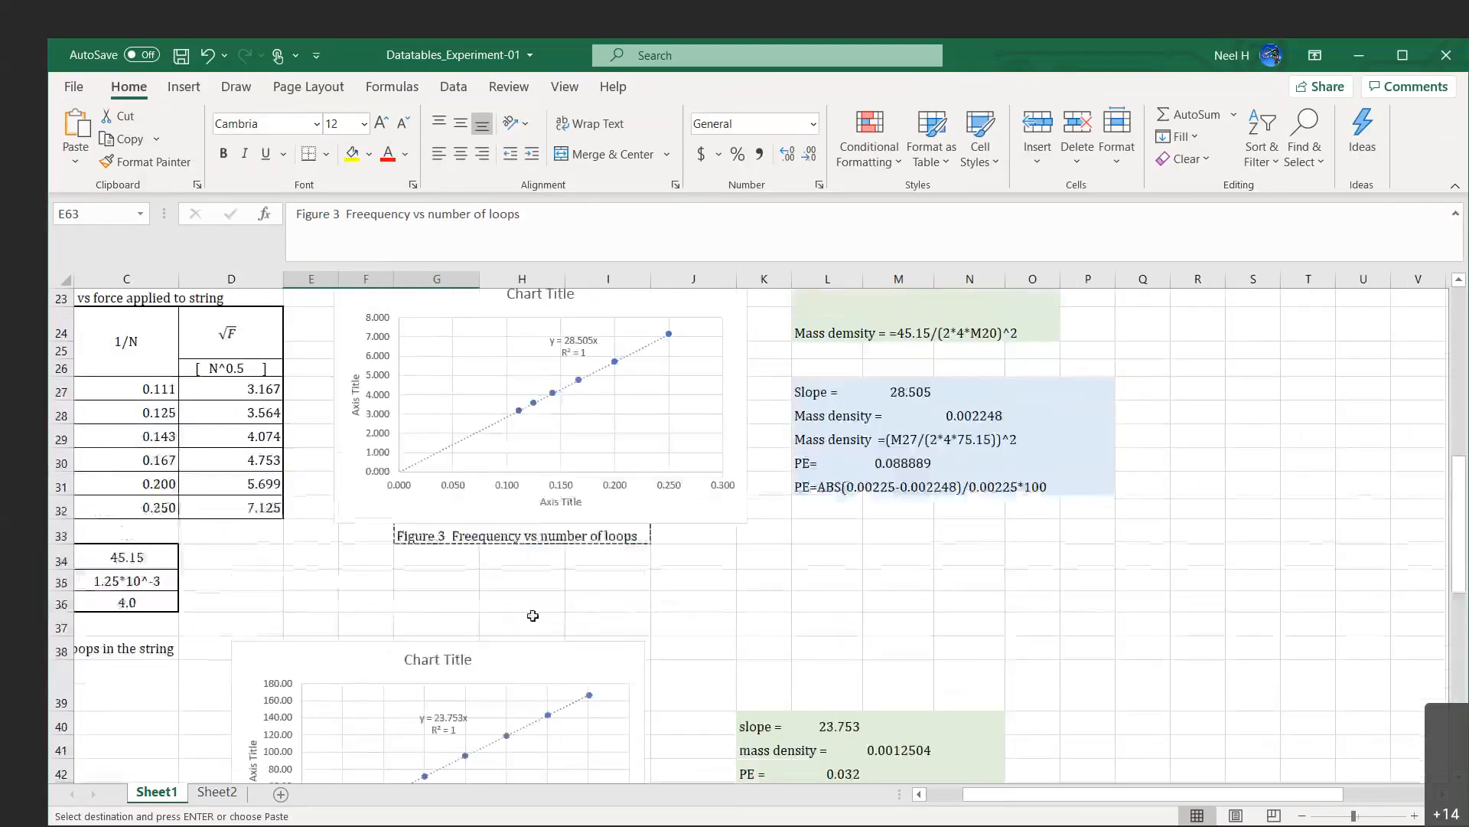
scroll(528, 620, down, 2)
click(411, 729)
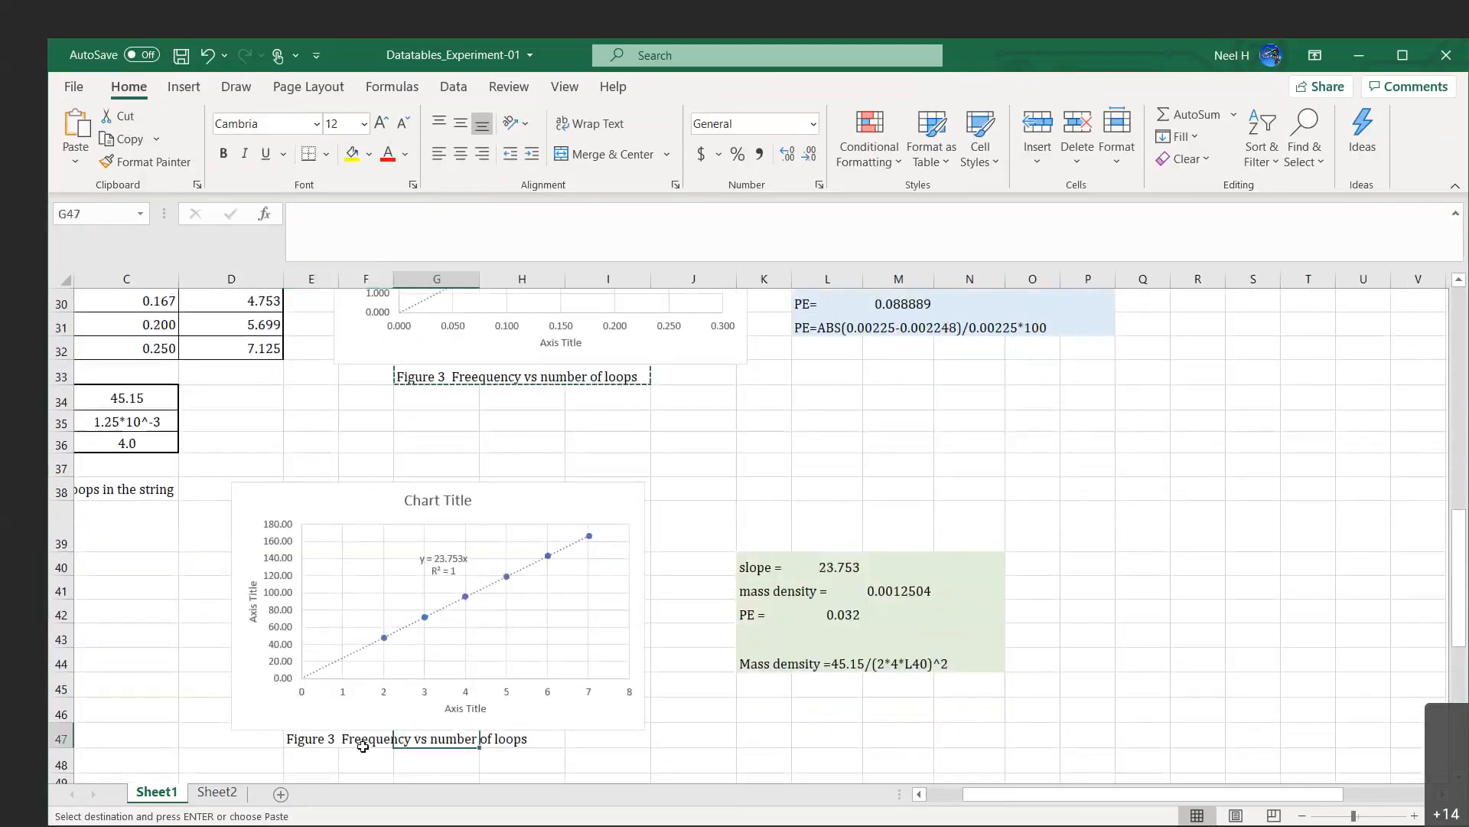
click(323, 741)
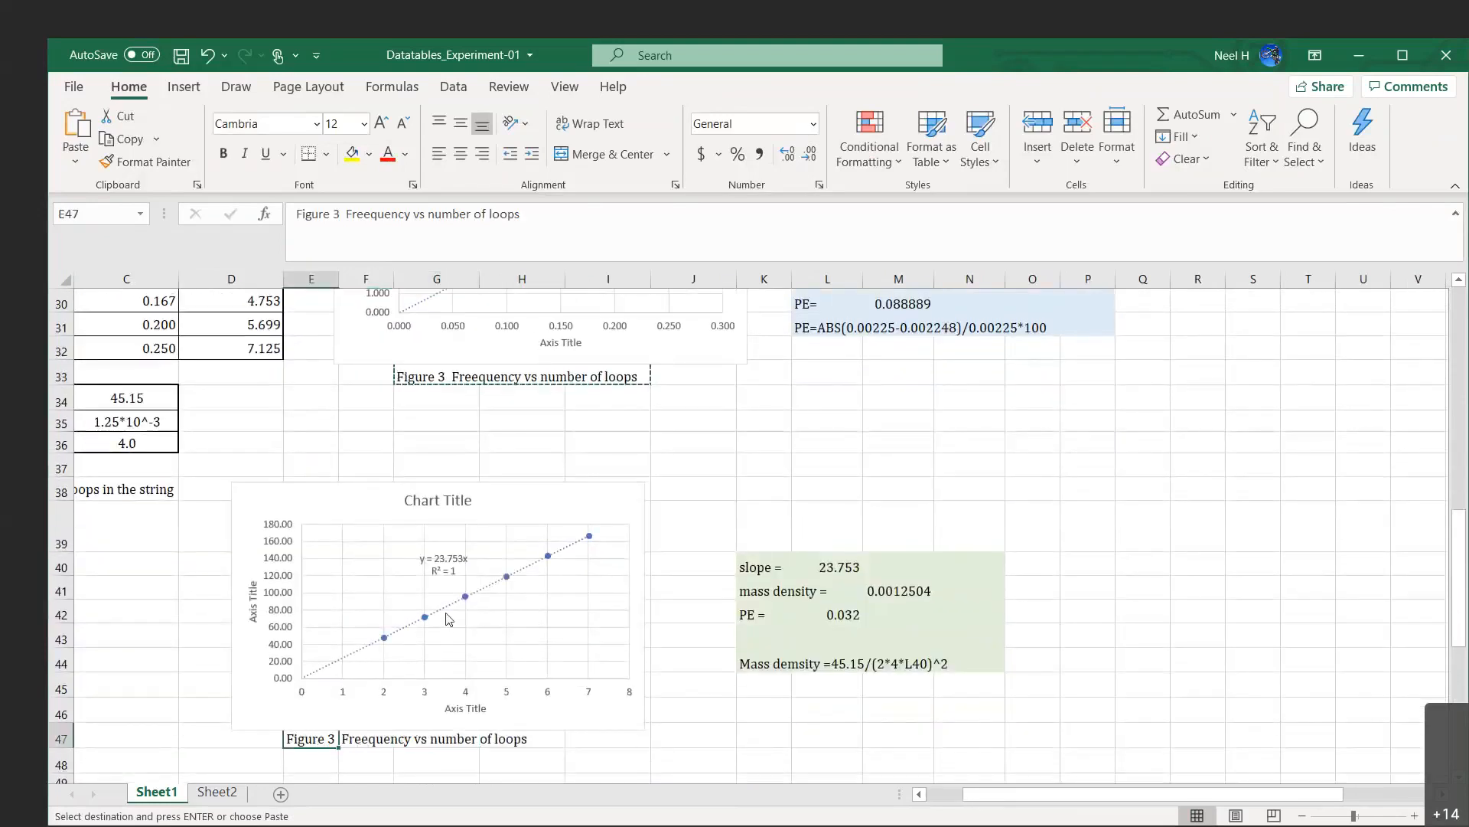
scroll(449, 619, left, 2)
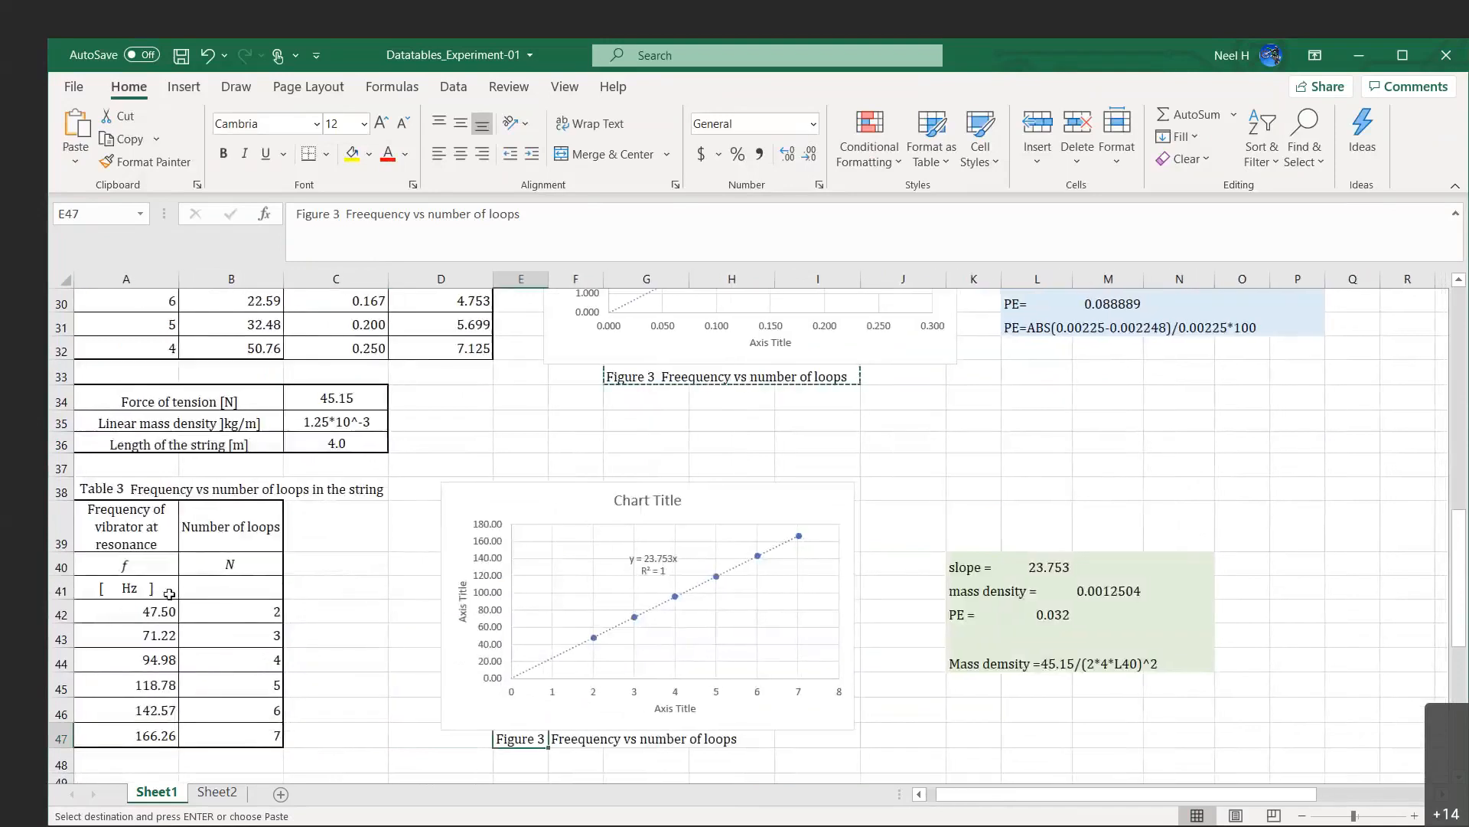
scroll(512, 628, up, 4)
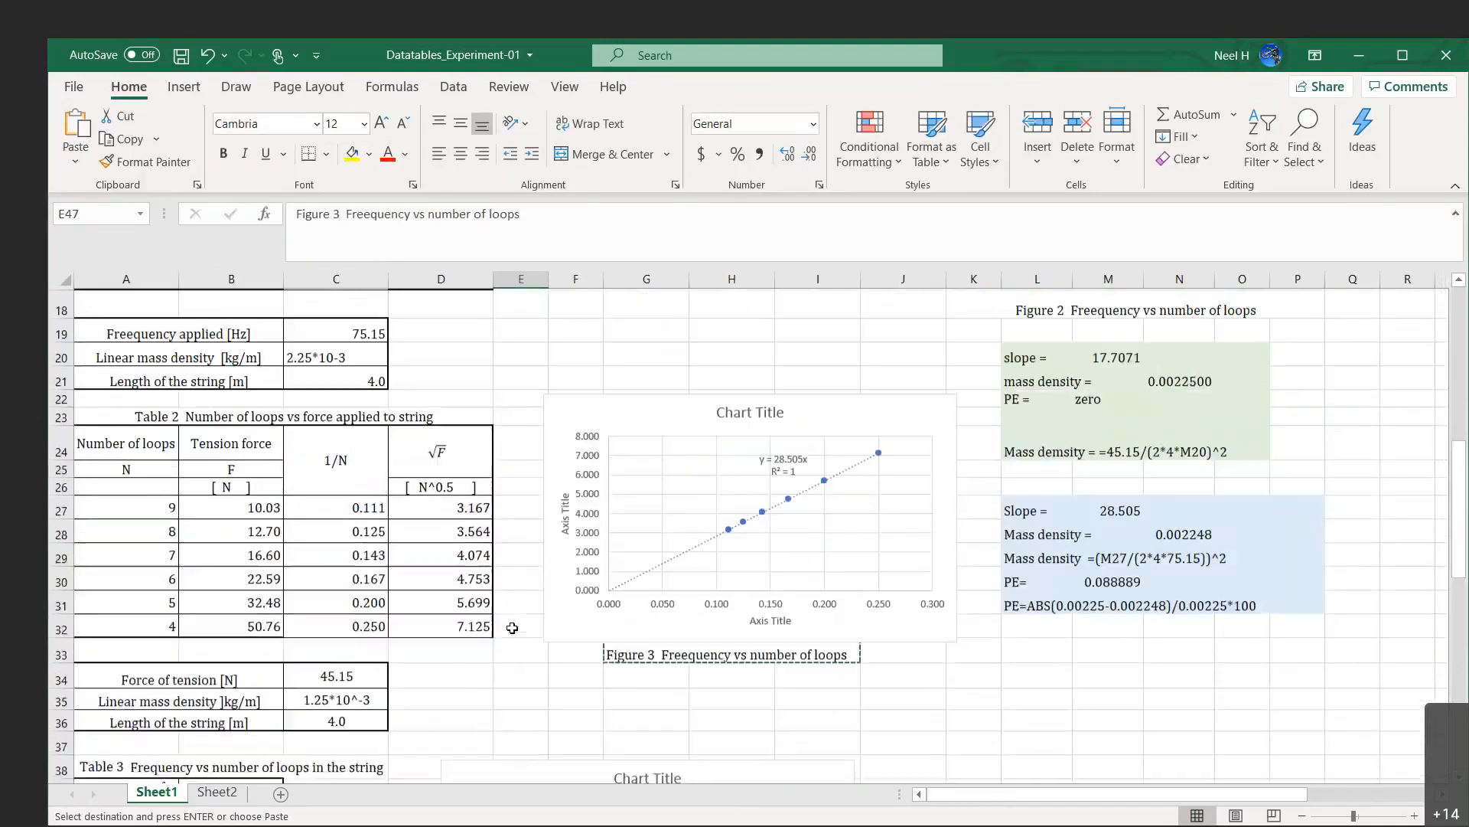
scroll(512, 628, up, 3)
scroll(742, 547, down, 2)
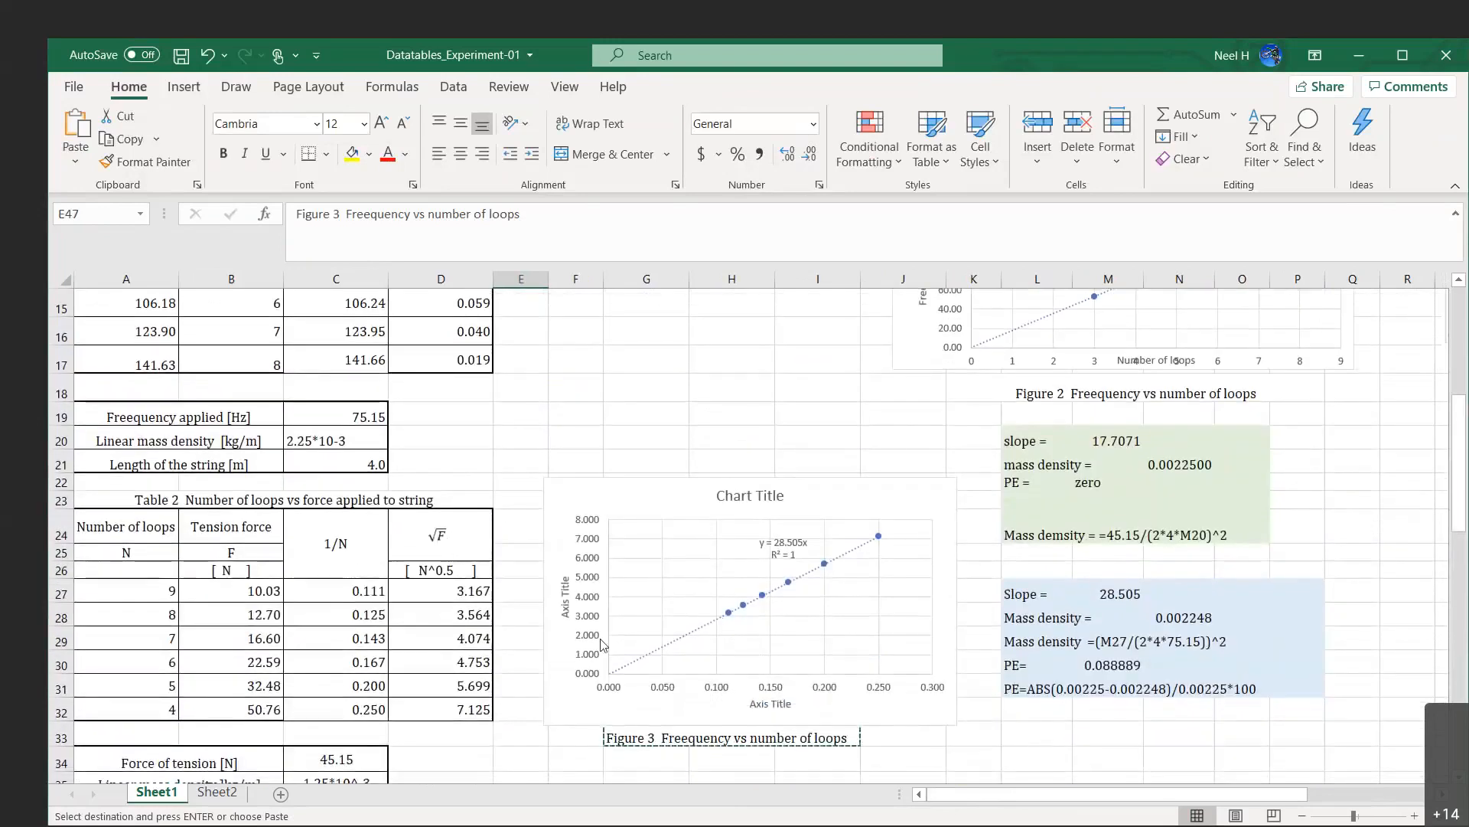
click(699, 735)
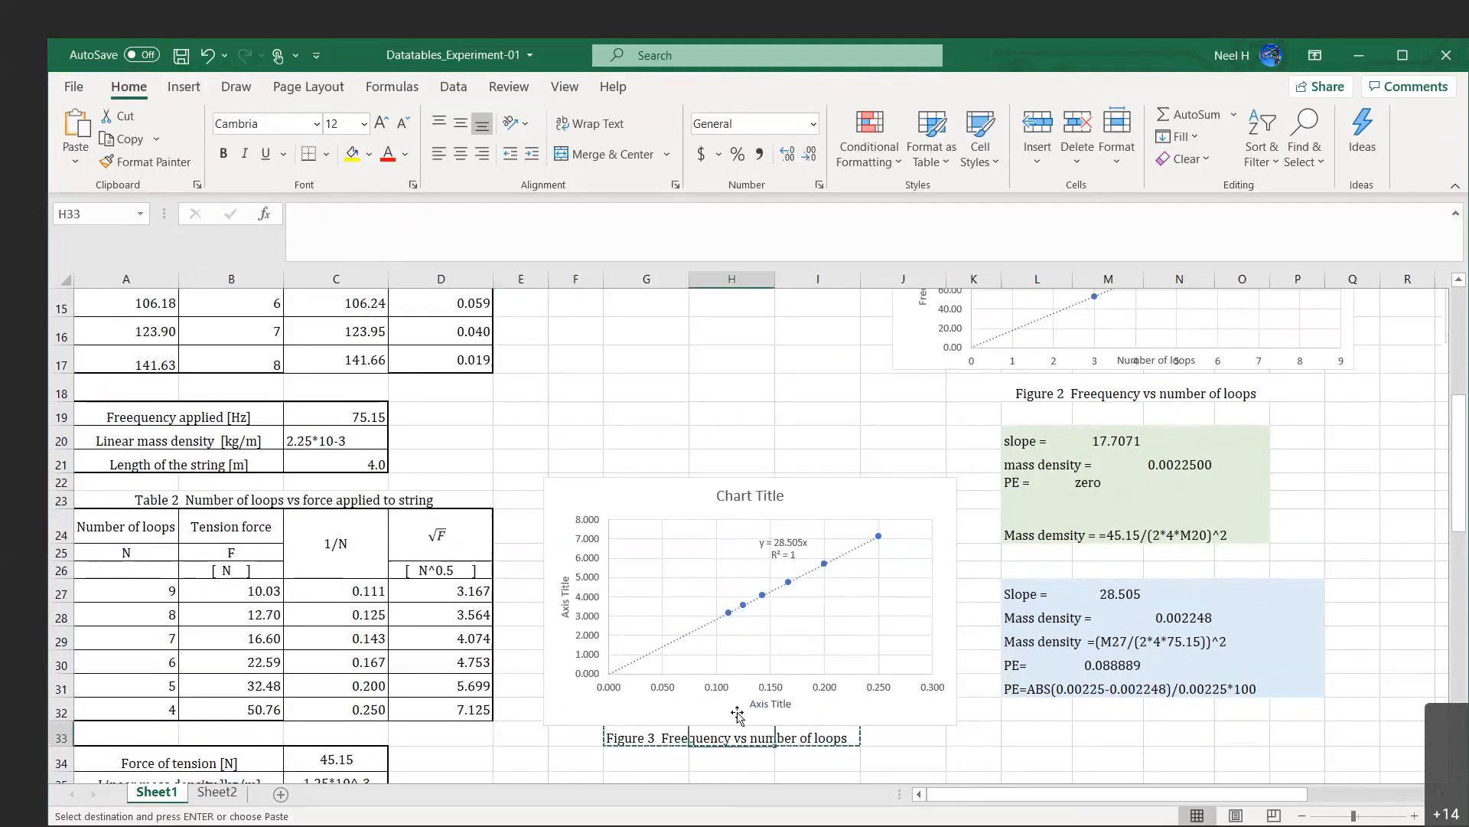
scroll(737, 714, up, 3)
scroll(737, 714, down, 3)
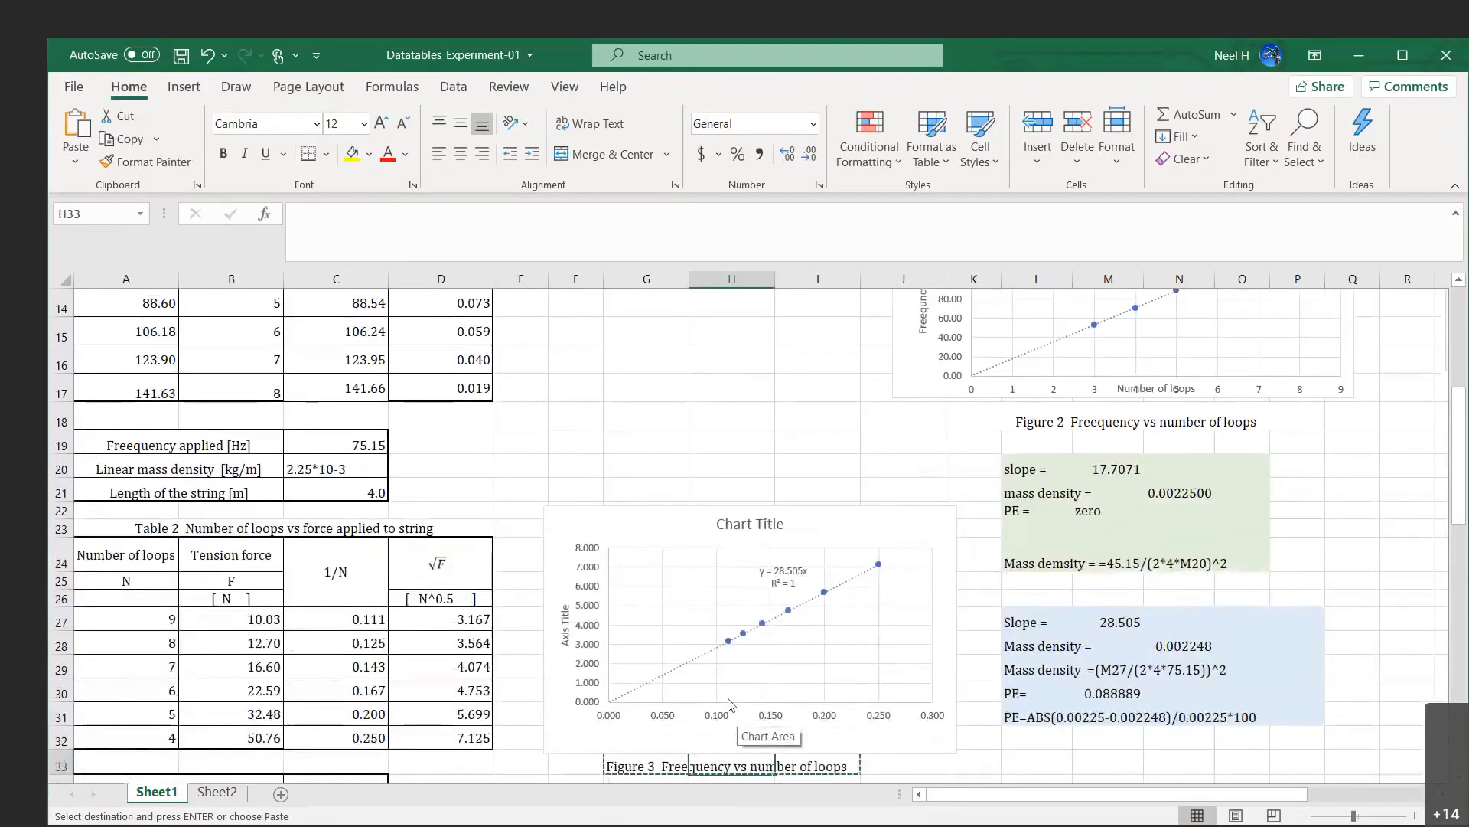
Reword the caption in G33 below the Table 2 chart to "Figure 3 Squar root of force vs inverse number of loops".
click(673, 765)
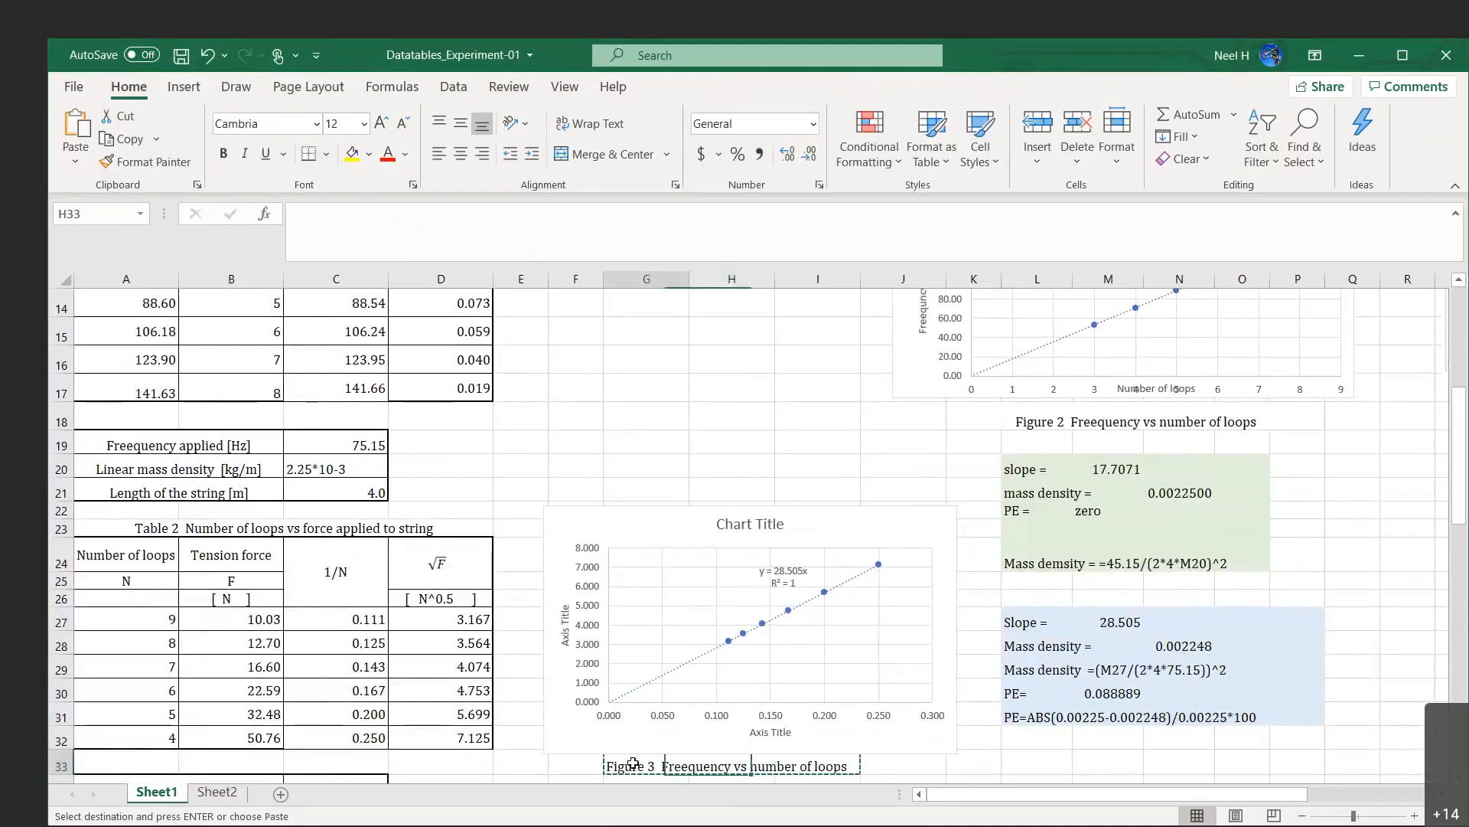
click(518, 215)
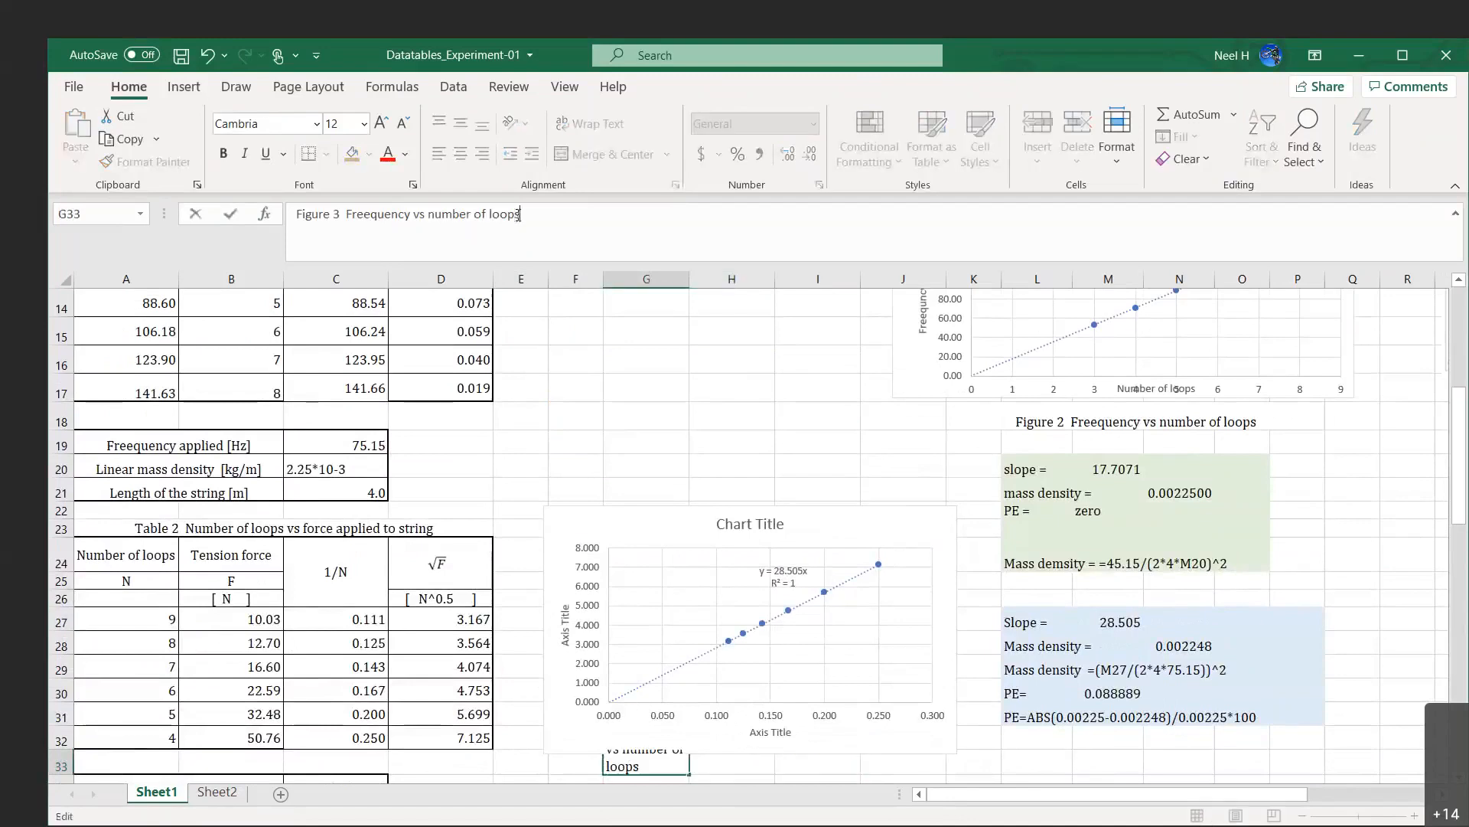
key(BackSpace)
key(BackSpace)
key(BackSpace)
key(BackSpace)
key(BackSpace)
key(BackSpace)
key(BackSpace)
key(BackSpace)
key(BackSpace)
key(BackSpace)
key(BackSpace)
key(BackSpace)
key(BackSpace)
key(BackSpace)
key(BackSpace)
key(BackSpace)
key(BackSpace)
key(BackSpace)
key(BackSpace)
key(BackSpace)
key(BackSpace)
key(BackSpace)
key(BackSpace)
key(BackSpace)
key(BackSpace)
key(BackSpace)
key(BackSpace)
key(BackSpace)
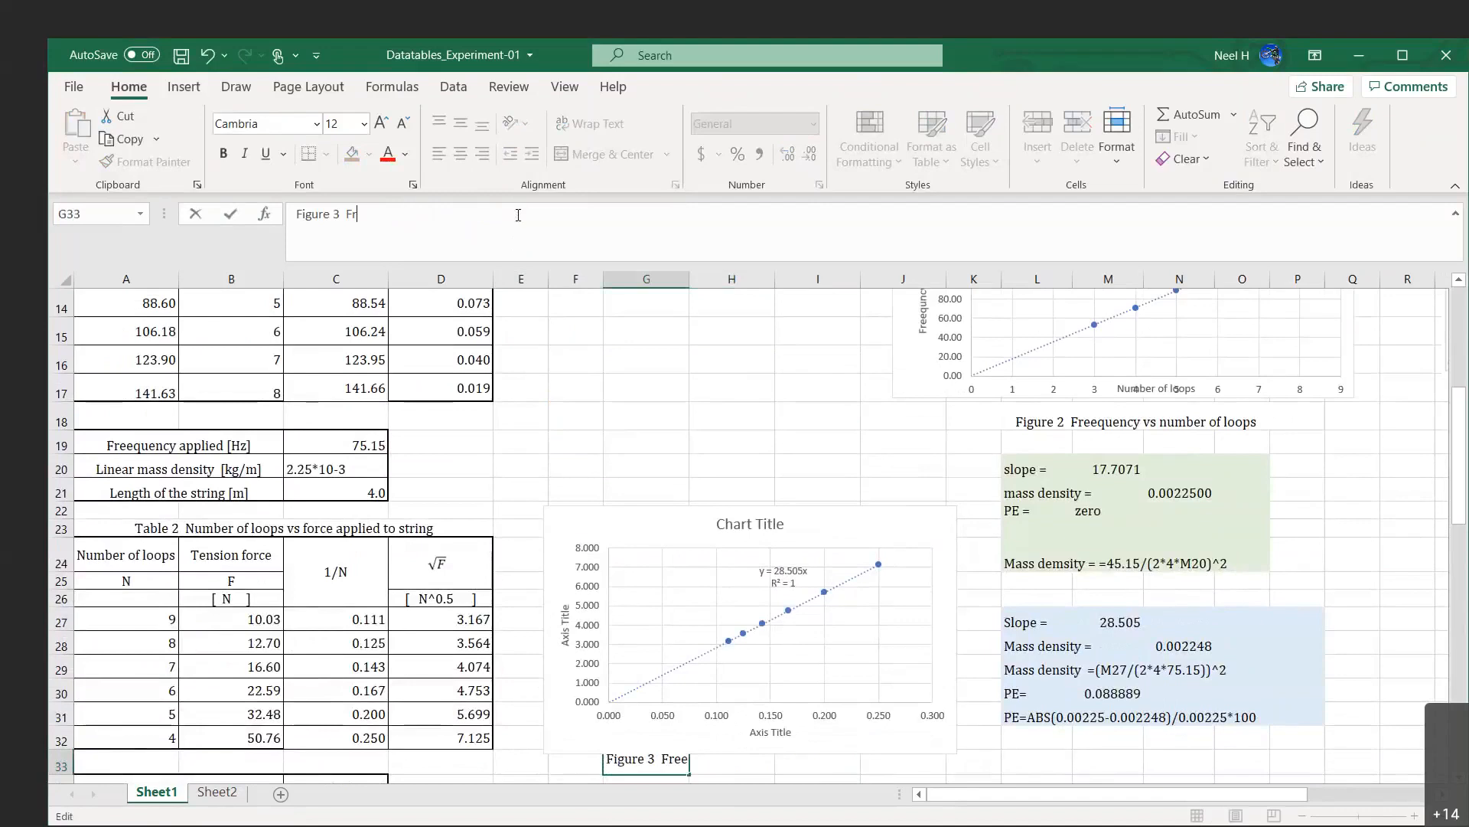
key(BackSpace)
text(Squarer)
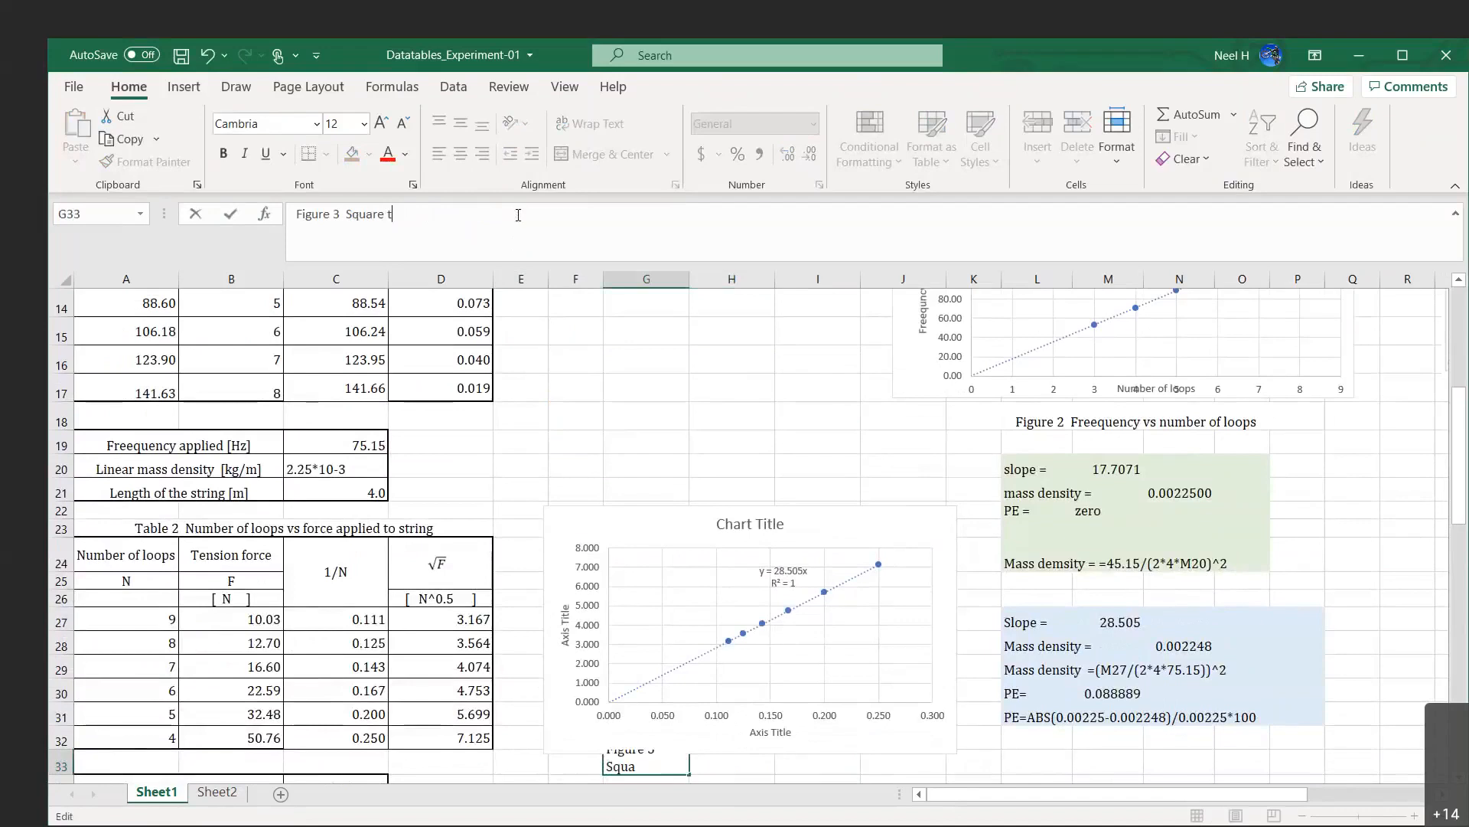
key(BackSpace)
key(BackSpace)
text(rot of fo)
key(BackSpace)
key(BackSpace)
key(BackSpace)
key(BackSpace)
key(BackSpace)
key(BackSpace)
key(BackSpace)
key(BackSpace)
text(oot of)
text(orce vs inverse number of loops)
key(Return)
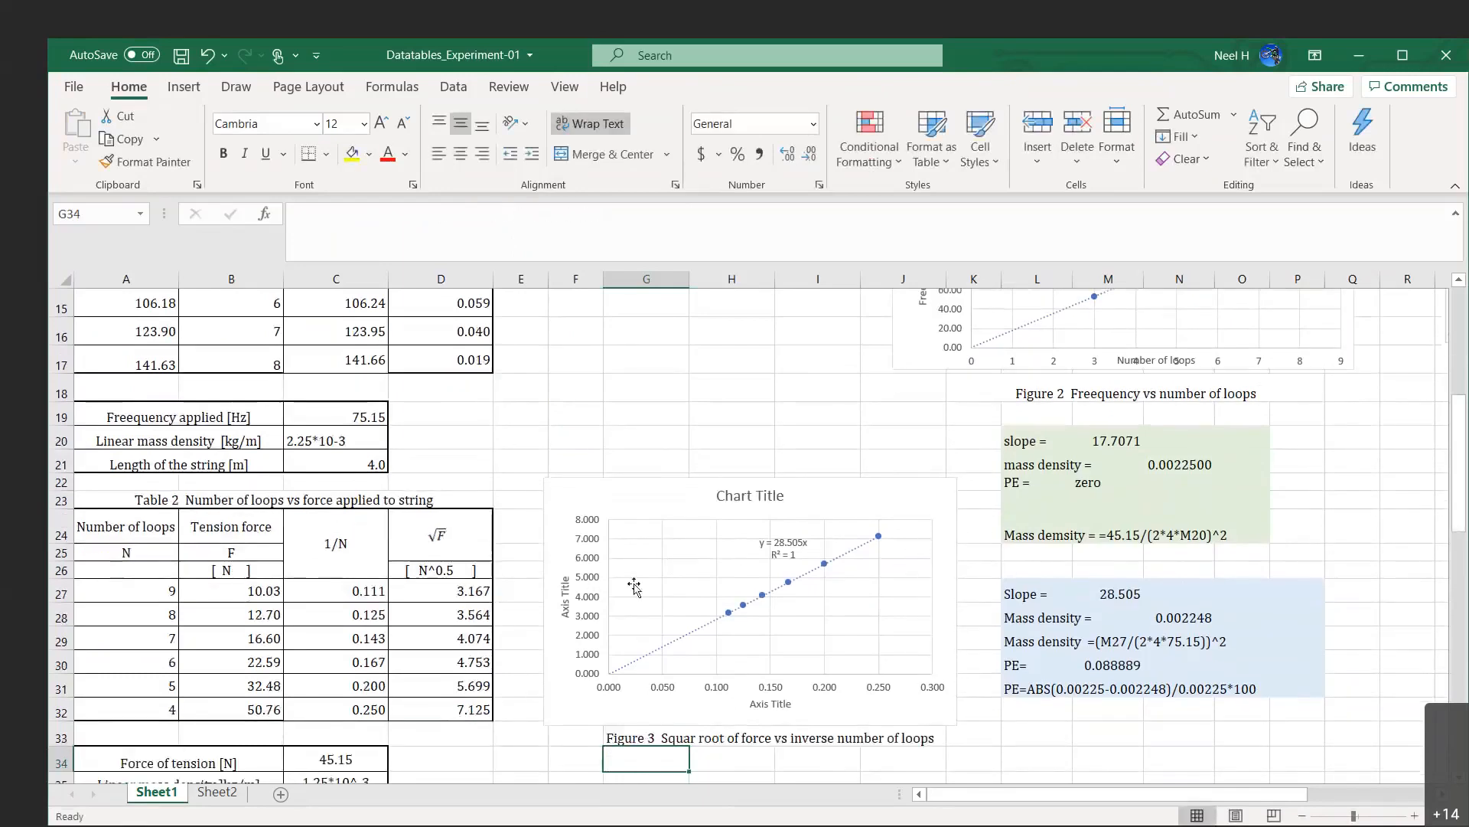
Review the figure numbering in the captions beneath the Table 2, Table 3 and Table 4 charts.
scroll(634, 586, down, 6)
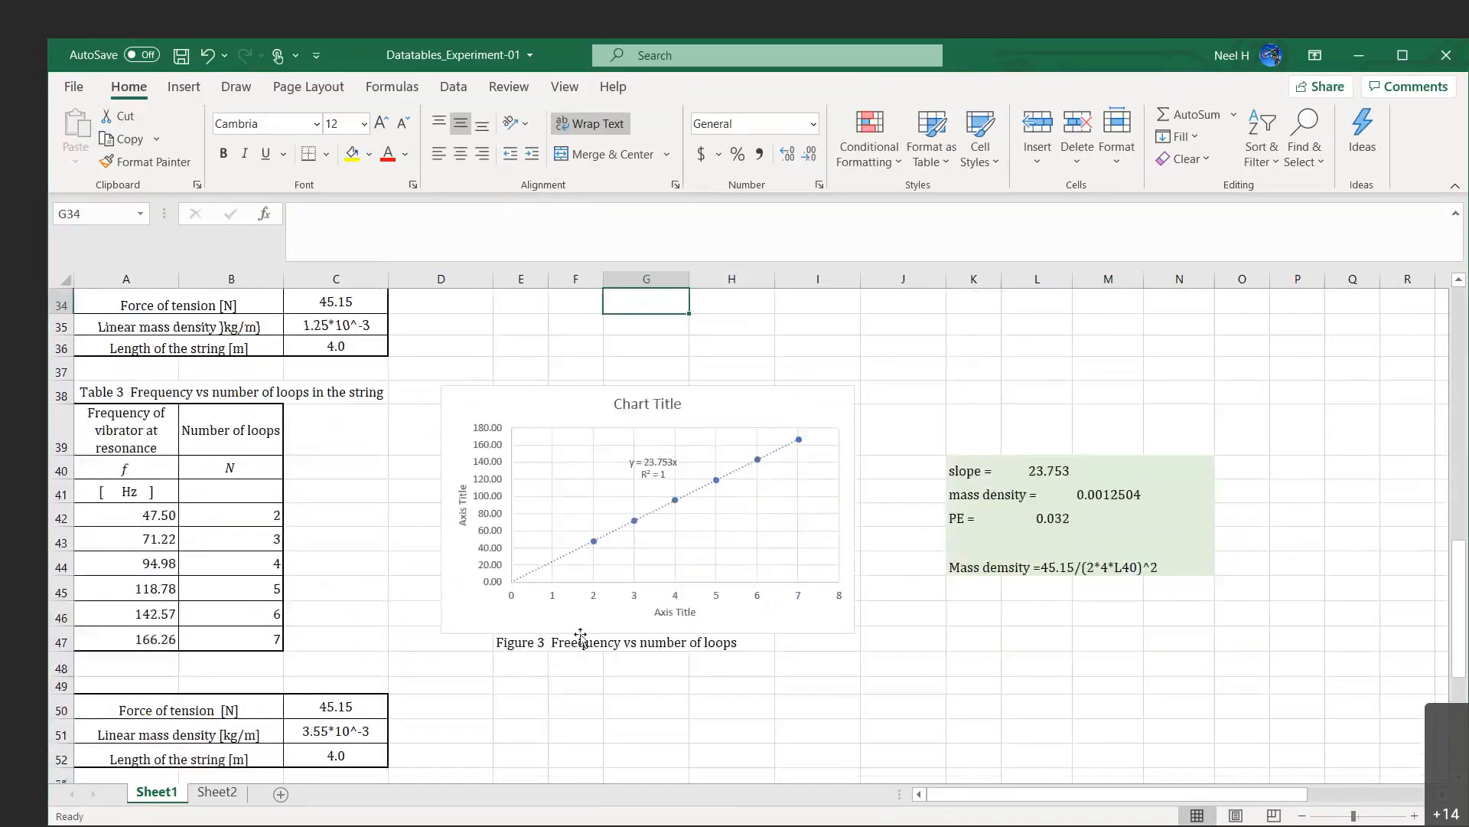
click(575, 645)
scroll(575, 645, down, 5)
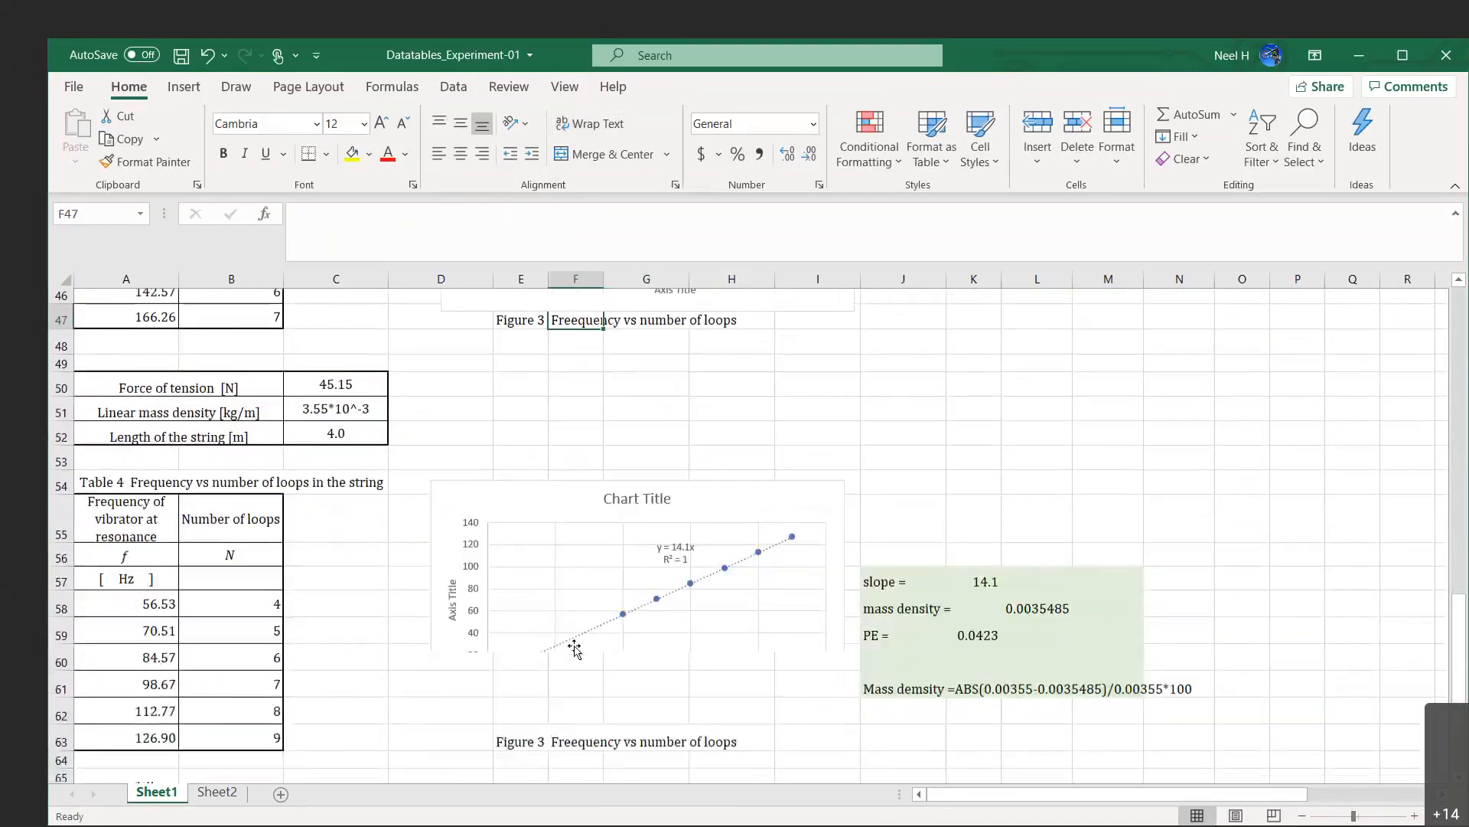
click(576, 677)
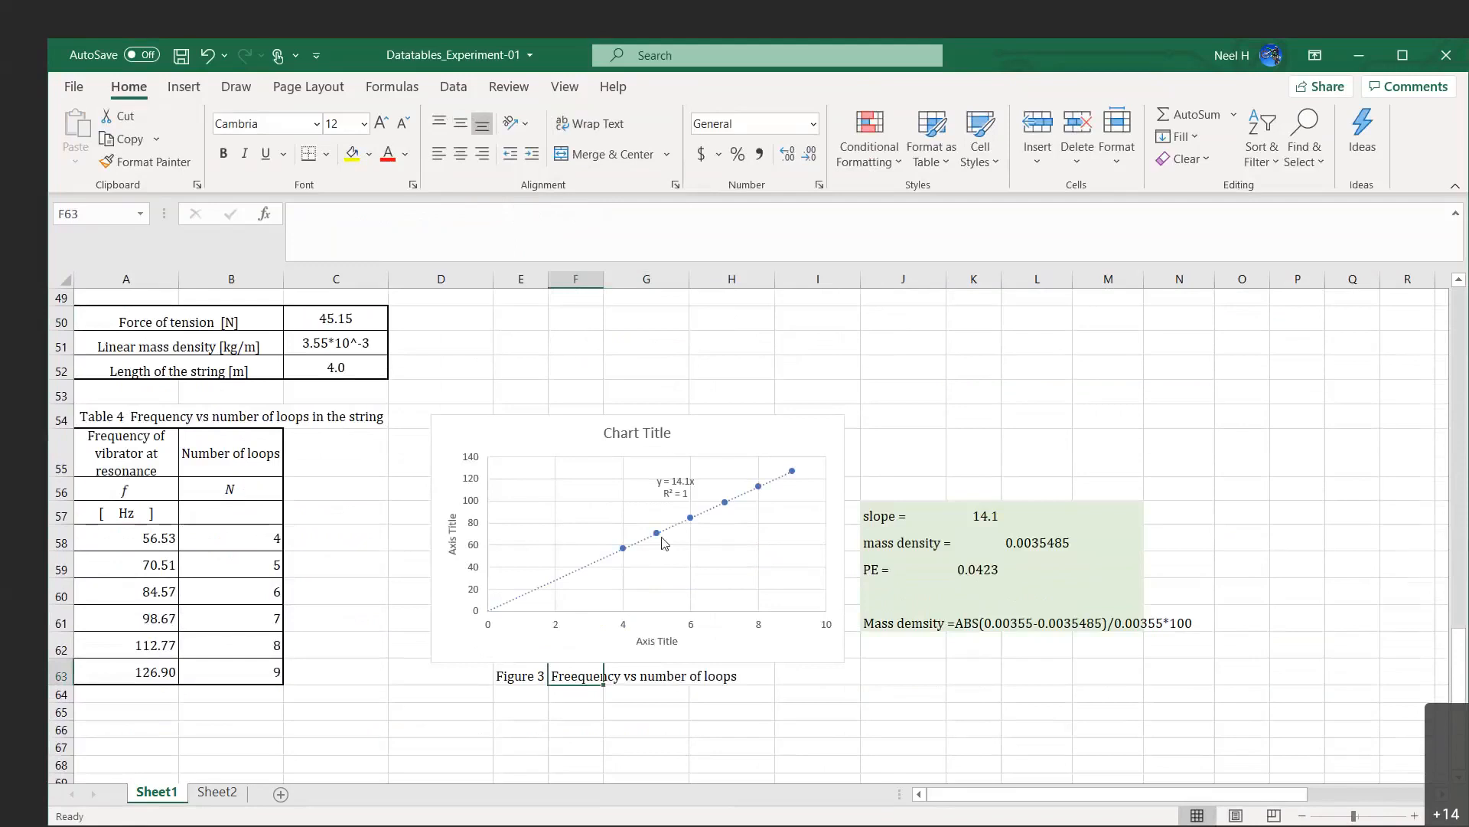
scroll(663, 542, up, 12)
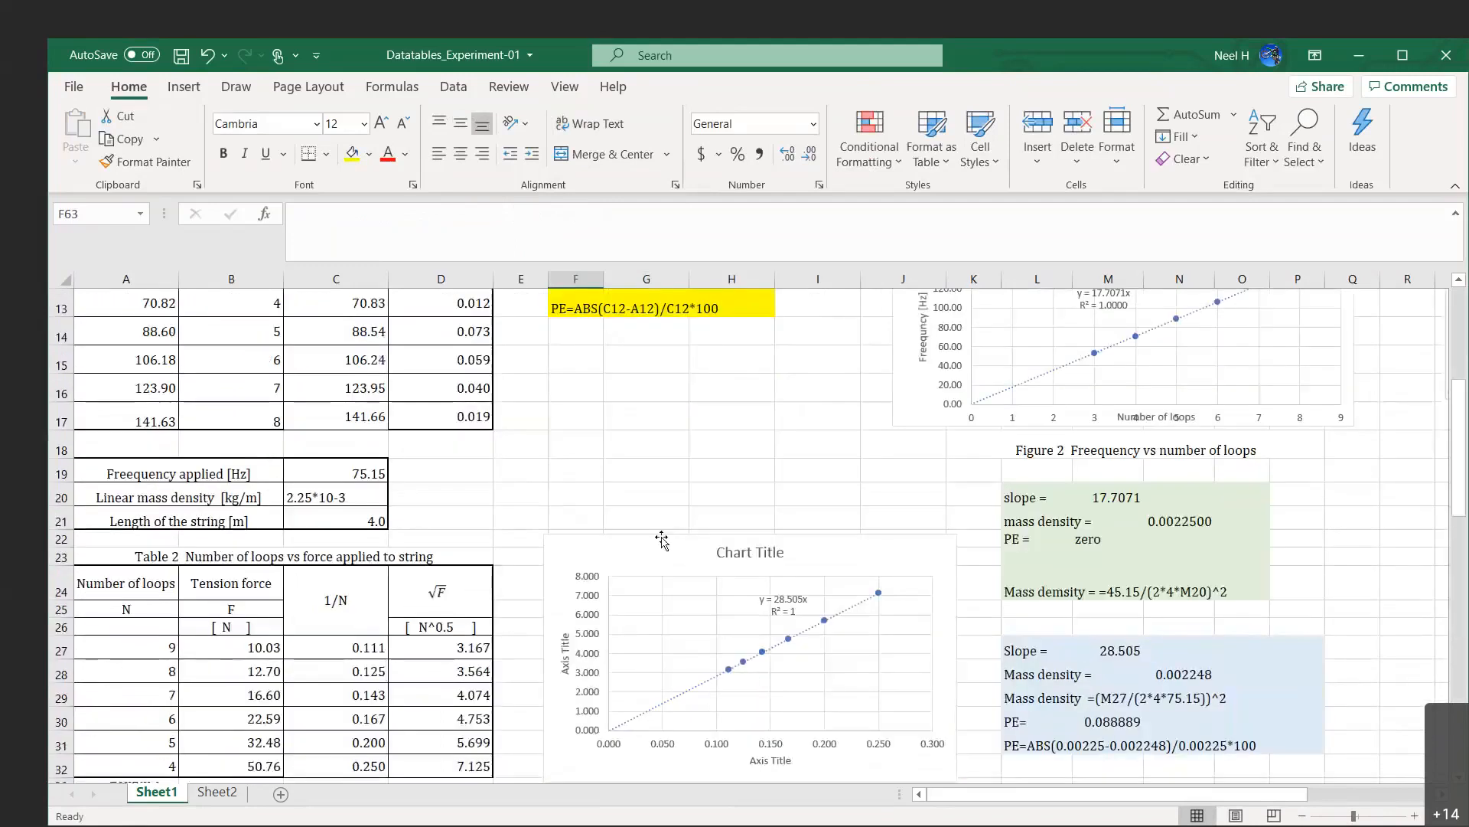
scroll(662, 540, down, 2)
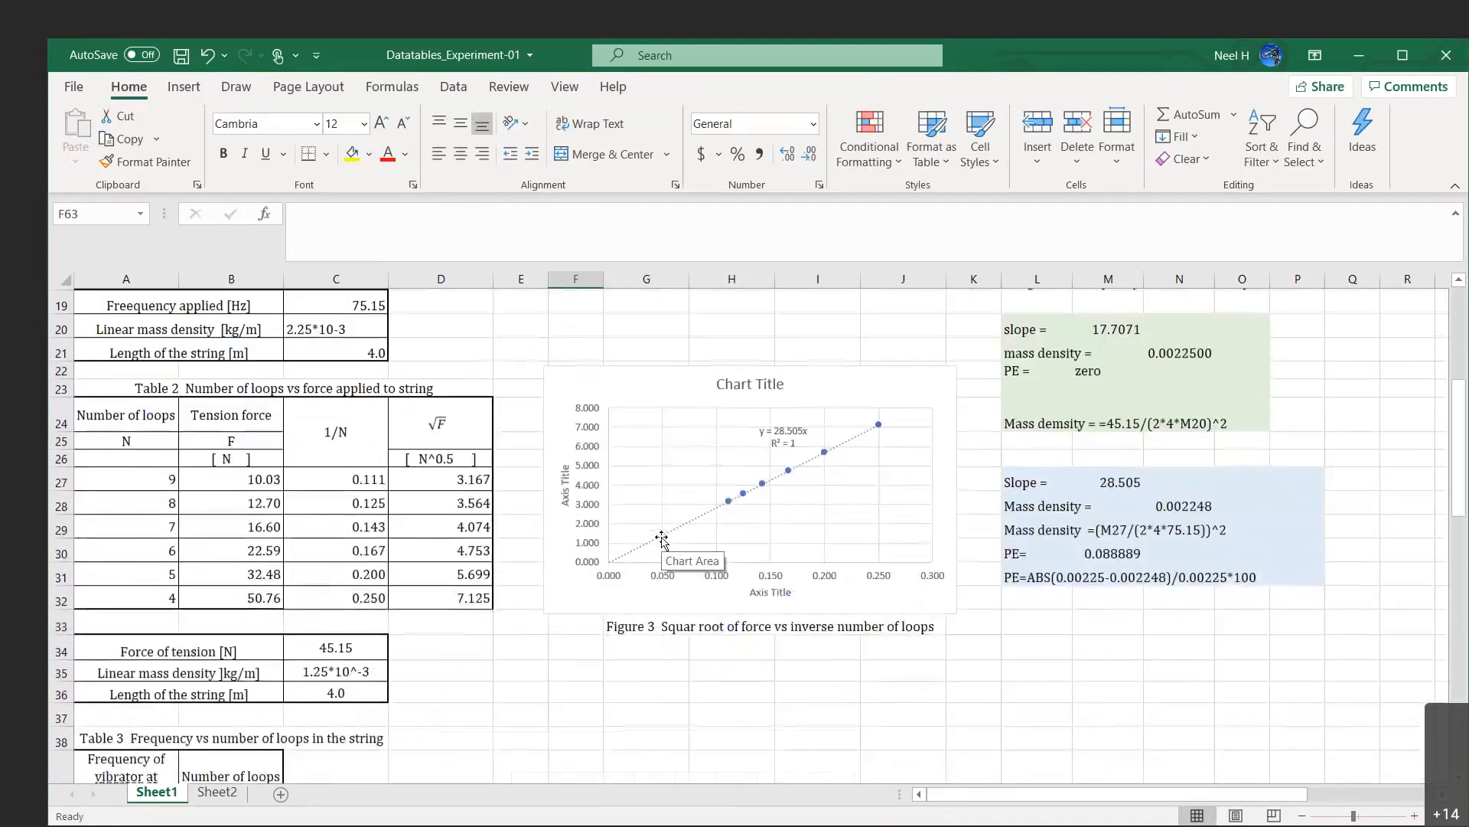
click(629, 626)
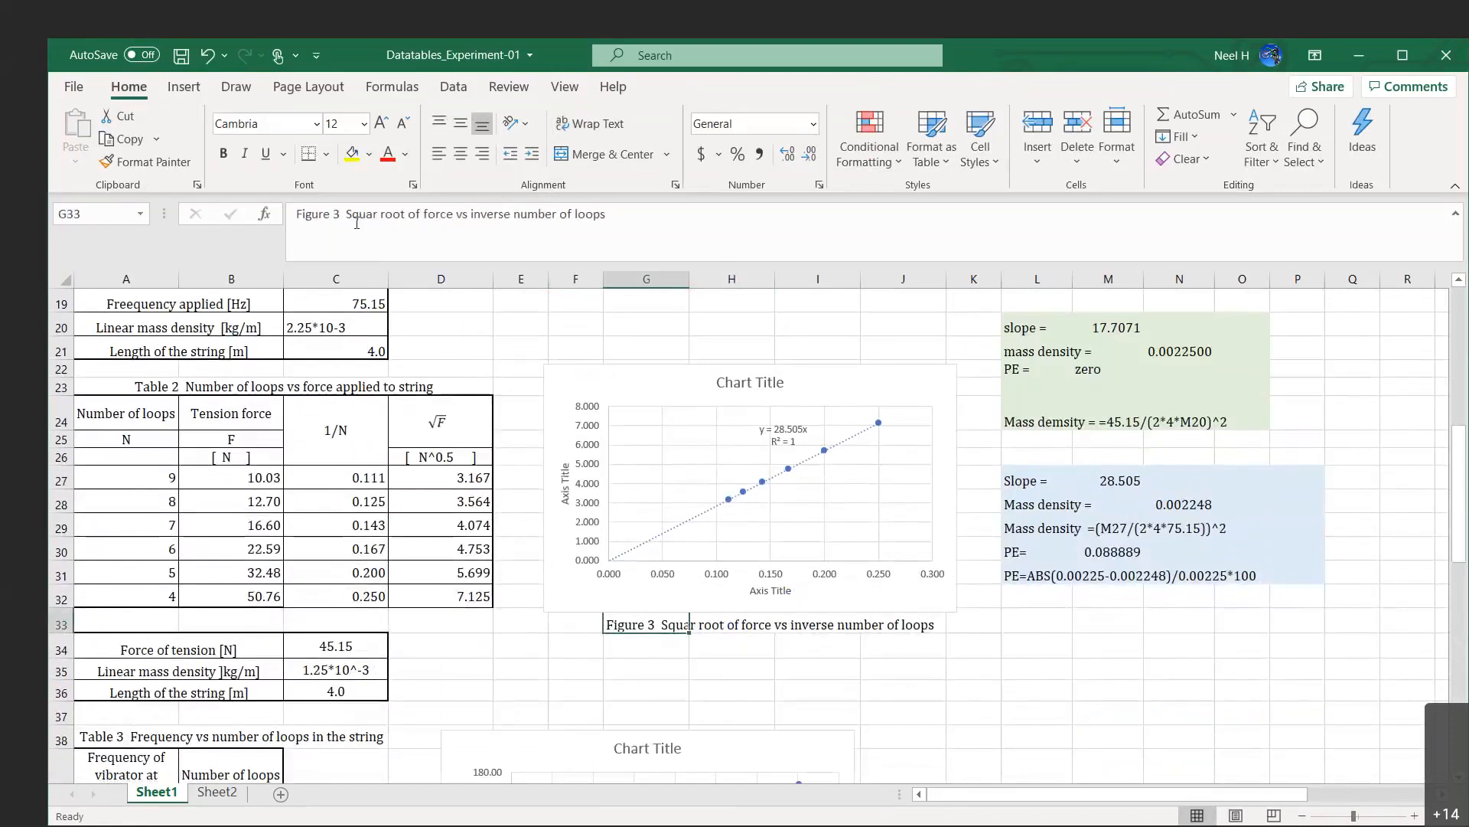
Renumber the caption in E47 below the Table 3 chart as Figure 4.
scroll(528, 574, down, 6)
click(521, 574)
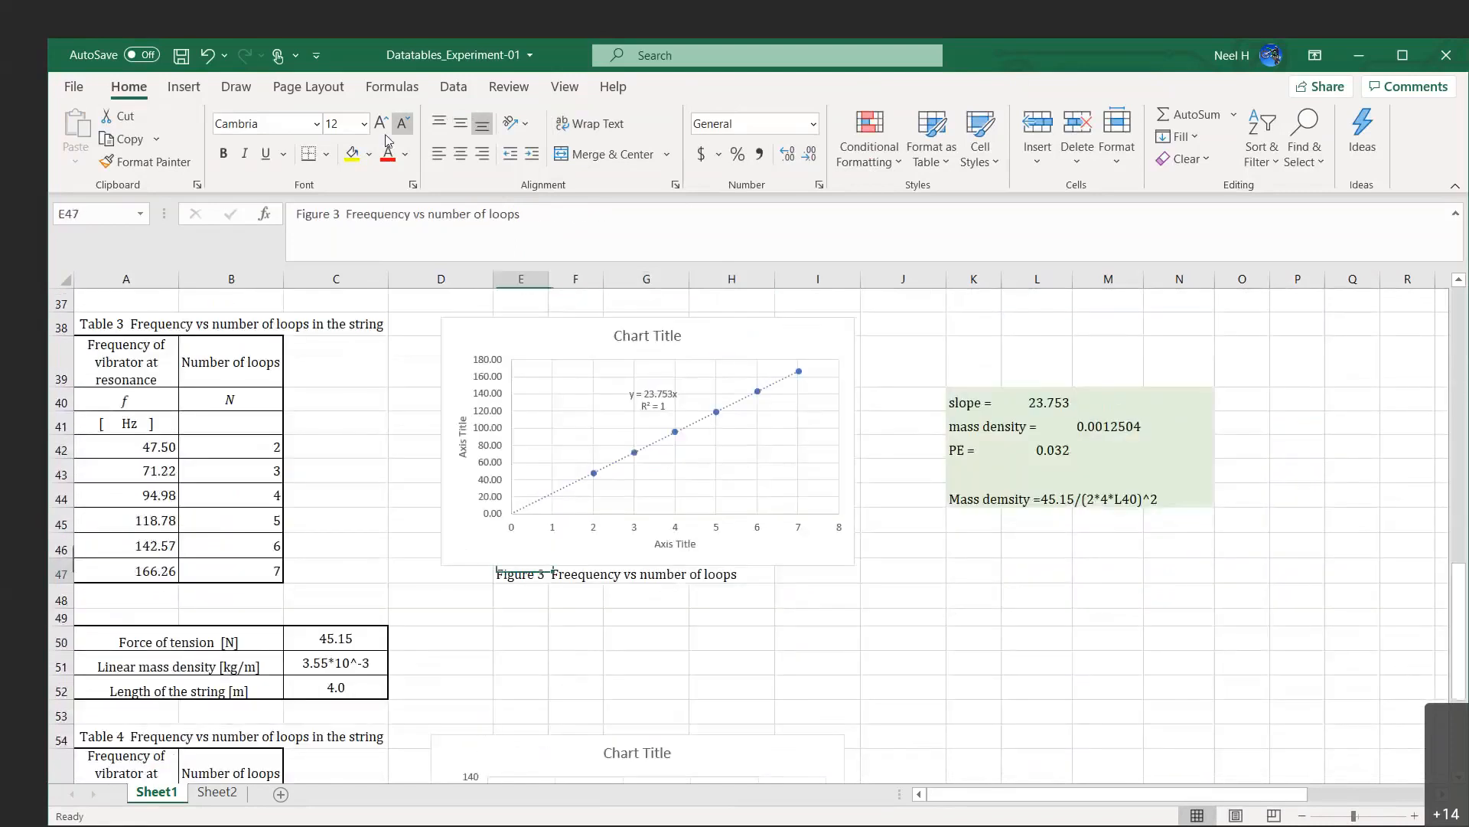
click(340, 217)
key(BackSpace)
text(4)
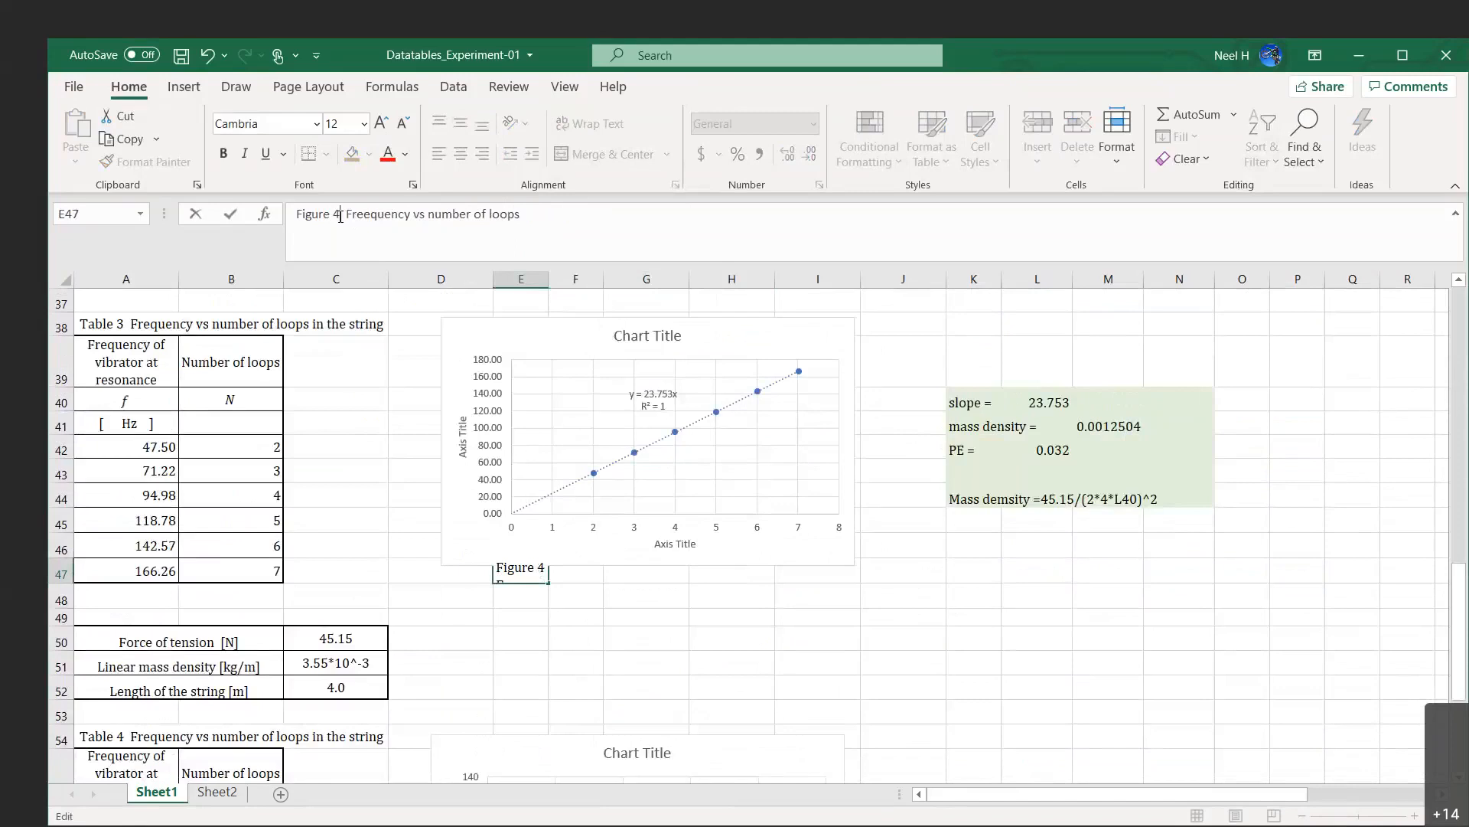
key(Return)
Renumber the caption in E63 below the Table 4 chart as Figure 5.
scroll(410, 433, down, 5)
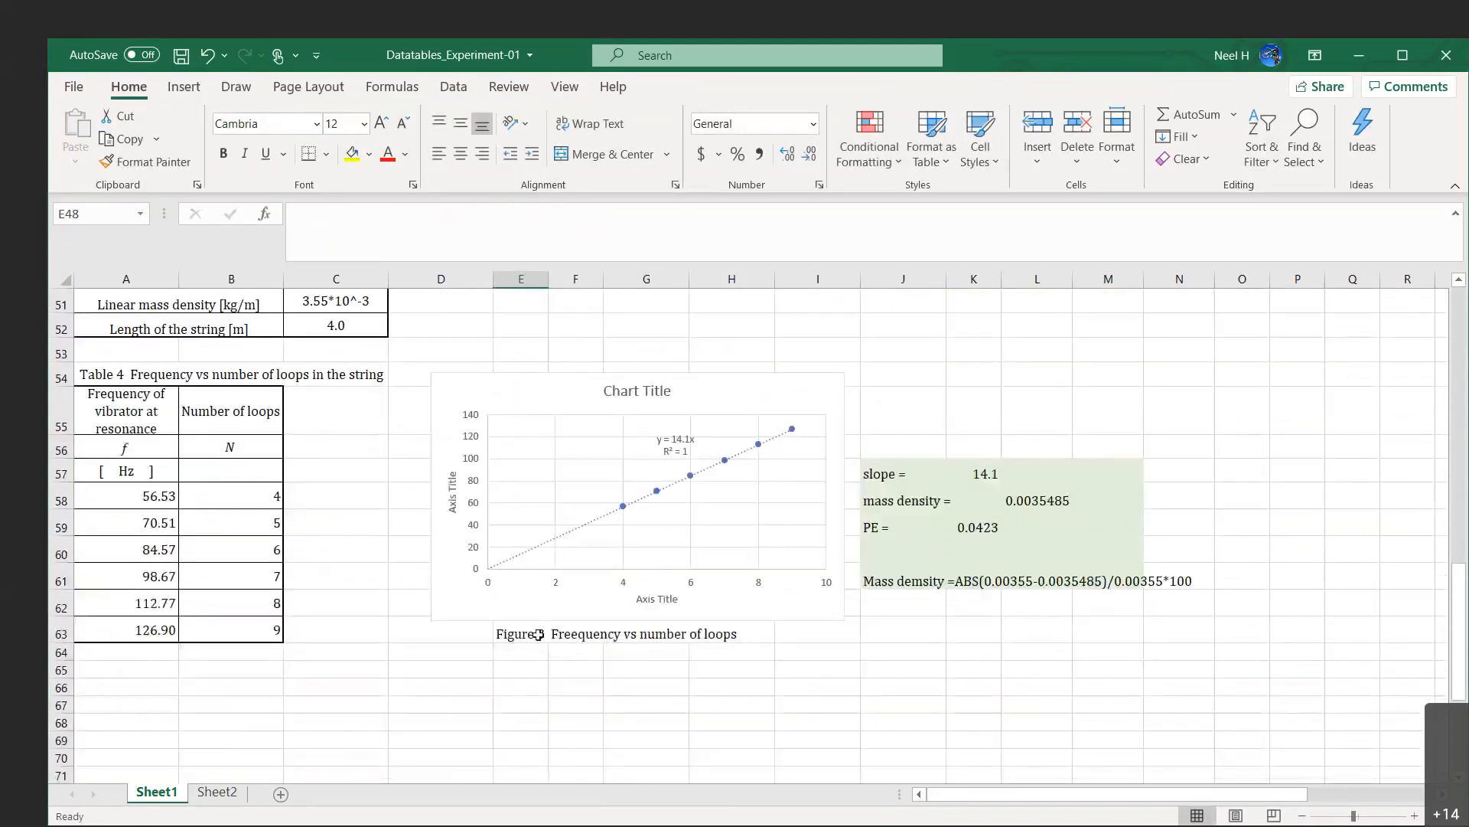
drag(538, 636, 501, 282)
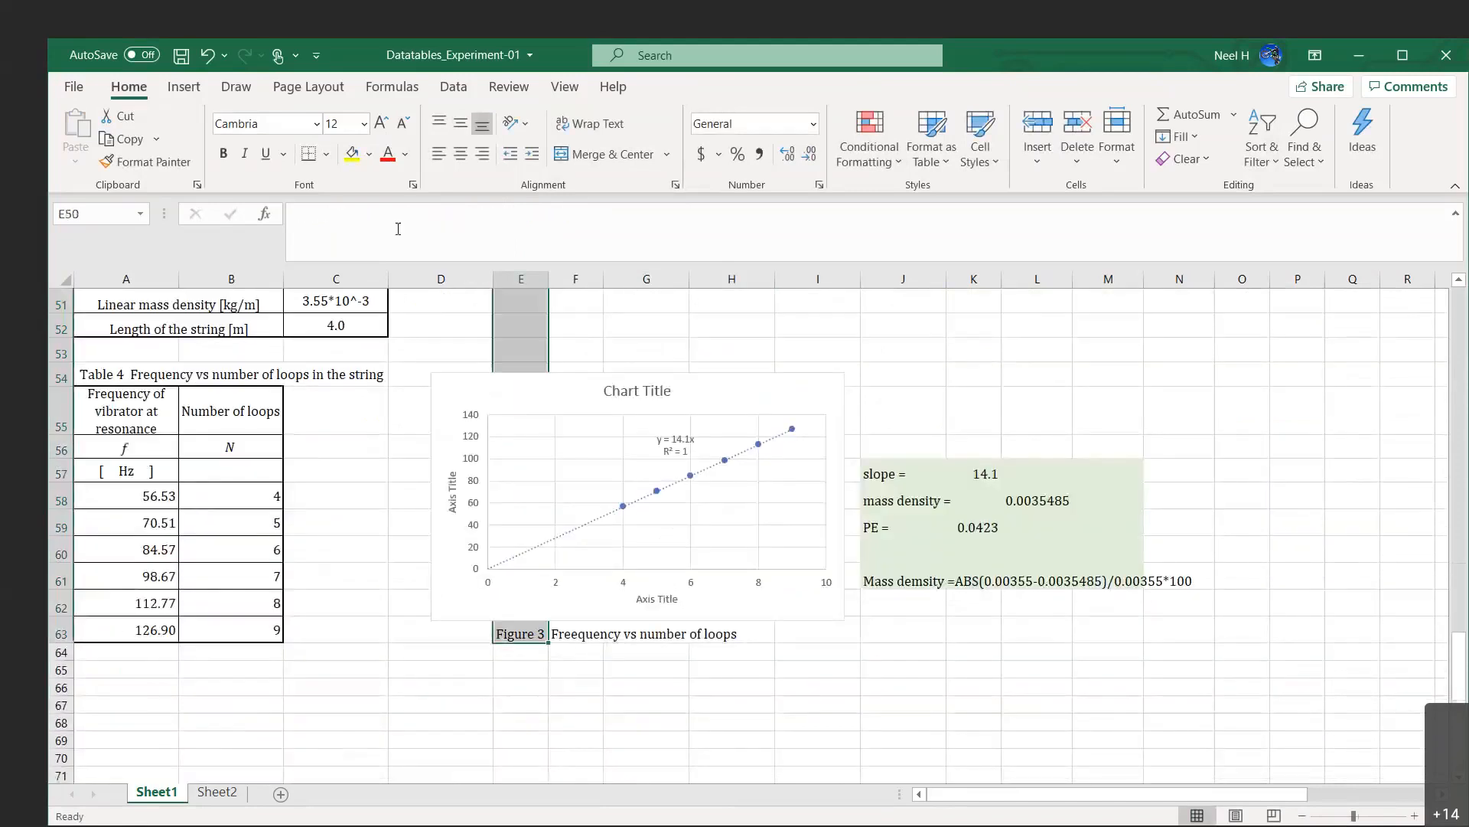
click(580, 633)
click(515, 640)
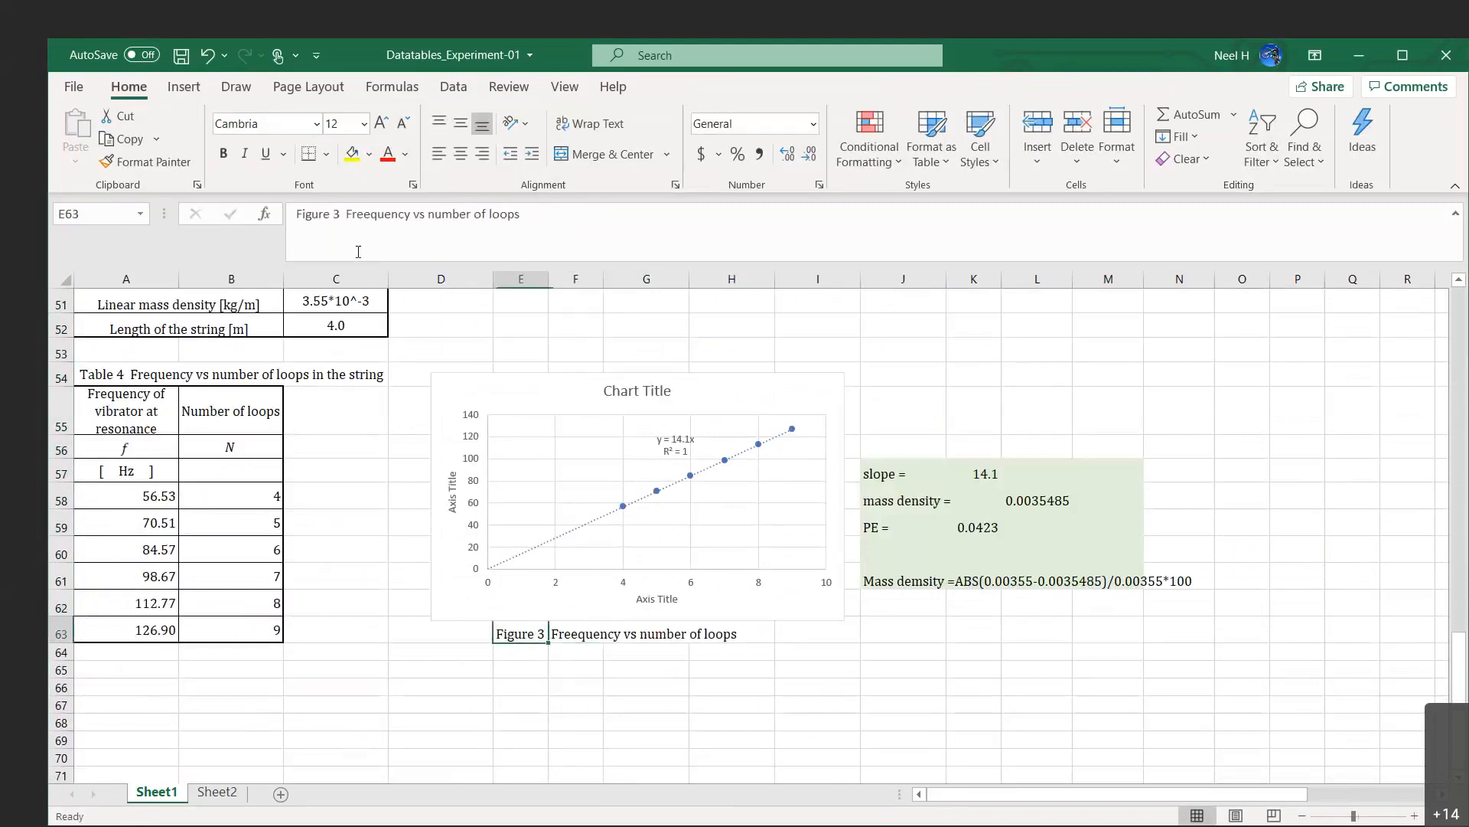
click(341, 212)
double_click(341, 212)
text(4)
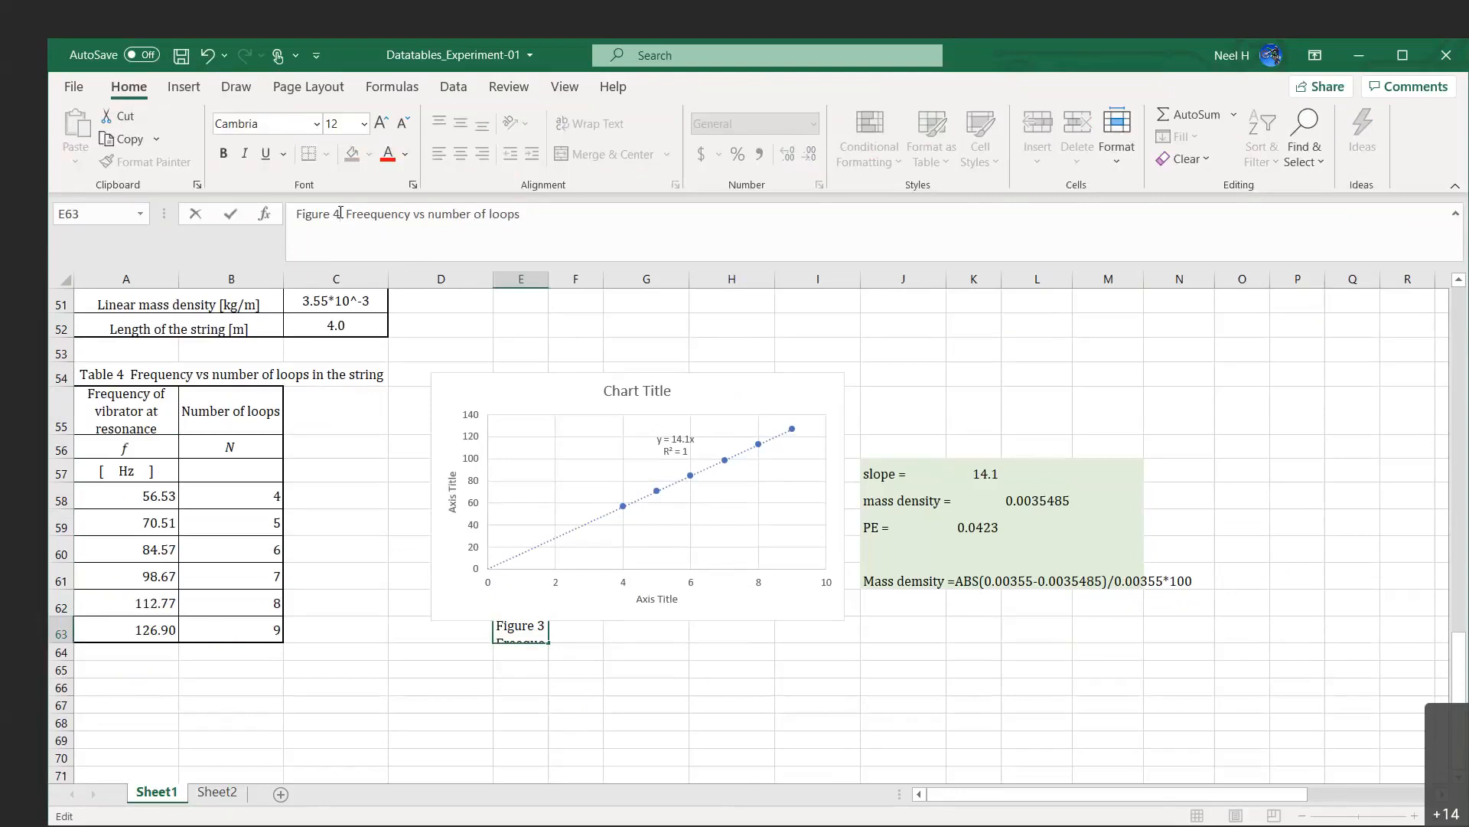
key(Return)
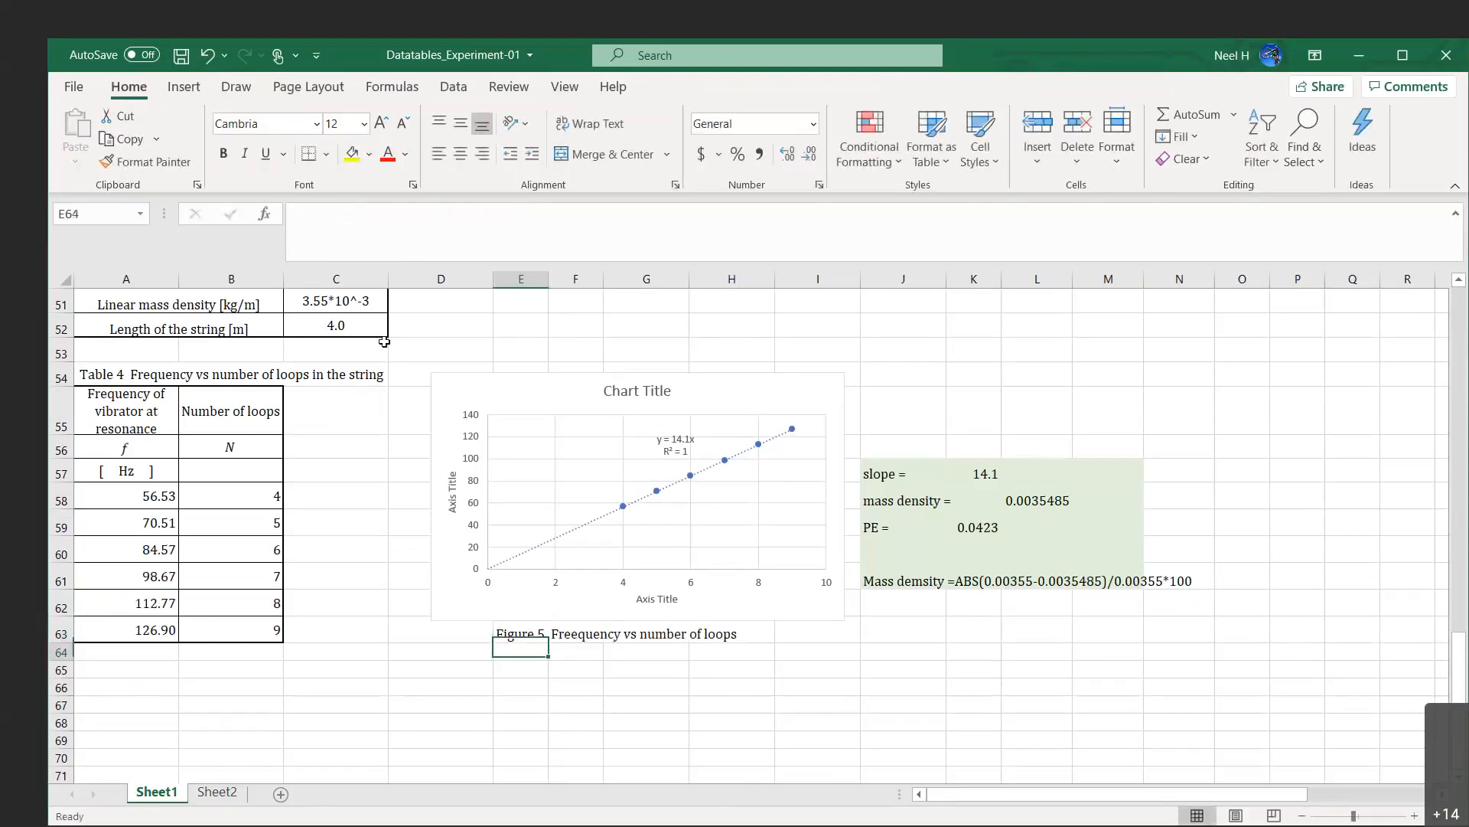